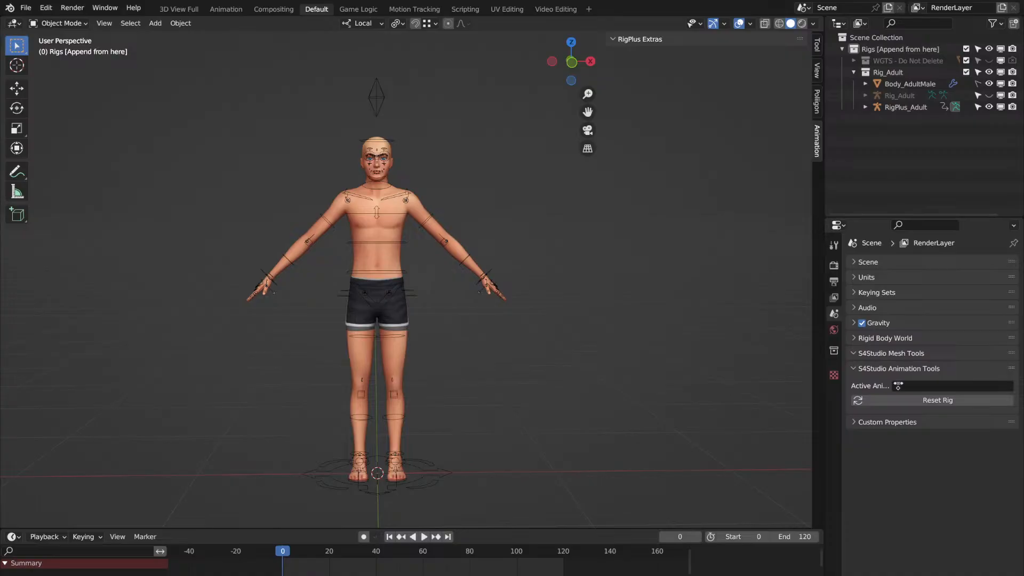
pyautogui.moveTo(459, 317); pyautogui.dragTo(459, 317, button='middle')
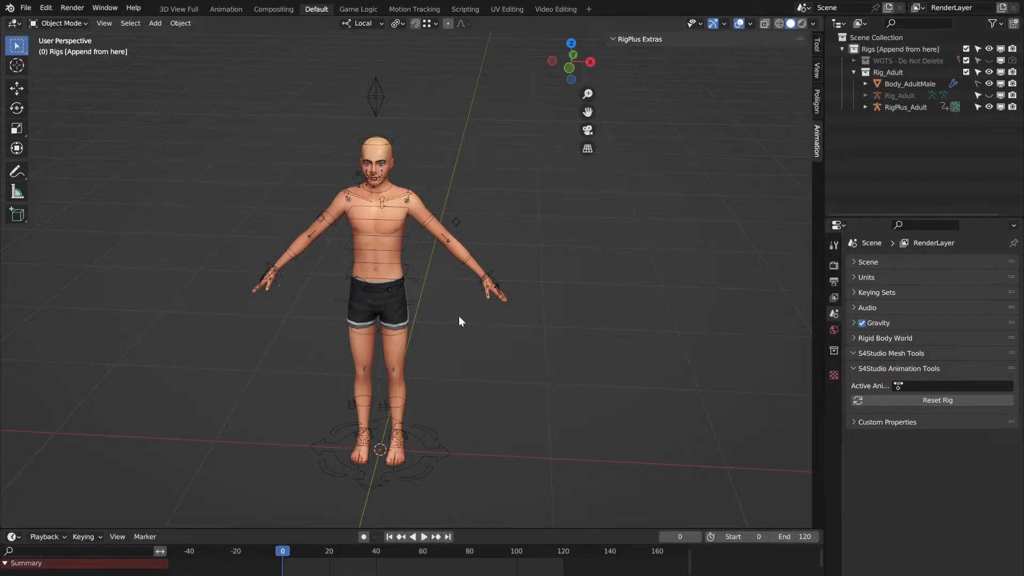
pyautogui.keyDown('ctrl'); pyautogui.hscroll(-1, 441, 554); pyautogui.keyUp('ctrl')
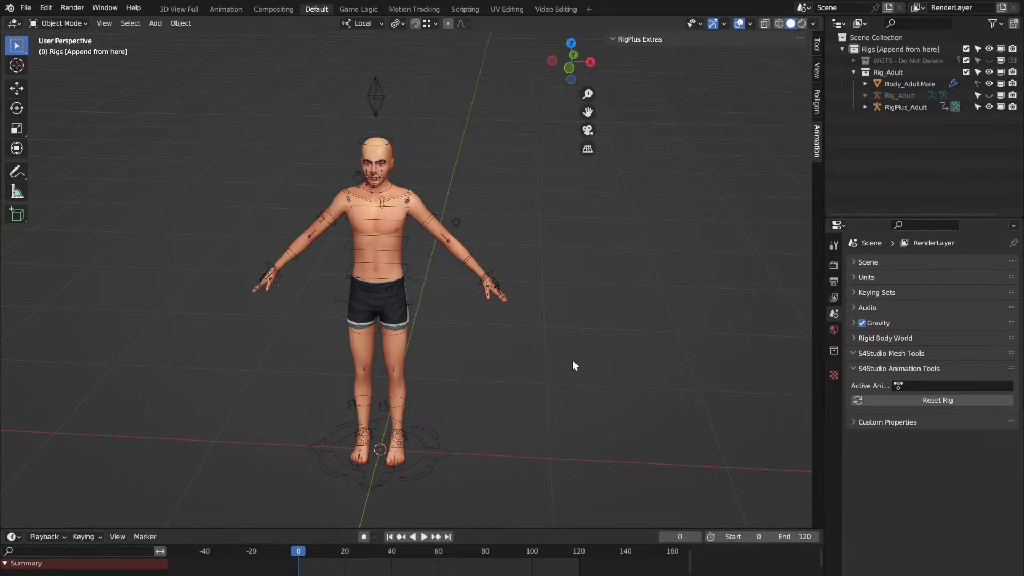
pyautogui.moveTo(573, 361); pyautogui.dragTo(581, 334, button='middle')
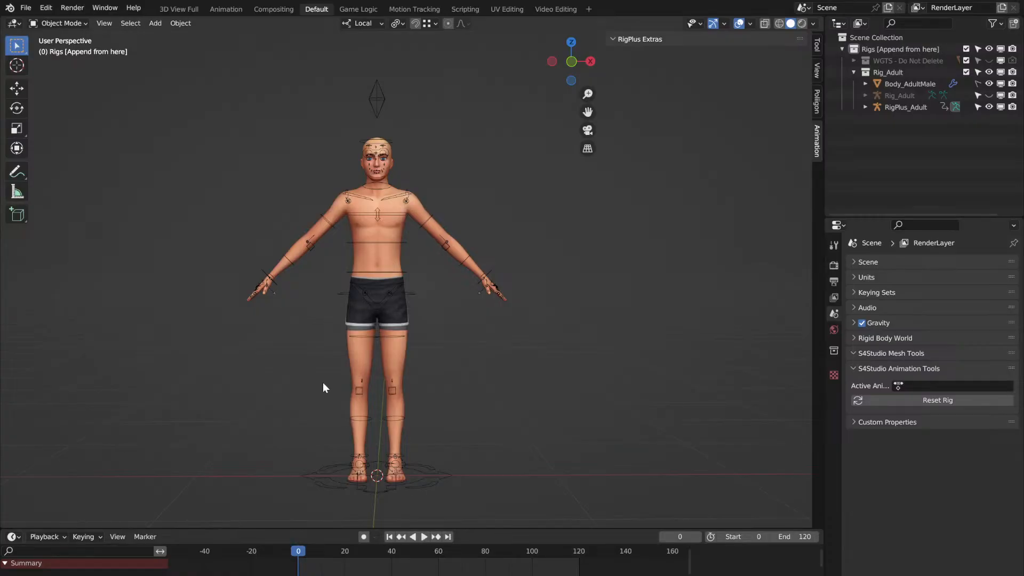
pyautogui.moveTo(322, 382); pyautogui.dragTo(323, 378, button='middle')
pyautogui.click(26, 9)
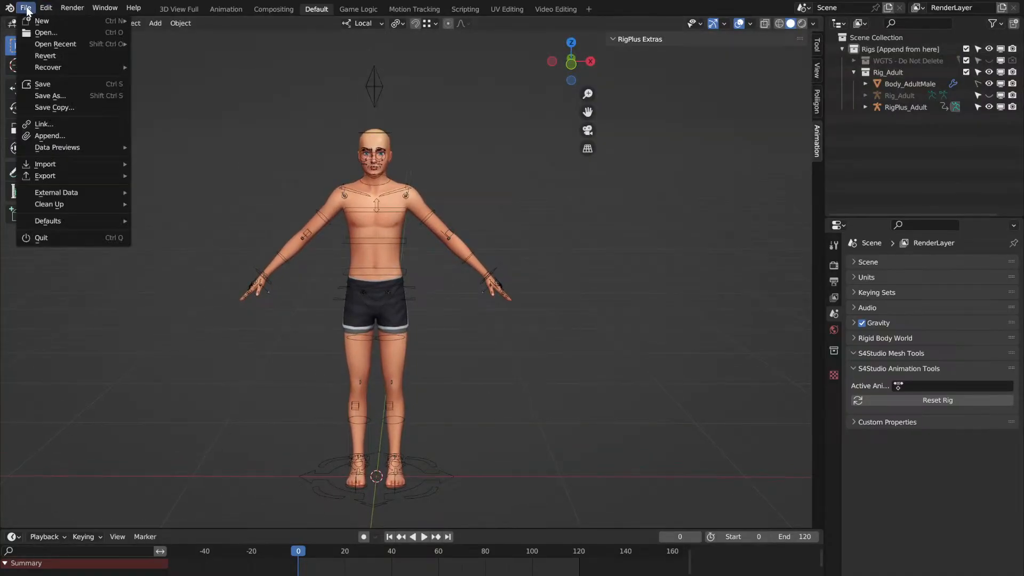
pyautogui.moveTo(370, 138); pyautogui.dragTo(369, 137, button='middle')
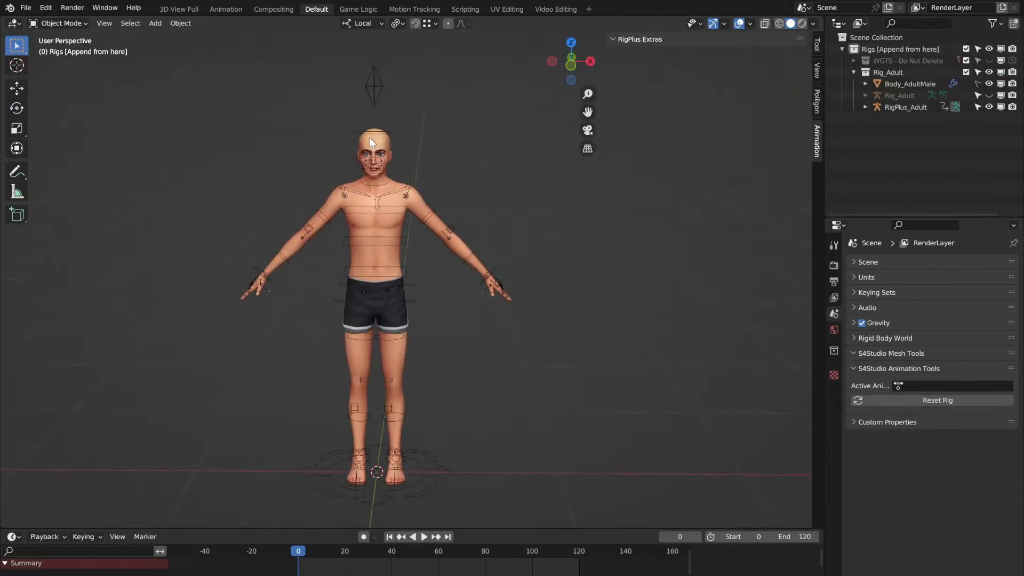
# Step: Import the clothed male character model with its own armature into the scene containing the adult rig
pyautogui.click(25, 7)
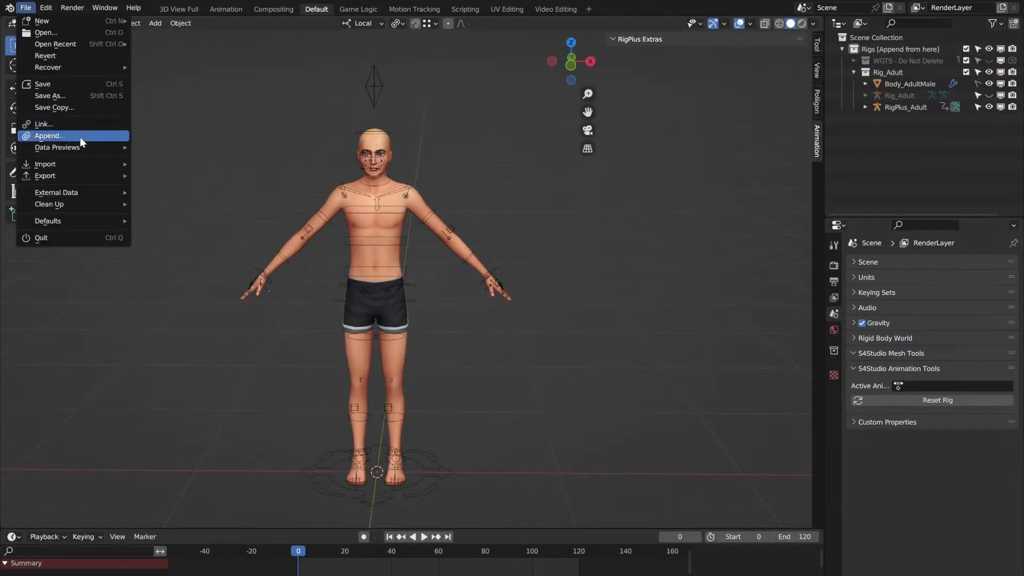
pyautogui.moveTo(85, 164)
pyautogui.click(178, 165)
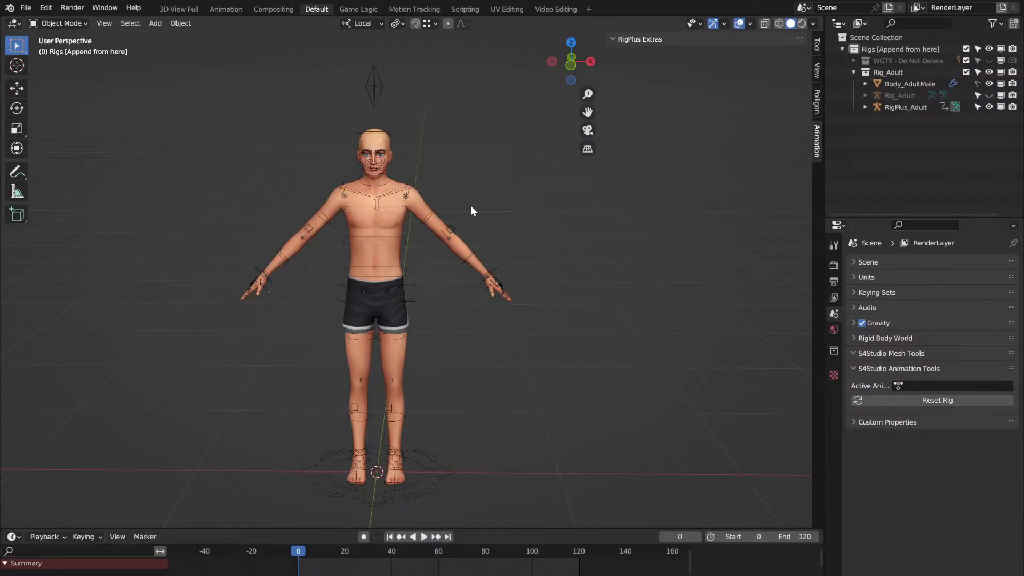
pyautogui.moveTo(470, 206); pyautogui.dragTo(494, 325, button='middle')
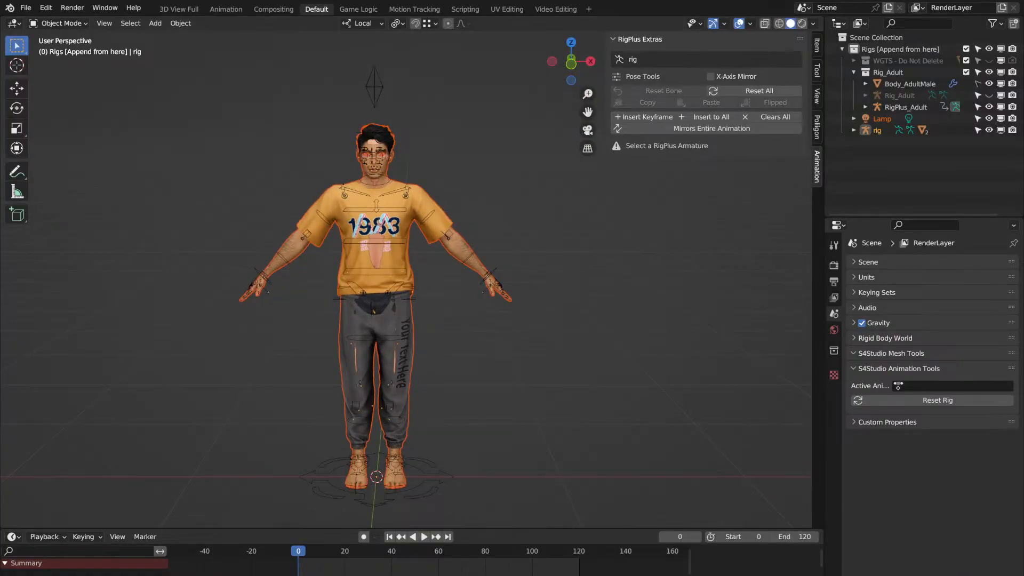
# Step: Delete the imported Lamp object and hide the Body_AdultMale mesh
pyautogui.rightClick(889, 122)
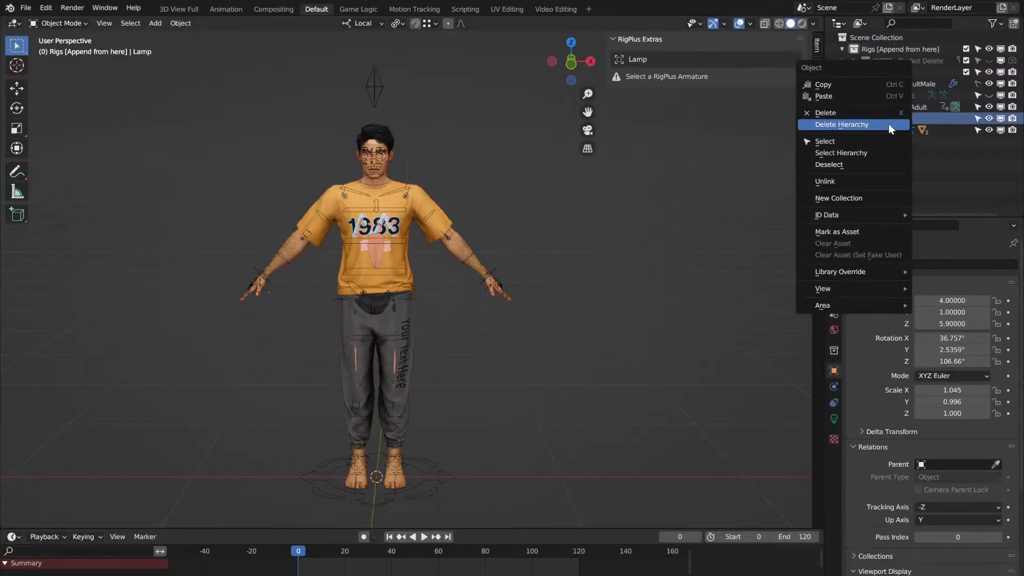
pyautogui.click(857, 113)
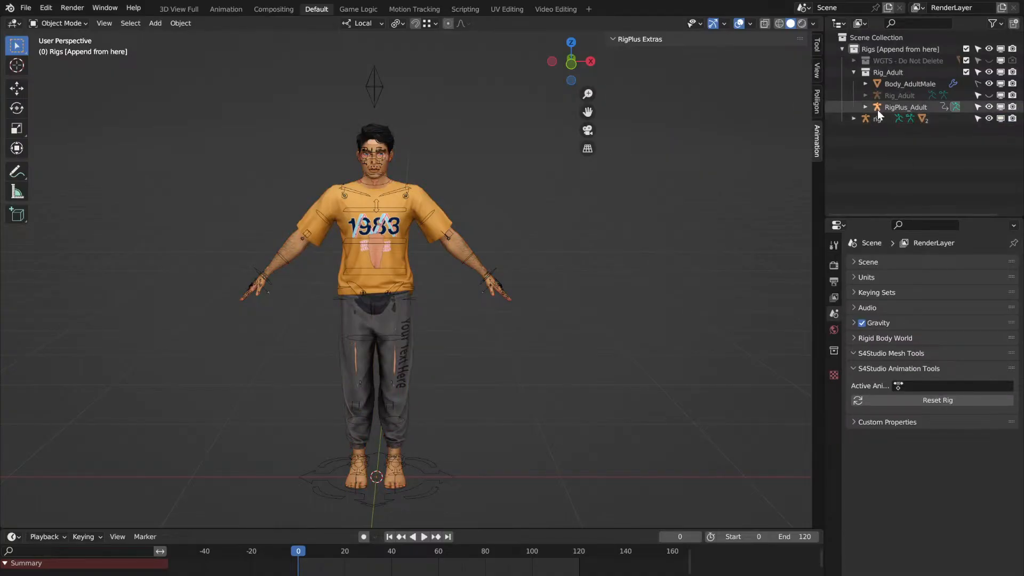
pyautogui.click(921, 85)
pyautogui.click(989, 83)
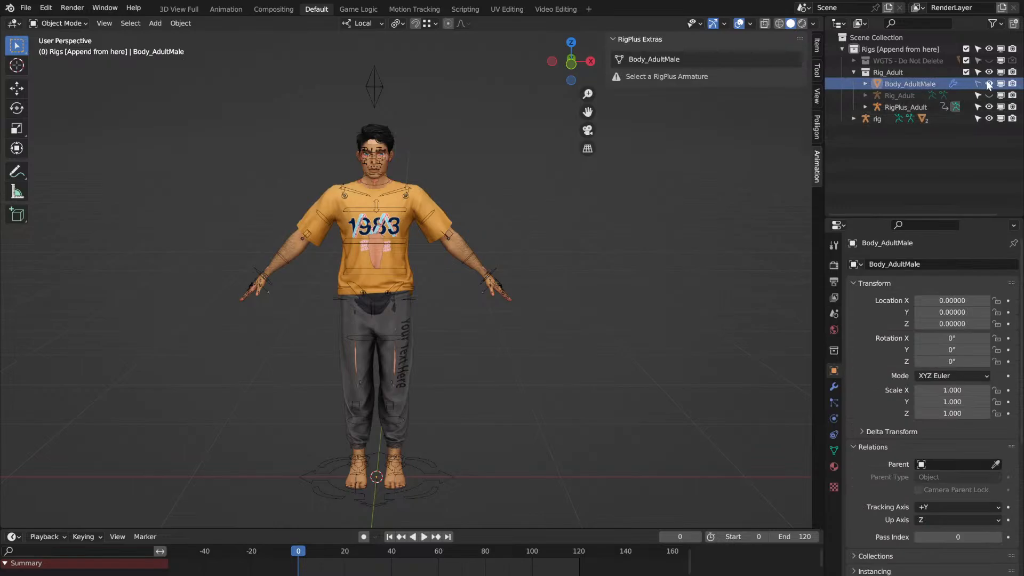
# Step: Move the imported character's body mesh and glass mesh from the imported rig into the Rig_Adult collection
pyautogui.moveTo(368, 291); pyautogui.dragTo(368, 292, button='middle')
pyautogui.scroll(2, 368, 292)
pyautogui.moveTo(587, 111); pyautogui.dragTo(608, 192)
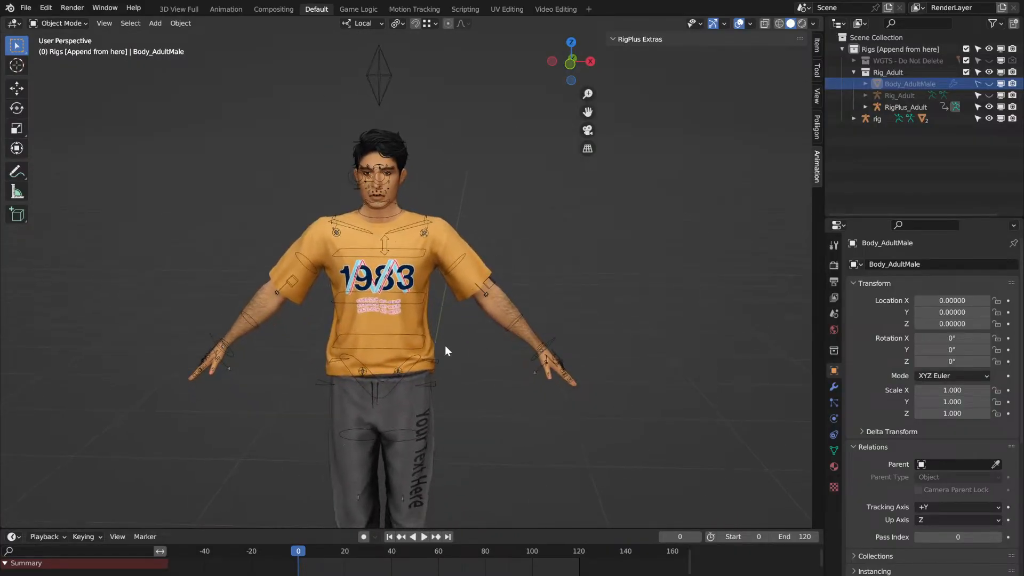
pyautogui.scroll(1, 445, 344)
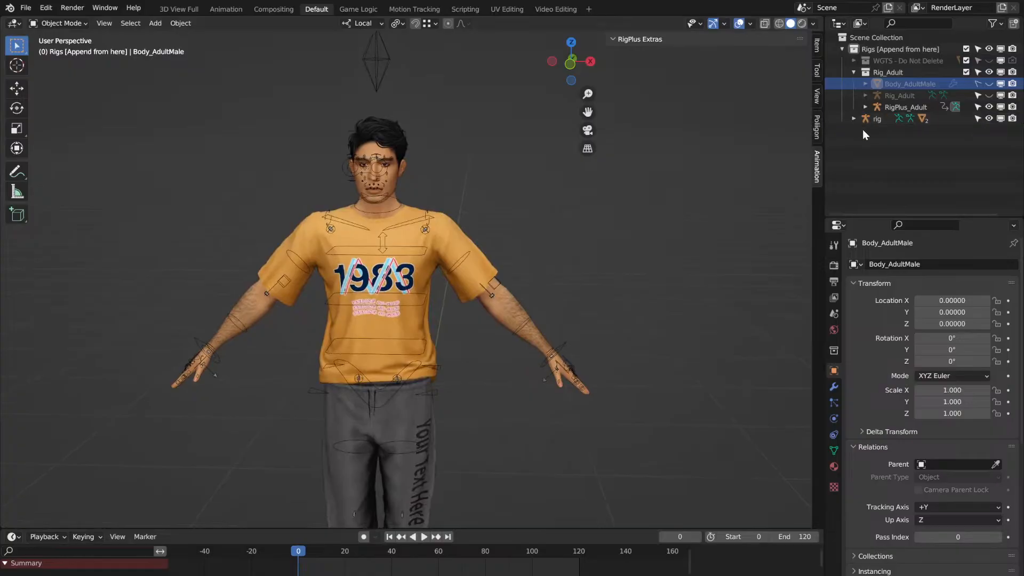
pyautogui.click(853, 118)
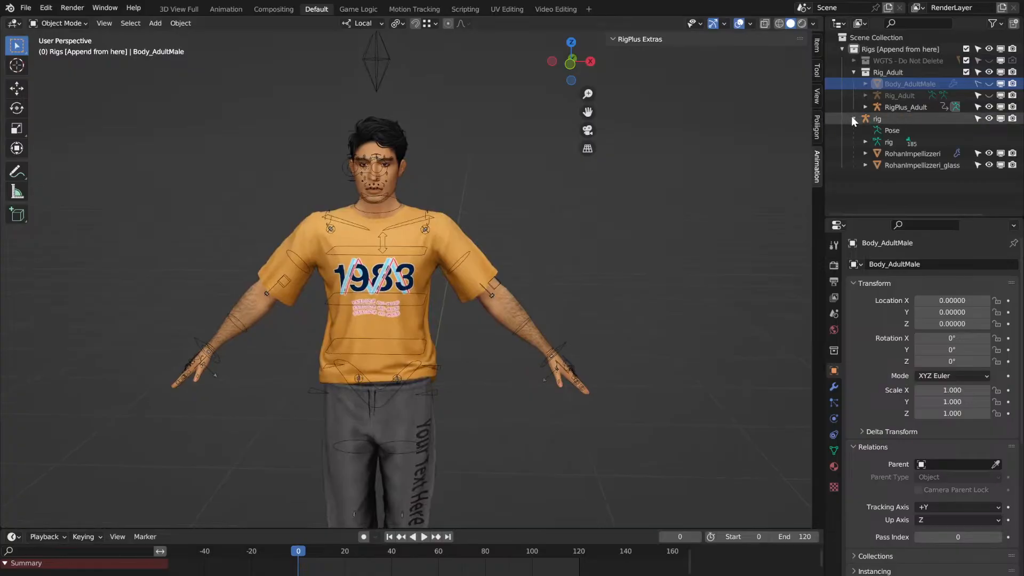
pyautogui.click(907, 153)
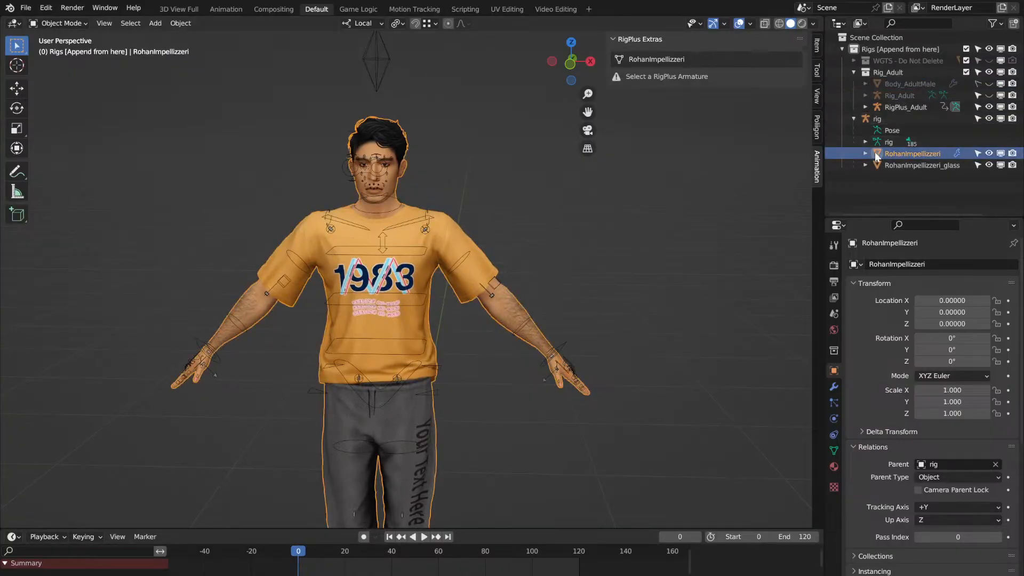
pyautogui.keyDown('ctrl'); pyautogui.click(906, 169); pyautogui.keyUp('ctrl')
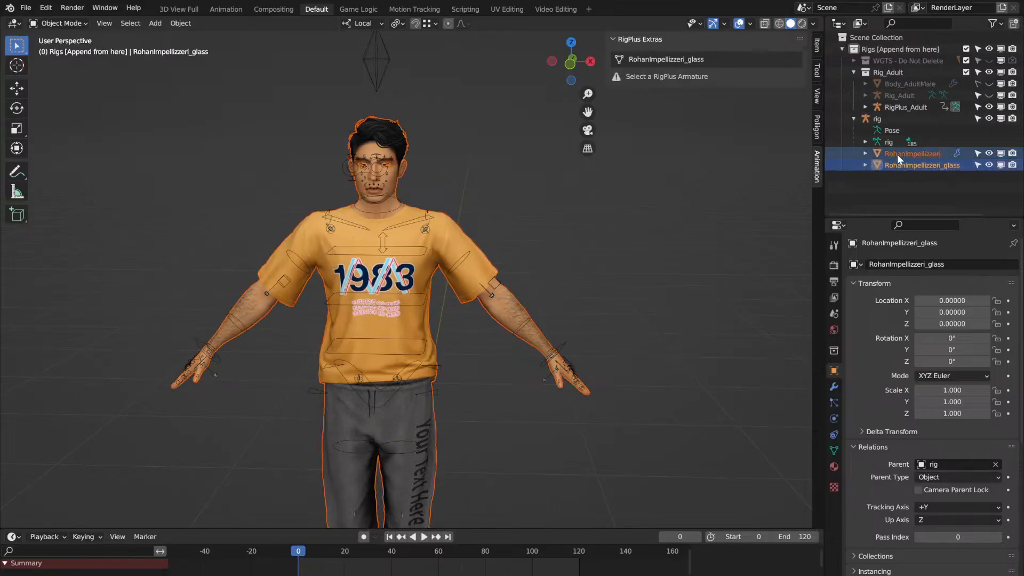
pyautogui.moveTo(897, 154); pyautogui.dragTo(914, 74)
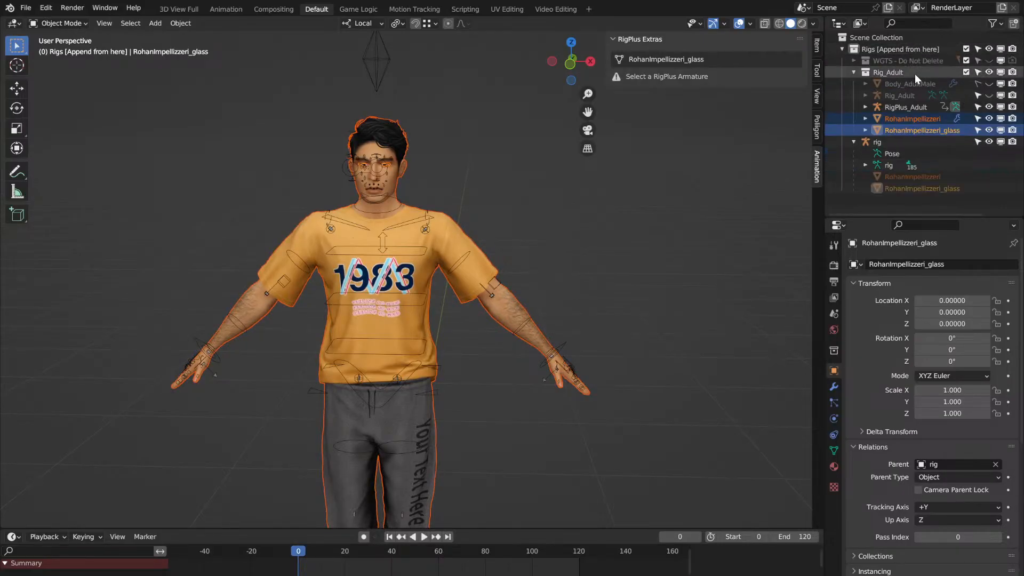
# Step: Delete the imported armature named rig together with its pose and armature data
pyautogui.click(910, 142)
pyautogui.click(920, 156)
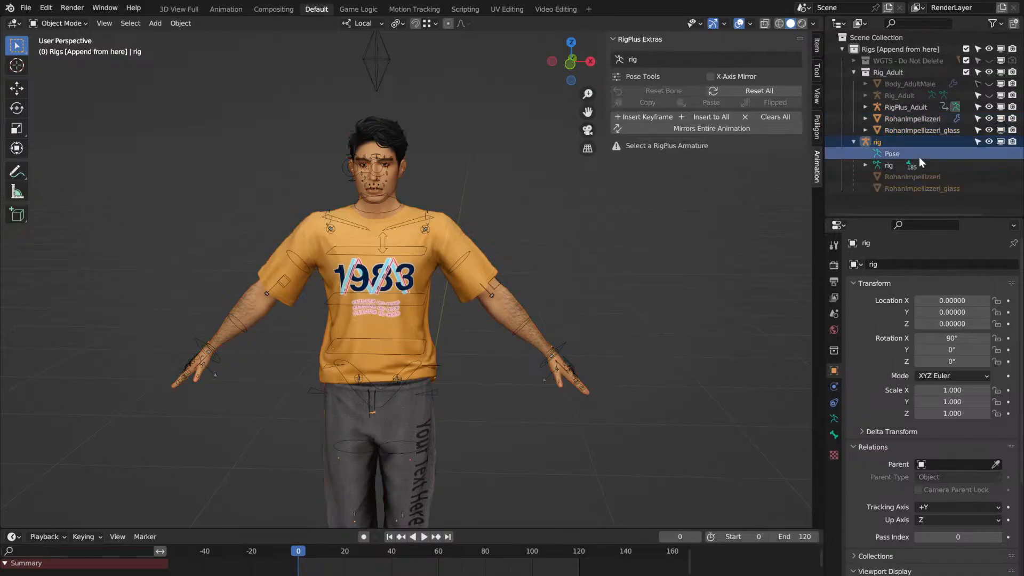
pyautogui.click(936, 169)
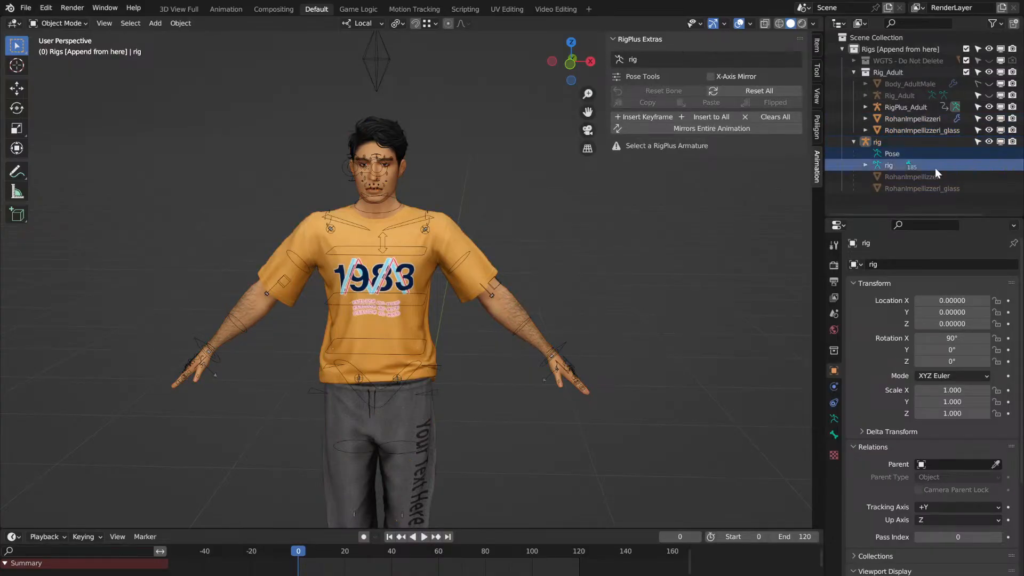
pyautogui.rightClick(935, 169)
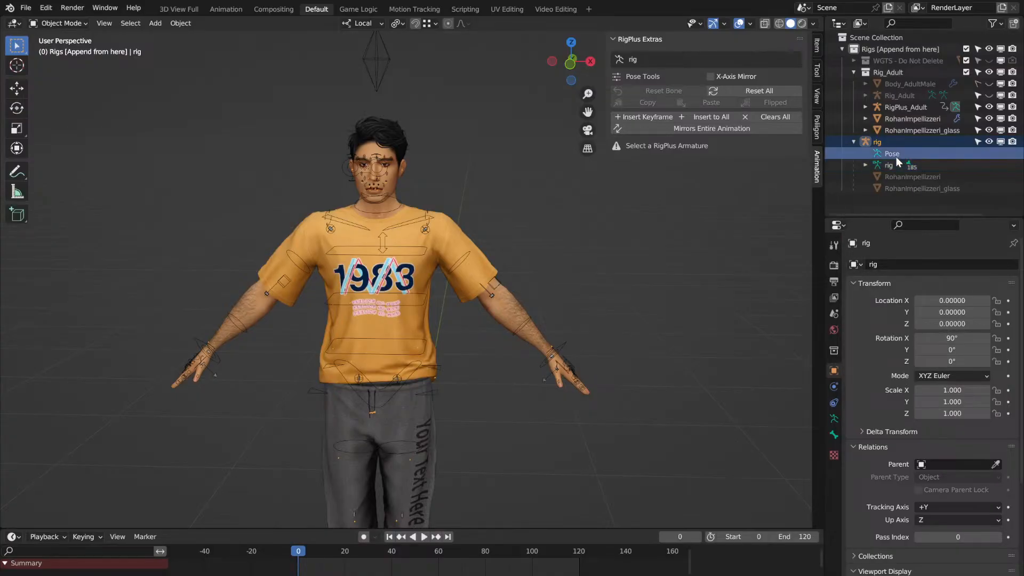
pyautogui.rightClick(900, 169)
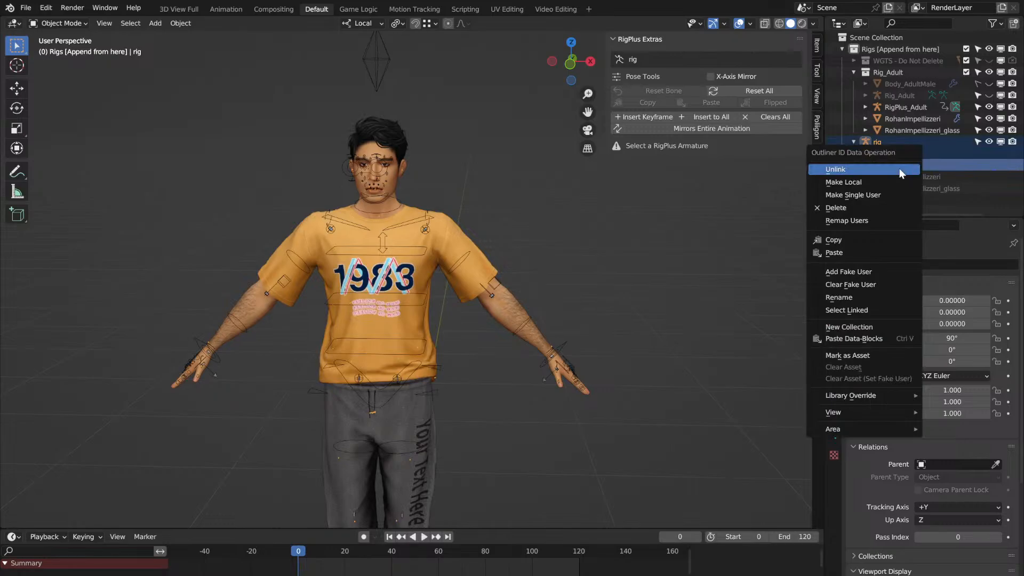
pyautogui.click(871, 206)
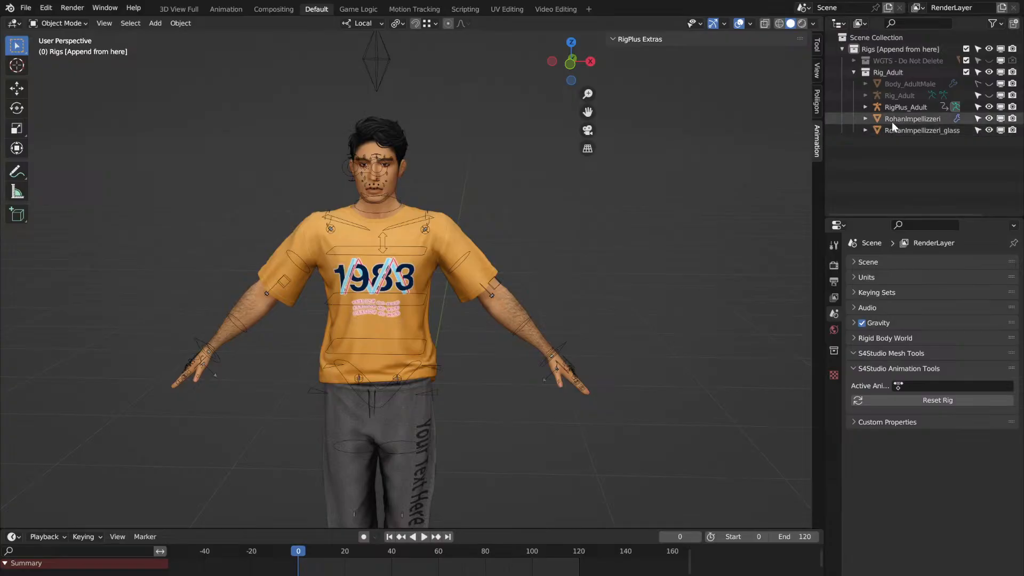
# Step: Set Rig_Adult as the target object of the Armature modifier on the character's body mesh
pyautogui.click(907, 119)
pyautogui.moveTo(529, 283); pyautogui.dragTo(536, 274, button='middle')
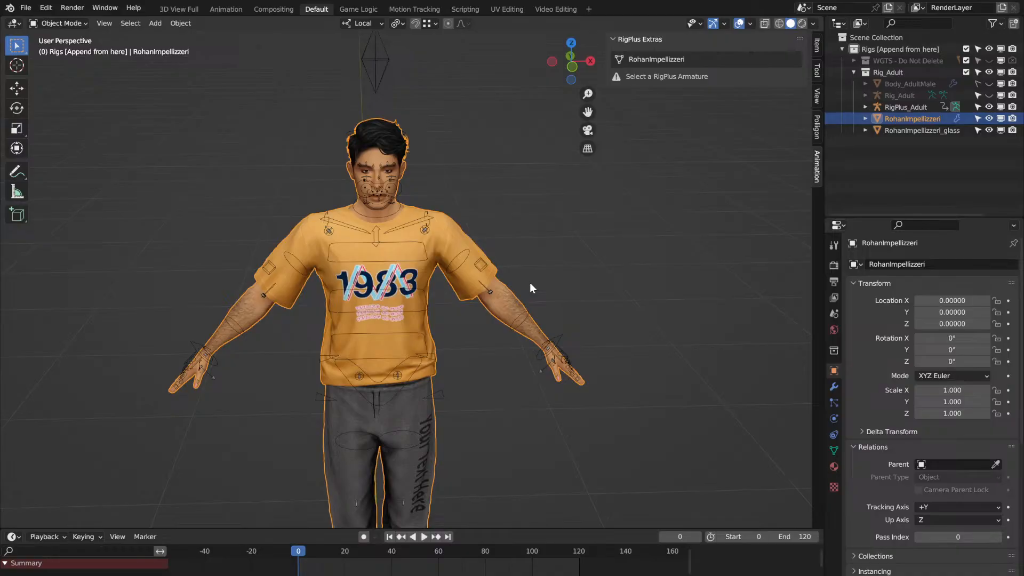
pyautogui.moveTo(476, 400)
pyautogui.mouseDown(button='middle')
pyautogui.moveTo(475, 391)
pyautogui.moveTo(476, 400)
pyautogui.mouseUp(button='middle')
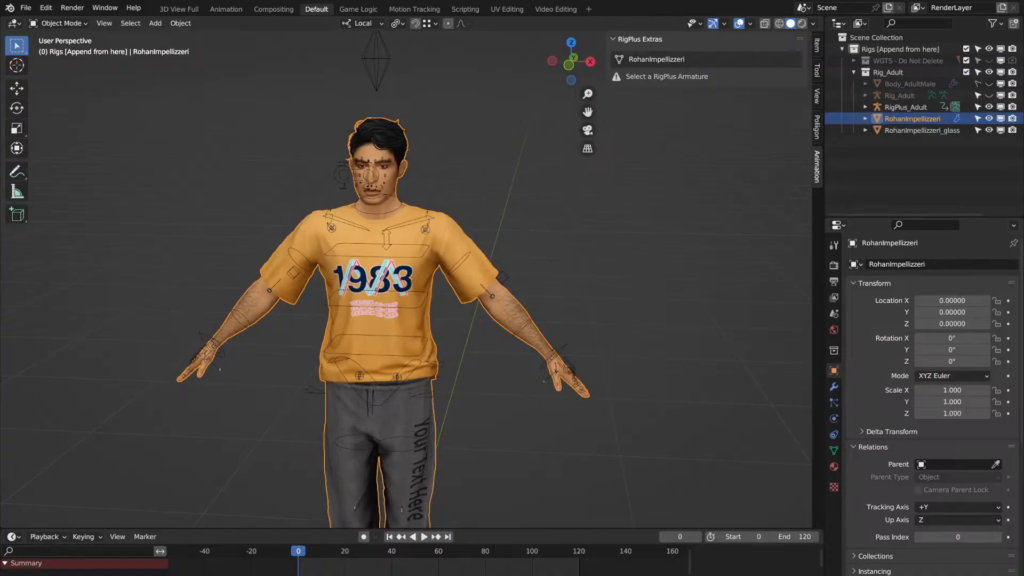
pyautogui.click(865, 118)
pyautogui.click(866, 118)
pyautogui.click(833, 388)
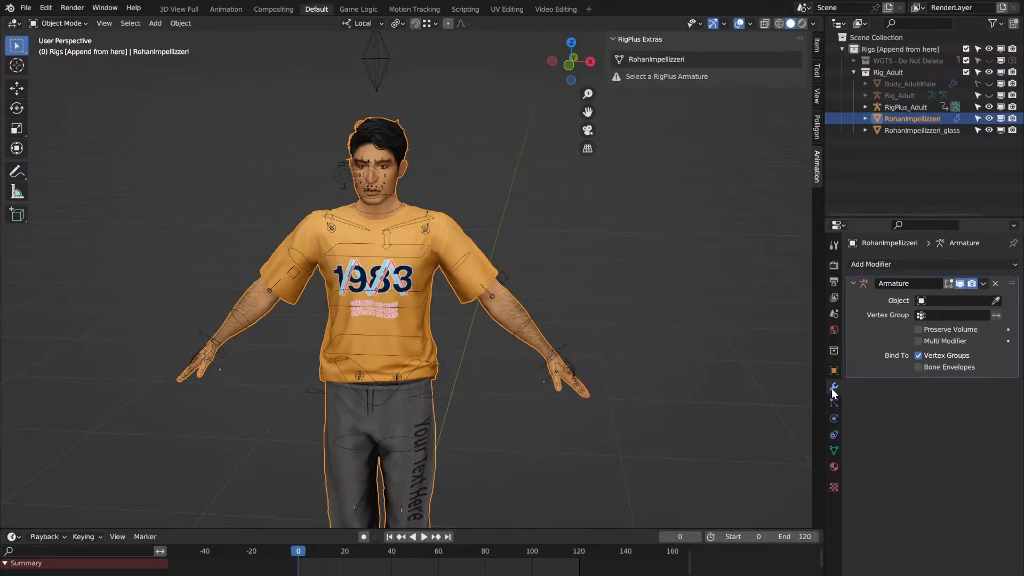
pyautogui.click(939, 301)
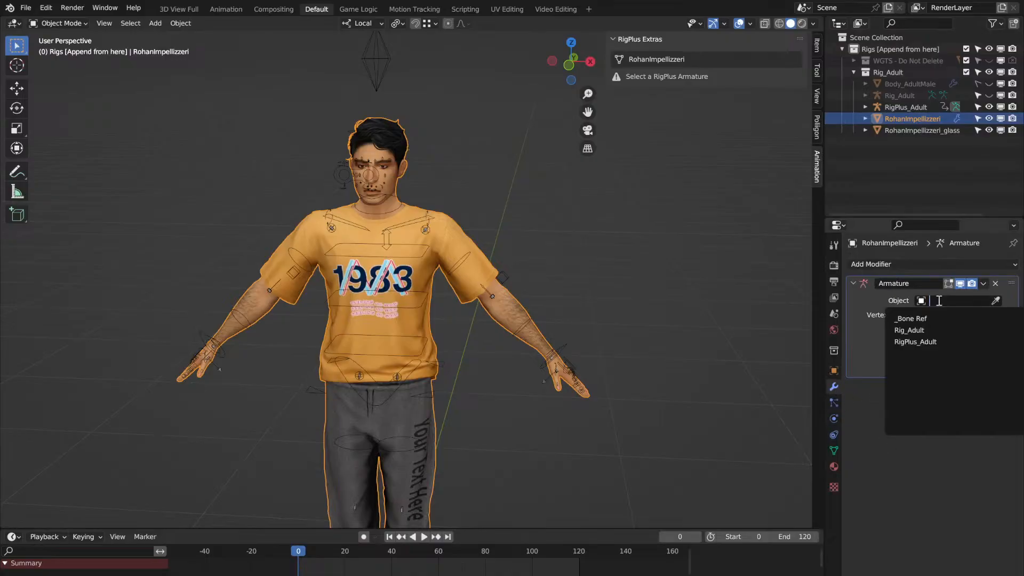
pyautogui.click(929, 331)
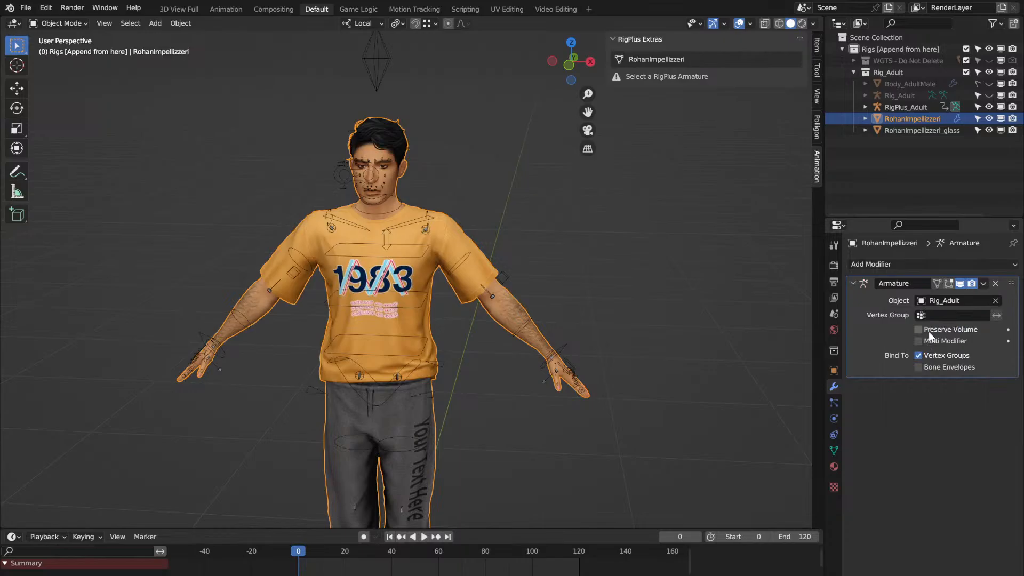
# Step: Set Rig_Adult as the target object of the Armature modifier on the character's glass mesh
pyautogui.click(917, 129)
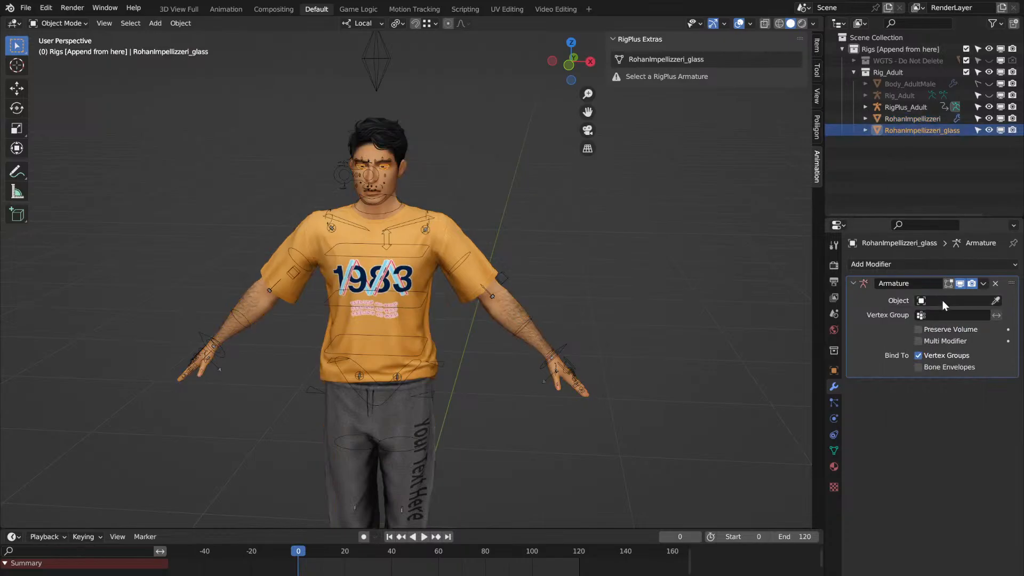
pyautogui.click(943, 300)
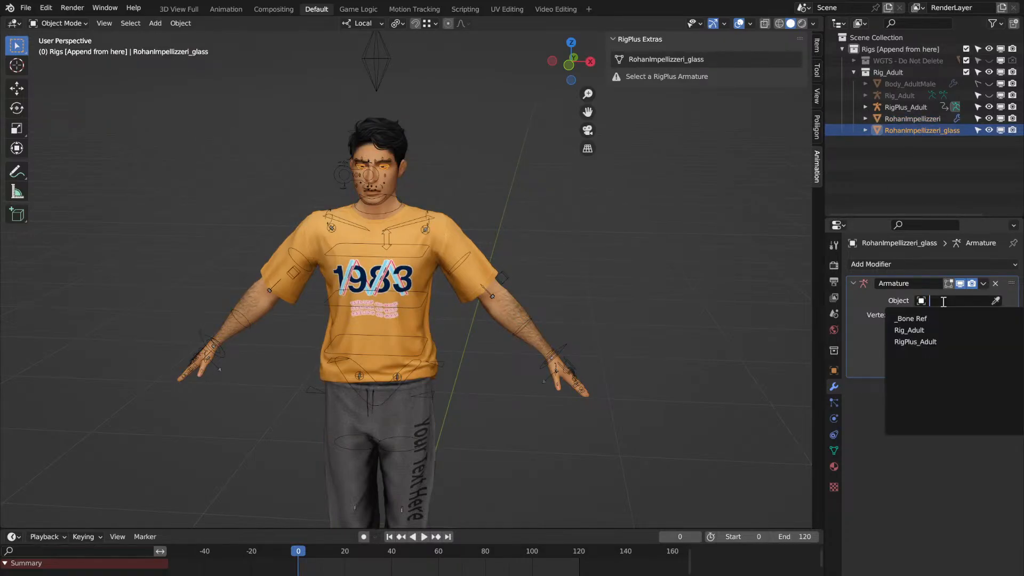
pyautogui.click(941, 330)
# Step: Toggle the visibility of the Rig_Adult armature to inspect it against the character, leaving it hidden
pyautogui.moveTo(360, 143); pyautogui.dragTo(359, 347, button='middle')
pyautogui.scroll(5, 364, 150)
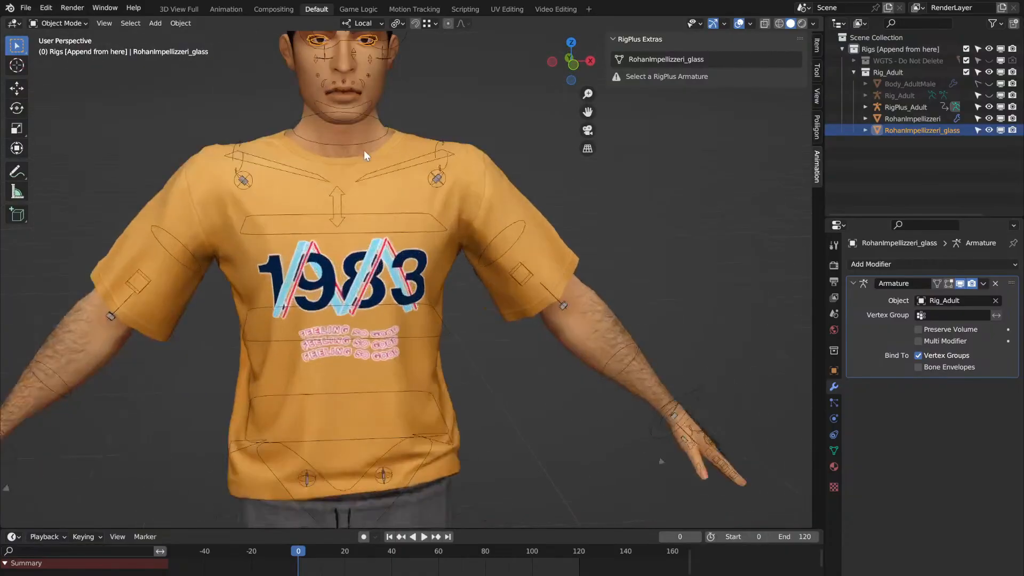
pyautogui.scroll(-4, 364, 149)
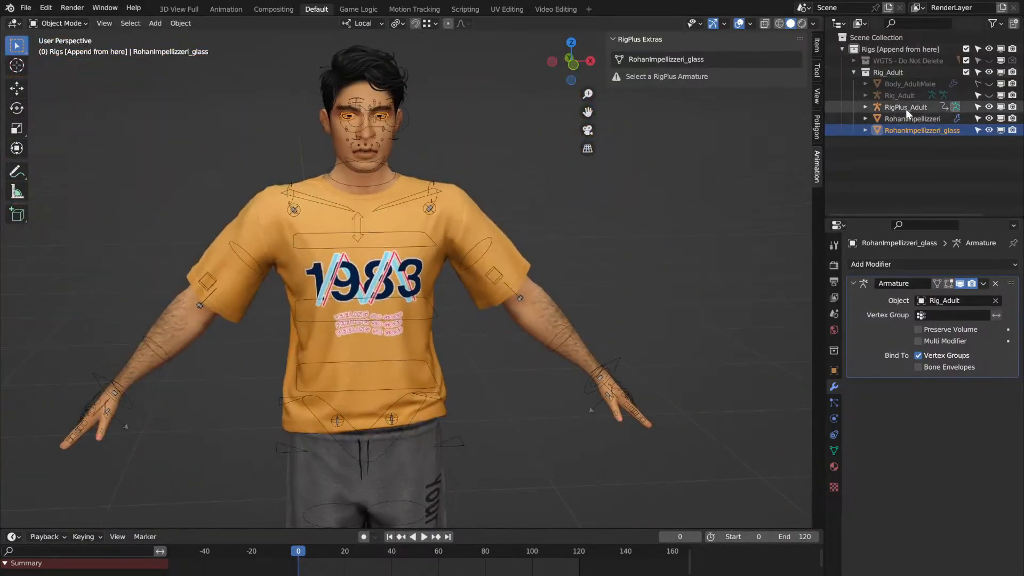
pyautogui.click(925, 97)
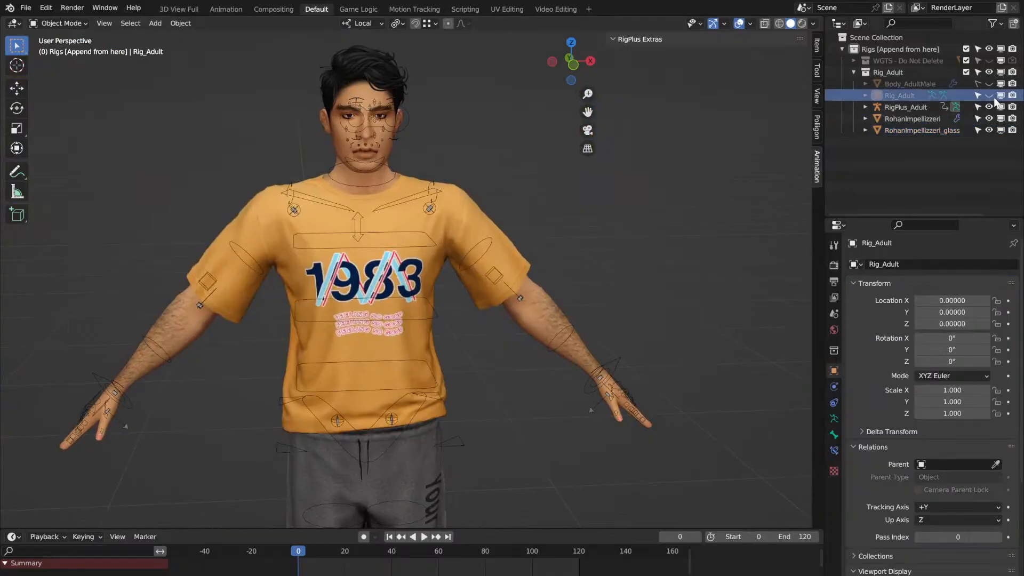
pyautogui.click(991, 97)
pyautogui.click(991, 97)
pyautogui.click(991, 97)
pyautogui.click(991, 97)
# Step: Rotate the character's left upper arm bone on RigPlus_Adult slightly to test how the mesh follows
pyautogui.click(489, 246)
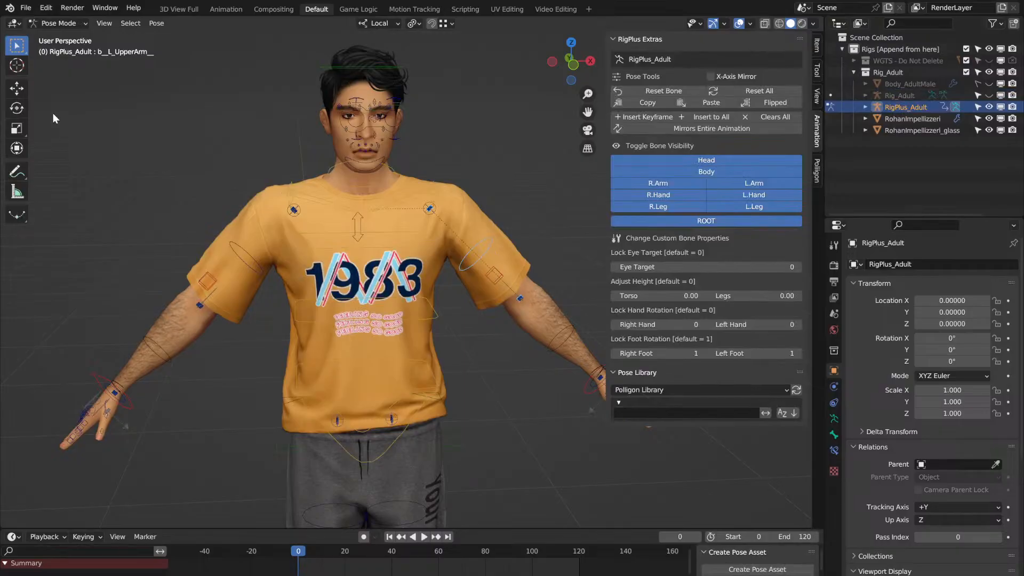
pyautogui.click(17, 108)
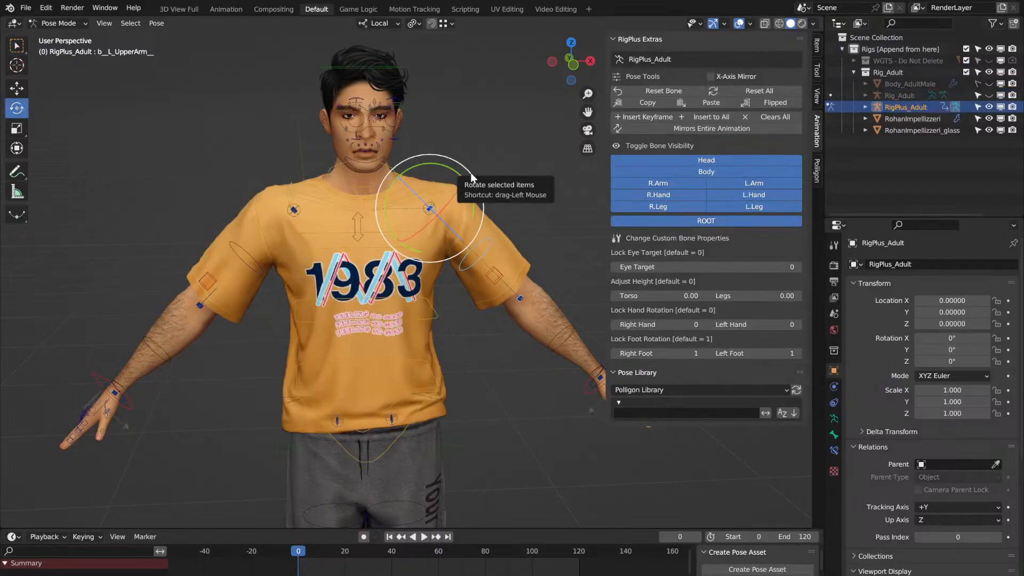
pyautogui.moveTo(471, 171)
pyautogui.mouseDown()
pyautogui.moveTo(486, 195)
pyautogui.moveTo(484, 164)
pyautogui.mouseUp()
pyautogui.click(239, 249)
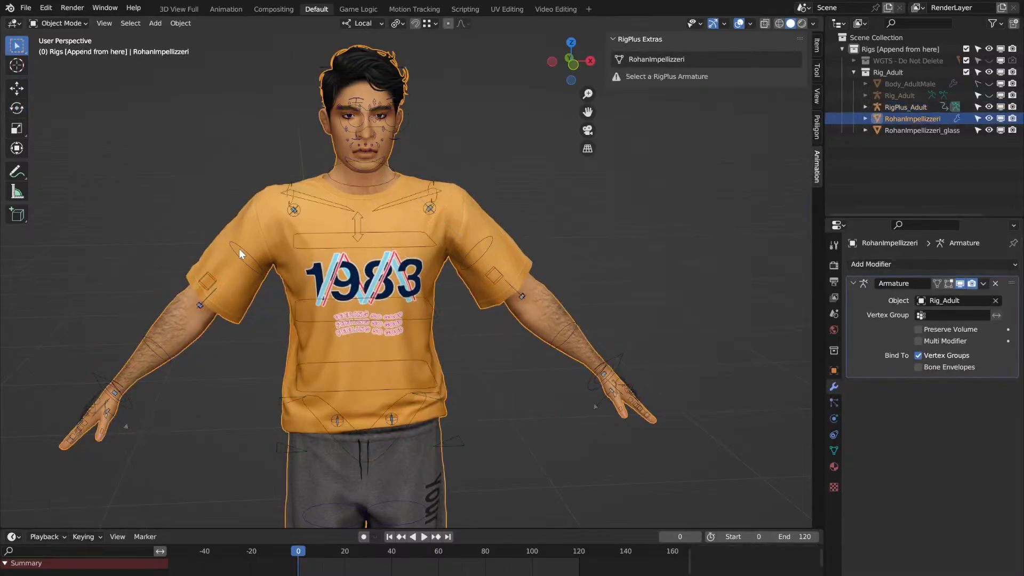
# Step: Rotate the character's right upper arm bone on RigPlus_Adult by about -0.13° to test how the mesh follows
pyautogui.click(241, 245)
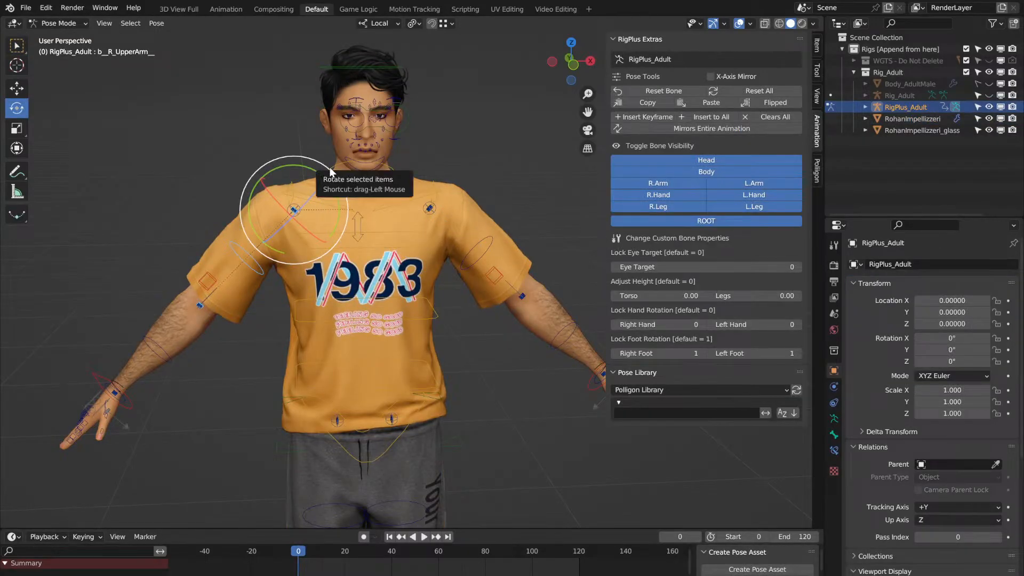
pyautogui.moveTo(327, 168)
pyautogui.mouseDown()
pyautogui.moveTo(297, 165)
pyautogui.moveTo(327, 175)
pyautogui.mouseUp()
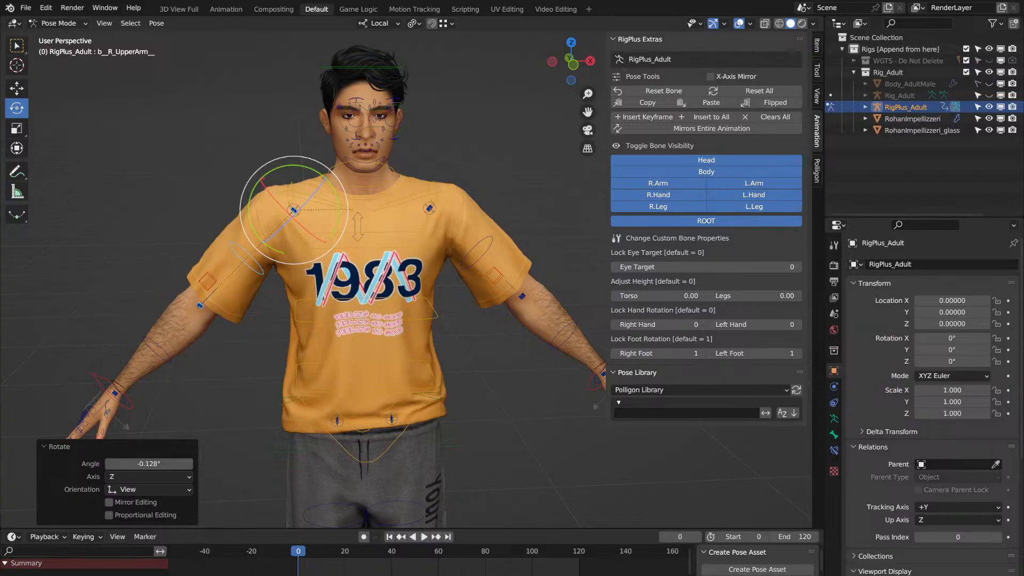
pyautogui.scroll(-2, 455, 220)
pyautogui.scroll(2, 456, 219)
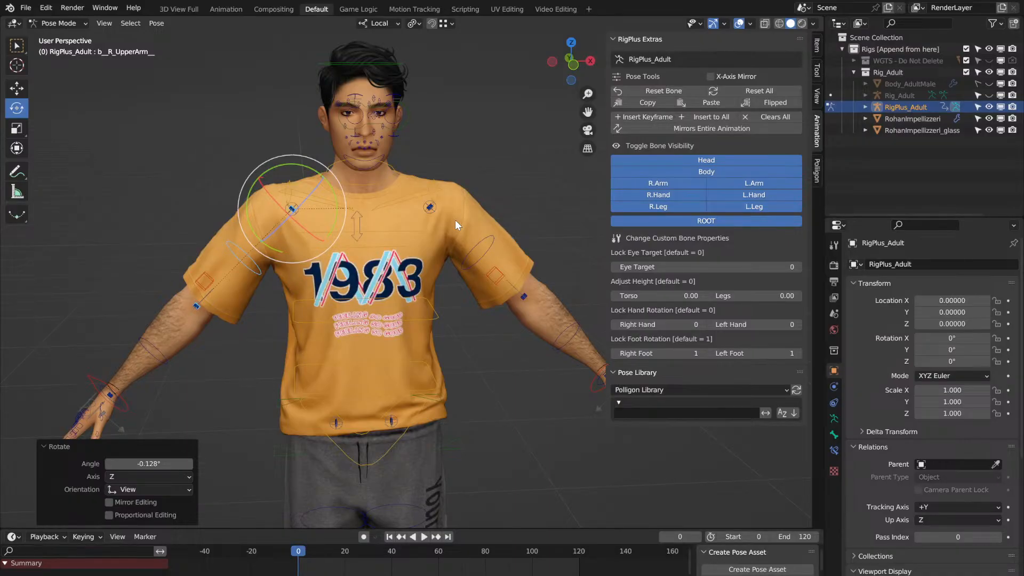
pyautogui.scroll(-2, 422, 252)
pyautogui.scroll(2, 422, 252)
pyautogui.scroll(1, 421, 252)
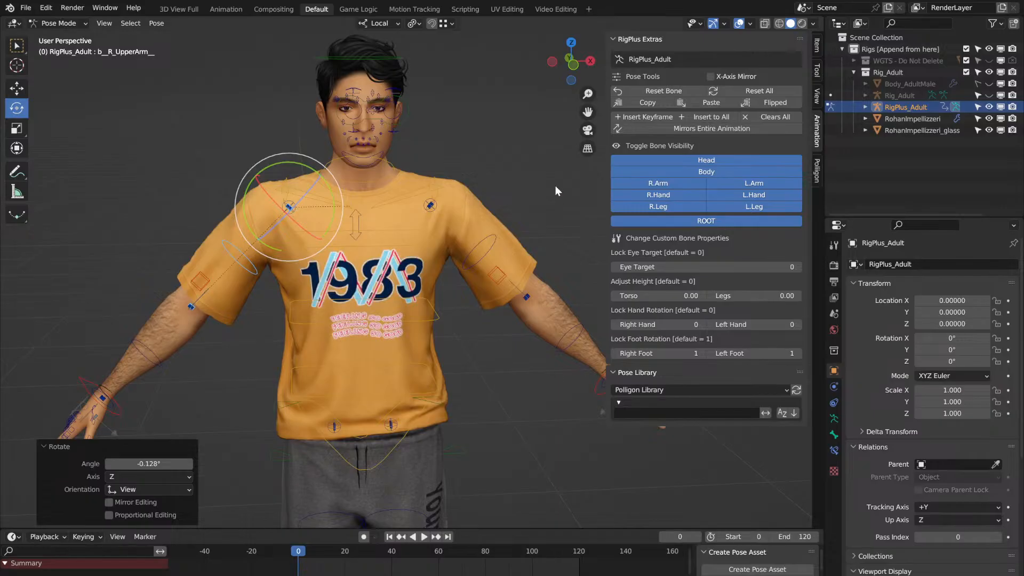
pyautogui.scroll(-2, 460, 245)
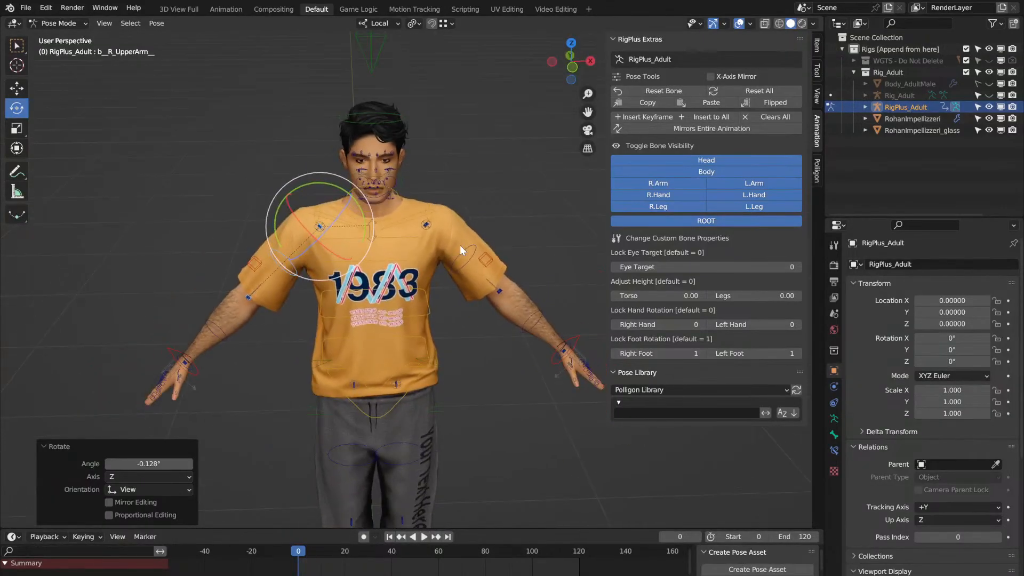
# Step: Append the phone accessory's bone_bone_shape, rig, s4studio_mesh_1 and s4studio_mesh_2 objects from another Blender file
pyautogui.click(26, 8)
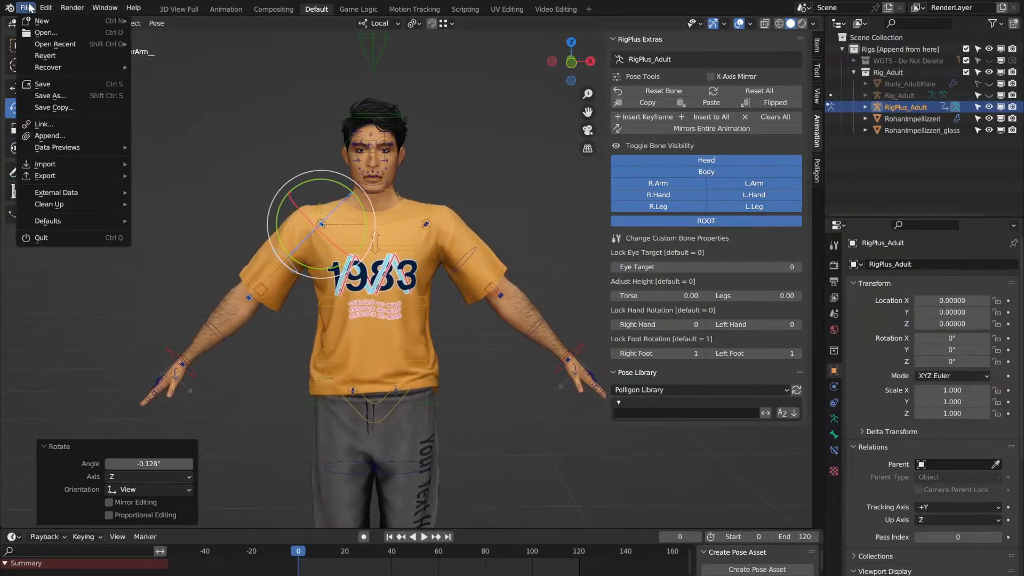
pyautogui.press('Escape')
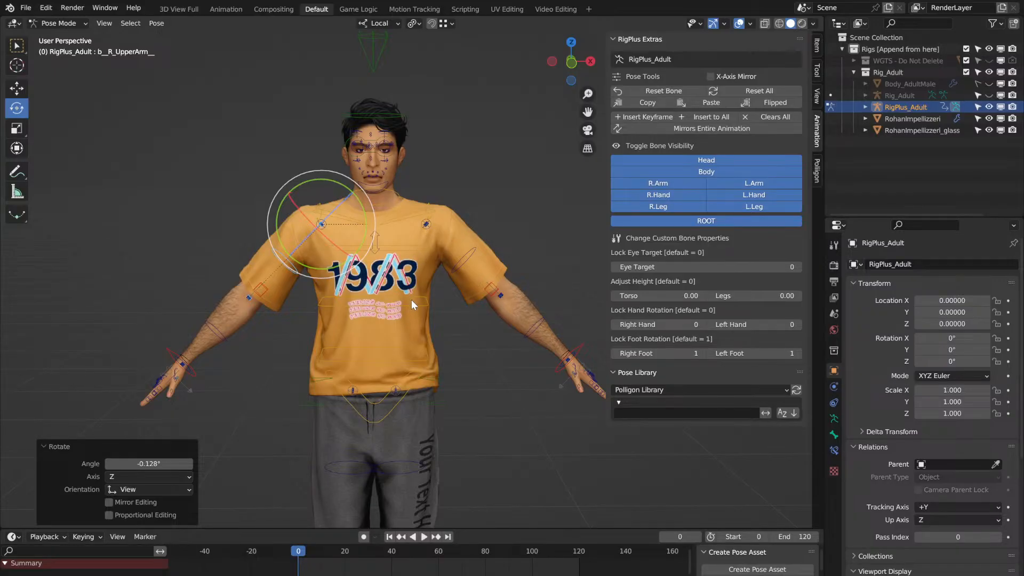
pyautogui.moveTo(317, 271); pyautogui.dragTo(557, 271, button='middle')
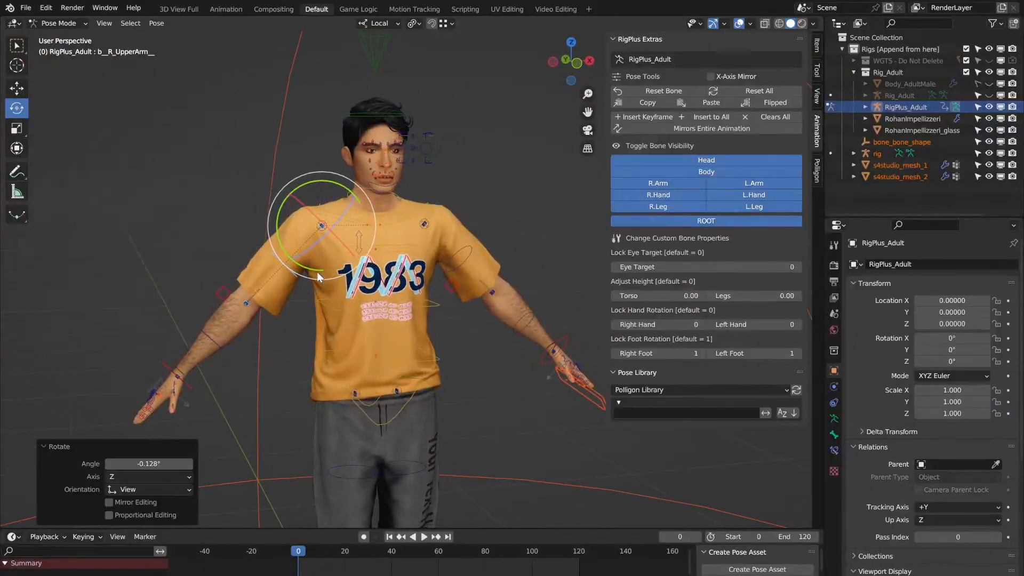
# Step: Delete the appended accessory's bone_bone_shape and rig objects, keeping its two s4studio meshes
pyautogui.click(929, 143)
pyautogui.click(930, 151)
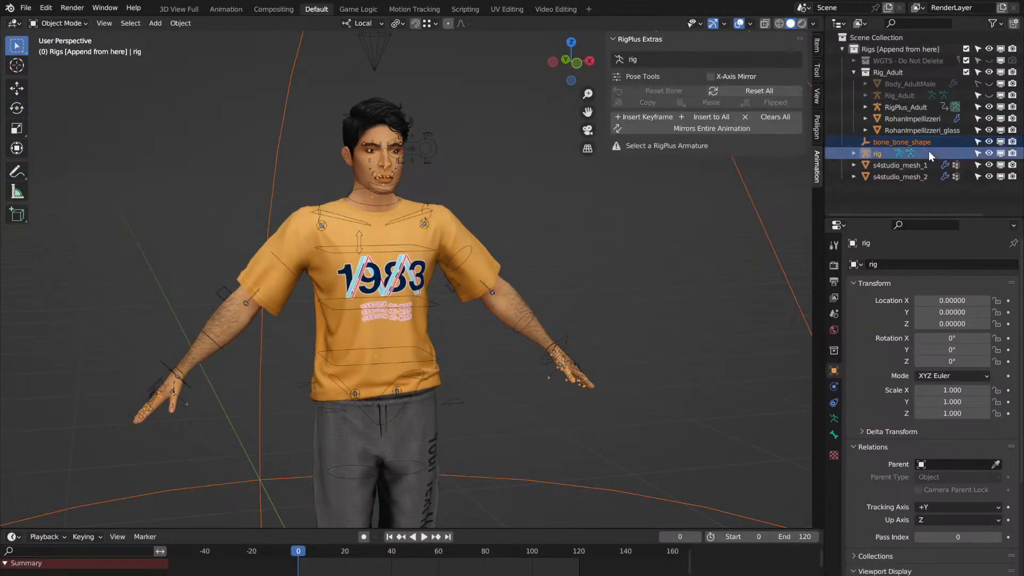
pyautogui.click(940, 144)
pyautogui.rightClick(939, 144)
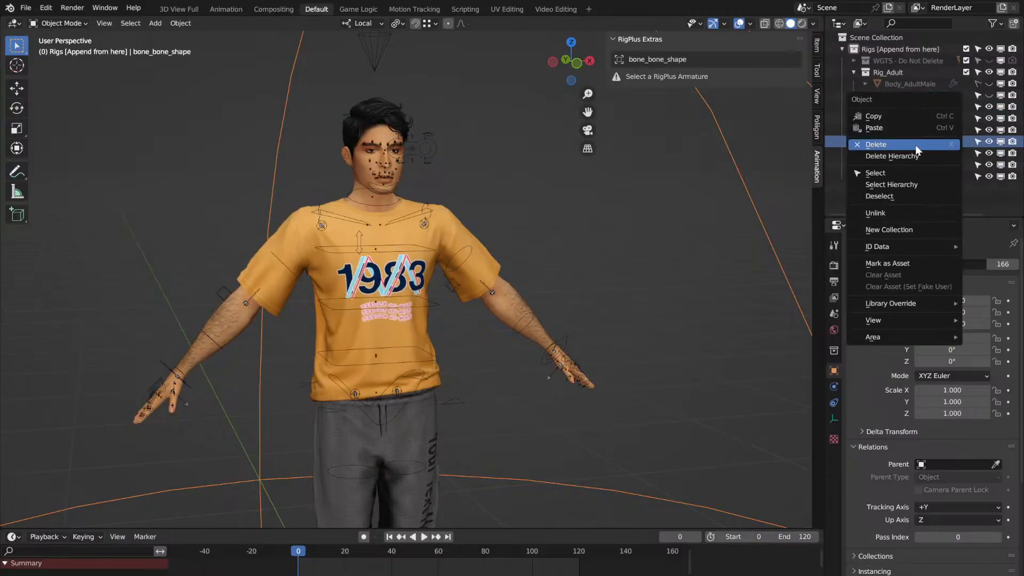
pyautogui.click(938, 145)
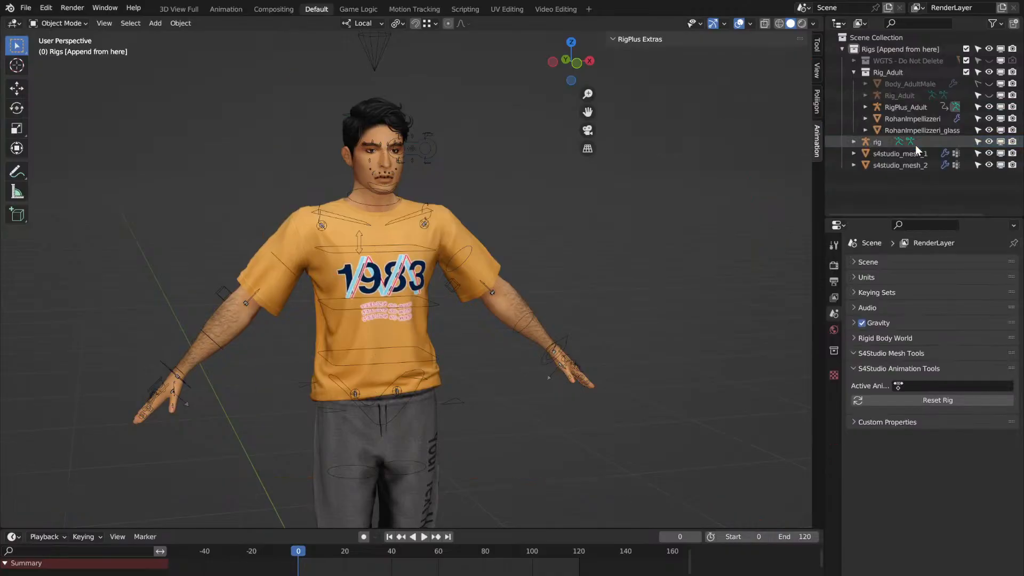
pyautogui.click(875, 138)
pyautogui.rightClick(875, 139)
pyautogui.click(858, 139)
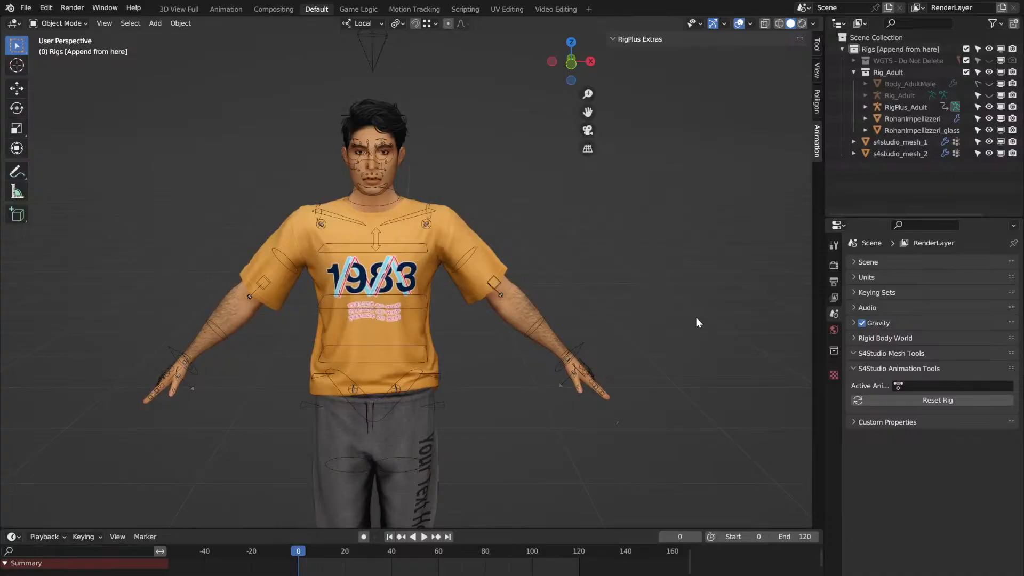
# Step: Select s4studio_mesh_1 and s4studio_mesh_2 and remove the DiffuseMap material slot from the active s4studio_mesh_2
pyautogui.moveTo(696, 318); pyautogui.dragTo(696, 318, button='middle')
pyautogui.scroll(-1, 696, 318)
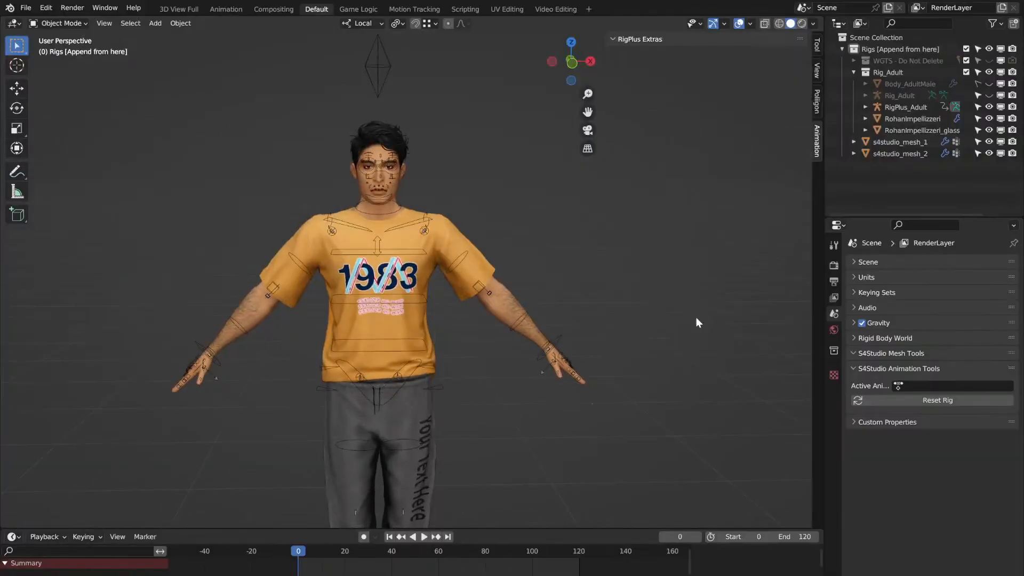
pyautogui.moveTo(730, 361); pyautogui.dragTo(729, 360, button='middle')
pyautogui.moveTo(591, 249); pyautogui.dragTo(591, 250, button='middle')
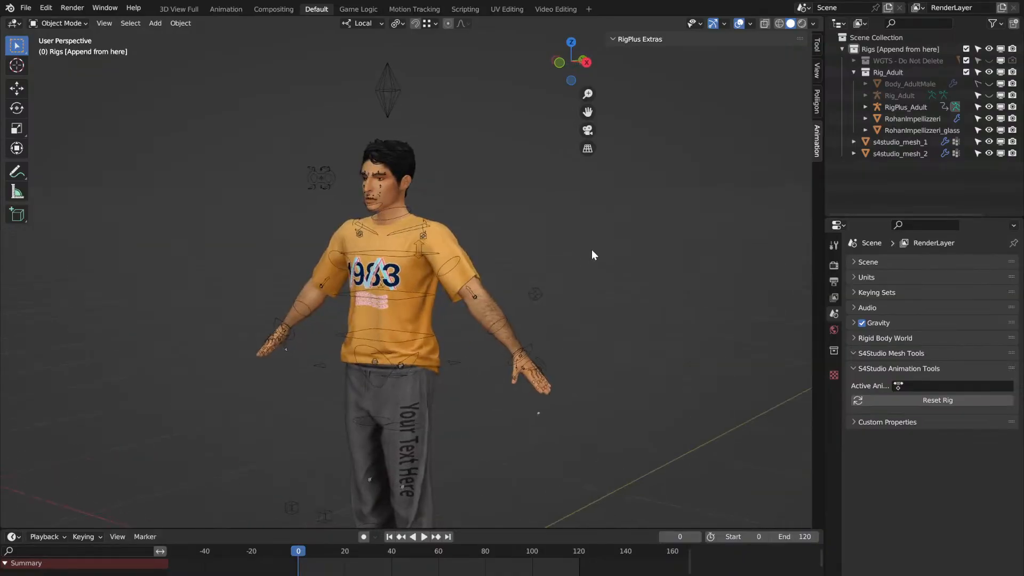
pyautogui.click(901, 141)
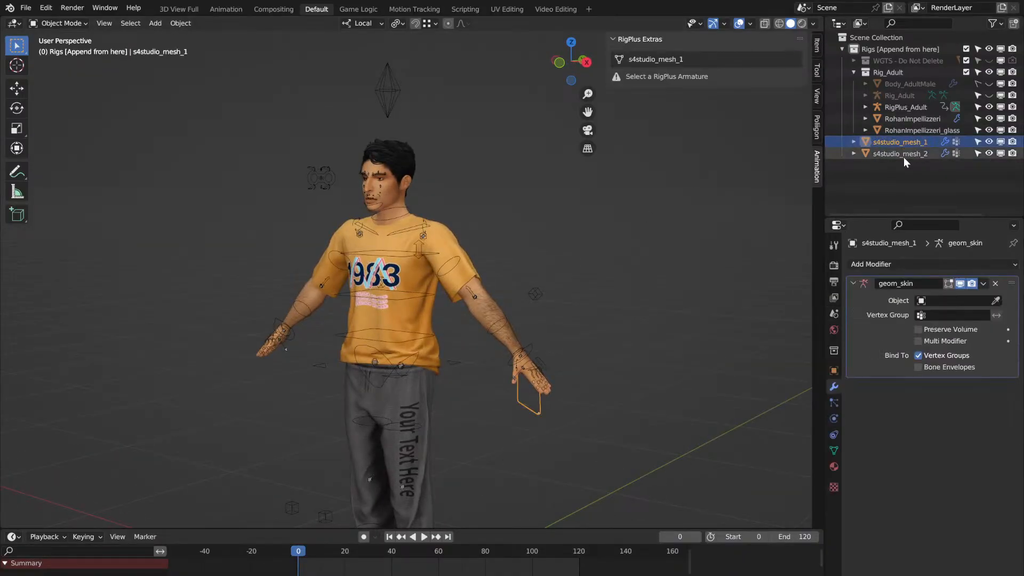
pyautogui.keyDown('ctrl'); pyautogui.click(902, 154); pyautogui.keyUp('ctrl')
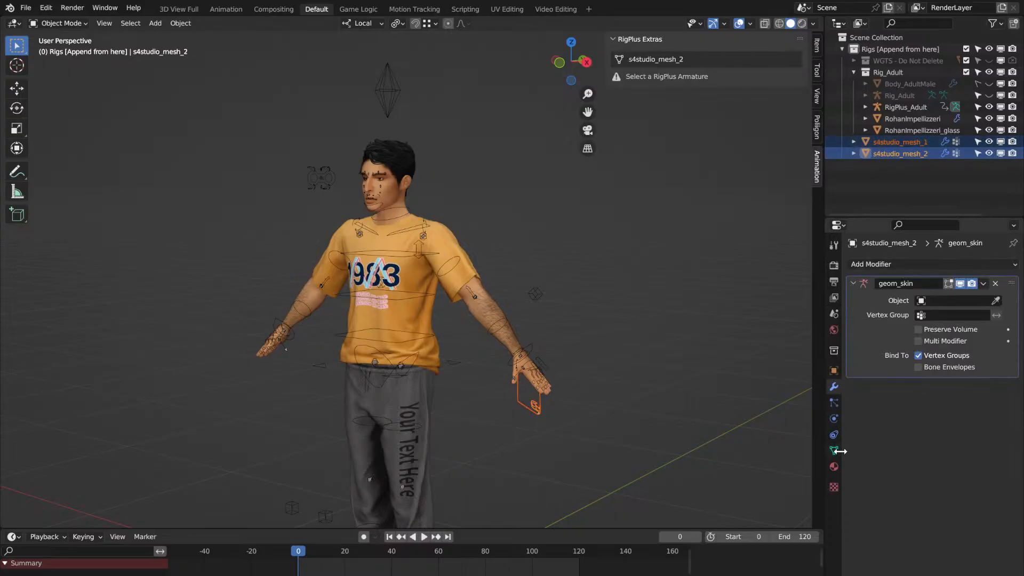
pyautogui.click(835, 467)
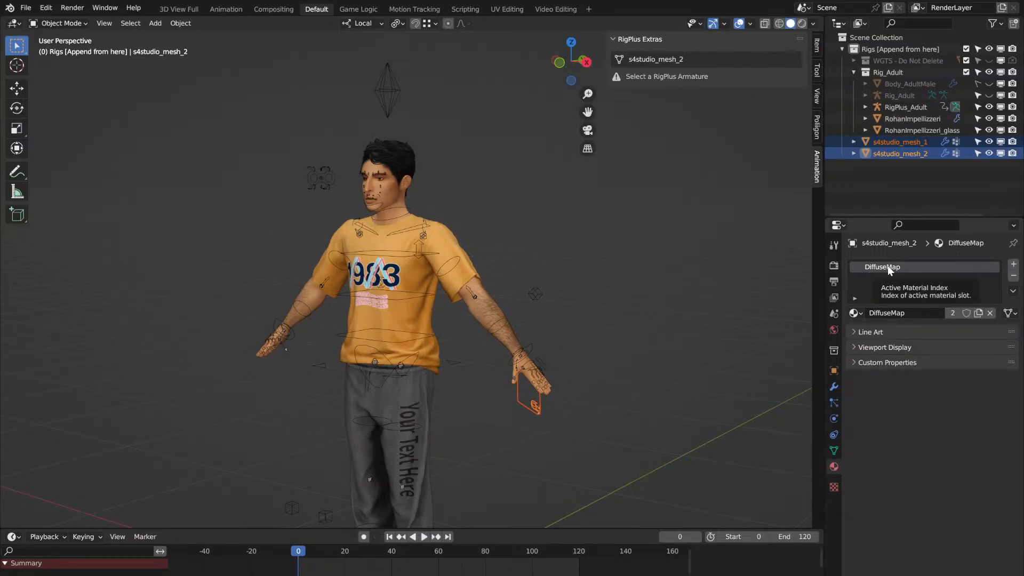
pyautogui.click(1013, 276)
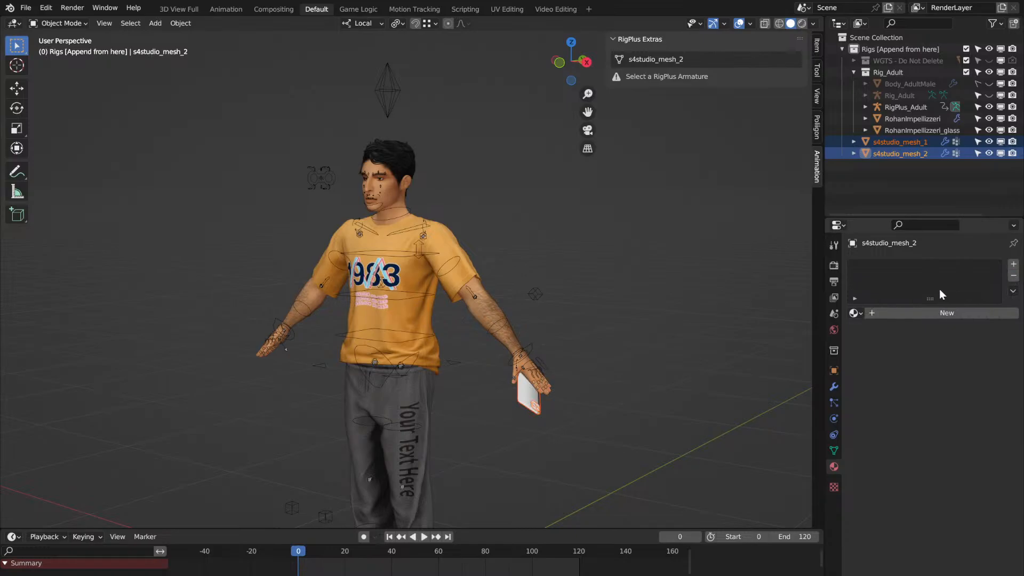
# Step: Set Rig_Adult as the target object of s4studio_mesh_2's geom_skin modifier, leaving the vertex group empty
pyautogui.moveTo(718, 341); pyautogui.dragTo(620, 499, button='middle')
pyautogui.click(834, 387)
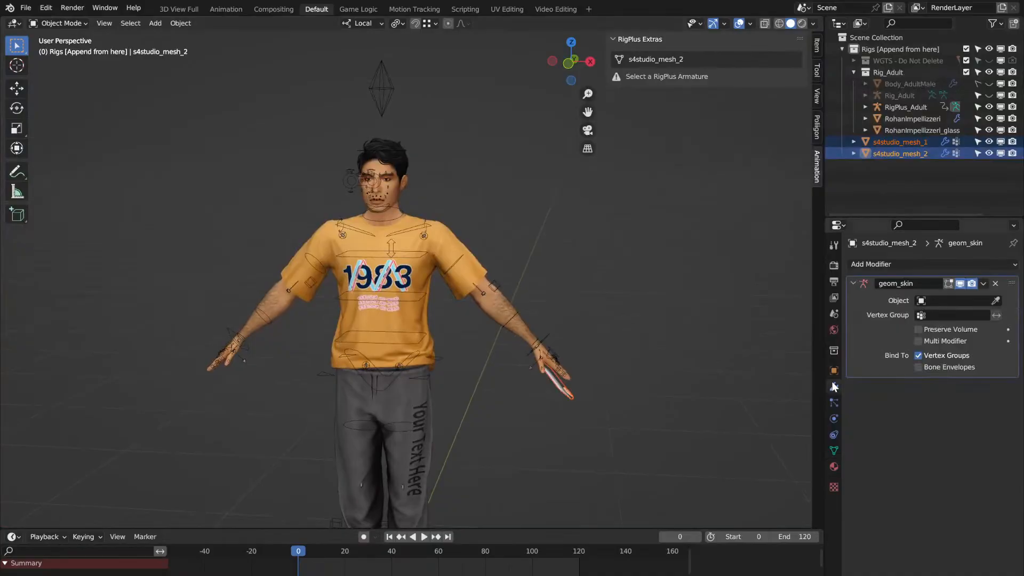
pyautogui.click(934, 300)
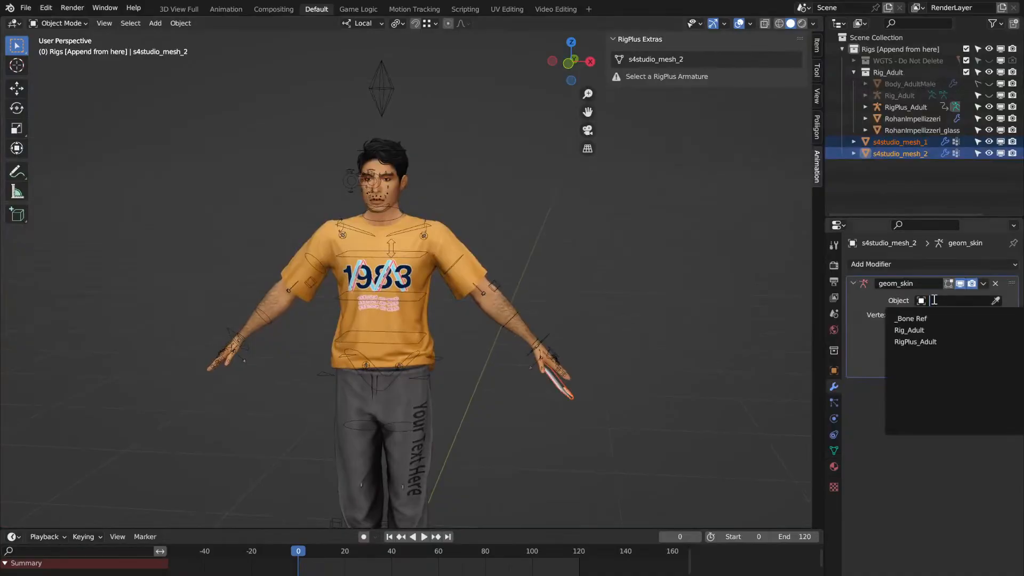
pyautogui.click(936, 330)
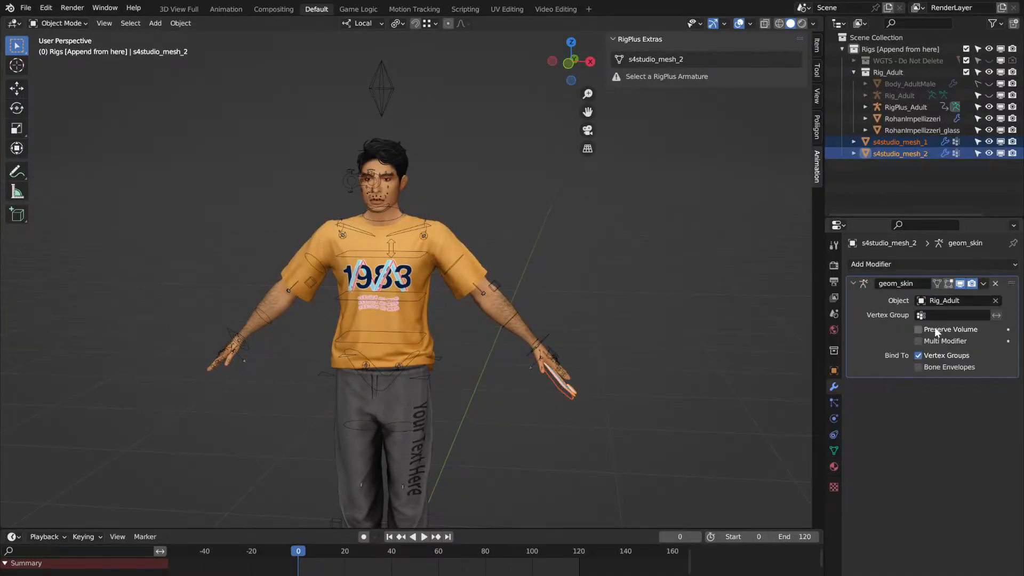
pyautogui.click(941, 315)
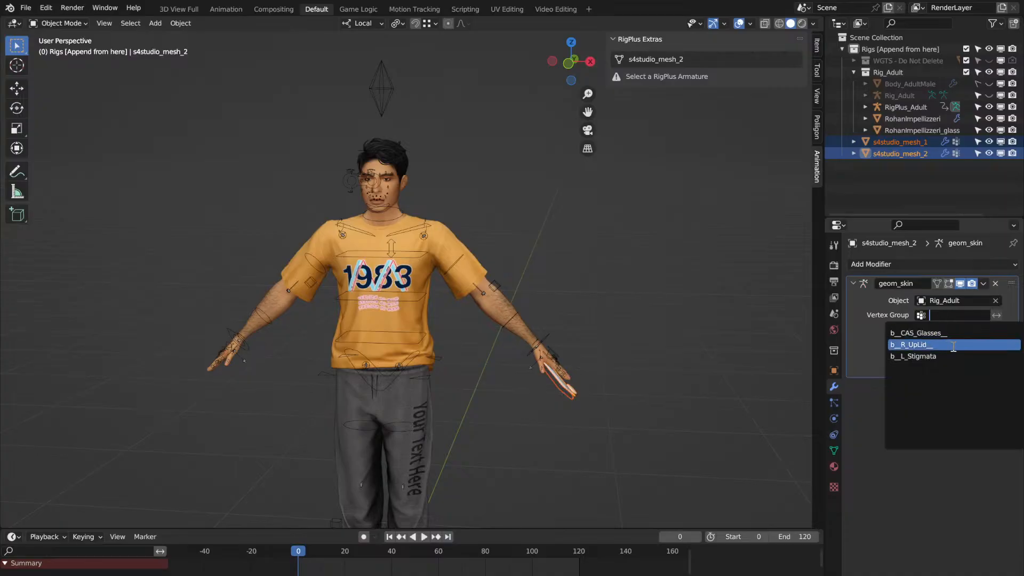
pyautogui.click(935, 303)
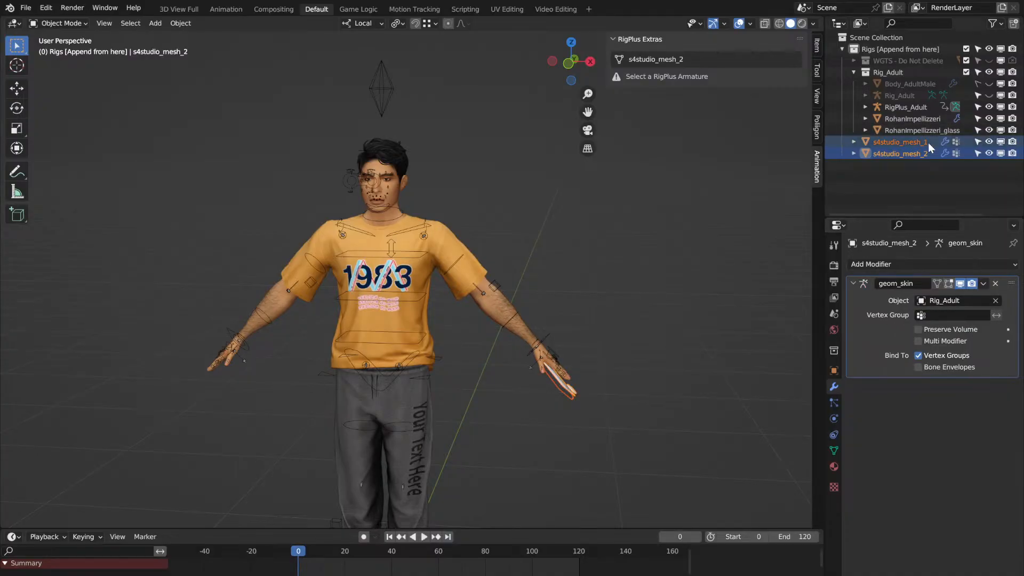
# Step: Set Rig_Adult as the target object of s4studio_mesh_1's geom_skin modifier
pyautogui.click(929, 142)
pyautogui.click(948, 304)
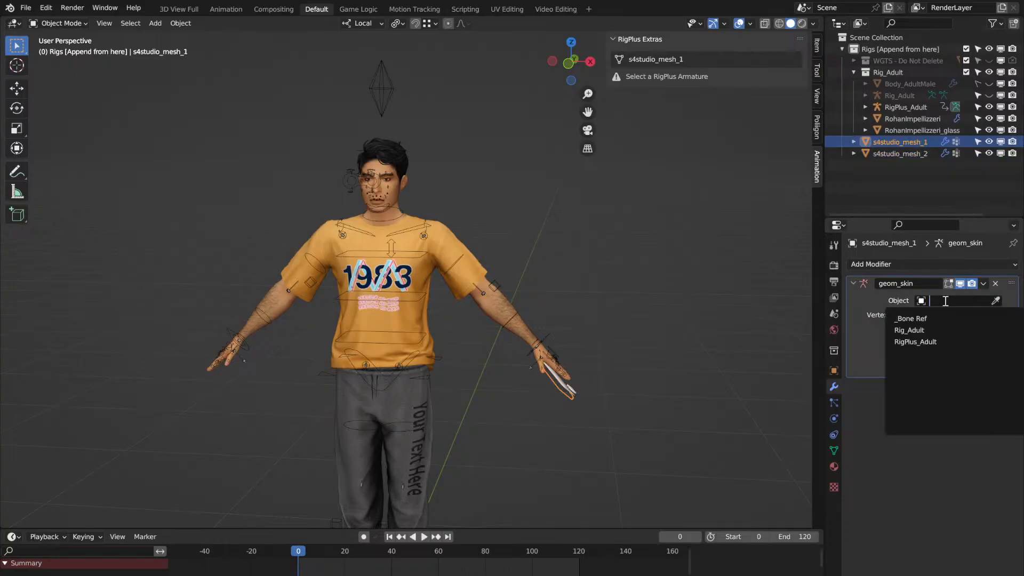
pyautogui.click(941, 329)
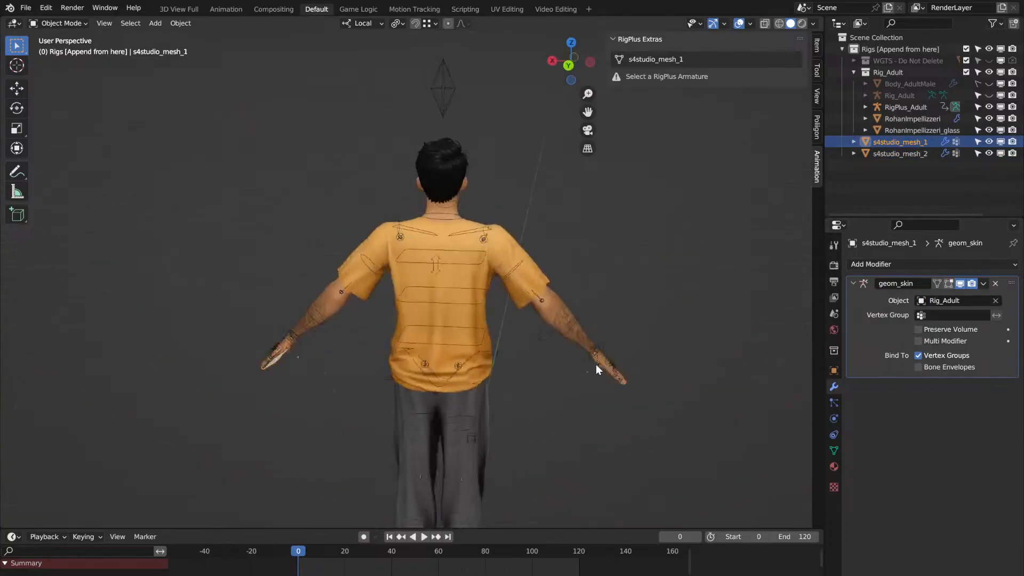
# Step: Rotate the left upper arm bone on RigPlus_Adult by about 3.56° to test that the handheld accessory follows
pyautogui.moveTo(596, 364); pyautogui.dragTo(444, 274, button='middle')
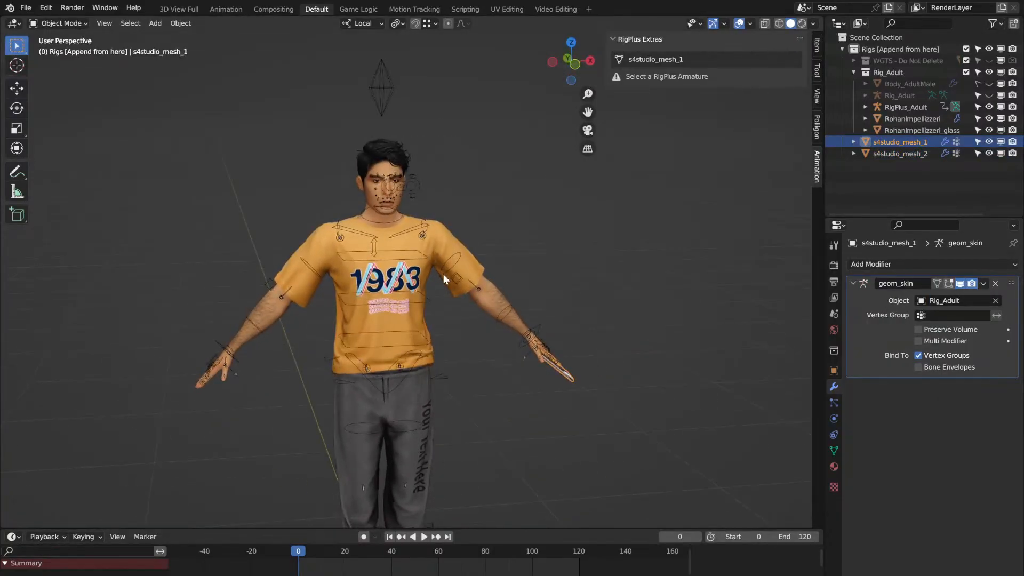
pyautogui.click(456, 261)
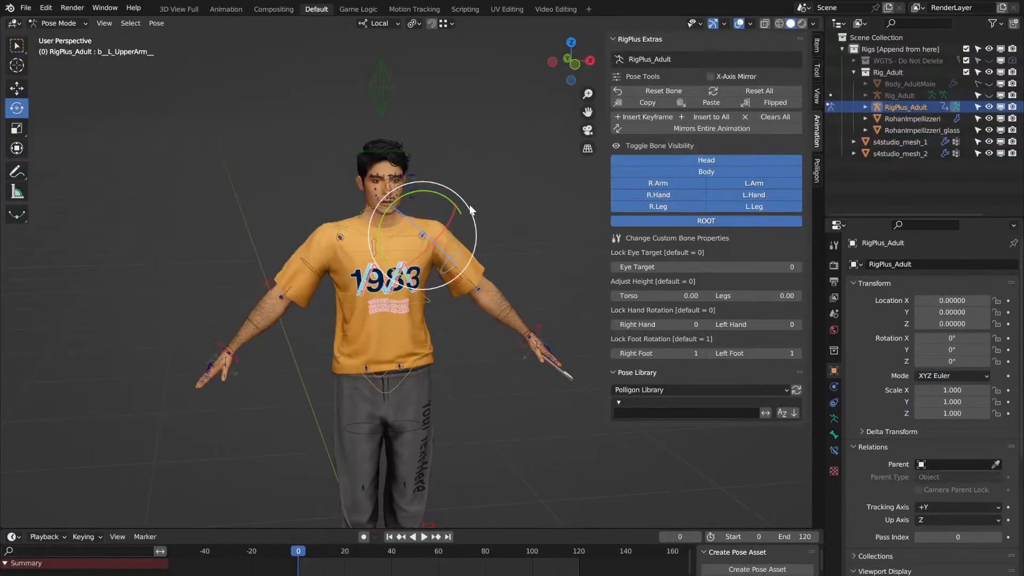
pyautogui.moveTo(469, 207)
pyautogui.mouseDown()
pyautogui.moveTo(468, 223)
pyautogui.moveTo(479, 196)
pyautogui.moveTo(457, 235)
pyautogui.moveTo(462, 214)
pyautogui.mouseUp()
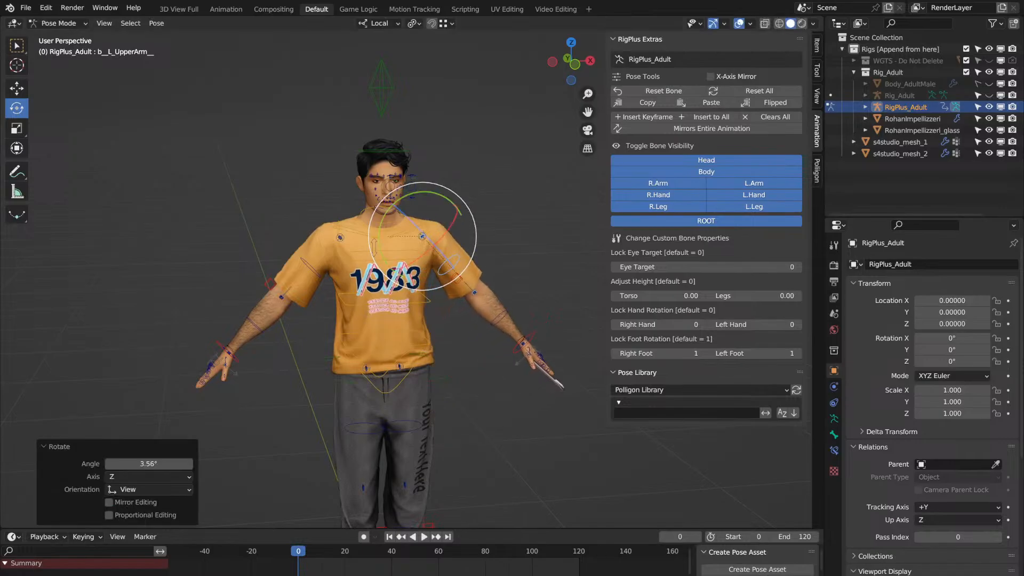
# Step: Append the double bed's meshes, rig and bone_bone_shape into the scene from another Blender file
pyautogui.moveTo(527, 359); pyautogui.dragTo(525, 380, button='middle')
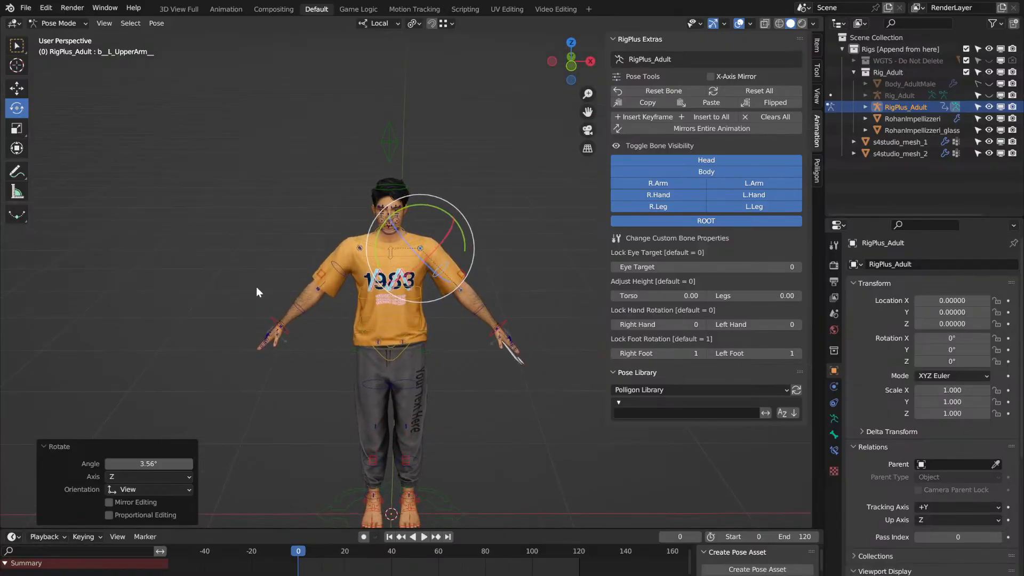
pyautogui.click(25, 8)
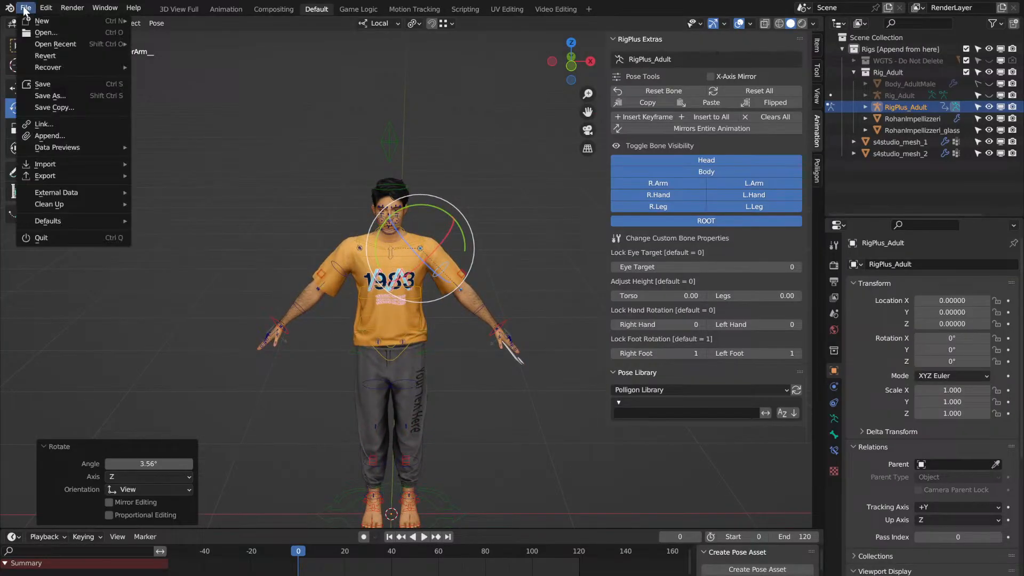
pyautogui.click(76, 137)
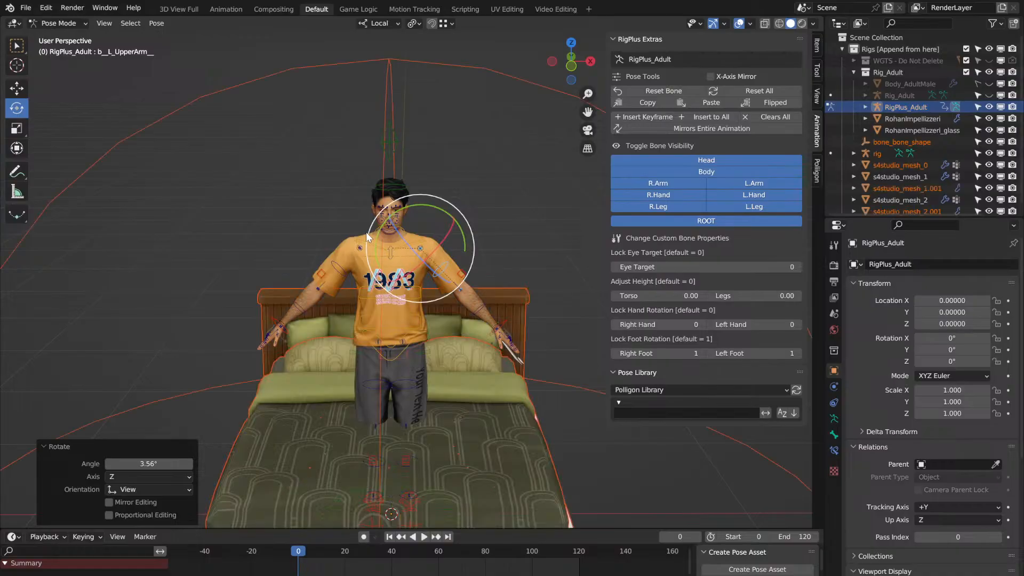
# Step: Delete the bed's white ground plane mesh, s4studio_mesh_2.001
pyautogui.moveTo(346, 326); pyautogui.dragTo(346, 331, button='middle')
pyautogui.click(465, 522)
pyautogui.rightClick(464, 520)
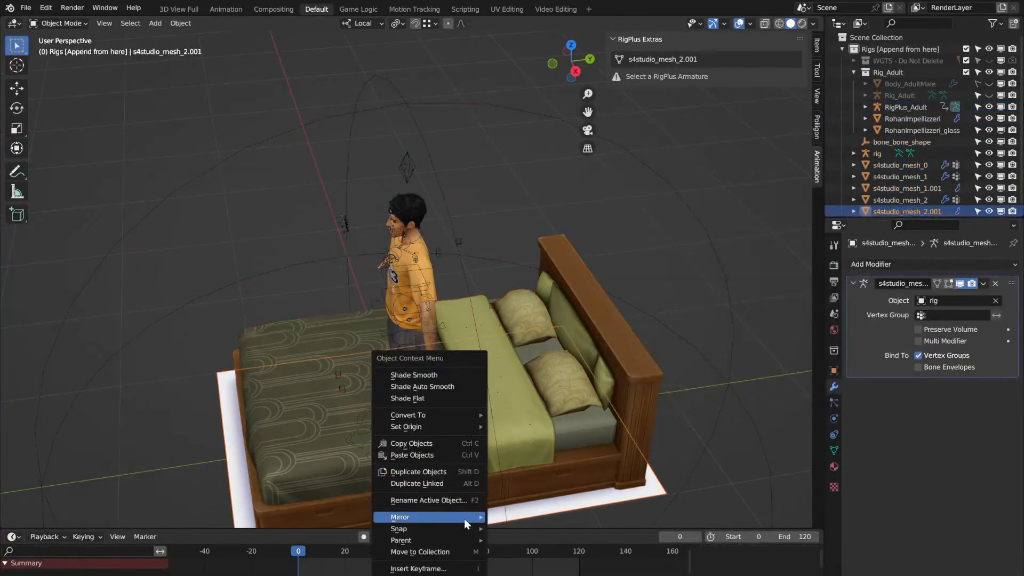
pyautogui.click(463, 575)
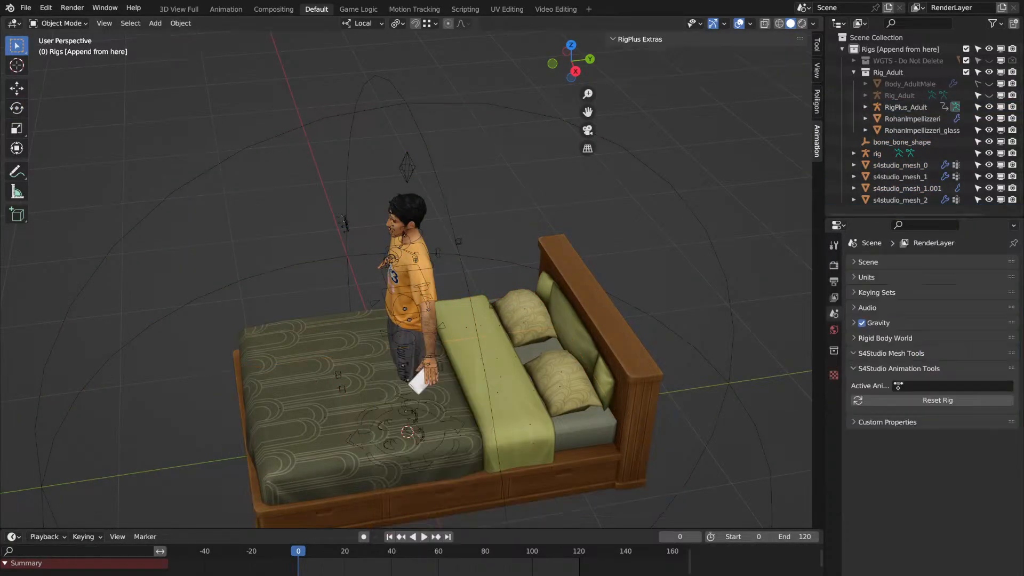
# Step: Delete the bone_bone_shape object that came with the appended bed
pyautogui.click(926, 143)
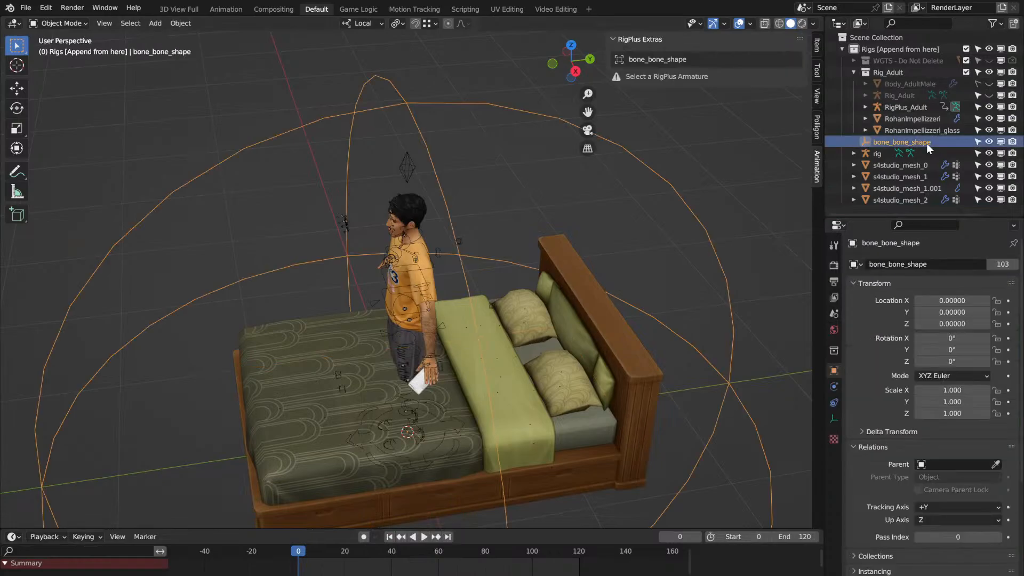
pyautogui.rightClick(906, 144)
pyautogui.click(890, 145)
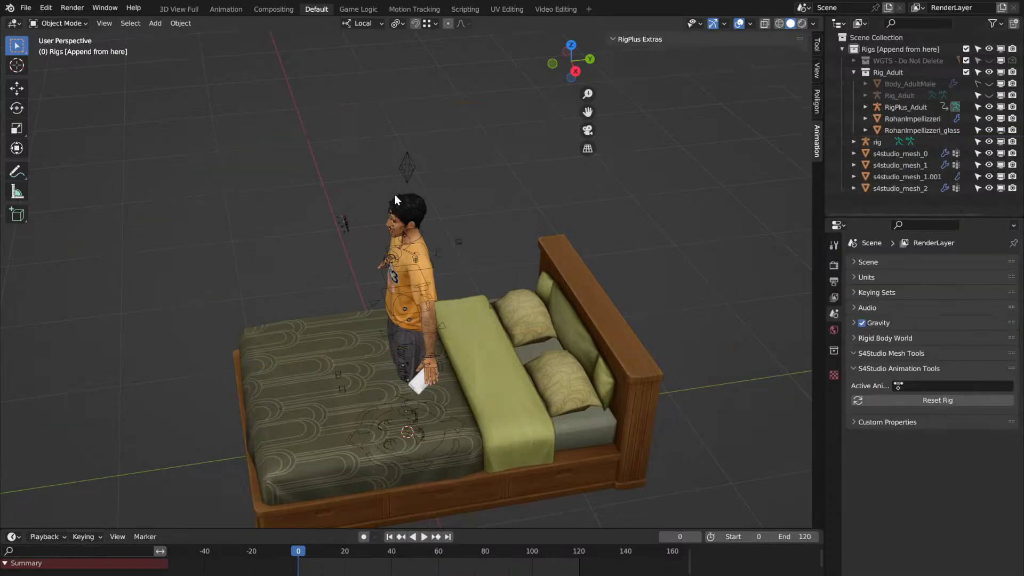
# Step: Raise RigPlus_Adult's root bone about 0.55 vertically so the character stands on top of the bed
pyautogui.moveTo(395, 194); pyautogui.dragTo(249, 263, button='middle')
pyautogui.scroll(2, 250, 262)
pyautogui.scroll(-3, 250, 263)
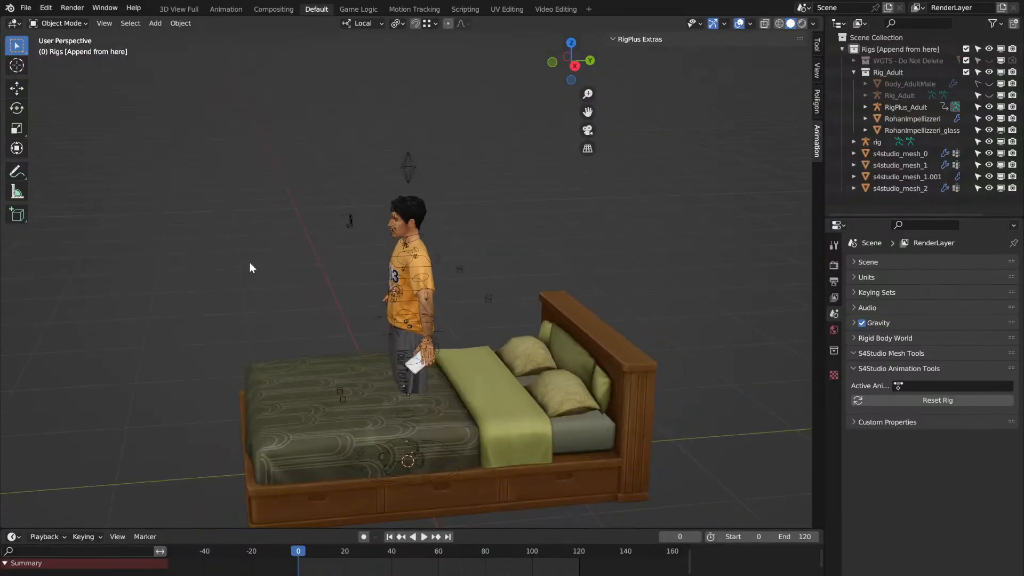
pyautogui.scroll(1, 250, 263)
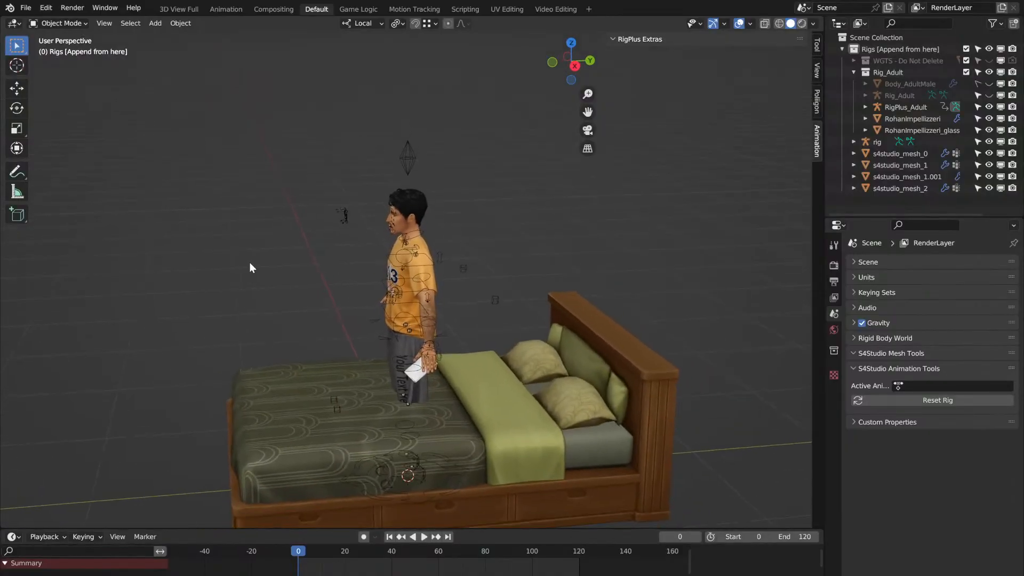
pyautogui.click(424, 498)
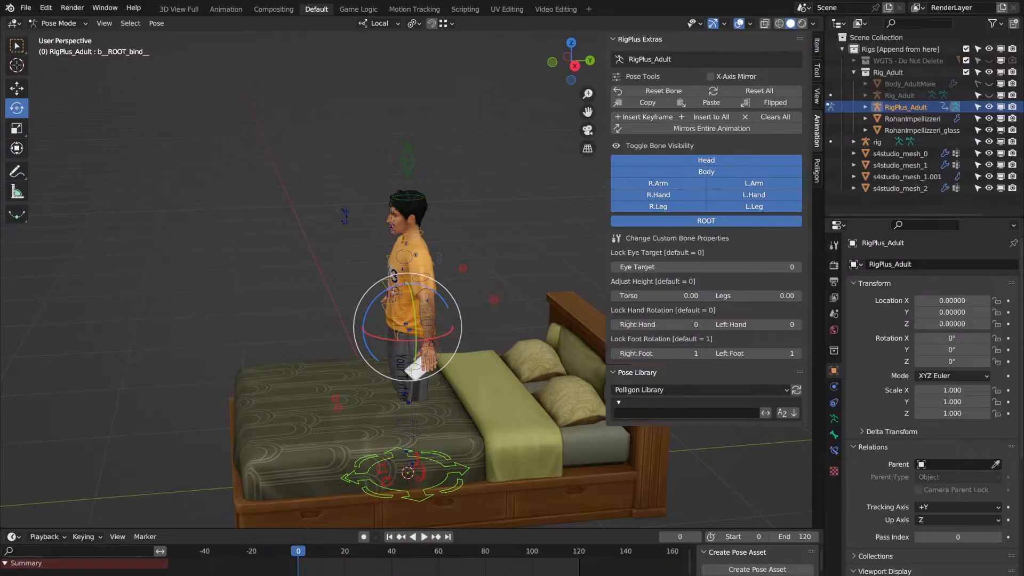
pyautogui.click(16, 88)
pyautogui.moveTo(37, 115); pyautogui.dragTo(319, 261, button='middle')
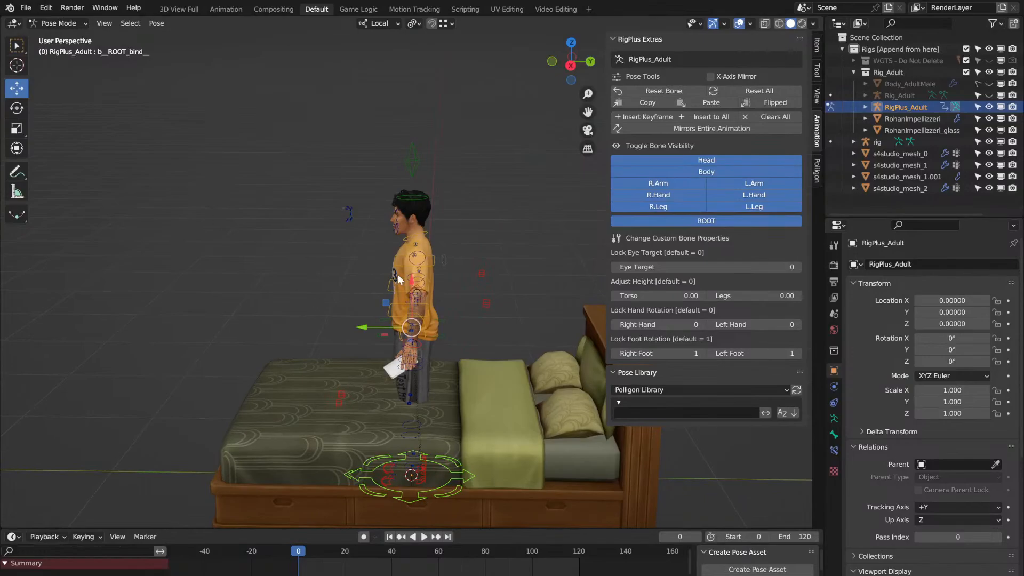
pyautogui.moveTo(398, 274); pyautogui.dragTo(398, 276, button='middle')
pyautogui.press('g')
pyautogui.press('z')
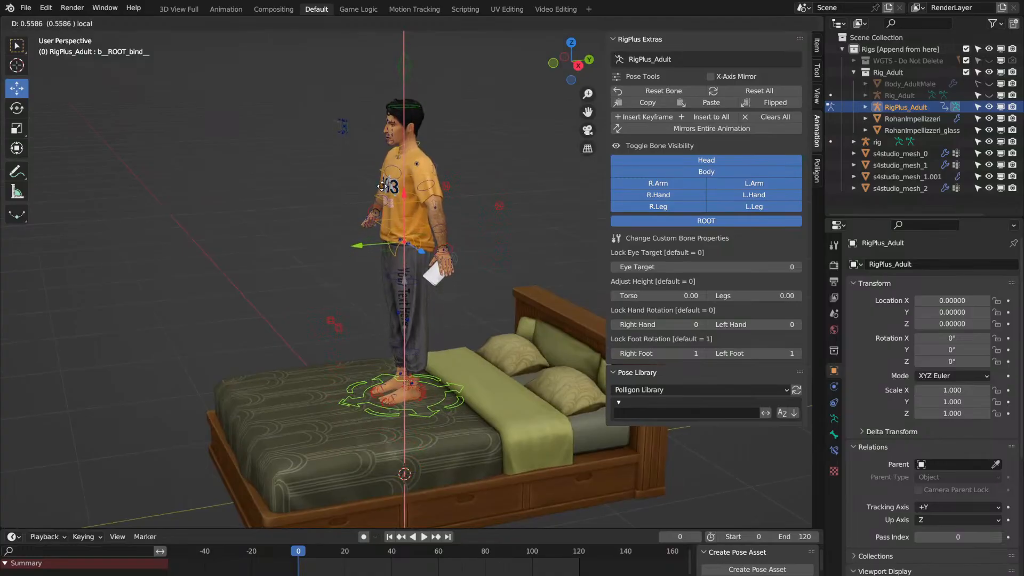
pyautogui.click(380, 186)
# Step: Hide the head, body, arm, hand and leg bones of RigPlus_Adult, leaving only ROOT shown
pyautogui.moveTo(374, 186); pyautogui.dragTo(374, 186, button='middle')
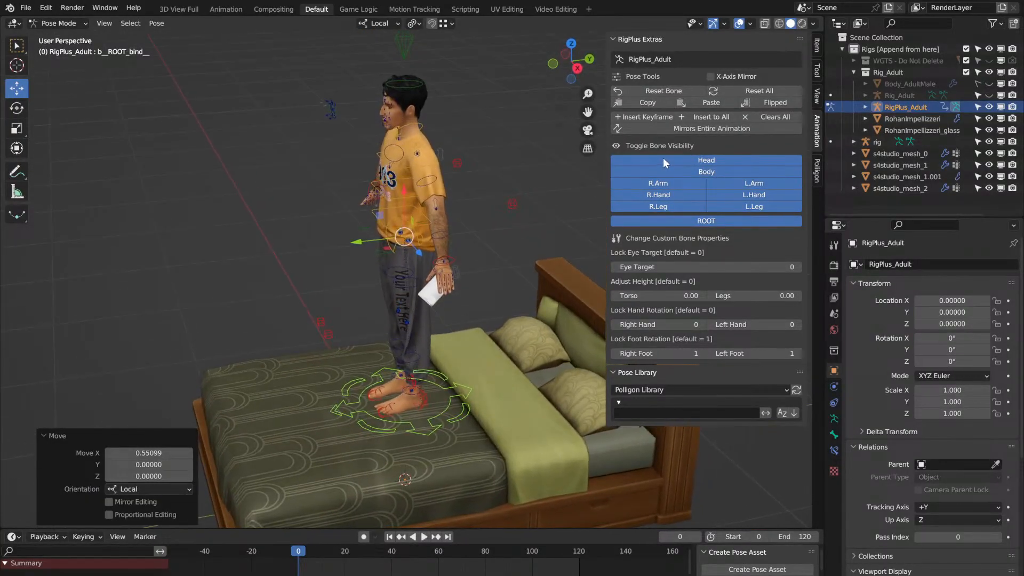
pyautogui.moveTo(655, 159)
pyautogui.mouseDown()
pyautogui.moveTo(745, 184)
pyautogui.moveTo(674, 188)
pyautogui.moveTo(707, 166)
pyautogui.mouseUp()
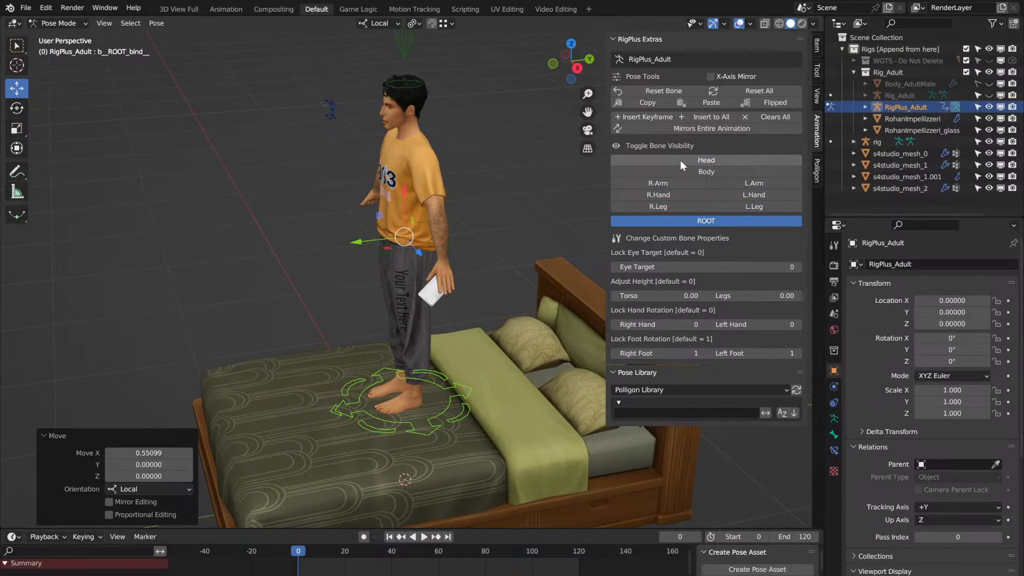
pyautogui.moveTo(322, 255); pyautogui.dragTo(321, 255, button='middle')
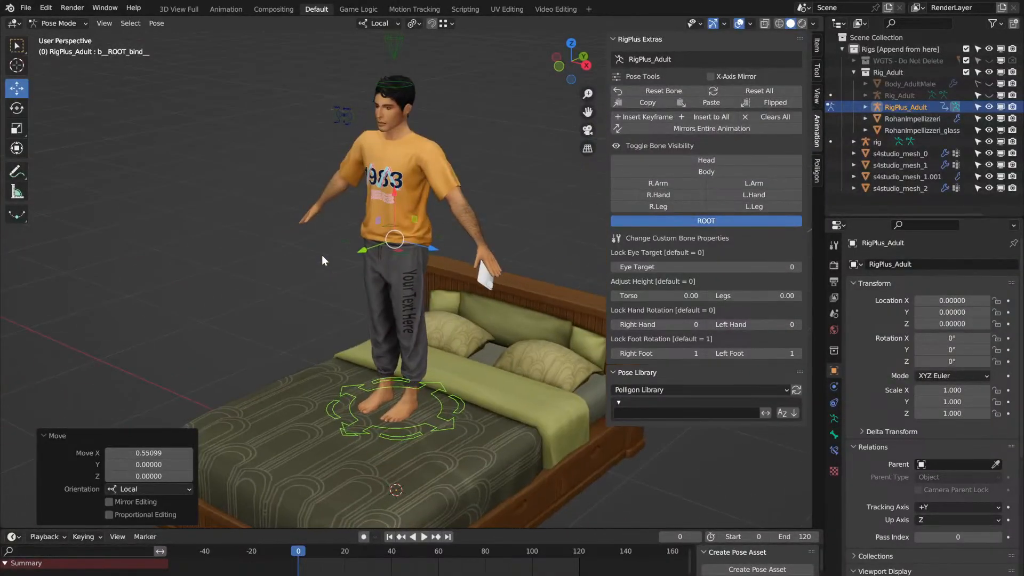
# Step: Rotate the root bone about 87.6° on local X, 76.9° in the view plane and -21.4° on local Z to lay the character back
pyautogui.click(24, 107)
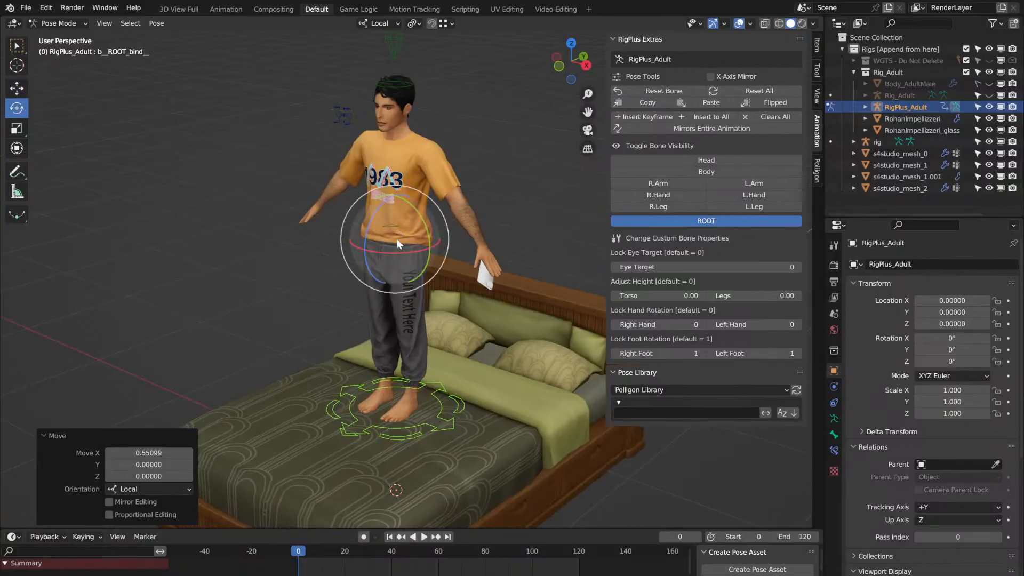
pyautogui.moveTo(397, 239); pyautogui.dragTo(383, 254, button='middle')
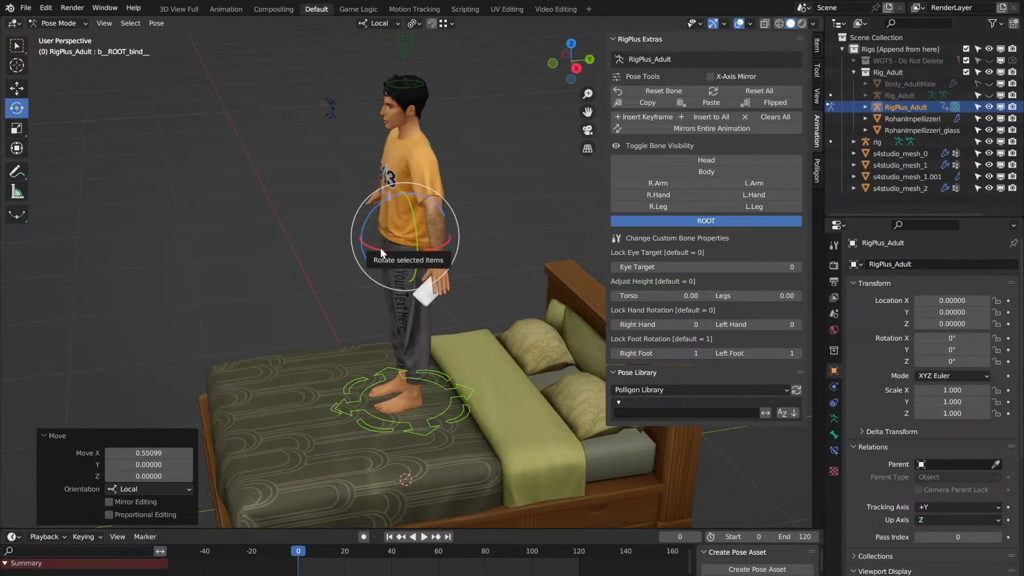
pyautogui.moveTo(379, 248); pyautogui.dragTo(408, 254)
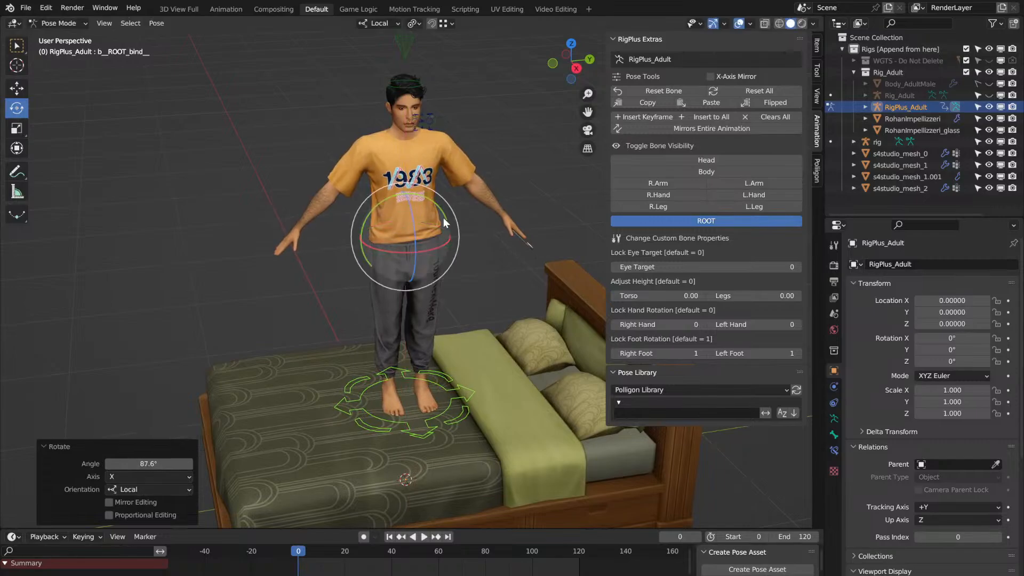
pyautogui.moveTo(446, 202); pyautogui.dragTo(477, 295)
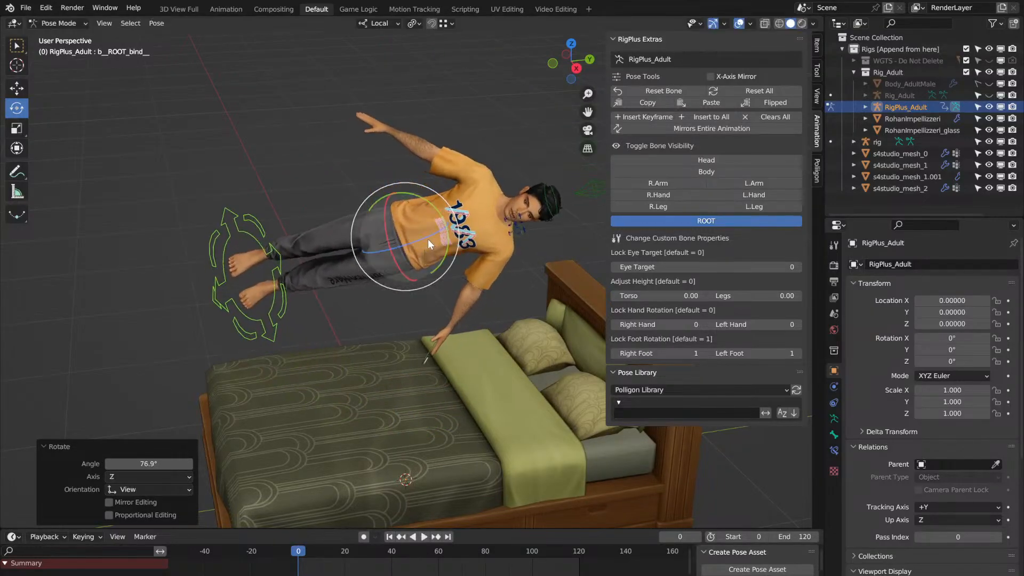
pyautogui.moveTo(427, 238); pyautogui.dragTo(453, 220)
pyautogui.moveTo(453, 219); pyautogui.dragTo(455, 291, button='middle')
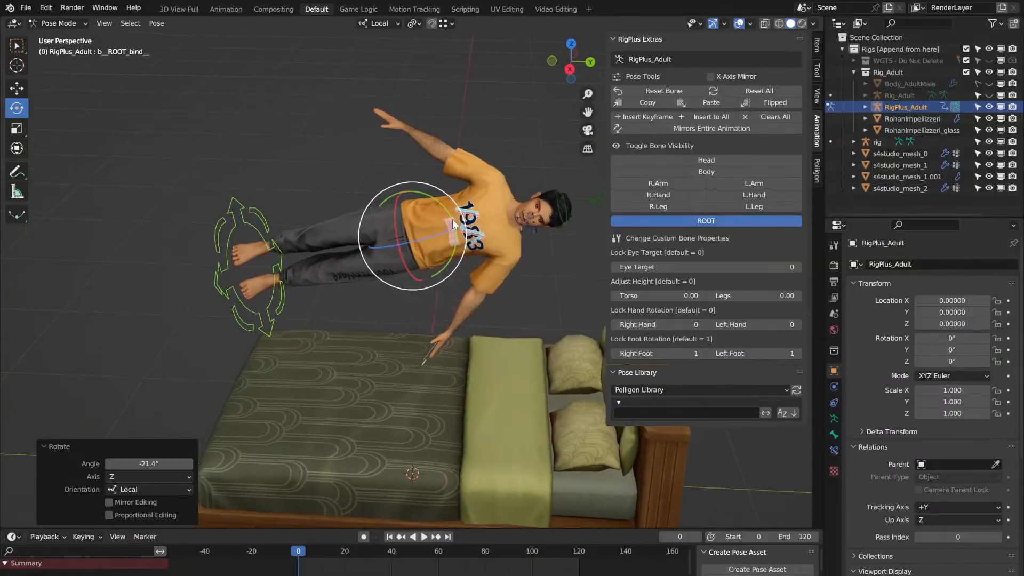
# Step: Move the root bone about 0.85 along local Z onto the mattress and rotate it about 12.4° in the view plane
pyautogui.click(17, 88)
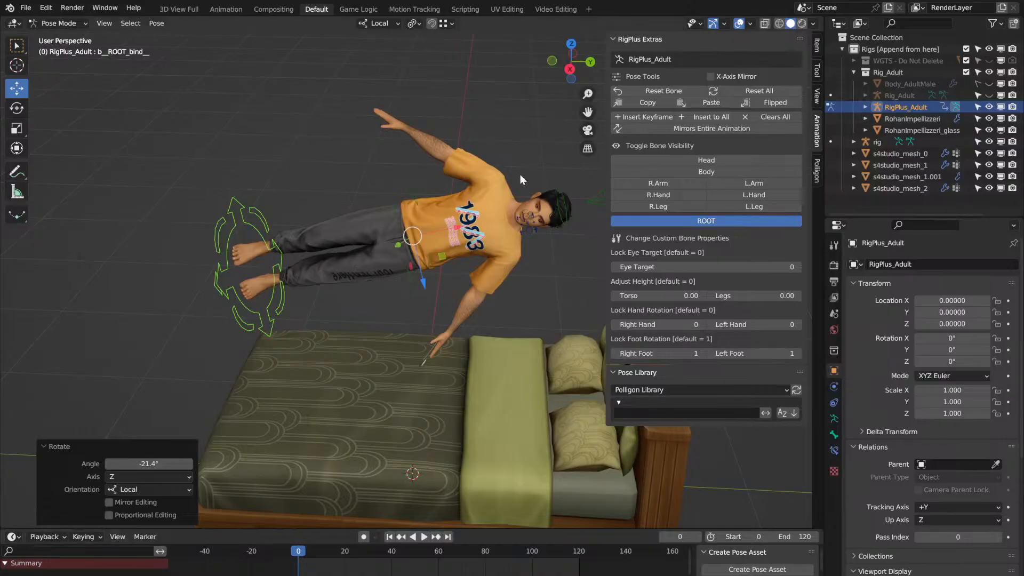
pyautogui.moveTo(520, 175); pyautogui.dragTo(520, 174, button='middle')
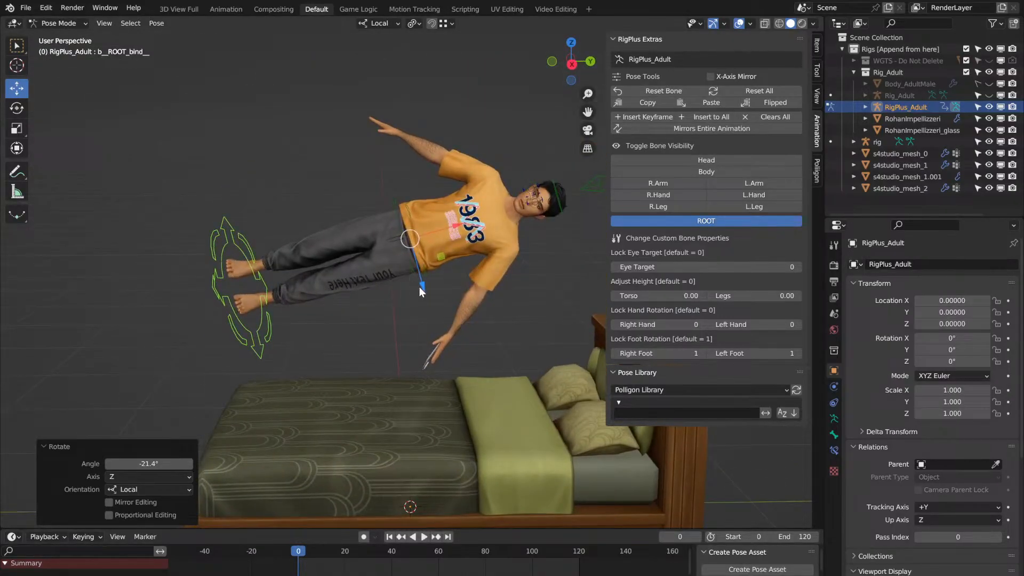
pyautogui.moveTo(421, 286); pyautogui.dragTo(434, 445)
pyautogui.click(17, 109)
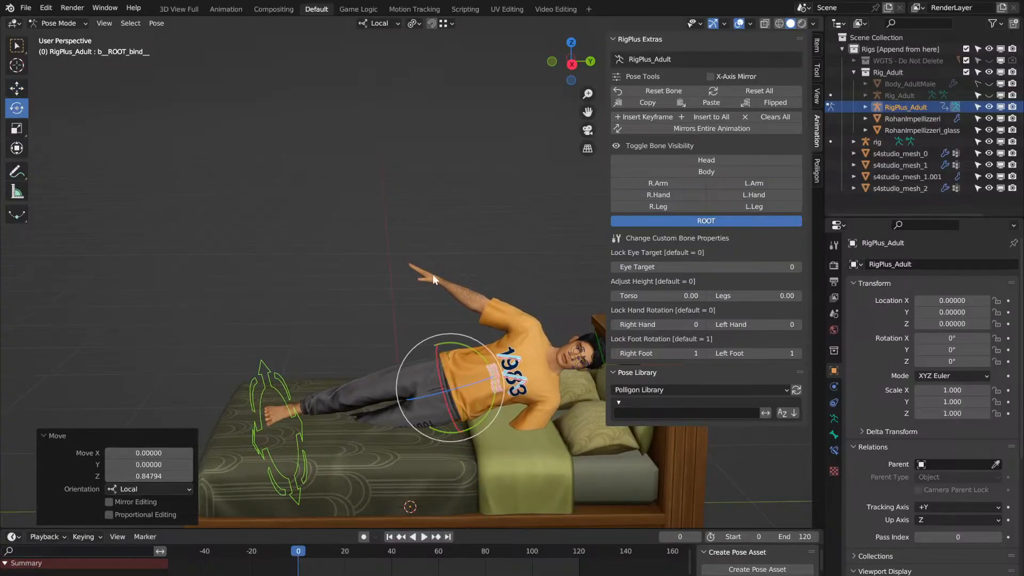
pyautogui.moveTo(483, 344); pyautogui.dragTo(496, 351)
pyautogui.moveTo(496, 351); pyautogui.dragTo(495, 351, button='middle')
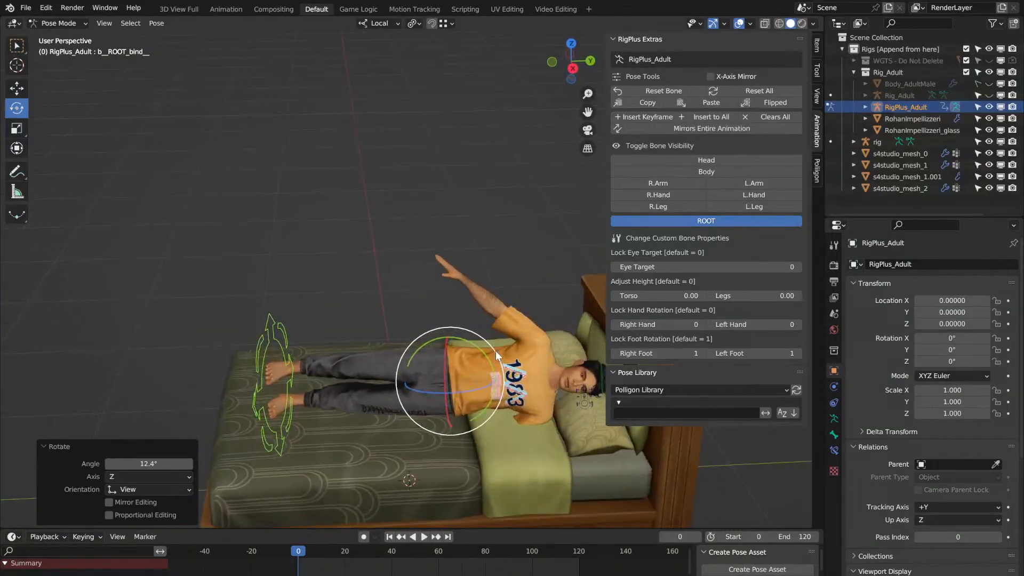
# Step: Show the Head bones of RigPlus_Adult and hide the ROOT bones
pyautogui.click(707, 160)
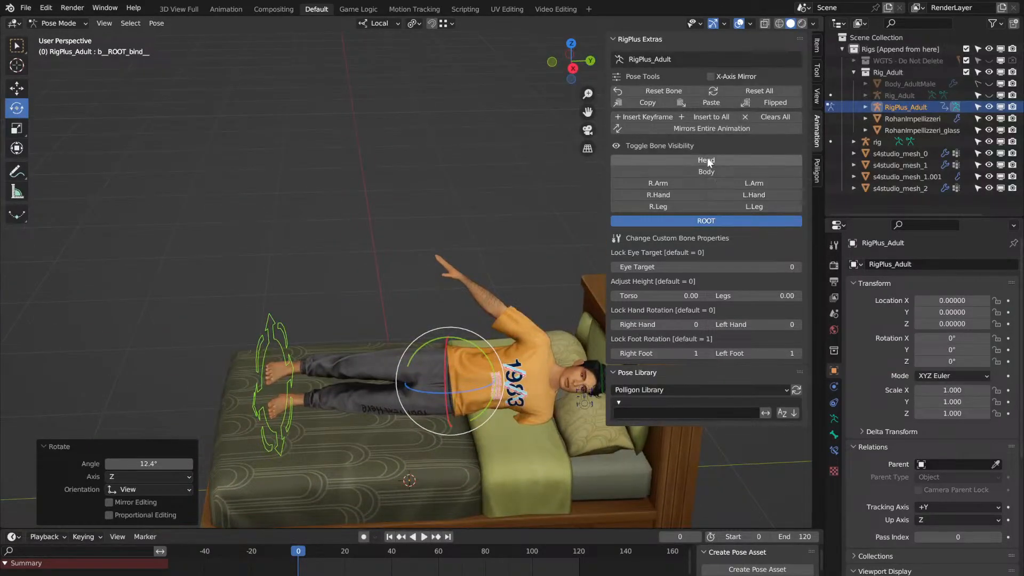
pyautogui.click(719, 220)
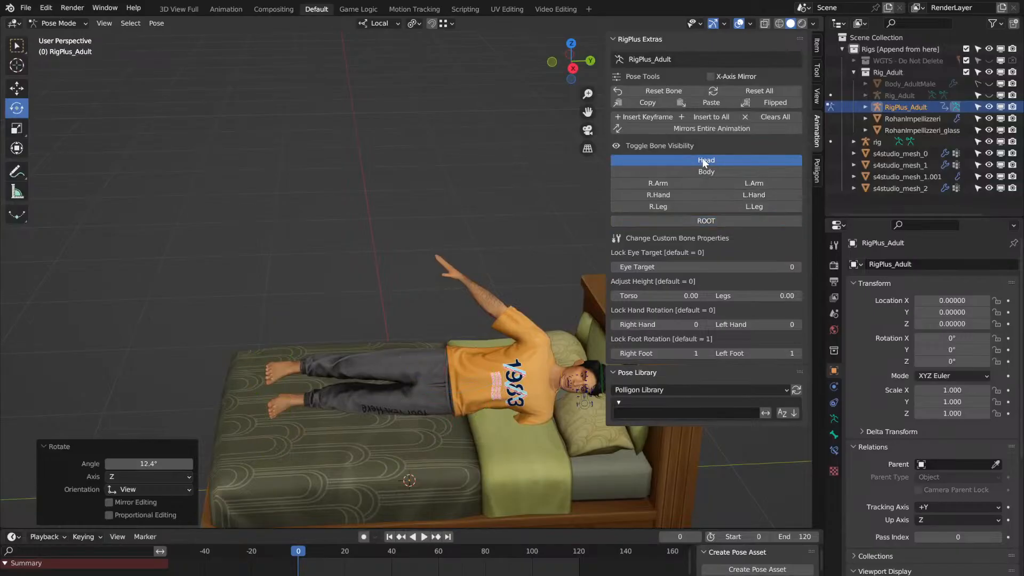
pyautogui.moveTo(388, 301); pyautogui.dragTo(387, 300, button='middle')
pyautogui.moveTo(388, 300); pyautogui.dragTo(439, 279, button='middle')
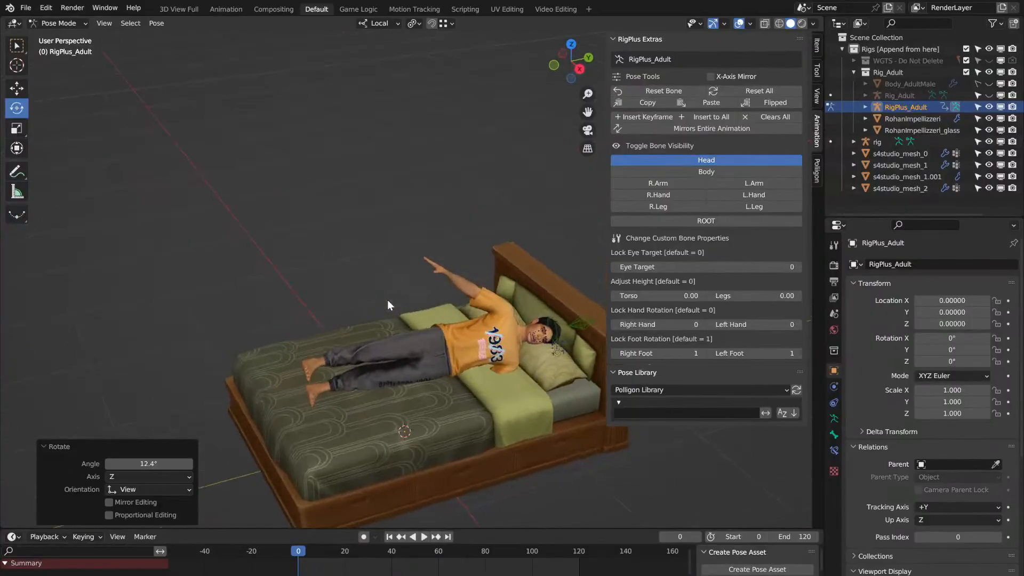
# Step: Save the current Blender file
pyautogui.click(25, 8)
pyautogui.click(57, 82)
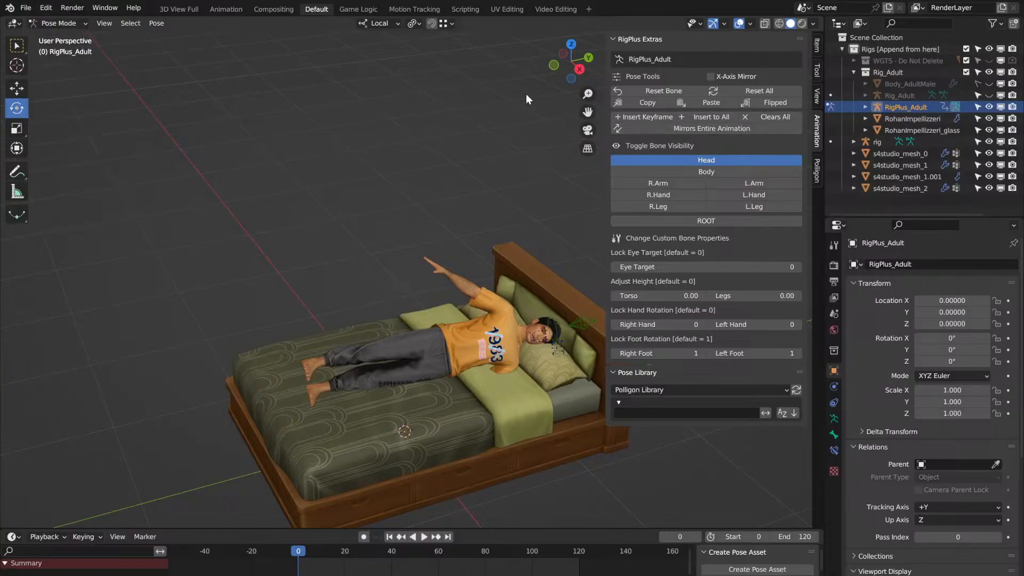
# Step: Delete the appended bed's separate rig object from the scene in Object Mode
pyautogui.click(918, 158)
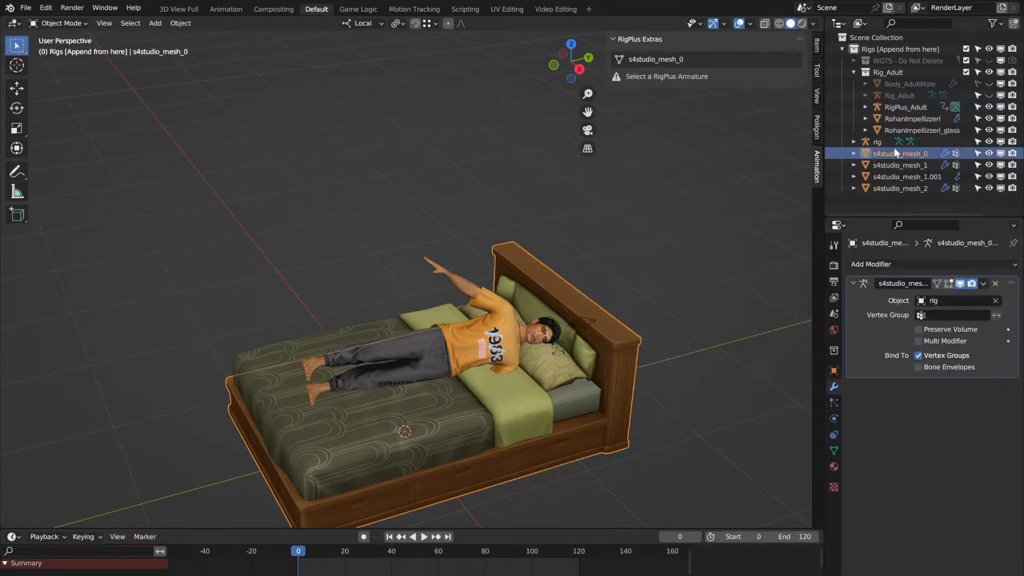
pyautogui.click(870, 138)
pyautogui.rightClick(877, 139)
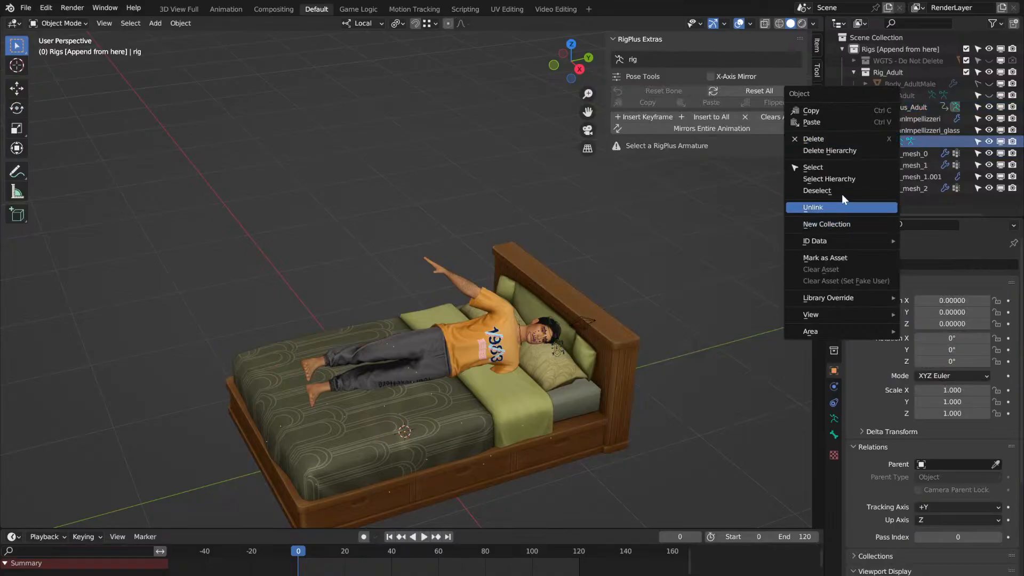
pyautogui.click(858, 139)
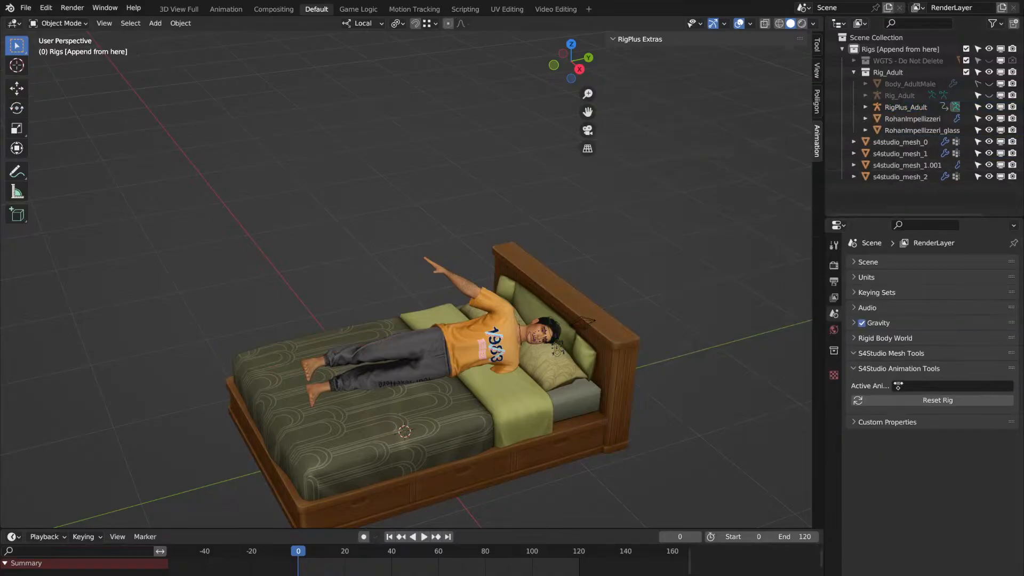
# Step: Add a new collection beside Rigs [Append from here] and name it Objects
pyautogui.click(842, 50)
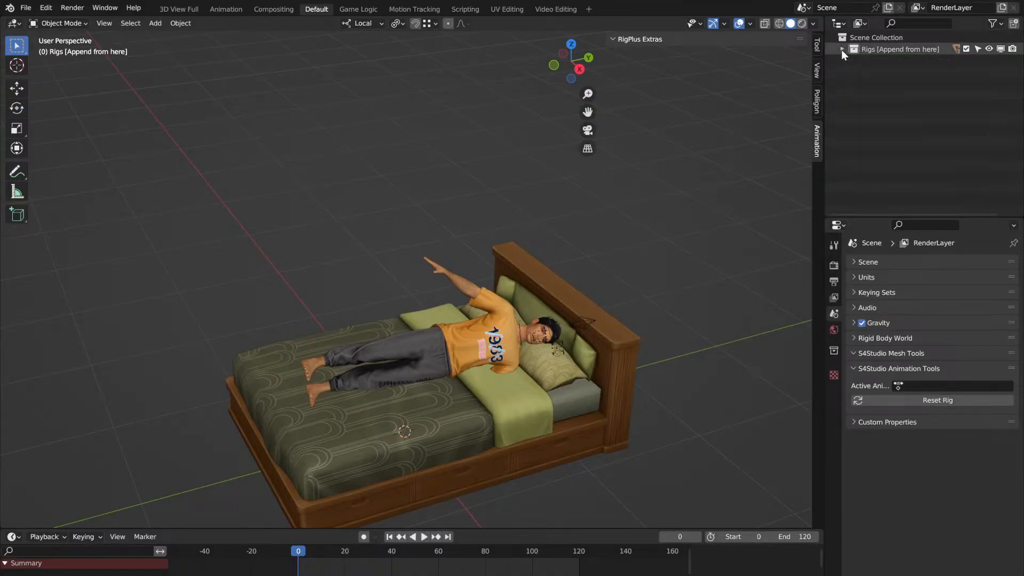
pyautogui.click(1014, 24)
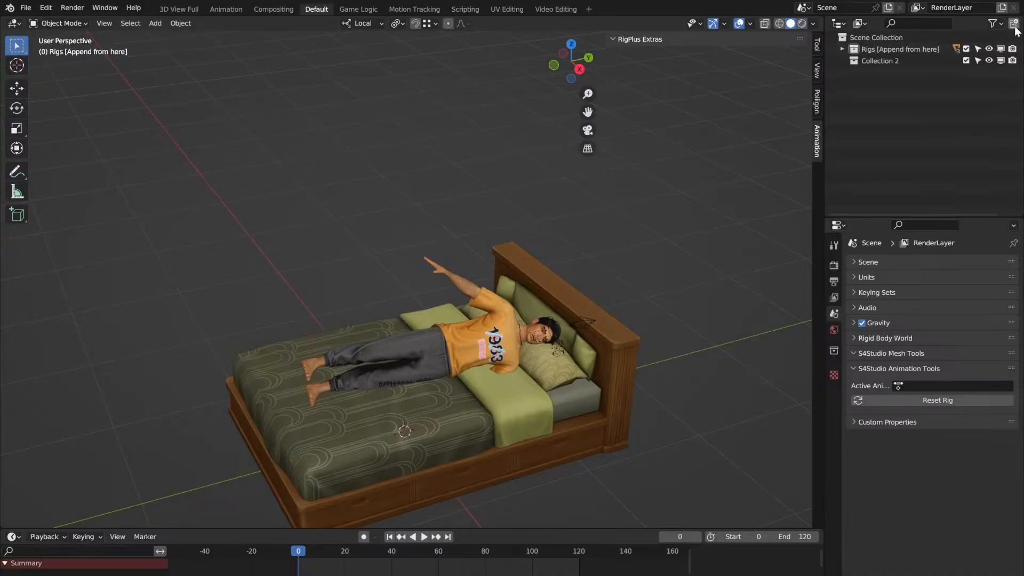
pyautogui.doubleClick(887, 60)
pyautogui.write('Objects')
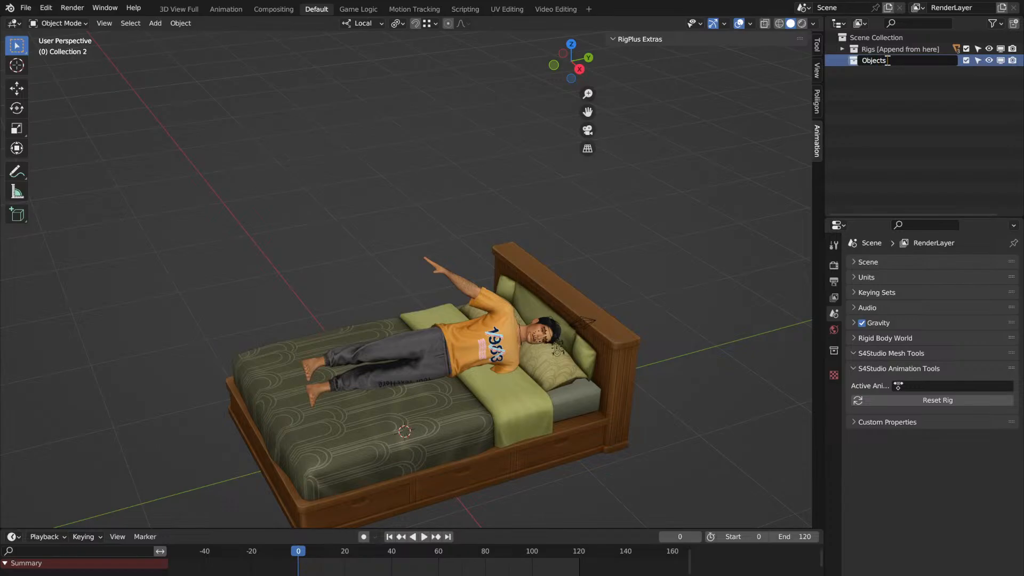
pyautogui.press('Return')
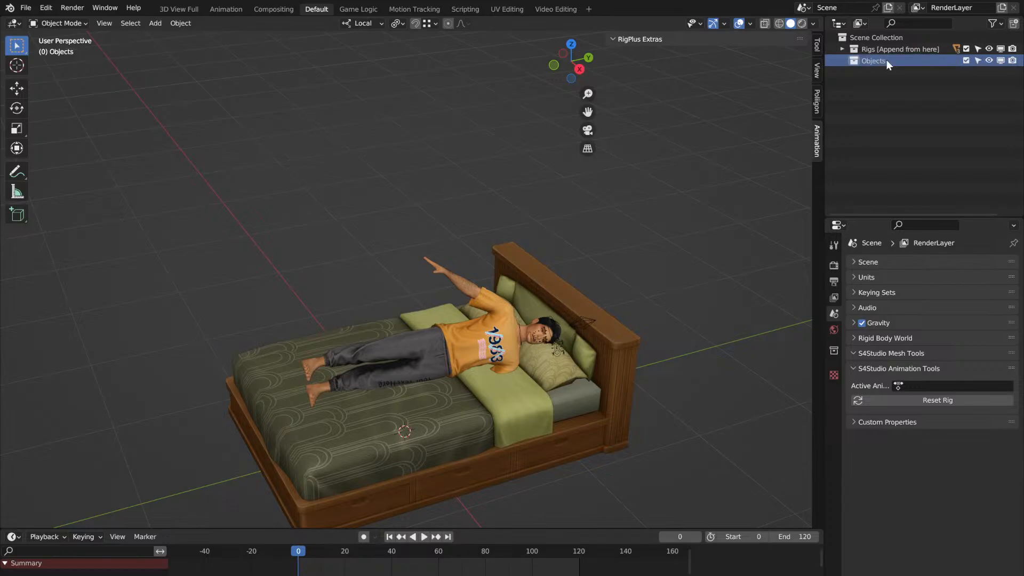
# Step: Check which part each s4studio mesh represents by selecting the meshes and toggling their visibility off and on
pyautogui.click(841, 49)
pyautogui.click(877, 153)
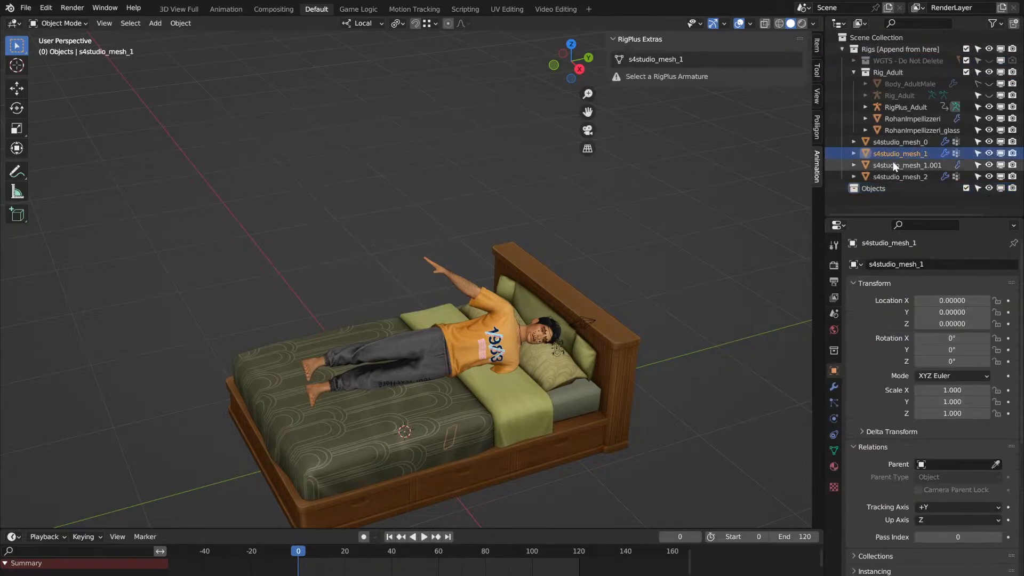
pyautogui.click(894, 162)
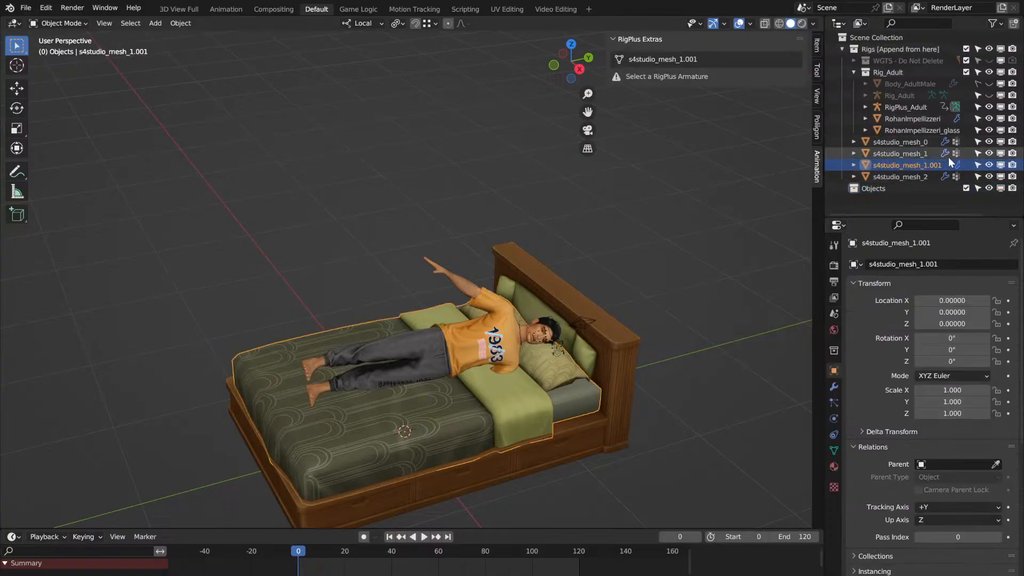
pyautogui.click(989, 164)
pyautogui.click(988, 163)
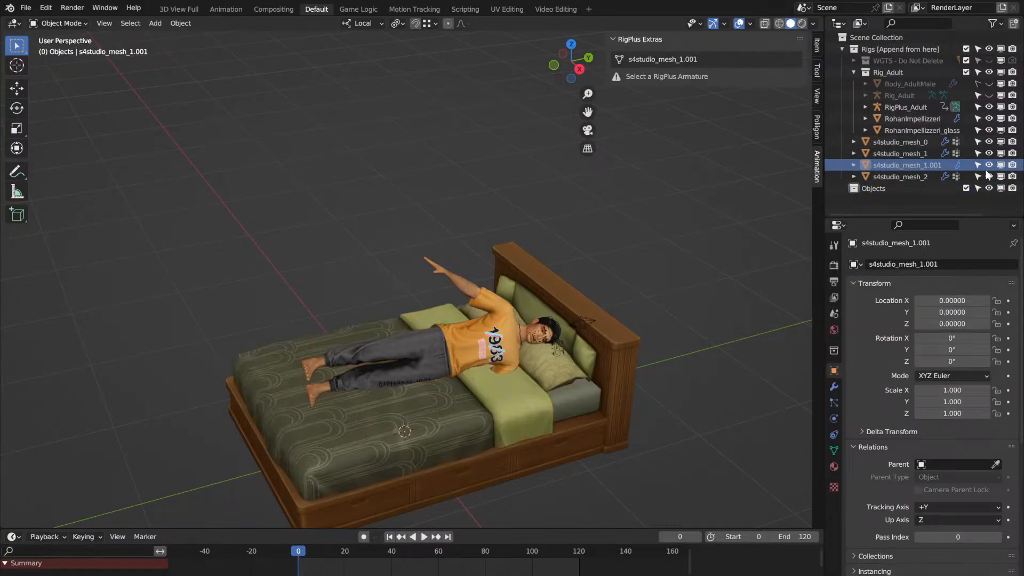
pyautogui.click(988, 176)
pyautogui.click(988, 176)
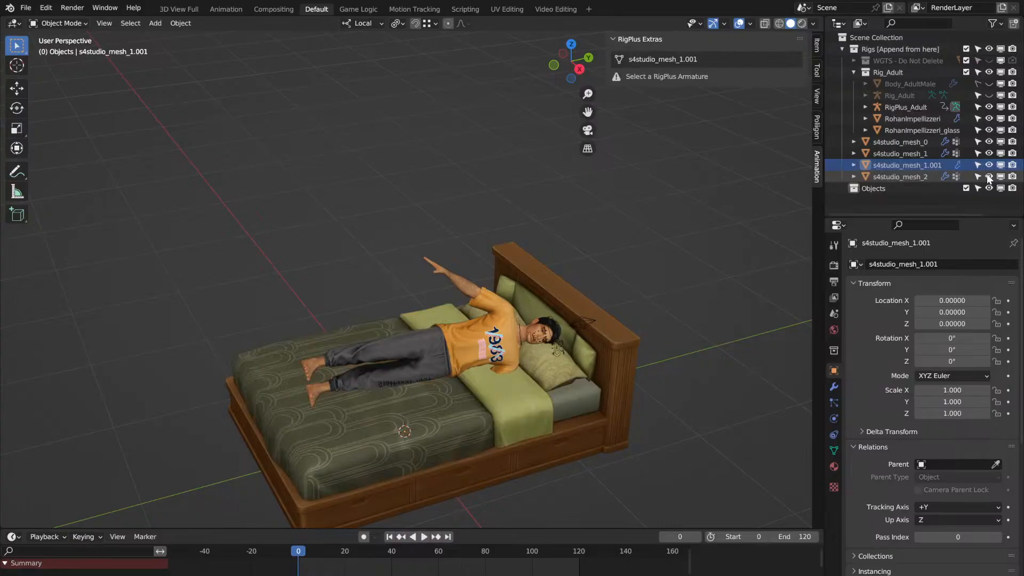
pyautogui.click(936, 152)
pyautogui.click(989, 153)
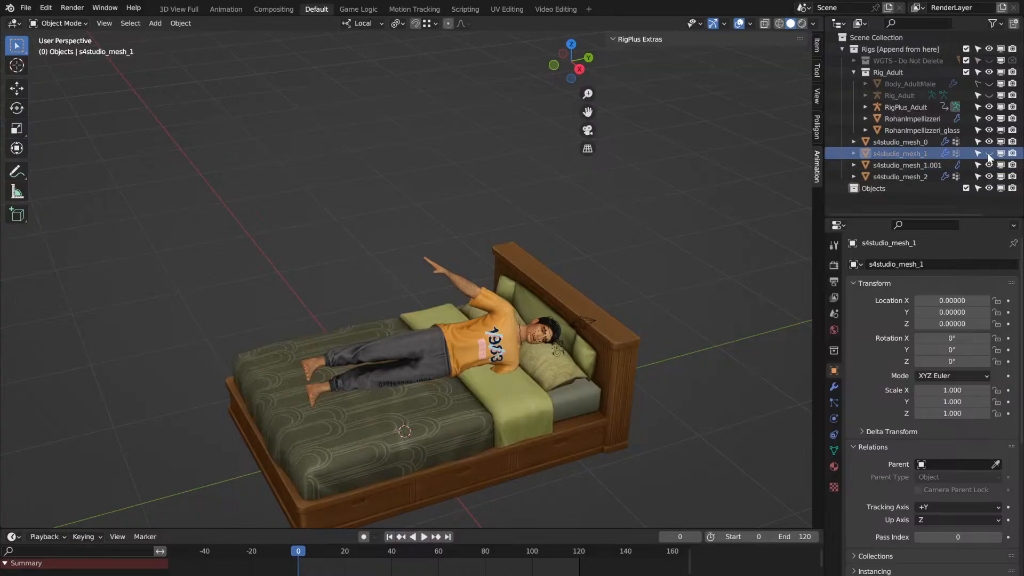
pyautogui.click(988, 154)
pyautogui.click(920, 142)
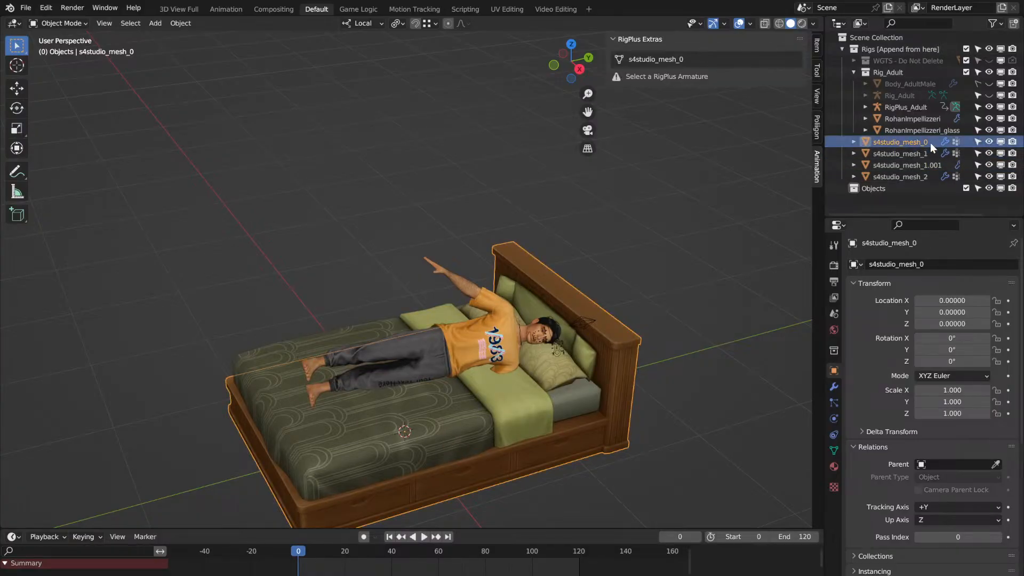
pyautogui.click(989, 141)
pyautogui.click(989, 142)
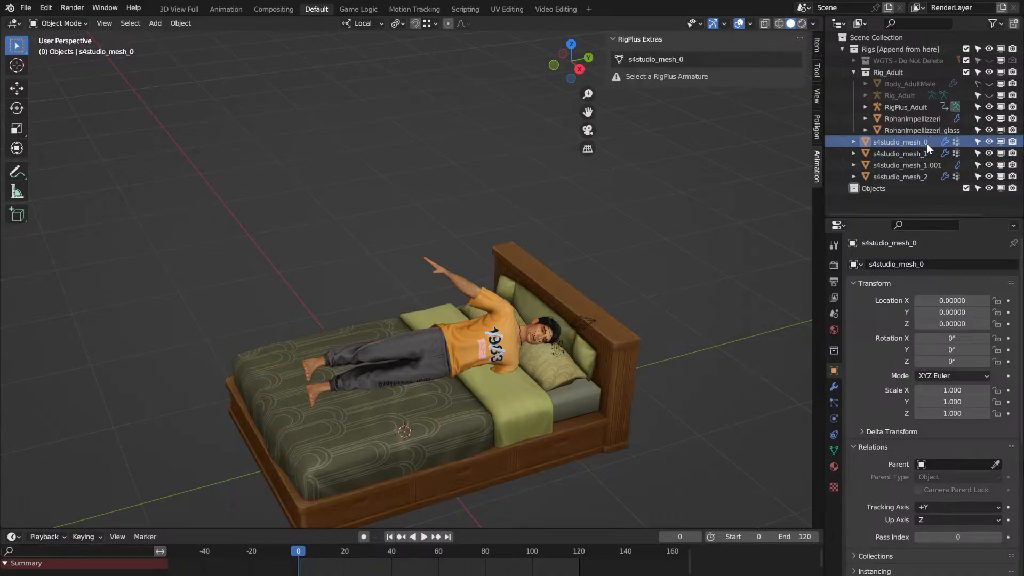
# Step: Move s4studio_mesh_0 and s4studio_mesh_1.001 into the Objects collection, check the collection's contents by toggling its visibility, and collapse it
pyautogui.moveTo(927, 143); pyautogui.dragTo(892, 190)
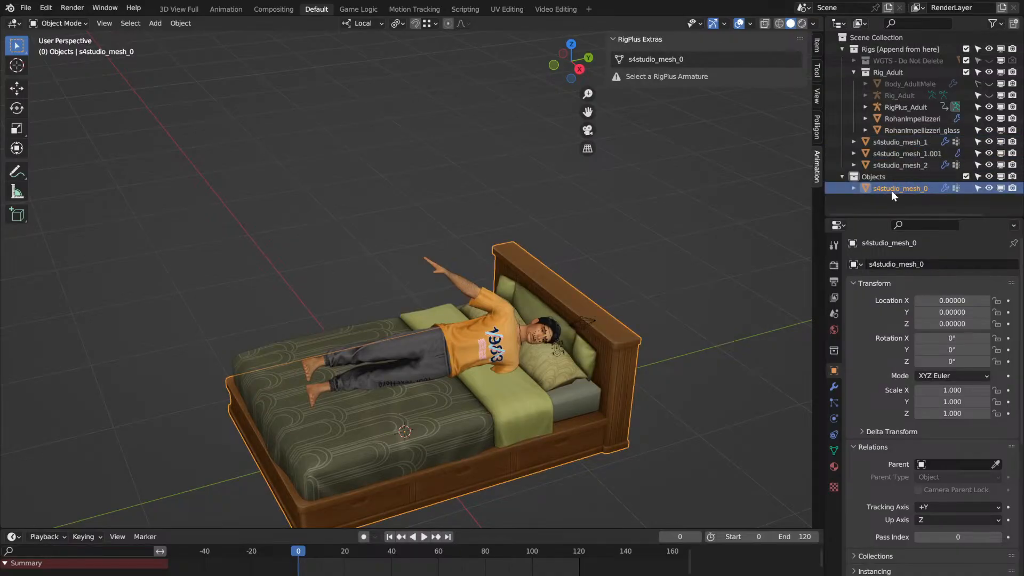
pyautogui.click(940, 153)
pyautogui.click(990, 153)
pyautogui.click(990, 154)
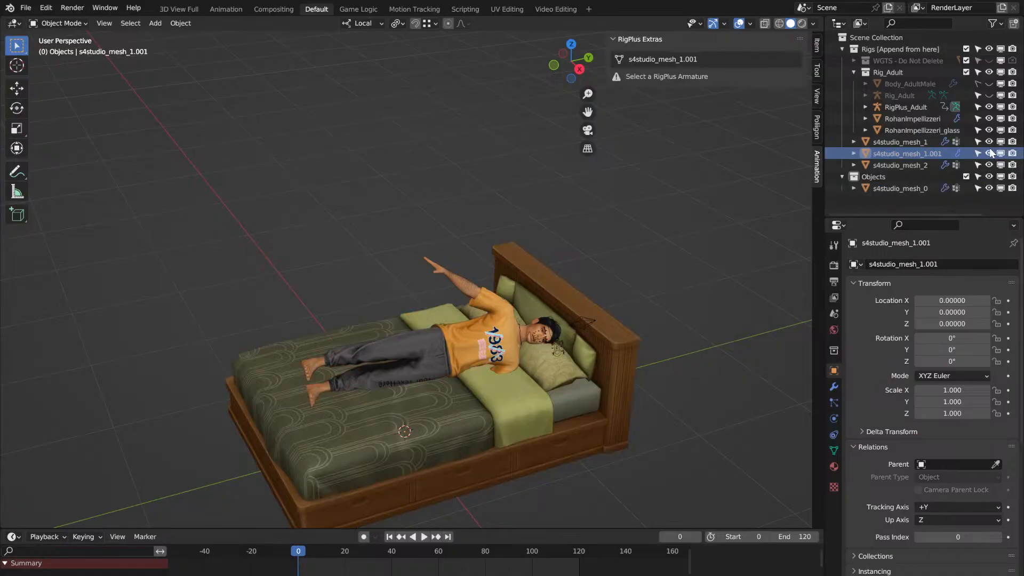
pyautogui.moveTo(913, 158); pyautogui.dragTo(913, 183)
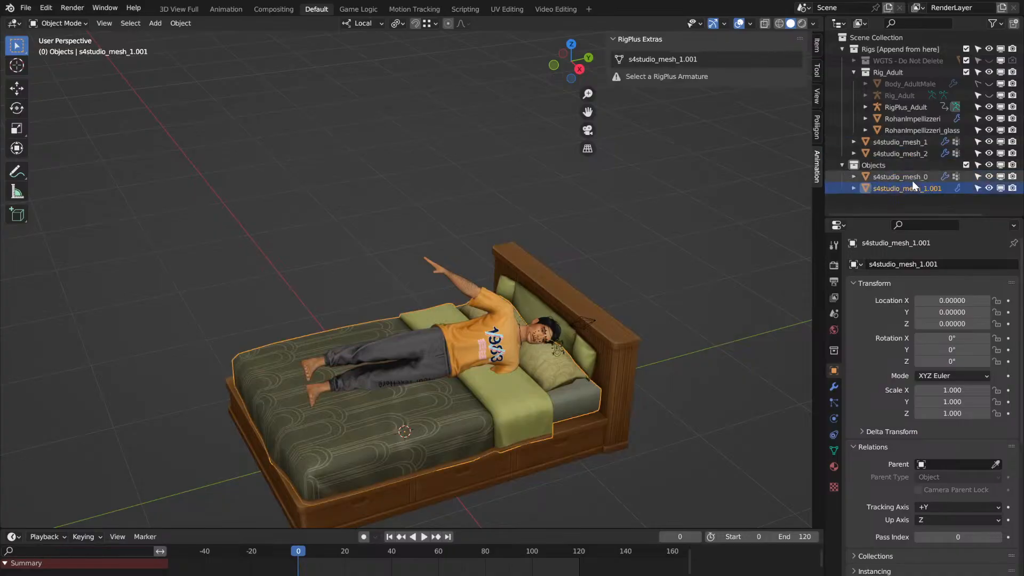
pyautogui.click(990, 163)
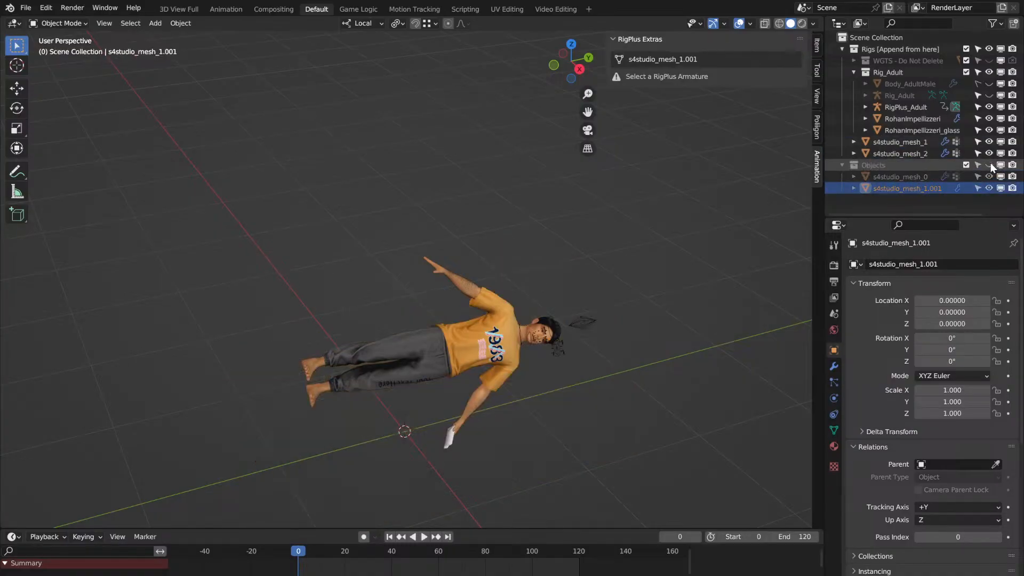
pyautogui.click(990, 163)
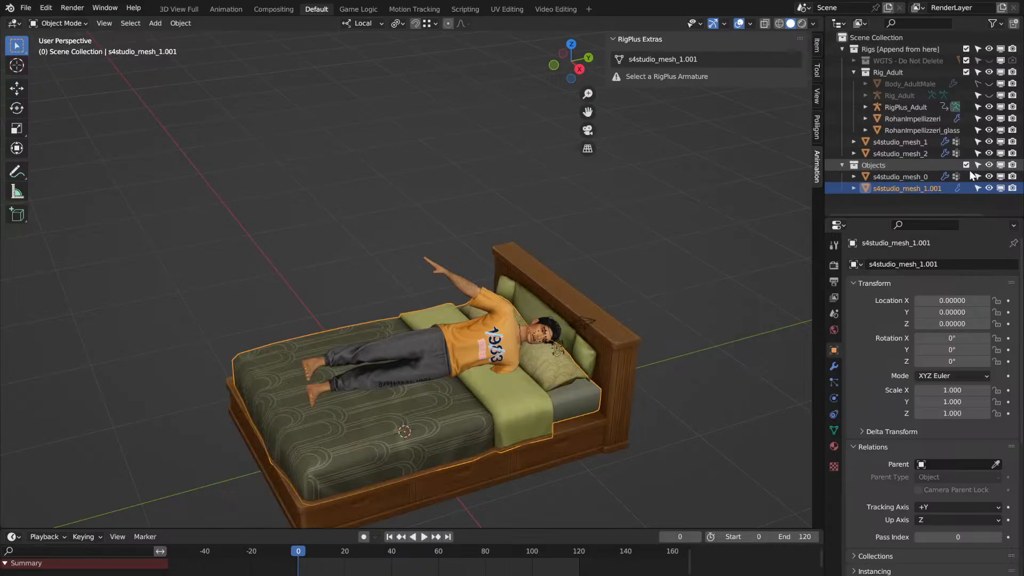
pyautogui.click(842, 165)
# Step: Try to rotate the character's mesh directly in Object Mode with the Rotate tool, and undo the attempt
pyautogui.moveTo(659, 300); pyautogui.dragTo(660, 299, button='middle')
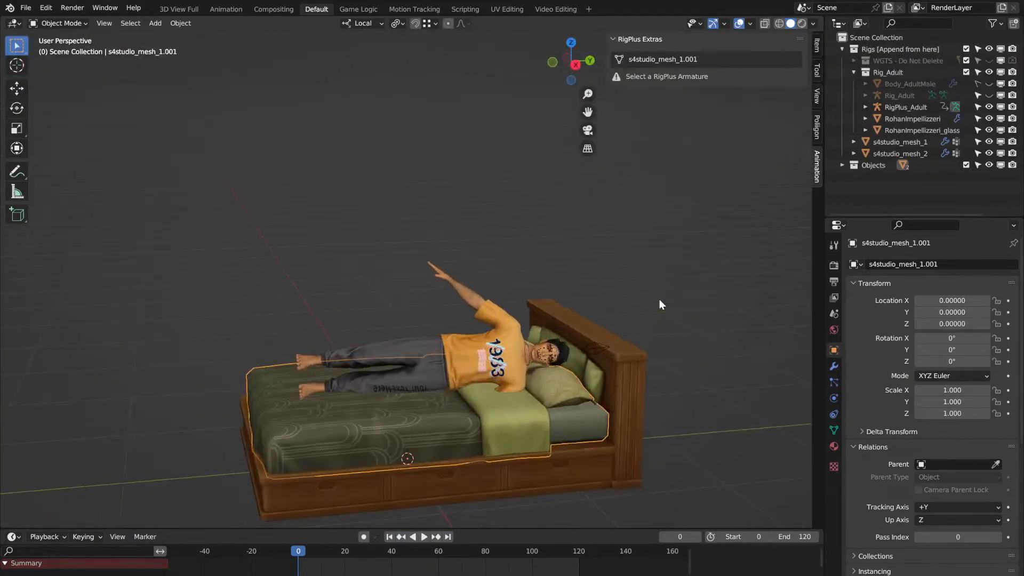
pyautogui.scroll(5, 659, 299)
pyautogui.moveTo(587, 111); pyautogui.dragTo(384, 37)
pyautogui.moveTo(460, 334); pyautogui.dragTo(460, 334, button='middle')
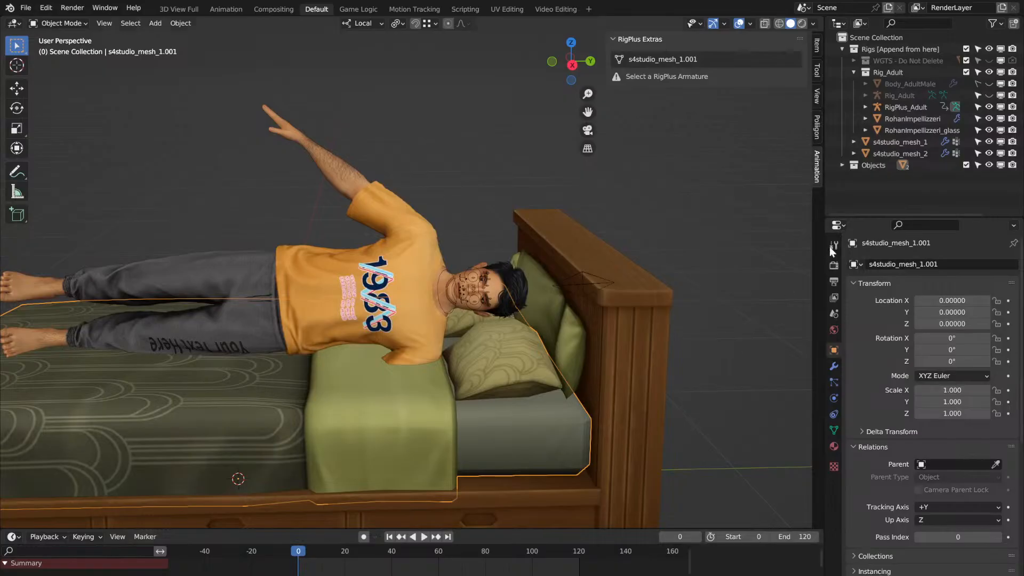
pyautogui.click(939, 119)
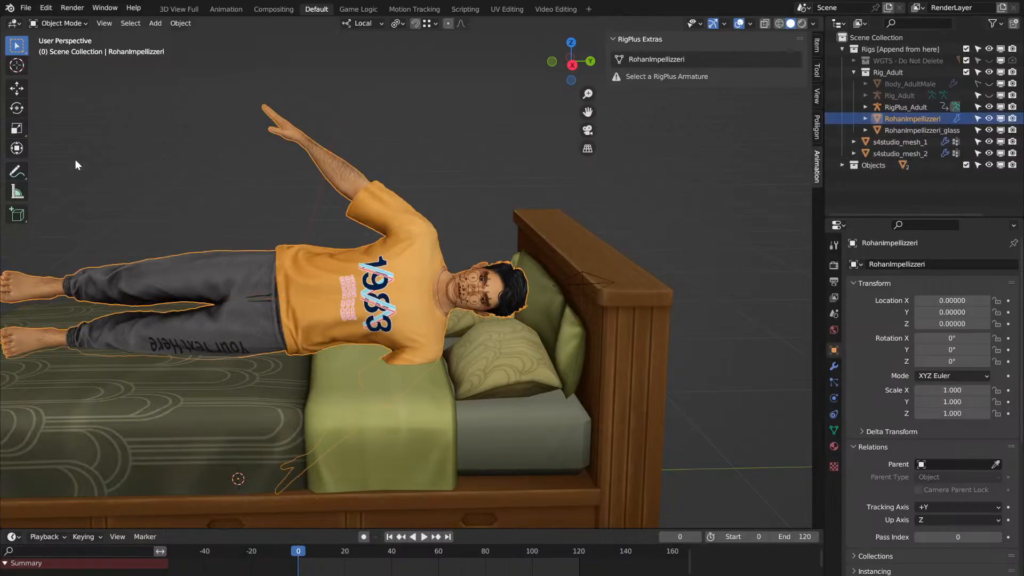
pyautogui.click(19, 103)
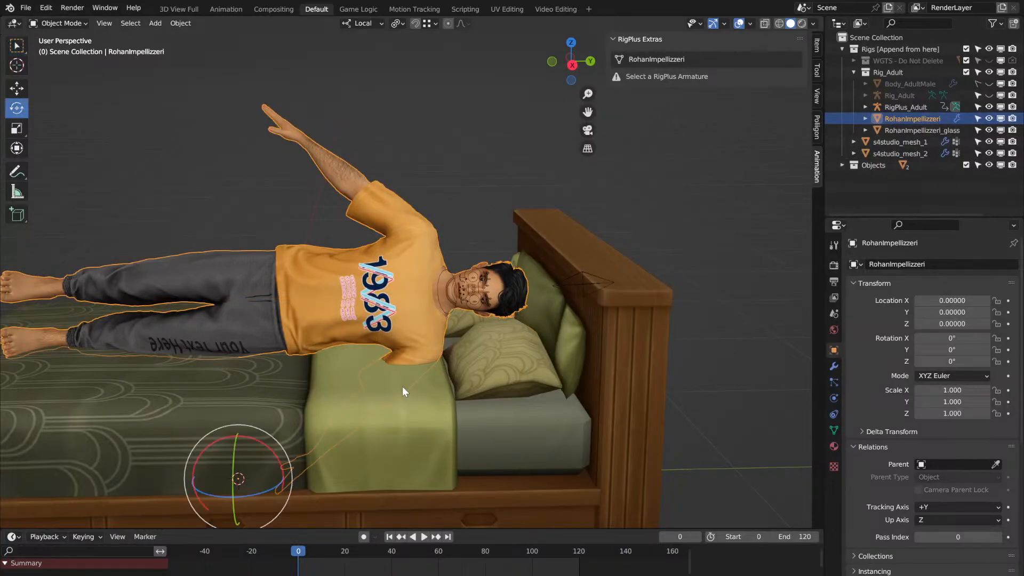
pyautogui.scroll(-1, 402, 387)
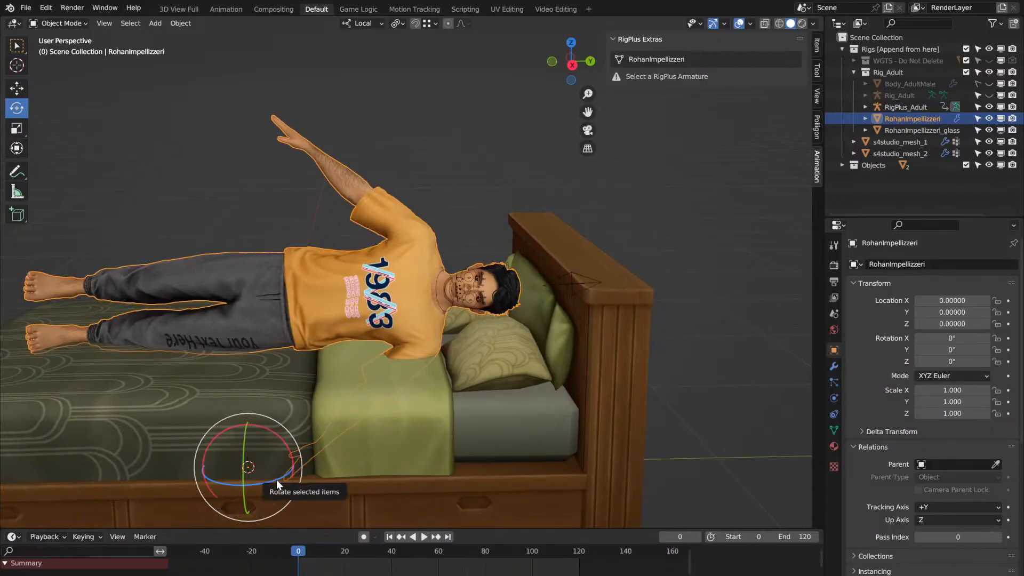
pyautogui.moveTo(277, 479); pyautogui.dragTo(286, 479)
pyautogui.hotkey('ctrl', 'z')
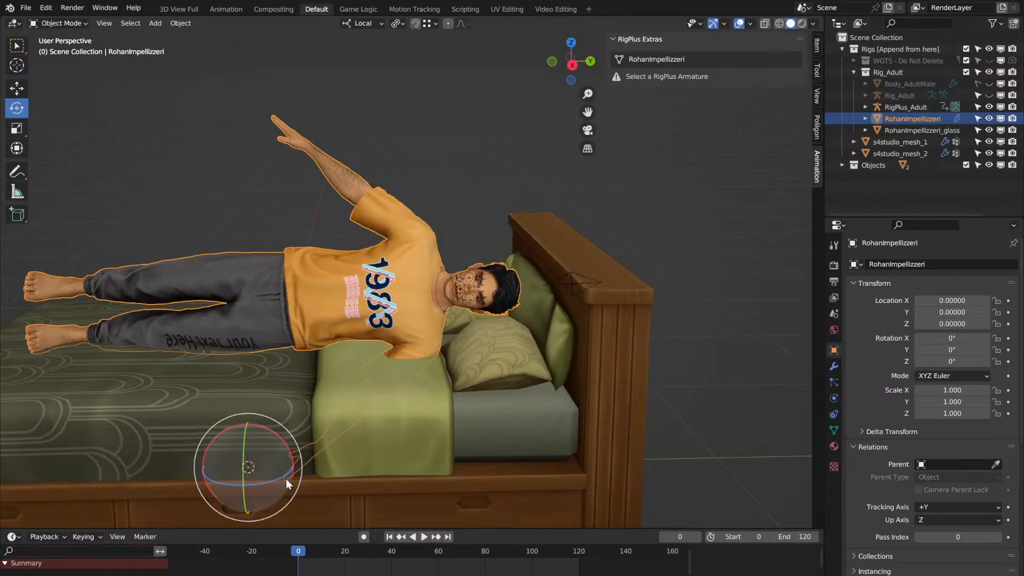
pyautogui.scroll(-1, 267, 401)
pyautogui.moveTo(267, 402); pyautogui.dragTo(268, 402, button='middle')
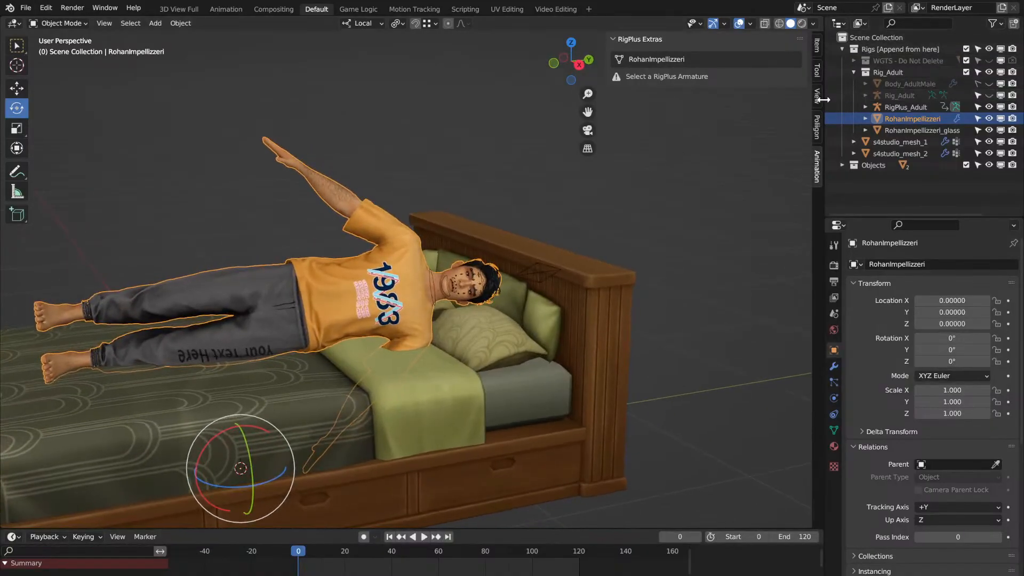
pyautogui.click(613, 209)
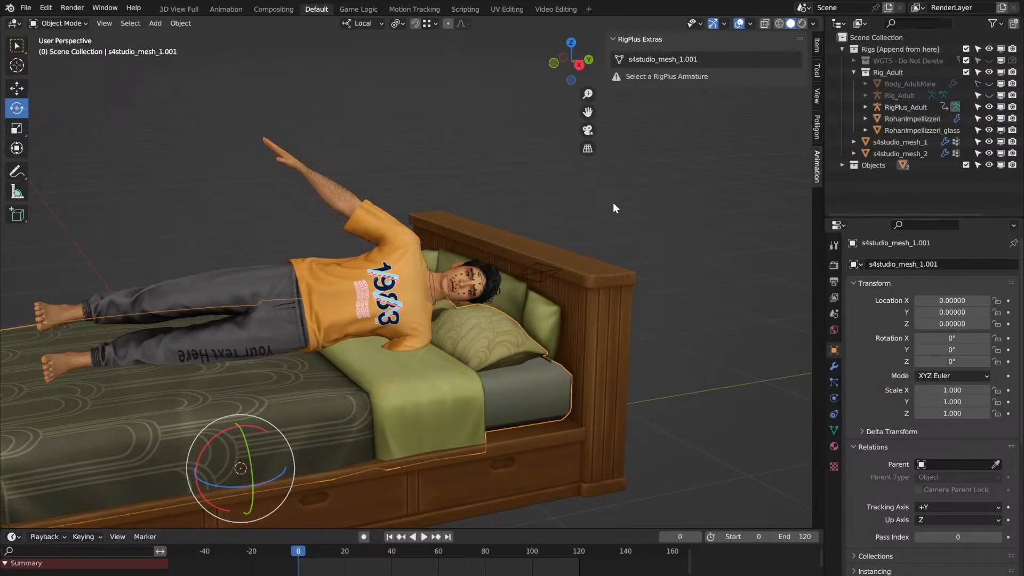
# Step: In Pose Mode on RigPlus_Adult, show only the ROOT control and rotate the root bone about -10.4° around its local Z axis
pyautogui.click(906, 107)
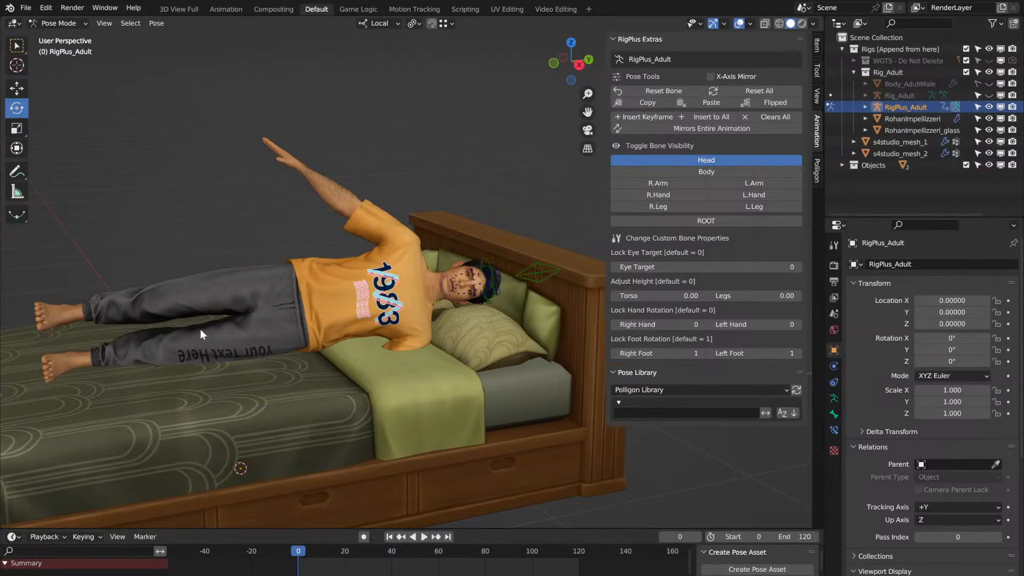
pyautogui.moveTo(200, 329); pyautogui.dragTo(297, 274, button='middle')
pyautogui.click(668, 222)
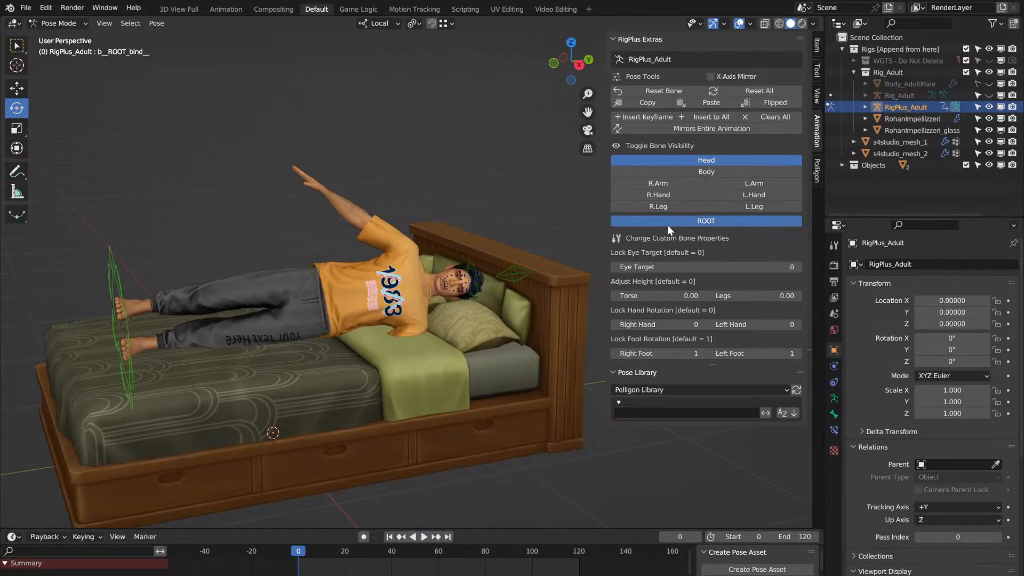
pyautogui.click(709, 162)
pyautogui.click(127, 320)
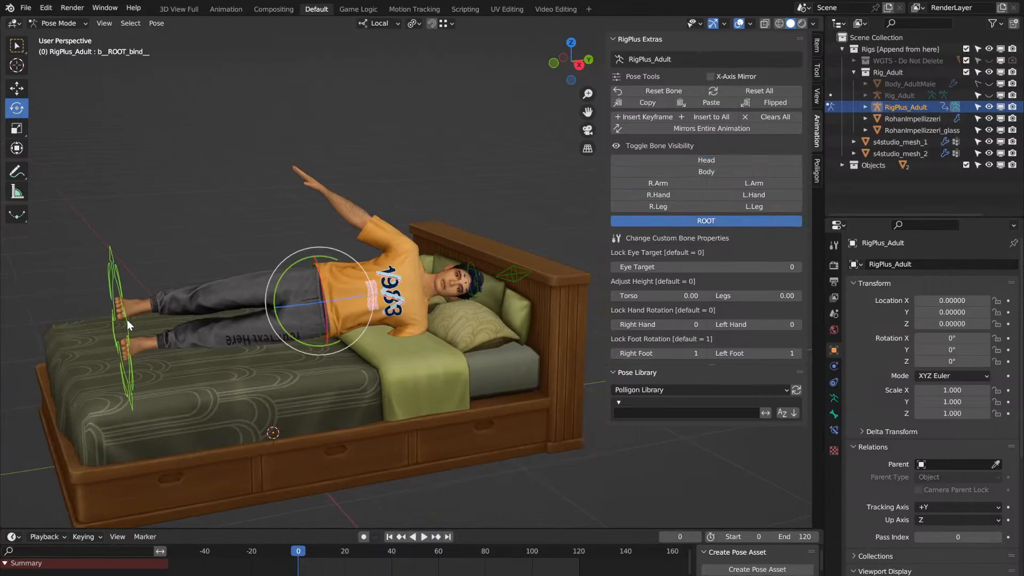
pyautogui.moveTo(127, 320); pyautogui.dragTo(111, 320, button='middle')
pyautogui.scroll(2, 128, 325)
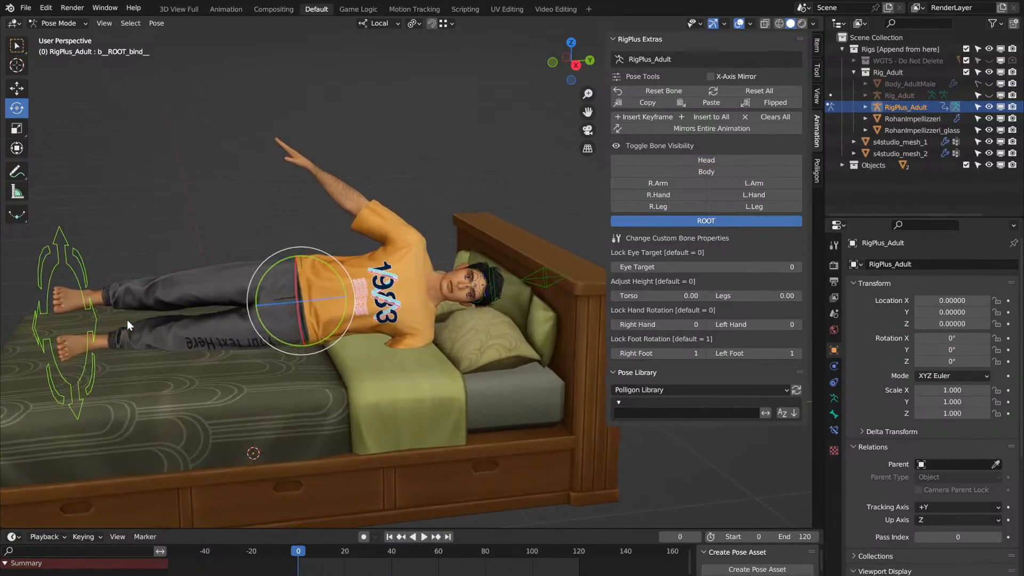
pyautogui.moveTo(288, 302); pyautogui.dragTo(293, 305)
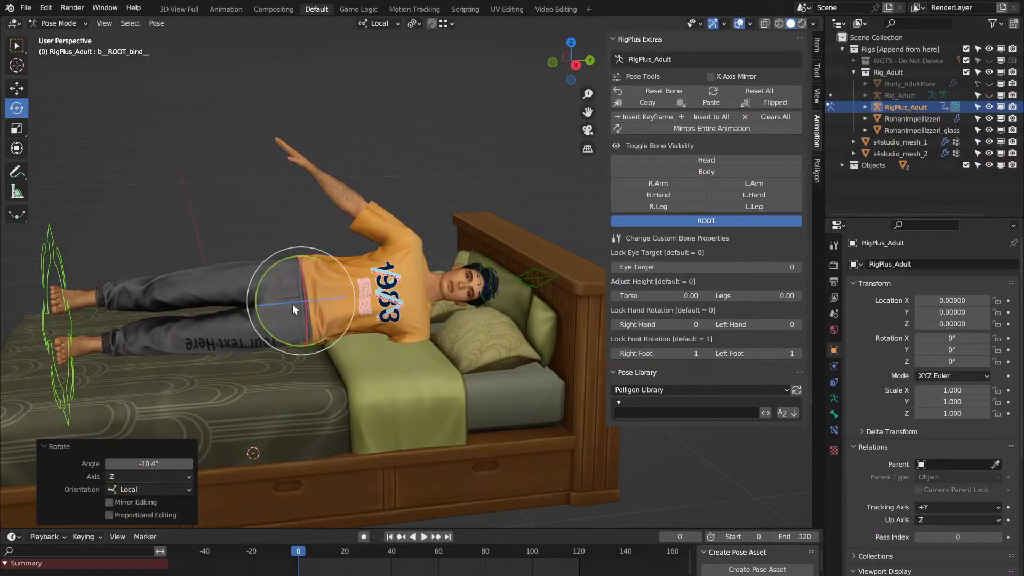
# Step: Compare Body_AdultMale, Rig_Adult, RigPlus_Adult and the character's mesh by toggling their visibility, and leave Body_AdultMale and Rig_Adult hidden
pyautogui.moveTo(292, 305); pyautogui.dragTo(331, 304, button='middle')
pyautogui.scroll(4, 500, 312)
pyautogui.moveTo(499, 312); pyautogui.dragTo(499, 312, button='middle')
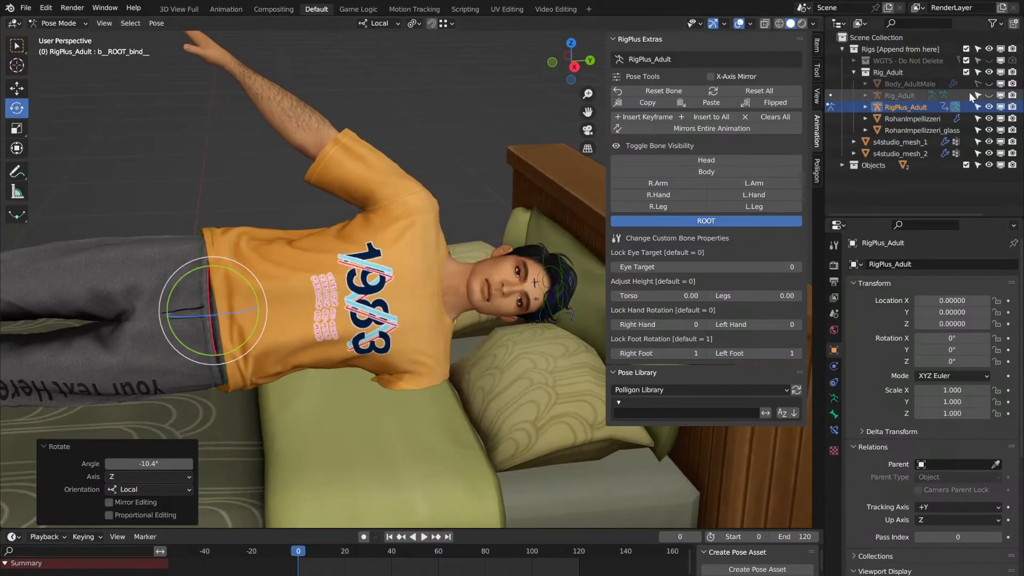
pyautogui.click(989, 84)
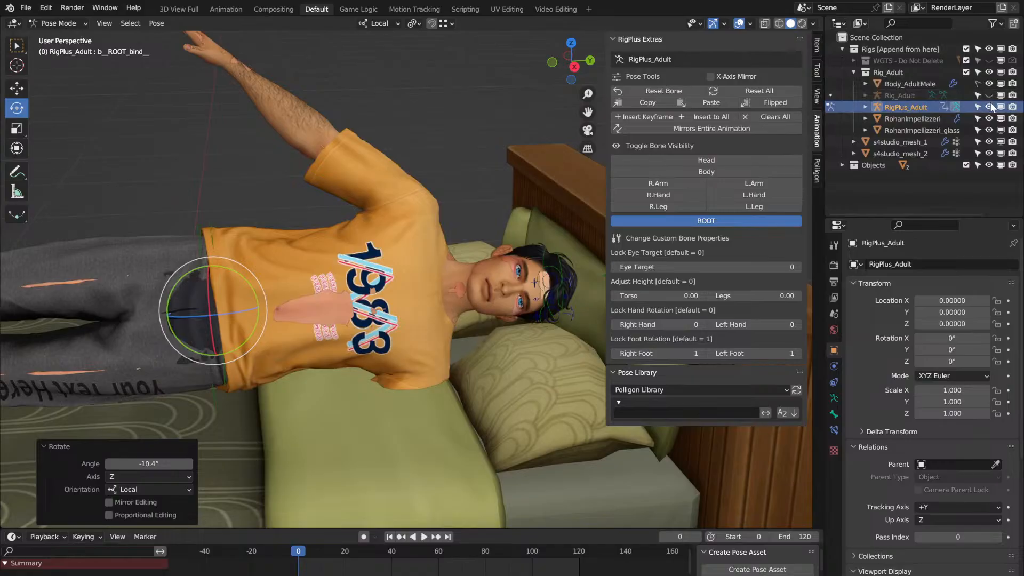
pyautogui.moveTo(990, 107); pyautogui.dragTo(988, 119)
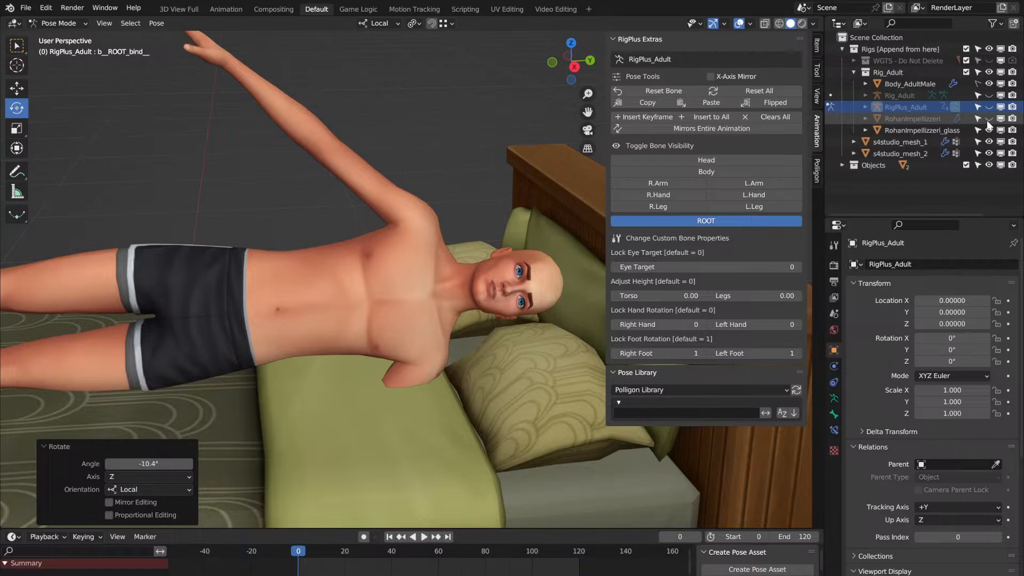
pyautogui.click(989, 118)
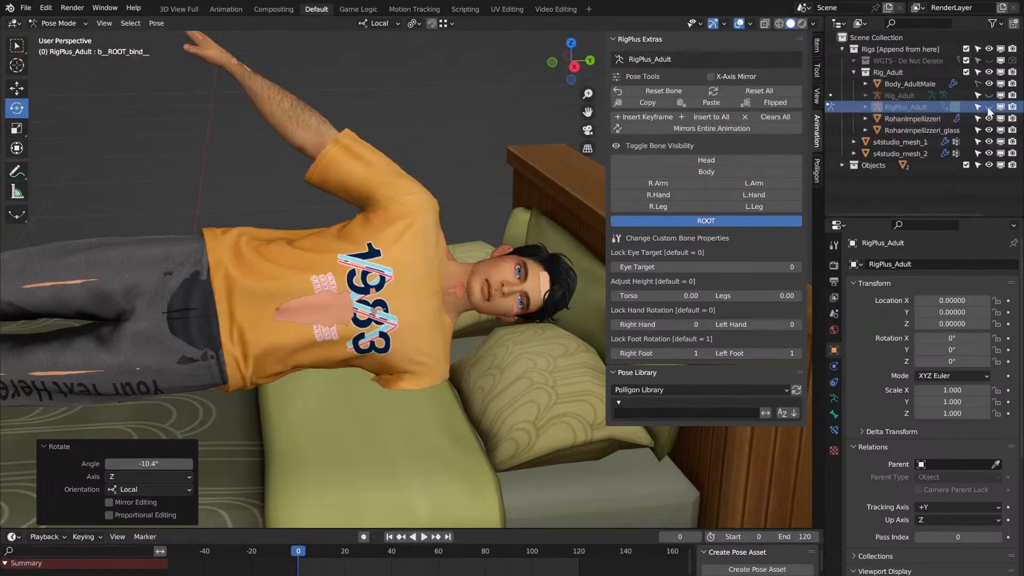
pyautogui.click(987, 96)
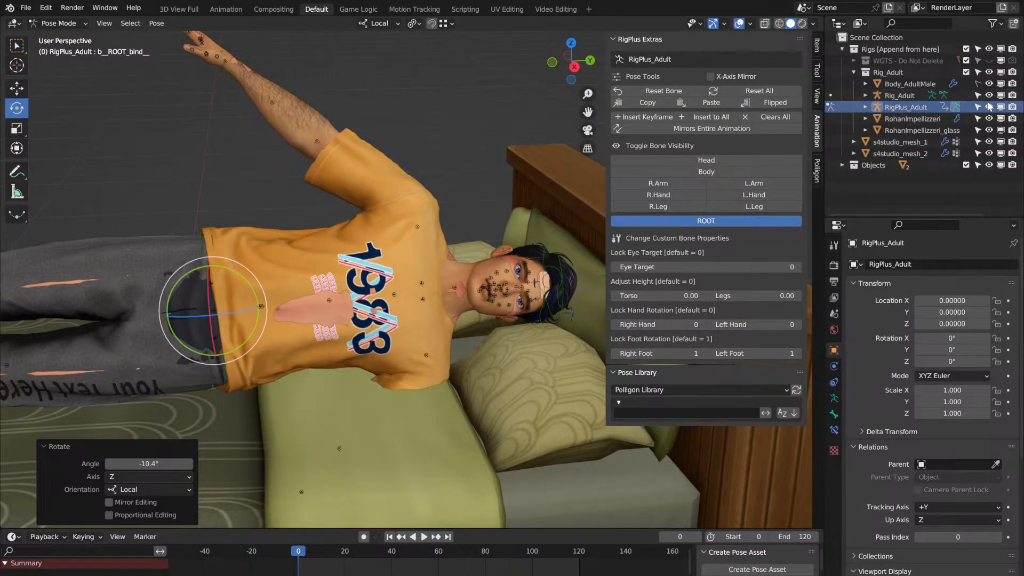
pyautogui.click(988, 95)
pyautogui.click(988, 84)
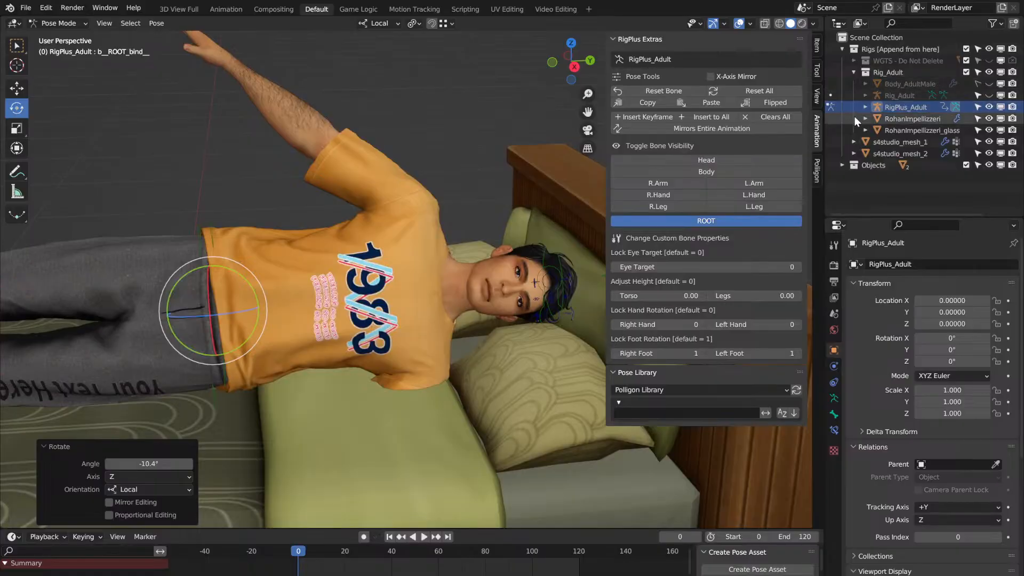
# Step: Show only the L.Arm controls and rotate the left upper arm bone about 72.4° around its local Z axis
pyautogui.moveTo(336, 316); pyautogui.dragTo(336, 311, button='middle')
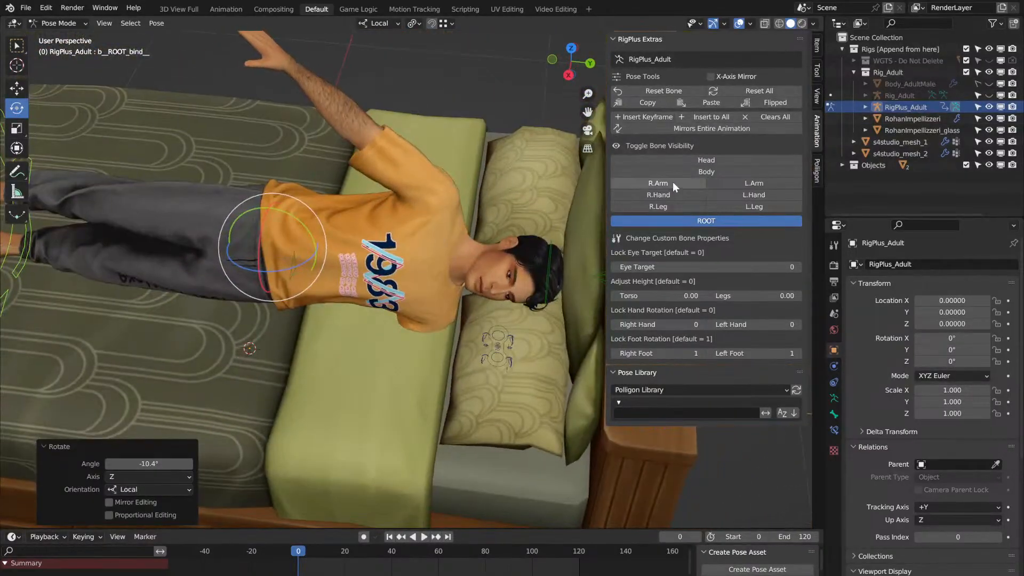
pyautogui.click(753, 181)
pyautogui.click(744, 224)
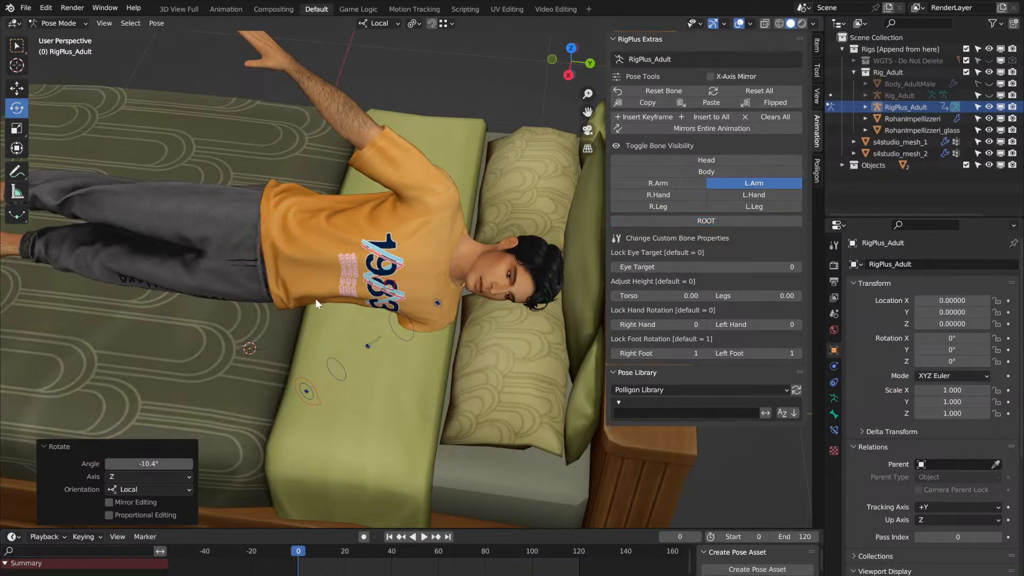
pyautogui.moveTo(315, 298); pyautogui.dragTo(316, 298, button='middle')
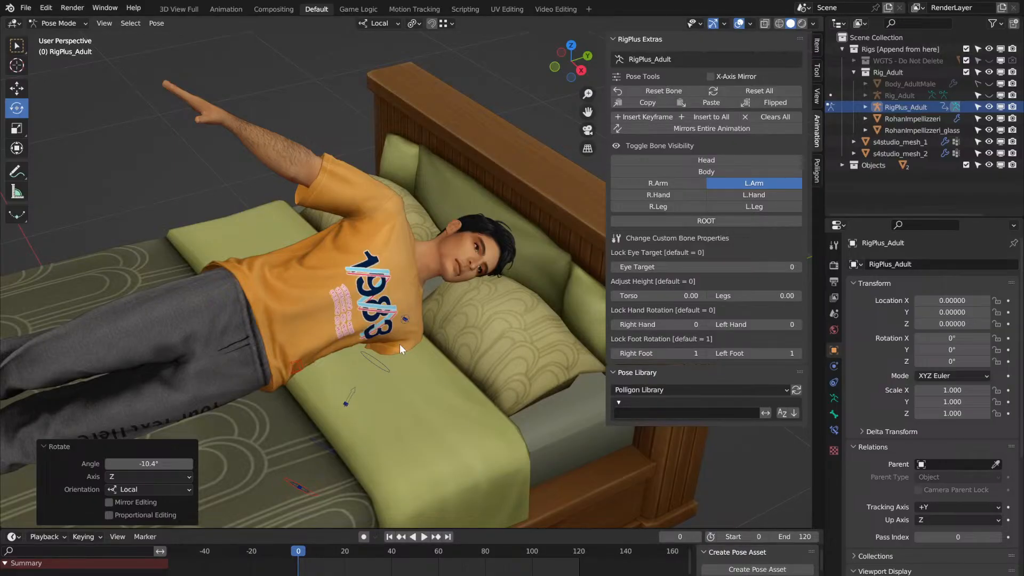
pyautogui.click(376, 362)
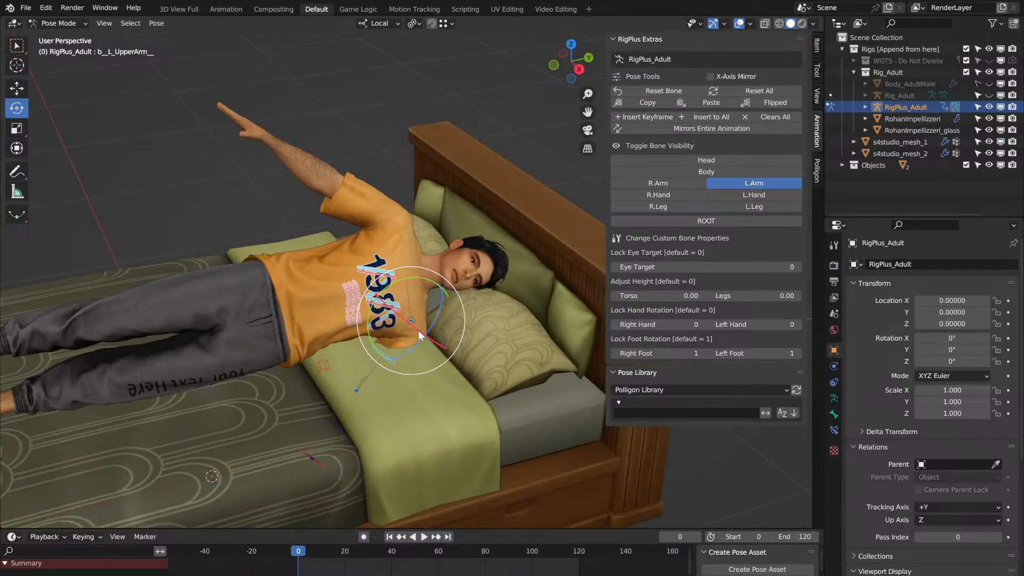
pyautogui.moveTo(419, 337)
pyautogui.mouseDown()
pyautogui.moveTo(431, 343)
pyautogui.moveTo(449, 323)
pyautogui.mouseUp()
# Step: Show the Body controls as well and rotate the left clavicle control about -27.1° in the View orientation
pyautogui.moveTo(450, 323); pyautogui.dragTo(450, 322, button='middle')
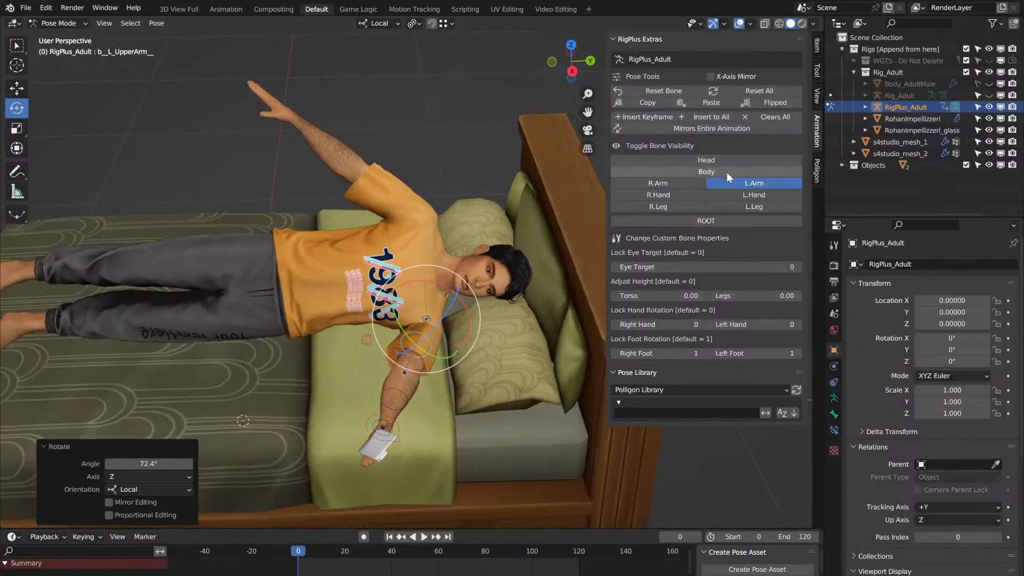
pyautogui.click(726, 171)
pyautogui.click(436, 314)
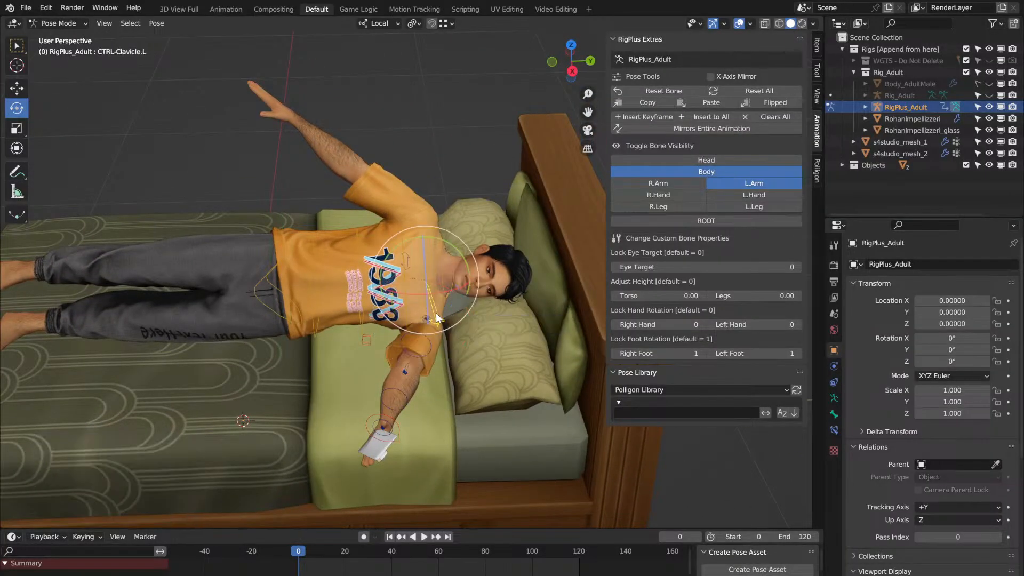
pyautogui.moveTo(480, 274); pyautogui.dragTo(461, 254)
# Step: Rotate the left upper arm bone about 46.4° around its local X axis
pyautogui.moveTo(461, 254); pyautogui.dragTo(492, 291, button='middle')
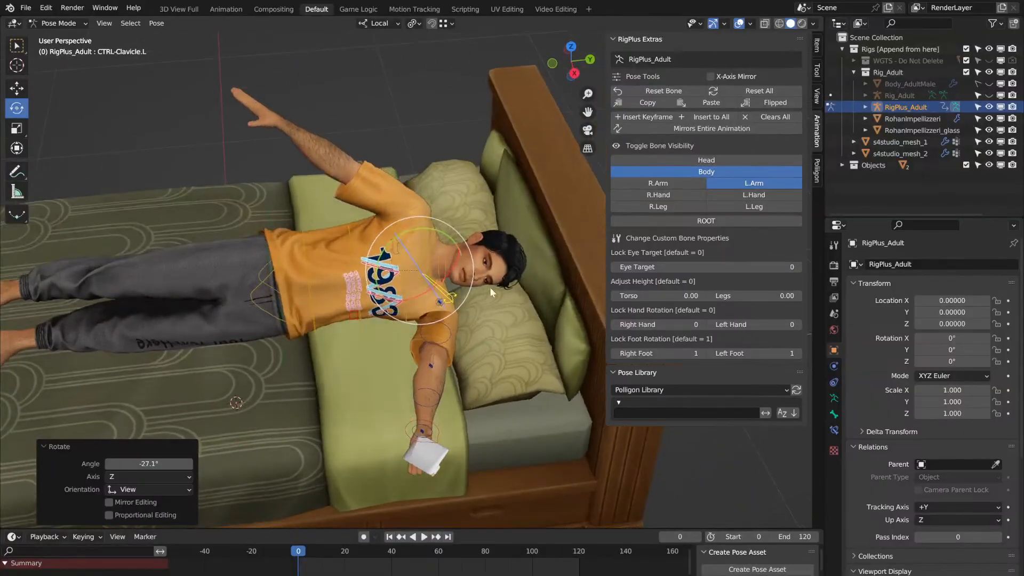
pyautogui.click(446, 334)
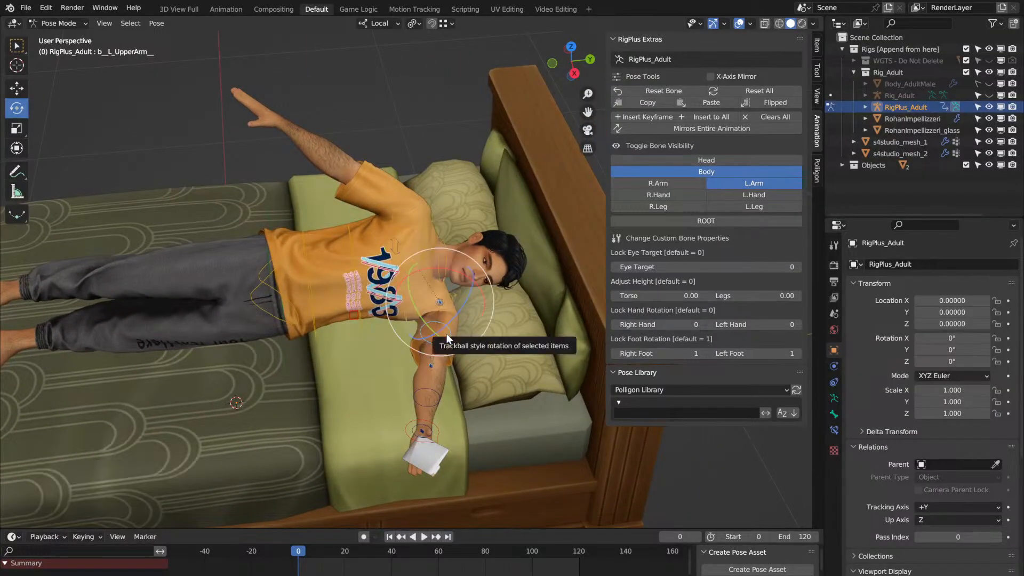
pyautogui.scroll(2, 447, 333)
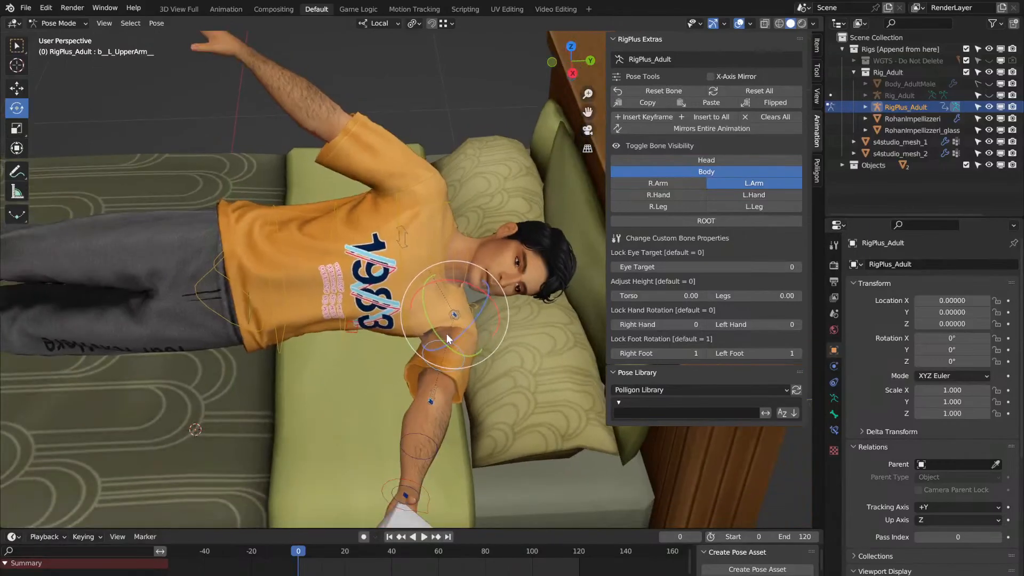
pyautogui.moveTo(483, 290); pyautogui.dragTo(454, 284)
# Step: Rotate the left forearm bone around its local Z axis by about 16.3°, followed by another 39.9°
pyautogui.moveTo(454, 284); pyautogui.dragTo(460, 273, button='middle')
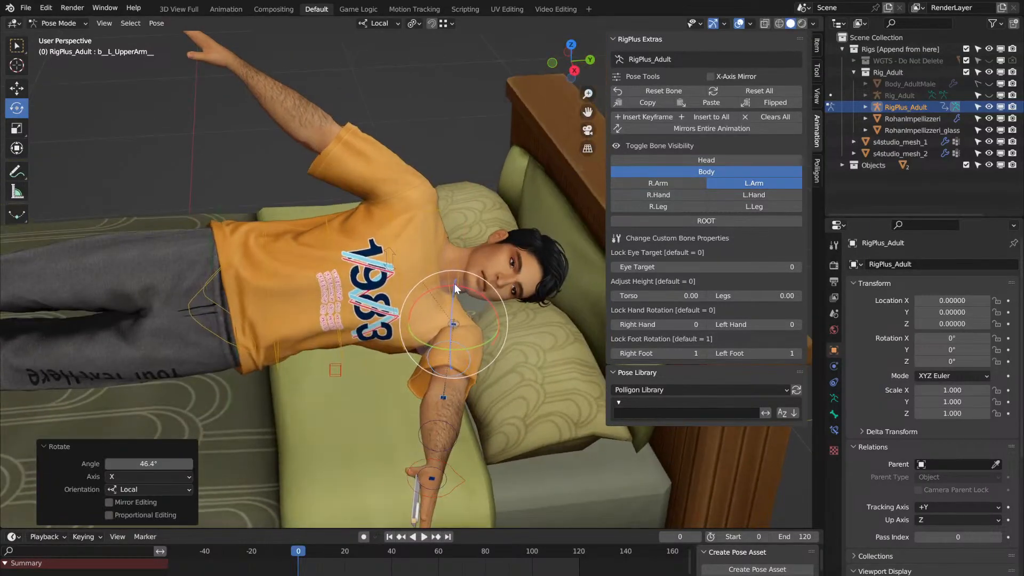
pyautogui.click(451, 424)
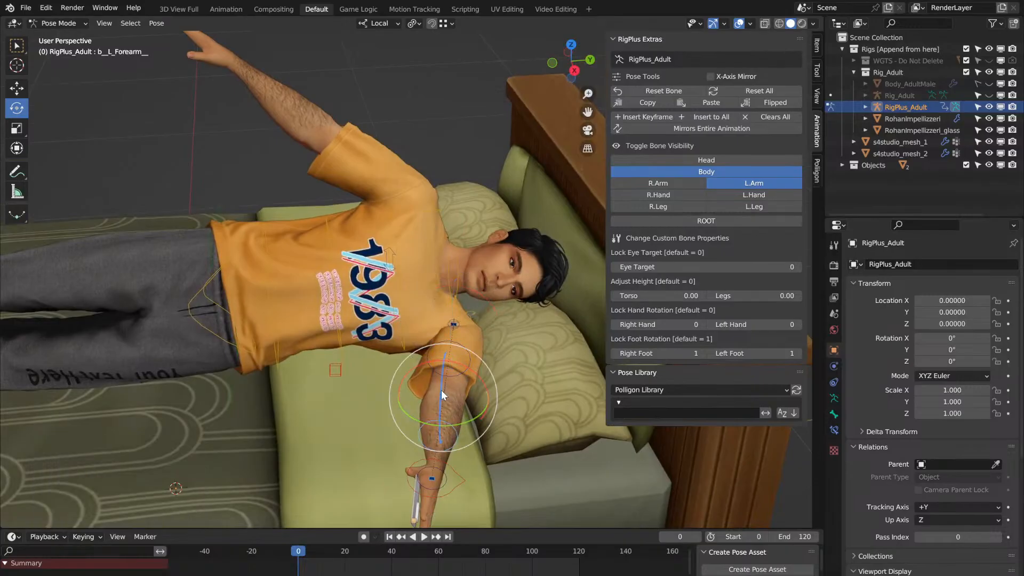
pyautogui.moveTo(448, 366); pyautogui.dragTo(440, 365)
pyautogui.moveTo(443, 363); pyautogui.dragTo(453, 353, button='middle')
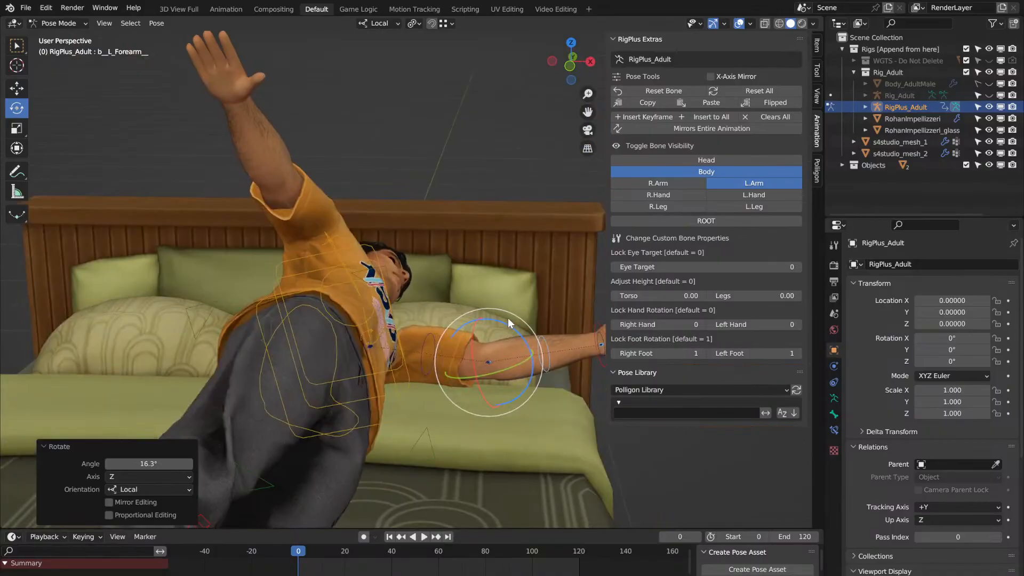
pyautogui.moveTo(507, 321); pyautogui.dragTo(468, 303)
pyautogui.moveTo(469, 303); pyautogui.dragTo(469, 303, button='middle')
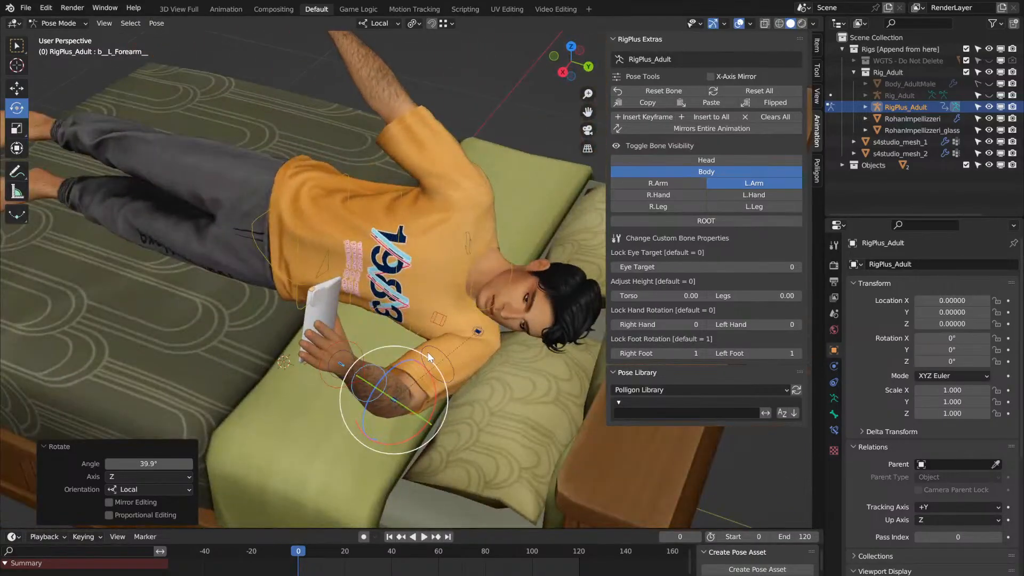
# Step: Rotate the left forearm about -61.7° around local X, -25.6° around local Y and 11.4° in the View orientation
pyautogui.moveTo(428, 357); pyautogui.dragTo(416, 382)
pyautogui.moveTo(416, 382); pyautogui.dragTo(388, 386, button='middle')
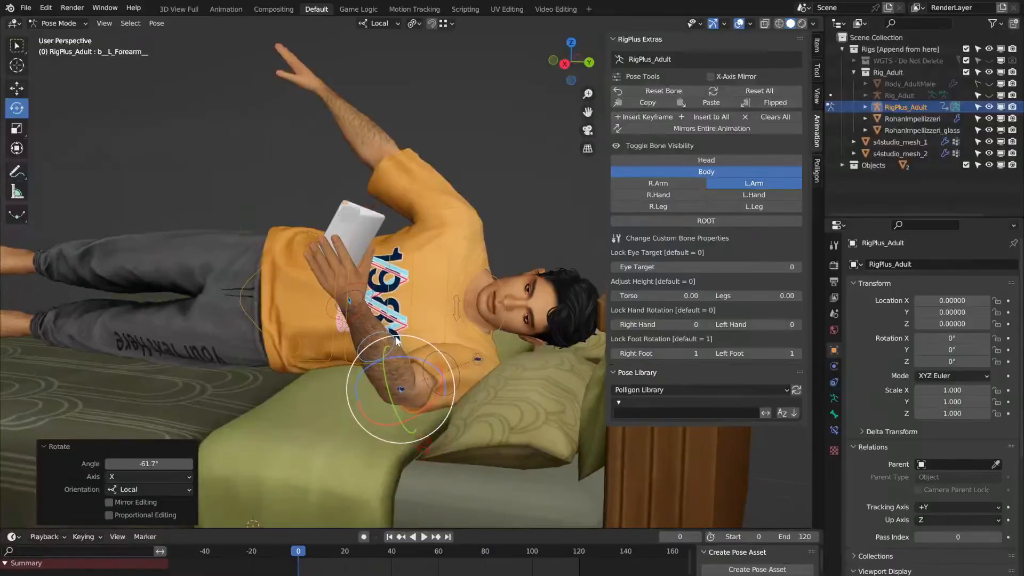
pyautogui.moveTo(387, 382); pyautogui.dragTo(373, 327)
pyautogui.moveTo(373, 327); pyautogui.dragTo(480, 363, button='middle')
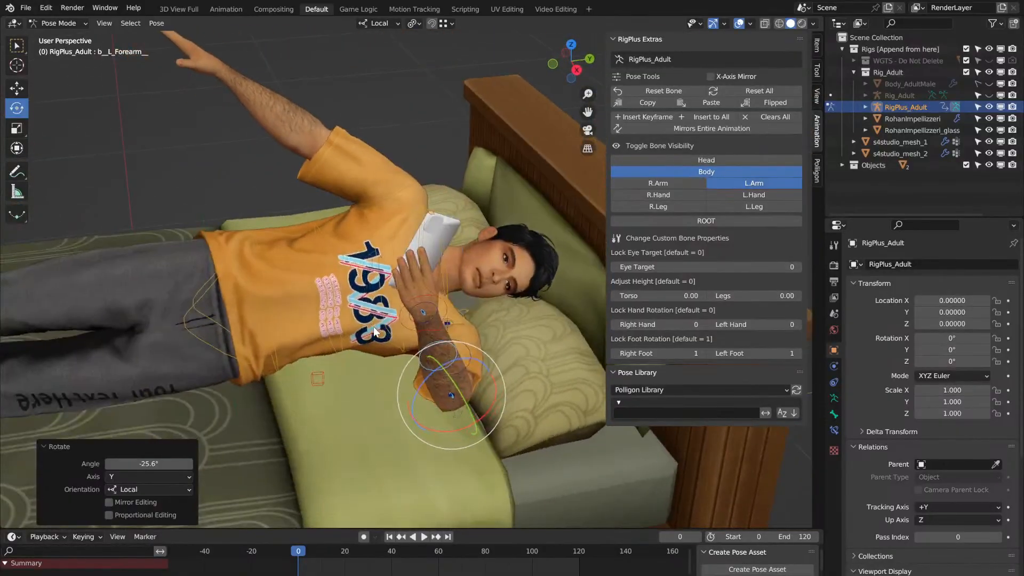
pyautogui.press('r')
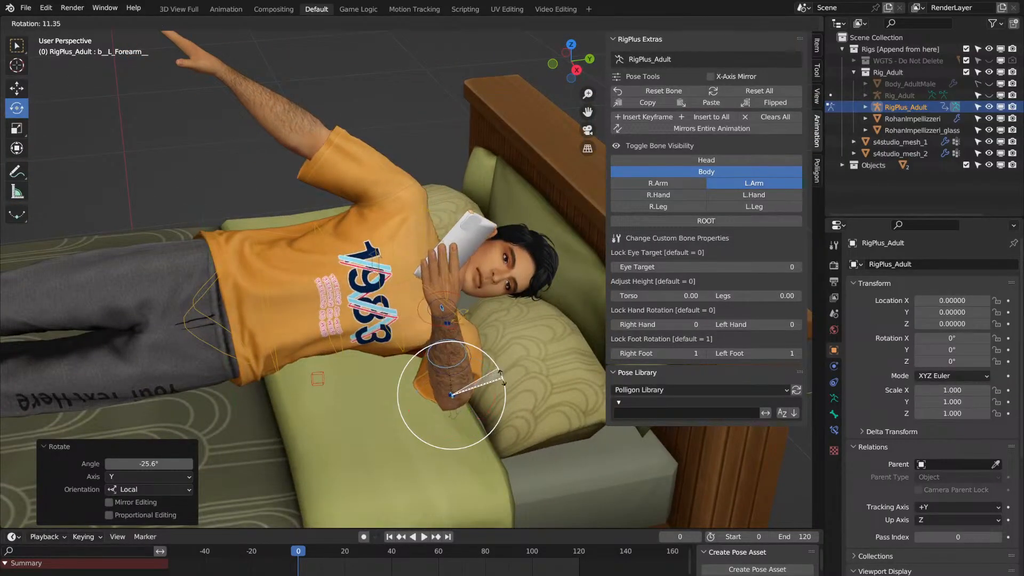
pyautogui.click(493, 392)
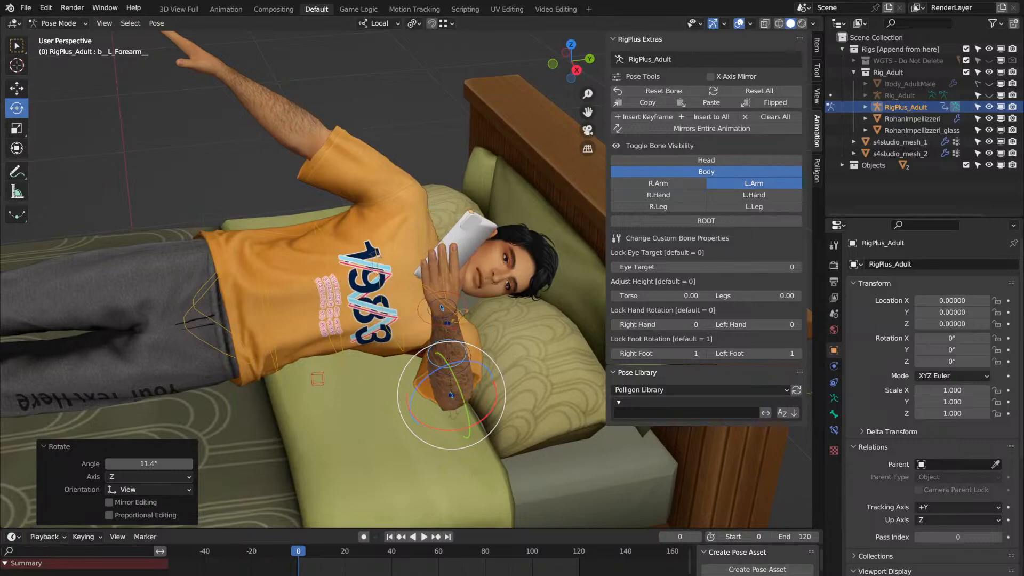
# Step: Rotate the left hand bone about -18.8° in the View orientation
pyautogui.click(452, 317)
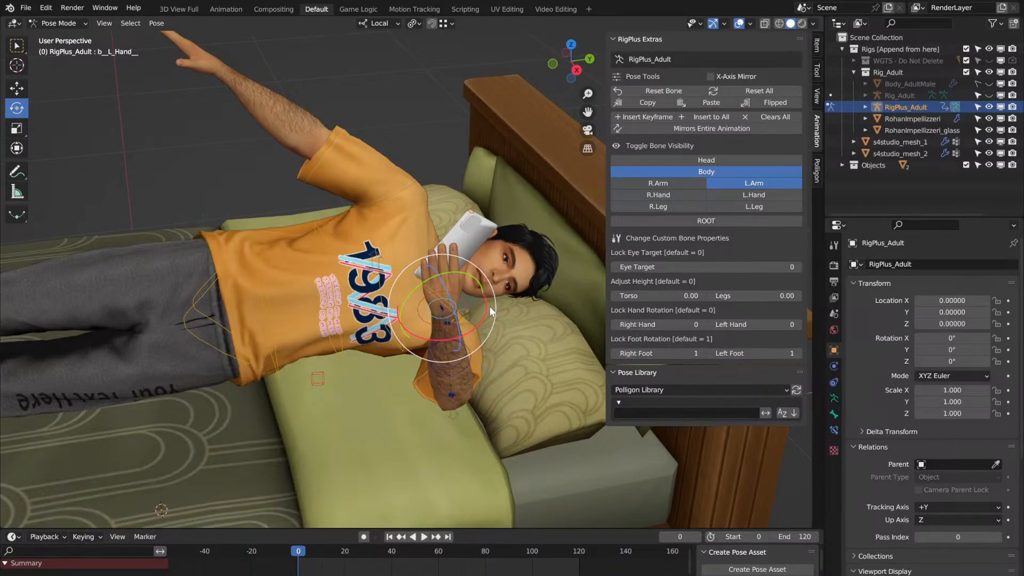
pyautogui.moveTo(488, 280); pyautogui.dragTo(465, 283)
pyautogui.moveTo(464, 283); pyautogui.dragTo(395, 411, button='middle')
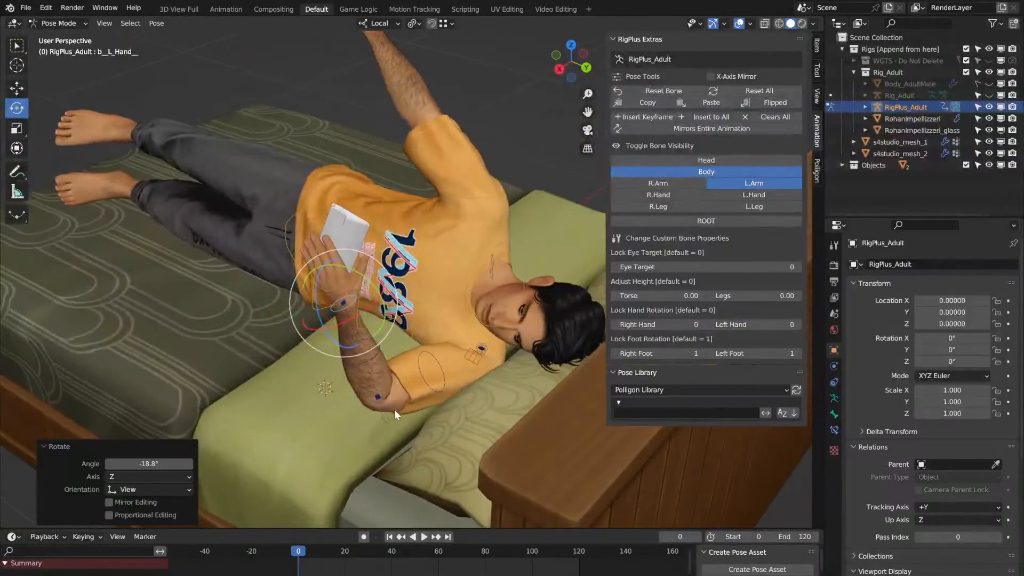
# Step: Rotate the left upper arm bone to adjust how the bent arm rests beside the chest
pyautogui.click(441, 382)
pyautogui.moveTo(530, 331); pyautogui.dragTo(529, 332, button='middle')
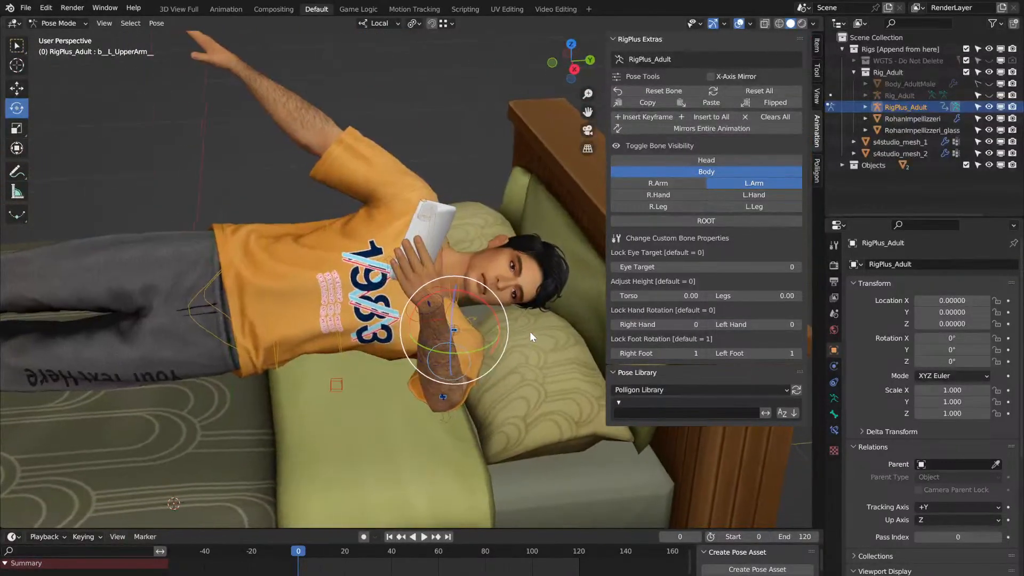
pyautogui.moveTo(494, 312); pyautogui.dragTo(468, 280)
pyautogui.moveTo(468, 280); pyautogui.dragTo(468, 280, button='middle')
# Step: Rotate the left forearm bone about 49.9° around its local Z axis, bringing the phone toward the face
pyautogui.click(408, 355)
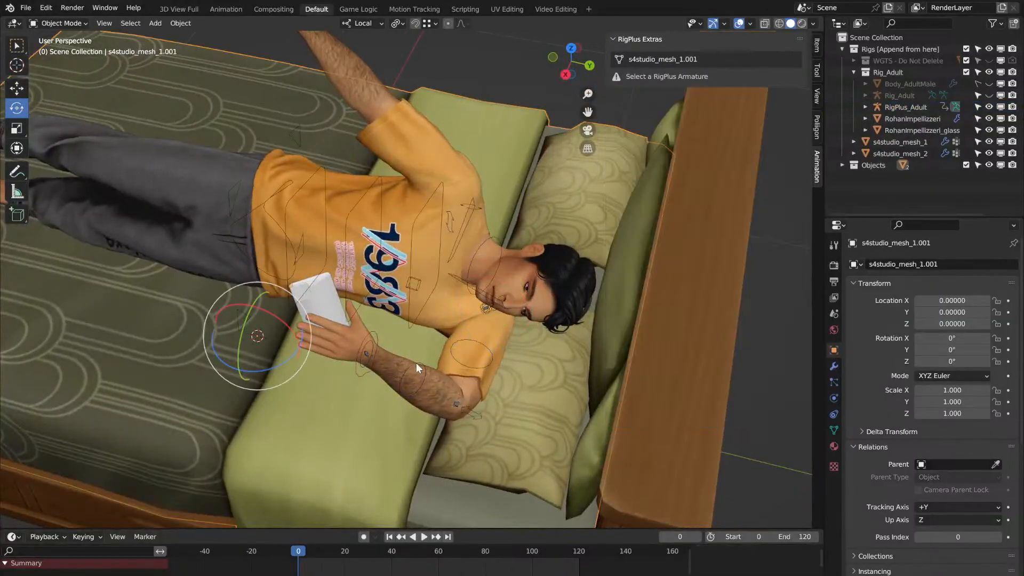
pyautogui.click(419, 366)
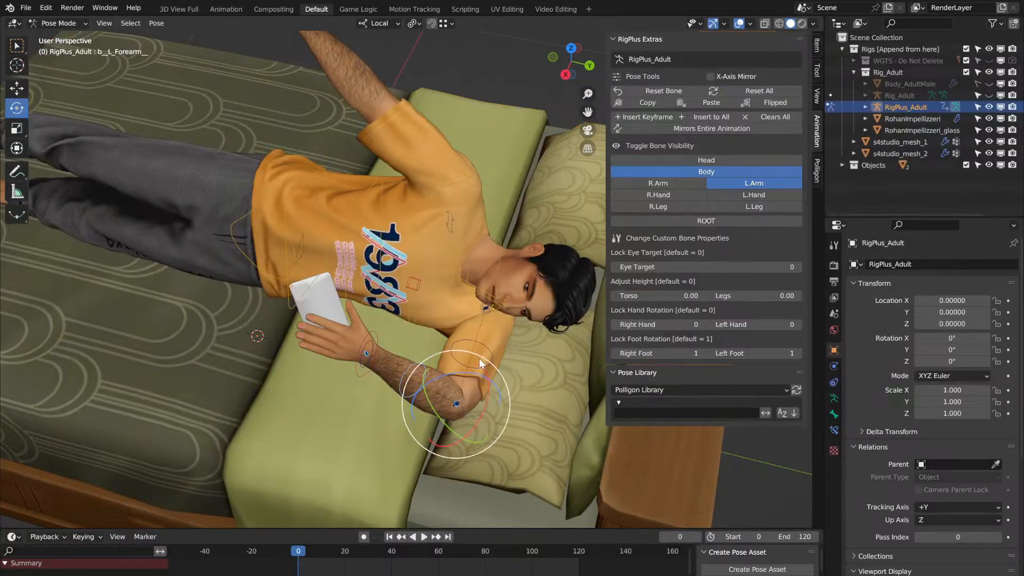
pyautogui.moveTo(471, 372); pyautogui.dragTo(471, 373, button='middle')
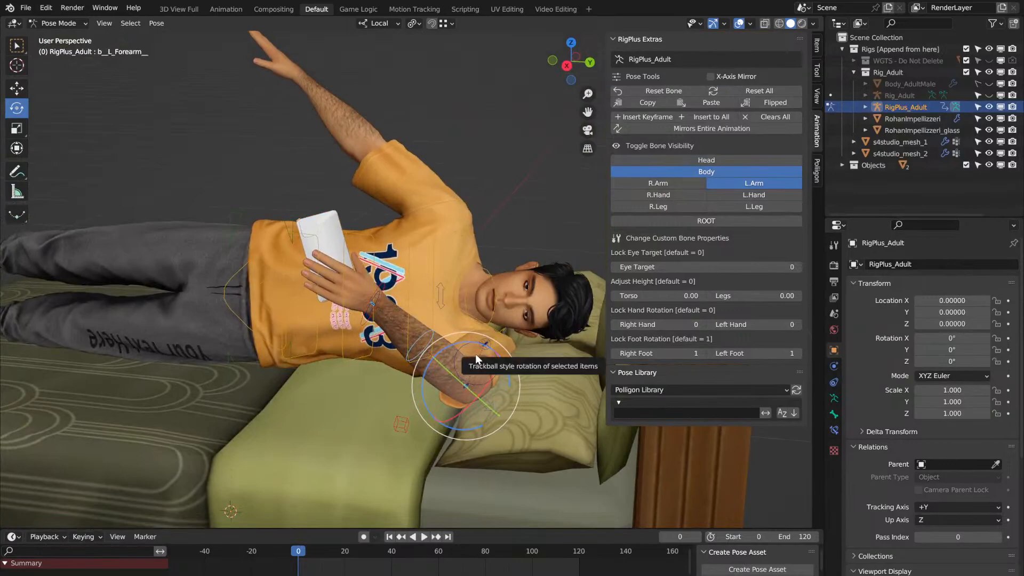
pyautogui.moveTo(478, 341); pyautogui.dragTo(543, 356)
pyautogui.moveTo(543, 356); pyautogui.dragTo(542, 356, button='middle')
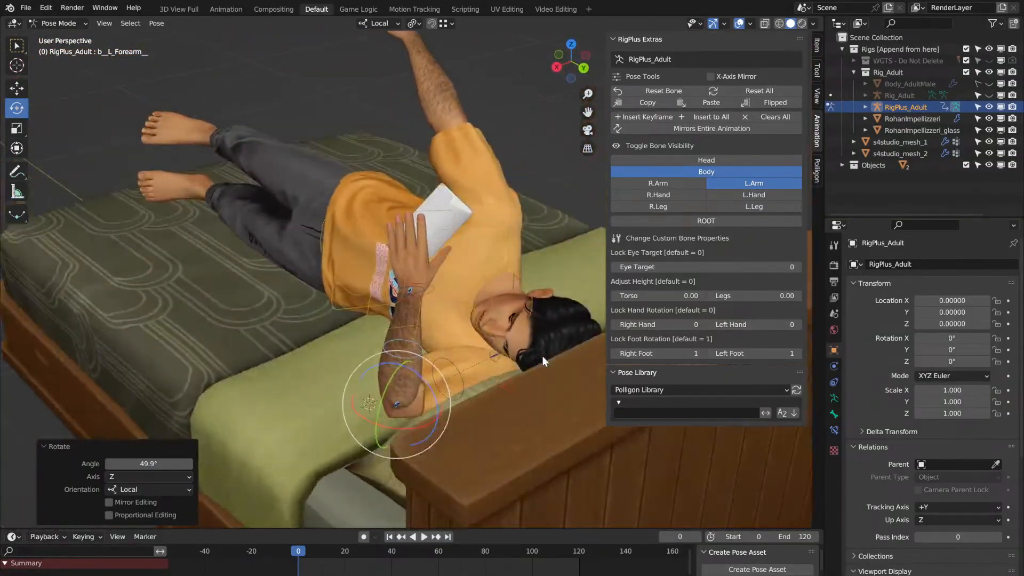
# Step: Adjust the left hand bone with two rotations, the second about 14.1° around its local Y axis
pyautogui.click(421, 286)
pyautogui.moveTo(421, 286); pyautogui.dragTo(422, 286, button='middle')
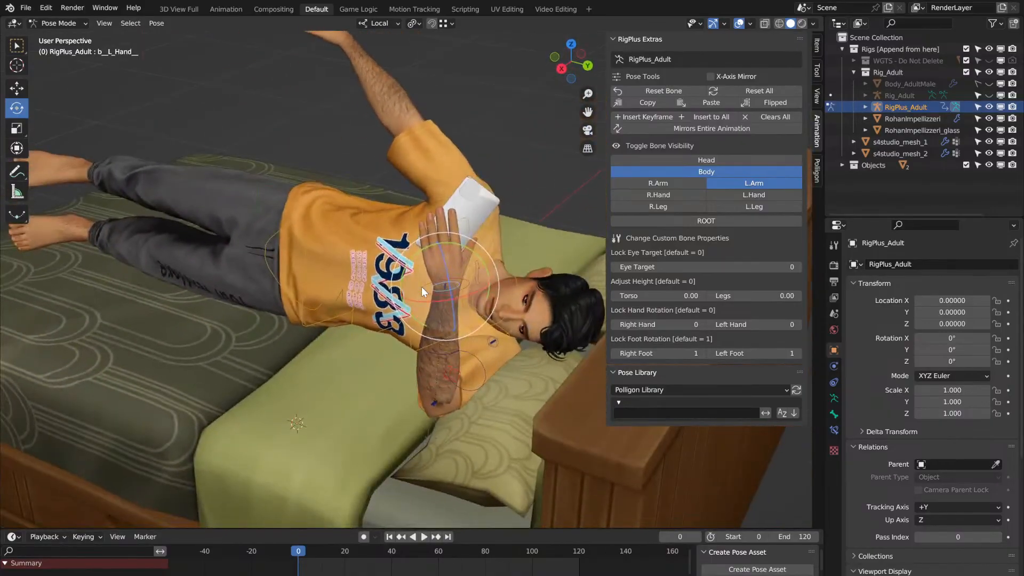
pyautogui.moveTo(469, 296); pyautogui.dragTo(454, 298)
pyautogui.moveTo(479, 260)
pyautogui.mouseDown()
pyautogui.moveTo(470, 257)
pyautogui.moveTo(486, 265)
pyautogui.mouseUp()
pyautogui.moveTo(487, 265); pyautogui.dragTo(487, 268, button='middle')
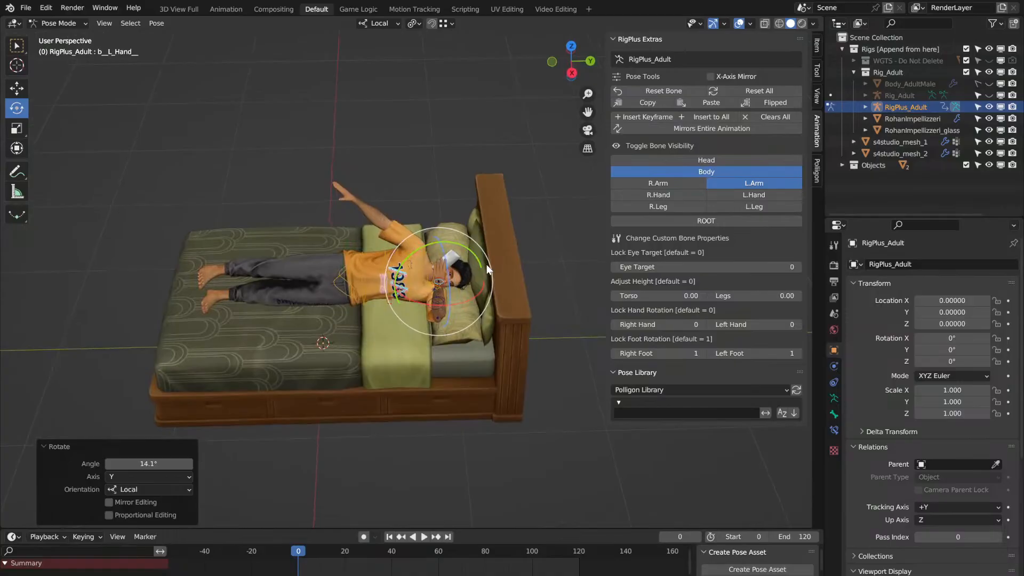
# Step: Undo the latest rotations of the left hand and forearm
pyautogui.moveTo(487, 268); pyautogui.dragTo(487, 264, button='middle')
pyautogui.hotkey('ctrl', 'z')
pyautogui.hotkey('ctrl', 'z')
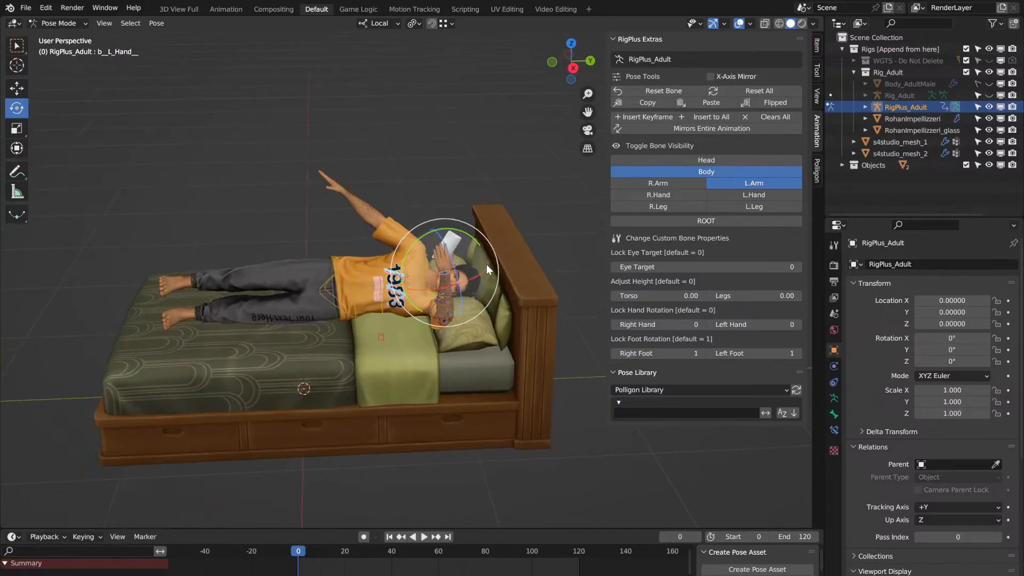
pyautogui.hotkey('ctrl', 'z')
pyautogui.hotkey('ctrl', 'z')
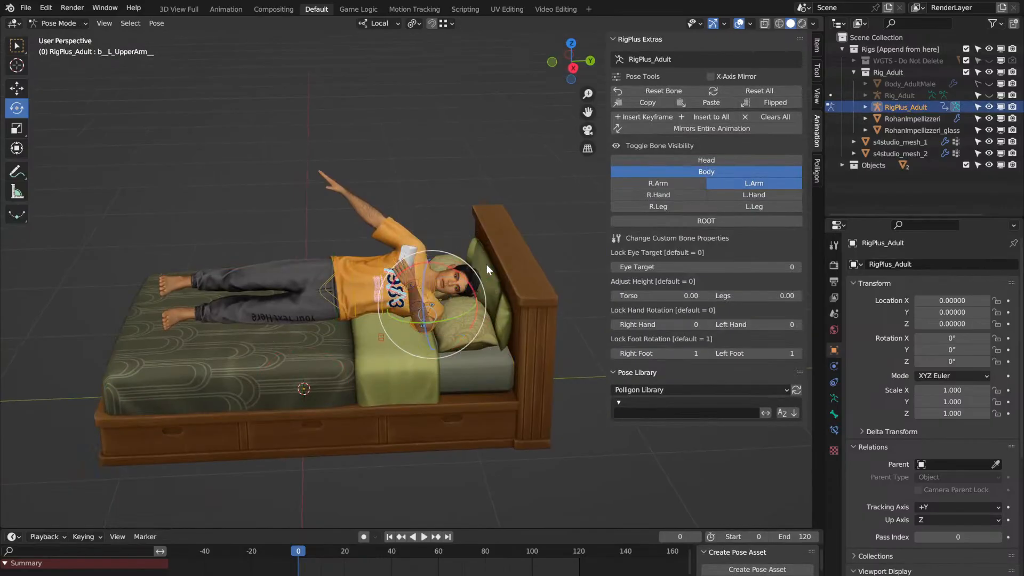
# Step: Hide the Body controls and reset the left arm bones to their default pose
pyautogui.hotkey('alt', 'a')
pyautogui.moveTo(525, 126); pyautogui.dragTo(315, 323)
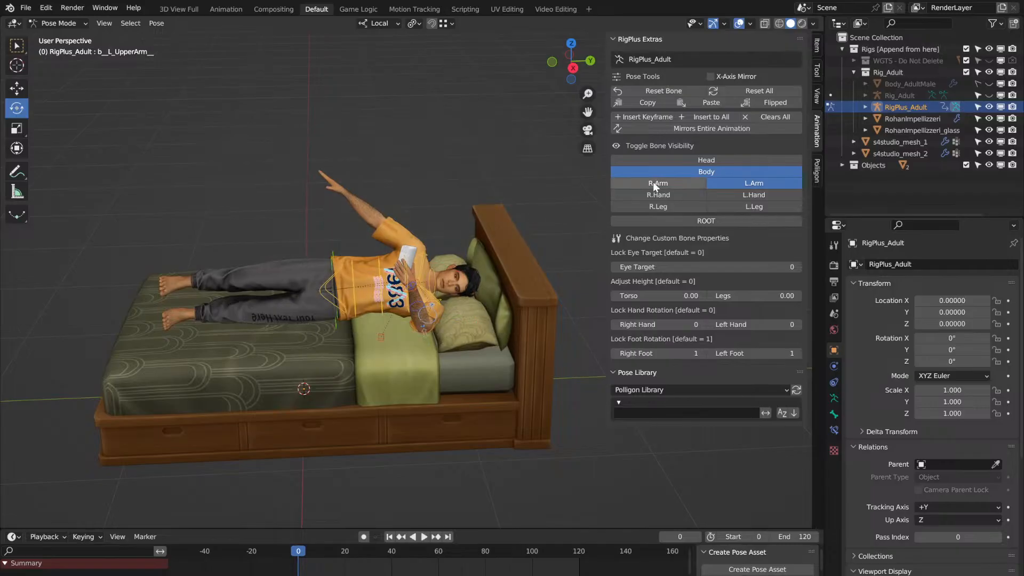
pyautogui.click(677, 168)
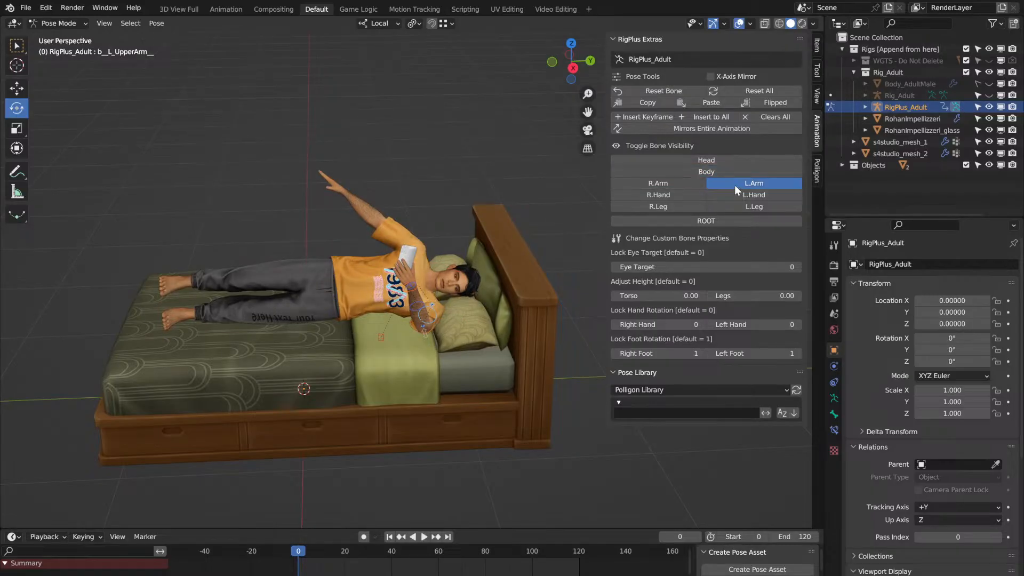
pyautogui.click(664, 90)
pyautogui.moveTo(376, 278); pyautogui.dragTo(376, 279, button='middle')
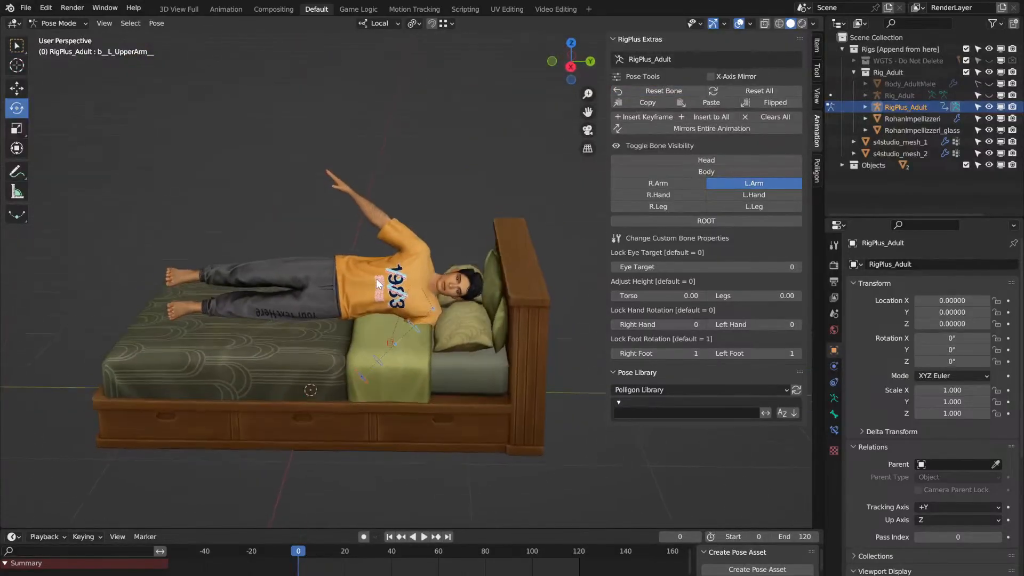
# Step: Hide the Objects collection containing the bed
pyautogui.scroll(3, 376, 279)
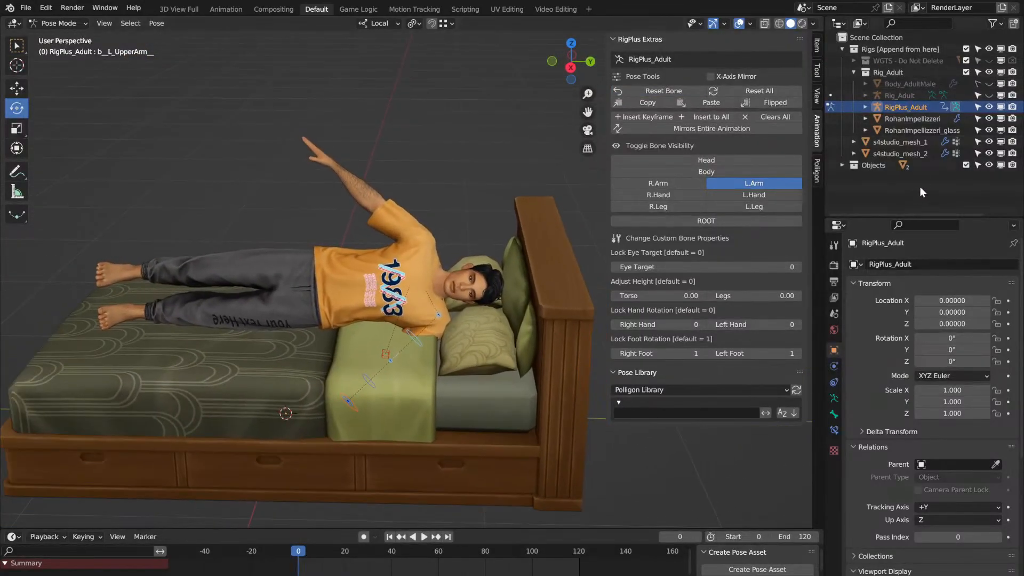
pyautogui.click(988, 165)
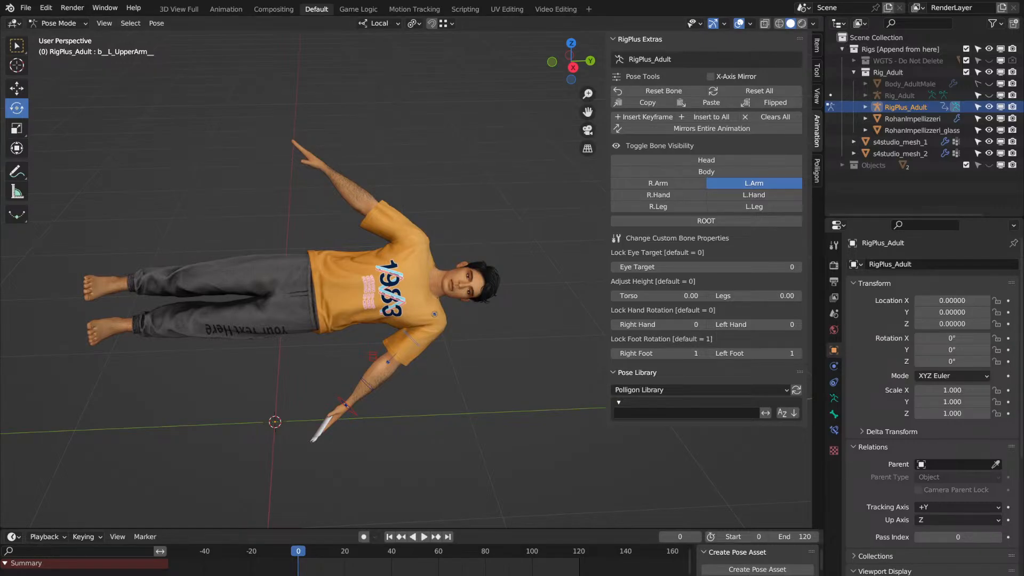
pyautogui.moveTo(485, 333)
pyautogui.mouseDown(button='middle')
pyautogui.moveTo(526, 320)
pyautogui.moveTo(485, 331)
pyautogui.moveTo(471, 364)
pyautogui.moveTo(485, 342)
pyautogui.mouseUp(button='middle')
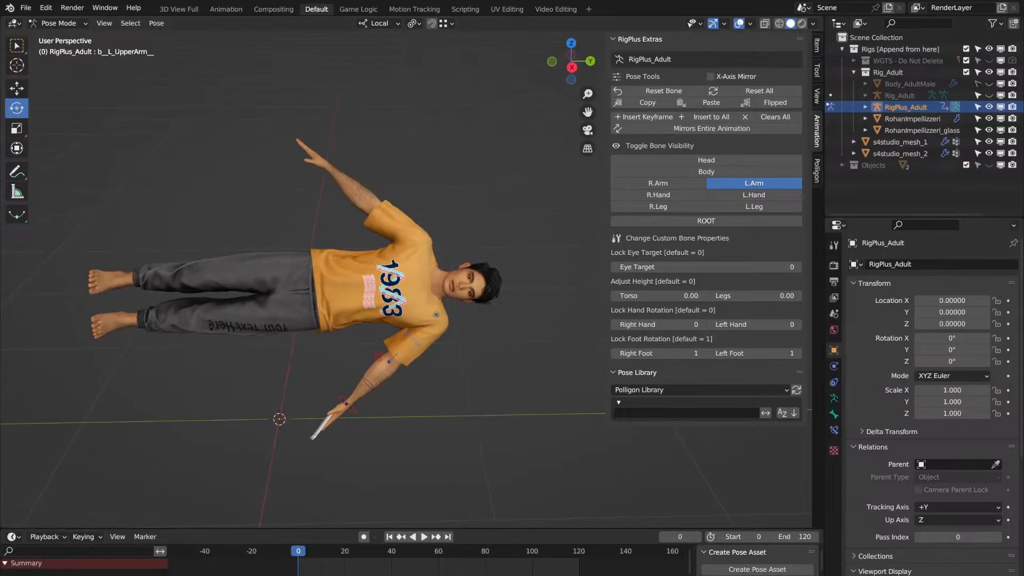
pyautogui.click(27, 8)
pyautogui.click(49, 33)
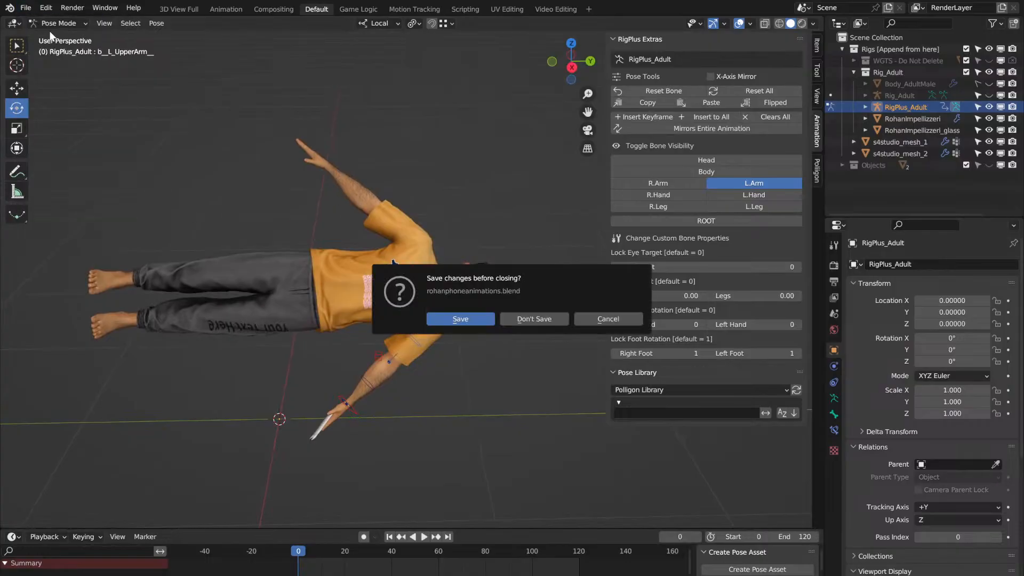
pyautogui.click(605, 318)
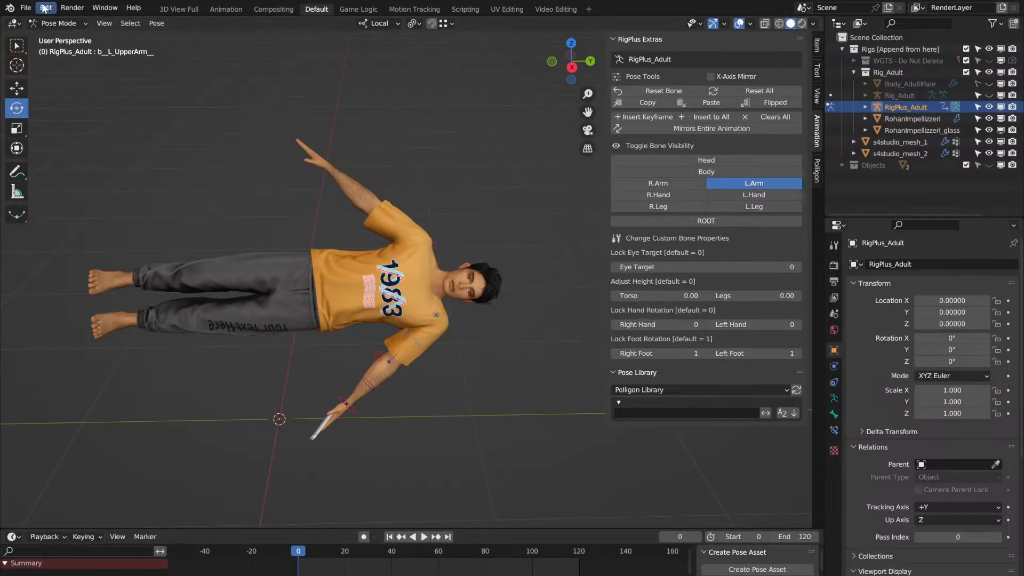
pyautogui.click(25, 7)
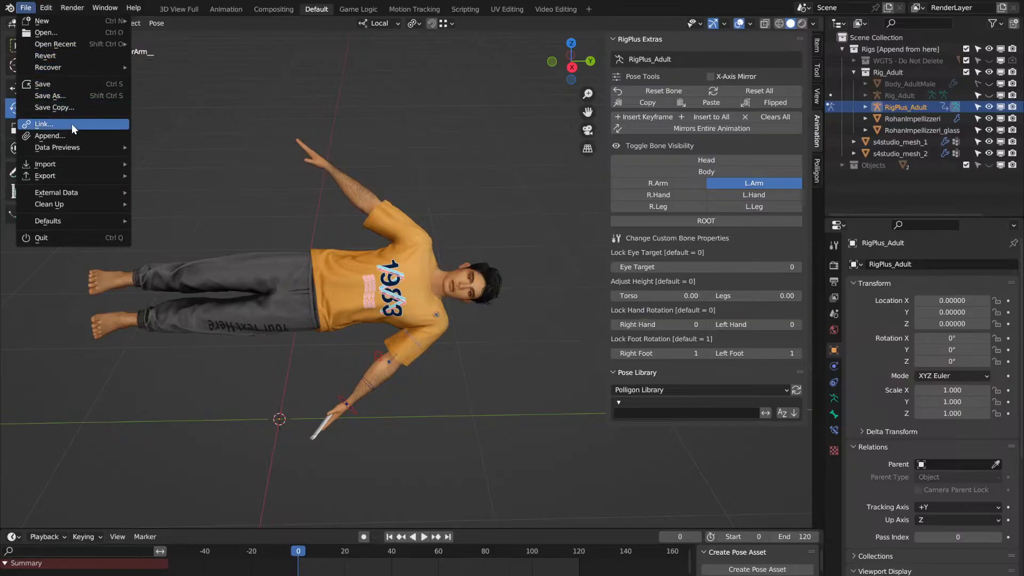
pyautogui.click(75, 139)
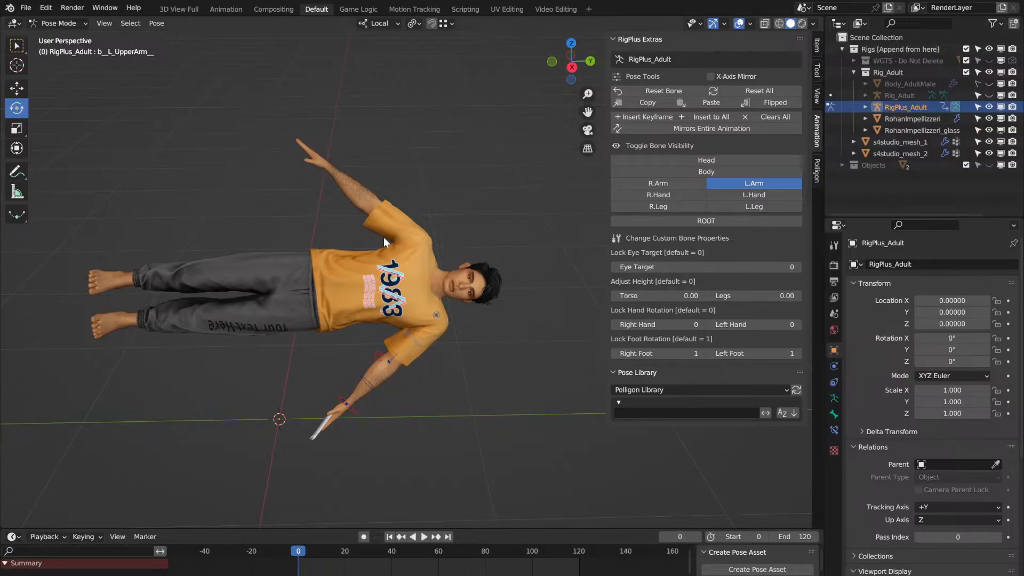
# Step: Delete the phone meshes s4studio_mesh_1 and s4studio_mesh_2 from the scene
pyautogui.moveTo(384, 237); pyautogui.dragTo(384, 237, button='middle')
pyautogui.click(892, 139)
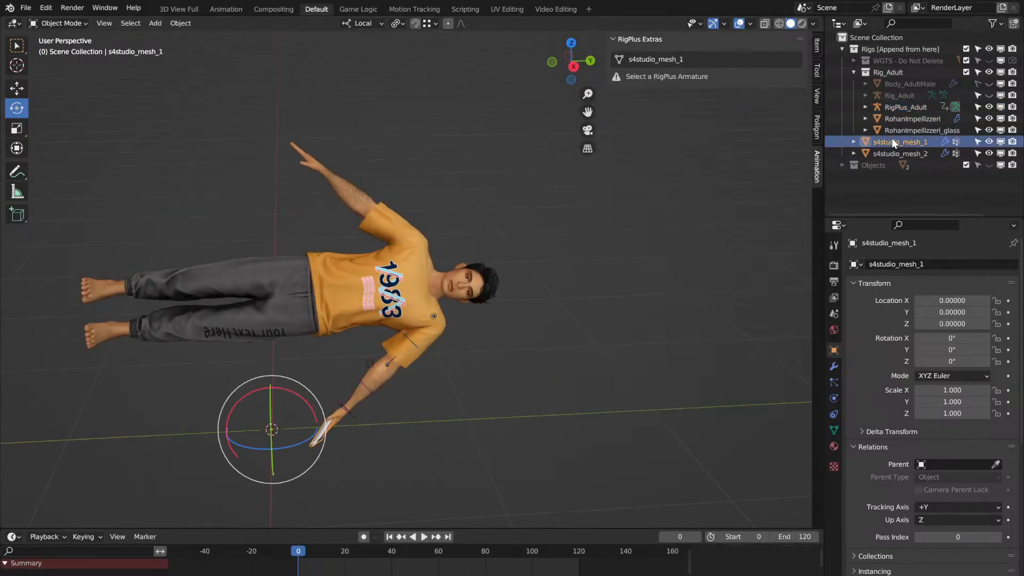
pyautogui.keyDown('ctrl'); pyautogui.click(899, 151); pyautogui.keyUp('ctrl')
pyautogui.rightClick(899, 150)
pyautogui.click(881, 151)
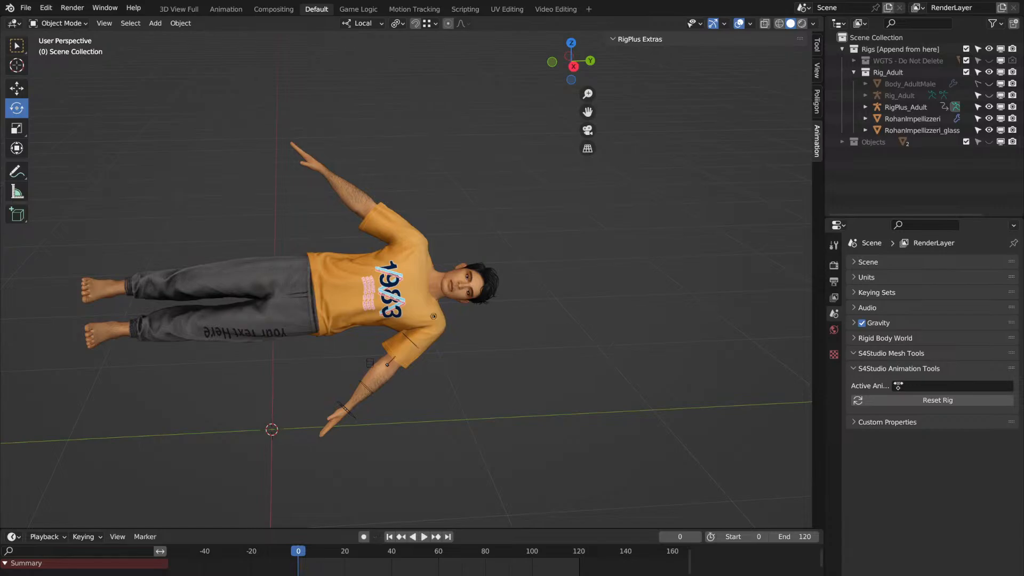
# Step: Bring s4studio_mesh_1 into the scene from an external file together with its rig and bone_bone_shape
pyautogui.moveTo(310, 210)
pyautogui.mouseDown(button='middle')
pyautogui.moveTo(311, 251)
pyautogui.moveTo(309, 210)
pyautogui.mouseUp(button='middle')
pyautogui.click(25, 8)
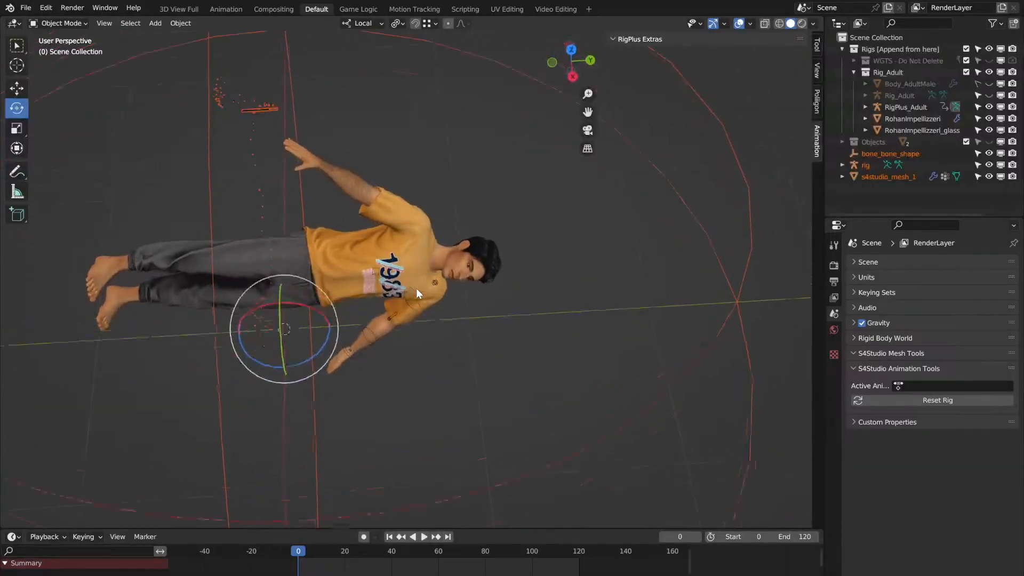
pyautogui.moveTo(417, 288); pyautogui.dragTo(417, 289, button='middle')
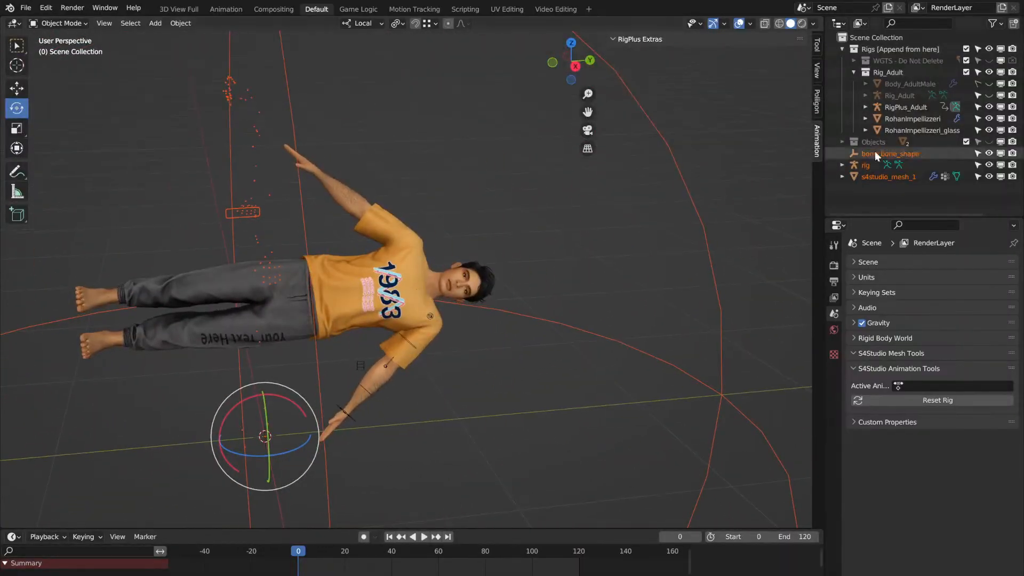
# Step: Delete the bone_bone_shape and rig objects that came with the new mesh
pyautogui.click(941, 155)
pyautogui.keyDown('ctrl'); pyautogui.click(919, 166); pyautogui.keyUp('ctrl')
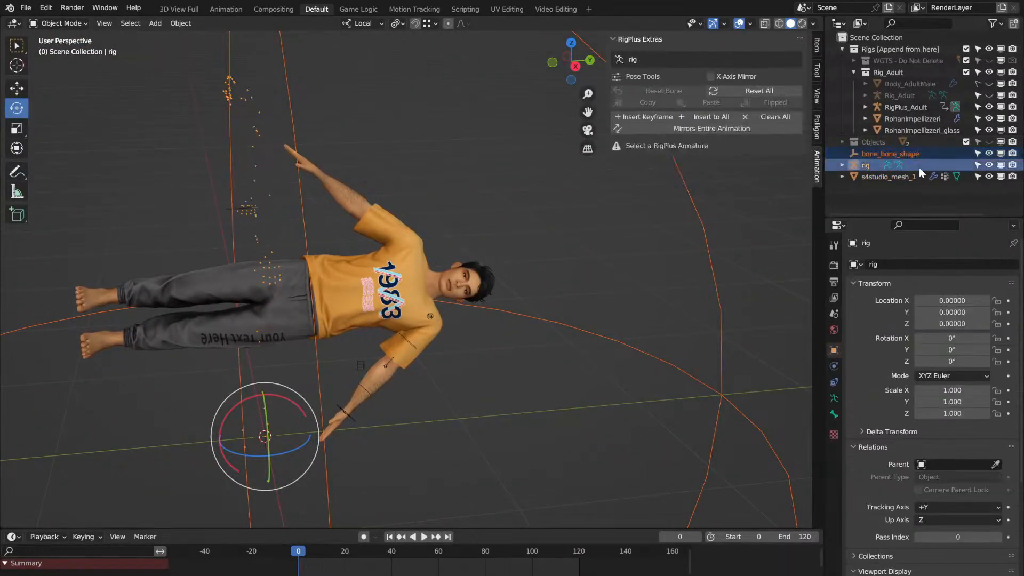
pyautogui.rightClick(920, 168)
pyautogui.click(920, 168)
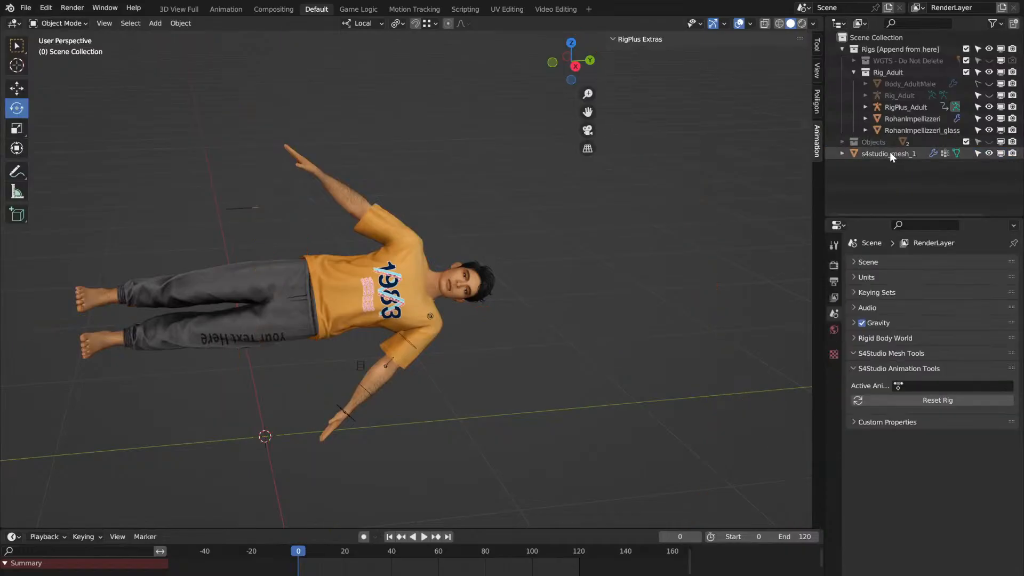
# Step: Remove the DiffuseMap.001 material slot from s4studio_mesh_1
pyautogui.click(890, 154)
pyautogui.click(835, 446)
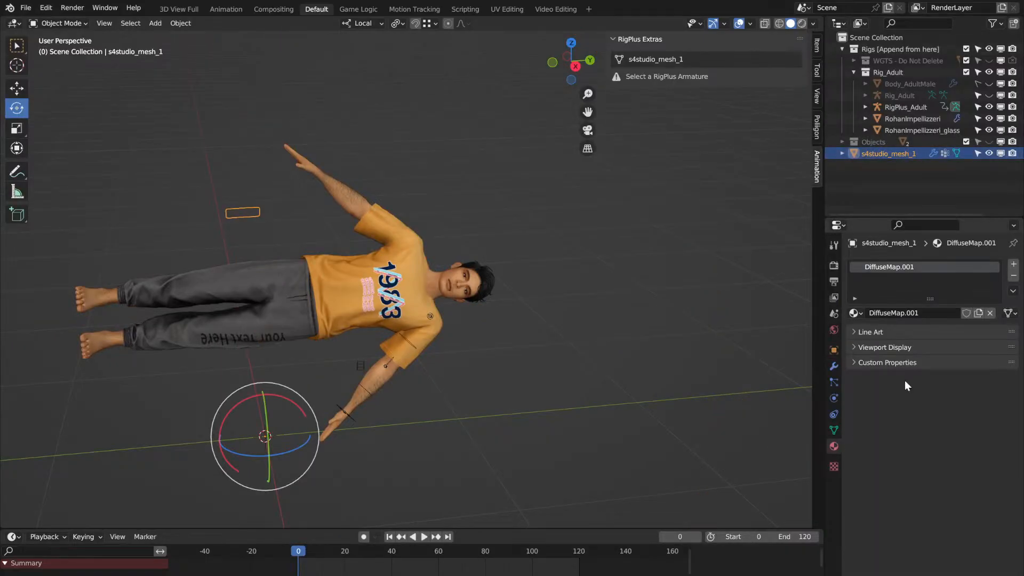
pyautogui.click(1013, 275)
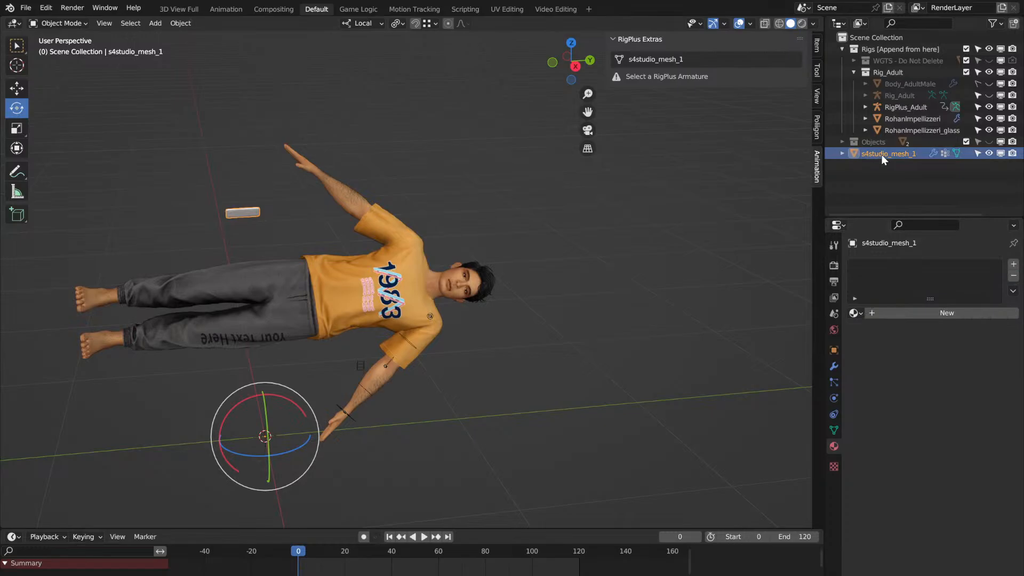
# Step: Set Rig_Adult as the target object of the geom_skin armature modifier on s4studio_mesh_1
pyautogui.click(833, 368)
pyautogui.click(937, 300)
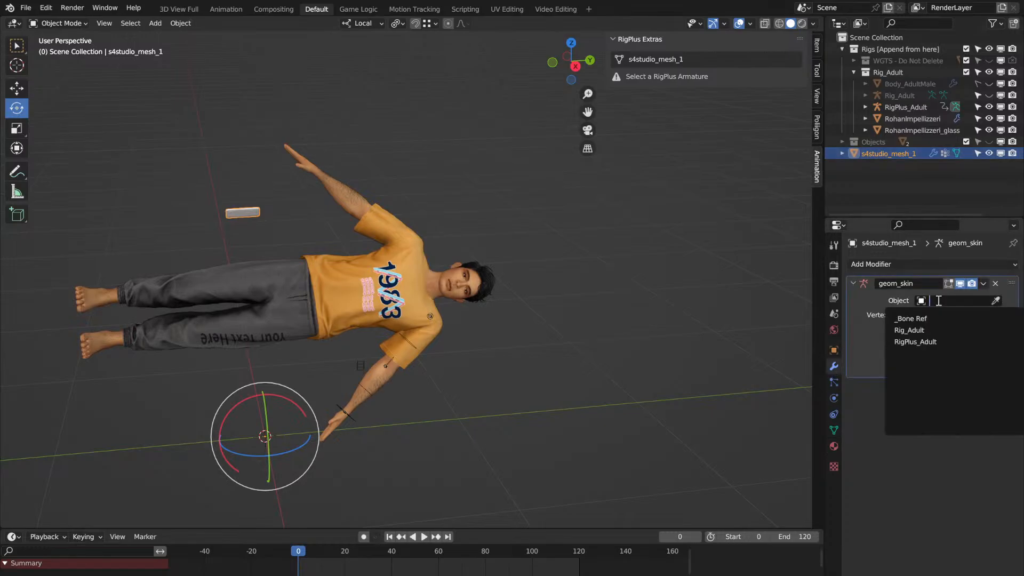
pyautogui.click(949, 330)
pyautogui.moveTo(389, 321); pyautogui.dragTo(389, 321, button='middle')
pyautogui.moveTo(479, 210); pyautogui.dragTo(479, 210, button='middle')
# Step: Put the RigPlus_Adult armature in Pose Mode and unhide the Objects collection containing the bed
pyautogui.click(900, 108)
pyautogui.hotkey('ctrl', 'Tab')
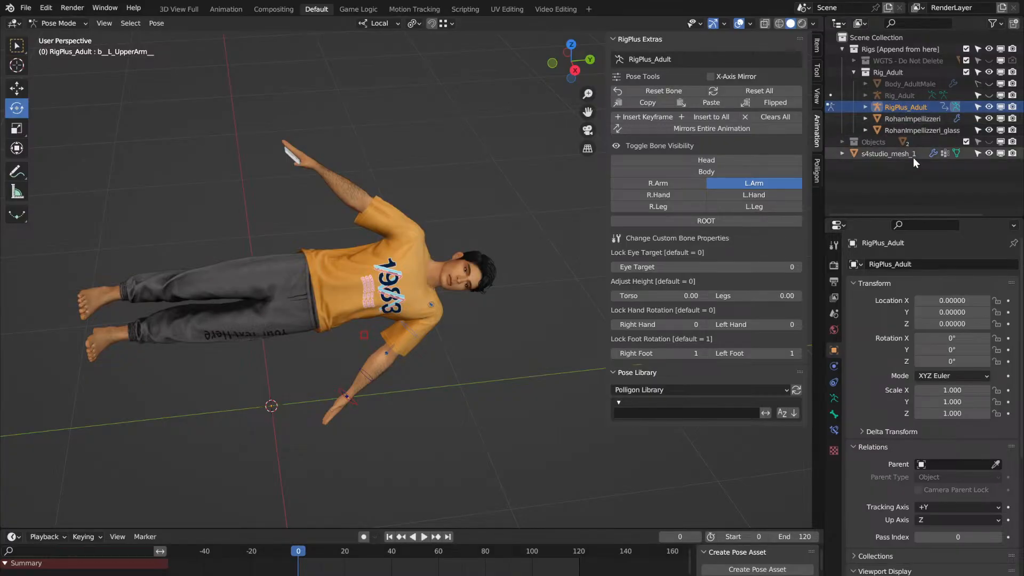
pyautogui.click(989, 141)
pyautogui.scroll(2, 535, 195)
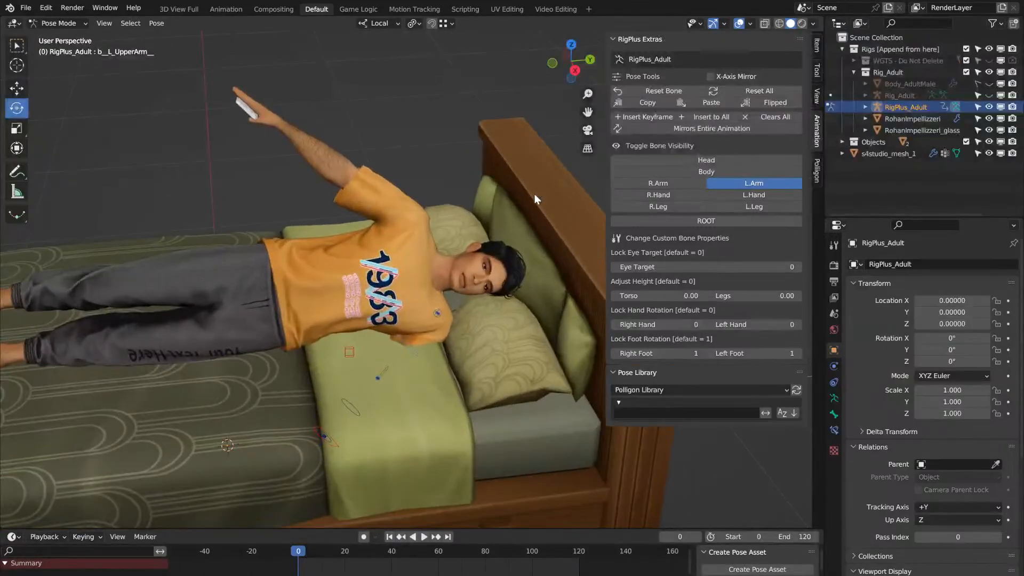
pyautogui.click(412, 347)
pyautogui.moveTo(412, 347); pyautogui.dragTo(437, 349, button='middle')
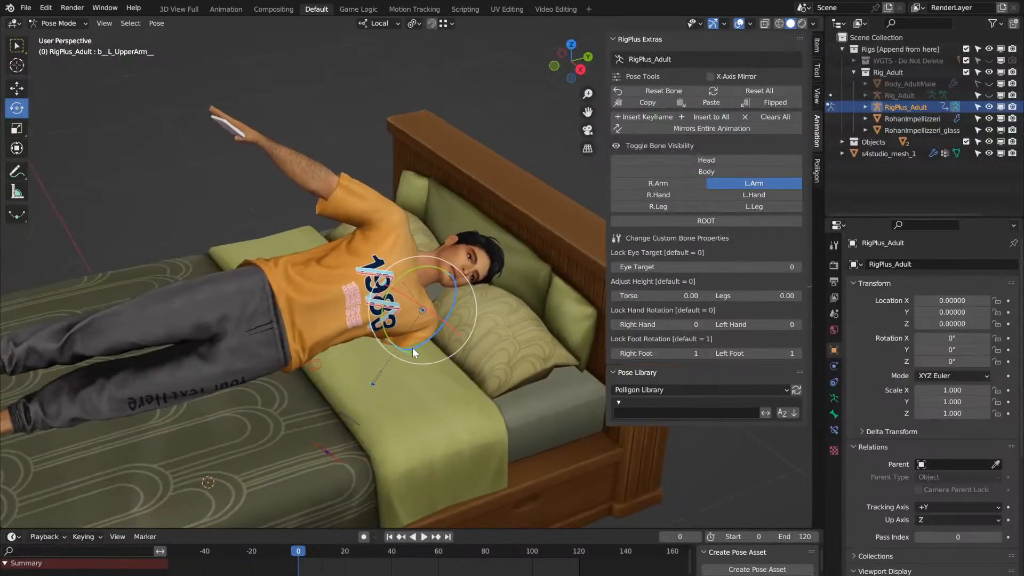
pyautogui.click(424, 307)
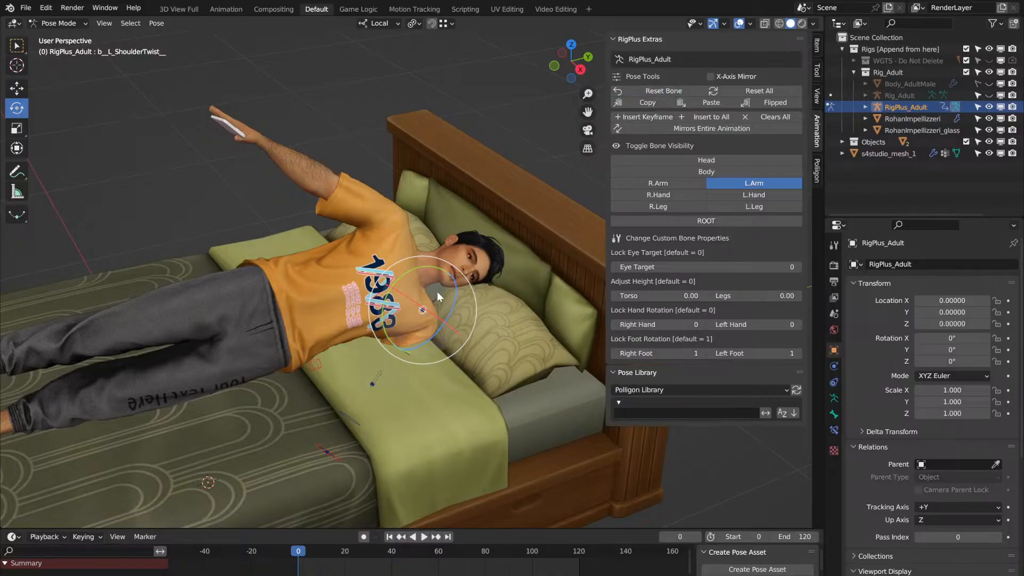
pyautogui.moveTo(437, 292); pyautogui.dragTo(440, 294, button='middle')
pyautogui.click(465, 295)
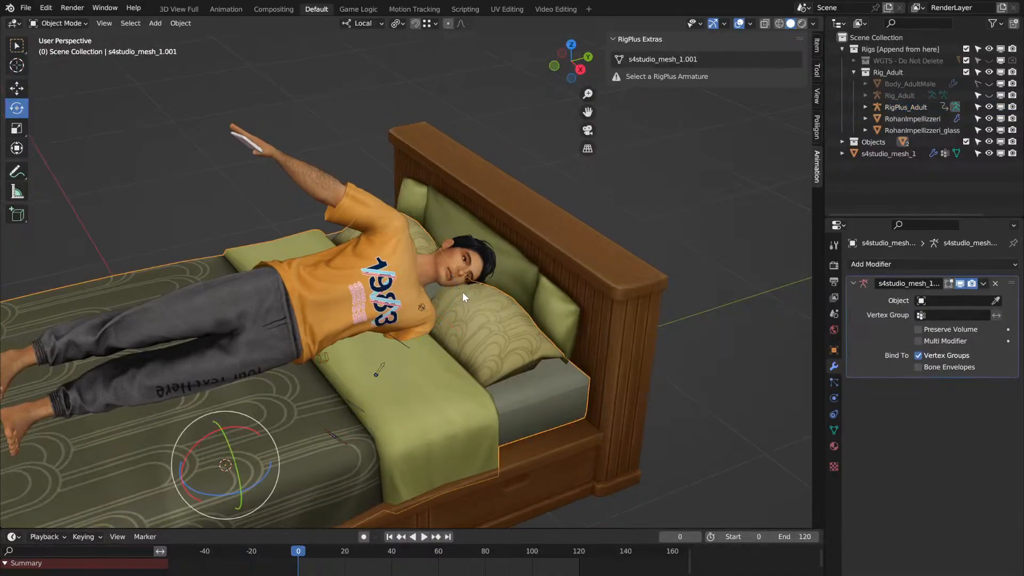
pyautogui.click(907, 106)
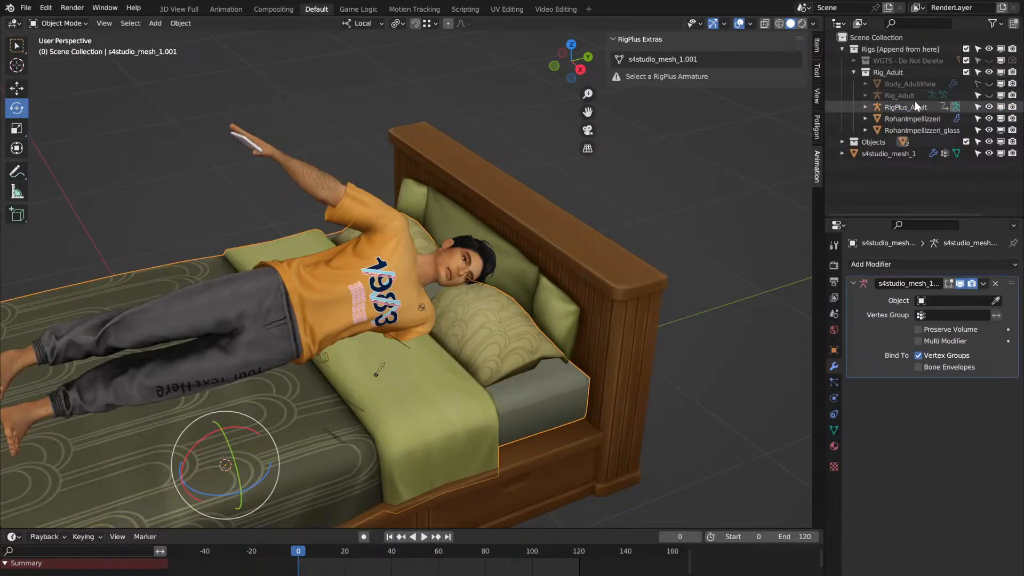
pyautogui.hotkey('ctrl', 'Tab')
pyautogui.moveTo(480, 333); pyautogui.dragTo(299, 507)
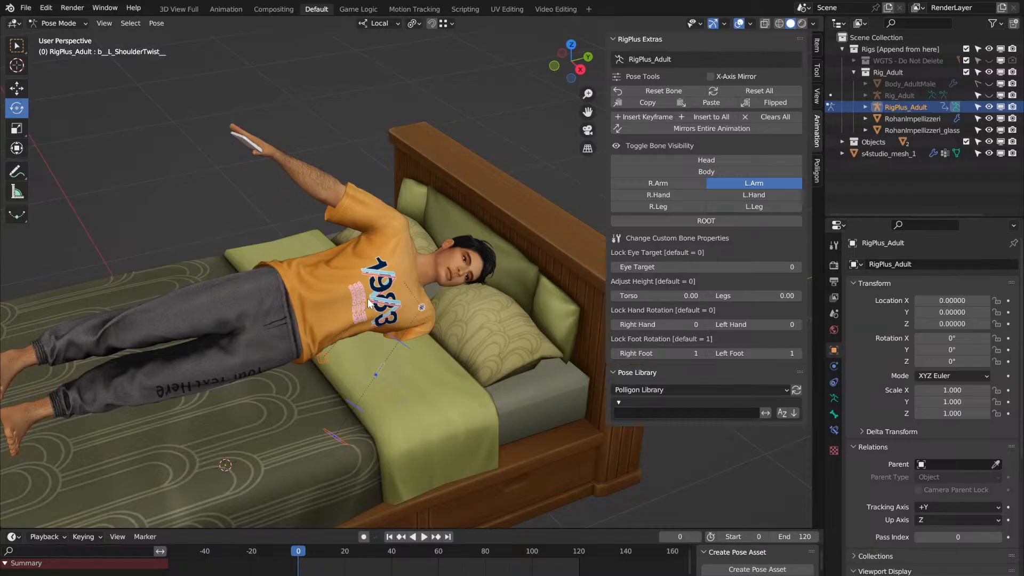
pyautogui.click(397, 325)
pyautogui.click(59, 23)
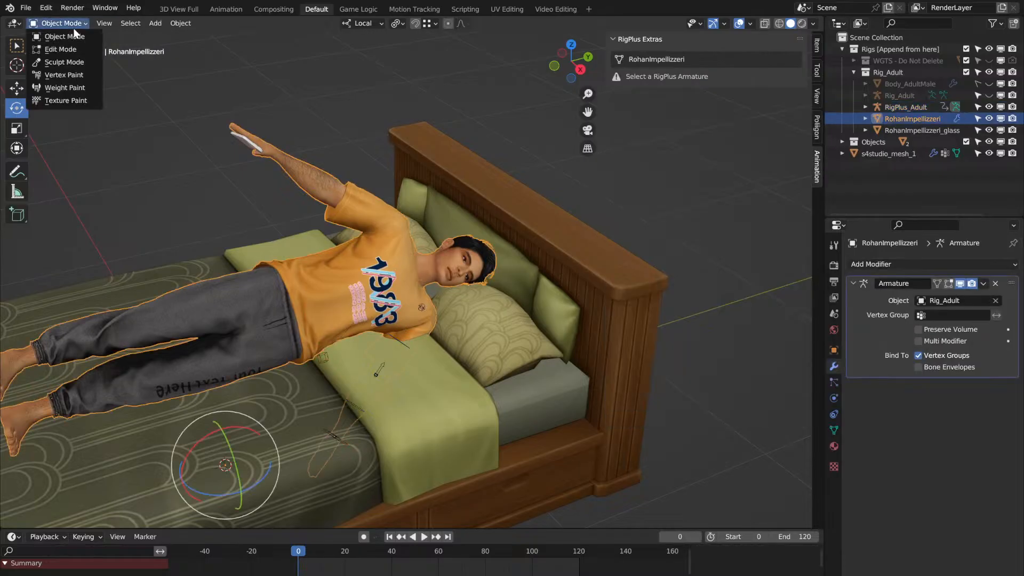
pyautogui.click(421, 307)
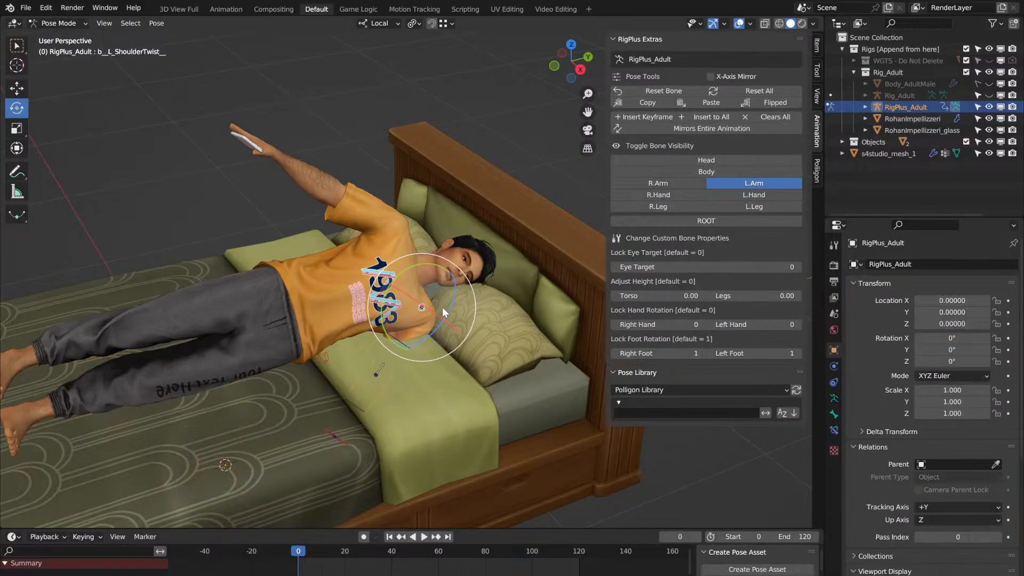
# Step: Rotate the left upper arm bone about 59.5° on its local Z axis and about -15.7° on its local X axis
pyautogui.click(398, 341)
pyautogui.moveTo(439, 324); pyautogui.dragTo(470, 260)
pyautogui.moveTo(471, 260); pyautogui.dragTo(475, 315, button='middle')
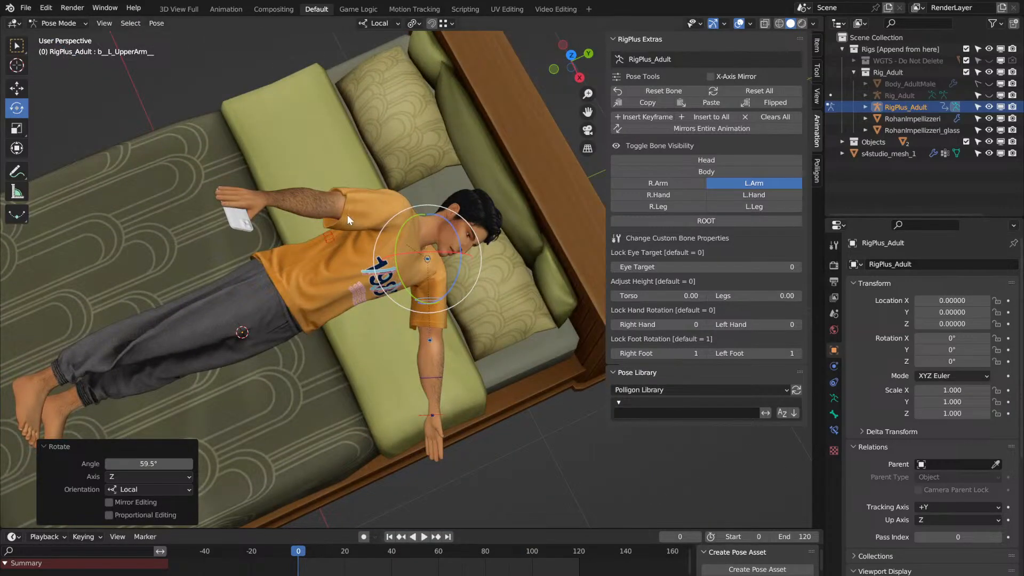
pyautogui.moveTo(348, 215); pyautogui.dragTo(337, 152, button='middle')
pyautogui.scroll(4, 523, 390)
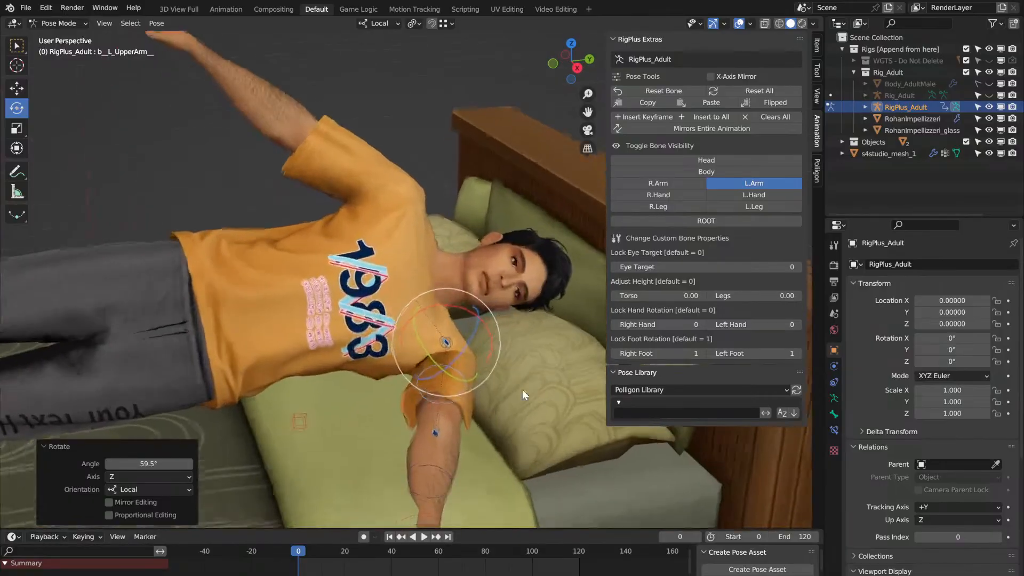
pyautogui.moveTo(591, 112); pyautogui.dragTo(496, 32)
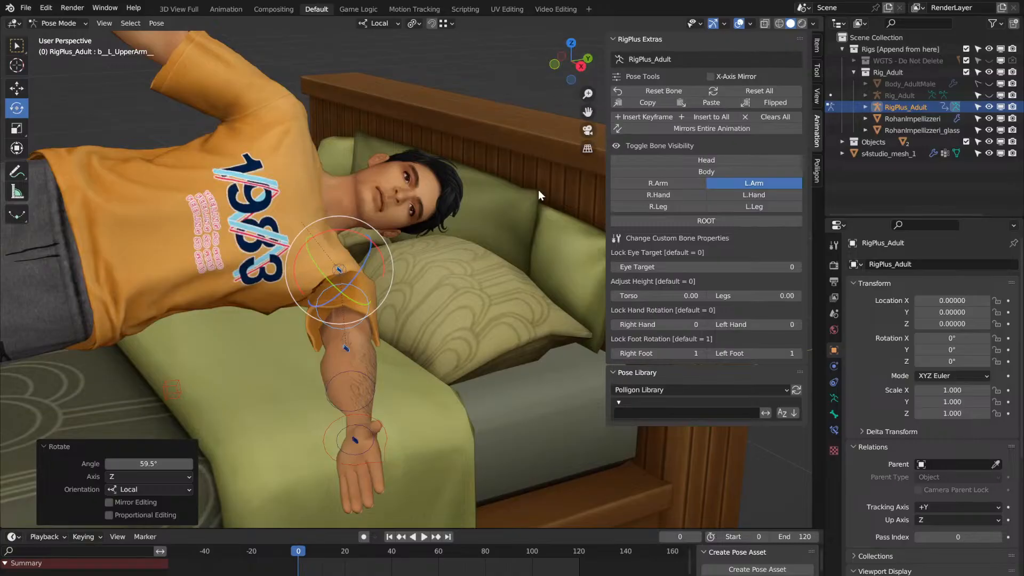
pyautogui.moveTo(381, 250); pyautogui.dragTo(393, 261, button='middle')
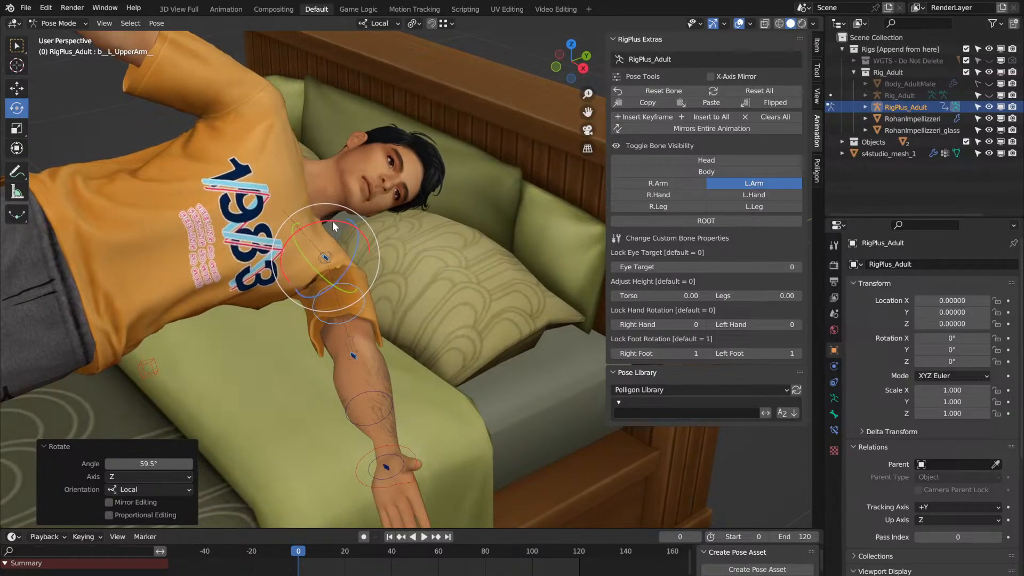
pyautogui.moveTo(332, 221); pyautogui.dragTo(349, 219)
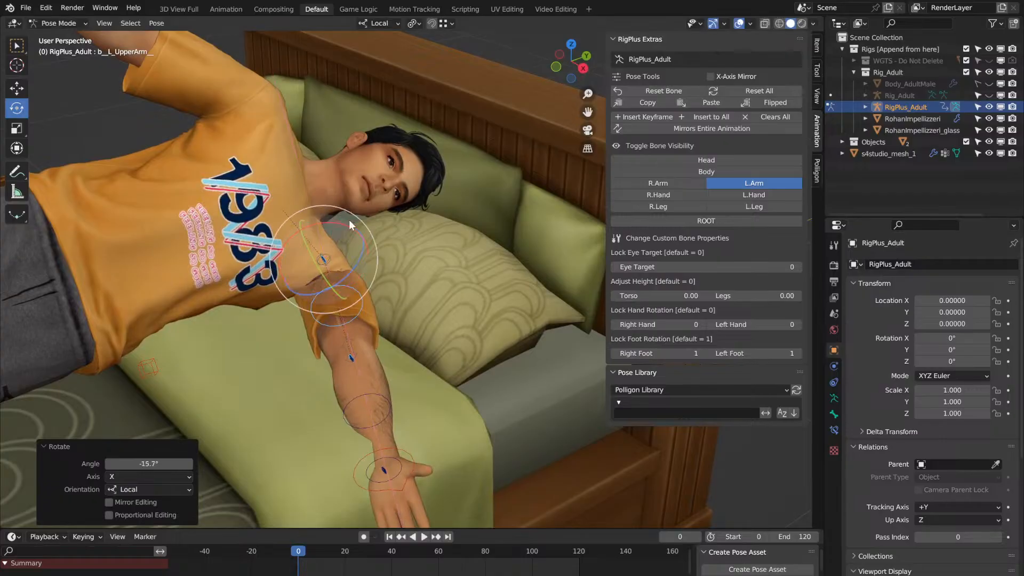
pyautogui.moveTo(349, 220); pyautogui.dragTo(349, 226, button='middle')
# Step: Bend the left forearm bone upward with a trackball rotation of about -117°, -42.4°, and turn it about 43.2° on local Z
pyautogui.click(373, 405)
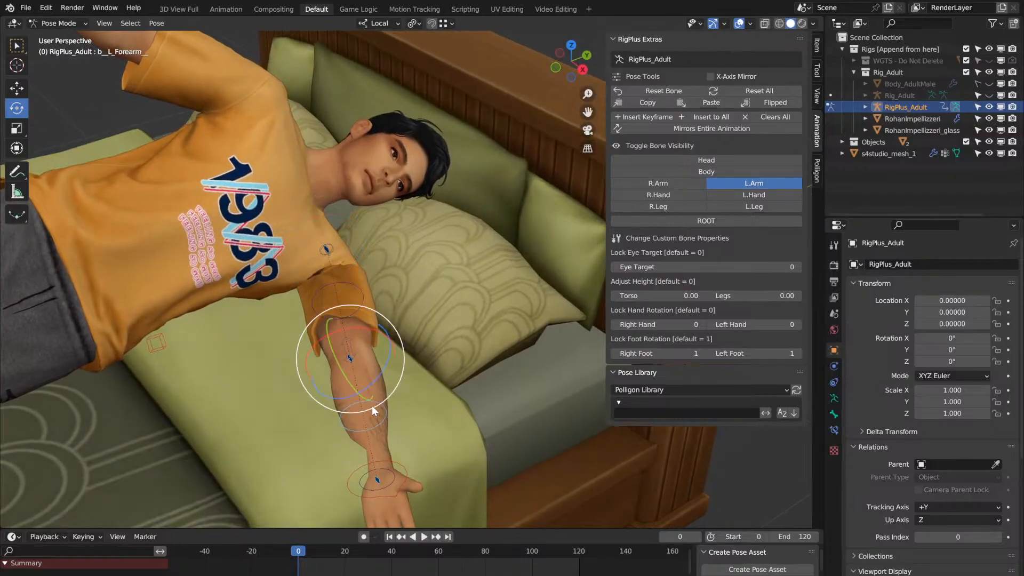
pyautogui.moveTo(358, 391); pyautogui.dragTo(321, 299)
pyautogui.moveTo(321, 300); pyautogui.dragTo(321, 299, button='middle')
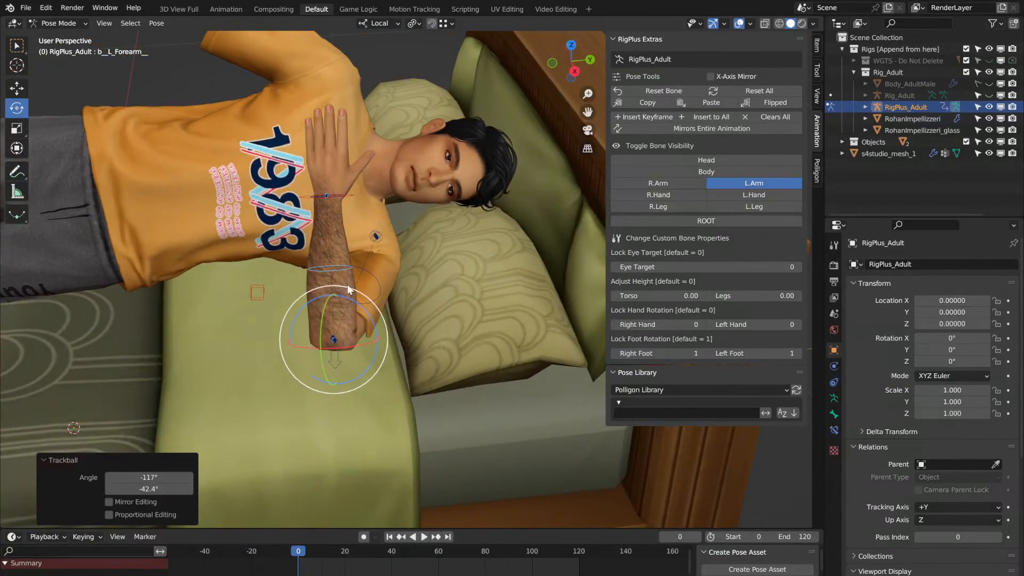
pyautogui.moveTo(350, 298); pyautogui.dragTo(398, 316)
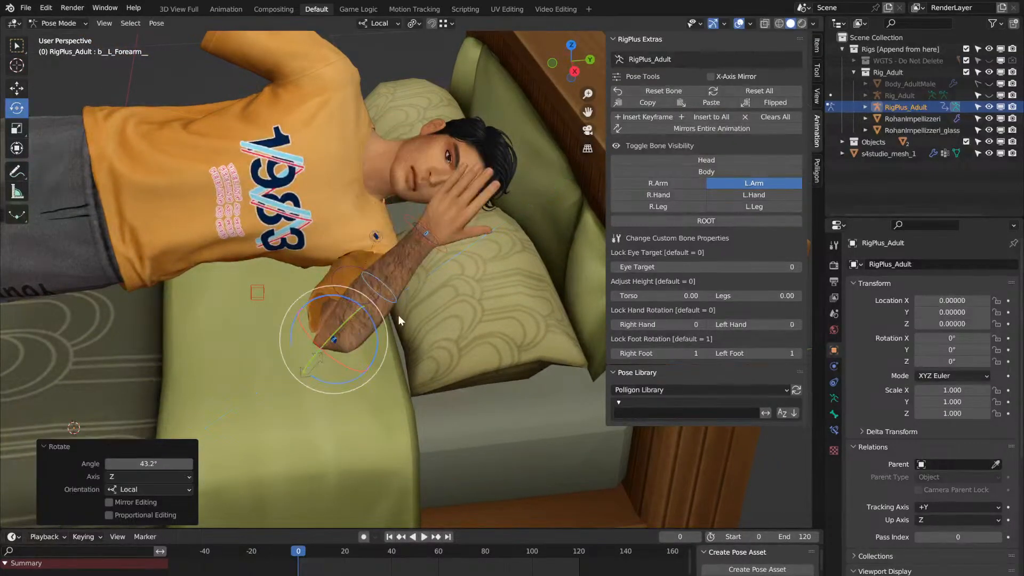
pyautogui.moveTo(399, 316); pyautogui.dragTo(469, 328, button='middle')
# Step: Rotate the left forearm bone about 14.4° more on local Z and reorient it with another trackball rotation
pyautogui.moveTo(341, 324)
pyautogui.mouseDown()
pyautogui.moveTo(329, 334)
pyautogui.moveTo(348, 321)
pyautogui.mouseUp()
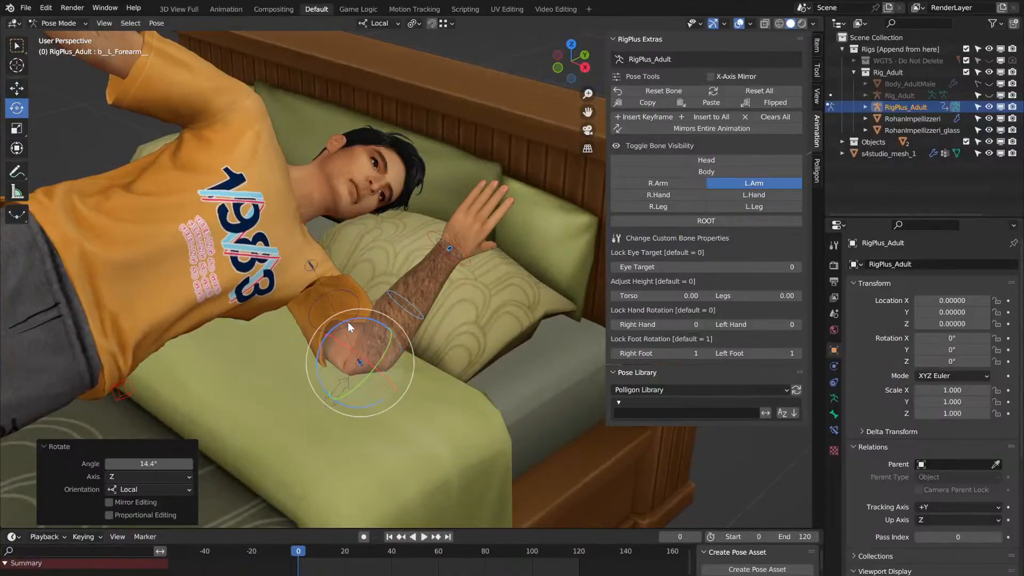
pyautogui.moveTo(348, 322); pyautogui.dragTo(348, 322, button='middle')
pyautogui.press('r')
pyautogui.press('r')
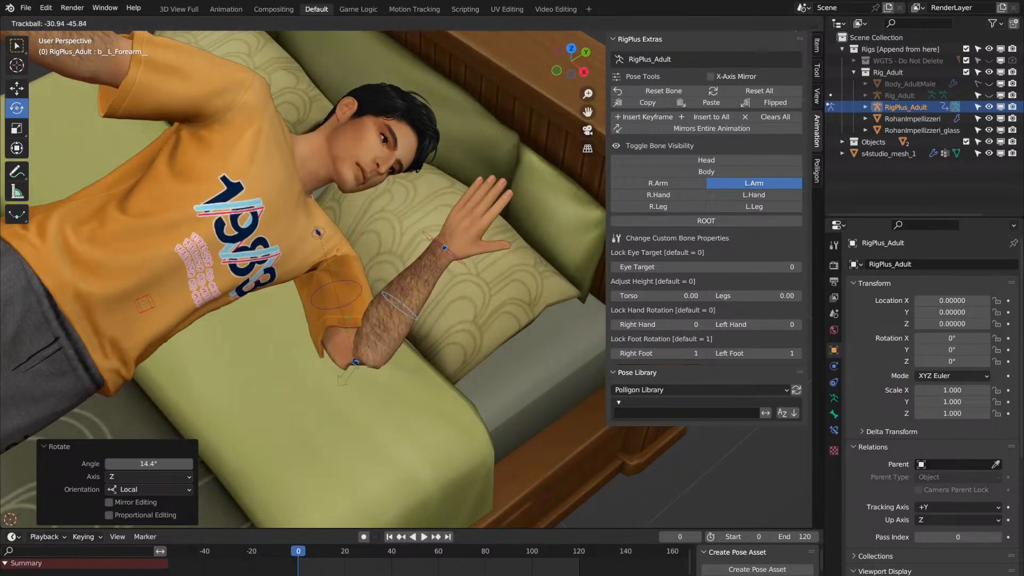
pyautogui.moveTo(427, 352); pyautogui.dragTo(392, 370)
pyautogui.moveTo(395, 369); pyautogui.dragTo(398, 340, button='middle')
# Step: Refine the left forearm with view-axis rotations of about -14.8° and -31.4°, bringing the hand up to the face
pyautogui.moveTo(398, 340)
pyautogui.mouseDown()
pyautogui.moveTo(385, 320)
pyautogui.moveTo(390, 328)
pyautogui.mouseUp()
pyautogui.moveTo(448, 328); pyautogui.dragTo(386, 321, button='middle')
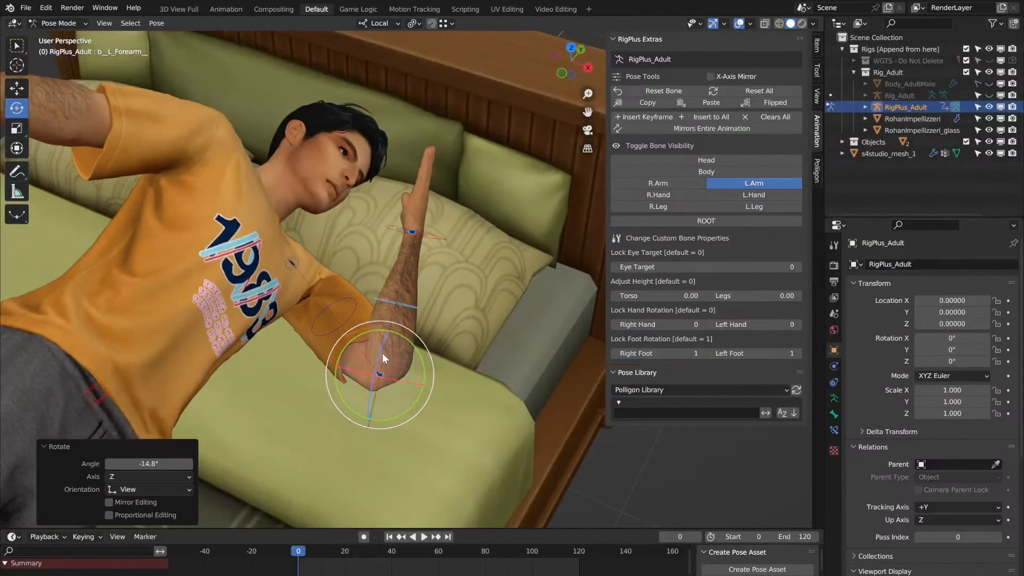
pyautogui.moveTo(378, 354); pyautogui.dragTo(381, 324)
pyautogui.moveTo(381, 324); pyautogui.dragTo(390, 297, button='middle')
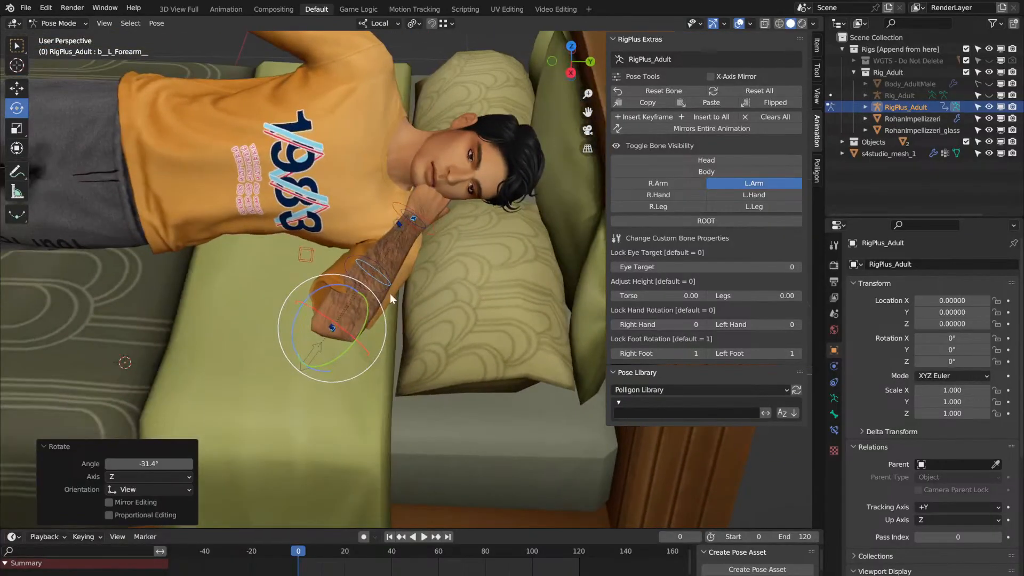
pyautogui.moveTo(379, 294); pyautogui.dragTo(383, 298)
pyautogui.moveTo(383, 298); pyautogui.dragTo(399, 230, button='middle')
# Step: Rotate the left hand bone about -32.3° on its local X axis
pyautogui.click(399, 237)
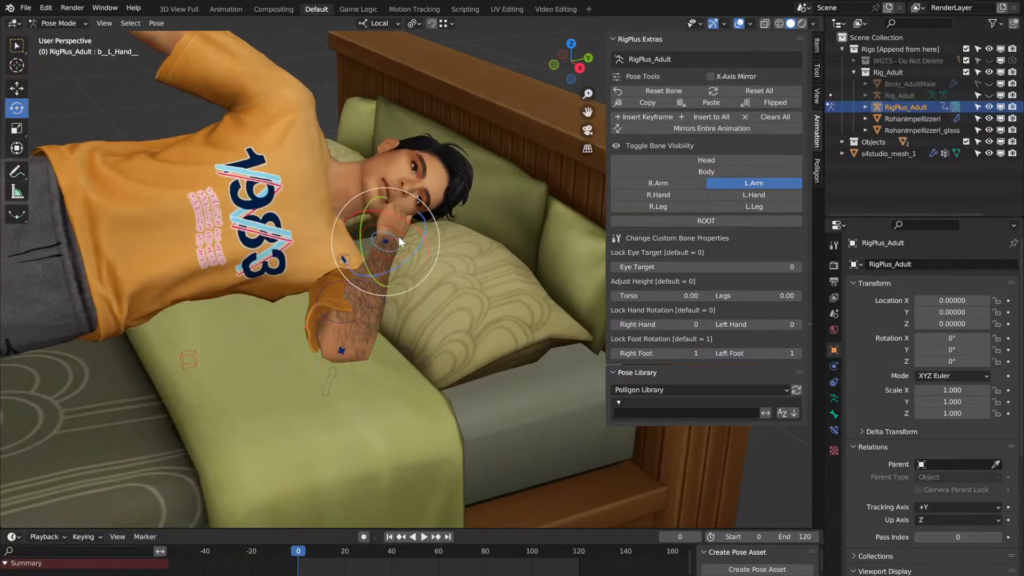
pyautogui.press('r')
pyautogui.press('x')
pyautogui.press('x')
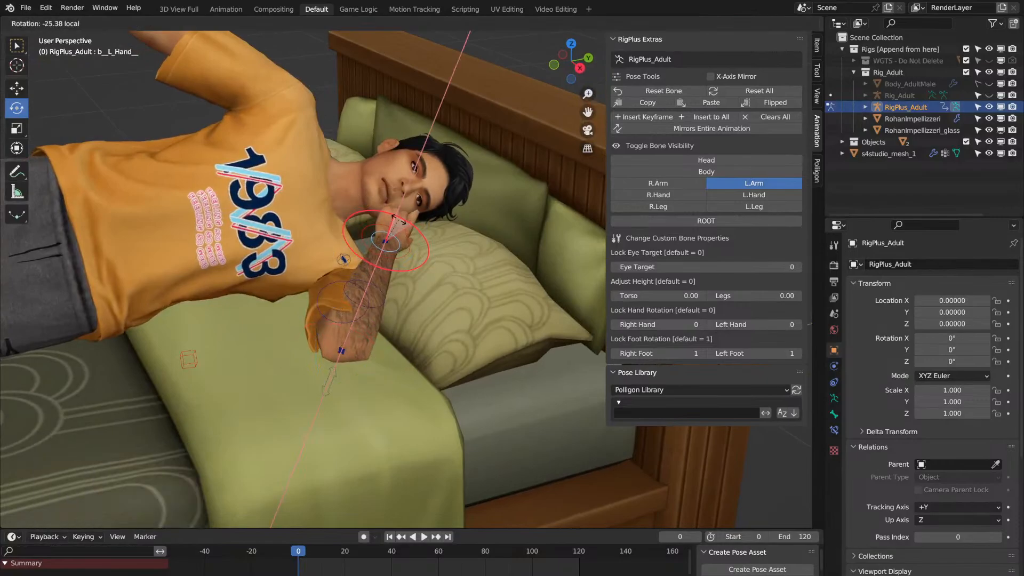
pyautogui.click(395, 219)
pyautogui.moveTo(396, 219); pyautogui.dragTo(396, 219, button='middle')
# Step: Show the Head bones instead of the L.Arm bones and rotate the neck bone, including about 14.9° on local Z
pyautogui.click(710, 160)
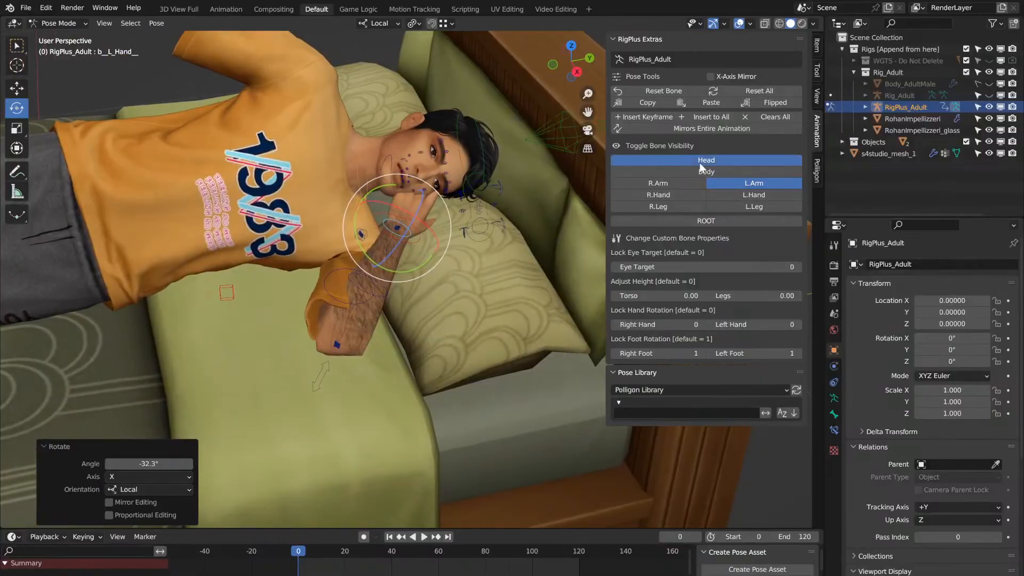
pyautogui.click(721, 187)
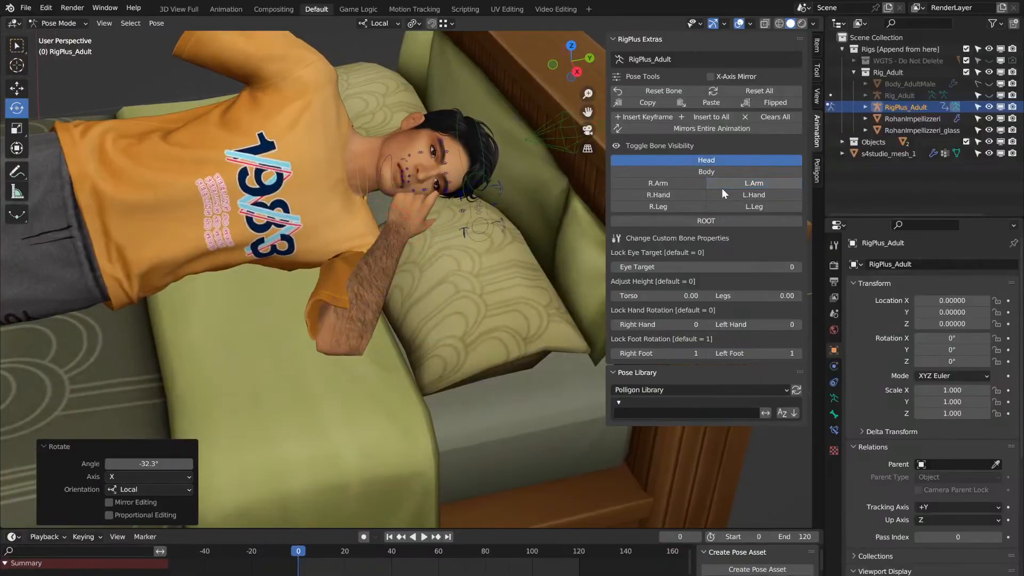
pyautogui.click(367, 166)
pyautogui.moveTo(395, 140); pyautogui.dragTo(389, 135)
pyautogui.moveTo(389, 136); pyautogui.dragTo(261, 195, button='middle')
pyautogui.moveTo(293, 209); pyautogui.dragTo(292, 215)
pyautogui.moveTo(292, 217); pyautogui.dragTo(293, 215, button='middle')
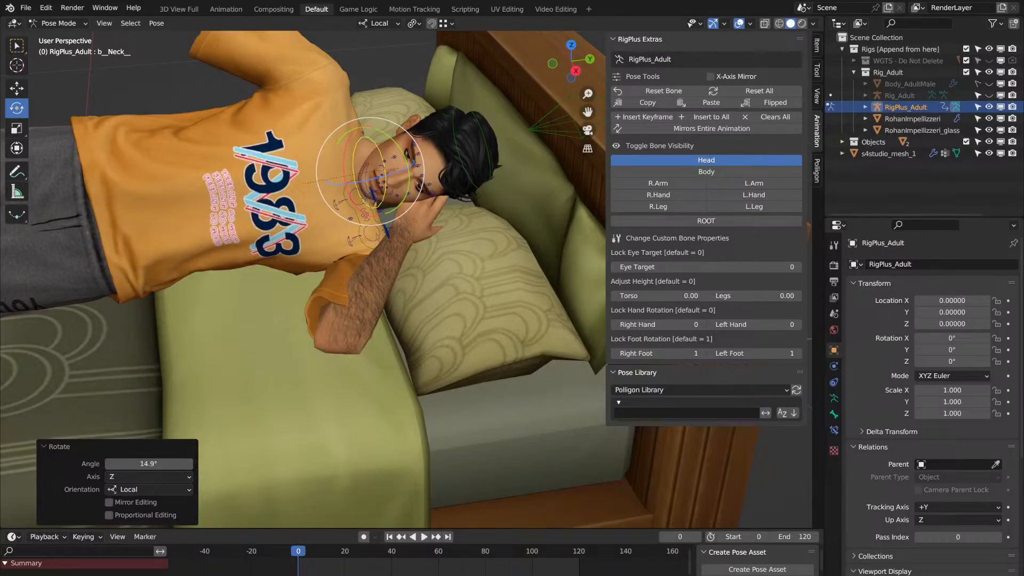
# Step: Show the L.Hand bones instead of the Head bones and rotate the left hand bone about -35.2° on local X
pyautogui.moveTo(476, 145); pyautogui.dragTo(475, 145, button='middle')
pyautogui.scroll(-2, 475, 145)
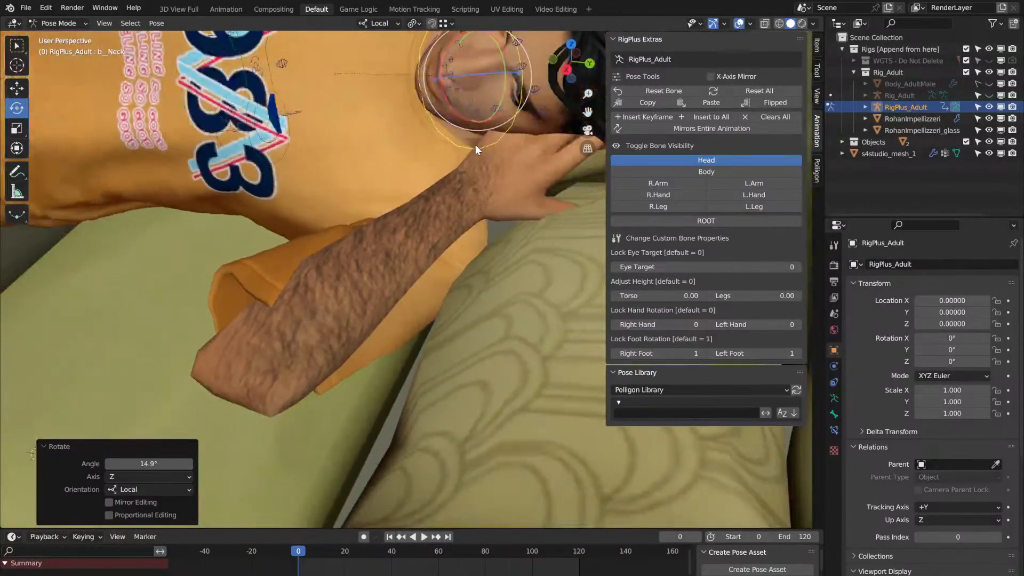
pyautogui.scroll(-1, 498, 165)
pyautogui.moveTo(587, 111); pyautogui.dragTo(472, 141)
pyautogui.scroll(2, 449, 154)
pyautogui.scroll(2, 450, 155)
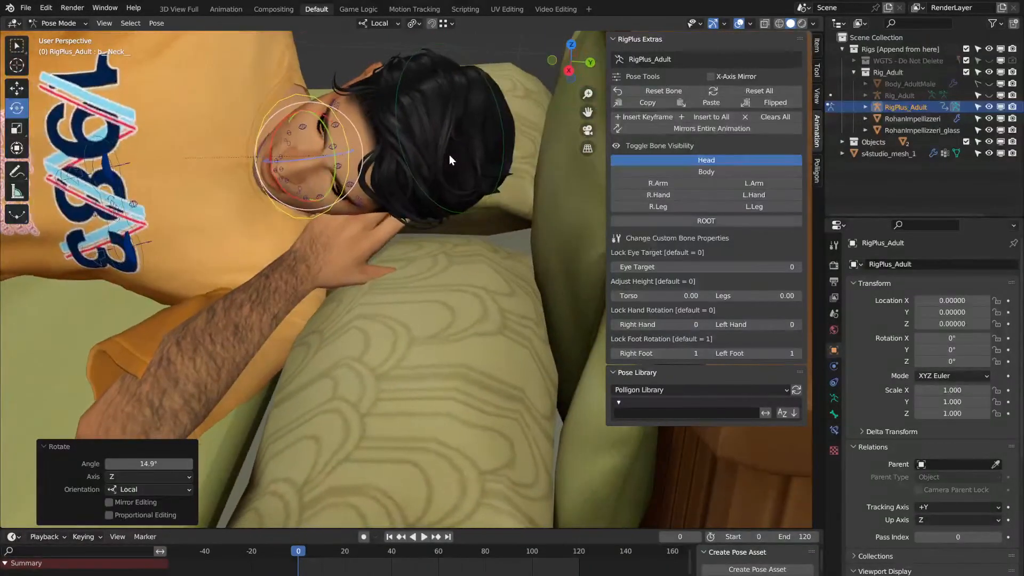
pyautogui.scroll(2, 449, 154)
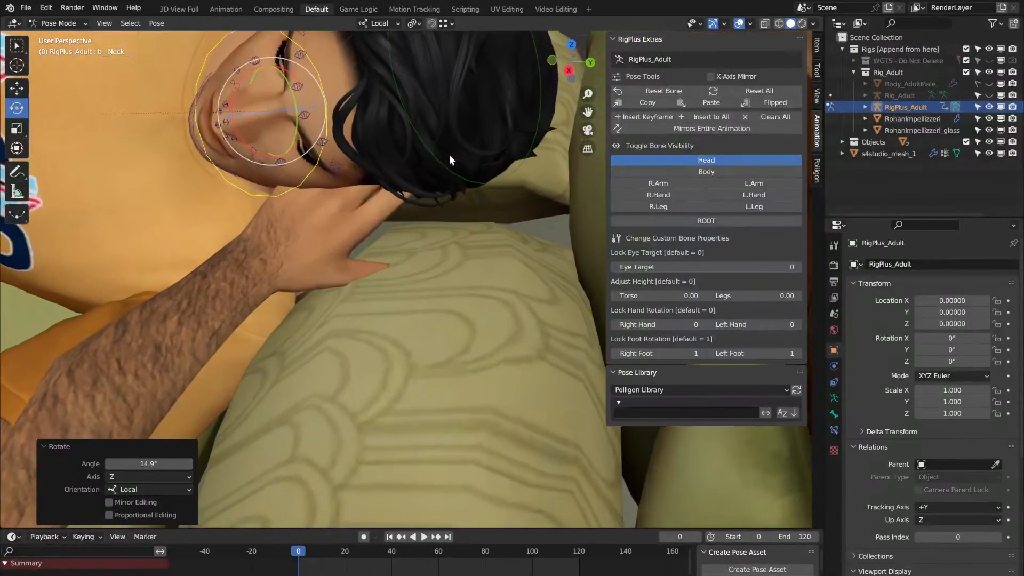
pyautogui.click(734, 195)
pyautogui.click(690, 159)
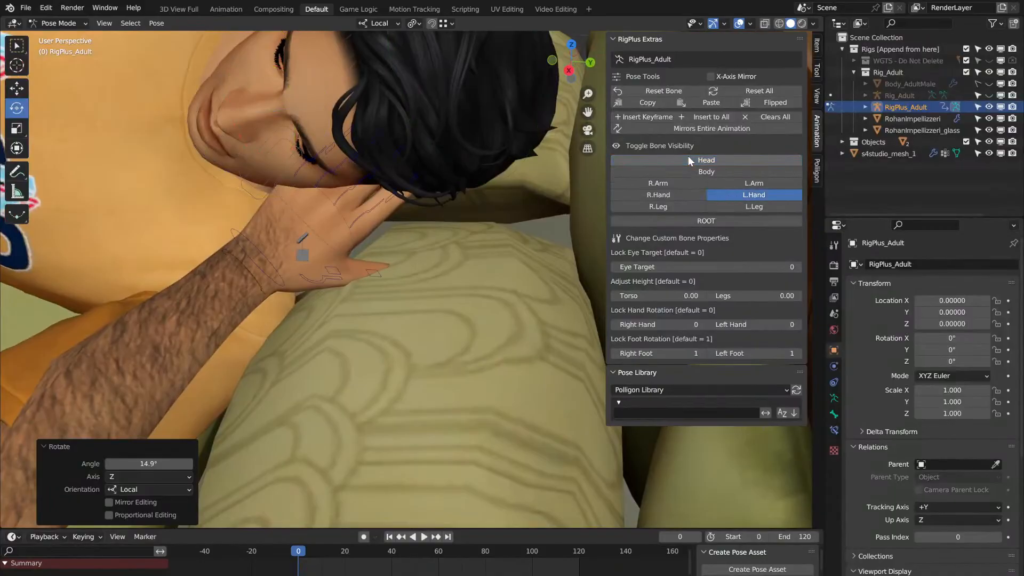
pyautogui.click(247, 239)
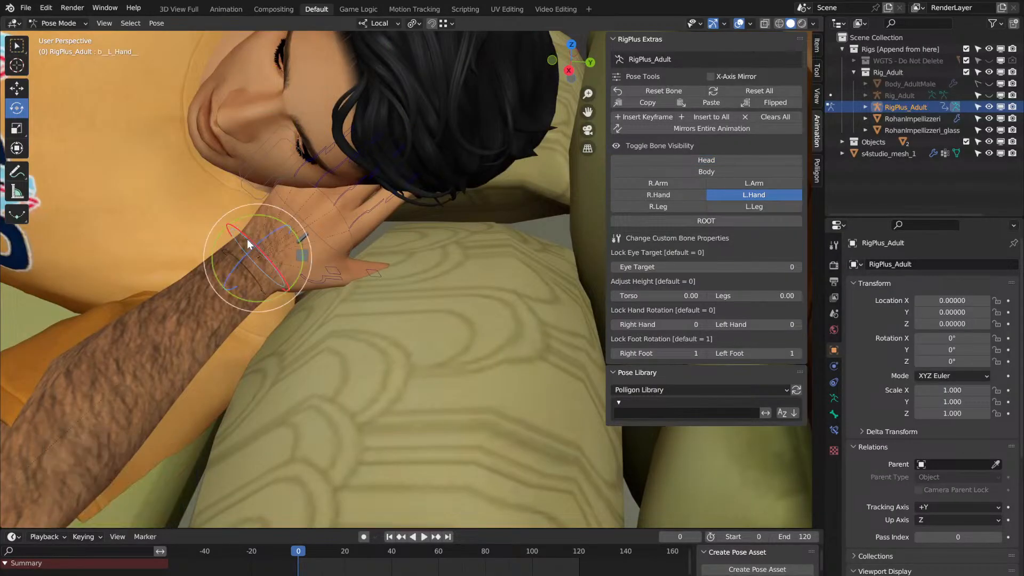
pyautogui.moveTo(247, 239); pyautogui.dragTo(285, 239, button='middle')
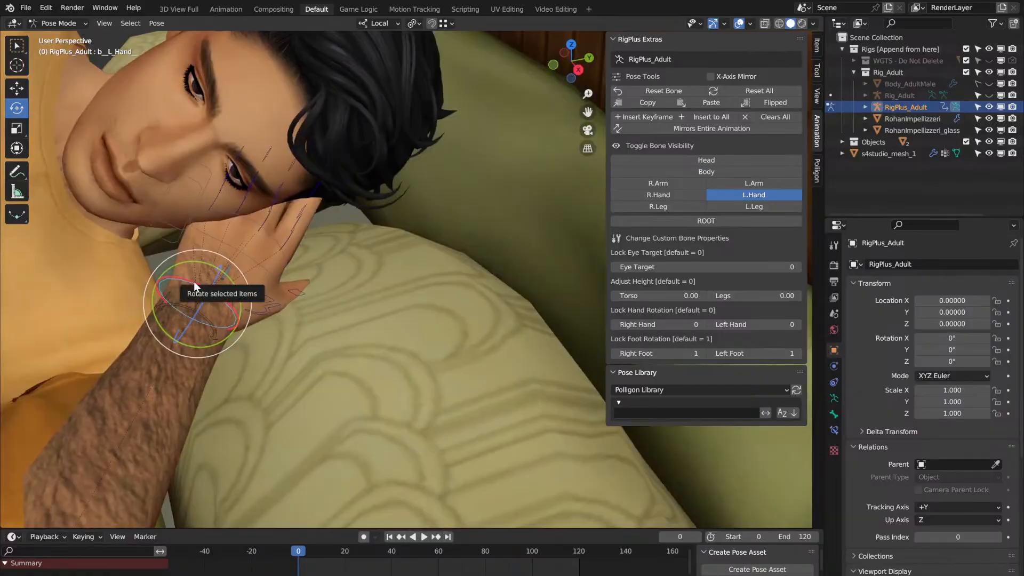
pyautogui.moveTo(193, 280); pyautogui.dragTo(157, 268)
pyautogui.moveTo(157, 268); pyautogui.dragTo(157, 268, button='middle')
pyautogui.moveTo(157, 268); pyautogui.dragTo(157, 268, button='middle')
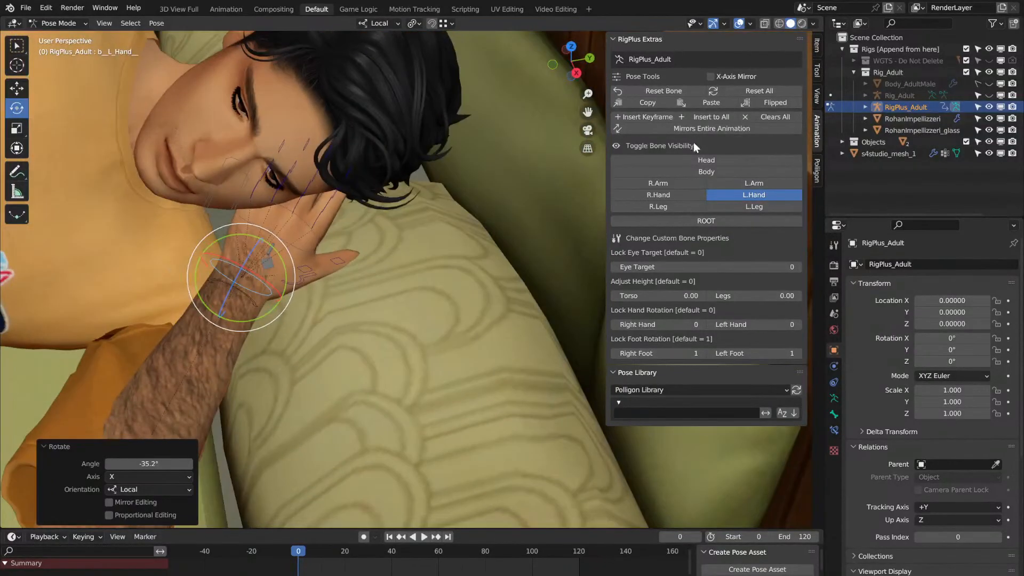
# Step: Show the L.Arm bones instead of L.Hand and rotate the left forearm about 9.23° on local Z, plus a -2.29°, 5.16° trackball rotation
pyautogui.click(735, 188)
pyautogui.click(736, 192)
pyautogui.scroll(-1, 247, 319)
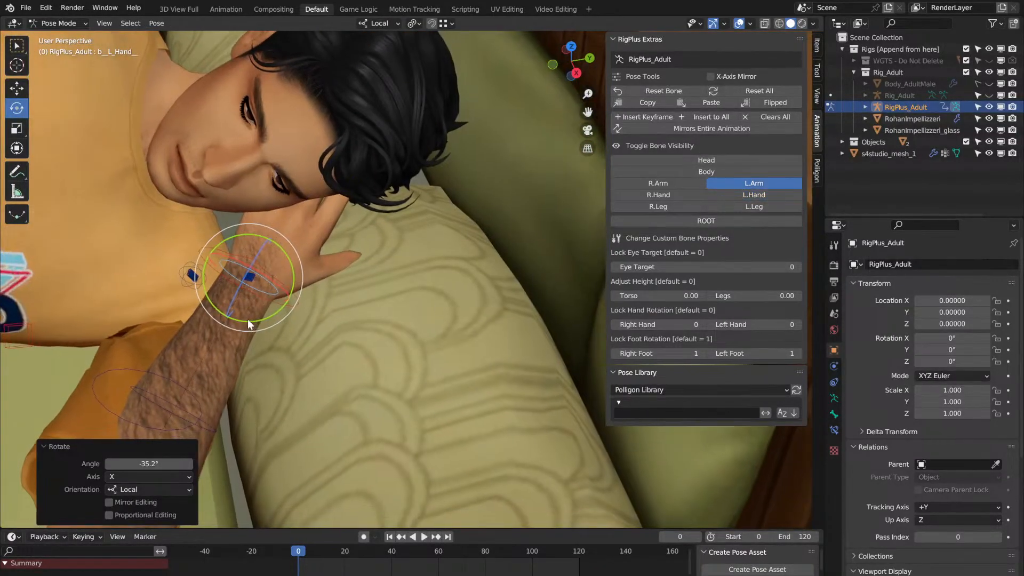
pyautogui.click(211, 423)
pyautogui.moveTo(212, 423); pyautogui.dragTo(212, 423, button='middle')
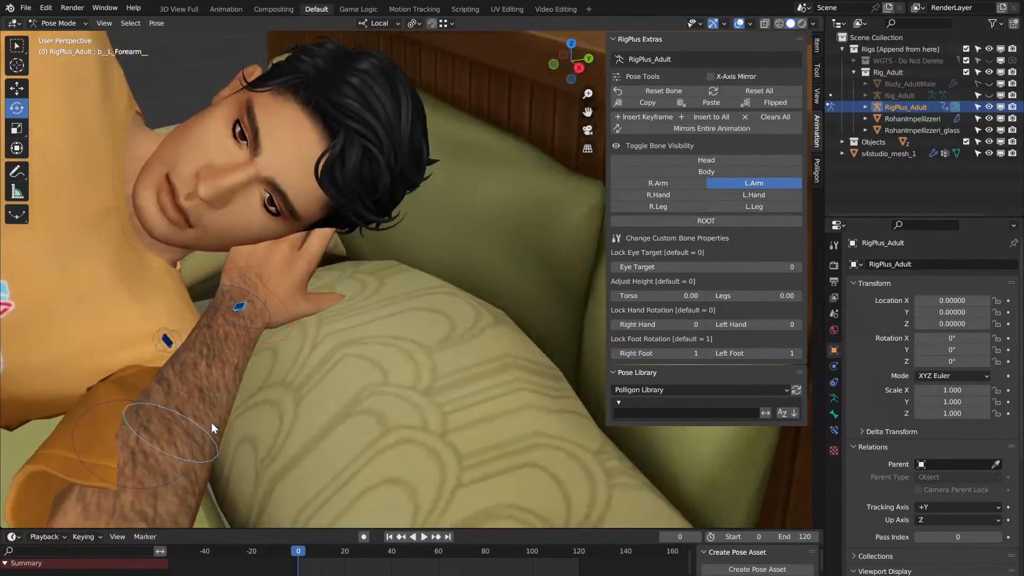
pyautogui.moveTo(238, 308); pyautogui.dragTo(238, 303, button='middle')
pyautogui.moveTo(349, 486); pyautogui.dragTo(333, 474)
pyautogui.moveTo(333, 473)
pyautogui.mouseDown(button='middle')
pyautogui.moveTo(322, 496)
pyautogui.moveTo(332, 475)
pyautogui.moveTo(320, 473)
pyautogui.mouseUp(button='middle')
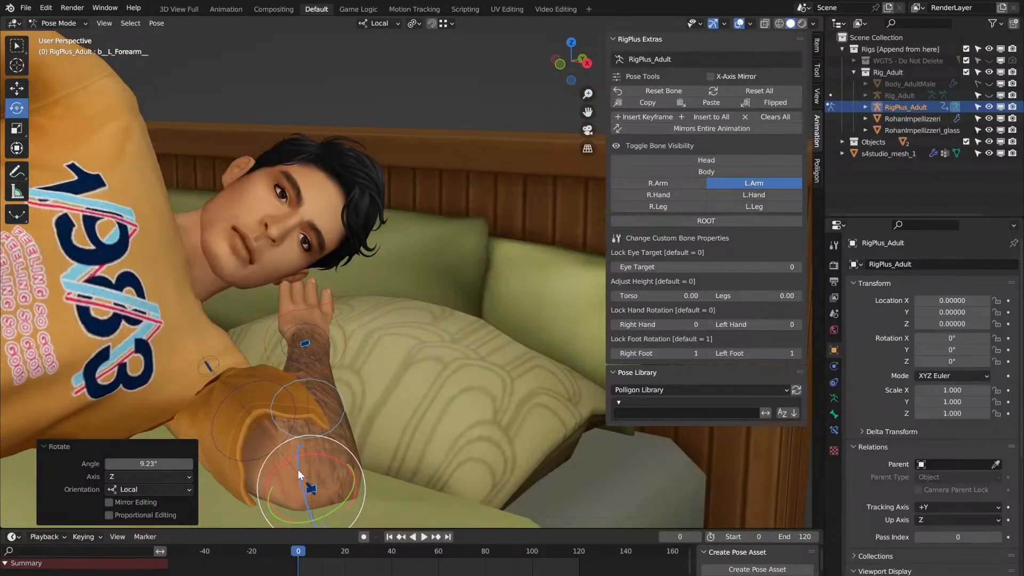
pyautogui.moveTo(297, 469); pyautogui.dragTo(328, 458)
pyautogui.moveTo(315, 303); pyautogui.dragTo(314, 303, button='middle')
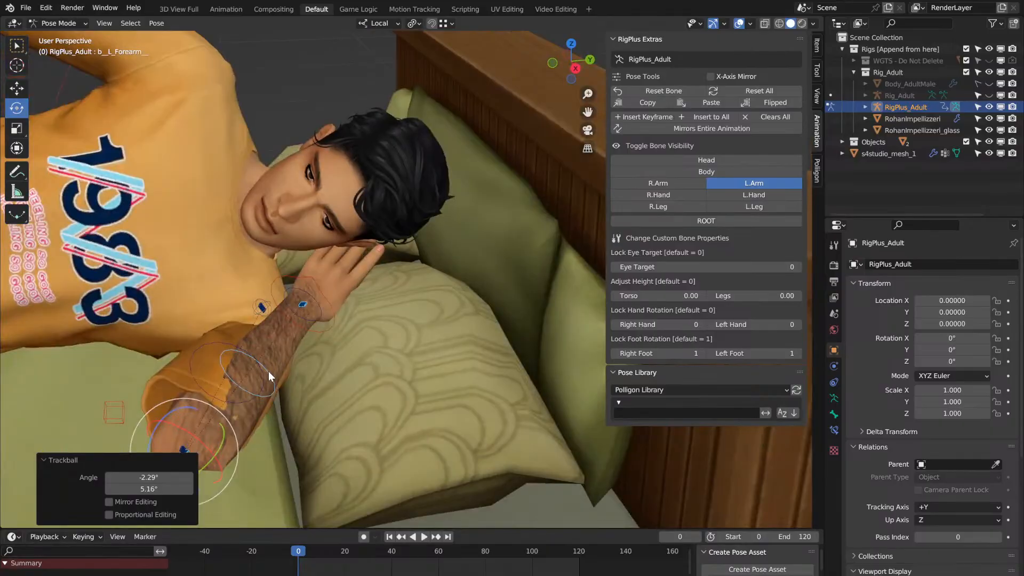
# Step: Rotate the left hand bone about 17° on local Z and about 18.1° on local X
pyautogui.click(267, 371)
pyautogui.click(314, 302)
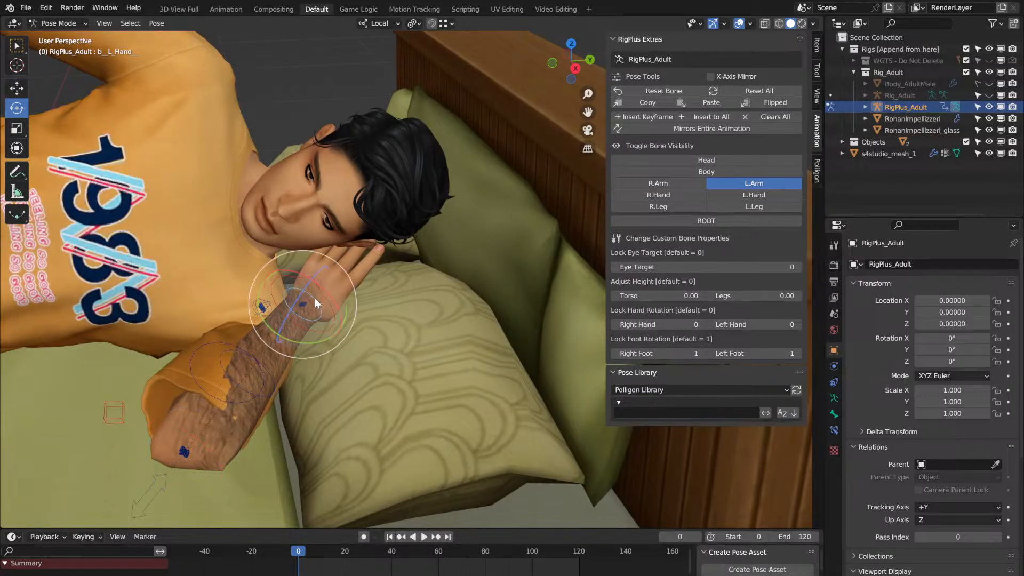
pyautogui.press('r')
pyautogui.press('z')
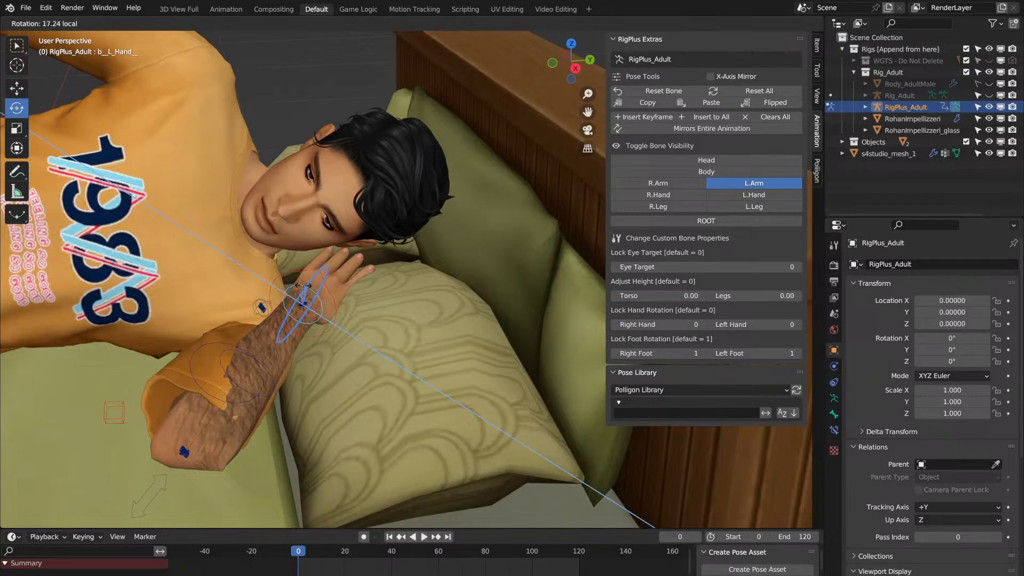
pyautogui.click(302, 287)
pyautogui.moveTo(302, 286); pyautogui.dragTo(302, 286, button='middle')
pyautogui.moveTo(303, 306); pyautogui.dragTo(356, 313)
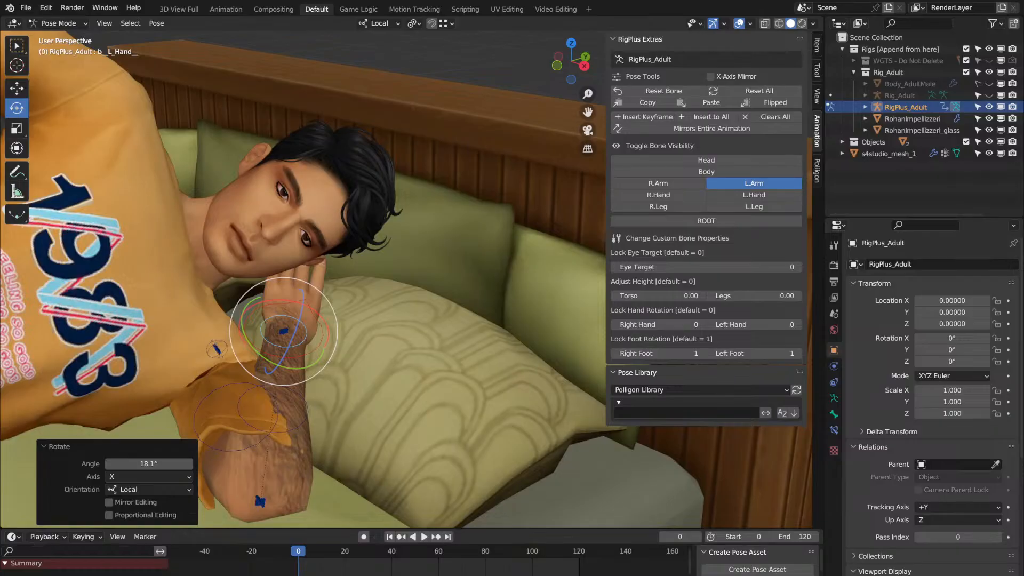
pyautogui.scroll(-2, 443, 244)
pyautogui.moveTo(442, 244); pyautogui.dragTo(443, 245, button='middle')
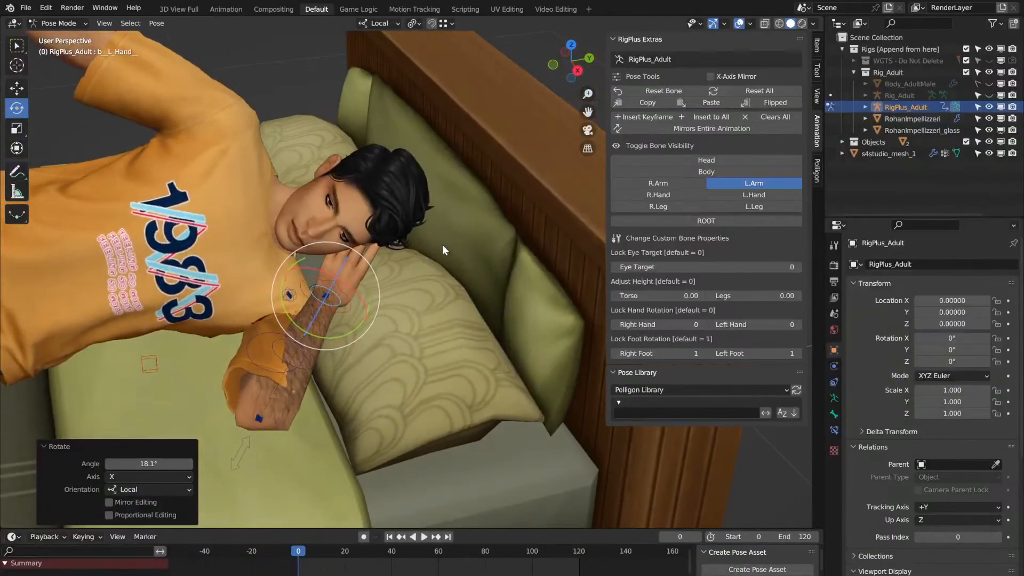
# Step: Rotate the left forearm bone about -33.7° on local X and about 11° on local Y
pyautogui.click(309, 360)
pyautogui.moveTo(269, 403); pyautogui.dragTo(258, 398)
pyautogui.moveTo(257, 398); pyautogui.dragTo(258, 399, button='middle')
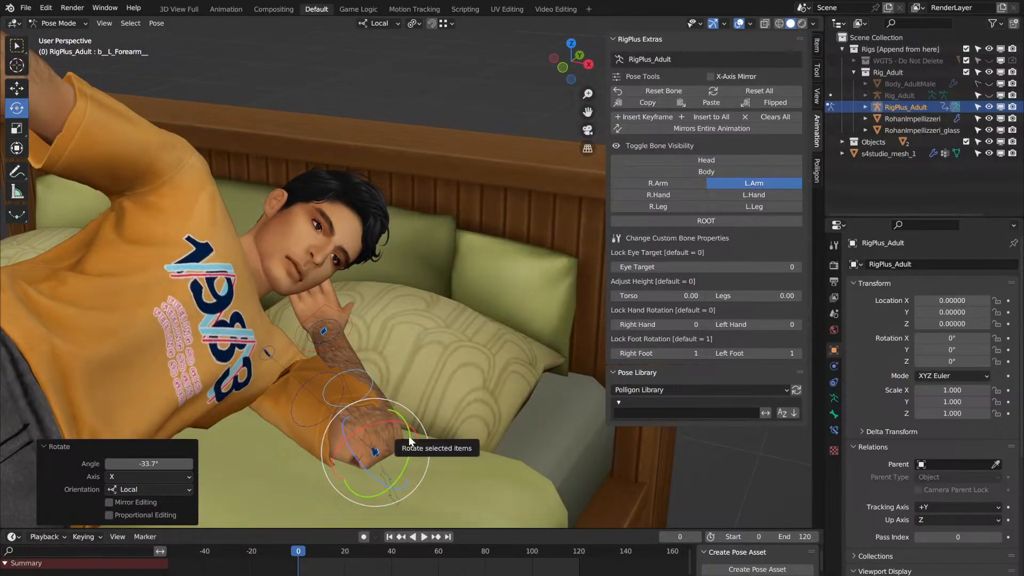
pyautogui.moveTo(409, 437); pyautogui.dragTo(412, 445)
pyautogui.moveTo(411, 445); pyautogui.dragTo(411, 444, button='middle')
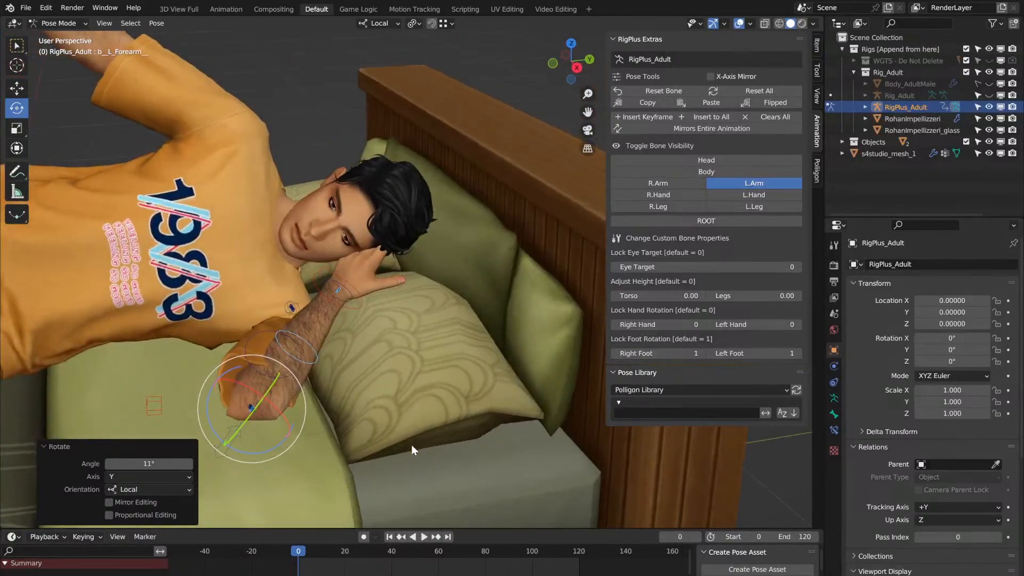
# Step: Fine-tune the left forearm with local Y rotations of about -5.83° and -3.9°
pyautogui.moveTo(267, 388); pyautogui.dragTo(270, 381)
pyautogui.moveTo(270, 381); pyautogui.dragTo(270, 381, button='middle')
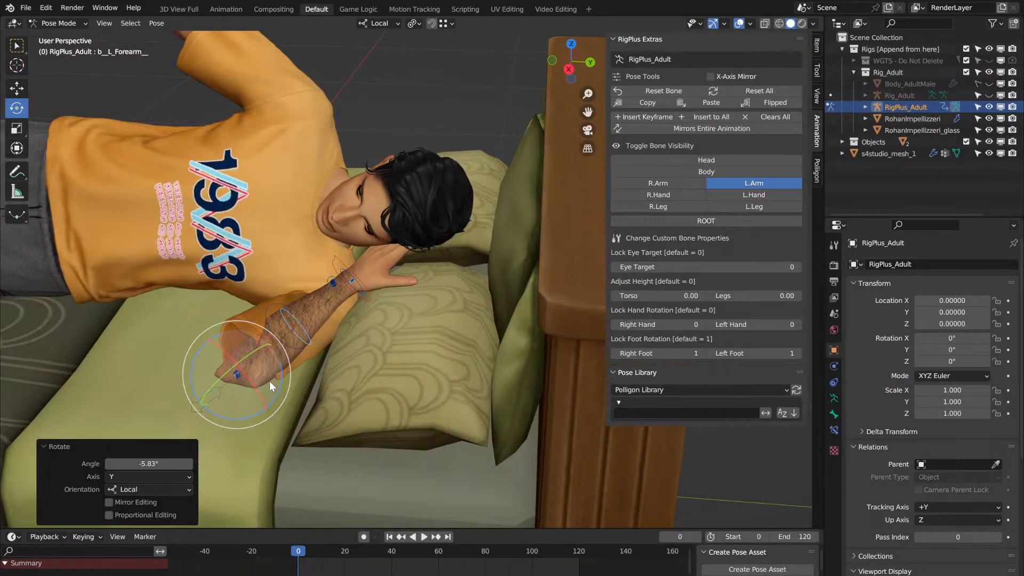
pyautogui.moveTo(270, 381); pyautogui.dragTo(270, 381, button='middle')
pyautogui.scroll(3, 270, 381)
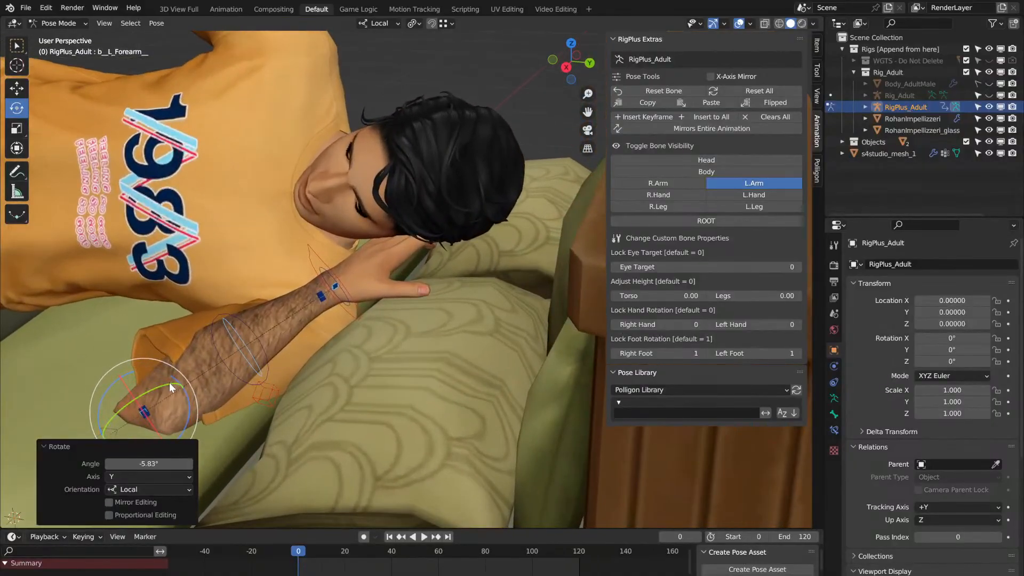
pyautogui.moveTo(168, 383); pyautogui.dragTo(175, 383)
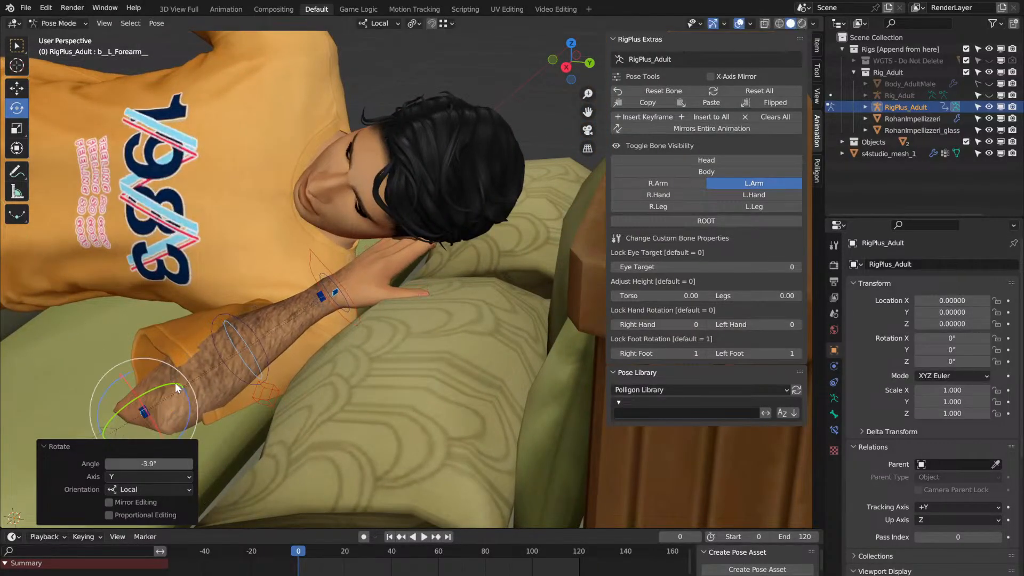
pyautogui.moveTo(385, 213); pyautogui.dragTo(386, 213, button='middle')
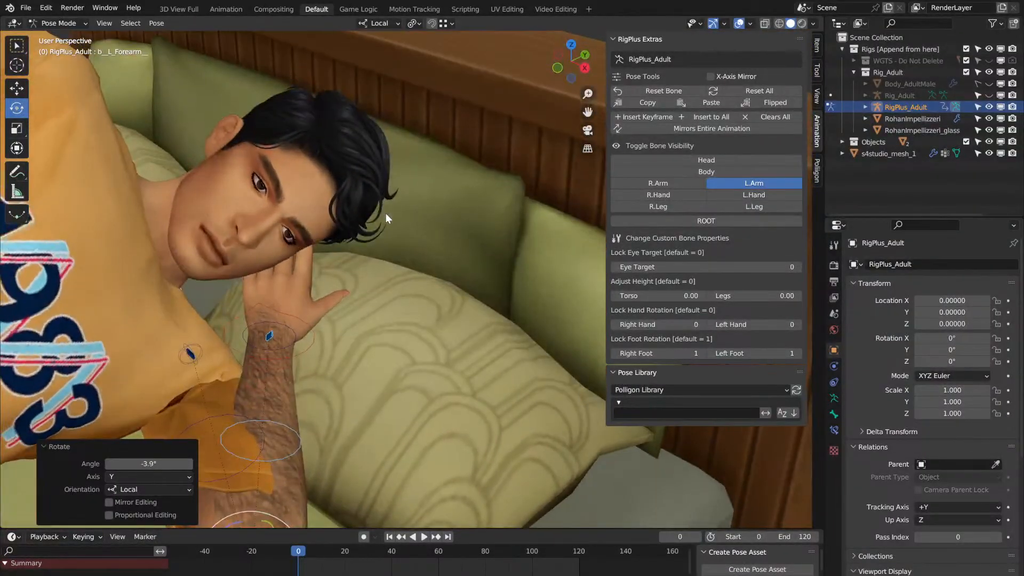
# Step: Show the L.Hand bones instead of L.Arm and rotate the left thumb control about -27.3° on the view Z axis
pyautogui.click(756, 195)
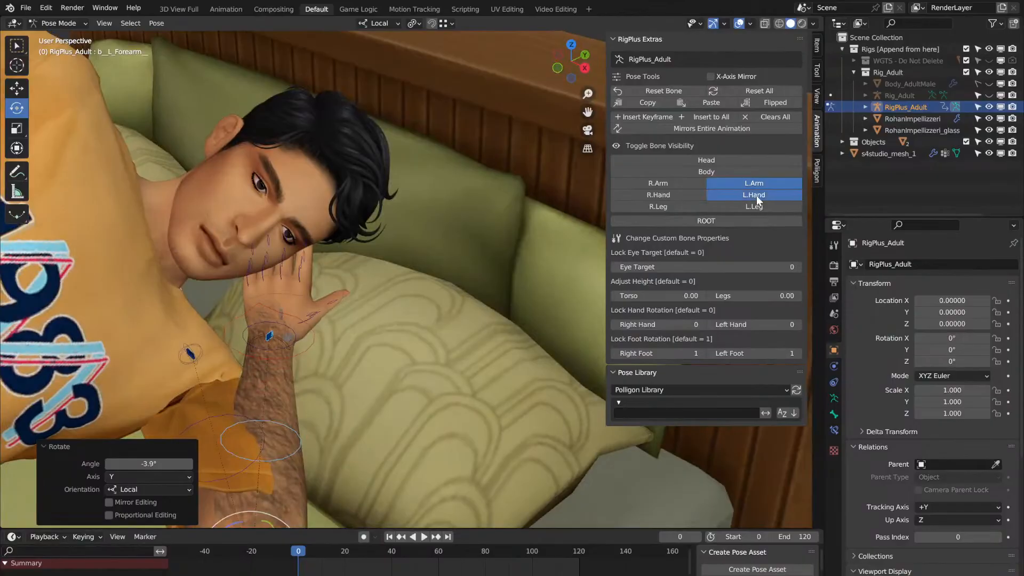
pyautogui.click(305, 318)
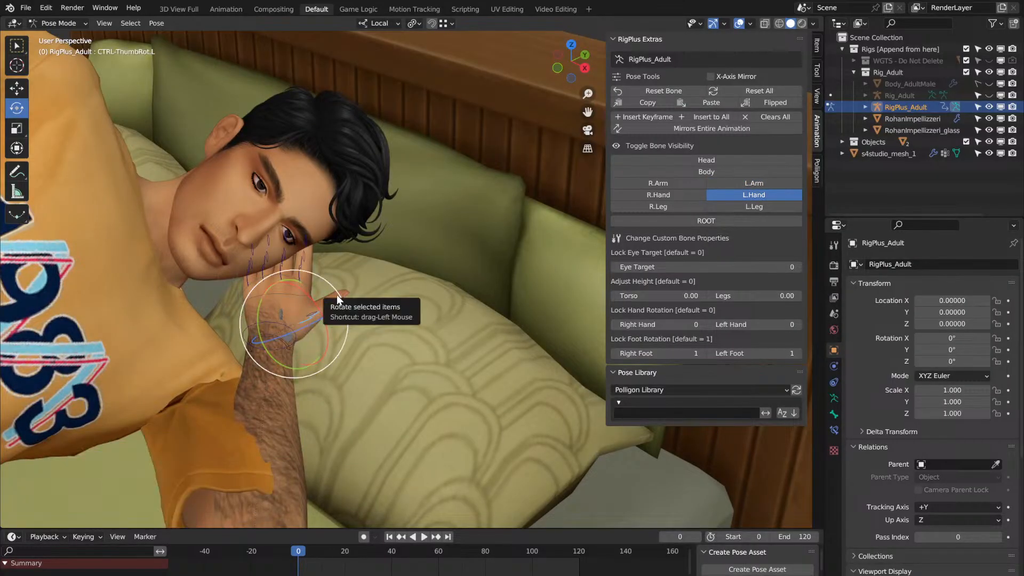
pyautogui.moveTo(337, 294); pyautogui.dragTo(313, 284)
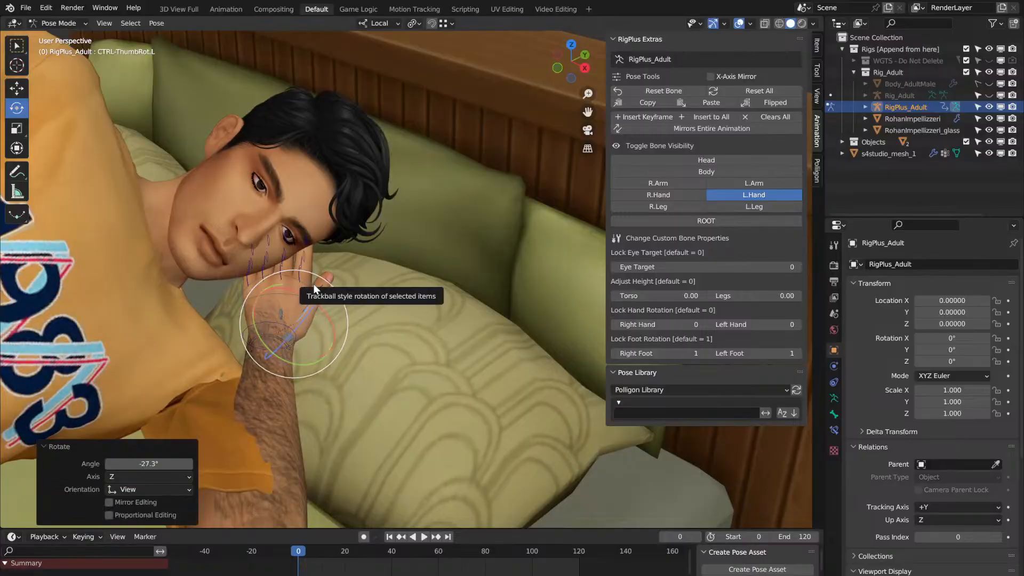
pyautogui.scroll(-1, 265, 352)
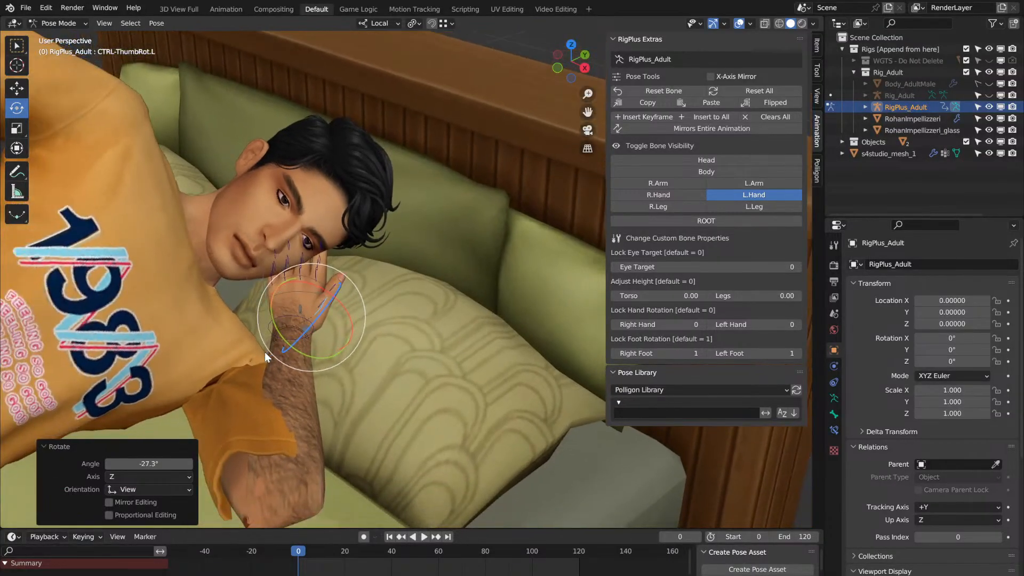
# Step: Show the L.Arm bones instead of L.Hand and rotate the left forearm bone about -106° on local Z
pyautogui.click(738, 187)
pyautogui.click(739, 195)
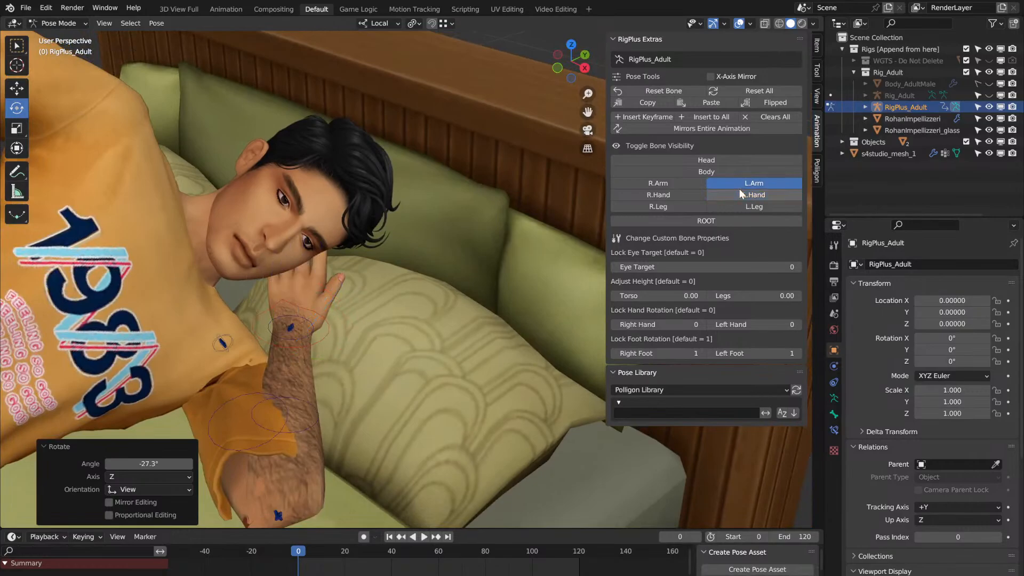
pyautogui.click(308, 404)
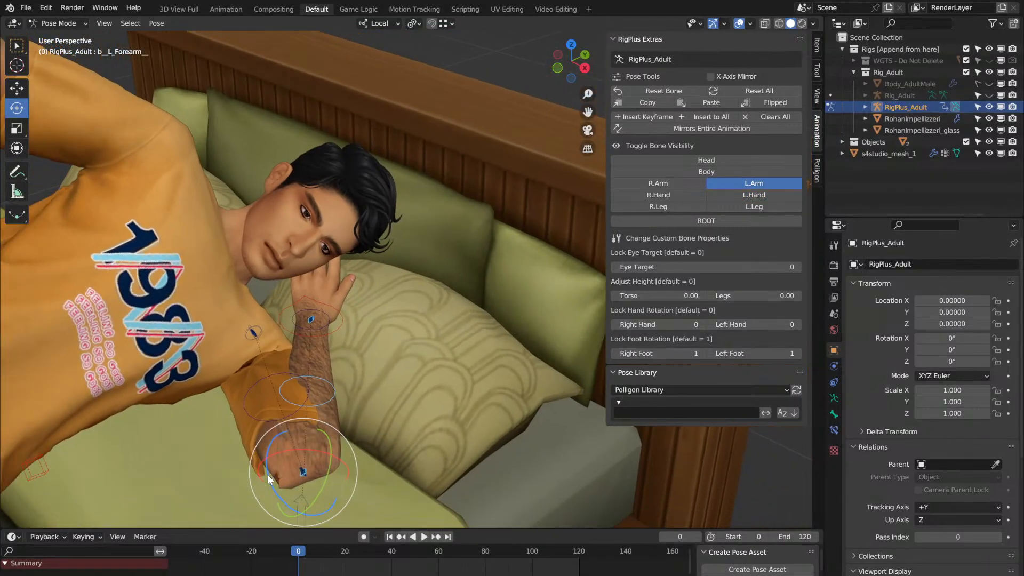
pyautogui.press('r')
pyautogui.press('z')
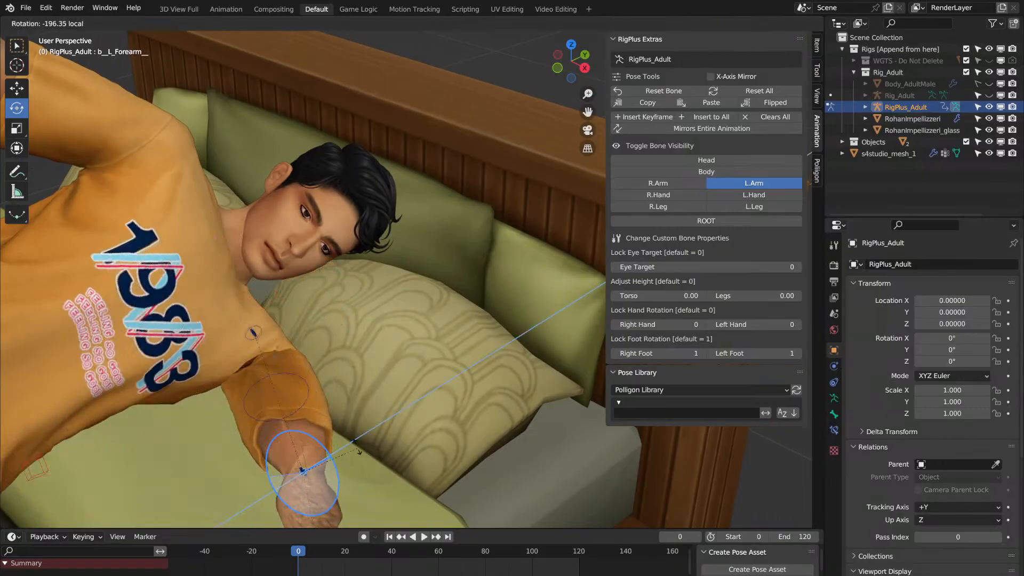
pyautogui.click(314, 500)
pyautogui.moveTo(314, 498); pyautogui.dragTo(332, 485, button='middle')
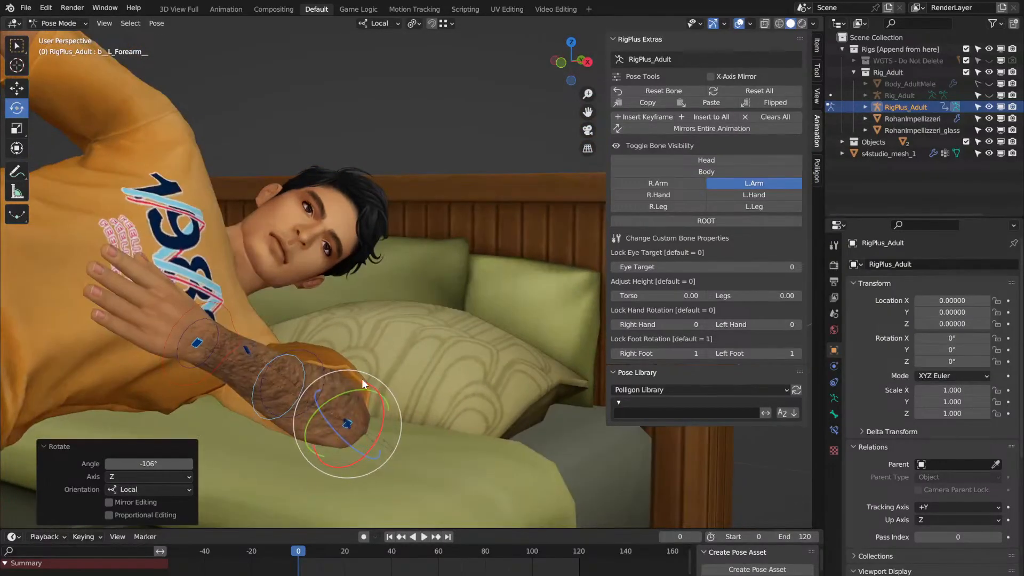
# Step: Swing the left forearm back toward the head with local Y rotations of about 56.4°, 20.9° and 24.4°
pyautogui.moveTo(336, 397); pyautogui.dragTo(389, 370)
pyautogui.moveTo(388, 371); pyautogui.dragTo(411, 419, button='middle')
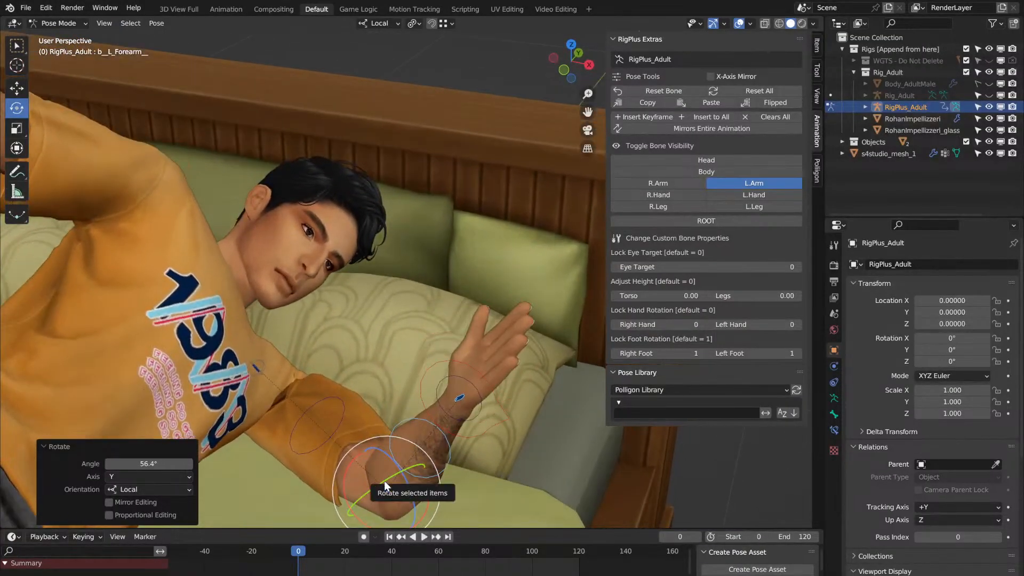
pyautogui.moveTo(418, 469); pyautogui.dragTo(400, 433)
pyautogui.moveTo(400, 433); pyautogui.dragTo(331, 408, button='middle')
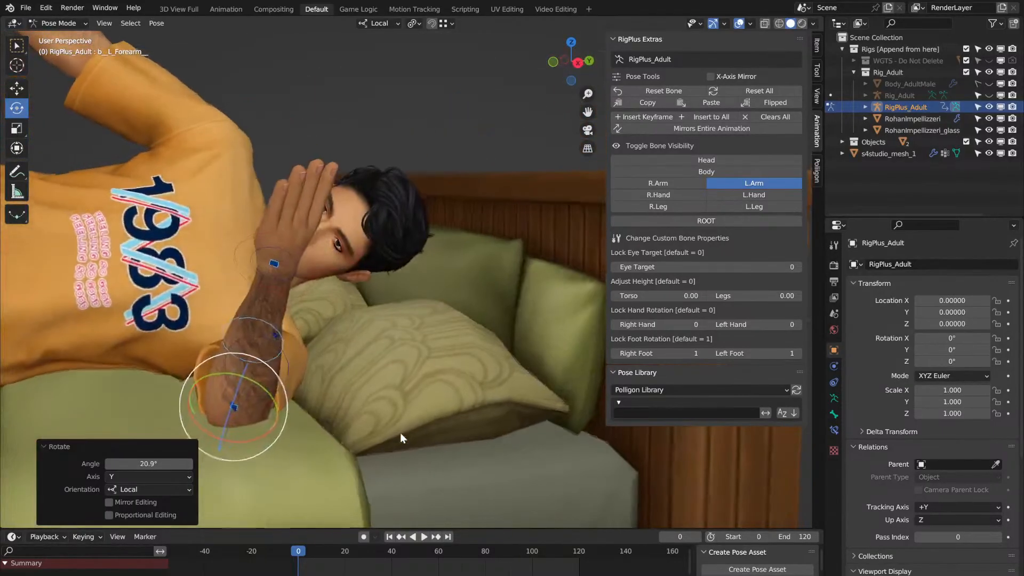
pyautogui.moveTo(255, 384); pyautogui.dragTo(287, 391)
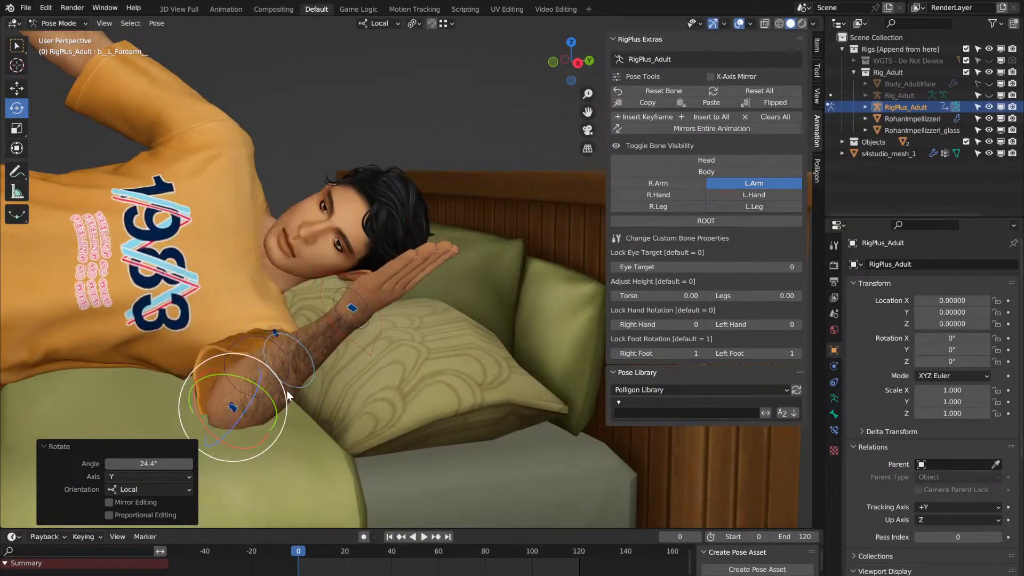
pyautogui.moveTo(287, 391); pyautogui.dragTo(290, 394, button='middle')
# Step: Rotate the left forearm bone on local X by about -38.7° and another -29.8°
pyautogui.moveTo(238, 427); pyautogui.dragTo(105, 234)
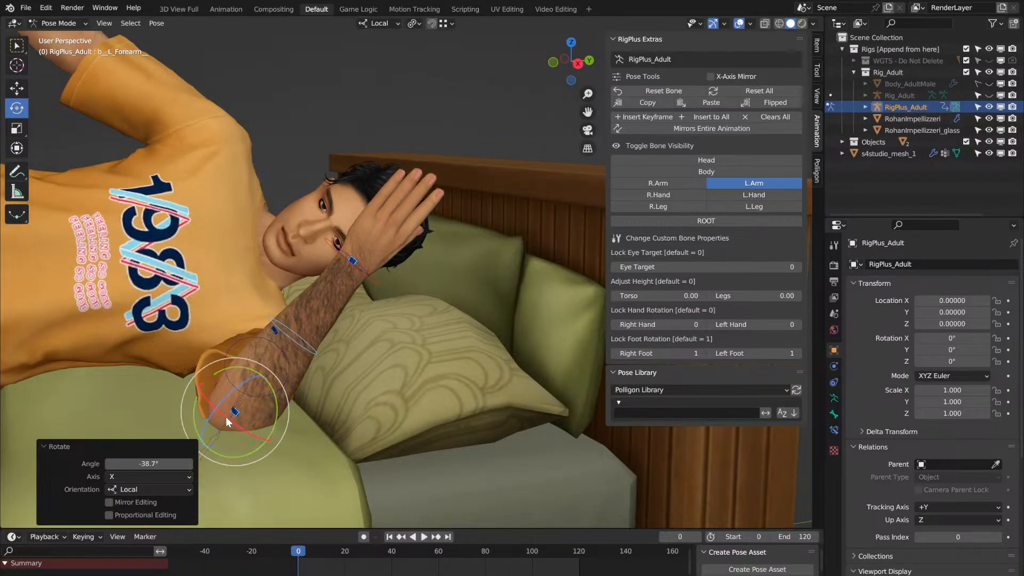
pyautogui.moveTo(224, 417)
pyautogui.mouseDown()
pyautogui.moveTo(184, 355)
pyautogui.moveTo(219, 415)
pyautogui.mouseUp()
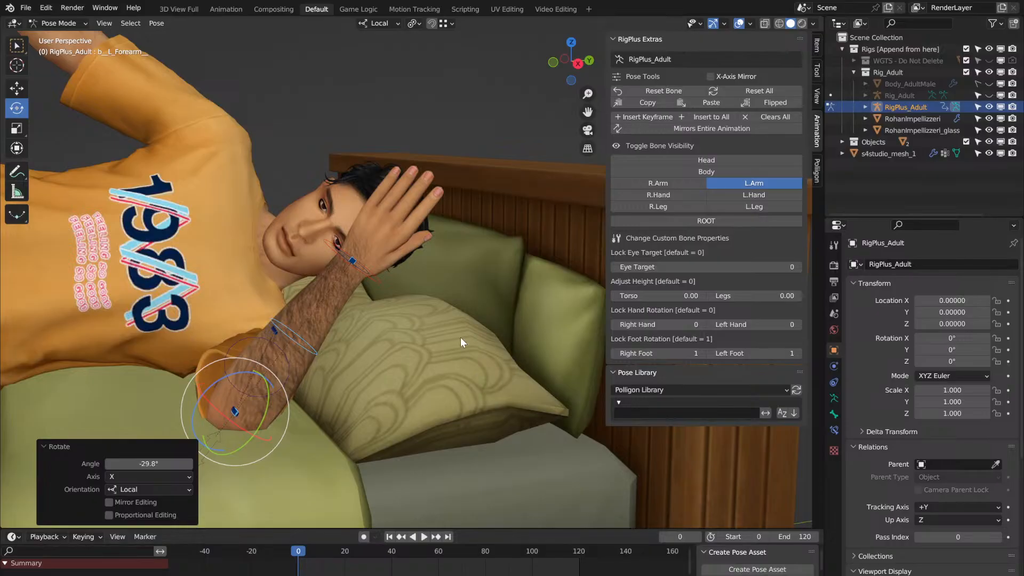
pyautogui.scroll(-2, 242, 260)
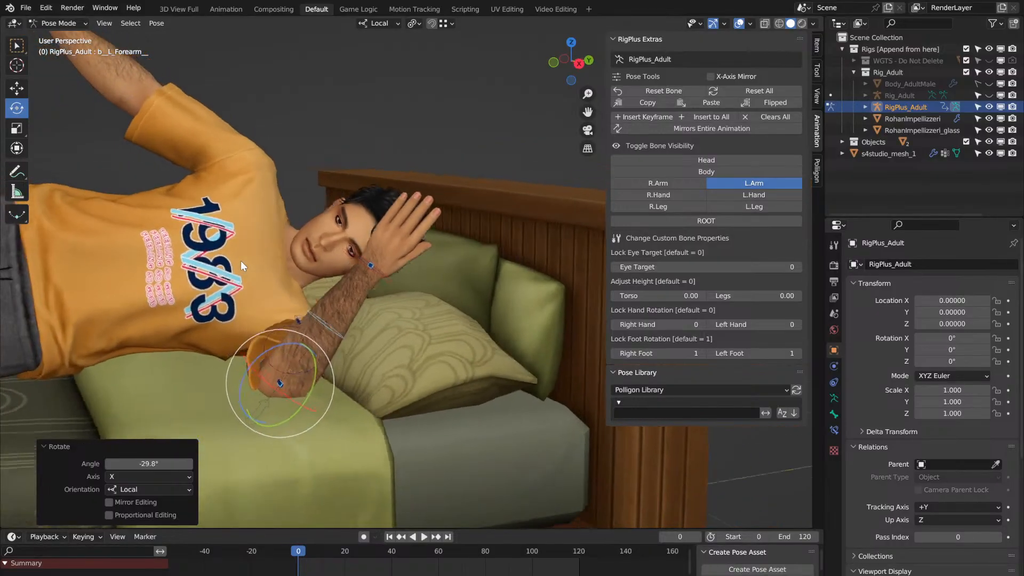
# Step: Rotate the left forearm bone about 12.8° on local Z and about 1.73° on local Y
pyautogui.moveTo(241, 260); pyautogui.dragTo(278, 282, button='middle')
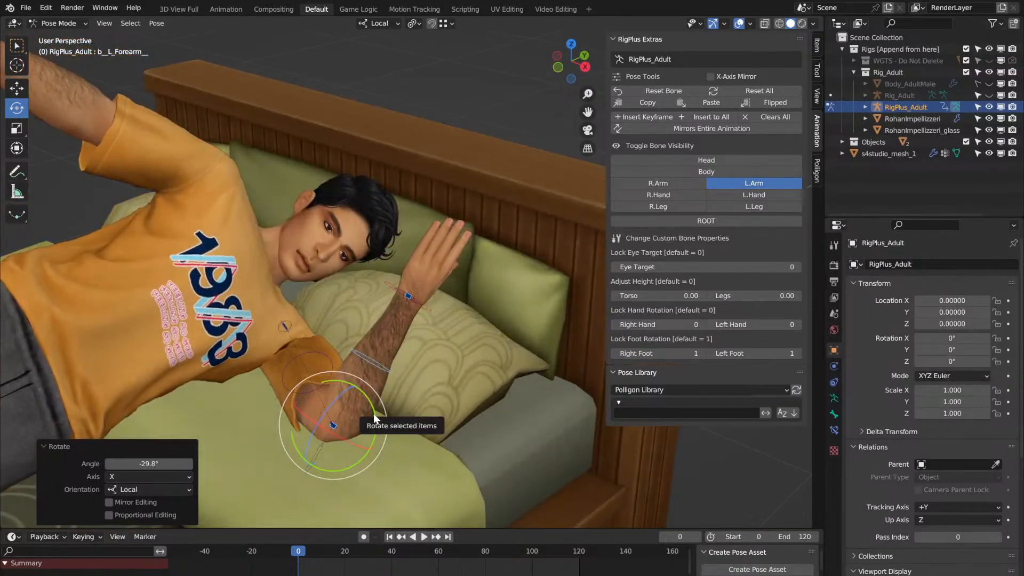
pyautogui.moveTo(373, 414)
pyautogui.mouseDown()
pyautogui.moveTo(362, 401)
pyautogui.moveTo(379, 408)
pyautogui.mouseUp()
pyautogui.moveTo(379, 408)
pyautogui.mouseDown(button='middle')
pyautogui.moveTo(261, 407)
pyautogui.moveTo(379, 406)
pyautogui.mouseUp(button='middle')
pyautogui.moveTo(300, 354); pyautogui.dragTo(315, 366)
pyautogui.moveTo(315, 366); pyautogui.dragTo(313, 361, button='middle')
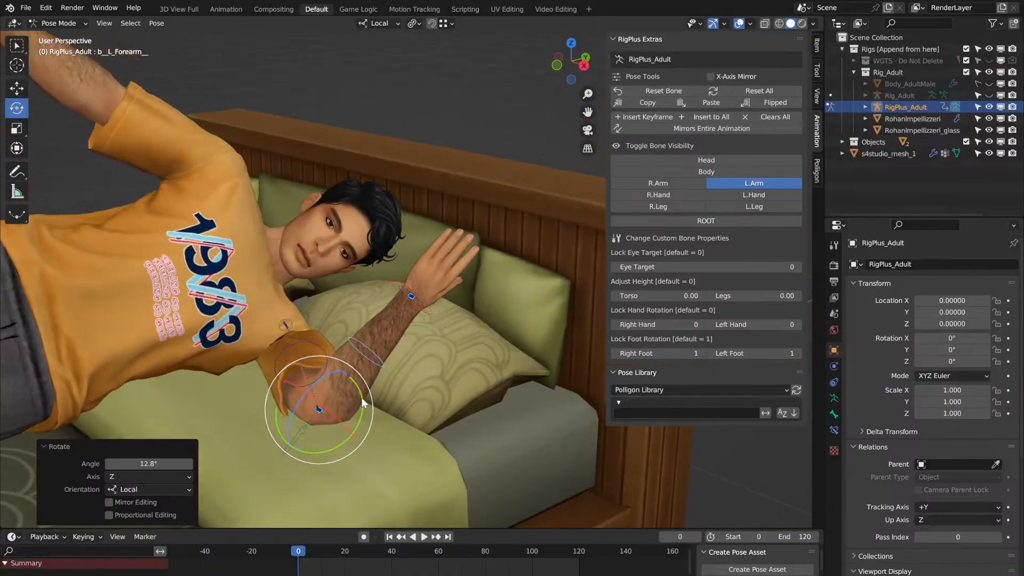
pyautogui.moveTo(362, 403); pyautogui.dragTo(363, 396)
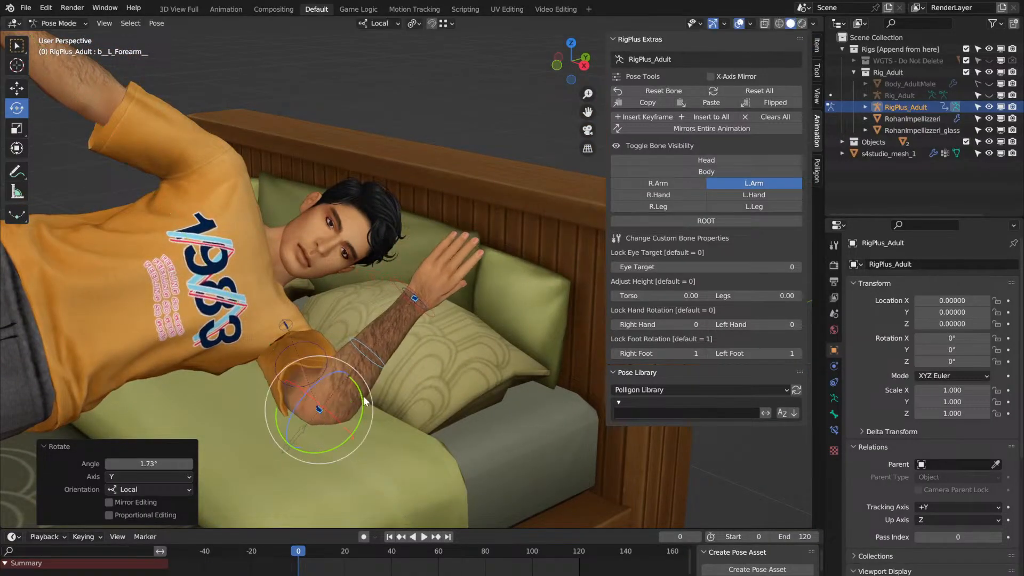
pyautogui.moveTo(363, 396); pyautogui.dragTo(363, 396, button='middle')
# Step: Swing the left forearm bone in toward the head, finishing with a rotation of about -2.19° on local Y
pyautogui.moveTo(479, 377); pyautogui.dragTo(438, 374)
pyautogui.moveTo(438, 373); pyautogui.dragTo(334, 366, button='middle')
pyautogui.moveTo(327, 365); pyautogui.dragTo(325, 378)
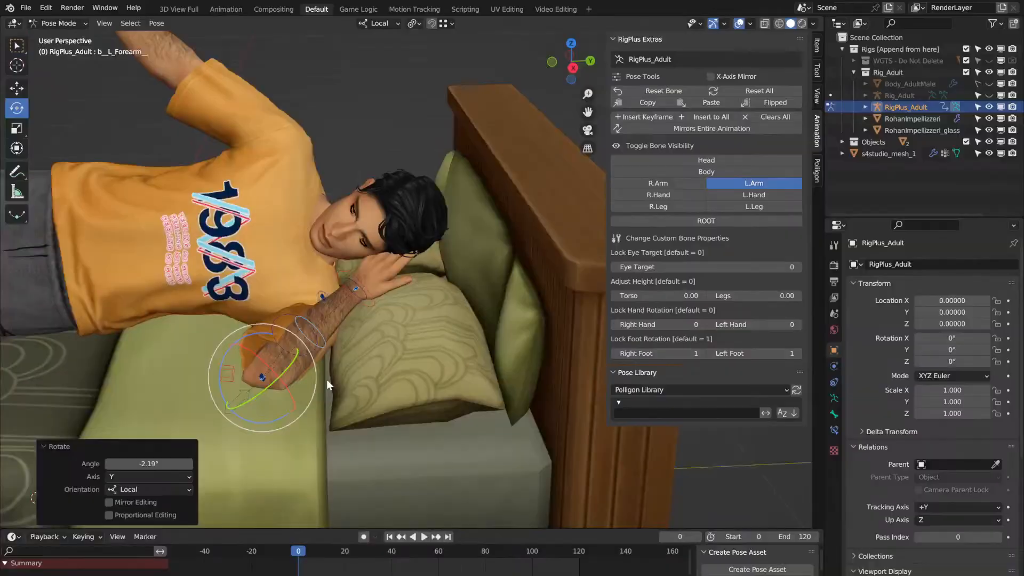
pyautogui.moveTo(326, 380); pyautogui.dragTo(327, 379, button='middle')
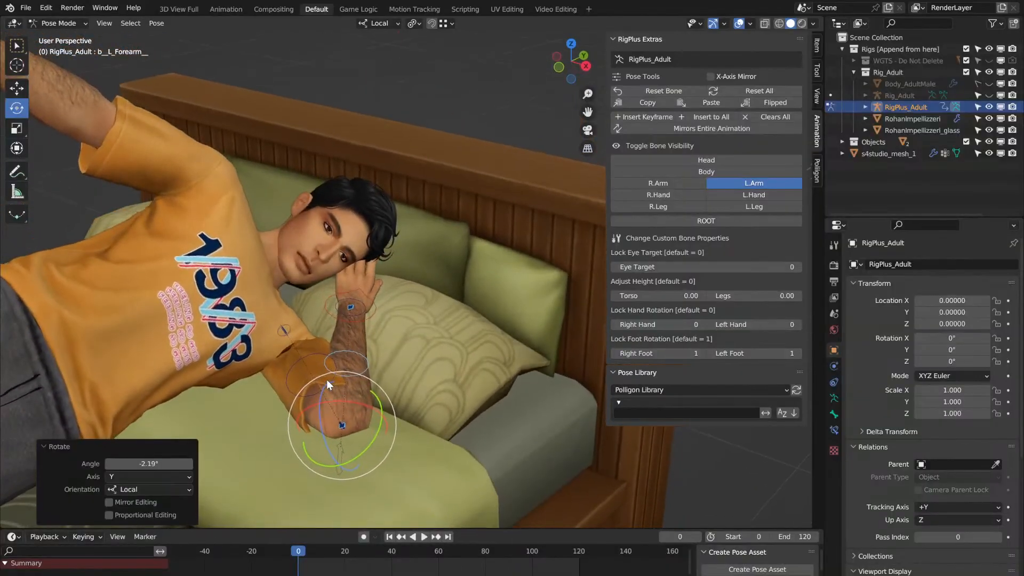
# Step: Rotate the left hand bone freely with a trackball rotation of about 5.16° and 54.4°
pyautogui.click(363, 307)
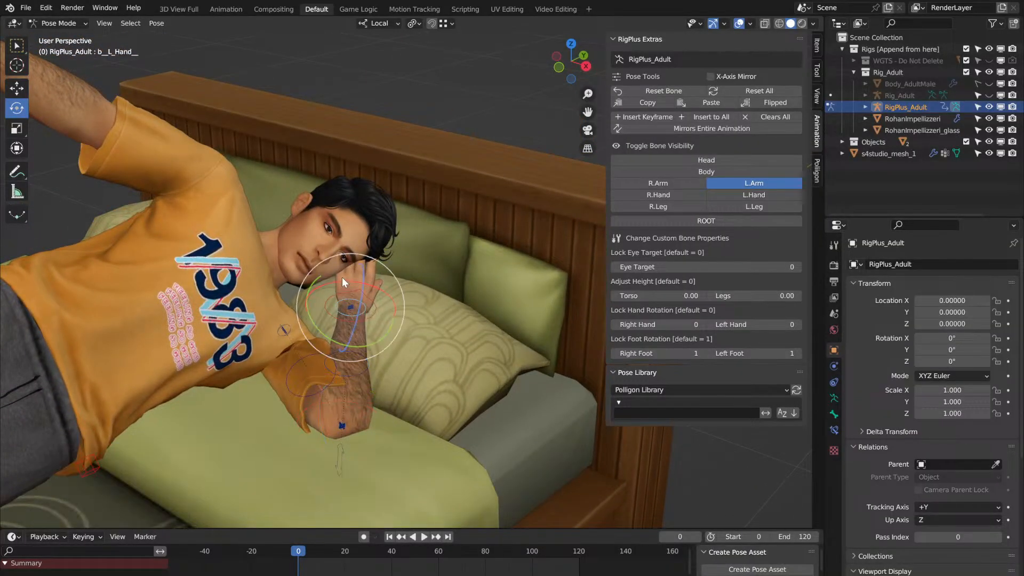
pyautogui.moveTo(342, 277); pyautogui.dragTo(385, 280)
pyautogui.moveTo(386, 281); pyautogui.dragTo(347, 367, button='middle')
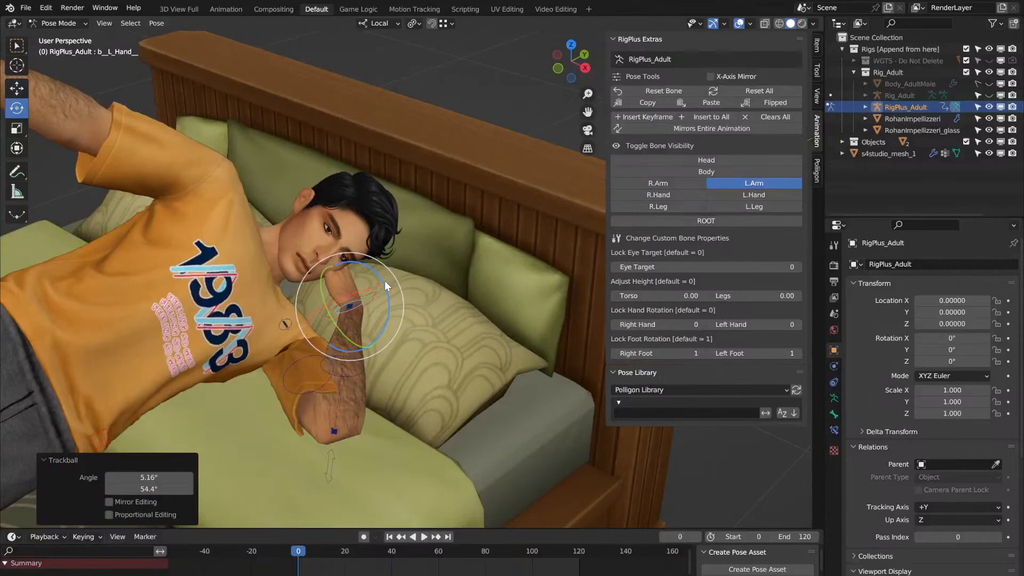
# Step: Rotate the left forearm bone on the view Z axis by about 6.92° and another 8.65°
pyautogui.click(359, 373)
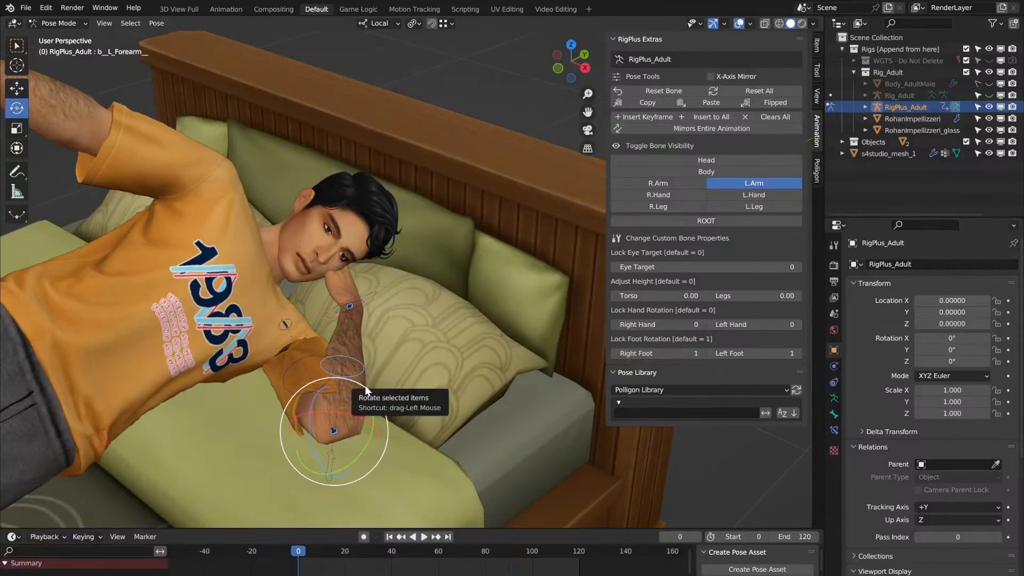
pyautogui.moveTo(369, 386); pyautogui.dragTo(376, 389)
pyautogui.moveTo(376, 390); pyautogui.dragTo(299, 365, button='middle')
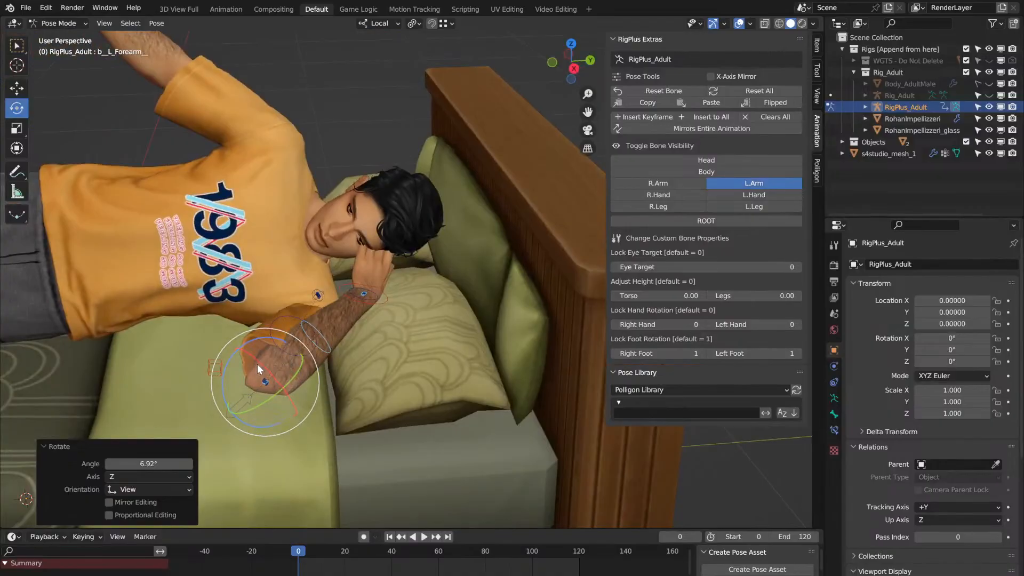
pyautogui.click(318, 351)
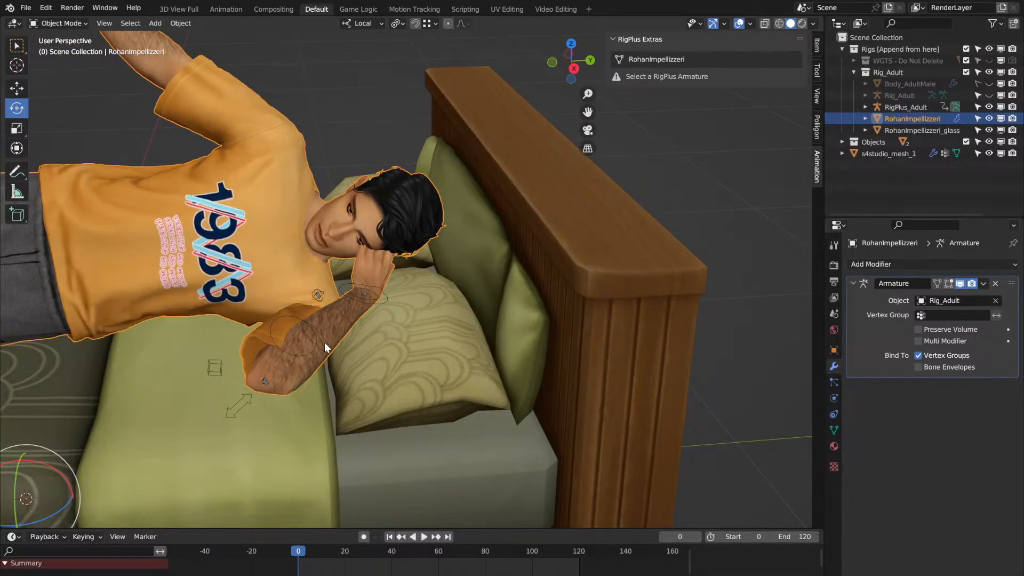
pyautogui.hotkey('ctrl', 'z')
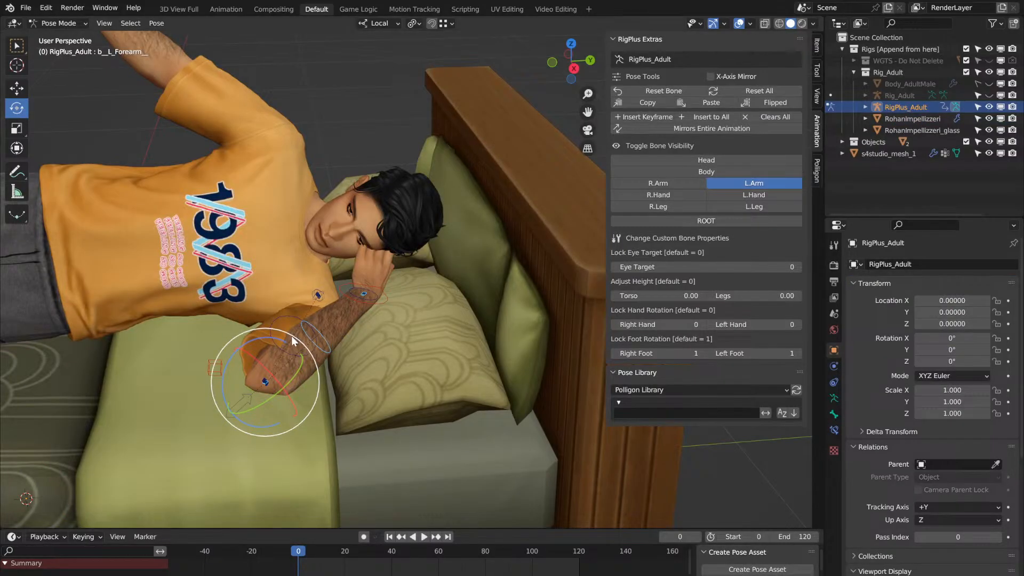
pyautogui.moveTo(298, 337); pyautogui.dragTo(305, 341)
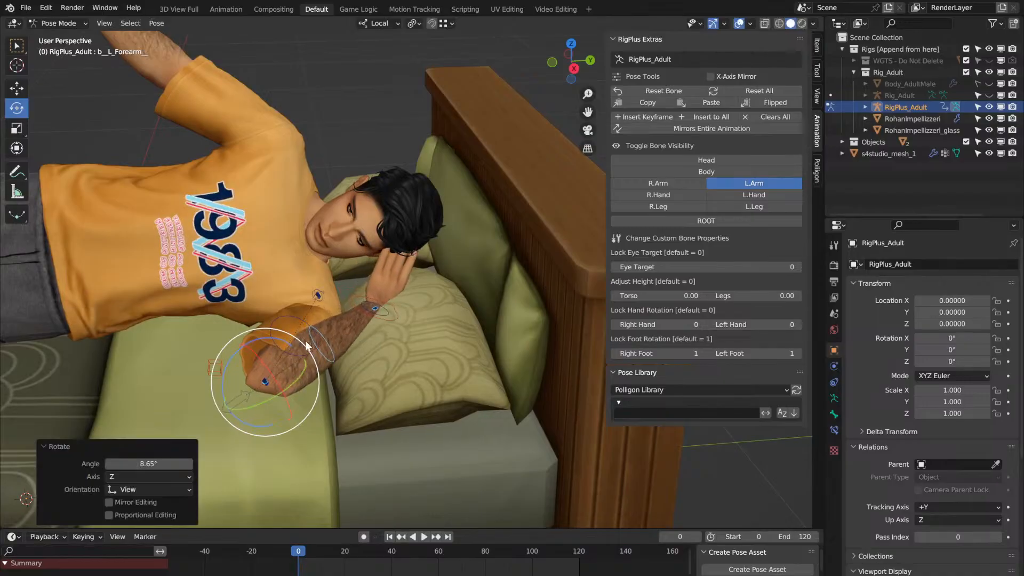
pyautogui.moveTo(306, 341); pyautogui.dragTo(306, 340, button='middle')
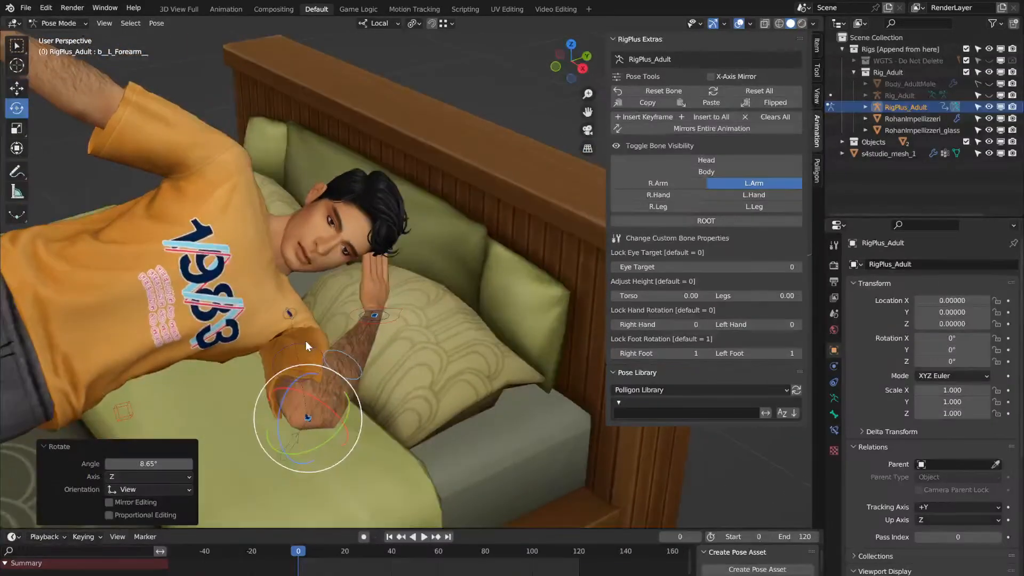
# Step: Rotate the left hand bone about 19° on local Z and about 17.6° on the view Z axis
pyautogui.click(386, 316)
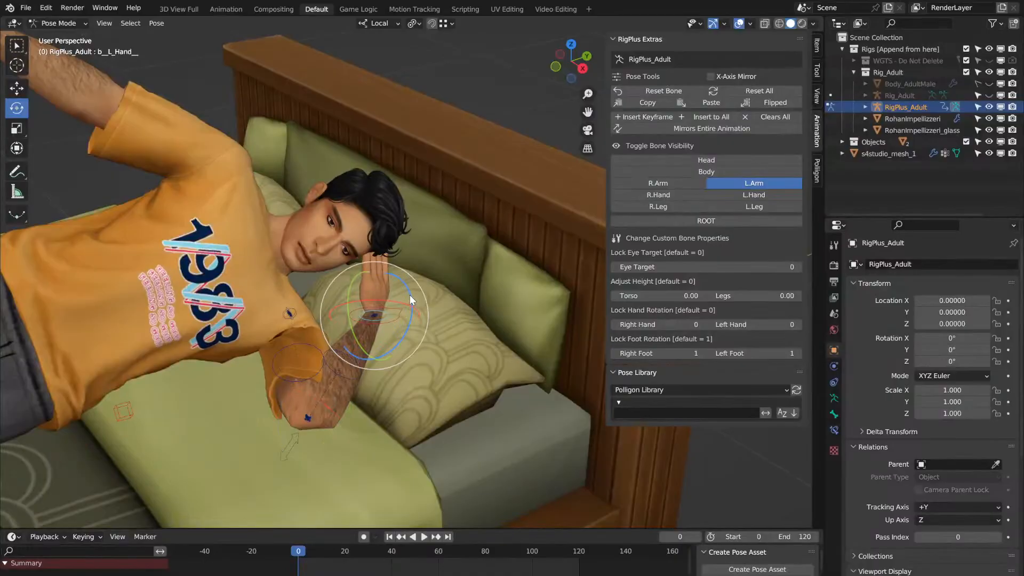
pyautogui.moveTo(410, 295); pyautogui.dragTo(395, 290)
pyautogui.moveTo(395, 290); pyautogui.dragTo(394, 289, button='middle')
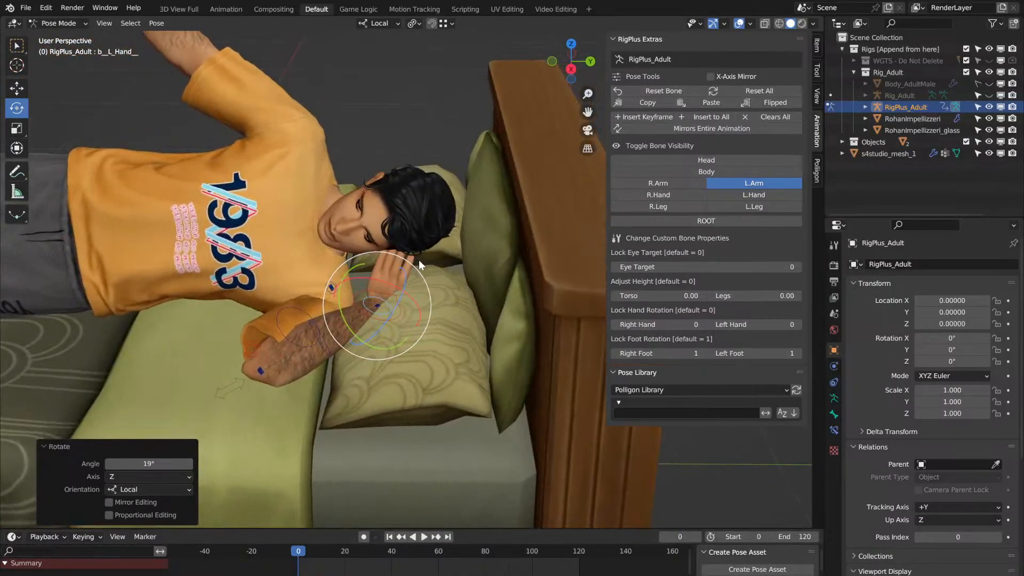
pyautogui.moveTo(410, 261); pyautogui.dragTo(424, 274)
pyautogui.moveTo(424, 274); pyautogui.dragTo(424, 274, button='middle')
pyautogui.scroll(4, 424, 275)
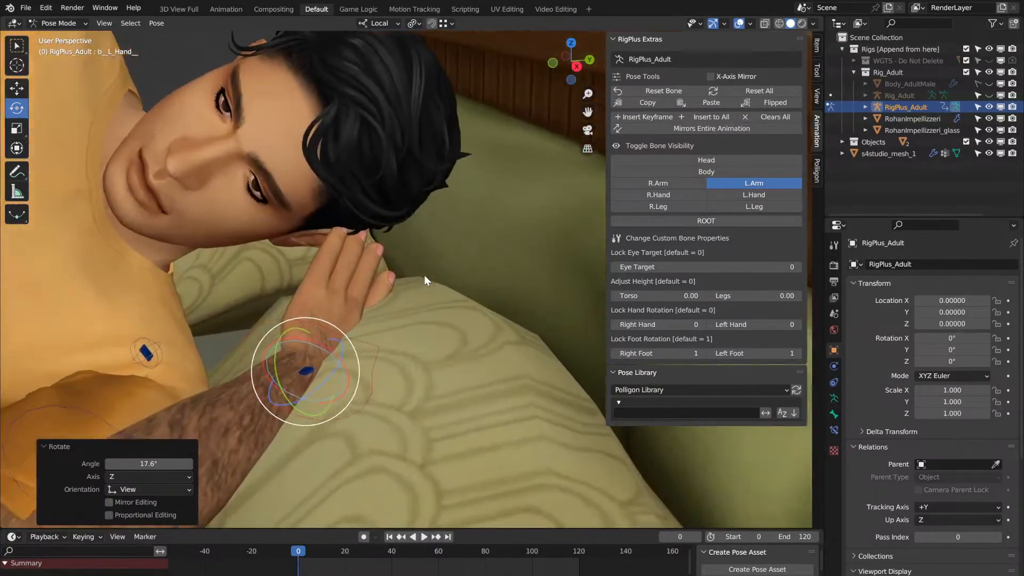
# Step: Show the L.Hand bones instead of L.Arm and rotate the CTRL-HandGrip.L control about 46.5° on local Z
pyautogui.click(762, 193)
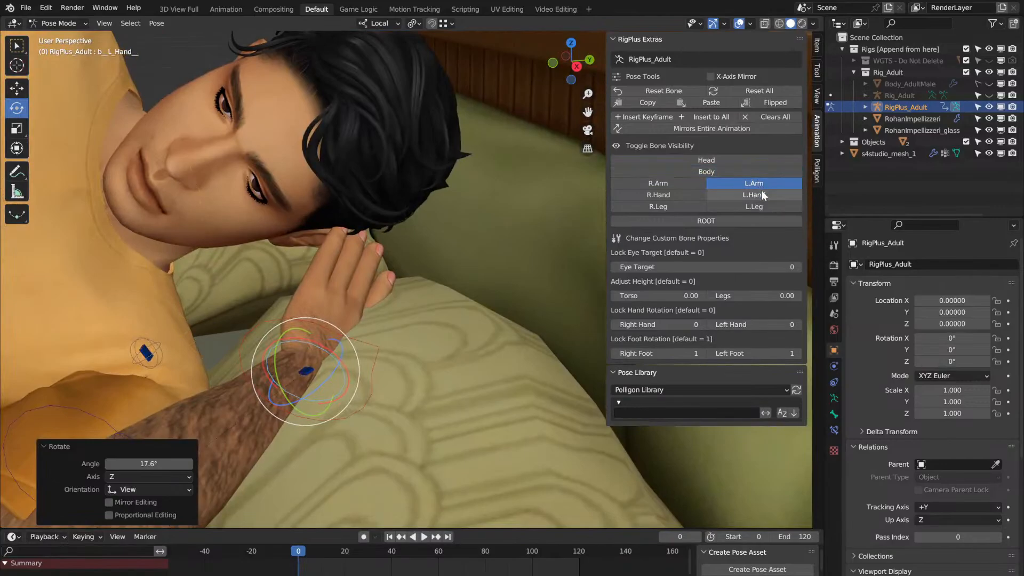
pyautogui.click(745, 182)
pyautogui.moveTo(344, 221); pyautogui.dragTo(361, 241, button='middle')
pyautogui.click(317, 318)
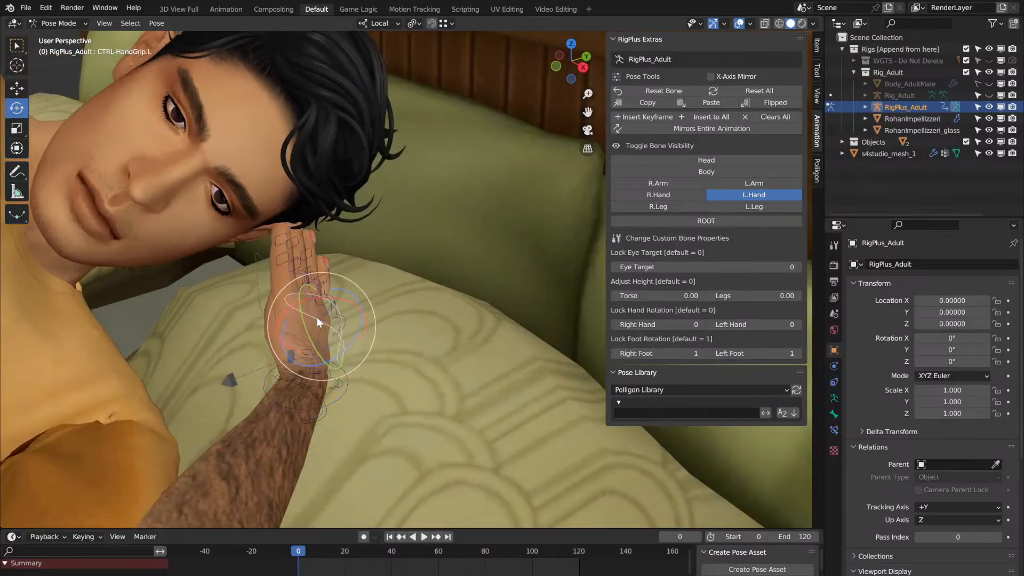
pyautogui.moveTo(354, 295); pyautogui.dragTo(320, 288)
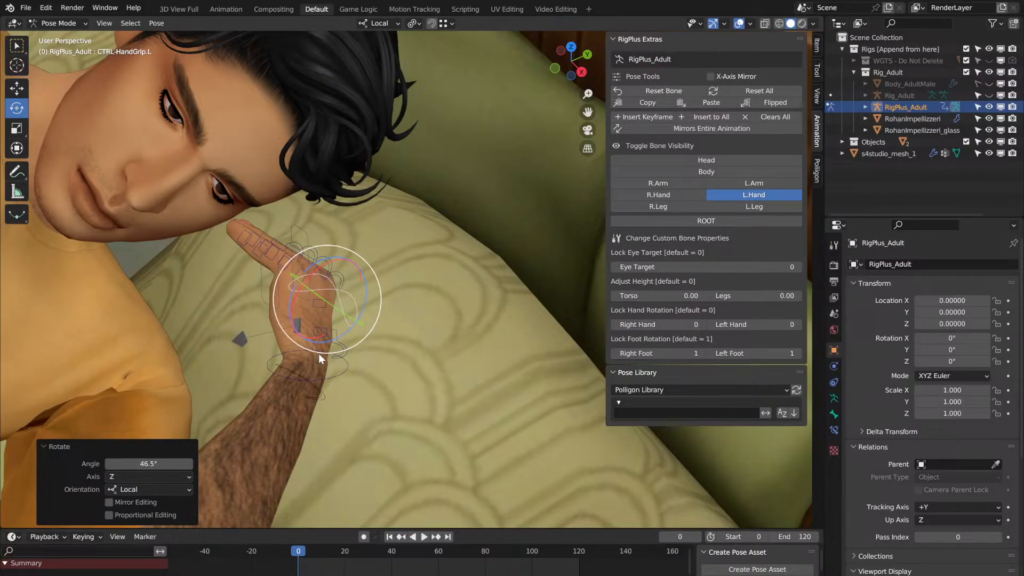
# Step: Rotate the left hand bone about -13.9° on local Y
pyautogui.click(344, 370)
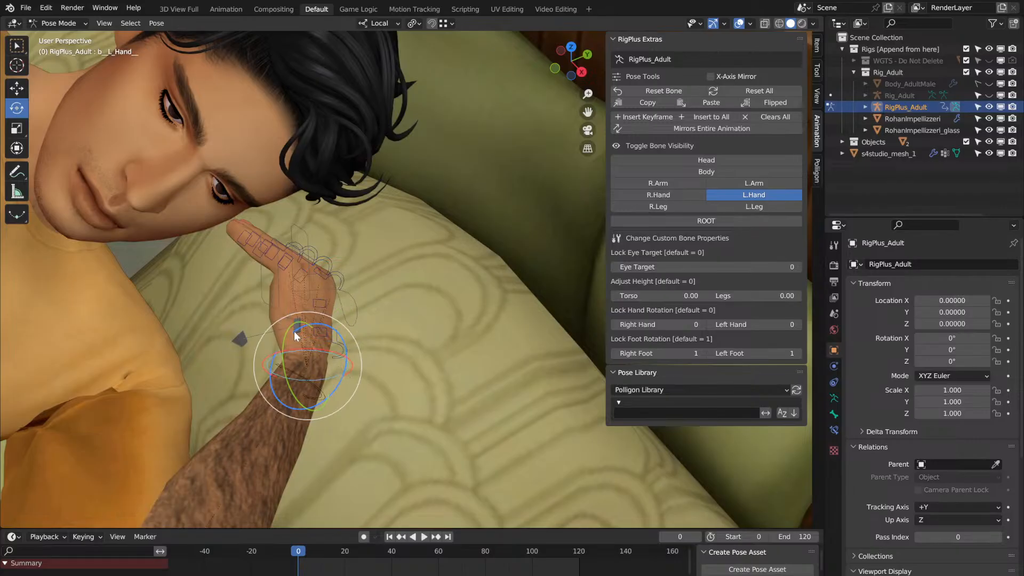
pyautogui.moveTo(285, 339); pyautogui.dragTo(283, 349)
pyautogui.moveTo(282, 349); pyautogui.dragTo(283, 349, button='middle')
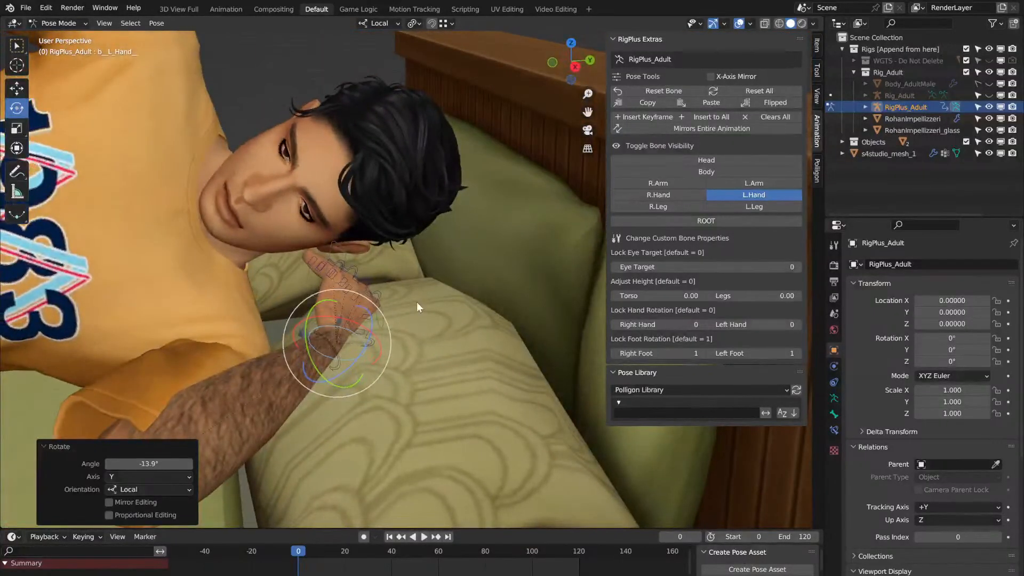
# Step: Show the L.Arm bones instead of L.Hand and rotate the left forearm bone about -6.04° on the view Z axis
pyautogui.click(754, 182)
pyautogui.click(756, 195)
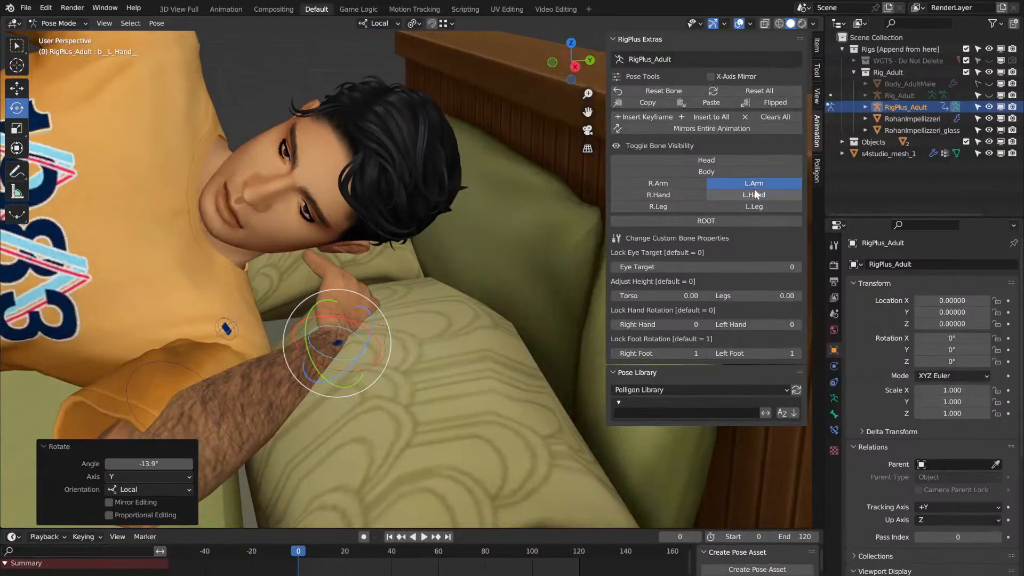
pyautogui.click(229, 398)
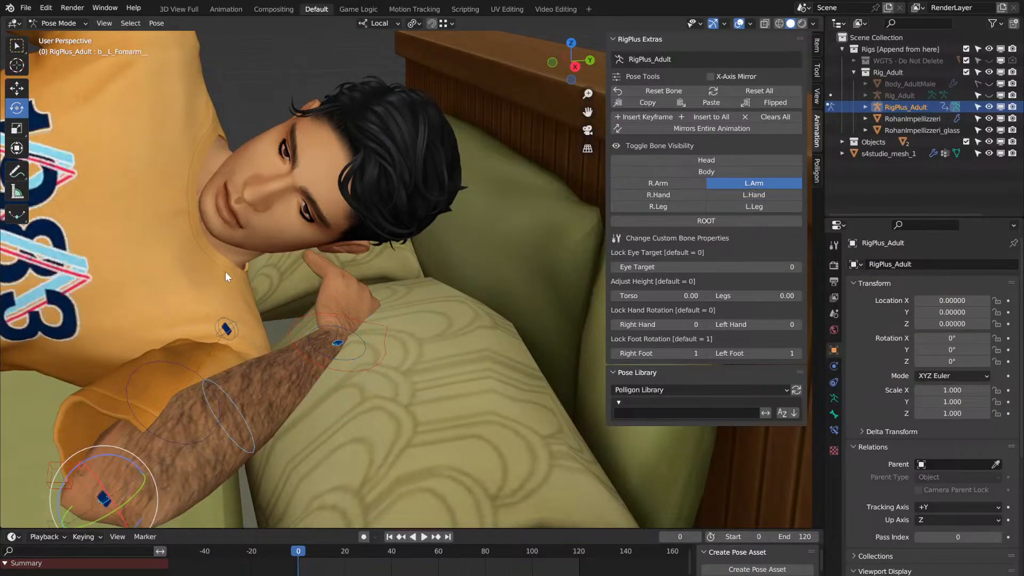
pyautogui.scroll(-2, 225, 271)
pyautogui.moveTo(187, 402); pyautogui.dragTo(180, 401)
pyautogui.moveTo(179, 401); pyautogui.dragTo(478, 251, button='middle')
# Step: Show the L.Hand bones instead of L.Arm and rotate the CTRL-Palm.L control about 56.1° on local Z
pyautogui.scroll(3, 425, 259)
pyautogui.click(765, 195)
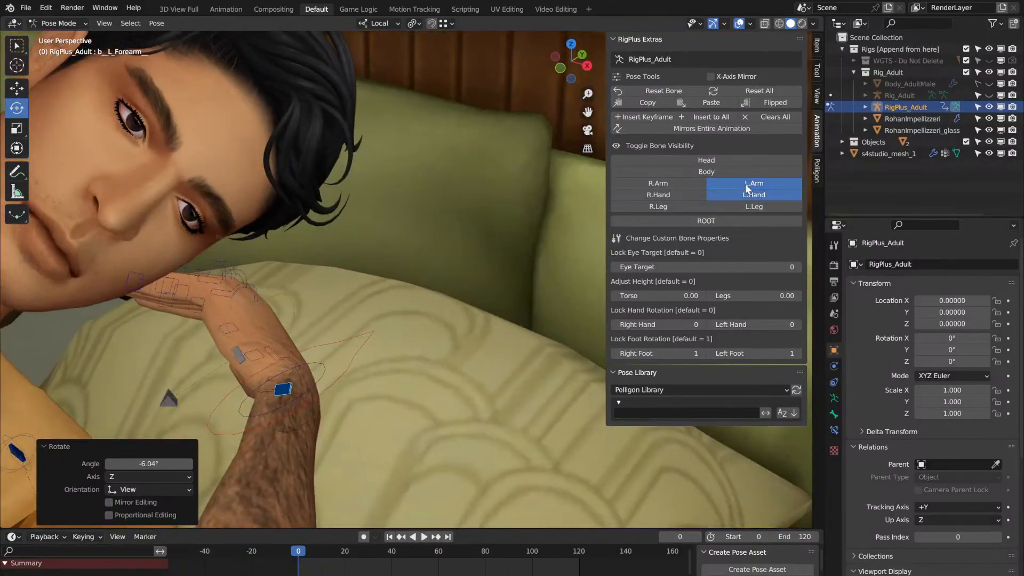
pyautogui.click(745, 184)
pyautogui.moveTo(353, 284)
pyautogui.mouseDown(button='middle')
pyautogui.moveTo(315, 341)
pyautogui.moveTo(346, 280)
pyautogui.mouseUp(button='middle')
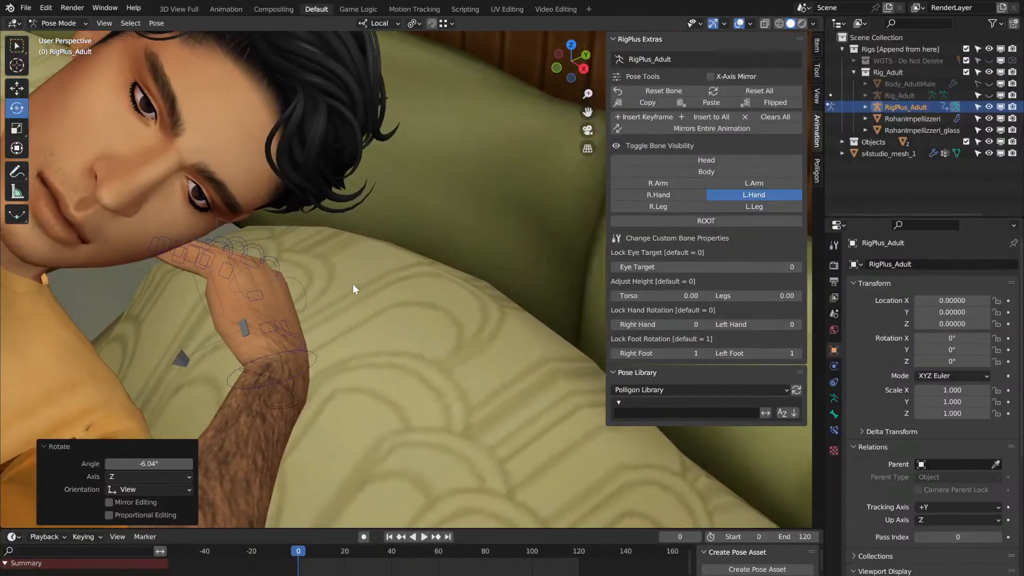
pyautogui.click(233, 274)
pyautogui.moveTo(234, 273)
pyautogui.mouseDown(button='middle')
pyautogui.moveTo(288, 247)
pyautogui.moveTo(273, 268)
pyautogui.moveTo(233, 274)
pyautogui.mouseUp(button='middle')
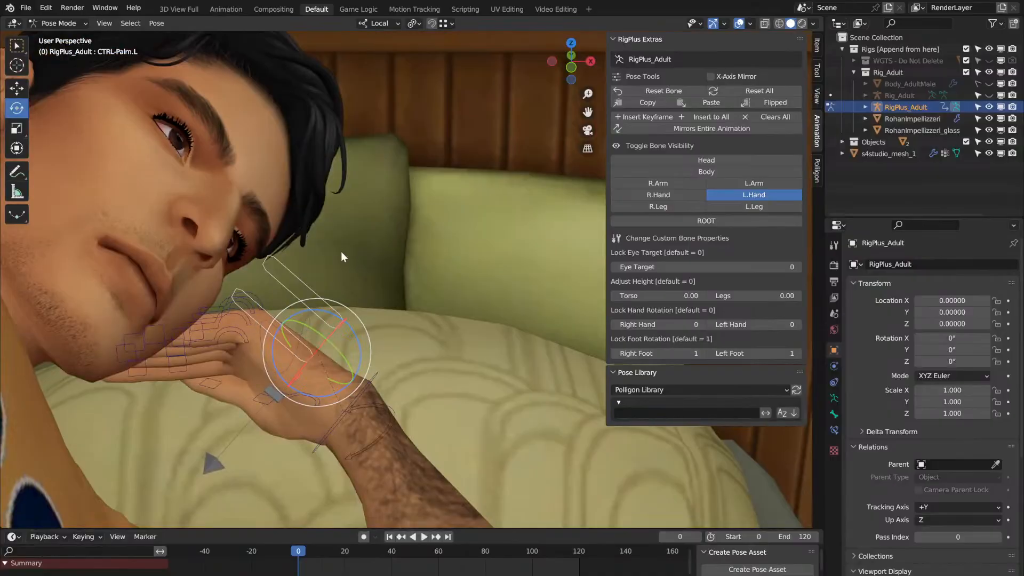
pyautogui.moveTo(273, 341); pyautogui.dragTo(290, 373)
pyautogui.moveTo(289, 373); pyautogui.dragTo(291, 379, button='middle')
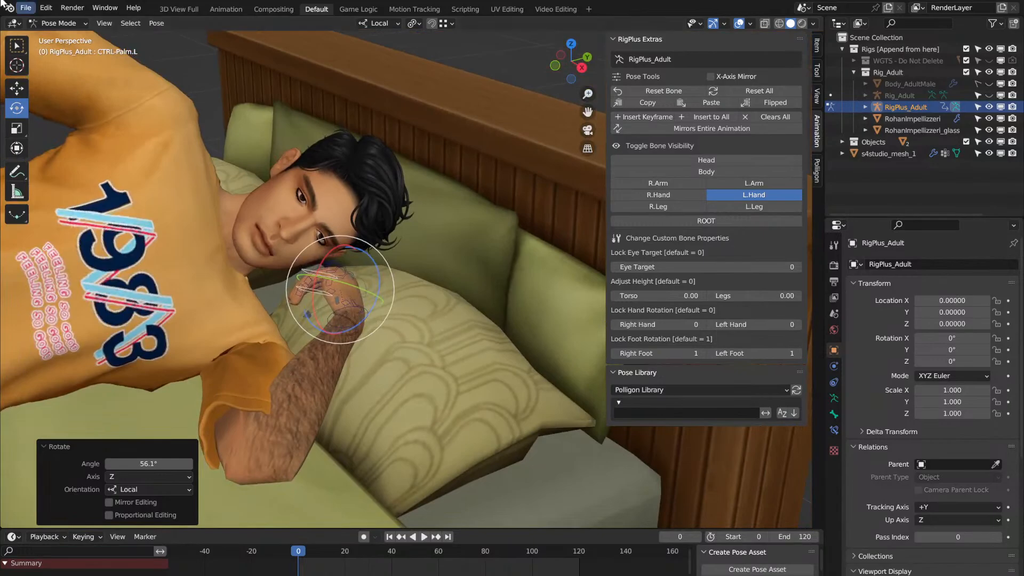
pyautogui.click(26, 7)
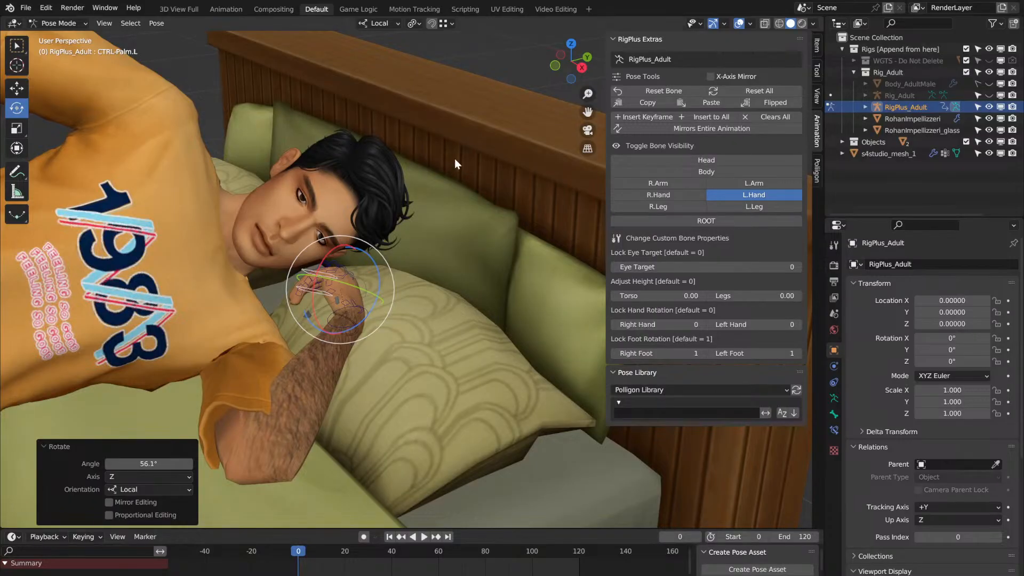
pyautogui.scroll(-3, 454, 158)
pyautogui.scroll(5, 454, 158)
pyautogui.scroll(-5, 454, 158)
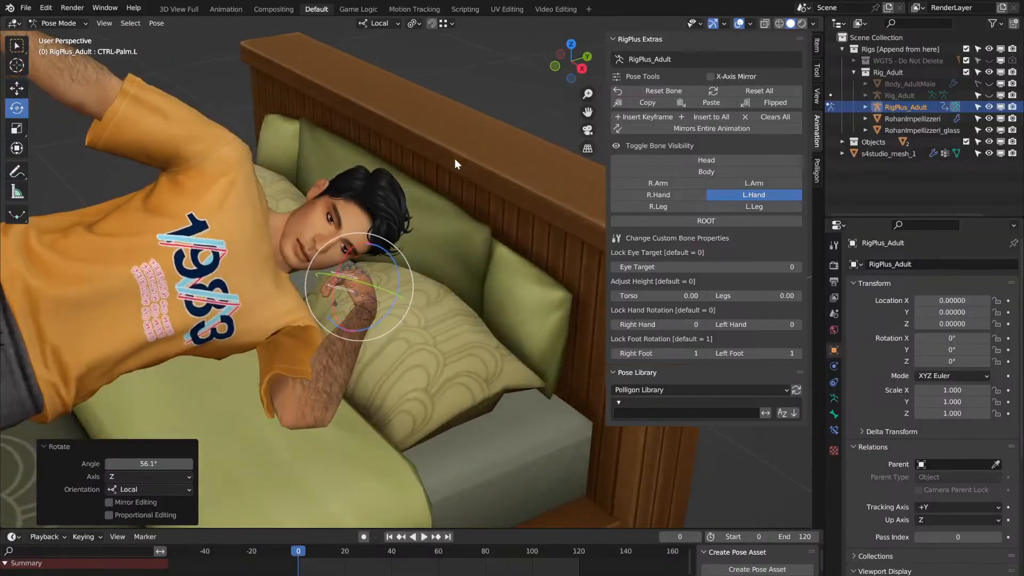
# Step: Show the Body bones instead of L.Hand and adjust the neck bone's rotation, finishing with about 4.09° on local Z
pyautogui.click(737, 170)
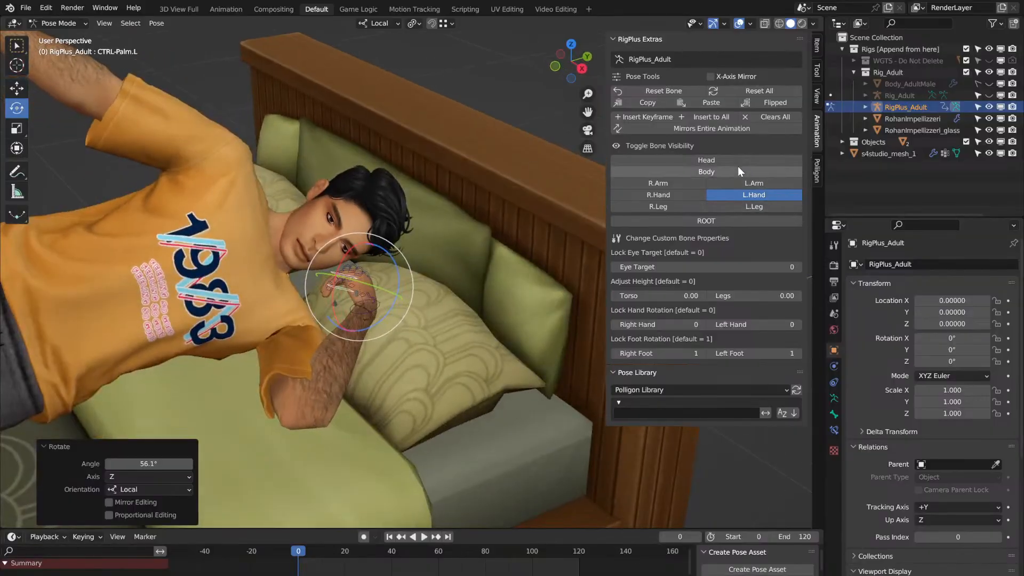
pyautogui.click(748, 195)
pyautogui.moveTo(260, 239)
pyautogui.mouseDown(button='middle')
pyautogui.moveTo(281, 242)
pyautogui.moveTo(264, 233)
pyautogui.mouseUp(button='middle')
pyautogui.click(271, 238)
pyautogui.moveTo(309, 223); pyautogui.dragTo(311, 228)
pyautogui.moveTo(311, 228); pyautogui.dragTo(311, 227, button='middle')
pyautogui.moveTo(307, 295); pyautogui.dragTo(304, 299)
pyautogui.moveTo(304, 299); pyautogui.dragTo(304, 300, button='middle')
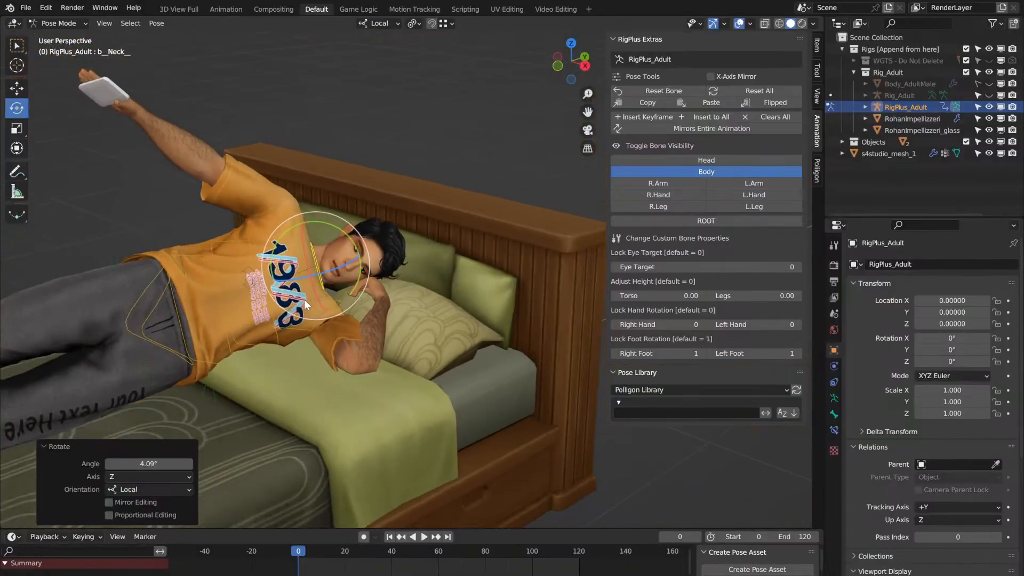
# Step: Save the Blender file
pyautogui.click(29, 8)
pyautogui.click(56, 82)
pyautogui.click(276, 216)
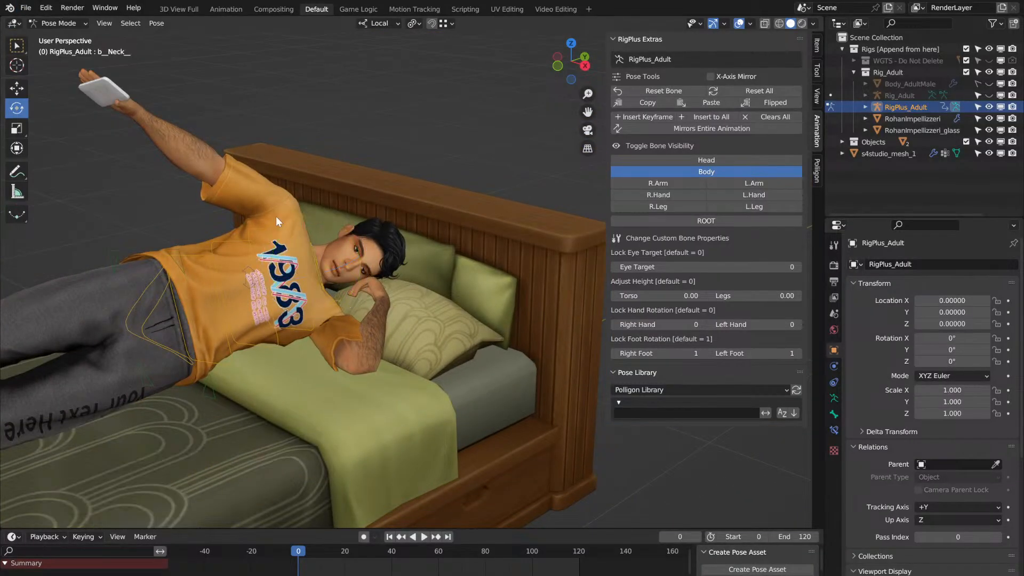
# Step: Show the R.Arm bones instead of Body and rotate the right upper arm bone 37.4° on local Y
pyautogui.moveTo(276, 216); pyautogui.dragTo(276, 217, button='middle')
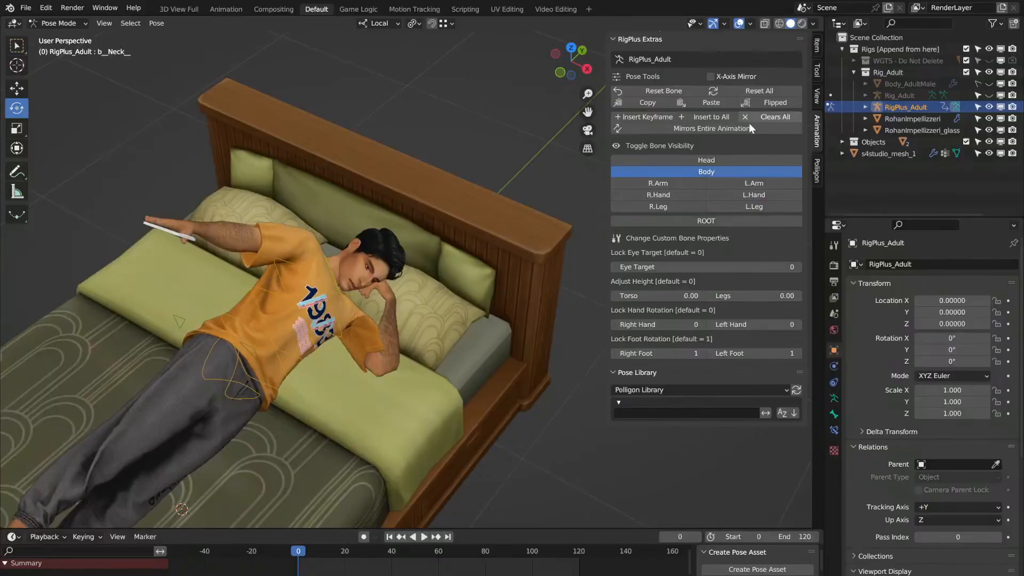
pyautogui.click(688, 180)
pyautogui.click(699, 172)
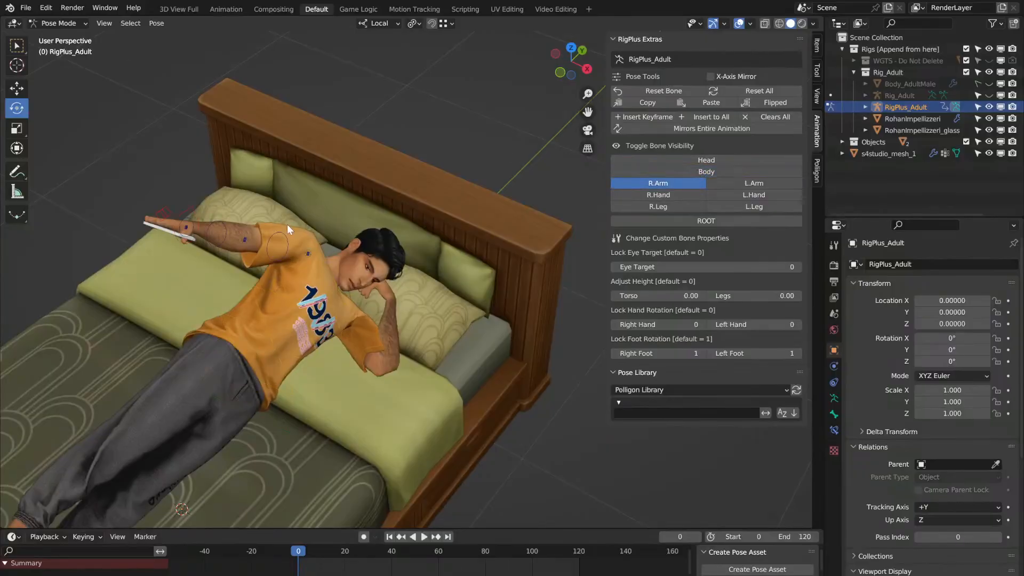
pyautogui.moveTo(287, 224); pyautogui.dragTo(287, 224, button='middle')
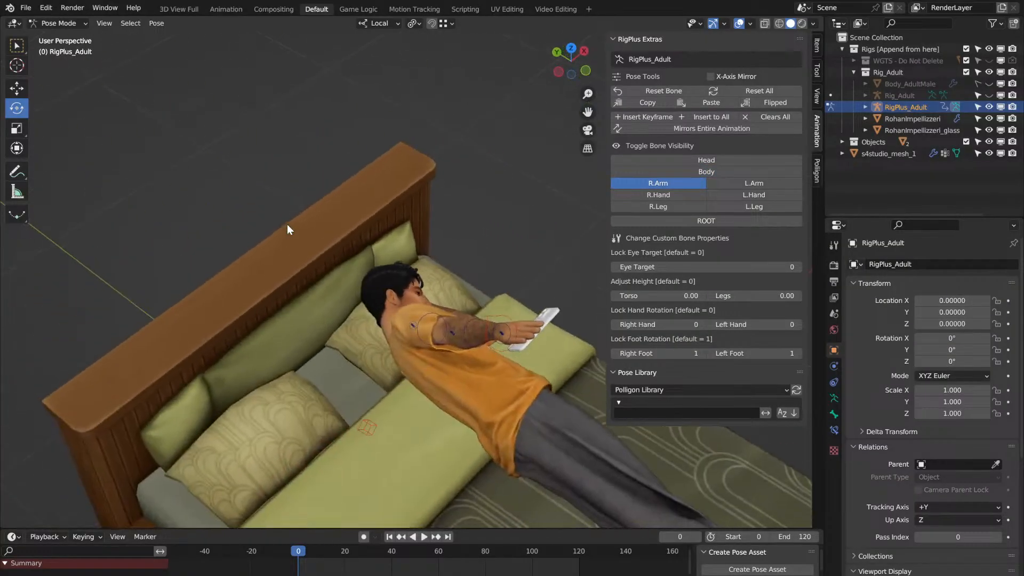
pyautogui.click(438, 314)
pyautogui.moveTo(437, 313); pyautogui.dragTo(378, 204, button='middle')
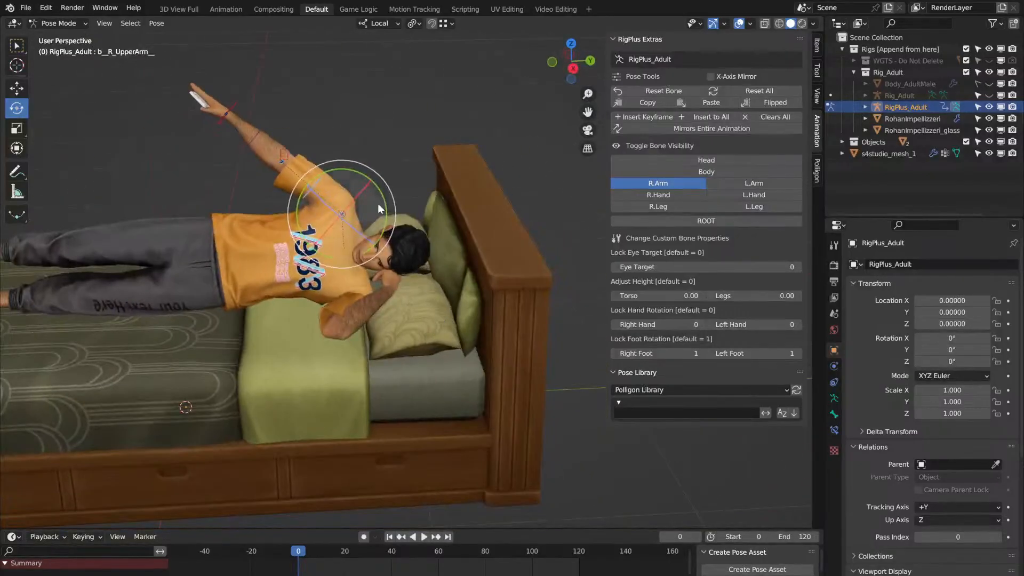
pyautogui.moveTo(349, 168); pyautogui.dragTo(311, 172)
pyautogui.moveTo(311, 172); pyautogui.dragTo(311, 169, button='middle')
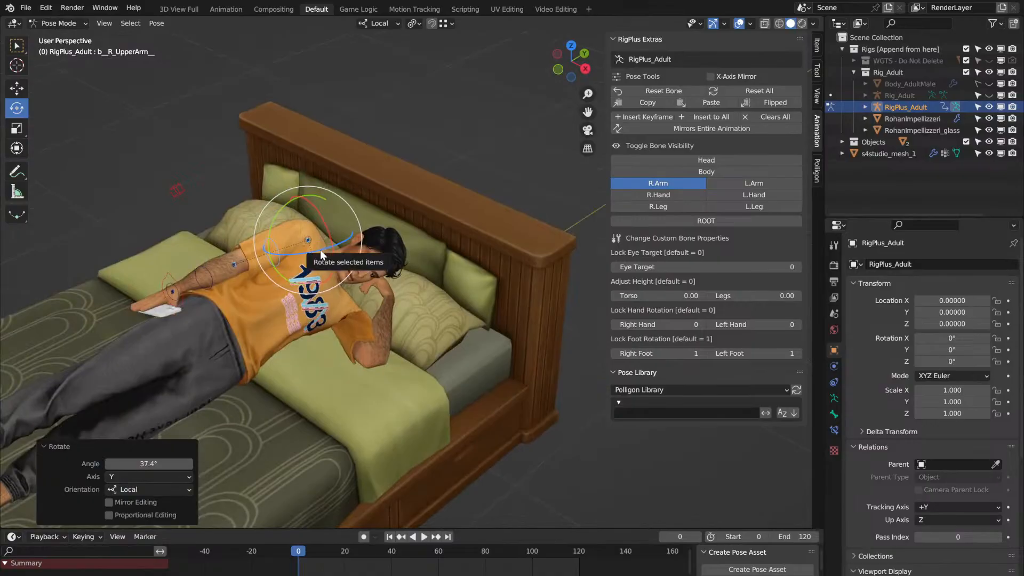
# Step: Rotate the right upper arm bone 48.7° on local Z and a further 34° on local Y
pyautogui.moveTo(320, 250); pyautogui.dragTo(315, 253)
pyautogui.moveTo(316, 253); pyautogui.dragTo(395, 219, button='middle')
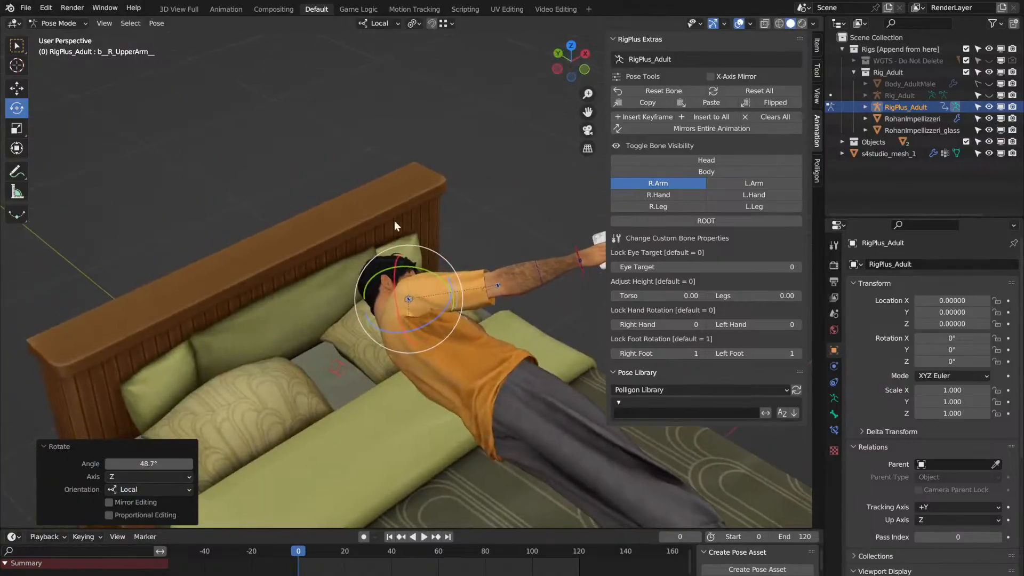
pyautogui.moveTo(383, 274); pyautogui.dragTo(383, 274, button='middle')
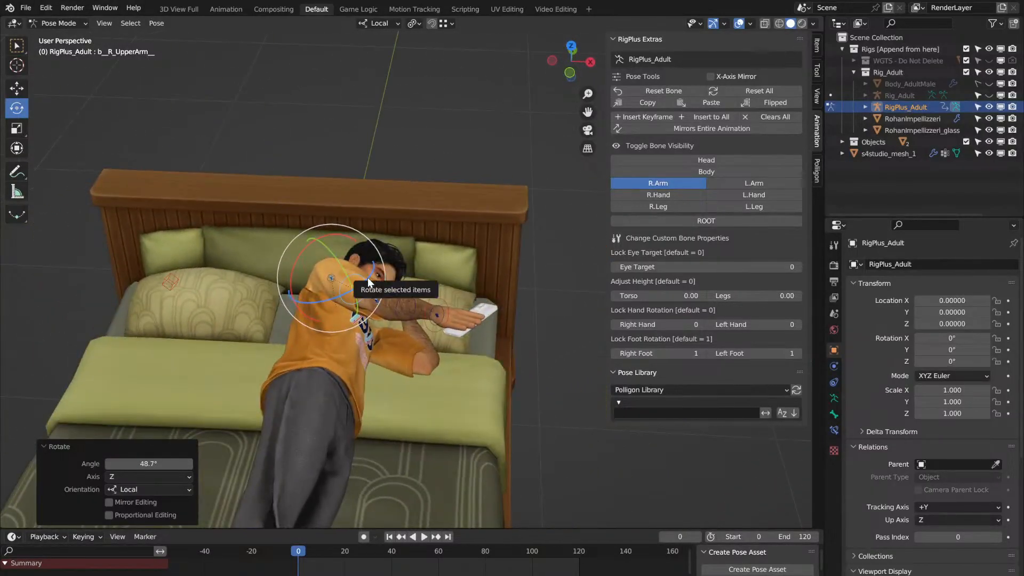
pyautogui.moveTo(367, 277); pyautogui.dragTo(345, 272)
pyautogui.moveTo(346, 272); pyautogui.dragTo(346, 271, button='middle')
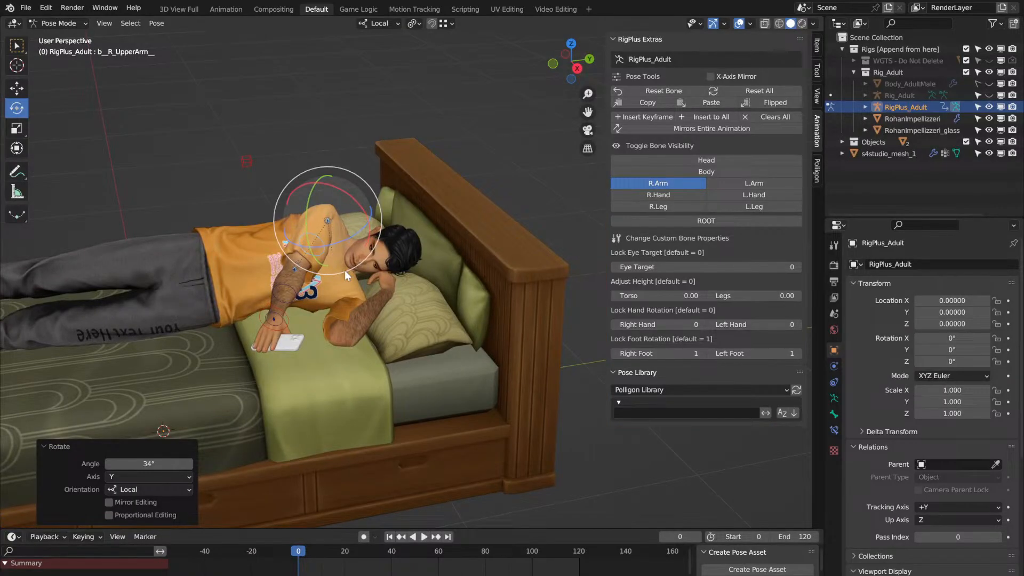
# Step: Bend the right forearm bone by rotating it 59.8° on local Z
pyautogui.moveTo(345, 271); pyautogui.dragTo(330, 312, button='middle')
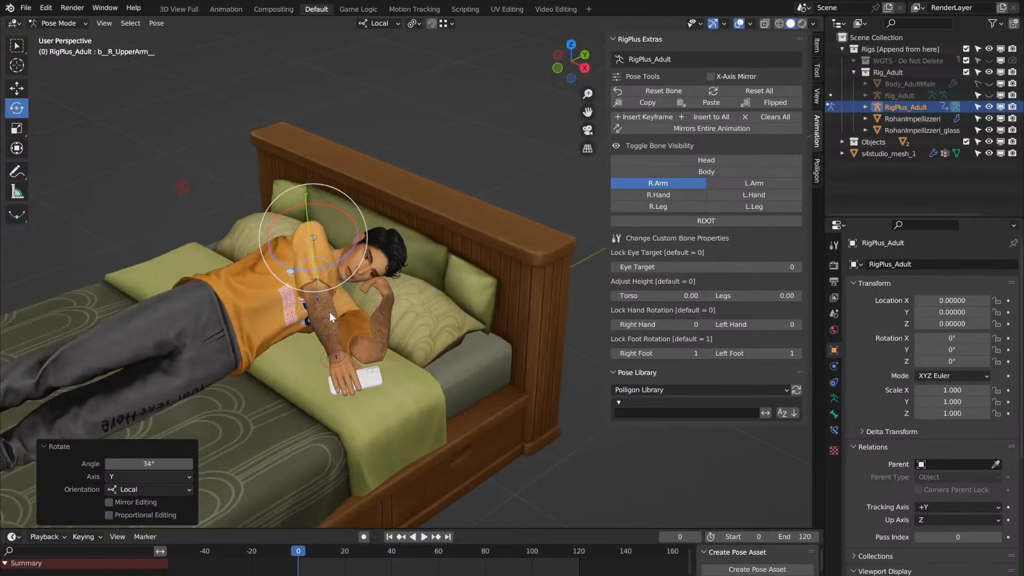
pyautogui.click(331, 318)
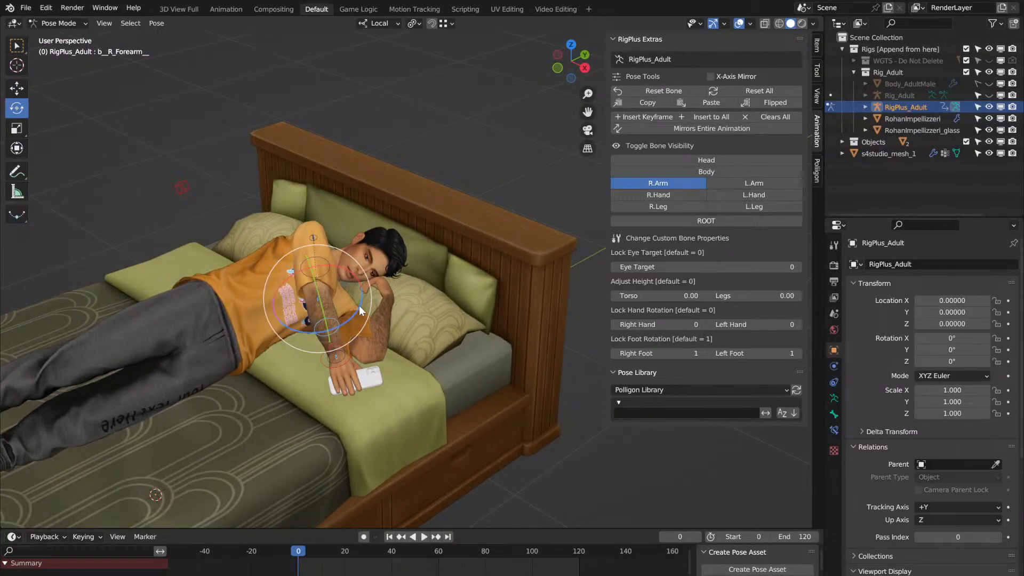
pyautogui.moveTo(359, 306); pyautogui.dragTo(358, 258)
pyautogui.moveTo(404, 233); pyautogui.dragTo(422, 250, button='middle')
pyautogui.scroll(4, 353, 251)
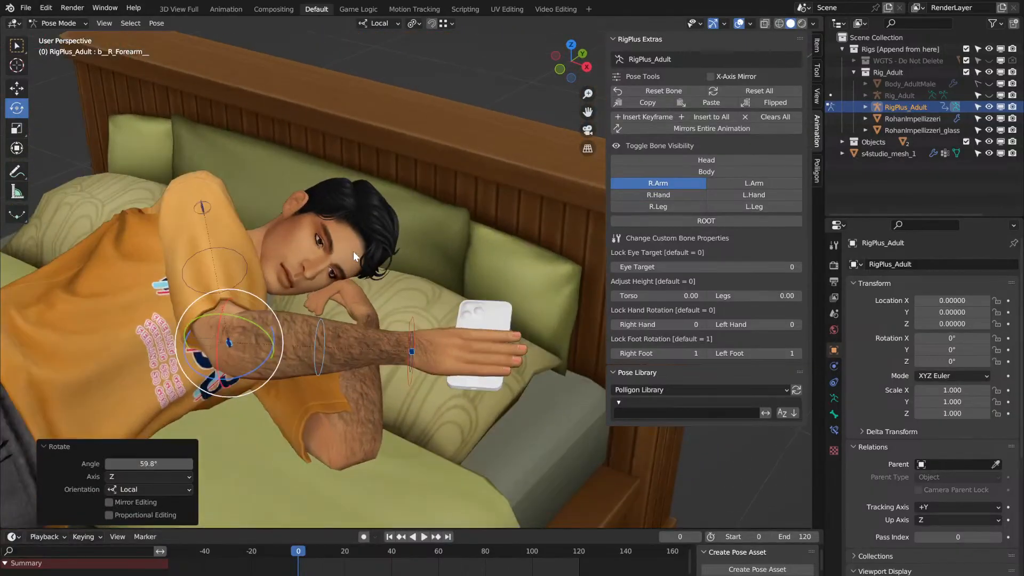
# Step: Rotate the right hand bone 153° on local X and 45.7° on local Z to turn the phone upright
pyautogui.click(414, 338)
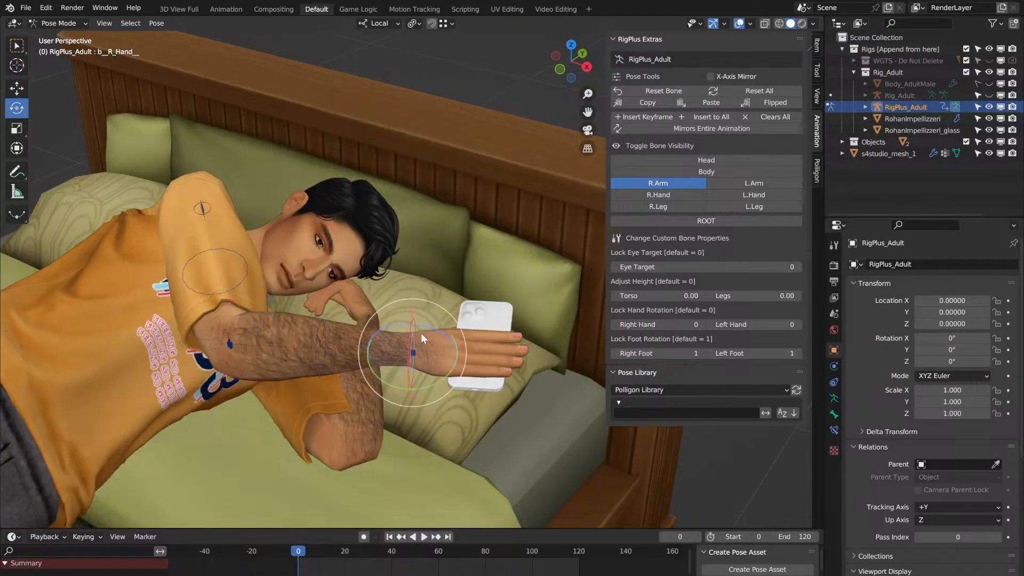
pyautogui.moveTo(409, 341); pyautogui.dragTo(410, 367)
pyautogui.moveTo(410, 367); pyautogui.dragTo(410, 370, button='middle')
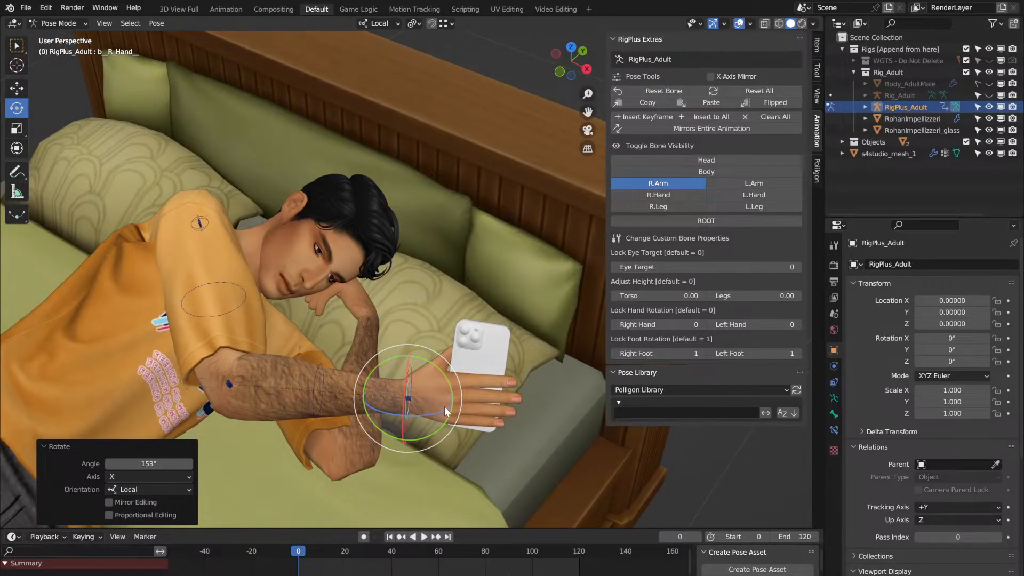
pyautogui.moveTo(440, 411); pyautogui.dragTo(428, 388)
pyautogui.moveTo(429, 388); pyautogui.dragTo(428, 388, button='middle')
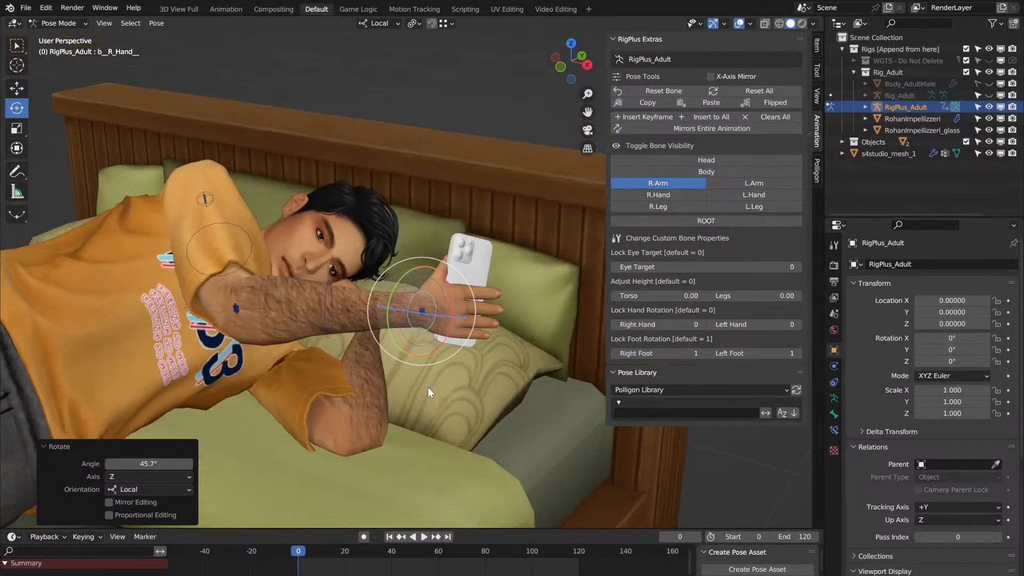
# Step: Rotate the right forearm bone -4.99° on local X
pyautogui.click(329, 322)
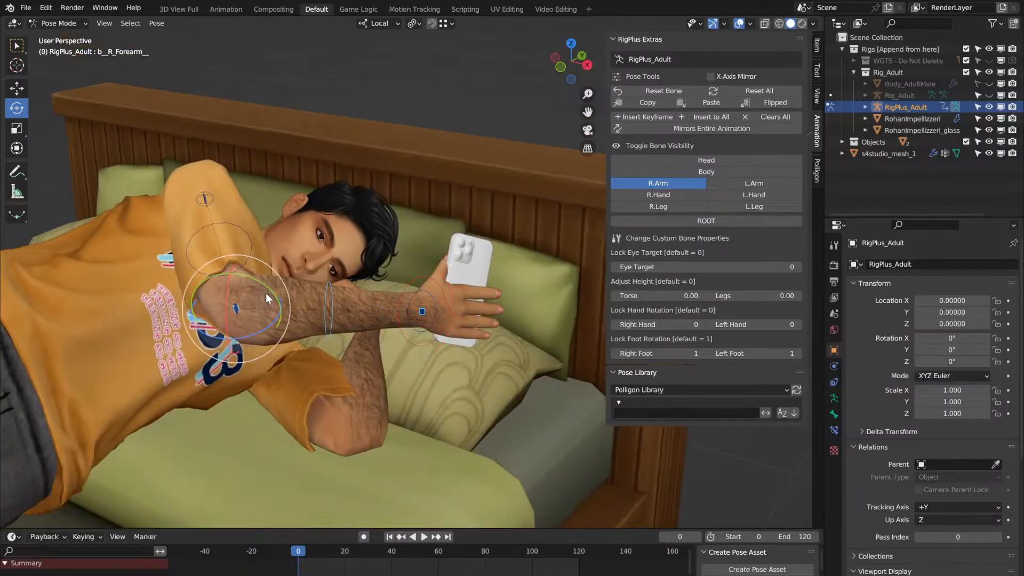
pyautogui.moveTo(226, 295); pyautogui.dragTo(218, 279)
pyautogui.moveTo(219, 278)
pyautogui.mouseDown(button='middle')
pyautogui.moveTo(216, 323)
pyautogui.moveTo(219, 286)
pyautogui.mouseUp(button='middle')
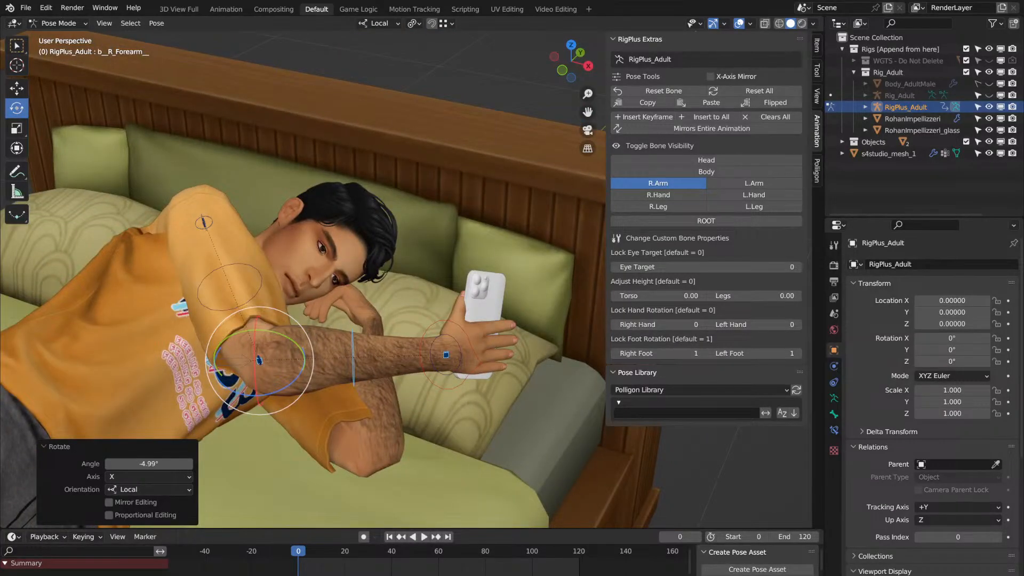
# Step: Rotate the right upper arm bone 11.9° on local Y and -11.5° on local Z
pyautogui.moveTo(384, 292); pyautogui.dragTo(430, 295, button='middle')
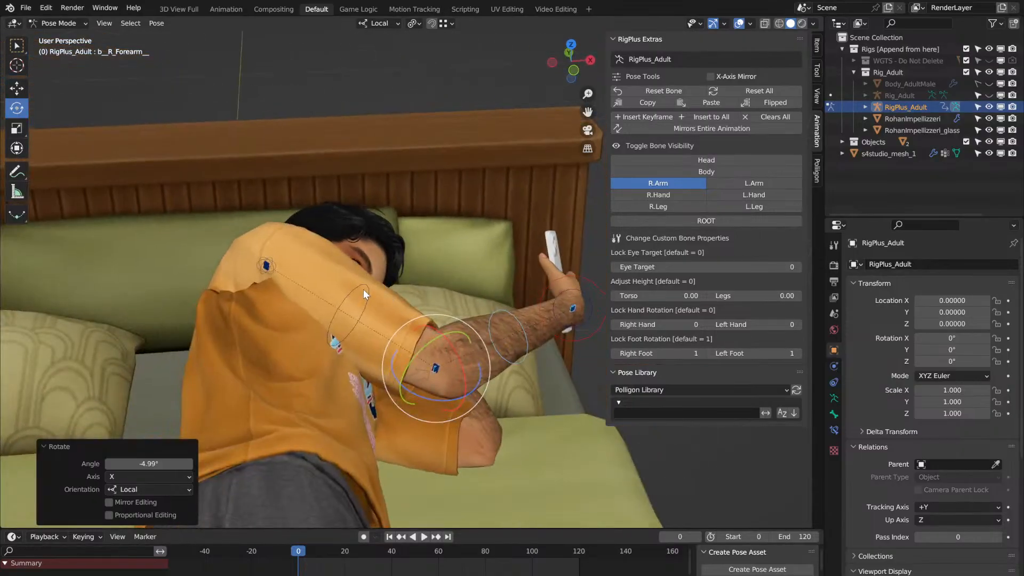
pyautogui.click(363, 289)
pyautogui.moveTo(363, 289); pyautogui.dragTo(263, 247, button='middle')
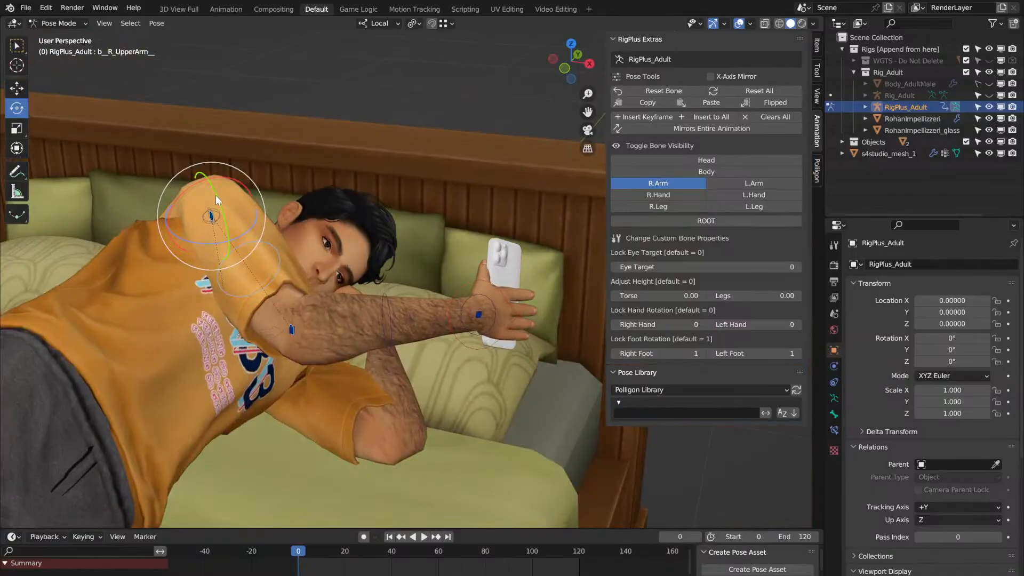
pyautogui.moveTo(215, 196); pyautogui.dragTo(220, 200)
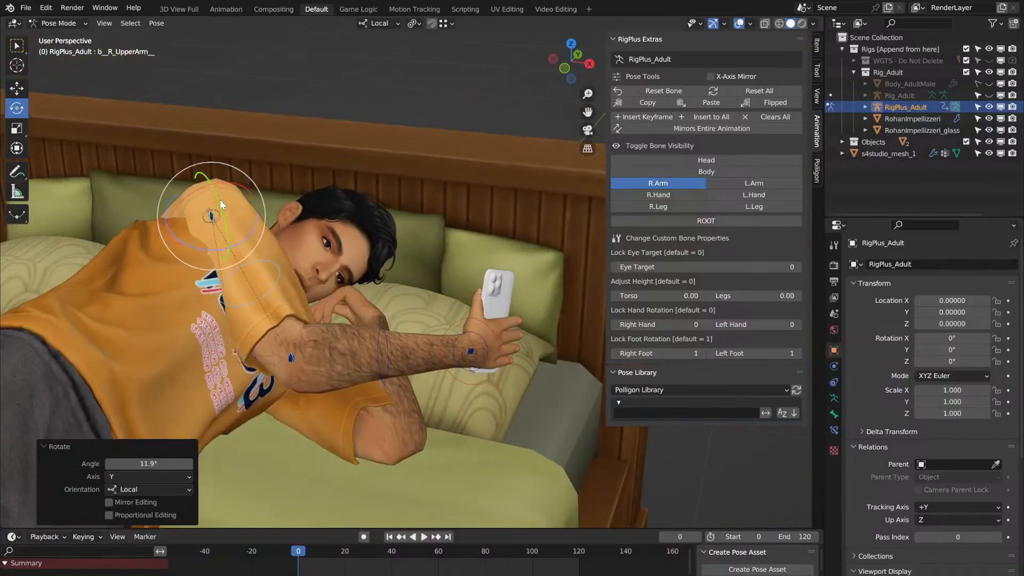
pyautogui.moveTo(251, 243); pyautogui.dragTo(237, 248)
pyautogui.moveTo(237, 247); pyautogui.dragTo(239, 253, button='middle')
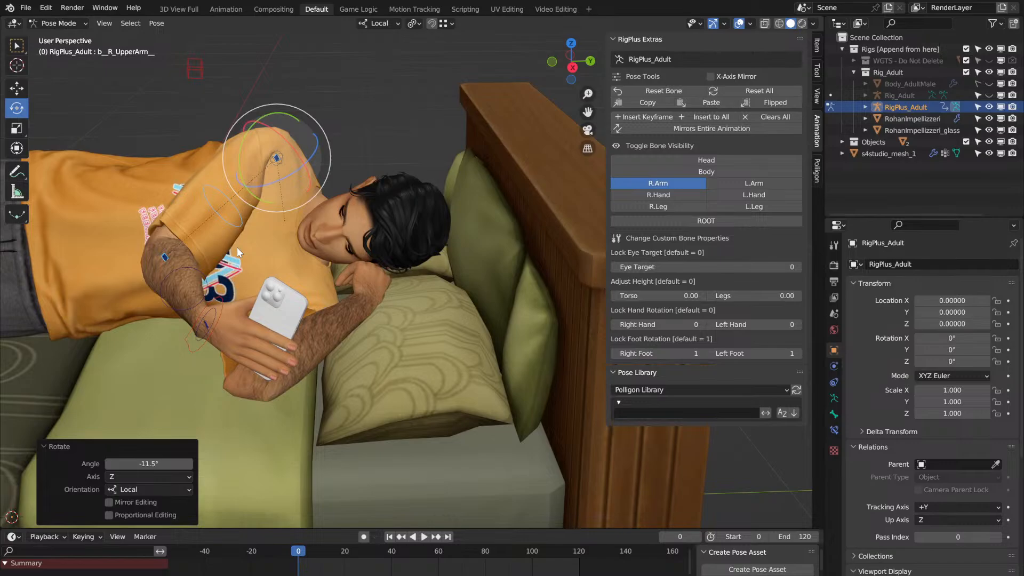
# Step: Fine-tune the right forearm bone, finishing with a 1.03° rotation on local Z
pyautogui.moveTo(316, 276); pyautogui.dragTo(317, 332, button='middle')
pyautogui.click(331, 394)
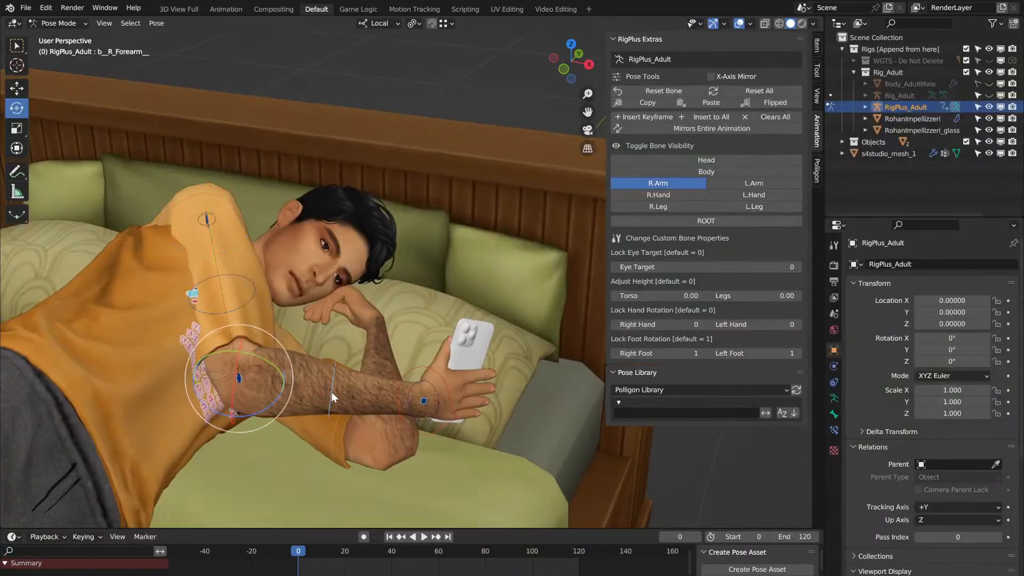
pyautogui.moveTo(274, 402); pyautogui.dragTo(239, 325)
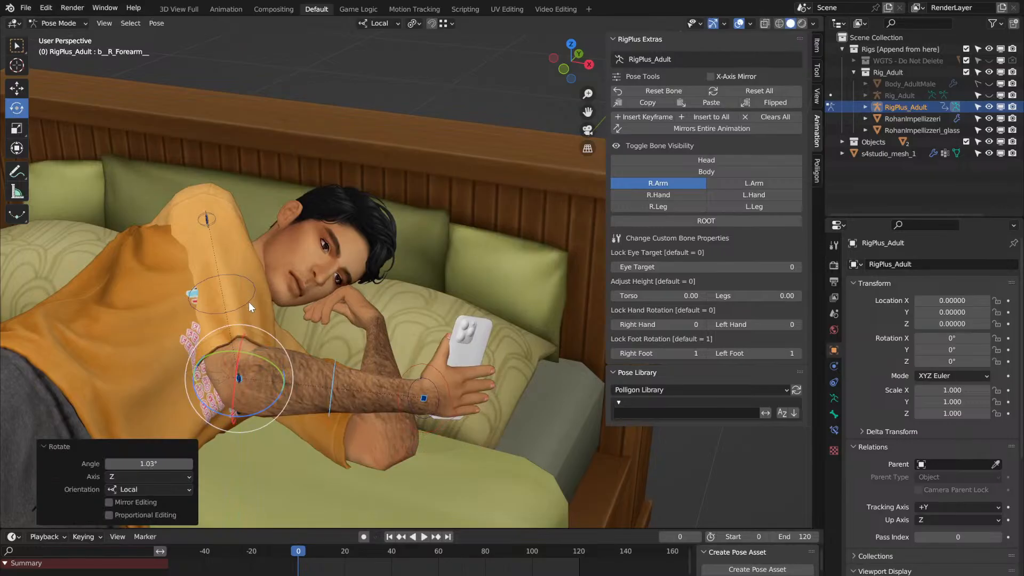
# Step: Rotate the right upper arm bone freely with Trackball by -8.59° and -26.4°, and by -12.5° on the view Z axis
pyautogui.click(248, 299)
pyautogui.moveTo(247, 300); pyautogui.dragTo(223, 300, button='middle')
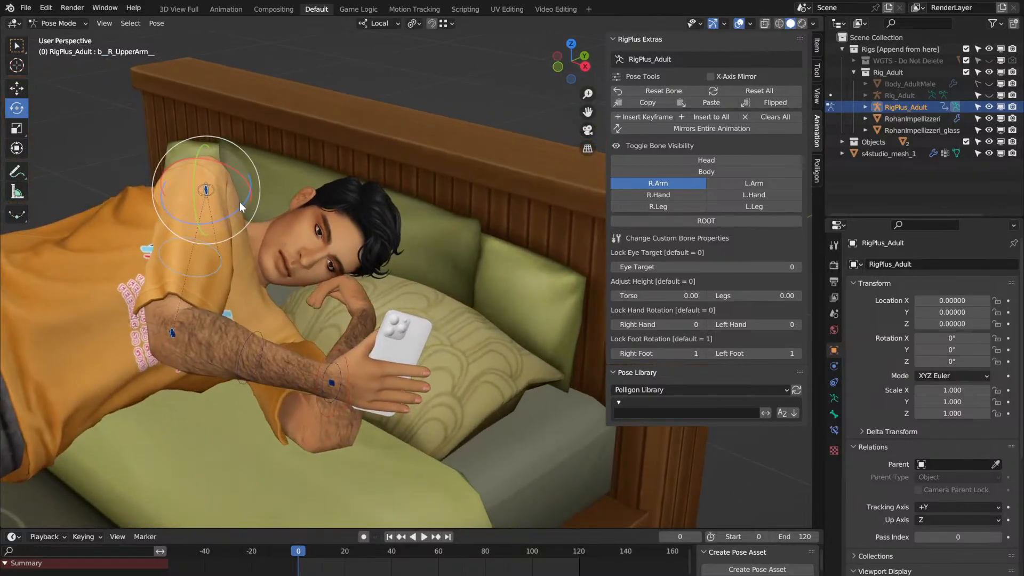
pyautogui.moveTo(239, 203); pyautogui.dragTo(218, 200)
pyautogui.moveTo(219, 200); pyautogui.dragTo(218, 200, button='middle')
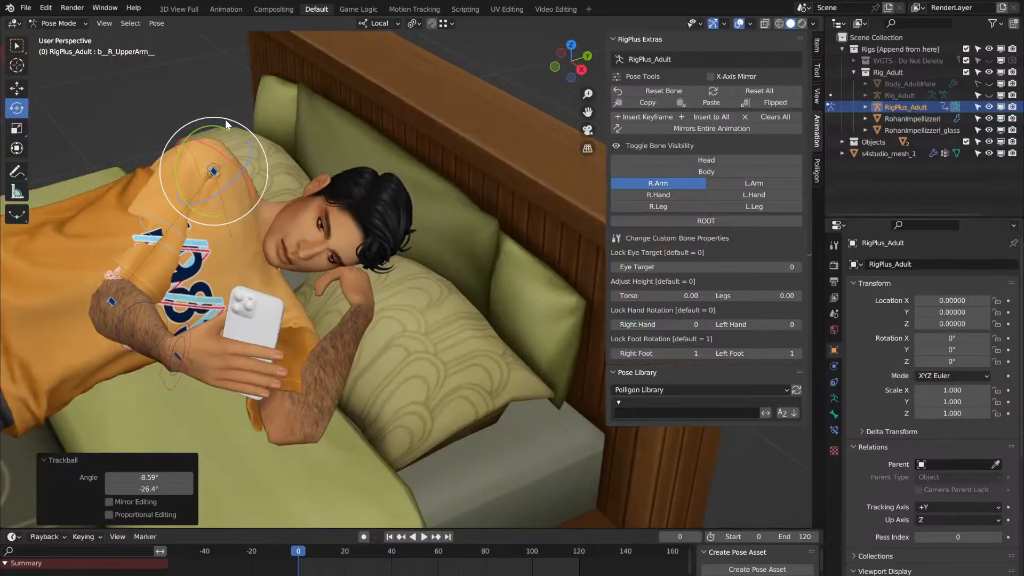
pyautogui.moveTo(225, 119); pyautogui.dragTo(218, 108)
pyautogui.moveTo(218, 108); pyautogui.dragTo(218, 108, button='middle')
pyautogui.moveTo(492, 419); pyautogui.dragTo(384, 348, button='middle')
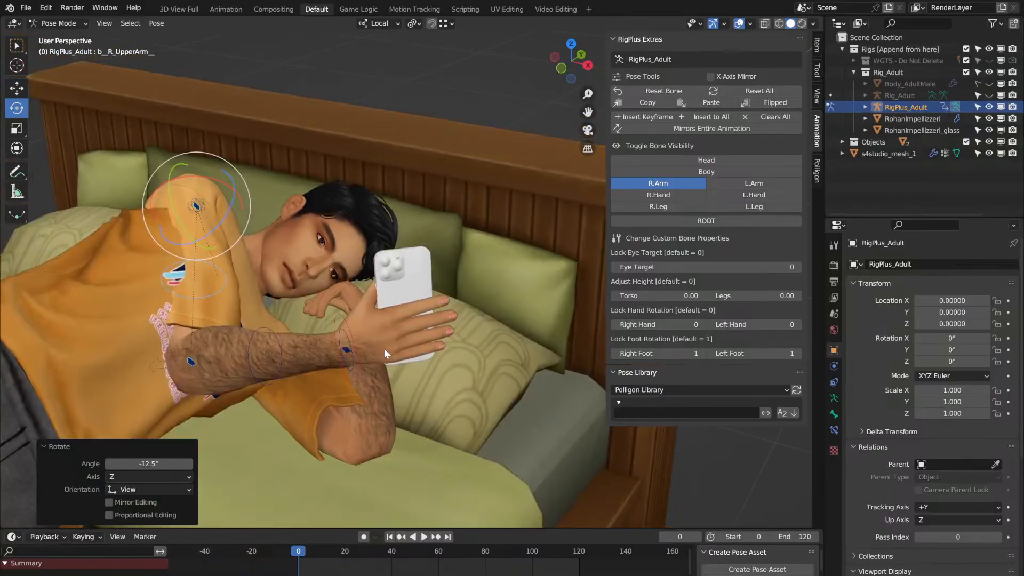
# Step: Rotate the right forearm bone 15.7° on local Z and about 0.576° on the view Z axis
pyautogui.click(281, 354)
pyautogui.moveTo(217, 378); pyautogui.dragTo(227, 370)
pyautogui.moveTo(227, 371); pyautogui.dragTo(230, 374, button='middle')
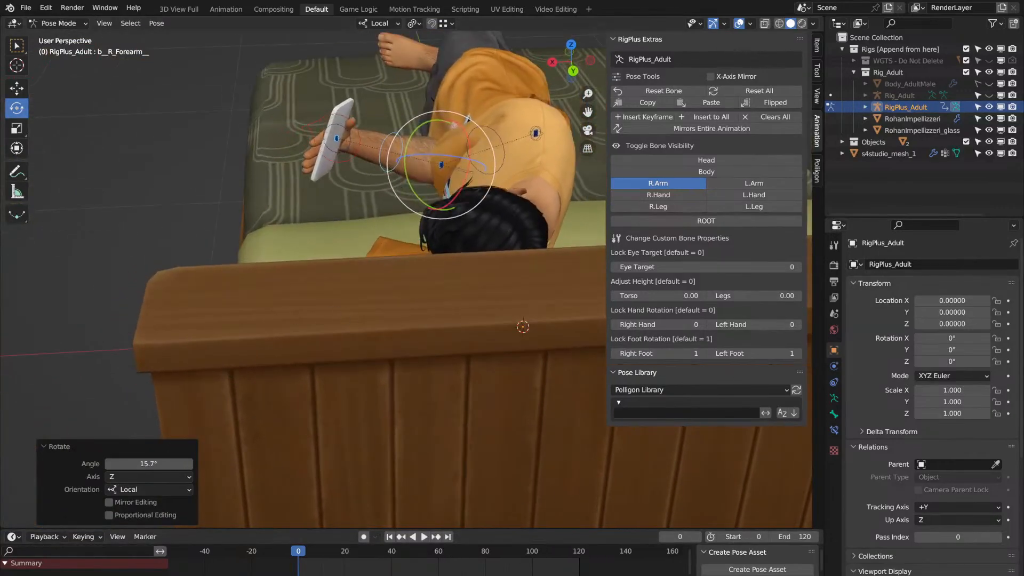
pyautogui.moveTo(418, 180); pyautogui.dragTo(412, 173, button='middle')
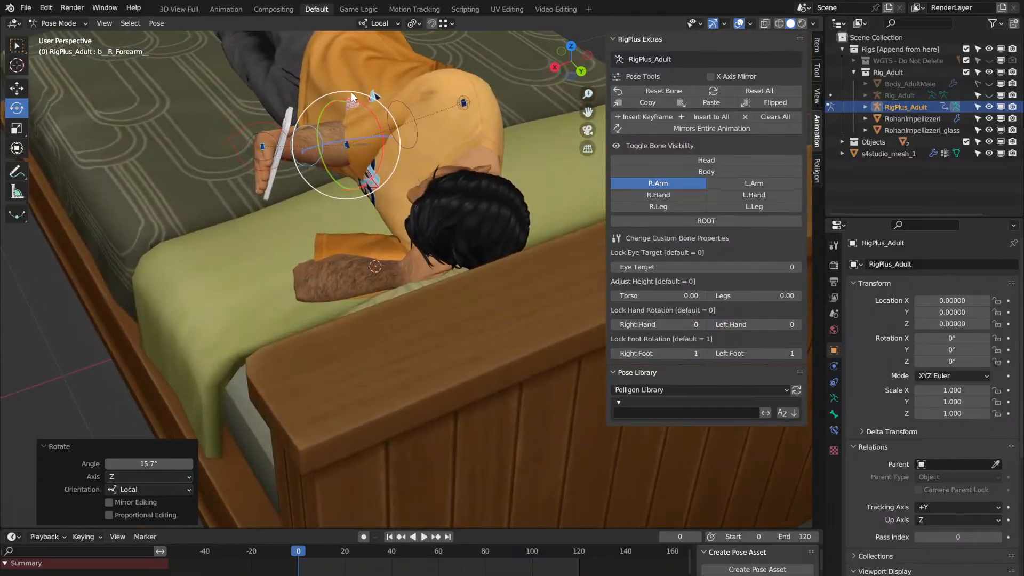
pyautogui.moveTo(338, 103); pyautogui.dragTo(324, 102, button='middle')
pyautogui.click(324, 101)
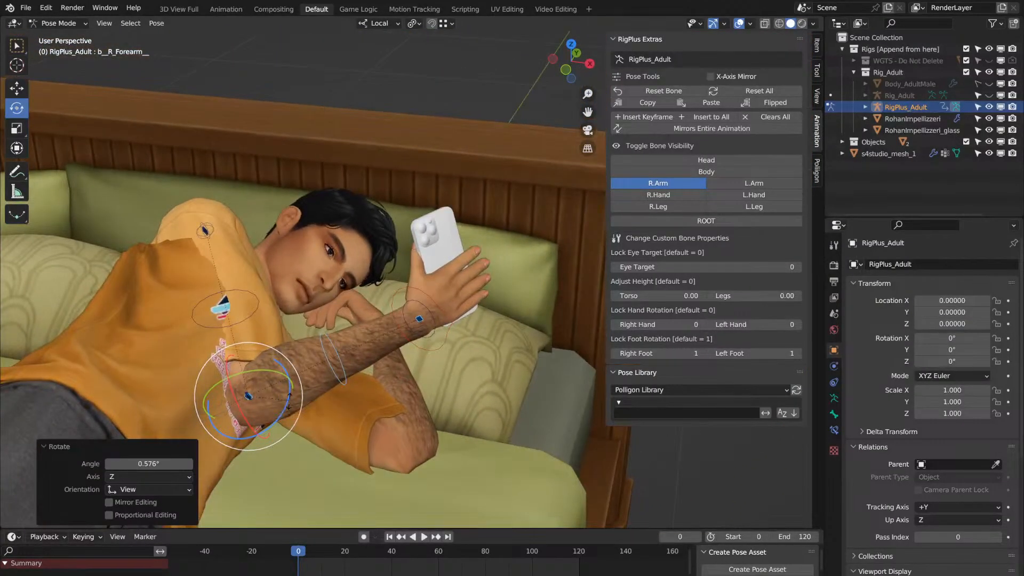
# Step: Try rotating the right forearm bone by 1.65° and undo that rotation
pyautogui.press('r')
pyautogui.press('z')
pyautogui.rightClick(288, 399)
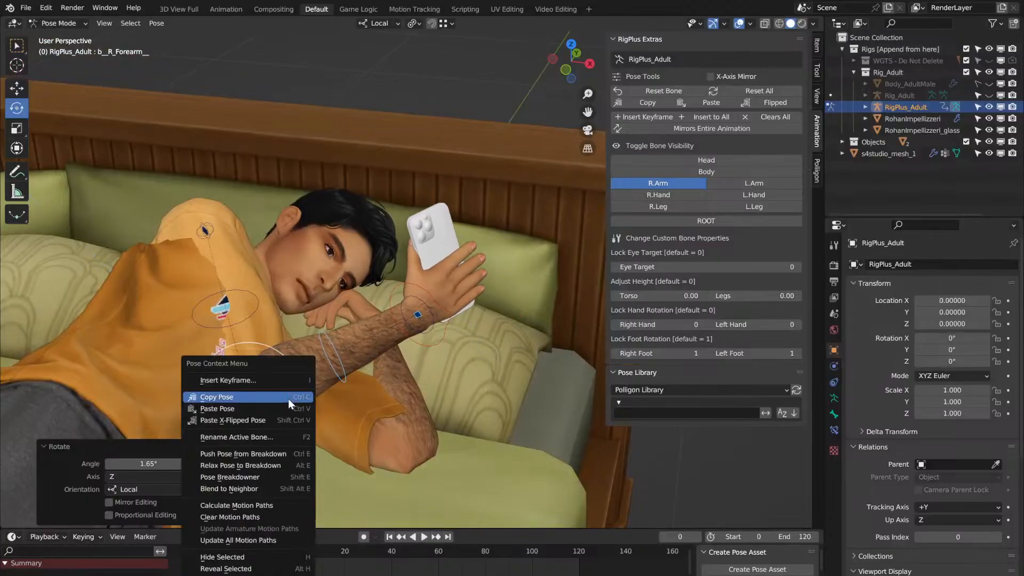
pyautogui.click(465, 181)
pyautogui.hotkey('ctrl', 'z')
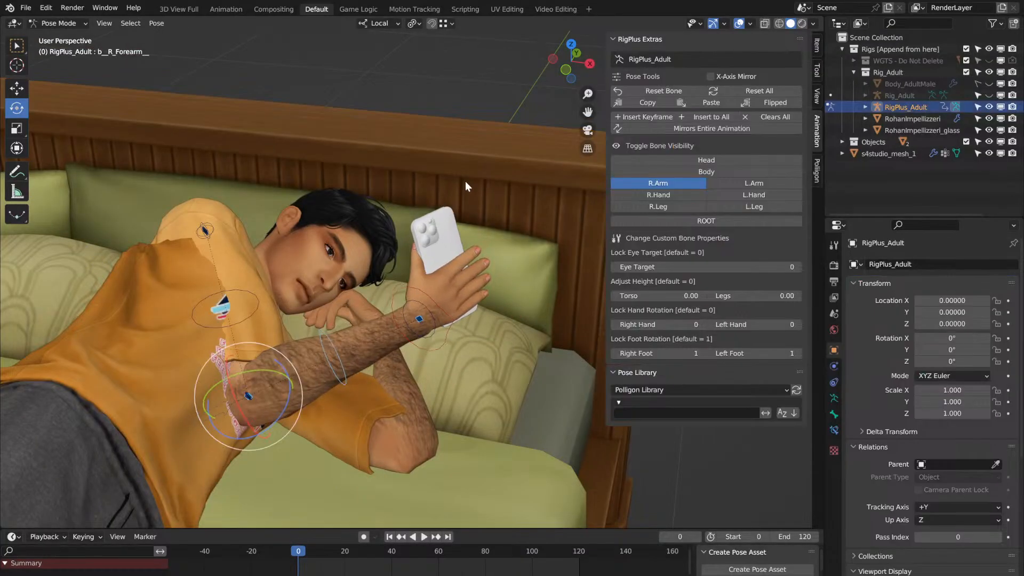
# Step: Twist the right forearm bone 25.6° on local Y
pyautogui.moveTo(233, 376); pyautogui.dragTo(253, 372)
pyautogui.moveTo(253, 372); pyautogui.dragTo(245, 372, button='middle')
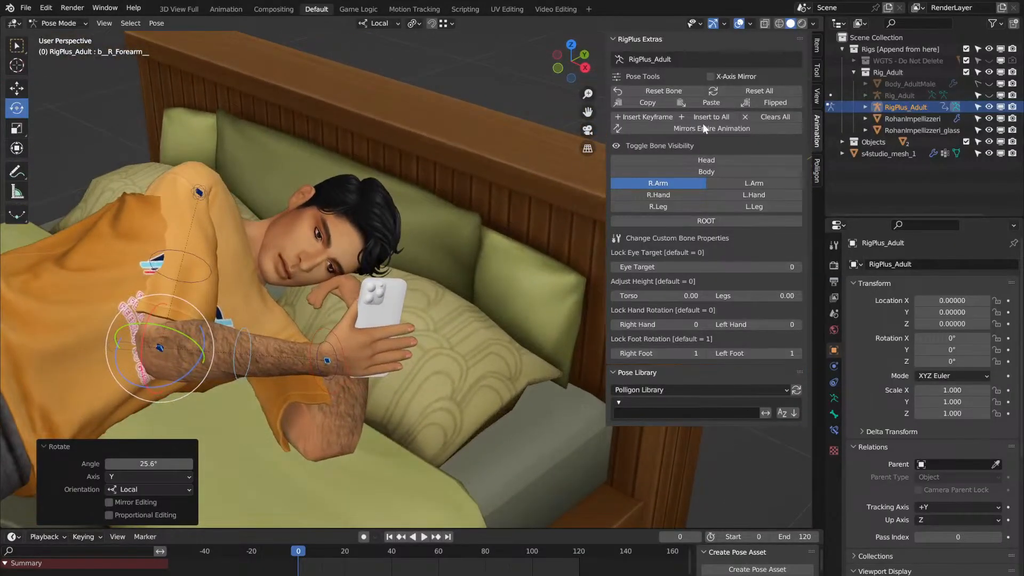
# Step: Show the Body_AdultMale mesh in place of the RigPlus_Adult rig and the custom clothed Sim mesh
pyautogui.click(990, 84)
pyautogui.click(989, 106)
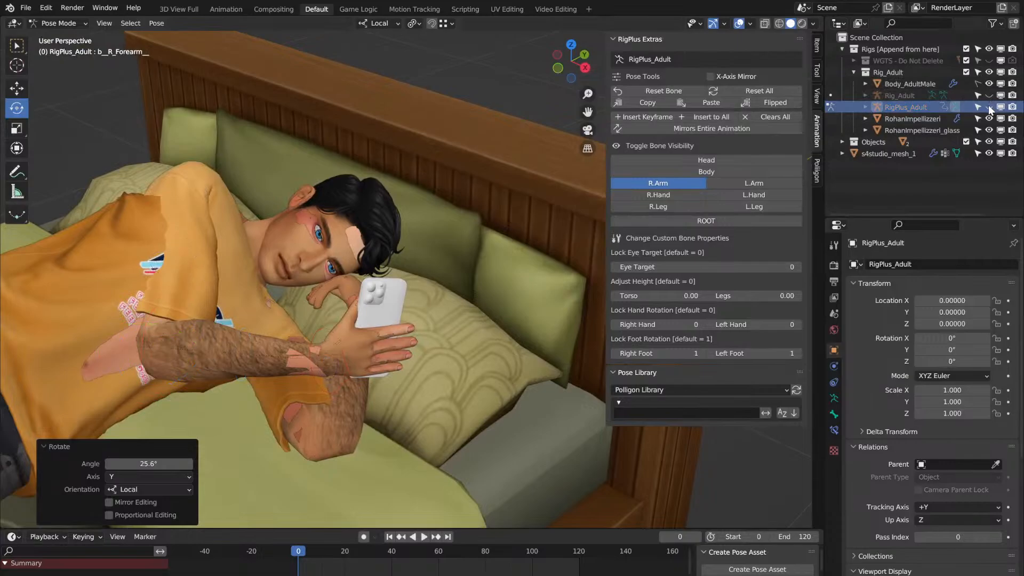
pyautogui.click(989, 118)
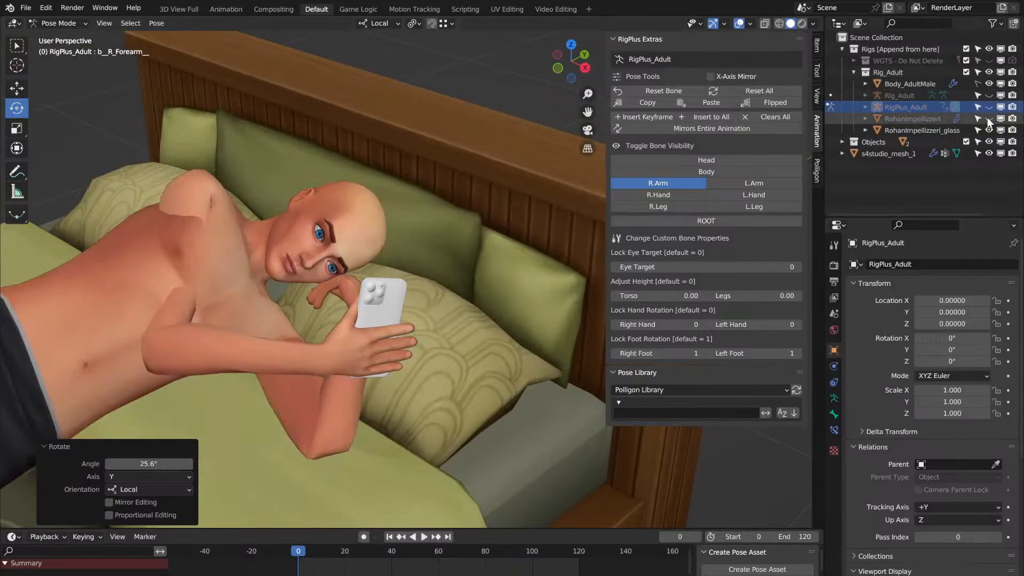
pyautogui.click(989, 118)
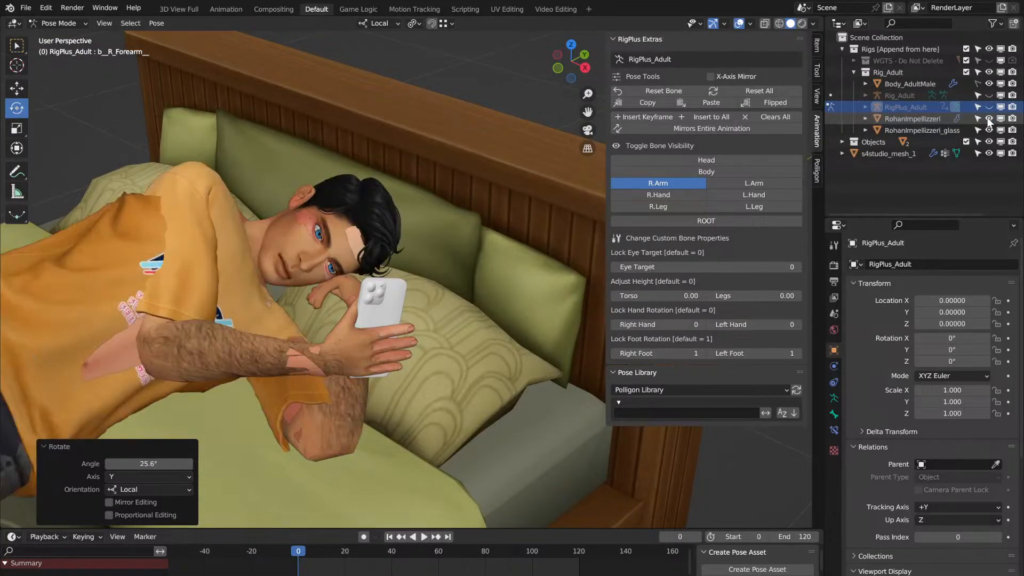
pyautogui.click(989, 118)
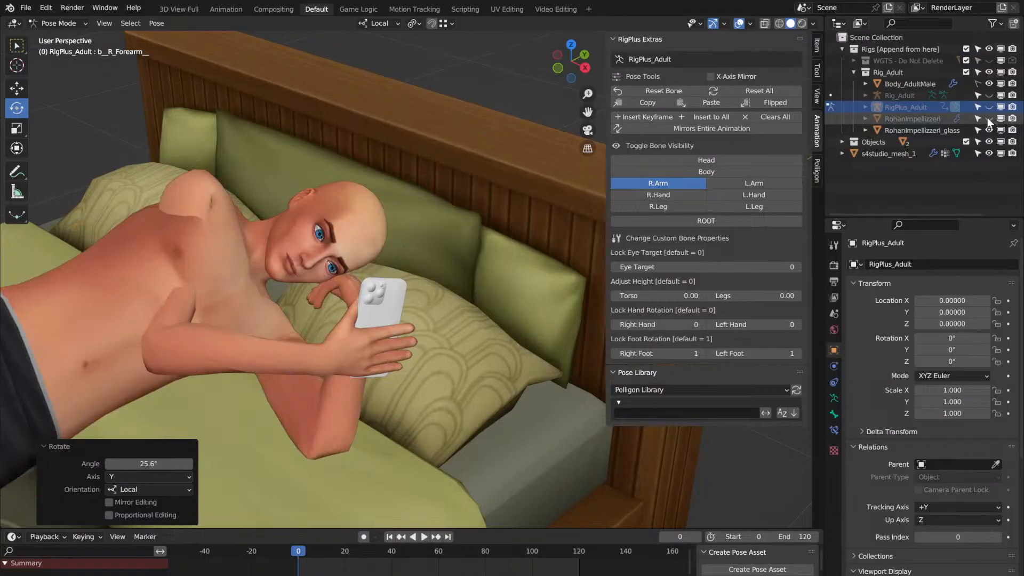
# Step: Make the RigPlus_Adult rig visible again alongside the Body_AdultMale mesh
pyautogui.click(930, 84)
pyautogui.click(918, 107)
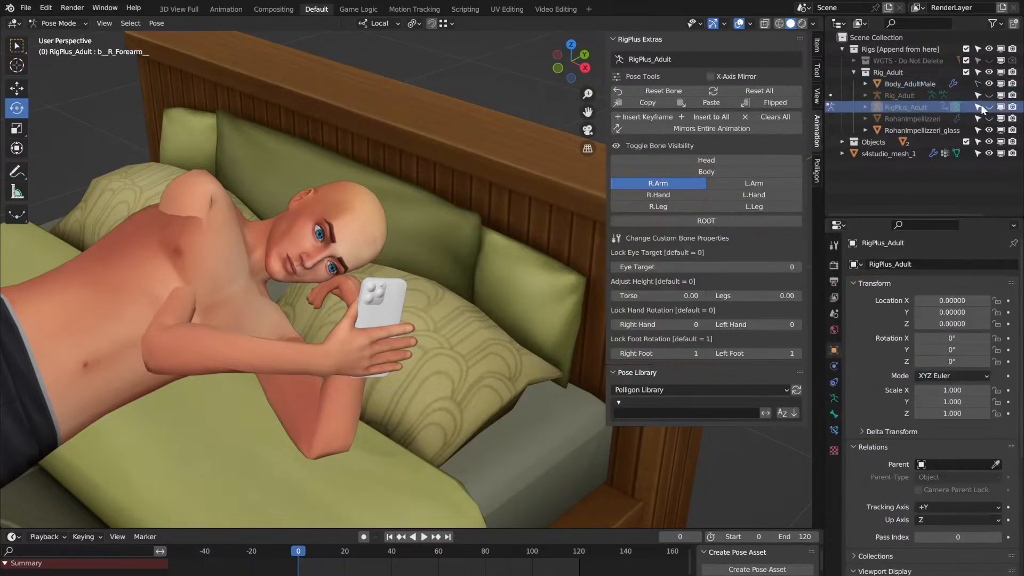
pyautogui.click(990, 106)
# Step: Twist the right upper arm bone -30.5° on local Y
pyautogui.moveTo(136, 205); pyautogui.dragTo(137, 209, button='middle')
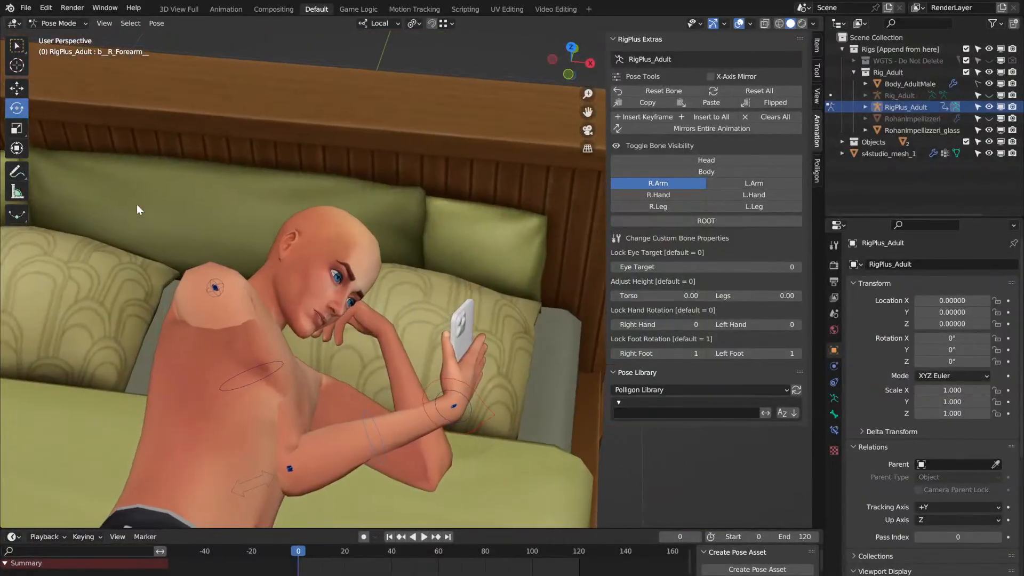
pyautogui.click(263, 363)
pyautogui.moveTo(264, 362); pyautogui.dragTo(263, 362, button='middle')
pyautogui.moveTo(280, 272); pyautogui.dragTo(280, 272, button='middle')
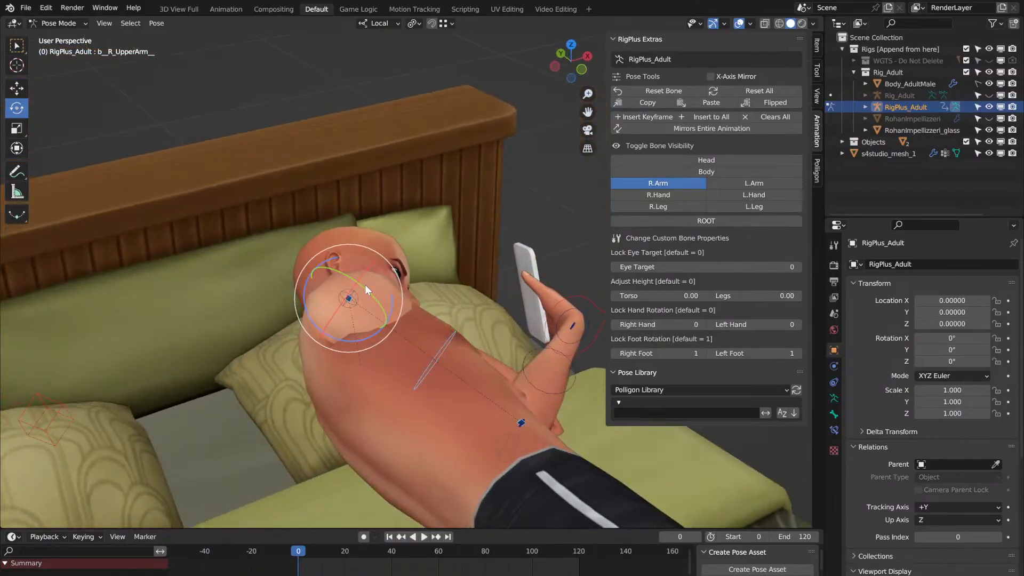
pyautogui.moveTo(366, 292); pyautogui.dragTo(359, 278)
pyautogui.moveTo(357, 274); pyautogui.dragTo(357, 274, button='middle')
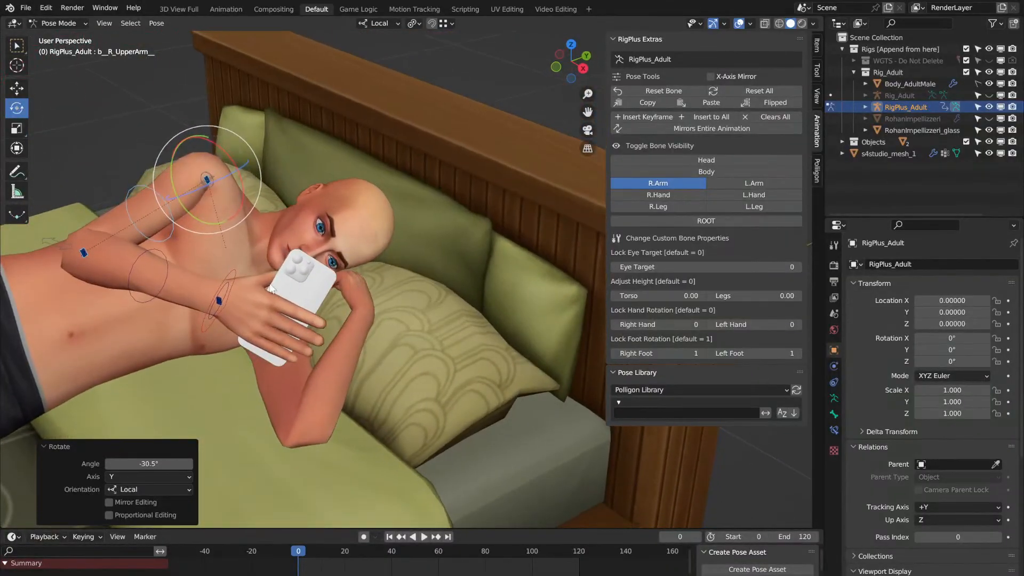
# Step: Rotate the right hand bone -28.6° on local X
pyautogui.click(225, 293)
pyautogui.moveTo(225, 293); pyautogui.dragTo(226, 292, button='middle')
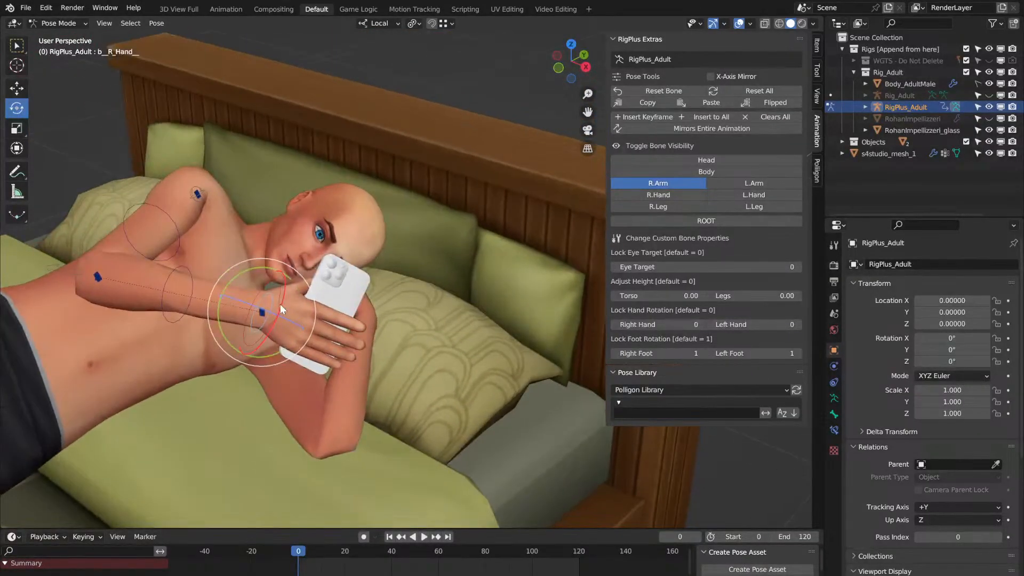
pyautogui.moveTo(279, 306)
pyautogui.mouseDown()
pyautogui.moveTo(265, 333)
pyautogui.moveTo(273, 301)
pyautogui.mouseUp()
pyautogui.moveTo(273, 301); pyautogui.dragTo(274, 301, button='middle')
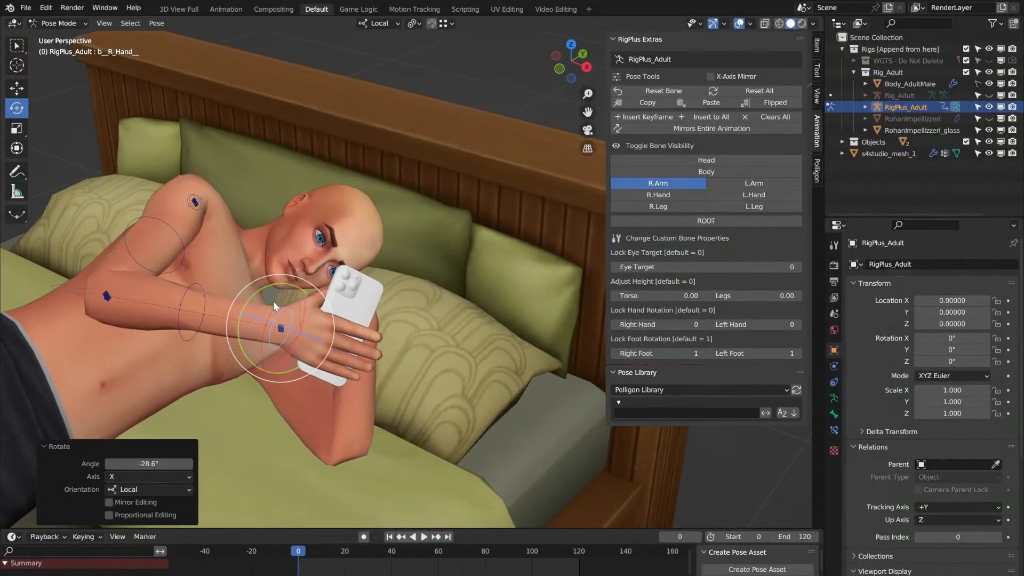
# Step: Rotate the right forearm bone 24.4° on local X, undoing any further rotation tried after it
pyautogui.click(203, 313)
pyautogui.moveTo(82, 292); pyautogui.dragTo(83, 305)
pyautogui.moveTo(83, 305); pyautogui.dragTo(83, 305, button='middle')
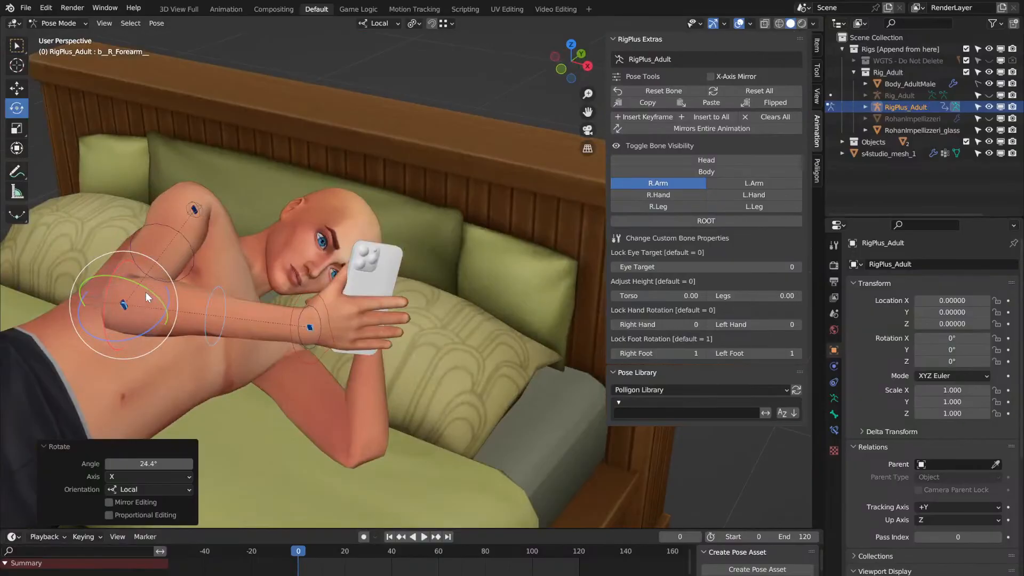
pyautogui.moveTo(146, 292); pyautogui.dragTo(148, 297)
pyautogui.hotkey('ctrl', 'z')
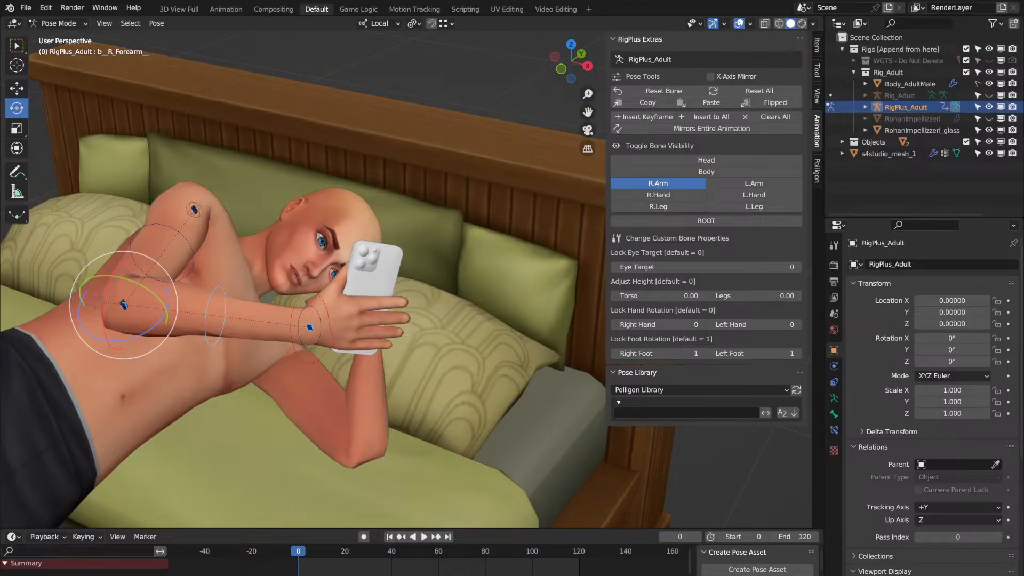
# Step: Show the custom clothed Sim mesh and hide the Body_AdultMale mesh
pyautogui.moveTo(464, 214); pyautogui.dragTo(464, 214, button='middle')
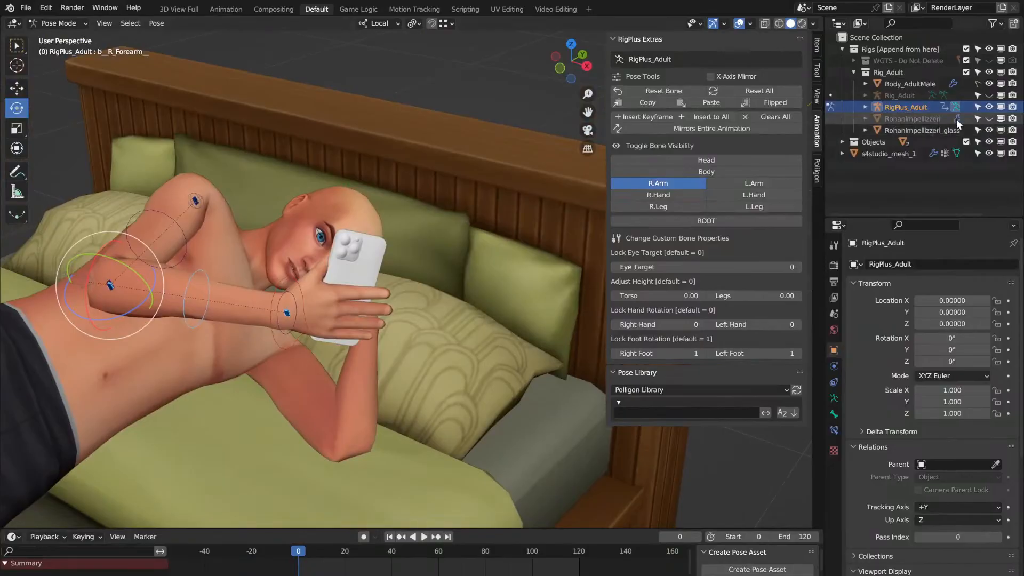
pyautogui.click(988, 118)
pyautogui.moveTo(479, 172); pyautogui.dragTo(523, 181, button='middle')
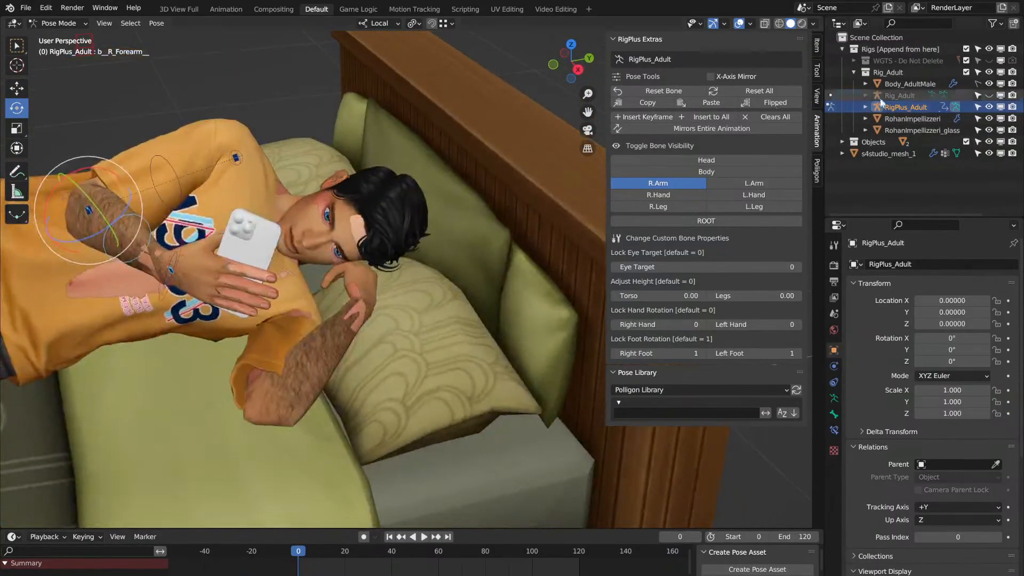
pyautogui.click(988, 84)
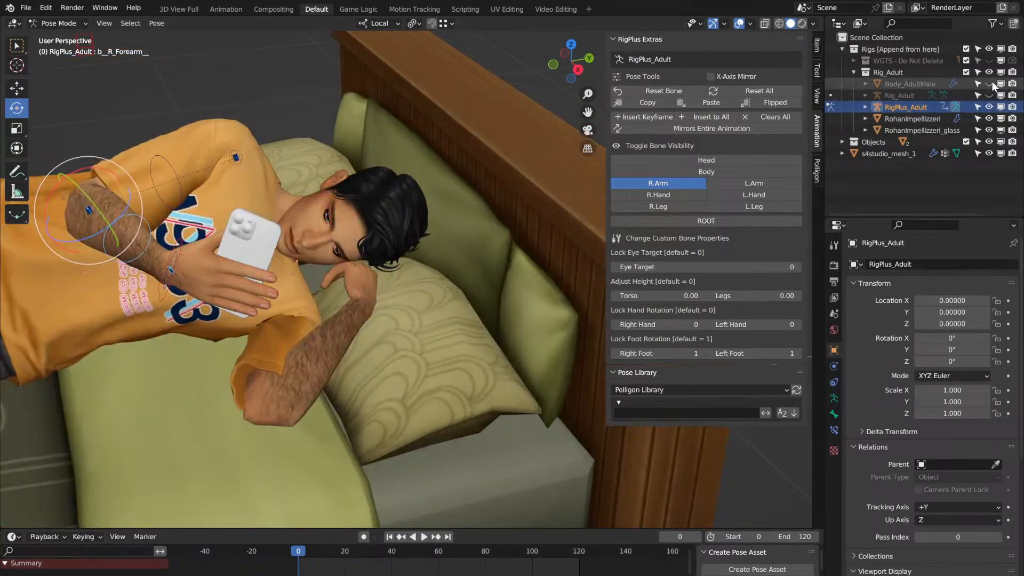
# Step: Save the current Blender file with the lying phone pose
pyautogui.moveTo(341, 170); pyautogui.dragTo(273, 138, button='middle')
pyautogui.scroll(4, 340, 169)
pyautogui.scroll(1, 340, 170)
pyautogui.scroll(-3, 341, 169)
pyautogui.scroll(2, 341, 169)
pyautogui.click(25, 7)
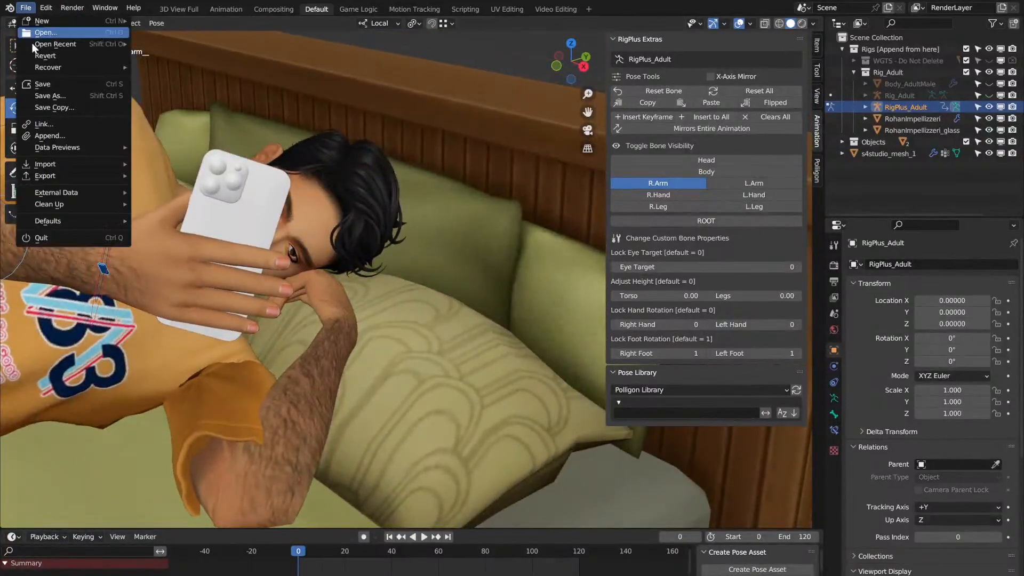
pyautogui.click(66, 85)
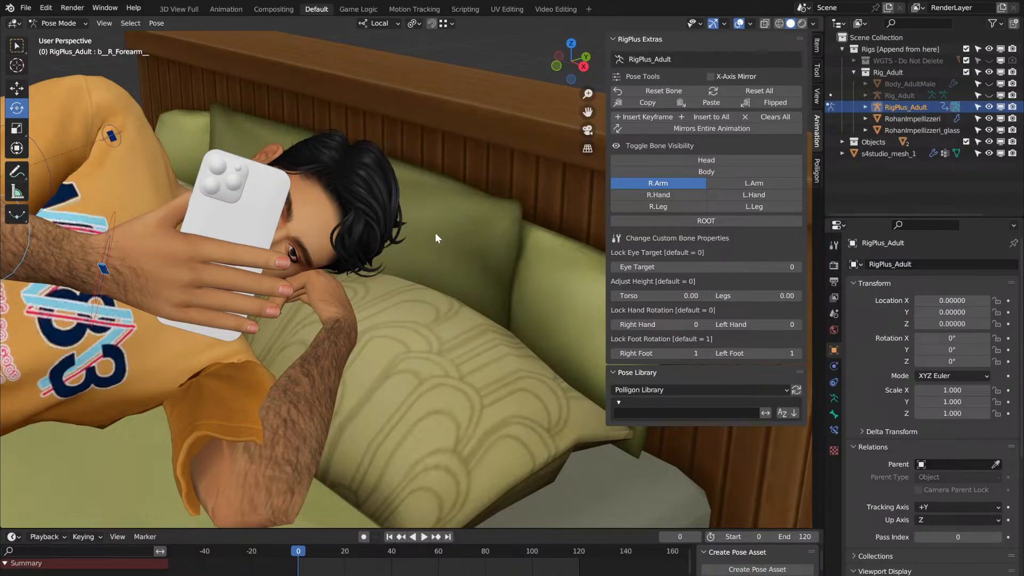
# Step: Display only the right-hand bones and rotate the b_R_Stigmata phone bone 33.7° on local Y
pyautogui.click(691, 195)
pyautogui.click(666, 183)
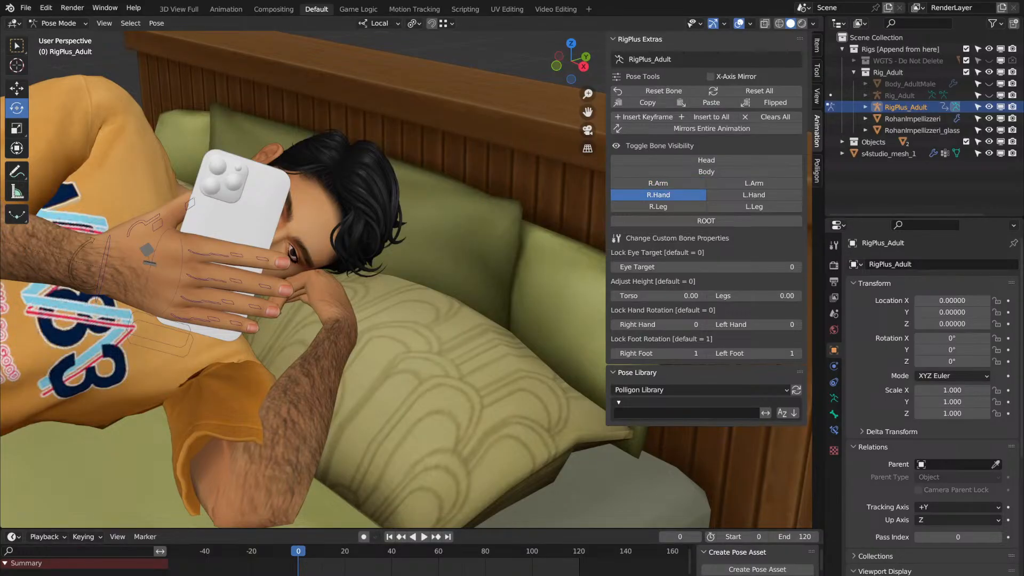
pyautogui.moveTo(239, 235); pyautogui.dragTo(252, 240, button='middle')
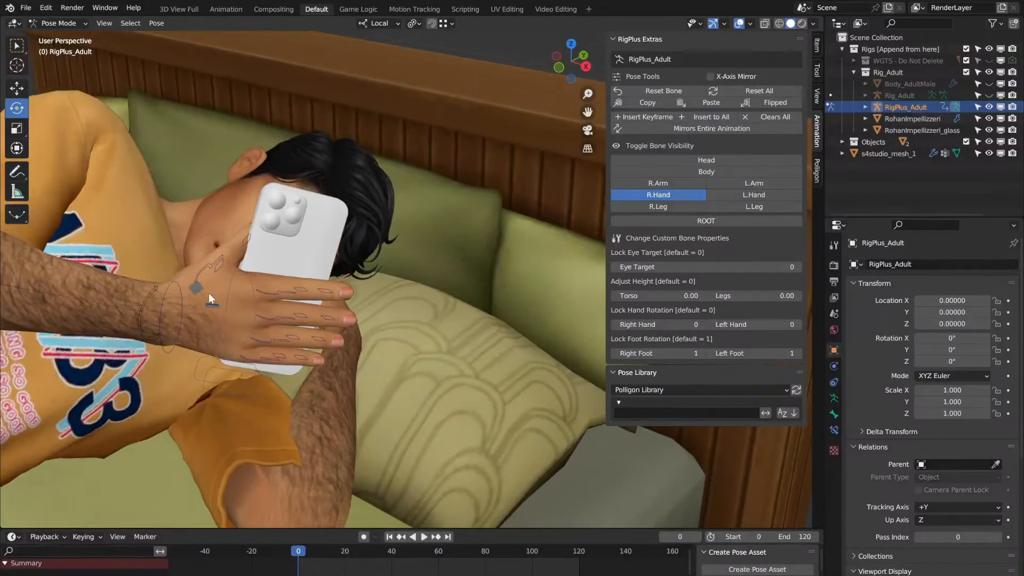
pyautogui.click(211, 305)
pyautogui.moveTo(211, 305); pyautogui.dragTo(199, 293, button='middle')
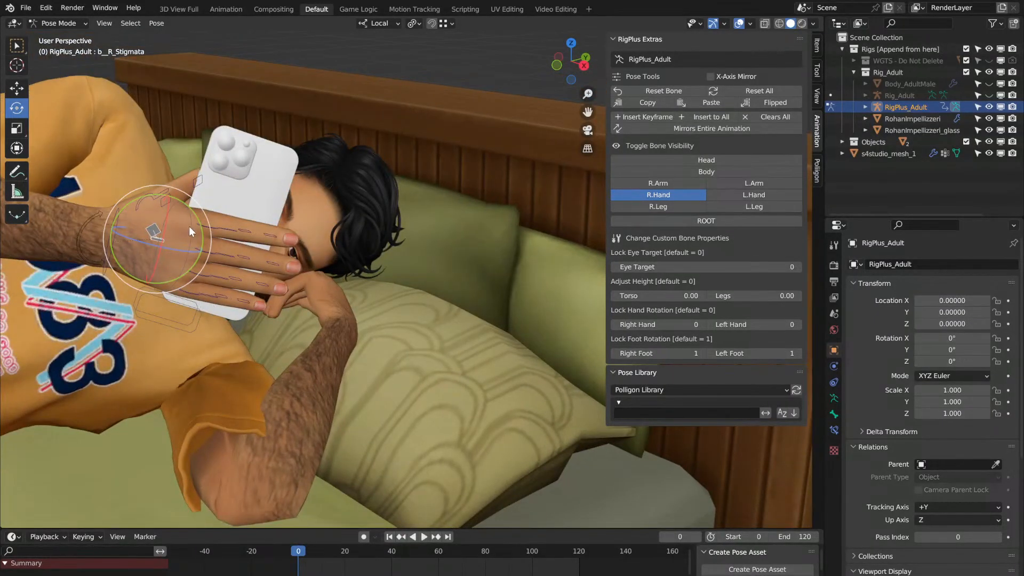
pyautogui.moveTo(197, 217); pyautogui.dragTo(245, 249)
pyautogui.moveTo(245, 249); pyautogui.dragTo(244, 249, button='middle')
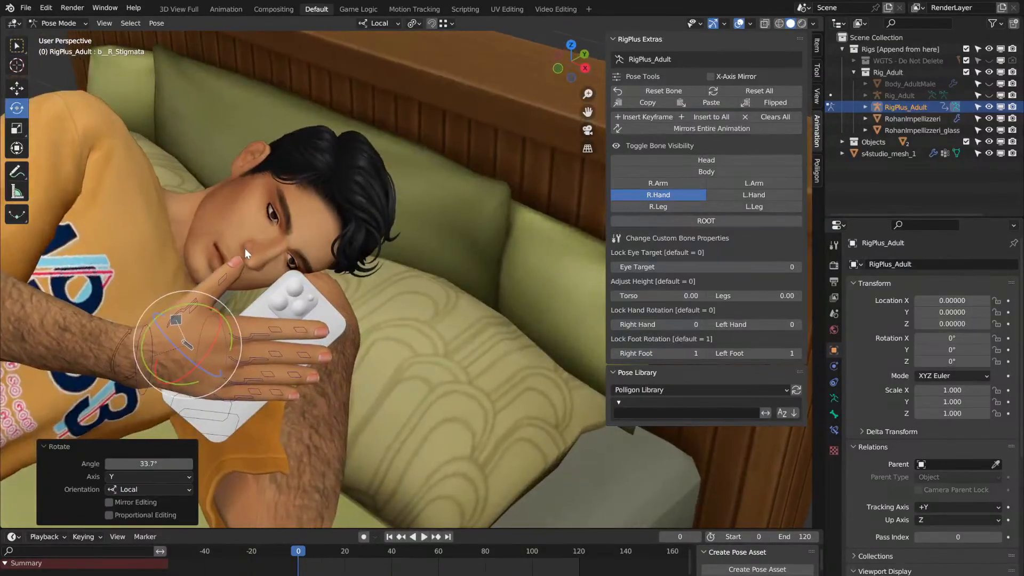
# Step: Move the b_R_Stigmata bone by -0.01358 on local X and 0.03077 on local Z to reposition the phone in the hand
pyautogui.click(17, 88)
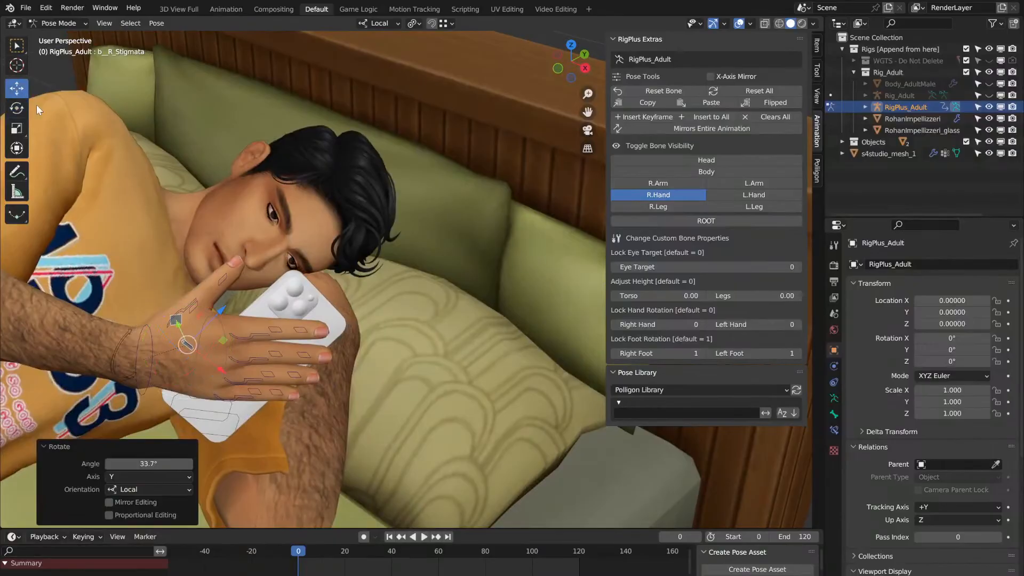
pyautogui.moveTo(162, 275); pyautogui.dragTo(183, 320, button='middle')
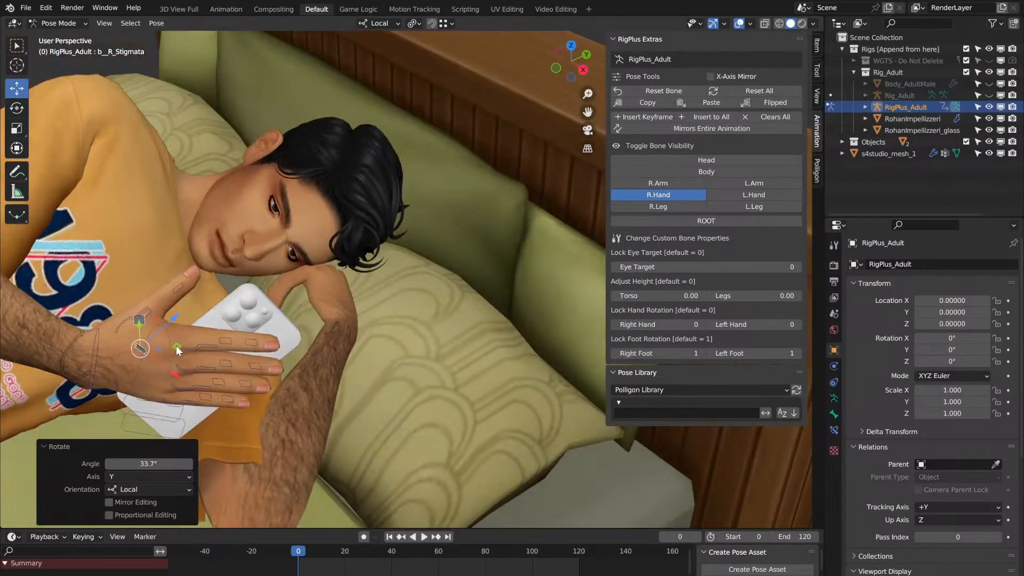
pyautogui.moveTo(178, 350); pyautogui.dragTo(190, 315)
pyautogui.moveTo(190, 315); pyautogui.dragTo(153, 277, button='middle')
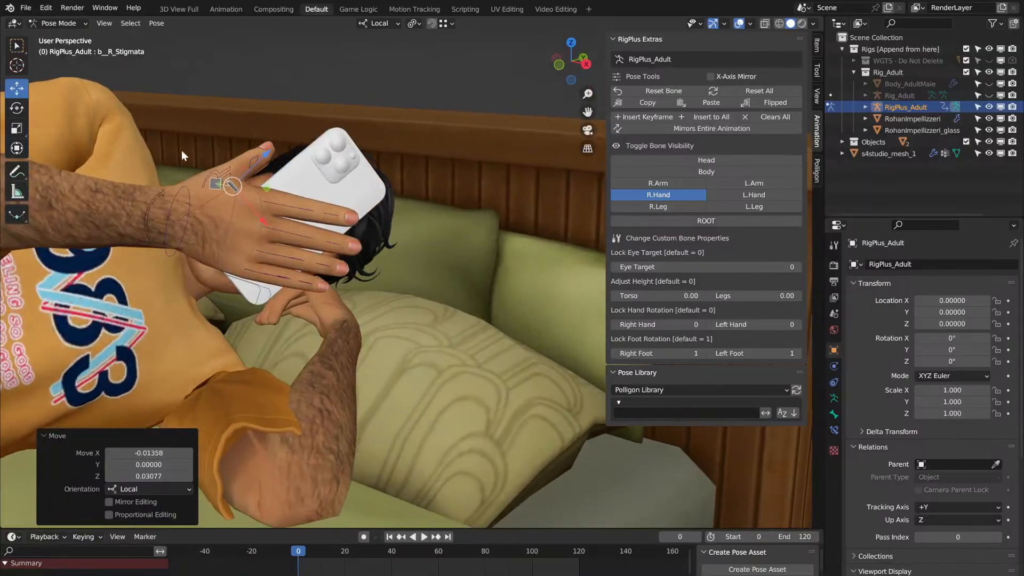
# Step: Rotate the right index finger control CTRL-IndexRot.R -19.7° on the view Z axis
pyautogui.moveTo(229, 173); pyautogui.dragTo(229, 171, button='middle')
pyautogui.scroll(3, 229, 172)
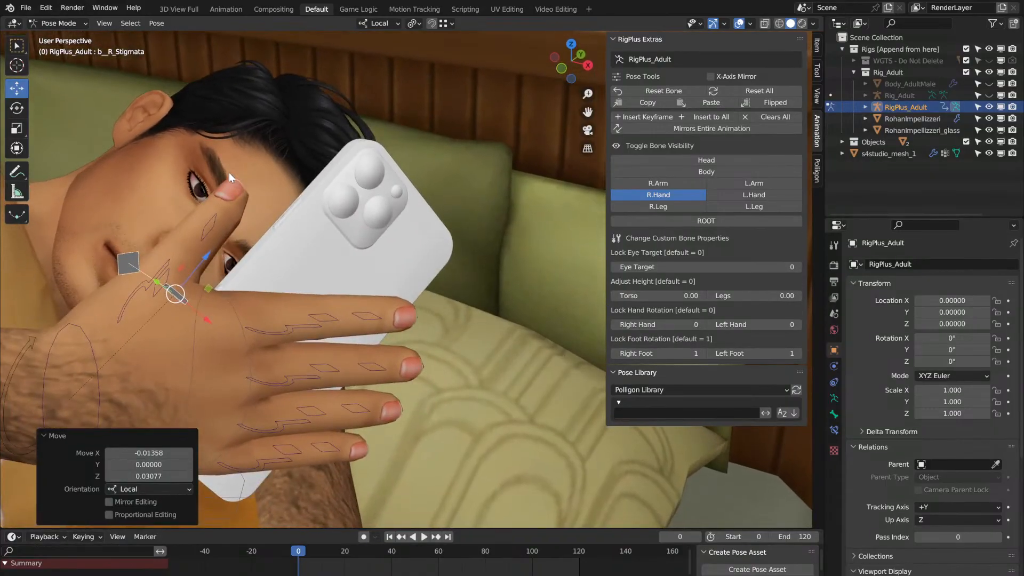
pyautogui.click(299, 325)
pyautogui.click(13, 111)
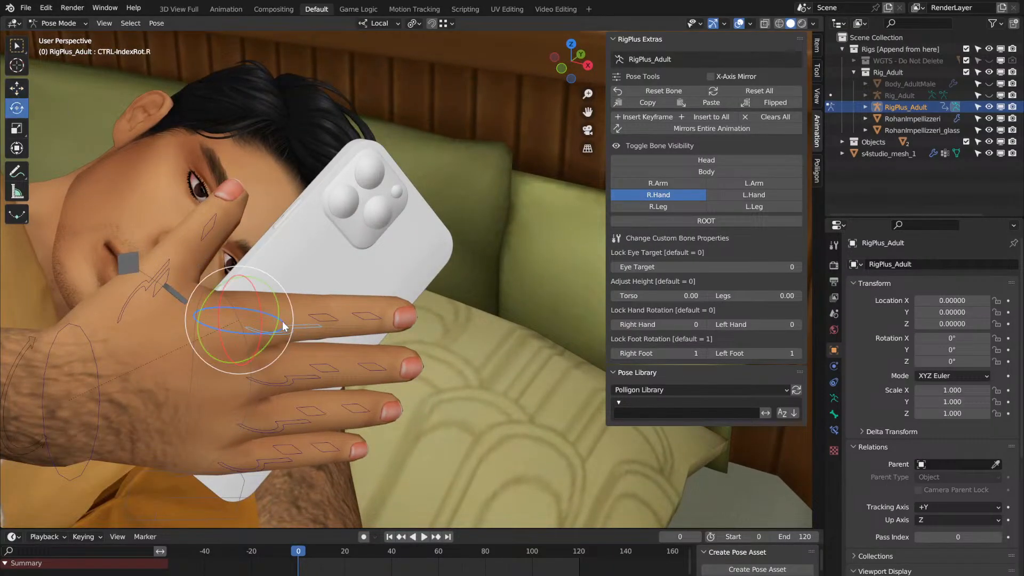
pyautogui.moveTo(289, 300); pyautogui.dragTo(274, 286)
pyautogui.moveTo(273, 286); pyautogui.dragTo(273, 287, button='middle')
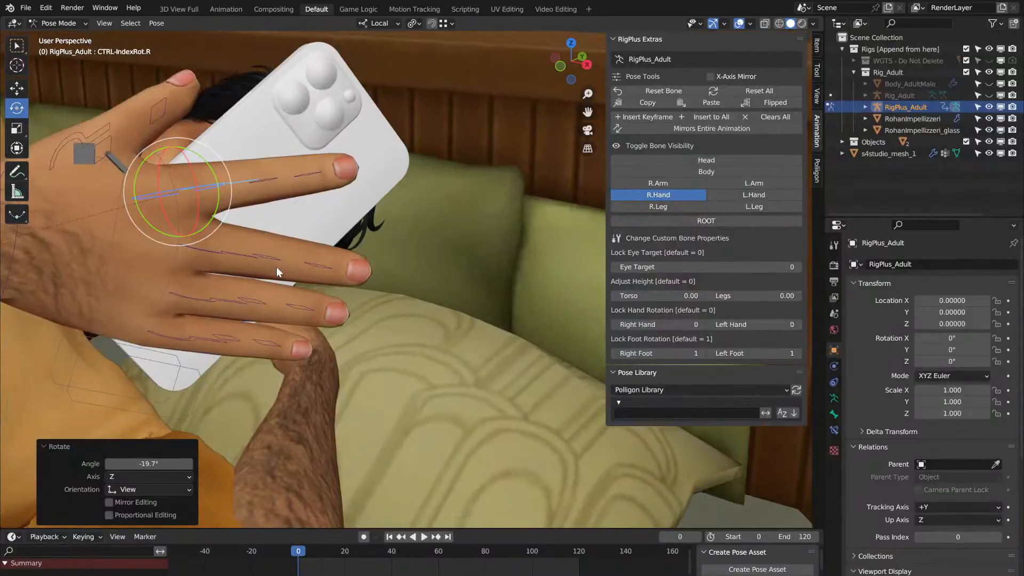
# Step: Try rotating the right middle finger's b__R_Mid1__ bone 23.7° on local Z and its CTRL-MidRot.R control, and undo both rotations
pyautogui.click(277, 261)
pyautogui.moveTo(292, 264); pyautogui.dragTo(334, 246)
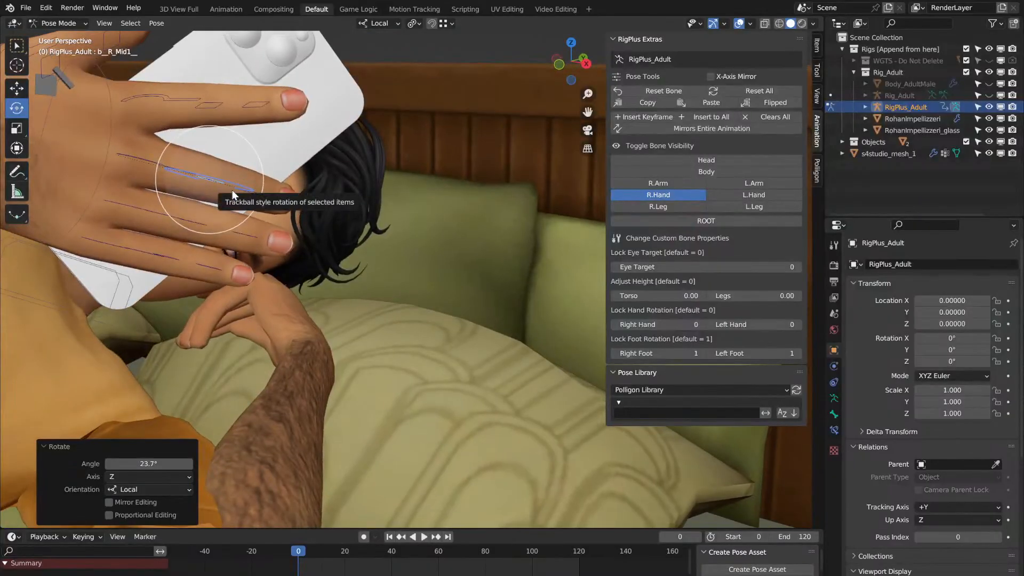
pyautogui.hotkey('ctrl', 'z')
pyautogui.click(141, 156)
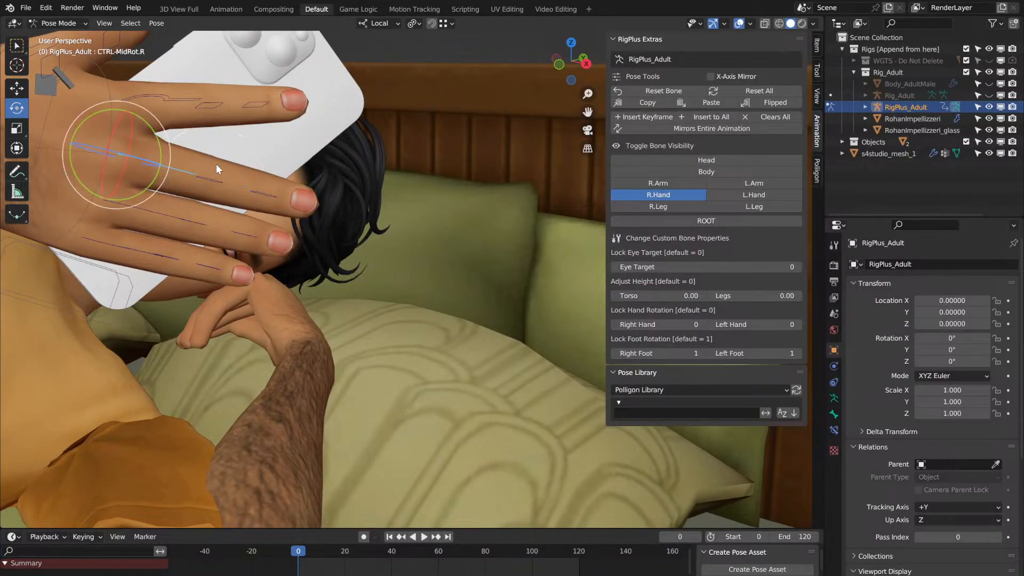
pyautogui.moveTo(142, 157); pyautogui.dragTo(158, 161)
pyautogui.hotkey('ctrl', 'z')
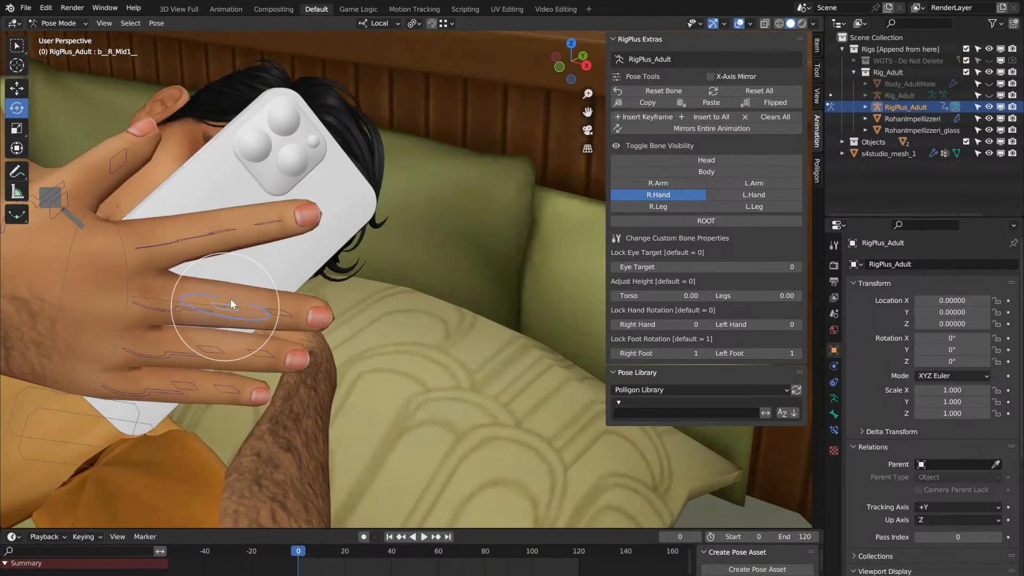
# Step: Bend the right middle finger's b__R_Mid1__ bone 16.2° on local Z and slightly rotate its CTRL-MidRot.R control
pyautogui.moveTo(220, 316); pyautogui.dragTo(225, 310)
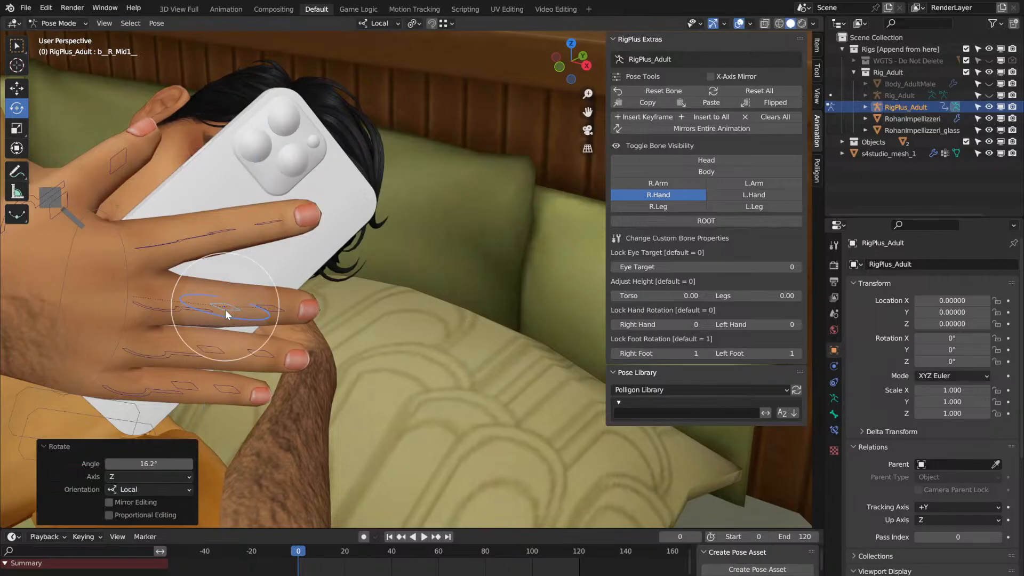
pyautogui.click(152, 313)
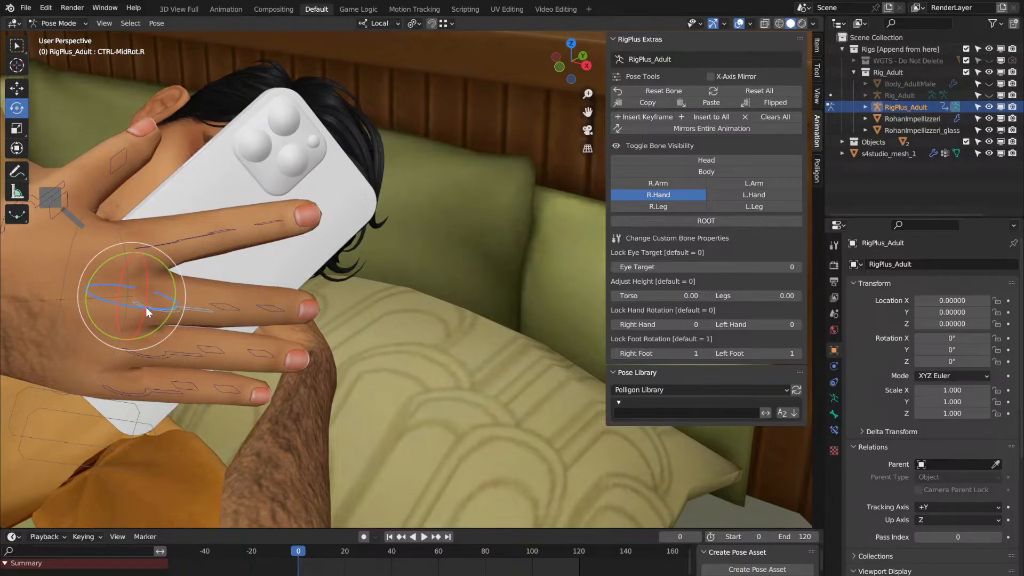
pyautogui.moveTo(146, 309)
pyautogui.mouseDown()
pyautogui.moveTo(152, 320)
pyautogui.moveTo(145, 308)
pyautogui.mouseUp()
pyautogui.click(149, 273)
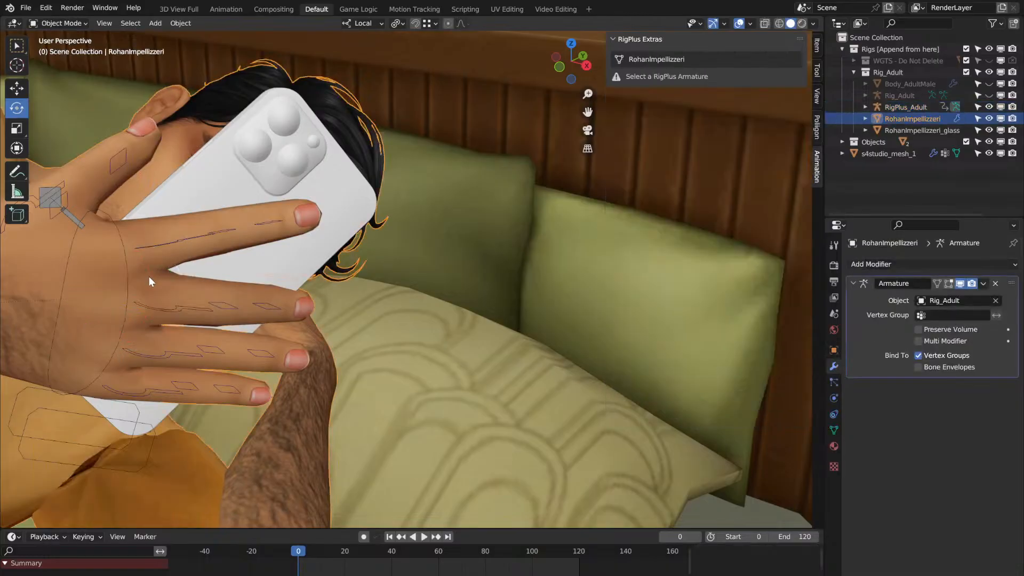
# Step: Undo the accidental selection of the body mesh, and rotate the right middle finger's base control about 4.3° in the view plane
pyautogui.hotkey('ctrl', 'z')
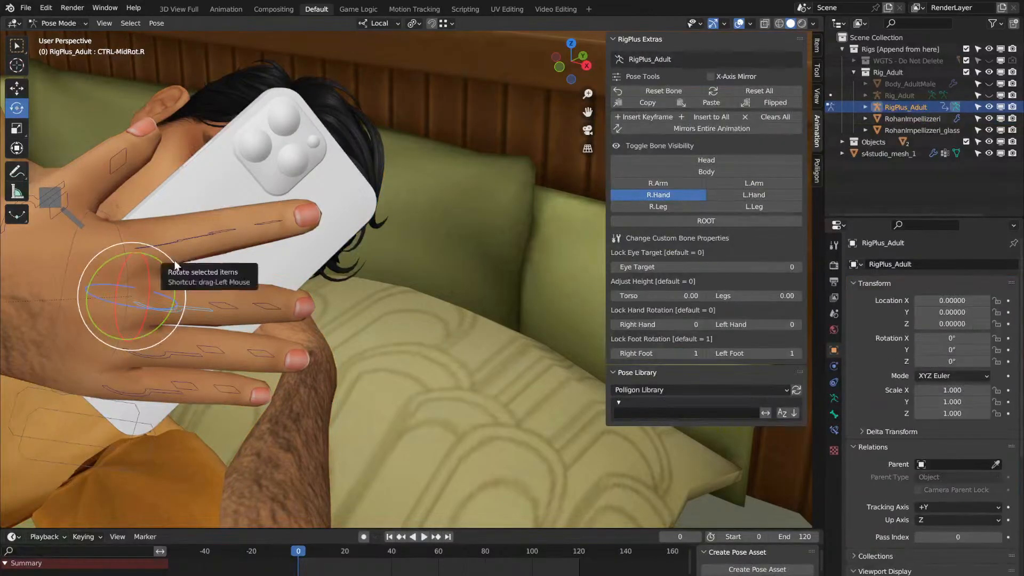
pyautogui.moveTo(174, 269)
pyautogui.mouseDown()
pyautogui.moveTo(160, 292)
pyautogui.moveTo(172, 272)
pyautogui.mouseUp()
pyautogui.moveTo(246, 283); pyautogui.dragTo(246, 283, button='middle')
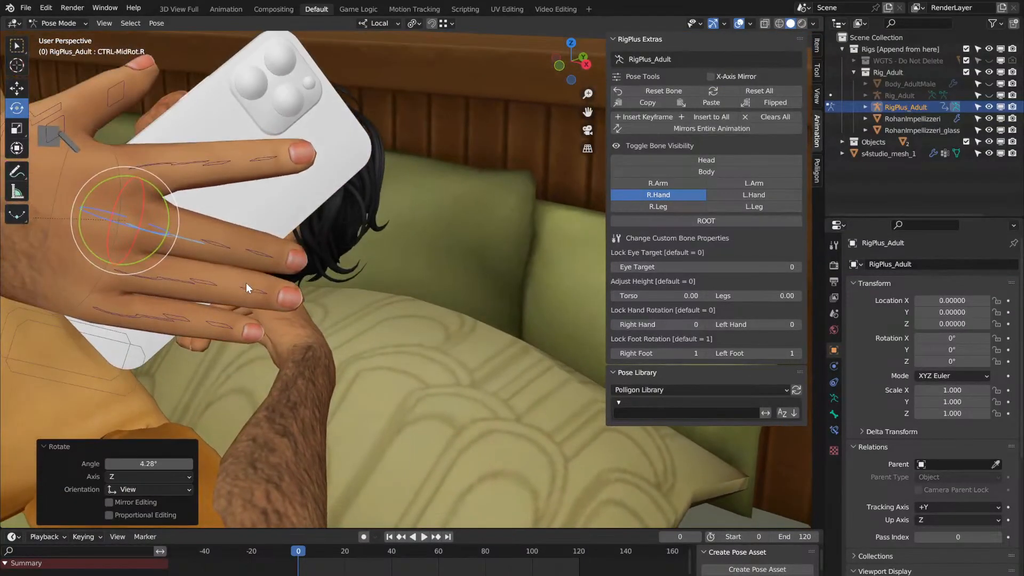
# Step: Curl the right ring and pinky fingers around the phone, rotating the pinky's first bone about 44.7° on its local Z axis
pyautogui.click(210, 285)
pyautogui.moveTo(212, 289); pyautogui.dragTo(238, 304)
pyautogui.click(186, 323)
pyautogui.moveTo(238, 304); pyautogui.dragTo(238, 302, button='middle')
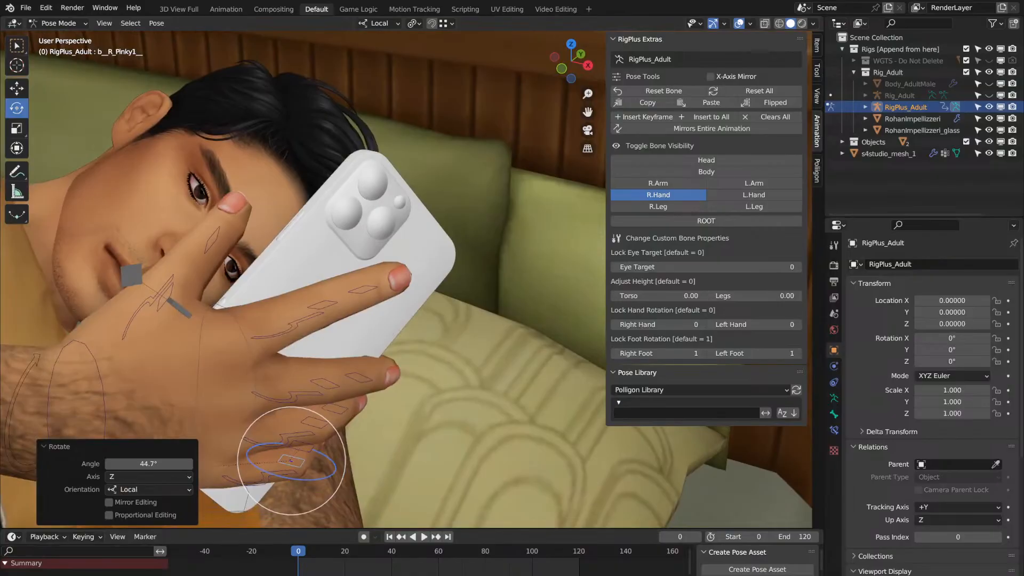
# Step: Rotate the right thumb's base control about -28.6° around its local Z axis so the thumb crosses the phone
pyautogui.moveTo(406, 277); pyautogui.dragTo(405, 276, button='middle')
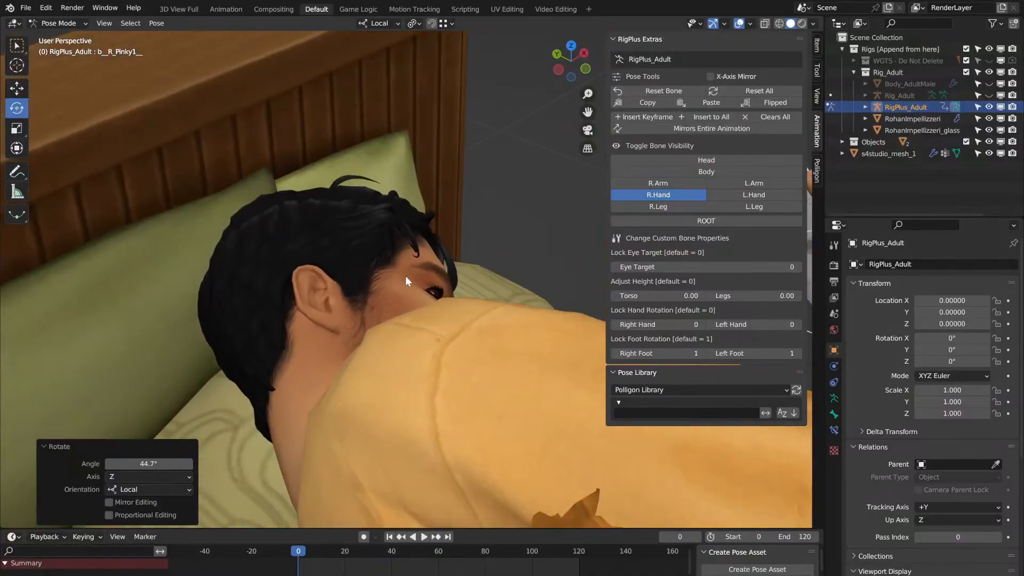
pyautogui.moveTo(592, 111); pyautogui.dragTo(521, 168)
pyautogui.moveTo(521, 167); pyautogui.dragTo(518, 238, button='middle')
pyautogui.scroll(4, 521, 167)
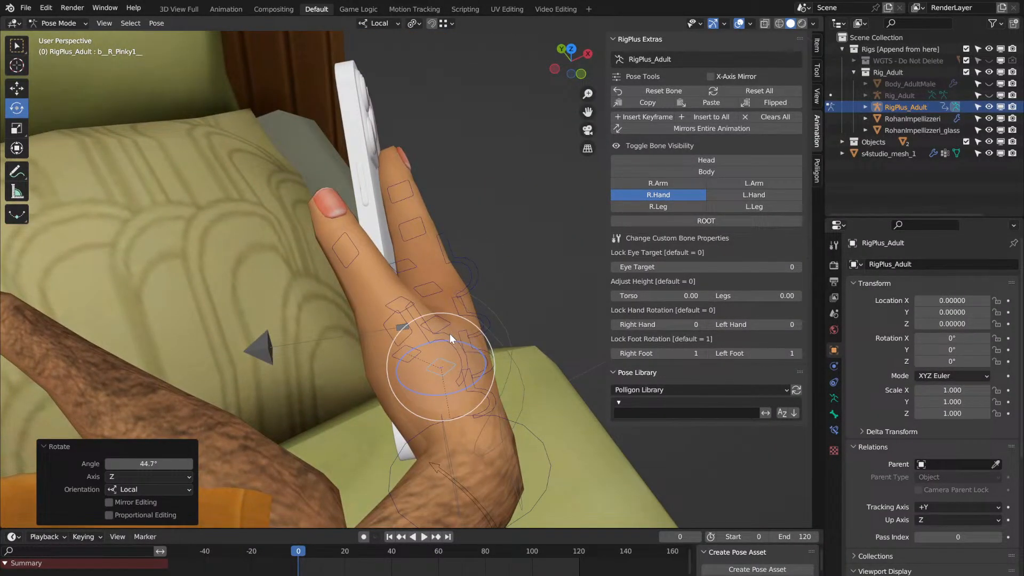
pyautogui.moveTo(450, 334); pyautogui.dragTo(450, 334, button='middle')
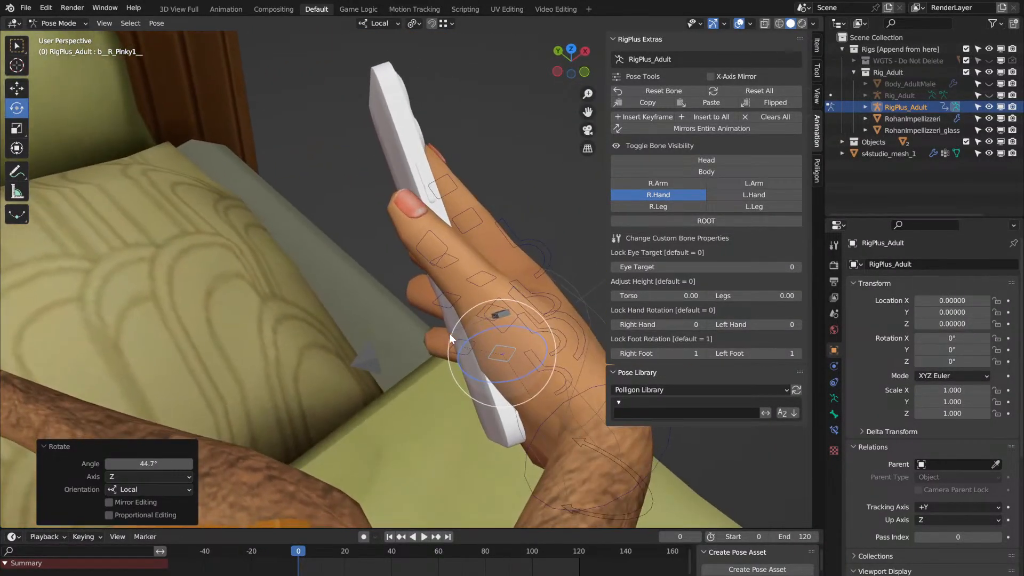
pyautogui.click(508, 291)
pyautogui.moveTo(508, 291); pyautogui.dragTo(504, 318, button='middle')
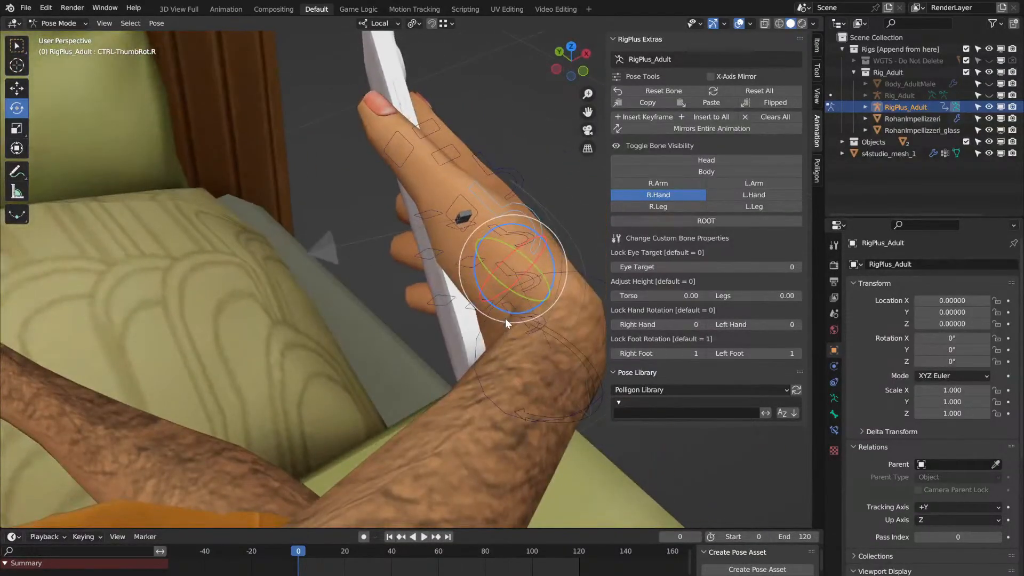
pyautogui.moveTo(527, 256); pyautogui.dragTo(527, 257, button='middle')
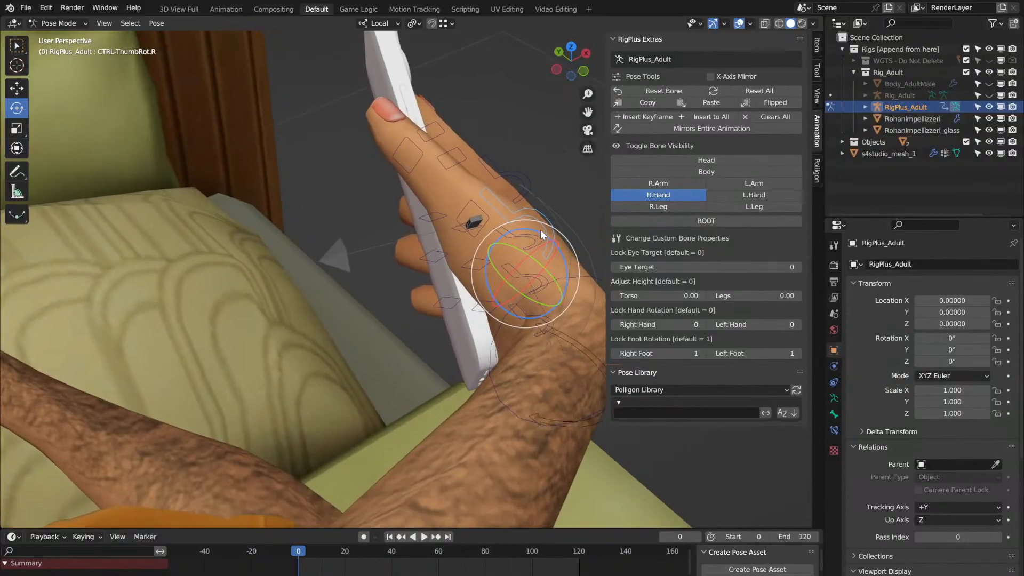
pyautogui.moveTo(538, 231); pyautogui.dragTo(514, 229)
pyautogui.scroll(5, 514, 229)
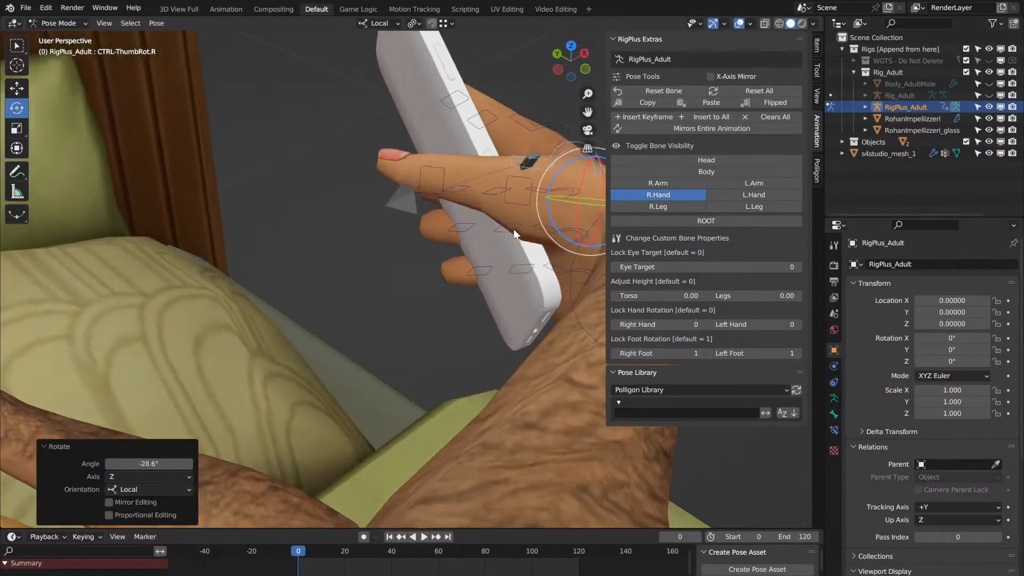
# Step: Rotate the right thumb's first bone about 29.5° around its local Y axis
pyautogui.moveTo(514, 229); pyautogui.dragTo(540, 202, button='middle')
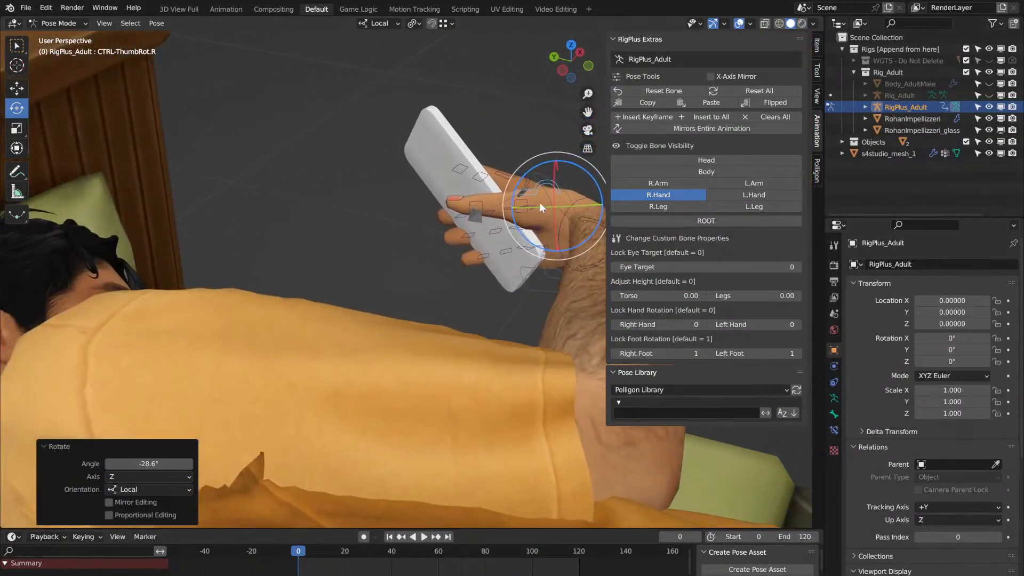
pyautogui.click(482, 206)
pyautogui.moveTo(481, 206); pyautogui.dragTo(482, 206, button='middle')
pyautogui.moveTo(439, 261); pyautogui.dragTo(437, 262)
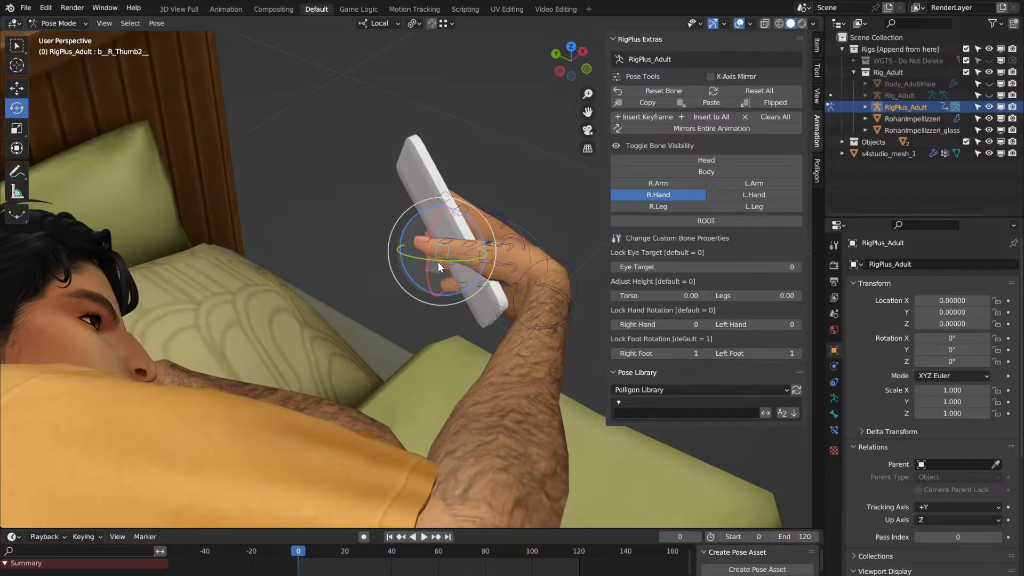
pyautogui.scroll(5, 438, 261)
pyautogui.moveTo(437, 262); pyautogui.dragTo(438, 262, button='middle')
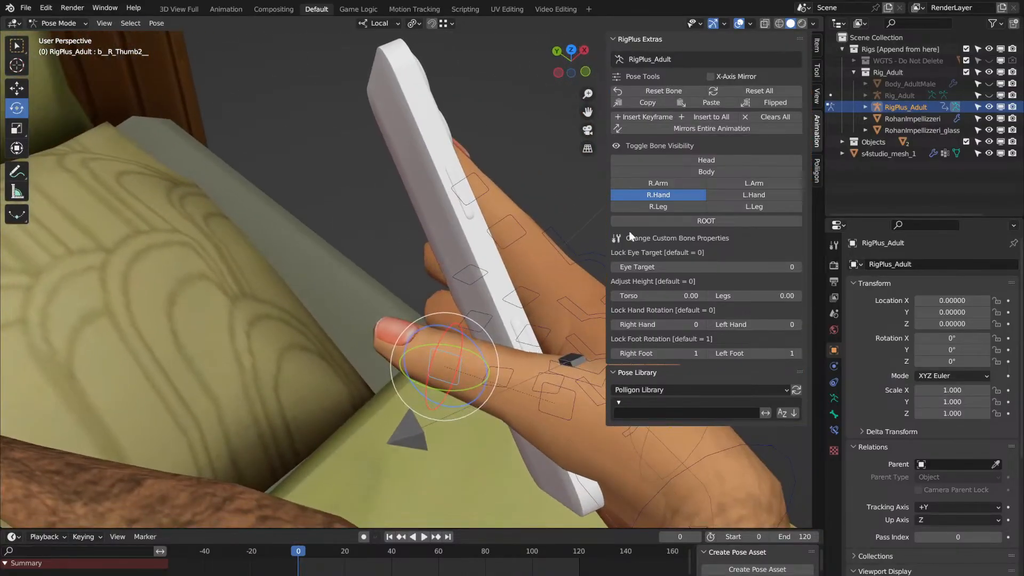
pyautogui.moveTo(504, 253); pyautogui.dragTo(503, 253, button='middle')
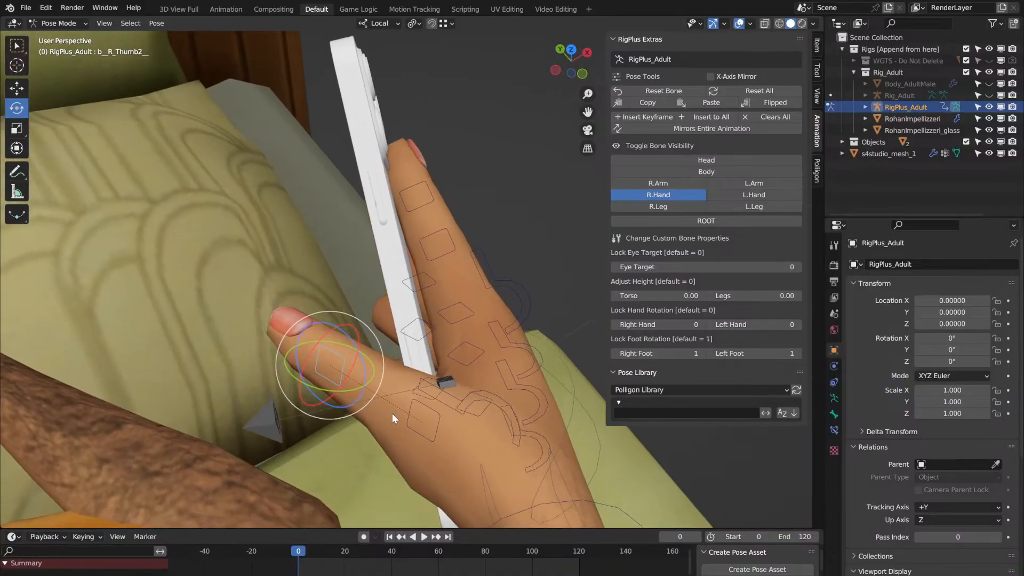
pyautogui.click(408, 419)
pyautogui.moveTo(409, 420); pyautogui.dragTo(409, 420, button='middle')
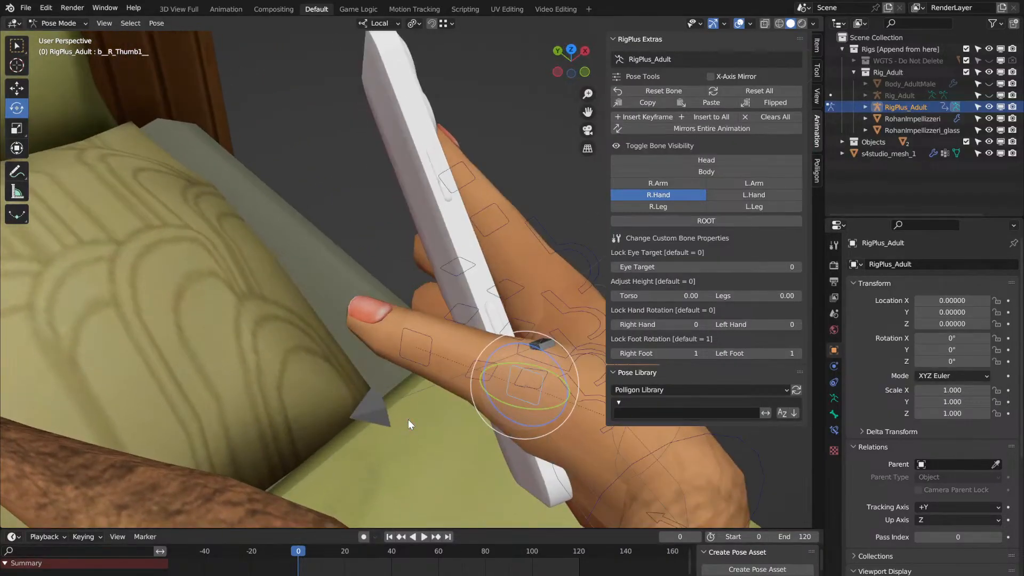
pyautogui.click(493, 397)
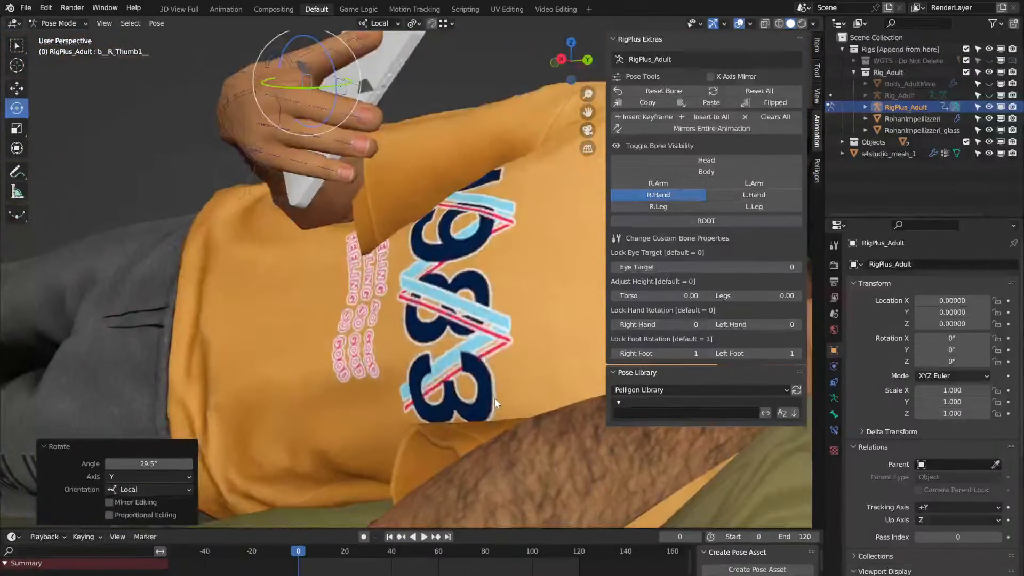
# Step: Rotate the right ring finger's second bone twice around its local Z axis, the first time by about -25.3°
pyautogui.moveTo(495, 398); pyautogui.dragTo(425, 270, button='middle')
pyautogui.moveTo(356, 322); pyautogui.dragTo(384, 338, button='middle')
pyautogui.scroll(1, 357, 322)
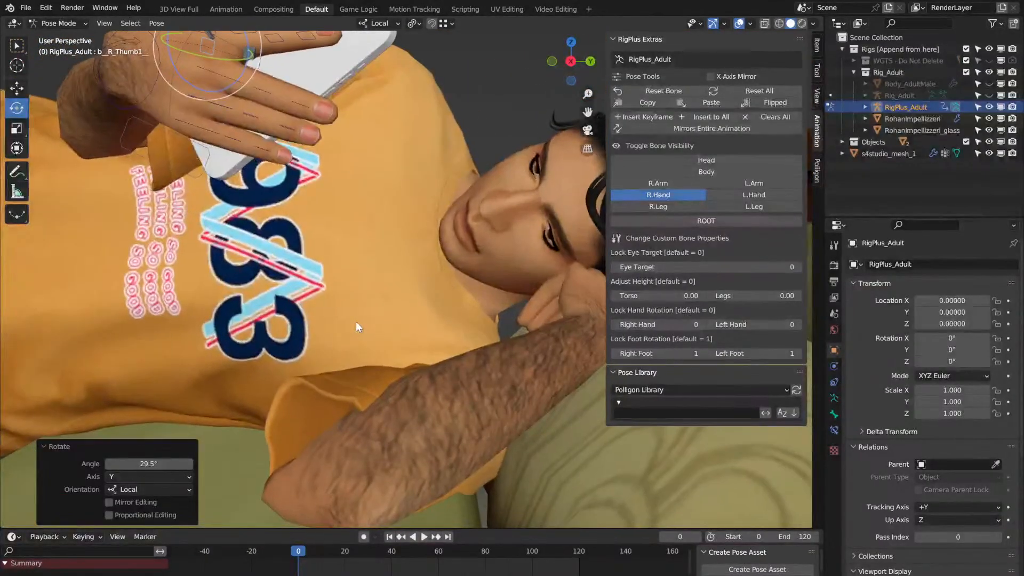
pyautogui.click(289, 126)
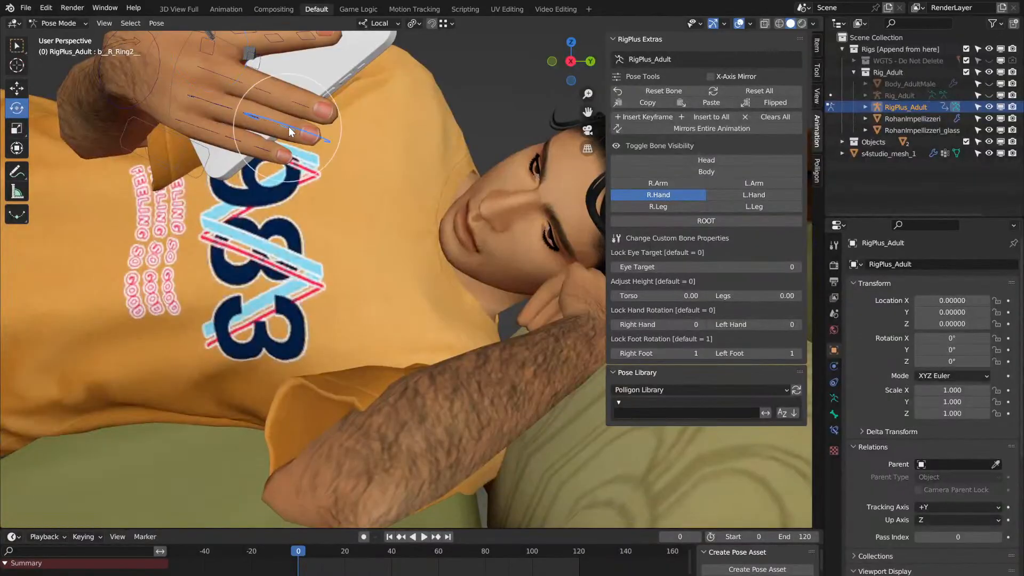
pyautogui.press('r')
pyautogui.press('z')
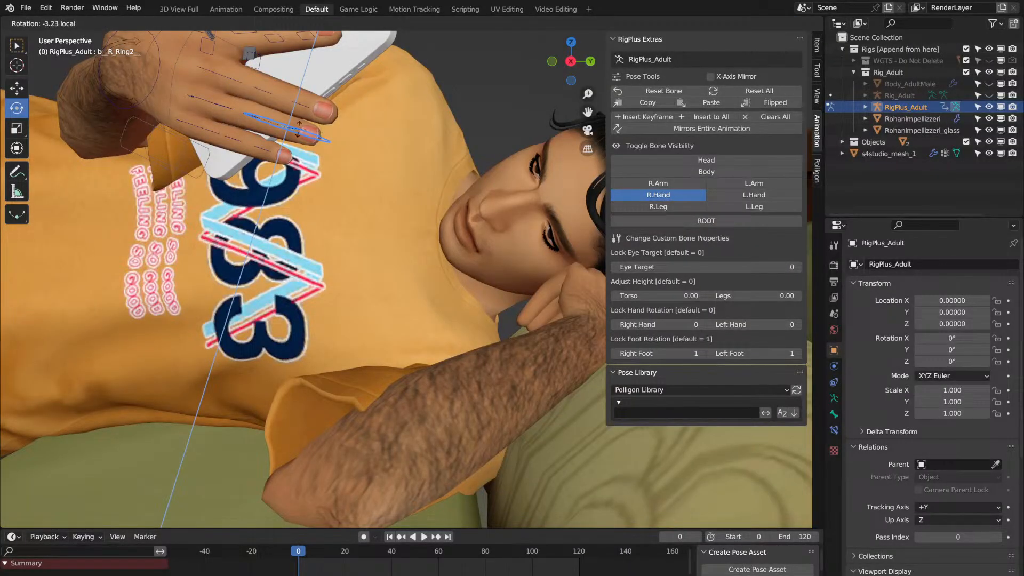
pyautogui.click(357, 142)
pyautogui.moveTo(341, 114); pyautogui.dragTo(303, 127, button='middle')
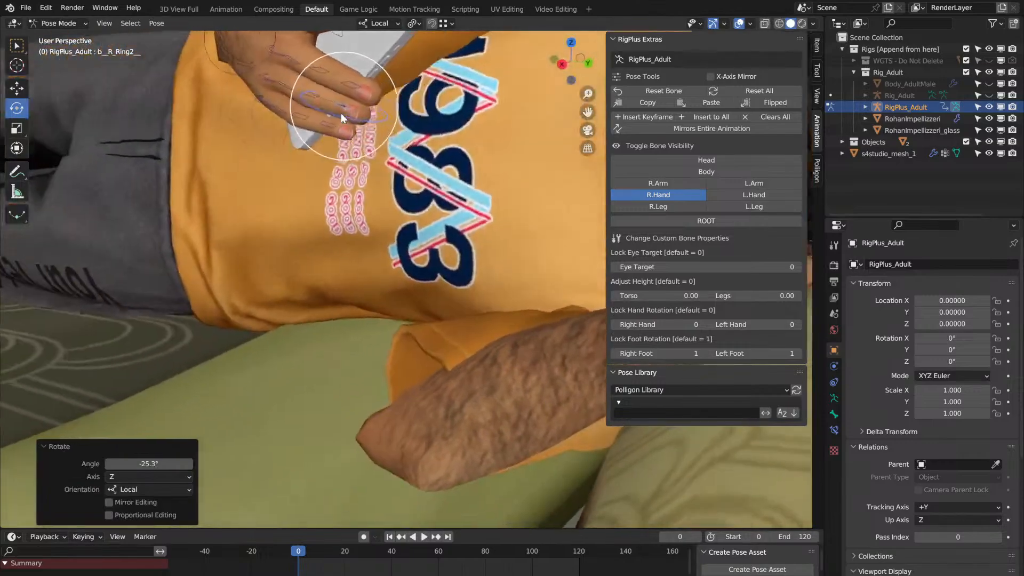
pyautogui.press('r')
pyautogui.press('z')
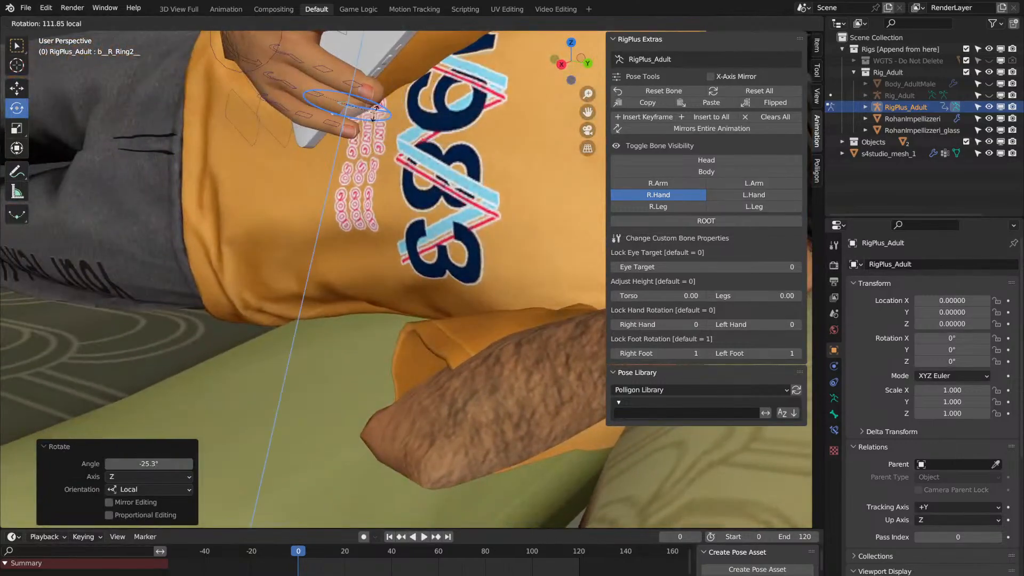
pyautogui.click(370, 112)
# Step: Bend the right middle finger's second bone with a trackball rotation of about -36.7° and 91.7°
pyautogui.click(353, 88)
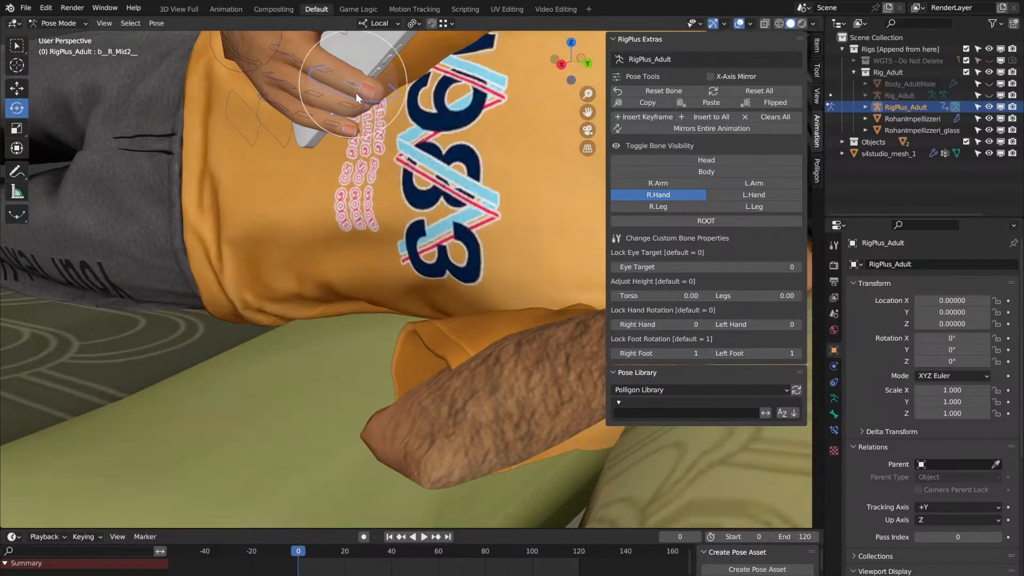
pyautogui.press('r')
pyautogui.press('r')
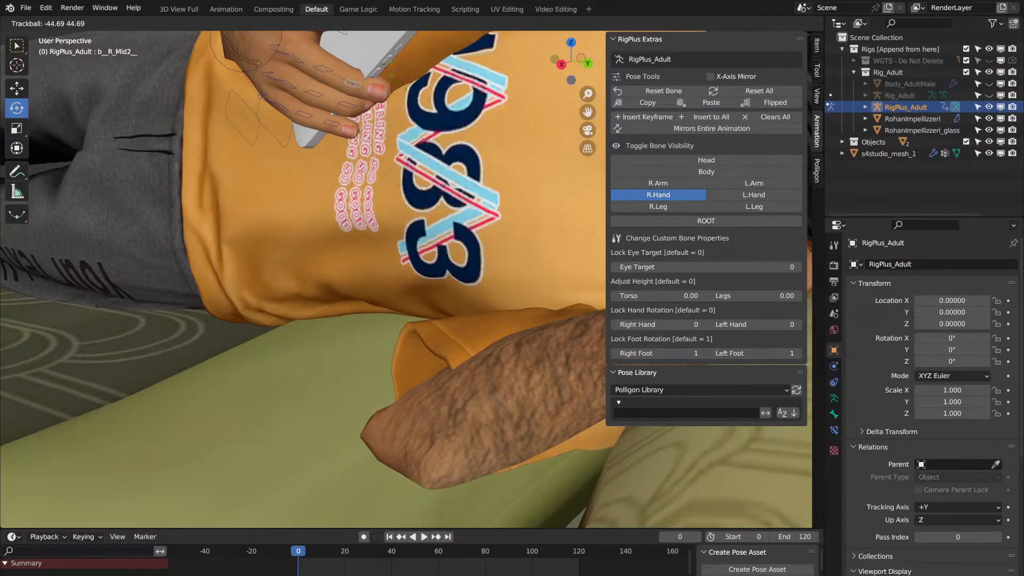
pyautogui.click(426, 78)
pyautogui.moveTo(319, 83); pyautogui.dragTo(318, 94, button='middle')
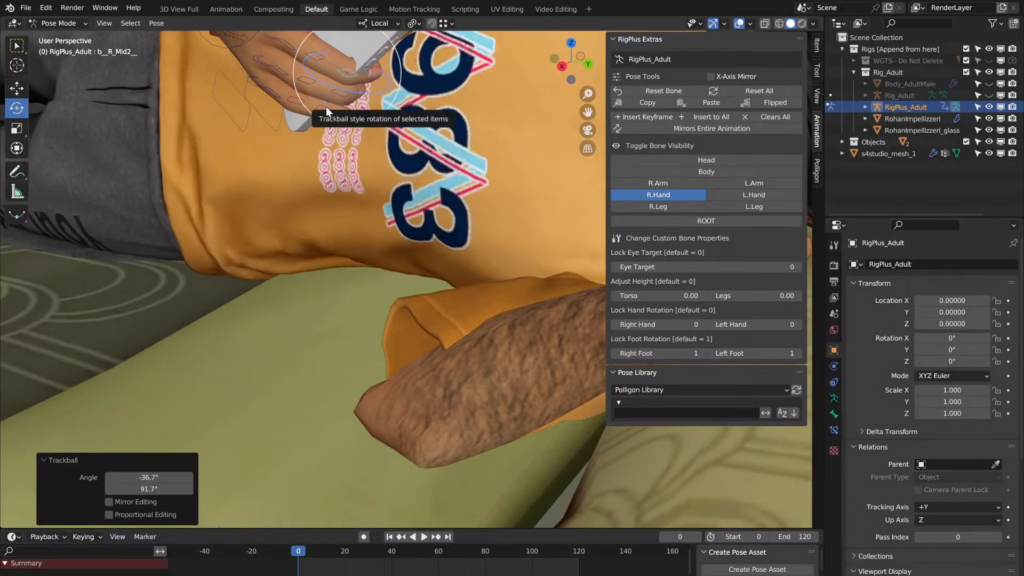
# Step: Bend the right pinky's second bone with a trackball rotation of about -44.1° and 62.5°
pyautogui.click(326, 107)
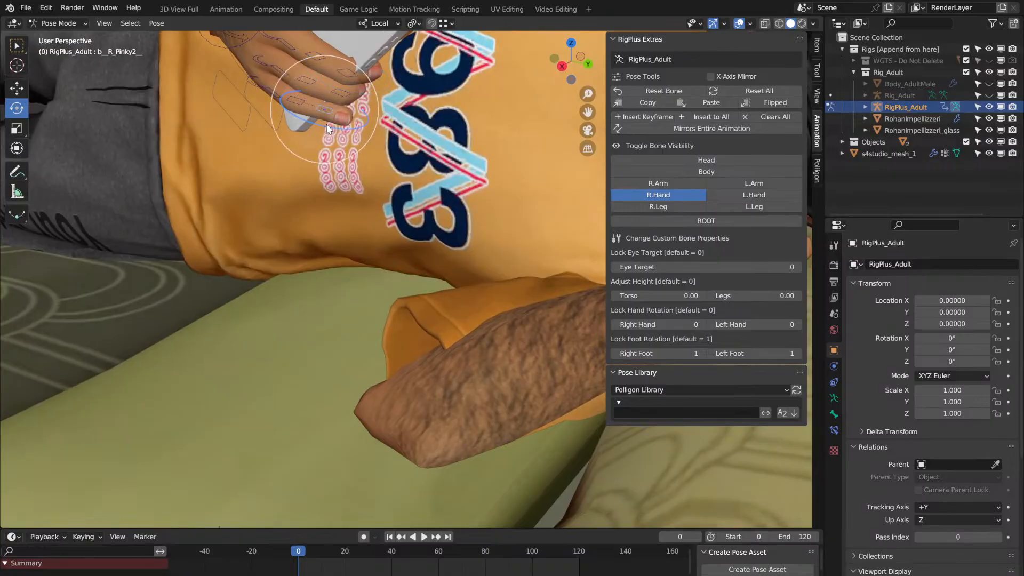
pyautogui.press('r')
pyautogui.press('r')
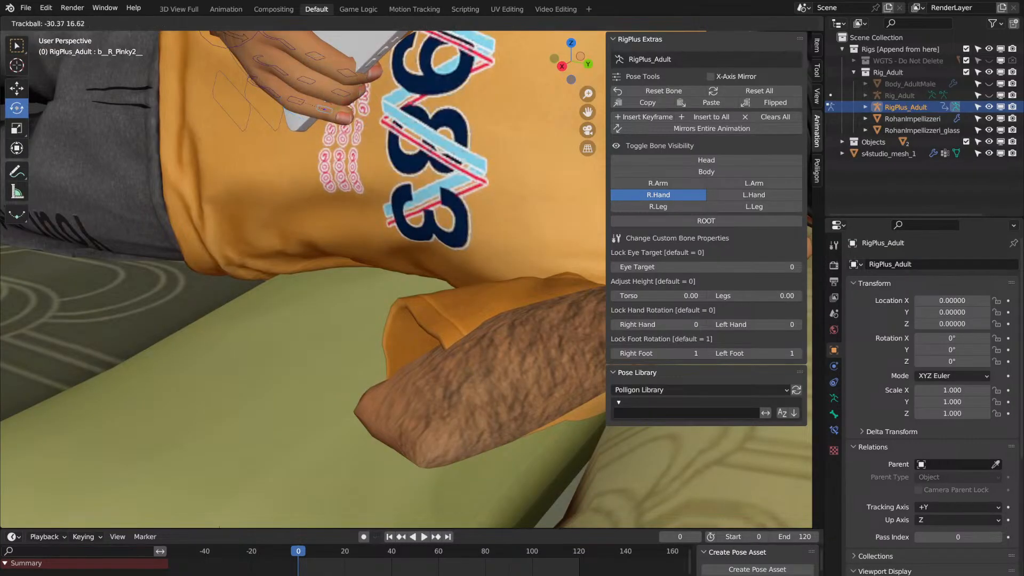
pyautogui.click(372, 93)
# Step: Rotate the right index finger's base control about -8.5° around its local Y axis, towards the other fingers
pyautogui.scroll(-6, 373, 93)
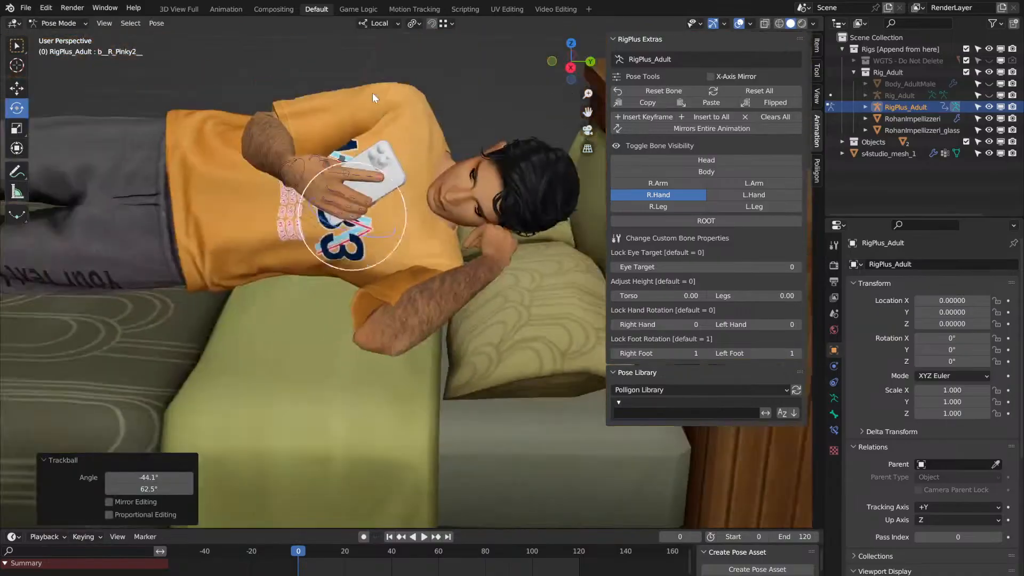
pyautogui.scroll(5, 372, 93)
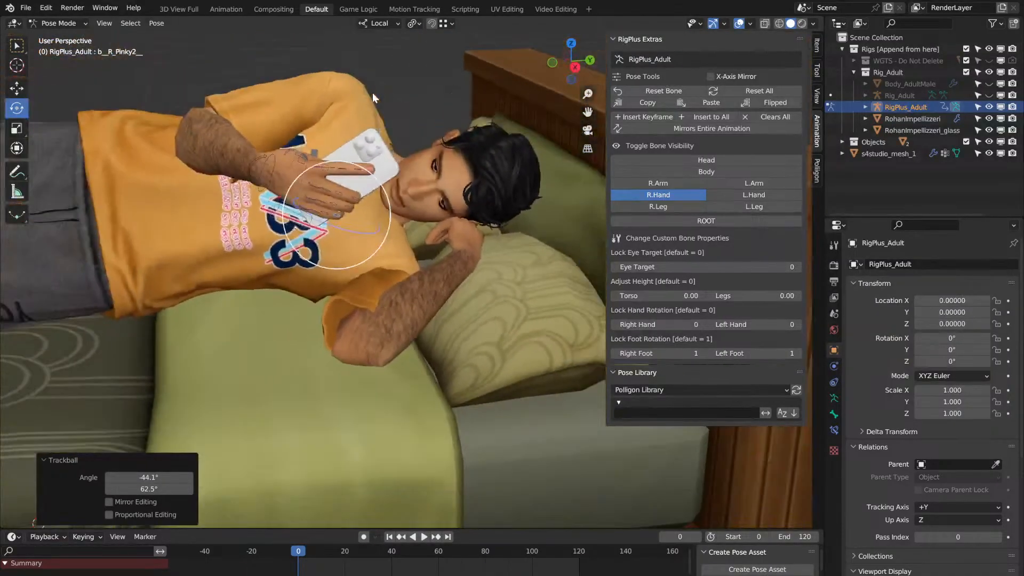
pyautogui.scroll(3, 345, 132)
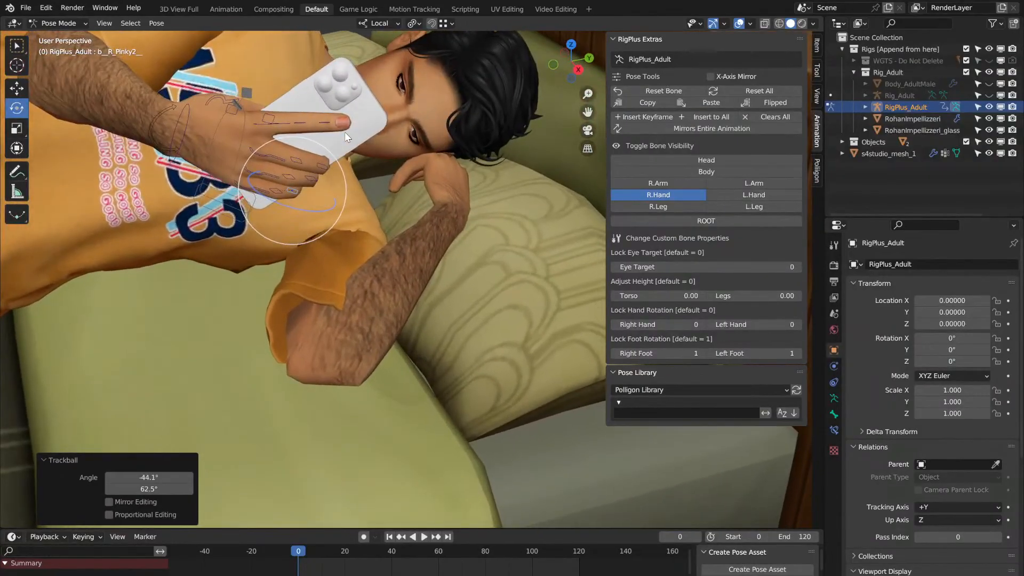
pyautogui.click(257, 124)
pyautogui.moveTo(299, 113); pyautogui.dragTo(300, 121)
pyautogui.moveTo(299, 120); pyautogui.dragTo(197, 156, button='middle')
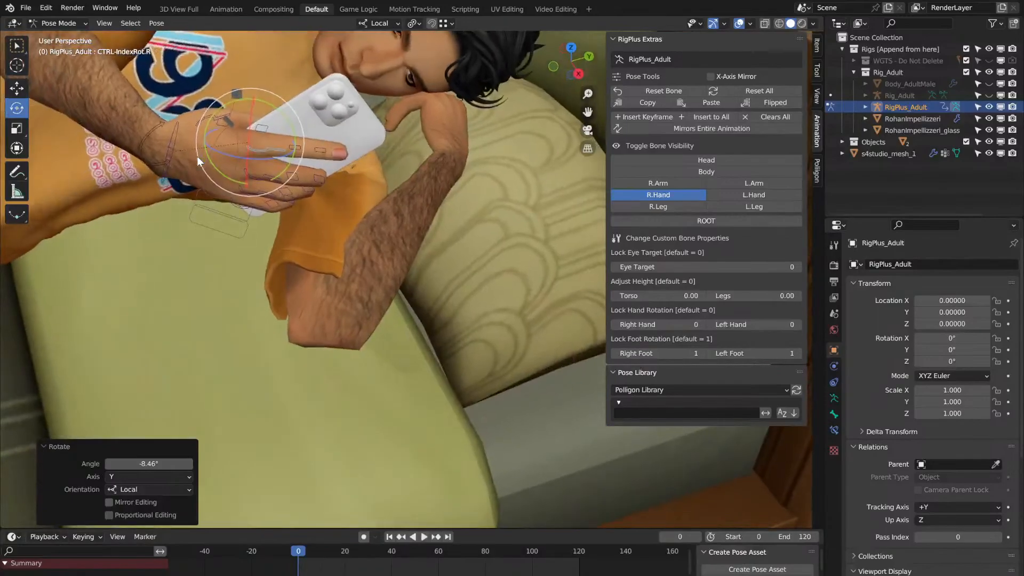
# Step: Rotate the right thumb's base control about -16.5° in the view plane
pyautogui.click(213, 118)
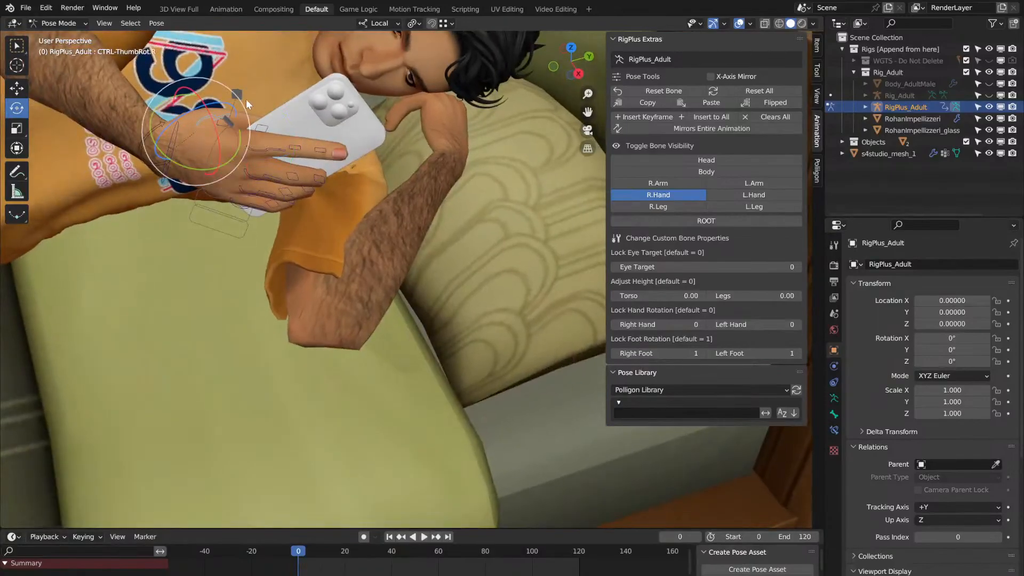
pyautogui.moveTo(236, 94); pyautogui.dragTo(223, 85)
pyautogui.moveTo(389, 315); pyautogui.dragTo(389, 316, button='middle')
pyautogui.scroll(-3, 389, 315)
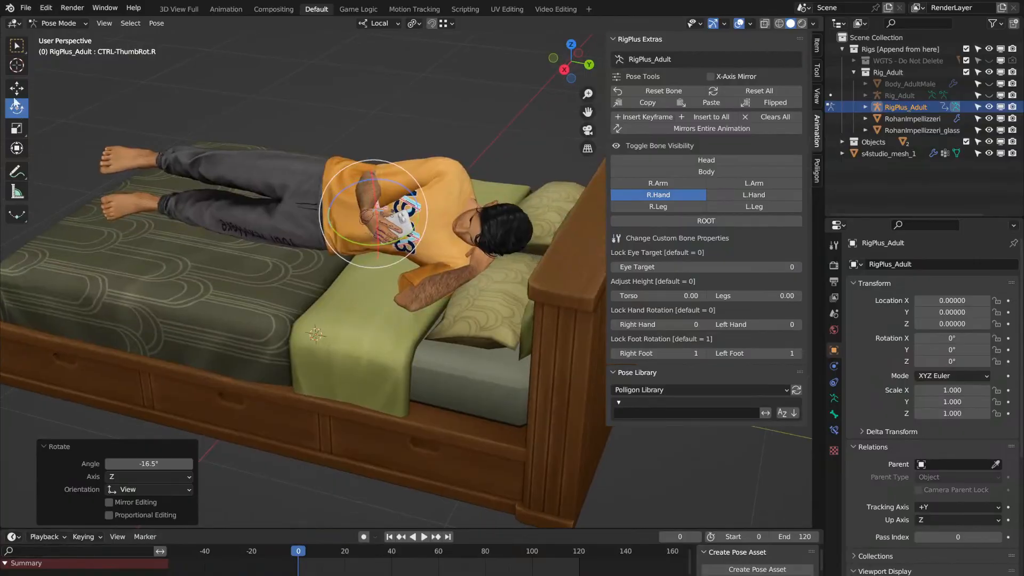
# Step: Save the scene file and view the finished pose on the bed from several sides
pyautogui.click(26, 9)
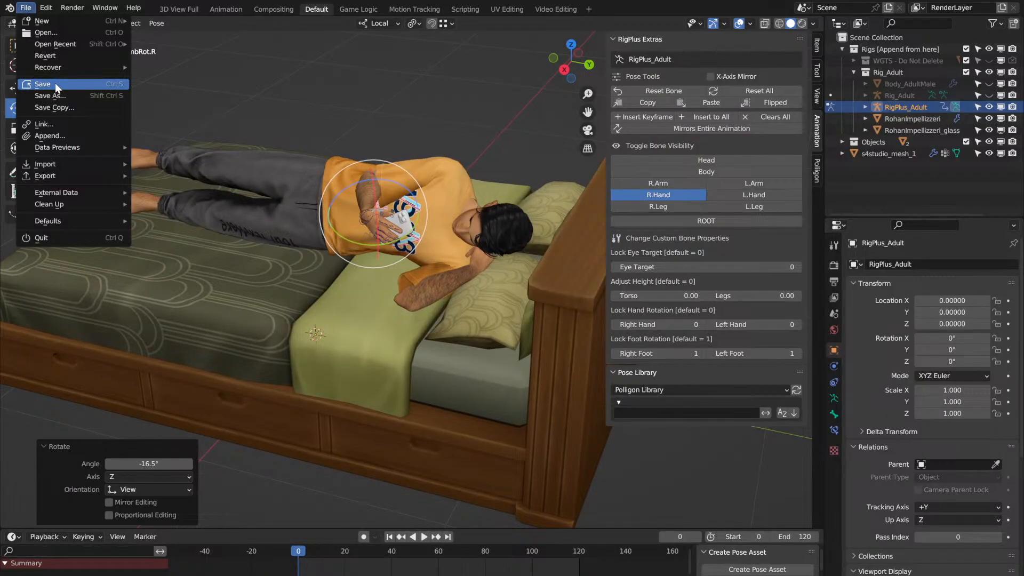
pyautogui.click(56, 84)
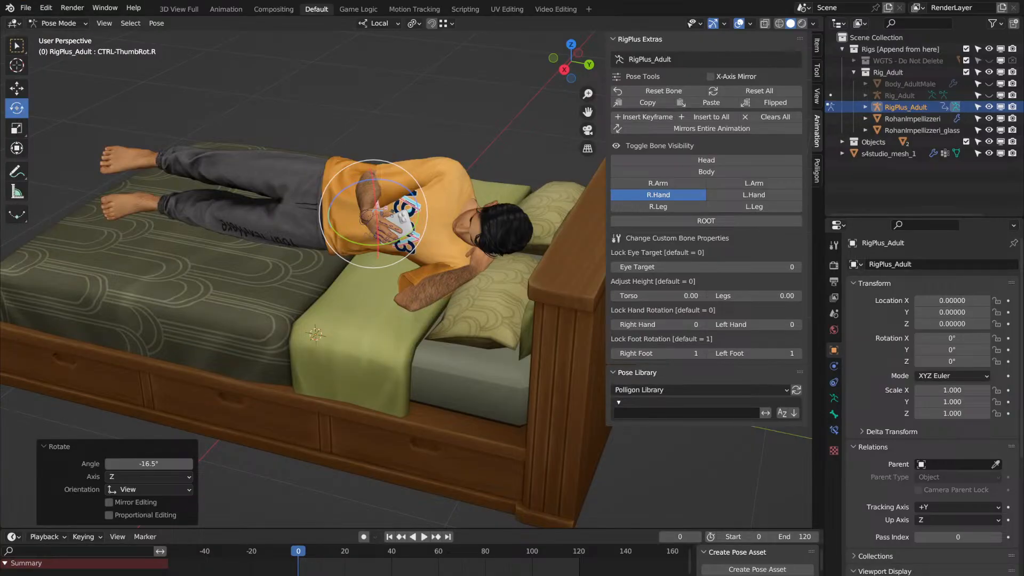
pyautogui.moveTo(360, 105); pyautogui.dragTo(360, 105, button='middle')
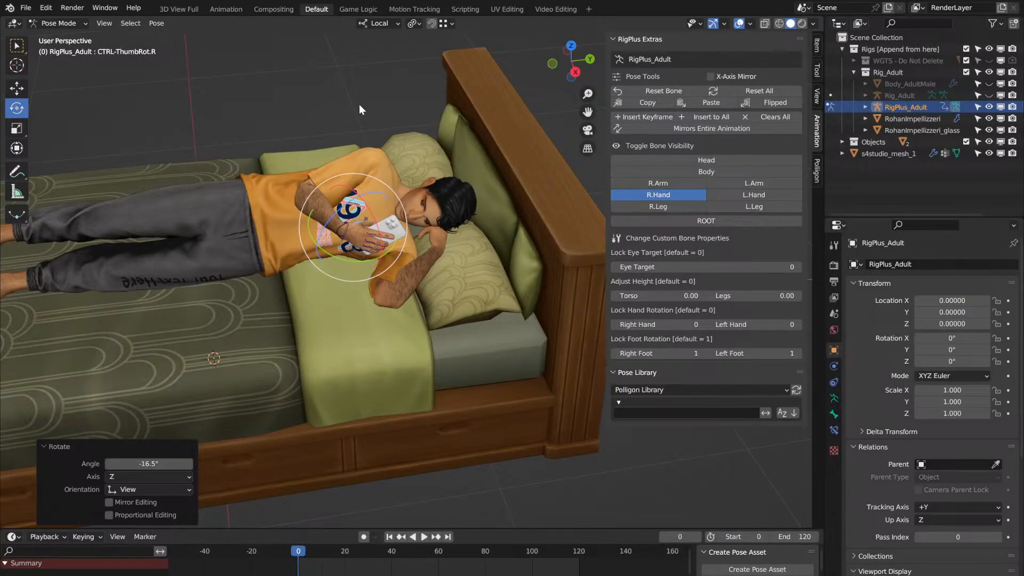
pyautogui.moveTo(374, 150); pyautogui.dragTo(373, 152, button='middle')
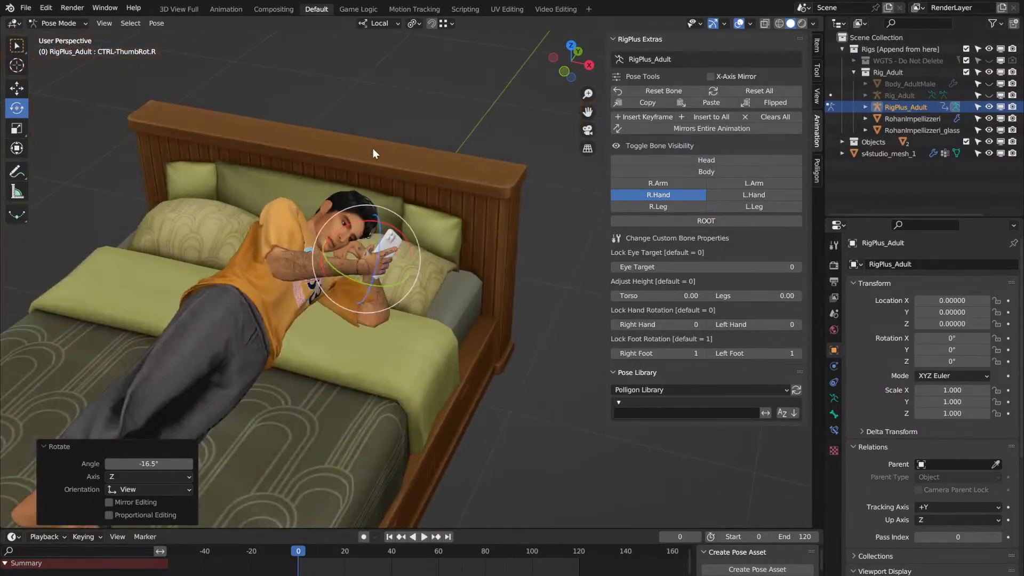
# Step: Display the right leg's bone controls in place of the right hand's
pyautogui.moveTo(588, 112); pyautogui.dragTo(675, 67)
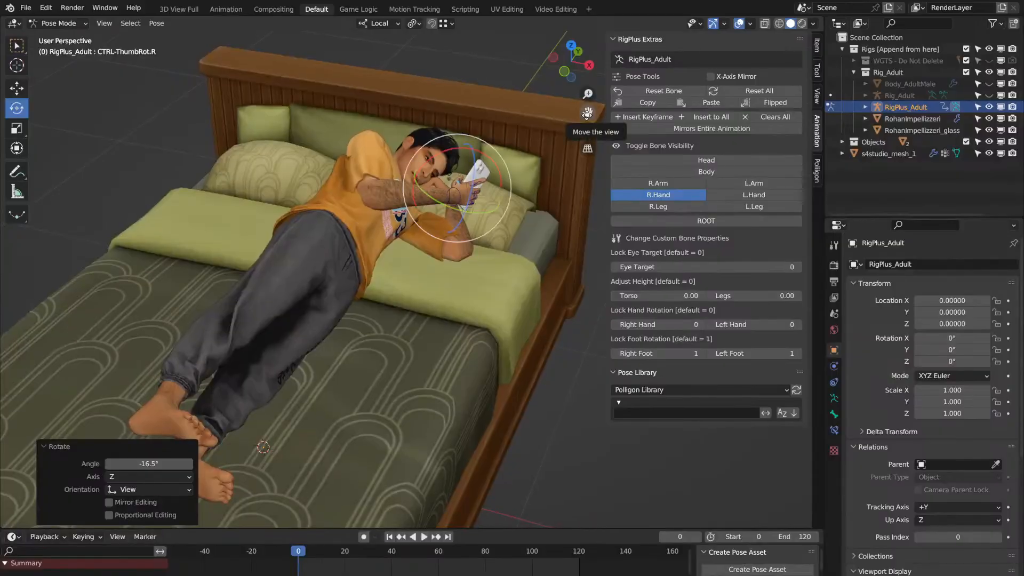
pyautogui.moveTo(456, 242); pyautogui.dragTo(455, 241, button='middle')
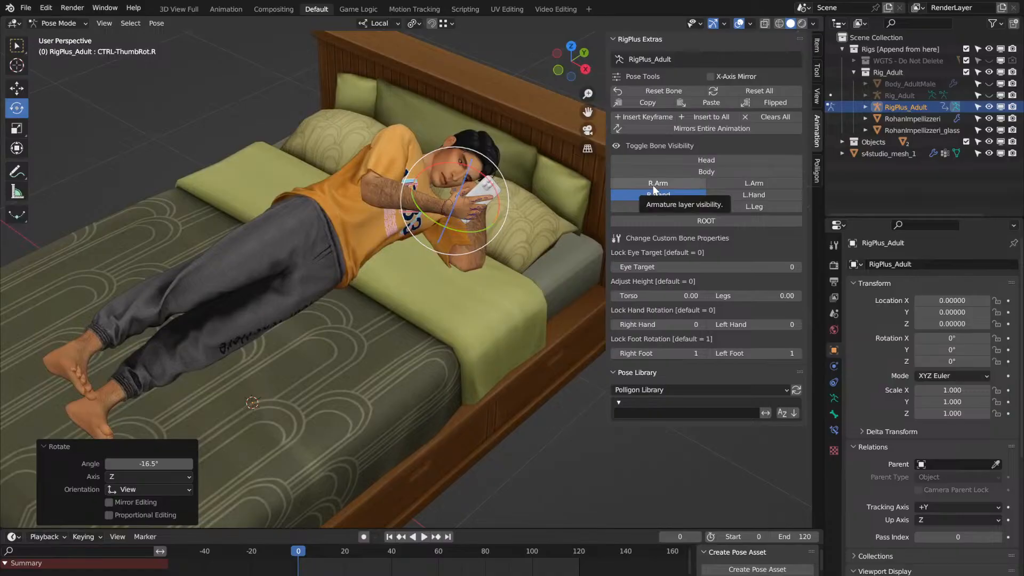
pyautogui.moveTo(315, 325); pyautogui.dragTo(316, 327, button='middle')
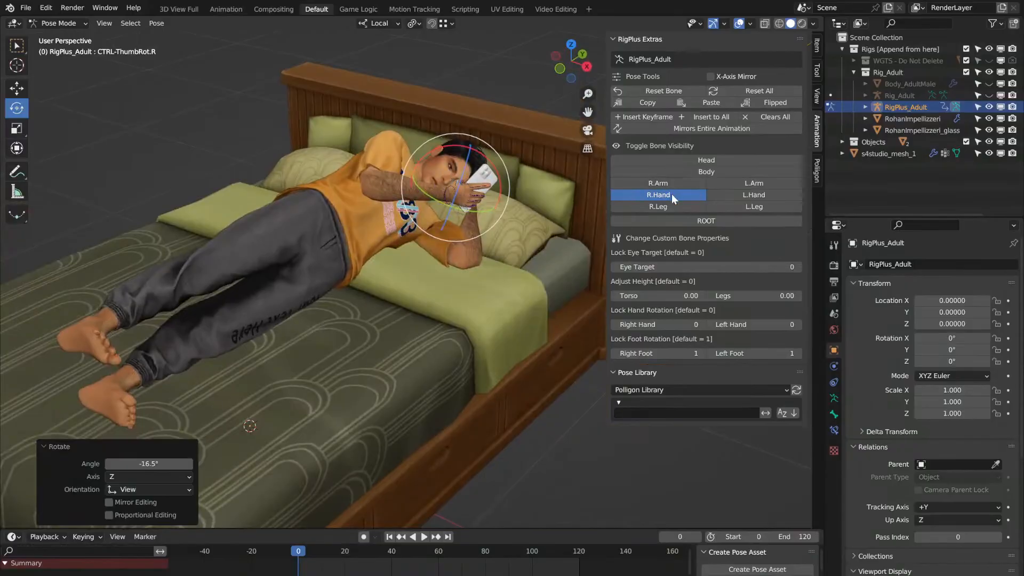
pyautogui.click(671, 209)
pyautogui.click(658, 197)
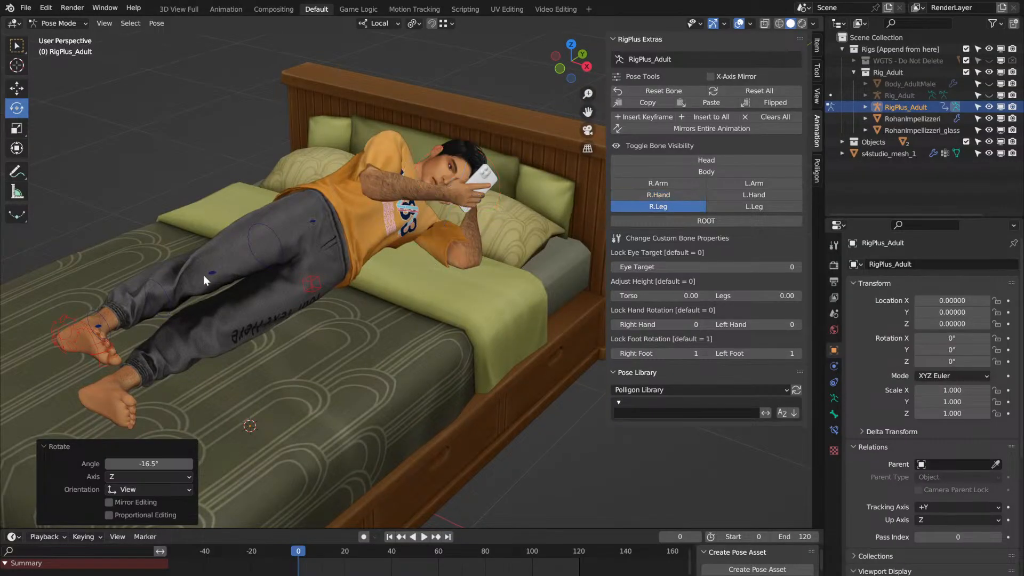
# Step: Rotate the right thigh about -7.33° in the view plane and bend the right calf about -50.6° around its local Z axis
pyautogui.moveTo(203, 274); pyautogui.dragTo(204, 274, button='middle')
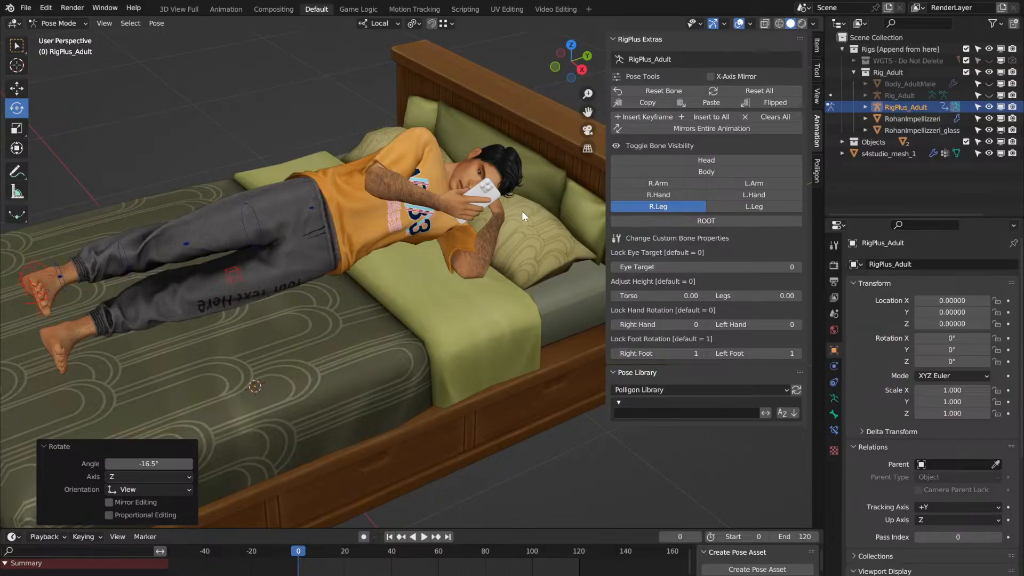
pyautogui.click(259, 228)
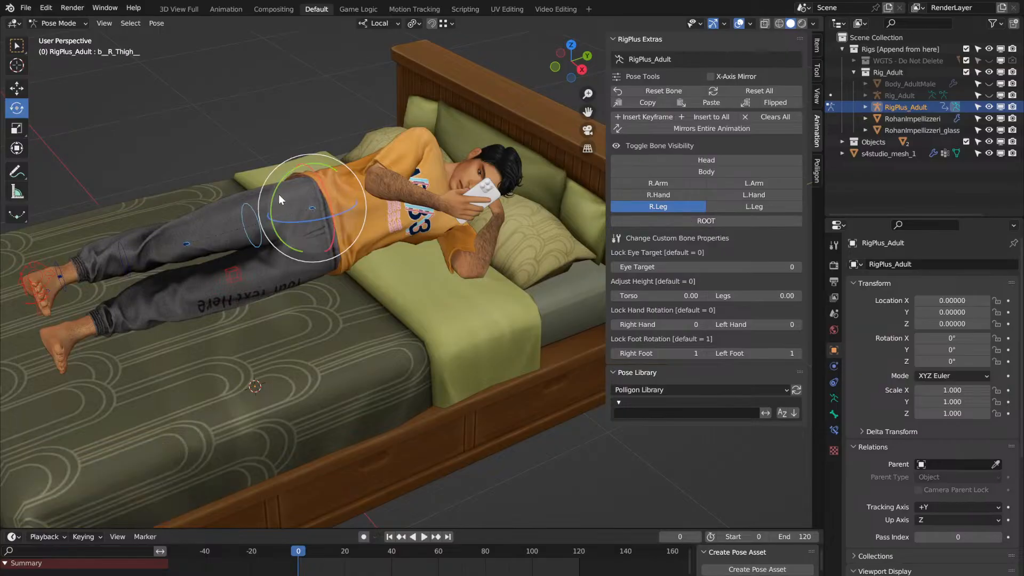
pyautogui.moveTo(258, 193); pyautogui.dragTo(255, 199)
pyautogui.moveTo(255, 199); pyautogui.dragTo(277, 206, button='middle')
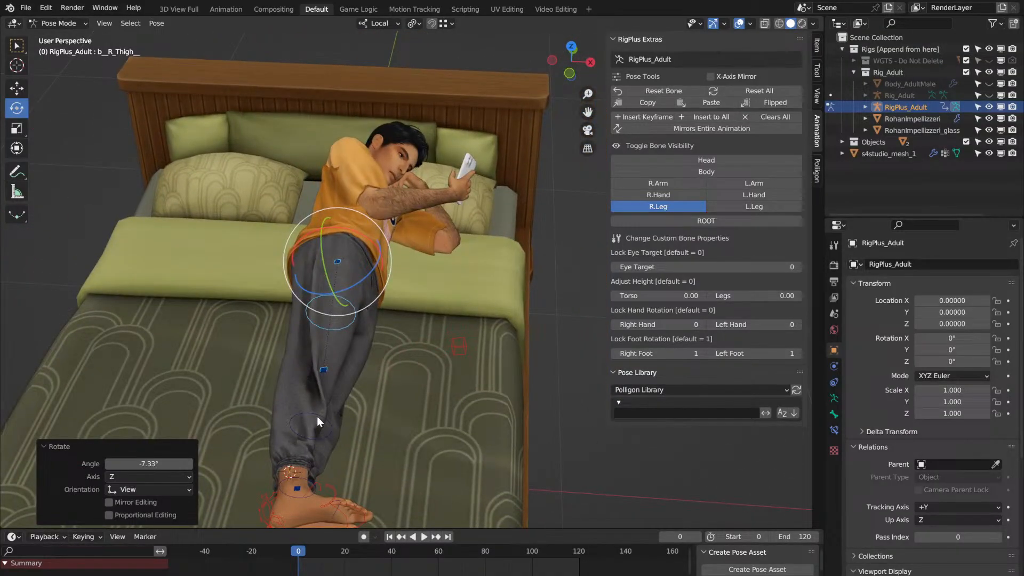
pyautogui.click(317, 416)
pyautogui.moveTo(358, 377); pyautogui.dragTo(334, 398)
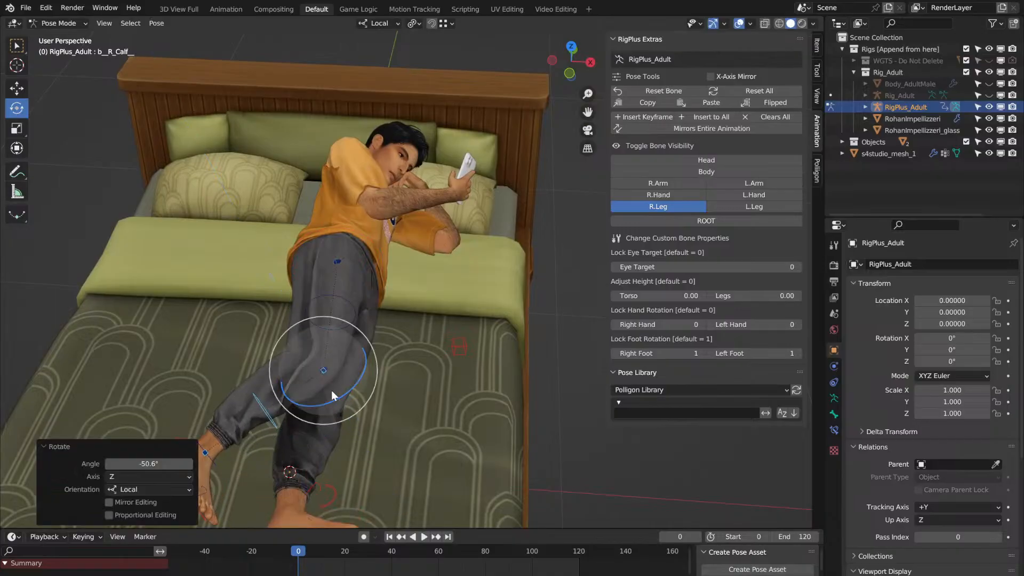
# Step: Hide the RigPlus_Adult rig and the clothed character's two meshes, and show the Body_AdultMale mesh in their place
pyautogui.click(991, 107)
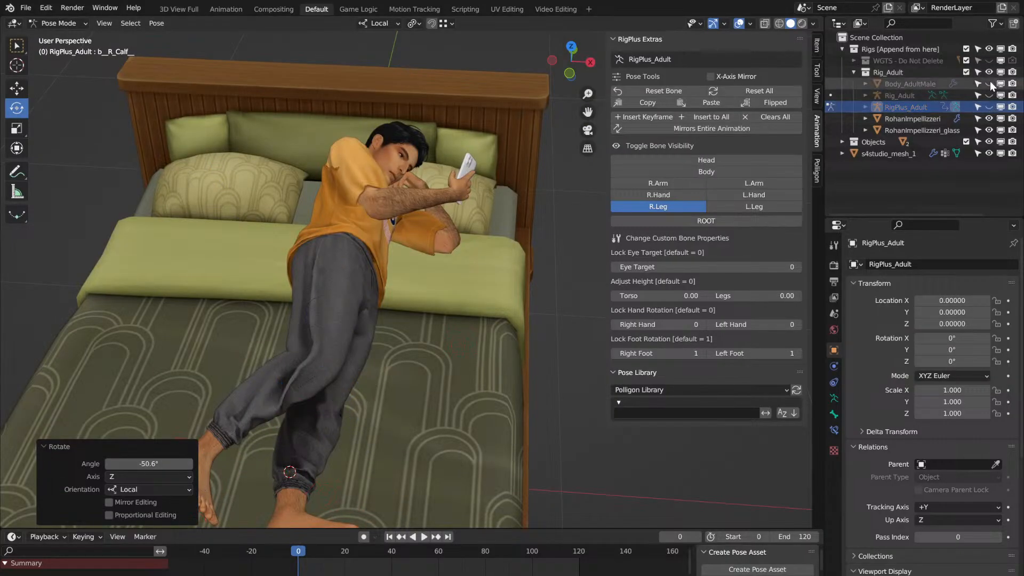
pyautogui.click(990, 83)
pyautogui.click(989, 118)
pyautogui.click(989, 131)
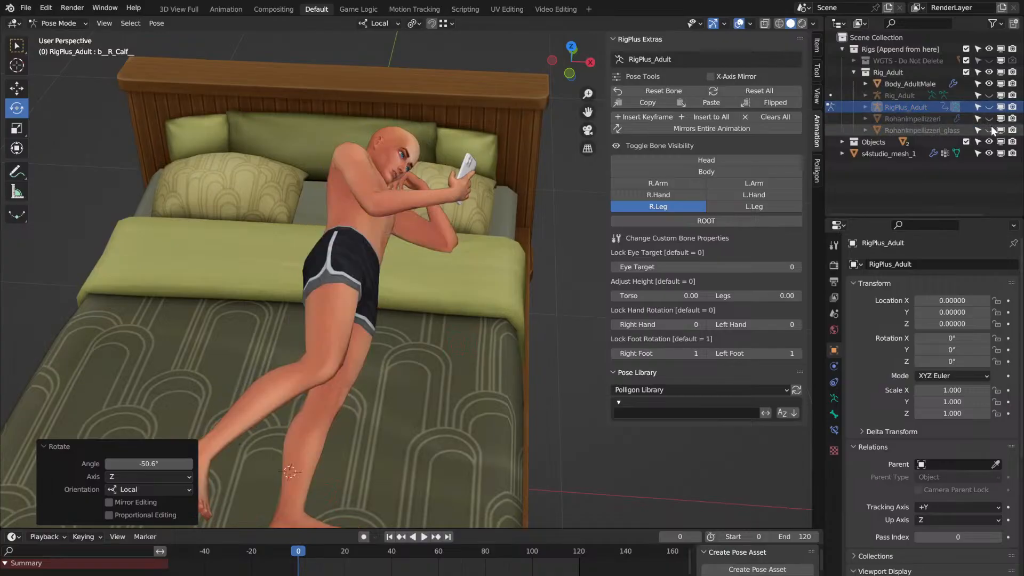
pyautogui.click(916, 84)
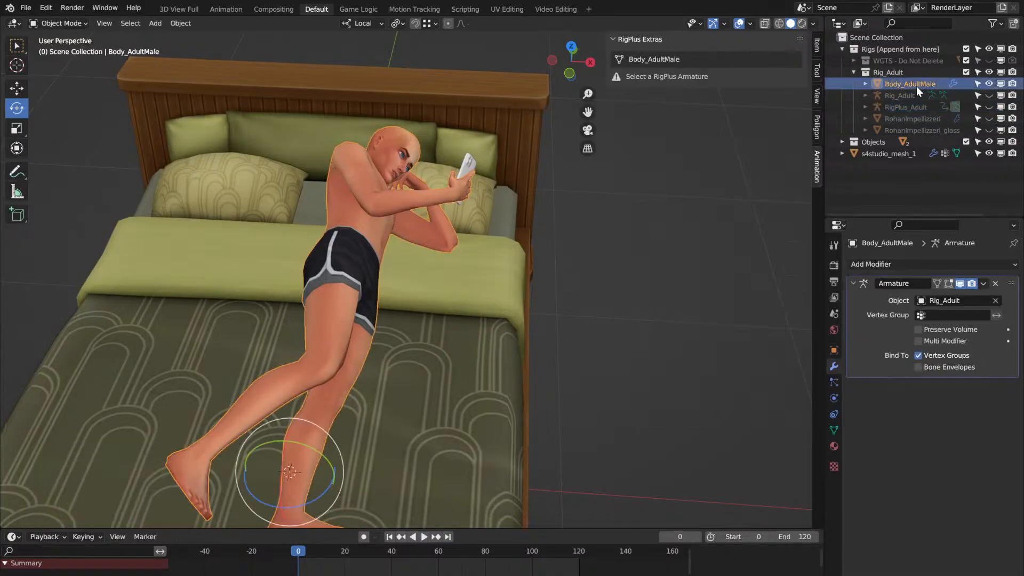
pyautogui.moveTo(340, 323); pyautogui.dragTo(546, 181, button='middle')
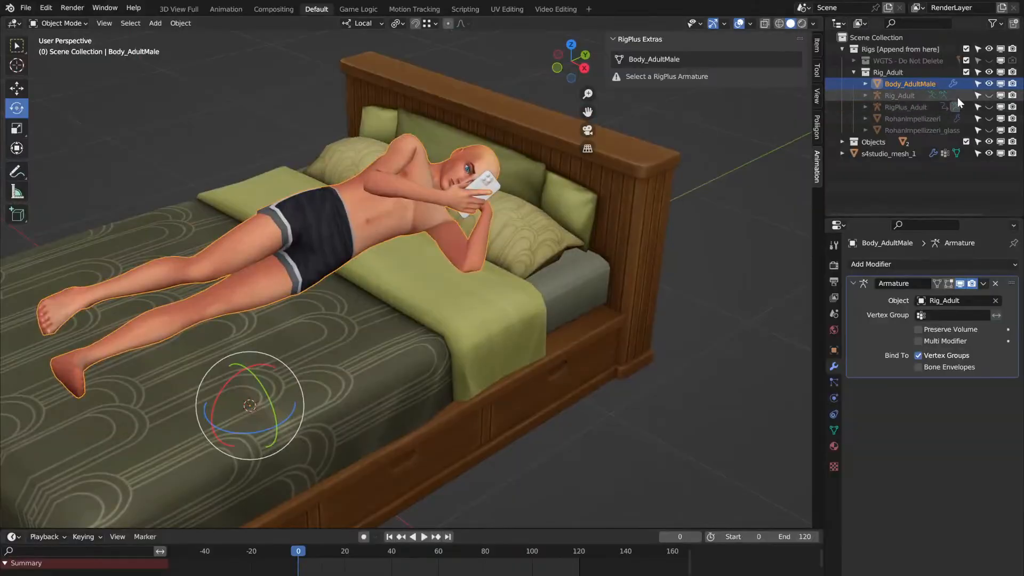
# Step: Show and activate the RigPlus_Adult rig again with only the left leg's bone controls displayed
pyautogui.click(984, 108)
pyautogui.click(903, 105)
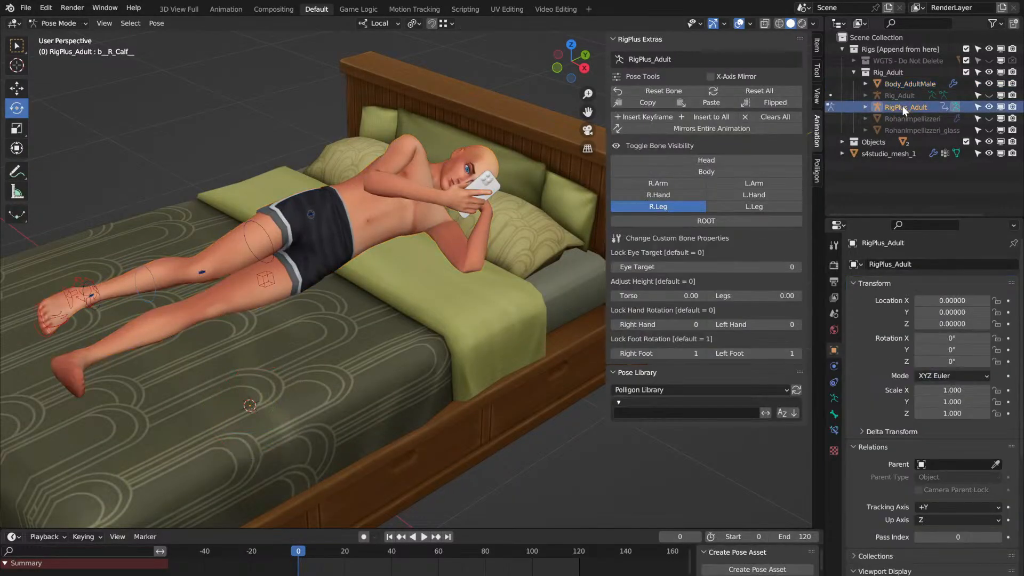
pyautogui.click(728, 206)
pyautogui.click(679, 206)
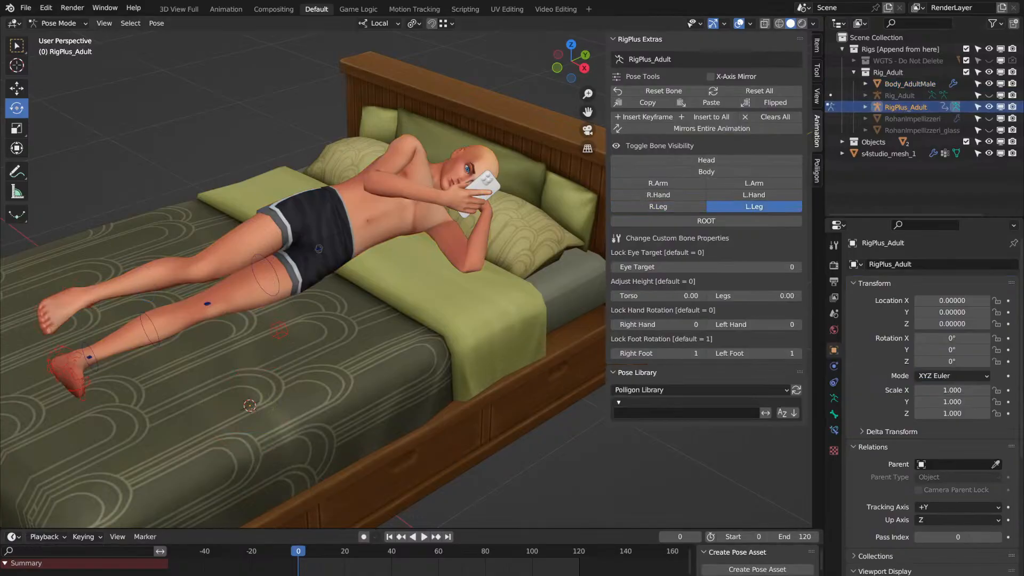
# Step: Rotate the left thigh about -22.1° in the view plane and about -12.4° around its local Y axis
pyautogui.moveTo(273, 162); pyautogui.dragTo(290, 175, button='middle')
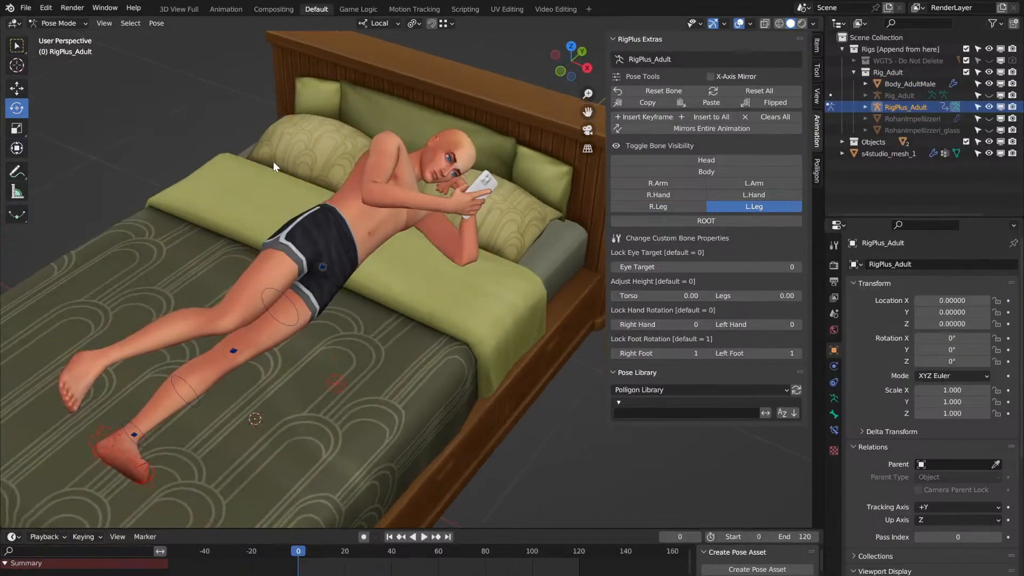
pyautogui.click(292, 302)
pyautogui.press('KP_Decimal')
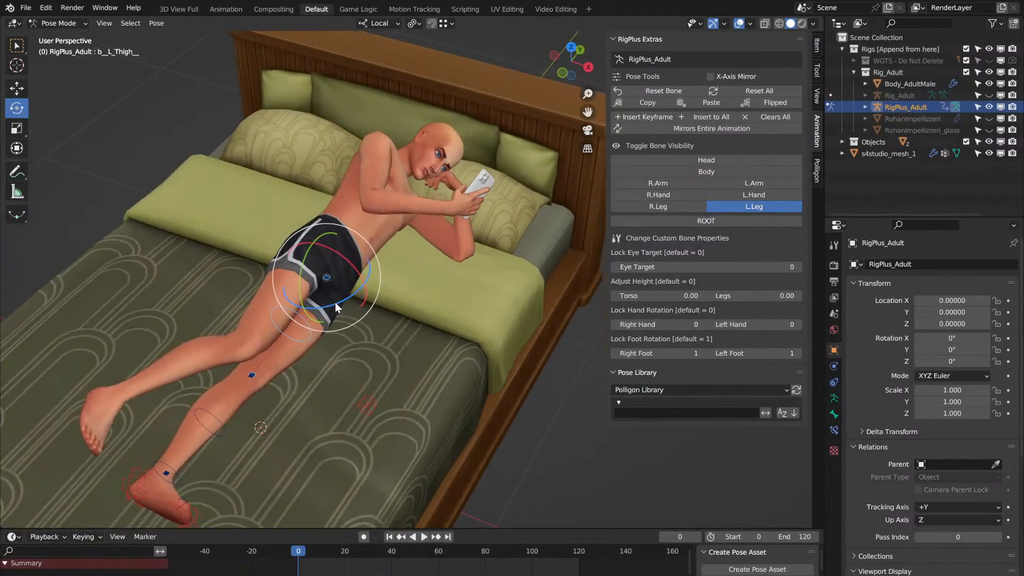
pyautogui.moveTo(337, 305); pyautogui.dragTo(368, 327)
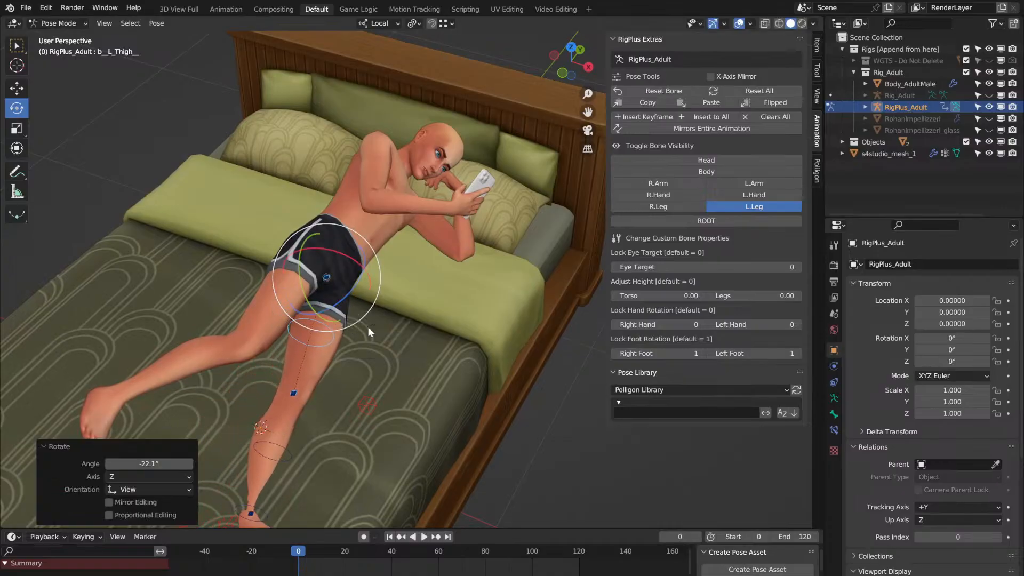
pyautogui.moveTo(368, 328); pyautogui.dragTo(338, 311, button='middle')
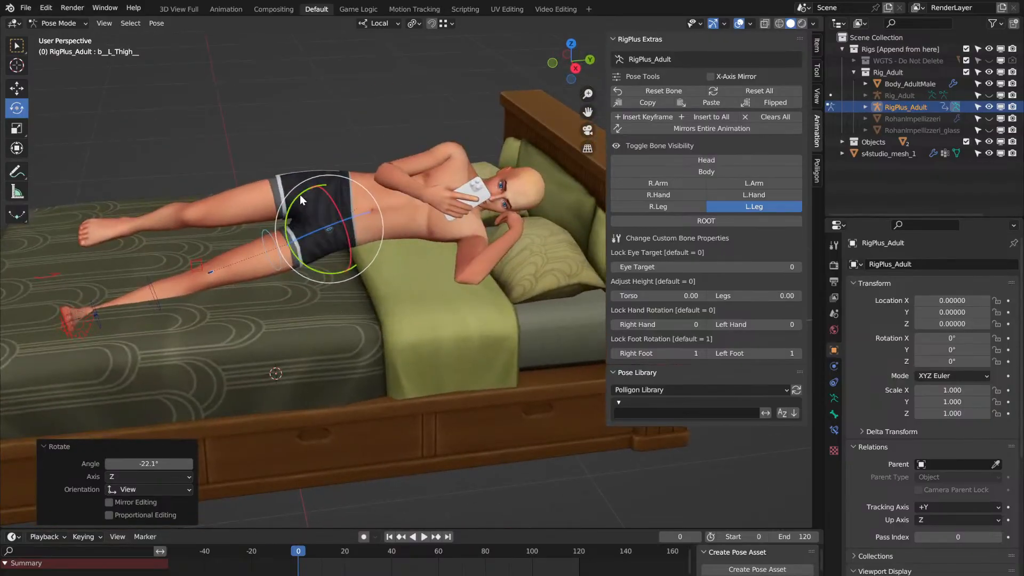
pyautogui.moveTo(302, 194); pyautogui.dragTo(312, 193)
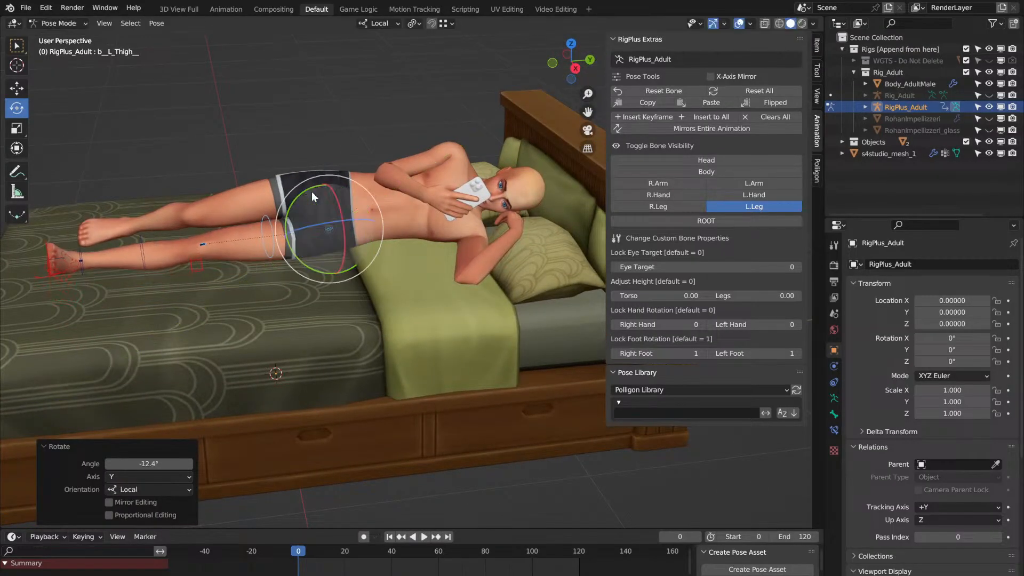
pyautogui.moveTo(312, 191); pyautogui.dragTo(313, 190, button='middle')
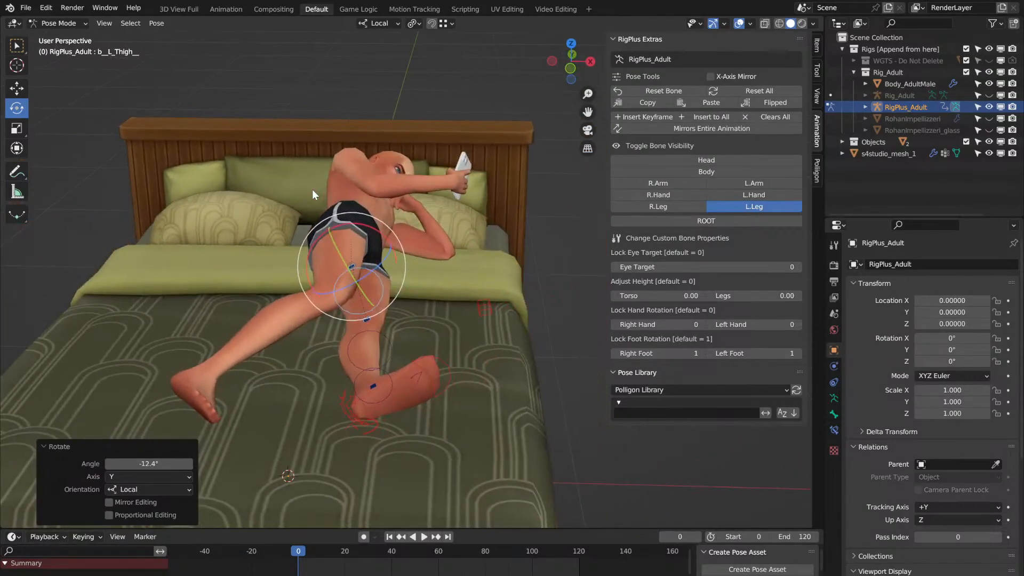
# Step: Bend the left knee slightly by rotating the left calf bone, bringing the lower leg back towards the other leg
pyautogui.click(380, 333)
pyautogui.moveTo(389, 325)
pyautogui.mouseDown()
pyautogui.moveTo(405, 379)
pyautogui.moveTo(379, 336)
pyautogui.mouseUp()
pyautogui.moveTo(379, 336); pyautogui.dragTo(379, 336, button='middle')
# Step: Rotate the left thigh about -18° around its local X axis
pyautogui.click(272, 251)
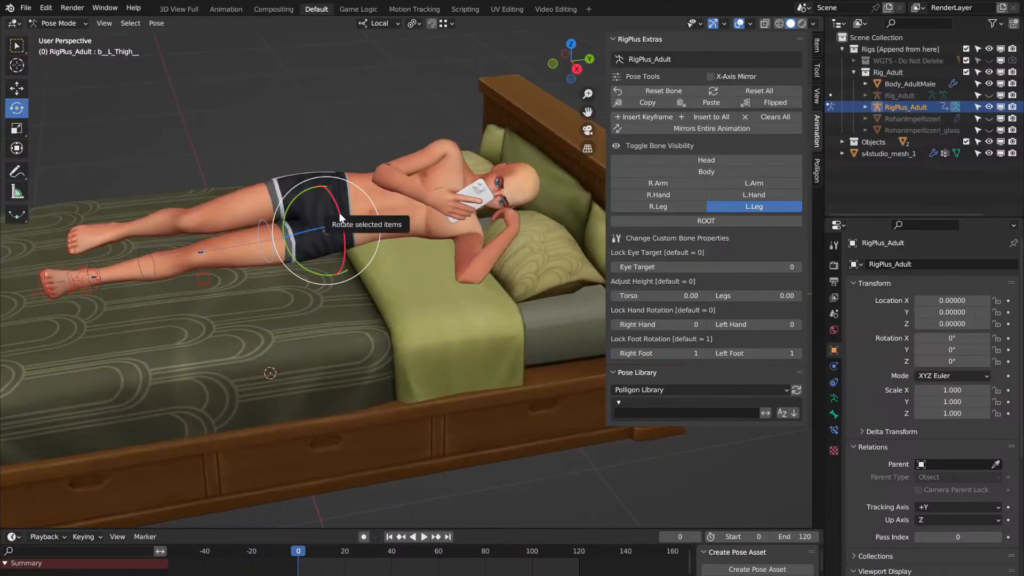
pyautogui.moveTo(339, 217); pyautogui.dragTo(334, 226)
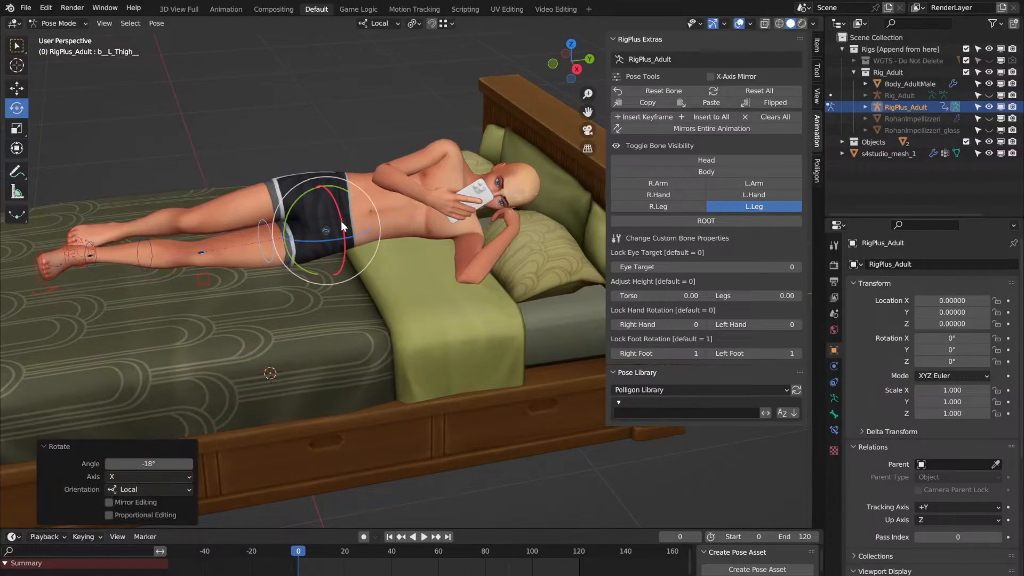
pyautogui.moveTo(334, 226); pyautogui.dragTo(343, 226, button='middle')
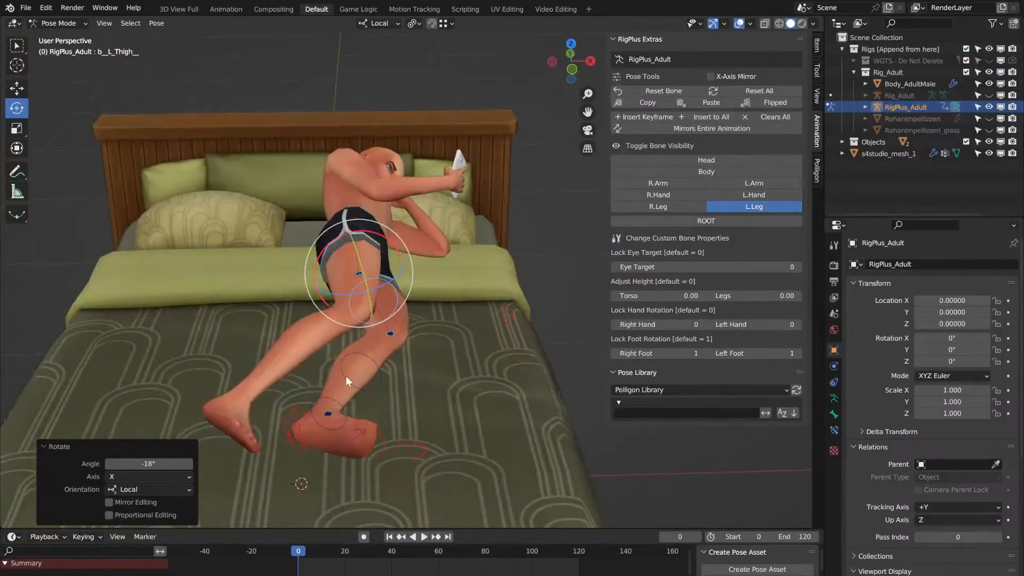
# Step: Rotate the left foot about 15° around its local Y axis and save the scene file
pyautogui.click(337, 402)
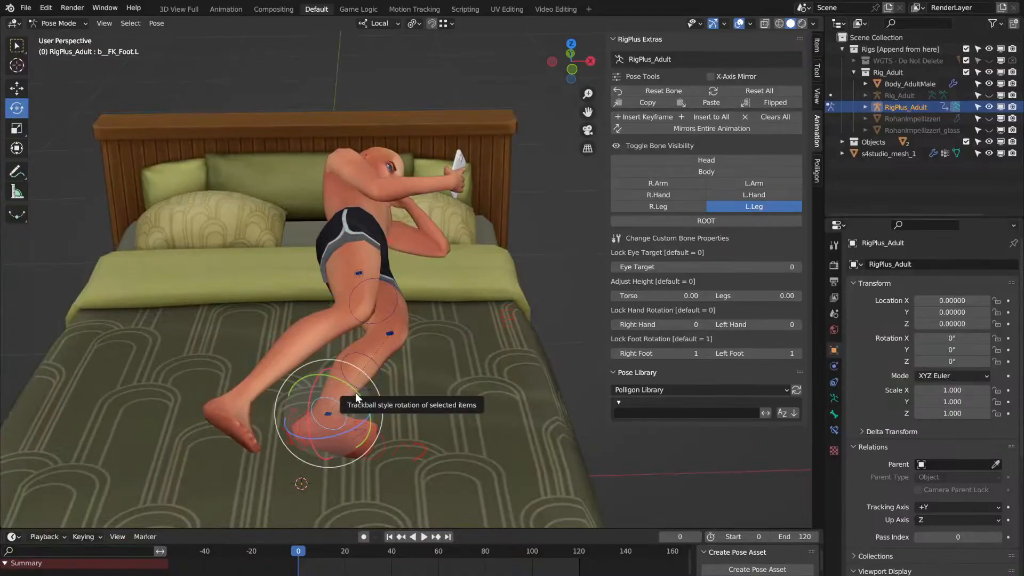
pyautogui.moveTo(357, 391); pyautogui.dragTo(367, 401)
pyautogui.moveTo(366, 401); pyautogui.dragTo(367, 401, button='middle')
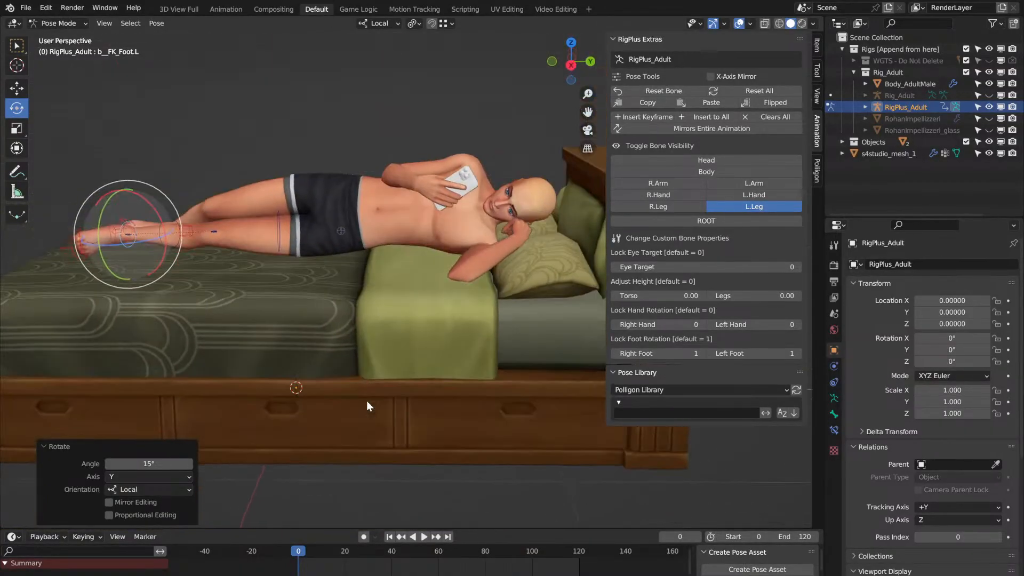
pyautogui.click(26, 7)
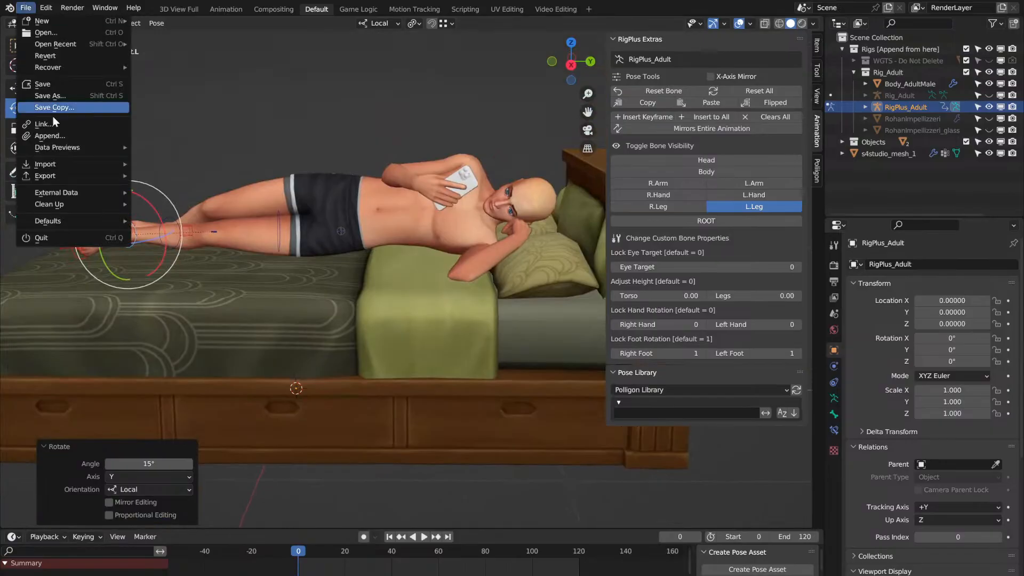
pyautogui.click(53, 85)
# Step: Display only the root controls and lower the whole body onto the mattress by moving the root bone about 0.07474 along its local Z axis
pyautogui.click(699, 219)
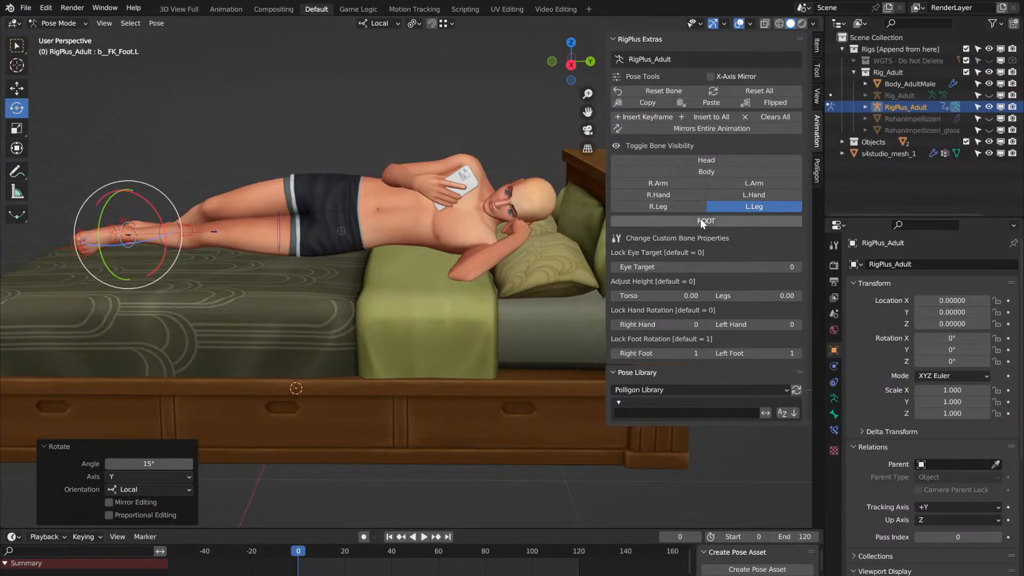
pyautogui.click(731, 206)
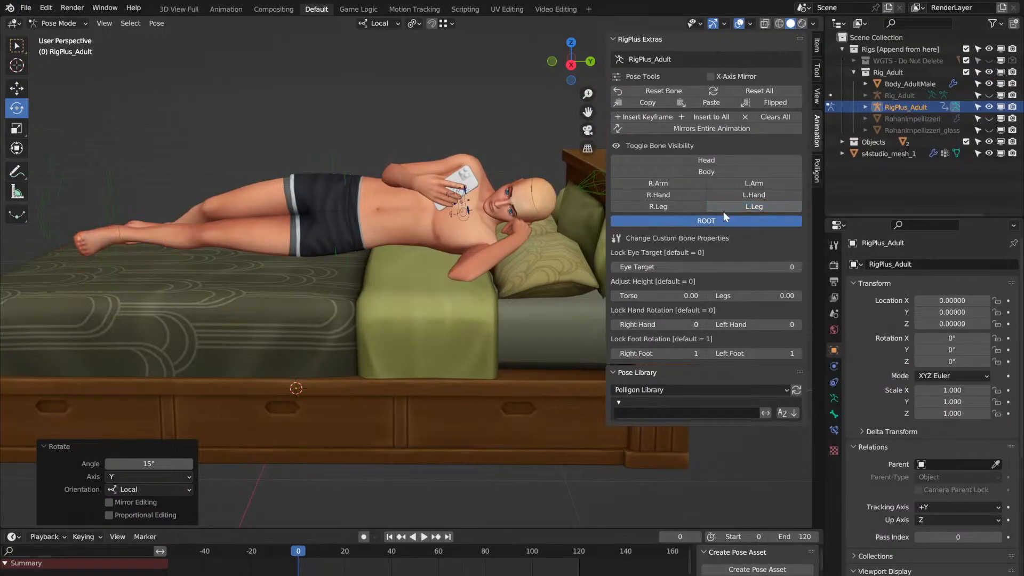
pyautogui.click(98, 185)
pyautogui.moveTo(98, 186); pyautogui.dragTo(98, 175, button='middle')
pyautogui.scroll(3, 98, 186)
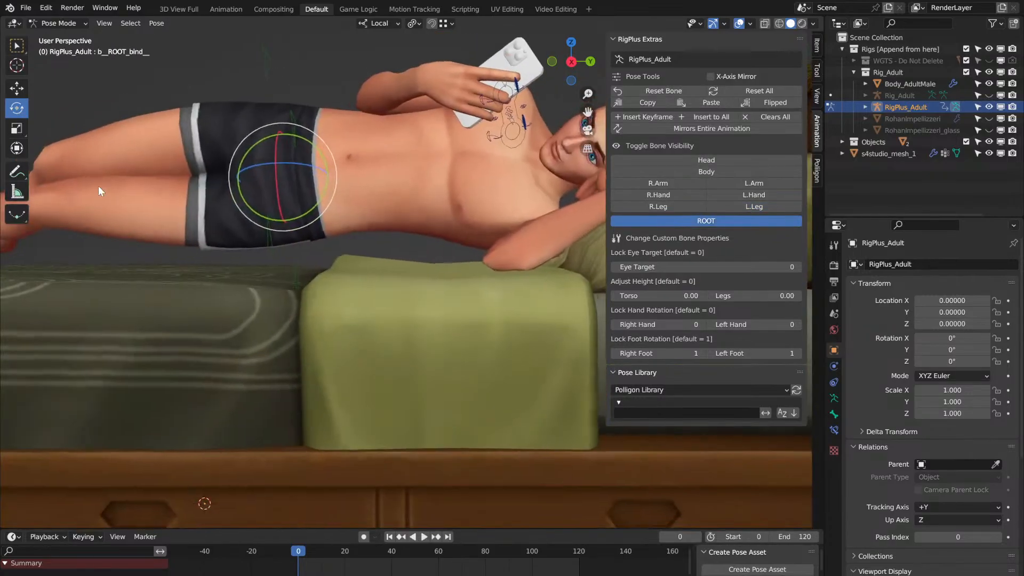
pyautogui.click(18, 93)
pyautogui.moveTo(288, 221); pyautogui.dragTo(288, 263)
pyautogui.moveTo(288, 263); pyautogui.dragTo(288, 264, button='middle')
pyautogui.scroll(-4, 288, 264)
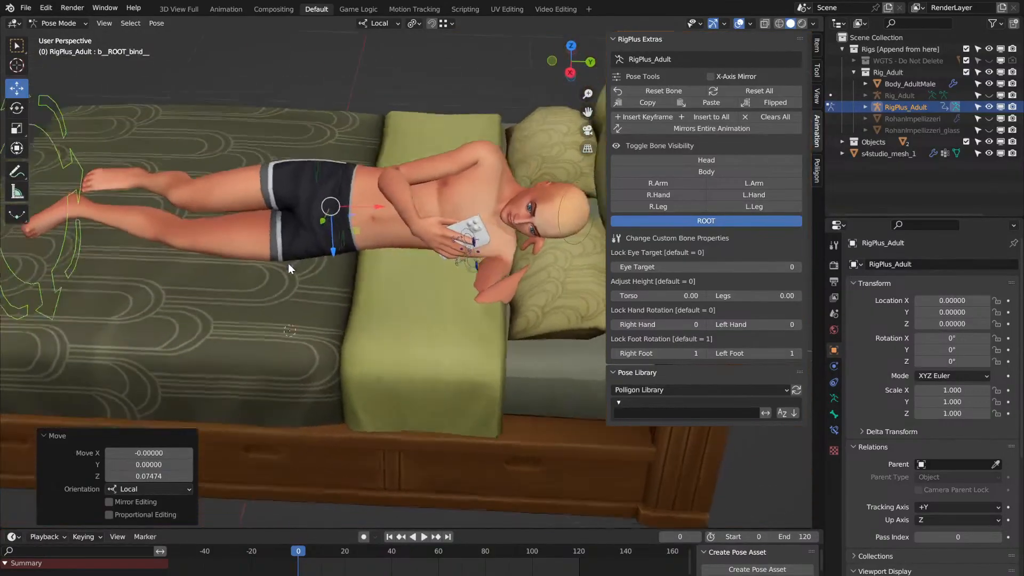
pyautogui.moveTo(288, 263); pyautogui.dragTo(288, 263, button='middle')
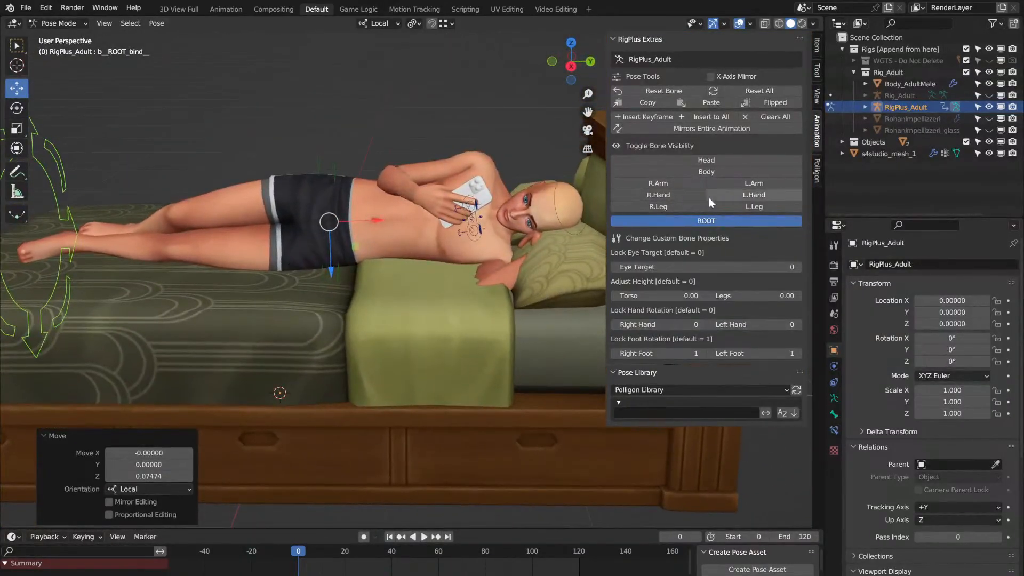
# Step: Display the left arm's bone controls in place of the root controls
pyautogui.click(749, 187)
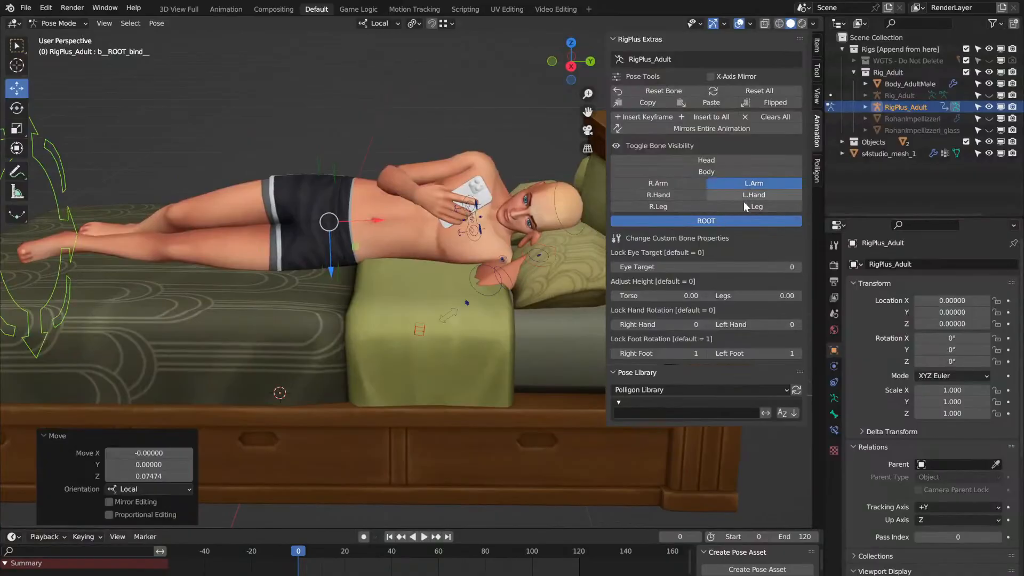
pyautogui.click(741, 223)
pyautogui.scroll(2, 439, 293)
pyautogui.moveTo(440, 293); pyautogui.dragTo(441, 294, button='middle')
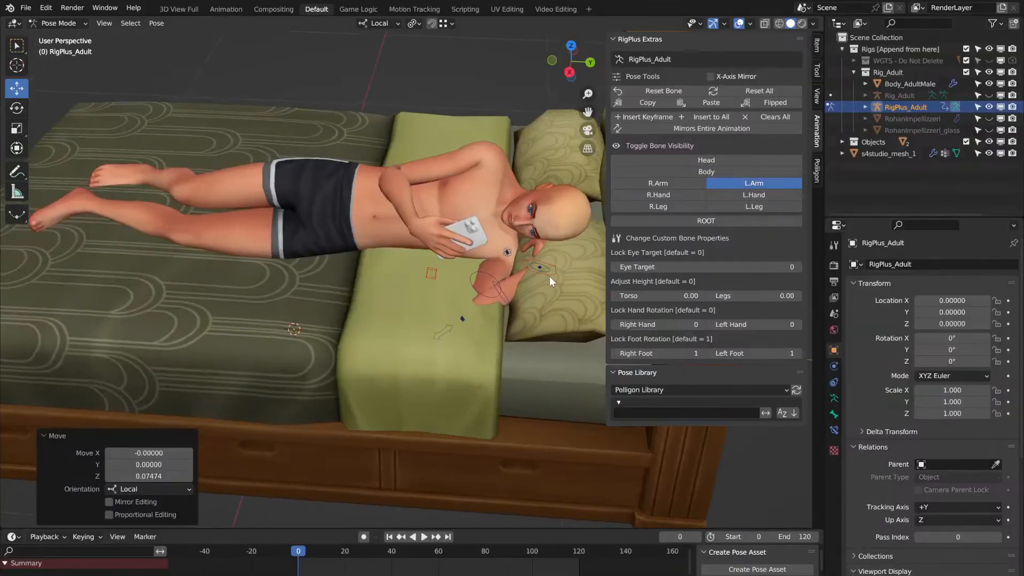
# Step: Rotate the left upper arm freely by trackball angles of about -6.3° and -9.17° so the elbow lowers toward the mattress
pyautogui.click(487, 284)
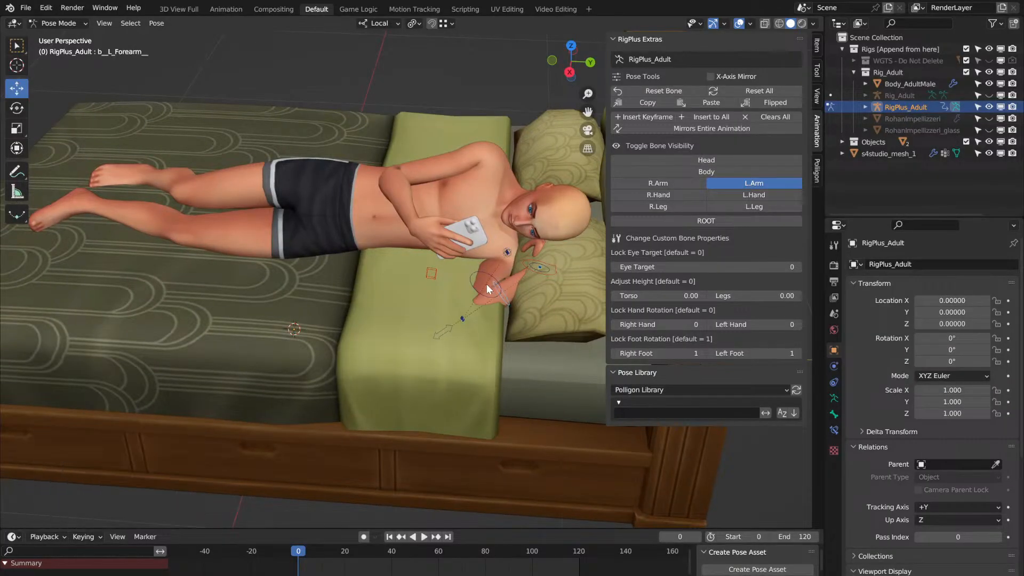
pyautogui.click(480, 273)
pyautogui.moveTo(480, 273); pyautogui.dragTo(395, 275, button='middle')
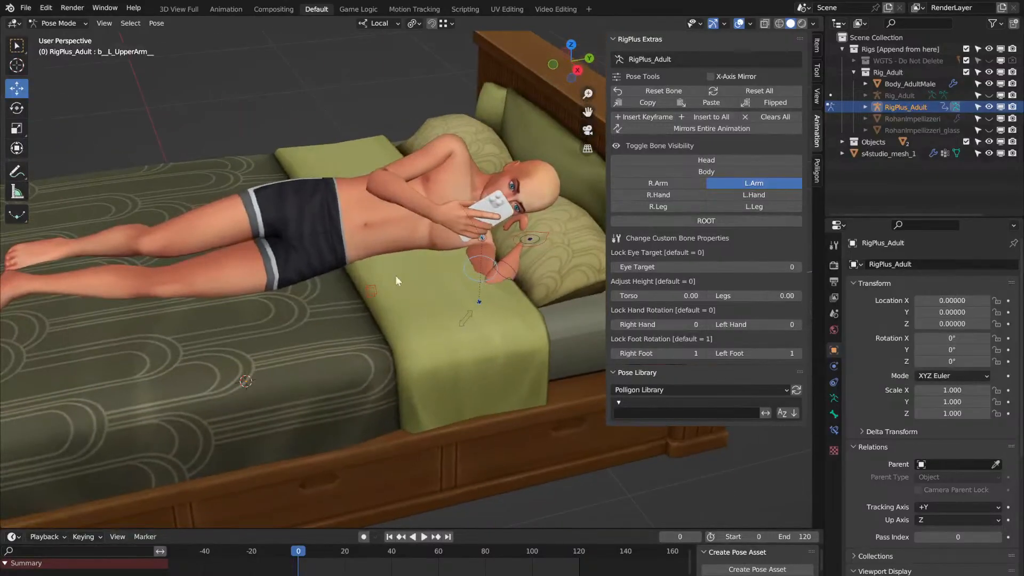
pyautogui.click(16, 109)
pyautogui.moveTo(447, 181); pyautogui.dragTo(506, 216, button='middle')
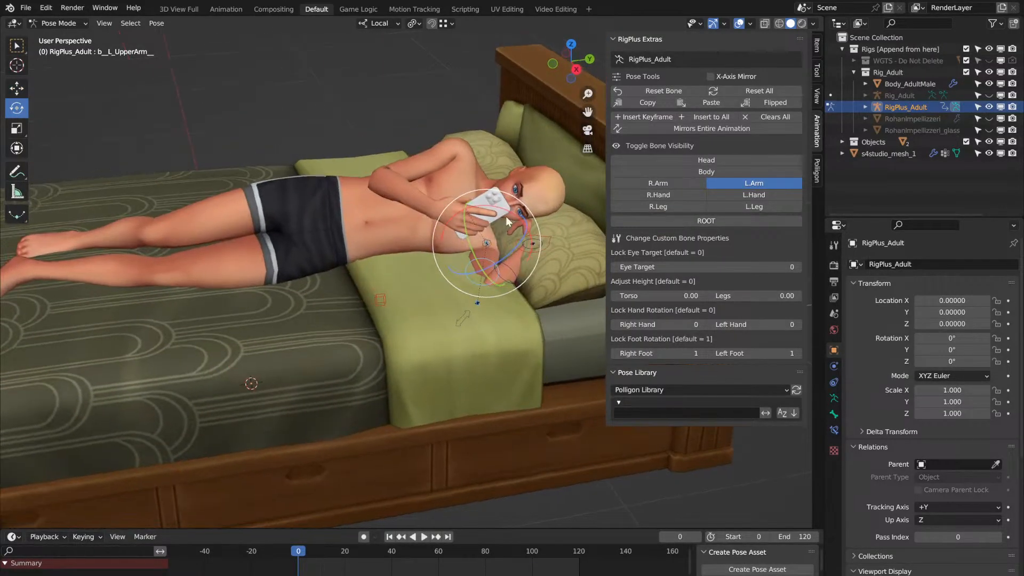
pyautogui.moveTo(512, 215); pyautogui.dragTo(504, 229)
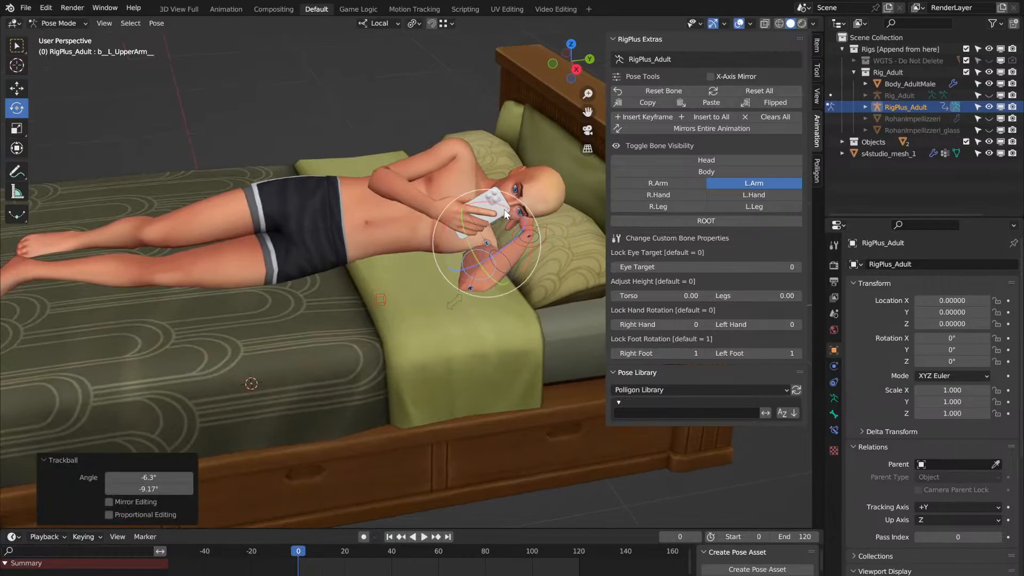
pyautogui.moveTo(504, 230)
pyautogui.mouseDown(button='middle')
pyautogui.moveTo(504, 209)
pyautogui.moveTo(342, 211)
pyautogui.moveTo(500, 203)
pyautogui.moveTo(506, 244)
pyautogui.mouseUp(button='middle')
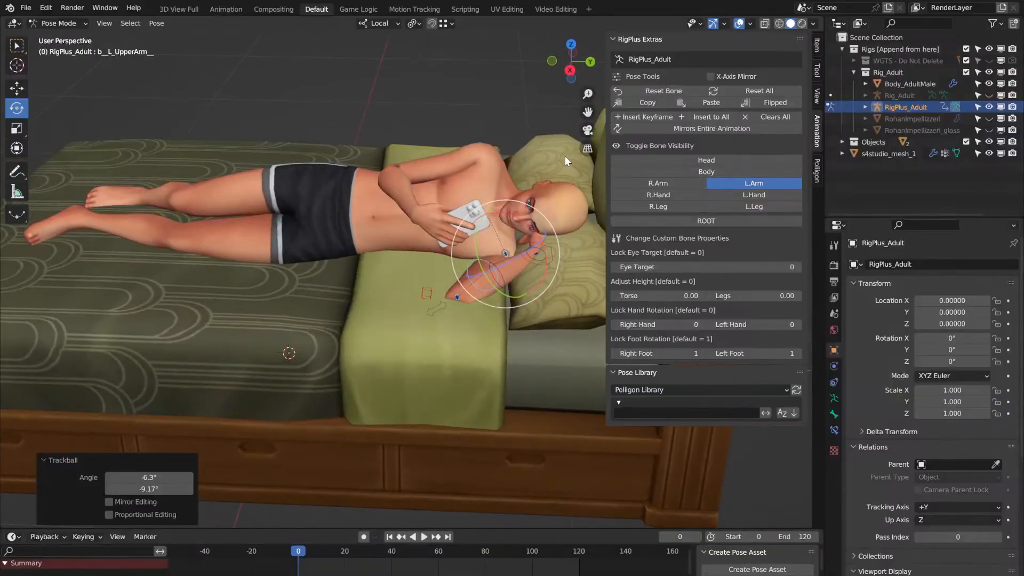
# Step: Display only the head's bone controls and rotate the neck about 6.76° around its local Y axis
pyautogui.moveTo(565, 156); pyautogui.dragTo(561, 127, button='middle')
pyautogui.scroll(4, 565, 155)
pyautogui.moveTo(592, 110); pyautogui.dragTo(379, 153)
pyautogui.scroll(2, 495, 184)
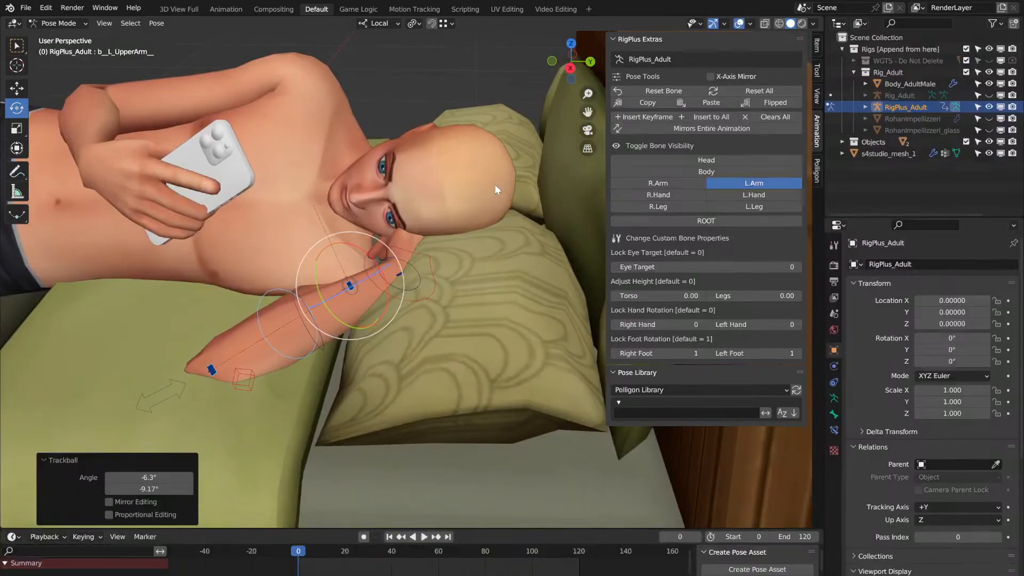
pyautogui.click(706, 161)
pyautogui.click(735, 183)
pyautogui.scroll(2, 373, 175)
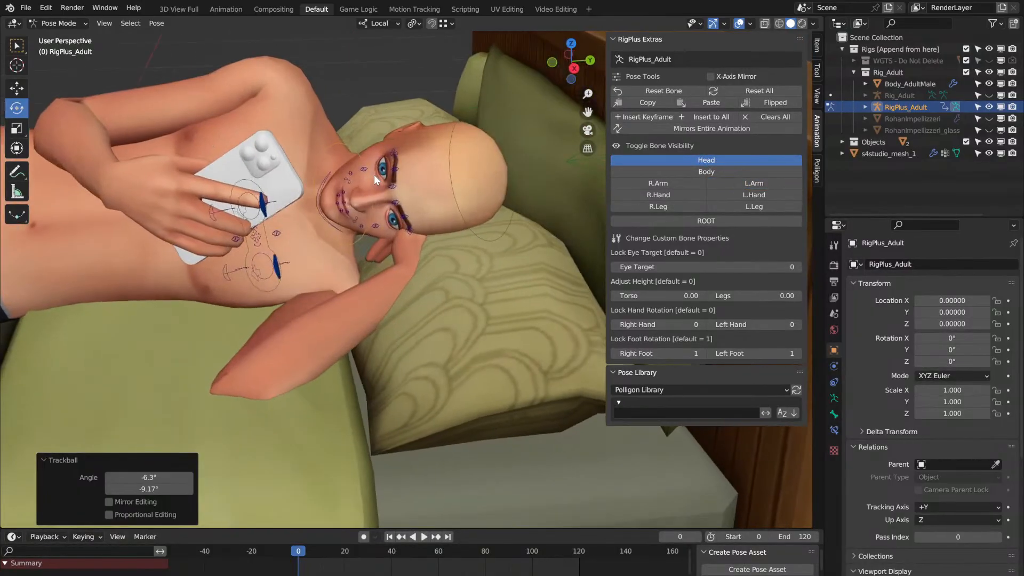
pyautogui.click(335, 141)
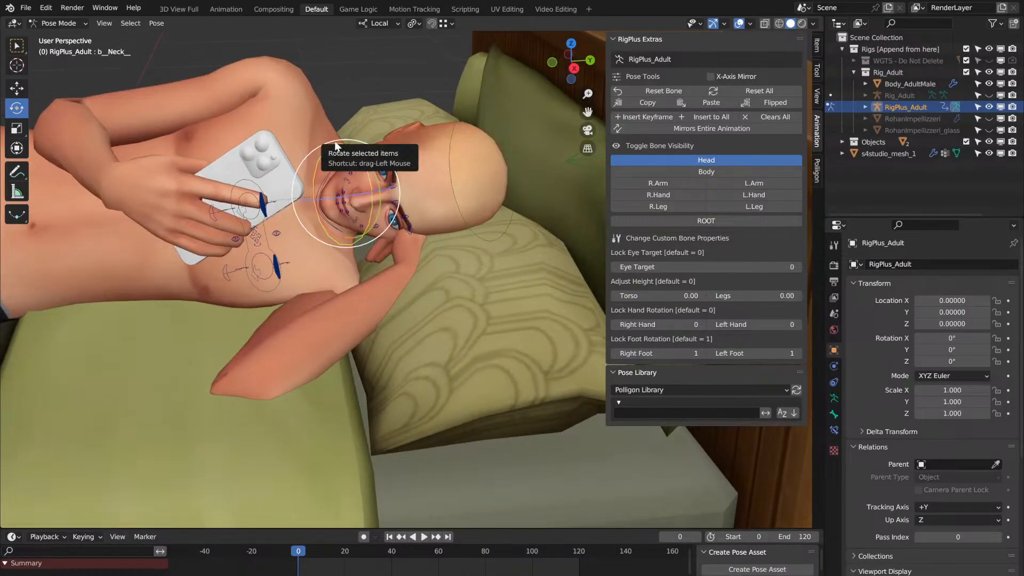
pyautogui.moveTo(372, 166); pyautogui.dragTo(368, 159)
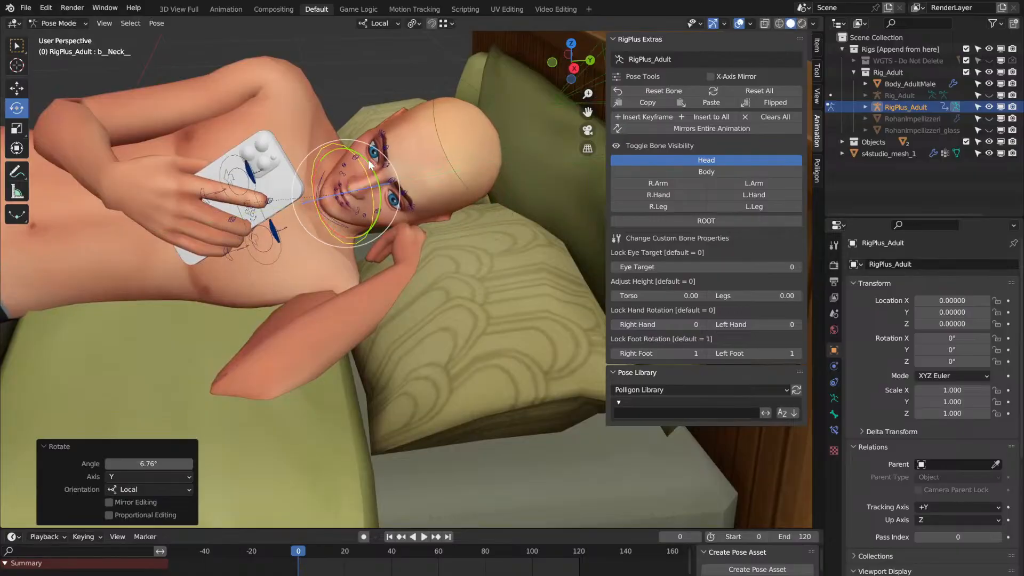
# Step: Rotate the head about -7.19° around its local X axis and save the scene file
pyautogui.click(440, 139)
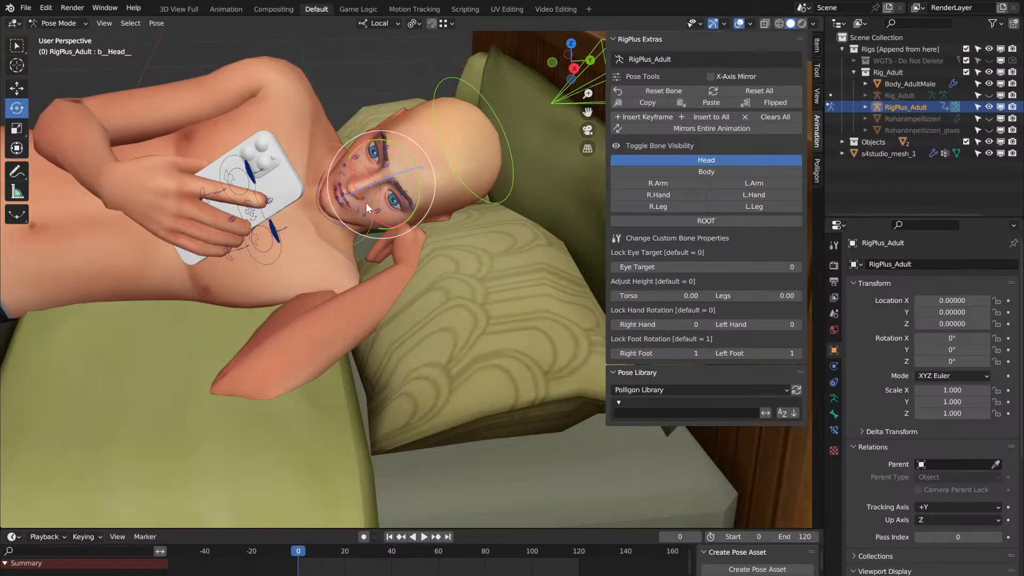
pyautogui.moveTo(361, 204); pyautogui.dragTo(355, 201)
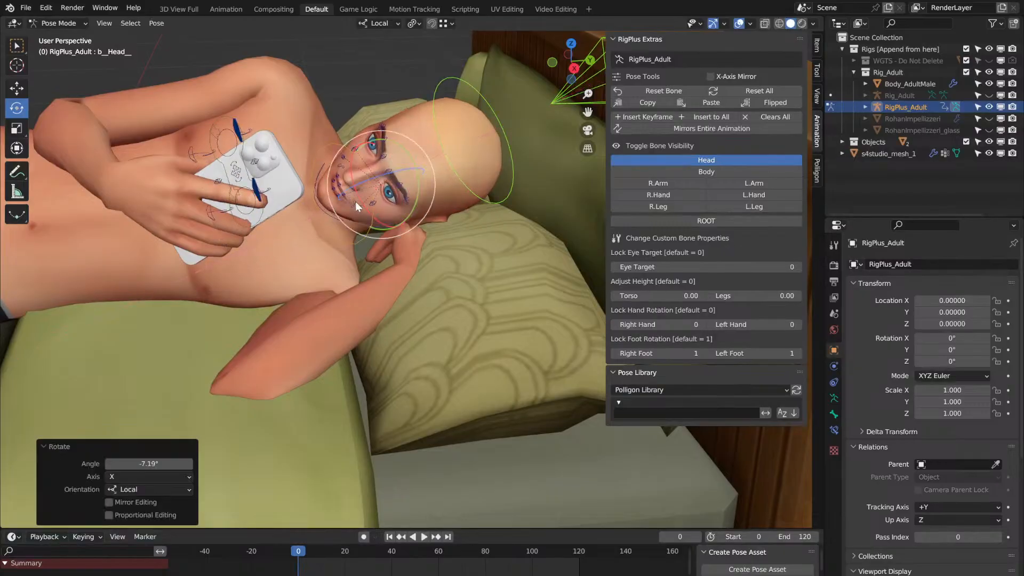
pyautogui.moveTo(355, 201); pyautogui.dragTo(357, 204, button='middle')
pyautogui.scroll(-4, 356, 201)
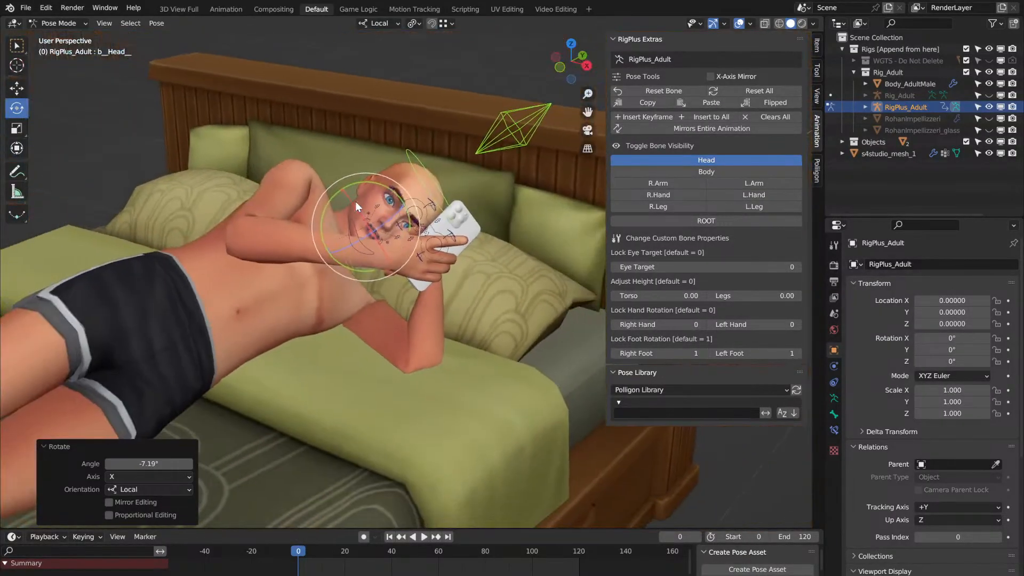
pyautogui.scroll(3, 356, 202)
pyautogui.moveTo(355, 200); pyautogui.dragTo(356, 201, button='middle')
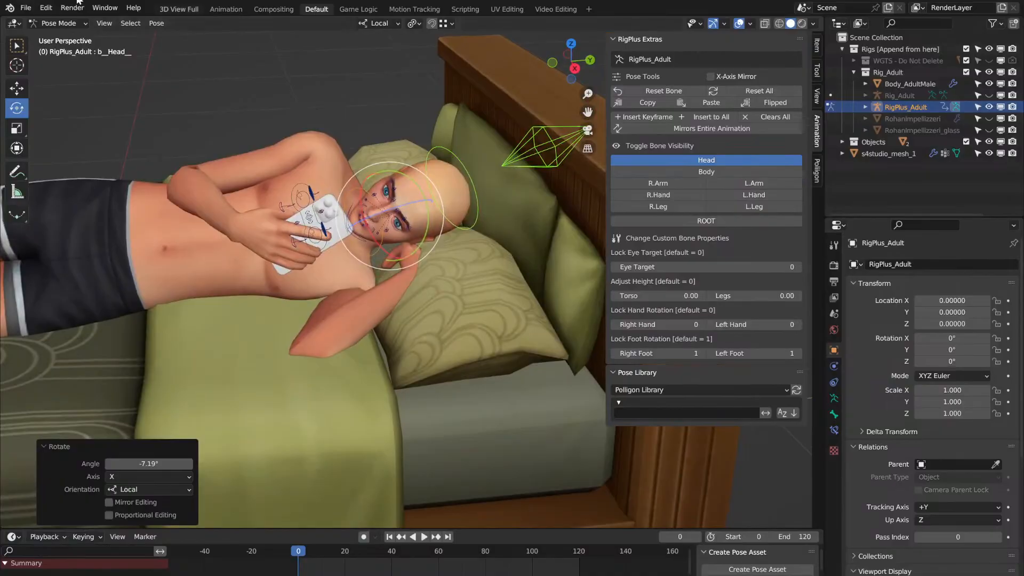
pyautogui.click(26, 7)
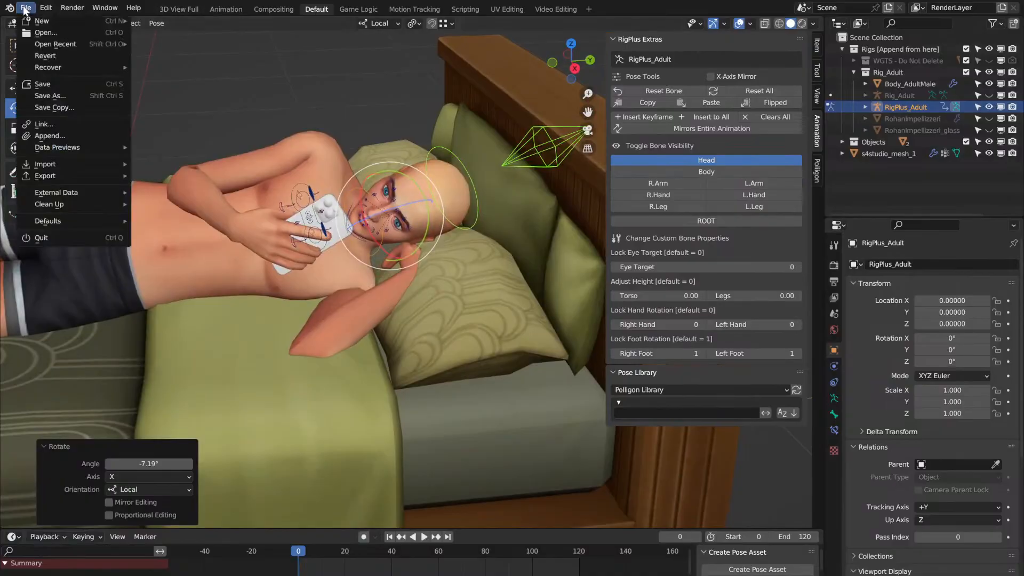
pyautogui.click(60, 82)
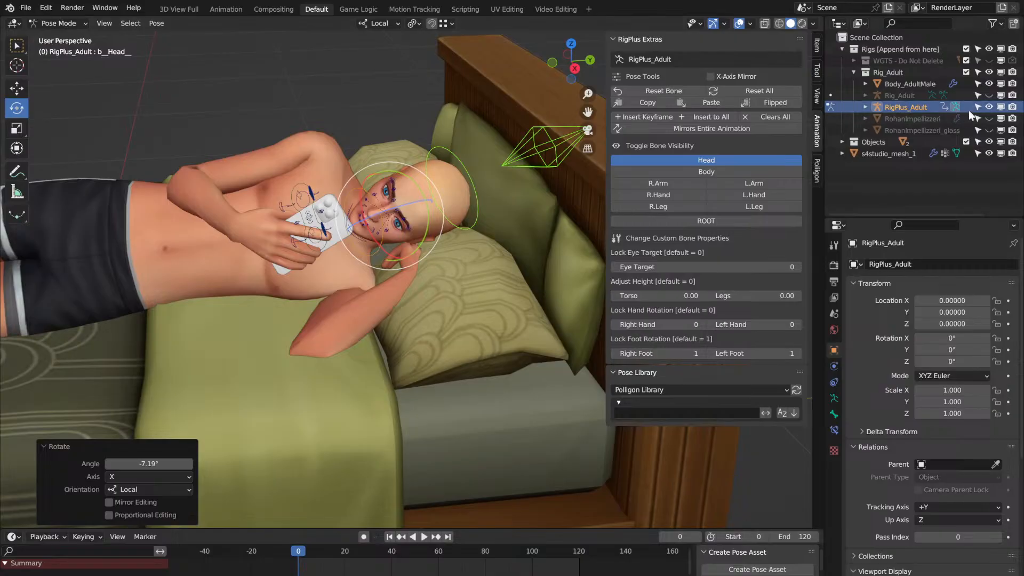
# Step: Hide RigPlus_Adult and Body_AdultMale, unhide the clothed character mesh and its glass mesh, and save the scene file
pyautogui.click(989, 107)
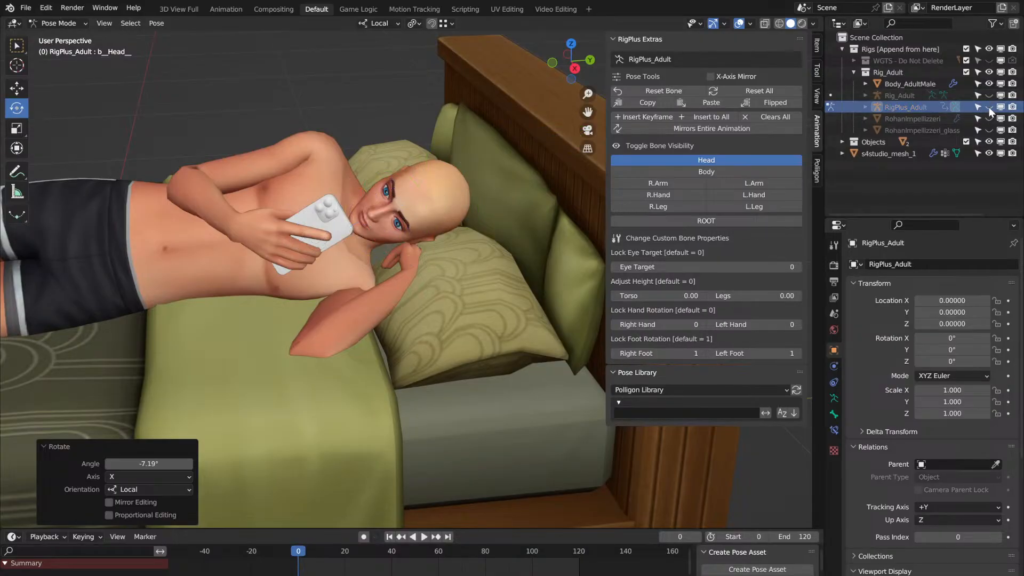
pyautogui.click(989, 119)
pyautogui.click(989, 130)
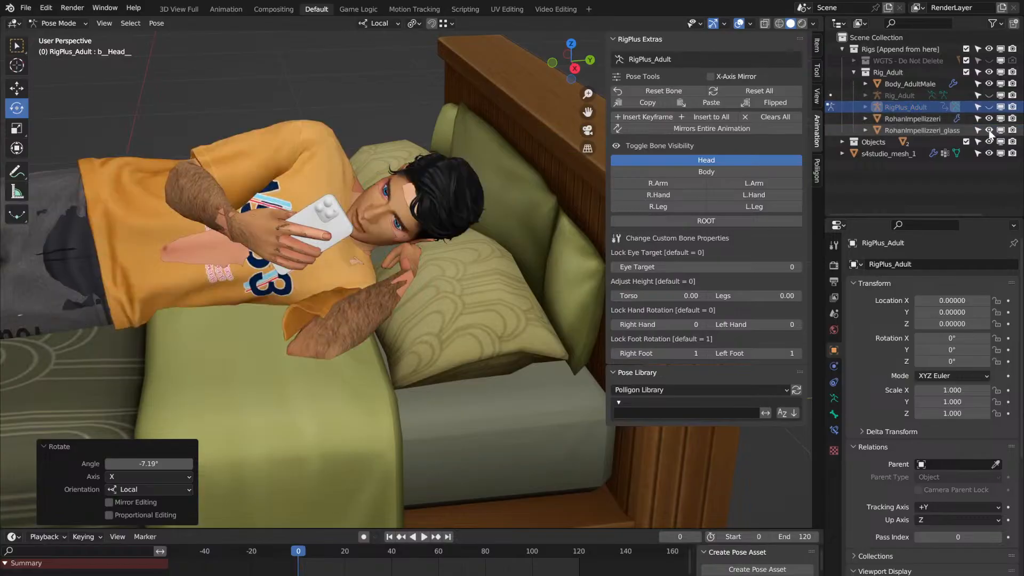
pyautogui.click(990, 83)
pyautogui.moveTo(381, 151)
pyautogui.mouseDown(button='middle')
pyautogui.moveTo(421, 153)
pyautogui.moveTo(374, 181)
pyautogui.moveTo(419, 152)
pyautogui.moveTo(391, 149)
pyautogui.mouseUp(button='middle')
pyautogui.scroll(5, 381, 151)
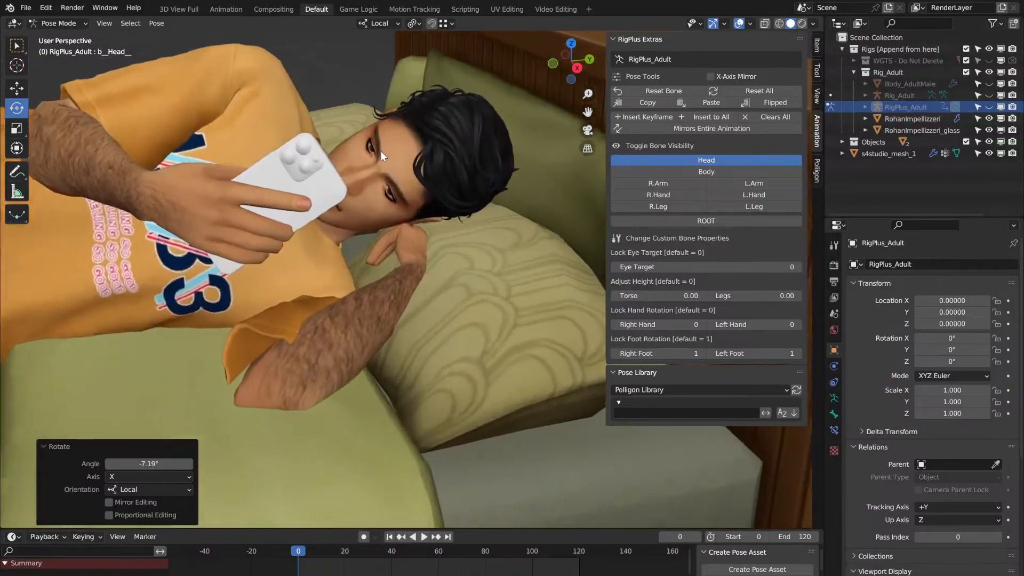
pyautogui.scroll(-4, 381, 152)
pyautogui.click(31, 10)
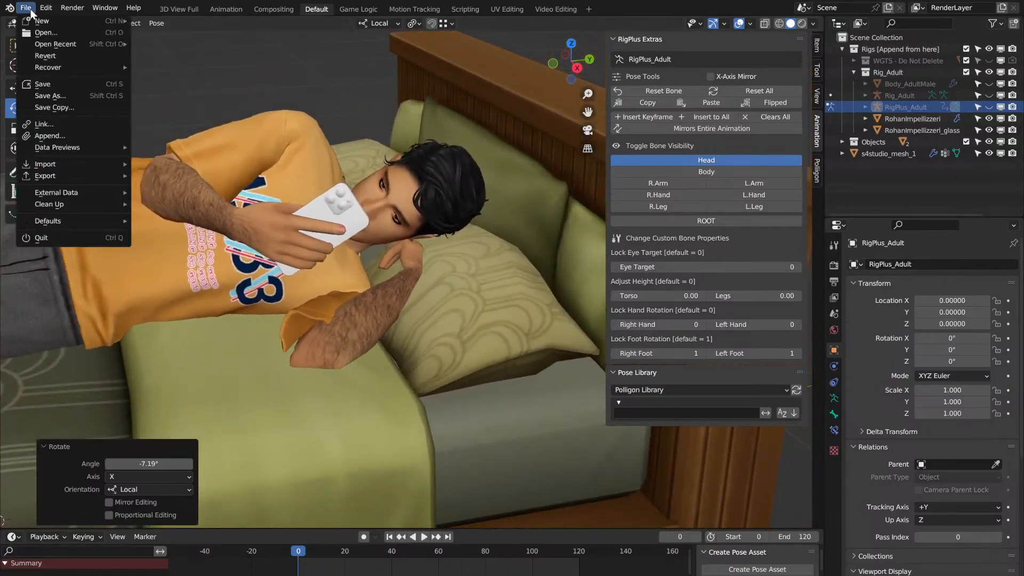
pyautogui.click(55, 83)
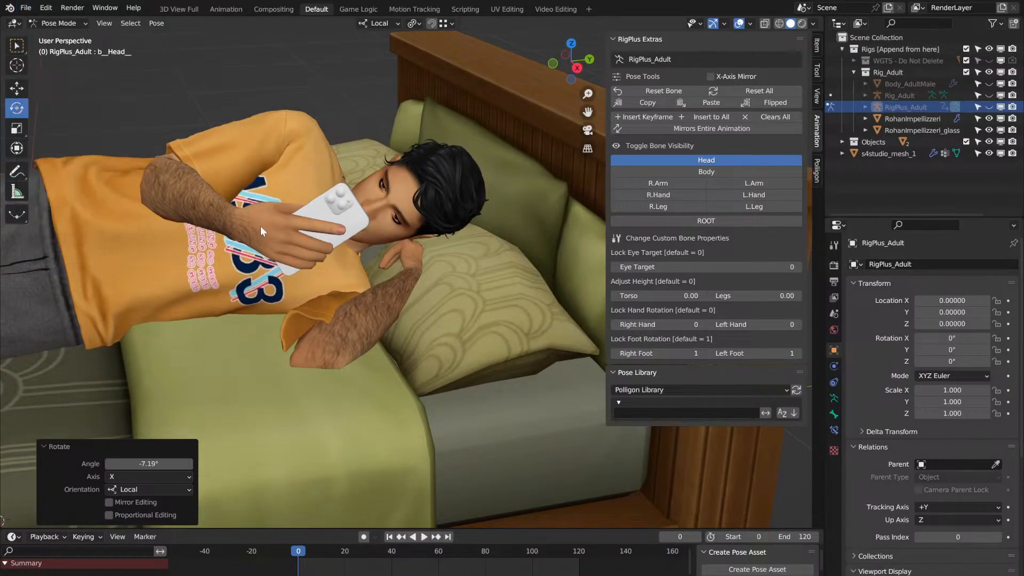
# Step: Unhide the RigPlus_Adult armature and display only the left arm's bone controls
pyautogui.moveTo(261, 226); pyautogui.dragTo(260, 225, button='middle')
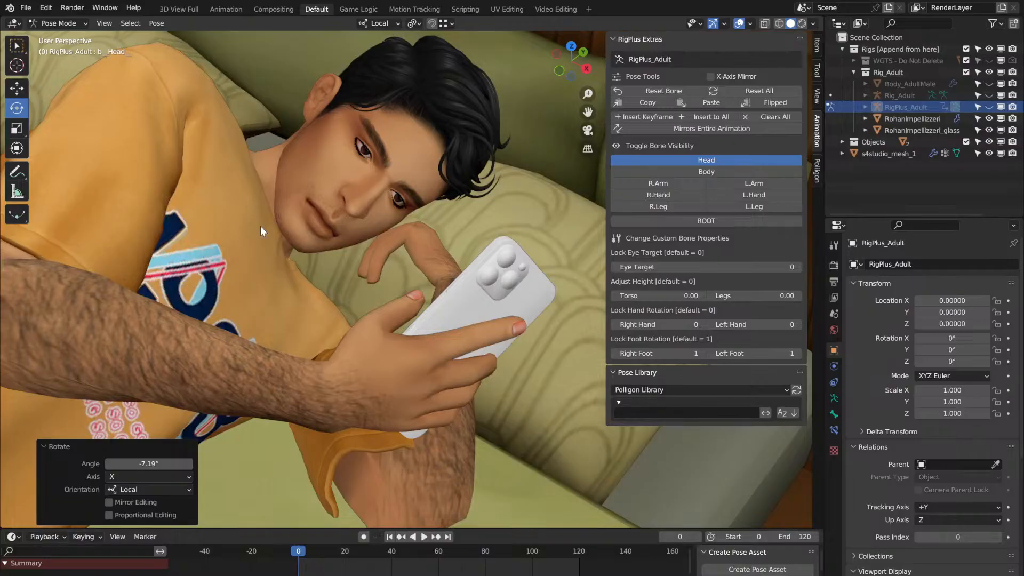
pyautogui.moveTo(393, 290)
pyautogui.mouseDown(button='middle')
pyautogui.moveTo(368, 326)
pyautogui.moveTo(332, 273)
pyautogui.moveTo(392, 288)
pyautogui.moveTo(586, 492)
pyautogui.mouseUp(button='middle')
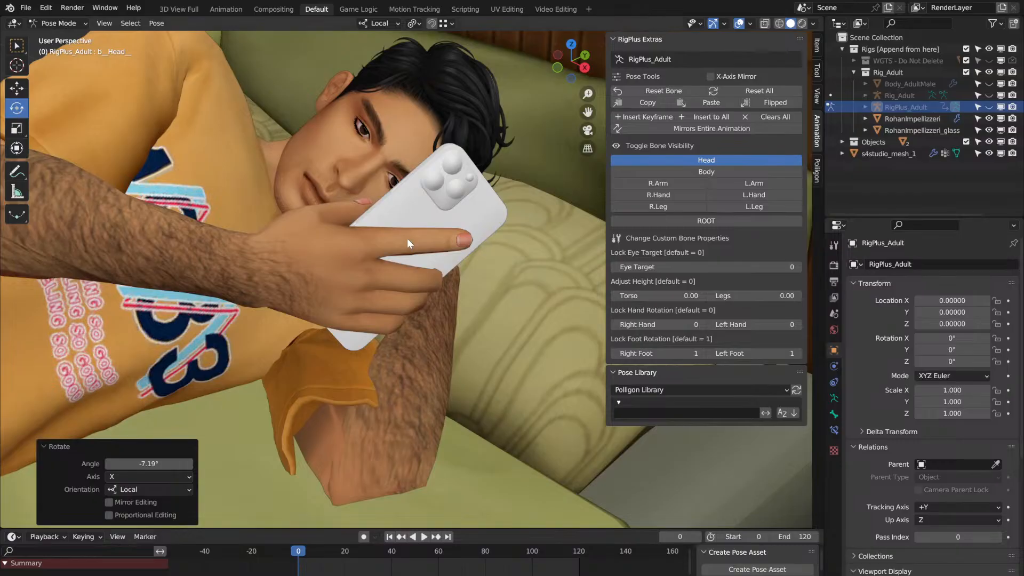
pyautogui.moveTo(408, 238); pyautogui.dragTo(408, 238, button='middle')
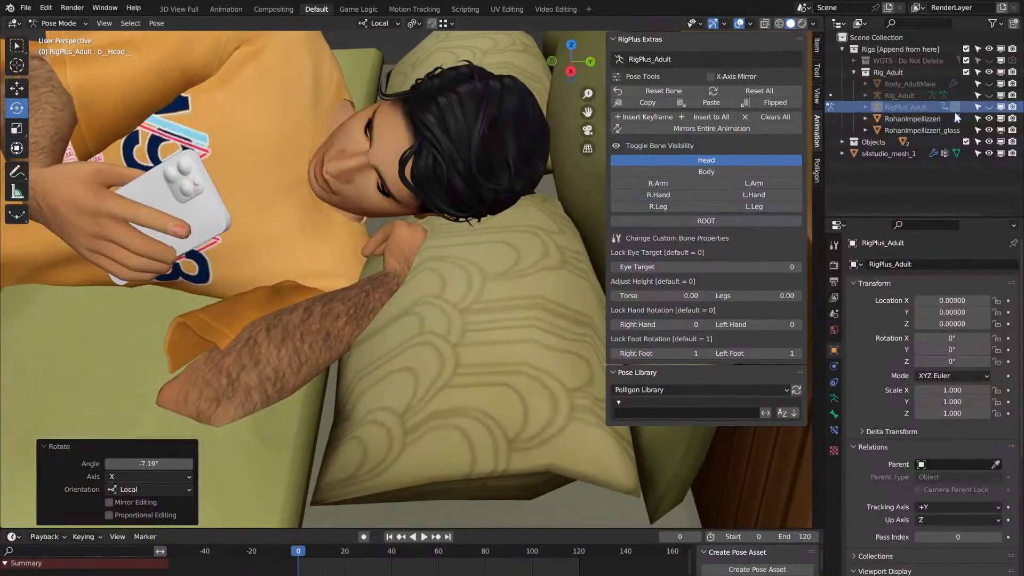
pyautogui.click(990, 108)
pyautogui.click(761, 183)
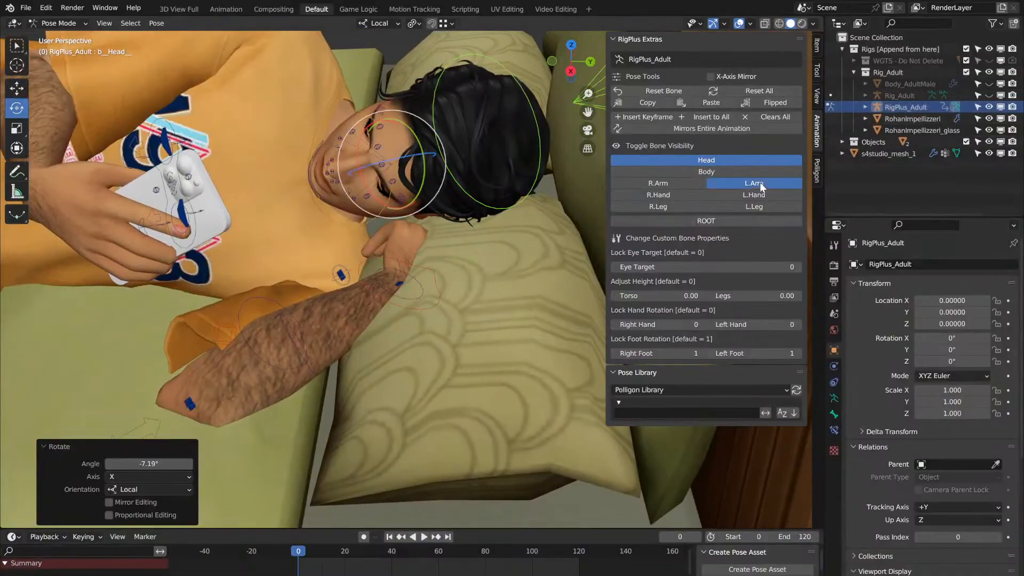
pyautogui.click(716, 160)
pyautogui.scroll(3, 388, 257)
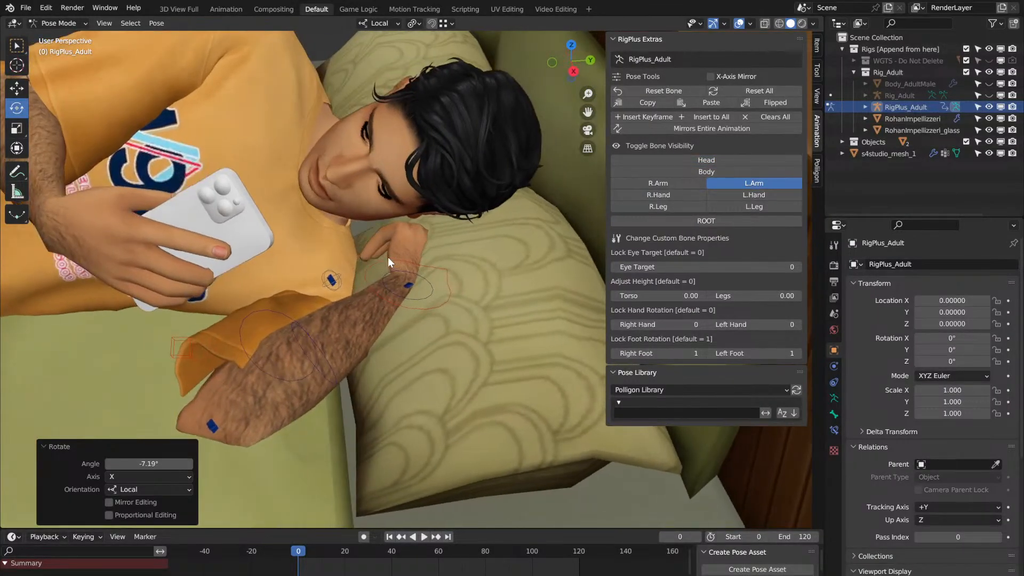
# Step: Rotate the left forearm about 5.78° around its local X axis and about -3.76° in the view plane, then save the scene
pyautogui.click(322, 350)
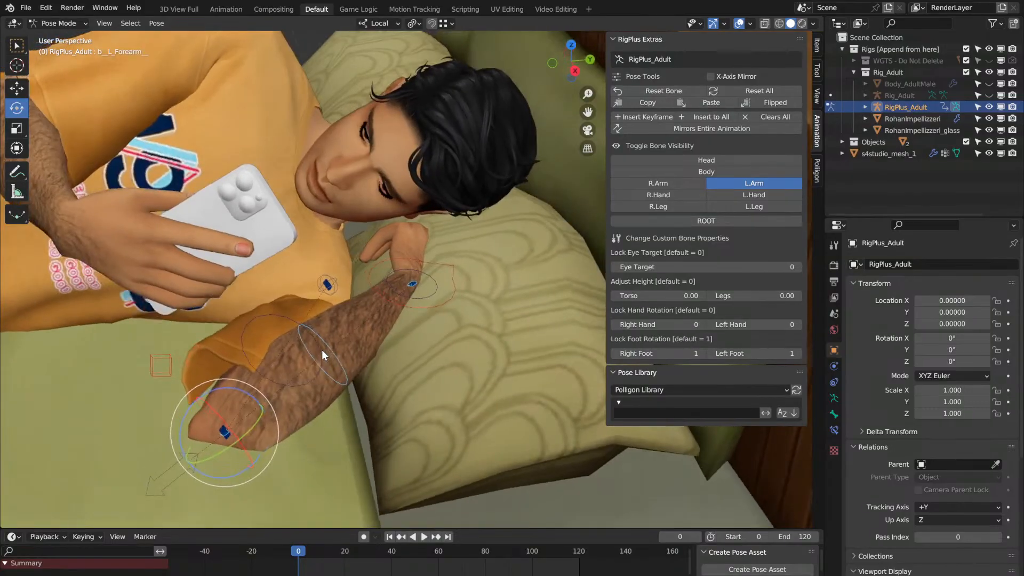
pyautogui.moveTo(232, 202); pyautogui.dragTo(235, 209, button='middle')
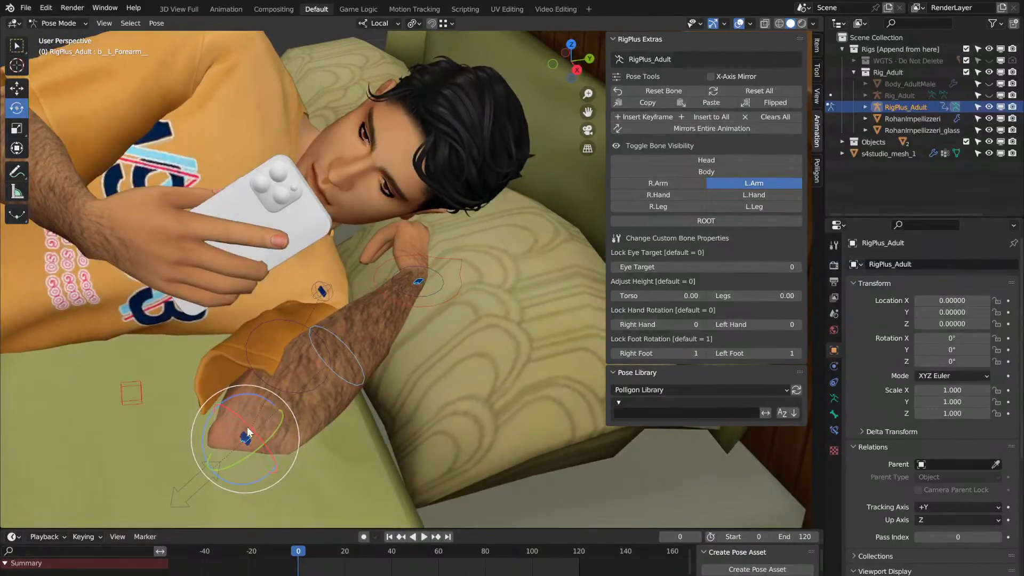
pyautogui.moveTo(249, 424); pyautogui.dragTo(256, 433)
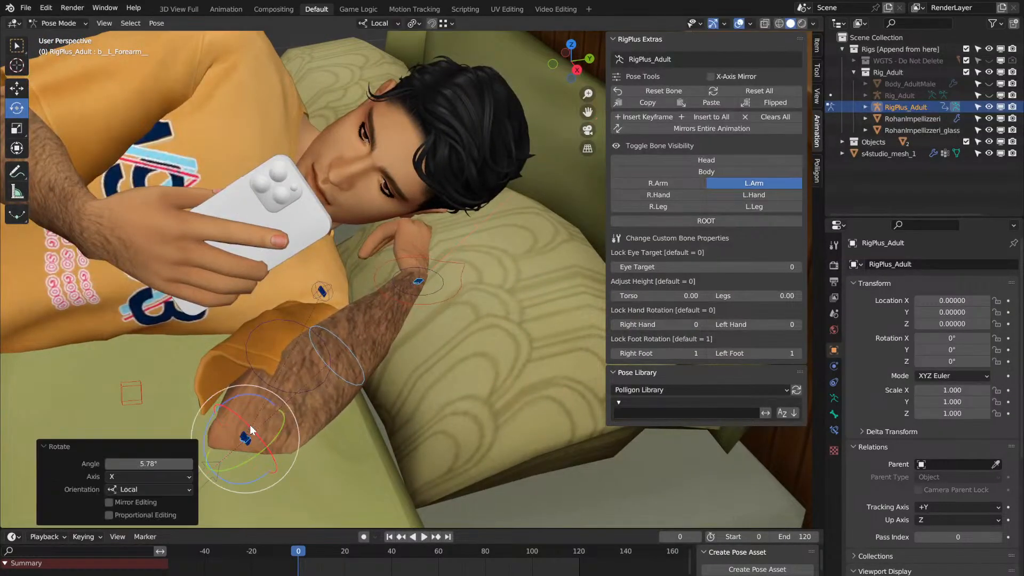
pyautogui.moveTo(286, 403); pyautogui.dragTo(283, 401)
pyautogui.moveTo(289, 404); pyautogui.dragTo(279, 399, button='middle')
pyautogui.moveTo(297, 197); pyautogui.dragTo(296, 196, button='middle')
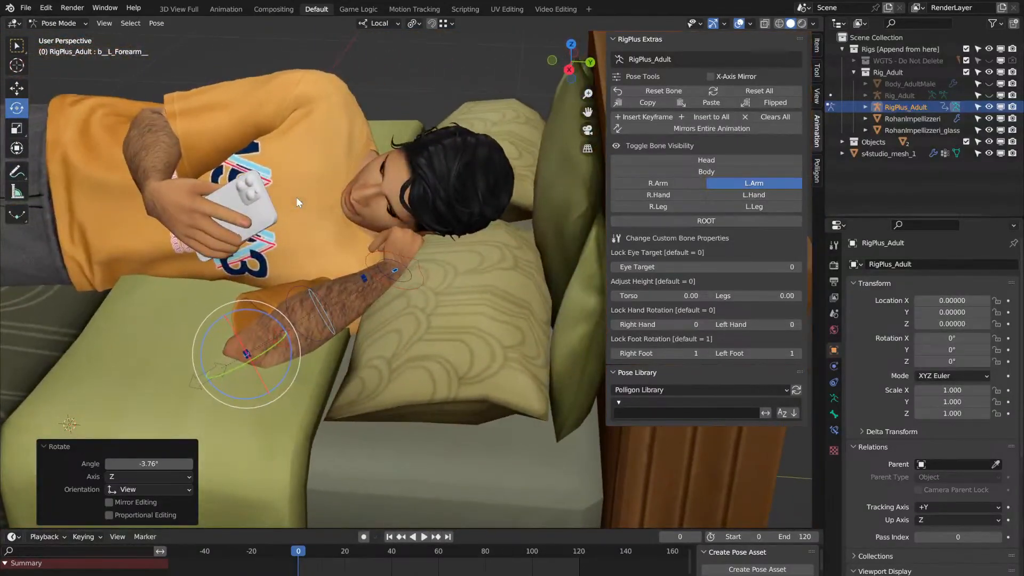
pyautogui.click(25, 9)
pyautogui.click(58, 85)
# Step: Save the scene file again and start saving it as a separate file
pyautogui.moveTo(261, 195)
pyautogui.mouseDown(button='middle')
pyautogui.moveTo(325, 193)
pyautogui.moveTo(261, 195)
pyautogui.mouseUp(button='middle')
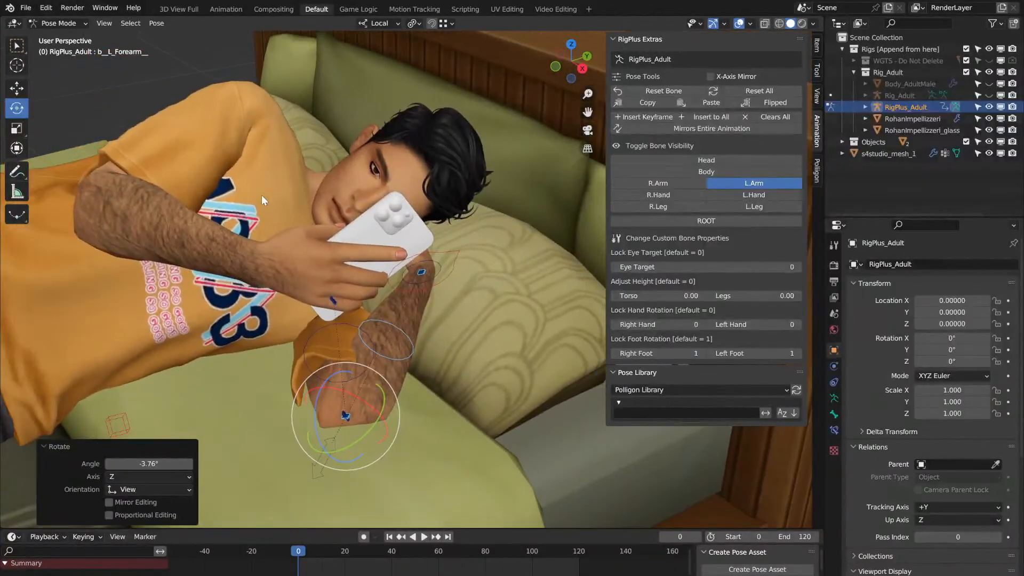
pyautogui.click(26, 7)
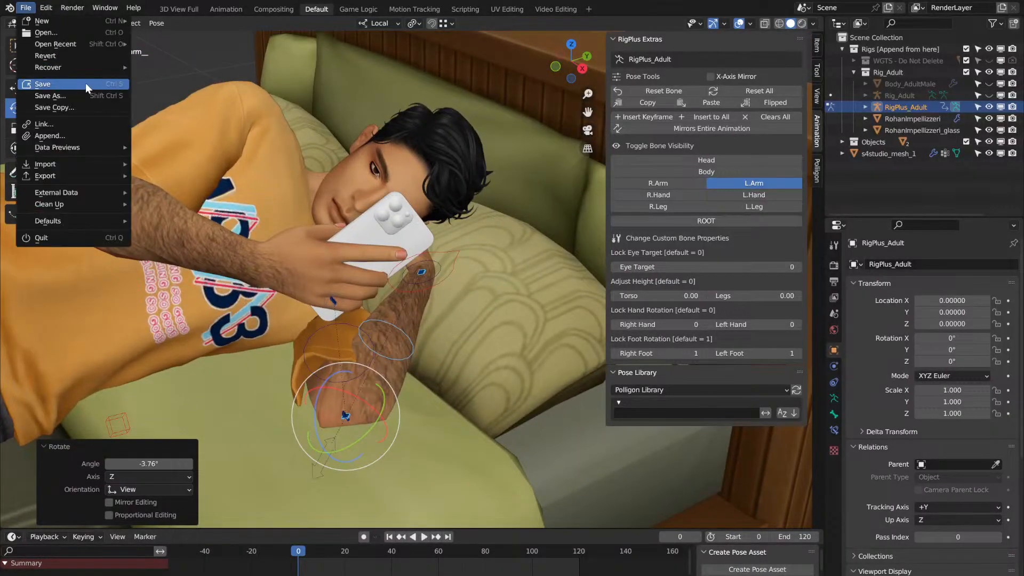
pyautogui.click(85, 82)
pyautogui.click(29, 6)
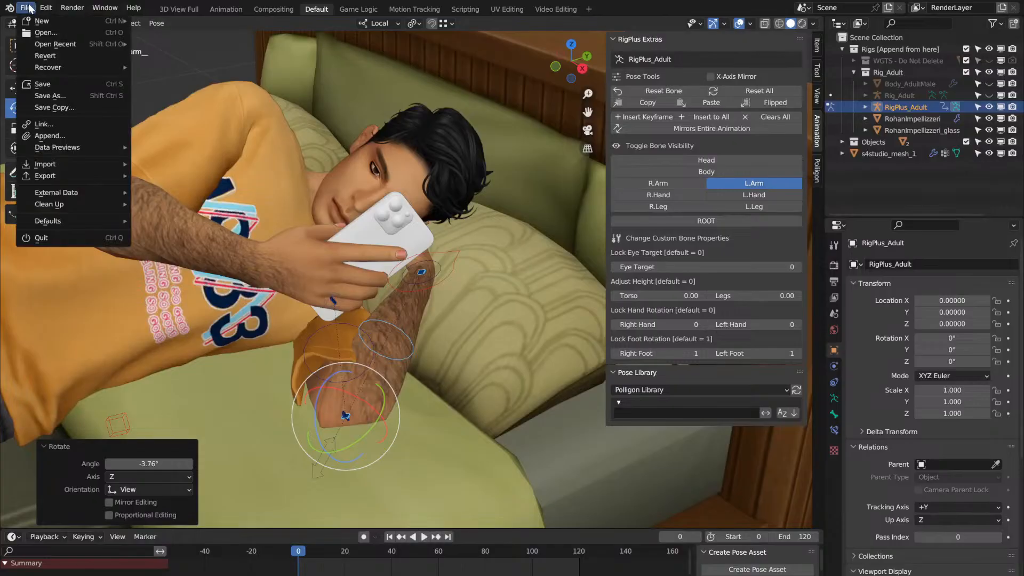
pyautogui.click(91, 97)
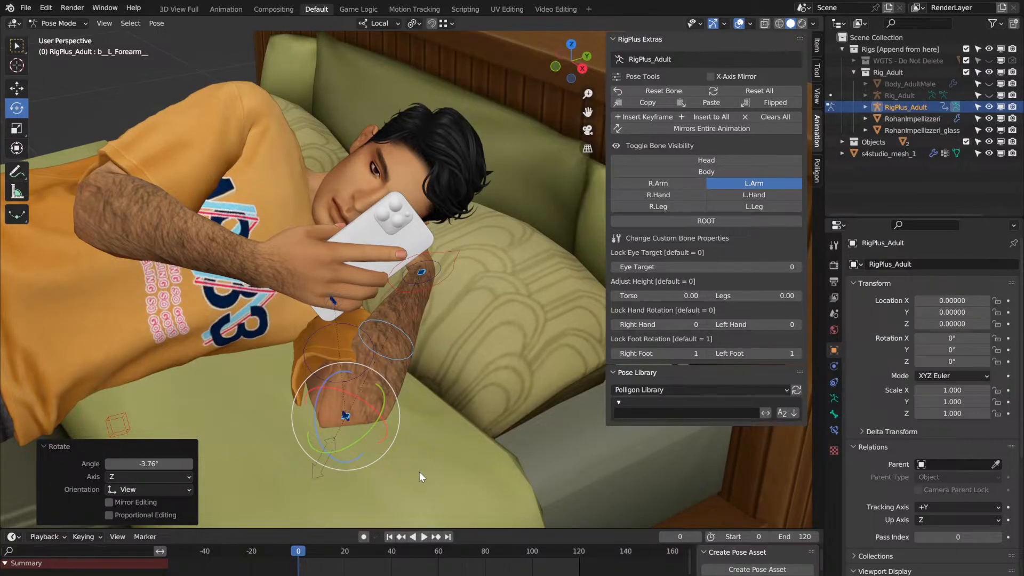
pyautogui.moveTo(374, 322)
pyautogui.mouseDown(button='middle')
pyautogui.moveTo(347, 271)
pyautogui.moveTo(352, 307)
pyautogui.moveTo(372, 322)
pyautogui.mouseUp(button='middle')
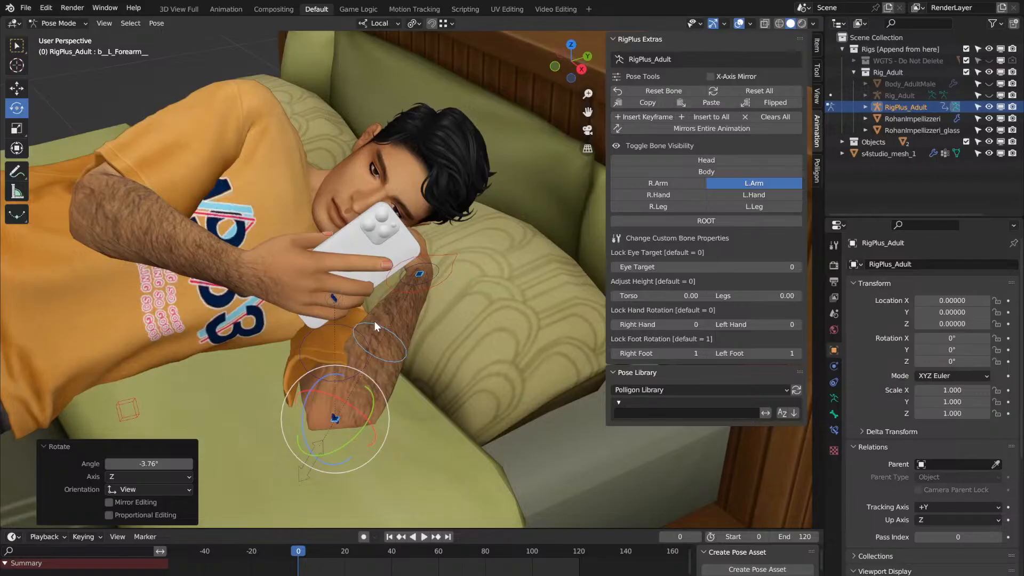
pyautogui.moveTo(374, 321); pyautogui.dragTo(474, 270, button='middle')
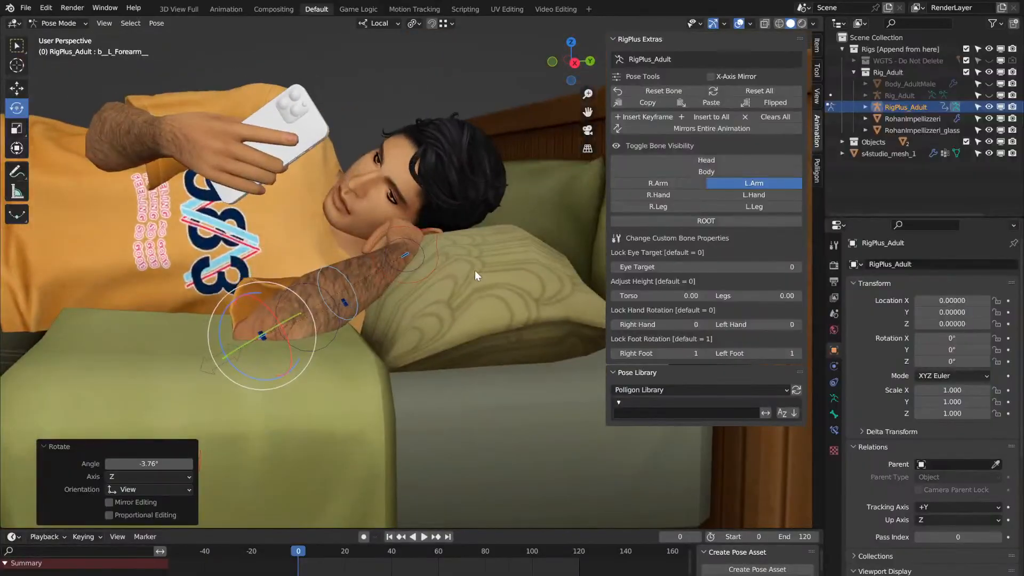
# Step: Save the current scene as a separate file
pyautogui.click(25, 8)
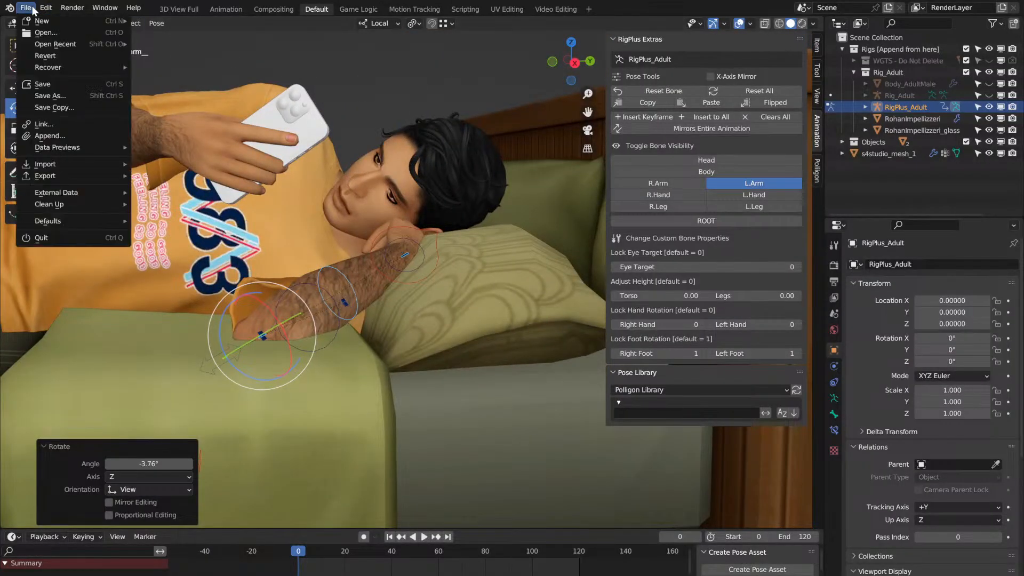
pyautogui.click(74, 97)
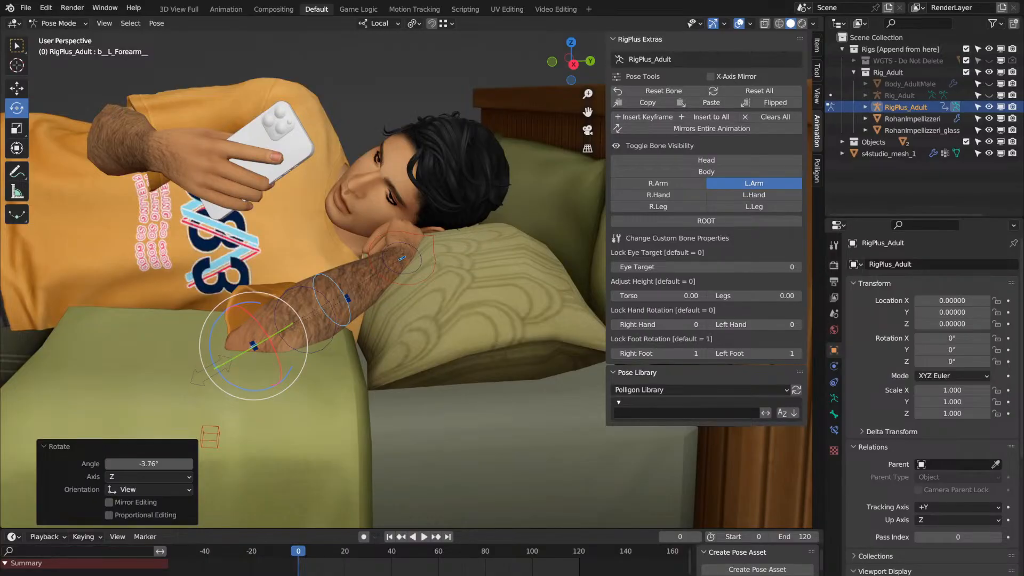
pyautogui.moveTo(430, 87); pyautogui.dragTo(430, 88, button='middle')
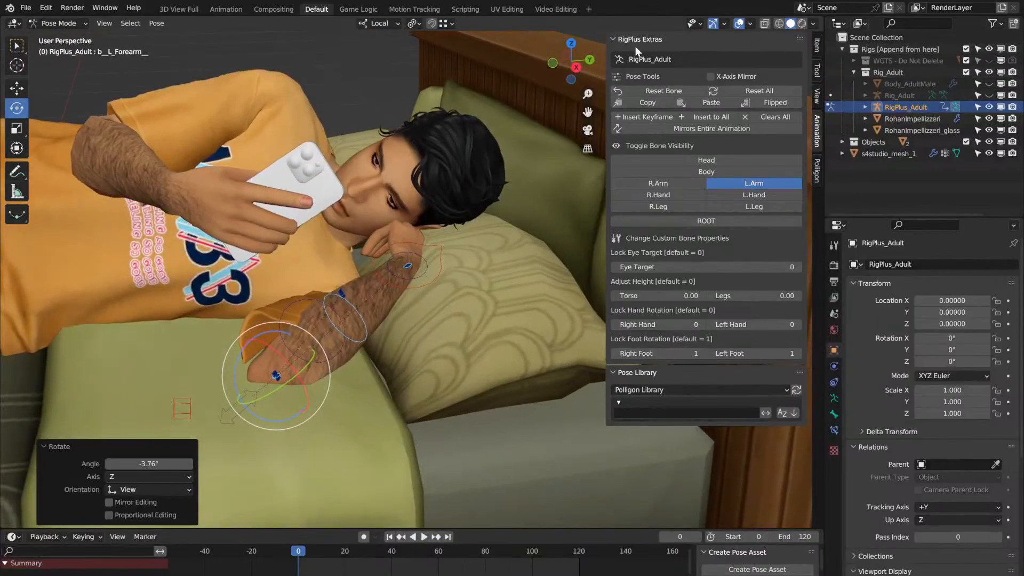
# Step: Move s4studio_mesh_1 into the Rig_Adult collection and save the scene file
pyautogui.click(613, 38)
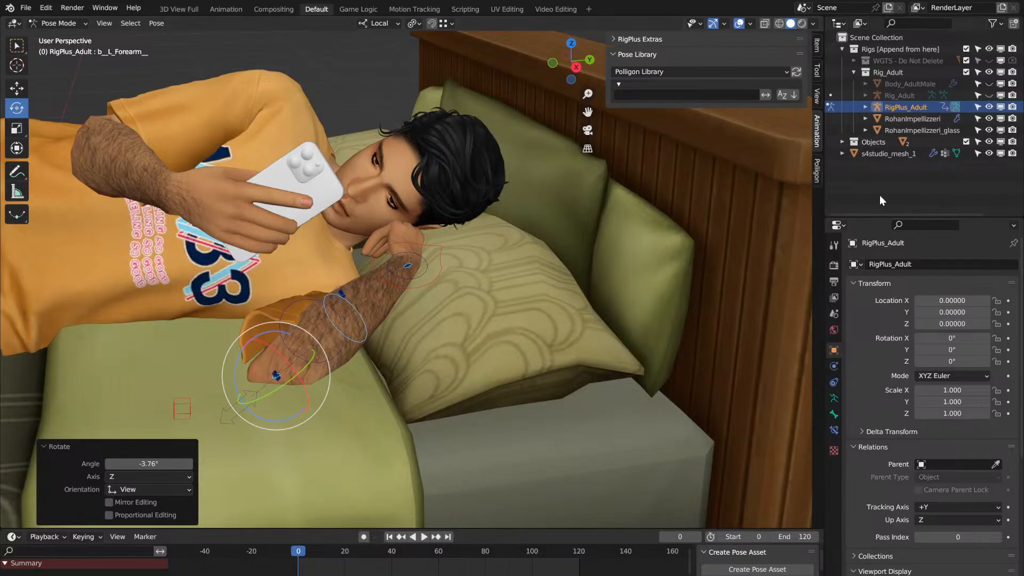
pyautogui.click(873, 155)
pyautogui.click(989, 153)
pyautogui.click(989, 153)
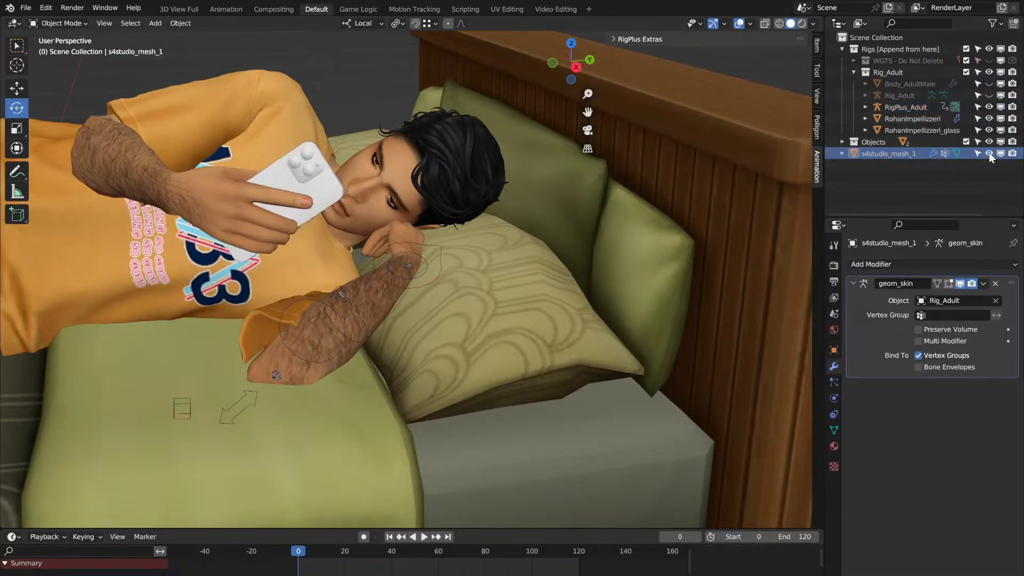
pyautogui.click(990, 71)
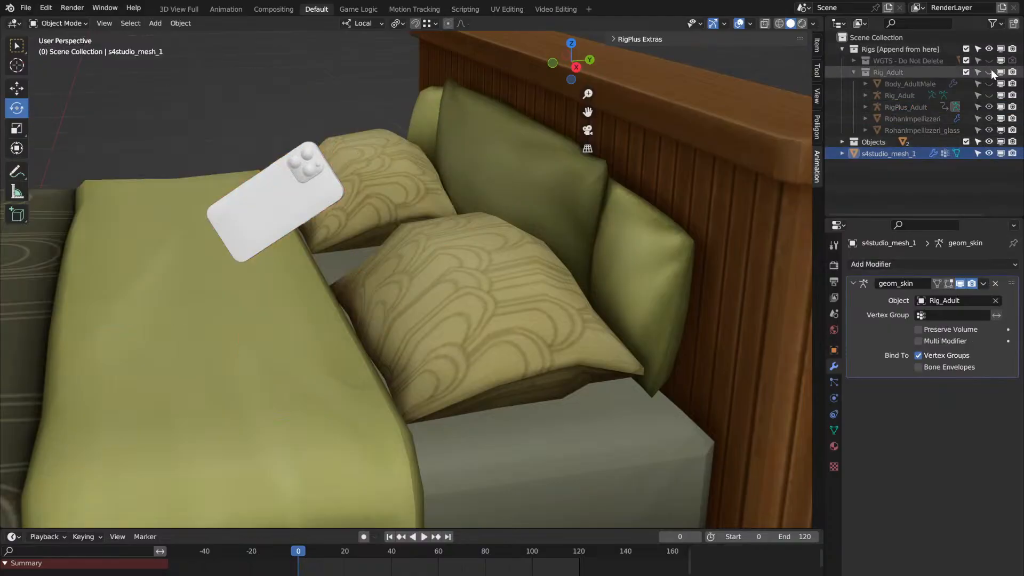
pyautogui.click(991, 72)
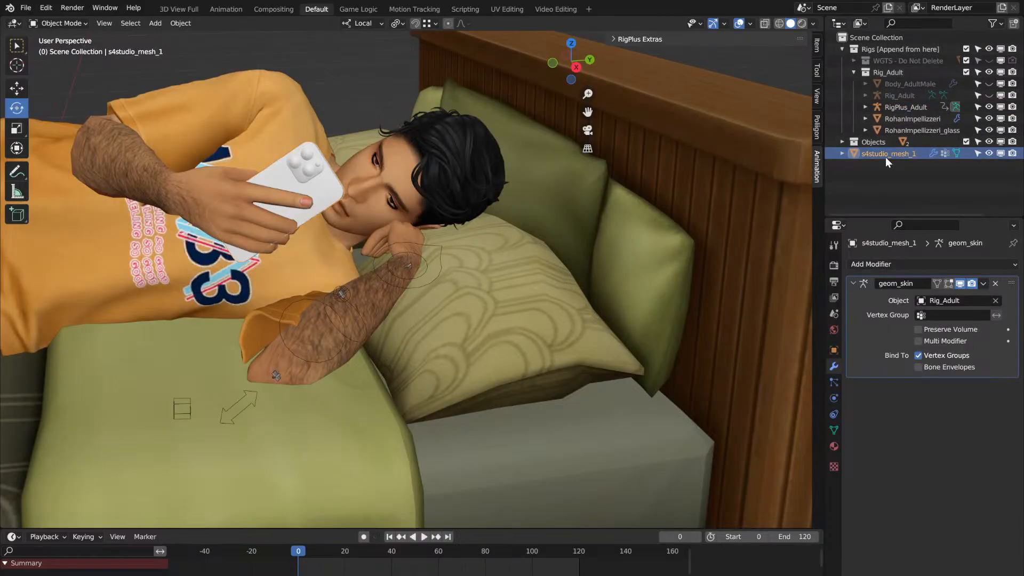
pyautogui.moveTo(886, 157); pyautogui.dragTo(892, 75)
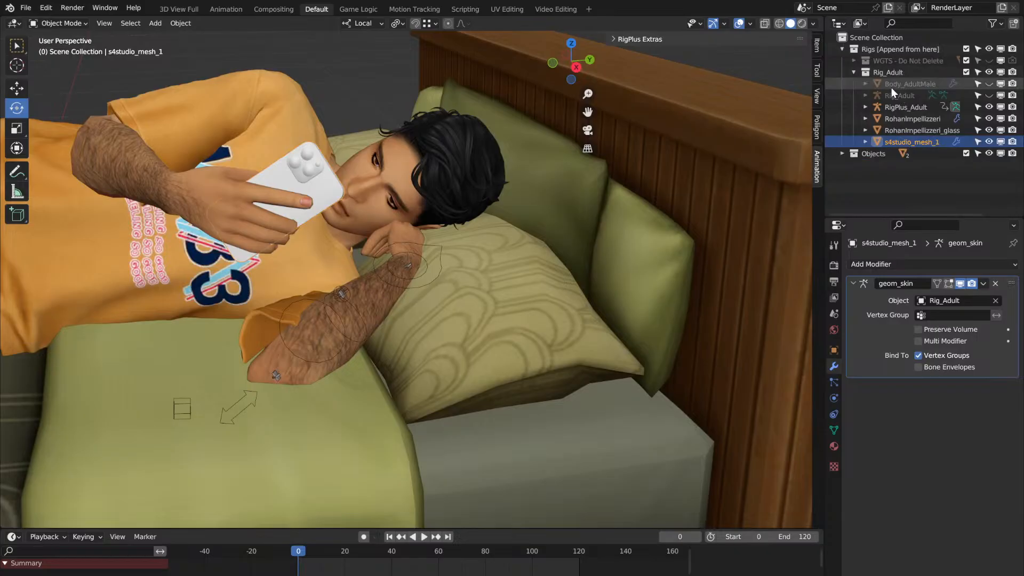
pyautogui.click(885, 174)
pyautogui.click(25, 8)
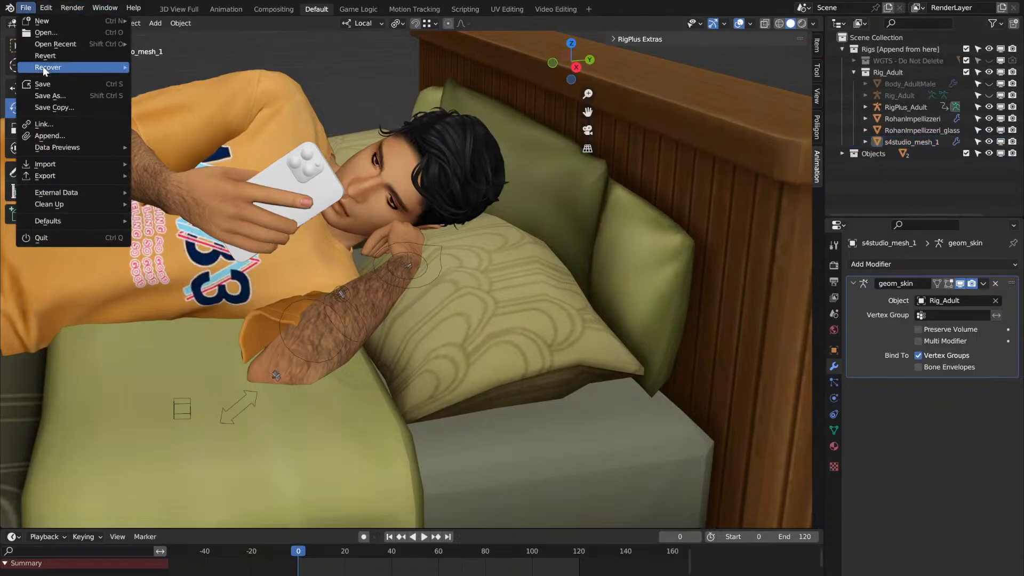
pyautogui.click(69, 84)
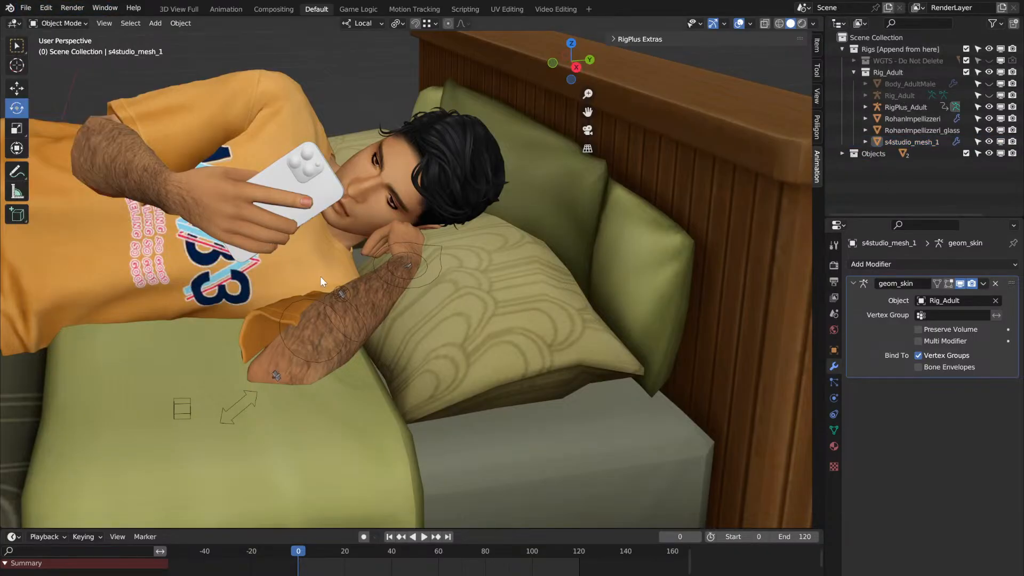
# Step: Return to posing the RigPlus_Adult armature and display the bone controls of every body part, including ROOT
pyautogui.click(66, 22)
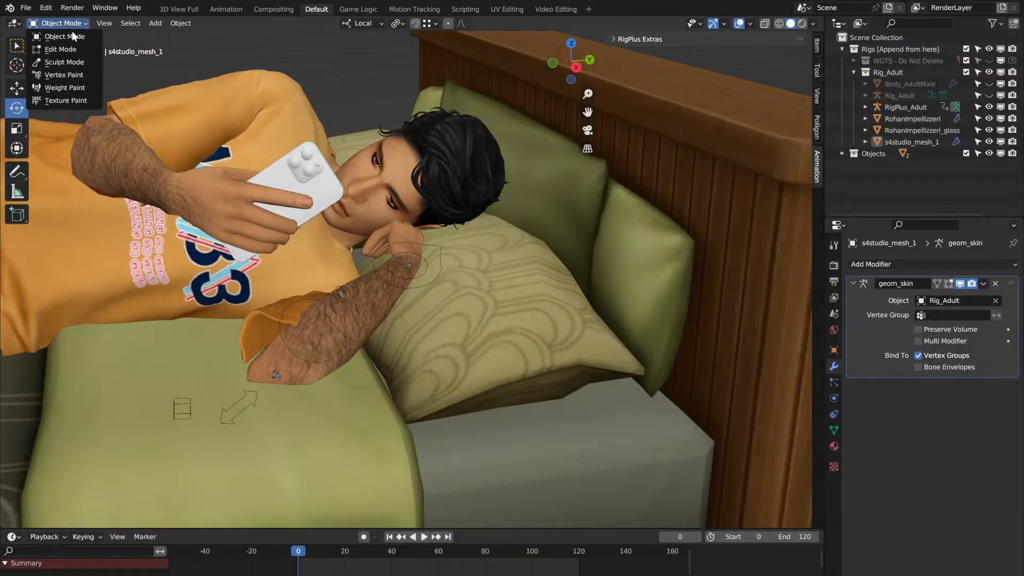
pyautogui.click(392, 256)
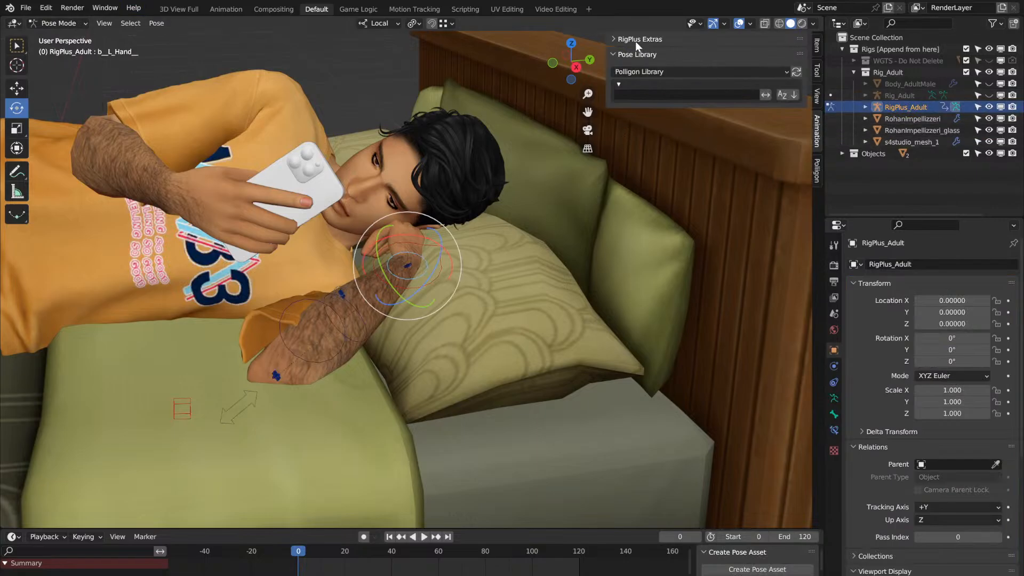
pyautogui.click(615, 37)
pyautogui.click(776, 159)
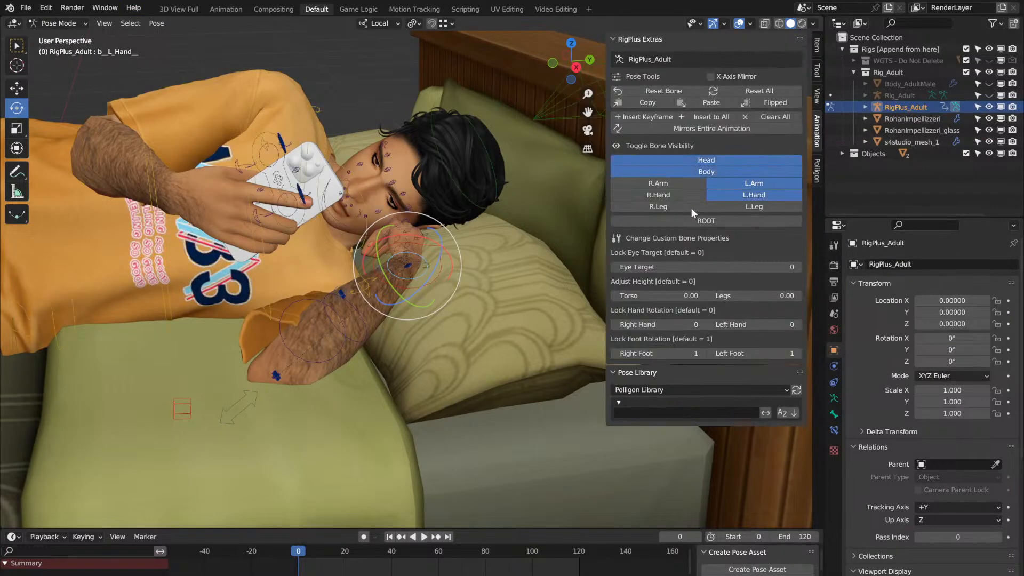
pyautogui.click(691, 208)
pyautogui.click(693, 198)
pyautogui.click(731, 219)
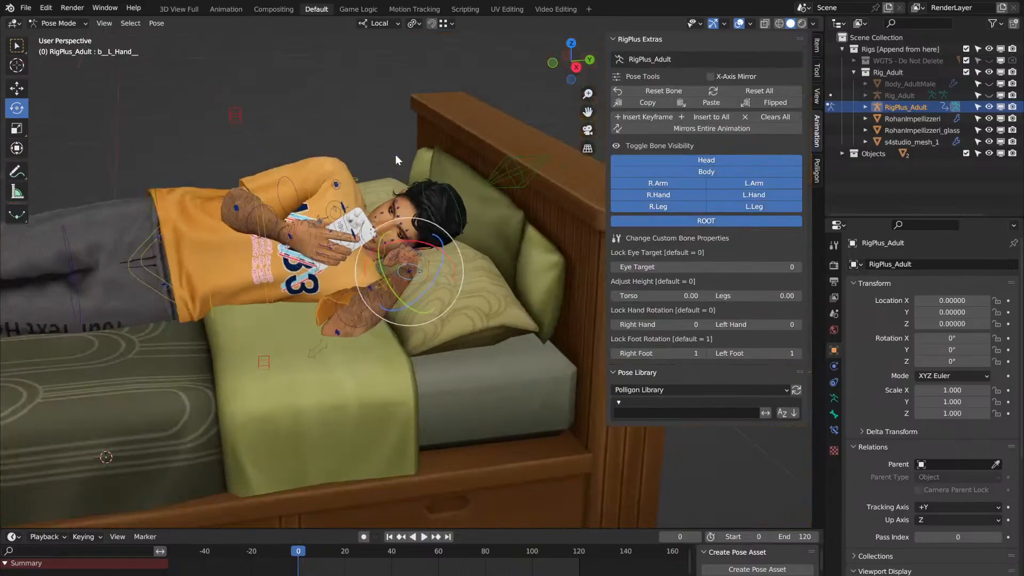
# Step: Select all bones of RigPlus_Adult and insert a Location & Rotation keyframe at frame 0
pyautogui.scroll(-3, 395, 154)
pyautogui.moveTo(395, 154)
pyautogui.mouseDown(button='middle')
pyautogui.moveTo(395, 245)
pyautogui.moveTo(395, 131)
pyautogui.moveTo(395, 154)
pyautogui.mouseUp(button='middle')
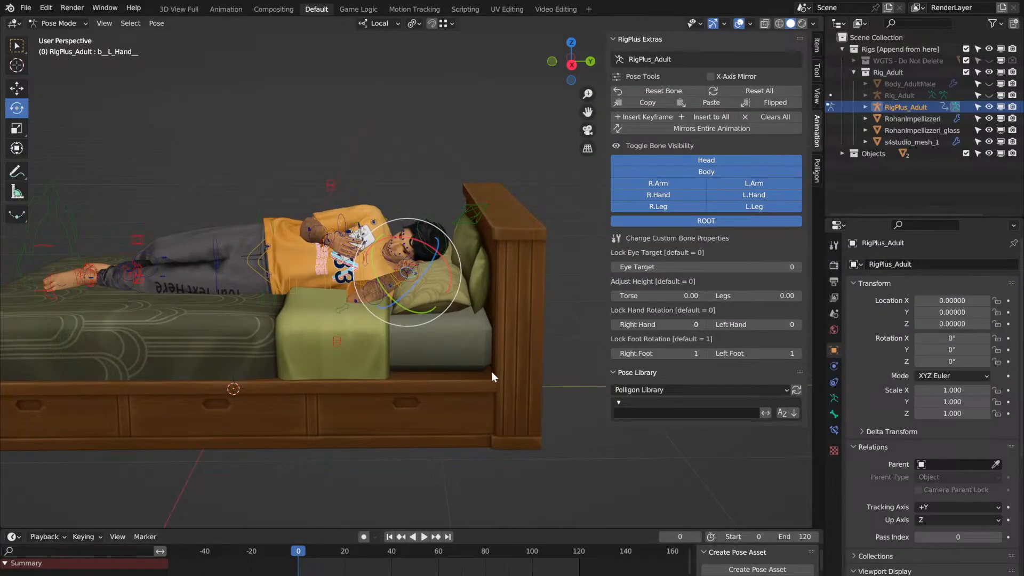
pyautogui.scroll(-2, 492, 372)
pyautogui.moveTo(491, 372); pyautogui.dragTo(497, 370, button='middle')
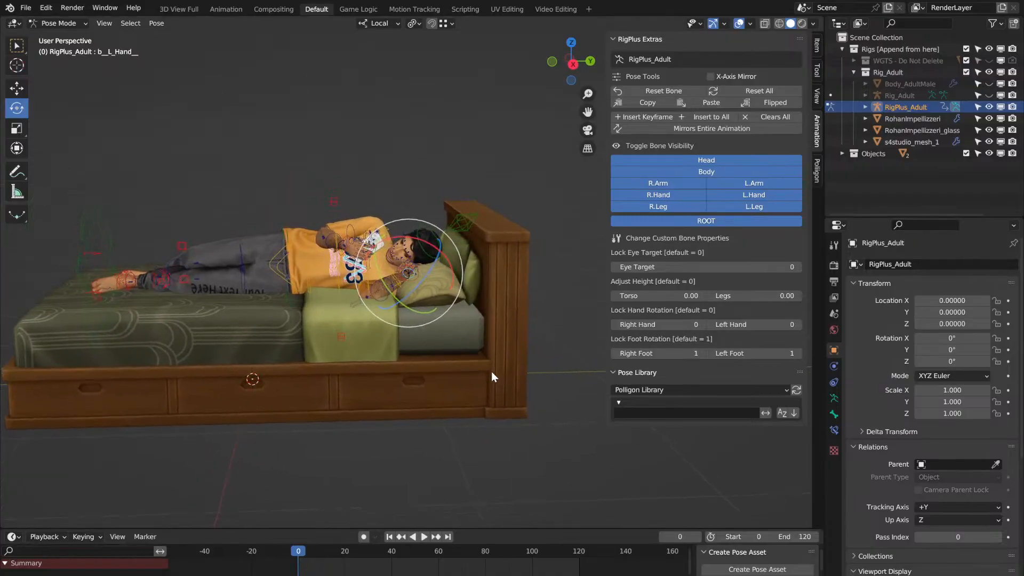
pyautogui.moveTo(457, 333); pyautogui.dragTo(457, 332, button='middle')
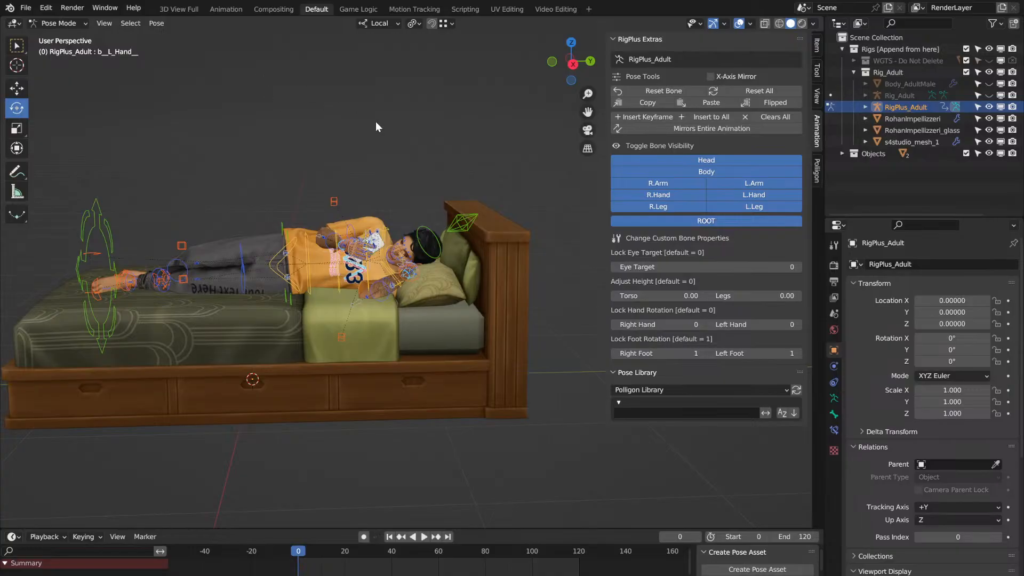
pyautogui.press('i')
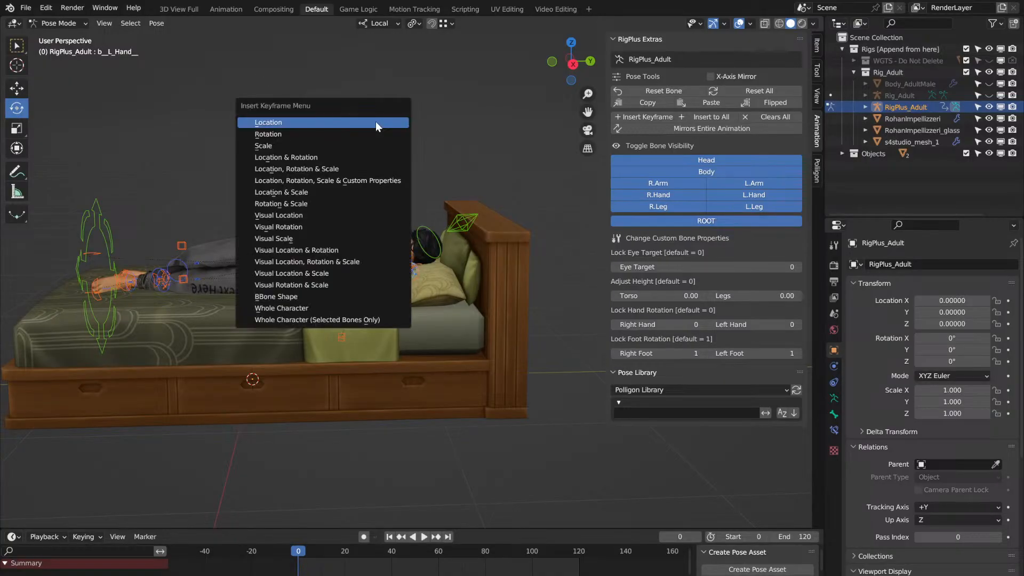
pyautogui.click(359, 159)
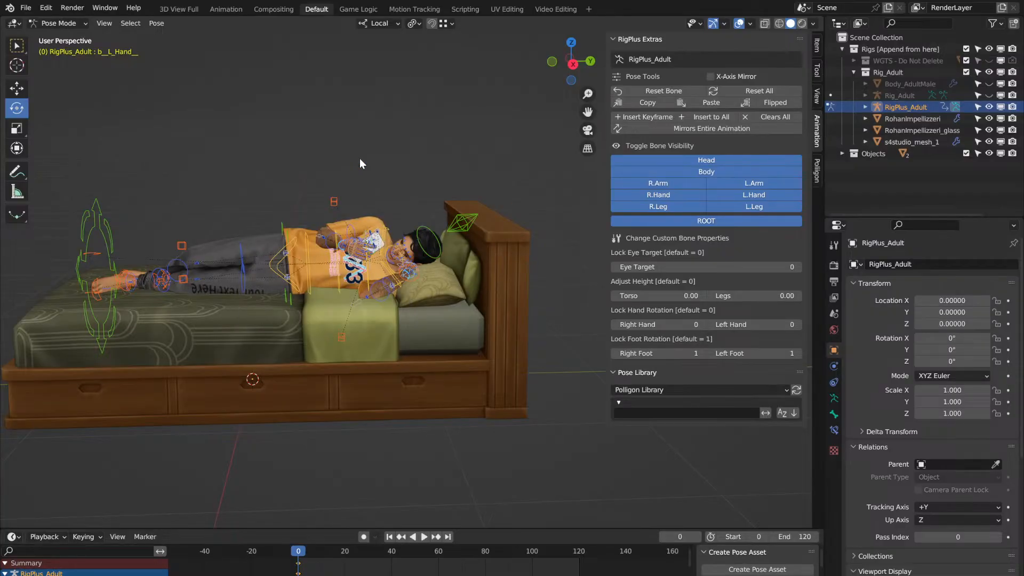
# Step: Turn on Auto Keying so that bone changes are keyframed automatically
pyautogui.moveTo(258, 199); pyautogui.dragTo(337, 247, button='middle')
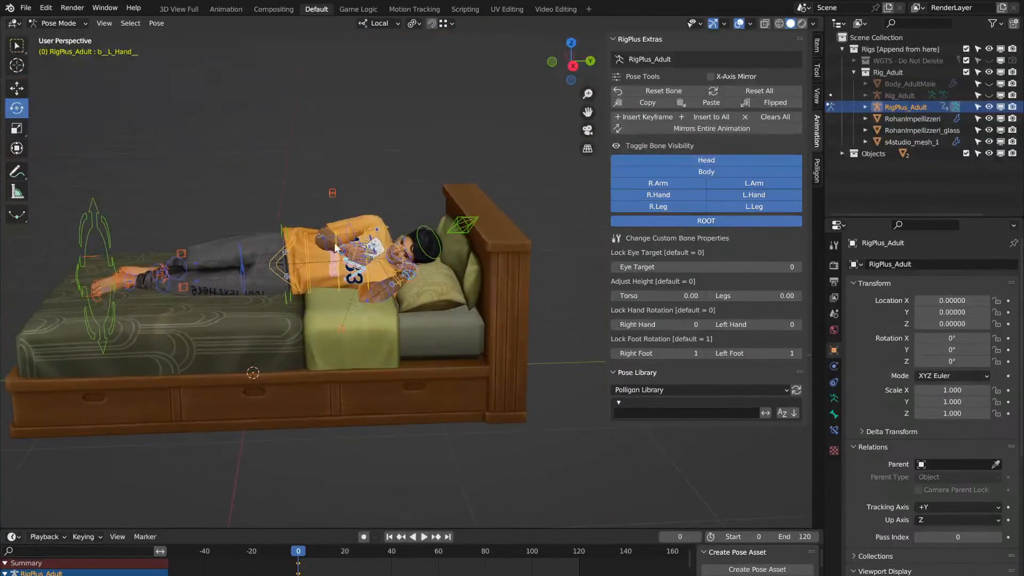
pyautogui.scroll(8, 337, 247)
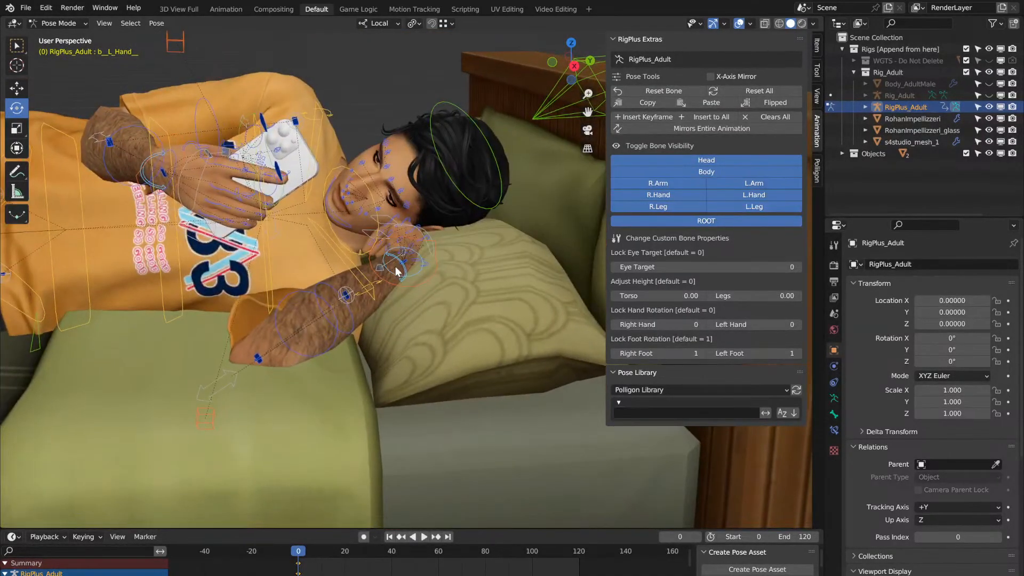
pyautogui.click(375, 539)
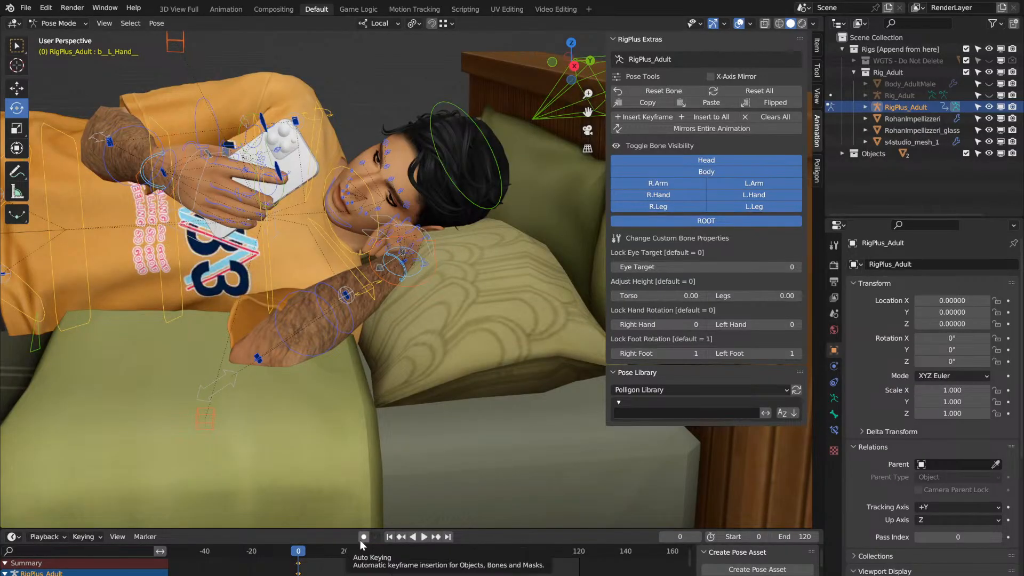
pyautogui.click(362, 538)
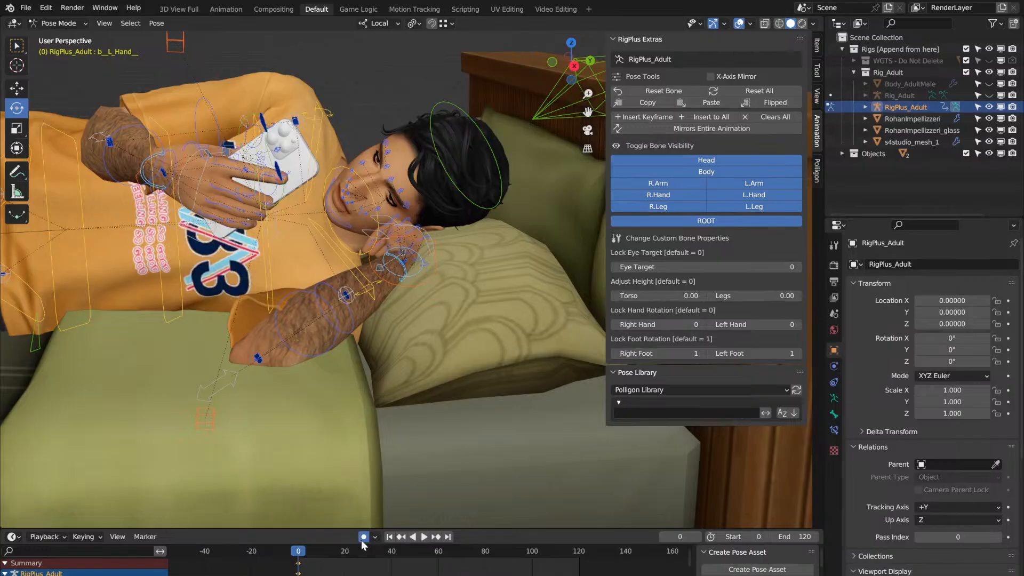
pyautogui.click(375, 538)
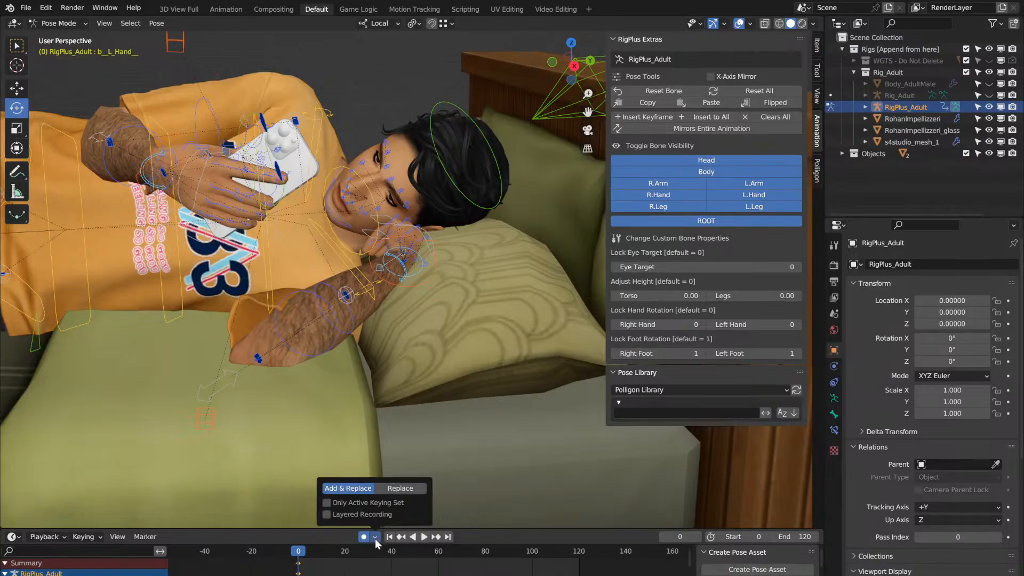
pyautogui.click(388, 502)
pyautogui.click(375, 539)
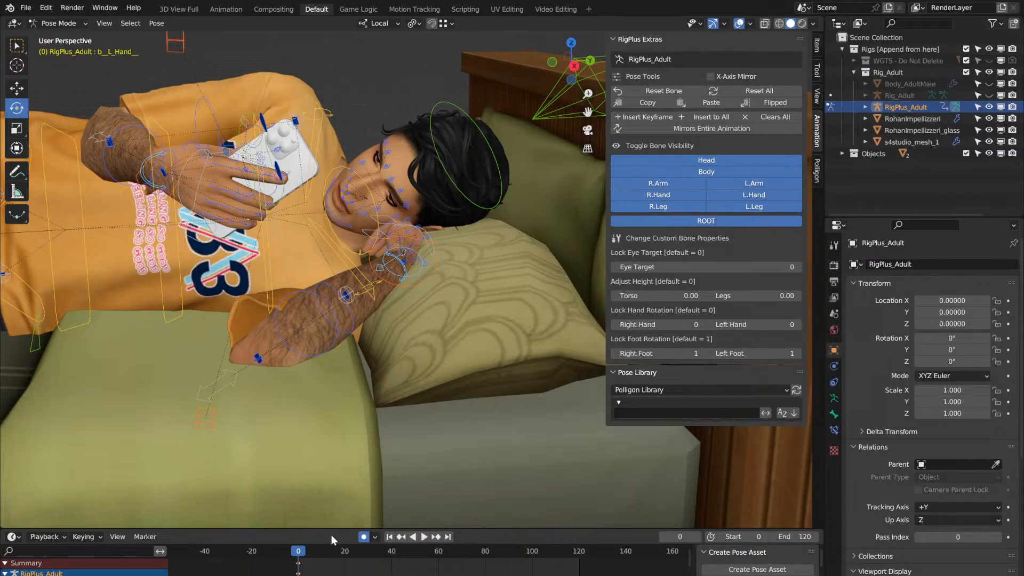
# Step: Deselect all bones and display only the right hand's bone controls
pyautogui.moveTo(354, 217)
pyautogui.mouseDown(button='middle')
pyautogui.moveTo(354, 310)
pyautogui.moveTo(356, 217)
pyautogui.moveTo(354, 278)
pyautogui.moveTo(336, 283)
pyautogui.moveTo(405, 235)
pyautogui.moveTo(267, 219)
pyautogui.moveTo(369, 201)
pyautogui.moveTo(355, 222)
pyautogui.moveTo(354, 212)
pyautogui.mouseUp(button='middle')
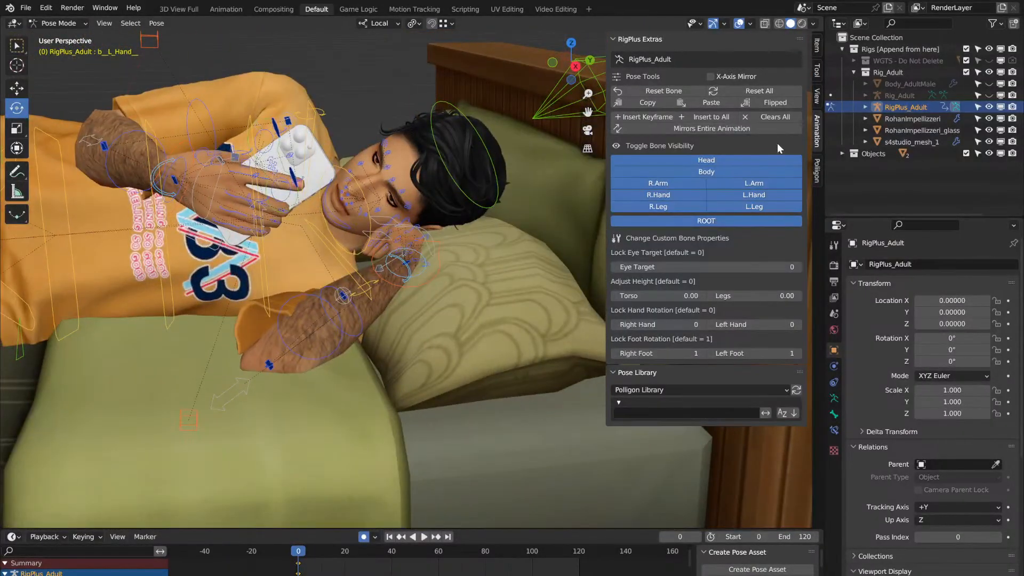
pyautogui.click(375, 103)
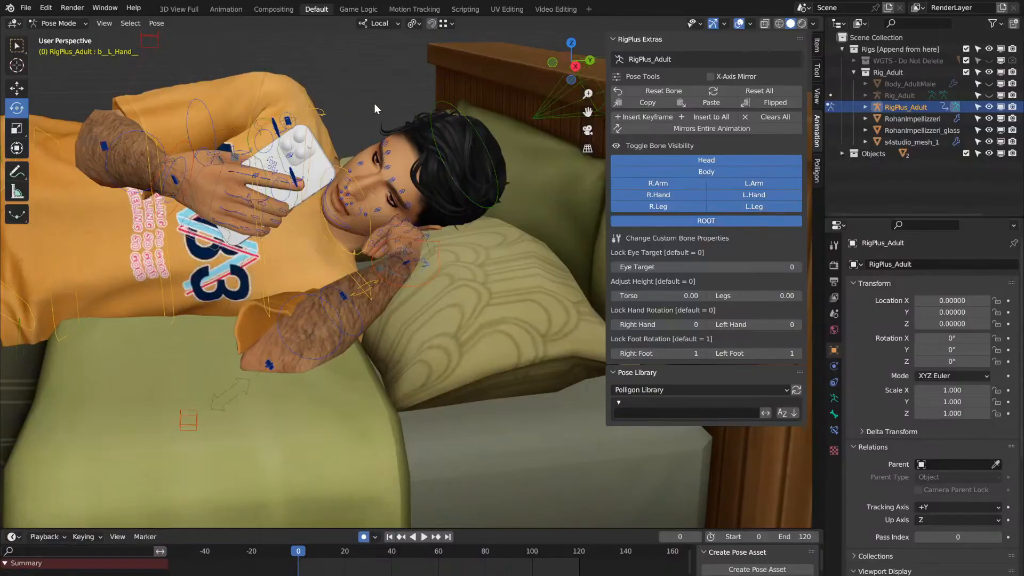
pyautogui.moveTo(785, 164); pyautogui.dragTo(688, 187)
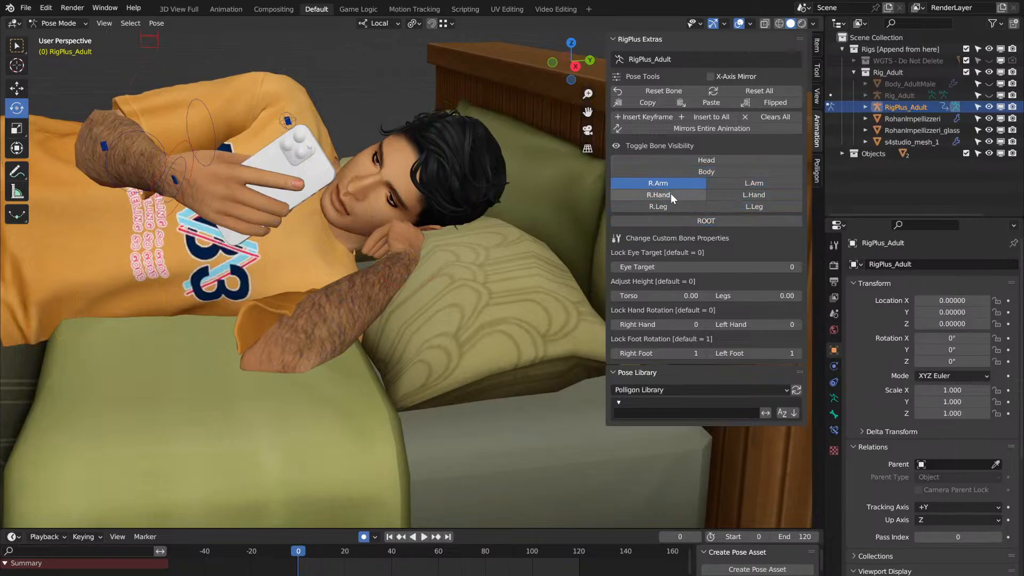
pyautogui.moveTo(392, 161); pyautogui.dragTo(254, 201, button='middle')
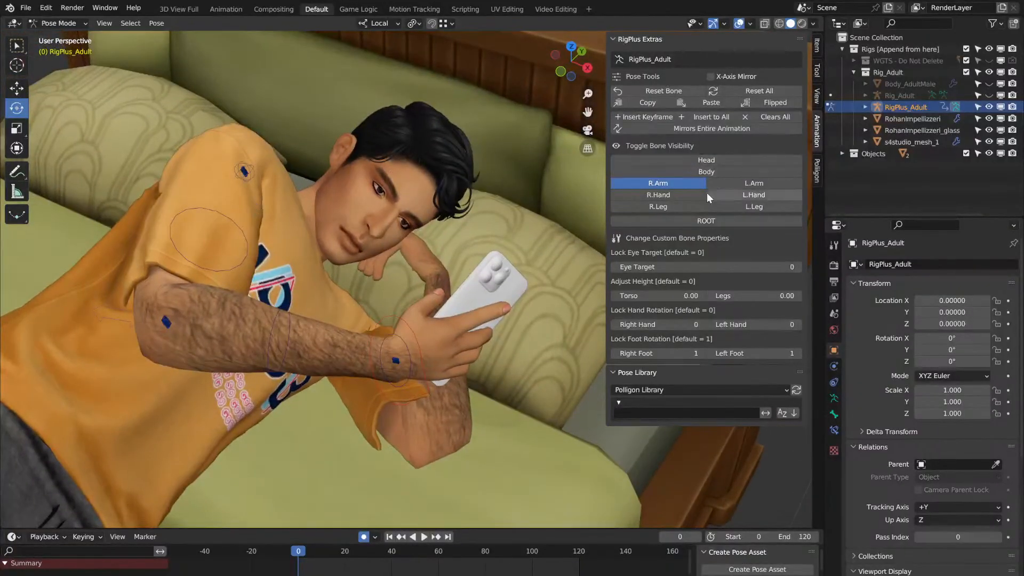
pyautogui.click(670, 191)
pyautogui.click(654, 184)
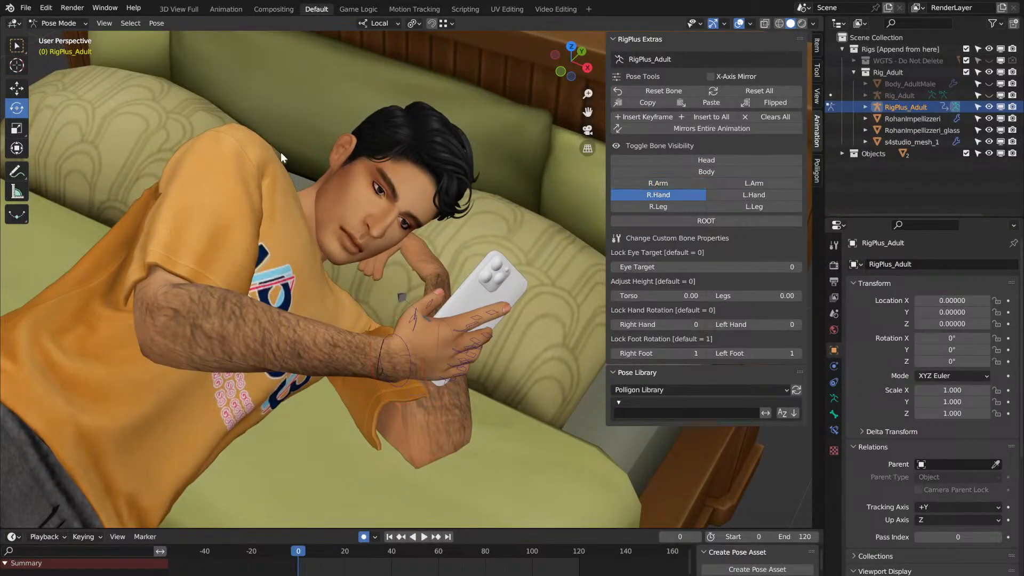
# Step: Select the right thumb's rotation control, CTRL-ThumbRot.R, on the hand holding the phone
pyautogui.moveTo(281, 152); pyautogui.dragTo(281, 152, button='middle')
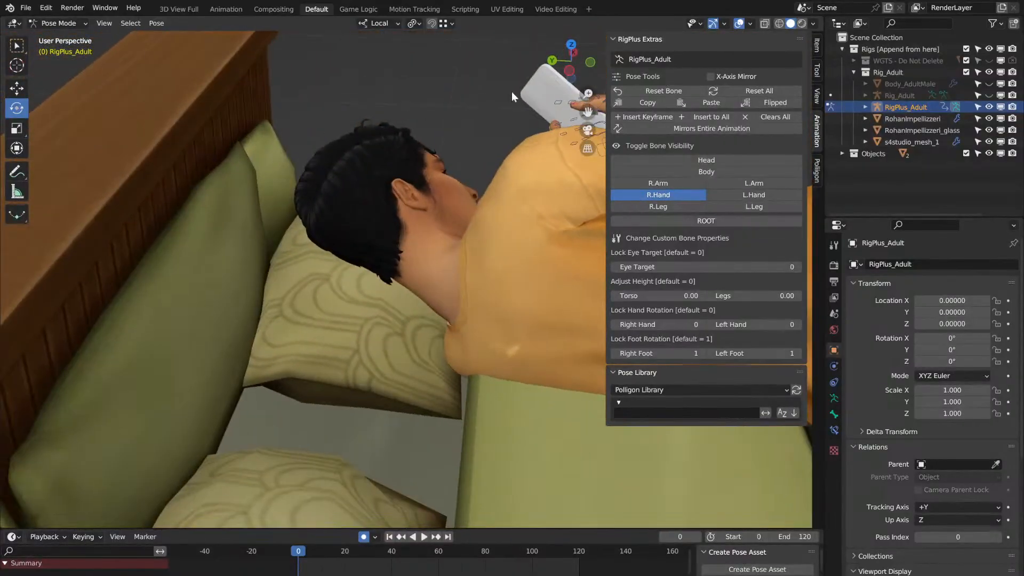
pyautogui.scroll(-3, 592, 107)
pyautogui.moveTo(593, 107); pyautogui.dragTo(387, 114)
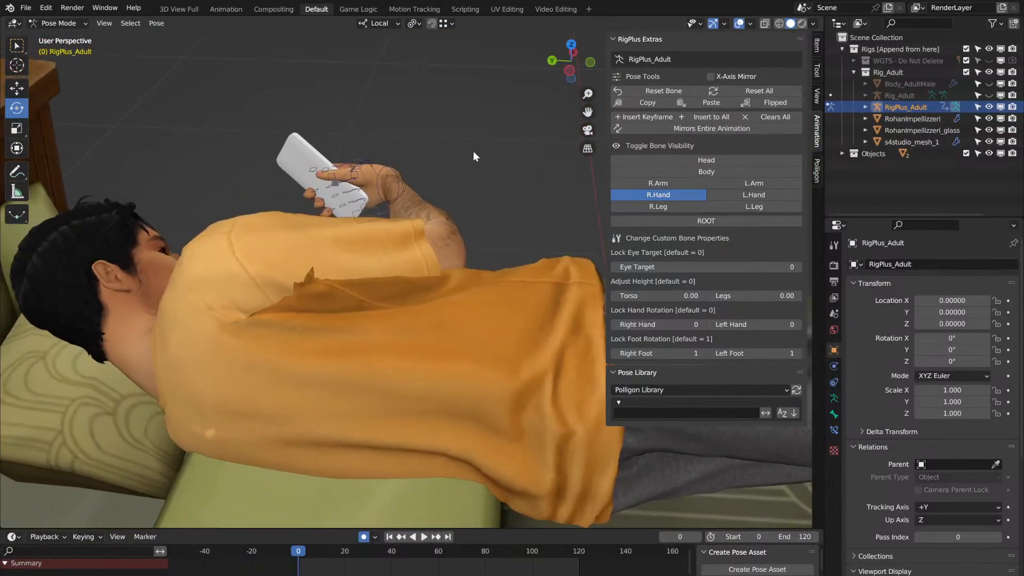
pyautogui.scroll(2, 363, 161)
pyautogui.scroll(2, 364, 161)
pyautogui.moveTo(364, 161); pyautogui.dragTo(363, 161, button='middle')
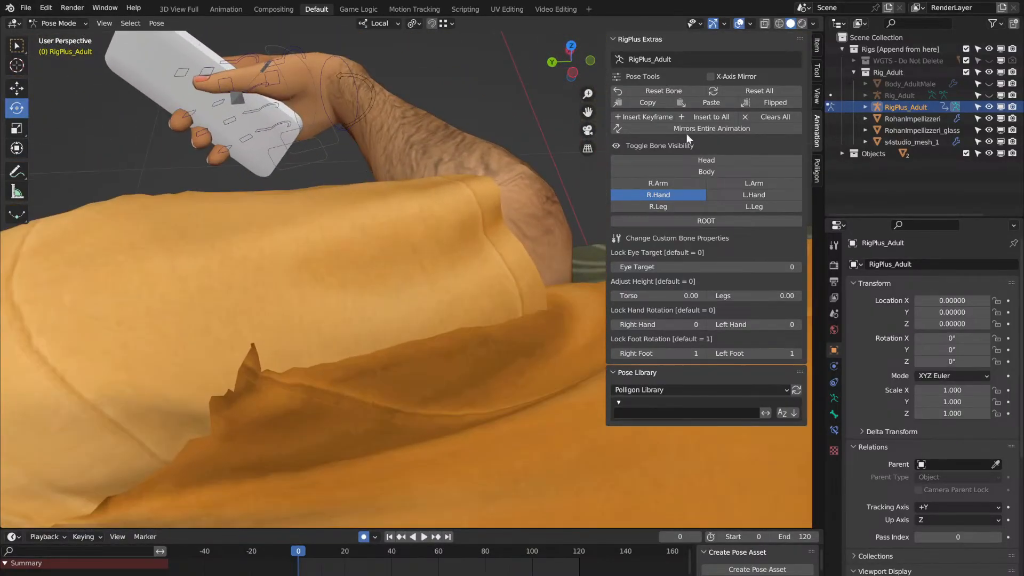
pyautogui.moveTo(587, 112); pyautogui.dragTo(604, 146)
pyautogui.moveTo(541, 459); pyautogui.dragTo(548, 455)
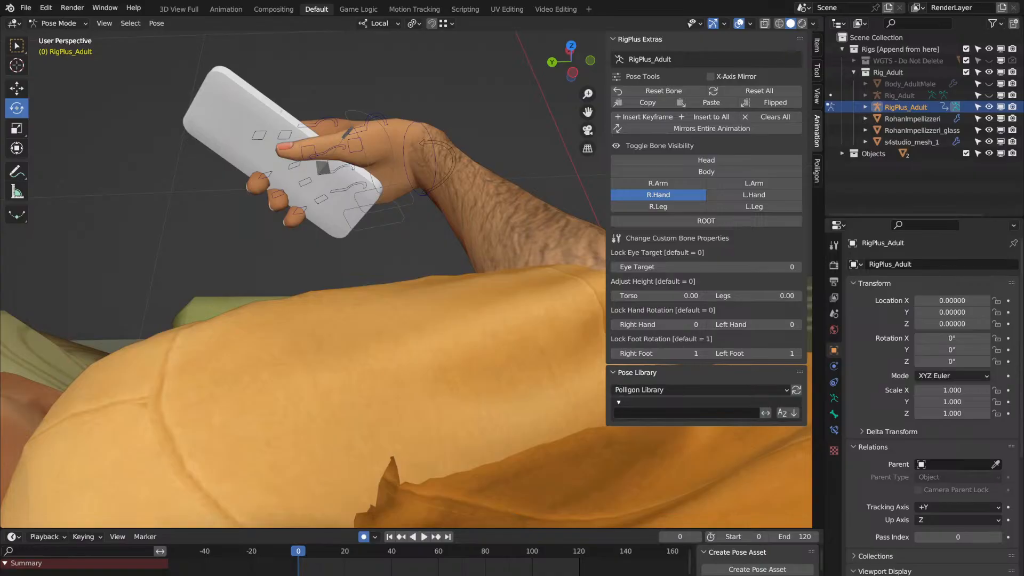
pyautogui.moveTo(447, 114); pyautogui.dragTo(335, 117, button='middle')
pyautogui.click(362, 122)
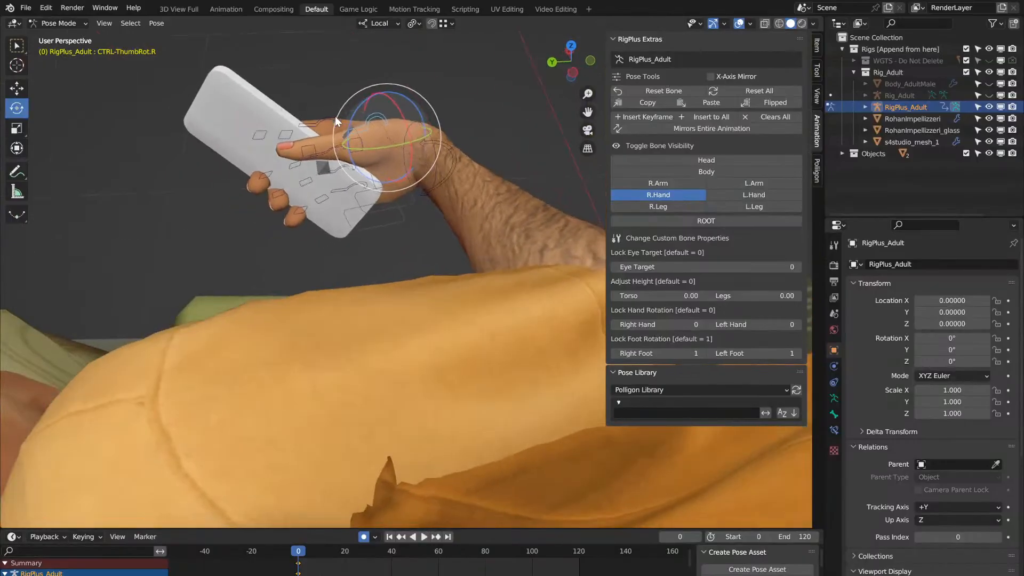
pyautogui.scroll(2, 335, 117)
pyautogui.scroll(-1, 335, 116)
pyautogui.moveTo(588, 112); pyautogui.dragTo(590, 219)
pyautogui.scroll(2, 448, 171)
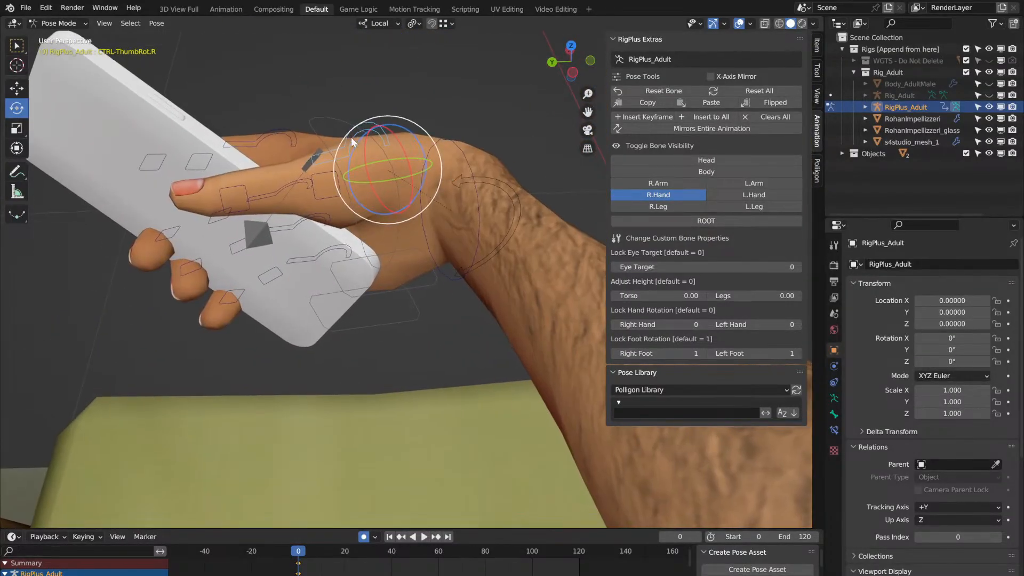
pyautogui.moveTo(354, 149)
pyautogui.mouseDown()
pyautogui.moveTo(343, 151)
pyautogui.moveTo(353, 142)
pyautogui.moveTo(354, 155)
pyautogui.mouseUp()
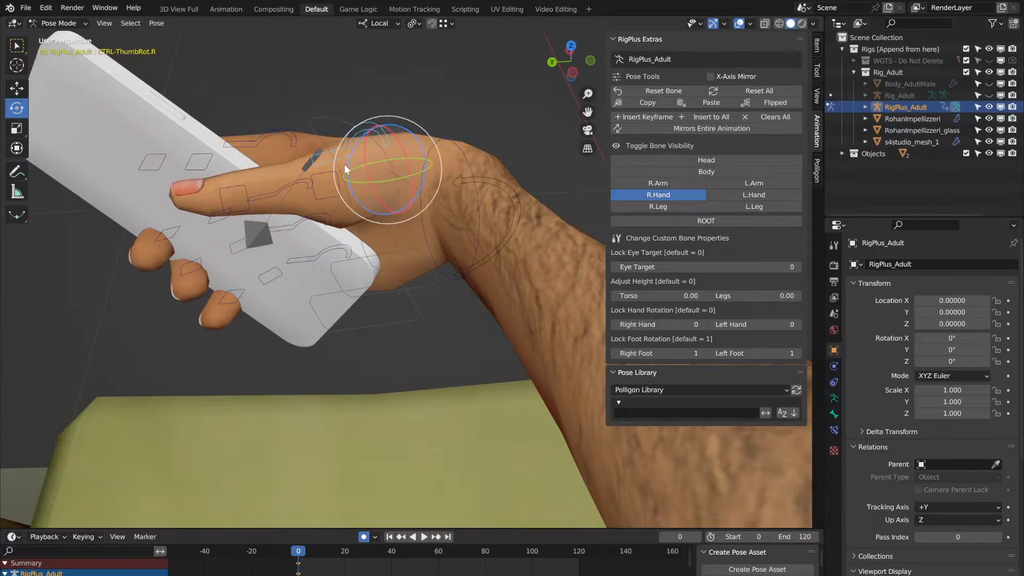
pyautogui.moveTo(332, 200); pyautogui.dragTo(332, 200, button='middle')
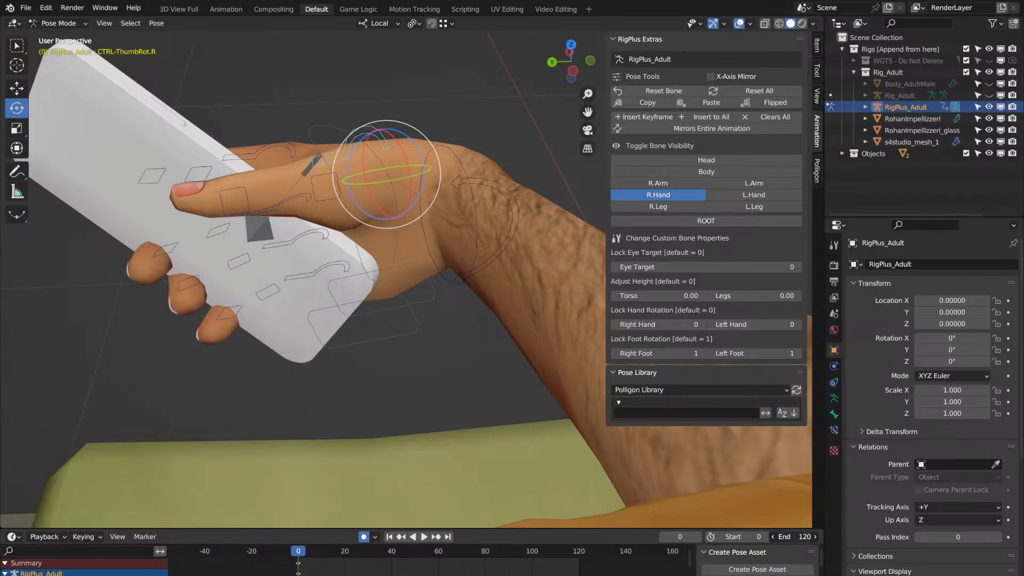
# Step: Set the scene's end frame to 201
pyautogui.moveTo(795, 537); pyautogui.dragTo(856, 536)
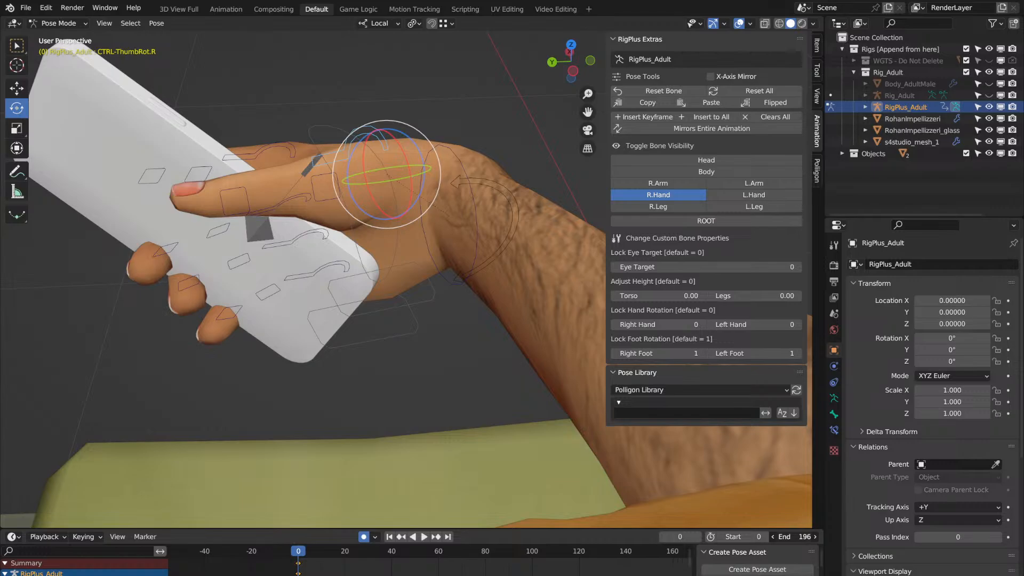
pyautogui.moveTo(795, 537); pyautogui.dragTo(799, 536)
pyautogui.moveTo(624, 575)
pyautogui.mouseDown()
pyautogui.moveTo(752, 575)
pyautogui.moveTo(647, 575)
pyautogui.mouseUp()
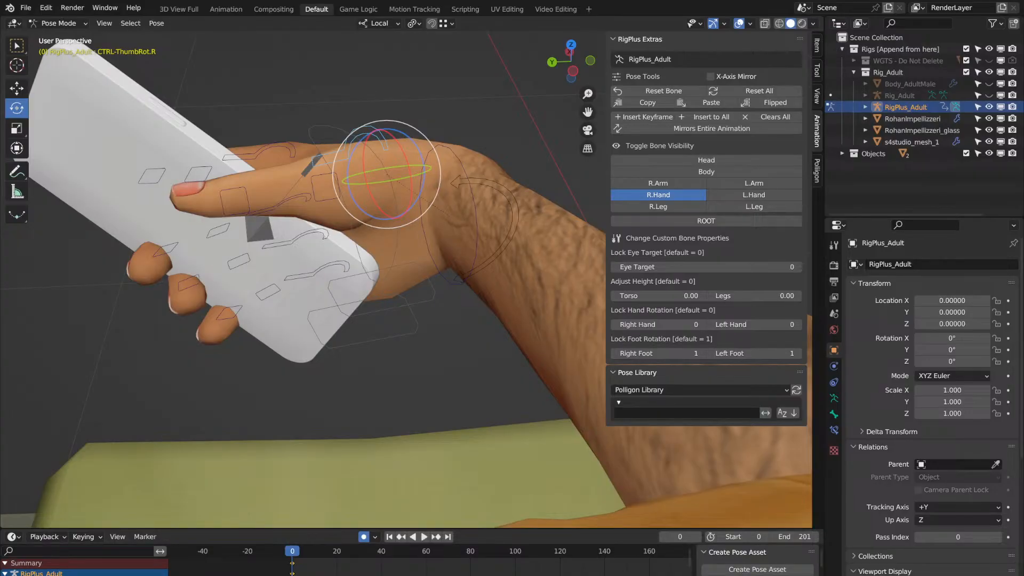
# Step: Rotate the thumb bone b__R_Thumb2__ 5.65° about its local Y axis at frame 0 and save the file
pyautogui.moveTo(395, 259); pyautogui.dragTo(395, 260, button='middle')
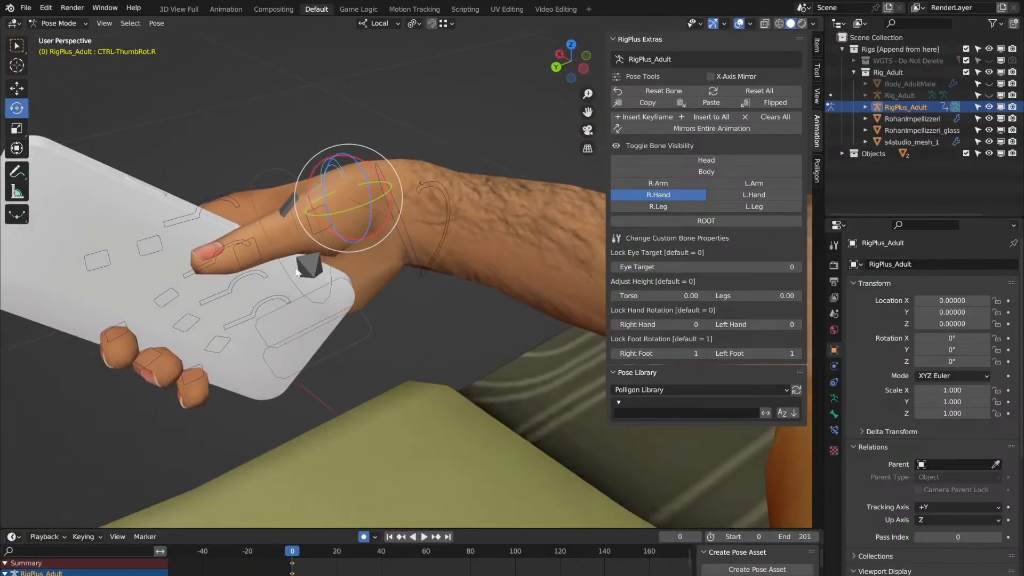
pyautogui.click(260, 251)
pyautogui.moveTo(259, 252); pyautogui.dragTo(259, 252, button='middle')
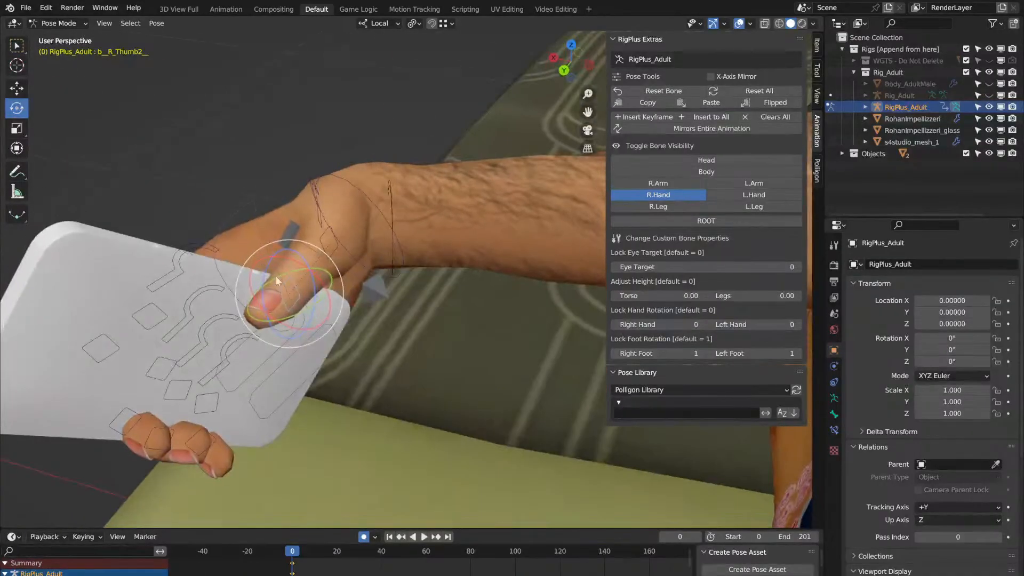
pyautogui.moveTo(318, 303); pyautogui.dragTo(309, 305)
pyautogui.moveTo(309, 305); pyautogui.dragTo(43, 79, button='middle')
pyautogui.click(27, 10)
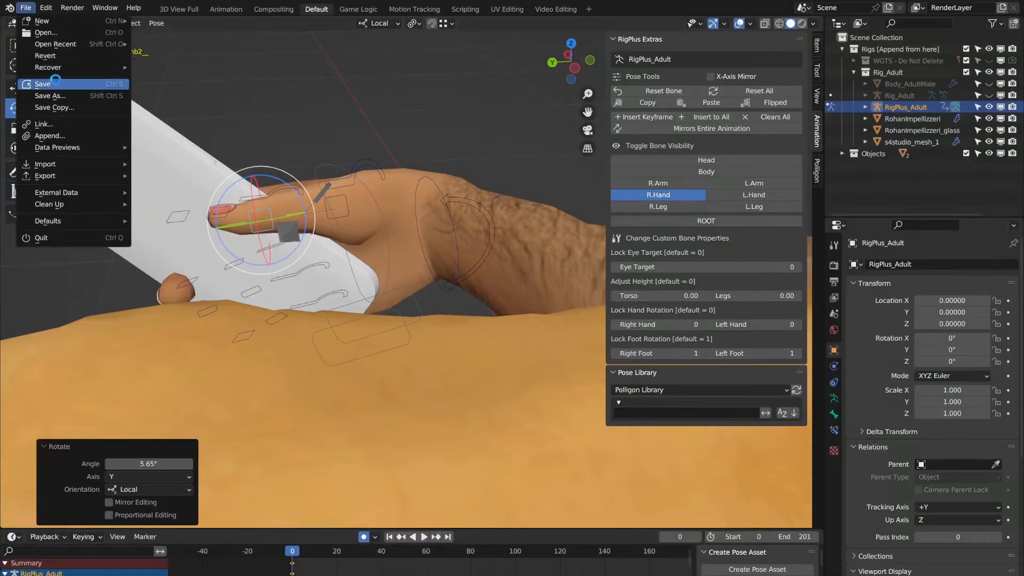
pyautogui.click(56, 80)
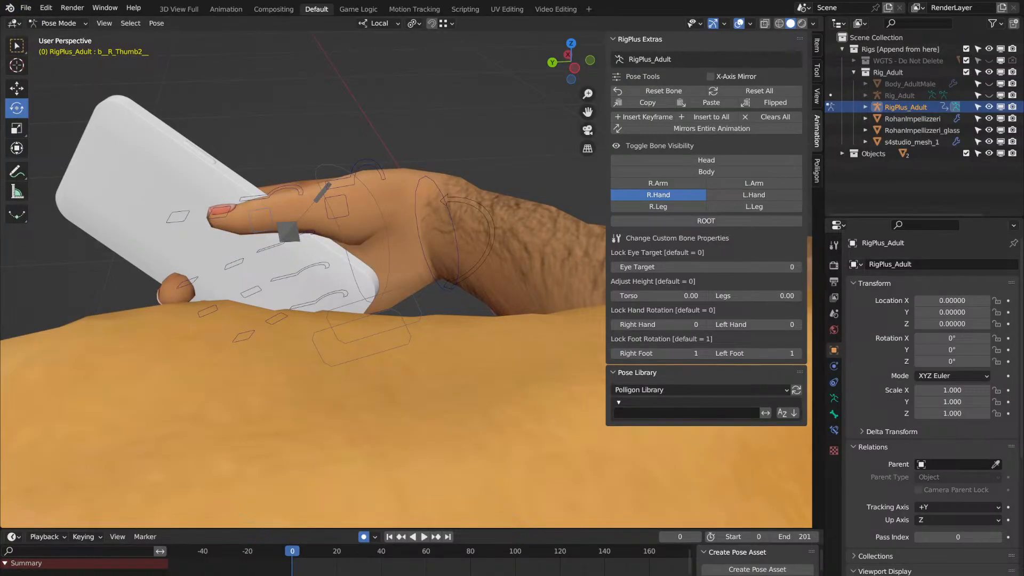
# Step: At frame 11, rotate CTRL-ThumbRot.R about 23.1° in the view plane to raise the thumb to the phone's upper edge
pyautogui.moveTo(382, 178); pyautogui.dragTo(382, 180, button='middle')
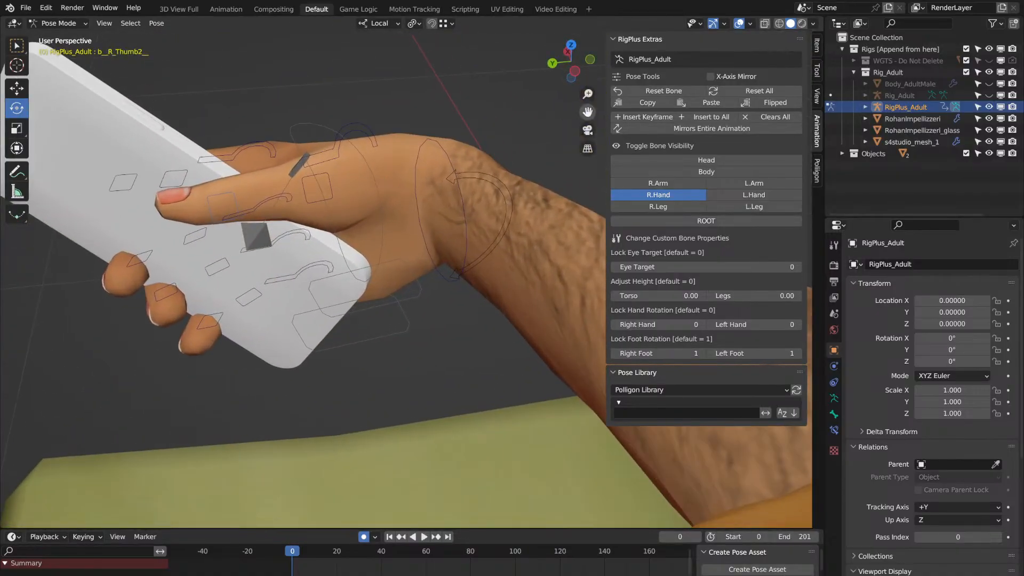
pyautogui.moveTo(587, 111); pyautogui.dragTo(448, 128)
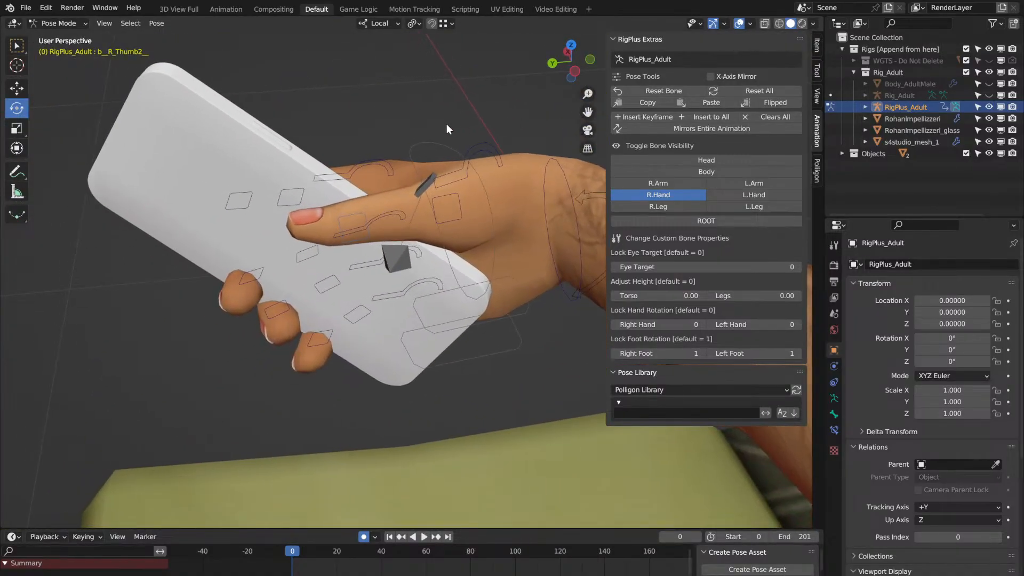
pyautogui.click(478, 146)
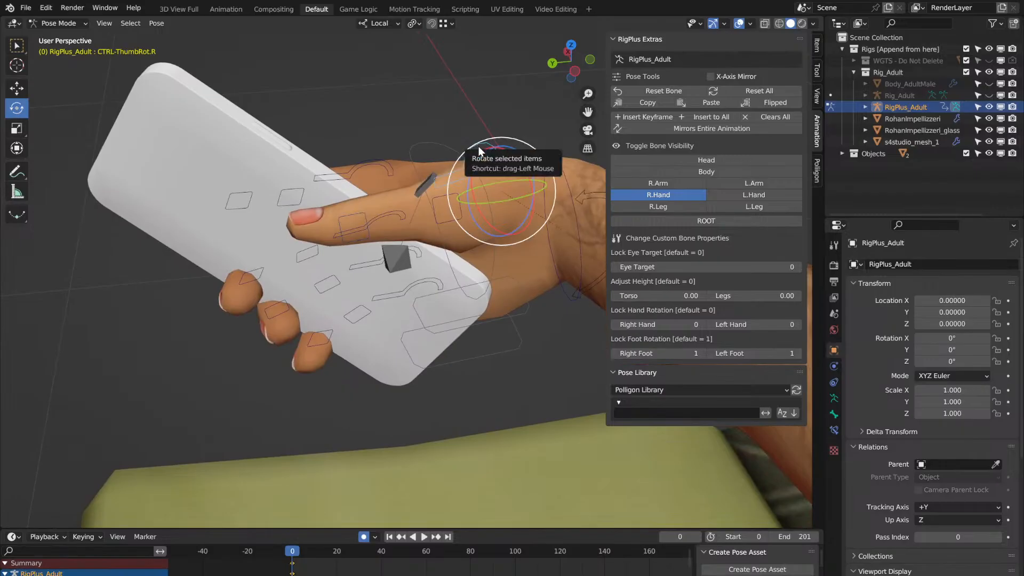
pyautogui.press('Right')
pyautogui.press('Right')
pyautogui.press('Right')
pyautogui.press('Right')
pyautogui.press('Right')
pyautogui.press('Right')
pyautogui.press('Right')
pyautogui.press('Right')
pyautogui.press('Right')
pyautogui.press('Right')
pyautogui.press('Right')
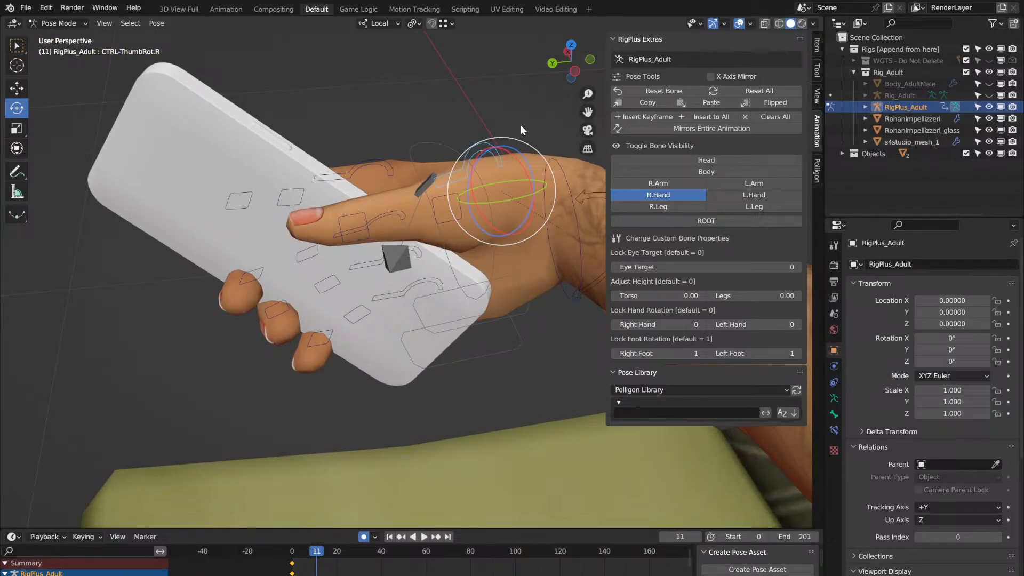
pyautogui.moveTo(511, 138); pyautogui.dragTo(538, 140)
# Step: At frame 19, rotate CTRL-ThumbRot.R about -32.2° in the view plane to swipe the thumb down across the phone
pyautogui.press('Right')
pyautogui.press('Right')
pyautogui.press('Right')
pyautogui.press('Right')
pyautogui.press('Right')
pyautogui.press('Right')
pyautogui.press('Right')
pyautogui.press('Right')
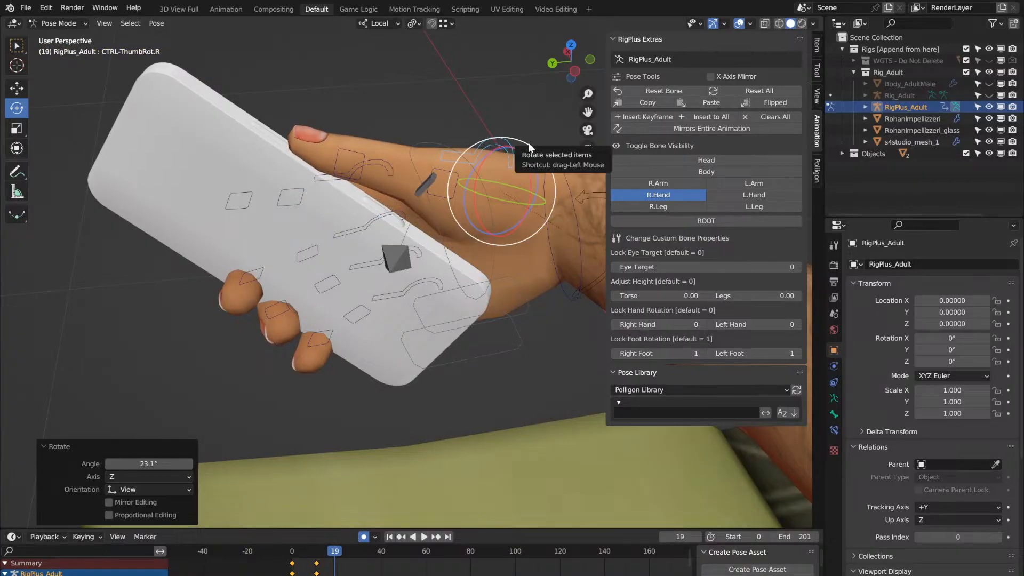
pyautogui.moveTo(528, 142); pyautogui.dragTo(497, 148)
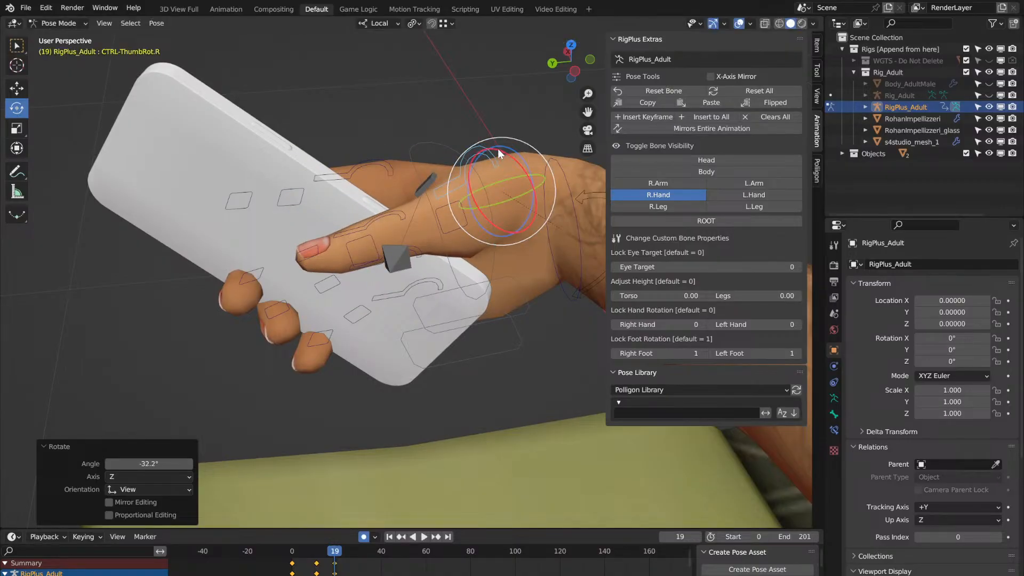
# Step: Play back the thumb swipe, move its last keyframe to frame 37, and preview the slower motion from frame 0
pyautogui.press('space')
pyautogui.press('space')
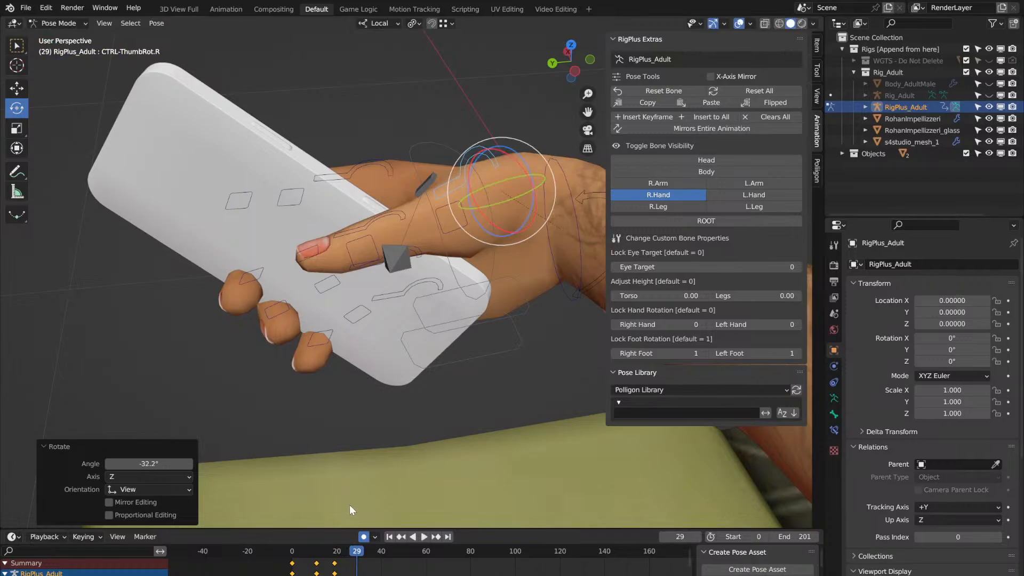
pyautogui.press('Left')
pyautogui.press('Left')
pyautogui.press('Left')
pyautogui.press('Left')
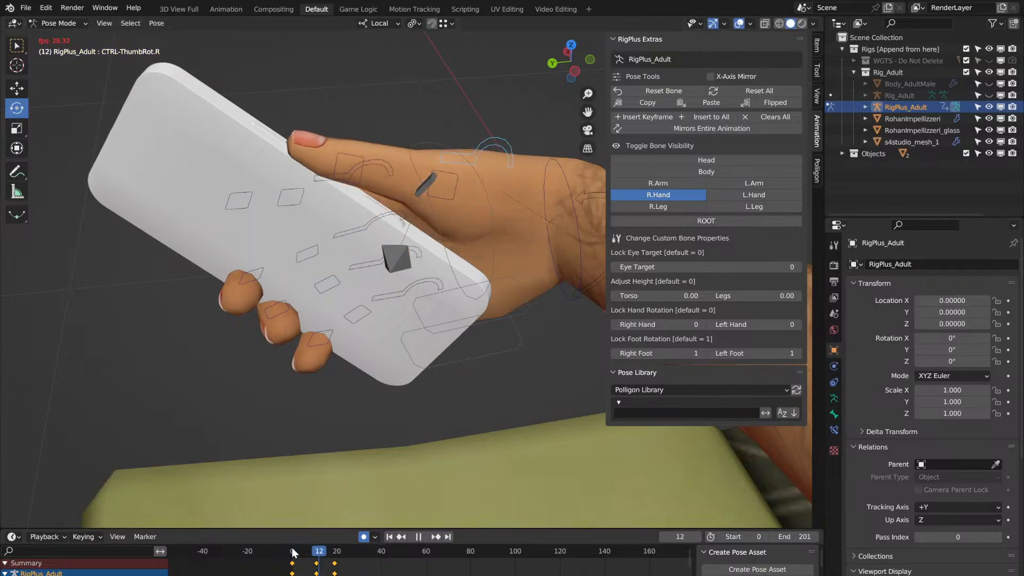
pyautogui.click(335, 563)
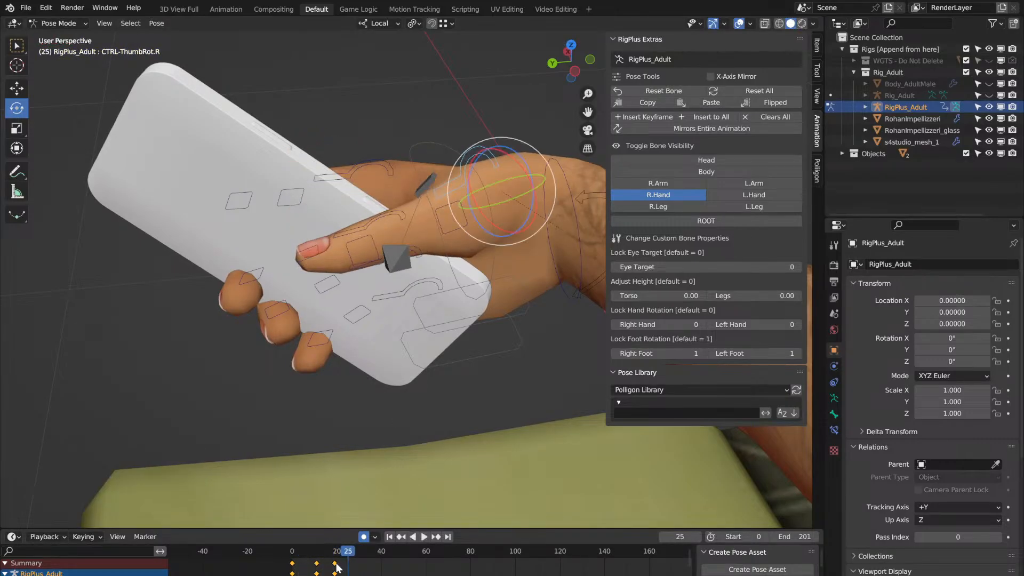
pyautogui.press('g')
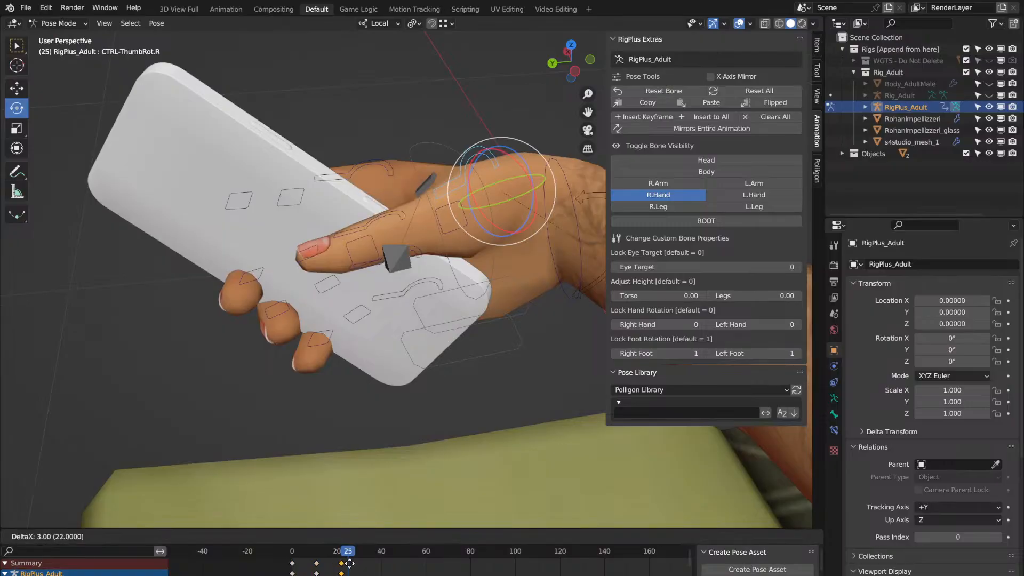
pyautogui.click(376, 566)
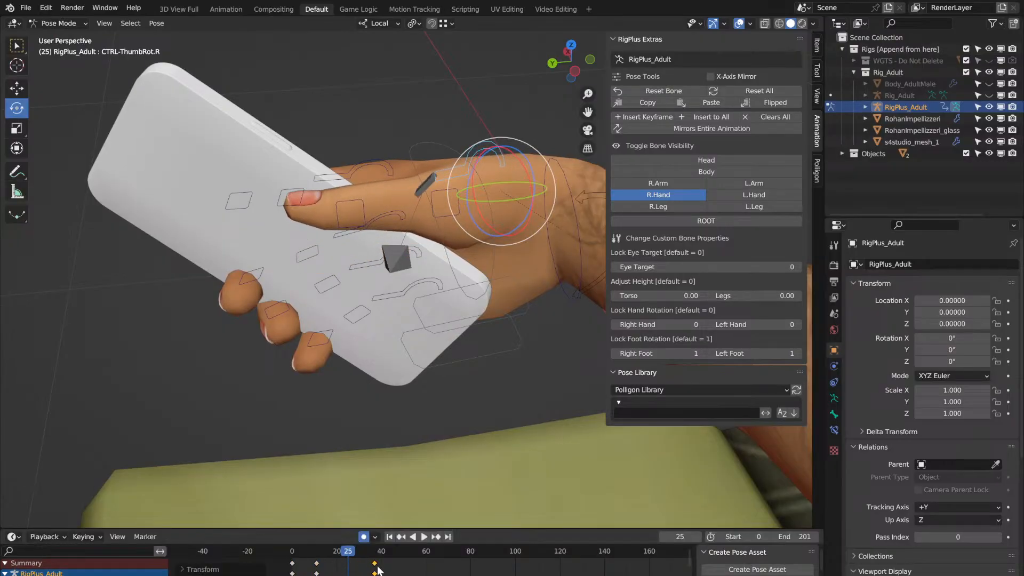
pyautogui.click(291, 551)
pyautogui.press('space')
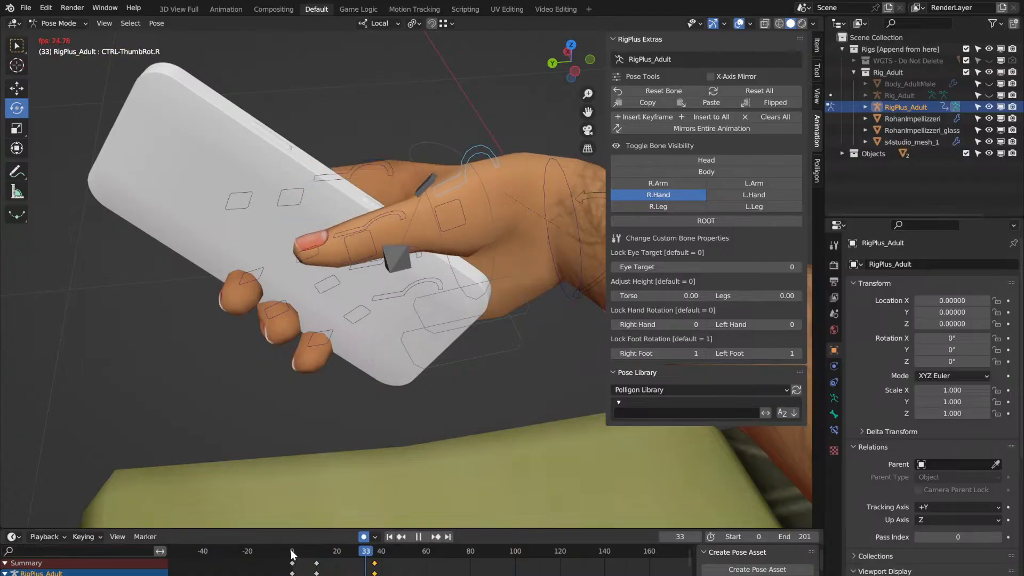
pyautogui.press('space')
# Step: Move the thumb's middle keyframe to about frame 19 and play back the animation
pyautogui.click(317, 563)
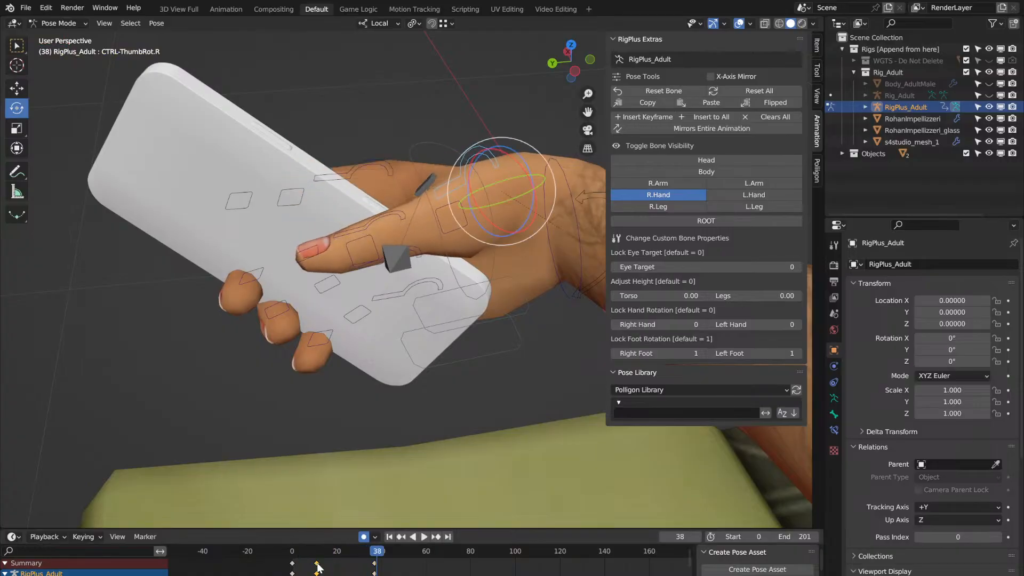
pyautogui.moveTo(317, 567); pyautogui.dragTo(336, 567)
pyautogui.press('space')
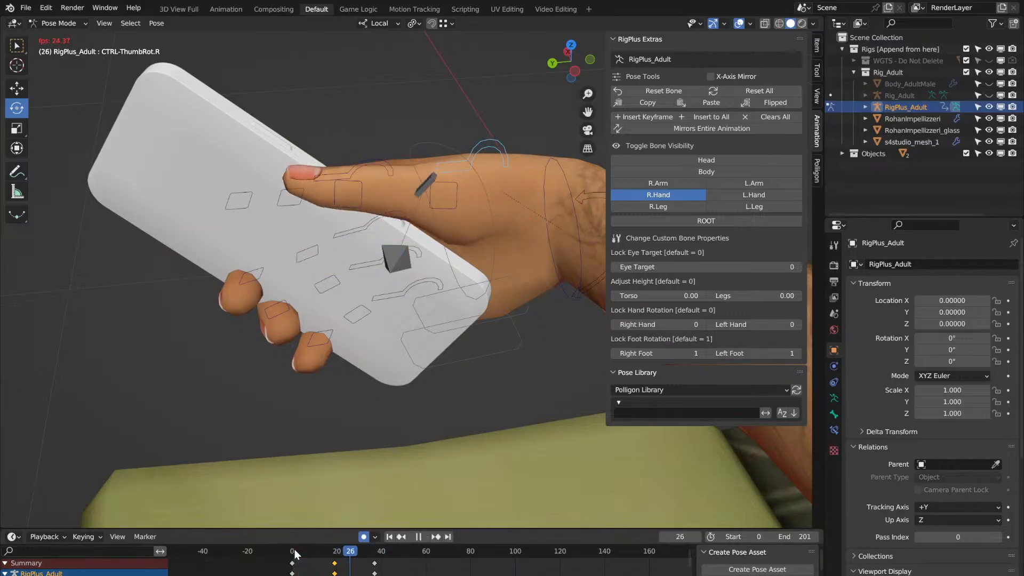
pyautogui.press('space')
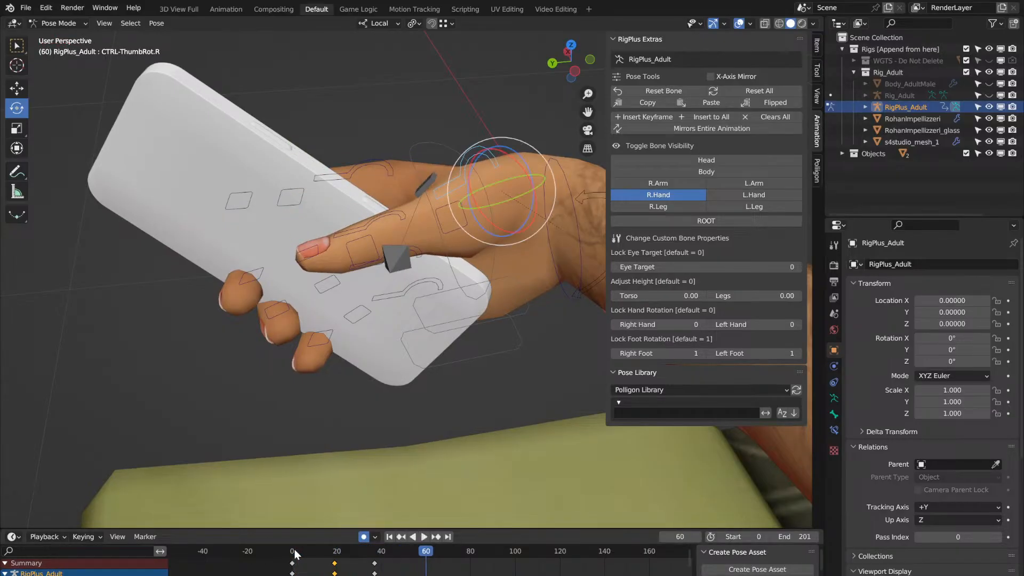
pyautogui.moveTo(402, 563); pyautogui.dragTo(281, 575)
pyautogui.click(295, 552)
pyautogui.press('space')
pyautogui.press('space')
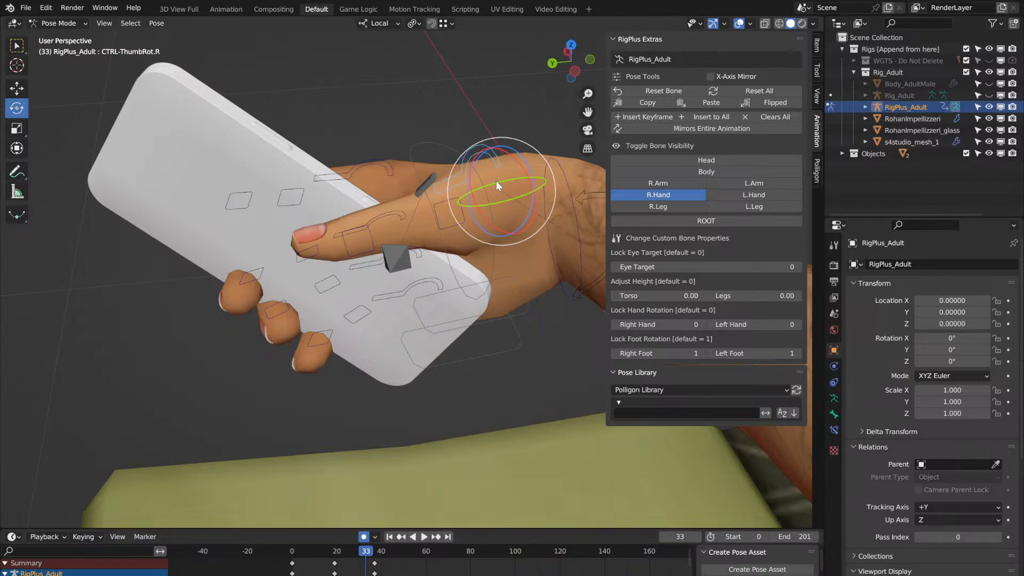
# Step: Copy the last two thumb keyframes and paste them starting at frame 37 to repeat the swipe
pyautogui.moveTo(416, 557); pyautogui.dragTo(310, 557)
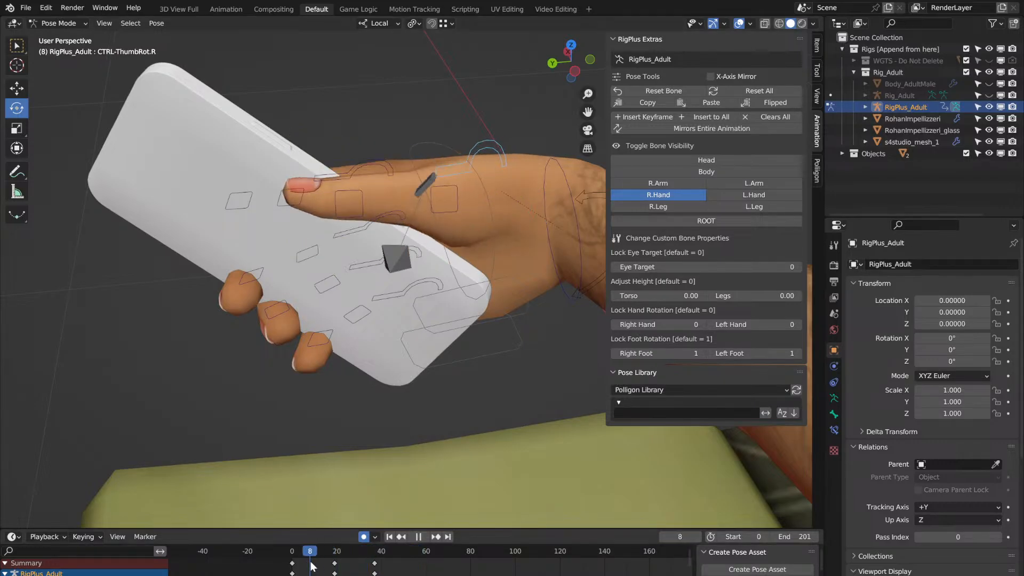
pyautogui.moveTo(401, 564); pyautogui.dragTo(326, 575)
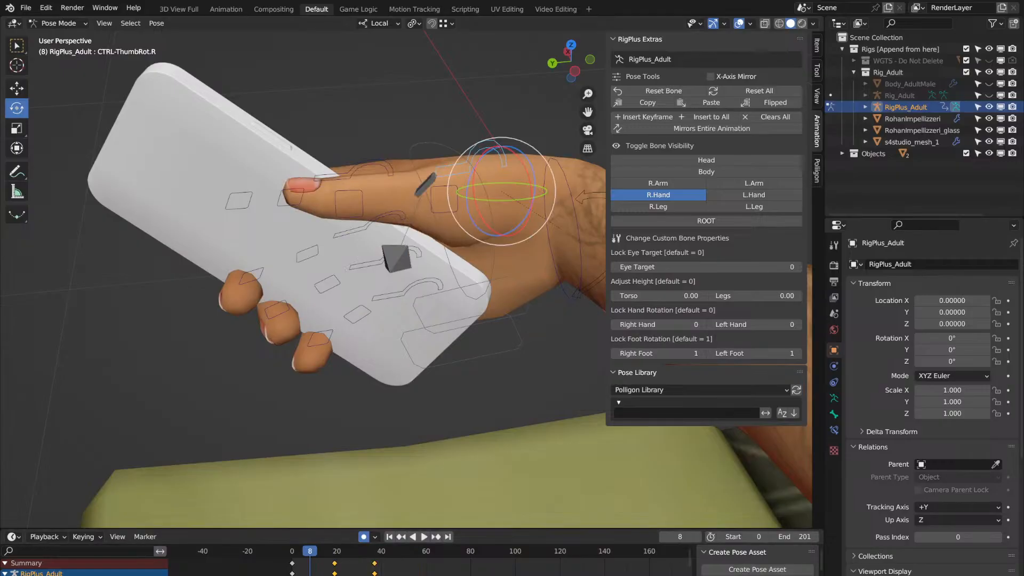
pyautogui.click(378, 555)
pyautogui.press('space')
pyautogui.press('space')
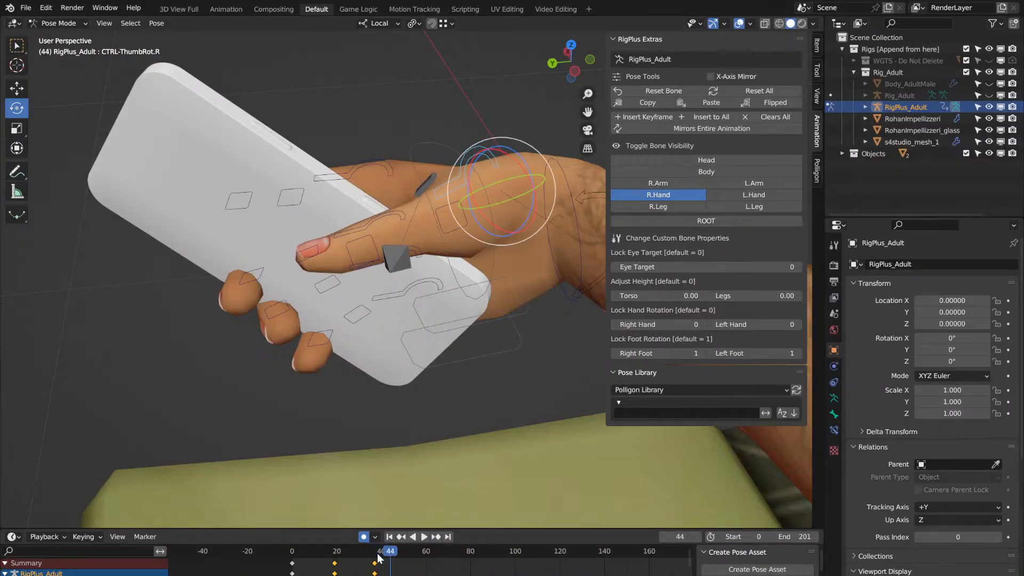
pyautogui.click(376, 555)
pyautogui.press('space')
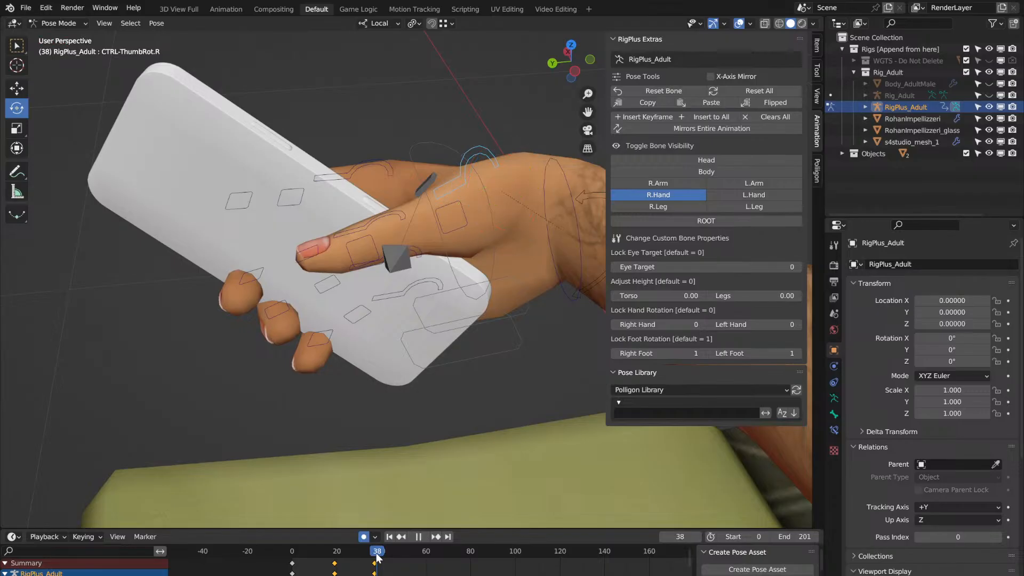
pyautogui.press('Escape')
pyautogui.hotkey('ctrl', 'v')
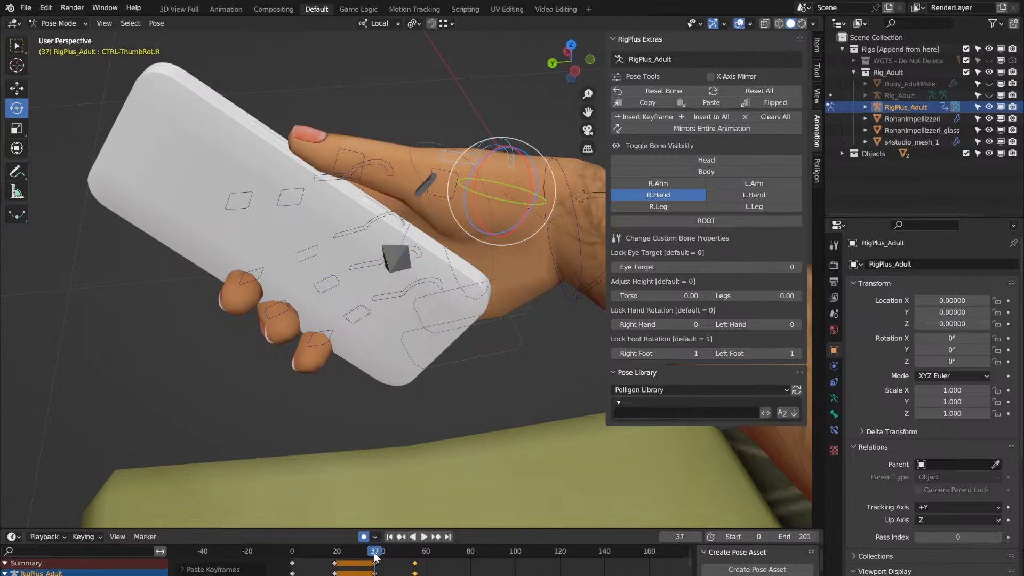
# Step: Undo the last paste, paste the copied thumb keyframes starting at frame 56 instead, and preview the swipes
pyautogui.hotkey('ctrl', 'z')
pyautogui.press('space')
pyautogui.press('space')
pyautogui.hotkey('ctrl', 'v')
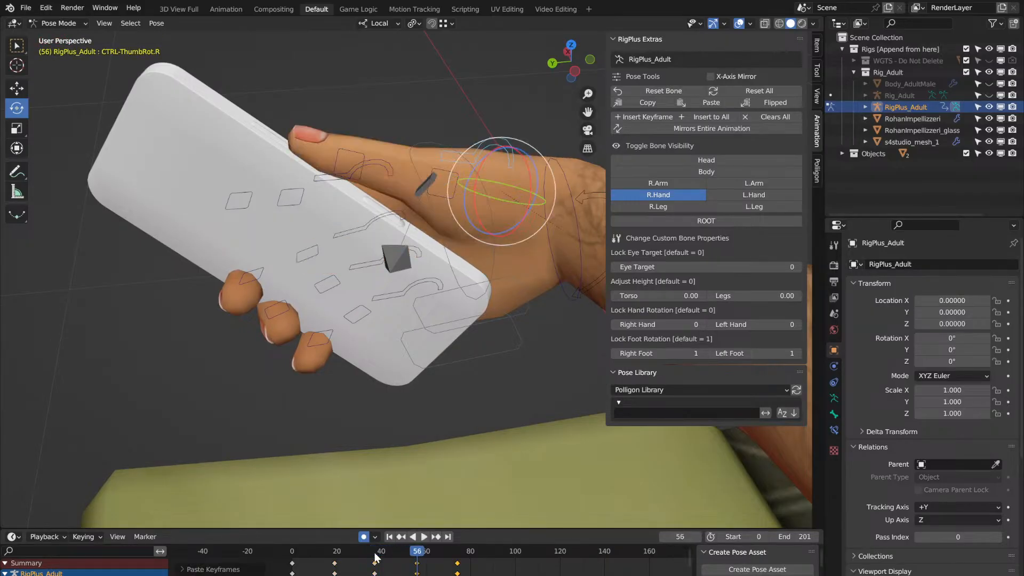
pyautogui.click(332, 555)
pyautogui.press('space')
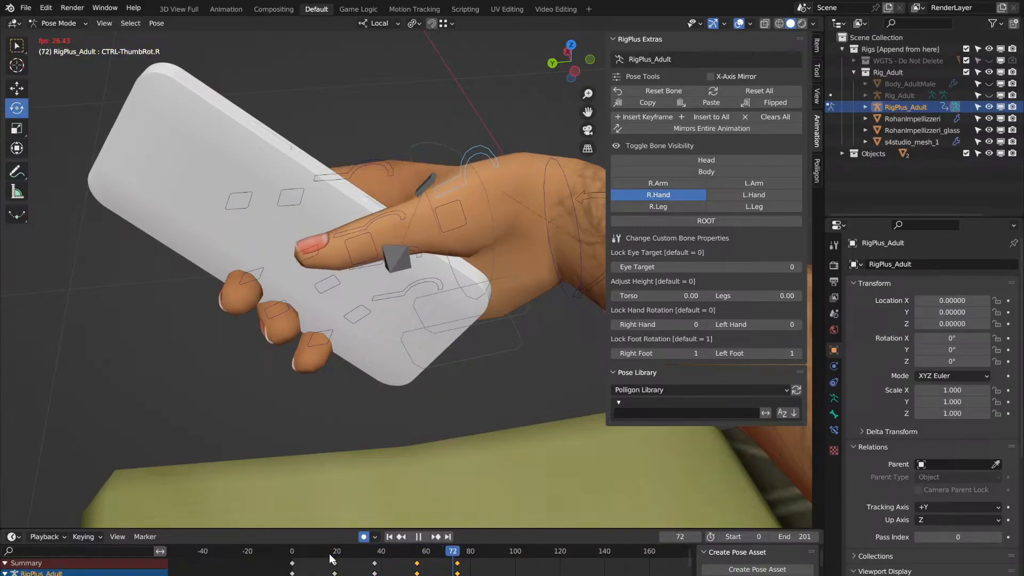
pyautogui.press('space')
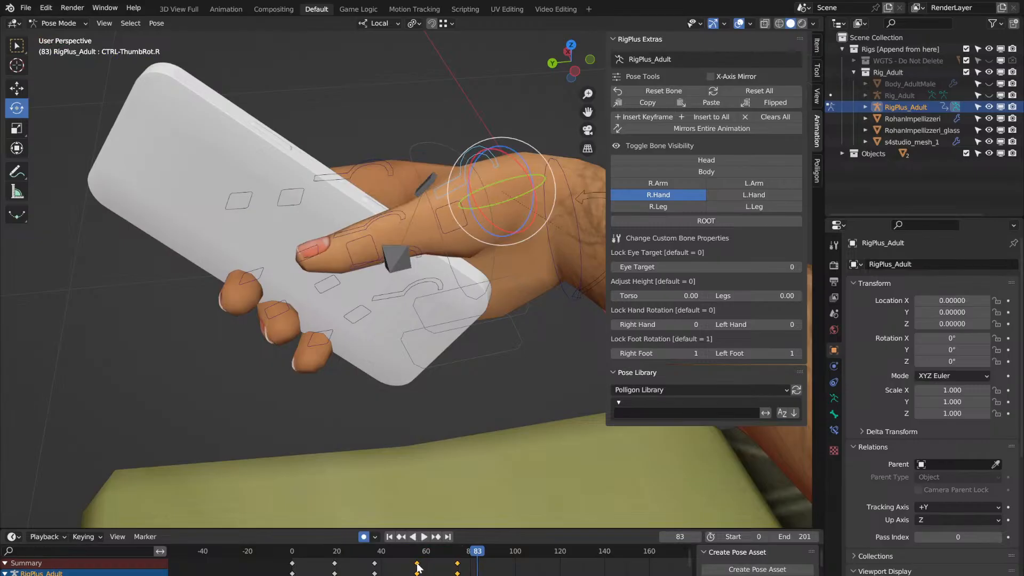
# Step: Move the two pasted thumb keyframes to start at about frame 85 and play back the animation
pyautogui.press('g')
pyautogui.click(488, 567)
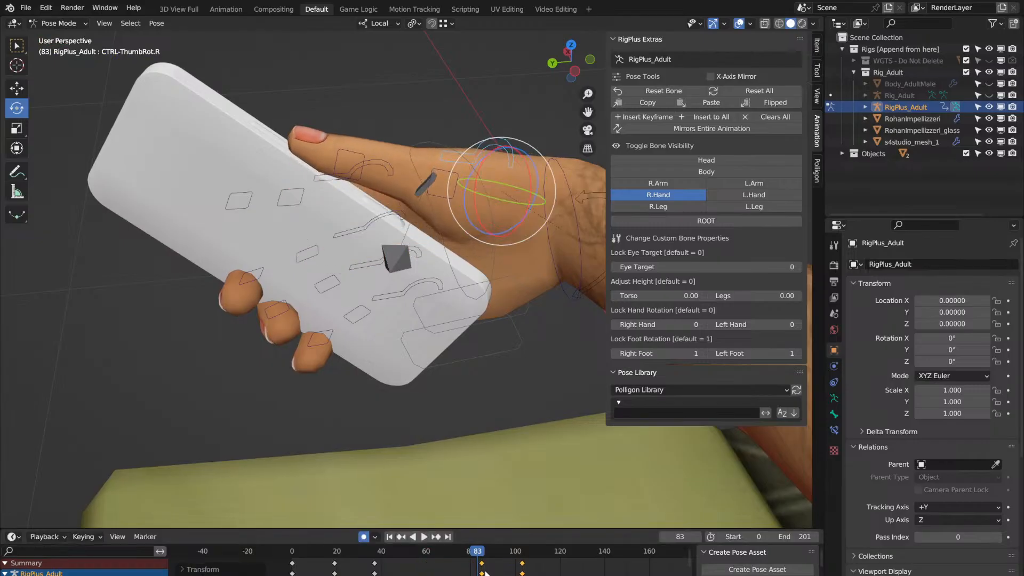
pyautogui.click(296, 550)
pyautogui.press('space')
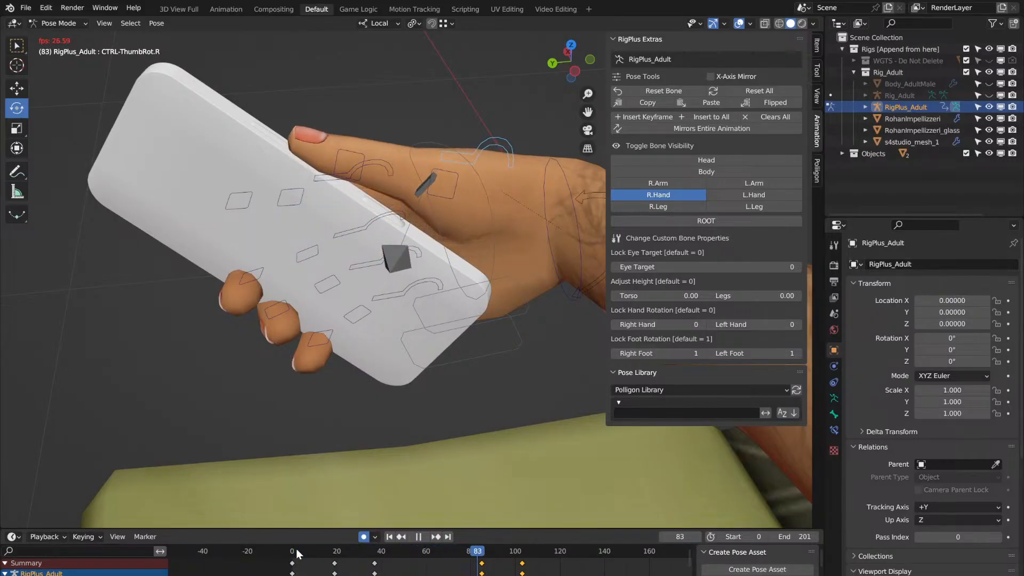
pyautogui.press('space')
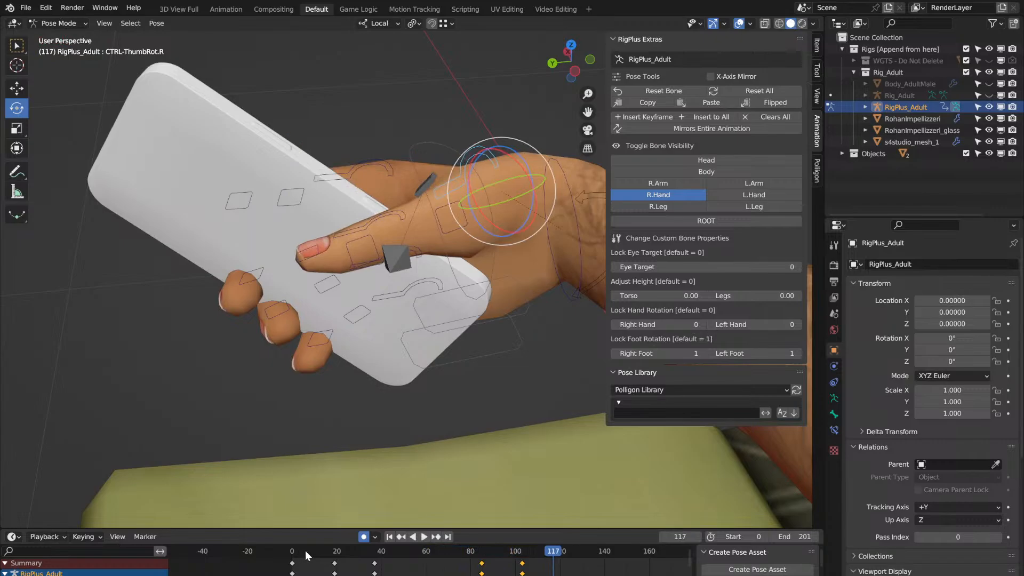
pyautogui.click(305, 555)
pyautogui.press('space')
pyautogui.press('space')
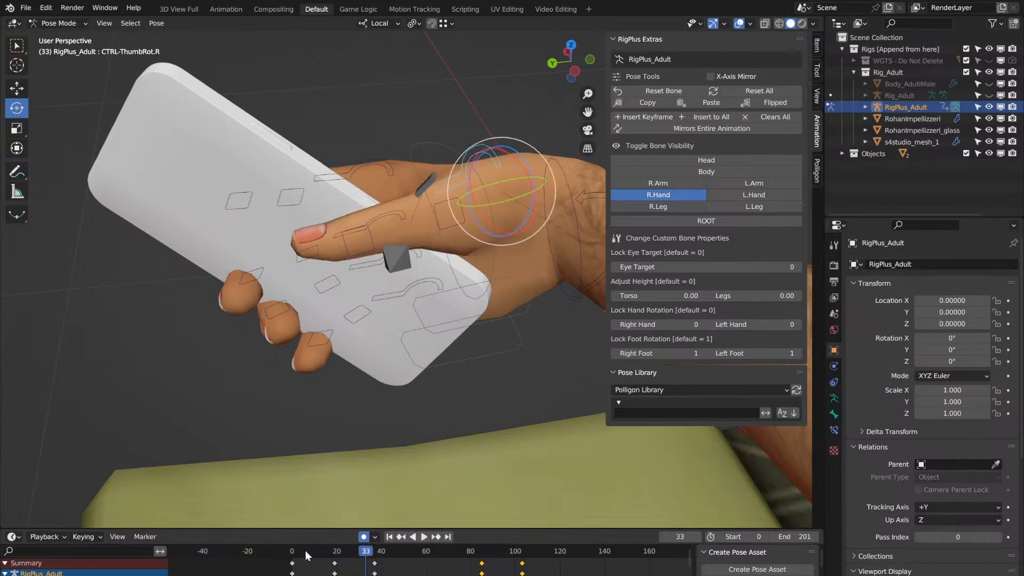
# Step: Shift all thumb keyframes except the one at frame 0 together so they start at about frame 37, and preview the motion
pyautogui.moveTo(543, 566); pyautogui.dragTo(433, 573)
pyautogui.click(292, 552)
pyautogui.press('space')
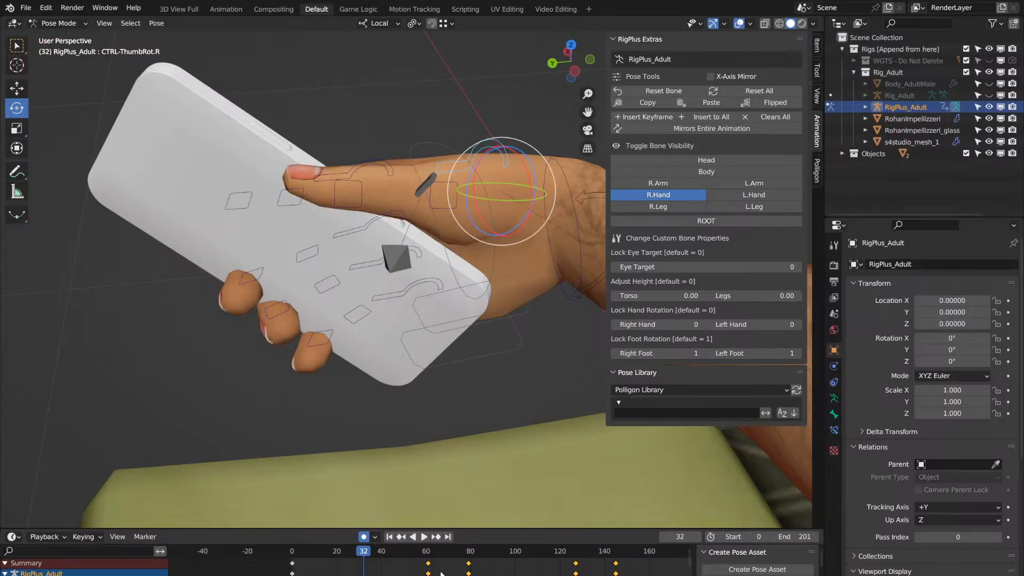
pyautogui.click(292, 557)
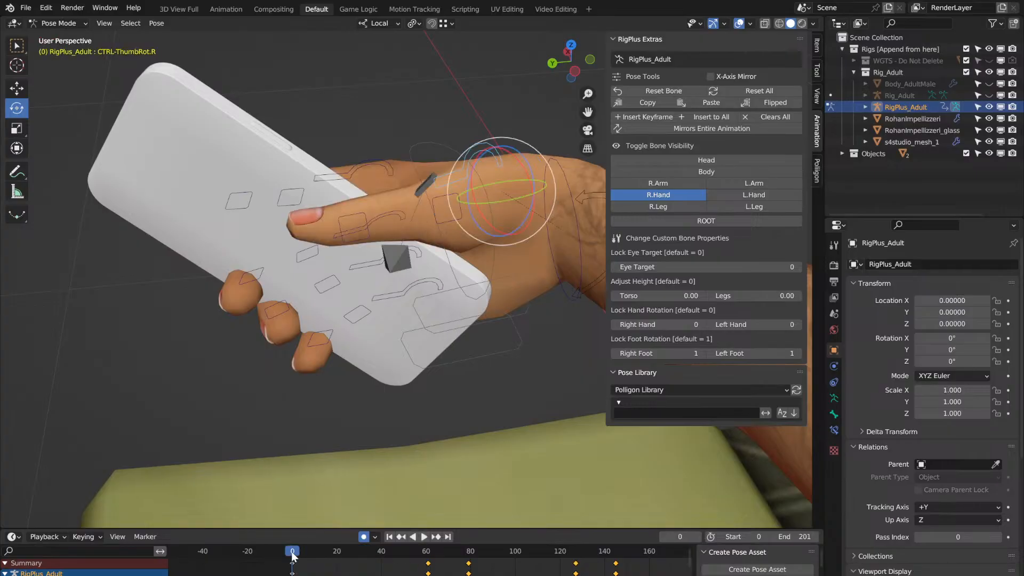
pyautogui.click(292, 555)
pyautogui.moveTo(430, 567); pyautogui.dragTo(368, 563)
pyautogui.press('space')
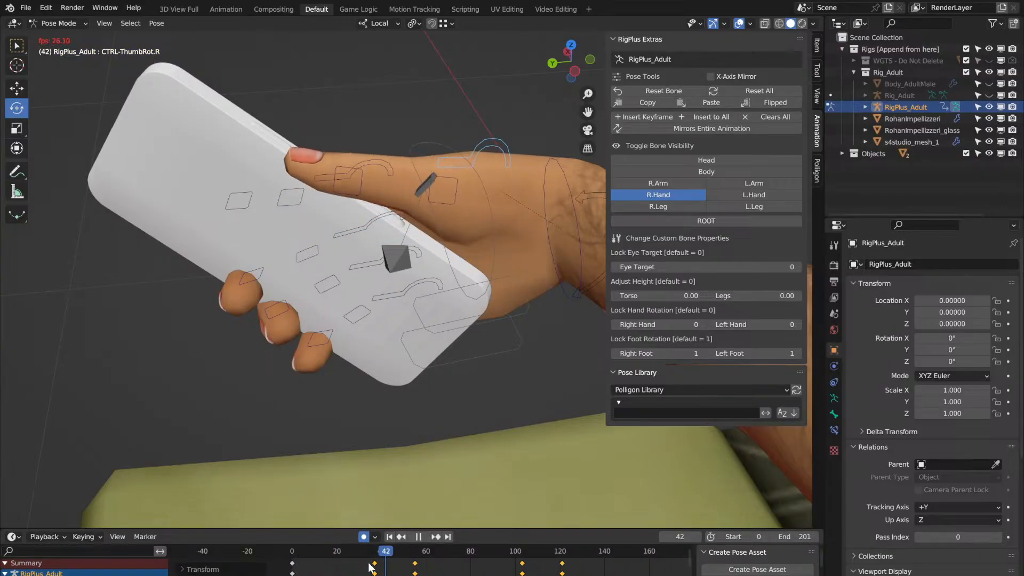
pyautogui.press('space')
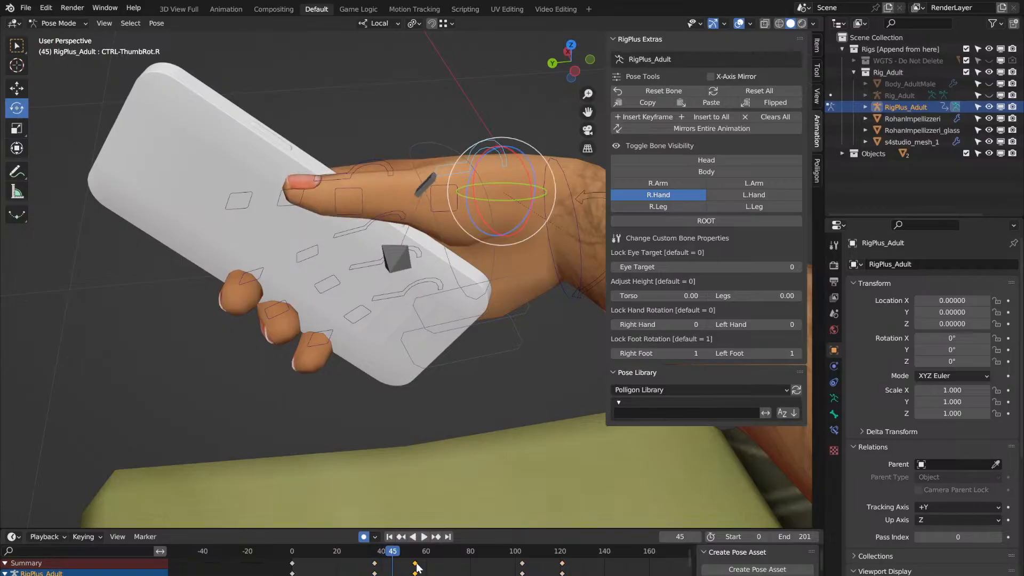
# Step: Move the thumb keyframe at about frame 55 to about frame 79 and play back up to frame 103
pyautogui.press('space')
pyautogui.moveTo(420, 564); pyautogui.dragTo(474, 570)
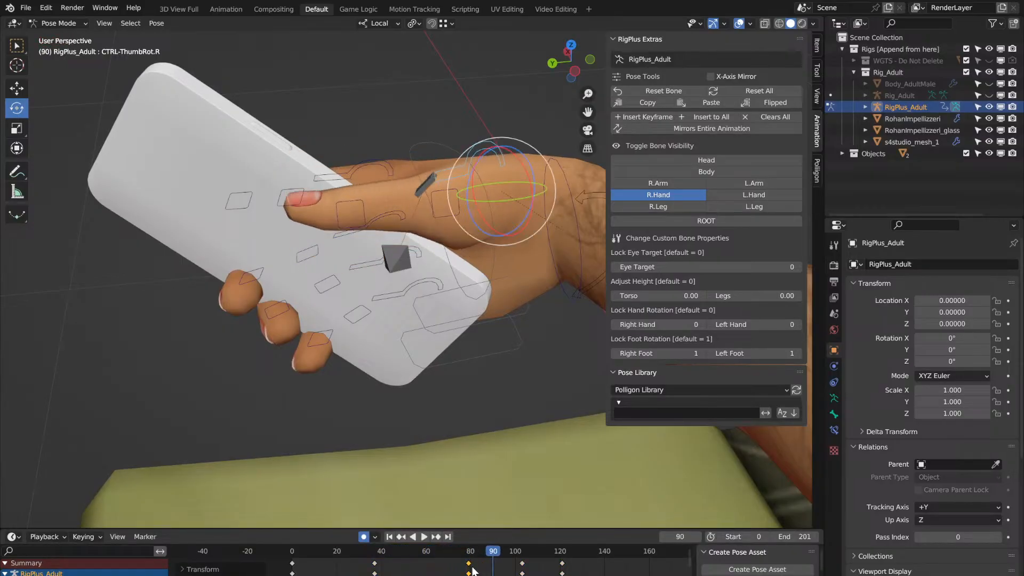
pyautogui.press('space')
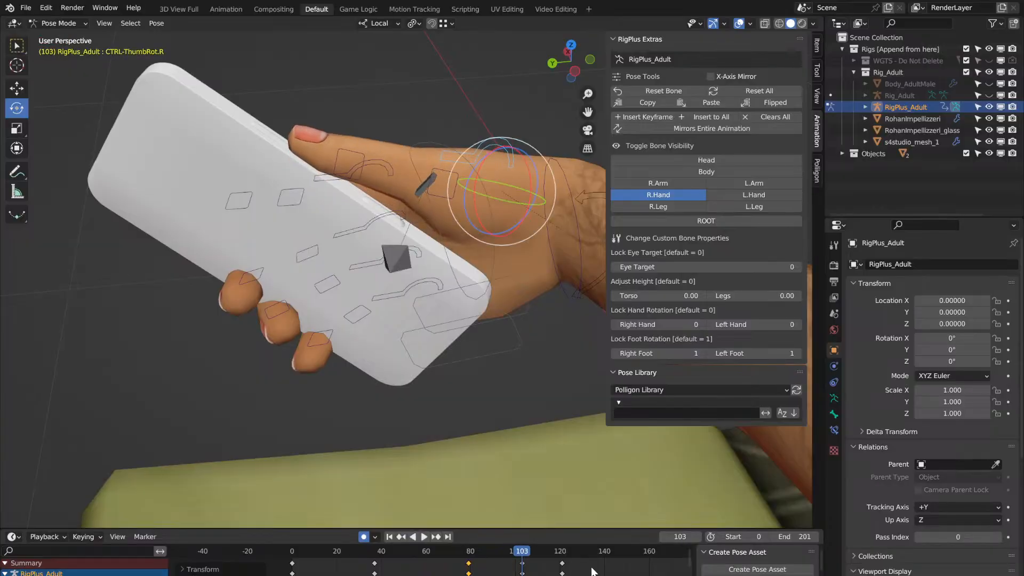
# Step: Delete the last two thumb keyframes, at about frames 103 and 121
pyautogui.moveTo(610, 570); pyautogui.dragTo(499, 565)
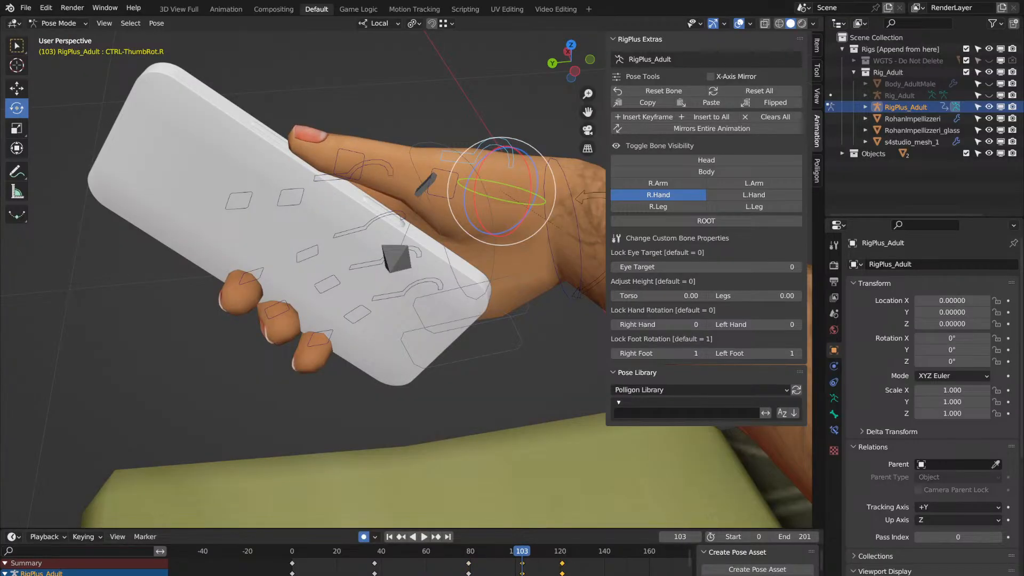
pyautogui.rightClick(522, 564)
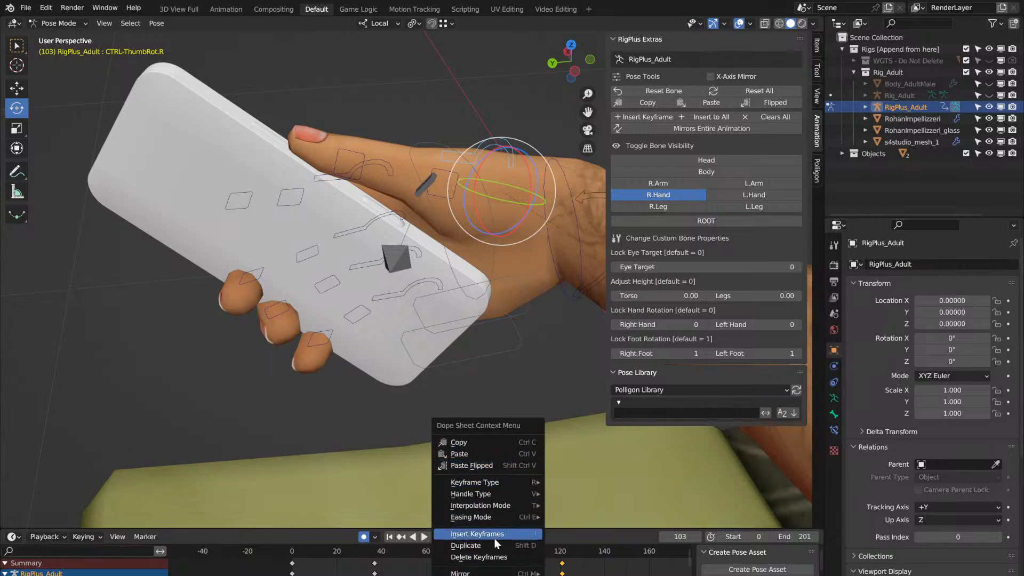
pyautogui.click(509, 557)
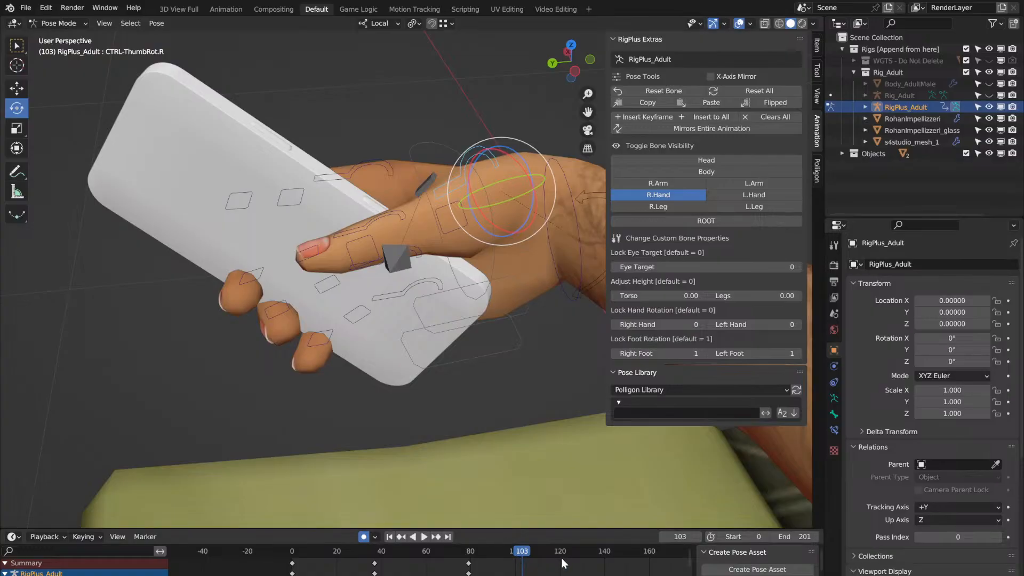
# Step: Copy the thumb keyframes at about frames 37 and 79, paste them starting at frame 122, and play back from frame 0
pyautogui.moveTo(562, 558); pyautogui.dragTo(336, 575)
pyautogui.press('space')
pyautogui.moveTo(566, 556); pyautogui.dragTo(564, 555)
pyautogui.hotkey('ctrl', 'v')
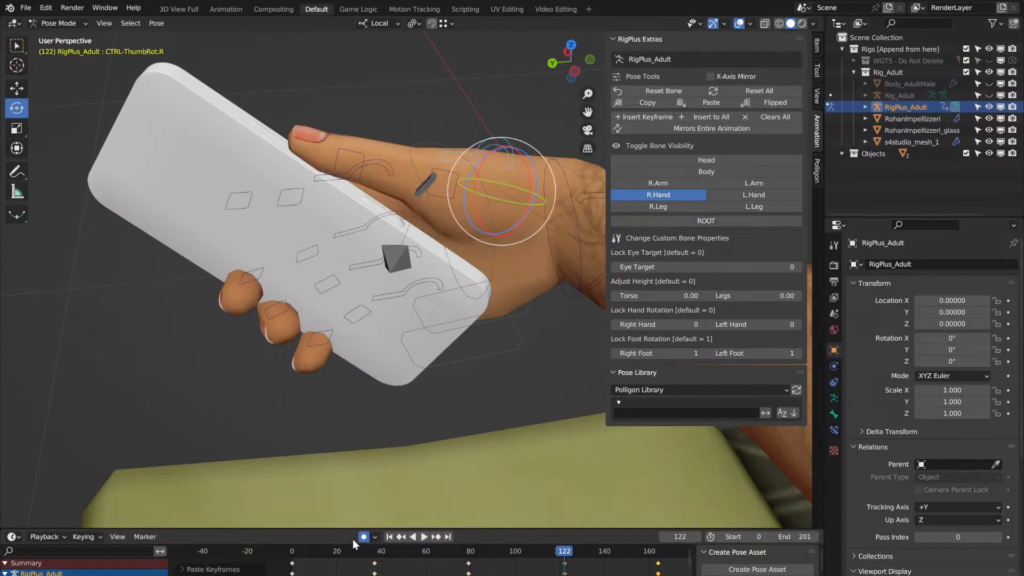
pyautogui.click(295, 548)
pyautogui.press('space')
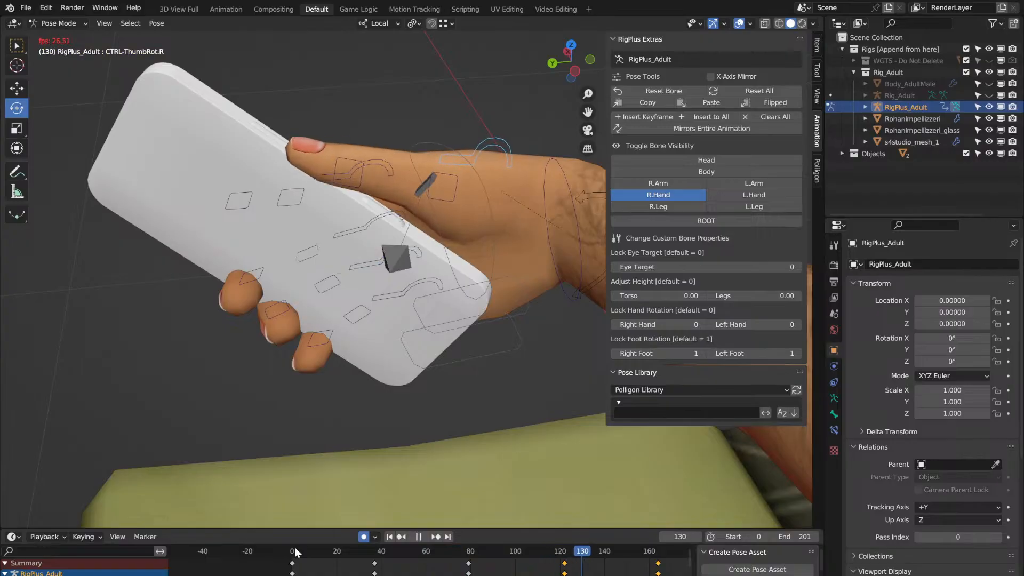
pyautogui.press('space')
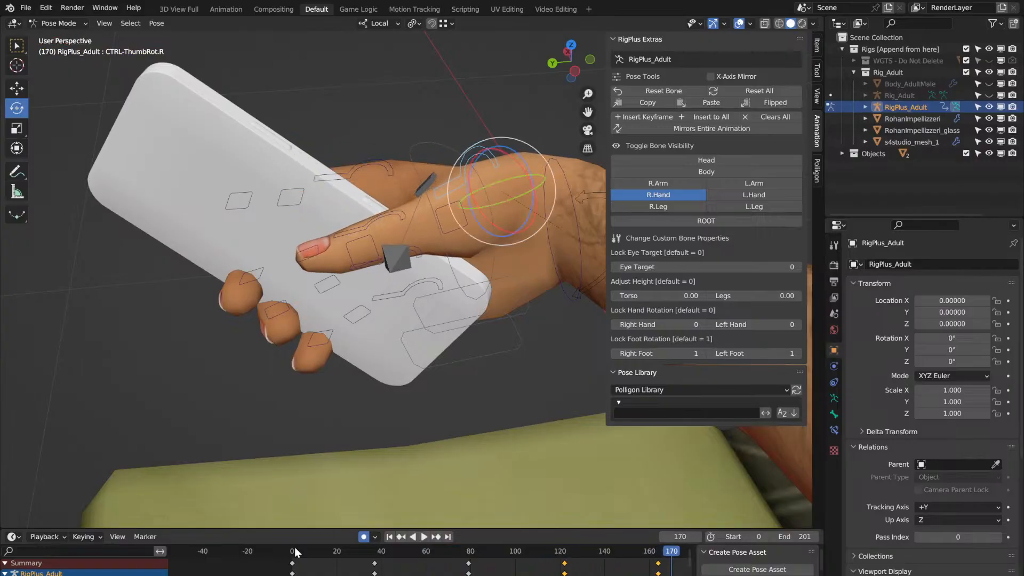
# Step: Extend the animation's end frame to 263 and play on to frame 199
pyautogui.moveTo(629, 571); pyautogui.dragTo(480, 571, button='middle')
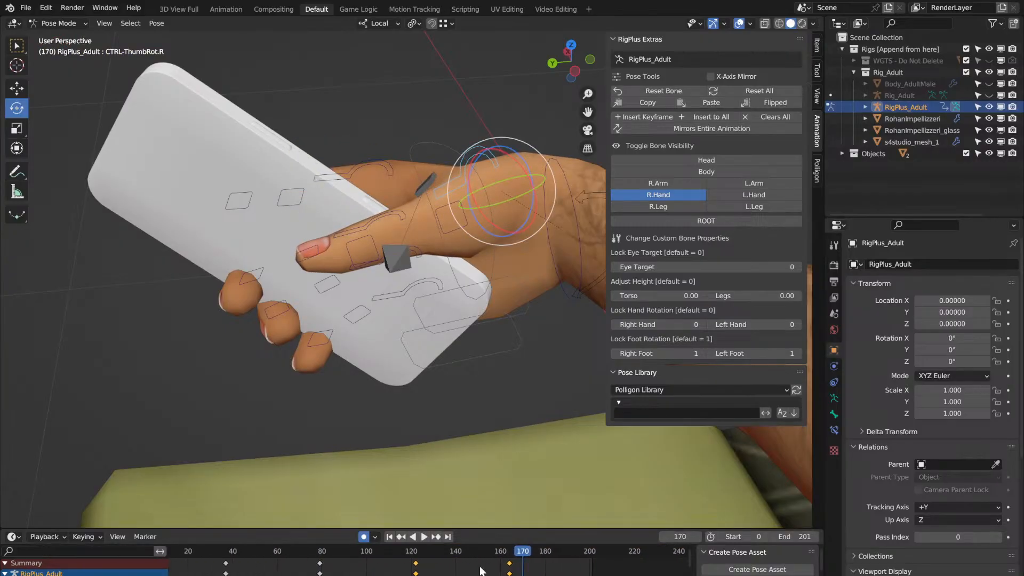
pyautogui.moveTo(795, 537); pyautogui.dragTo(830, 537)
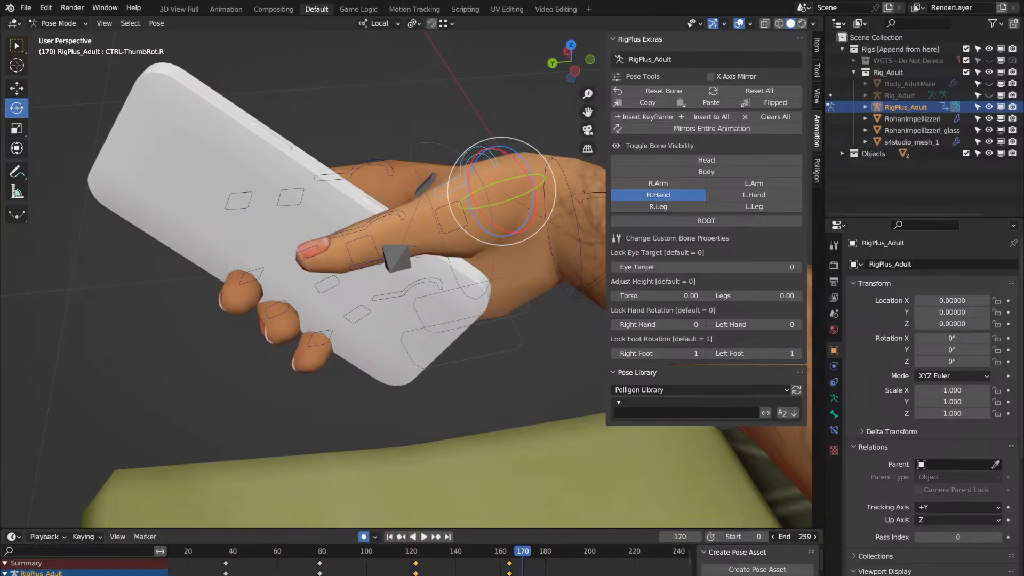
pyautogui.press('space')
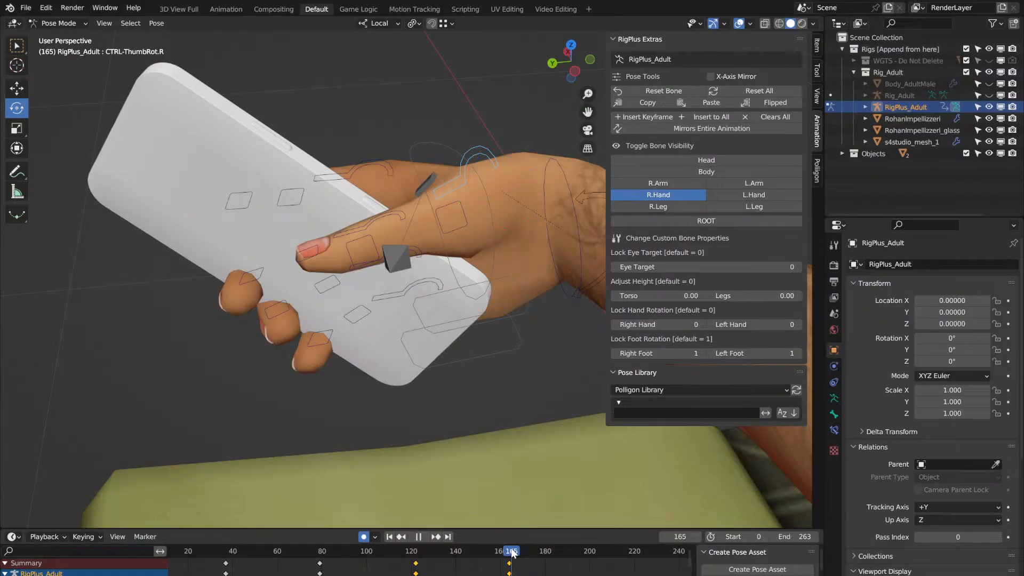
pyautogui.press('space')
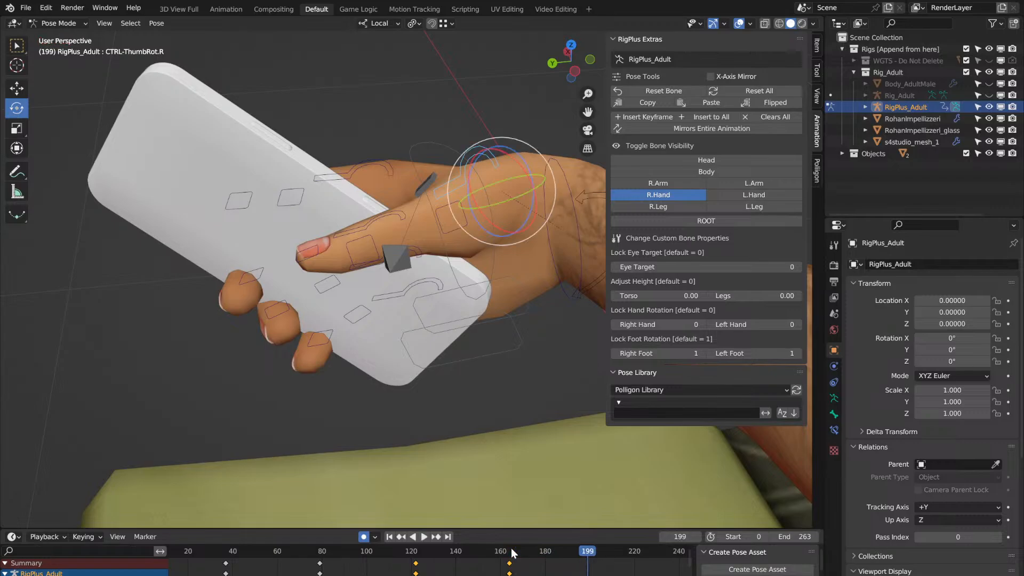
# Step: Paste the copied thumb keyframes starting at frame 199 and play back the added swipe
pyautogui.hotkey('ctrl', 'v')
pyautogui.press('space')
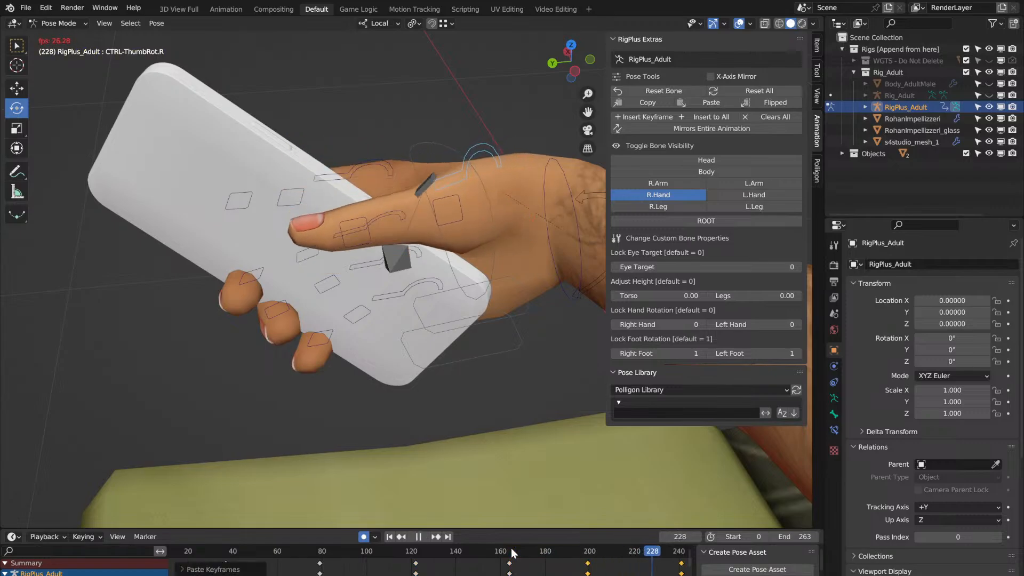
pyautogui.click(511, 549)
pyautogui.click(511, 550)
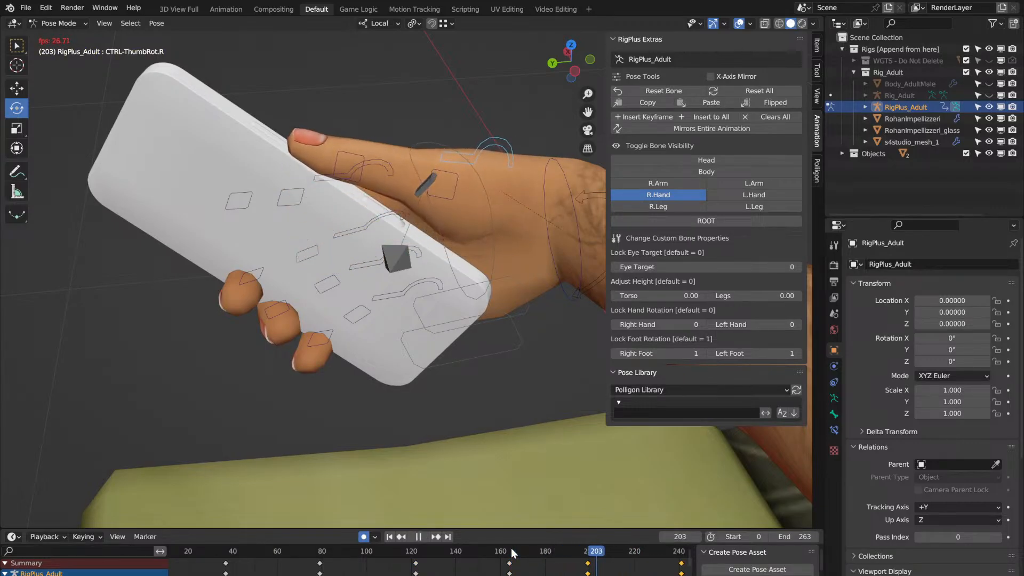
pyautogui.press('space')
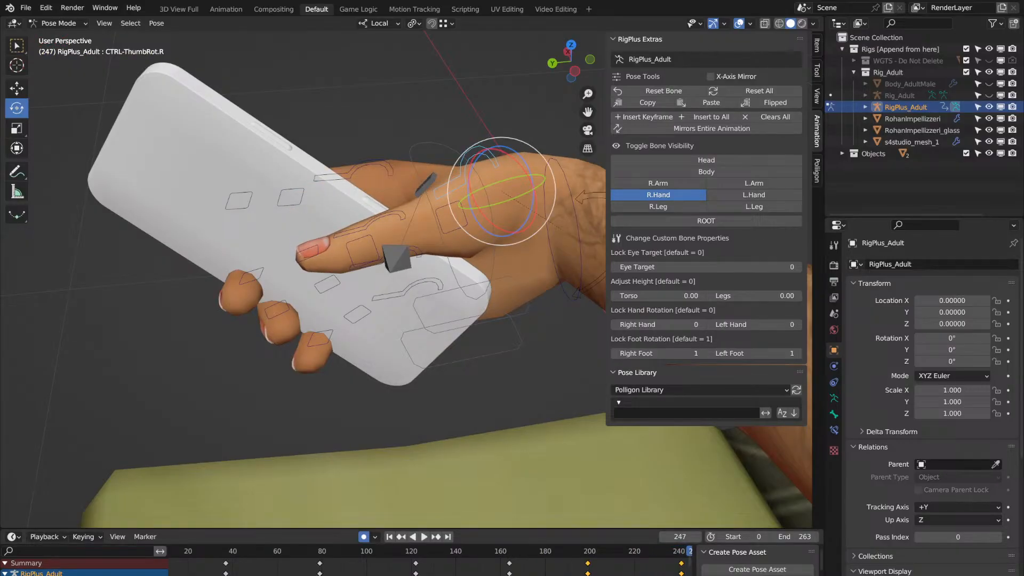
# Step: Set the animation's end frame to 244, just past the last thumb keyframe, and play back the loop
pyautogui.moveTo(635, 567); pyautogui.dragTo(528, 567, button='middle')
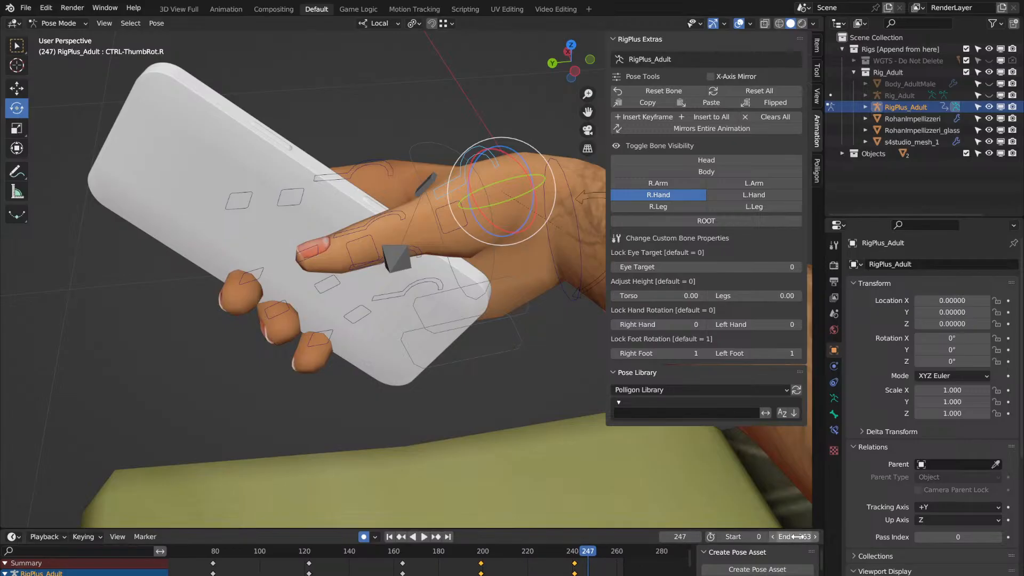
pyautogui.moveTo(794, 537); pyautogui.dragTo(784, 538)
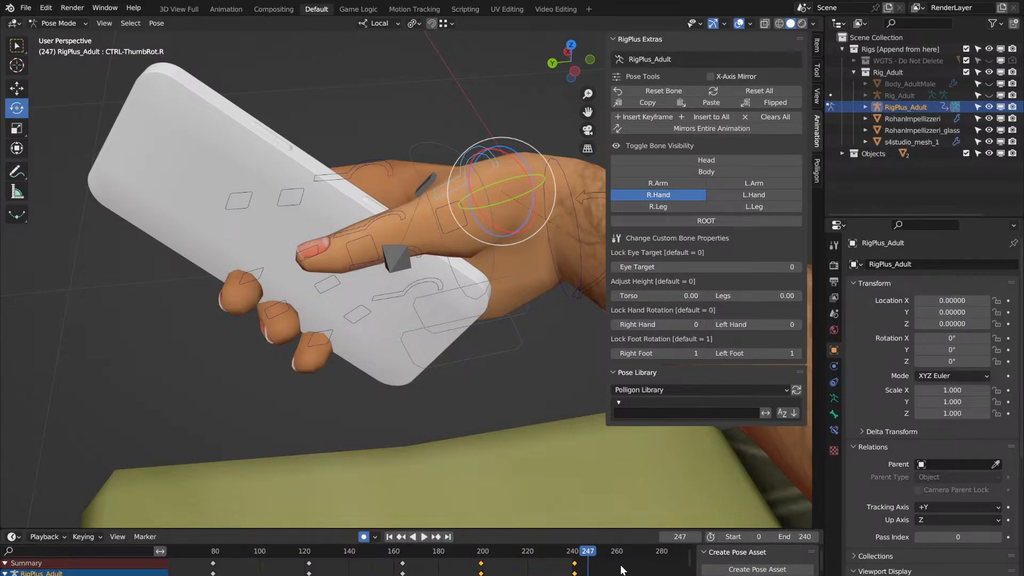
pyautogui.click(530, 554)
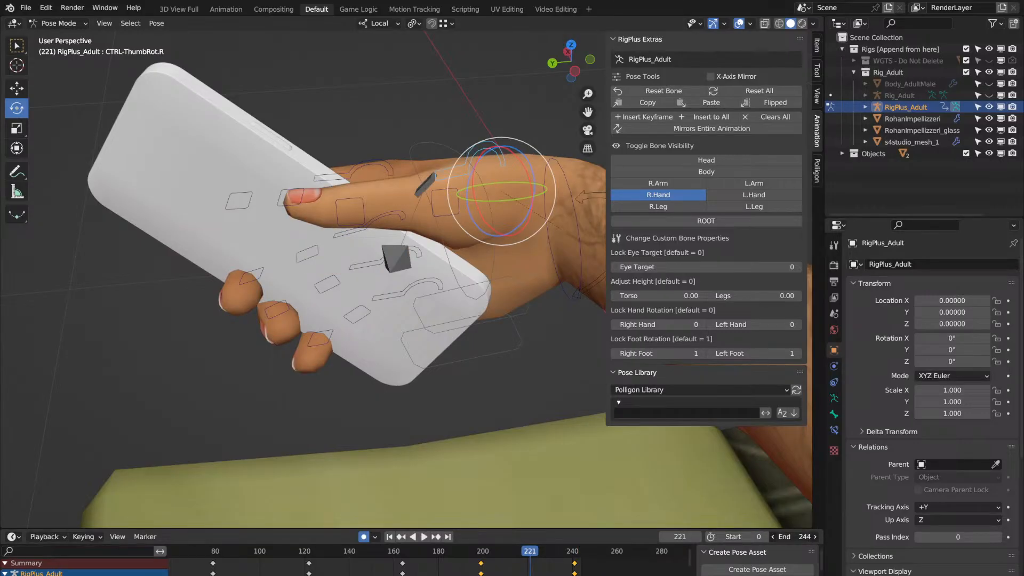
pyautogui.press('space')
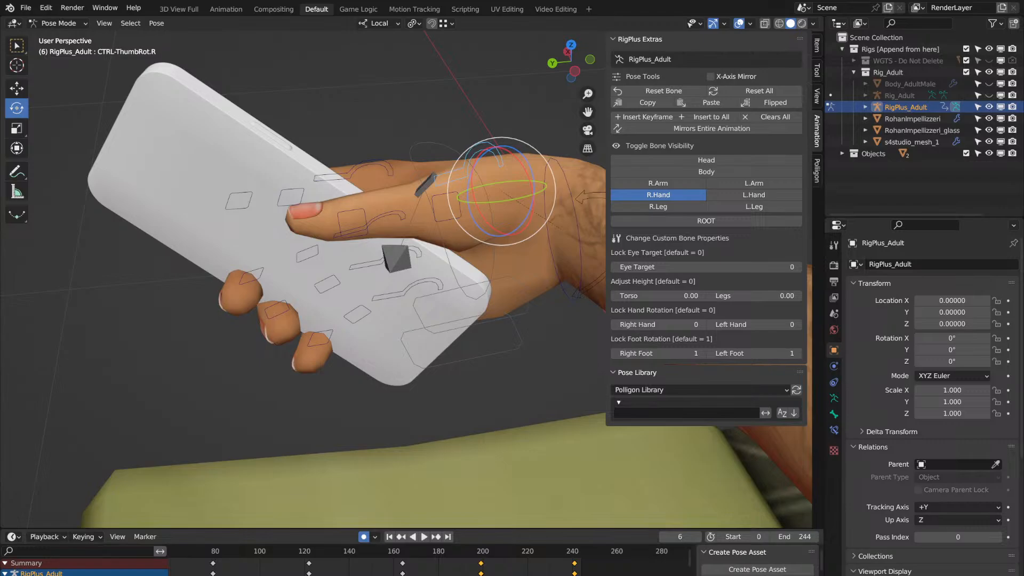
# Step: Play back the thumb swipes while viewing the hand from other angles, and return to frame 0
pyautogui.moveTo(321, 567); pyautogui.dragTo(602, 566, button='middle')
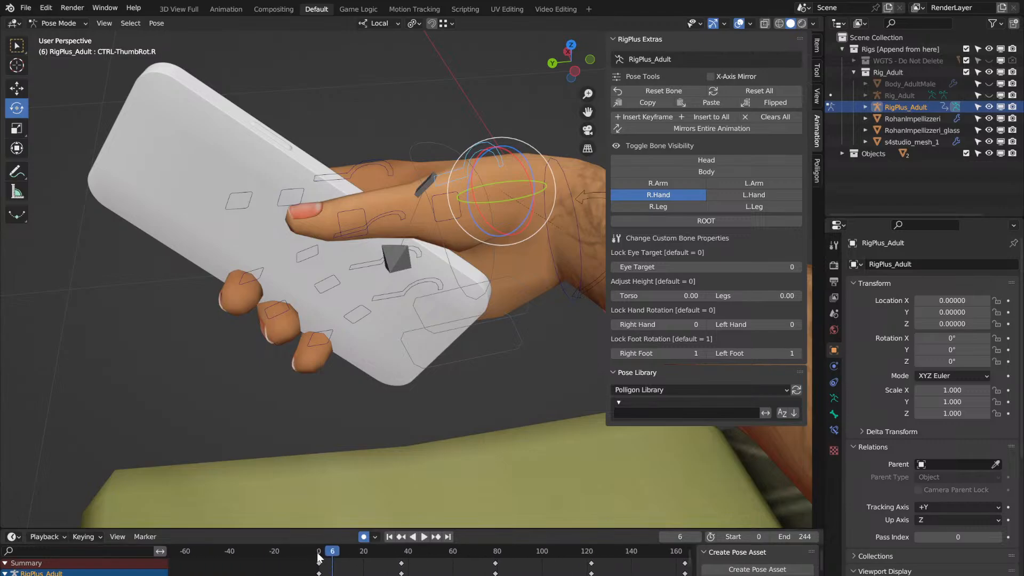
pyautogui.press('space')
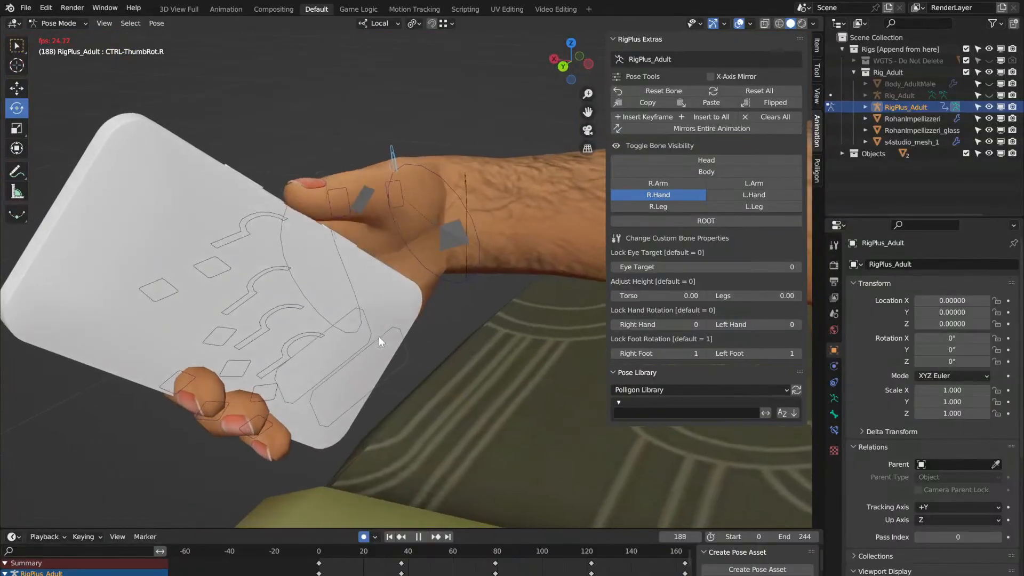
pyautogui.press('space')
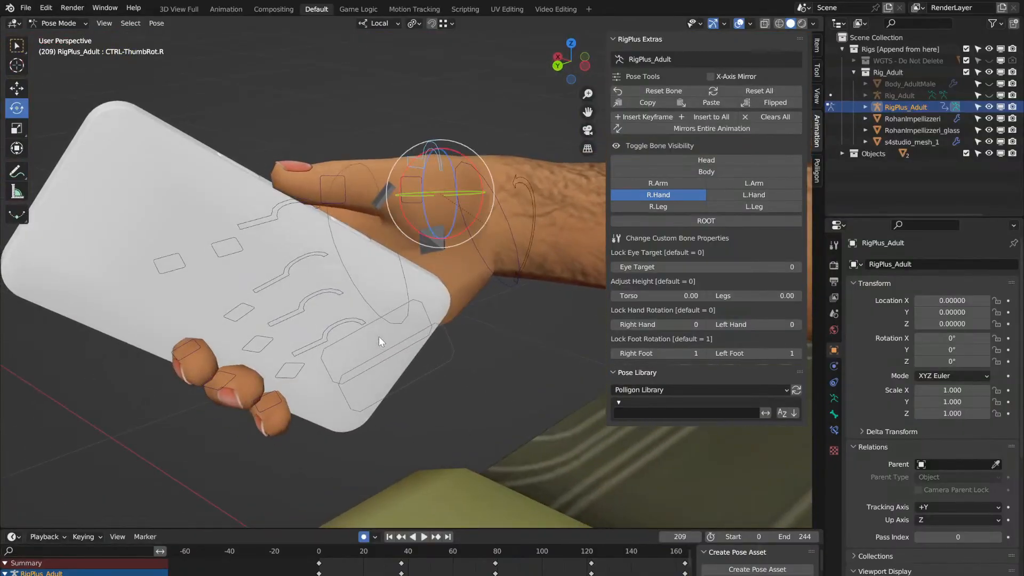
pyautogui.click(316, 548)
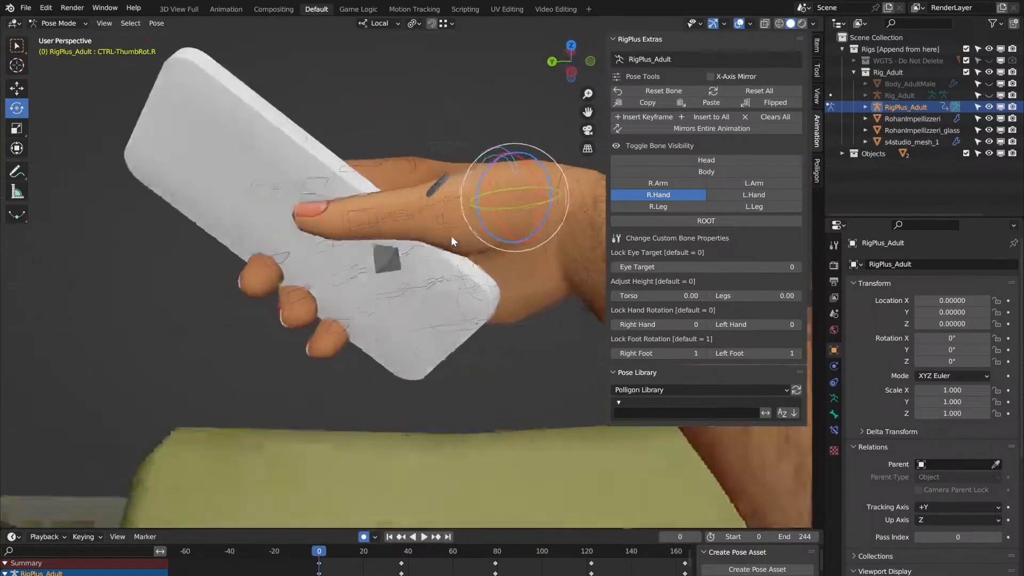
pyautogui.moveTo(452, 235); pyautogui.dragTo(452, 236, button='middle')
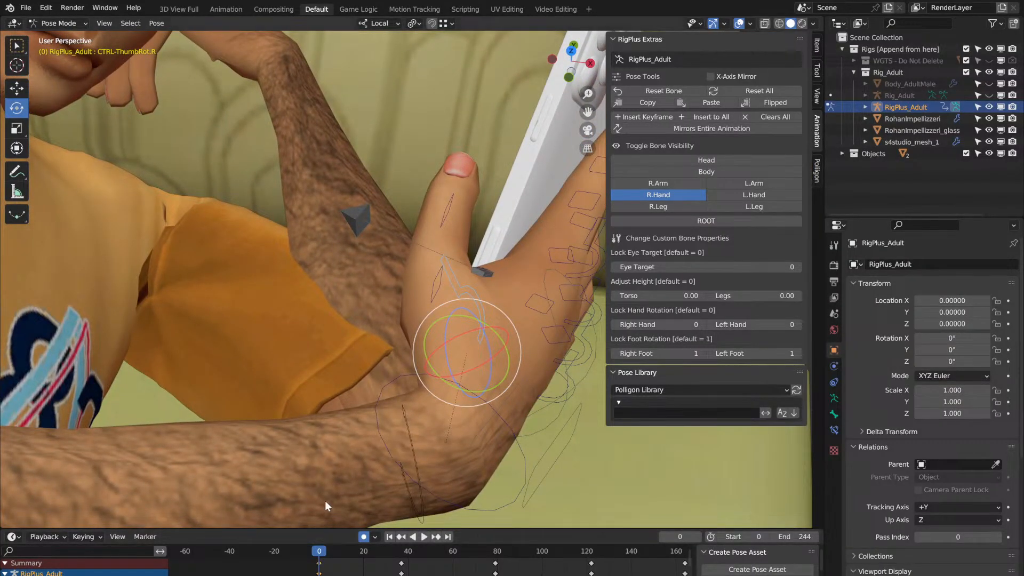
# Step: Rotate the right thumb base control 9.77° towards the phone at frame 0 and play back the swipe
pyautogui.moveTo(493, 311); pyautogui.dragTo(493, 311, button='middle')
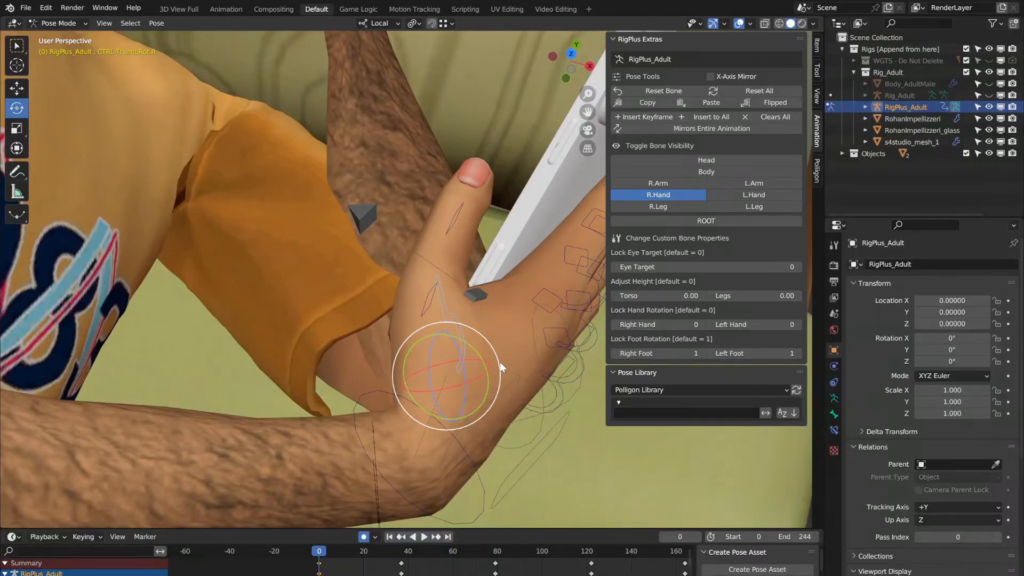
pyautogui.moveTo(500, 364); pyautogui.dragTo(505, 373)
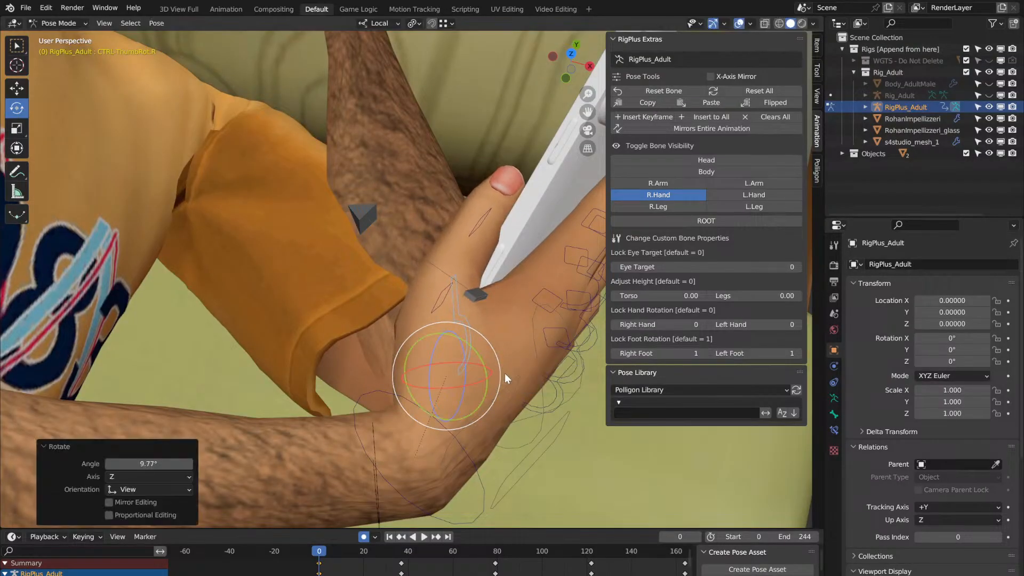
pyautogui.moveTo(504, 373); pyautogui.dragTo(505, 373, button='middle')
pyautogui.press('space')
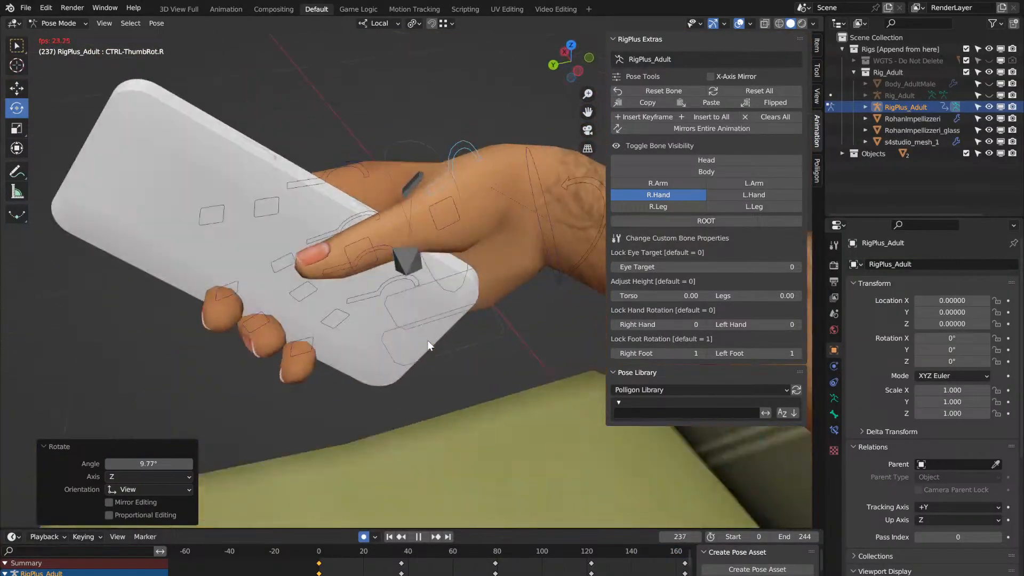
pyautogui.press('space')
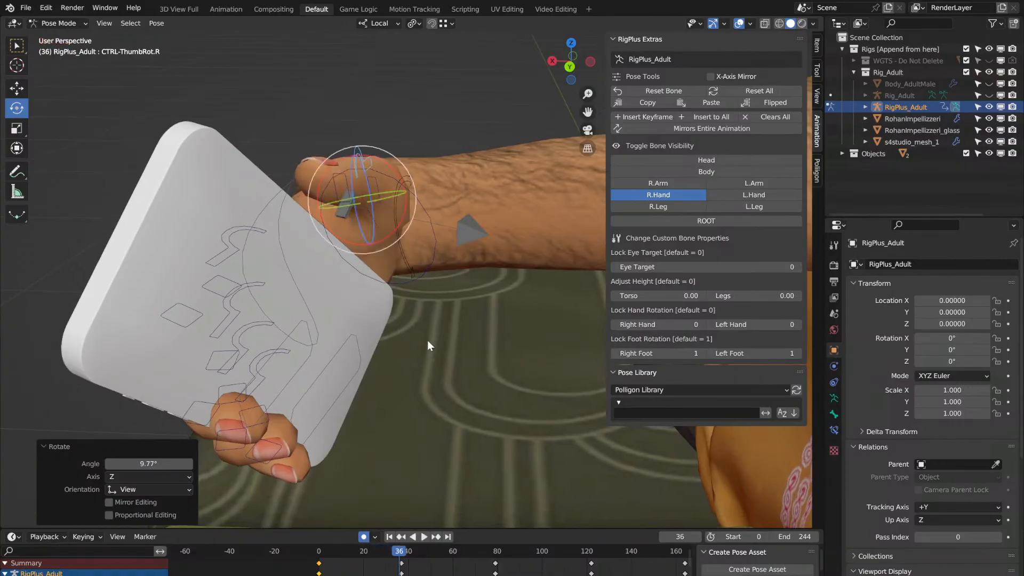
# Step: Rotate the phone's b__R_Stigmata bone -6° about its local Y axis at frame 1
pyautogui.click(320, 552)
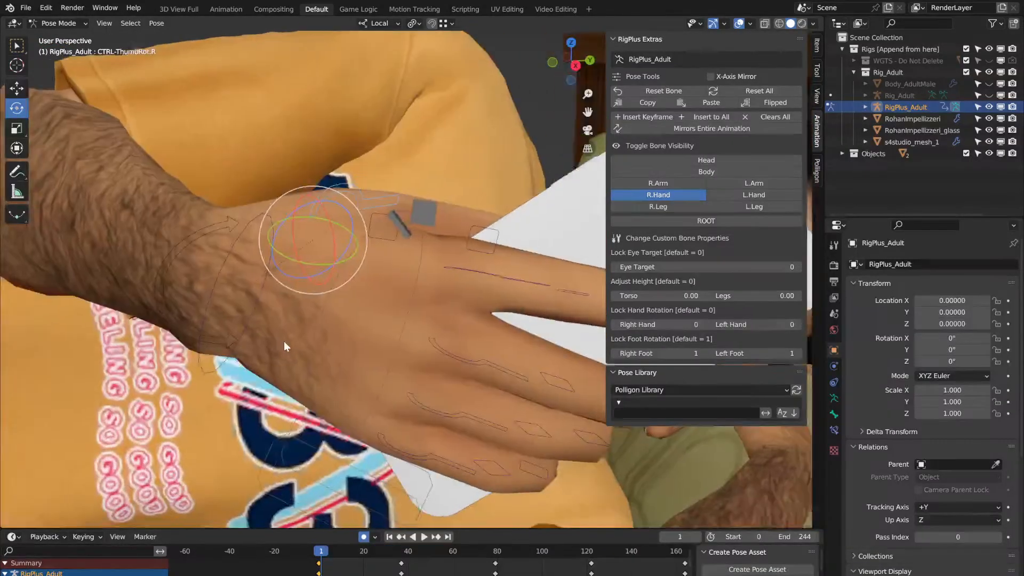
pyautogui.moveTo(284, 342); pyautogui.dragTo(277, 361, button='middle')
pyautogui.click(434, 193)
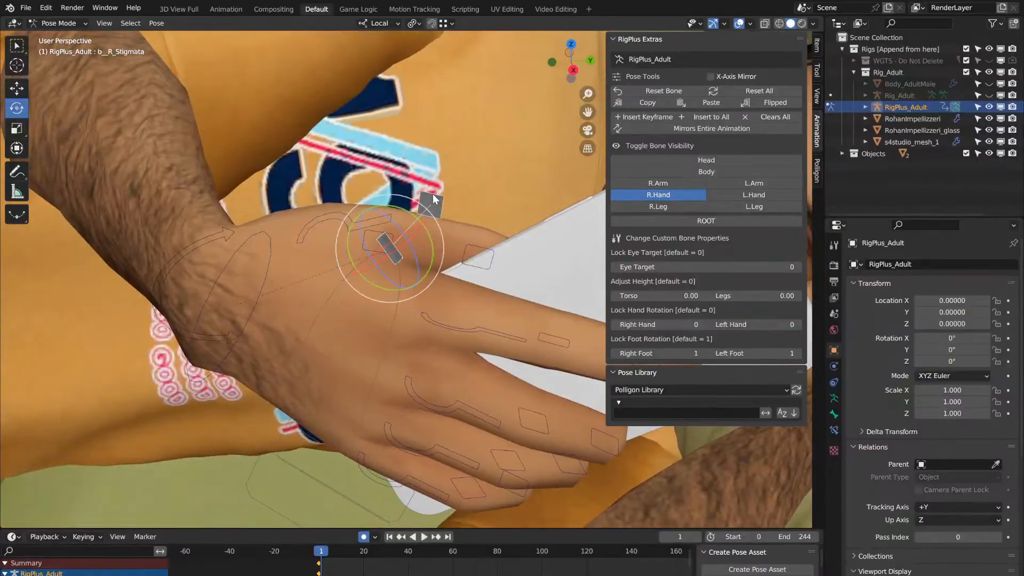
pyautogui.scroll(-1, 447, 250)
pyautogui.moveTo(447, 249); pyautogui.dragTo(456, 255, button='middle')
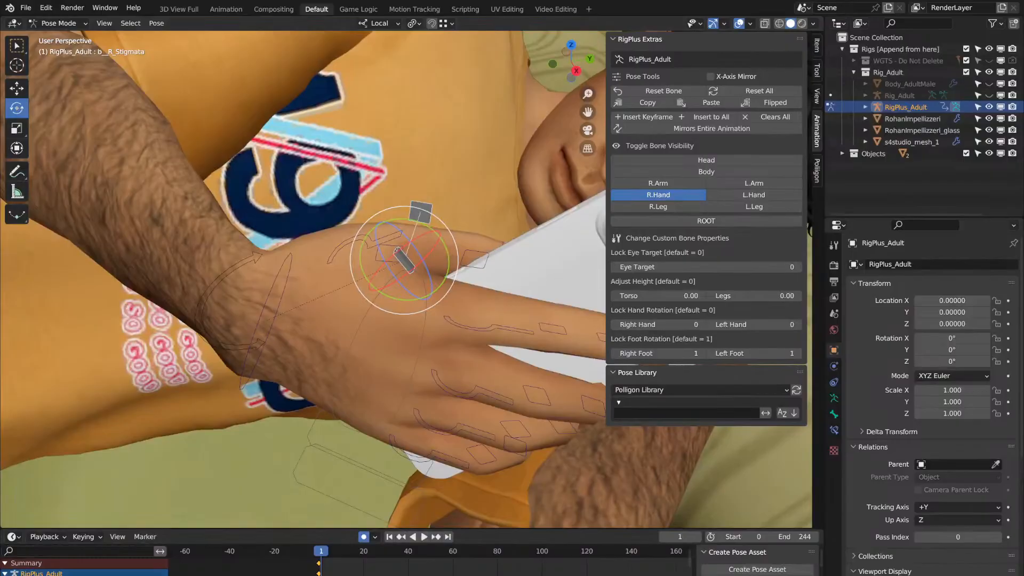
pyautogui.moveTo(532, 319); pyautogui.dragTo(434, 264, button='middle')
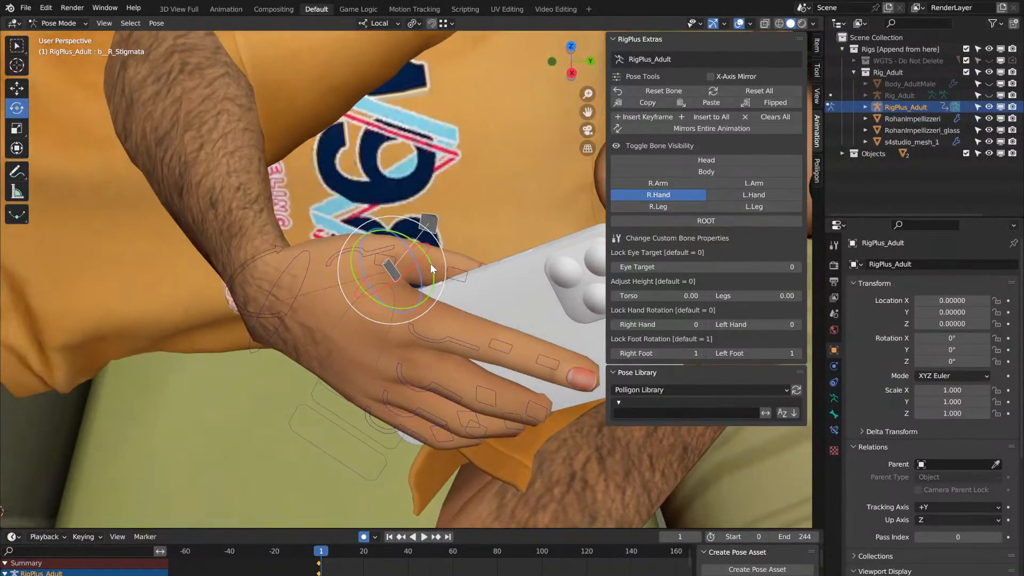
pyautogui.moveTo(431, 263); pyautogui.dragTo(426, 258)
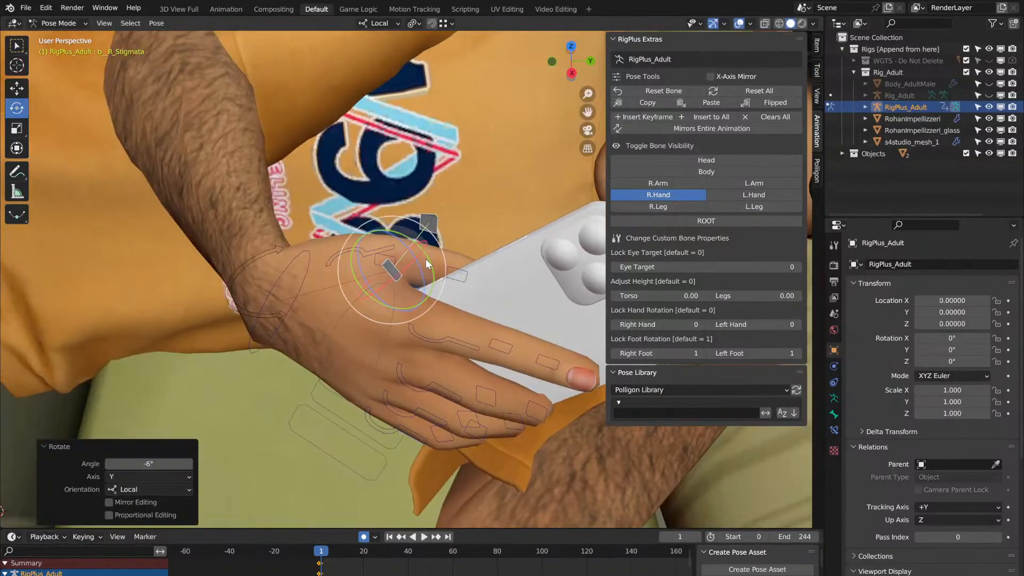
pyautogui.moveTo(426, 259); pyautogui.dragTo(426, 258, button='middle')
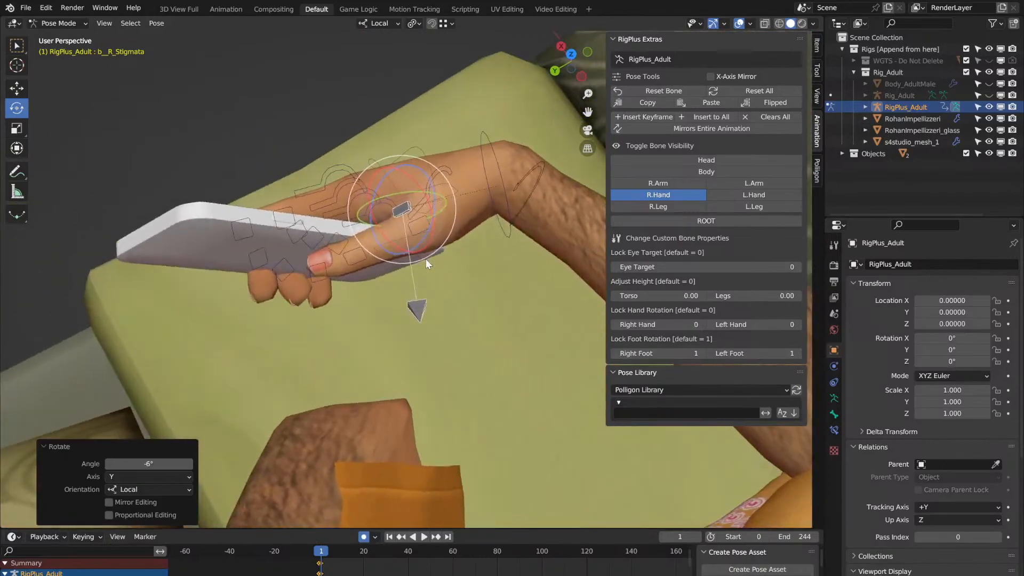
# Step: Move the phone's b__R_Stigmata bone -0.00957 along its local X axis and play back the animation
pyautogui.click(17, 88)
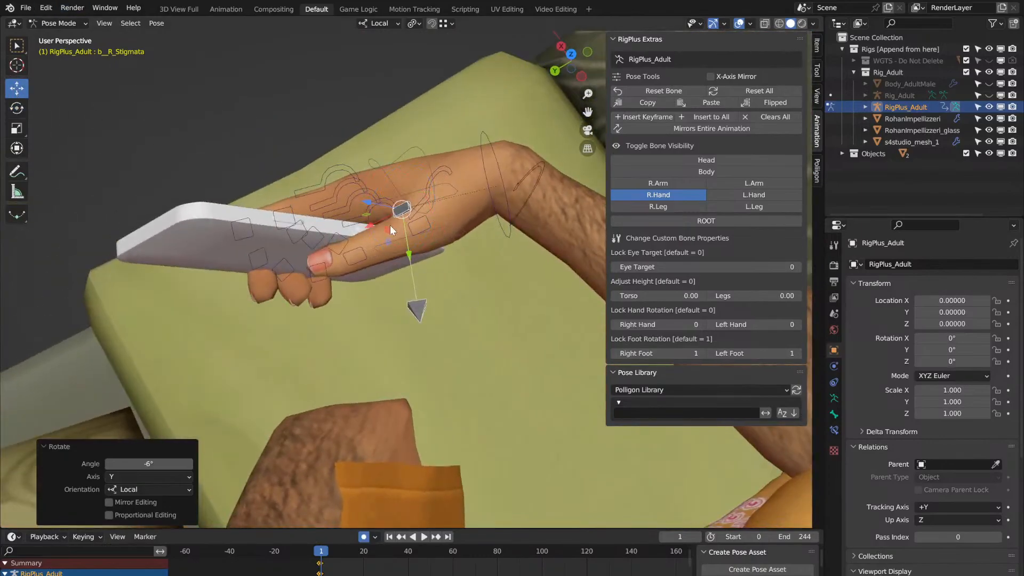
pyautogui.moveTo(373, 222); pyautogui.dragTo(390, 221)
pyautogui.moveTo(390, 221); pyautogui.dragTo(390, 221, button='middle')
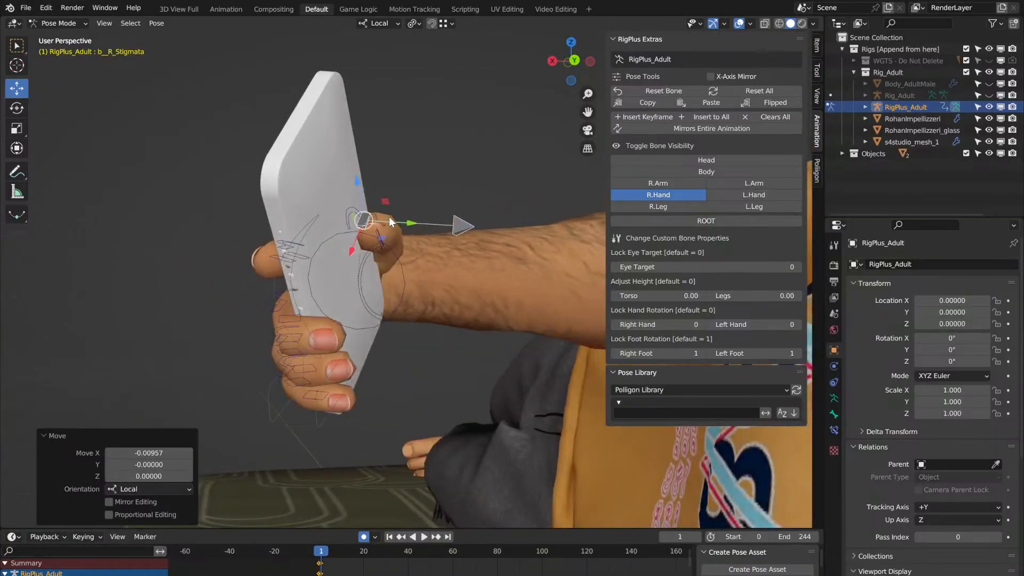
pyautogui.press('space')
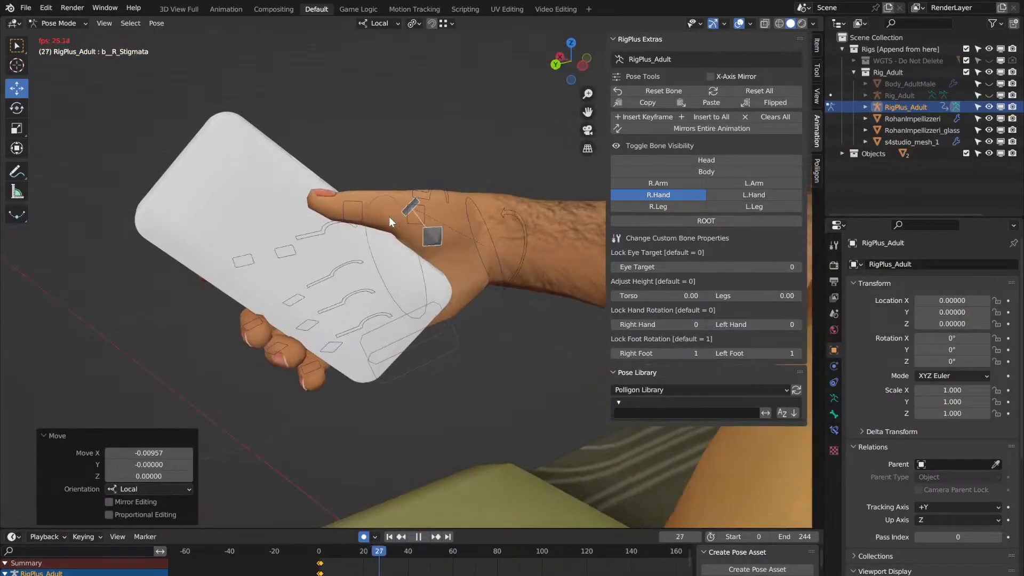
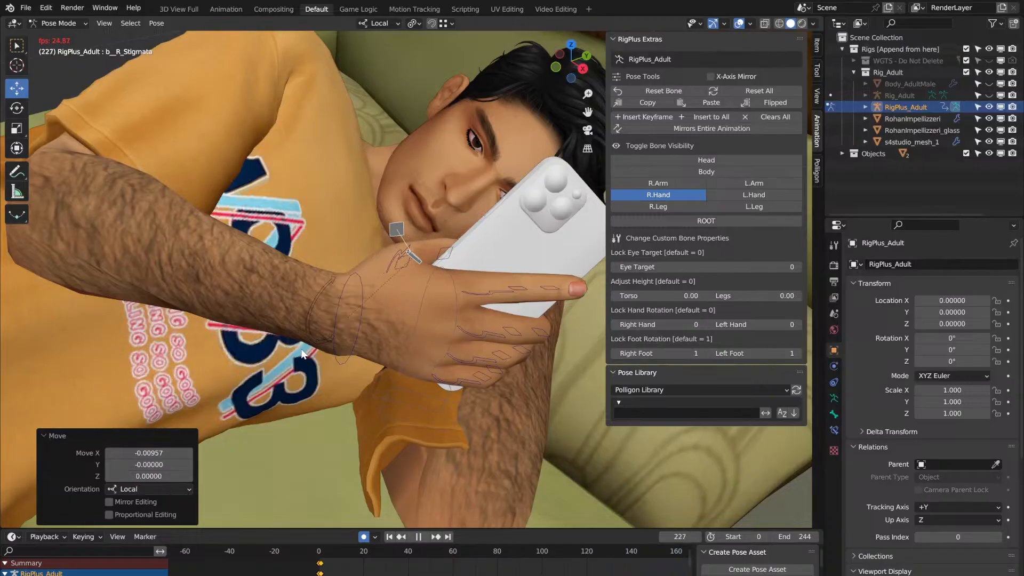
pyautogui.press('space')
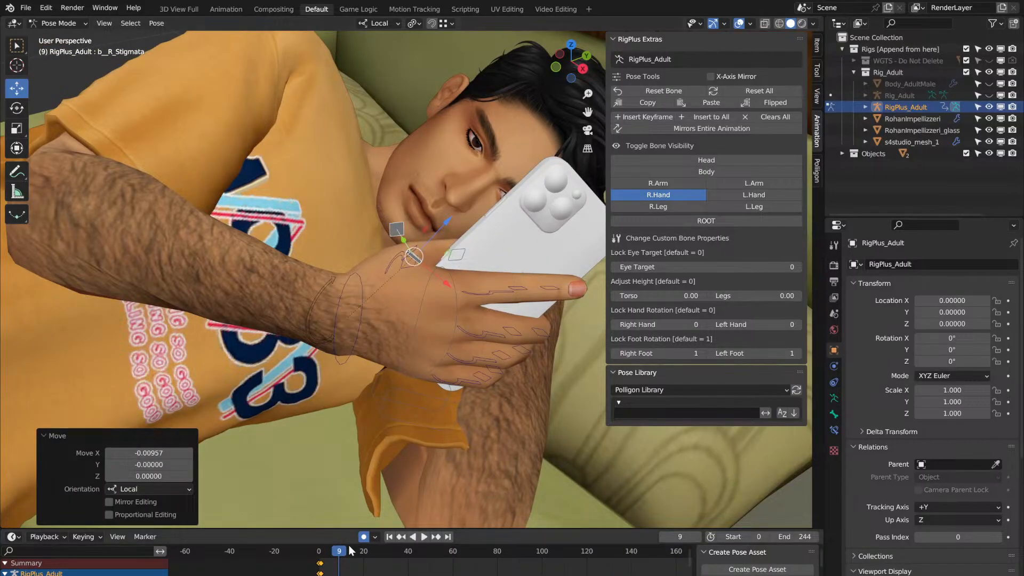
# Step: Enlarge the timeline area, move the b__R_Stigmata keyframe from frame 1 onto frame 0, and play back the animation
pyautogui.click(322, 564)
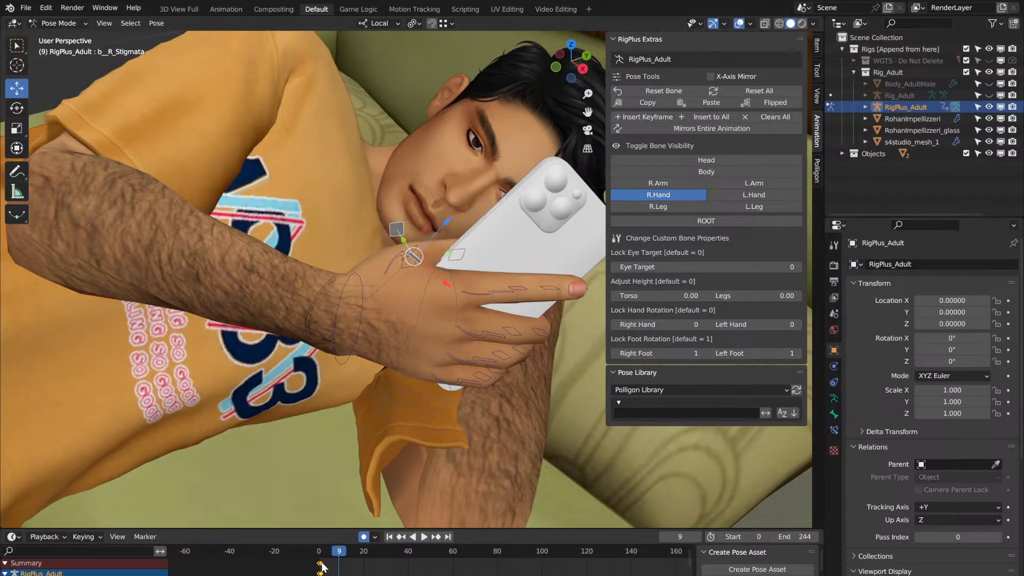
pyautogui.moveTo(321, 567); pyautogui.dragTo(328, 556)
pyautogui.click(319, 556)
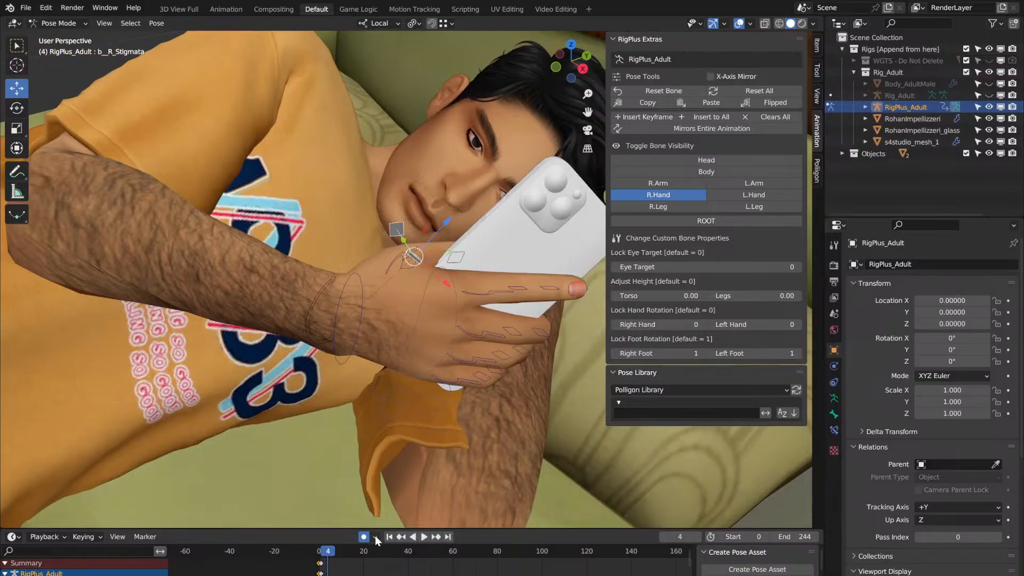
pyautogui.moveTo(364, 528); pyautogui.dragTo(395, 379)
pyautogui.scroll(4, 335, 445)
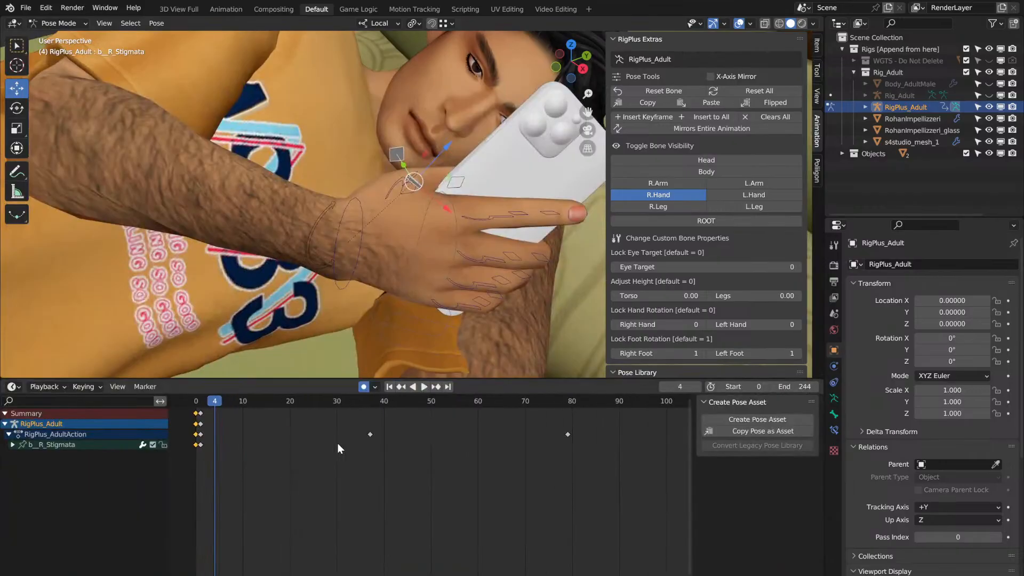
pyautogui.moveTo(231, 419); pyautogui.dragTo(316, 407, button='middle')
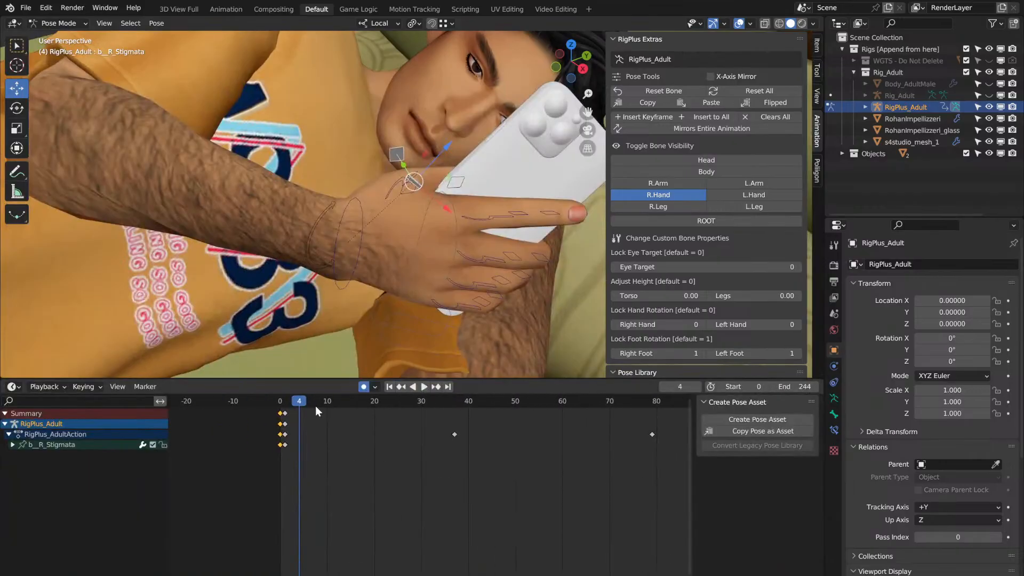
pyautogui.click(284, 446)
pyautogui.press('g')
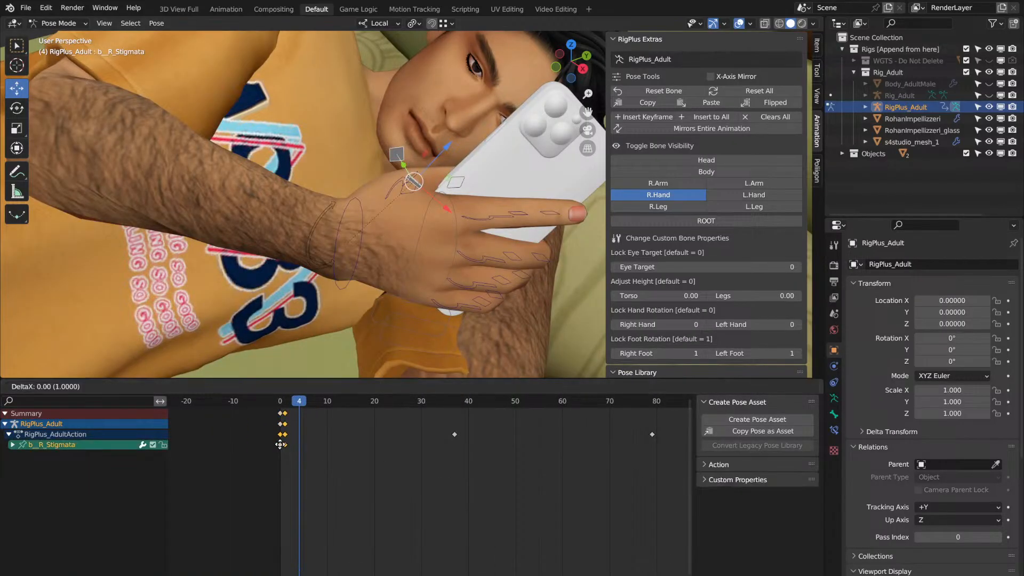
pyautogui.click(279, 446)
pyautogui.click(280, 405)
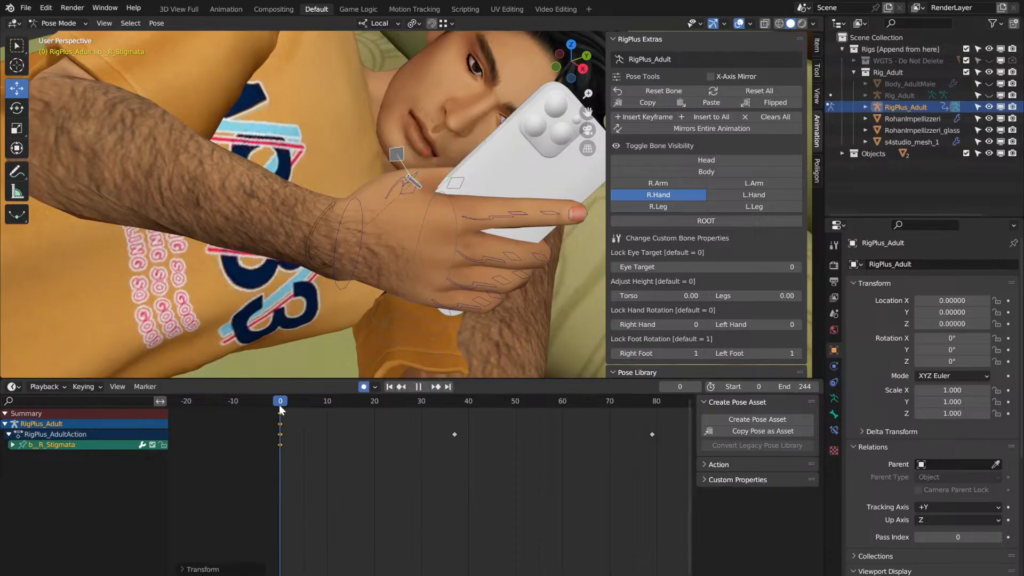
pyautogui.press('space')
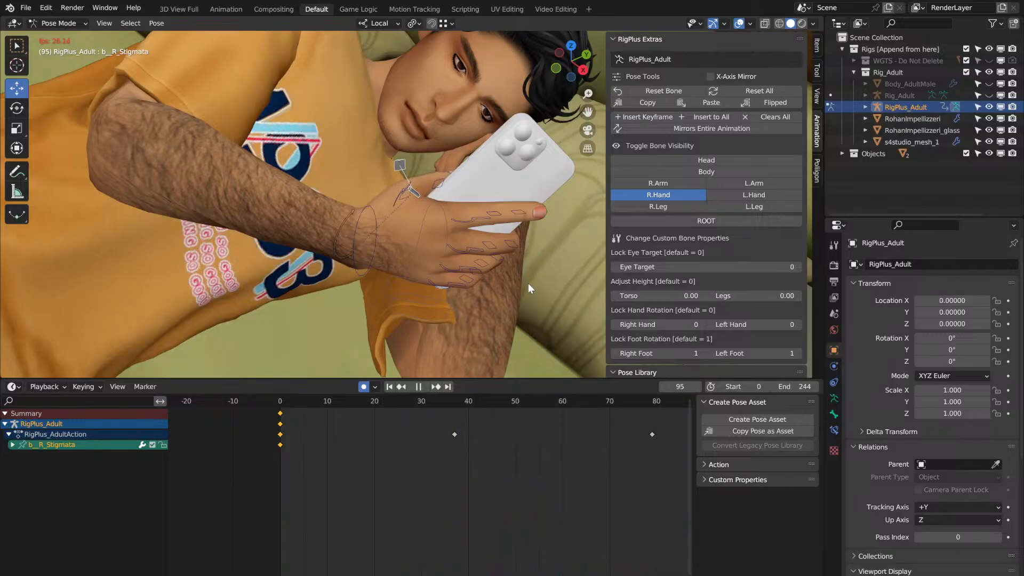
pyautogui.press('space')
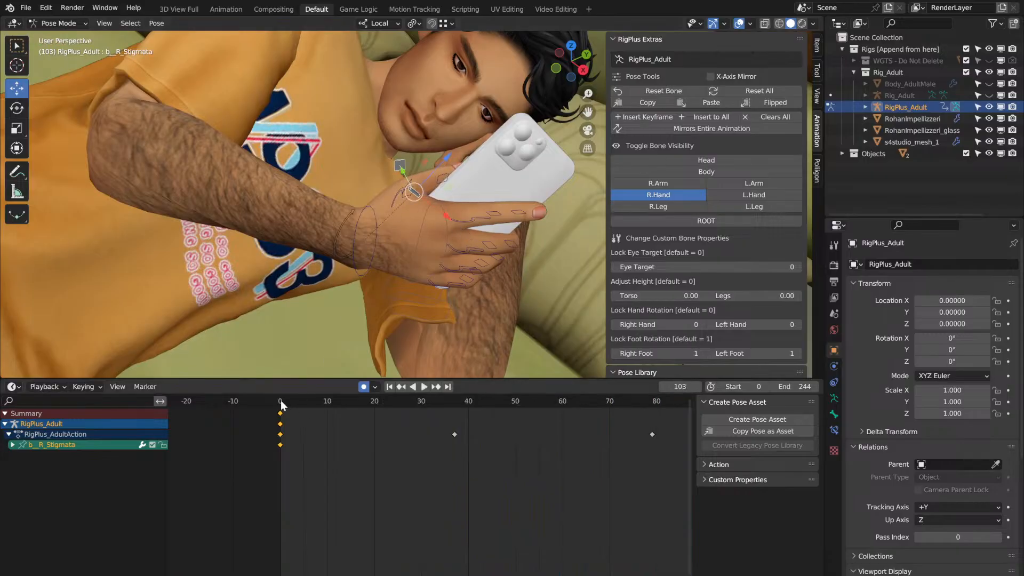
# Step: Advance from frame 0 to frame 21 and rotate the right hand bone slightly at the wrist to key it there
pyautogui.click(281, 401)
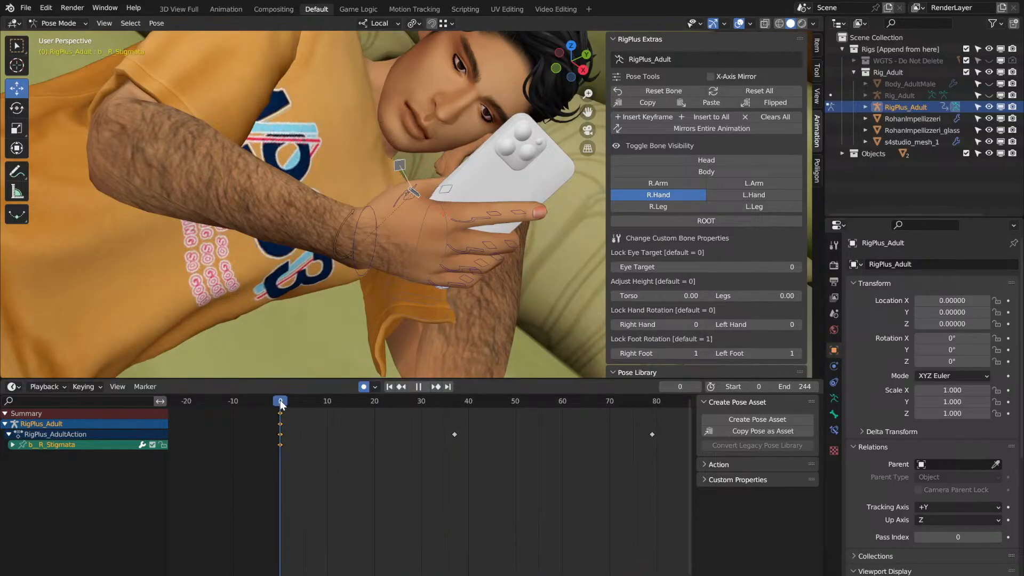
pyautogui.click(373, 211)
pyautogui.press('Right')
pyautogui.press('Right')
pyautogui.press('Right')
pyautogui.press('Right')
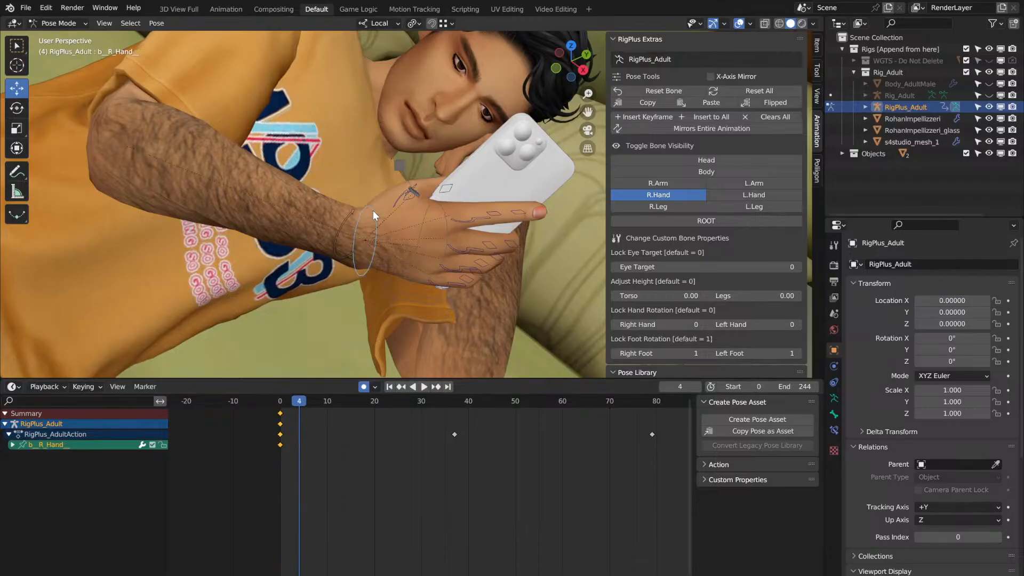
pyautogui.press('Right')
pyautogui.press('Right')
pyautogui.press('Right')
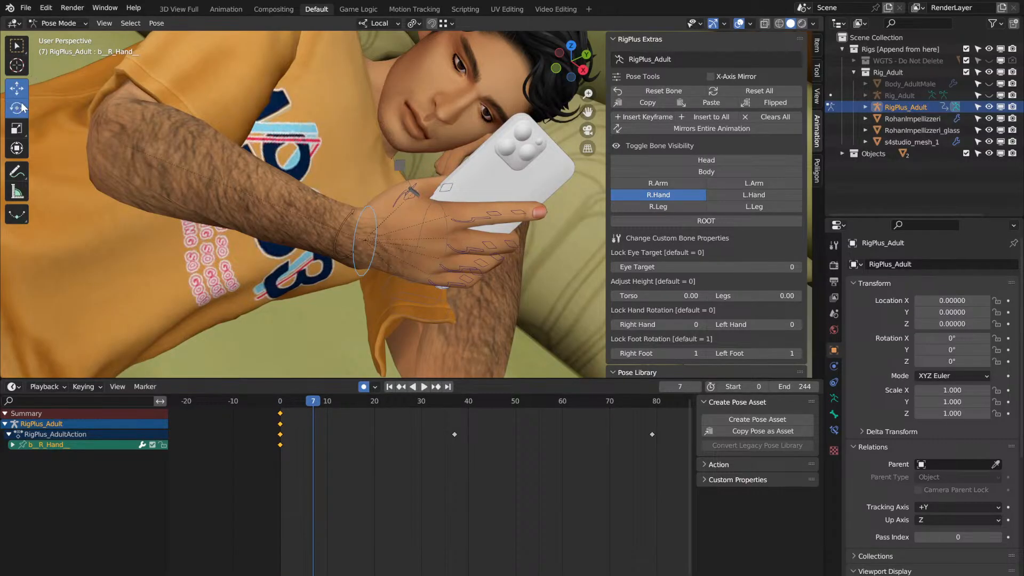
pyautogui.click(18, 107)
pyautogui.press('Right')
pyautogui.press('Right')
pyautogui.press('Right')
pyautogui.press('Right')
pyautogui.press('Right')
pyautogui.press('Right')
pyautogui.press('Right')
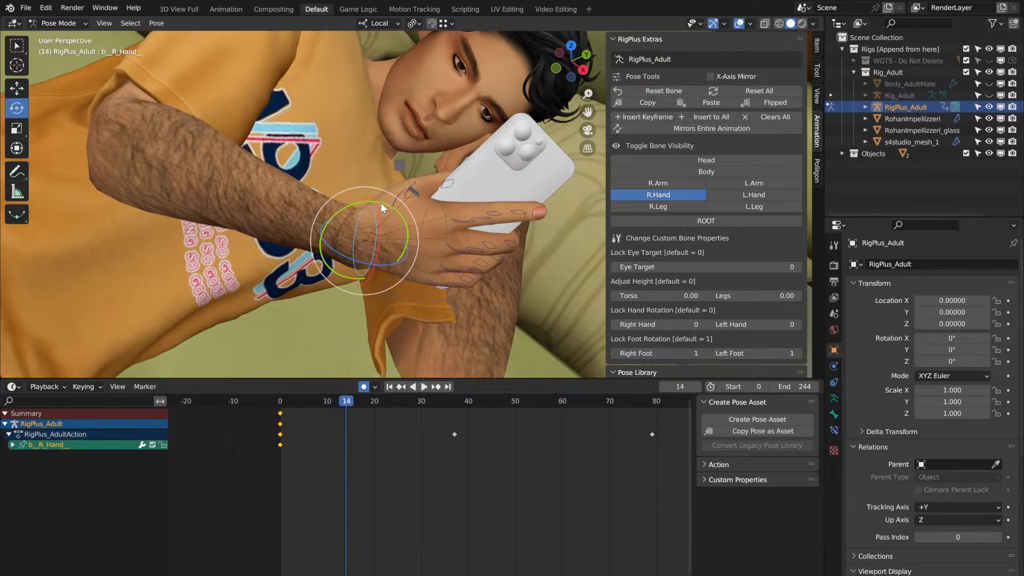
pyautogui.press('Right')
pyautogui.press('Right')
pyautogui.press('Right')
pyautogui.press('Right')
pyautogui.press('Right')
pyautogui.press('Right')
pyautogui.press('Right')
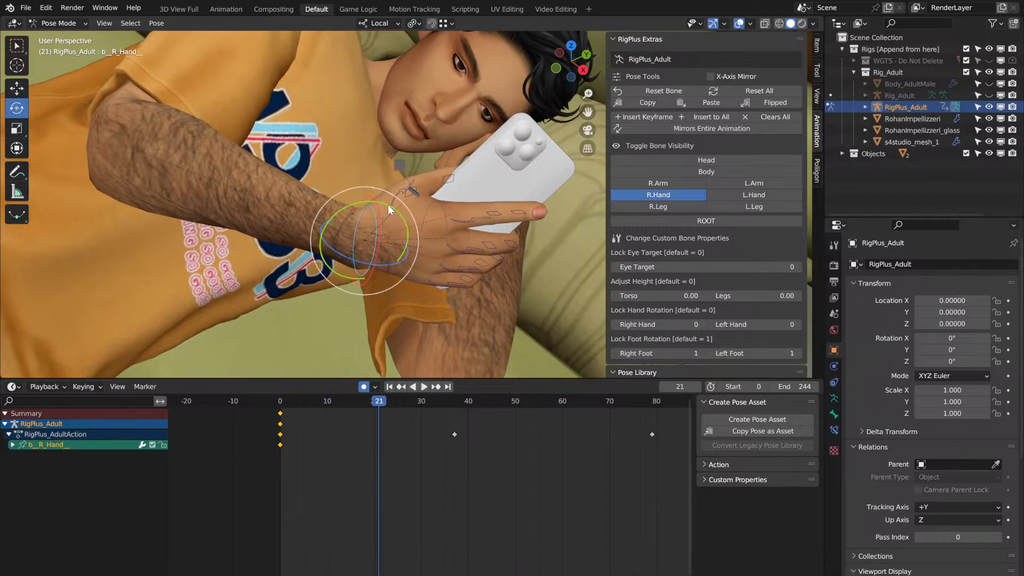
pyautogui.moveTo(389, 206); pyautogui.dragTo(391, 206)
# Step: Play from frame 0 to frame 62 and rotate the right hand bone -1.31° about the view axis there
pyautogui.click(279, 403)
pyautogui.press('space')
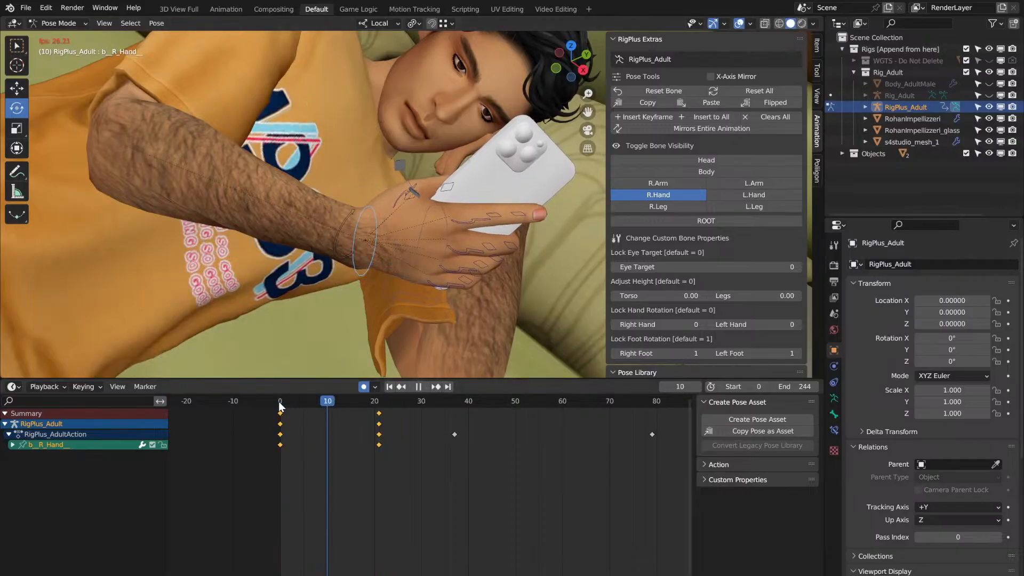
pyautogui.press('space')
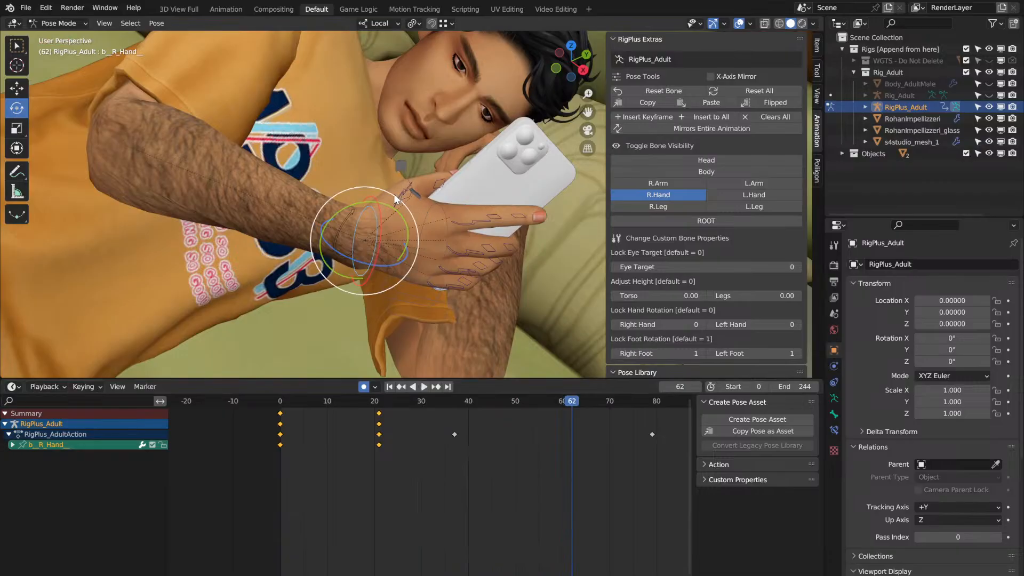
pyautogui.moveTo(393, 194); pyautogui.dragTo(395, 196)
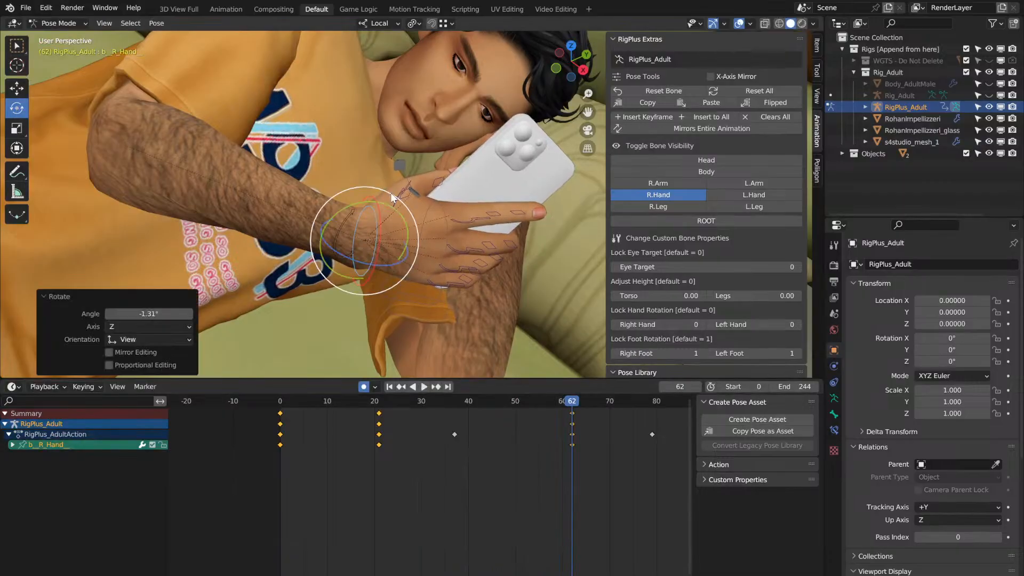
# Step: Play back the right hand's wrist motion from frame 0 to frame 76
pyautogui.click(280, 401)
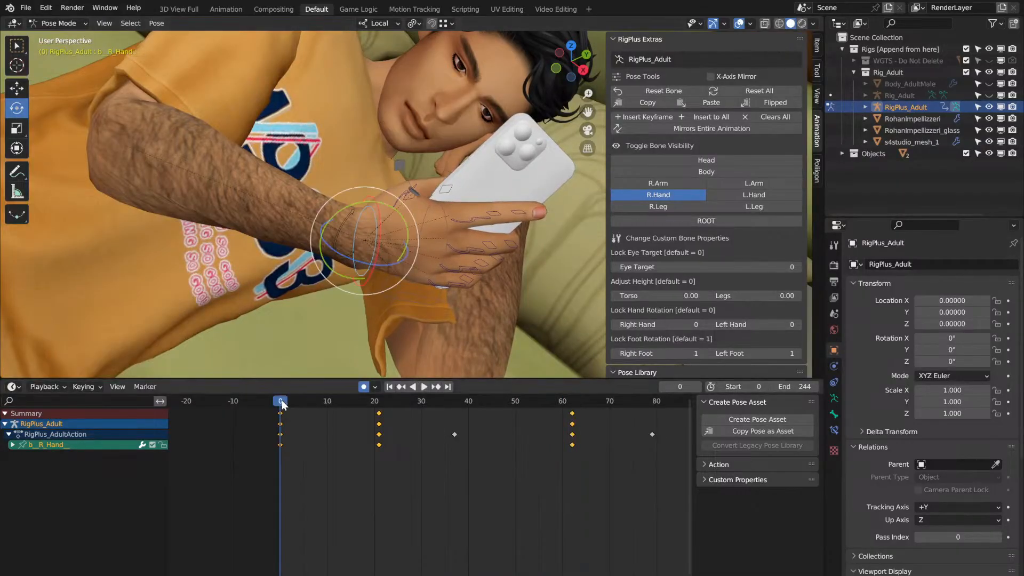
pyautogui.press('space')
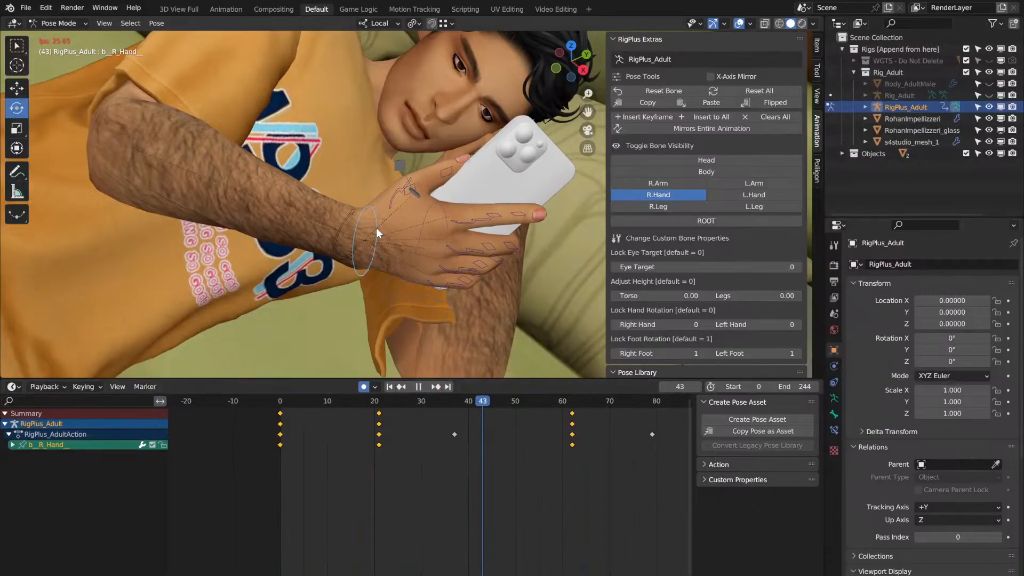
pyautogui.press('space')
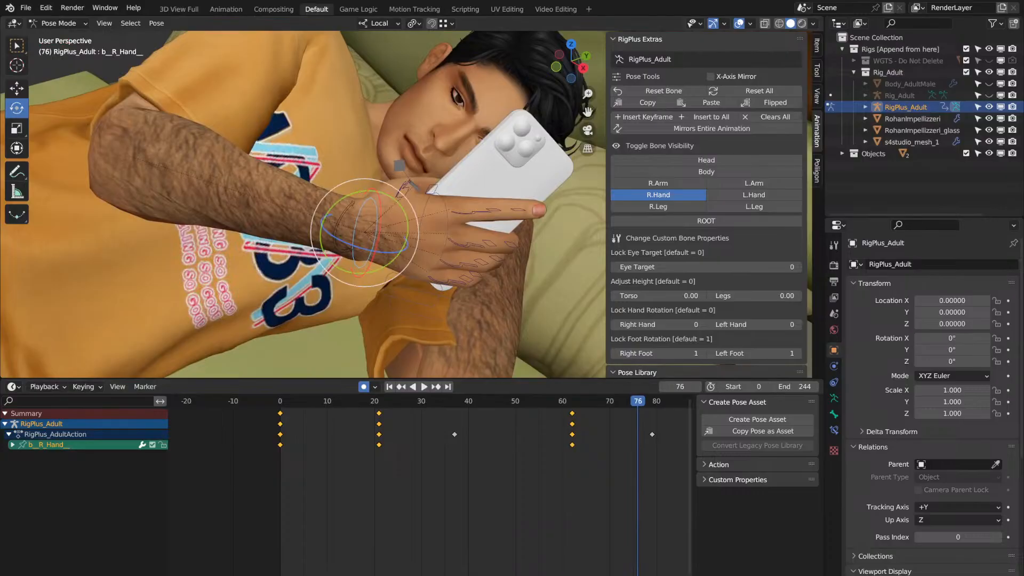
pyautogui.press('space')
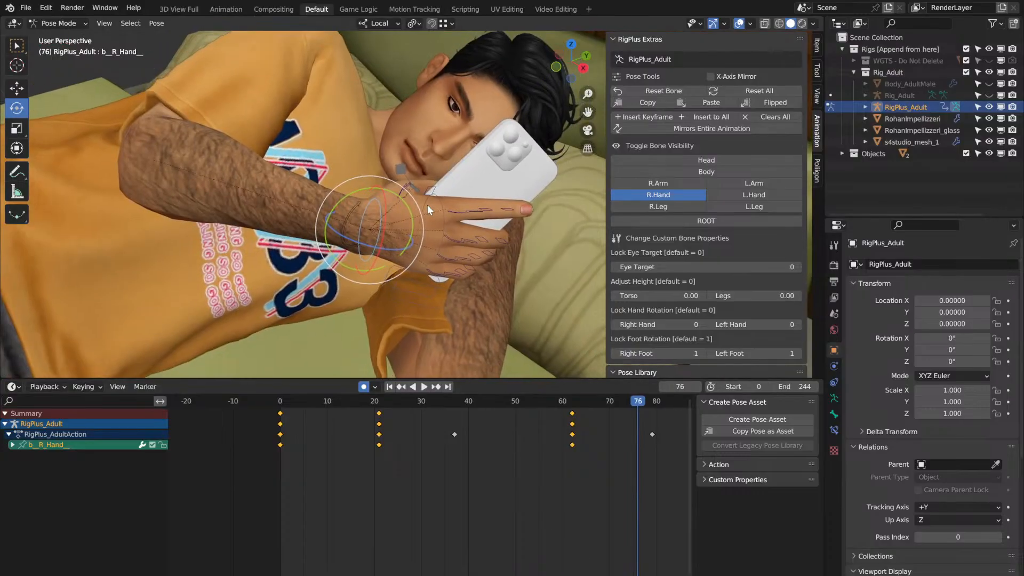
# Step: Play back the right hand's wrist motion from frame 62, and again from just before the keyframe at frame 21
pyautogui.press('space')
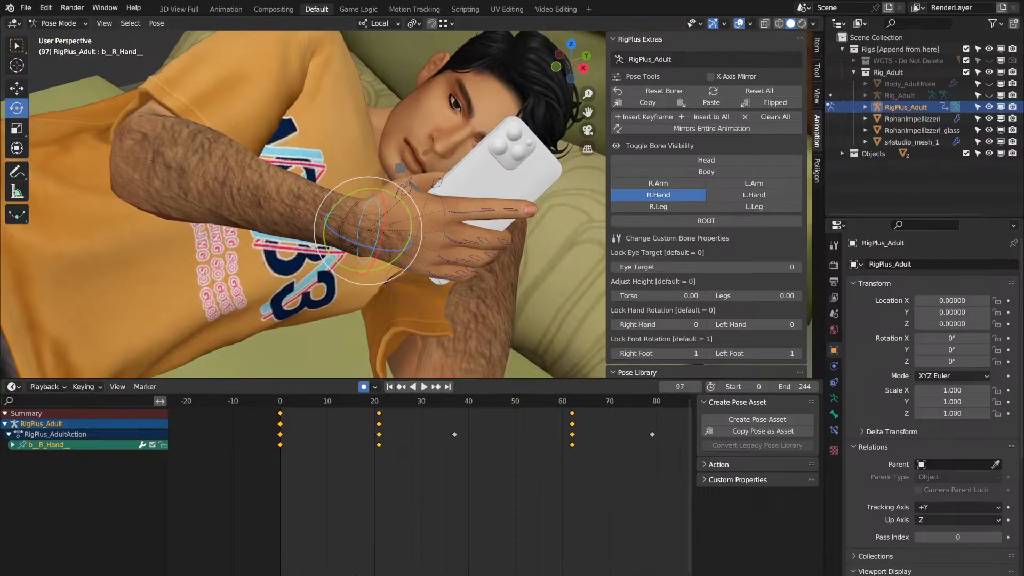
pyautogui.press('KP_Decimal')
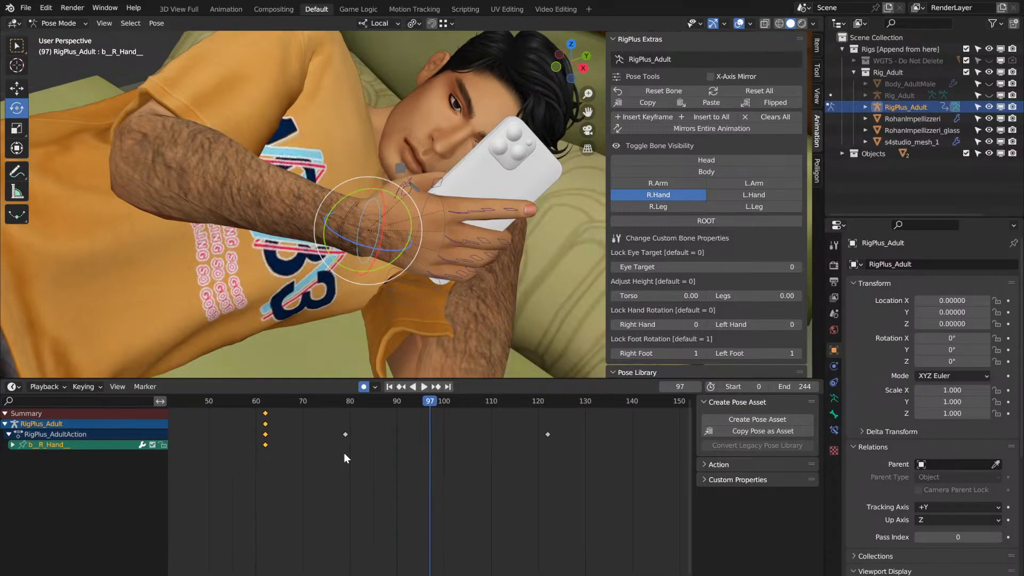
pyautogui.click(264, 400)
pyautogui.press('space')
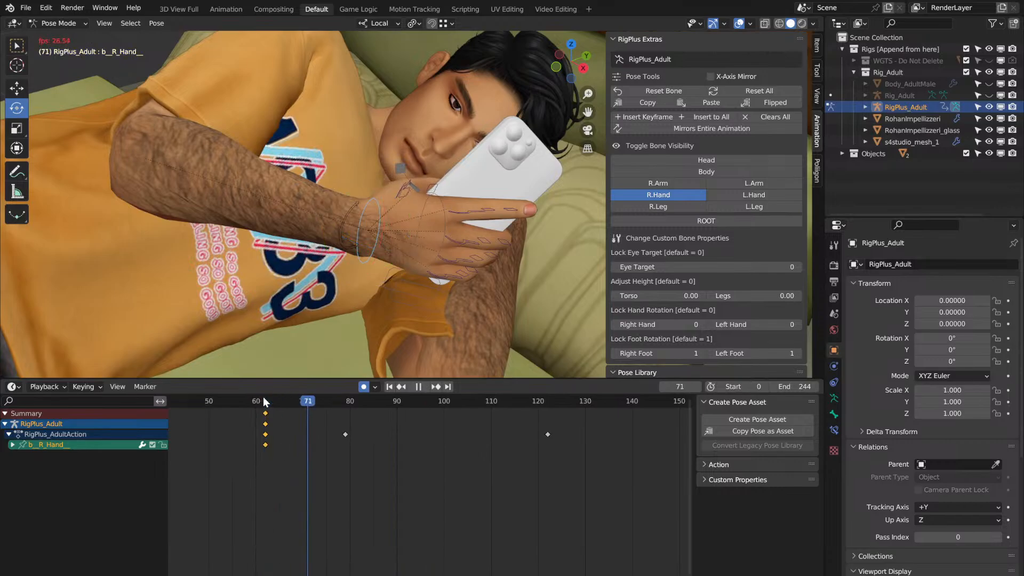
pyautogui.press('space')
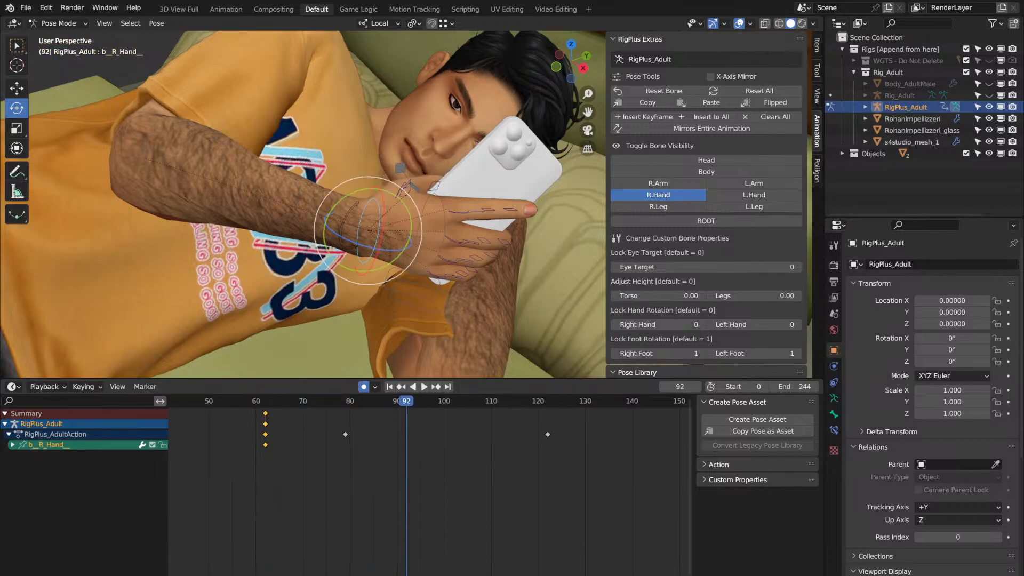
pyautogui.moveTo(263, 427); pyautogui.dragTo(390, 427, button='middle')
pyautogui.click(178, 401)
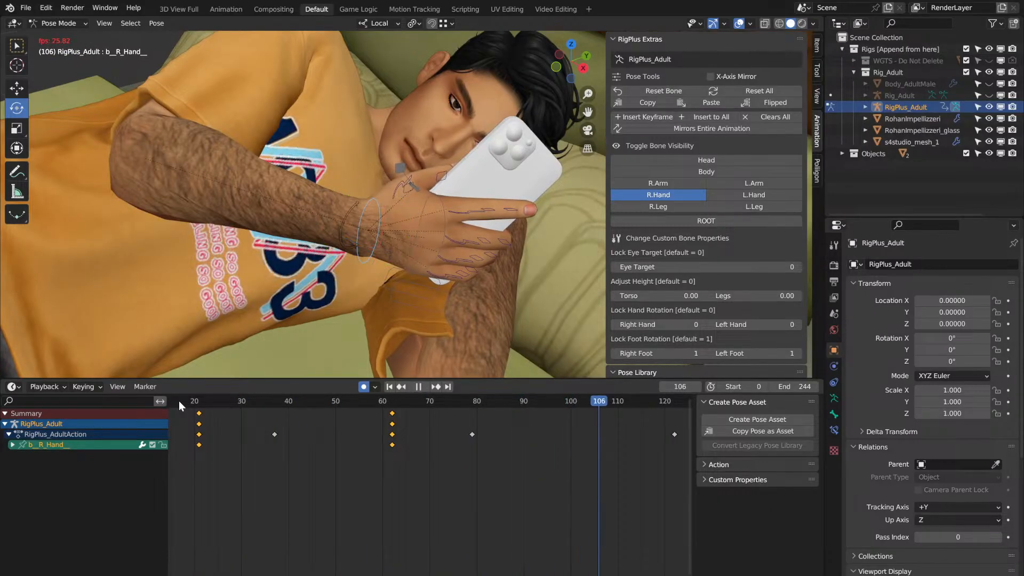
pyautogui.press('space')
# Step: Copy the right hand keyframes at frames 21 and 62 and paste them starting at frame 93
pyautogui.moveTo(420, 468); pyautogui.dragTo(189, 414)
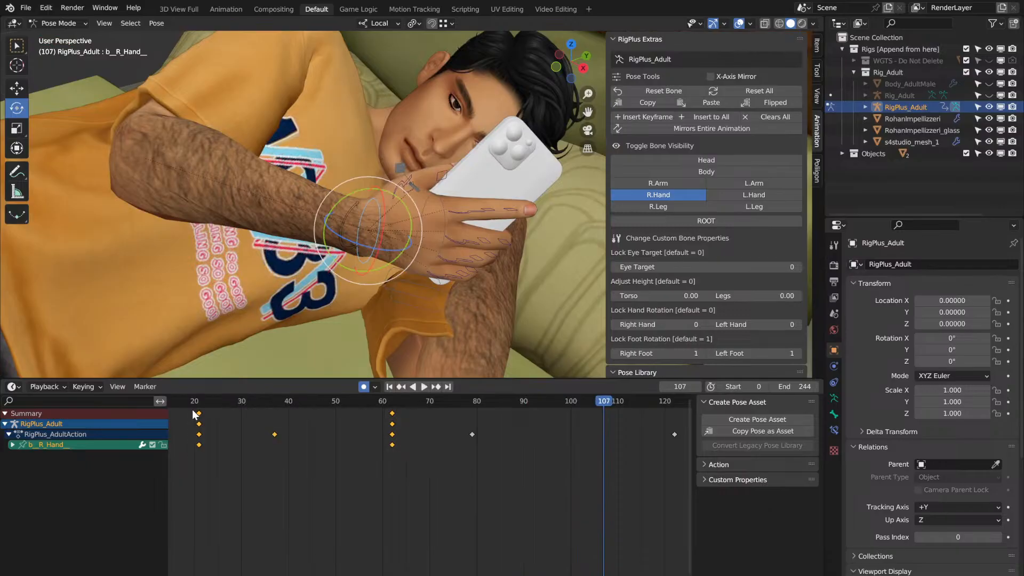
pyautogui.rightClick(196, 412)
pyautogui.click(149, 296)
pyautogui.moveTo(596, 406); pyautogui.dragTo(378, 403)
pyautogui.press('space')
pyautogui.press('space')
pyautogui.press('space')
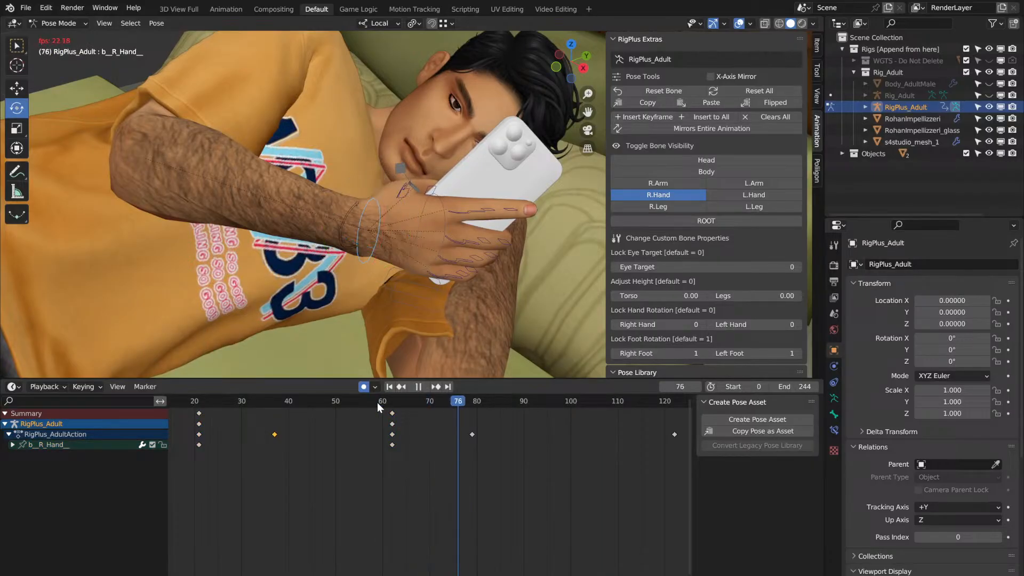
pyautogui.press('space')
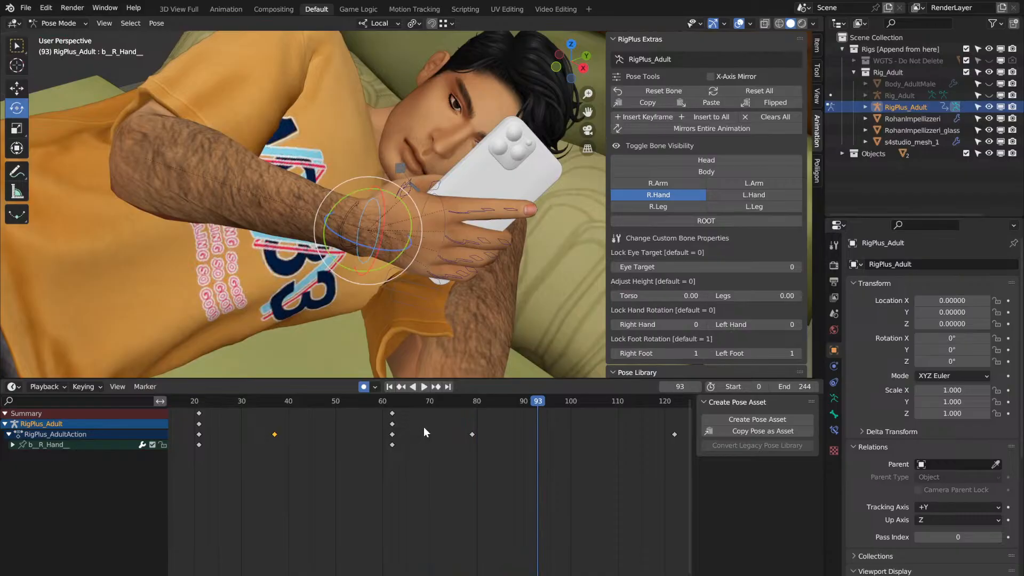
pyautogui.hotkey('ctrl', 'v')
# Step: Play back the extended right hand motion from the start of the timeline through the pasted keyframes
pyautogui.press('space')
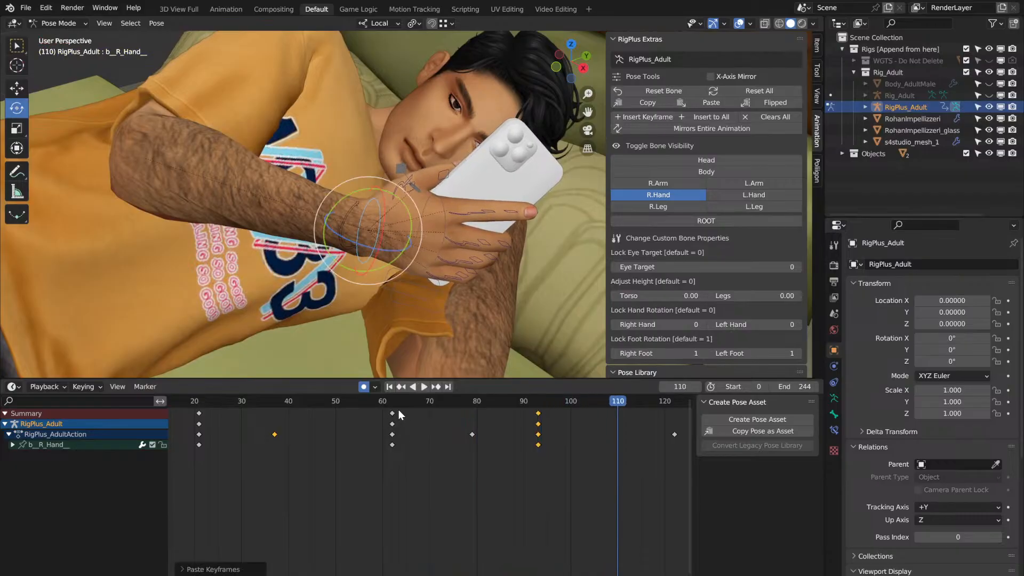
pyautogui.press('space')
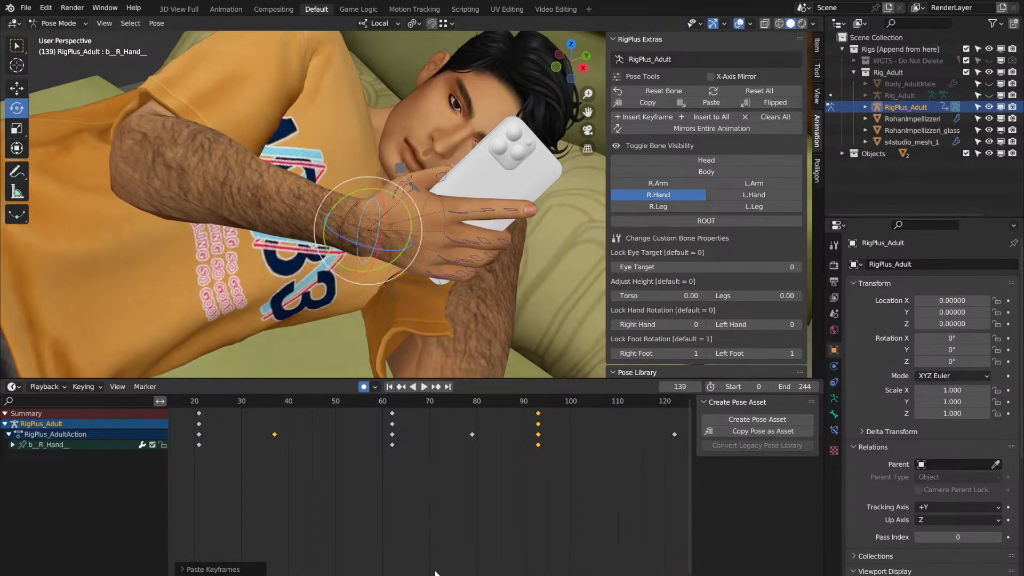
pyautogui.moveTo(304, 573); pyautogui.dragTo(399, 563, button='middle')
pyautogui.click(249, 401)
pyautogui.press('space')
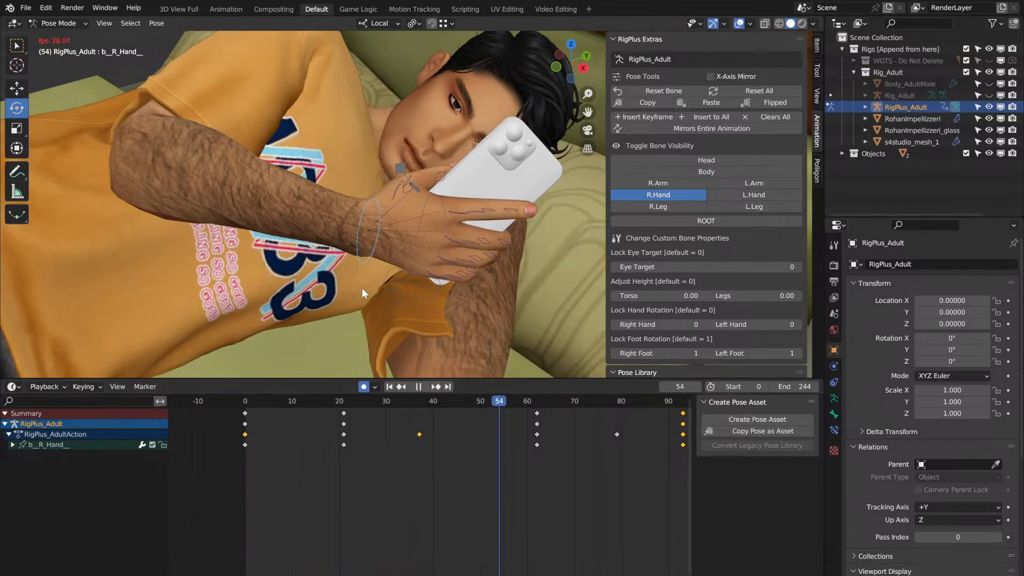
pyautogui.press('space')
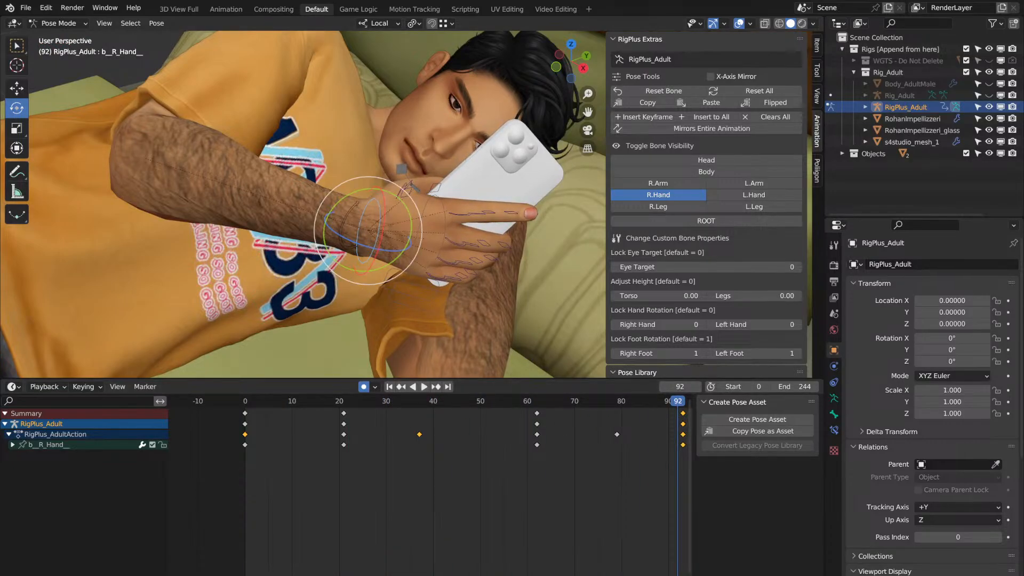
pyautogui.press('space')
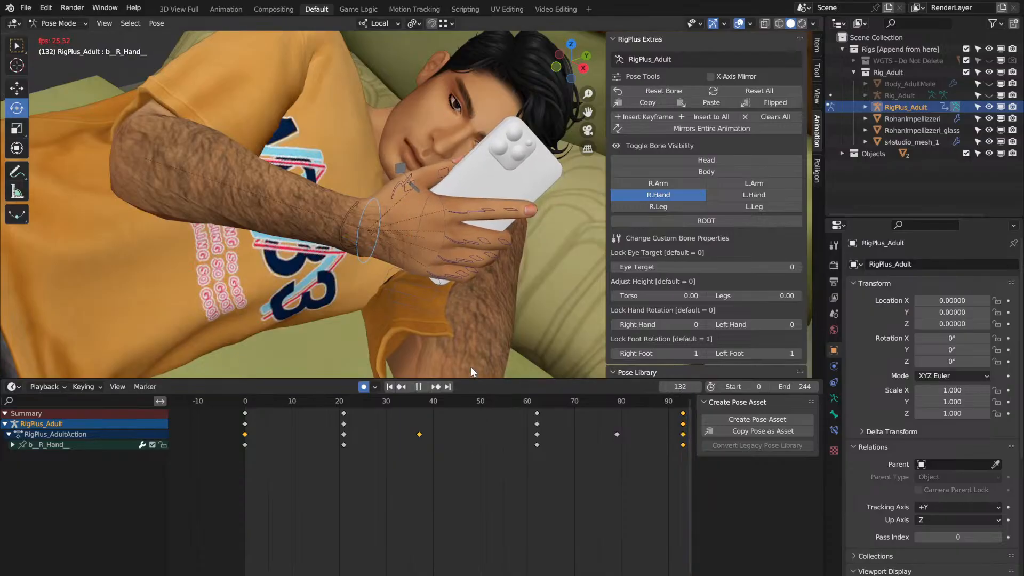
pyautogui.press('space')
# Step: Advance playback to frame 168 and paste the copied right hand keyframes there
pyautogui.moveTo(372, 572); pyautogui.dragTo(573, 570)
pyautogui.press('space')
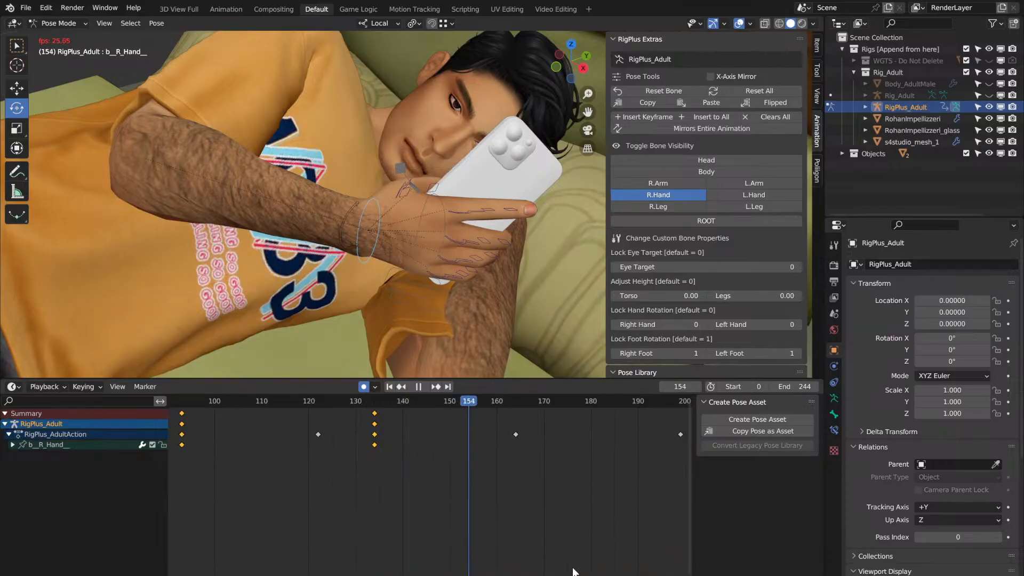
pyautogui.press('space')
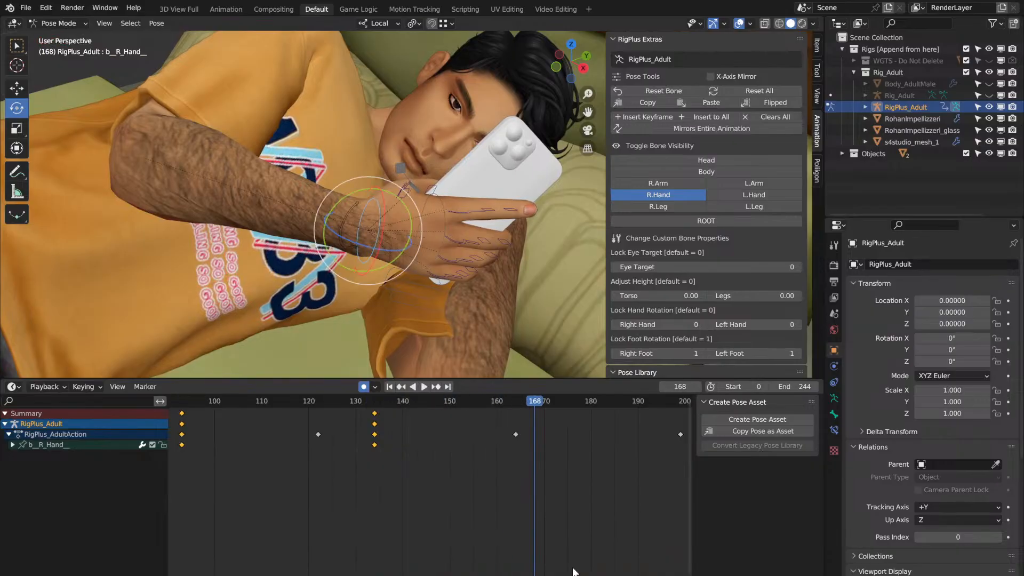
pyautogui.hotkey('ctrl', 'v')
# Step: Paste a right hand keyframe at frame 241 near the end of the loop and move it to frame 243
pyautogui.press('space')
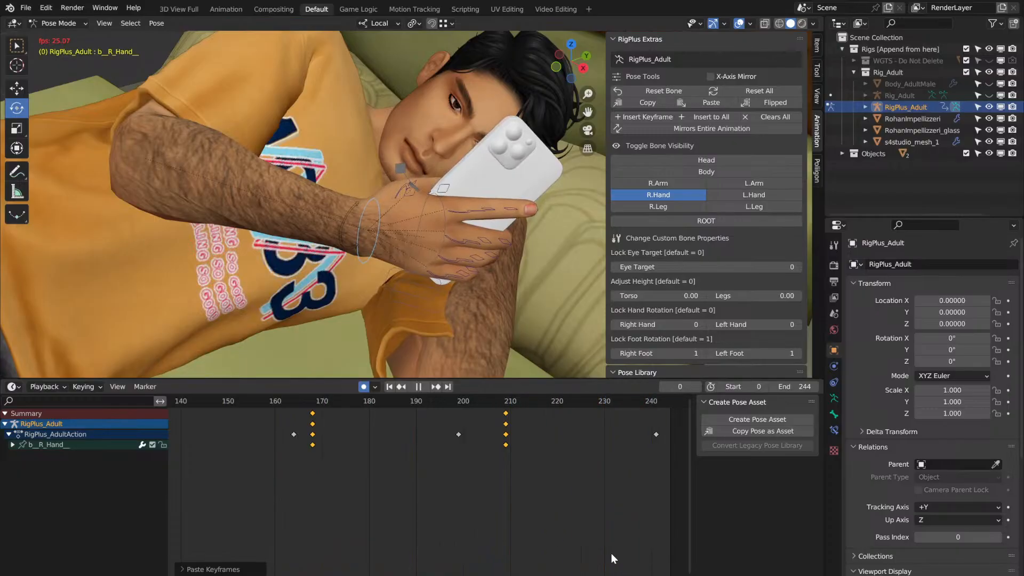
pyautogui.press('space')
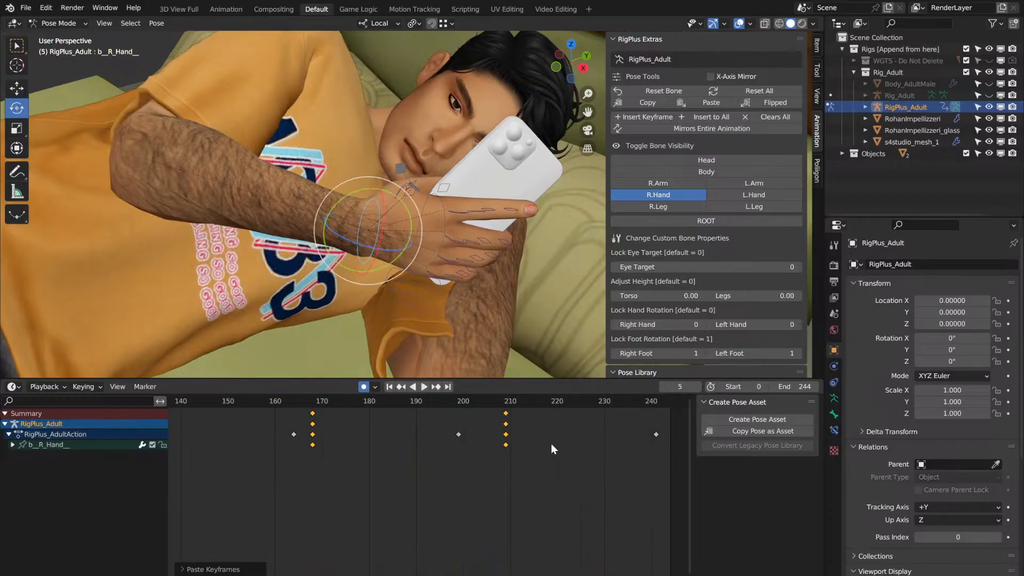
pyautogui.click(658, 404)
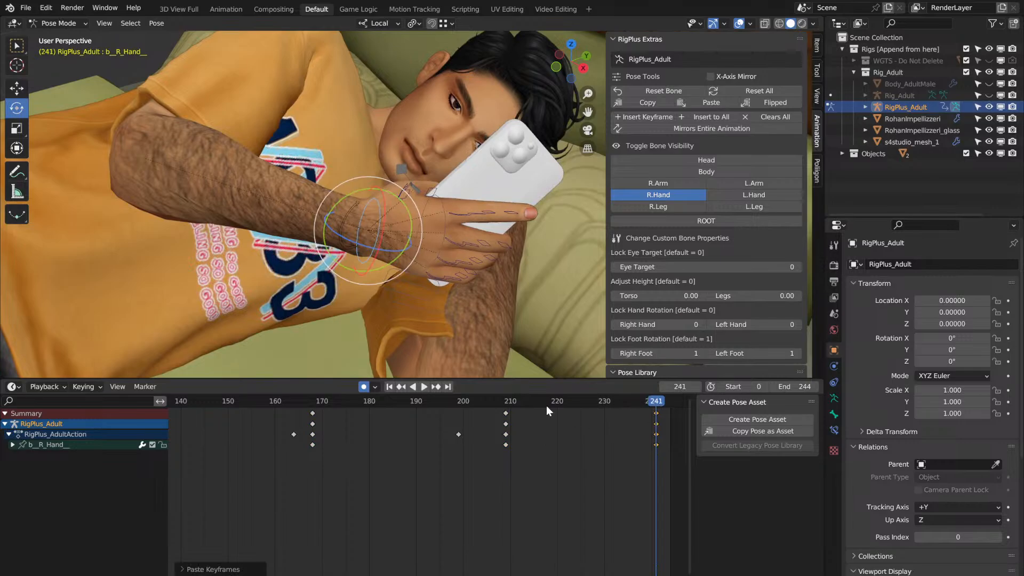
pyautogui.press('space')
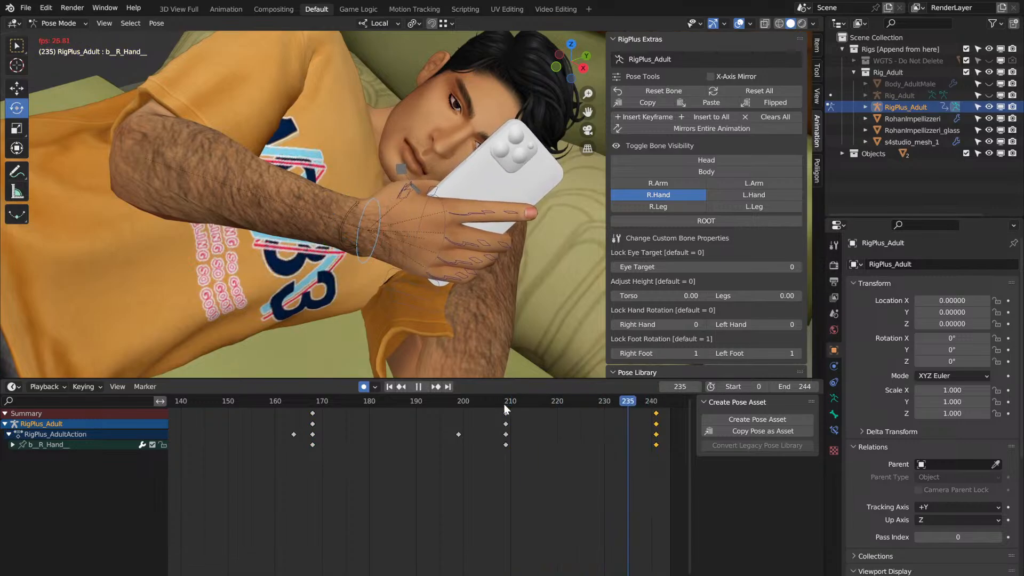
pyautogui.press('space')
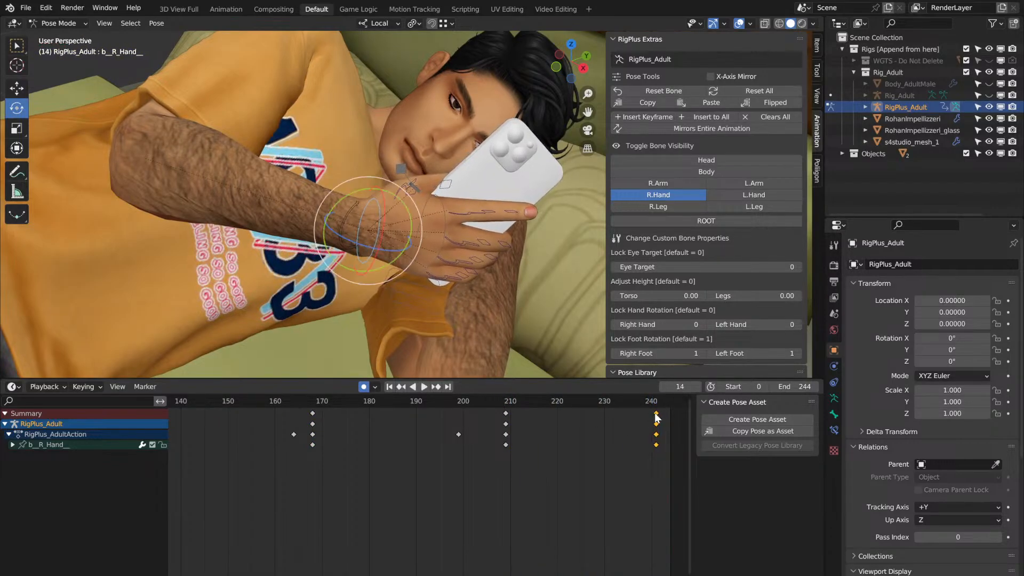
pyautogui.click(606, 479)
pyautogui.moveTo(658, 413); pyautogui.dragTo(667, 412)
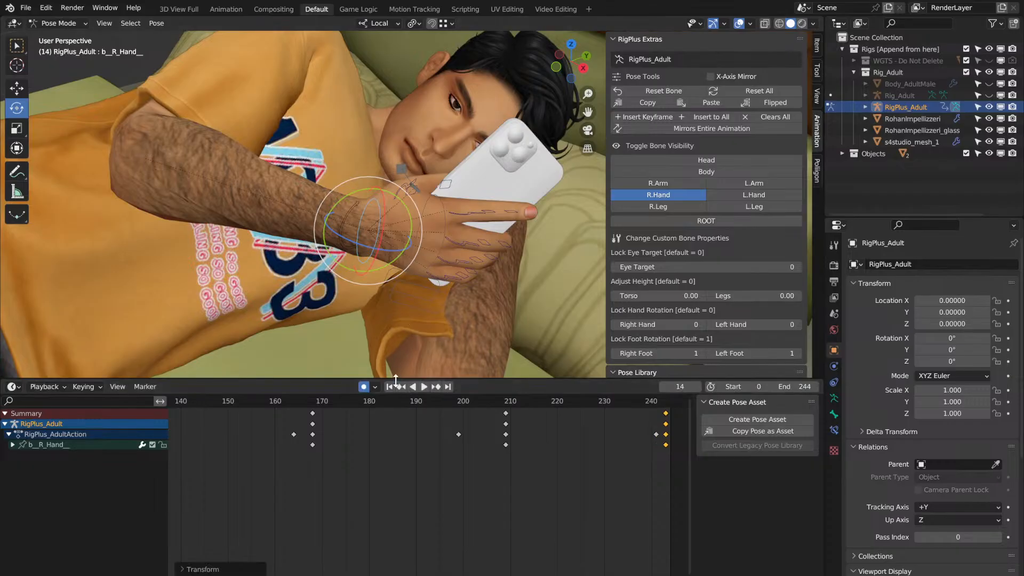
# Step: Play back the looping animation and examine the face, right arm and hand up close from several angles
pyautogui.click(424, 390)
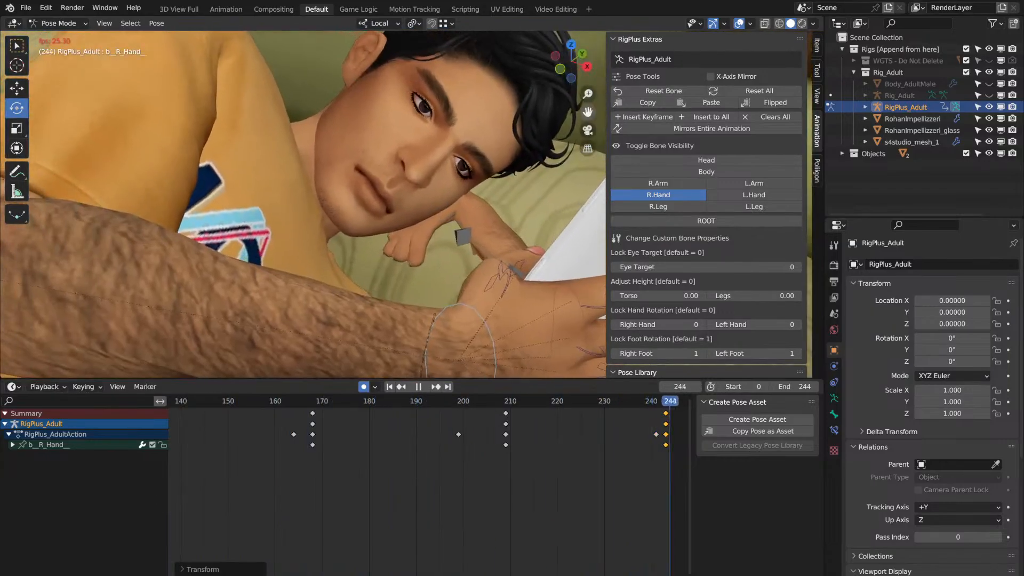
pyautogui.press('space')
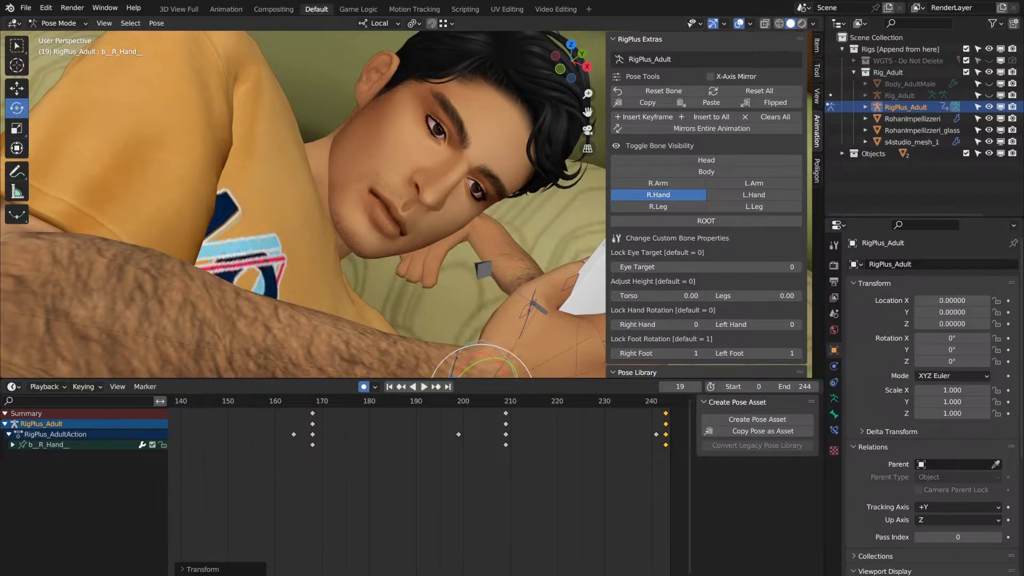
pyautogui.scroll(5, 447, 148)
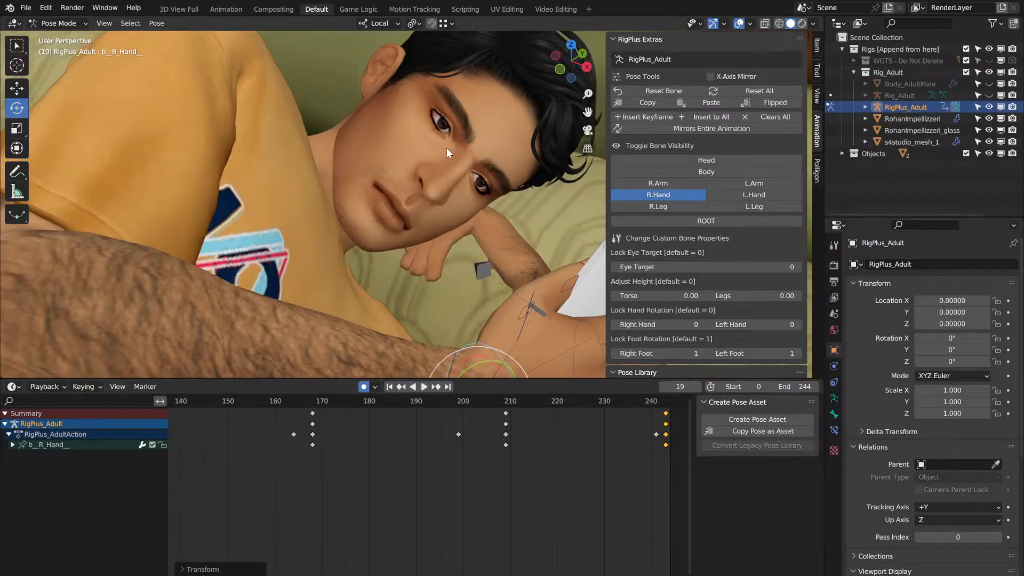
pyautogui.press('space')
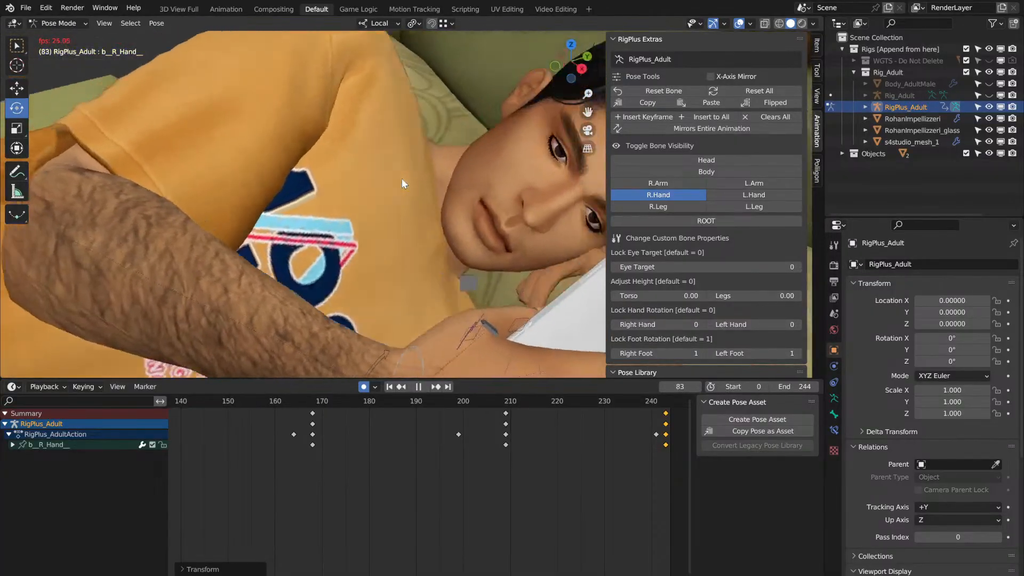
pyautogui.press('space')
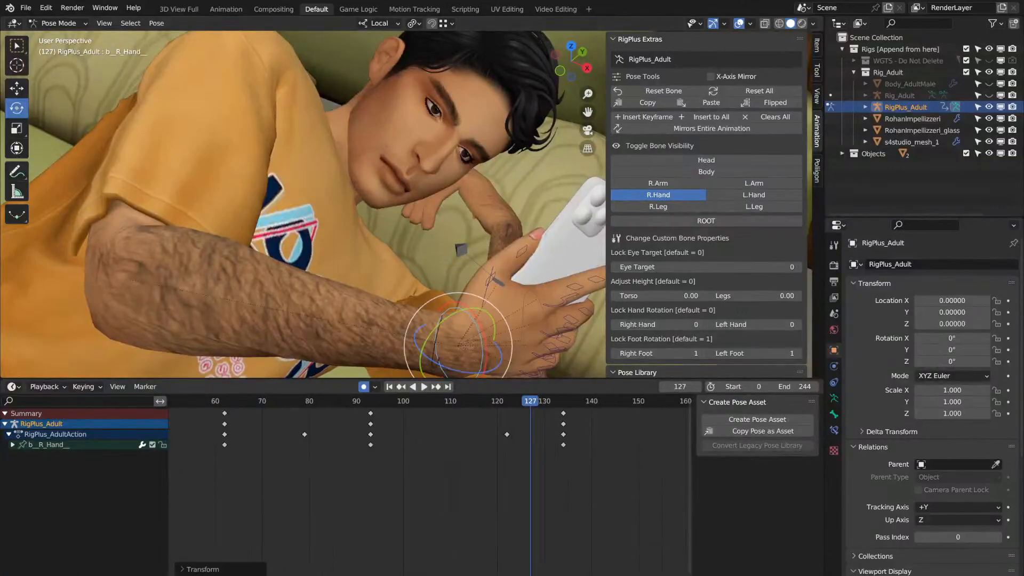
pyautogui.keyDown('ctrl'); pyautogui.hscroll(-10, 302, 570); pyautogui.keyUp('ctrl')
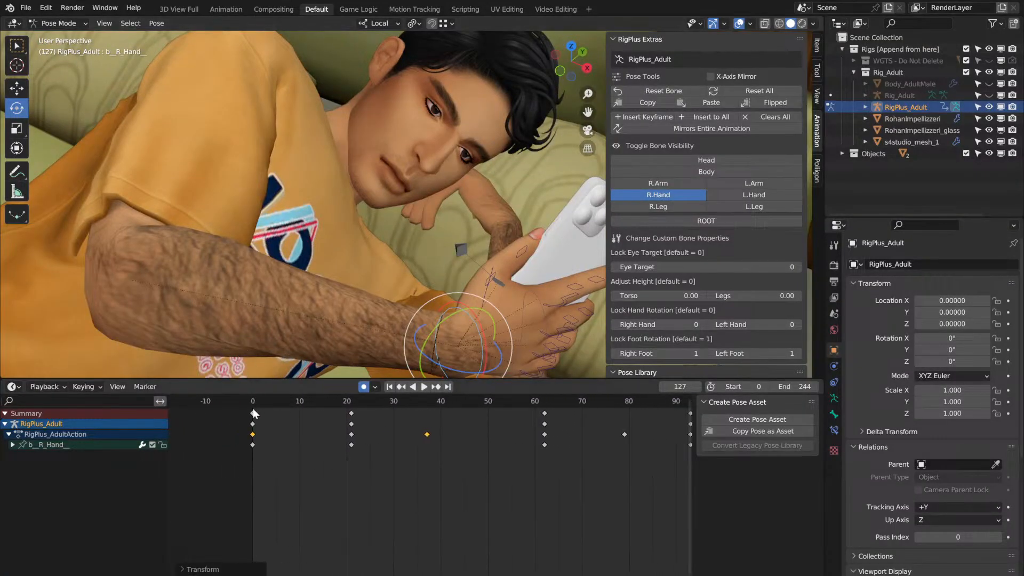
pyautogui.click(251, 403)
pyautogui.press('space')
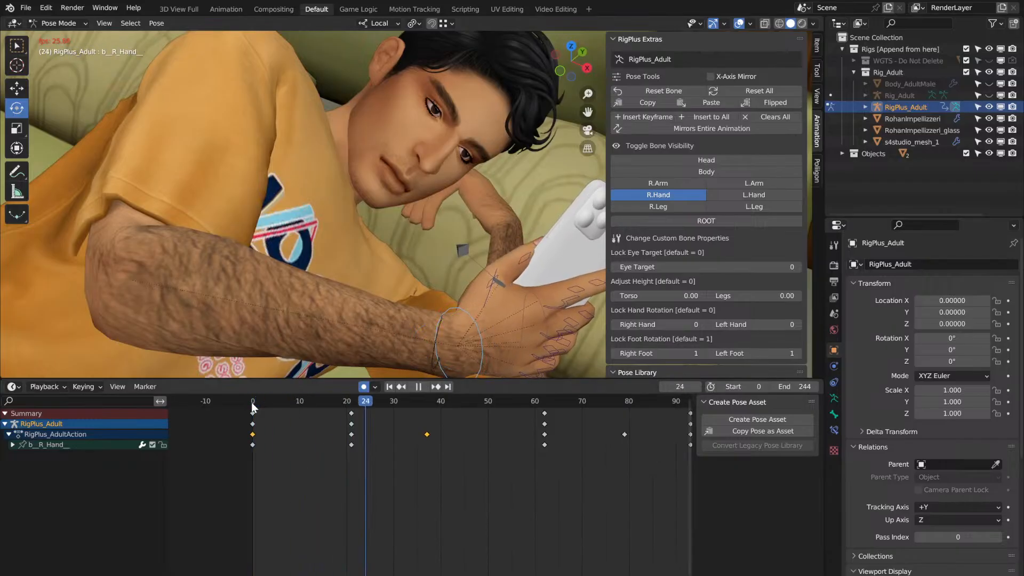
pyautogui.press('space')
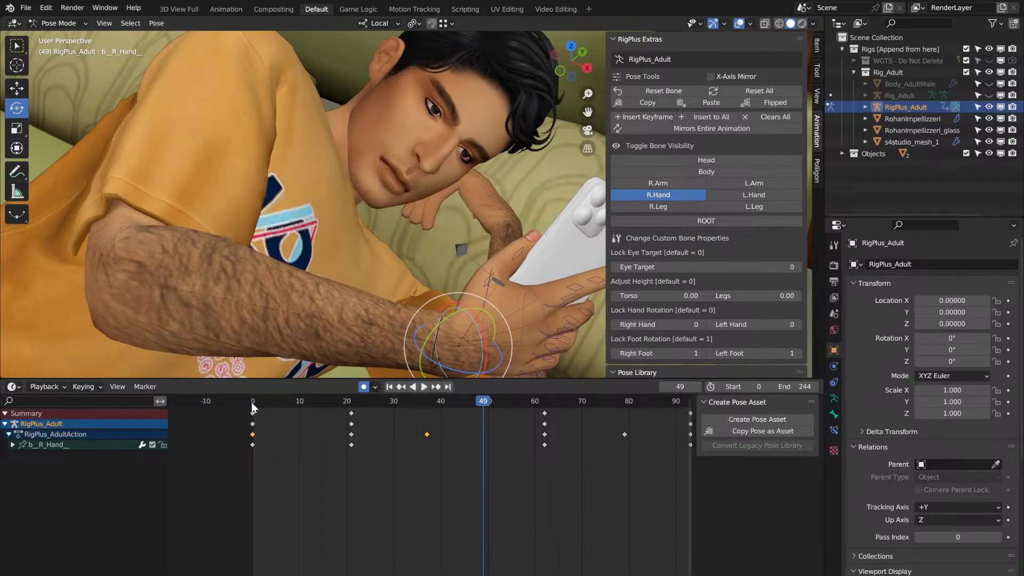
# Step: Show only the body bones, hiding the right arm and right hand bones, and select the CTRL-Clavicle.R bone
pyautogui.click(675, 182)
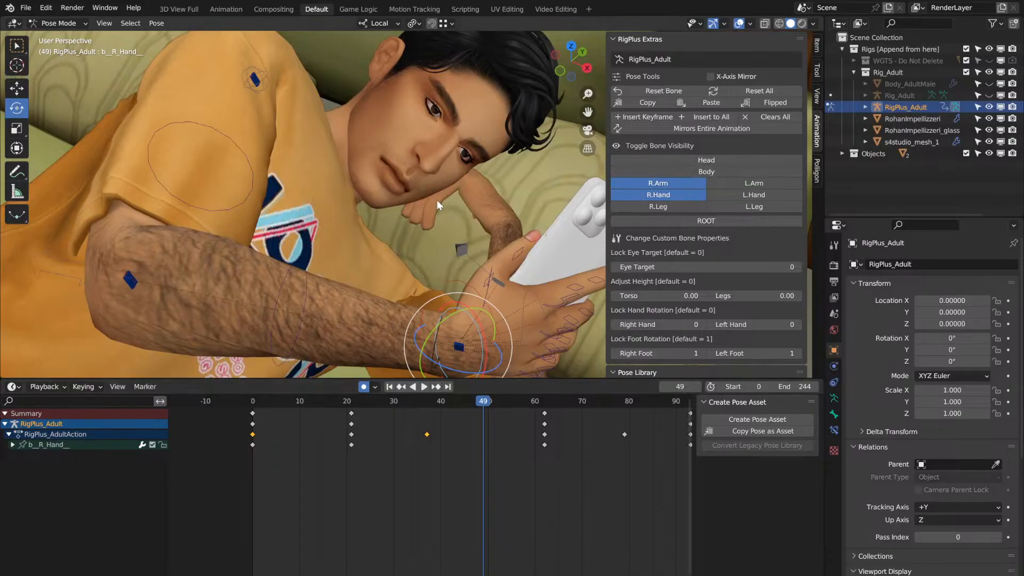
pyautogui.scroll(-2, 437, 200)
pyautogui.click(727, 170)
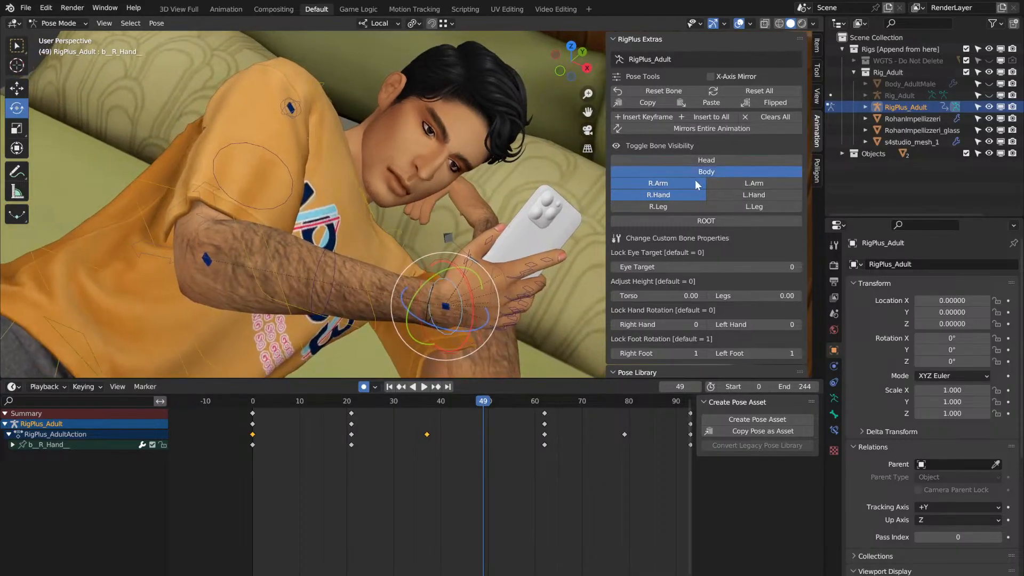
pyautogui.click(680, 184)
pyautogui.click(677, 194)
pyautogui.moveTo(444, 161); pyautogui.dragTo(389, 104, button='middle')
pyautogui.click(389, 104)
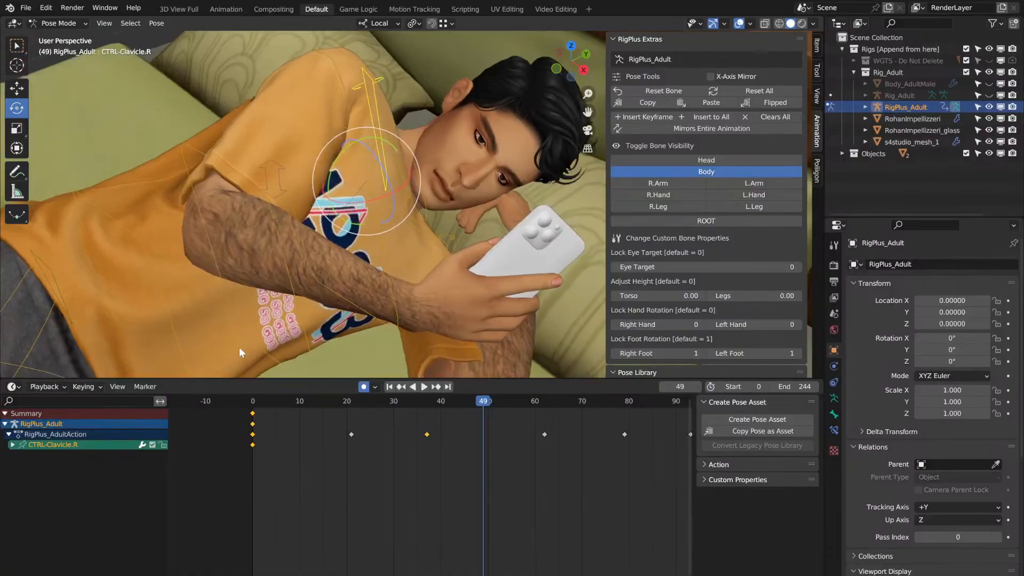
# Step: Play from frame 0 to frame 57 and rotate the right clavicle control -1.55° about its local Y axis there
pyautogui.click(252, 402)
pyautogui.press('space')
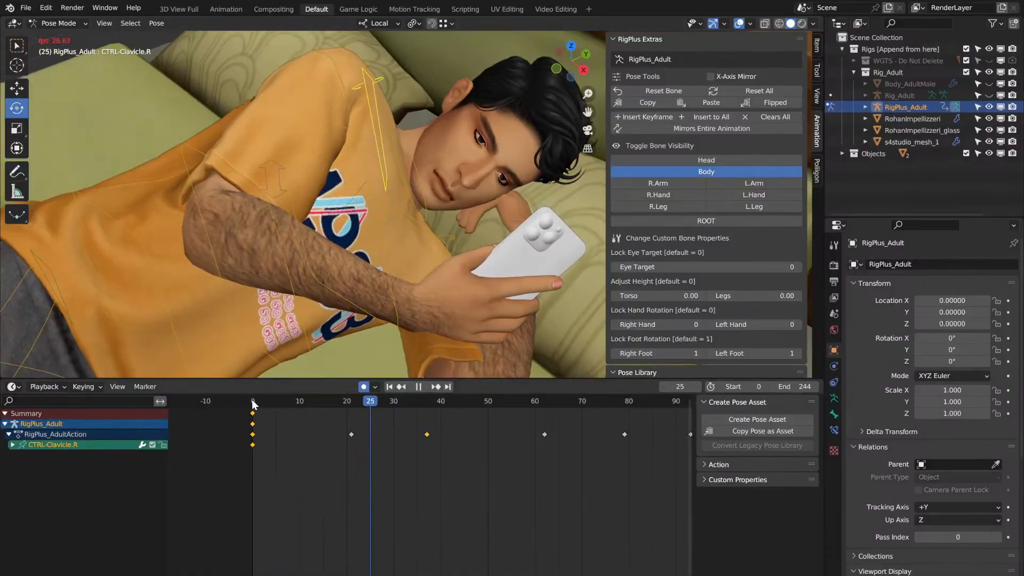
pyautogui.press('space')
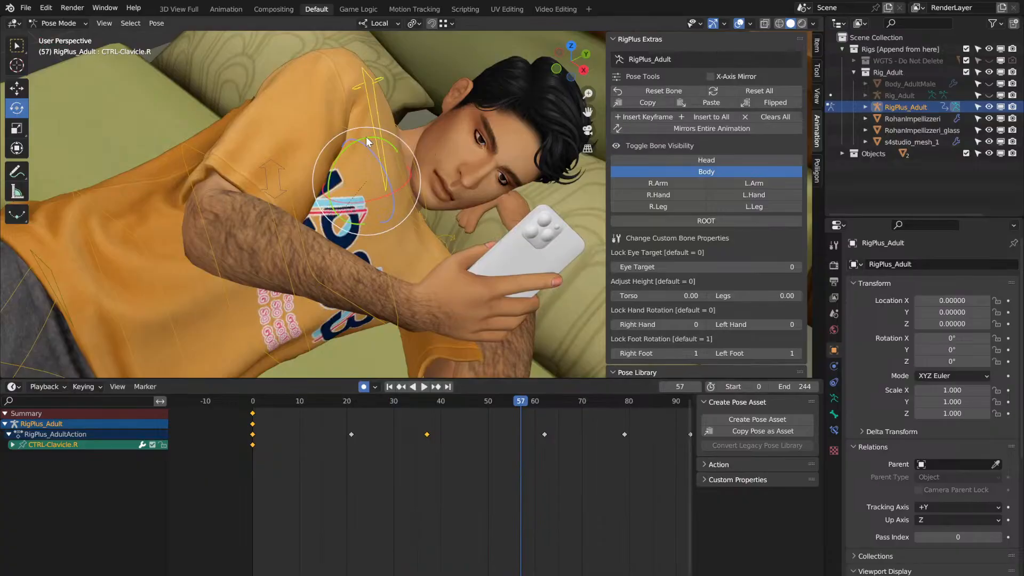
pyautogui.moveTo(366, 137); pyautogui.dragTo(367, 140)
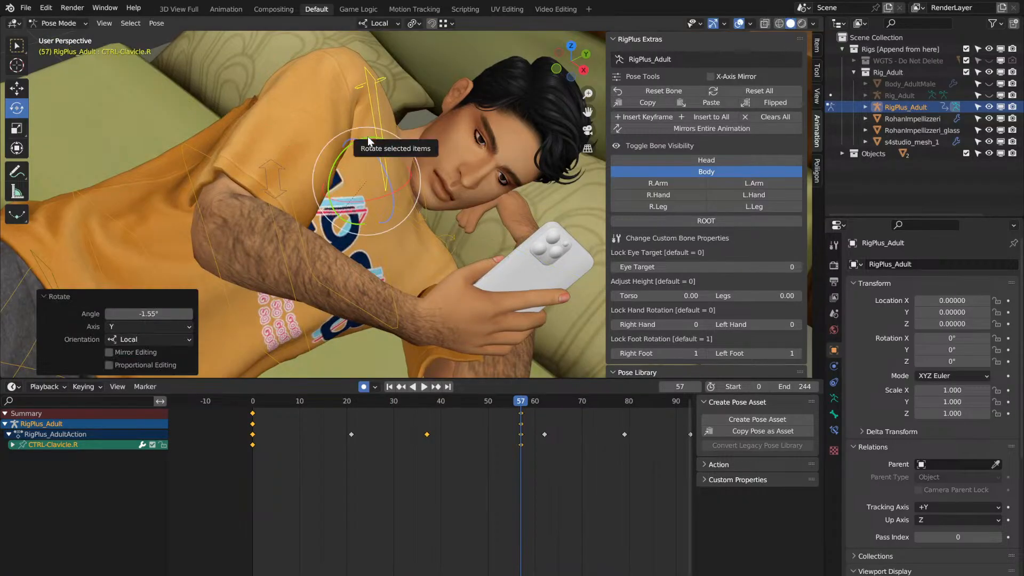
# Step: Return to frame 0 and try to move the right clavicle control -0.0036 along its local Z axis
pyautogui.hotkey('shift', 'Left')
pyautogui.click(20, 90)
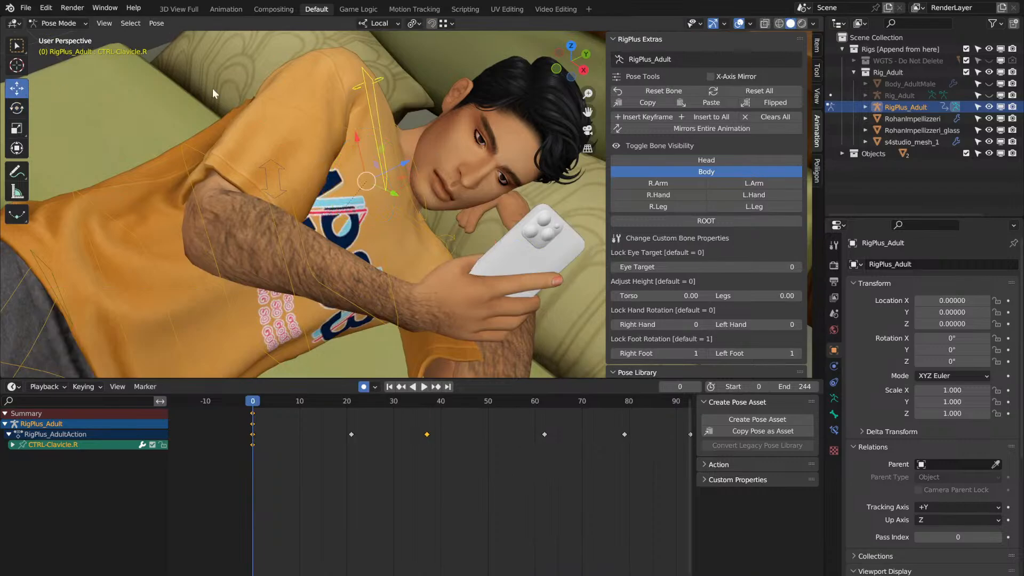
pyautogui.moveTo(408, 167); pyautogui.dragTo(404, 169)
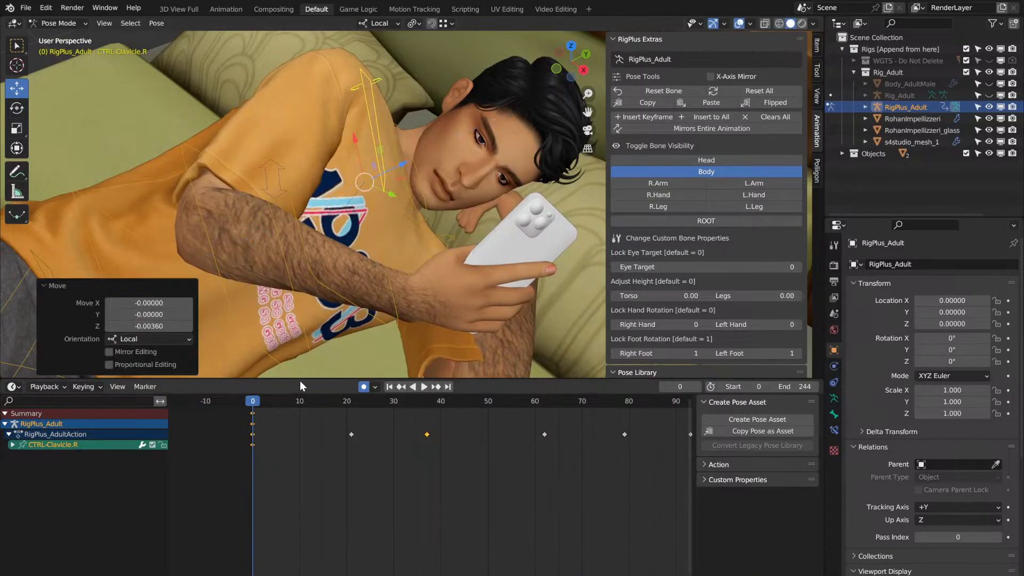
# Step: Try to key a small move of the right clavicle control at frame 53, play it back and undo it
pyautogui.press('space')
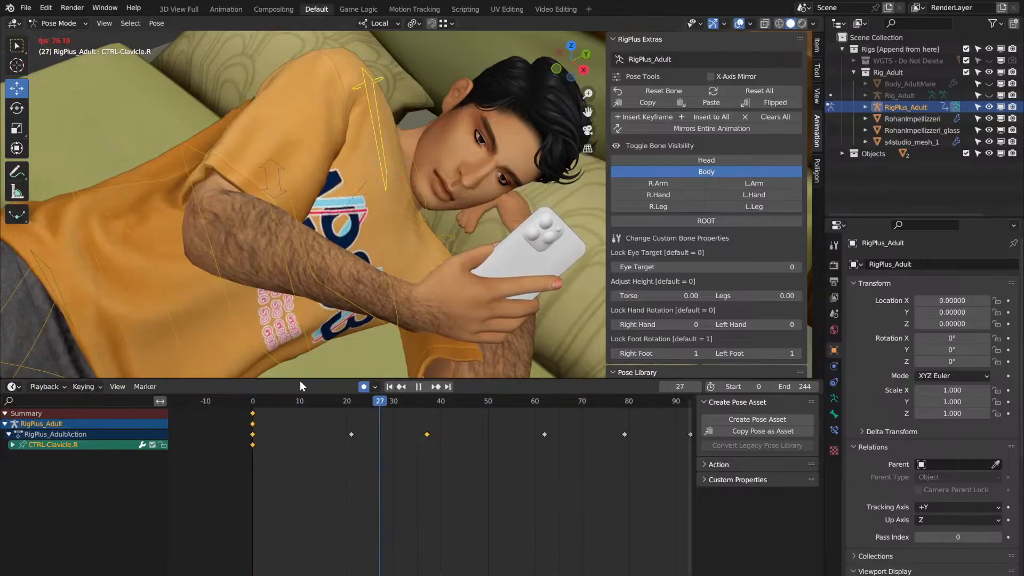
pyautogui.press('space')
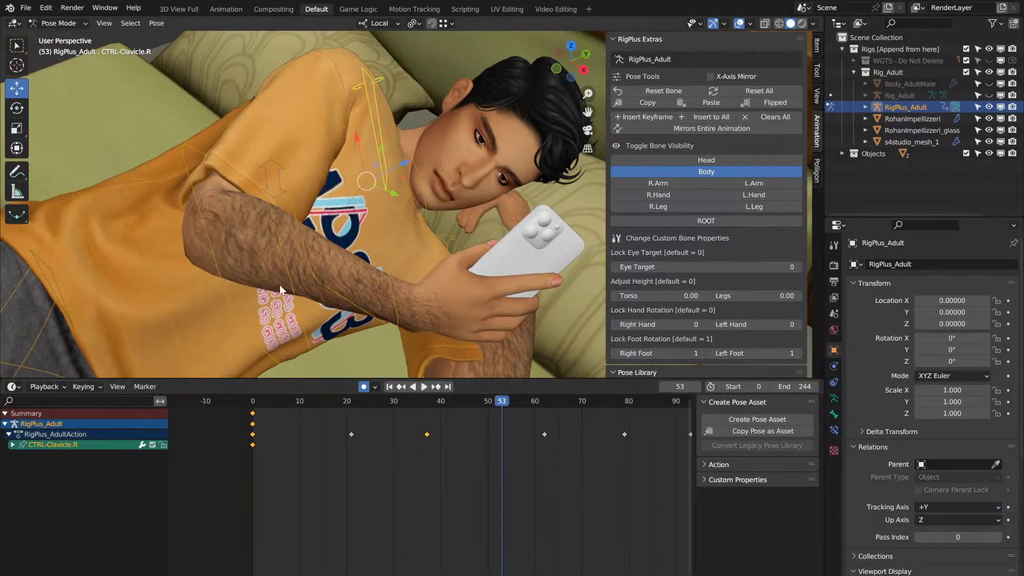
pyautogui.moveTo(376, 169); pyautogui.dragTo(353, 239)
pyautogui.click(255, 401)
pyautogui.press('space')
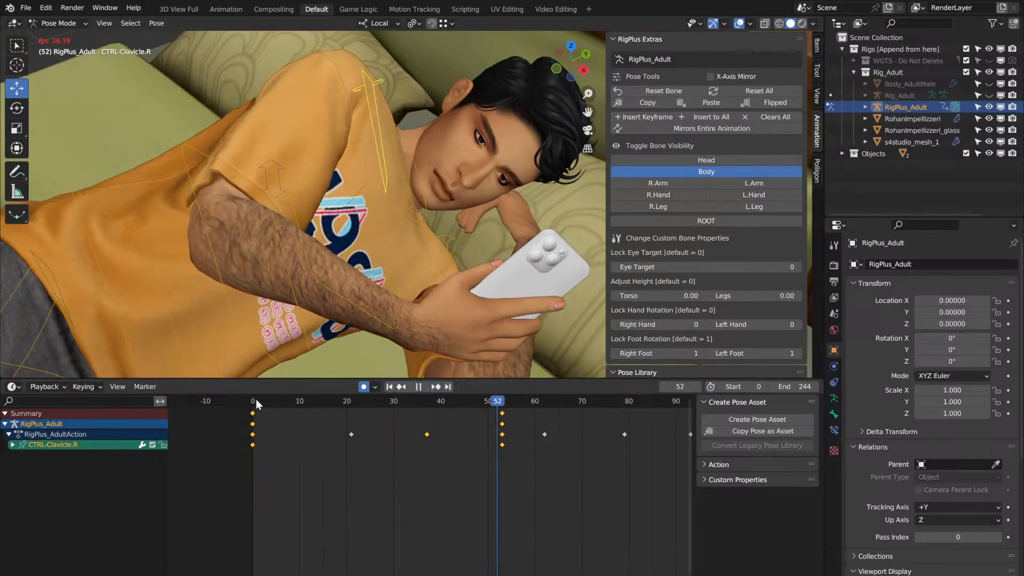
pyautogui.press('space')
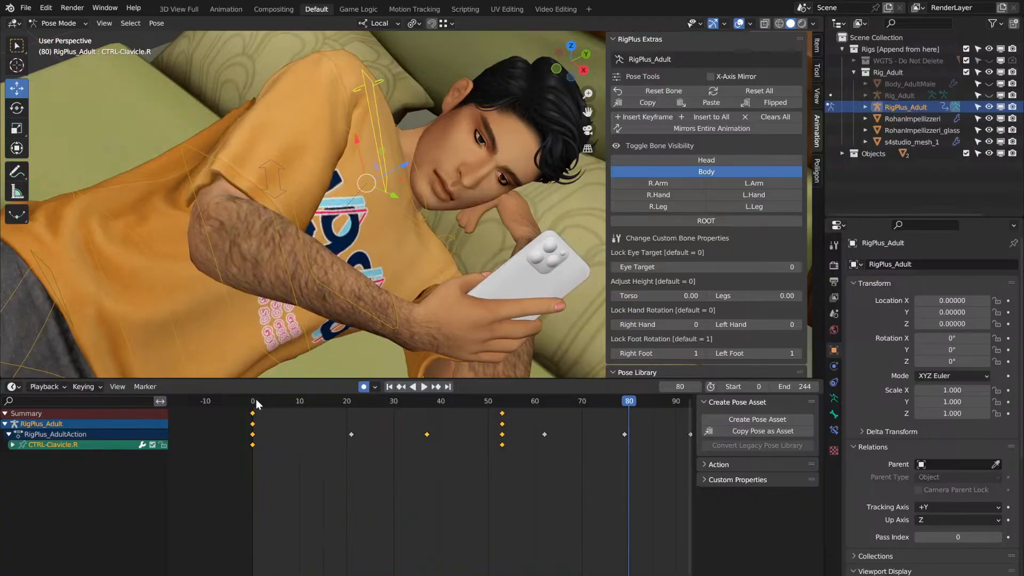
pyautogui.hotkey('ctrl', 'z')
pyautogui.hotkey('ctrl', 'z')
# Step: Key a slight move of the right clavicle control at frame 29 and play the result from frame 0
pyautogui.press('space')
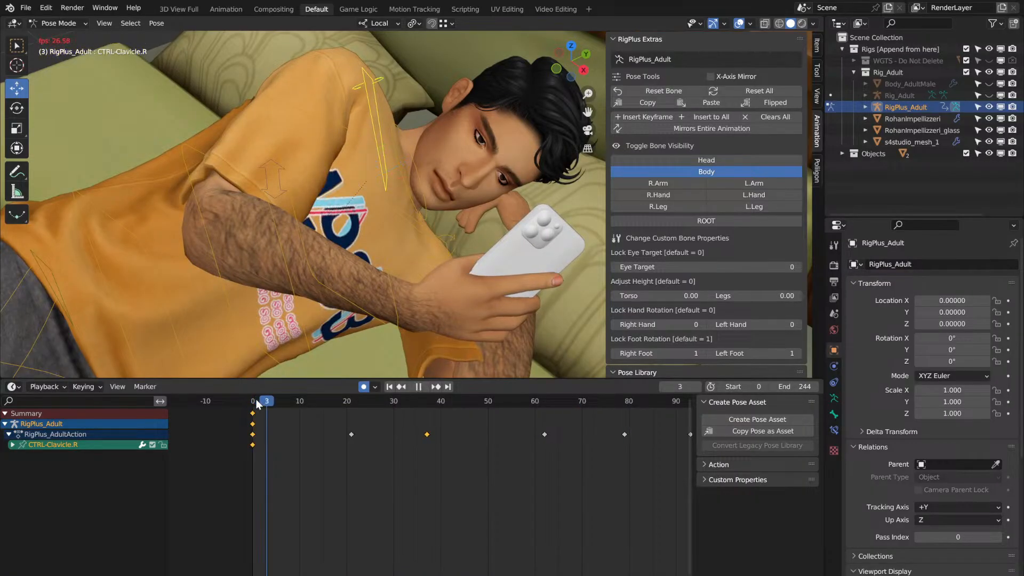
pyautogui.press('space')
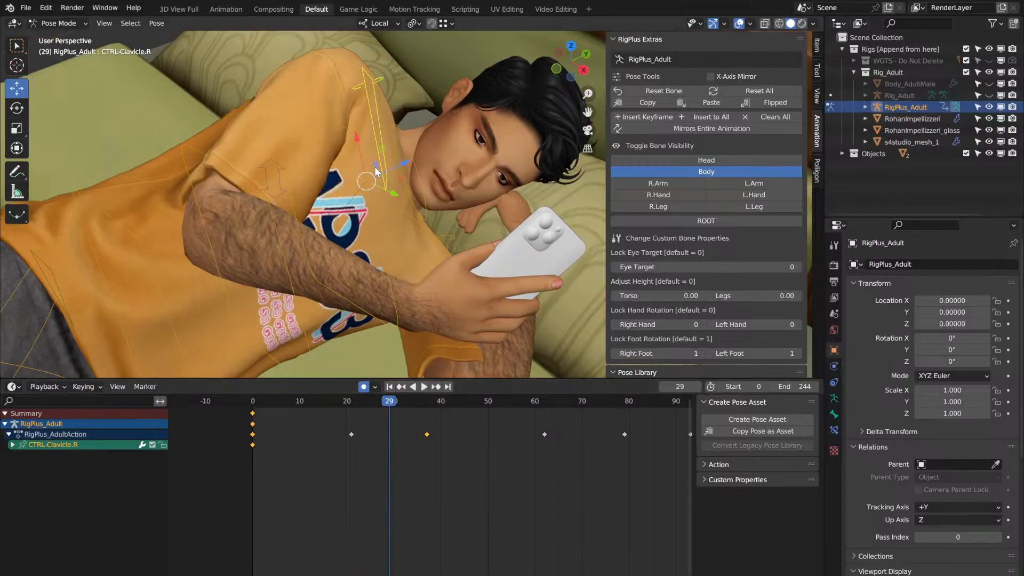
pyautogui.moveTo(373, 167); pyautogui.dragTo(375, 172)
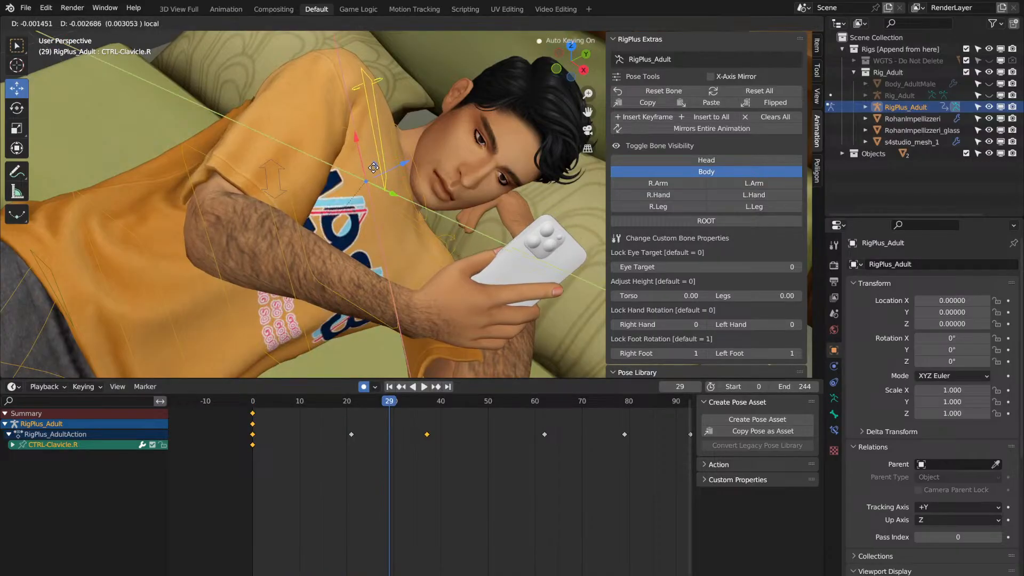
pyautogui.click(251, 402)
pyautogui.press('space')
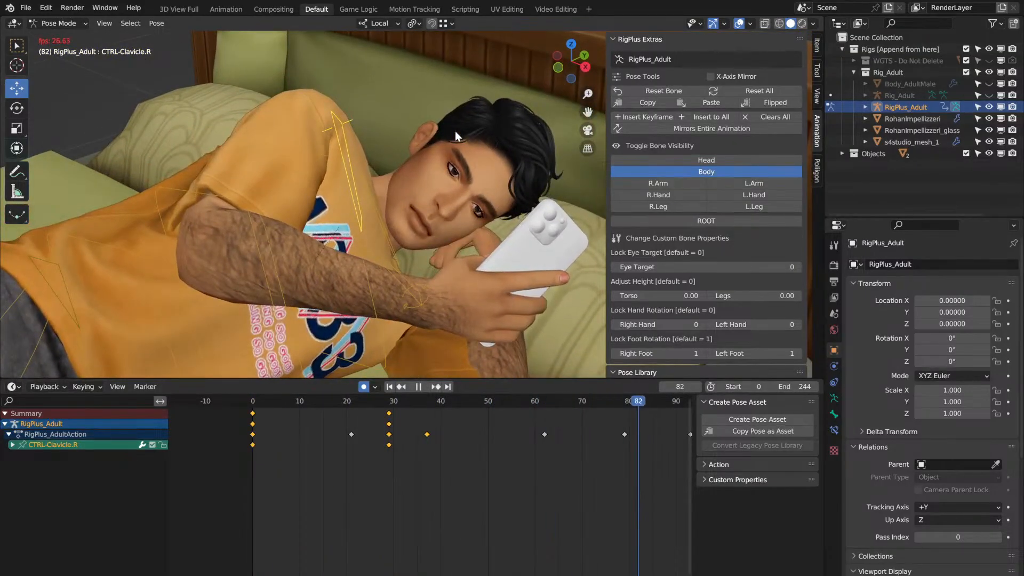
pyautogui.press('space')
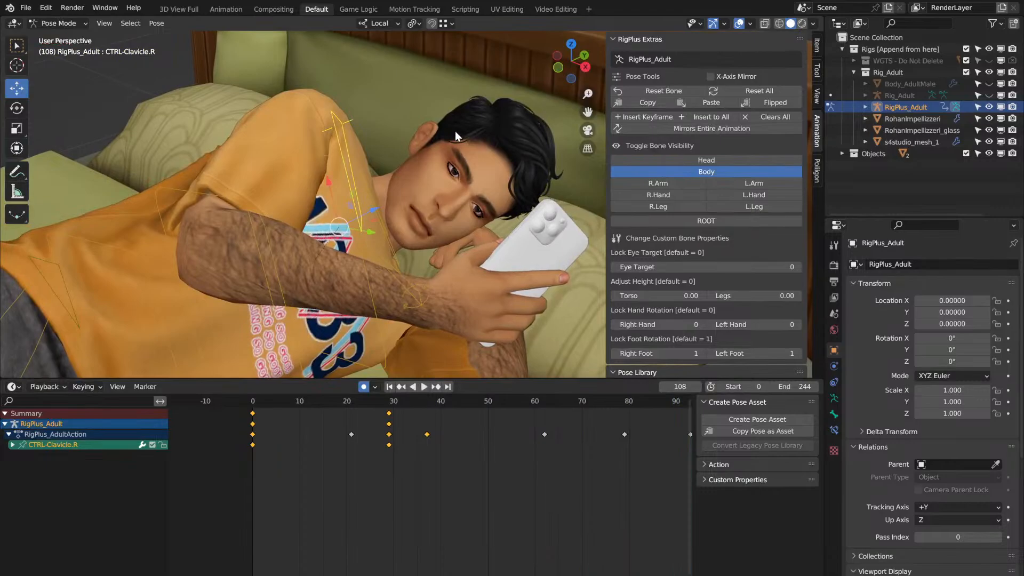
# Step: Scrub and replay the loop from frame 0, examining the shoulder motion against the hand motion
pyautogui.moveTo(747, 568); pyautogui.dragTo(464, 569, button='middle')
pyautogui.press('Right')
pyautogui.press('Right')
pyautogui.press('Right')
pyautogui.press('Right')
pyautogui.press('Right')
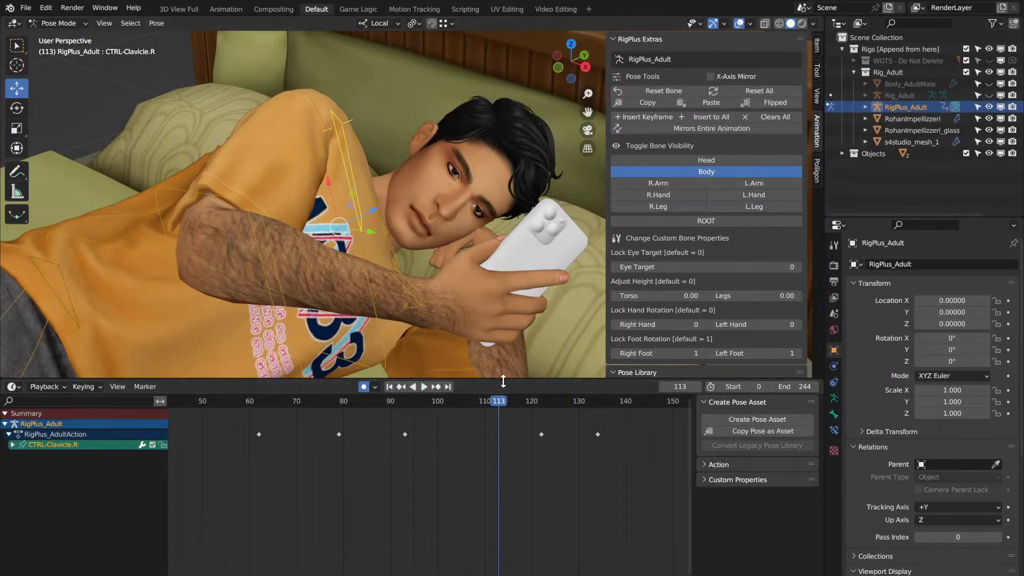
pyautogui.moveTo(501, 406); pyautogui.dragTo(435, 406)
pyautogui.press('space')
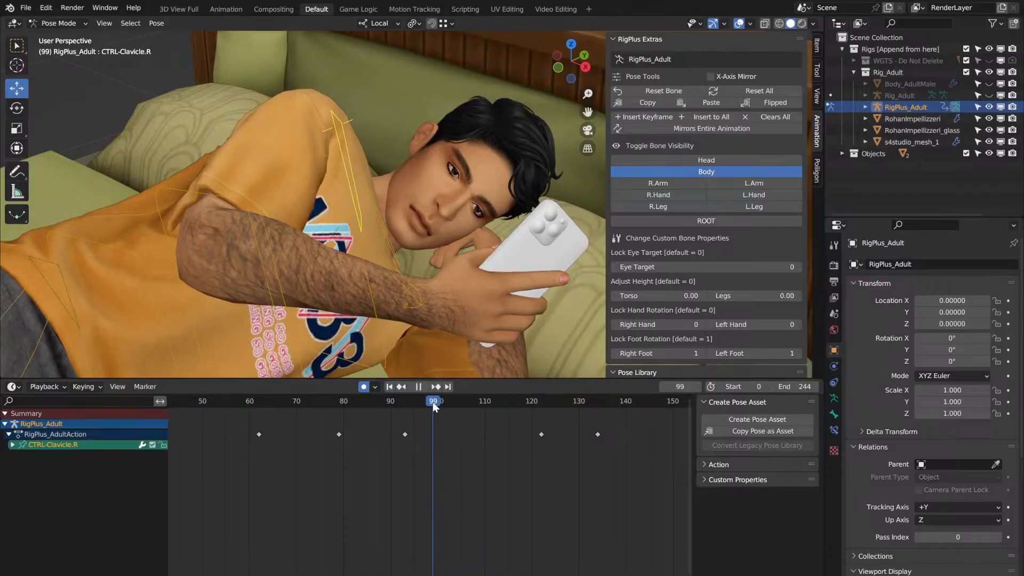
pyautogui.moveTo(178, 569); pyautogui.dragTo(314, 571, button='middle')
pyautogui.click(246, 405)
pyautogui.press('space')
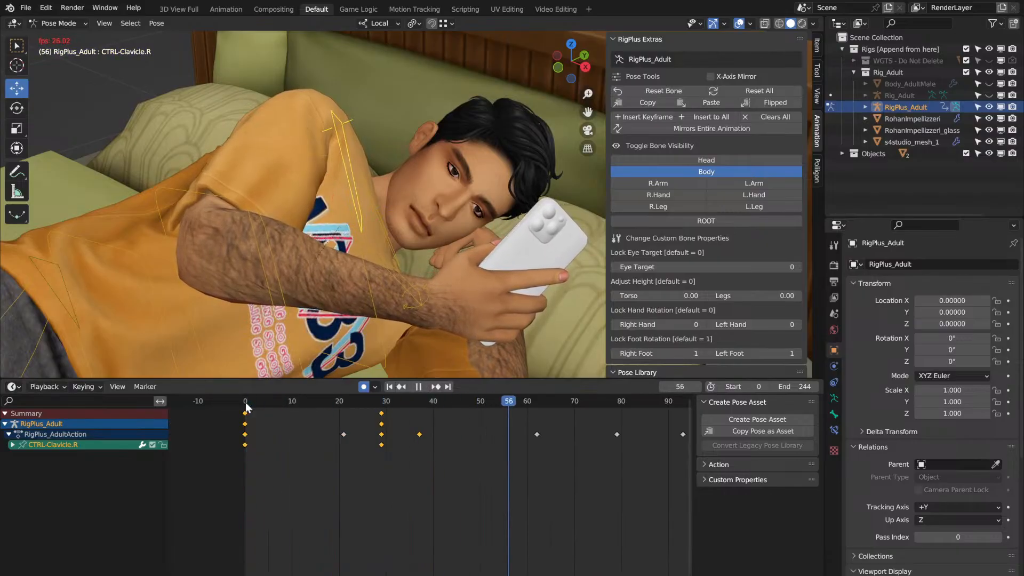
pyautogui.press('space')
pyautogui.click(246, 405)
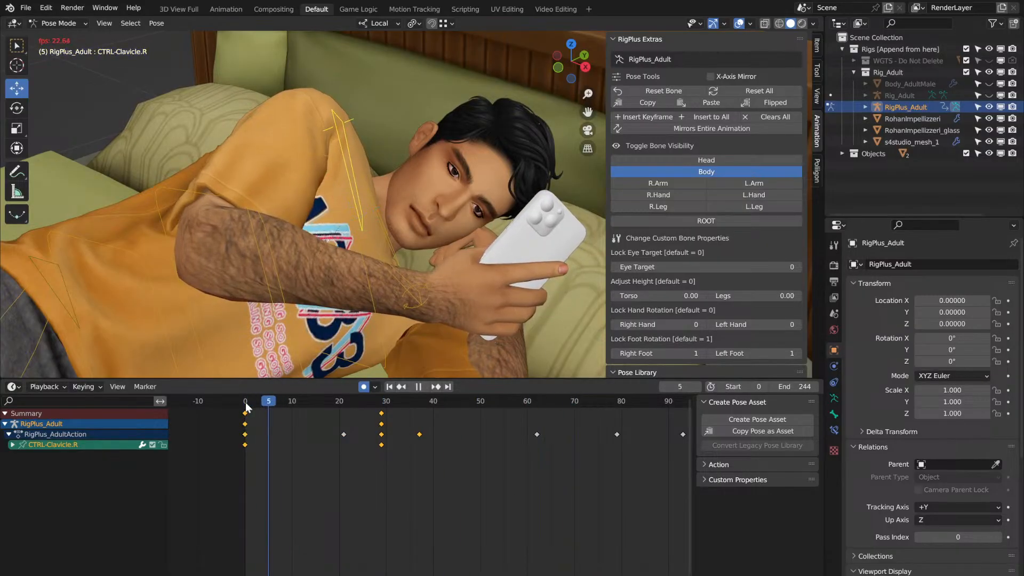
pyautogui.press('space')
# Step: Step forward to frame 54 and key a slight return move of the right clavicle control there
pyautogui.press('Right')
pyautogui.press('Right')
pyautogui.press('Right')
pyautogui.press('Right')
pyautogui.press('Right')
pyautogui.press('Right')
pyautogui.press('Right')
pyautogui.press('Right')
pyautogui.press('Right')
pyautogui.press('Right')
pyautogui.press('Right')
pyautogui.press('Right')
pyautogui.press('Right')
pyautogui.press('Right')
pyautogui.press('Right')
pyautogui.press('Right')
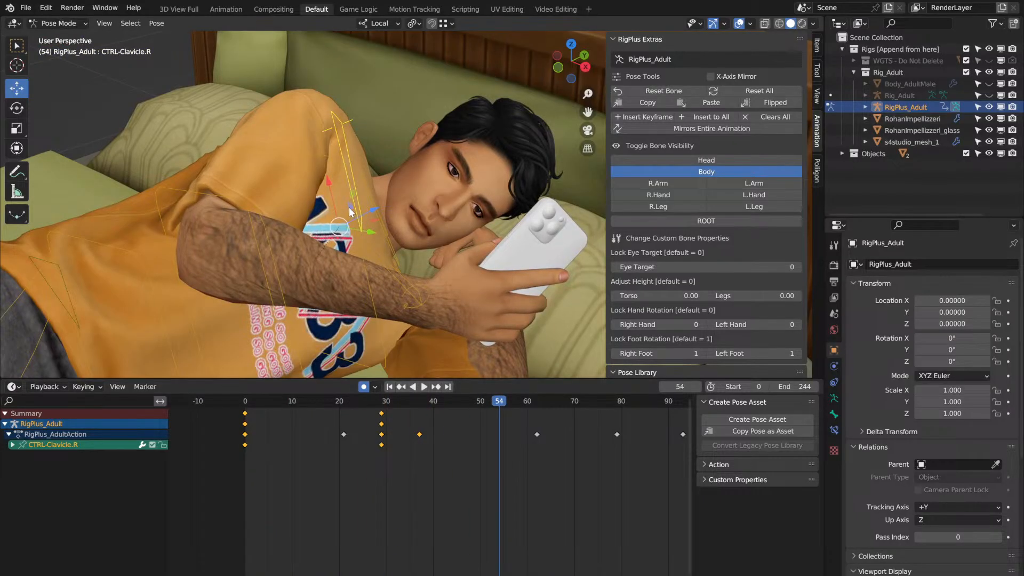
pyautogui.moveTo(351, 206); pyautogui.dragTo(352, 205)
# Step: Play the animation repeatedly from frame 0 and examine the shoulder movement through the first part of the loop
pyautogui.click(246, 401)
pyautogui.press('space')
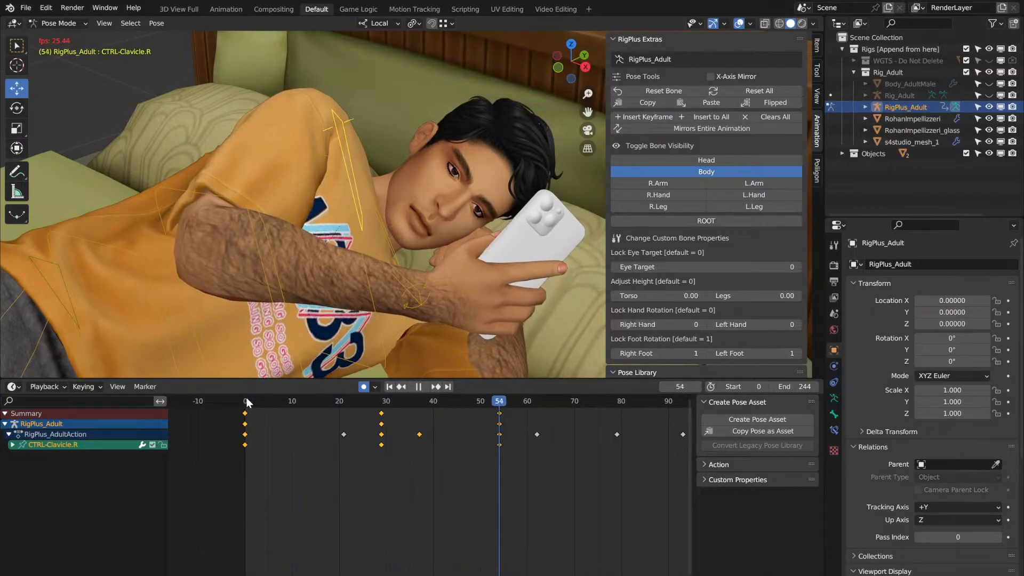
pyautogui.press('space')
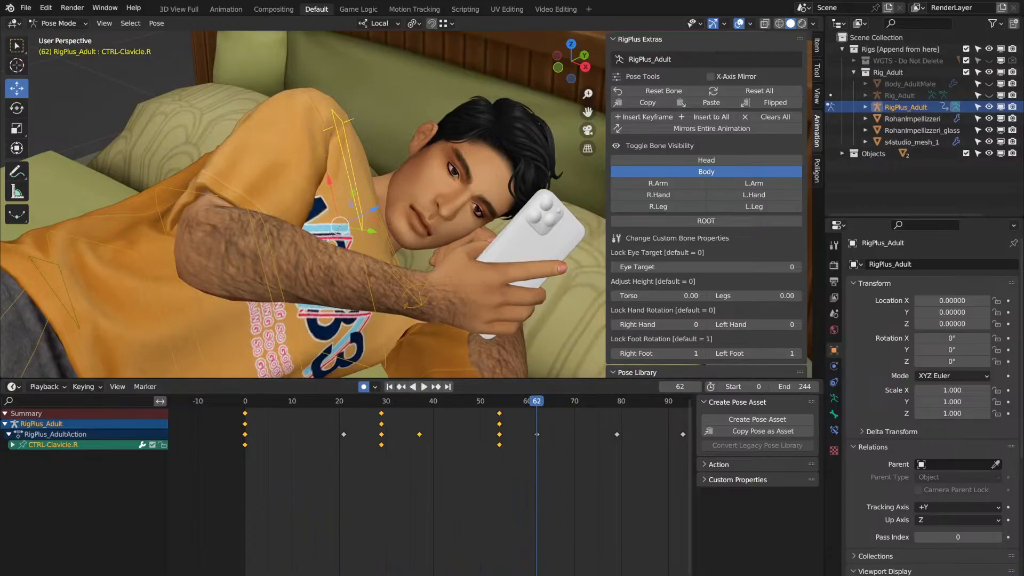
pyautogui.click(248, 399)
pyautogui.press('space')
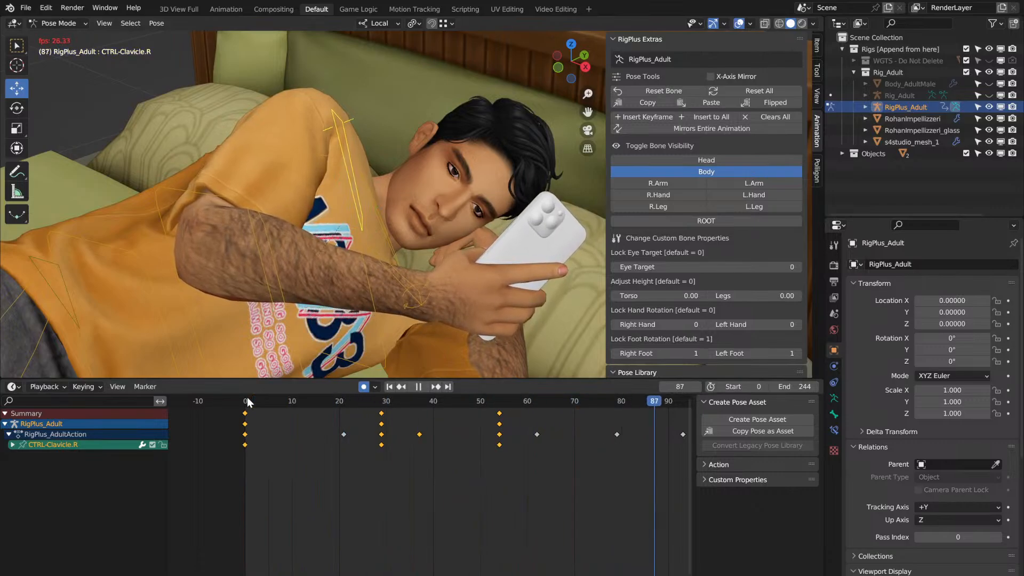
pyautogui.press('space')
pyautogui.press('space')
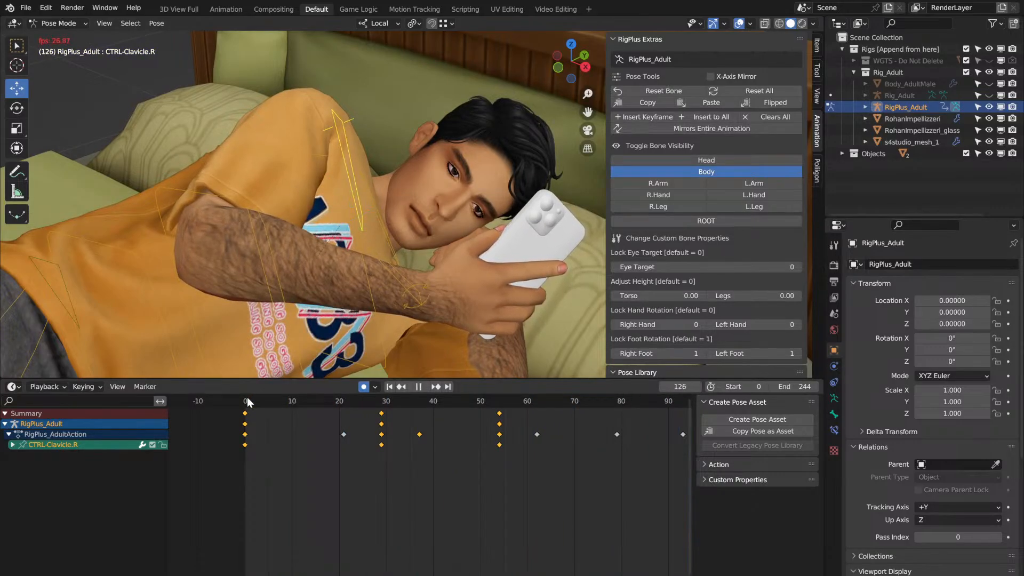
pyautogui.click(245, 404)
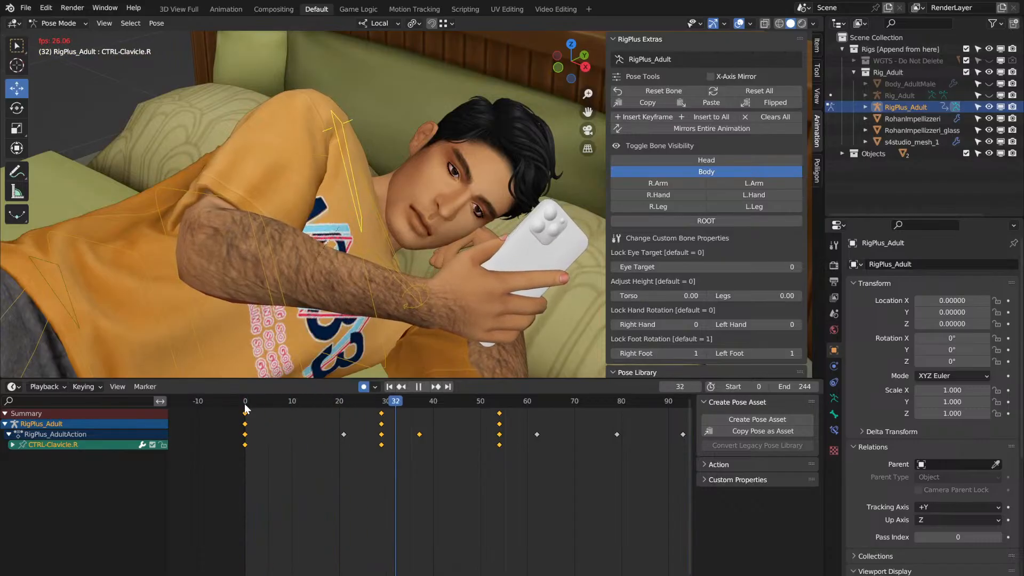
pyautogui.press('space')
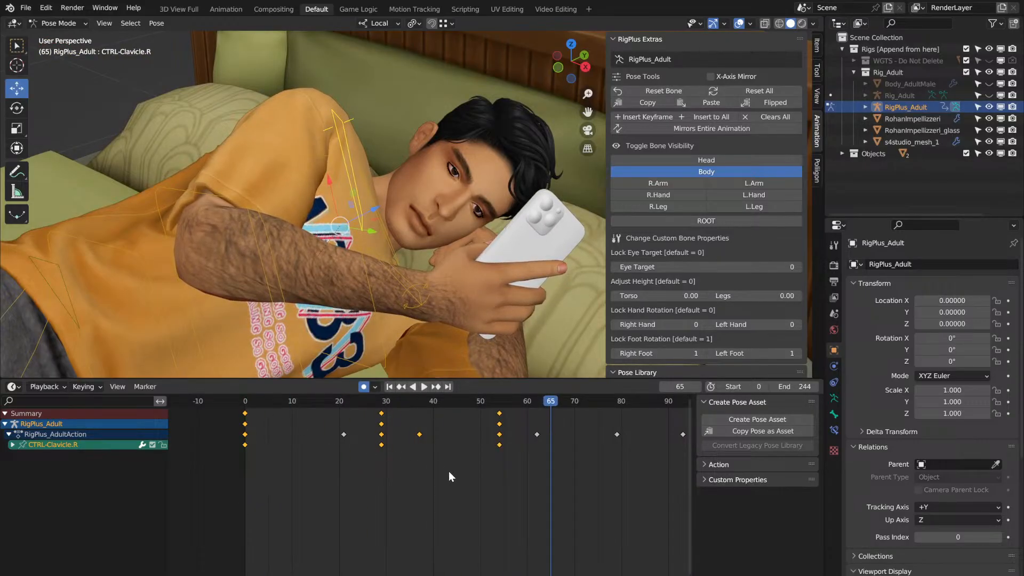
# Step: Copy the right clavicle keyframes at frames 29 and 54 and paste them starting at frame 80
pyautogui.click(471, 475)
pyautogui.moveTo(517, 476); pyautogui.dragTo(372, 409)
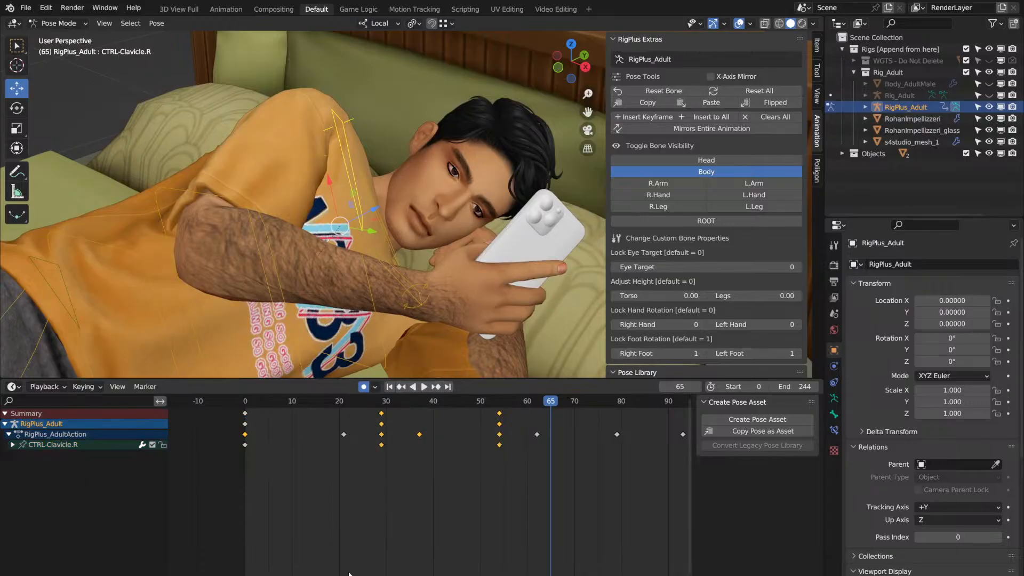
pyautogui.moveTo(603, 572); pyautogui.dragTo(437, 573, button='middle')
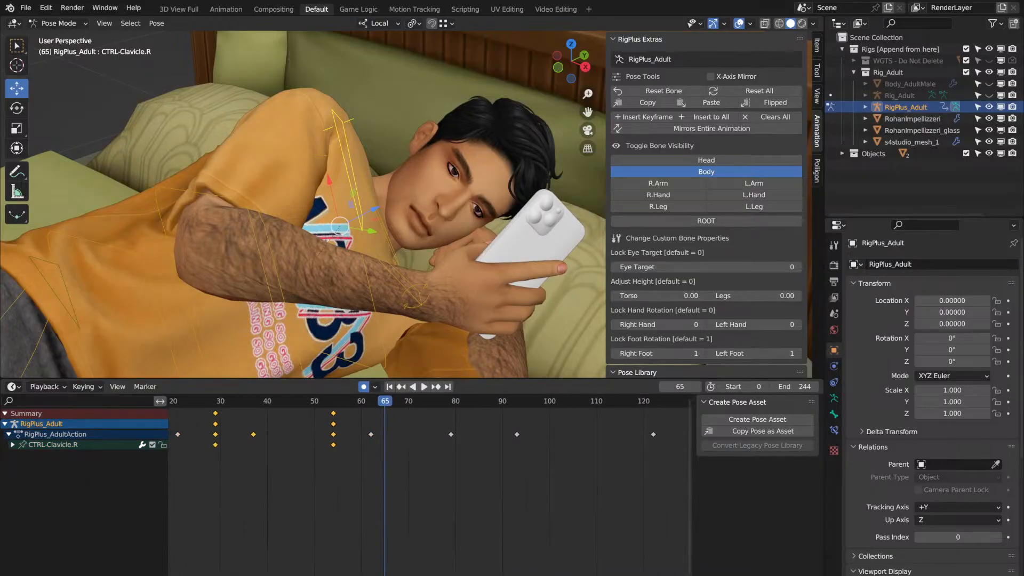
pyautogui.rightClick(333, 419)
pyautogui.click(24, 9)
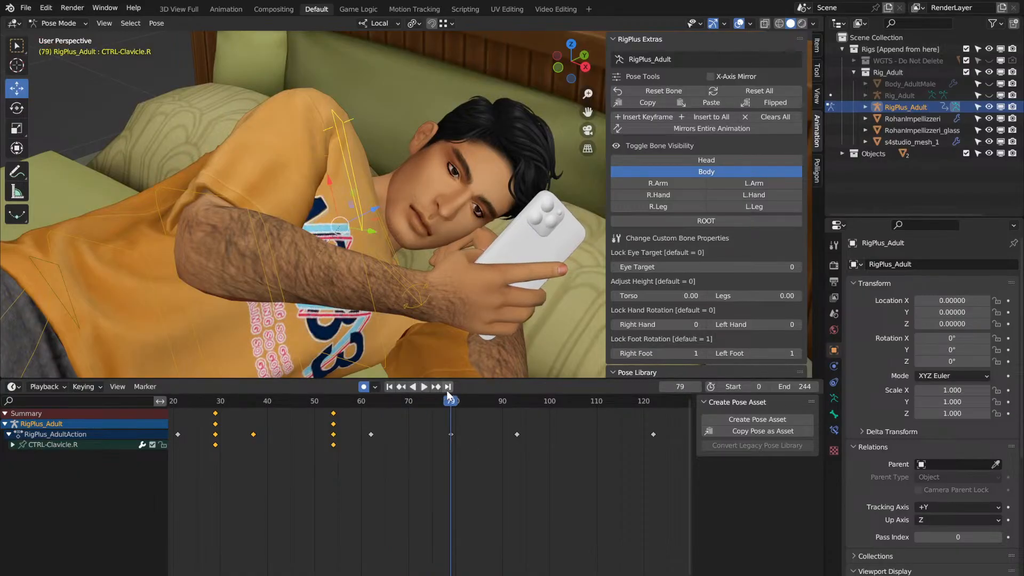
pyautogui.click(457, 400)
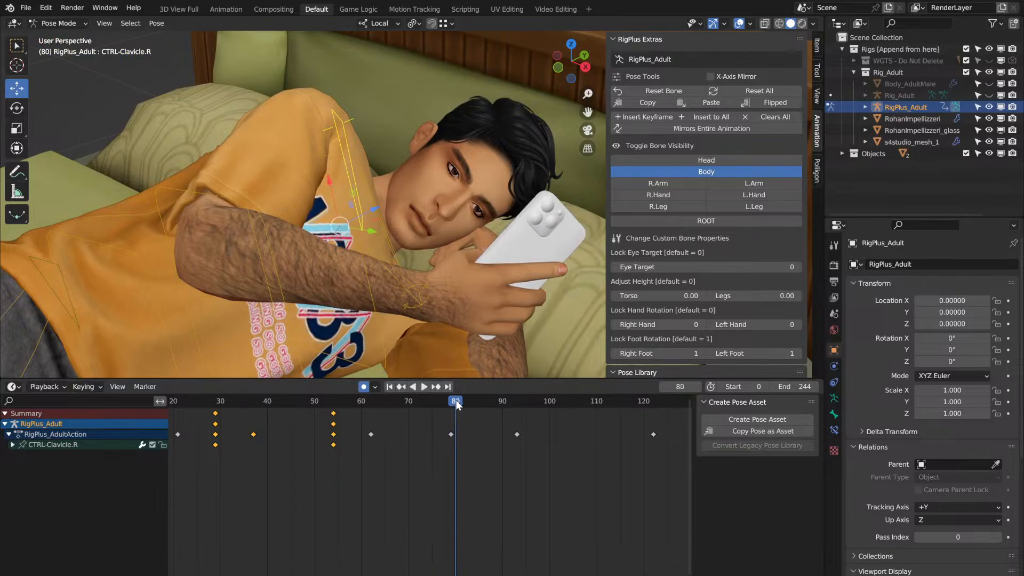
pyautogui.hotkey('ctrl', 'v')
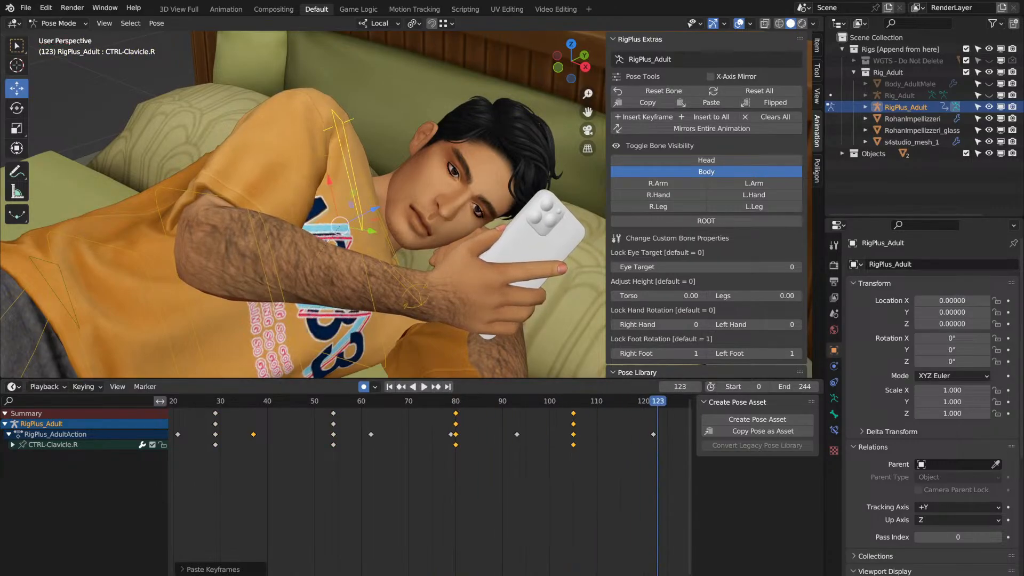
# Step: Shift the pasted clavicle keyframes to frames 118 and 143 and play back the loop
pyautogui.moveTo(428, 574); pyautogui.dragTo(487, 560)
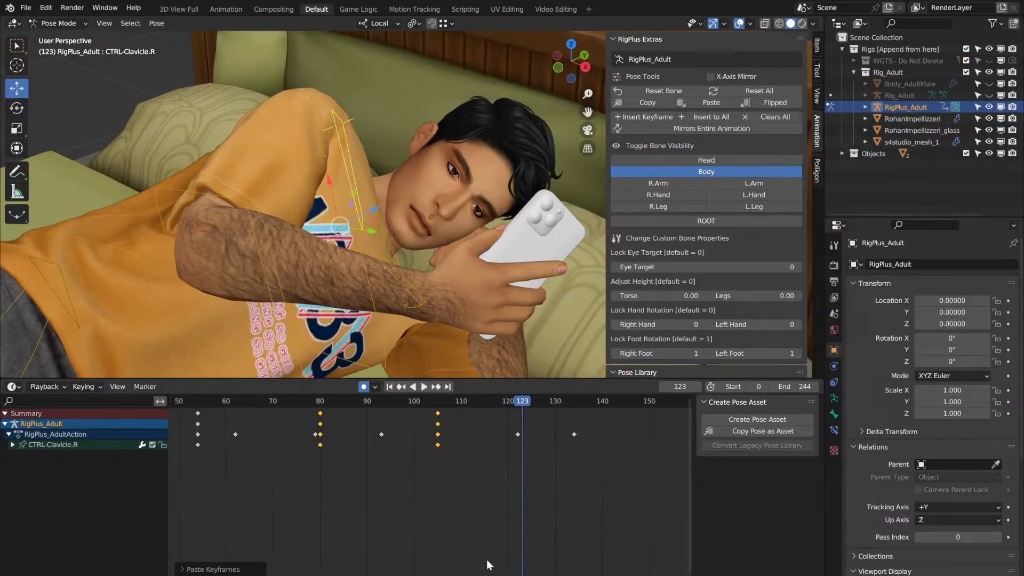
pyautogui.moveTo(440, 413); pyautogui.dragTo(626, 432)
pyautogui.moveTo(413, 574); pyautogui.dragTo(334, 567)
pyautogui.click(255, 401)
pyautogui.press('space')
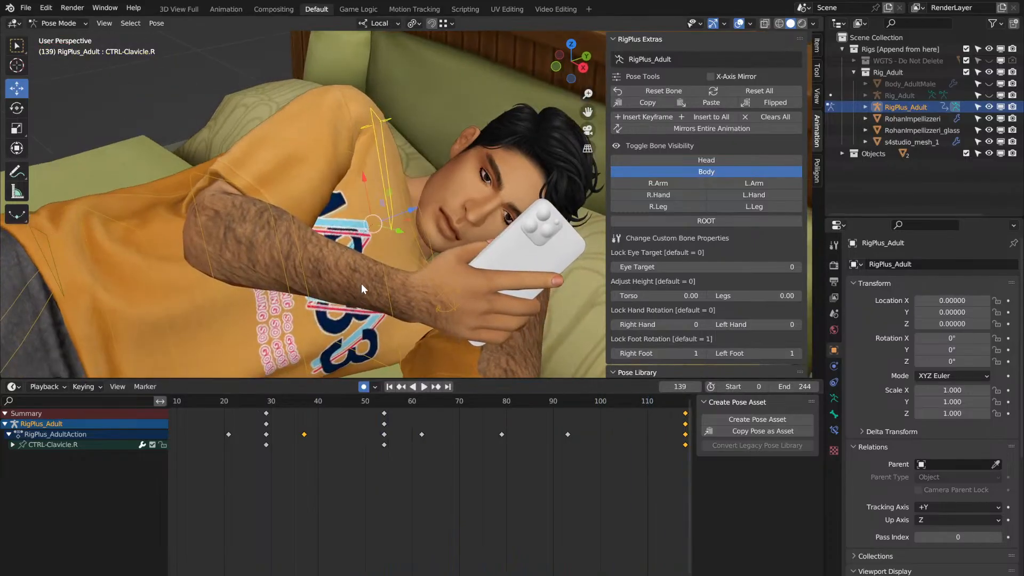
pyautogui.press('space')
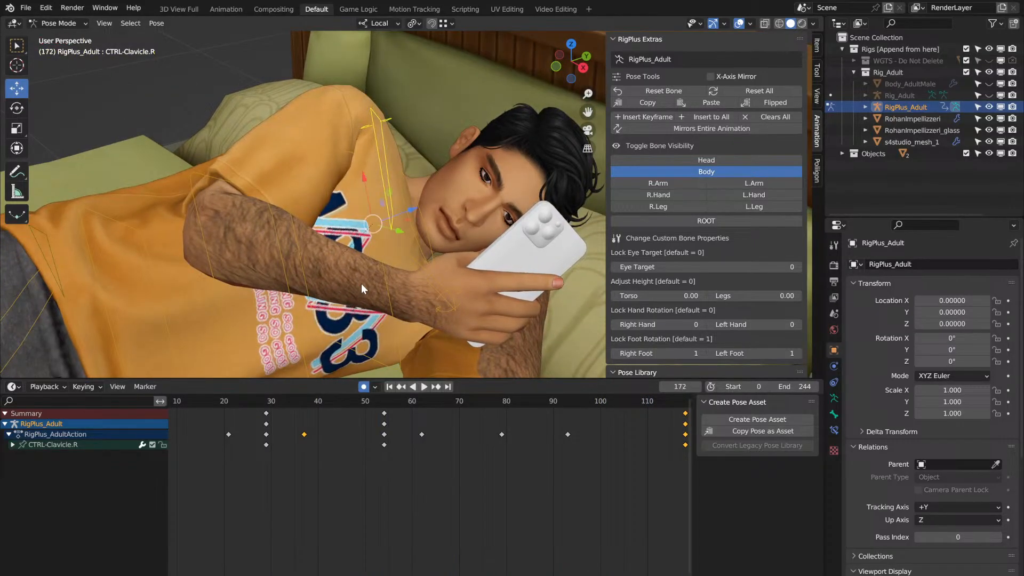
# Step: Step forward to frame 192 and paste the copied pair of right clavicle keyframes there
pyautogui.keyDown('ctrl'); pyautogui.hscroll(10, 581, 556); pyautogui.keyUp('ctrl')
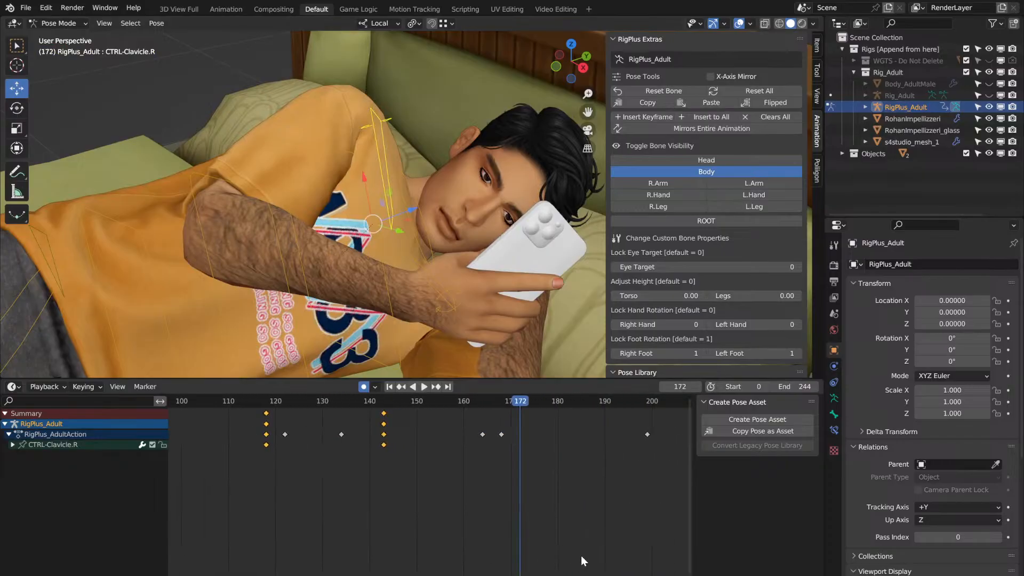
pyautogui.press('Right')
pyautogui.press('Right')
pyautogui.press('Right')
pyautogui.press('Right')
pyautogui.press('Right')
pyautogui.press('Right')
pyautogui.press('Right')
pyautogui.press('Right')
pyautogui.press('Right')
pyautogui.press('Right')
pyautogui.press('Right')
pyautogui.press('Right')
pyautogui.press('Right')
pyautogui.press('Right')
pyautogui.press('Right')
pyautogui.press('Right')
pyautogui.press('Right')
pyautogui.press('Right')
pyautogui.press('Right')
pyautogui.press('Right')
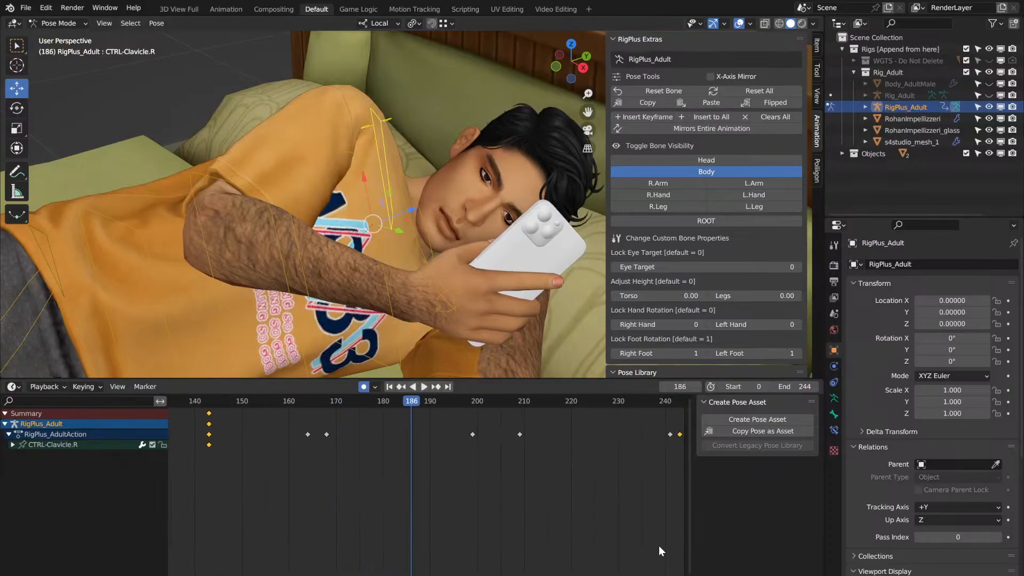
pyautogui.hotkey('ctrl', 'v')
# Step: Play back the full loop and examine the face and right shoulder up close
pyautogui.press('space')
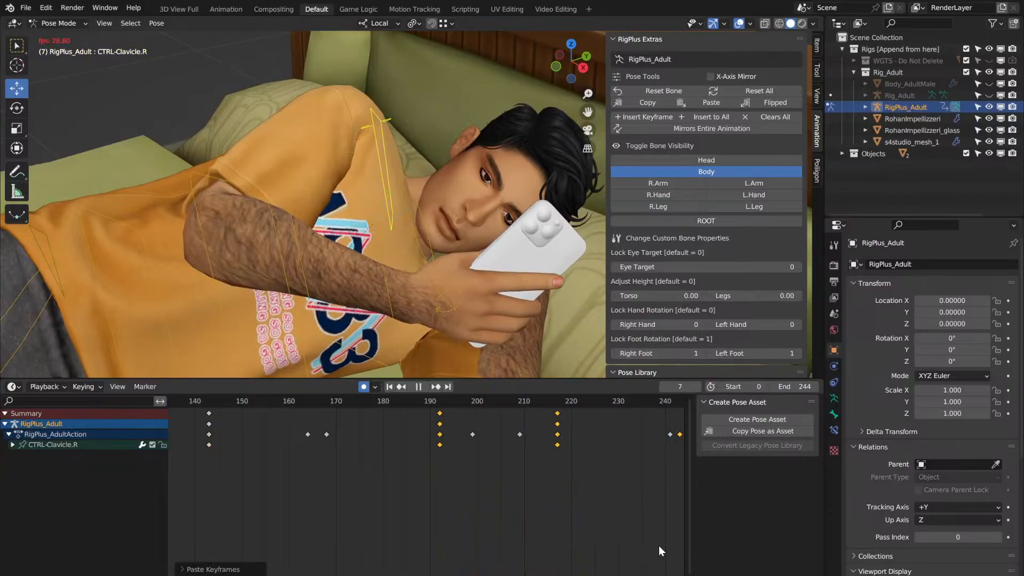
pyautogui.moveTo(377, 152); pyautogui.dragTo(378, 153, button='middle')
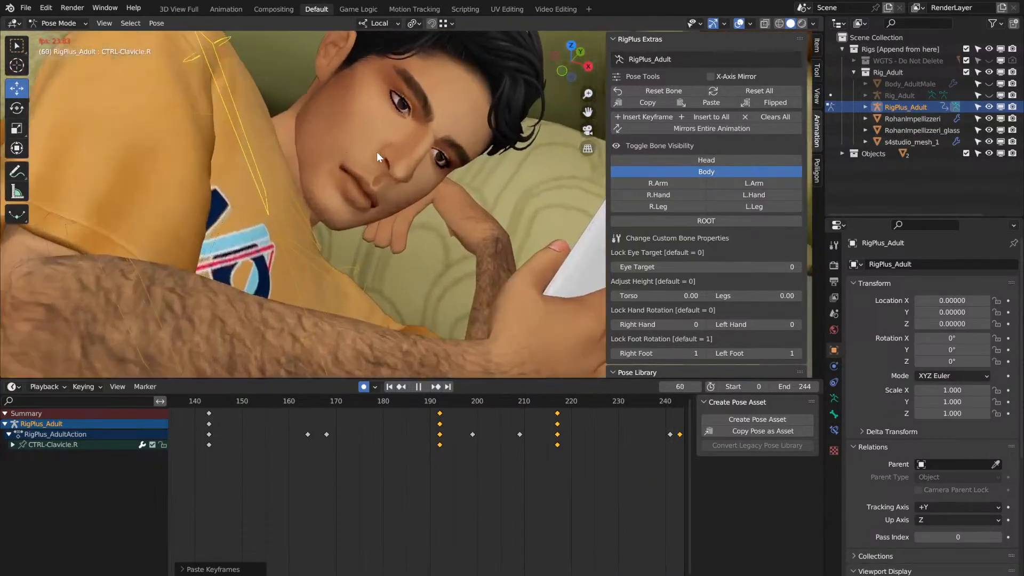
pyautogui.press('space')
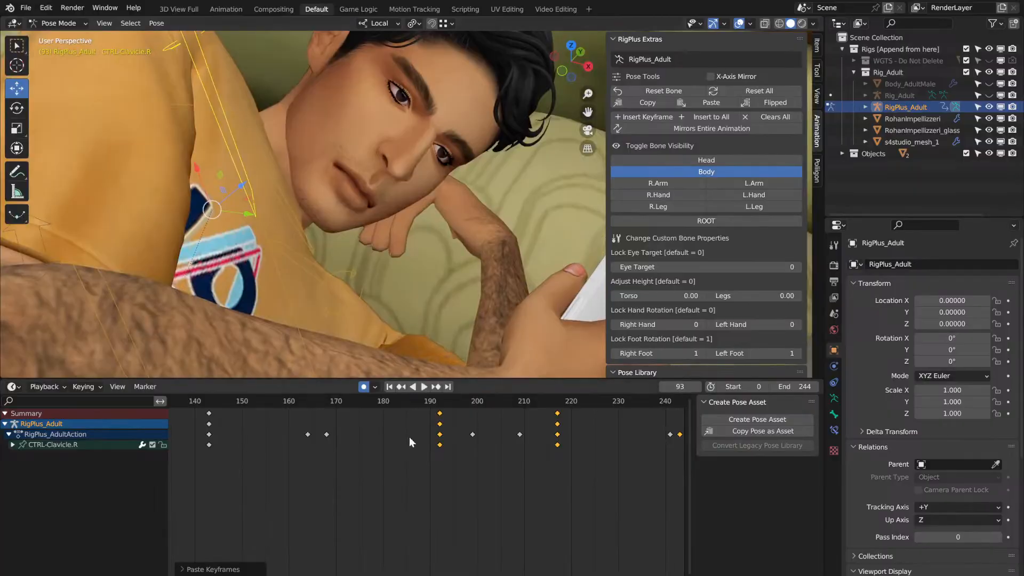
# Step: Play back the animation from frame 0 and examine the right shoulder motion
pyautogui.scroll(-5, 180, 547)
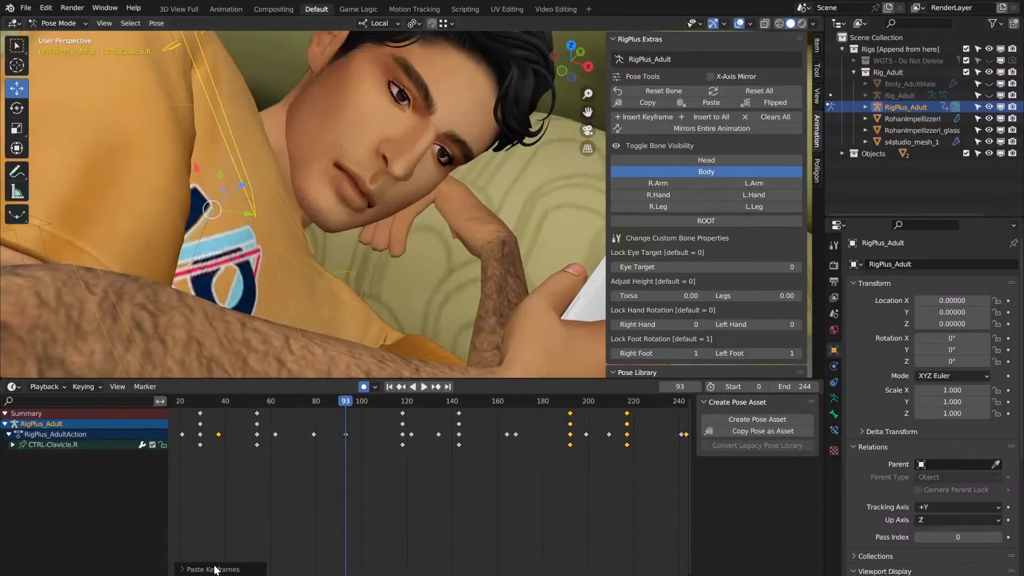
pyautogui.moveTo(210, 470); pyautogui.dragTo(330, 470, button='middle')
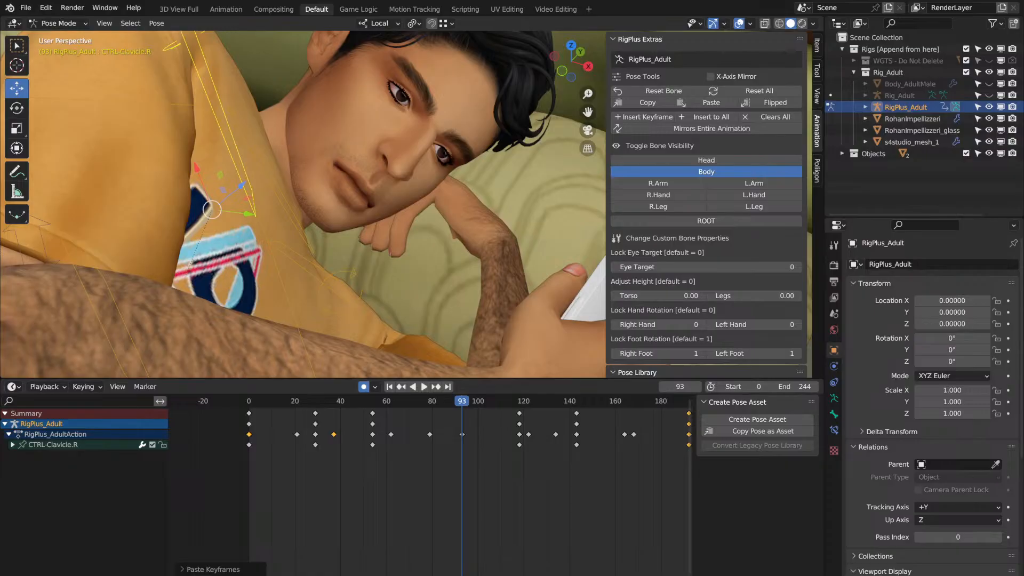
pyautogui.click(247, 398)
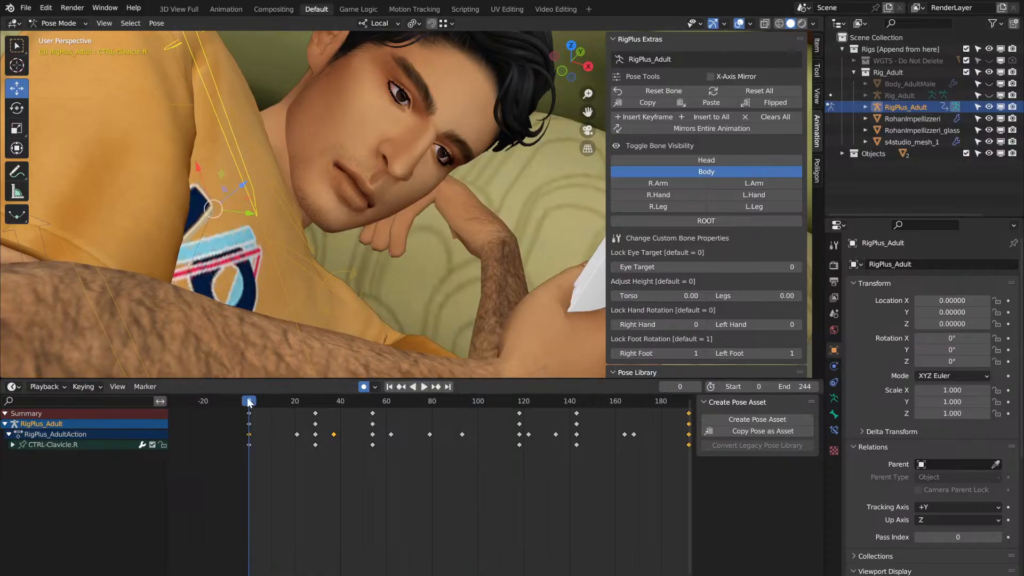
pyautogui.press('space')
pyautogui.press('space')
pyautogui.press('space')
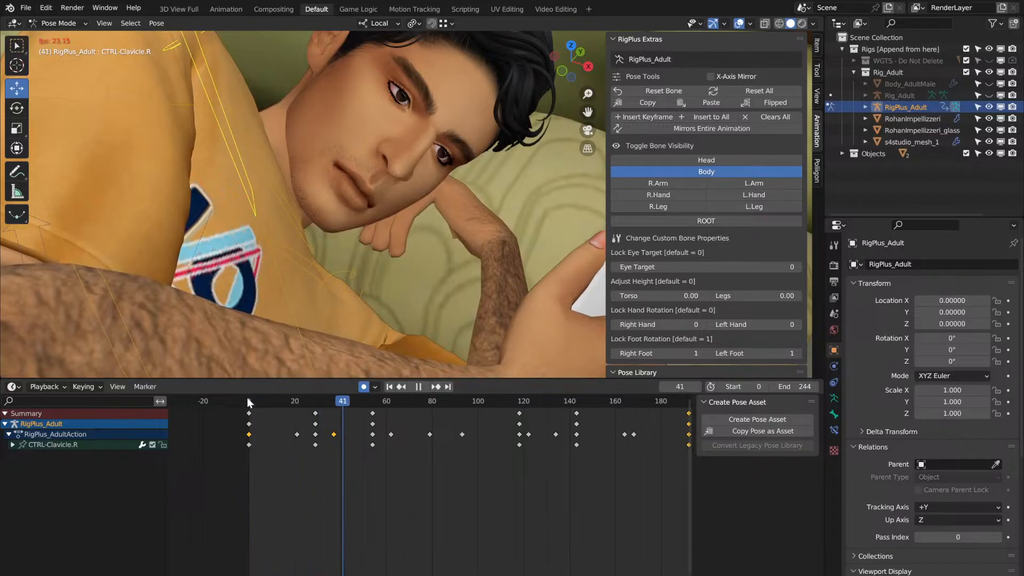
# Step: Show only the head bones and, at frame 48, move the upper eyelid close control about 0.0014 along its local Z axis
pyautogui.click(730, 161)
pyautogui.click(726, 168)
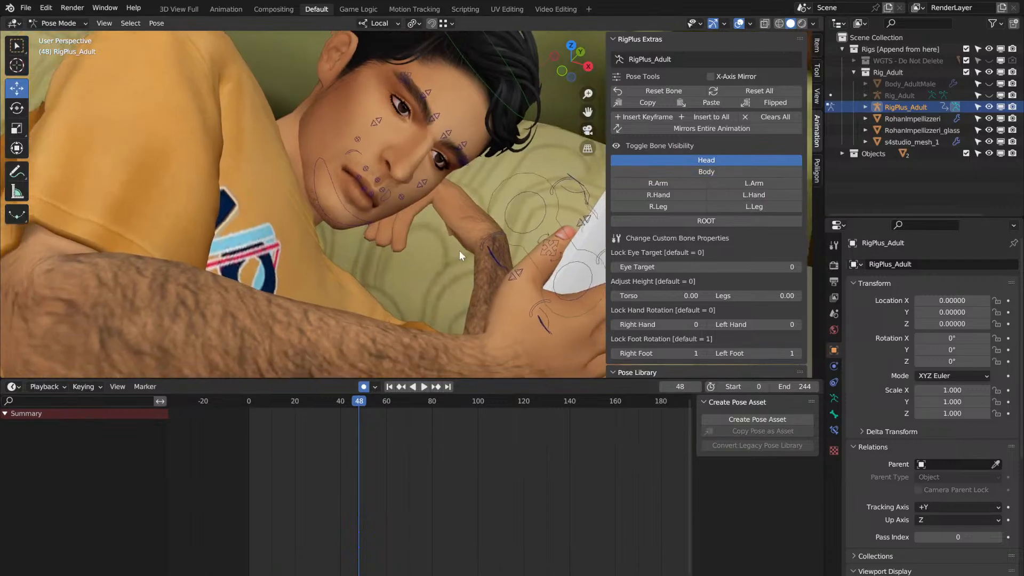
pyautogui.moveTo(587, 112); pyautogui.dragTo(481, 82)
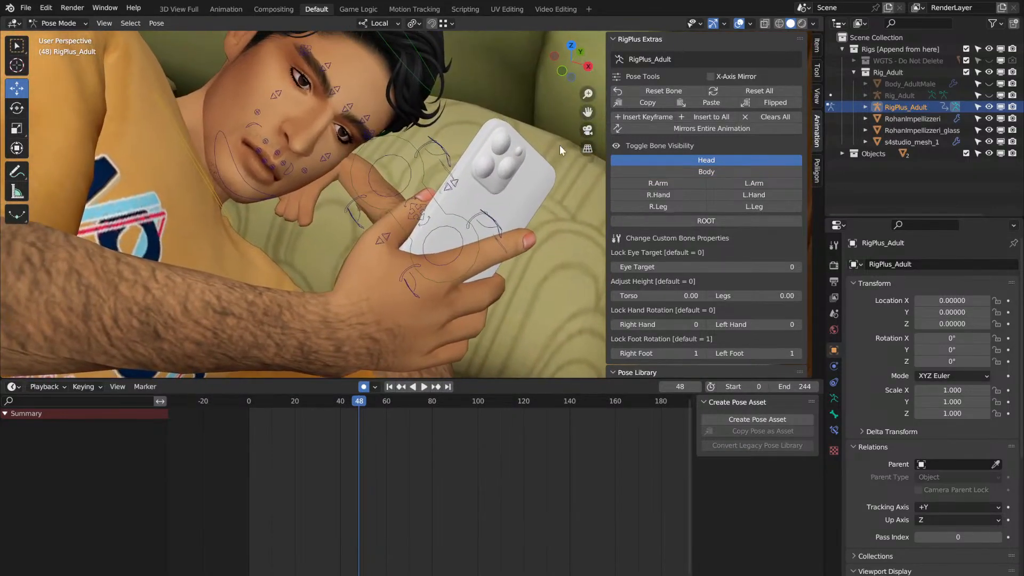
pyautogui.click(451, 185)
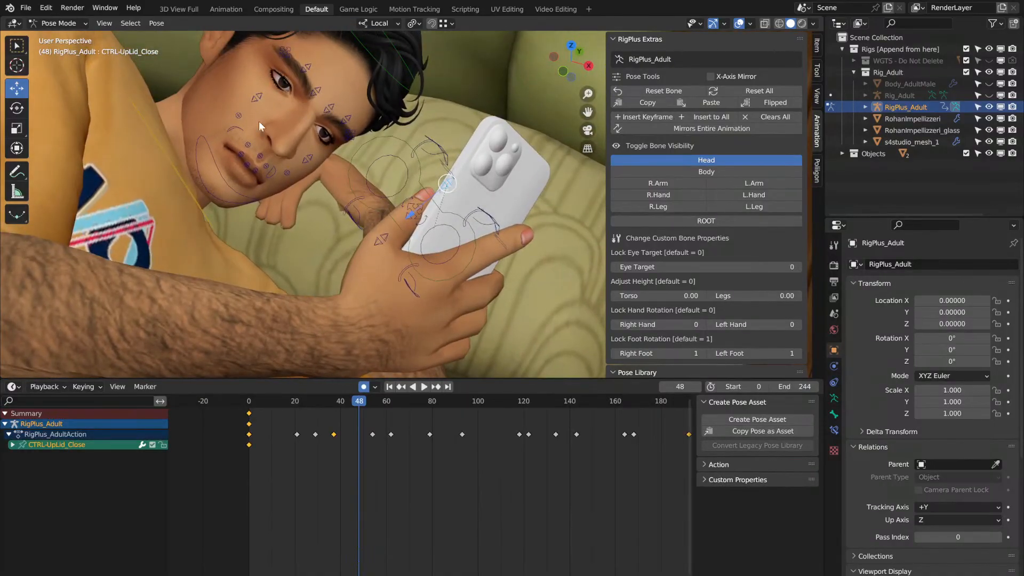
pyautogui.scroll(2, 373, 143)
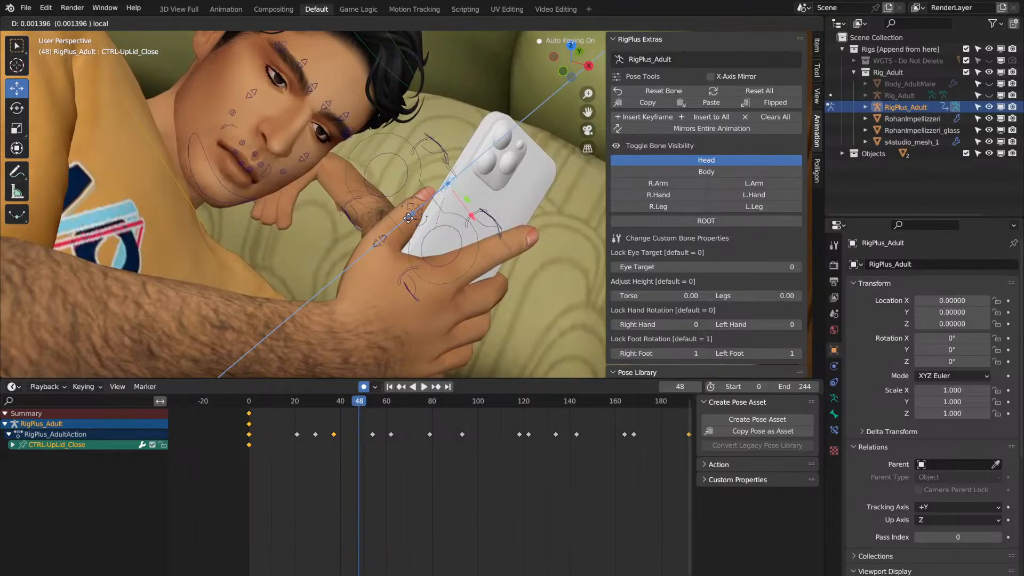
pyautogui.click(408, 218)
# Step: Advance to frame 83 and move the upper eyelid close control about -0.002 along its local Z axis
pyautogui.press('space')
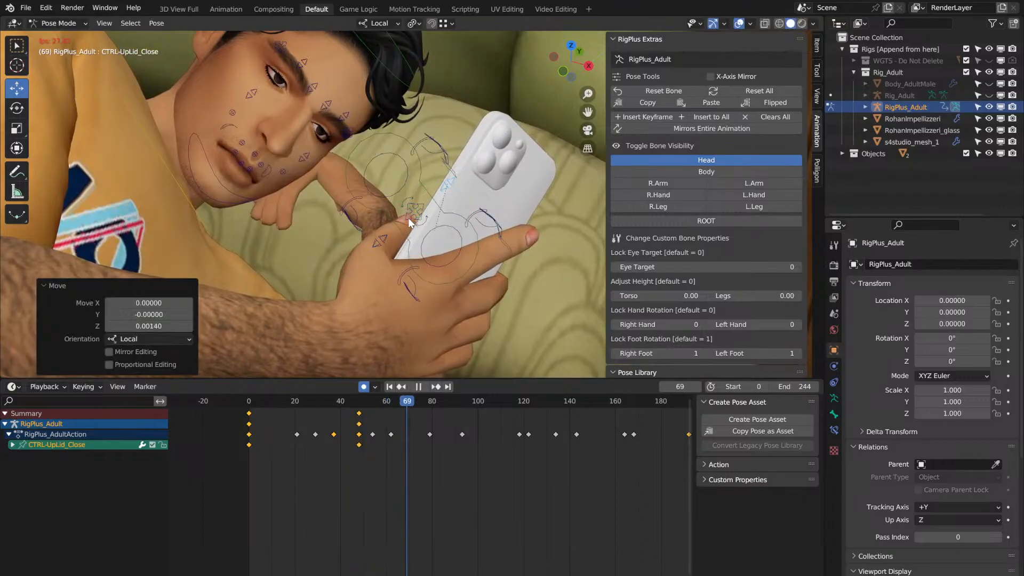
pyautogui.press('space')
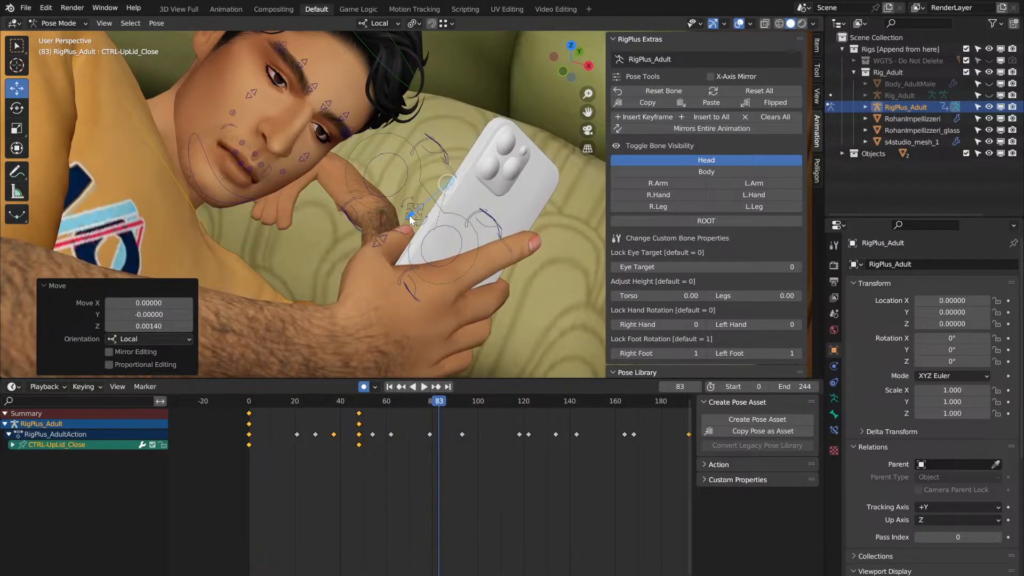
pyautogui.moveTo(411, 214); pyautogui.dragTo(412, 213)
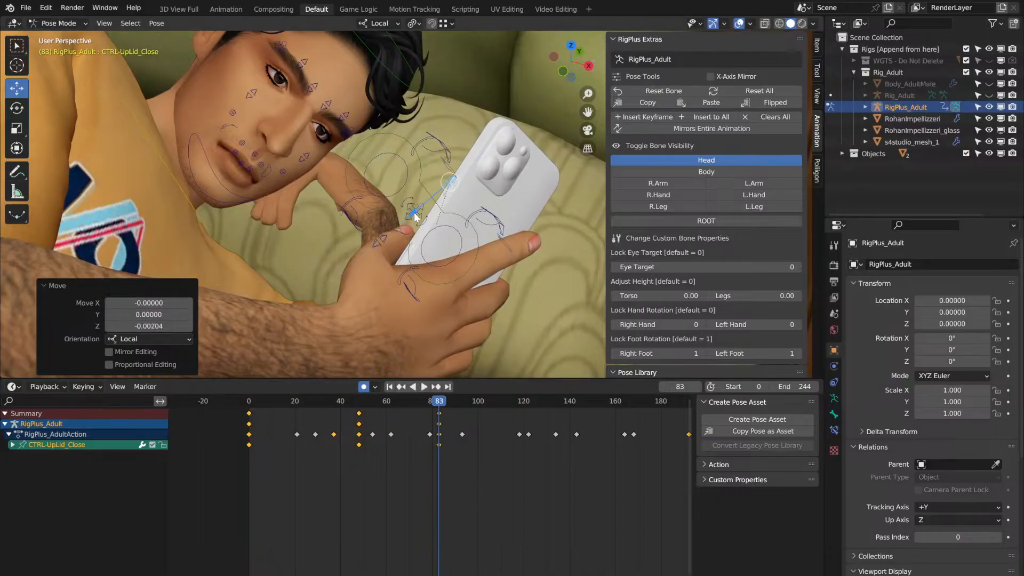
# Step: Replay the eyelid motion from frame 0 and shift its two new keyframes earlier, to frames 12 and 47
pyautogui.click(249, 408)
pyautogui.press('space')
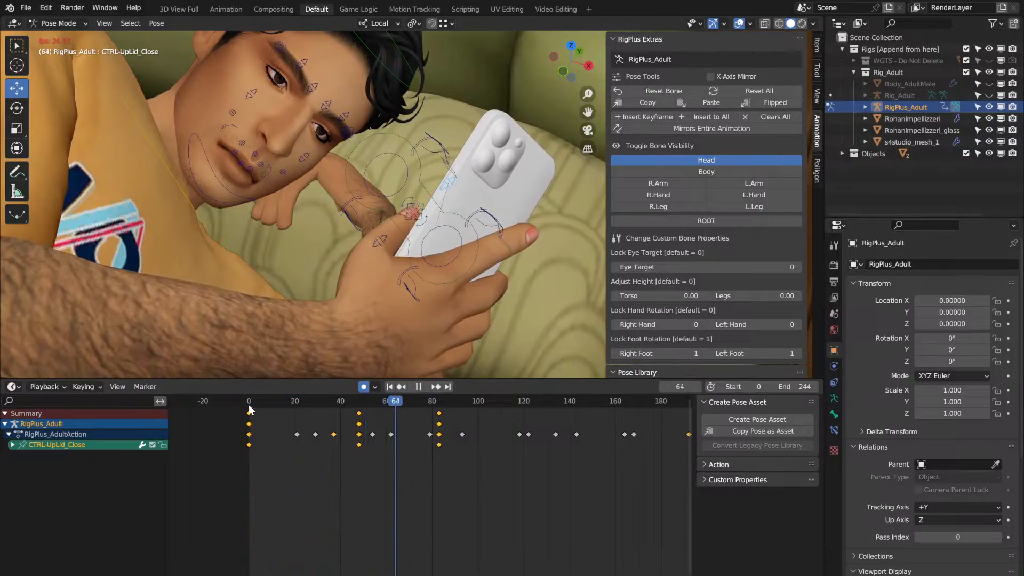
pyautogui.press('space')
pyautogui.press('space')
pyautogui.press('space')
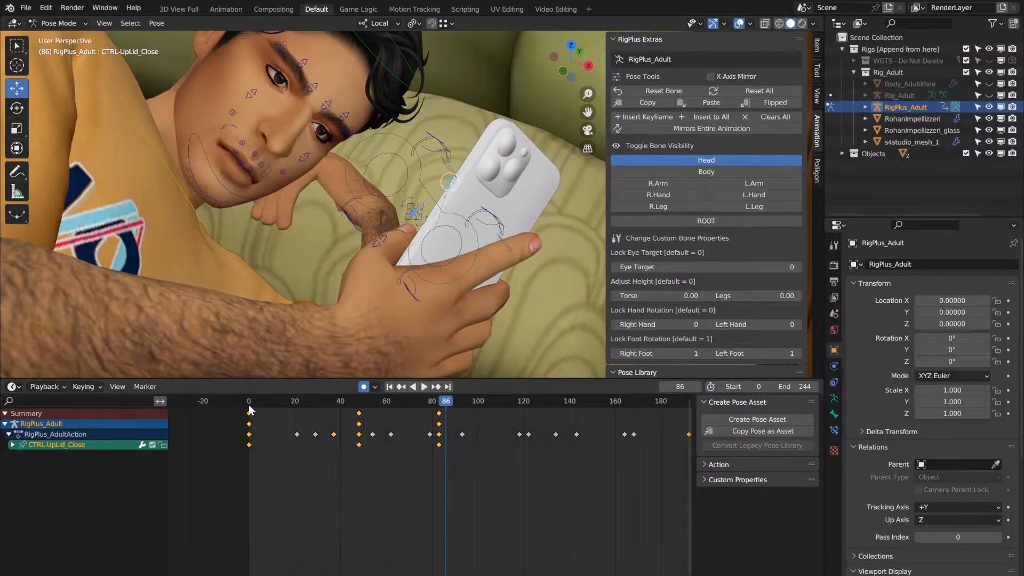
pyautogui.click(359, 417)
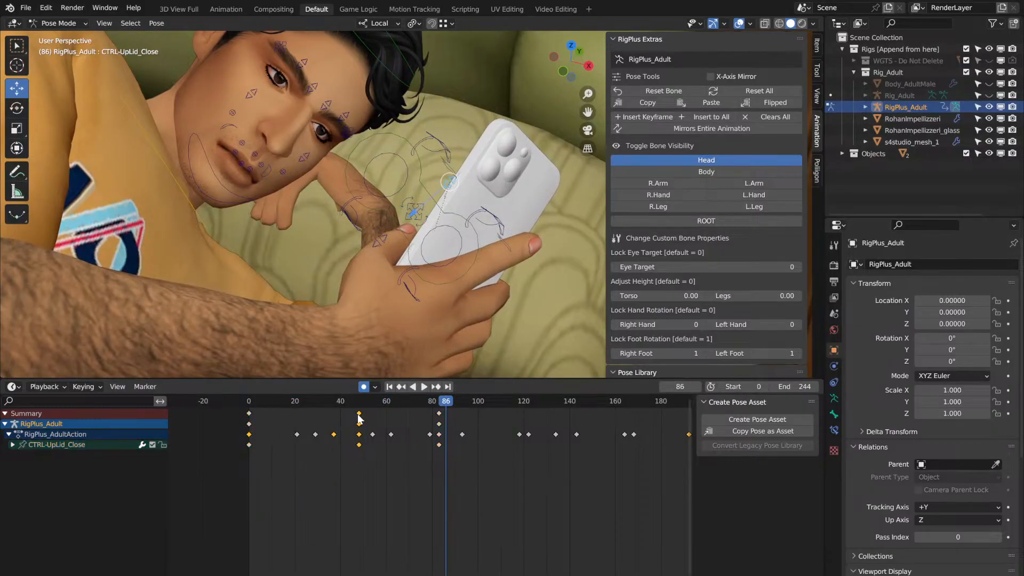
pyautogui.moveTo(466, 416); pyautogui.dragTo(277, 420)
# Step: Replay the opening of the animation repeatedly from frame 0 and examine the timing of the upper eyelid movement
pyautogui.click(248, 405)
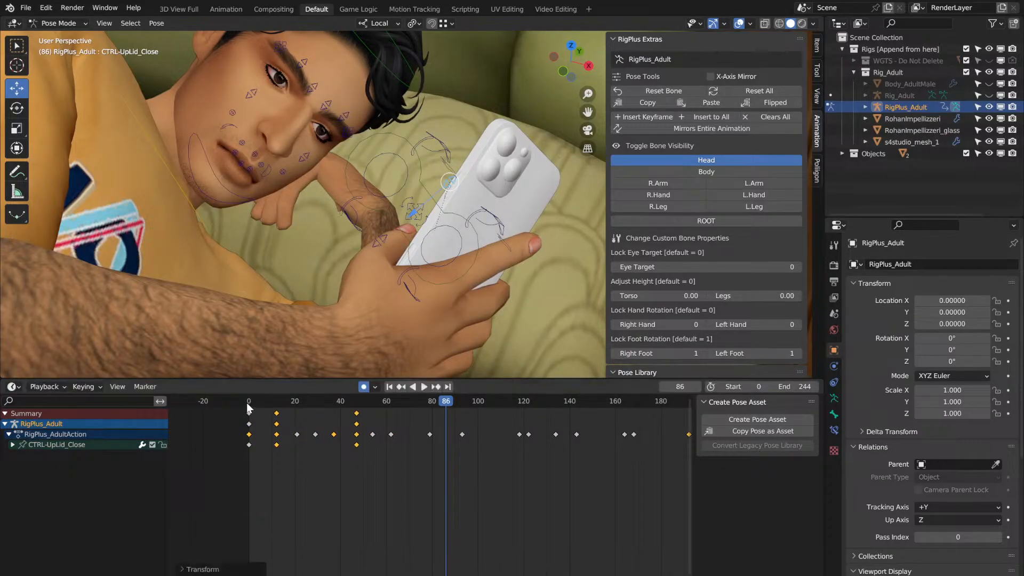
pyautogui.press('space')
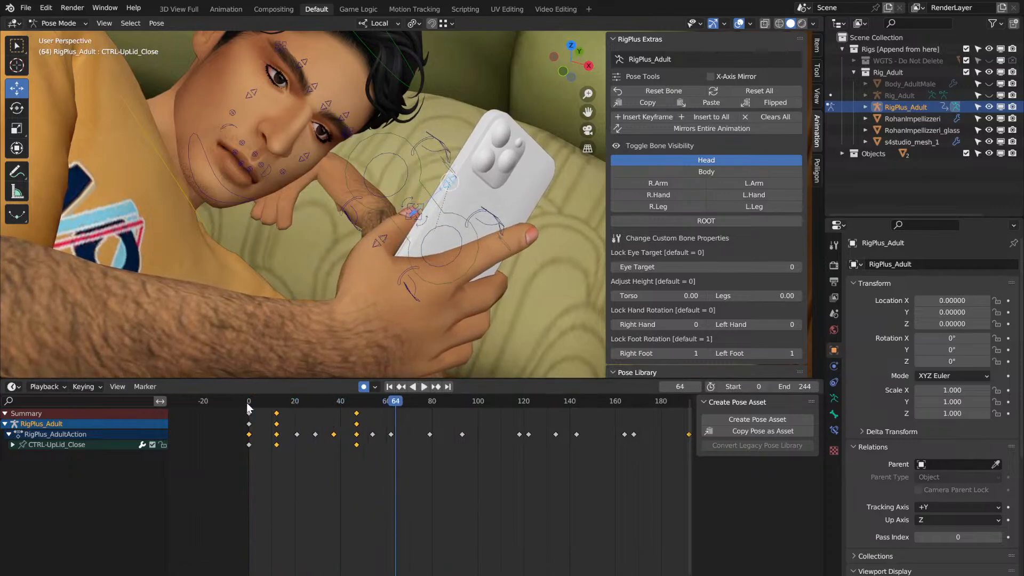
pyautogui.press('space')
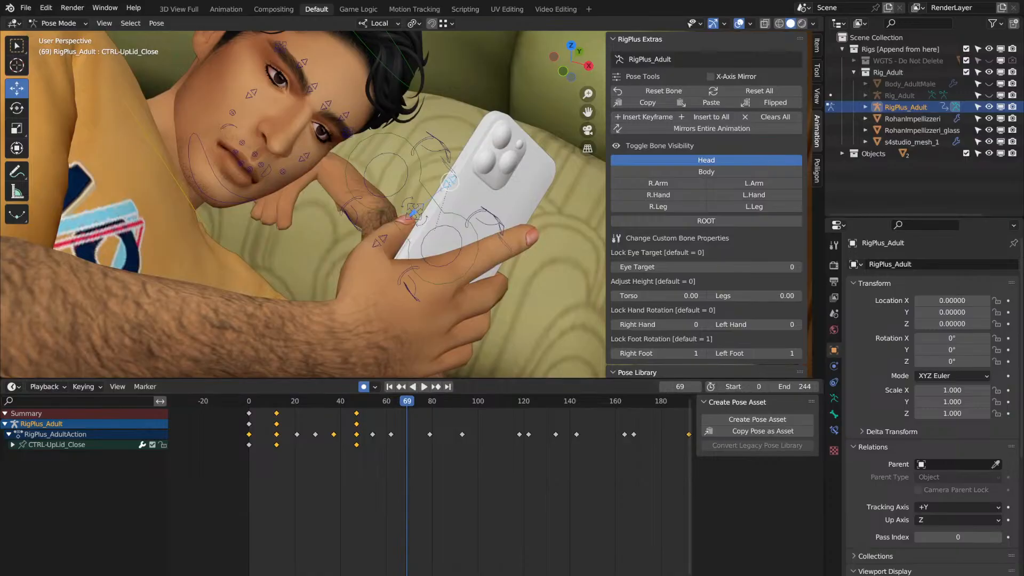
pyautogui.click(252, 405)
pyautogui.press('space')
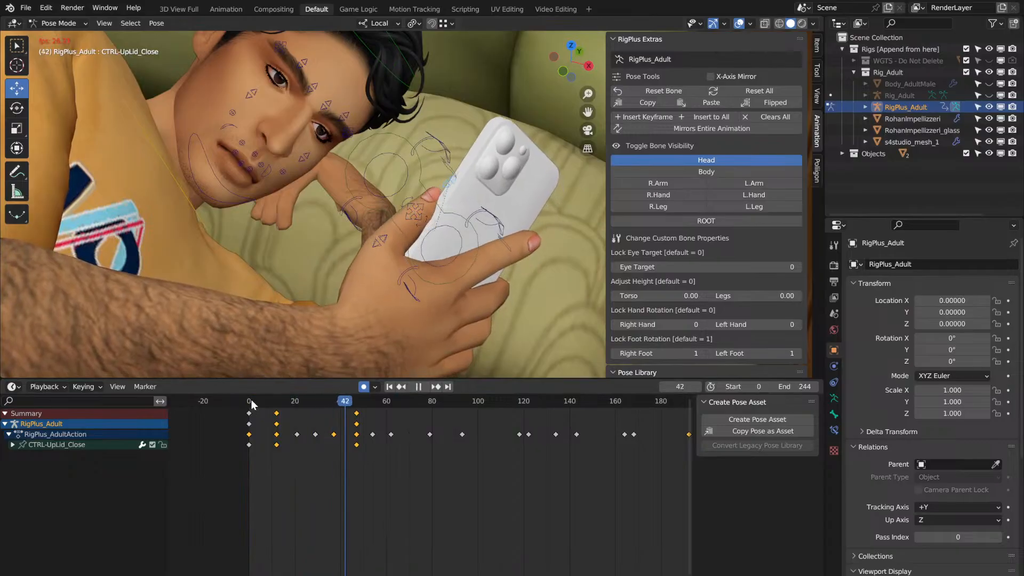
pyautogui.press('space')
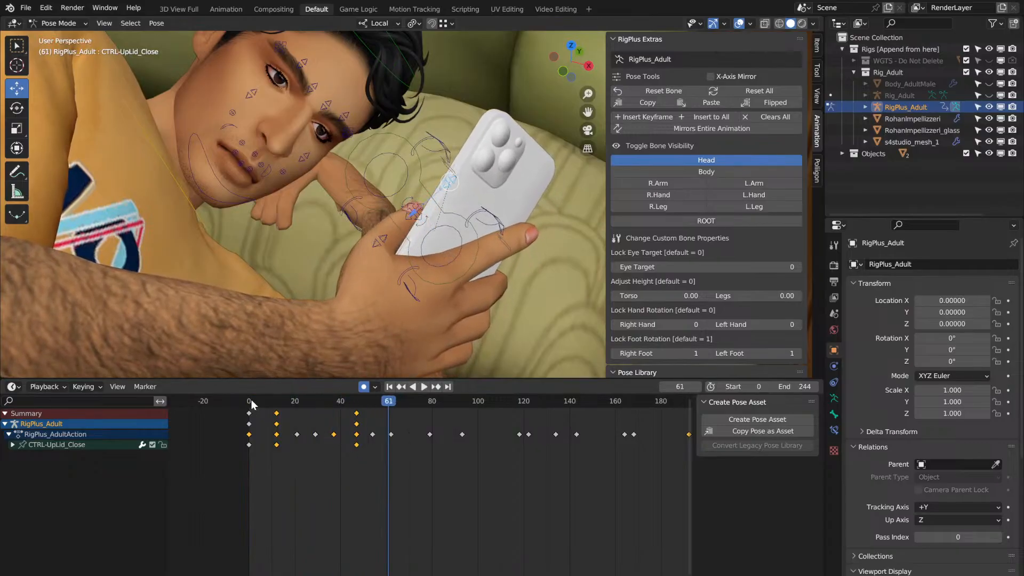
pyautogui.press('space')
pyautogui.press('space')
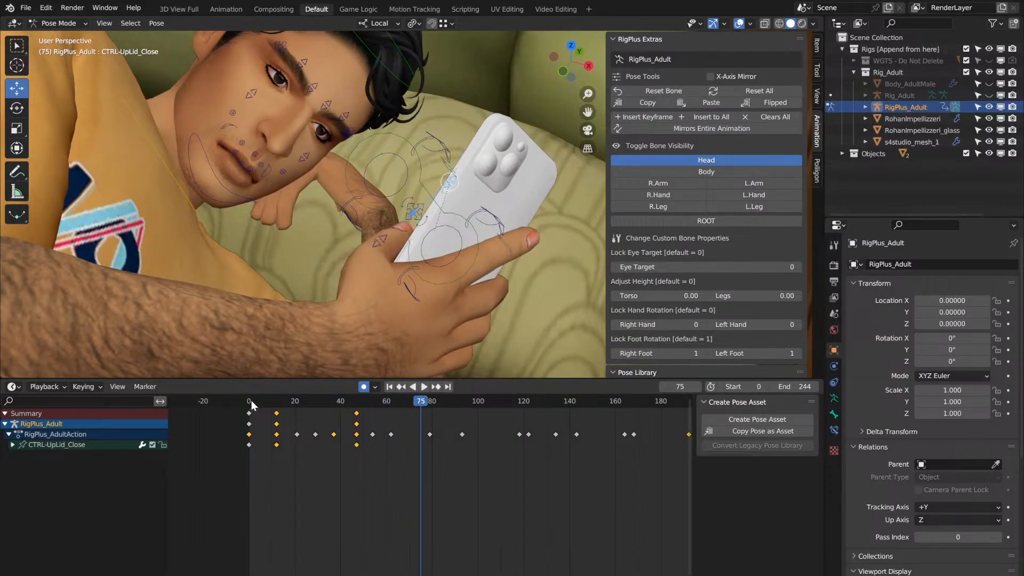
pyautogui.click(250, 404)
pyautogui.press('space')
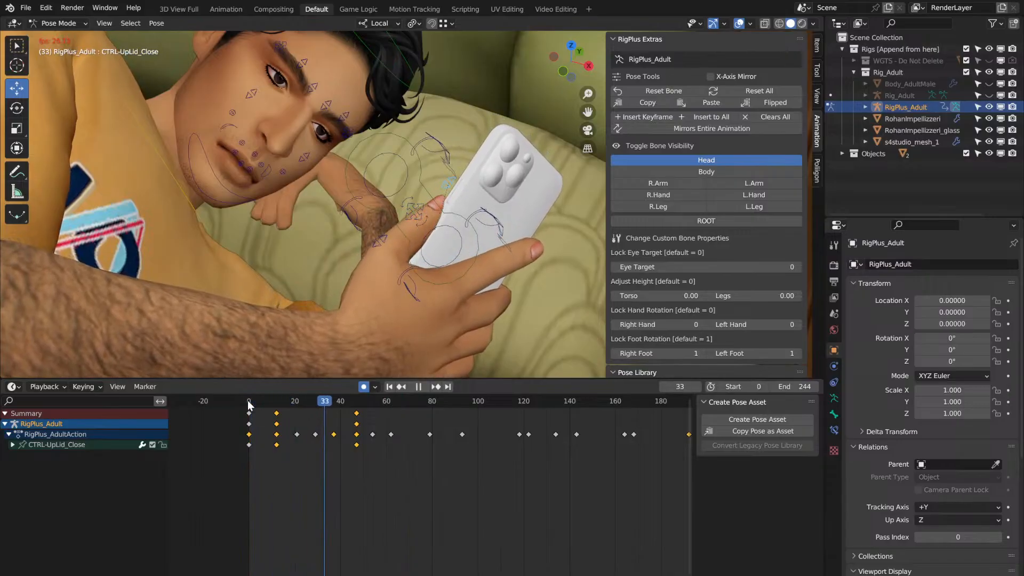
pyautogui.press('space')
pyautogui.press('space')
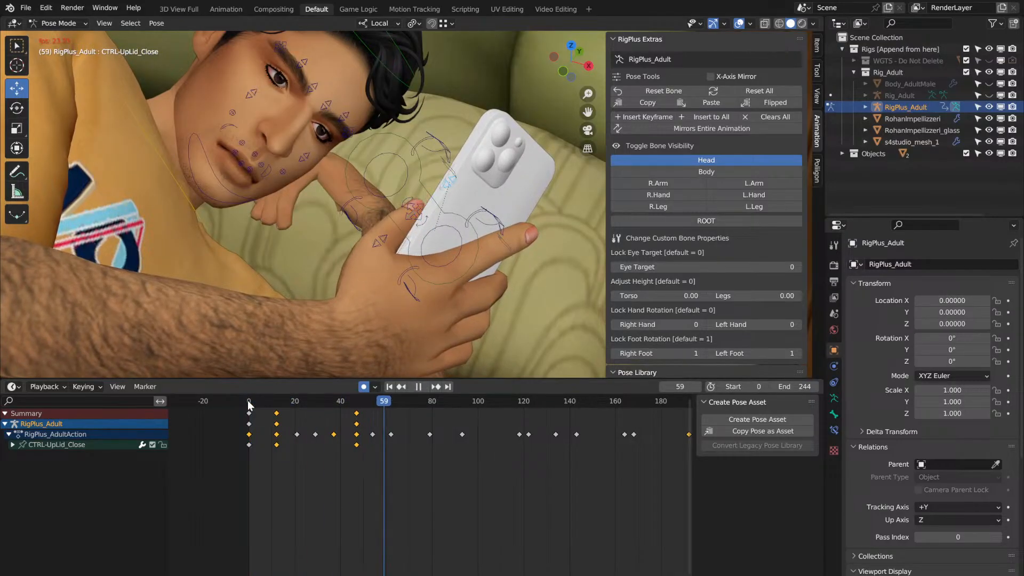
pyautogui.press('space')
# Step: Advance to frame 69, move the upper eyelid close control about 0.00136 along its local Z axis, and replay from frame 0
pyautogui.click(250, 404)
pyautogui.press('space')
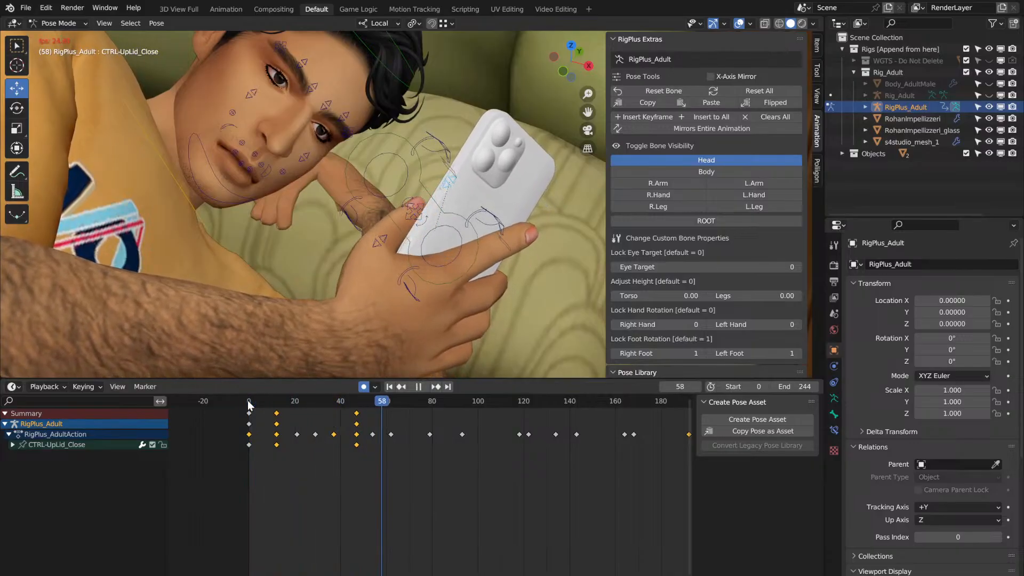
pyautogui.press('space')
pyautogui.press('space')
pyautogui.press('space')
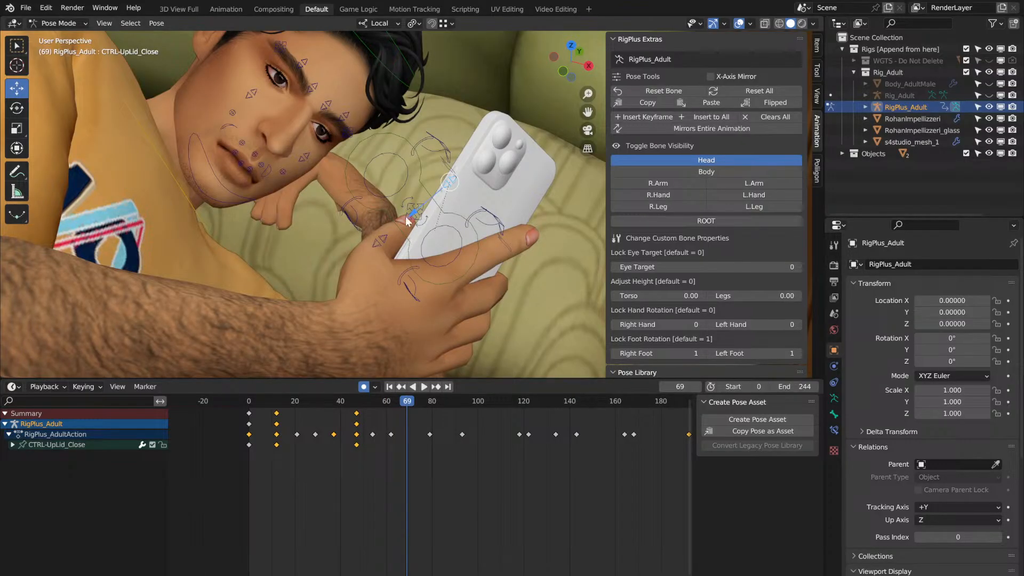
pyautogui.moveTo(410, 213); pyautogui.dragTo(407, 216)
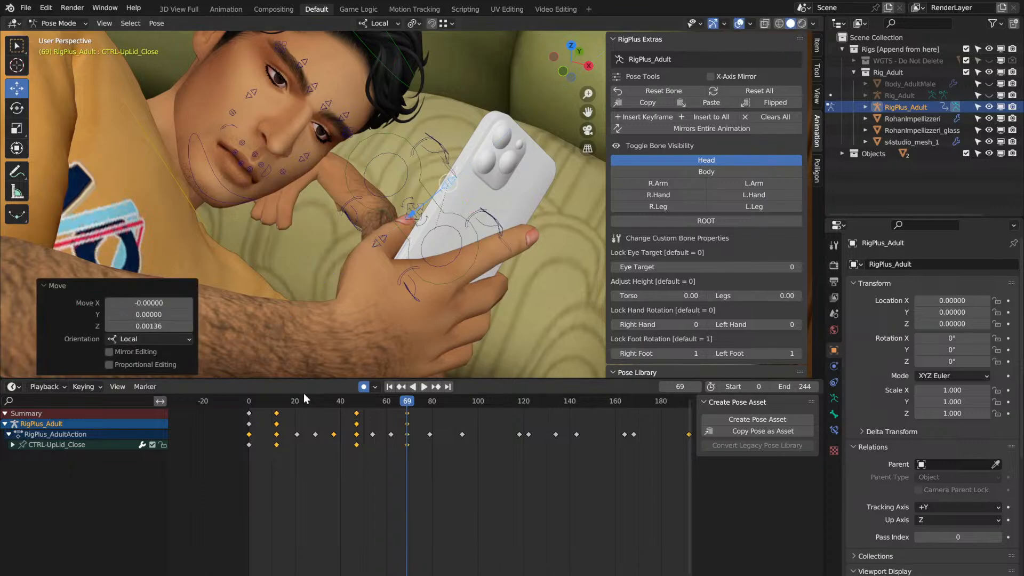
pyautogui.click(250, 403)
pyautogui.press('space')
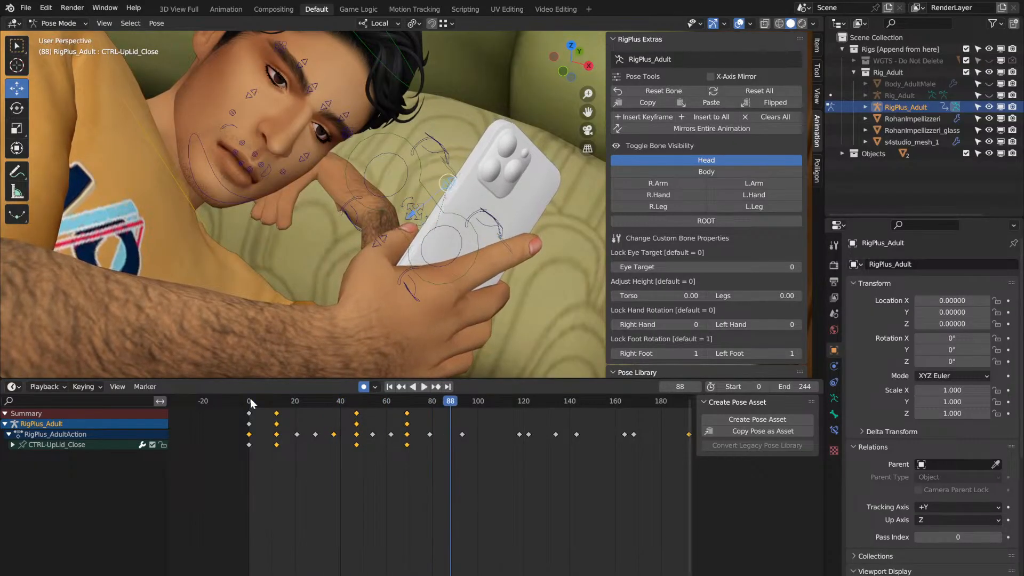
# Step: Move the CTRL-UpLid_Close bone about -0.002 along its local Z at frame 96 and replay the animation from frame 0
pyautogui.press('space')
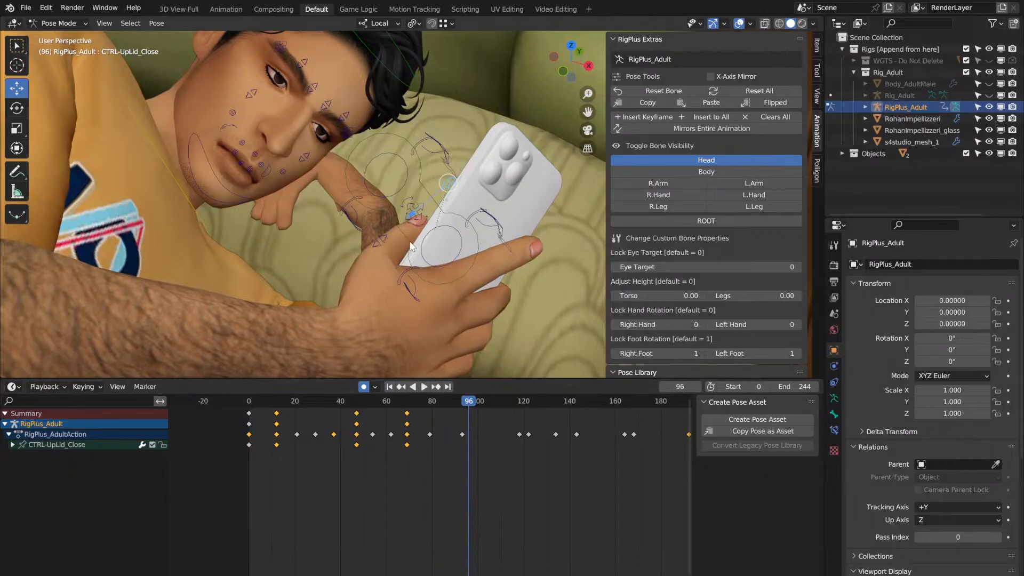
pyautogui.moveTo(414, 215); pyautogui.dragTo(416, 213)
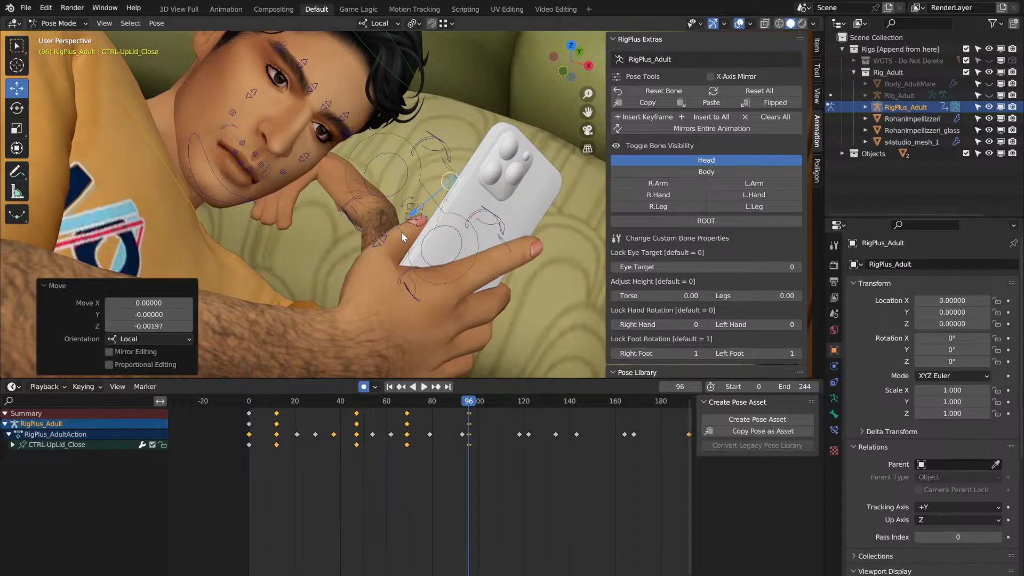
pyautogui.click(247, 406)
pyautogui.press('space')
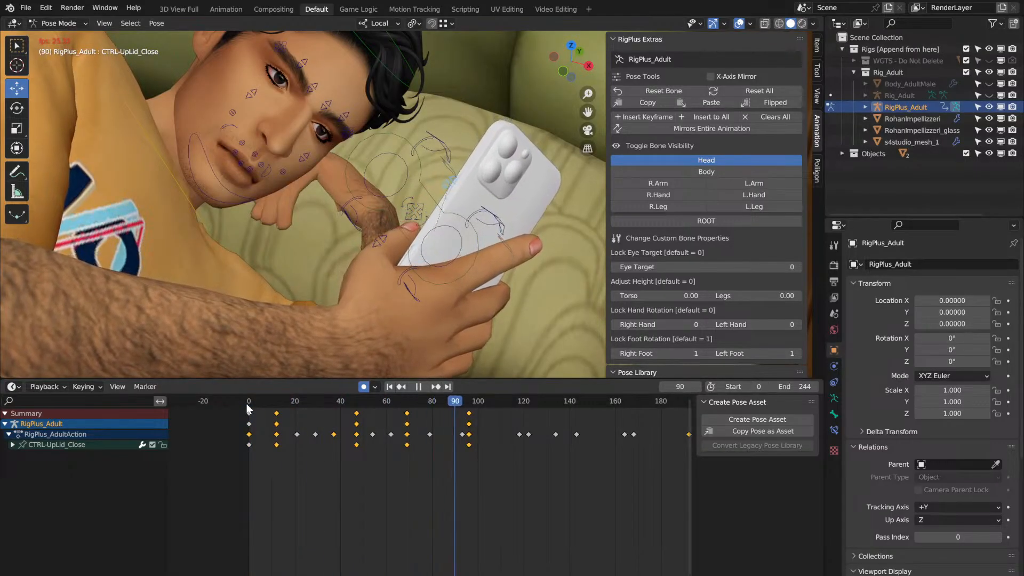
pyautogui.press('space')
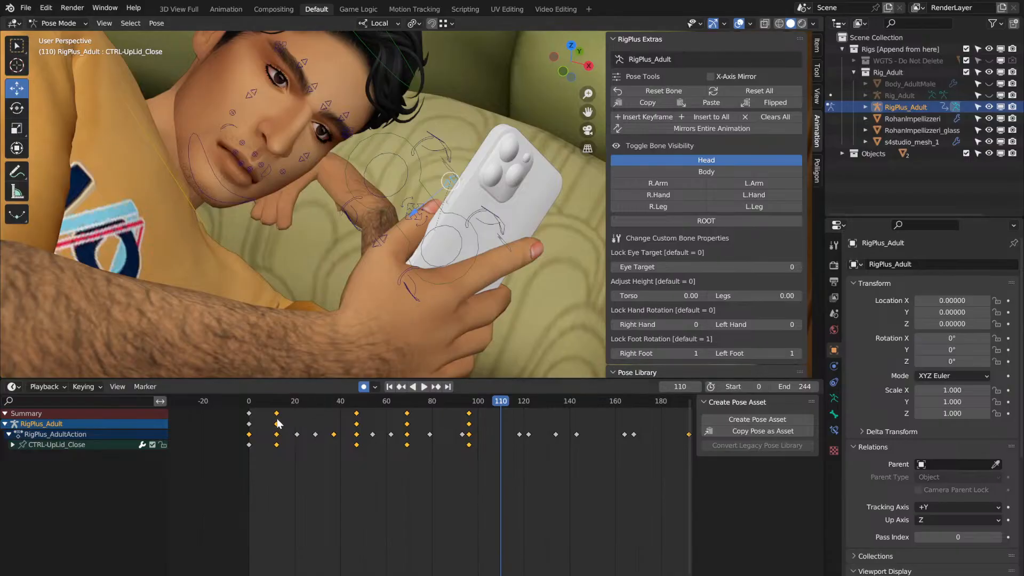
pyautogui.click(249, 401)
pyautogui.press('space')
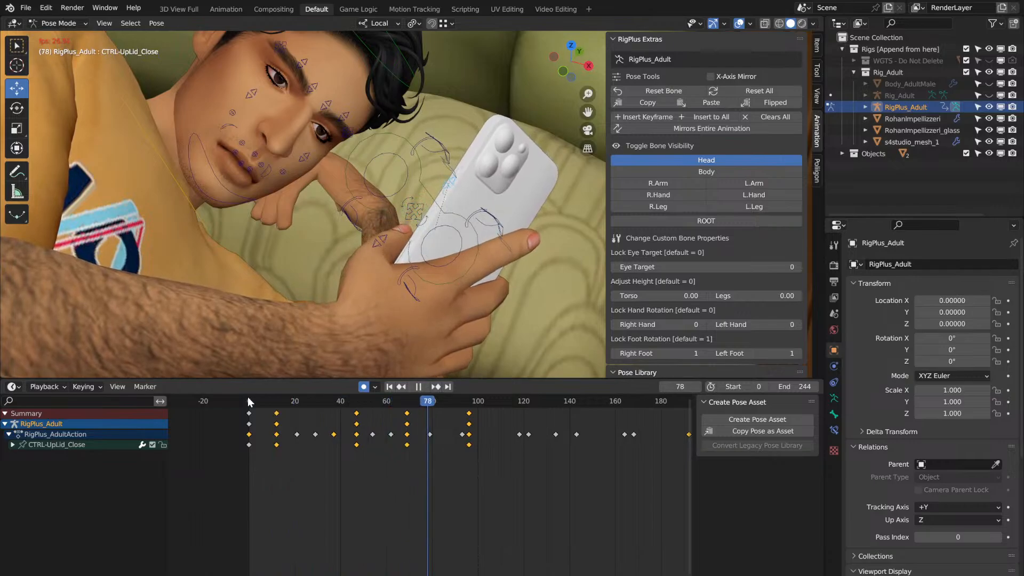
pyautogui.press('space')
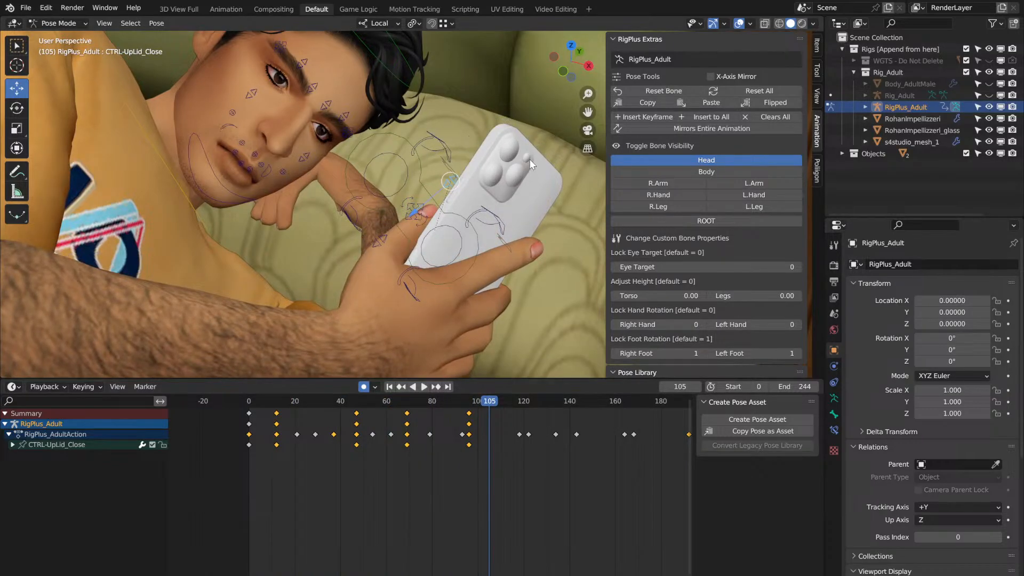
pyautogui.press('a')
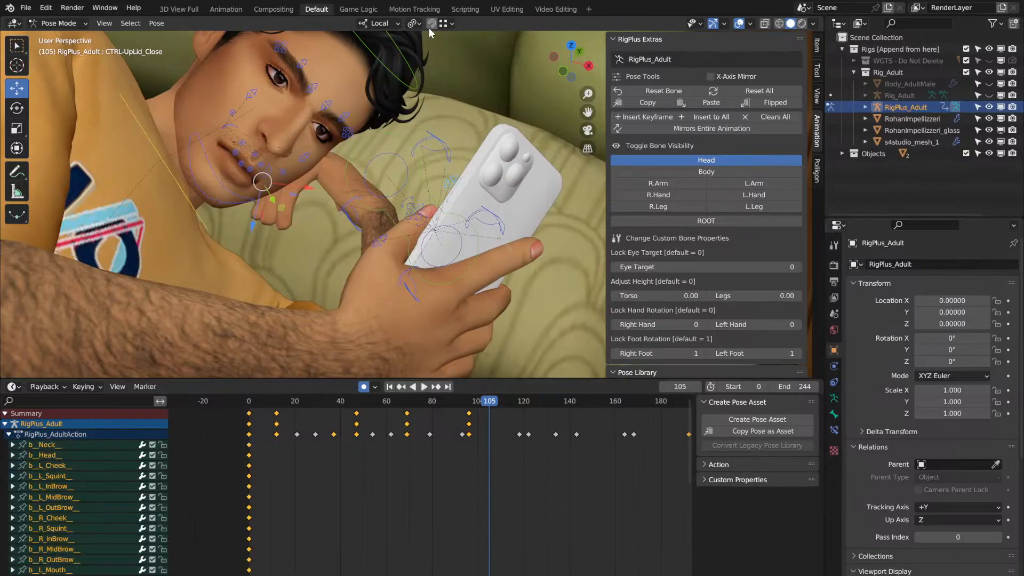
pyautogui.press('k')
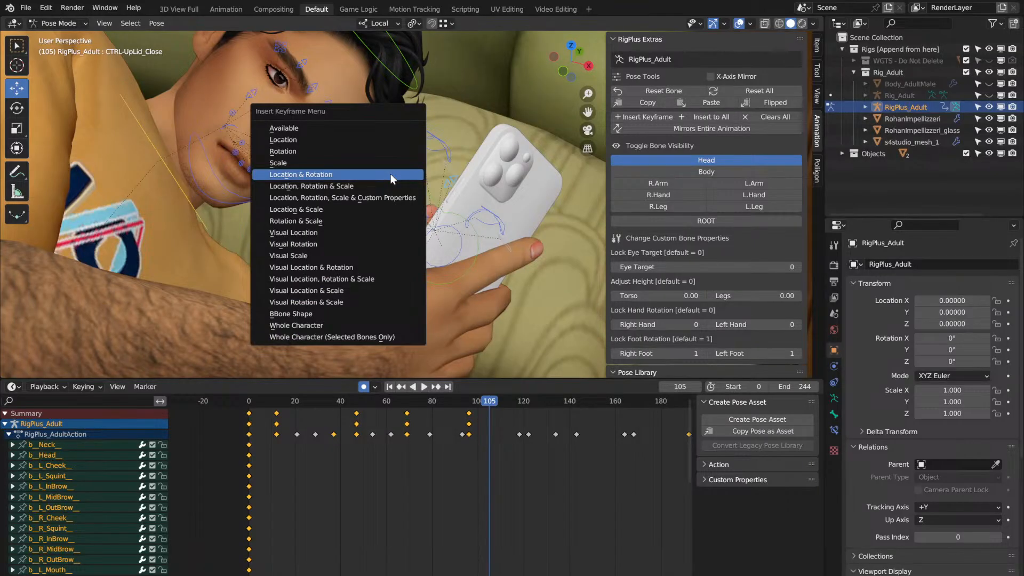
pyautogui.click(390, 174)
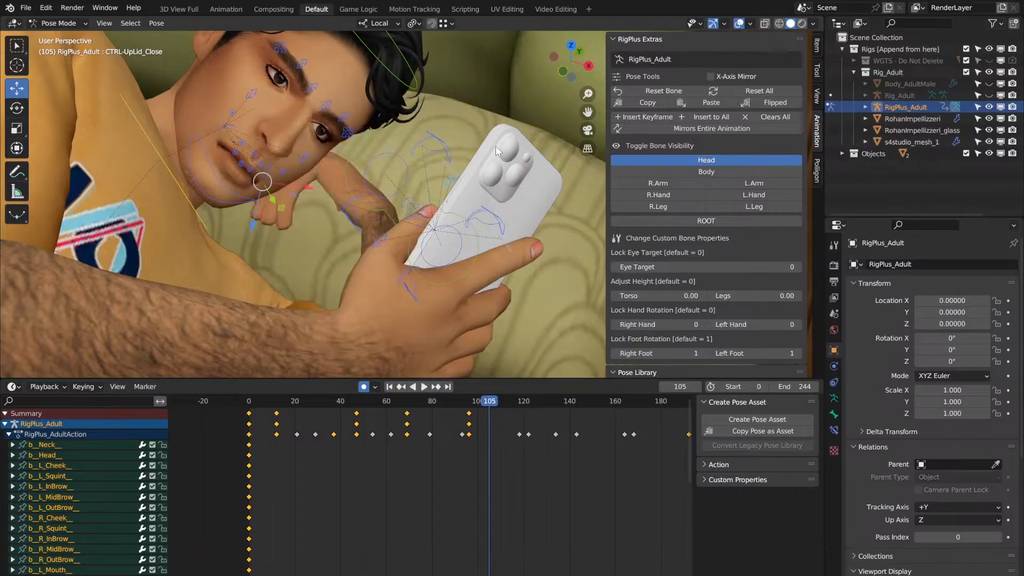
pyautogui.click(524, 136)
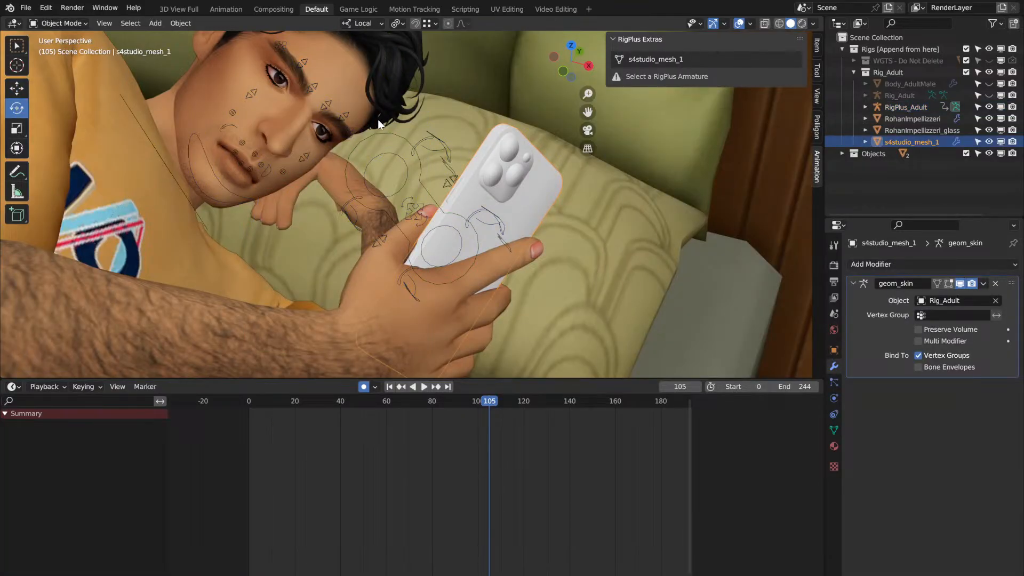
pyautogui.moveTo(371, 119); pyautogui.dragTo(488, 298)
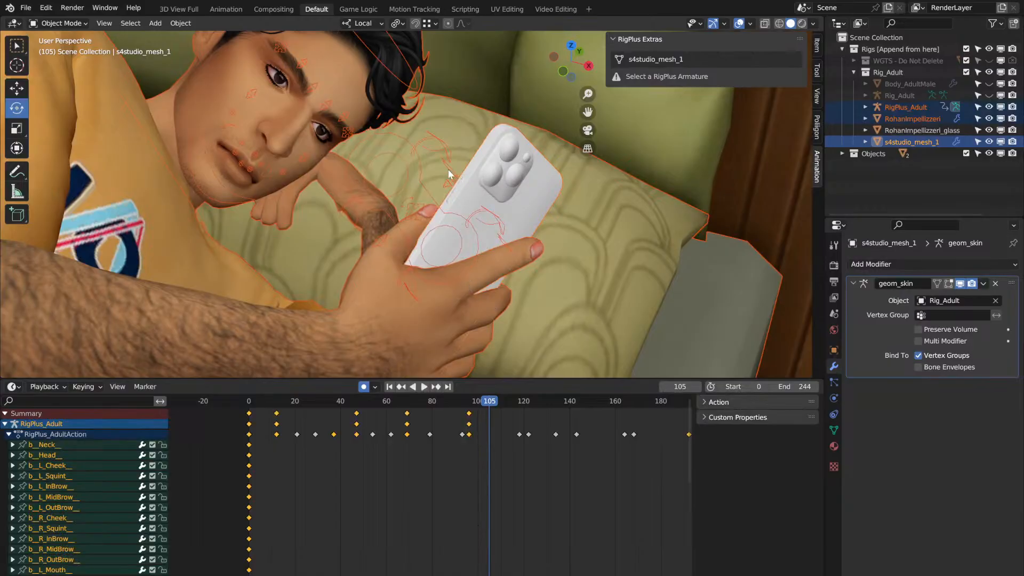
pyautogui.click(86, 24)
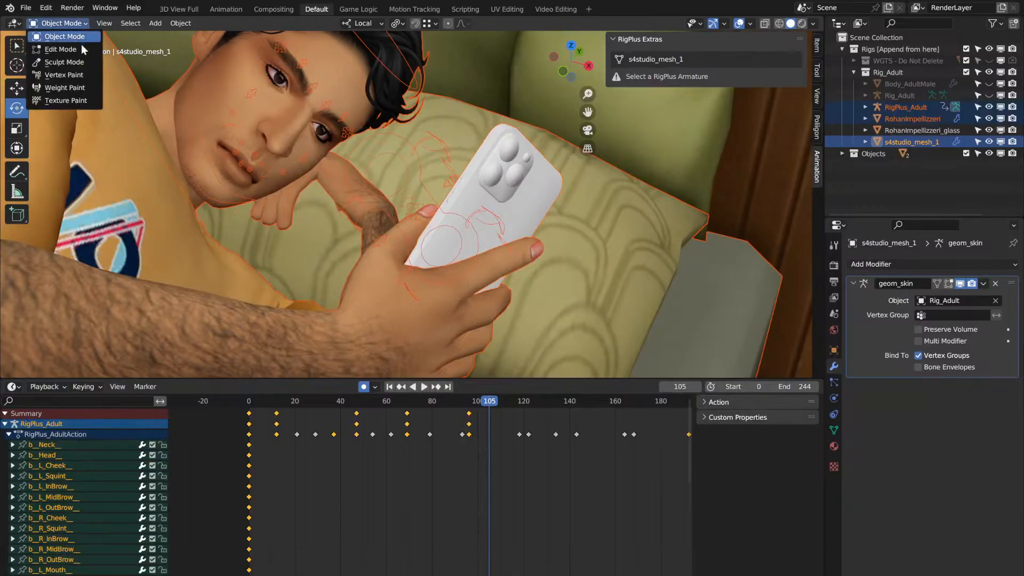
pyautogui.click(408, 174)
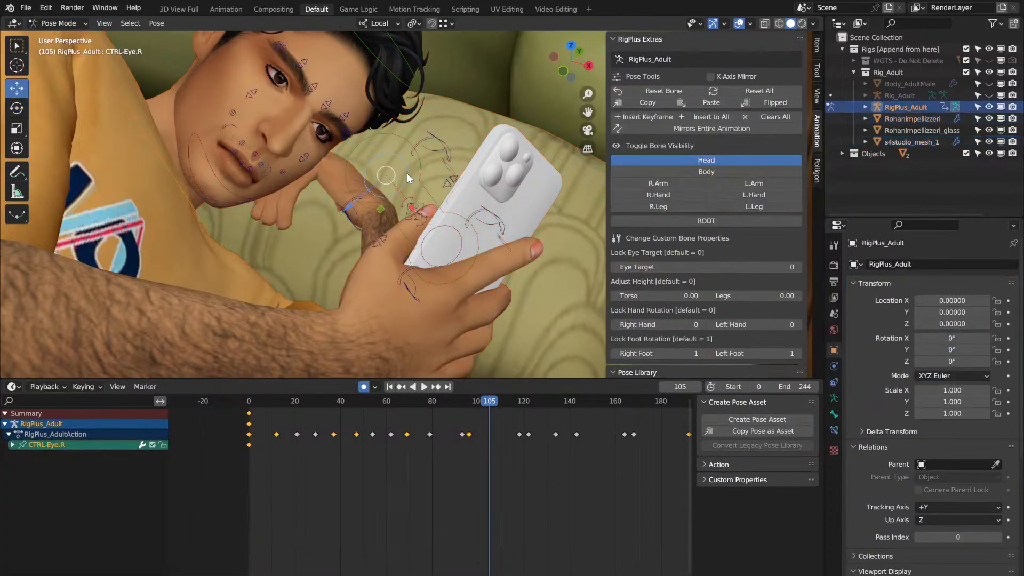
# Step: Select the eye and eyelid control bones in front of the face and insert a Whole Character keyframe at frame 105
pyautogui.moveTo(370, 111); pyautogui.dragTo(485, 283)
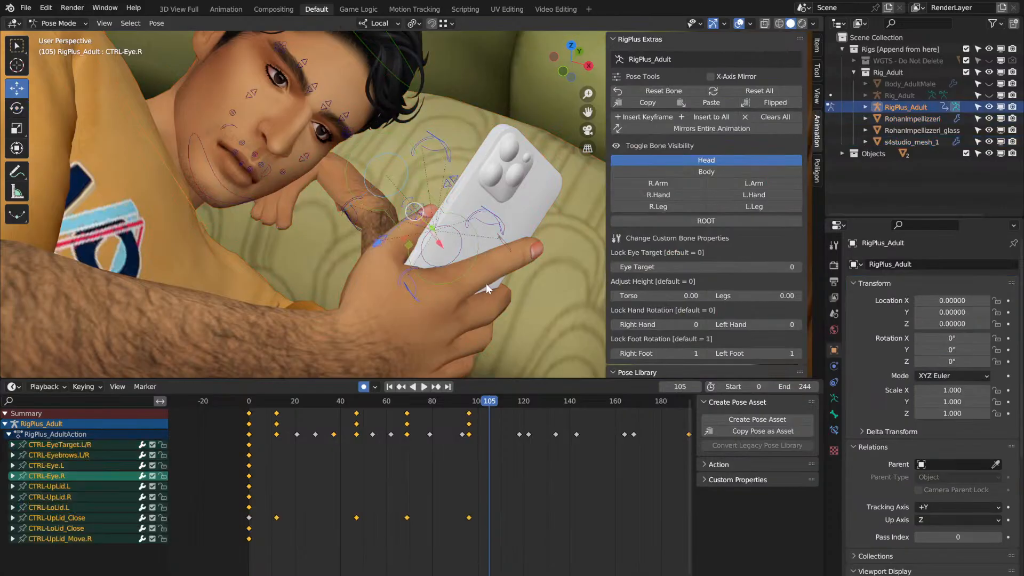
pyautogui.press('k')
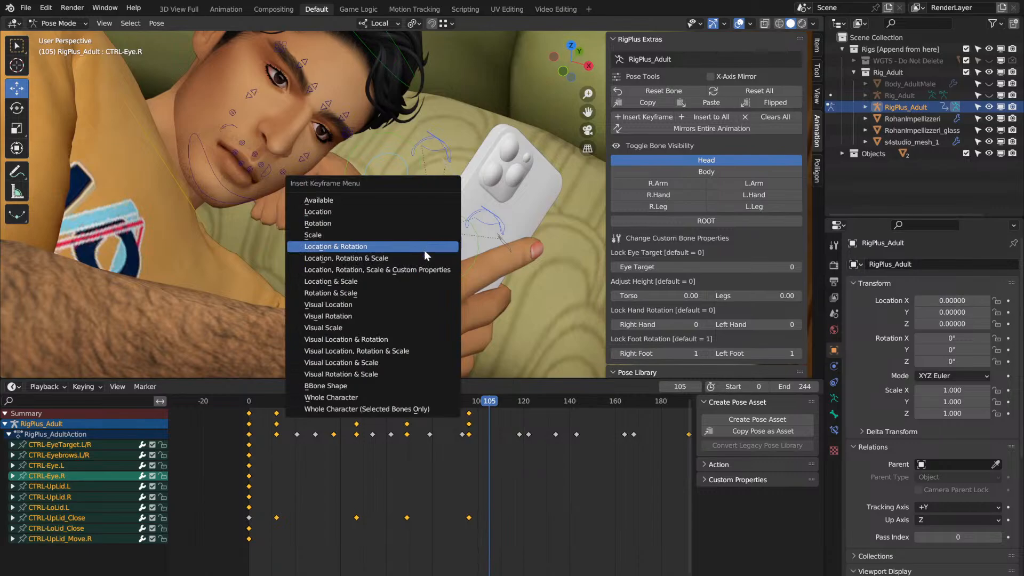
pyautogui.click(399, 398)
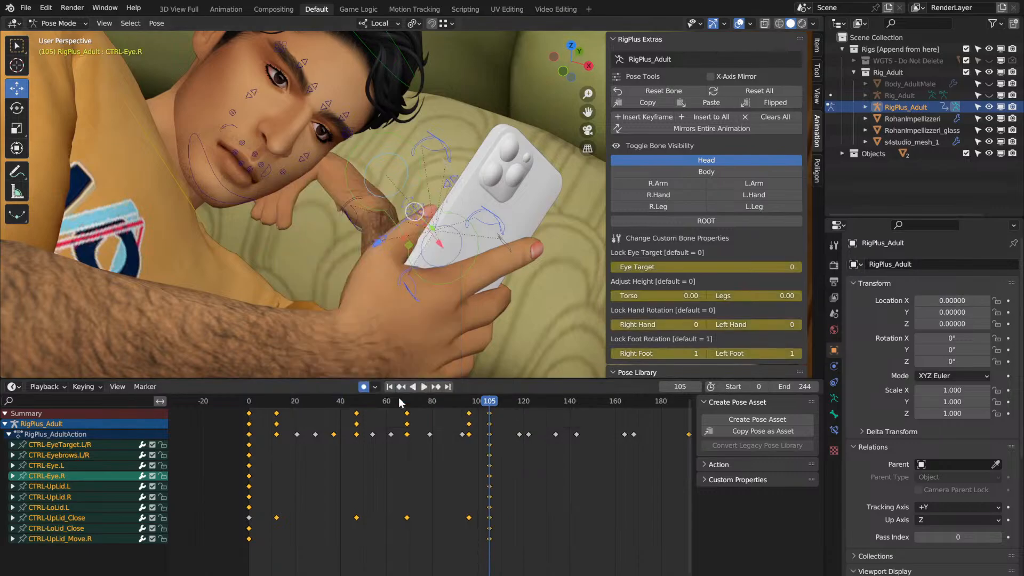
pyautogui.press('space')
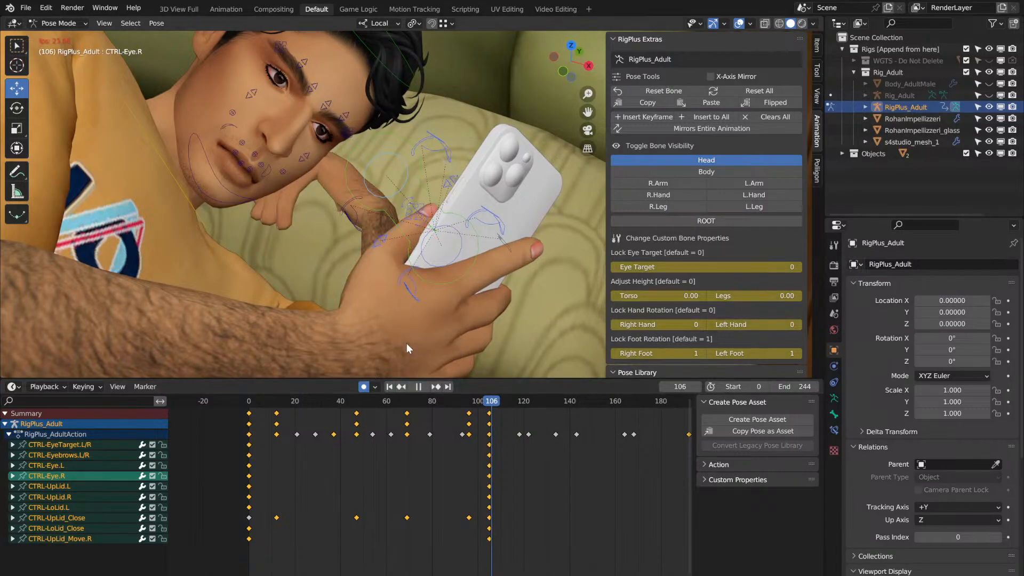
pyautogui.press('space')
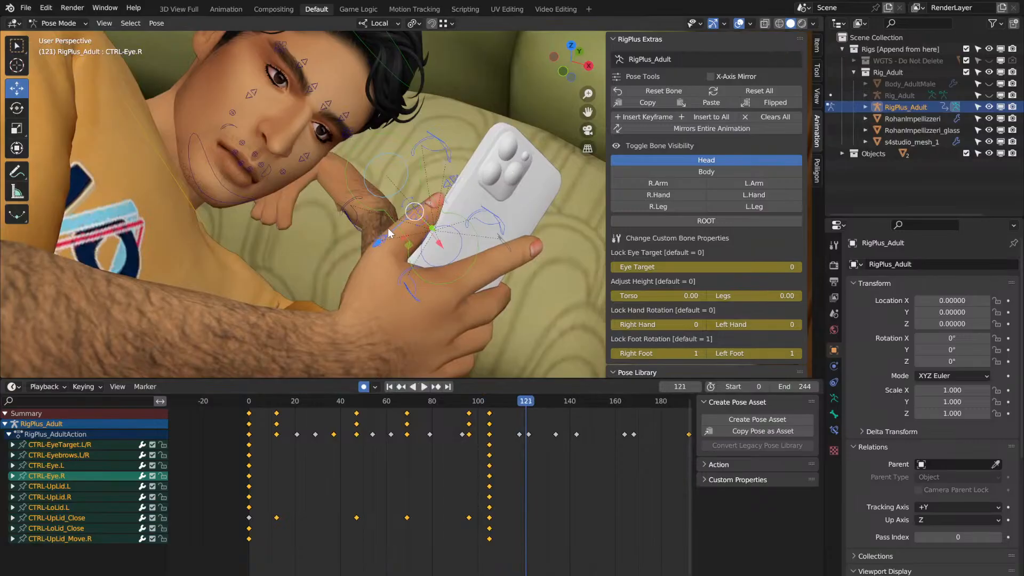
pyautogui.moveTo(379, 247); pyautogui.dragTo(359, 263)
pyautogui.hotkey('ctrl', 'z')
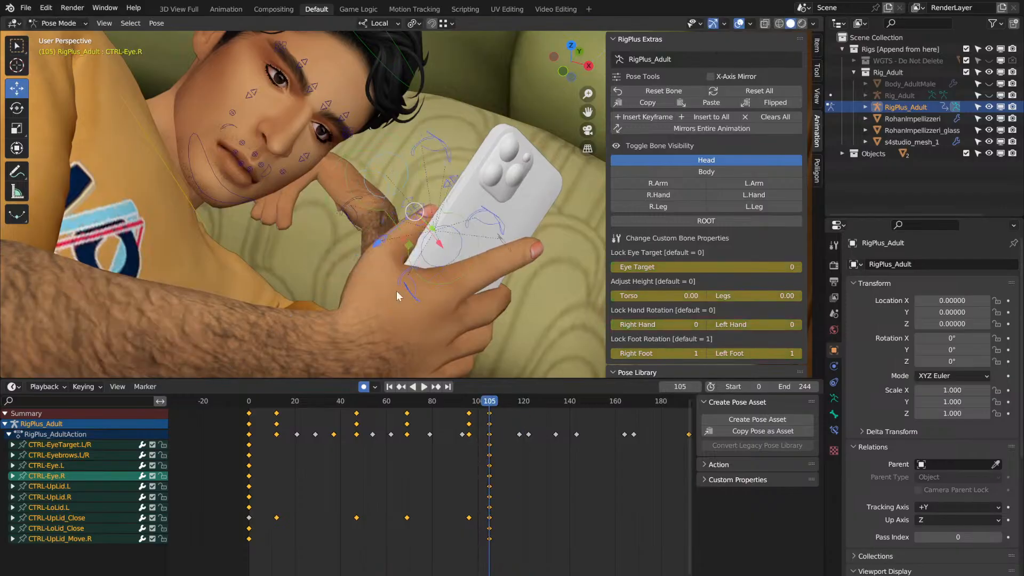
# Step: Close the eyelids at frame 130 by moving the CTRL-UpLid_Close bone about 0.019 along its local Z
pyautogui.press('space')
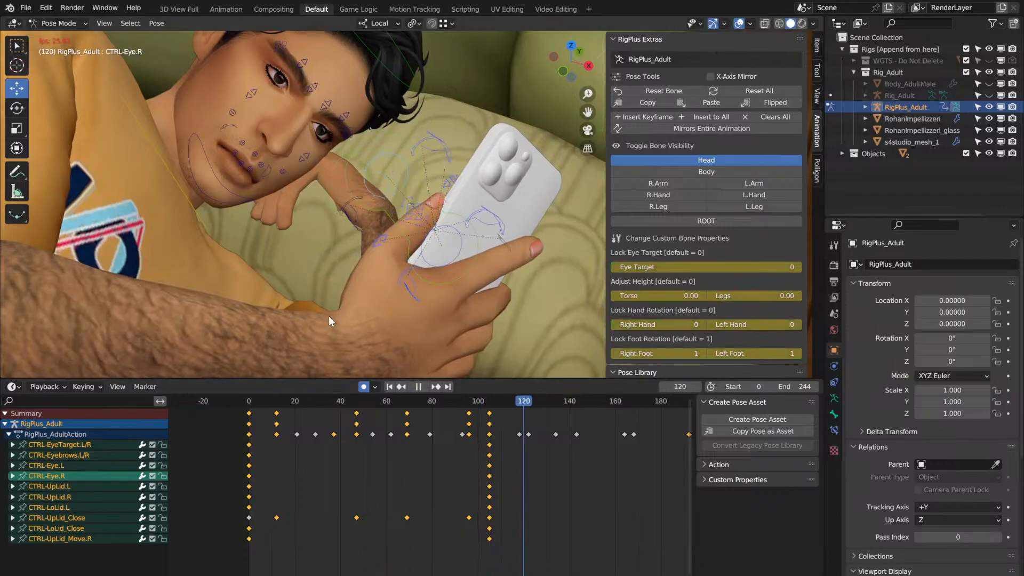
pyautogui.click(457, 175)
pyautogui.click(453, 184)
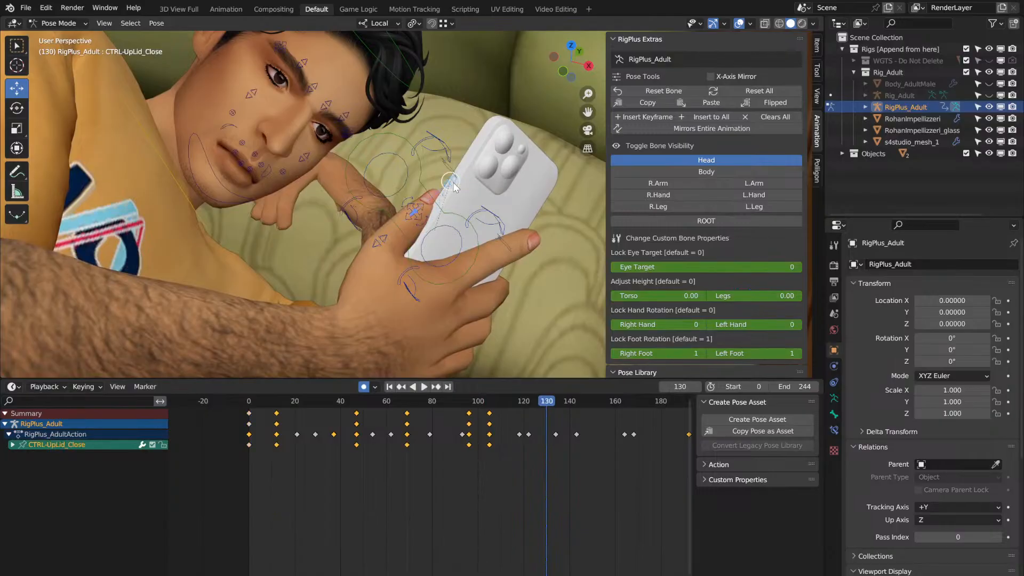
pyautogui.moveTo(415, 213); pyautogui.dragTo(397, 243)
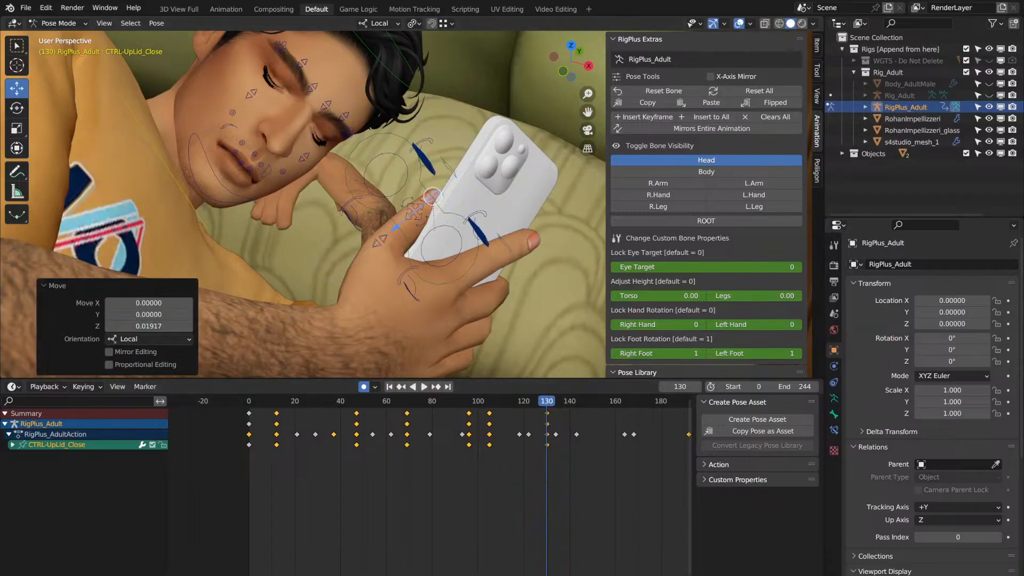
# Step: Reopen the eyelids at frame 148 by moving the CTRL-UpLid_Close bone about -0.0175 along its local Z
pyautogui.click(488, 401)
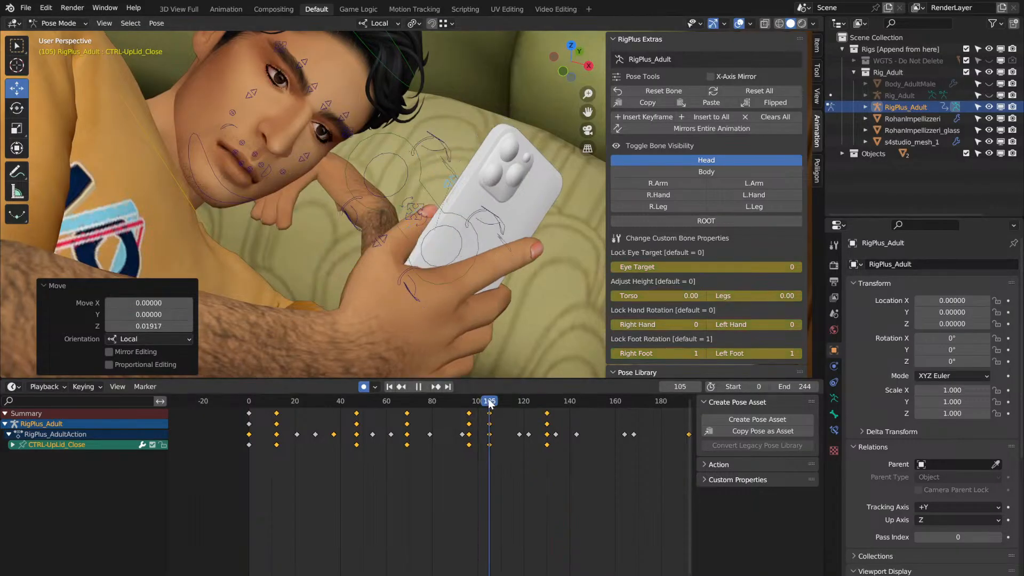
pyautogui.press('space')
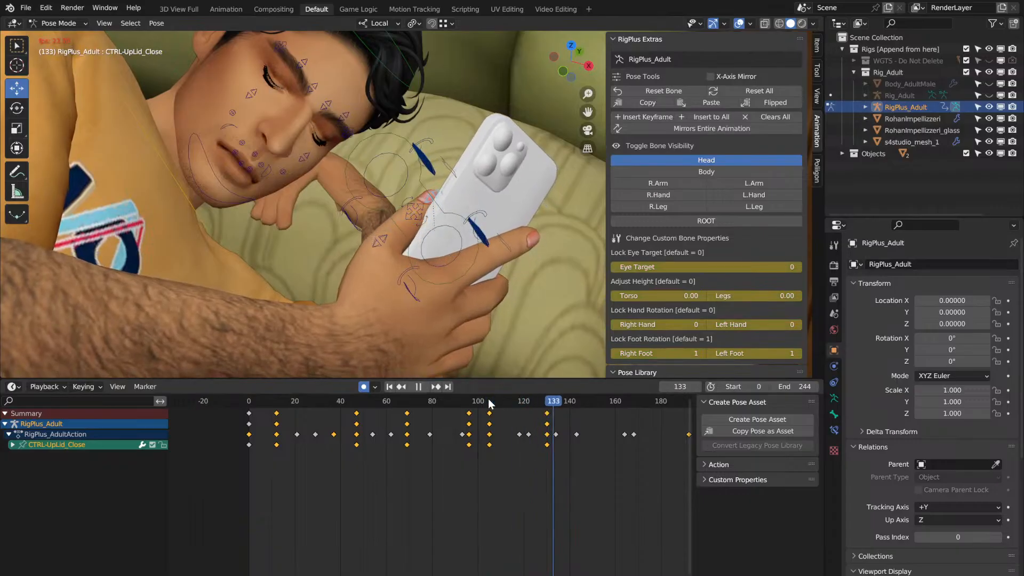
pyautogui.press('space')
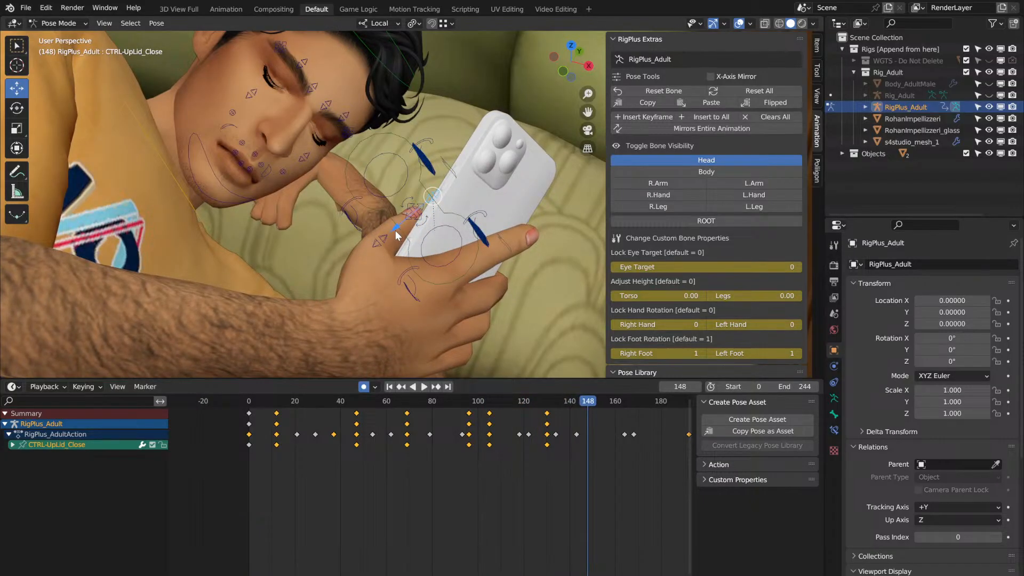
pyautogui.moveTo(397, 229); pyautogui.dragTo(425, 223)
# Step: Play the animation from frames 96, 12 and 0 to check the timing of the blinks
pyautogui.click(471, 405)
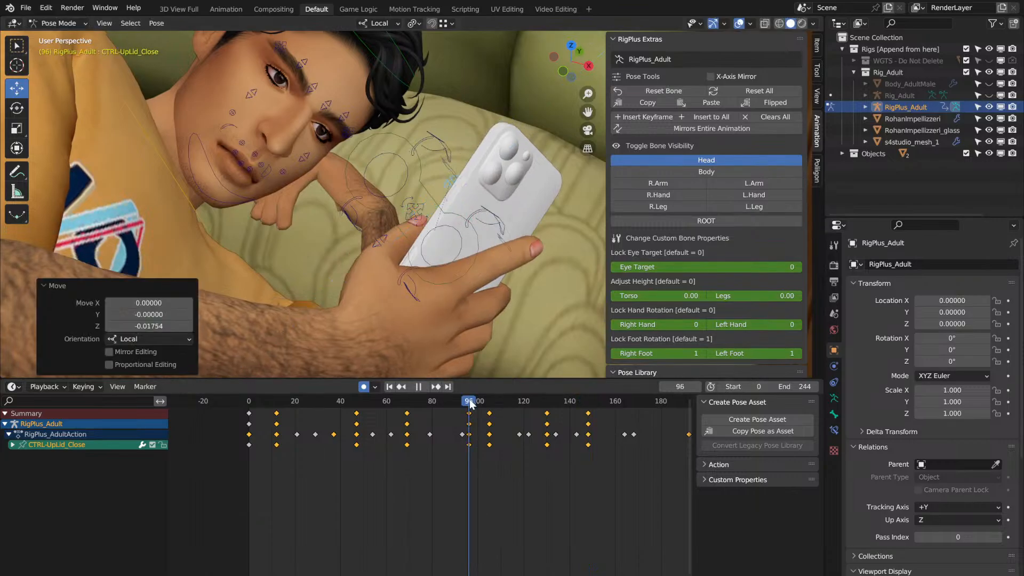
pyautogui.press('space')
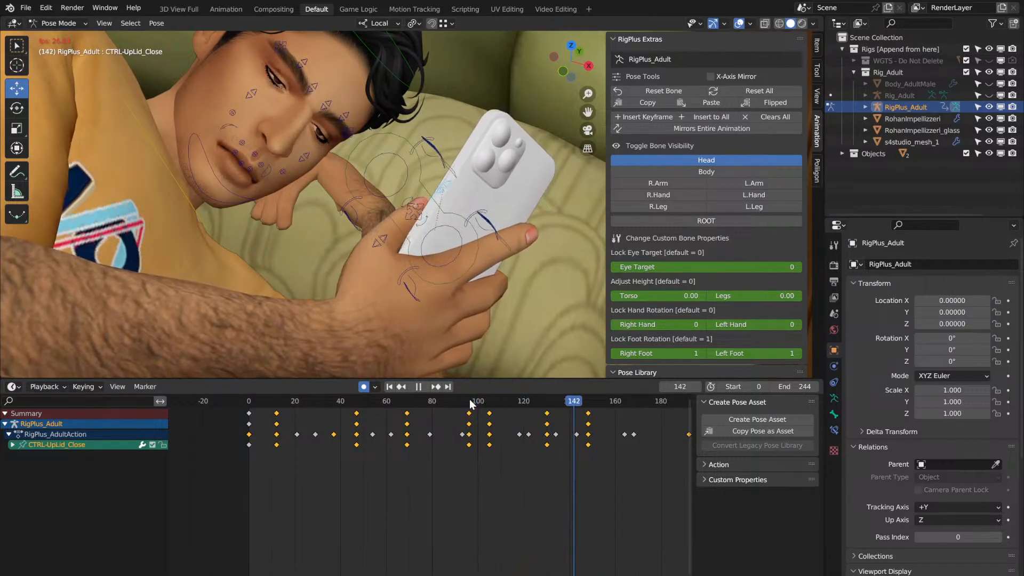
pyautogui.click(402, 401)
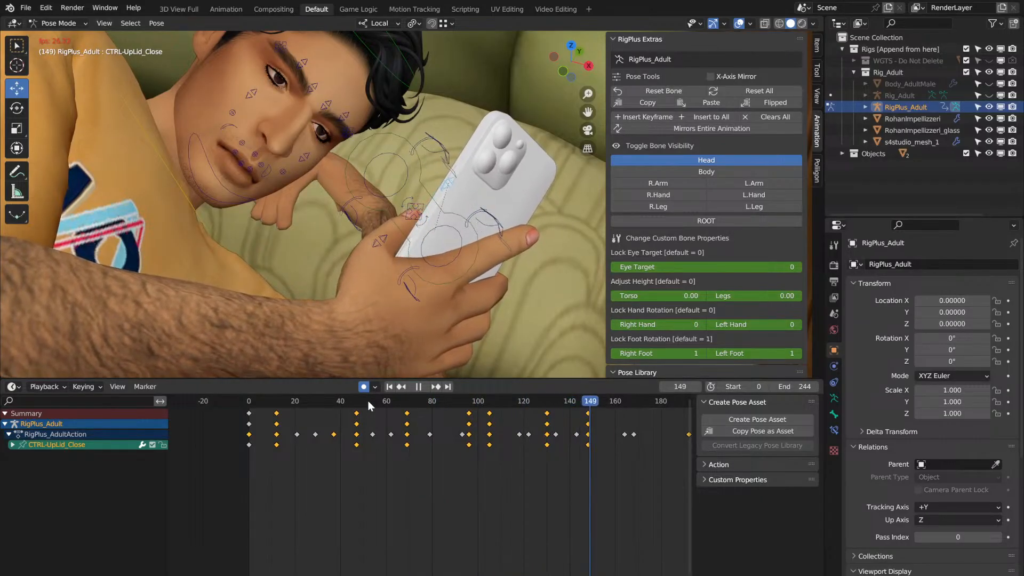
pyautogui.press('space')
pyautogui.click(274, 401)
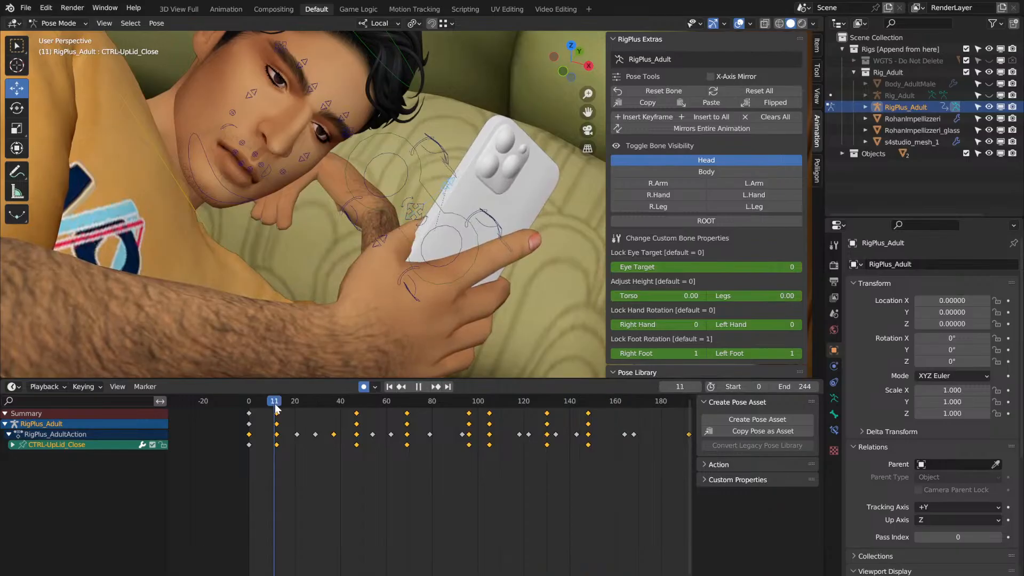
pyautogui.press('space')
pyautogui.click(274, 404)
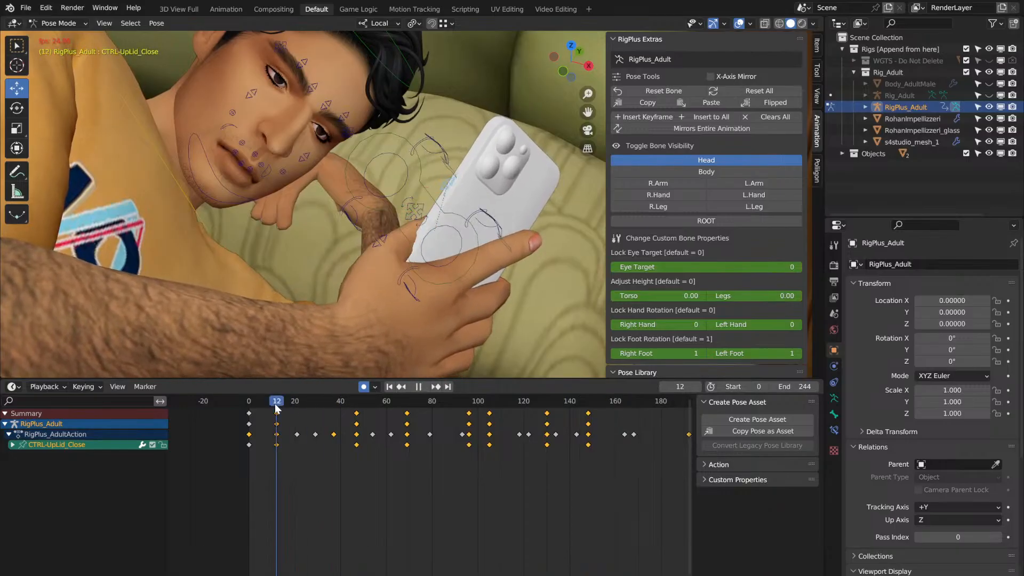
pyautogui.click(248, 406)
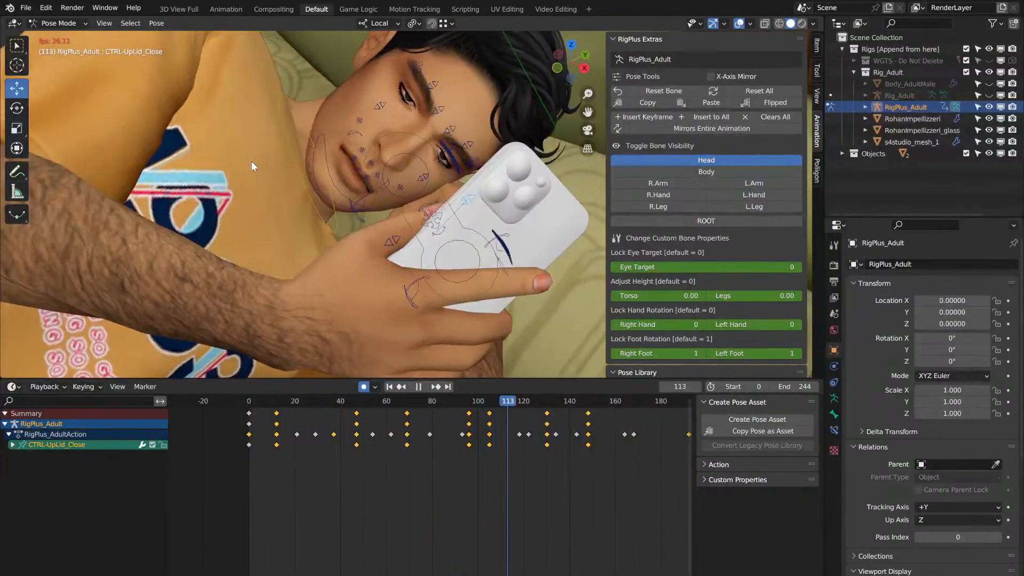
pyautogui.press('space')
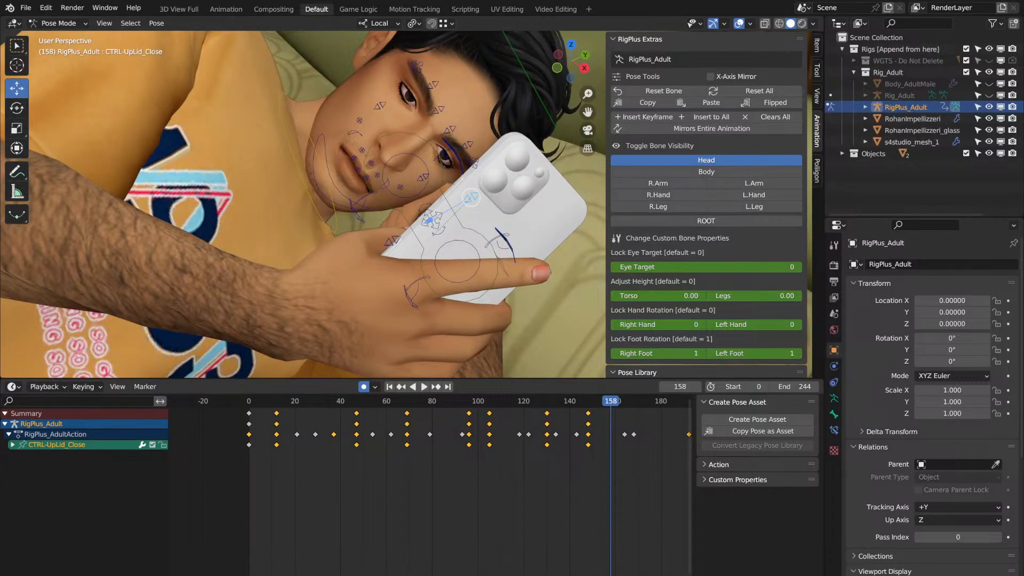
# Step: Select all the visible rig bones and play the animation from frame 105 to check the blink timing
pyautogui.moveTo(560, 490); pyautogui.dragTo(503, 491, button='middle')
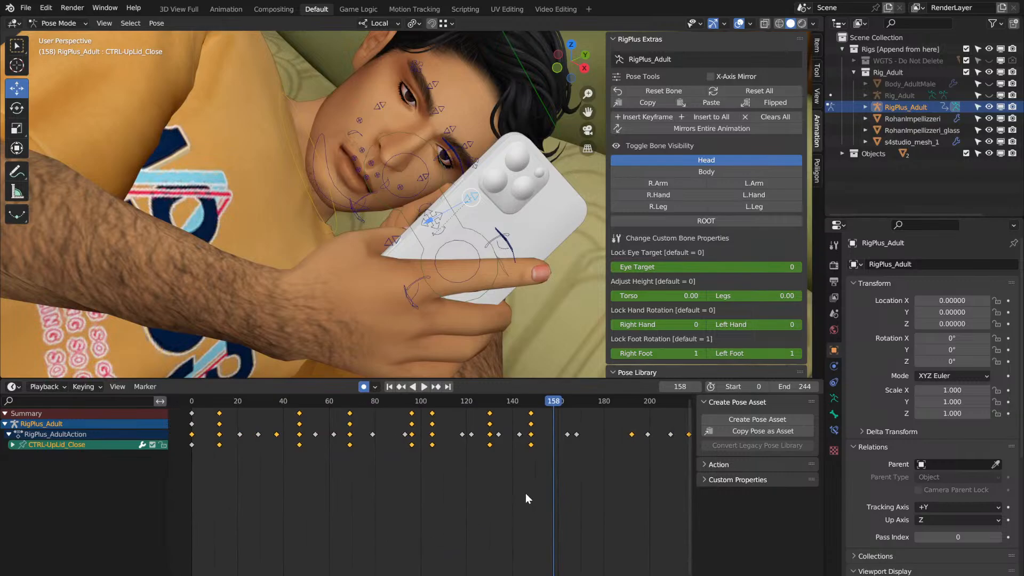
pyautogui.moveTo(532, 481); pyautogui.dragTo(212, 411)
pyautogui.press('a')
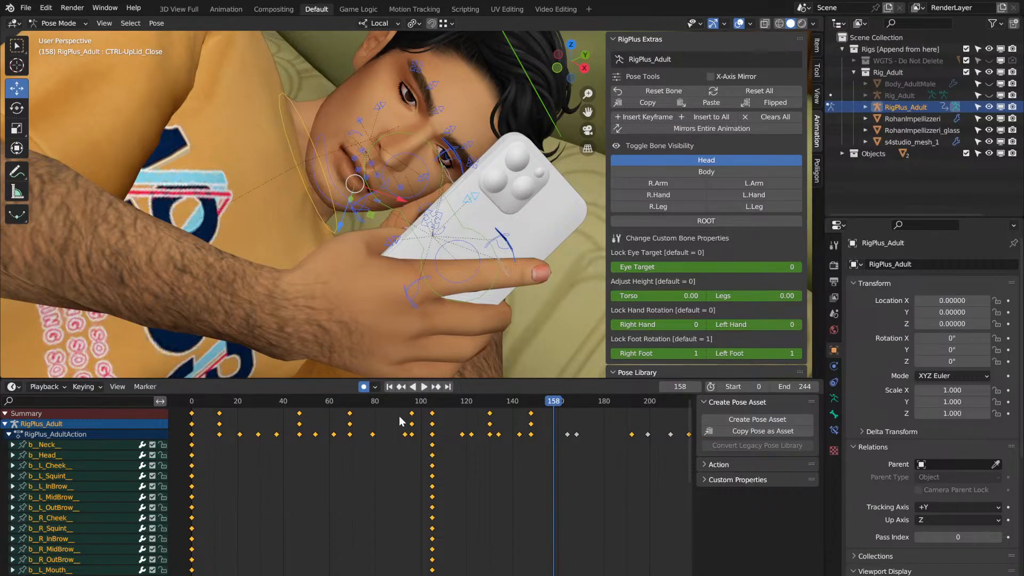
pyautogui.click(431, 404)
pyautogui.press('space')
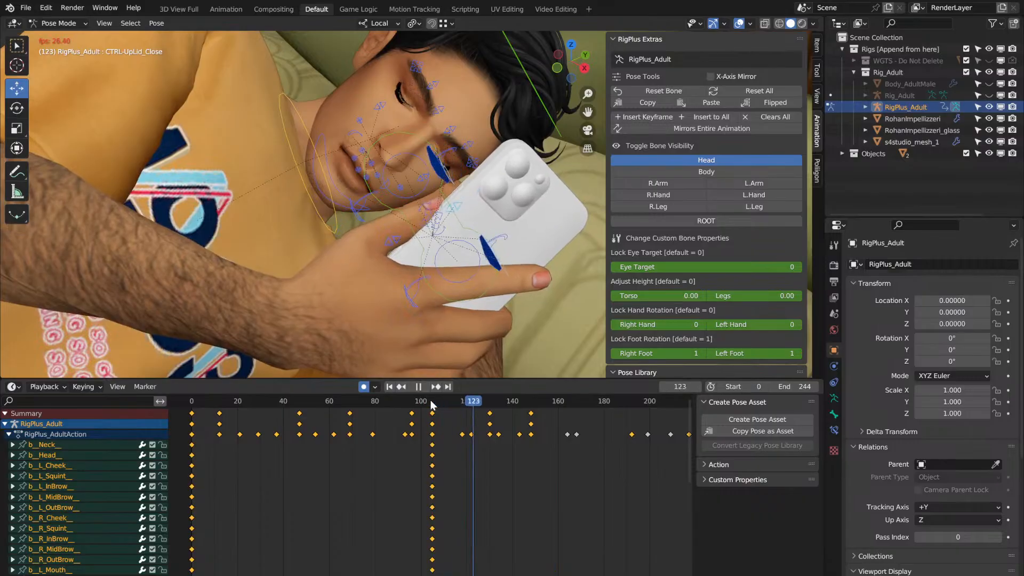
pyautogui.press('space')
pyautogui.press('space')
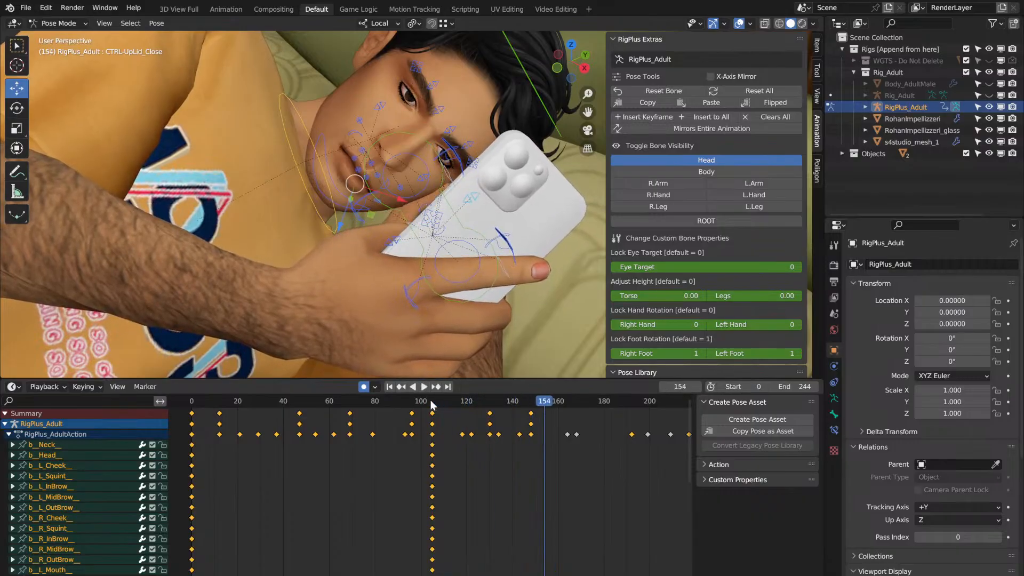
pyautogui.press('space')
# Step: Copy the keyframes between frames 12 and 96 and paste them at frame 166 to repeat the blinks
pyautogui.moveTo(419, 453); pyautogui.dragTo(210, 408)
pyautogui.press('space')
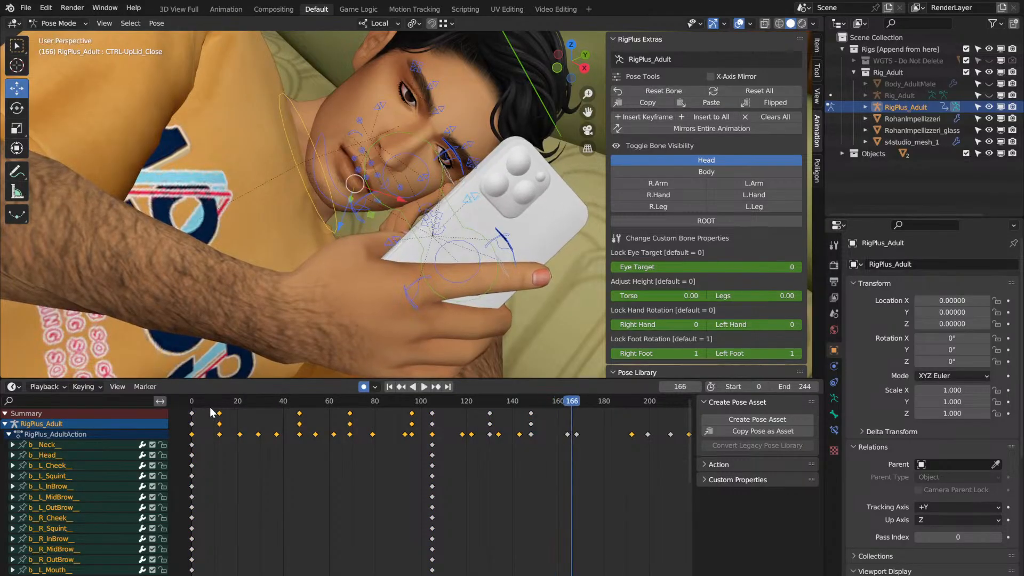
pyautogui.click(572, 402)
pyautogui.hotkey('ctrl', 'v')
# Step: At frame 32, rotate the b__Neck__ bone 1.52° about its local Z
pyautogui.press('space')
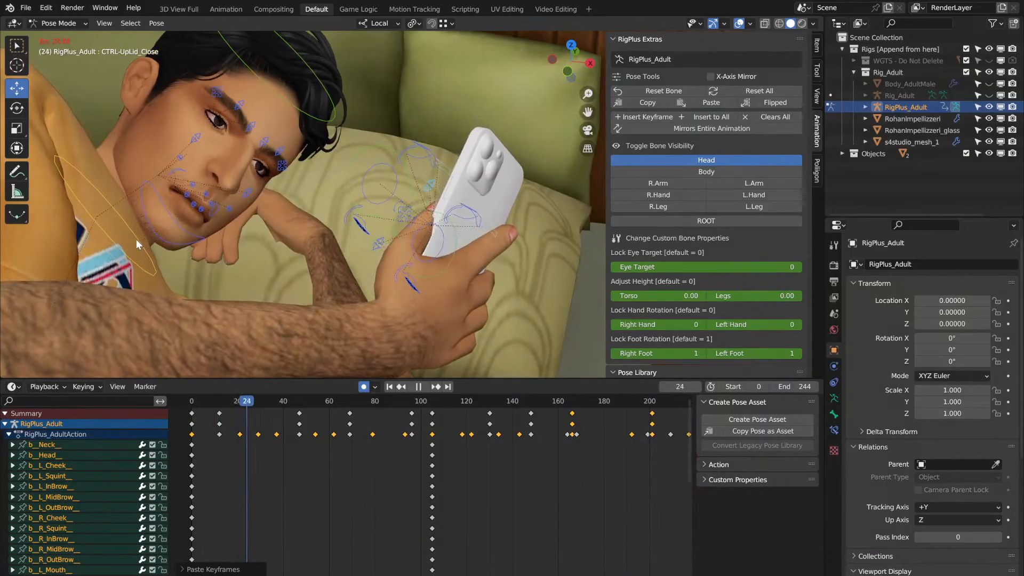
pyautogui.press('space')
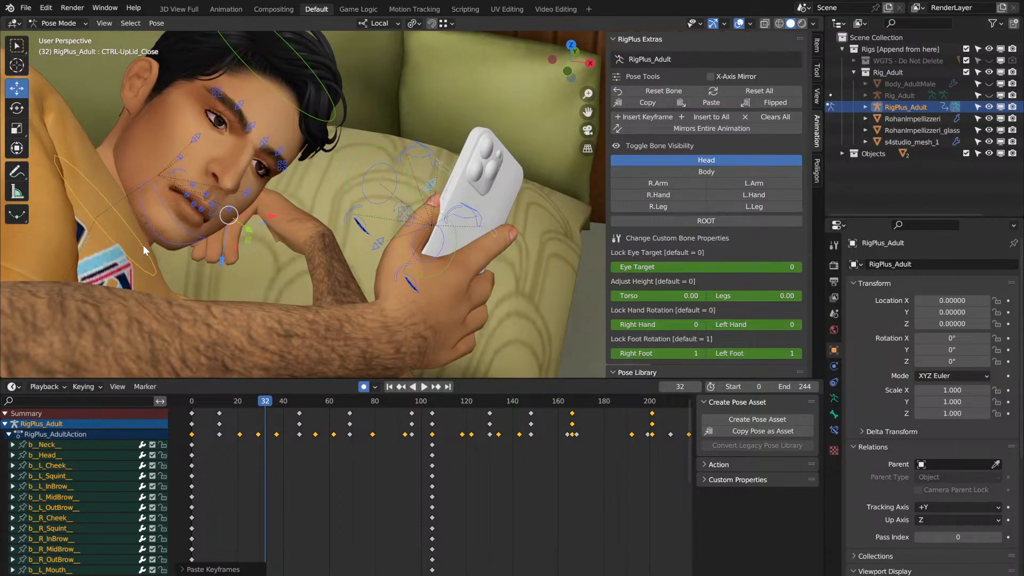
pyautogui.click(143, 245)
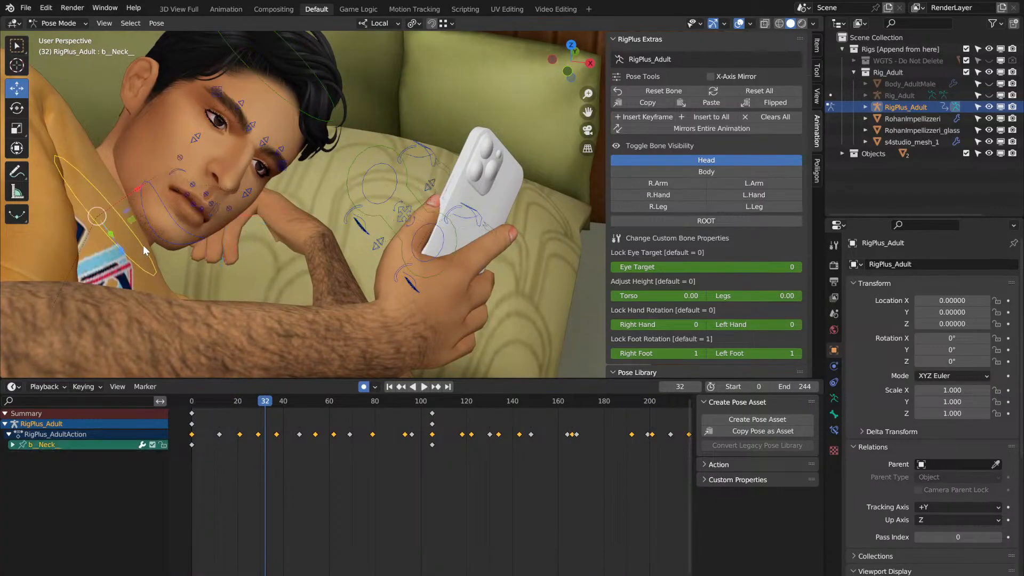
pyautogui.click(12, 109)
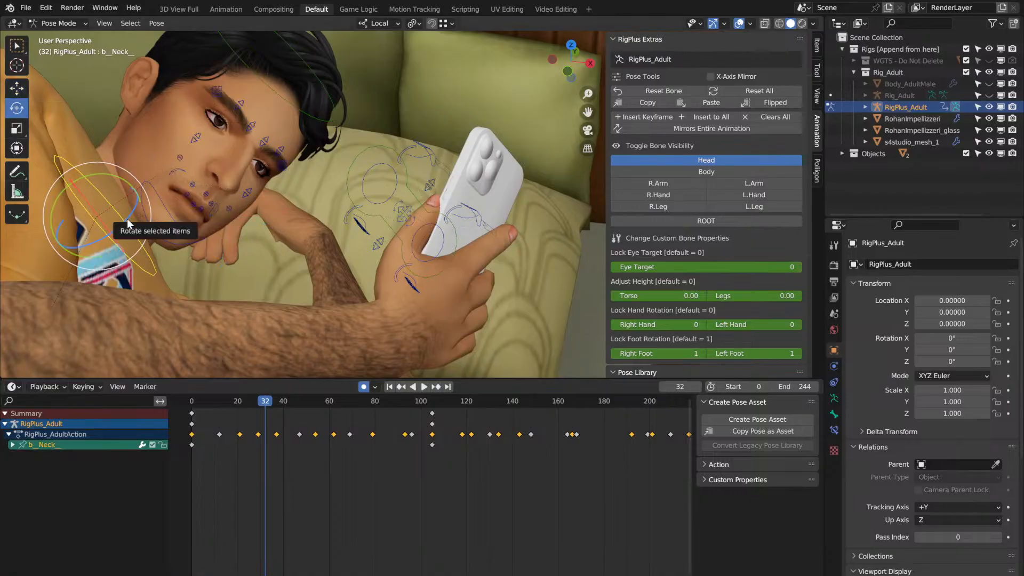
pyautogui.moveTo(126, 219); pyautogui.dragTo(126, 222)
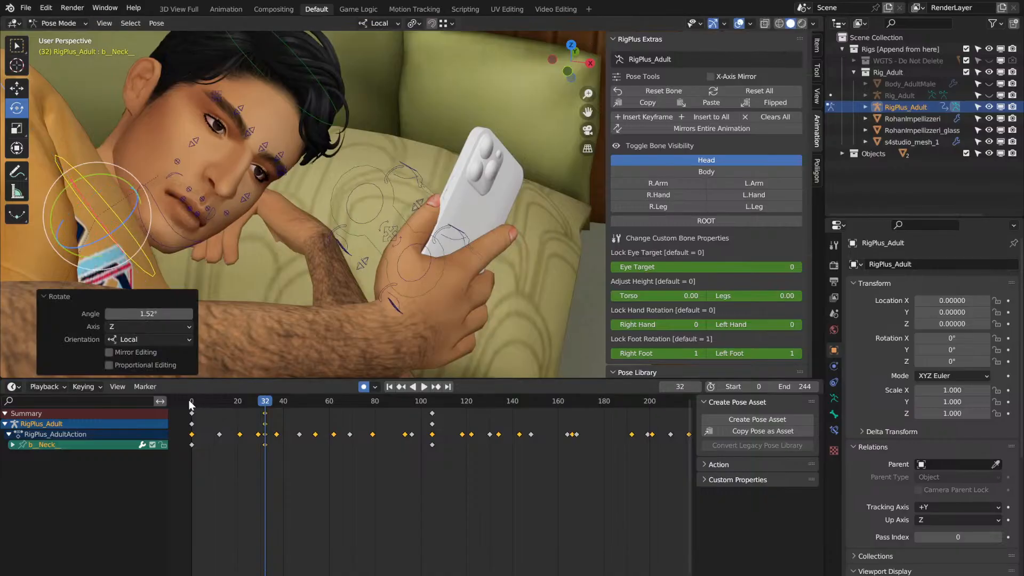
# Step: Rotate the b__Neck__ bone -3.51° about its local Z at frame 76 and move that keyframe to about frame 161
pyautogui.hotkey('shift', 'Left')
pyautogui.press('space')
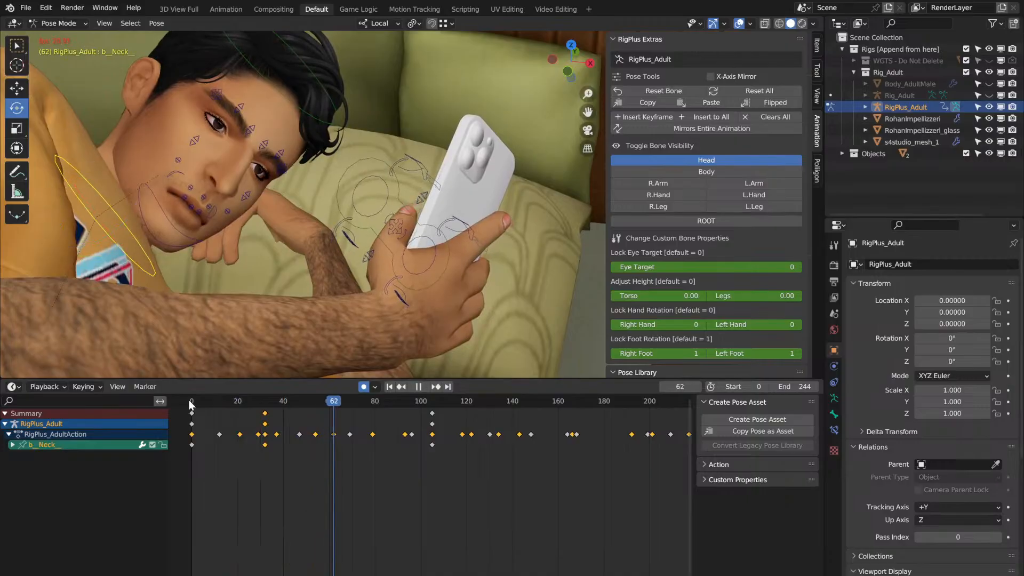
pyautogui.press('space')
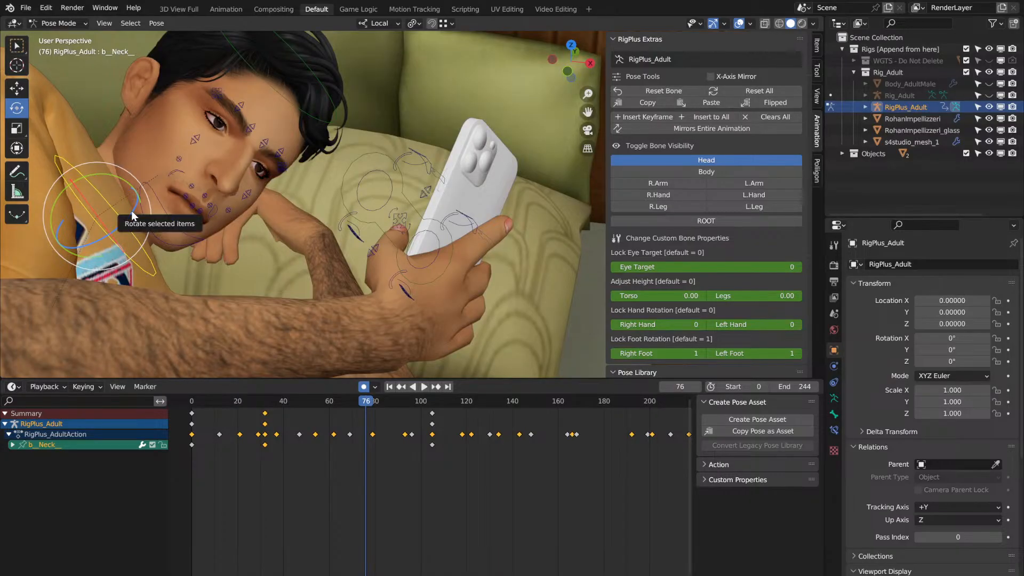
pyautogui.moveTo(133, 210); pyautogui.dragTo(132, 208)
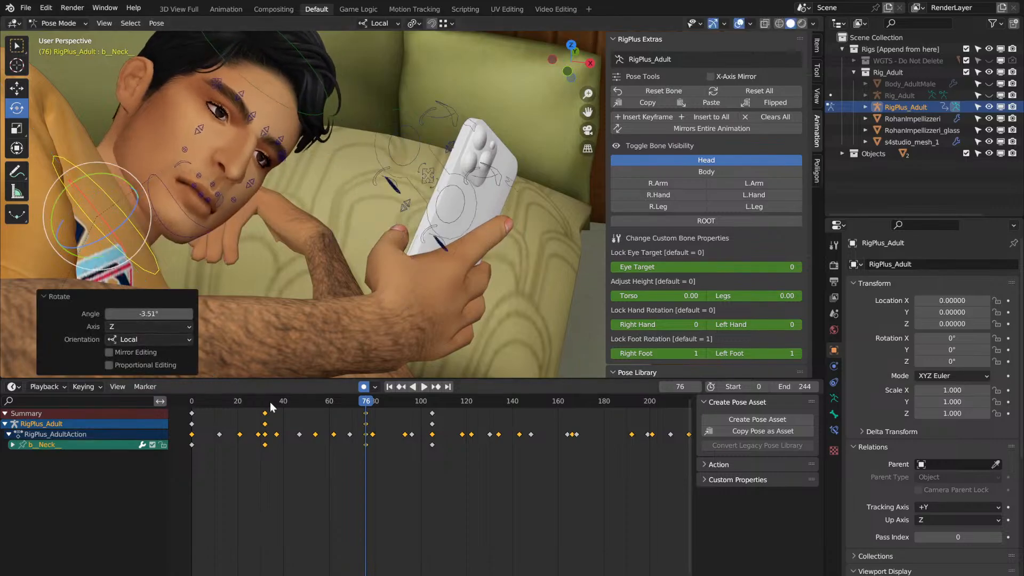
pyautogui.click(347, 415)
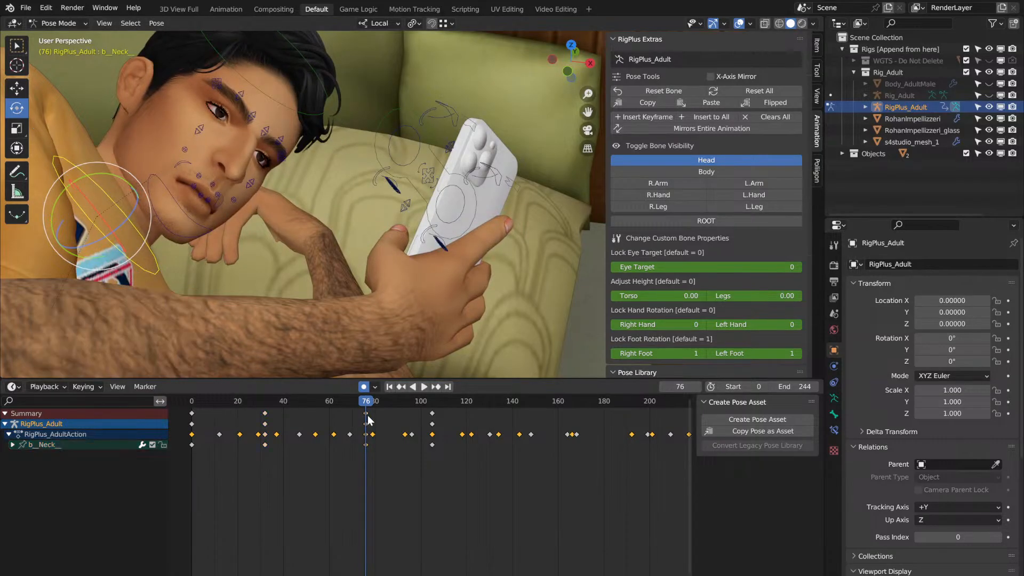
pyautogui.moveTo(367, 419); pyautogui.dragTo(568, 432)
# Step: Play the animation from frame 0 through frame 237 to check the neck movement
pyautogui.click(190, 402)
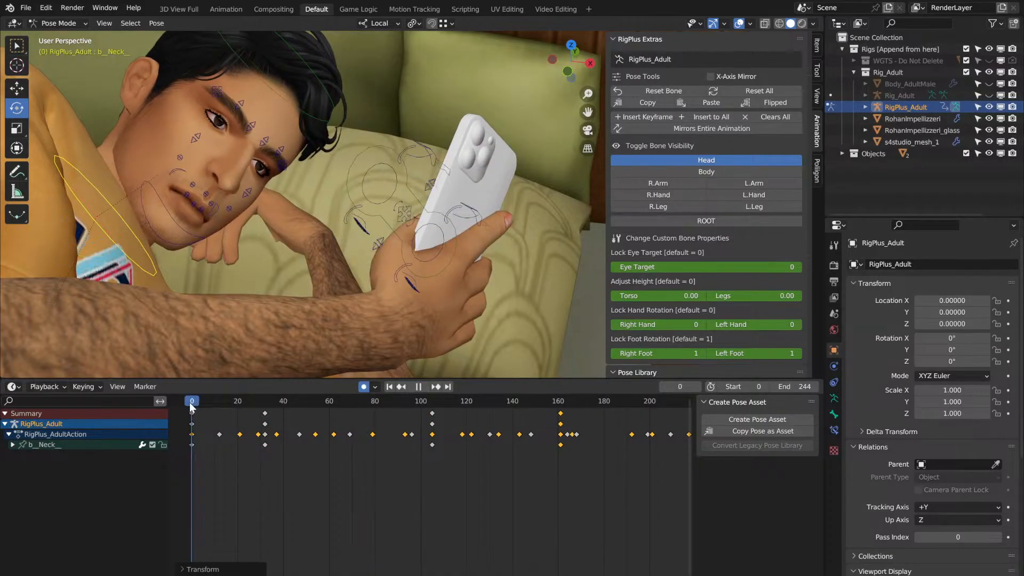
pyautogui.press('space')
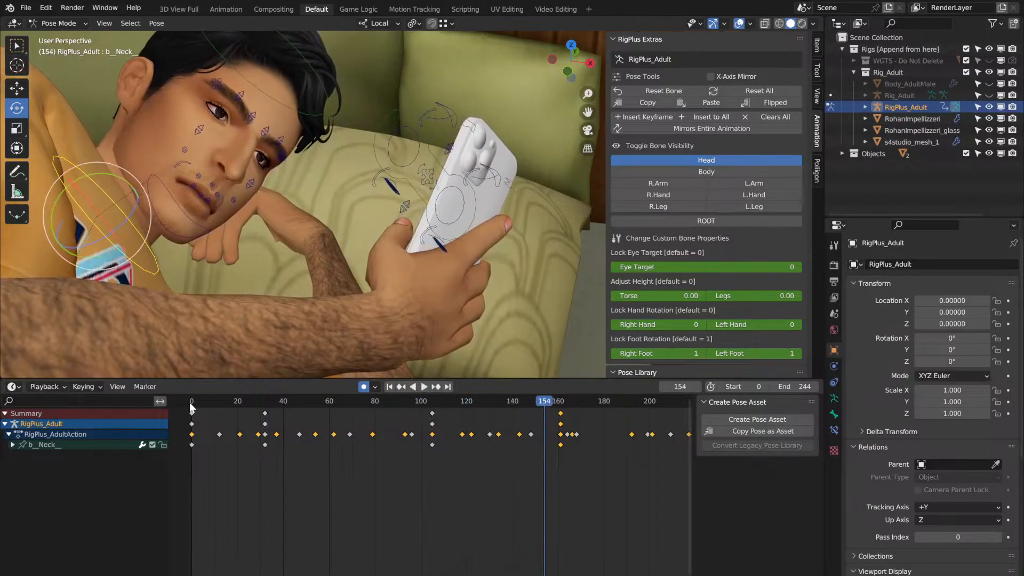
pyautogui.press('space')
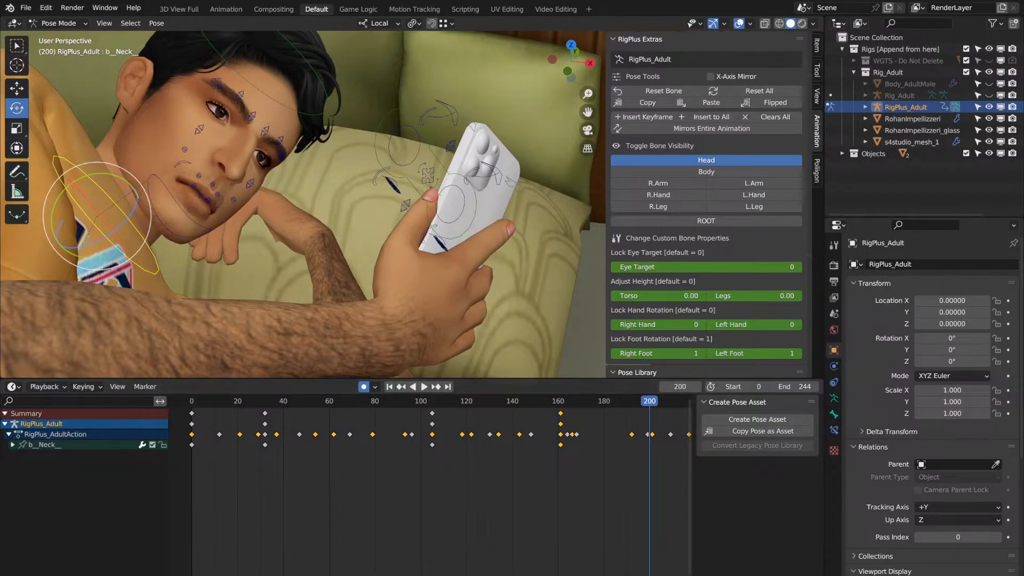
pyautogui.press('space')
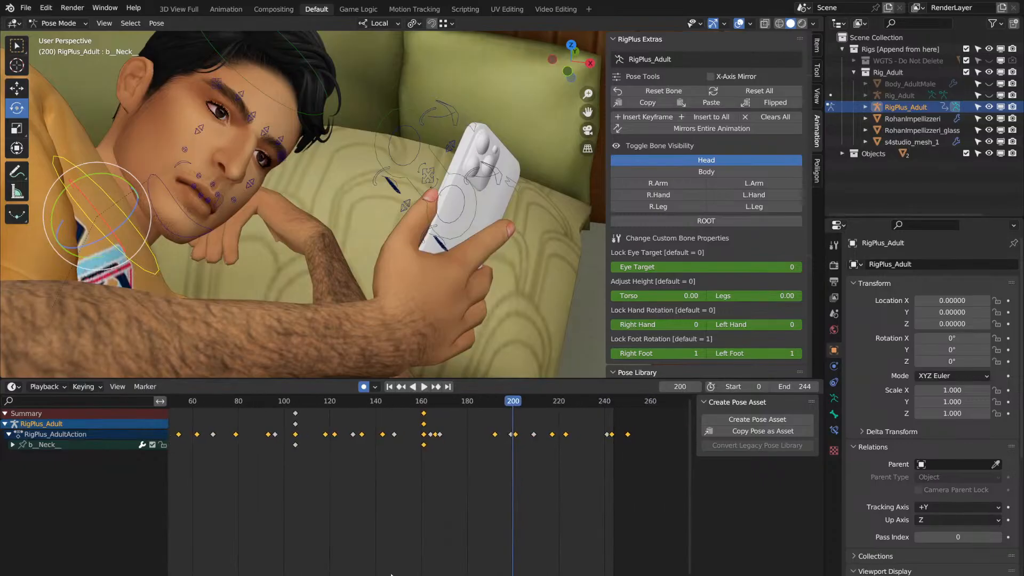
pyautogui.press('space')
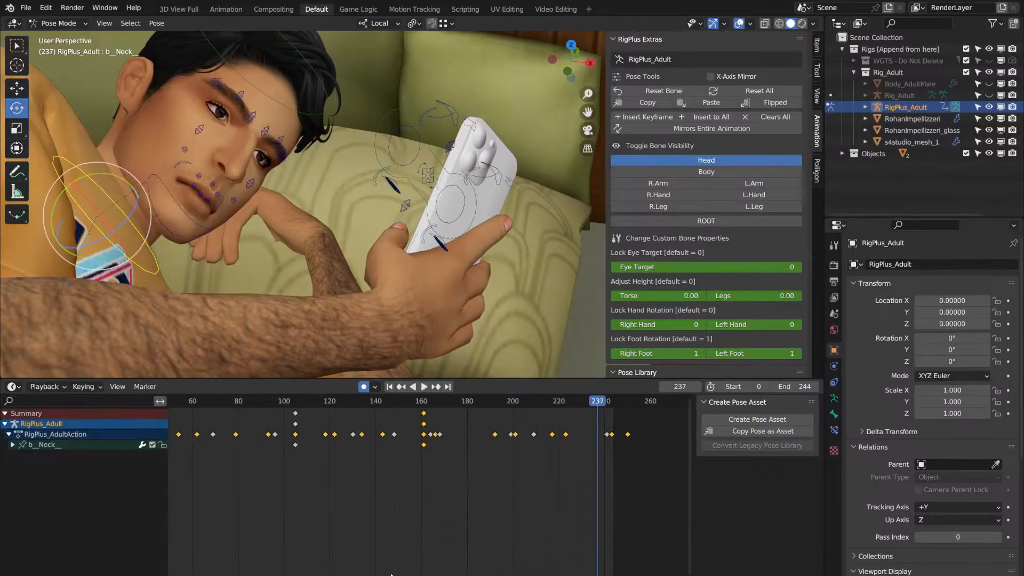
# Step: At frame 237, rotate the b__Head__ bone 2.58° about the view Z axis
pyautogui.click(324, 90)
pyautogui.moveTo(325, 91); pyautogui.dragTo(312, 111, button='middle')
pyautogui.moveTo(300, 136); pyautogui.dragTo(302, 137)
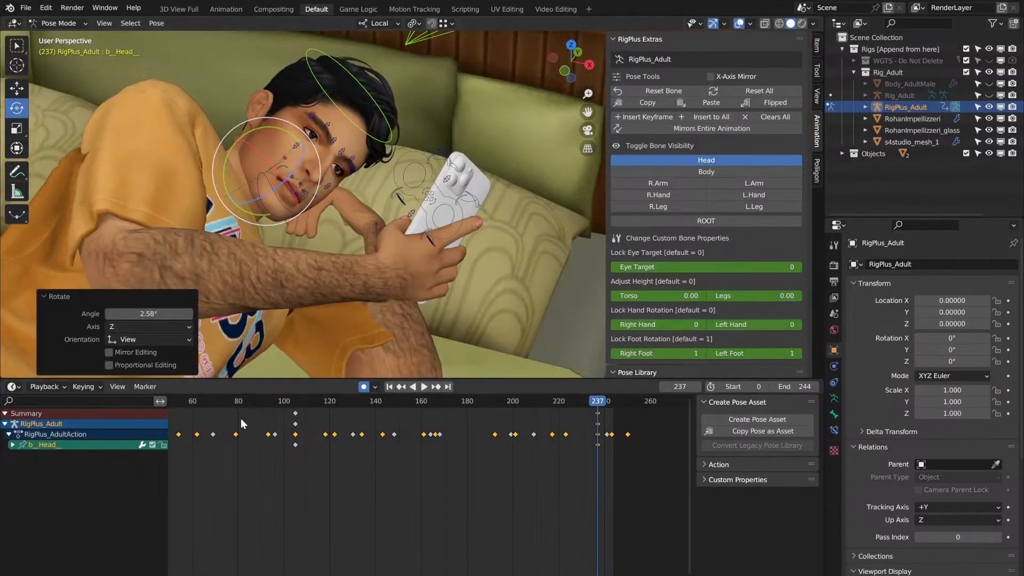
# Step: Play the animation from frame 99 and again from frame 0 to check the head and neck movement
pyautogui.click(282, 396)
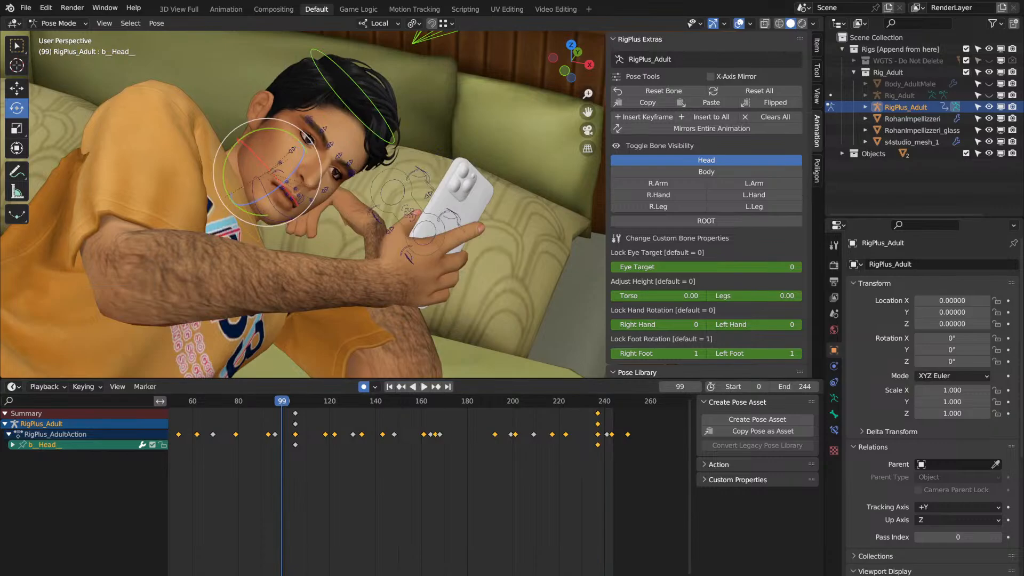
pyautogui.press('space')
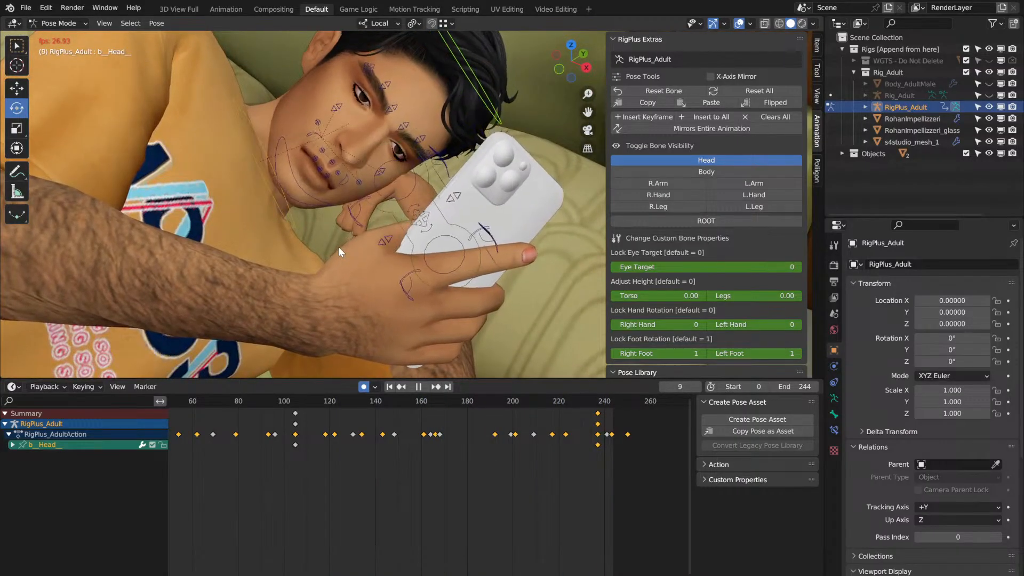
pyautogui.press('space')
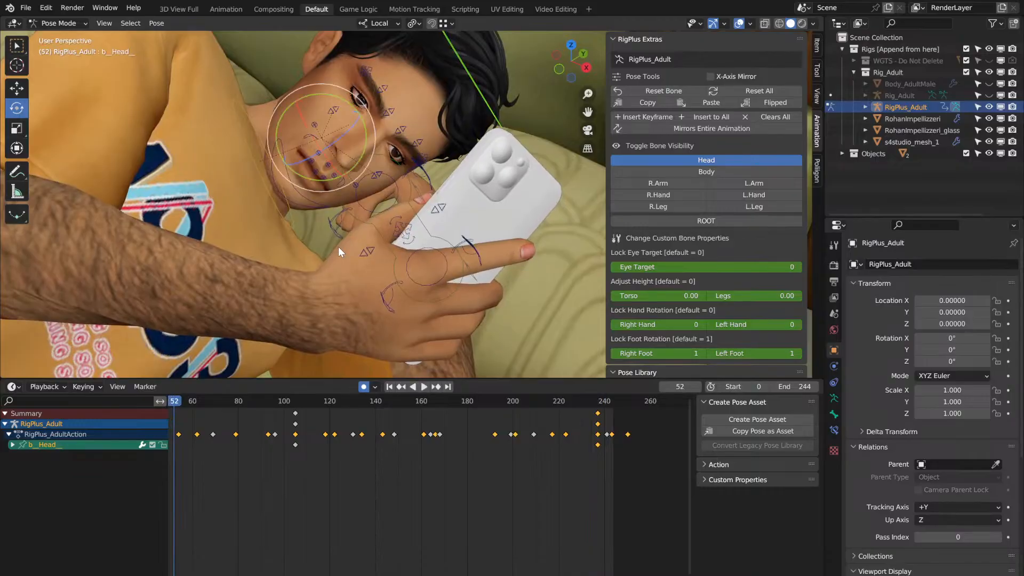
pyautogui.moveTo(373, 491); pyautogui.dragTo(466, 490, button='middle')
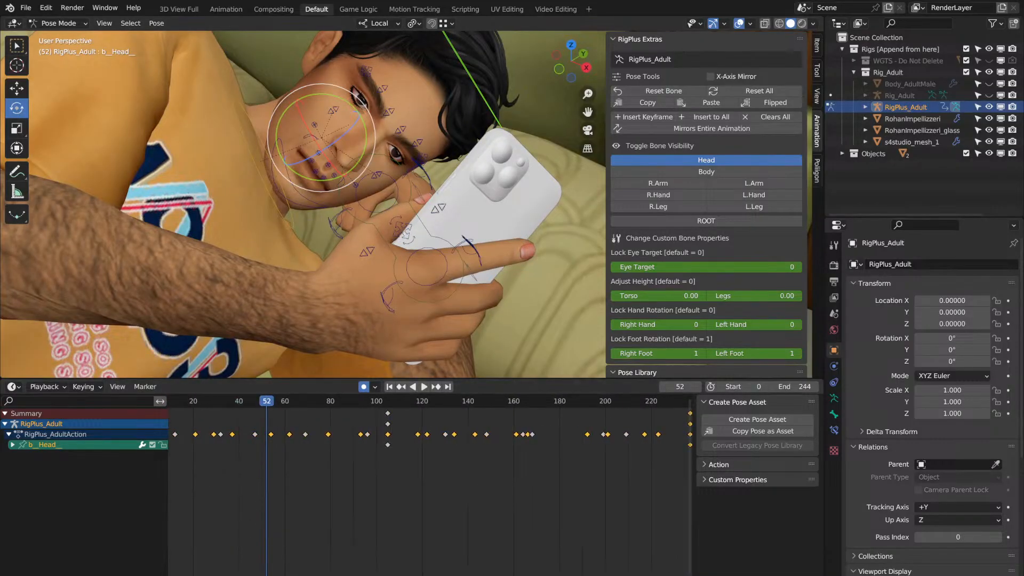
pyautogui.moveTo(229, 491); pyautogui.dragTo(641, 491, button='middle')
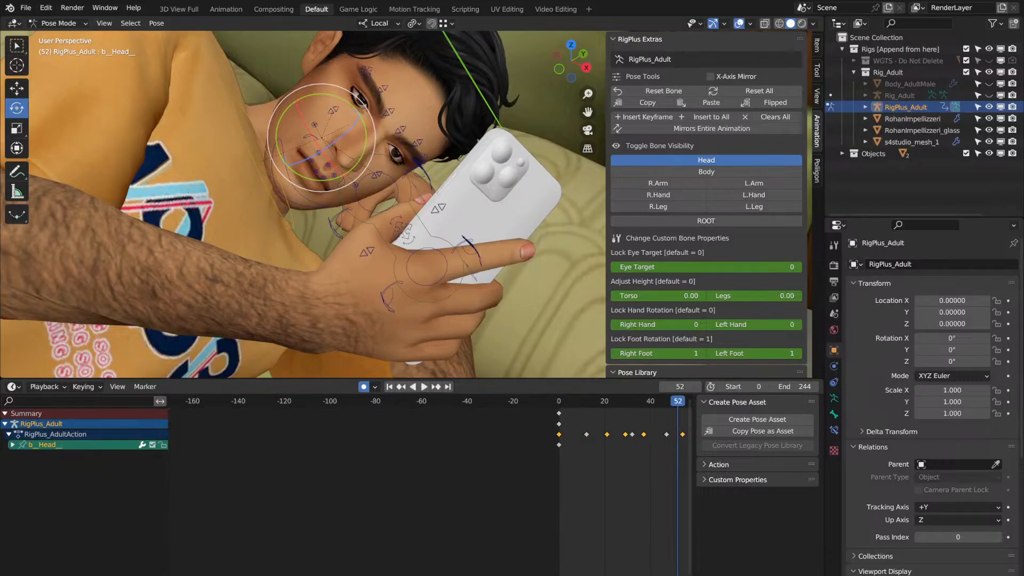
pyautogui.moveTo(484, 422); pyautogui.dragTo(197, 393, button='middle')
pyautogui.click(271, 400)
pyautogui.press('space')
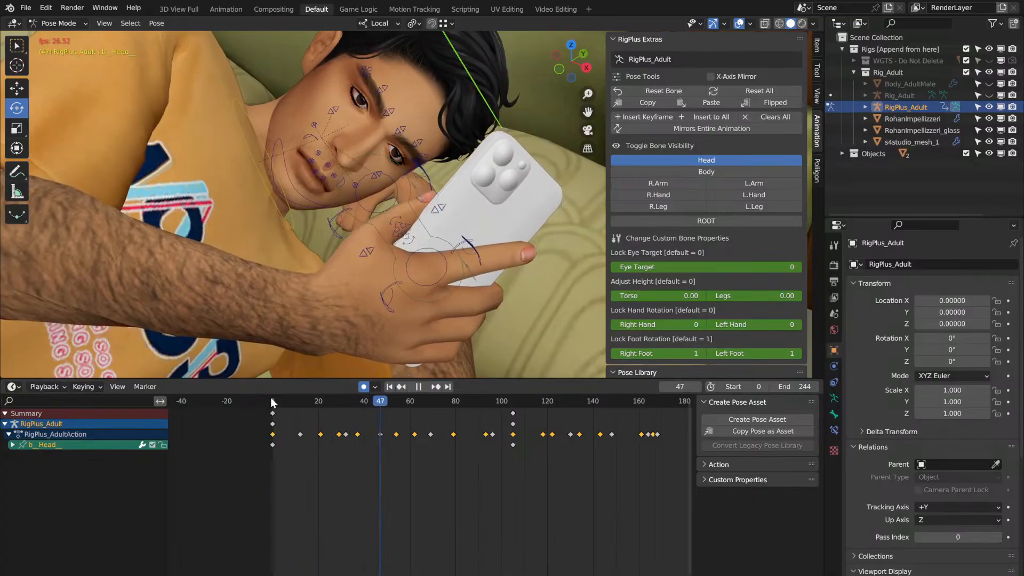
pyautogui.press('space')
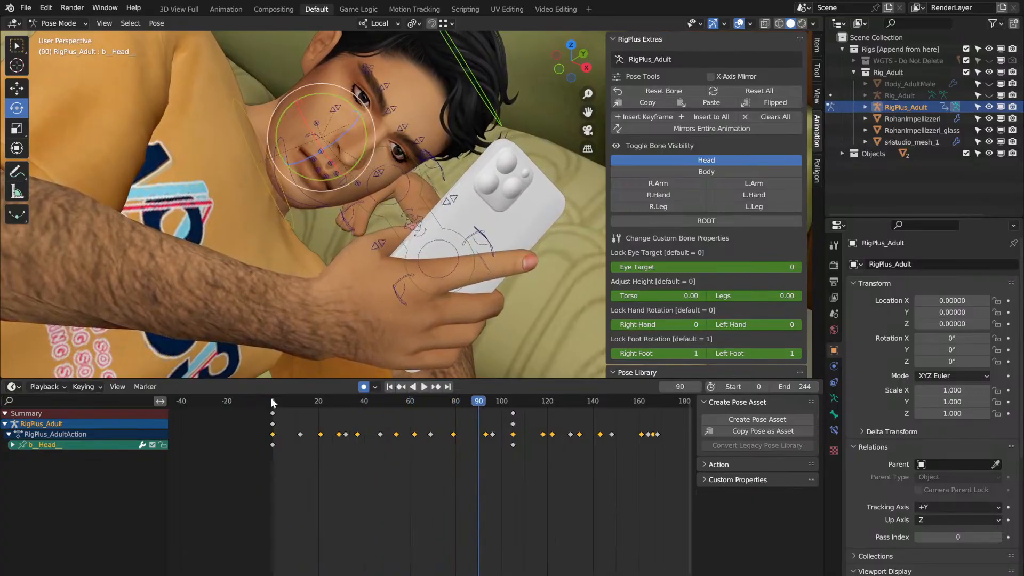
# Step: At frame 93, apply the E_Puzzled pose from the vyxated - RigPlus Assets library to the jaw, both cheek, both mouth and all lip bones
pyautogui.press('Up')
pyautogui.hscroll(-3, 363, 139)
pyautogui.scroll(5, 363, 138)
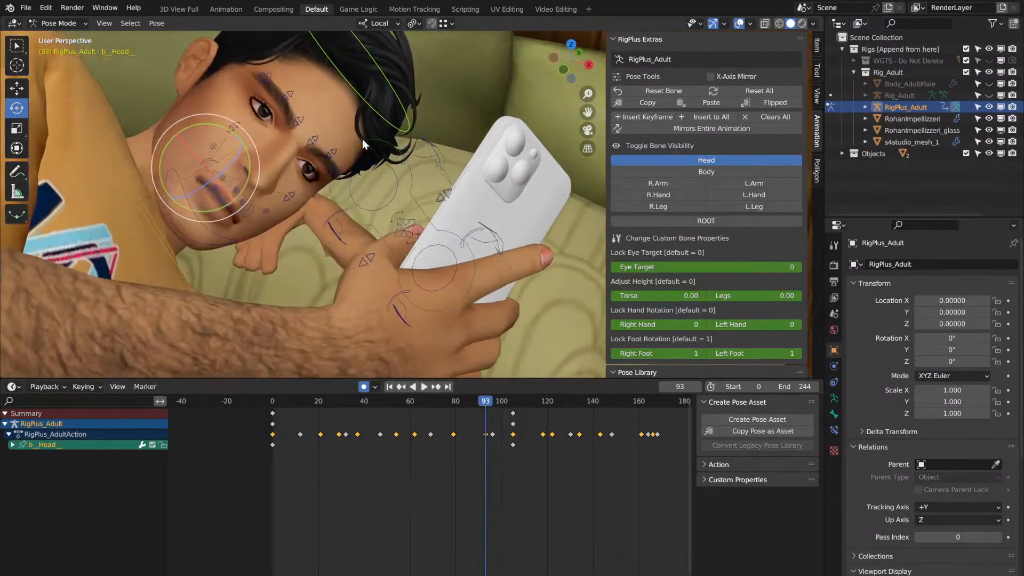
pyautogui.moveTo(363, 139); pyautogui.dragTo(331, 150, button='middle')
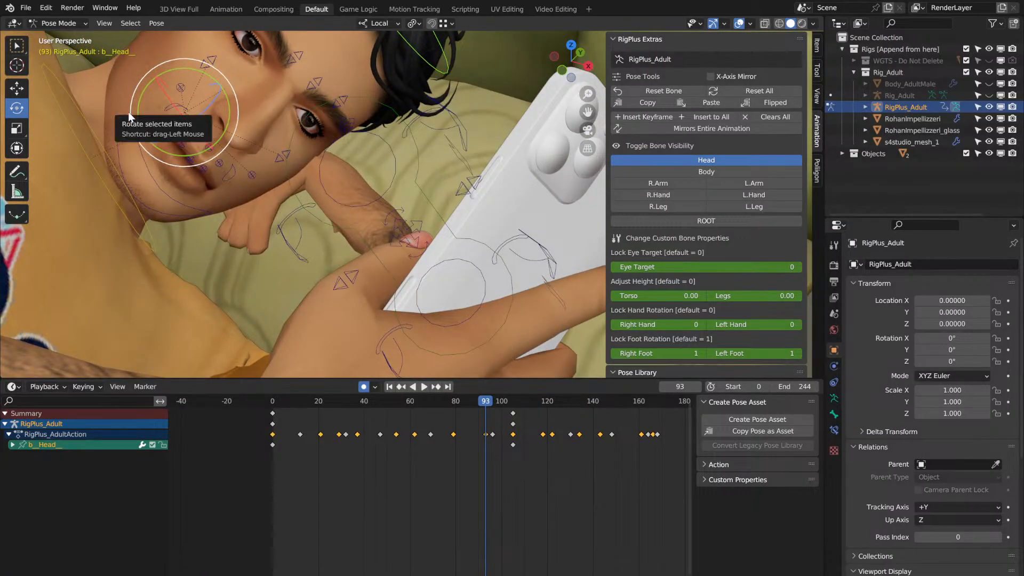
pyautogui.click(148, 167)
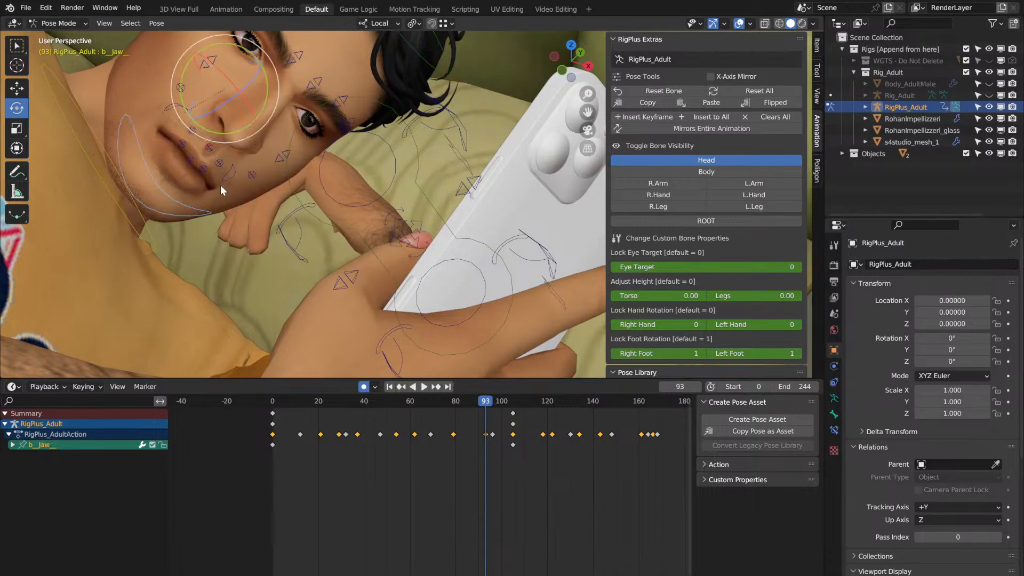
pyautogui.keyDown('shift'); pyautogui.click(226, 176); pyautogui.keyUp('shift')
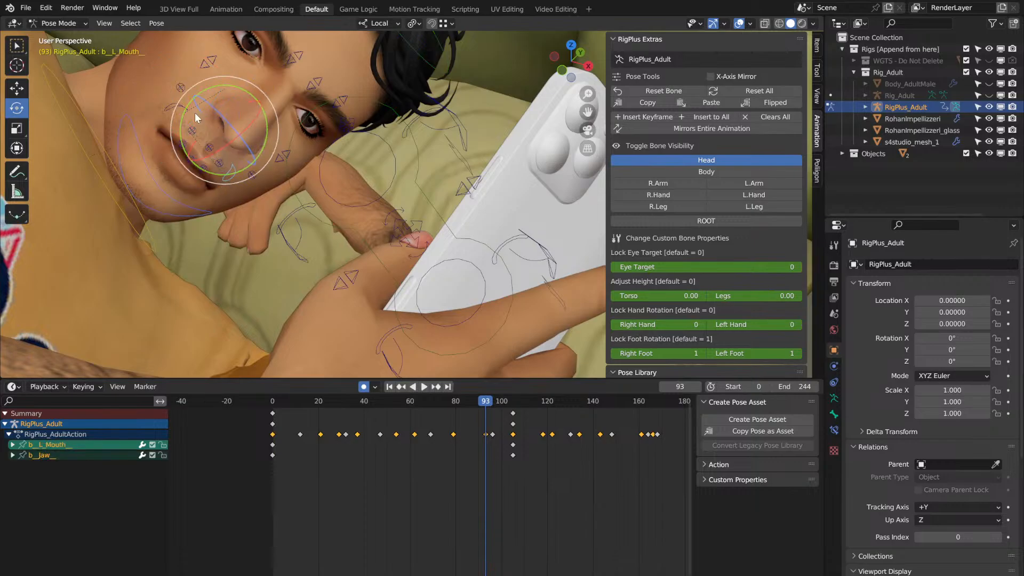
pyautogui.keyDown('shift'); pyautogui.click(169, 106); pyautogui.keyUp('shift')
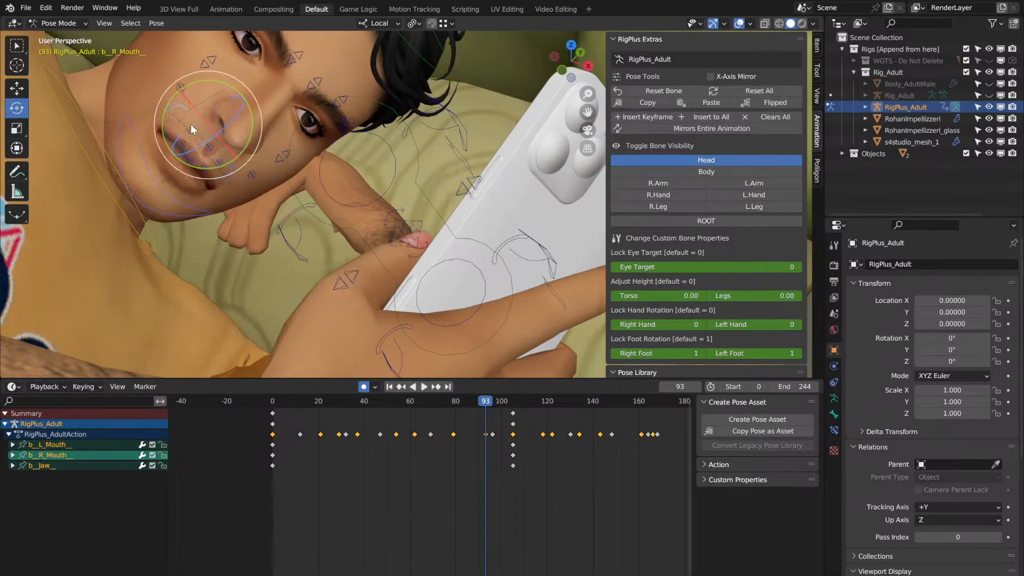
pyautogui.keyDown('shift'); pyautogui.click(191, 130); pyautogui.keyUp('shift')
pyautogui.keyDown('shift'); pyautogui.click(209, 146); pyautogui.keyUp('shift')
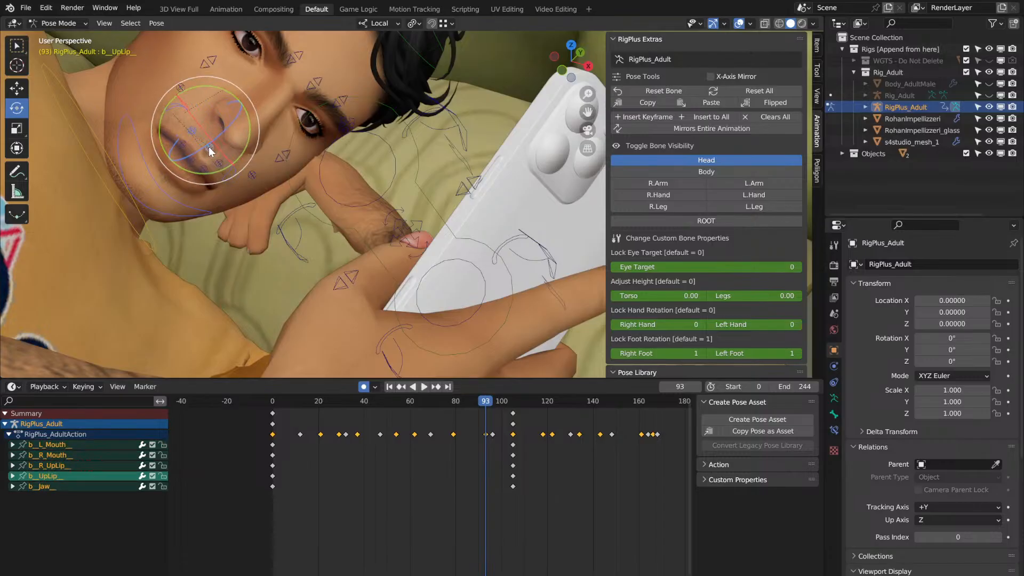
pyautogui.keyDown('shift'); pyautogui.click(221, 168); pyautogui.keyUp('shift')
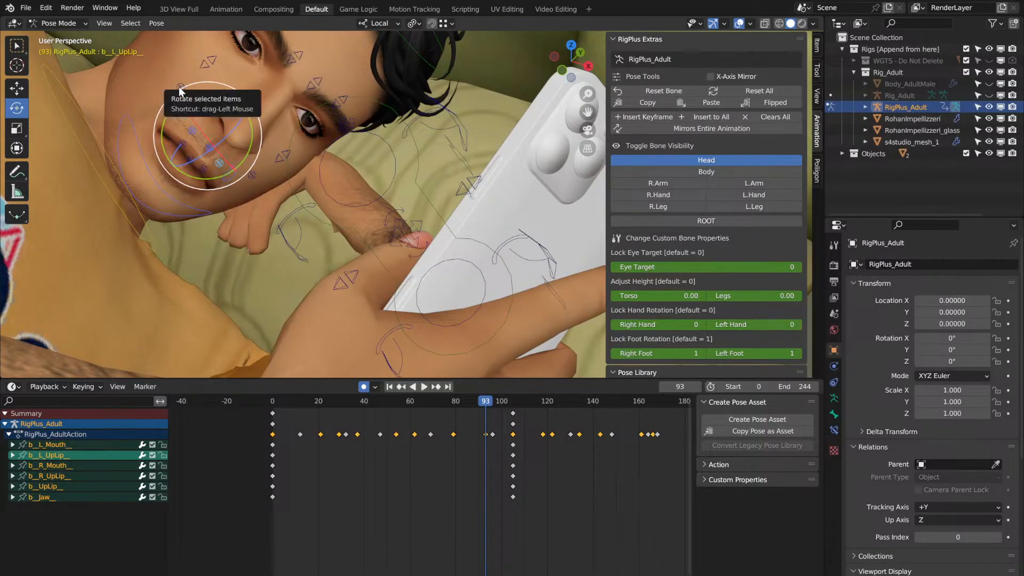
pyautogui.keyDown('shift'); pyautogui.click(180, 88); pyautogui.keyUp('shift')
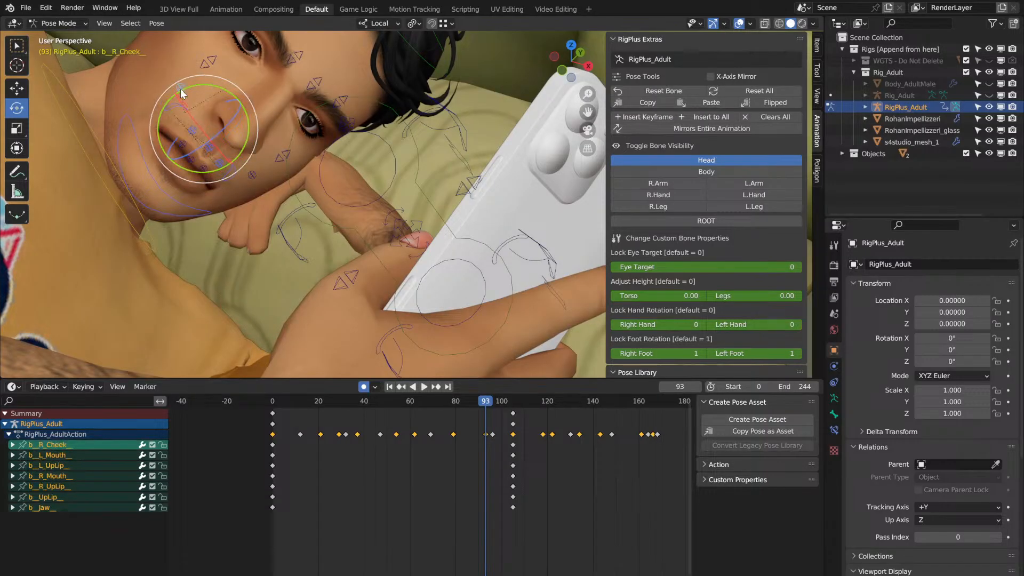
pyautogui.keyDown('shift'); pyautogui.click(252, 175); pyautogui.keyUp('shift')
pyautogui.keyDown('shift'); pyautogui.click(202, 169); pyautogui.keyUp('shift')
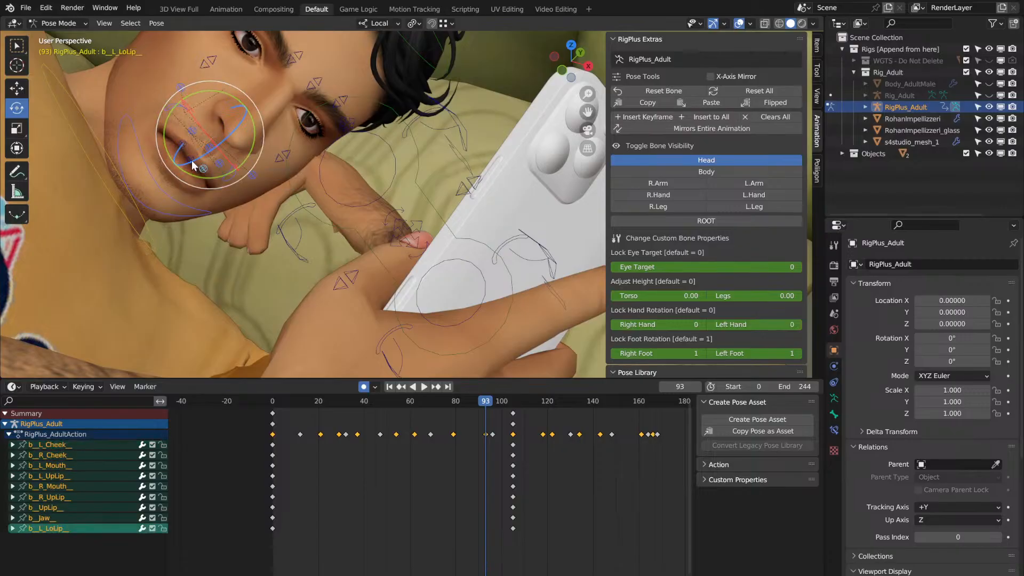
pyautogui.keyDown('shift'); pyautogui.click(191, 162); pyautogui.keyUp('shift')
pyautogui.keyDown('shift'); pyautogui.click(182, 142); pyautogui.keyUp('shift')
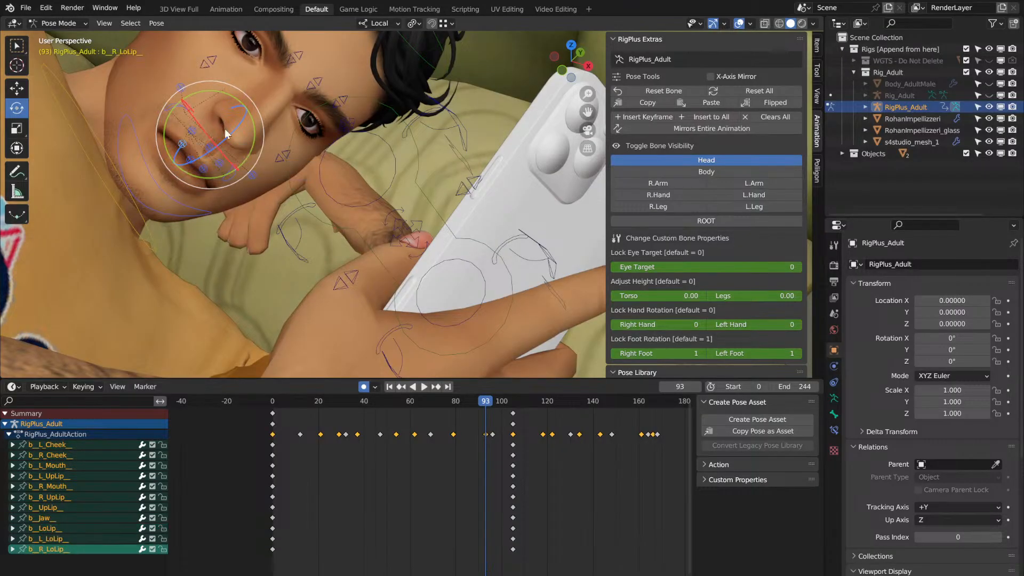
pyautogui.scroll(-3, 805, 107)
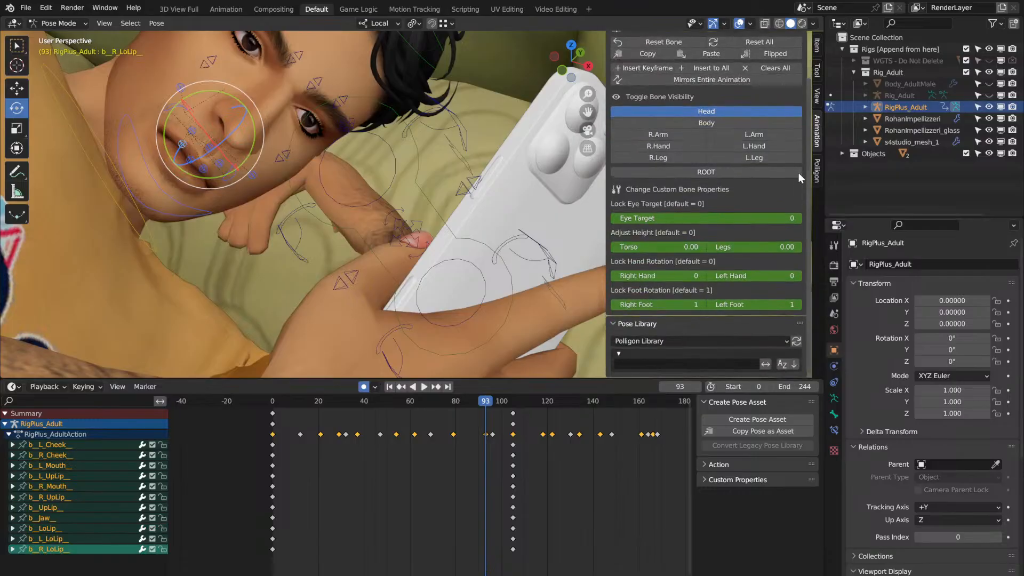
pyautogui.click(700, 341)
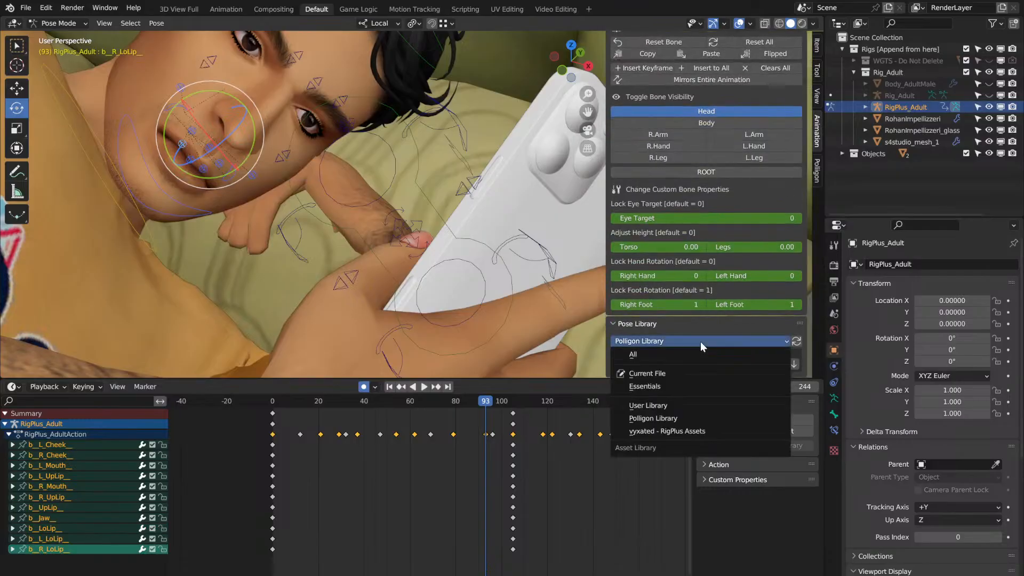
pyautogui.click(689, 431)
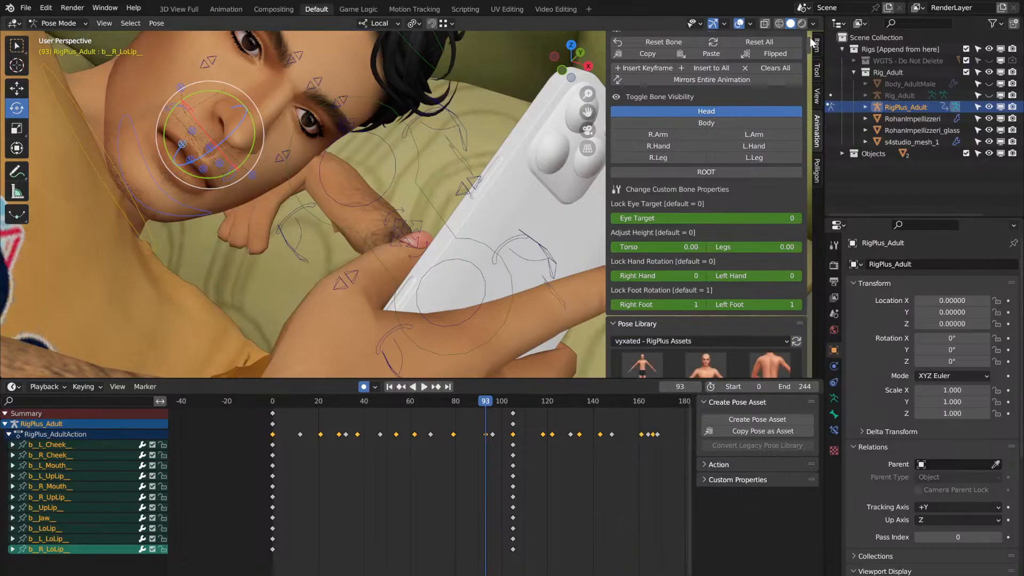
pyautogui.moveTo(812, 45); pyautogui.dragTo(800, 160)
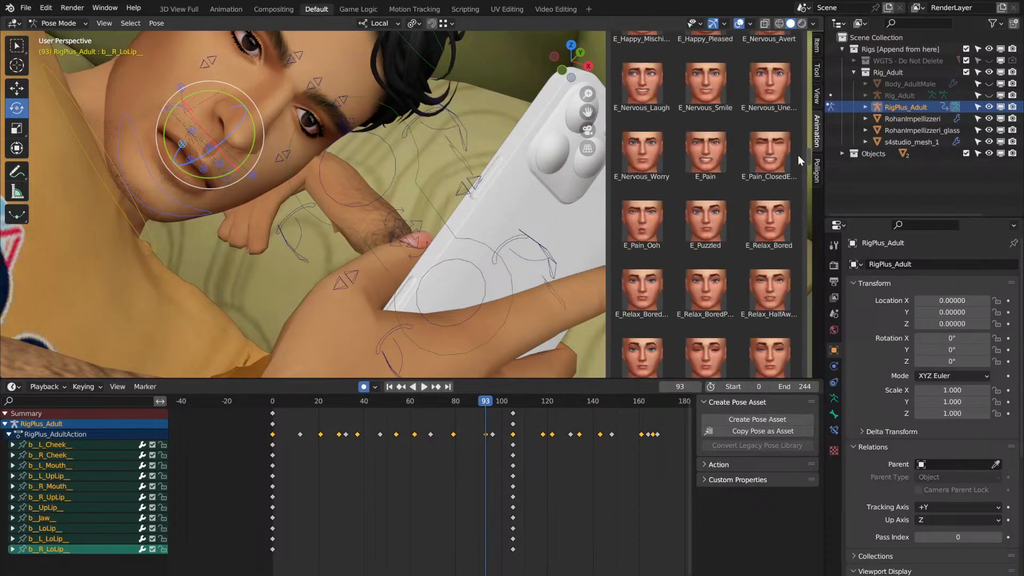
pyautogui.click(707, 234)
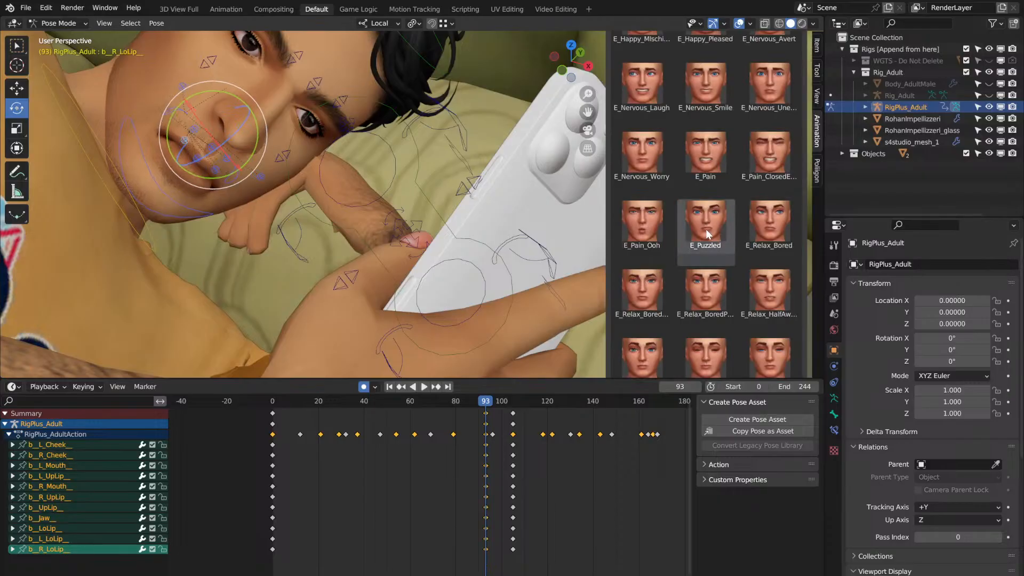
# Step: Play the animation repeatedly from frame 0 to check the mouth expression, stopping at frame 153
pyautogui.scroll(-2, 430, 273)
pyautogui.scroll(1, 430, 272)
pyautogui.scroll(-3, 430, 271)
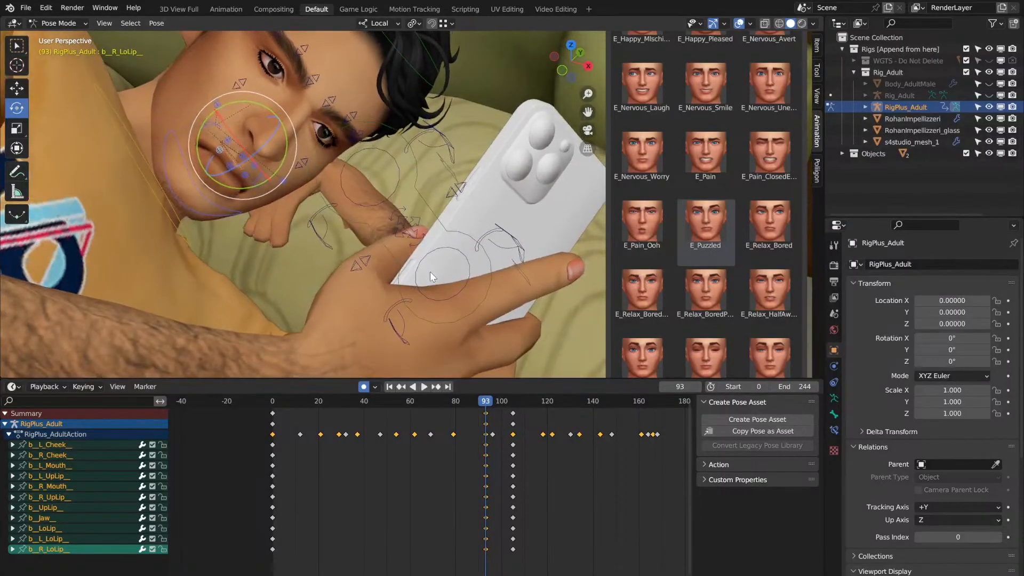
pyautogui.rightClick(430, 271)
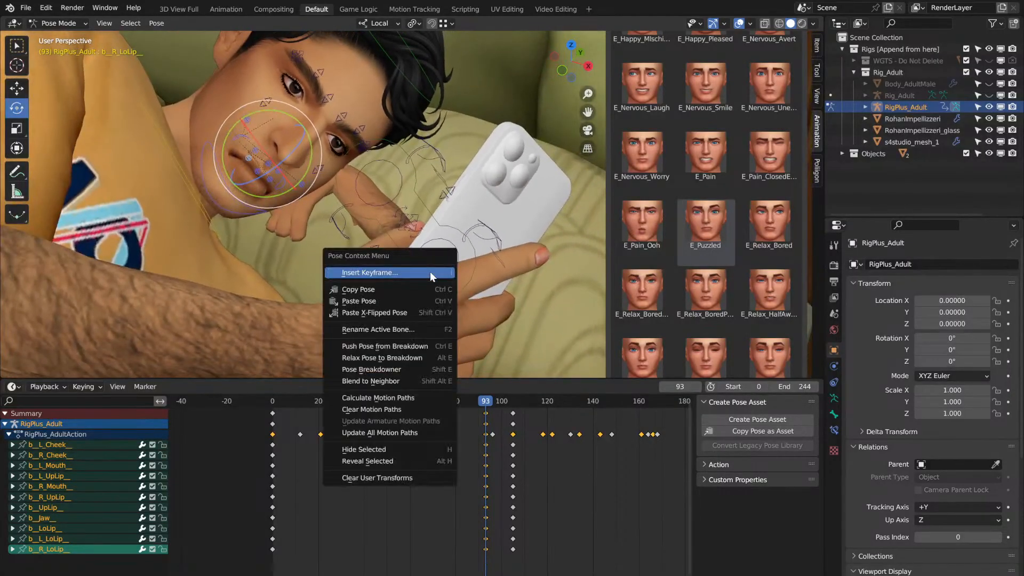
pyautogui.click(273, 405)
pyautogui.press('space')
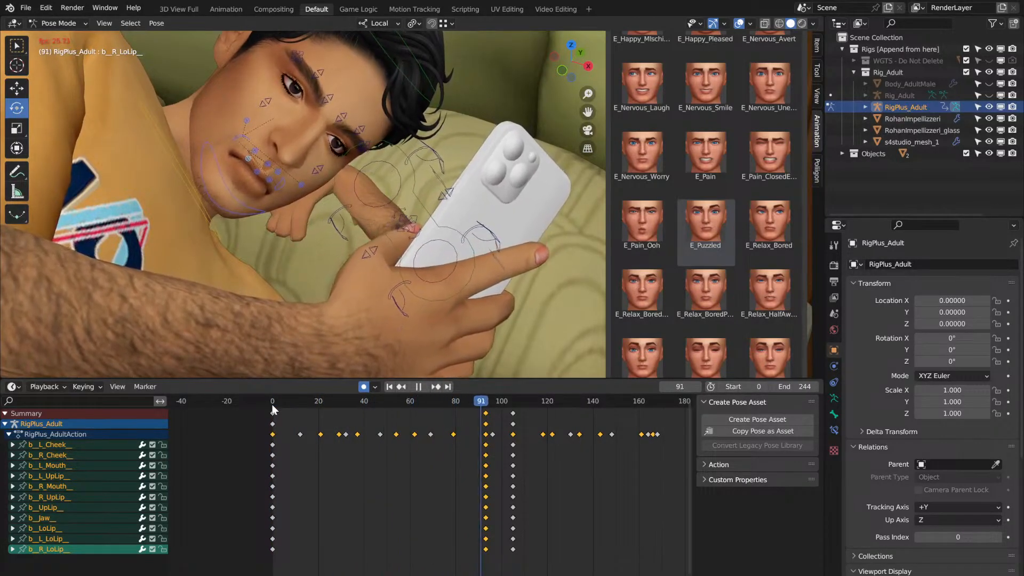
pyautogui.press('space')
pyautogui.press('space')
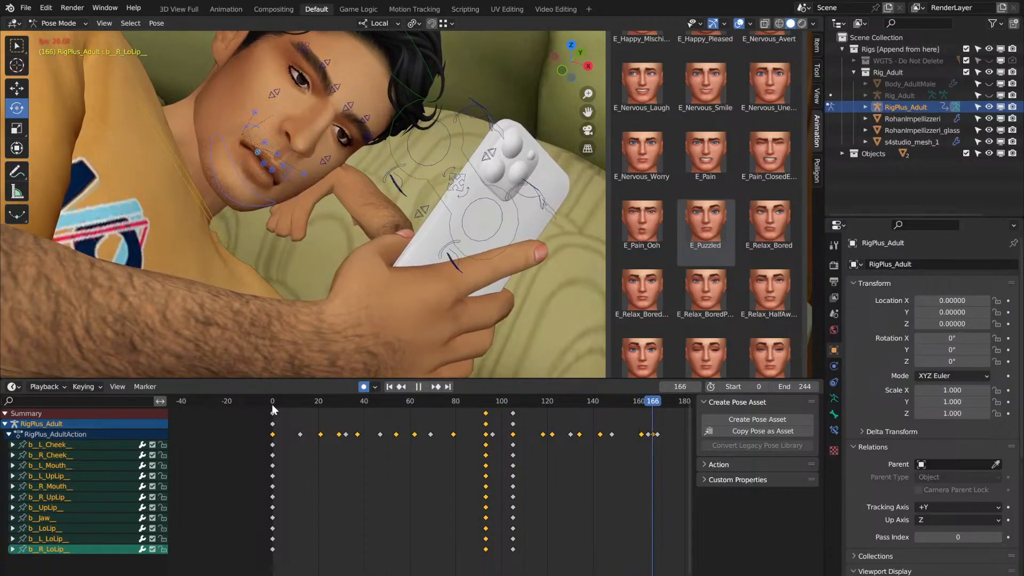
pyautogui.click(272, 404)
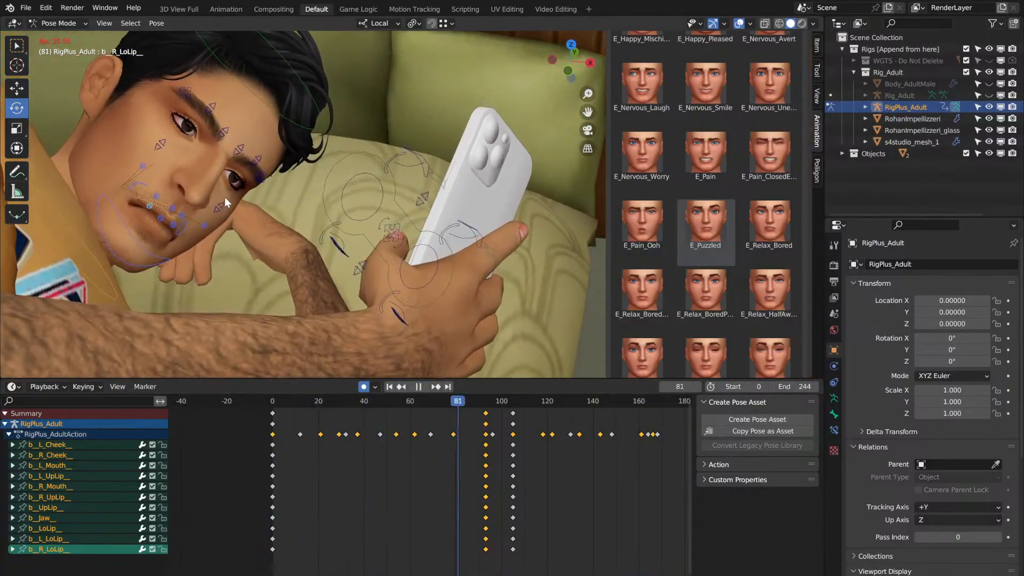
pyautogui.press('space')
pyautogui.press('space')
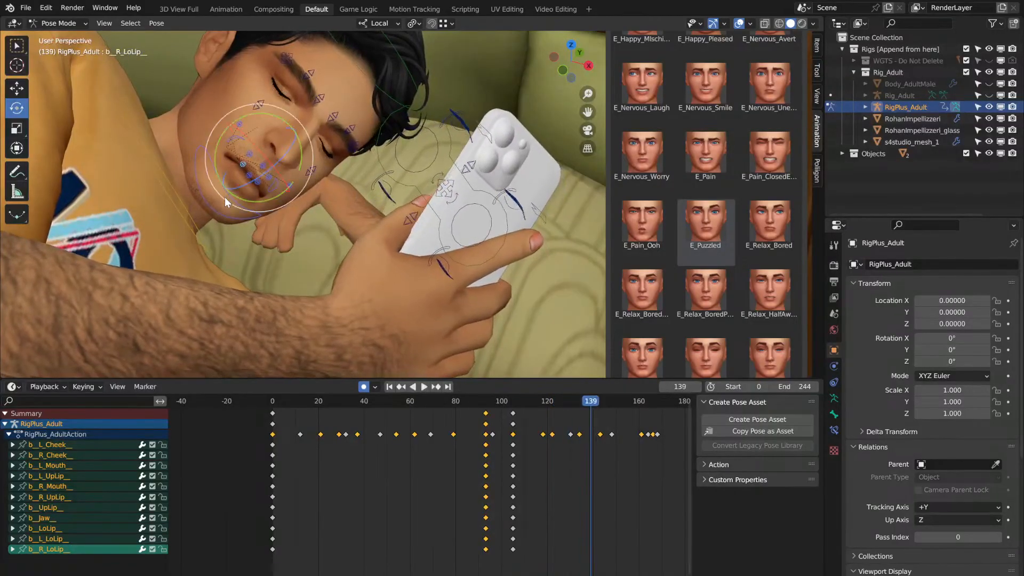
pyautogui.press('space')
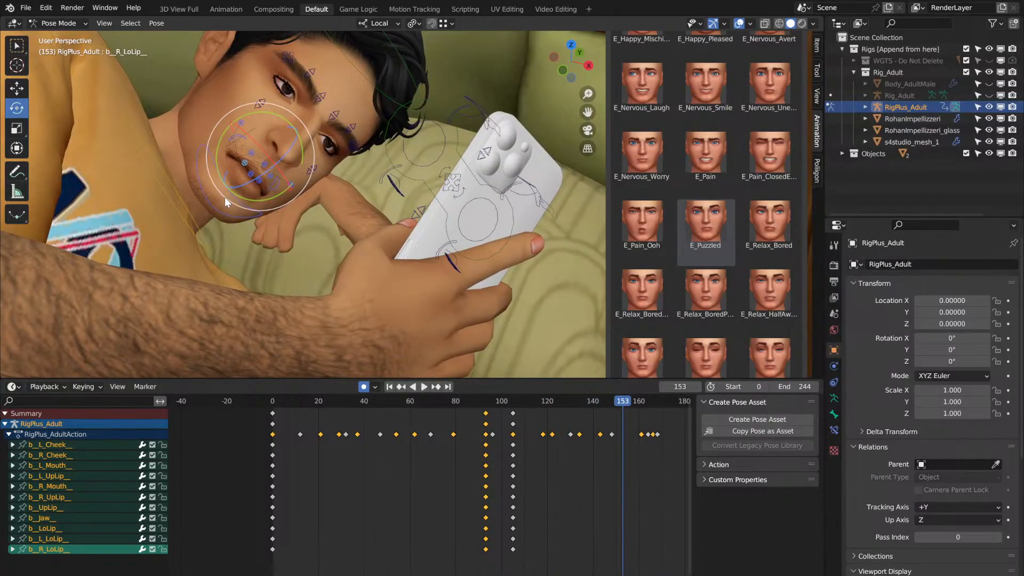
# Step: At frame 151, apply the E_Relax_HalfAw... library pose to the inner, middle and outer brow bones on both sides
pyautogui.press('Right')
pyautogui.press('Right')
pyautogui.press('Right')
pyautogui.press('Right')
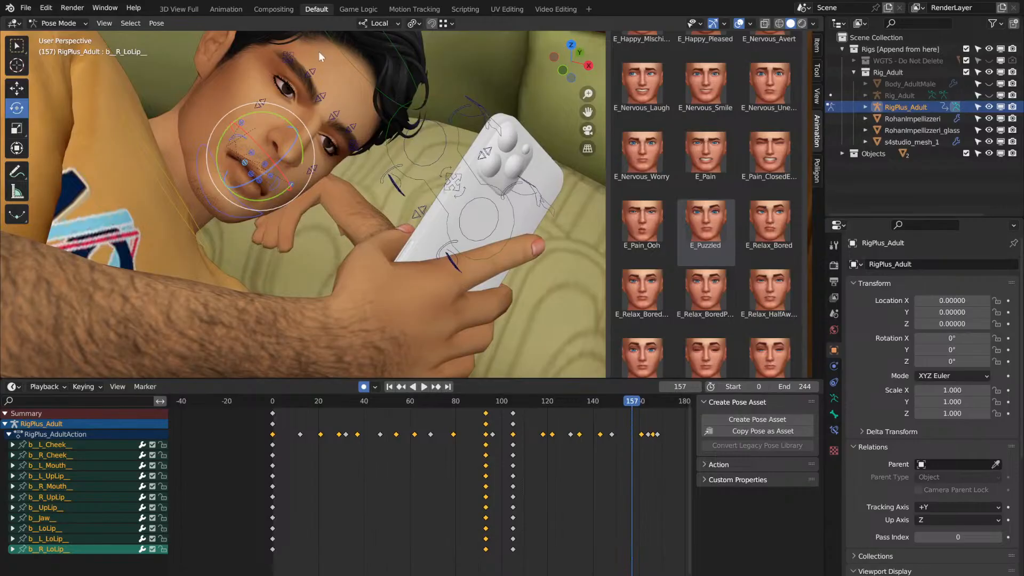
pyautogui.click(321, 96)
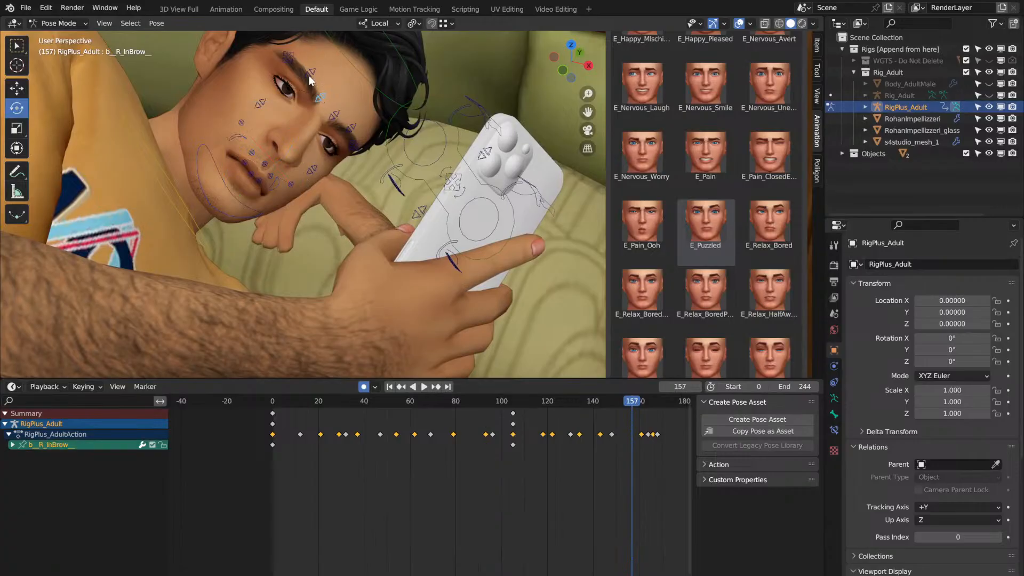
pyautogui.keyDown('shift'); pyautogui.click(309, 74); pyautogui.keyUp('shift')
pyautogui.keyDown('shift'); pyautogui.click(284, 61); pyautogui.keyUp('shift')
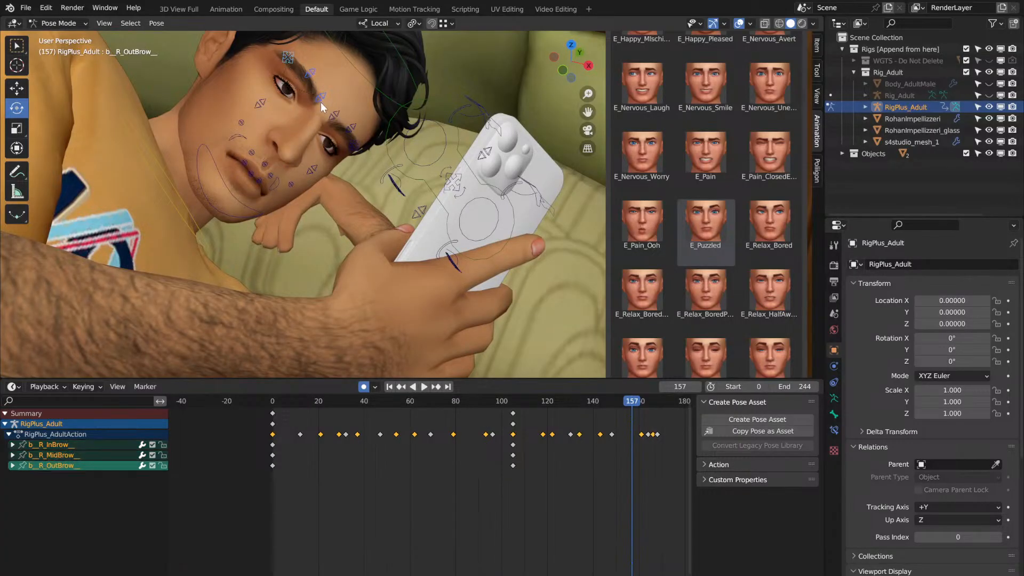
pyautogui.keyDown('shift'); pyautogui.click(336, 115); pyautogui.keyUp('shift')
pyautogui.keyDown('shift'); pyautogui.click(352, 126); pyautogui.keyUp('shift')
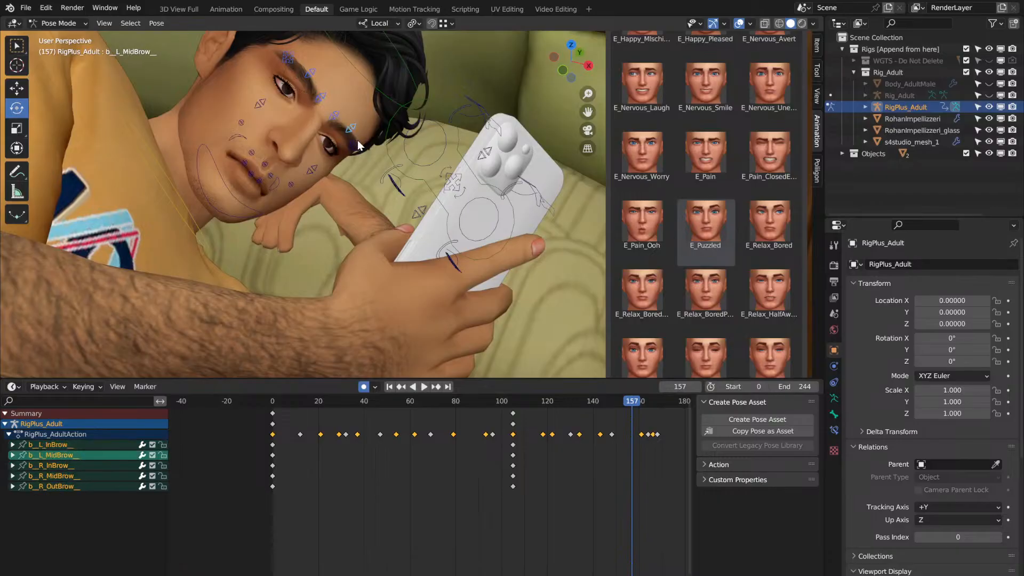
pyautogui.keyDown('shift'); pyautogui.click(357, 140); pyautogui.keyUp('shift')
pyautogui.click(269, 398)
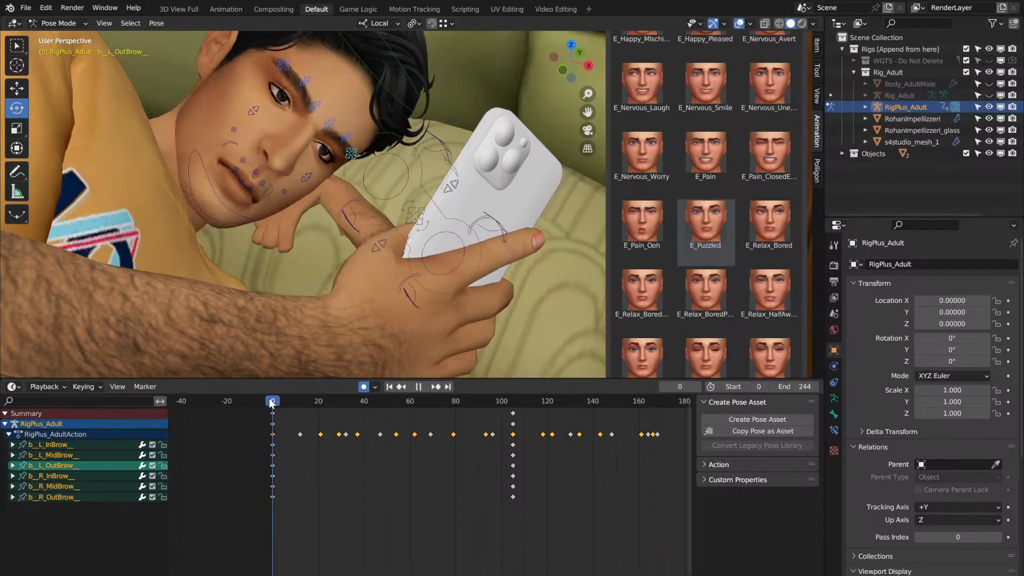
pyautogui.press('space')
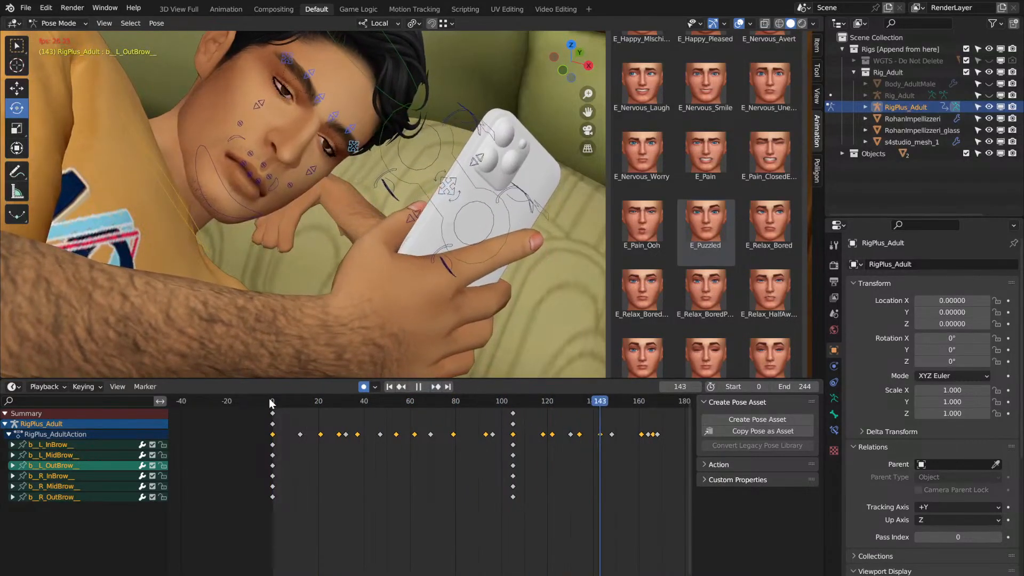
pyautogui.press('space')
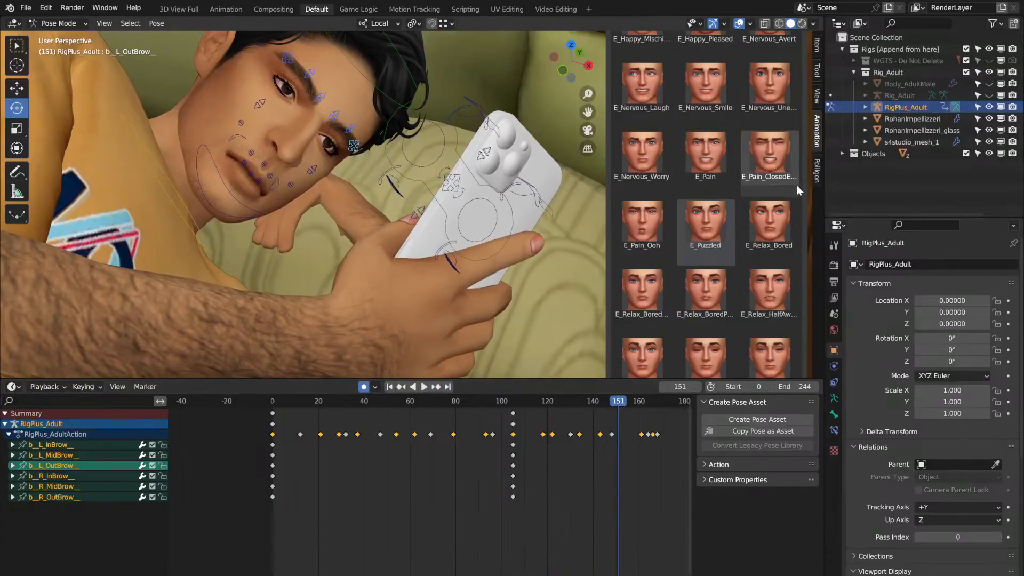
pyautogui.doubleClick(779, 289)
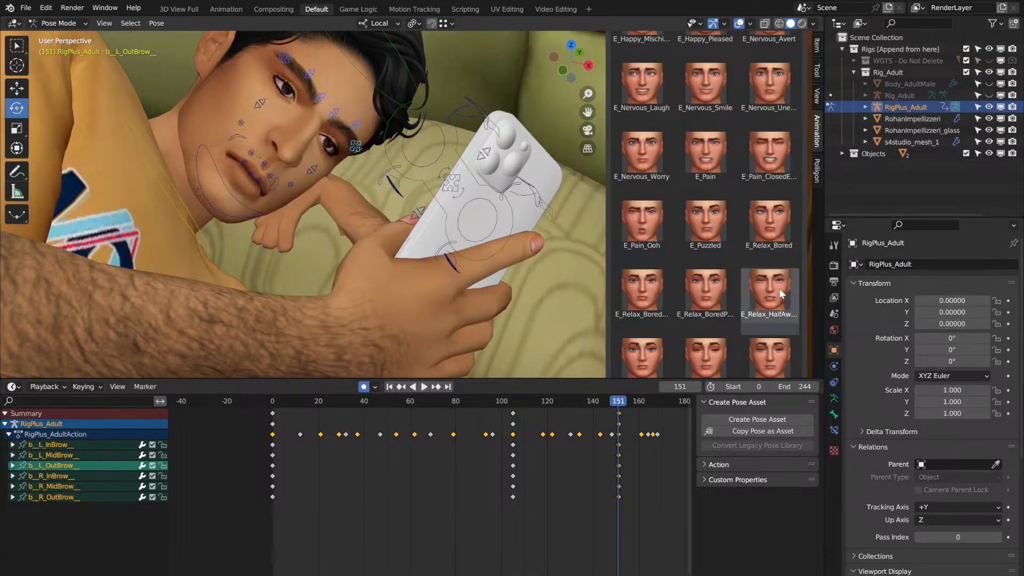
# Step: Play the animation from frame 0 through frame 183 to check the eyebrow movement
pyautogui.click(273, 403)
pyautogui.press('space')
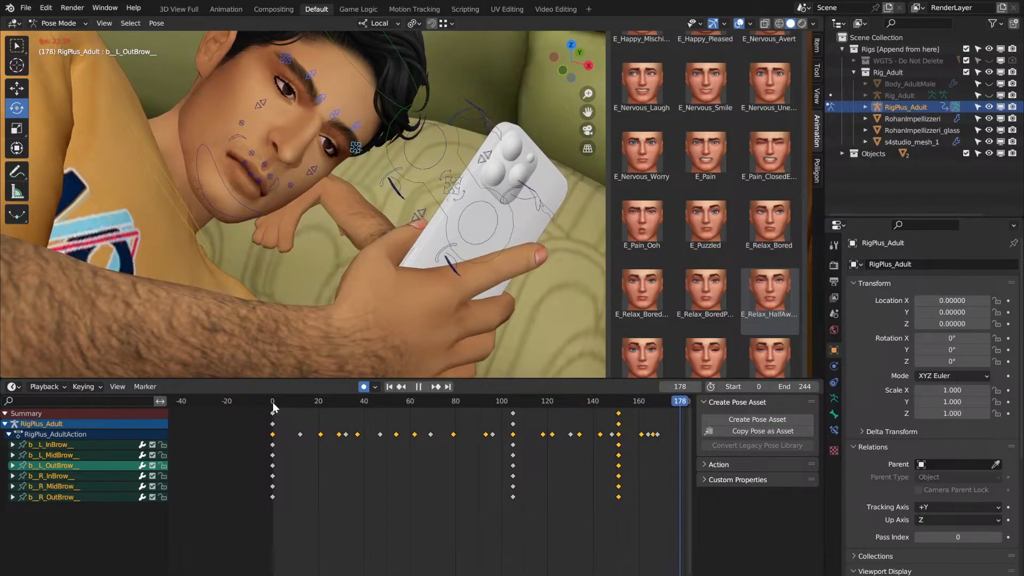
pyautogui.press('space')
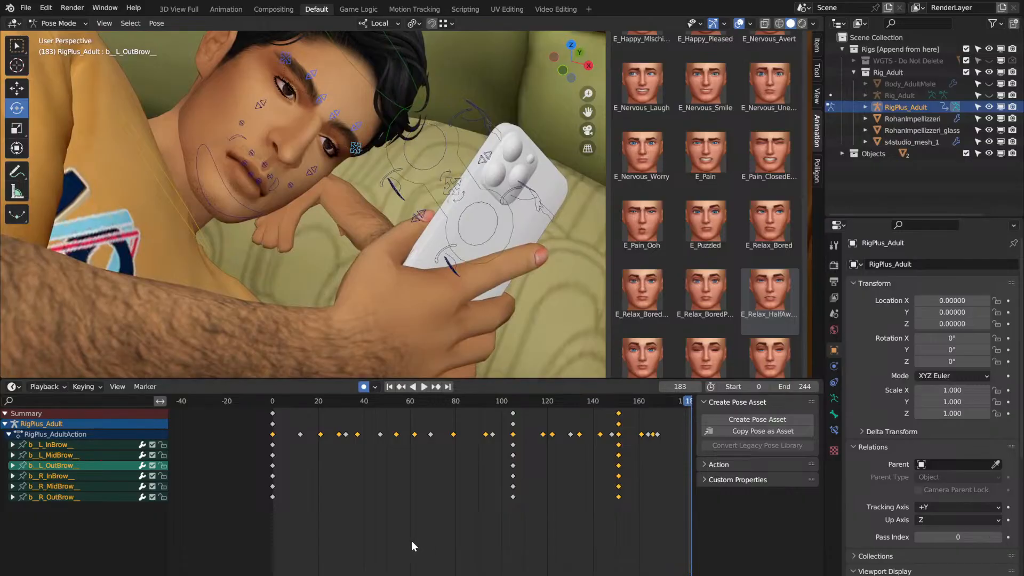
# Step: At frame 203, try the E_Pain_Ooh library pose on the selected brow bones, and undo it
pyautogui.moveTo(512, 480); pyautogui.dragTo(334, 480, button='middle')
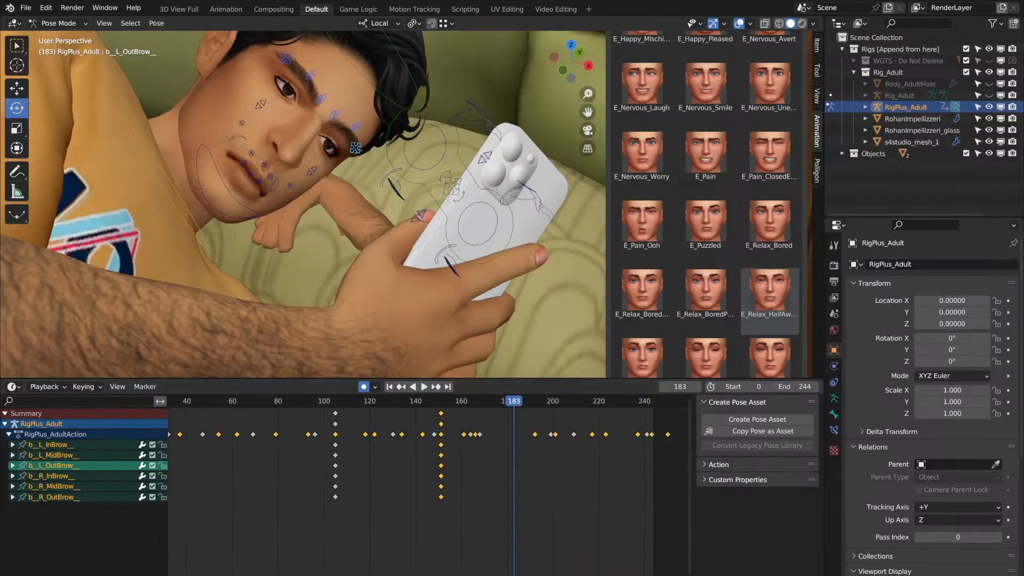
pyautogui.press('Right')
pyautogui.press('Right')
pyautogui.press('Right')
pyautogui.press('Right')
pyautogui.press('Right')
pyautogui.press('Right')
pyautogui.press('Right')
pyautogui.press('Right')
pyautogui.press('Right')
pyautogui.press('Right')
pyautogui.press('Right')
pyautogui.press('Right')
pyautogui.press('Right')
pyautogui.press('Right')
pyautogui.press('Right')
pyautogui.press('Right')
pyautogui.press('Right')
pyautogui.press('Right')
pyautogui.press('Right')
pyautogui.press('Right')
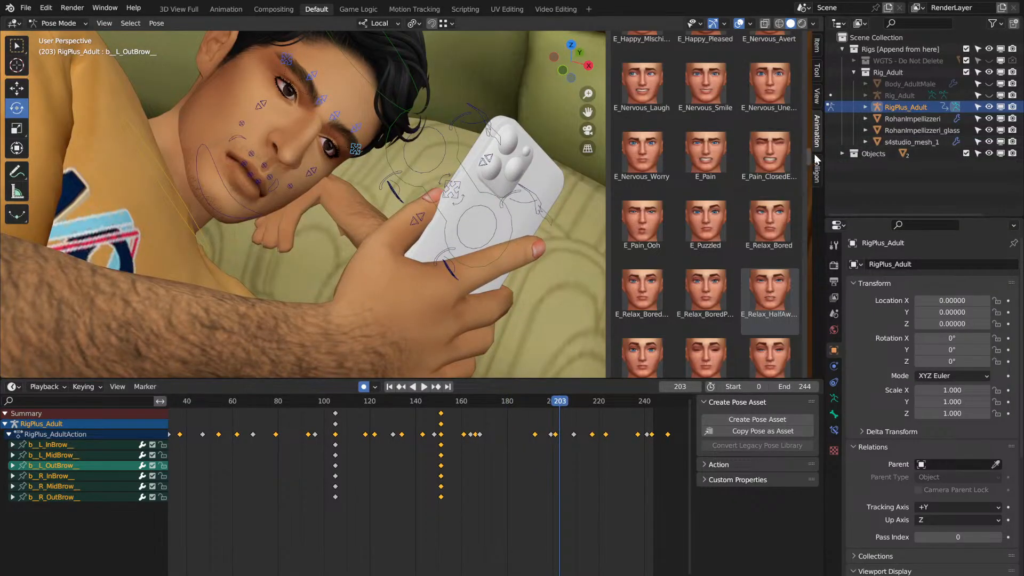
pyautogui.scroll(-2, 808, 152)
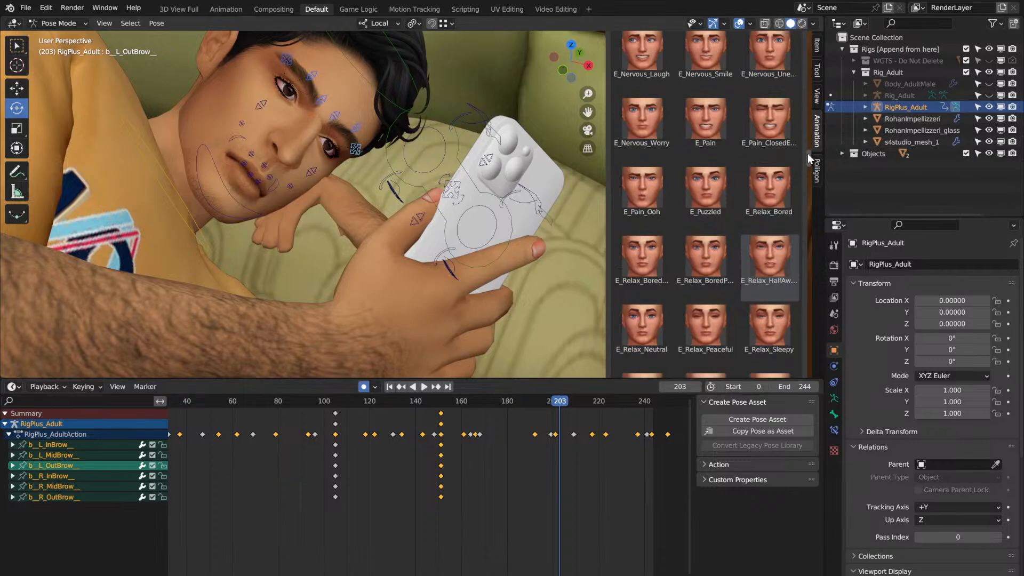
pyautogui.doubleClick(640, 199)
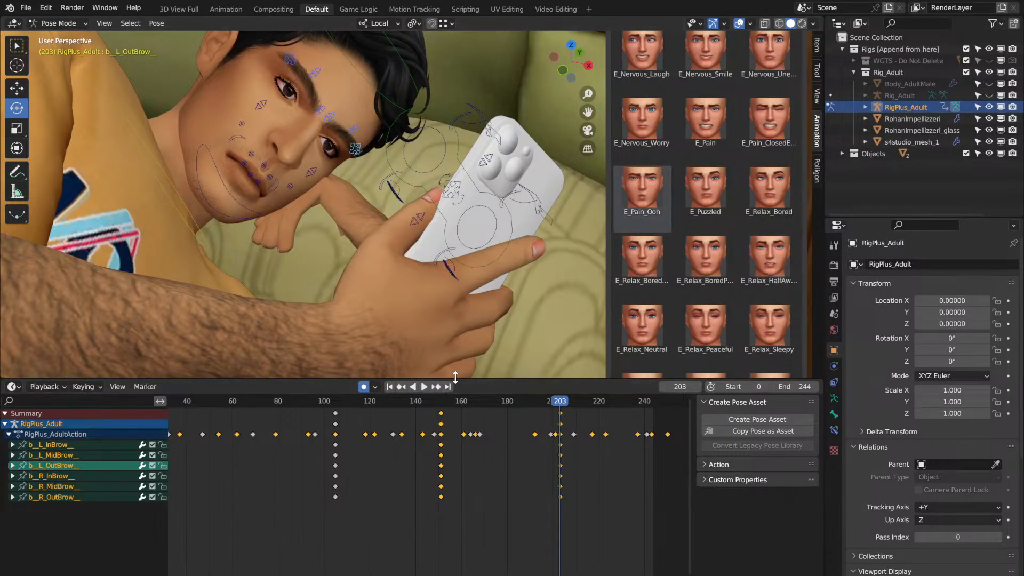
pyautogui.hotkey('ctrl', 'z')
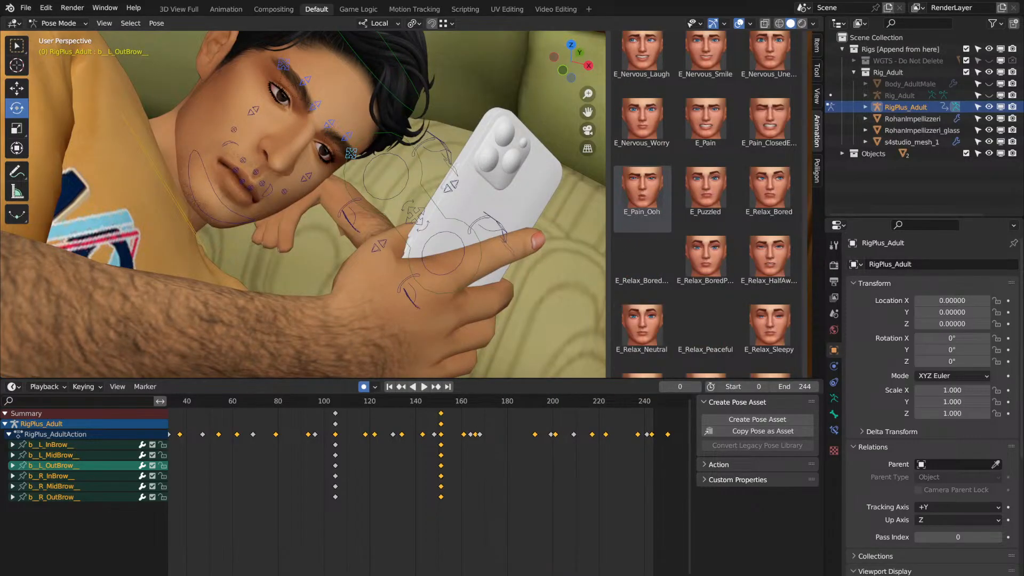
# Step: Play the animation from frame 0 to find the next eyebrow change, stopping at frame 212
pyautogui.press('space')
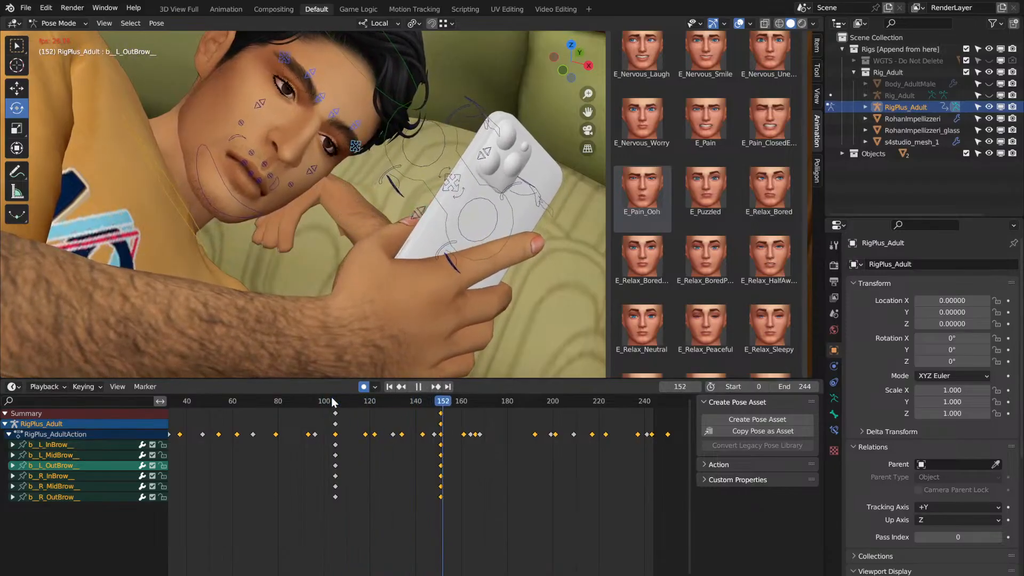
pyautogui.press('space')
pyautogui.press('space')
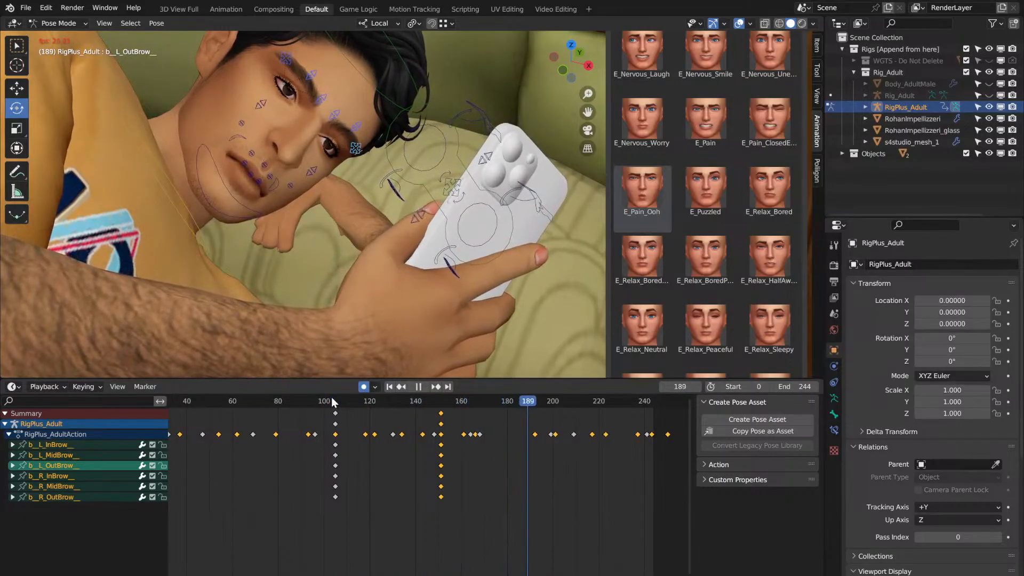
pyautogui.press('space')
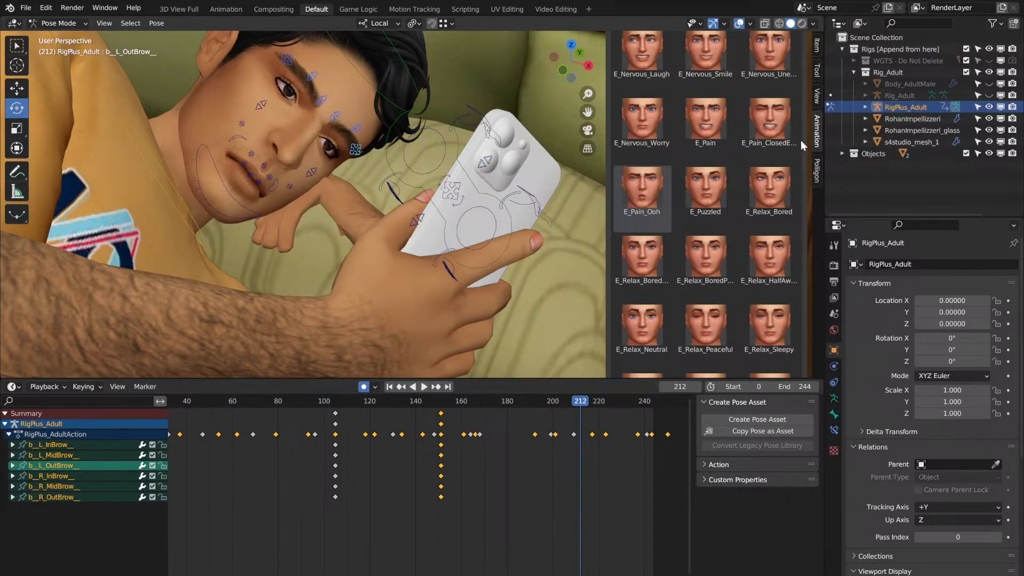
# Step: At frame 212, apply the Eyes_SET_Avert.R library pose to the inner, middle and outer brow bones on both sides
pyautogui.moveTo(808, 154); pyautogui.dragTo(807, 187)
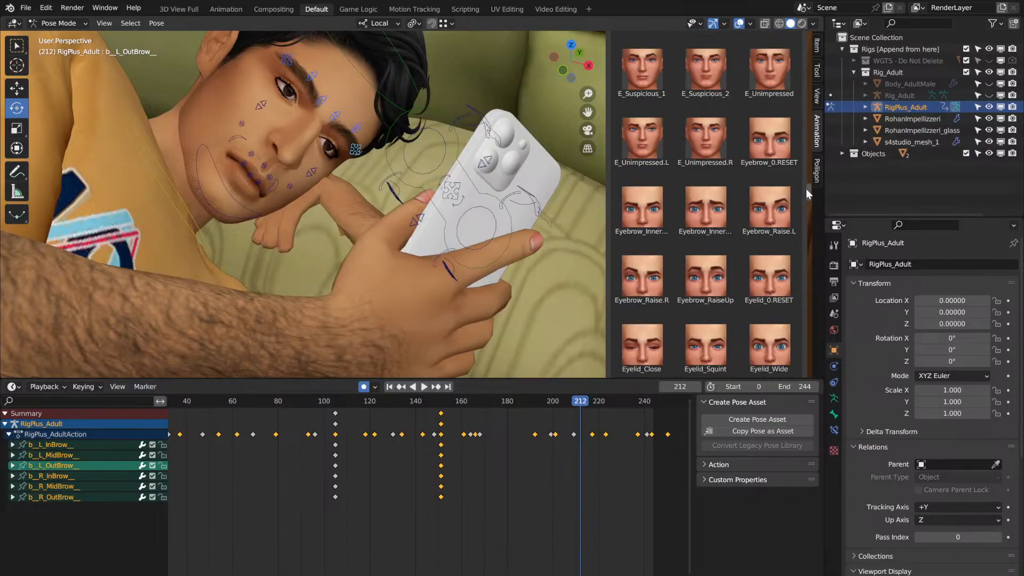
pyautogui.moveTo(806, 189); pyautogui.dragTo(804, 207)
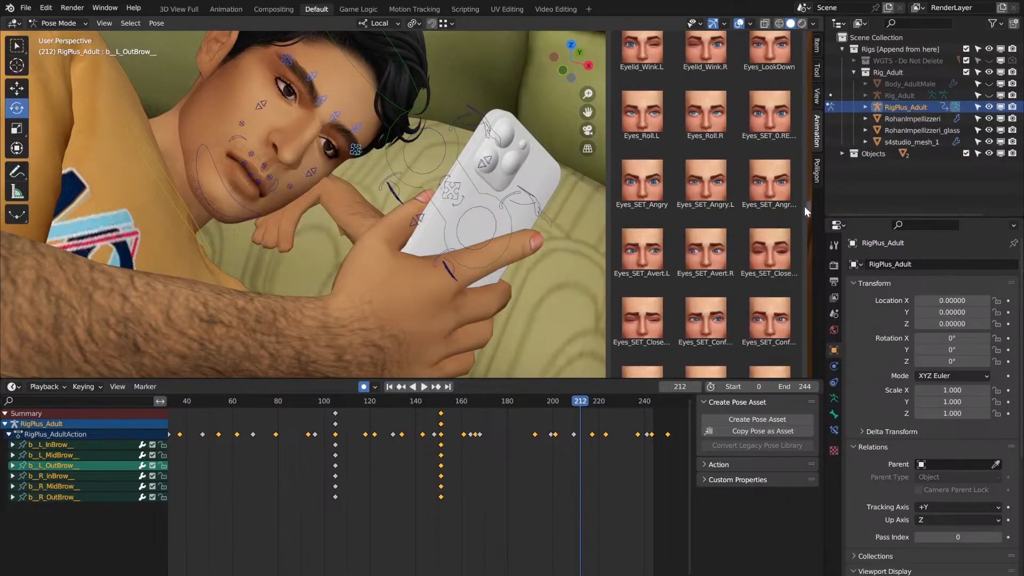
pyautogui.doubleClick(705, 243)
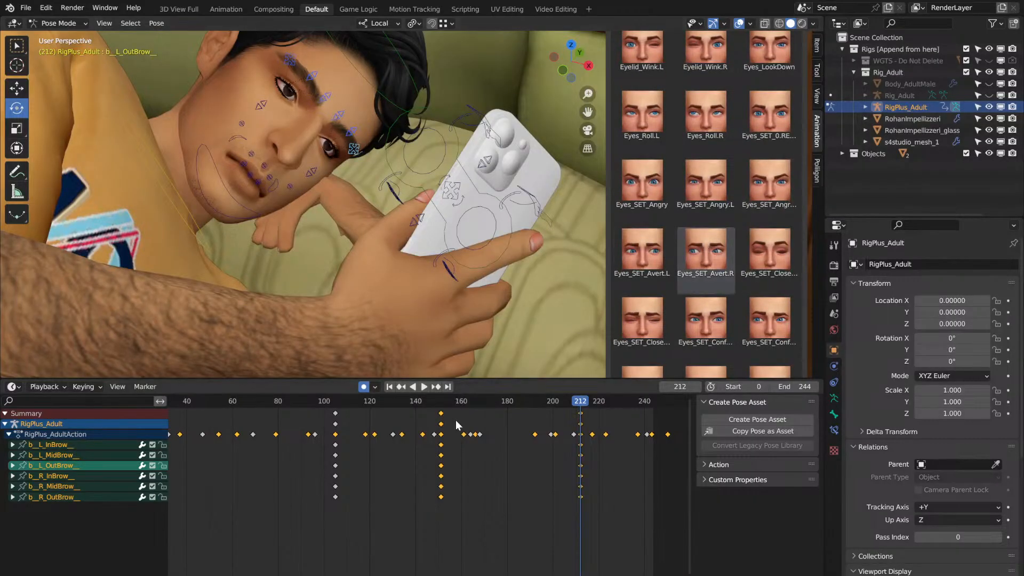
# Step: Play the animation from about frame 152 to check the eyebrow movement, stopping at frame 201
pyautogui.click(444, 402)
pyautogui.press('space')
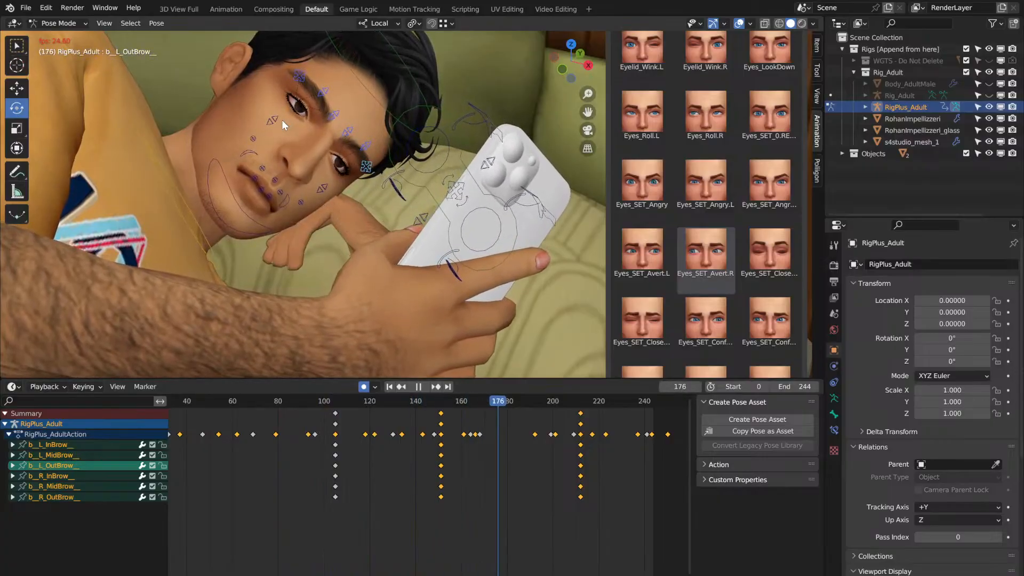
pyautogui.press('space')
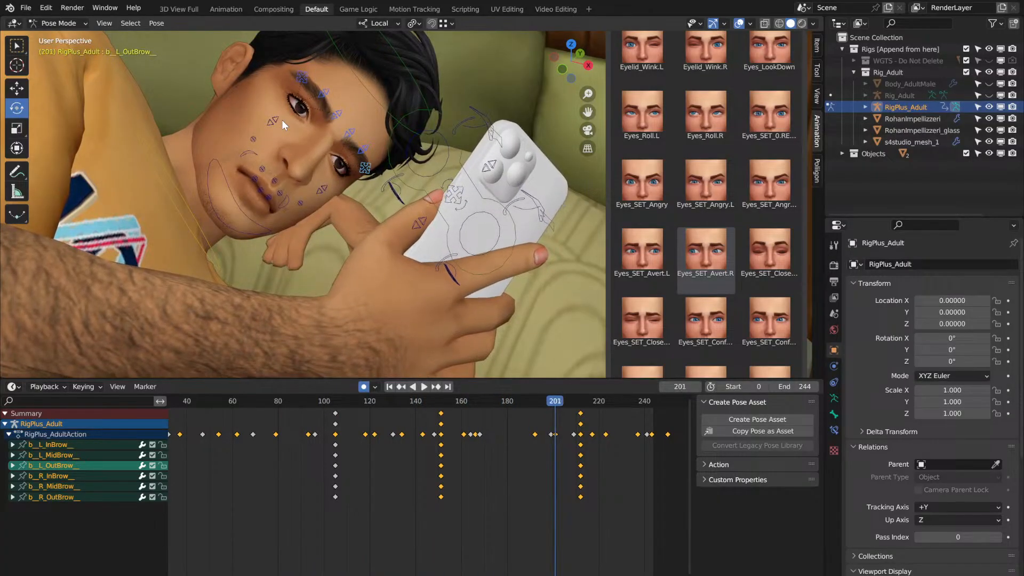
# Step: At frame 232, apply the M_Corners_Frown library pose with the jaw, both cheek, both mouth and all lip bones selected
pyautogui.click(248, 154)
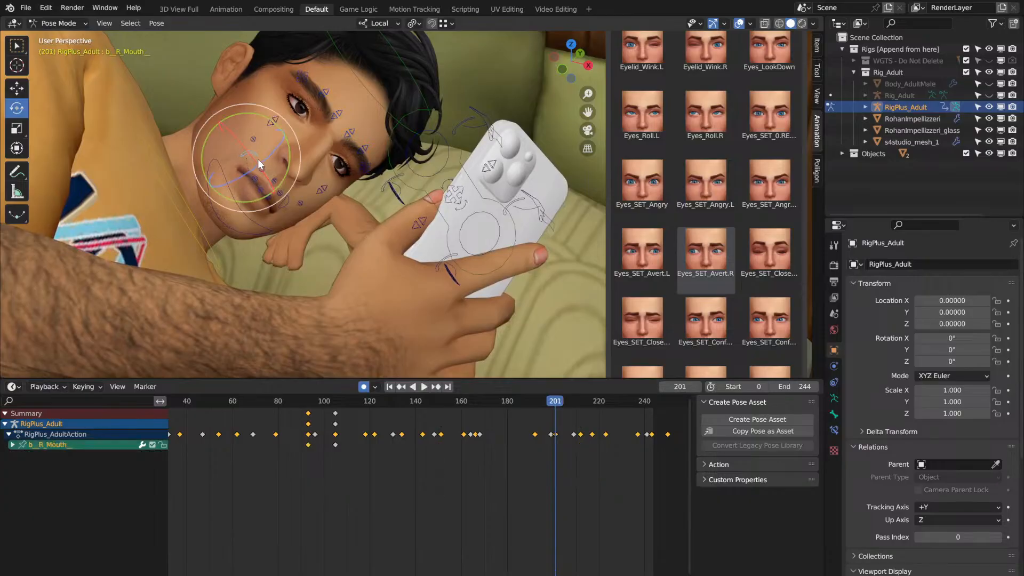
pyautogui.keyDown('shift'); pyautogui.click(273, 184); pyautogui.keyUp('shift')
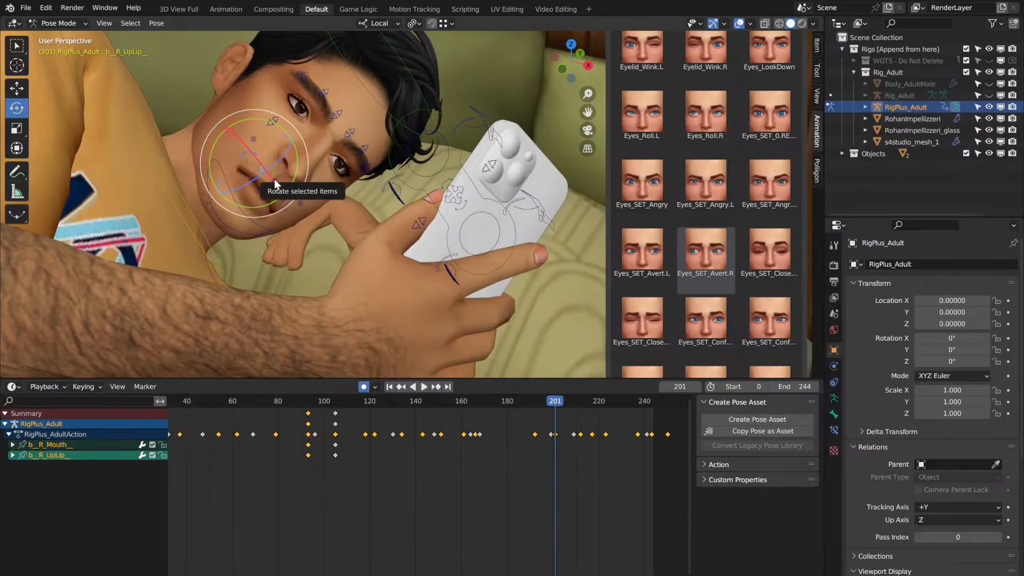
pyautogui.keyDown('shift'); pyautogui.click(278, 185); pyautogui.keyUp('shift')
pyautogui.keyDown('shift'); pyautogui.click(281, 195); pyautogui.keyUp('shift')
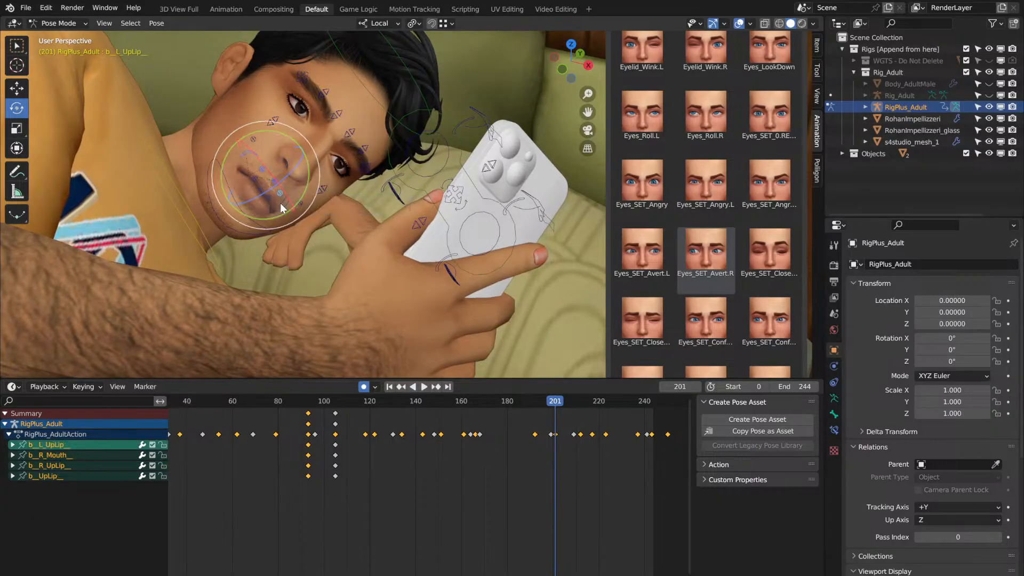
pyautogui.keyDown('shift'); pyautogui.click(280, 203); pyautogui.keyUp('shift')
pyautogui.keyDown('shift'); pyautogui.click(254, 142); pyautogui.keyUp('shift')
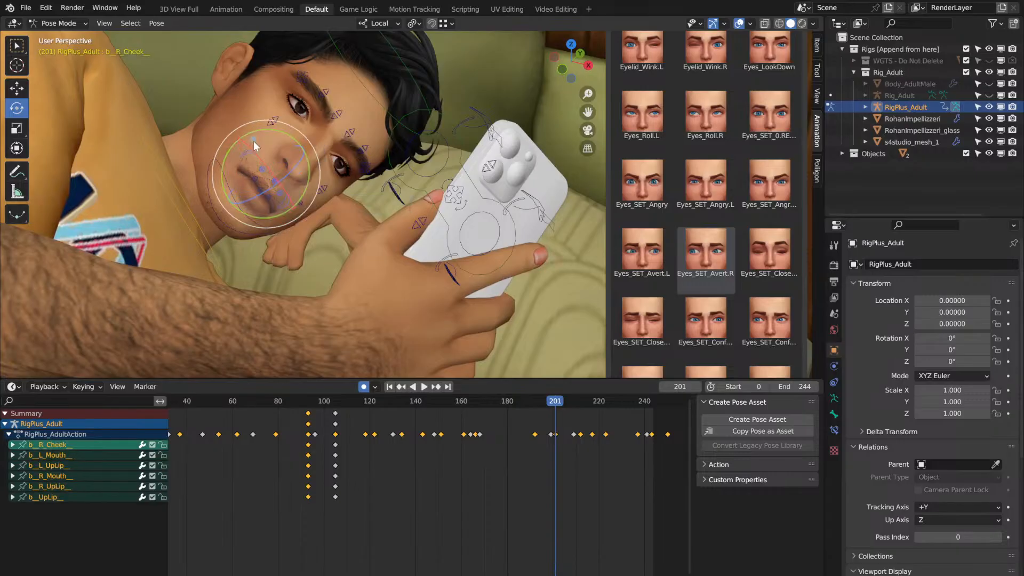
pyautogui.keyDown('shift'); pyautogui.click(268, 194); pyautogui.keyUp('shift')
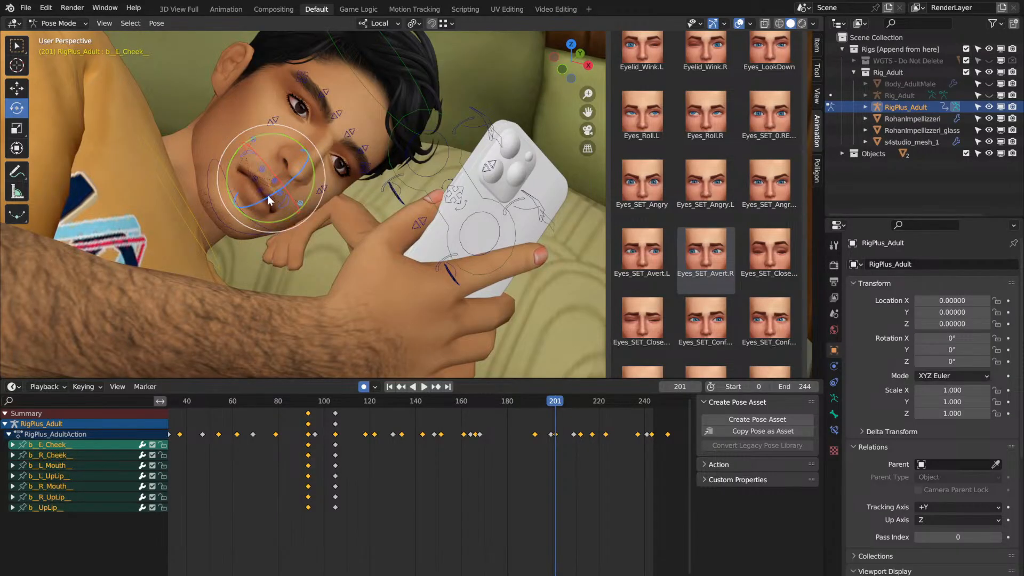
pyautogui.keyDown('shift'); pyautogui.click(261, 193); pyautogui.keyUp('shift')
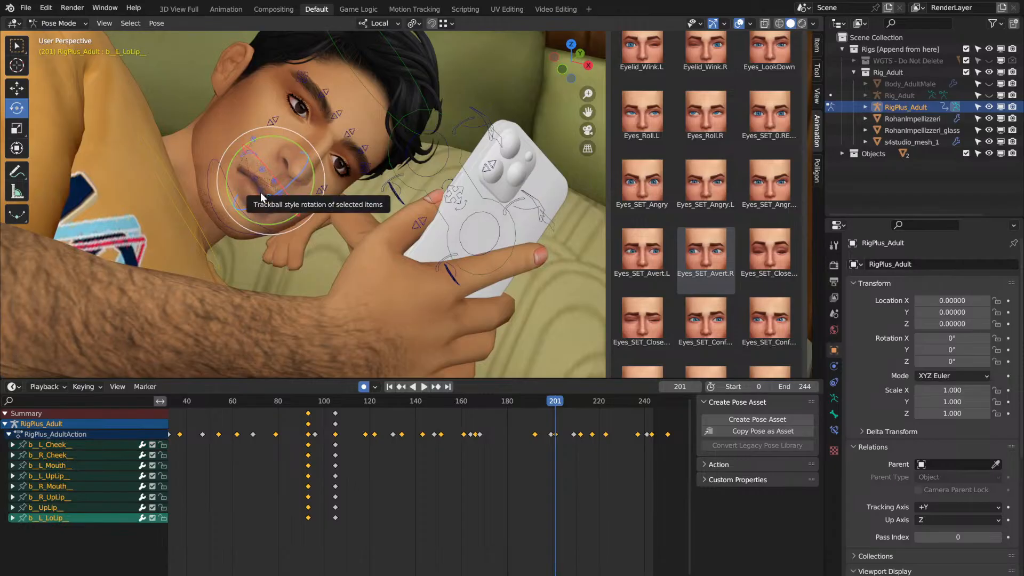
pyautogui.keyDown('shift'); pyautogui.click(261, 192); pyautogui.keyUp('shift')
pyautogui.keyDown('shift'); pyautogui.click(254, 176); pyautogui.keyUp('shift')
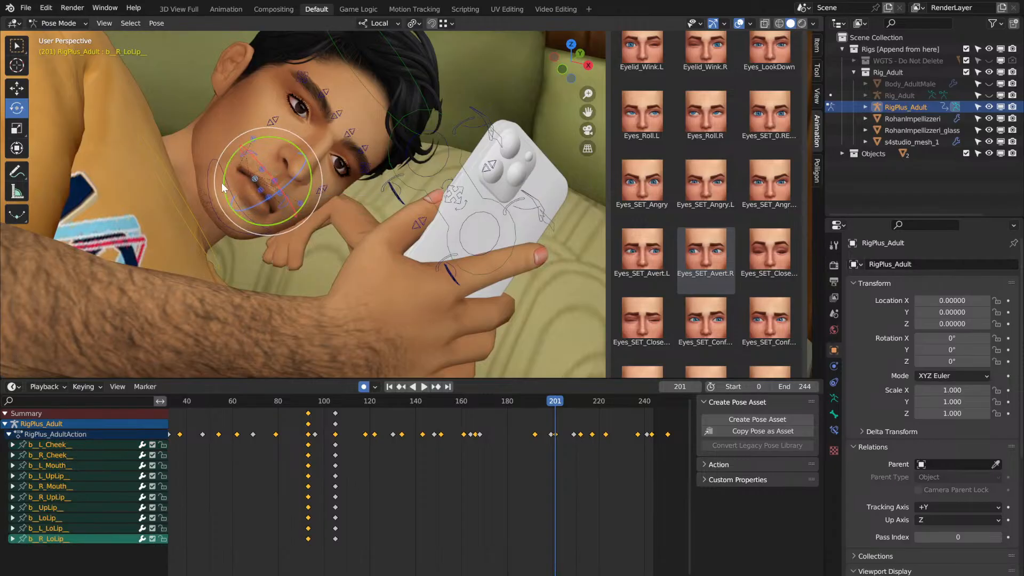
pyautogui.keyDown('shift'); pyautogui.click(230, 186); pyautogui.keyUp('shift')
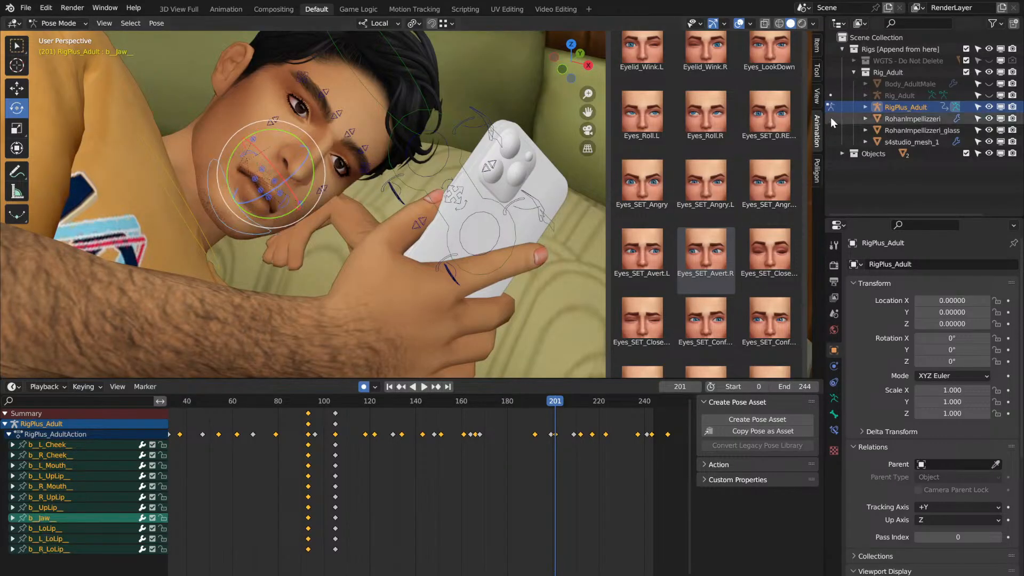
pyautogui.moveTo(810, 205); pyautogui.dragTo(796, 261)
pyautogui.press('space')
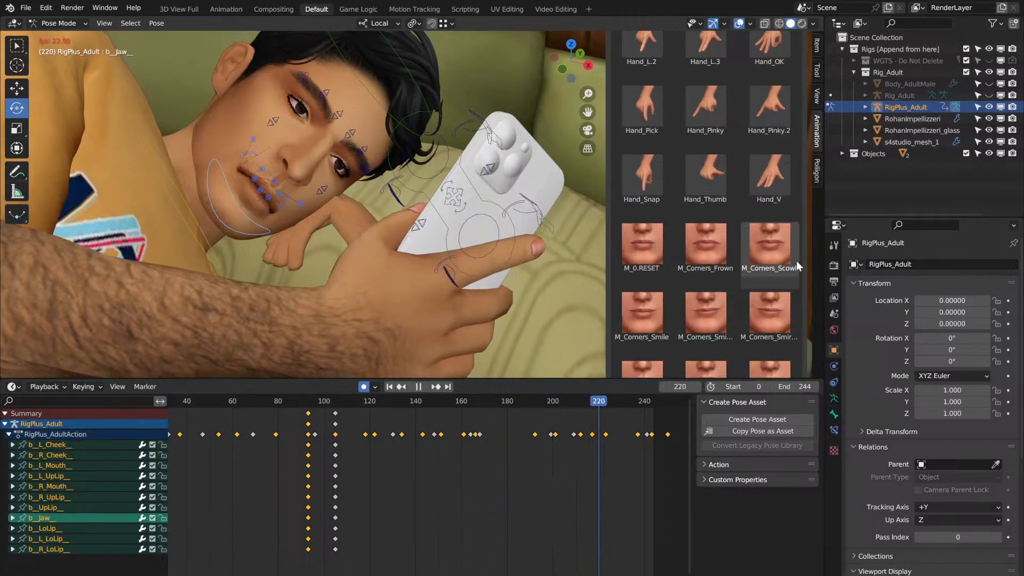
pyautogui.press('space')
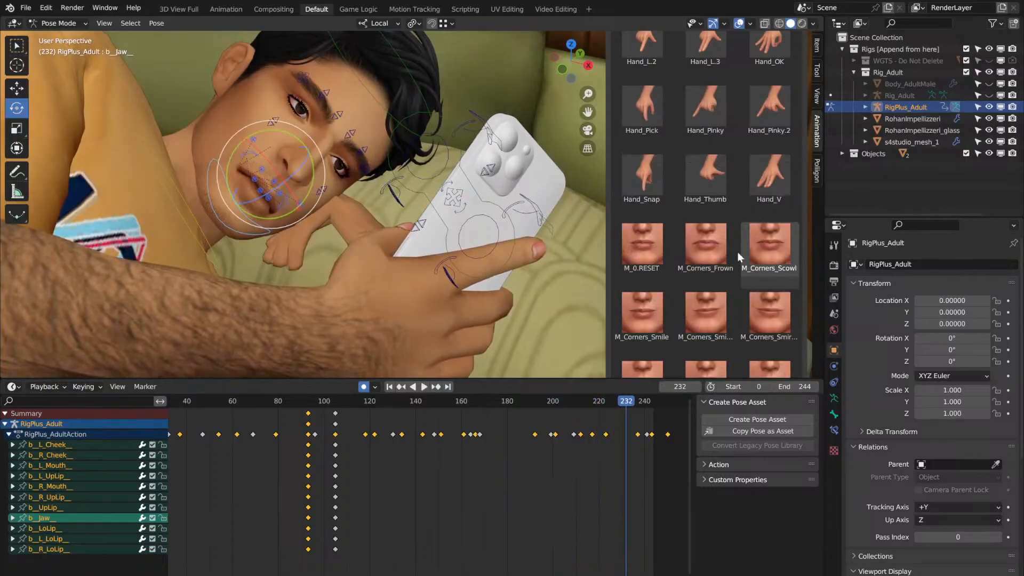
pyautogui.doubleClick(694, 230)
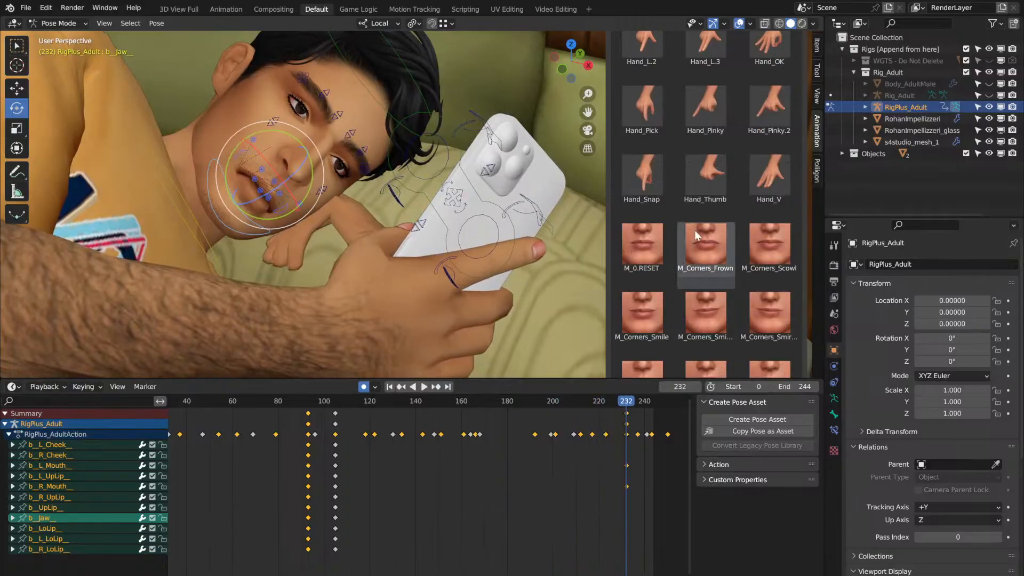
# Step: Play the animation repeatedly from different frames to check the mouth, blink and head movement, stopping at frame 196
pyautogui.click(332, 401)
pyautogui.press('space')
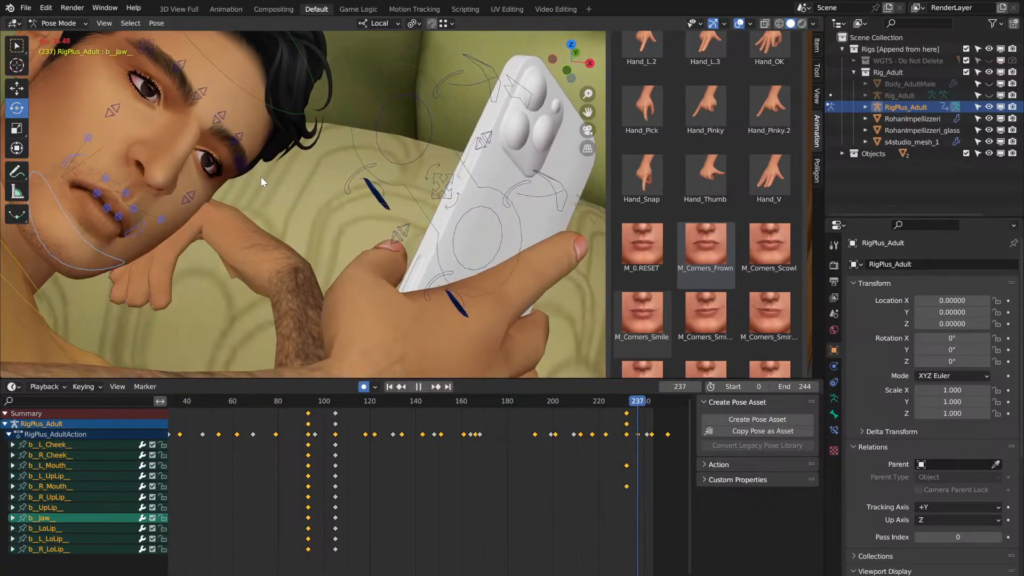
pyautogui.press('space')
pyautogui.click(273, 402)
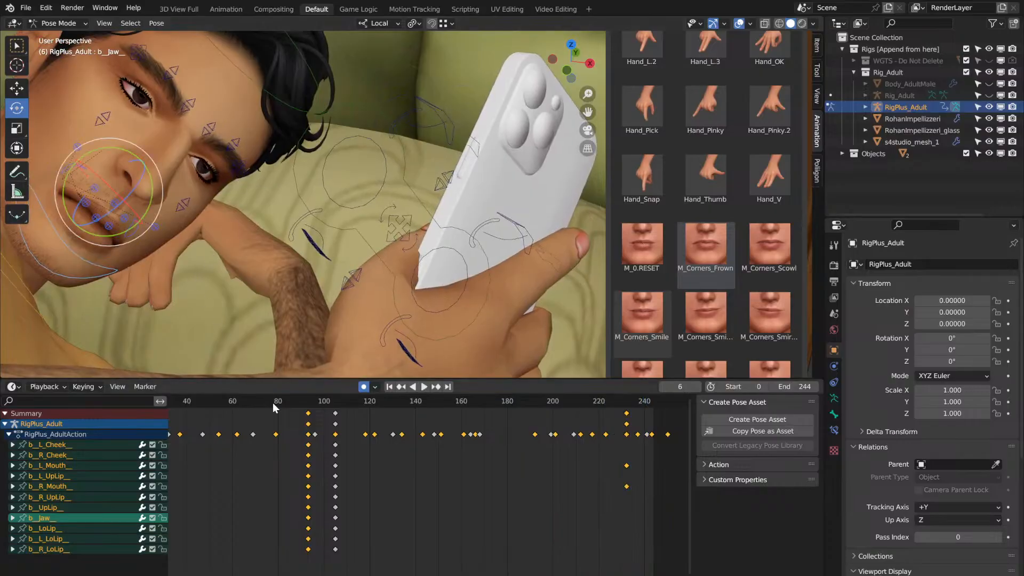
pyautogui.press('space')
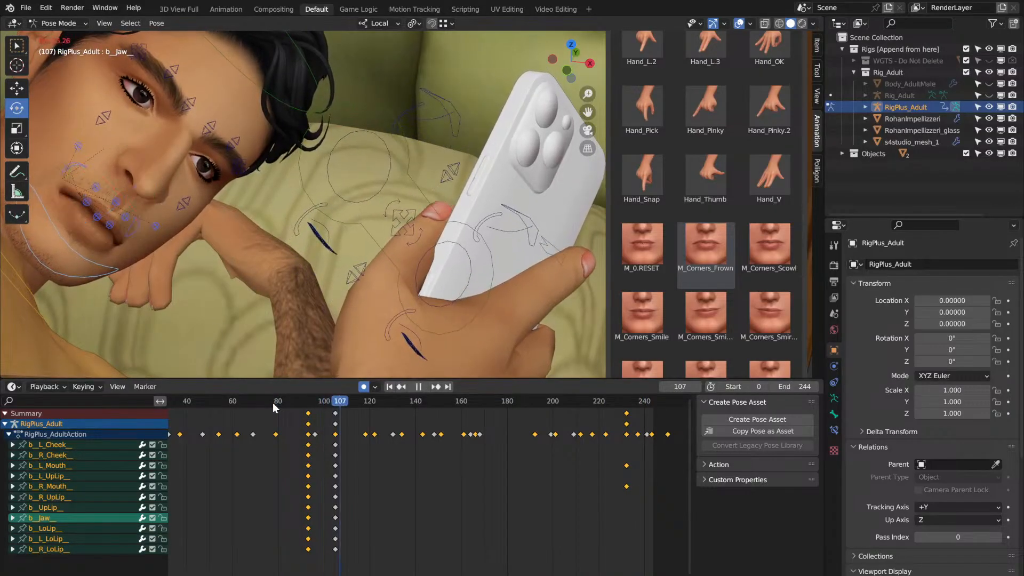
pyautogui.click(273, 403)
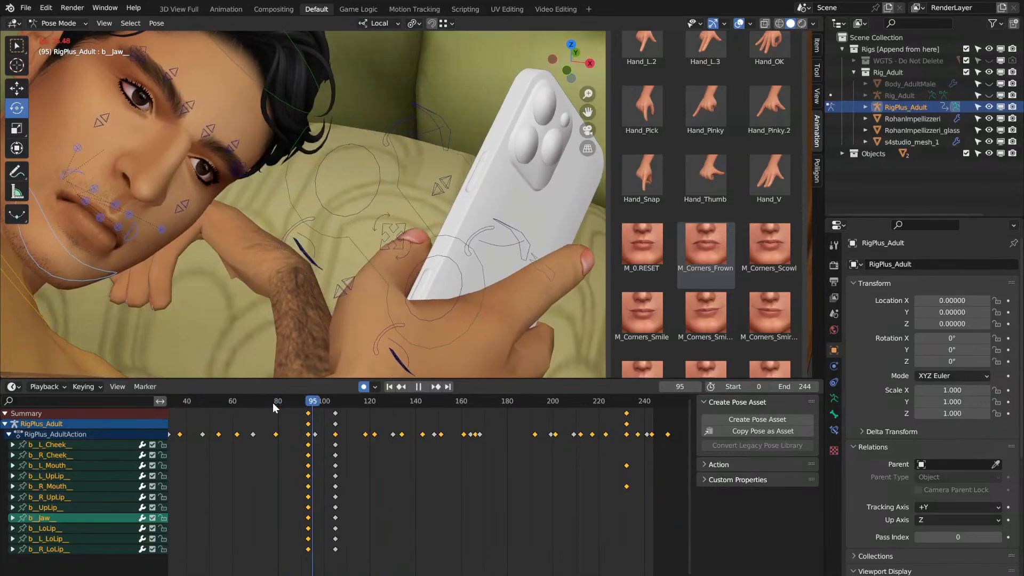
pyautogui.click(273, 402)
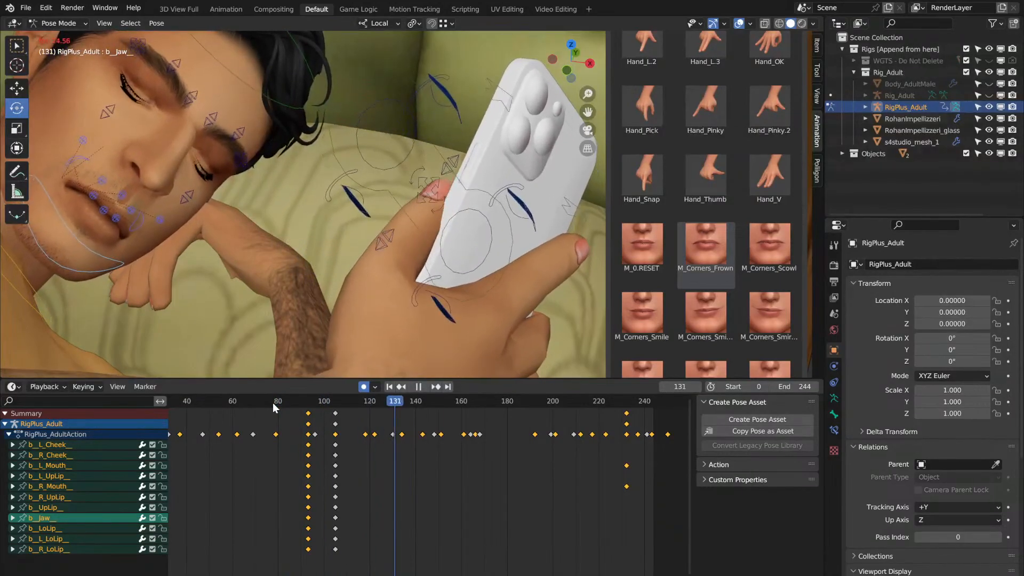
pyautogui.press('space')
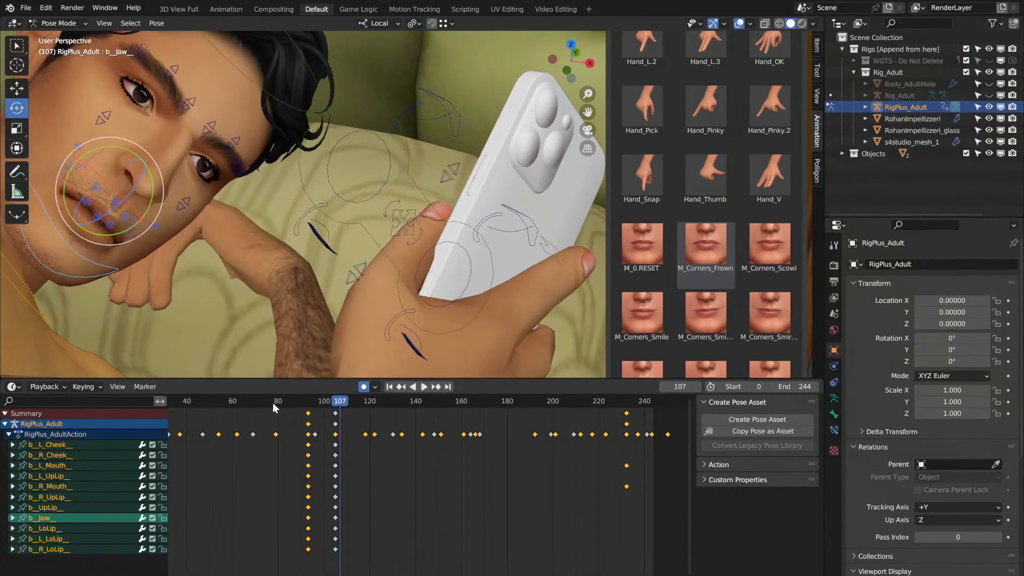
pyautogui.press('Up')
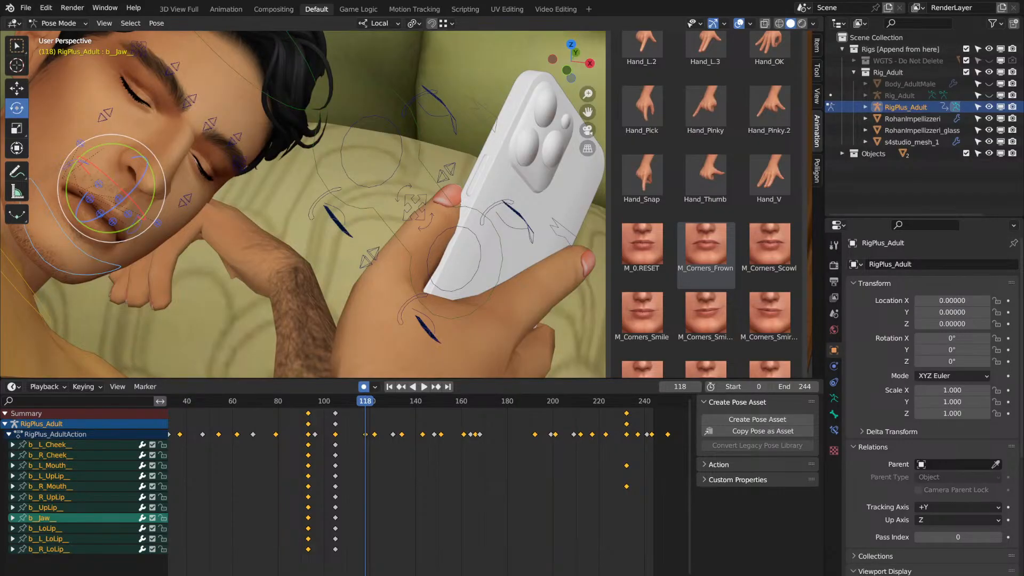
pyautogui.press('space')
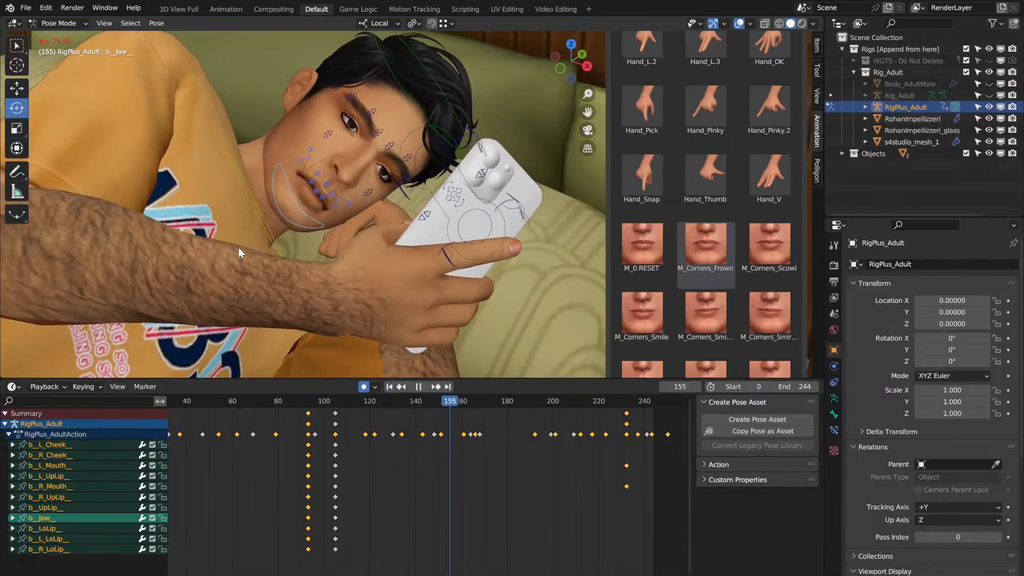
pyautogui.press('space')
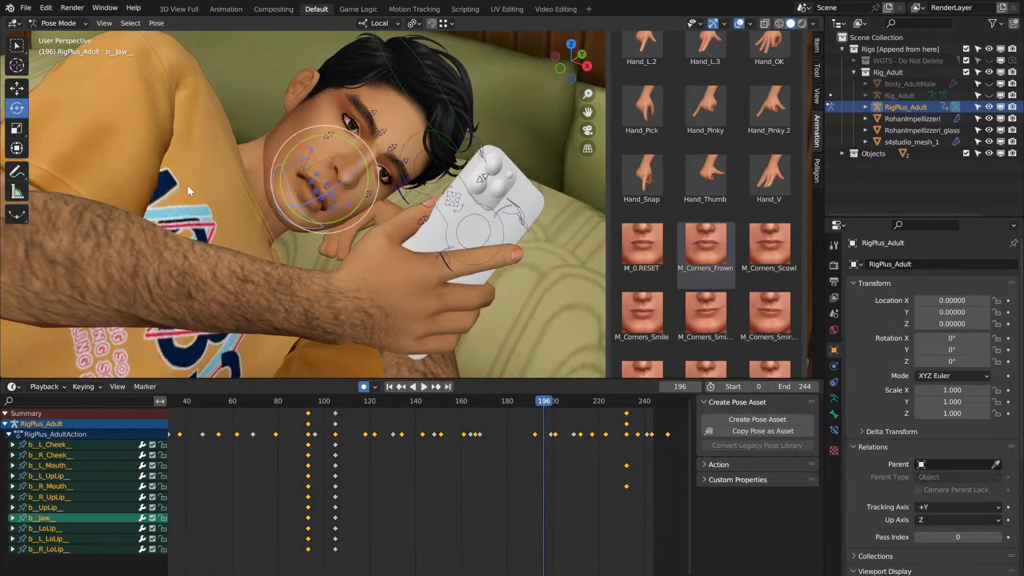
# Step: Save the animation file
pyautogui.click(26, 8)
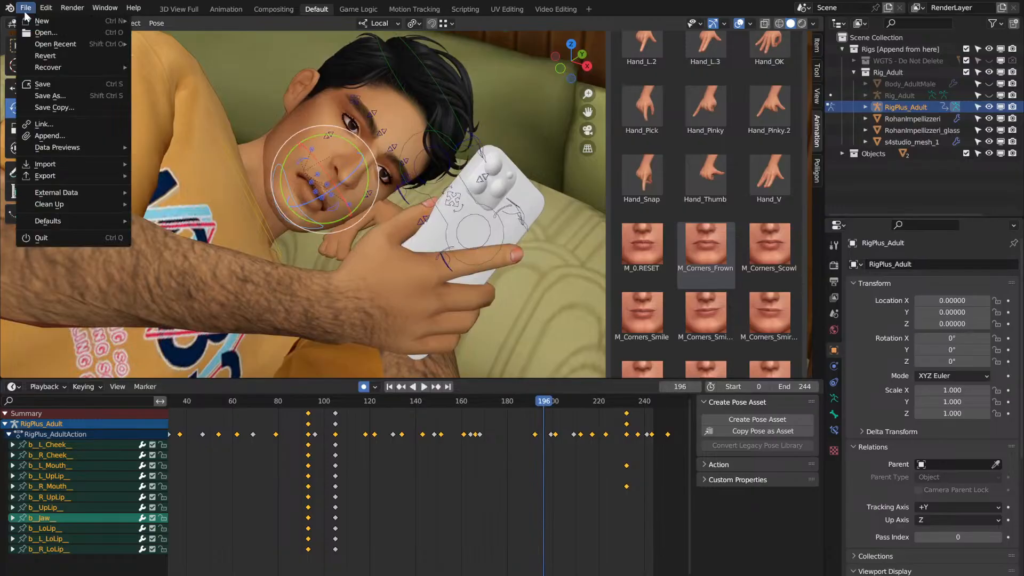
pyautogui.click(50, 82)
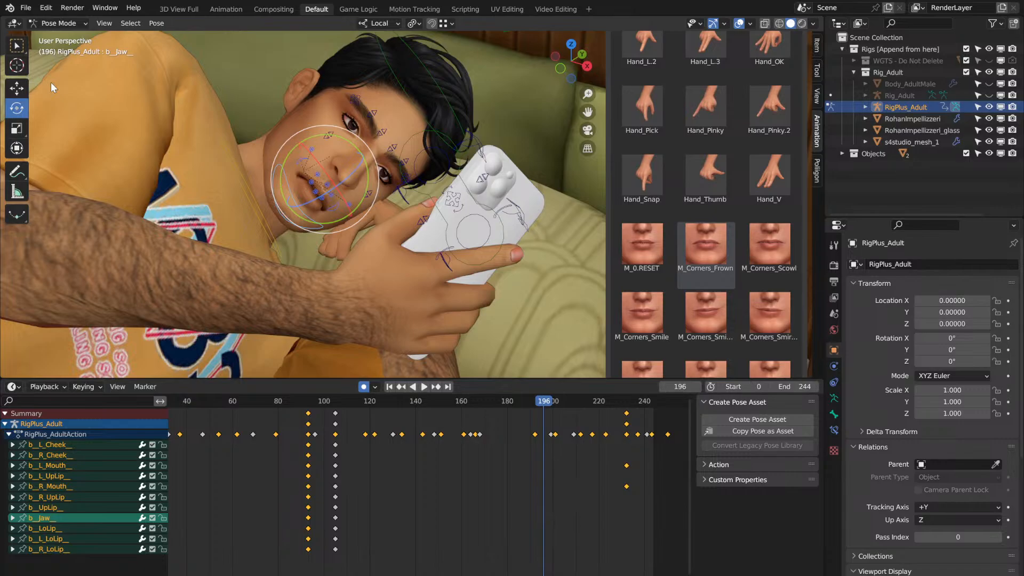
# Step: Play the animation while viewing the face closely to check the gaze, stopping at frame 71
pyautogui.press('space')
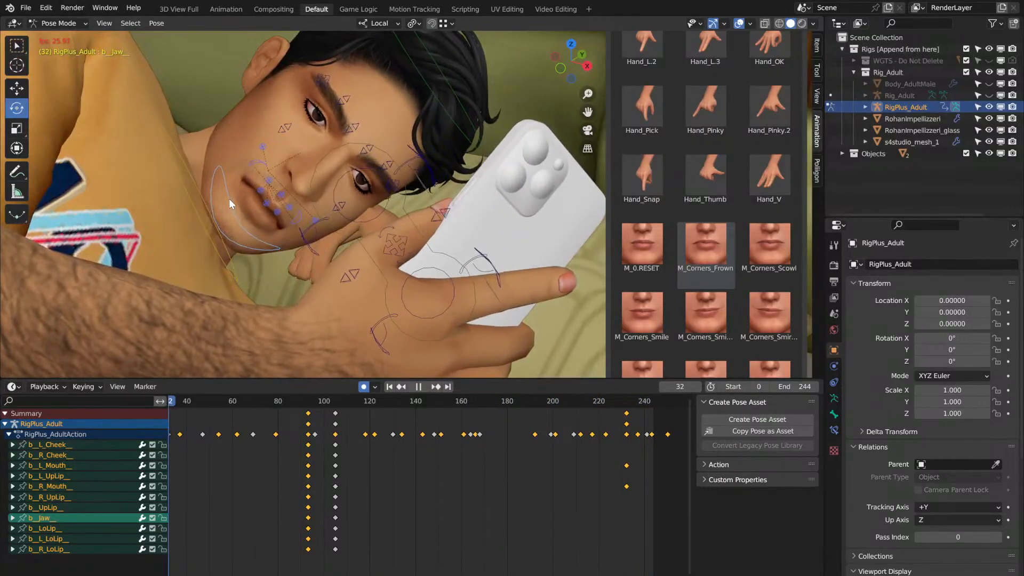
pyautogui.press('space')
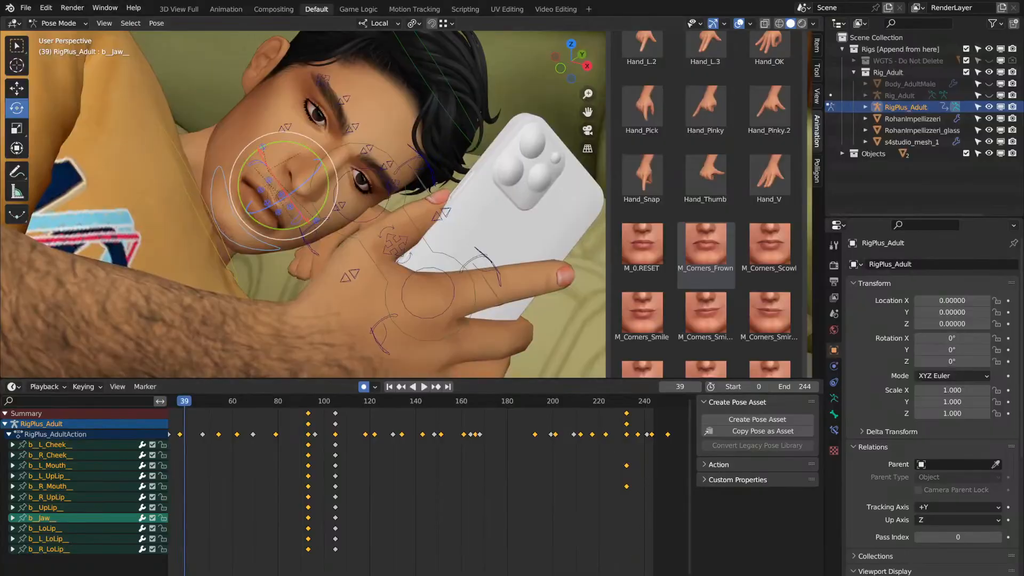
pyautogui.moveTo(311, 210); pyautogui.dragTo(309, 207, button='middle')
pyautogui.press('space')
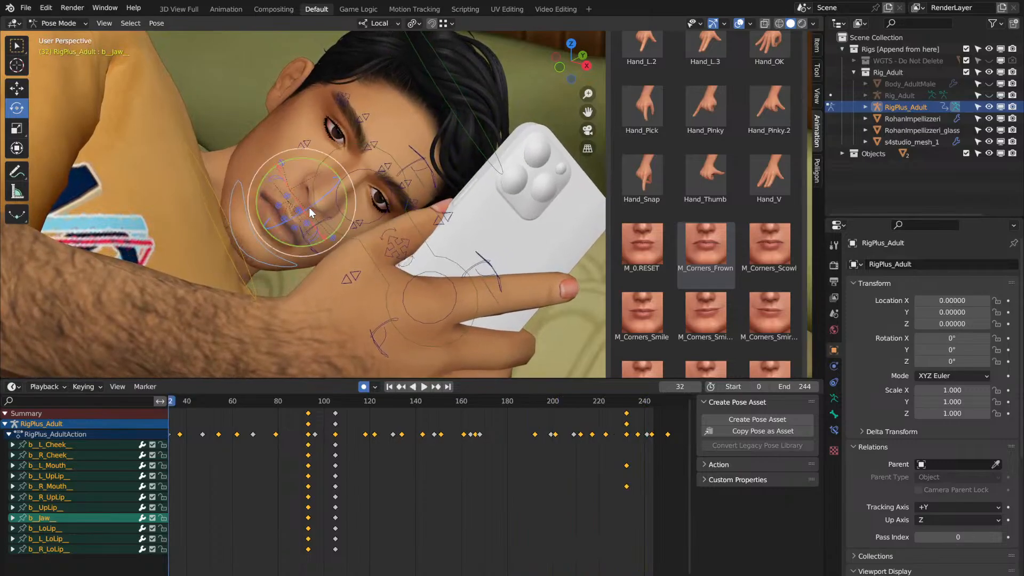
pyautogui.press('space')
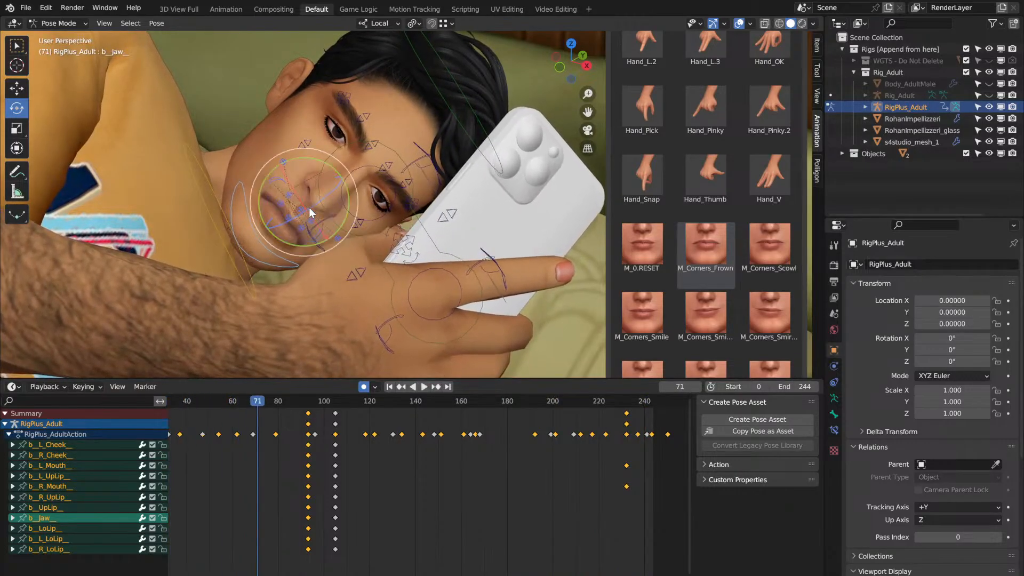
# Step: At frame 71, move both eye controls together within their local X–Z plane to shift the gaze along the phone
pyautogui.click(385, 212)
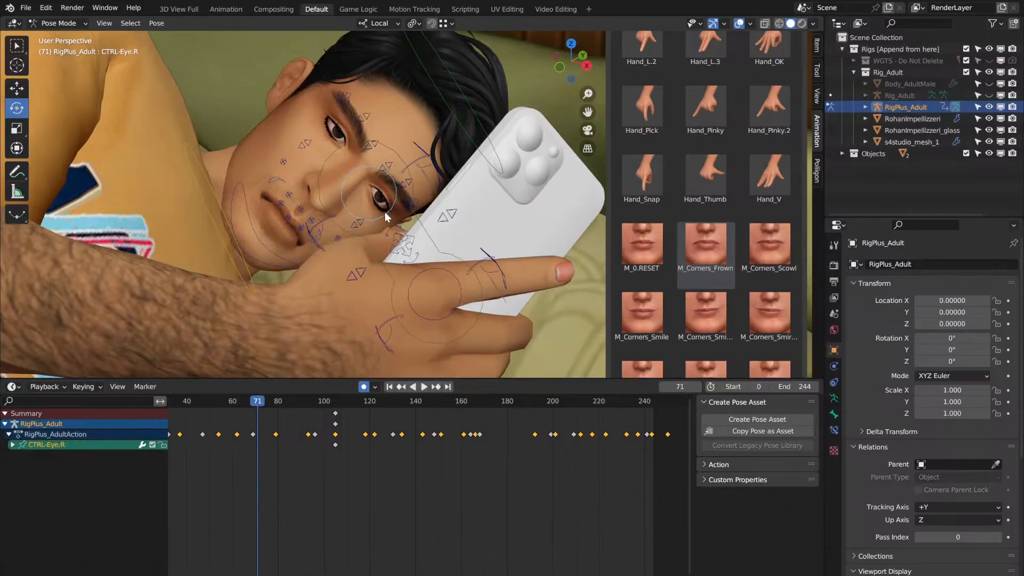
pyautogui.keyDown('shift'); pyautogui.click(411, 283); pyautogui.keyUp('shift')
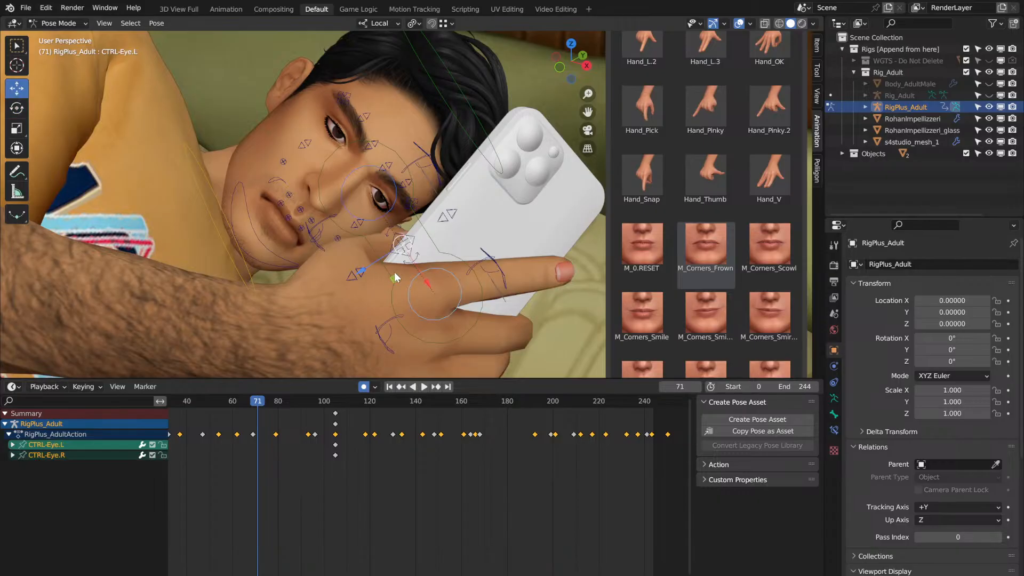
pyautogui.press('g')
pyautogui.hotkey('shift', 'y')
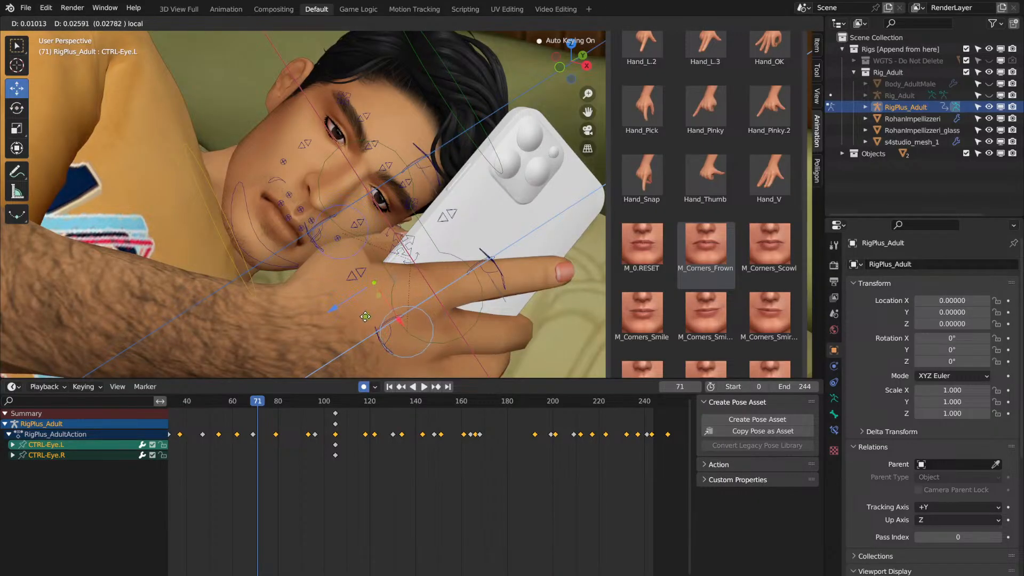
pyautogui.click(365, 317)
# Step: Play the animation from frame 0 and replay the later part to check the eye movement, stopping at frame 172
pyautogui.moveTo(331, 497); pyautogui.dragTo(465, 496, button='middle')
pyautogui.click(226, 402)
pyautogui.press('space')
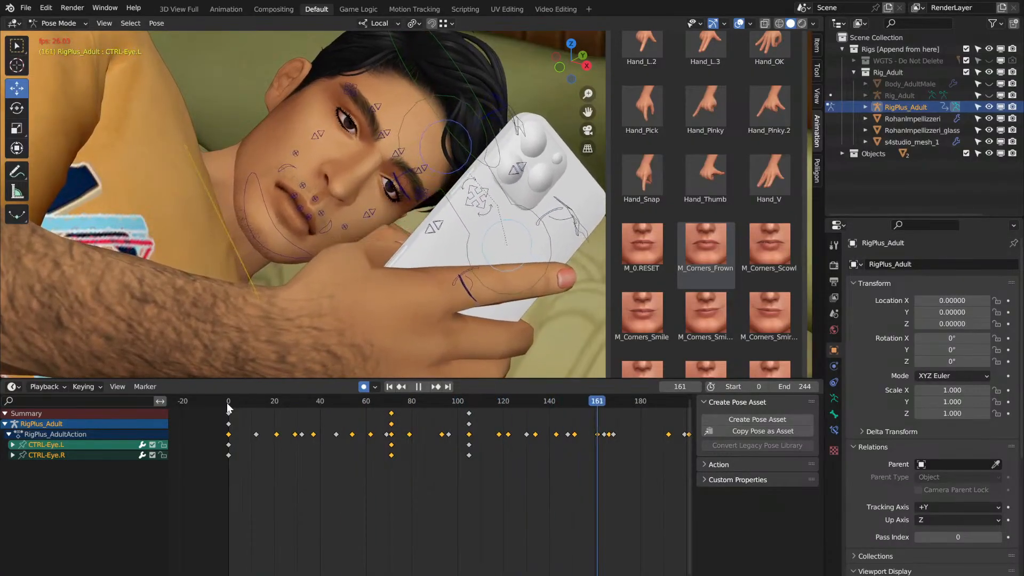
pyautogui.press('space')
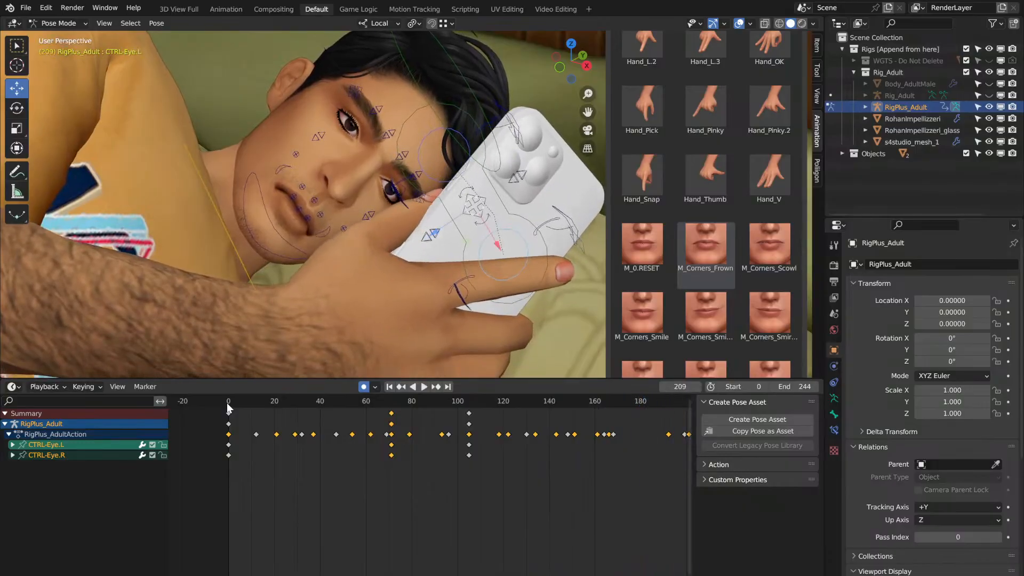
pyautogui.press('space')
pyautogui.press('space')
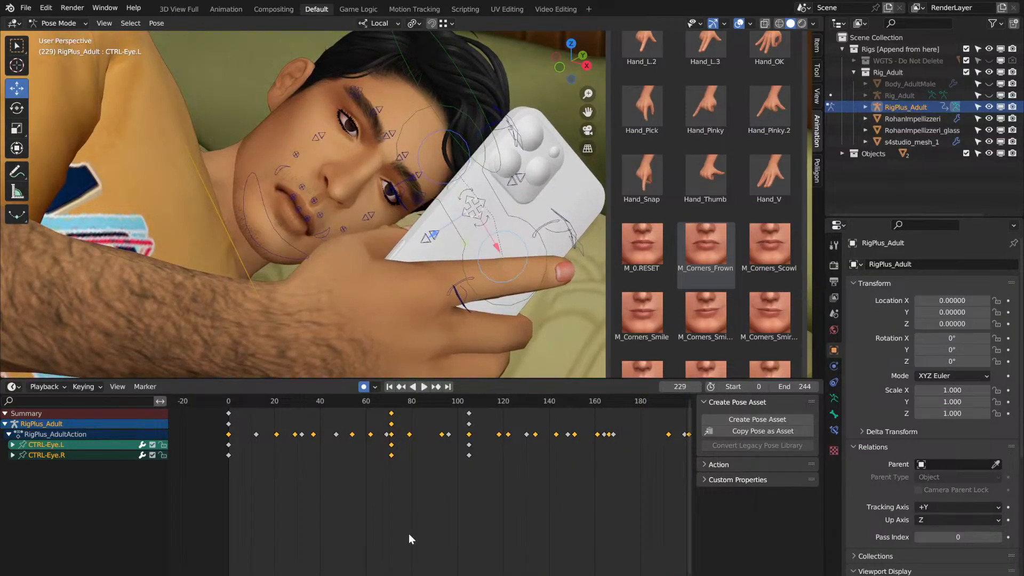
pyautogui.moveTo(402, 572); pyautogui.dragTo(523, 569)
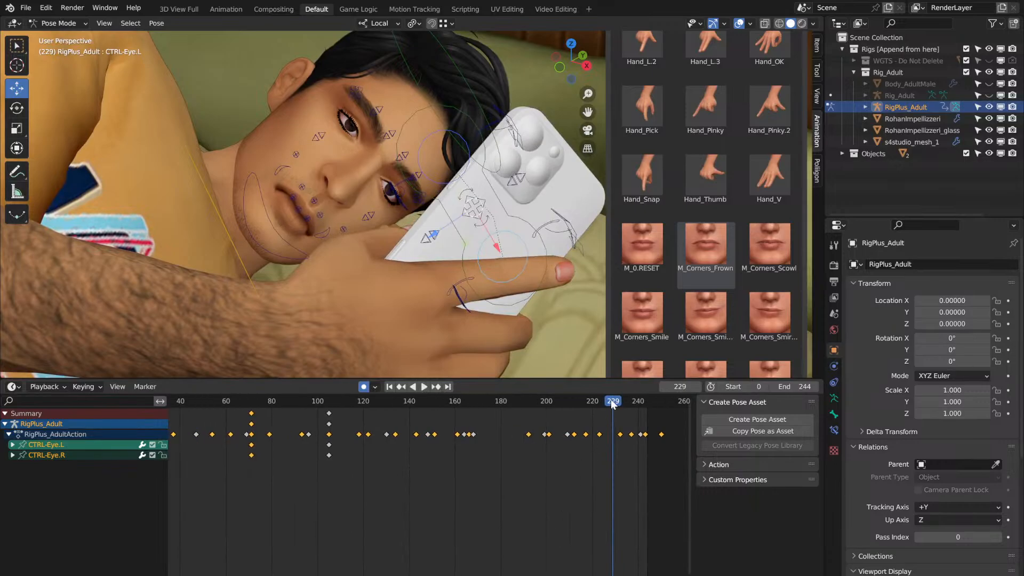
pyautogui.moveTo(610, 399); pyautogui.dragTo(452, 404)
pyautogui.press('space')
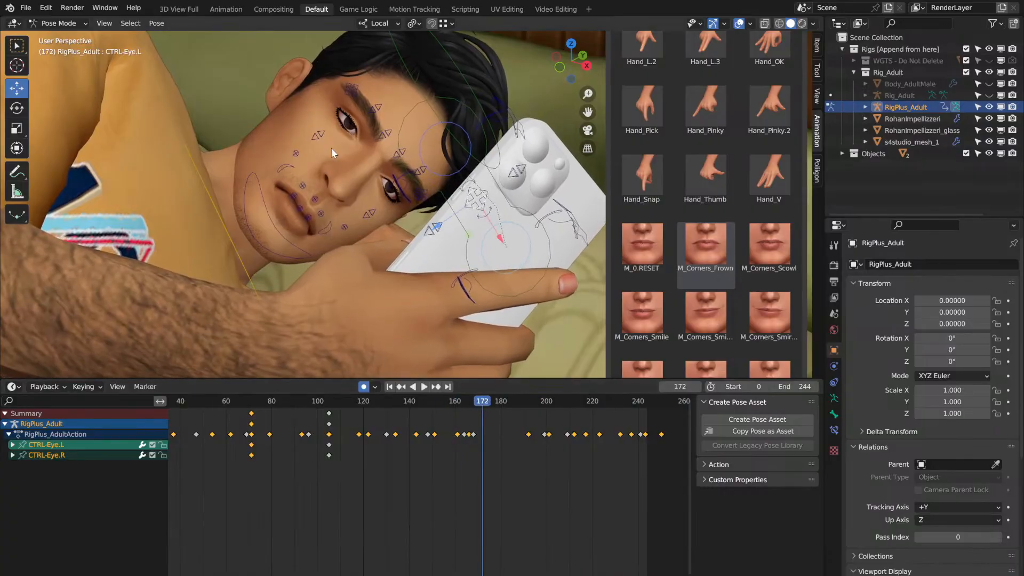
# Step: At frame 184, insert a Whole Character keyframe with both eye controls selected
pyautogui.scroll(-2, 332, 148)
pyautogui.scroll(1, 331, 149)
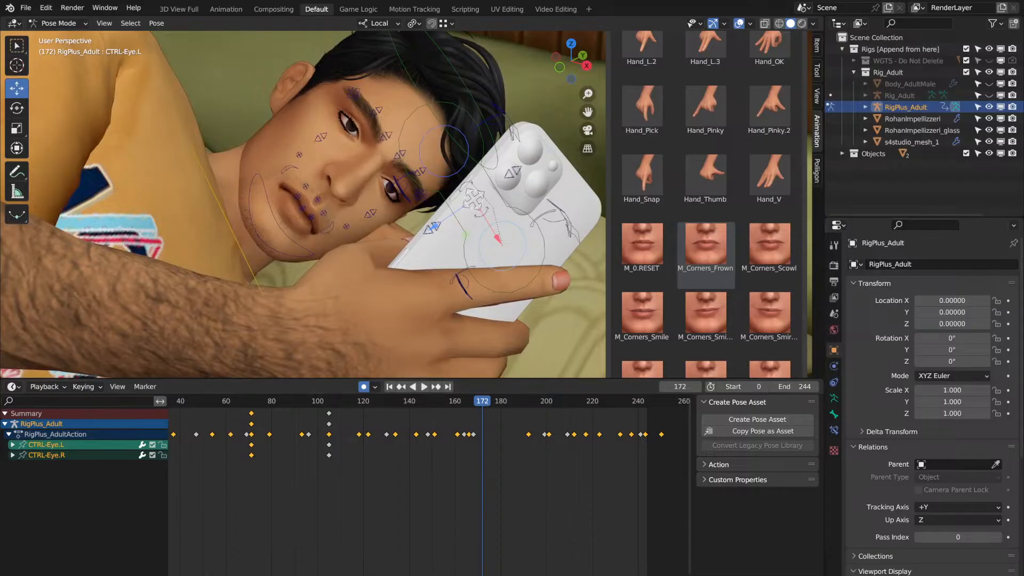
pyautogui.press('Right')
pyautogui.press('Right')
pyautogui.press('Right')
pyautogui.press('Right')
pyautogui.press('Right')
pyautogui.press('Right')
pyautogui.press('Right')
pyautogui.press('Right')
pyautogui.press('Right')
pyautogui.press('Right')
pyautogui.press('Right')
pyautogui.press('Right')
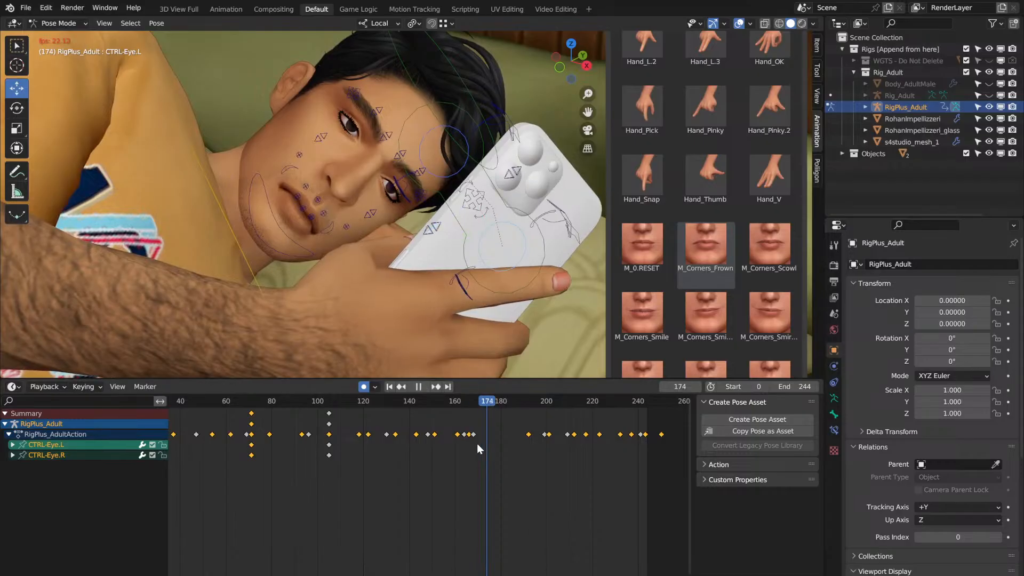
pyautogui.moveTo(447, 279); pyautogui.dragTo(488, 255, button='middle')
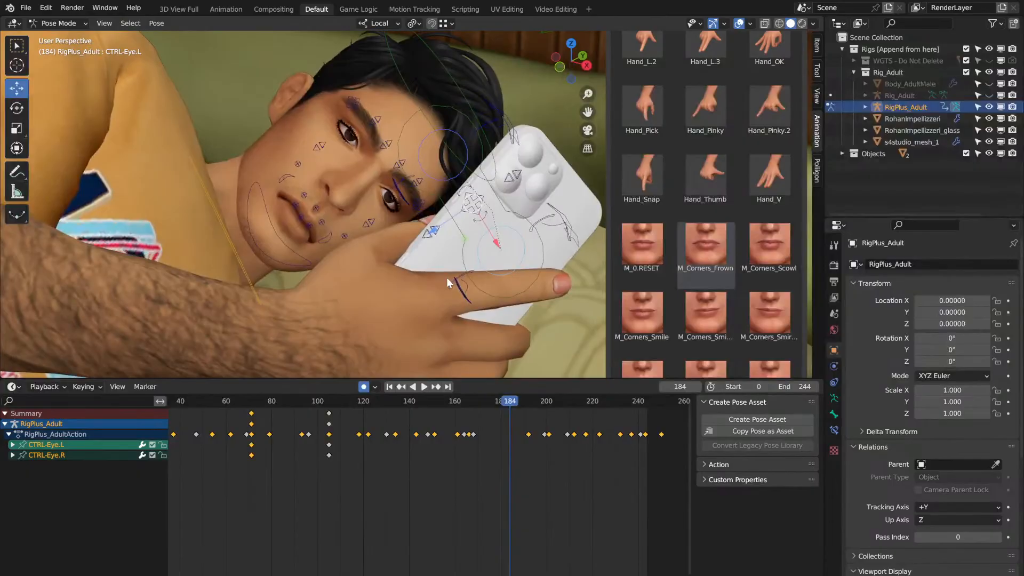
pyautogui.click(479, 264)
pyautogui.keyDown('shift'); pyautogui.click(444, 180); pyautogui.keyUp('shift')
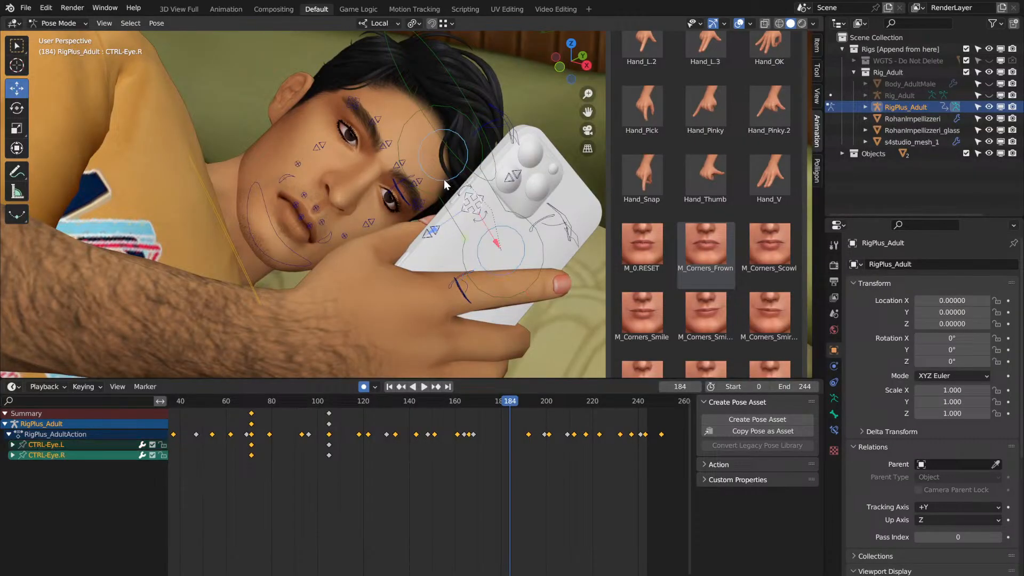
pyautogui.press('k')
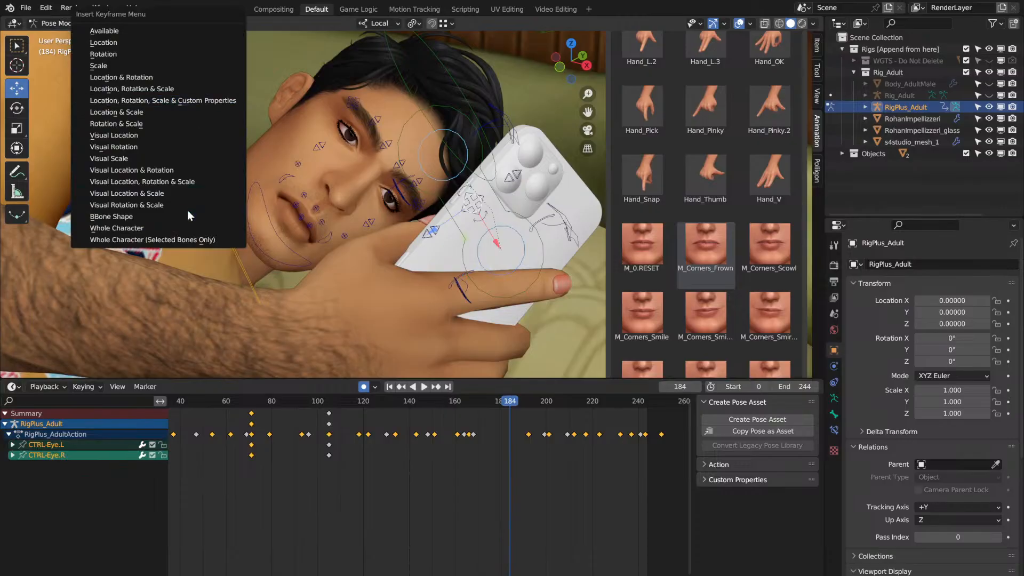
pyautogui.click(185, 227)
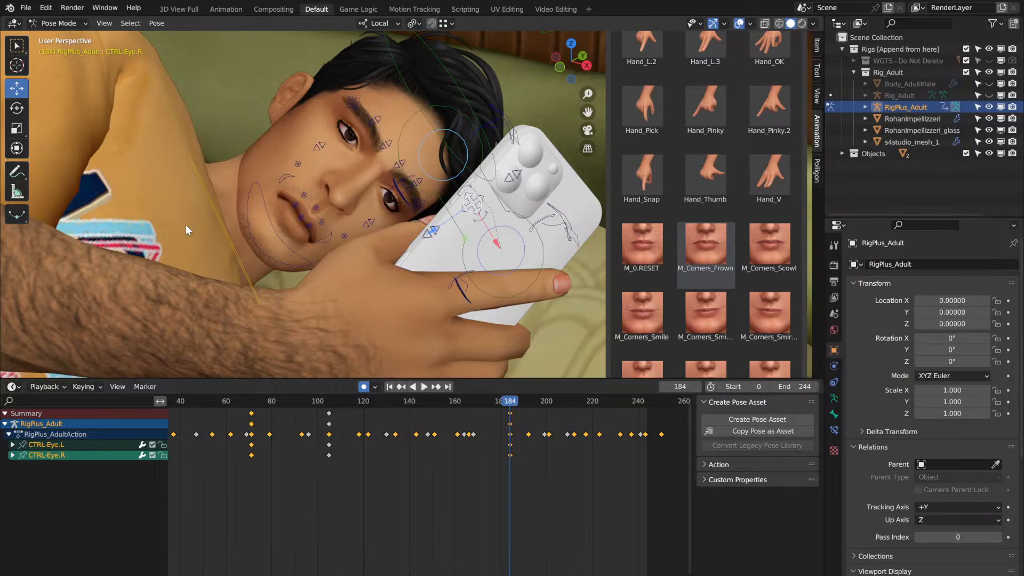
# Step: Preview the movement after frame 184, then move both eye controls 0.04064 along local Z at frame 224
pyautogui.press('space')
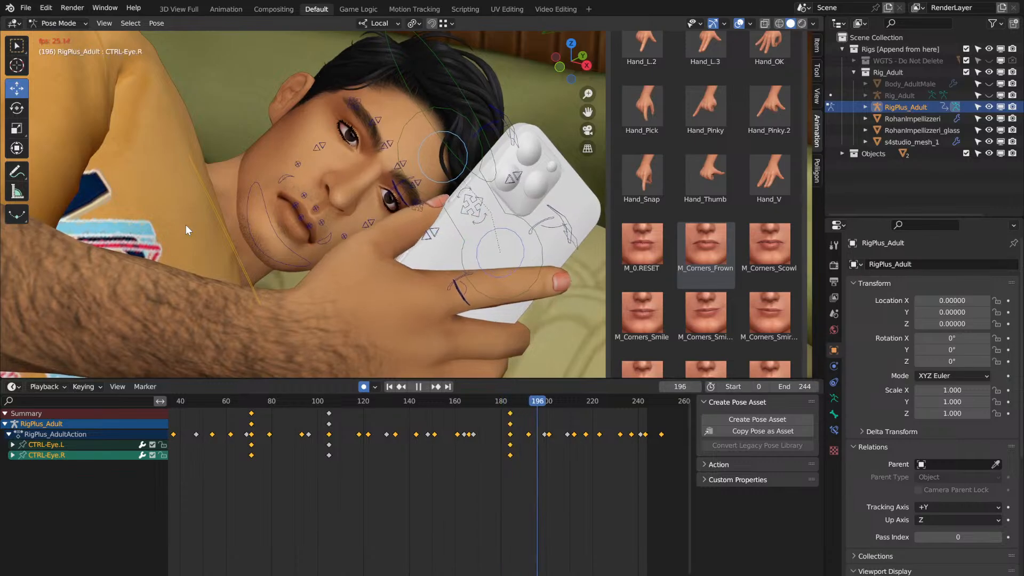
pyautogui.press('space')
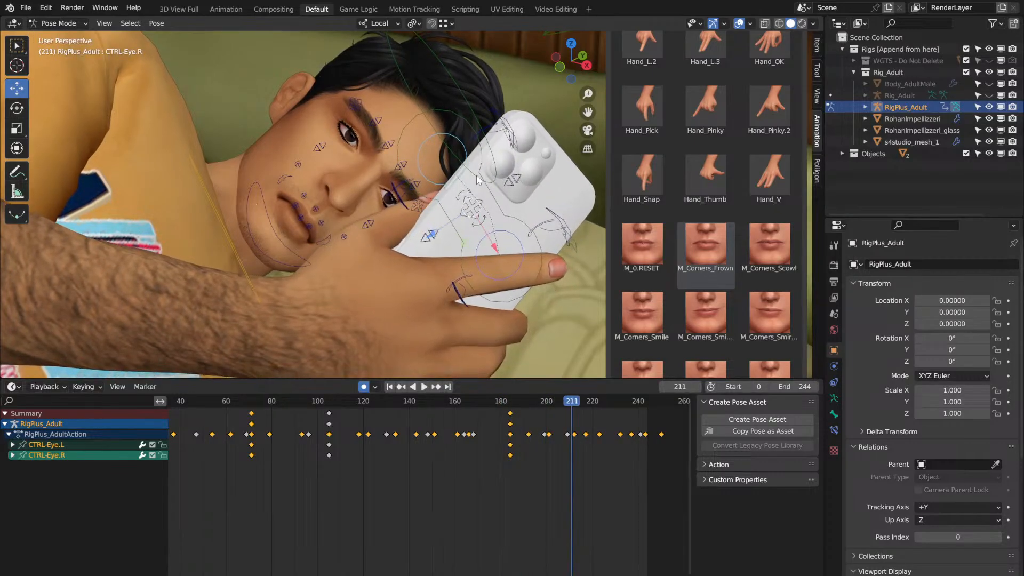
pyautogui.press('Up')
pyautogui.press('Up')
pyautogui.press('Up')
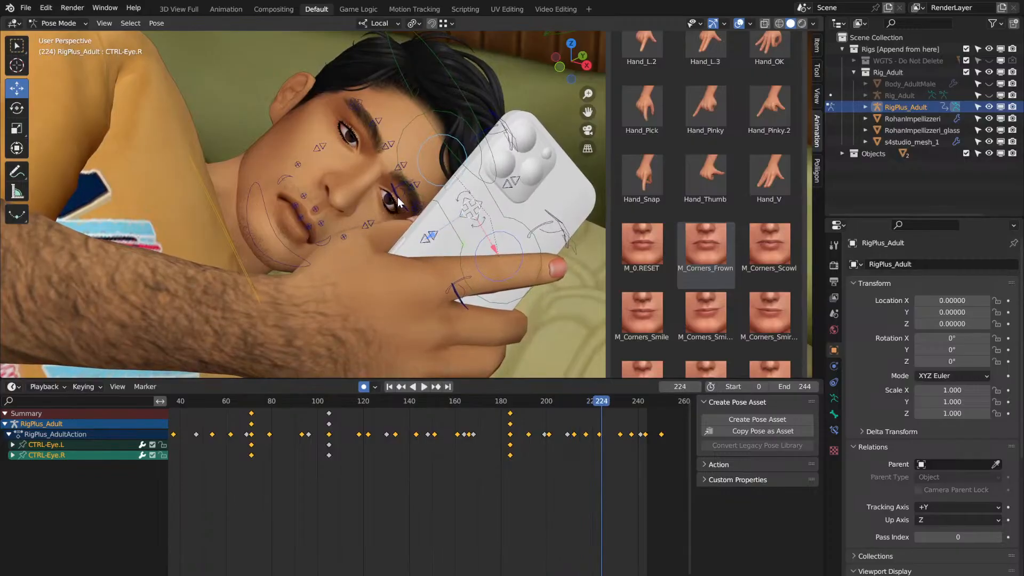
pyautogui.moveTo(433, 235); pyautogui.dragTo(386, 287)
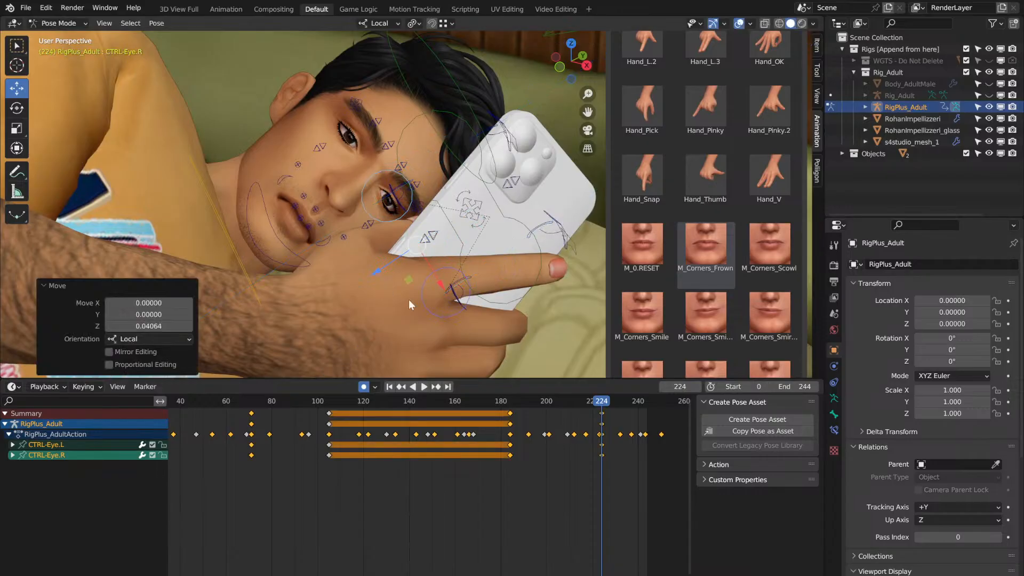
# Step: Play the complete animation from close and wider views to check the eye, face and hand movement, stopping at frame 2
pyautogui.press('space')
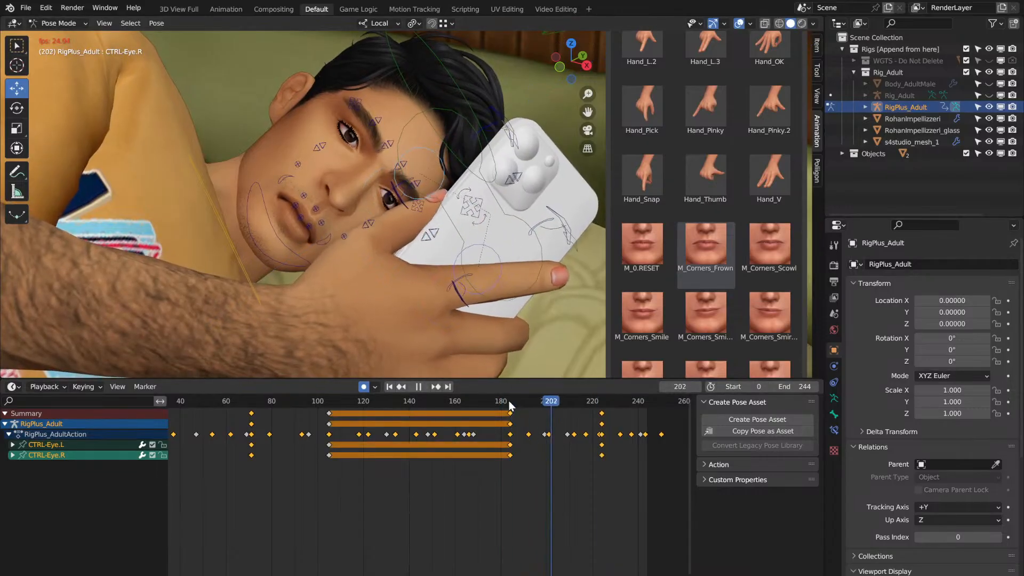
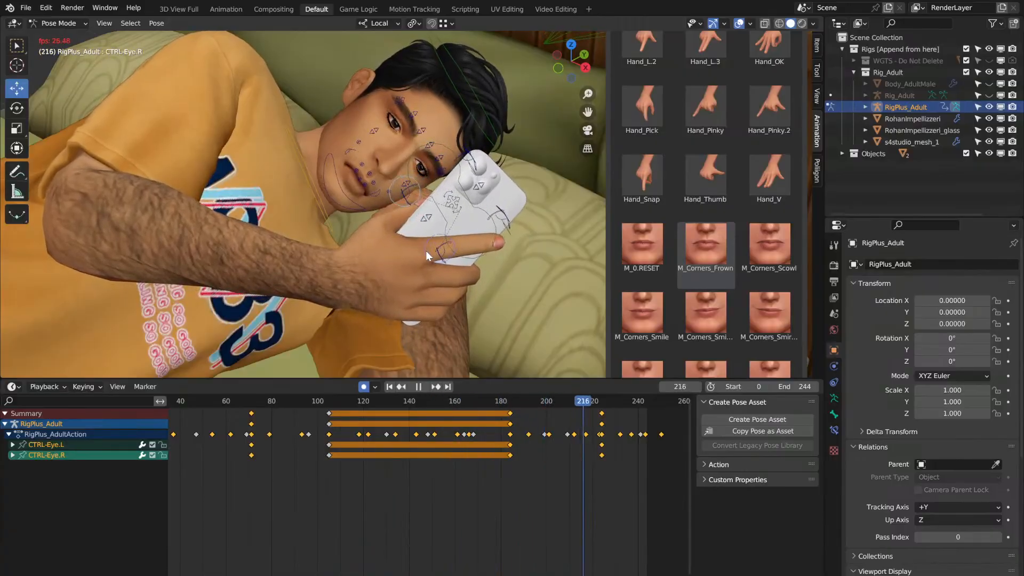
pyautogui.press('space')
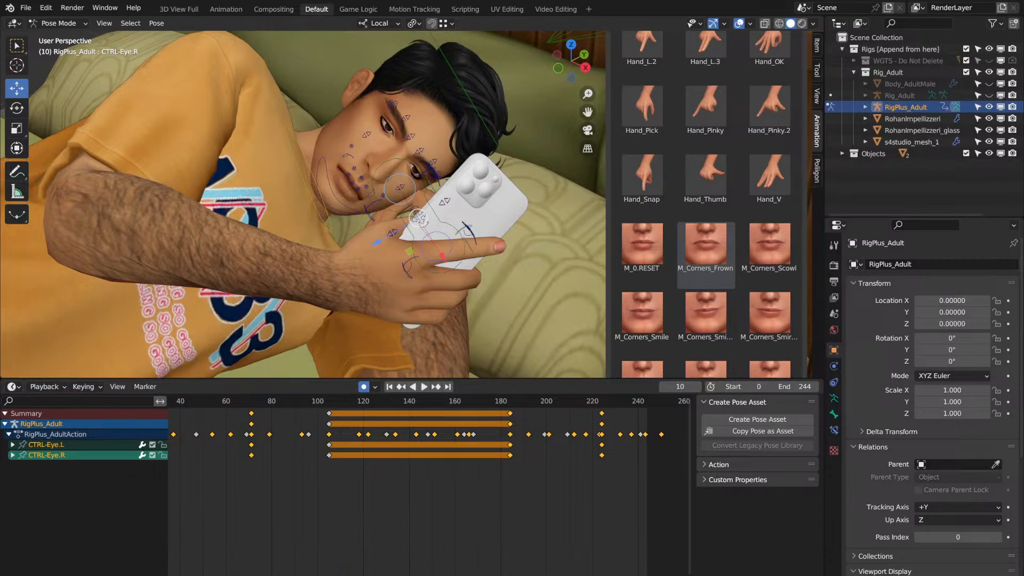
pyautogui.press('space')
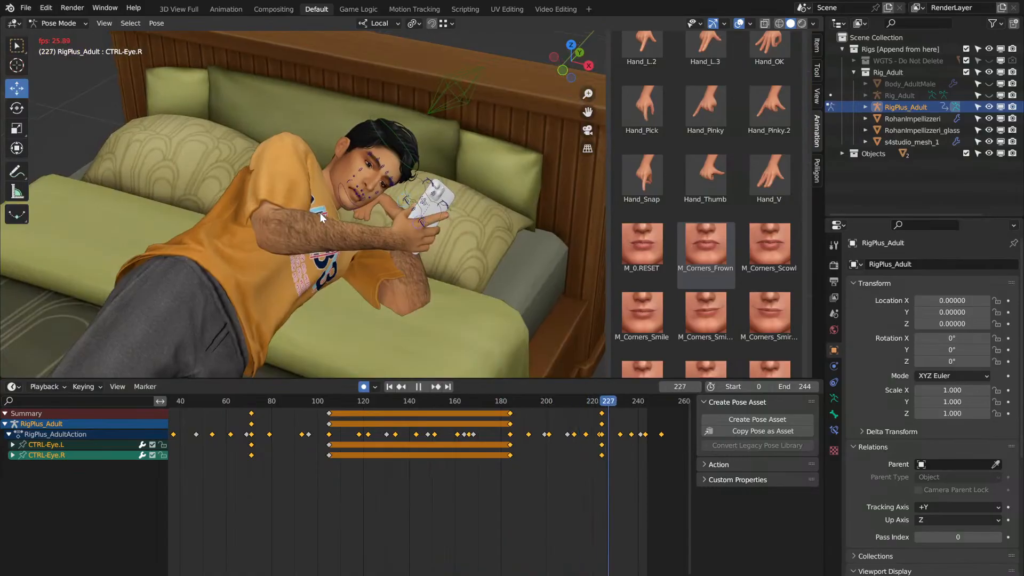
pyautogui.scroll(2, 320, 213)
pyautogui.press('space')
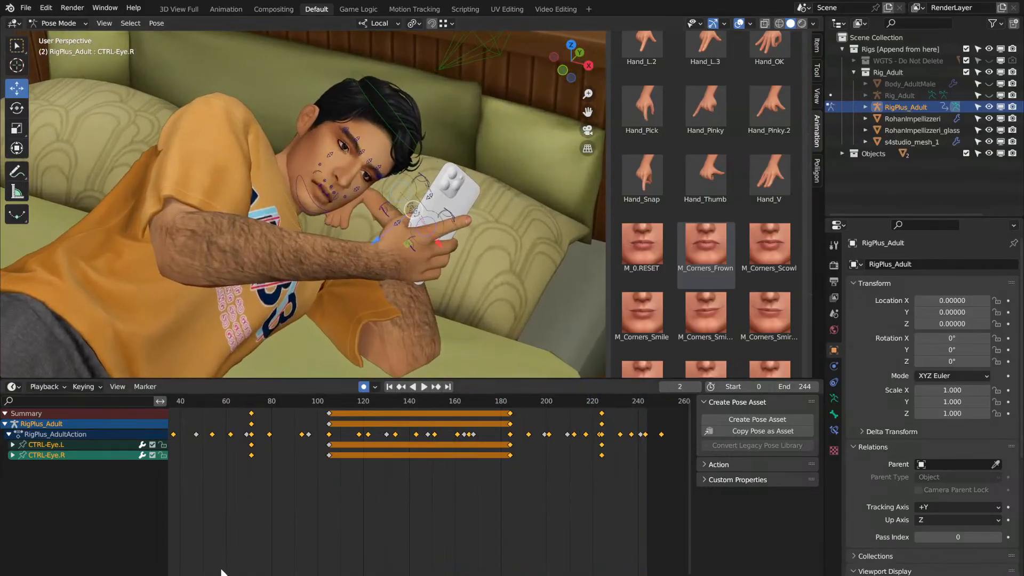
# Step: At frame 0, make all of the rig's body, arm, hand and leg bones visible and select every bone
pyautogui.moveTo(240, 575); pyautogui.dragTo(161, 571)
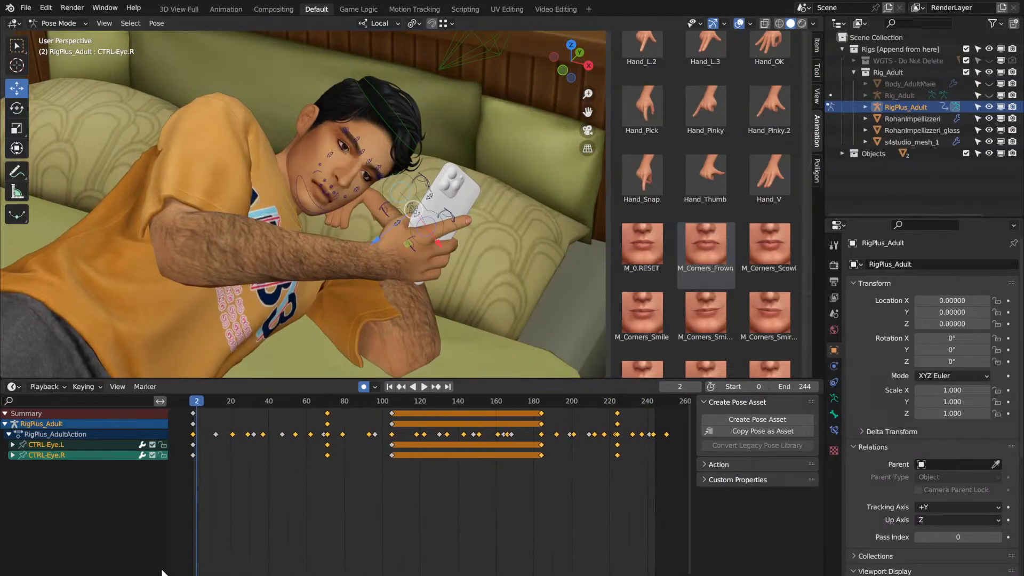
pyautogui.moveTo(199, 405); pyautogui.dragTo(183, 401)
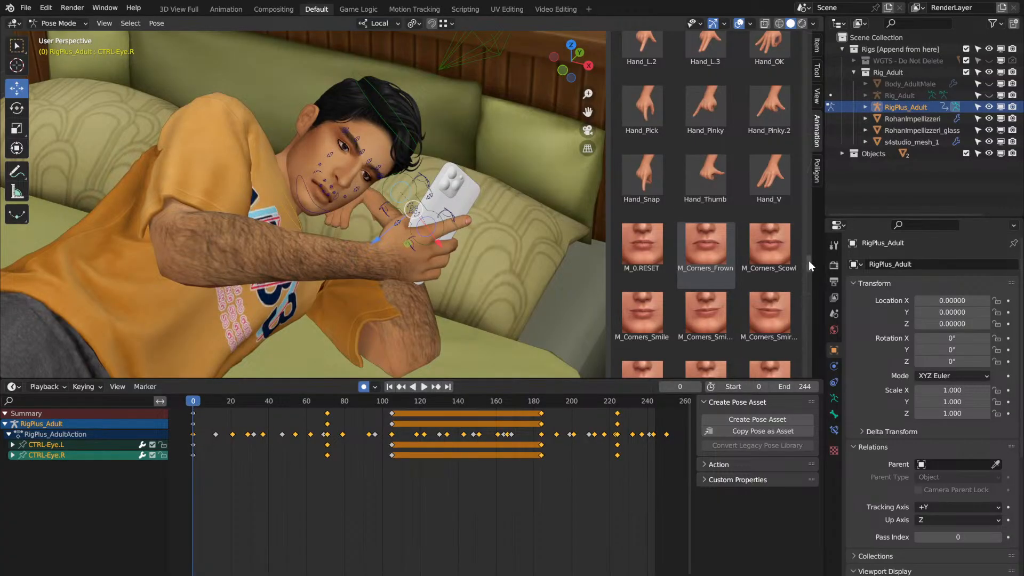
pyautogui.moveTo(809, 260); pyautogui.dragTo(808, 30)
pyautogui.moveTo(784, 171); pyautogui.dragTo(678, 181)
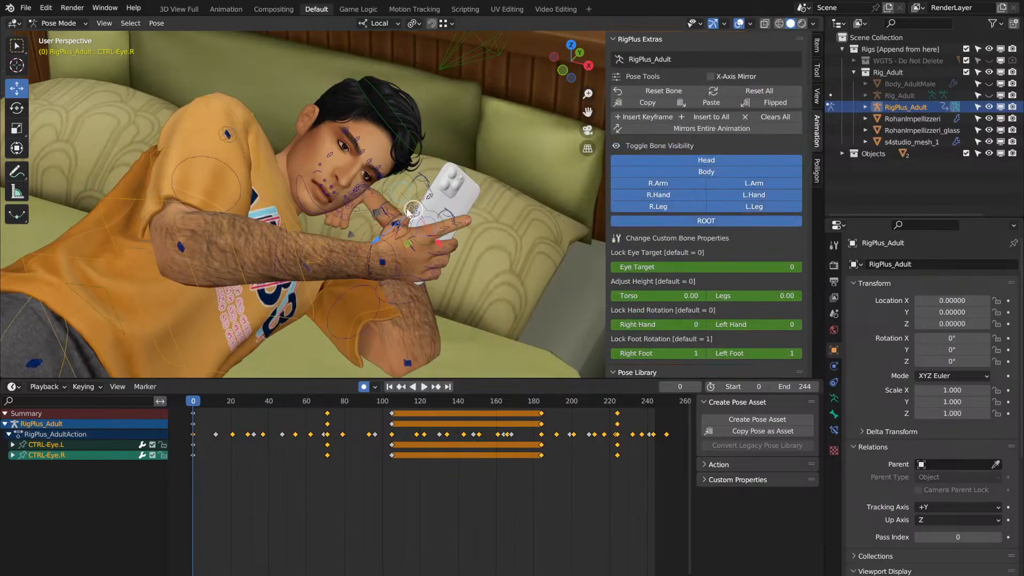
pyautogui.scroll(-2, 409, 211)
pyautogui.press('a')
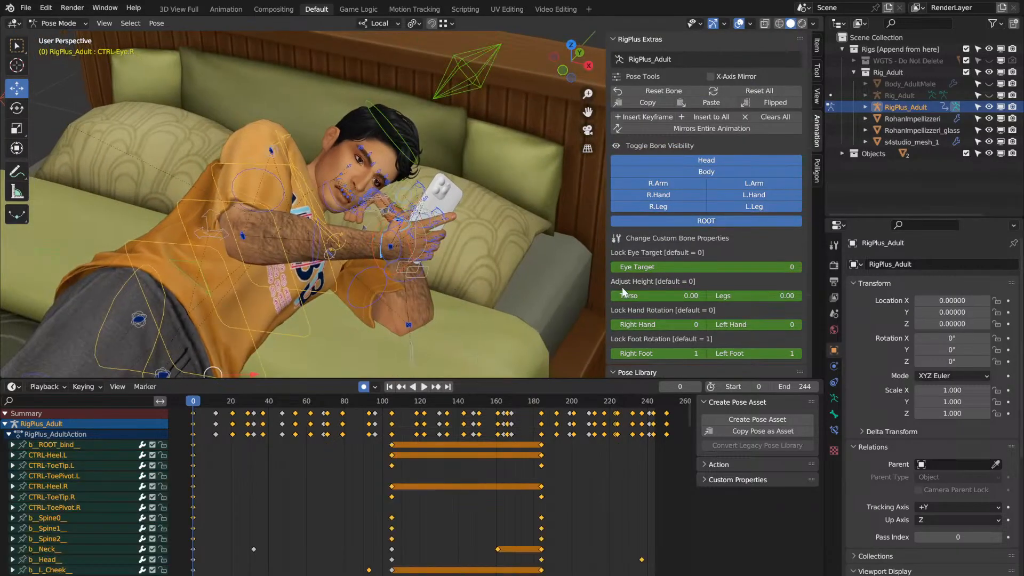
# Step: Hide the Objects collection so only the character and its rig are shown
pyautogui.click(988, 154)
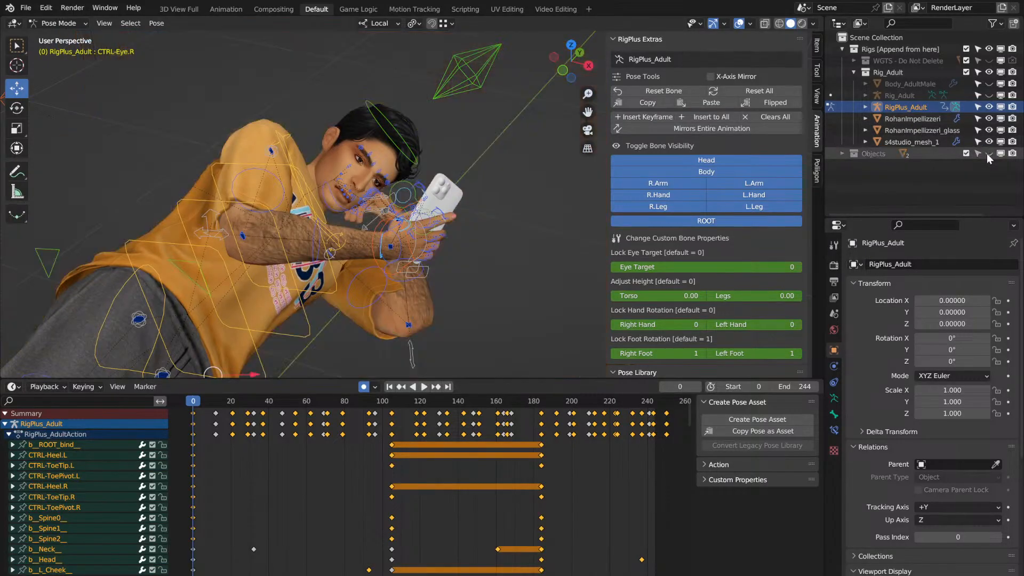
pyautogui.scroll(-4, 536, 131)
pyautogui.moveTo(536, 131); pyautogui.dragTo(450, 105, button='middle')
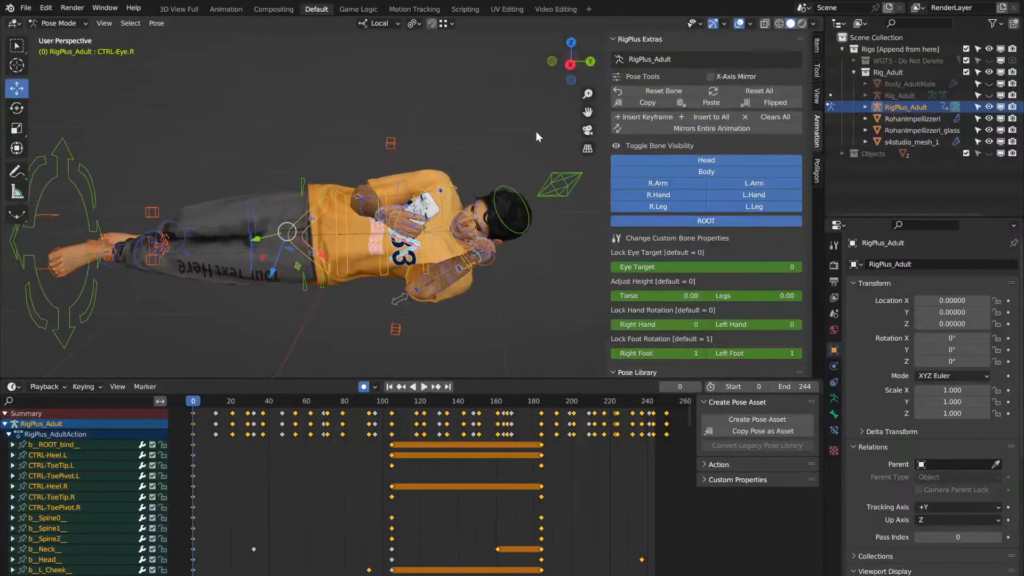
pyautogui.scroll(-1, 536, 132)
pyautogui.moveTo(536, 131); pyautogui.dragTo(554, 133, button='middle')
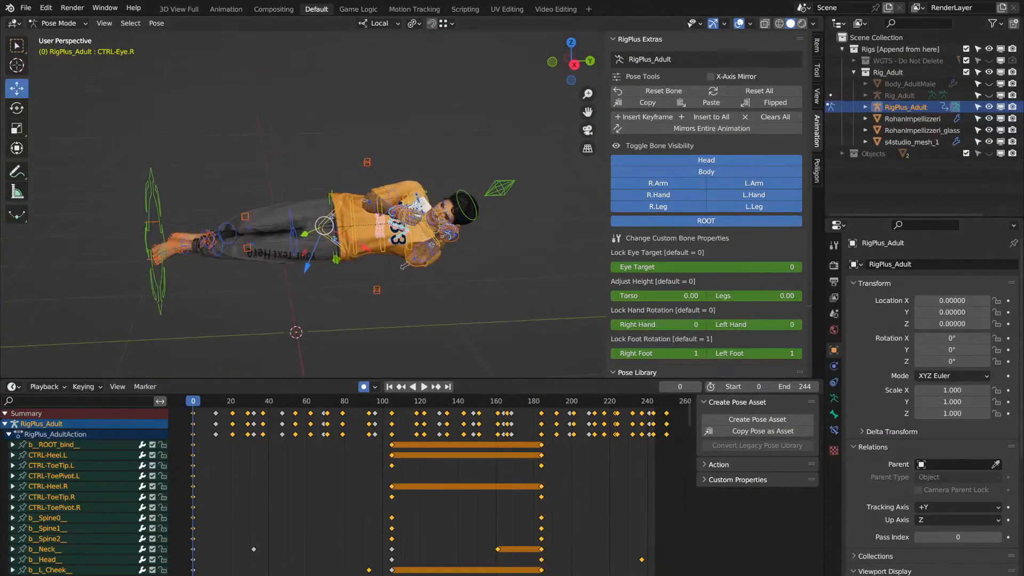
# Step: Save the file with the finished phone animation
pyautogui.click(24, 10)
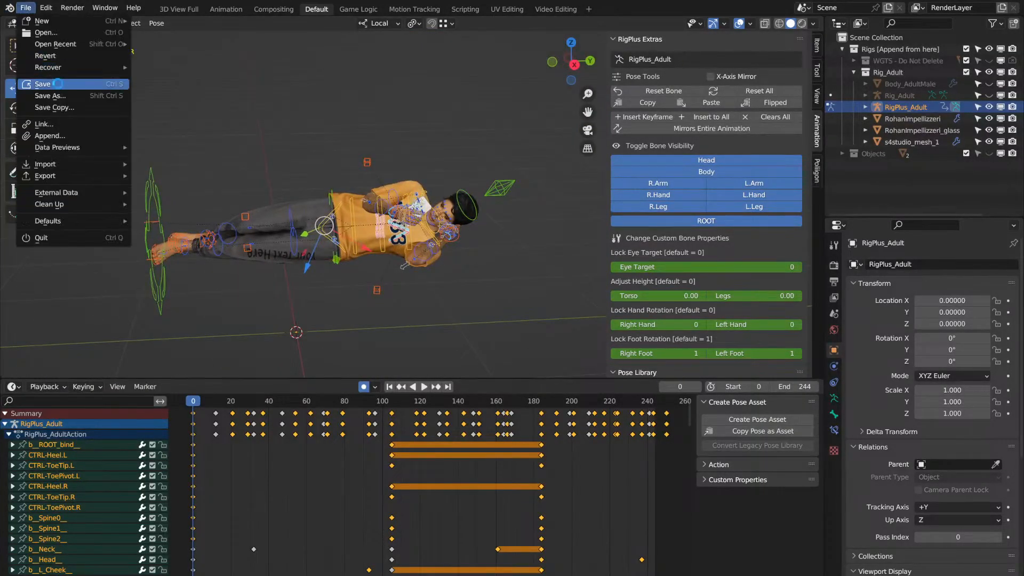
pyautogui.moveTo(328, 141); pyautogui.dragTo(318, 139, button='middle')
pyautogui.moveTo(587, 112); pyautogui.dragTo(573, 85)
pyautogui.moveTo(466, 176); pyautogui.dragTo(470, 176, button='middle')
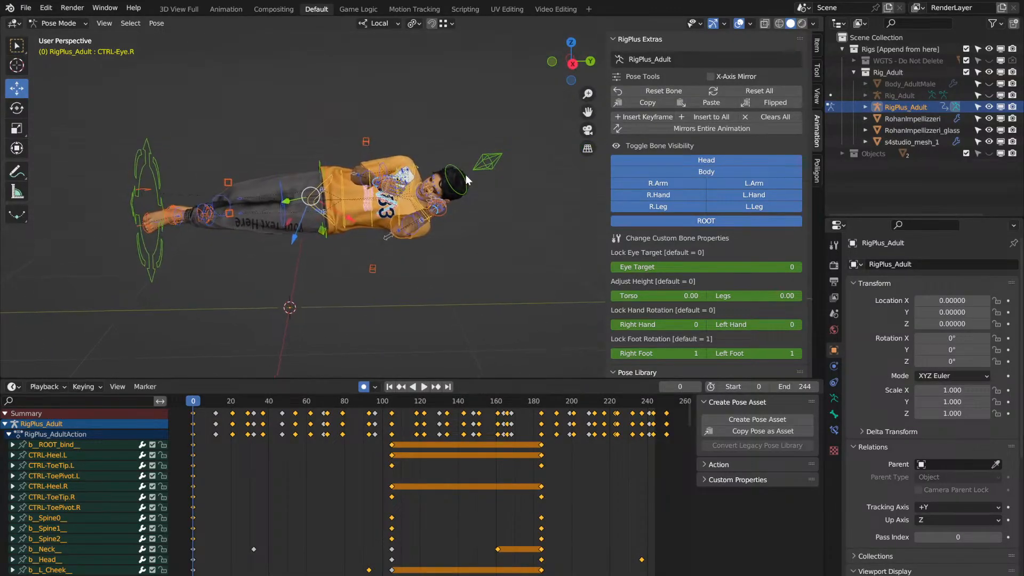
# Step: Hide RigPlus_Adult, show Rig_Adult in its place, and put only Rig_Adult into Pose Mode
pyautogui.click(988, 107)
pyautogui.click(989, 95)
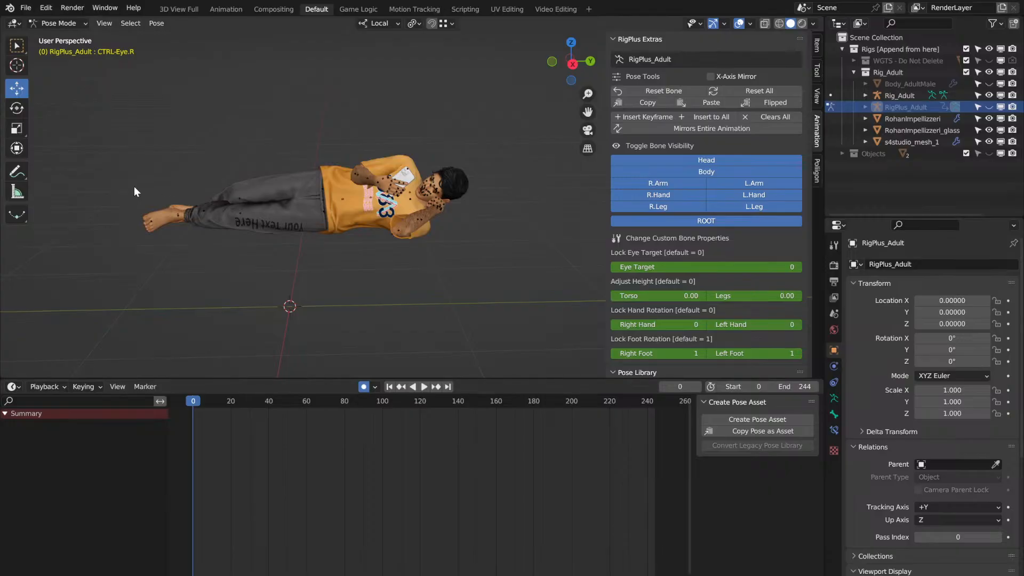
pyautogui.click(898, 95)
pyautogui.click(77, 24)
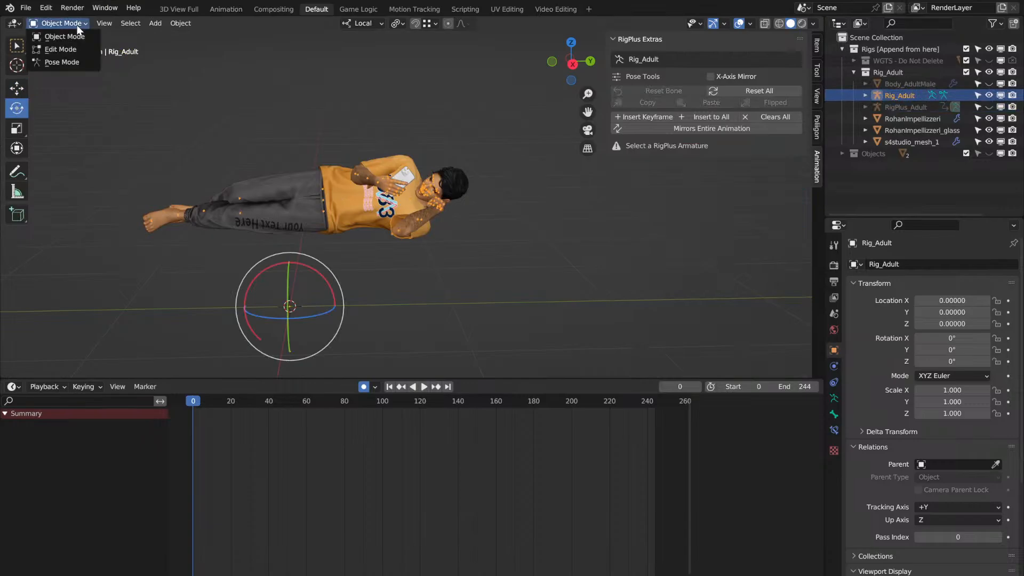
pyautogui.click(75, 60)
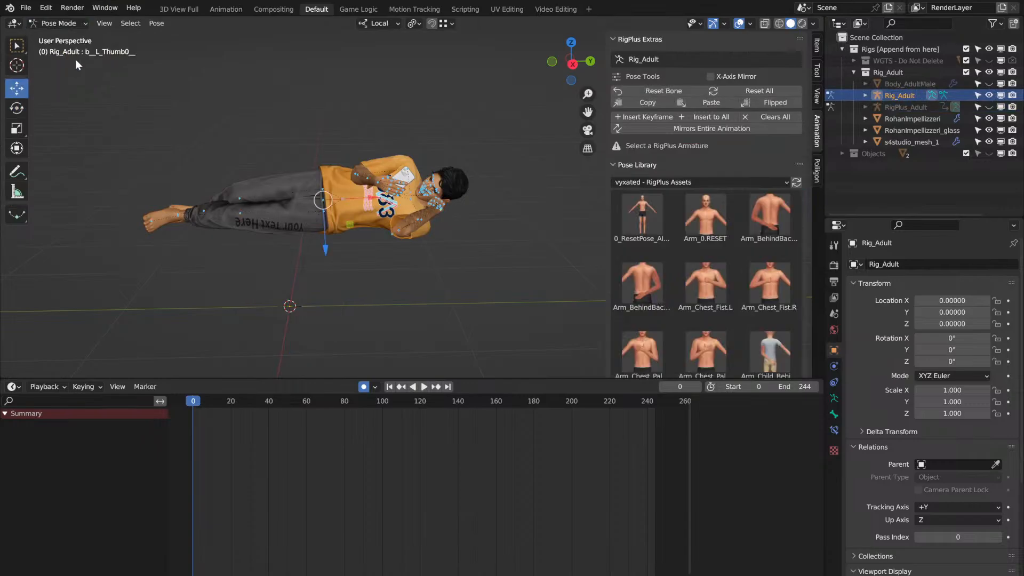
pyautogui.click(831, 96)
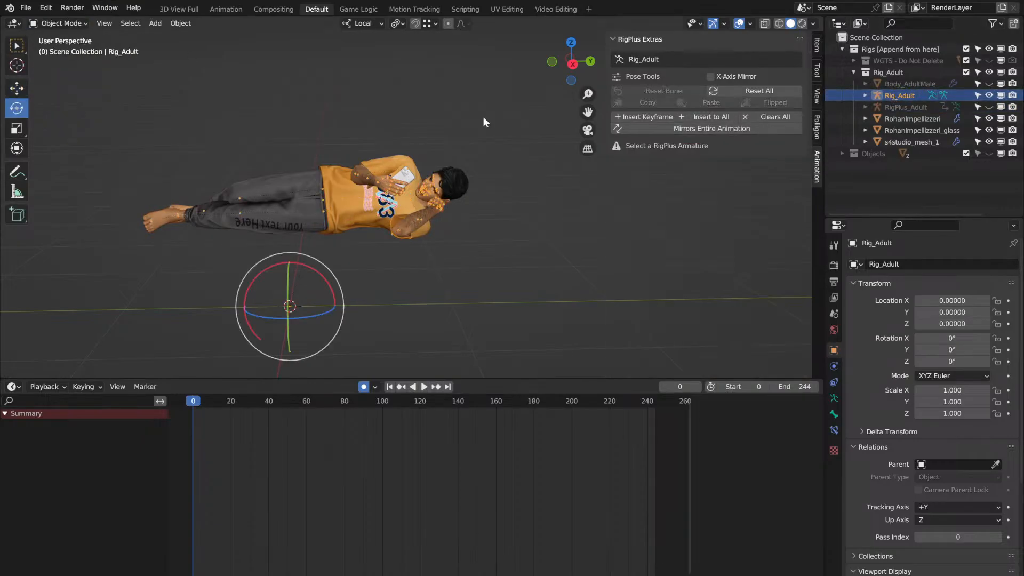
pyautogui.click(73, 22)
pyautogui.click(75, 62)
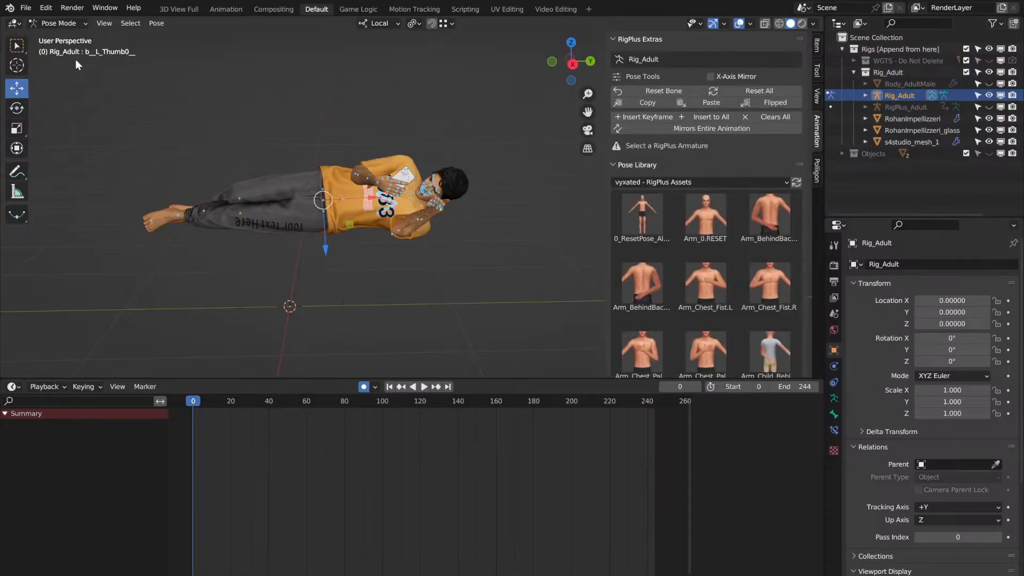
# Step: Insert Location & Rotation keyframes for all selected Rig_Adult bones at frame 0
pyautogui.press('i')
pyautogui.click(96, 220)
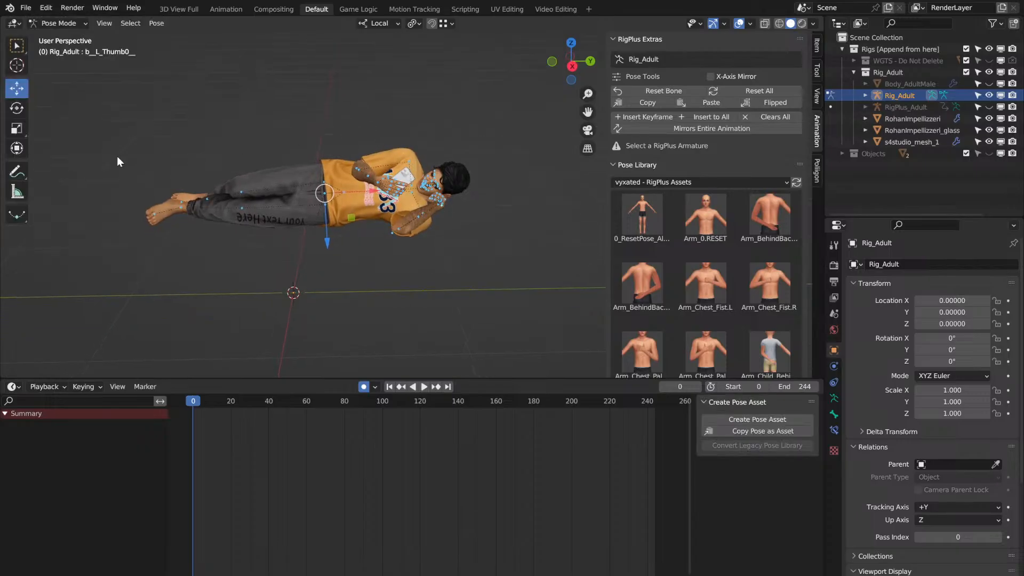
pyautogui.press('i')
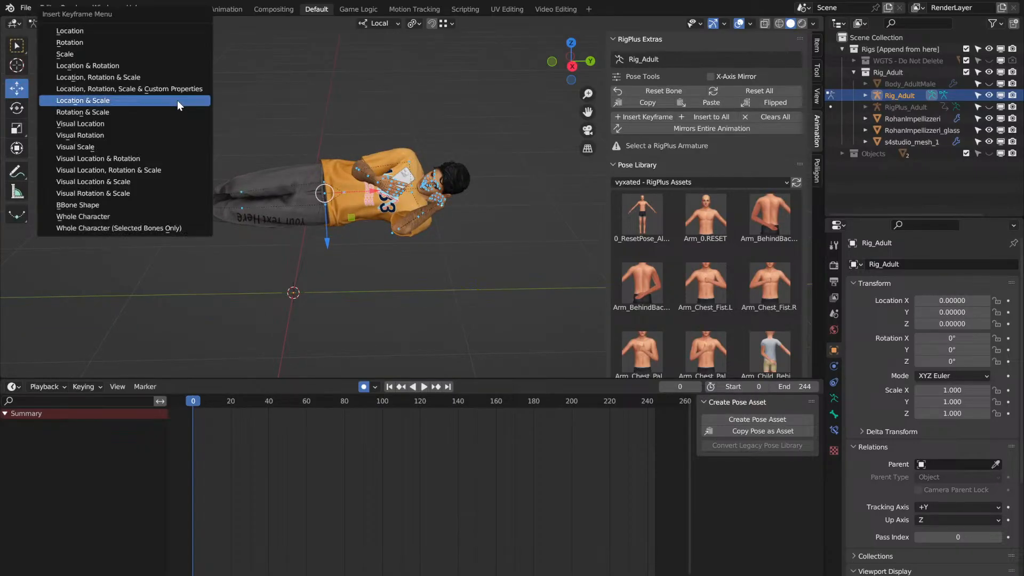
pyautogui.click(119, 63)
# Step: Go to the last frame, 244, and insert Location & Rotation keyframes for all selected Rig_Adult bones
pyautogui.press('space')
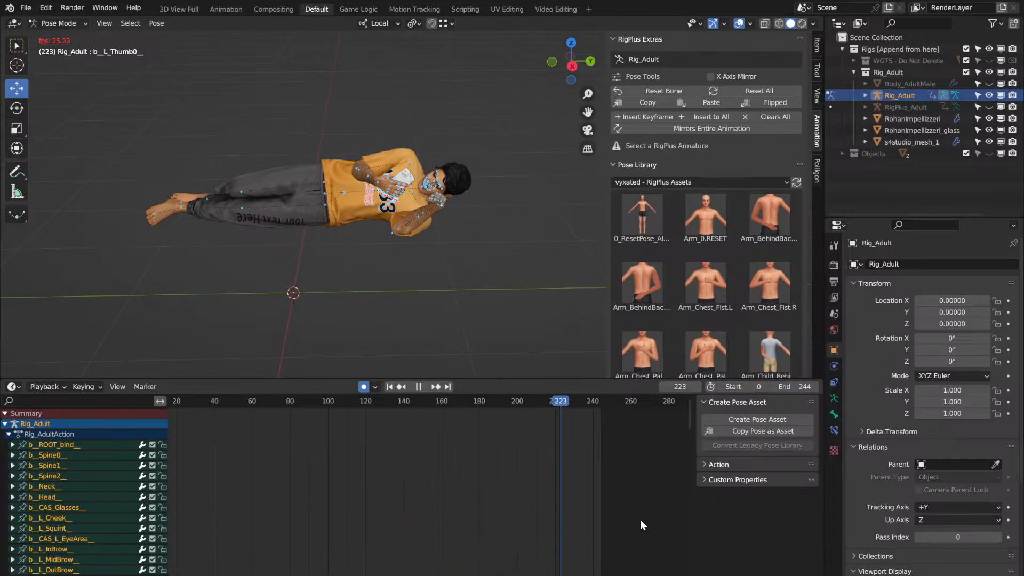
pyautogui.press('space')
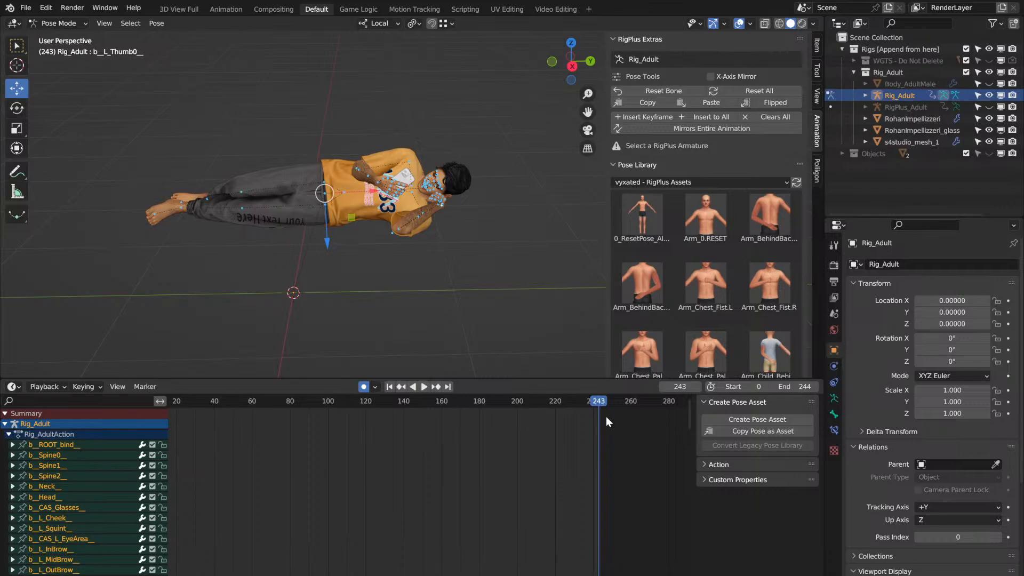
pyautogui.press('space')
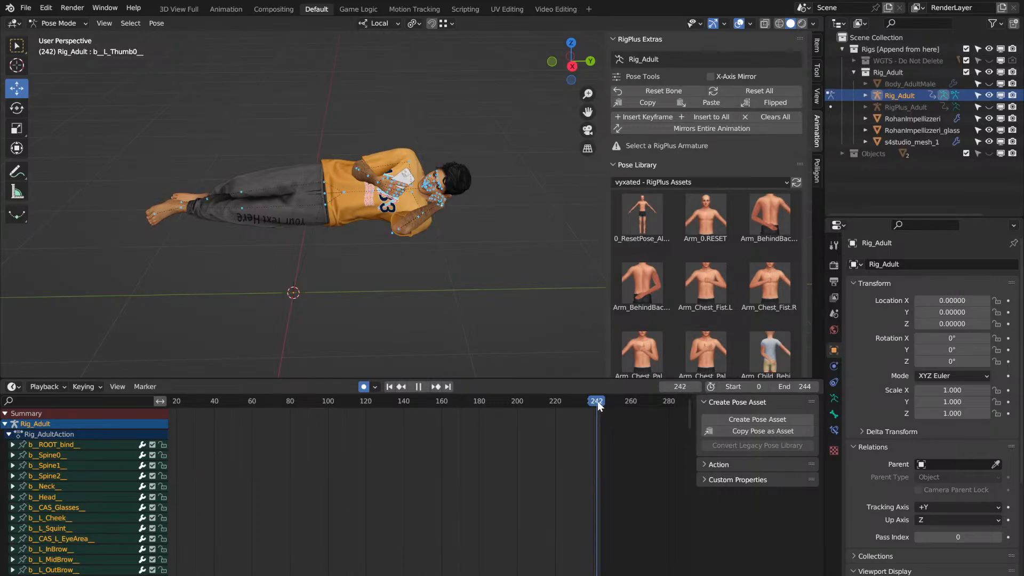
pyautogui.press('space')
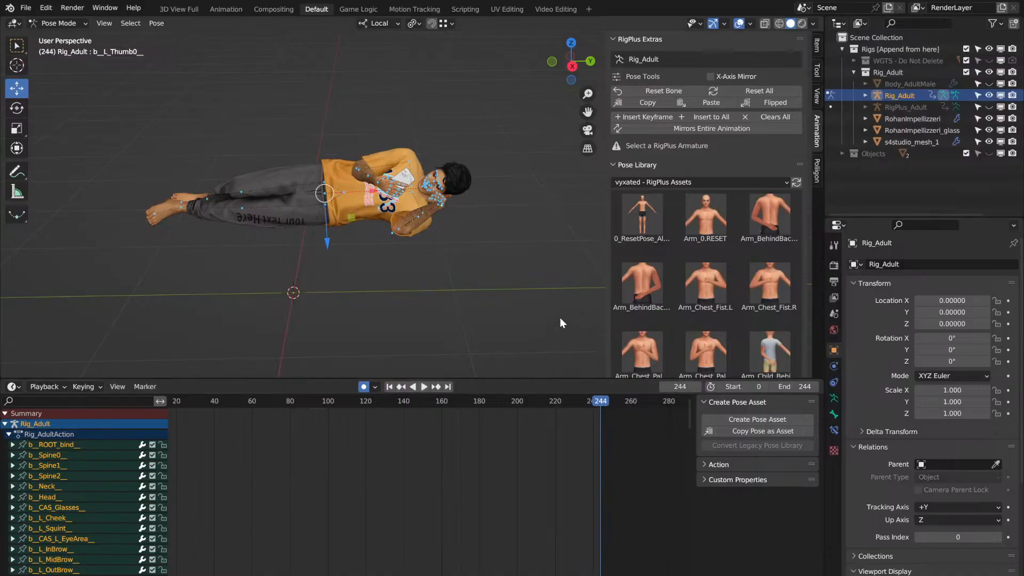
pyautogui.press('i')
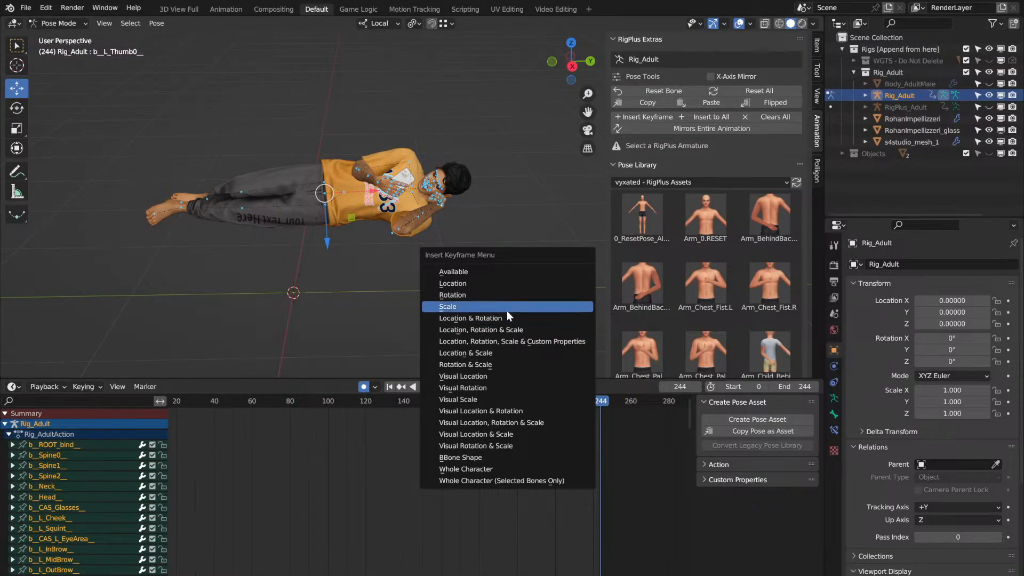
pyautogui.click(541, 318)
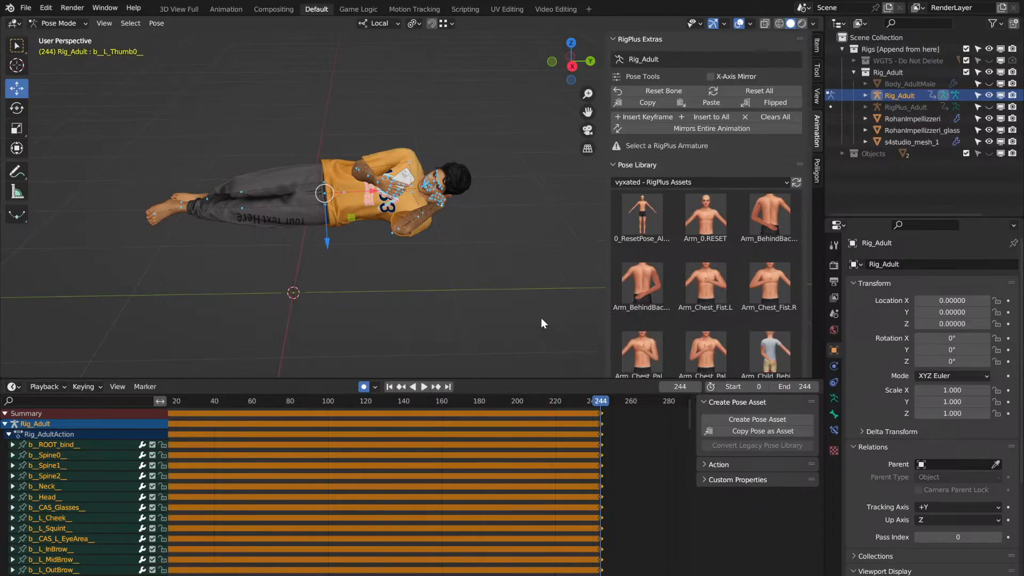
# Step: Play the keyed Rig_Adult animation to check its movement up close, stopping at frame 5
pyautogui.click(424, 392)
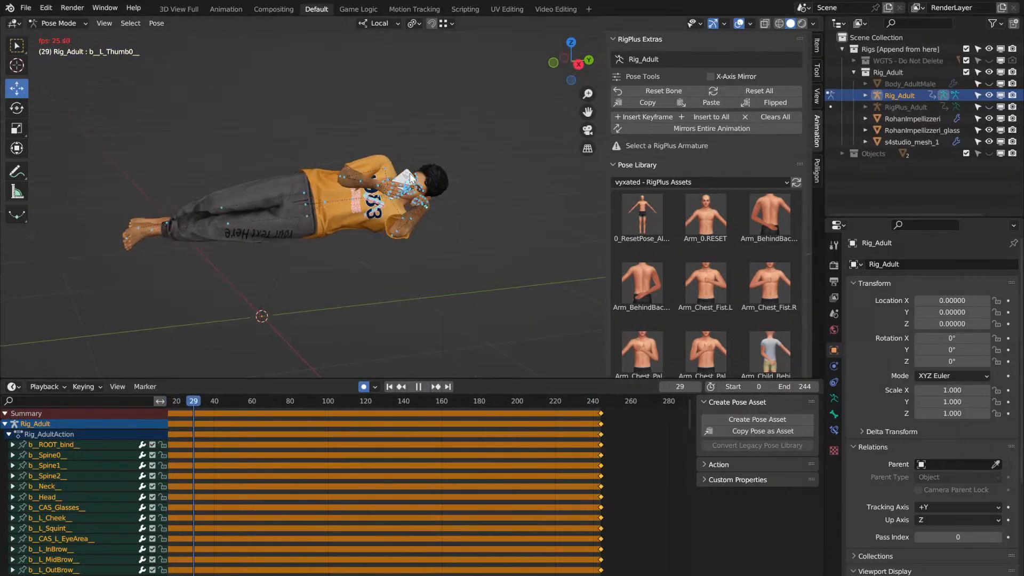
pyautogui.scroll(5, 410, 174)
pyautogui.scroll(-2, 410, 174)
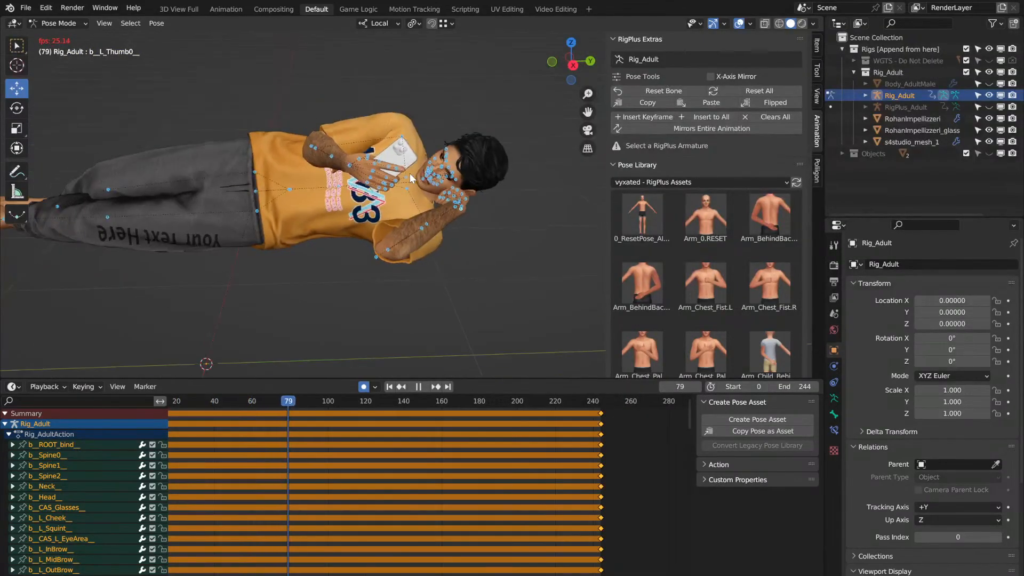
pyautogui.scroll(1, 411, 177)
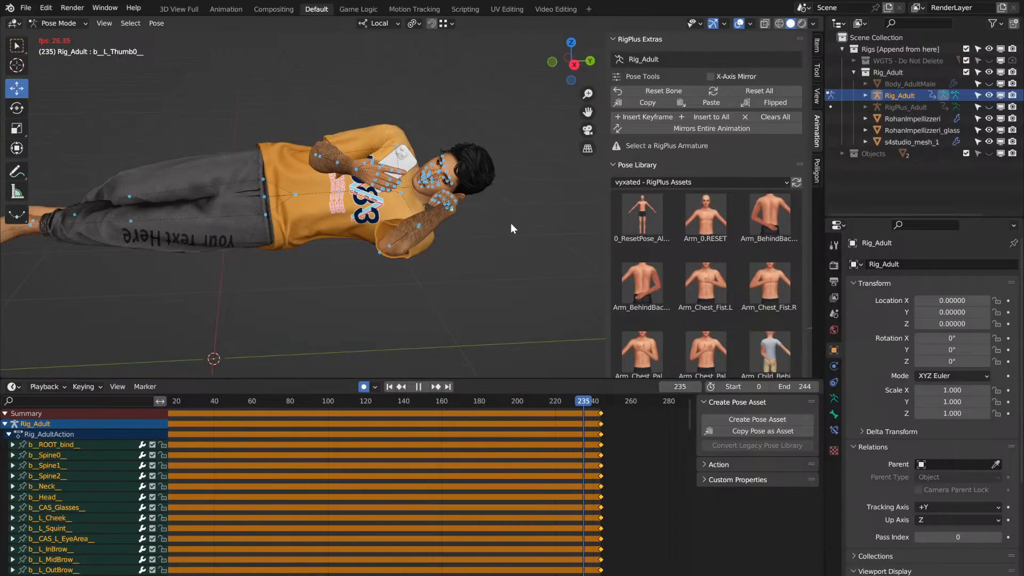
pyautogui.press('space')
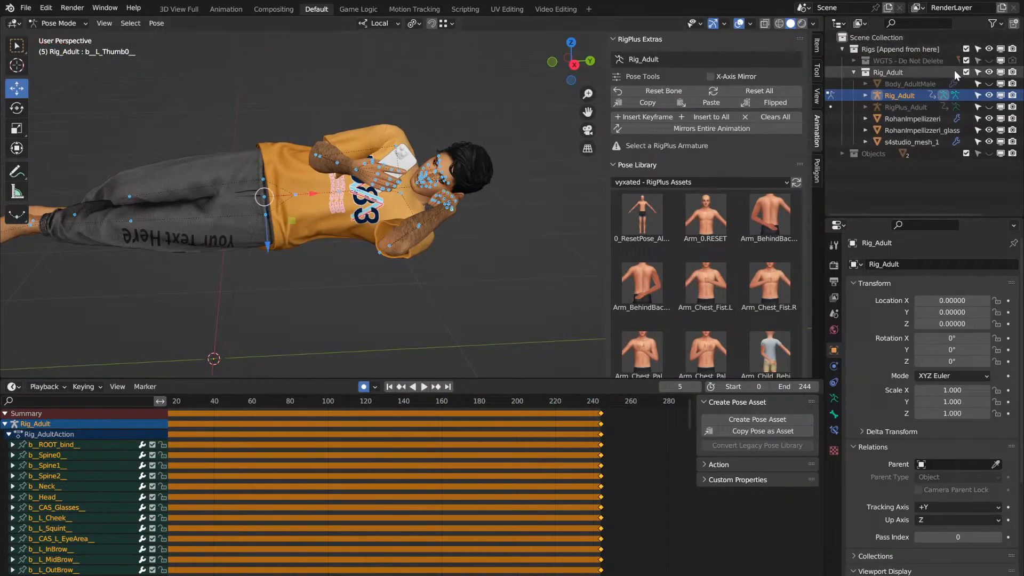
# Step: Hide Rig_Adult and the clothed character's body and glass meshes, and show Body_AdultMale instead
pyautogui.click(992, 96)
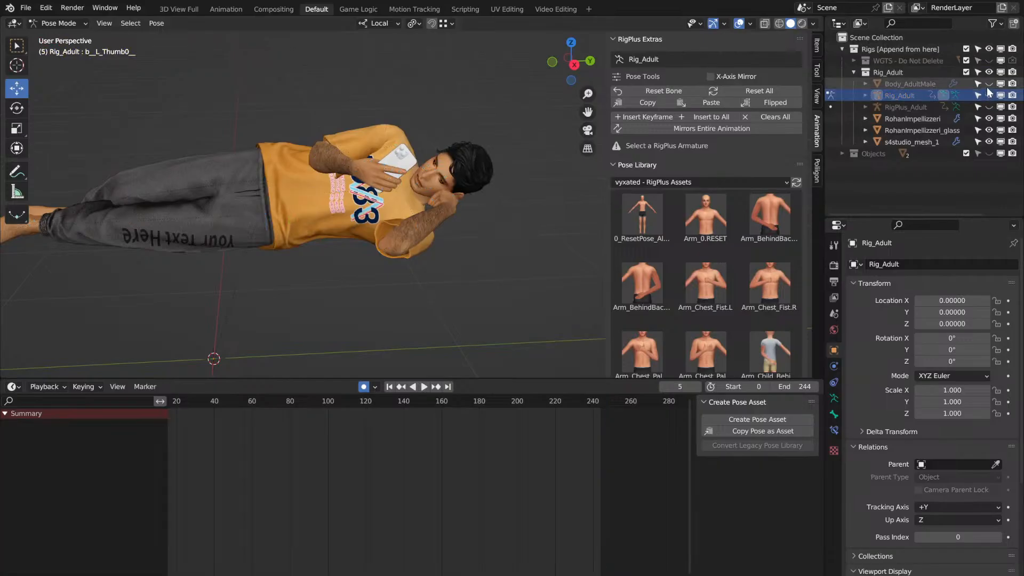
pyautogui.click(989, 119)
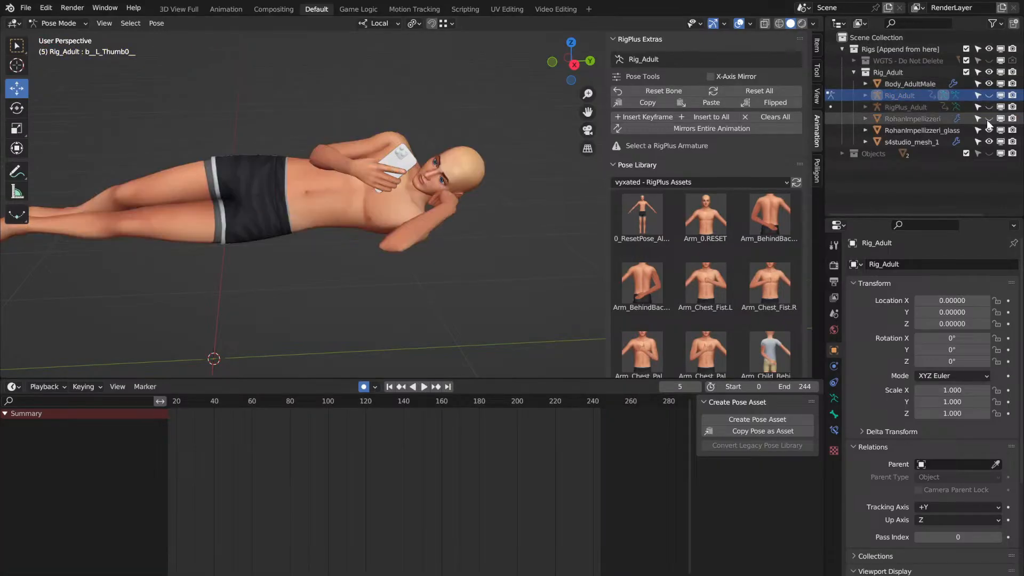
pyautogui.click(989, 130)
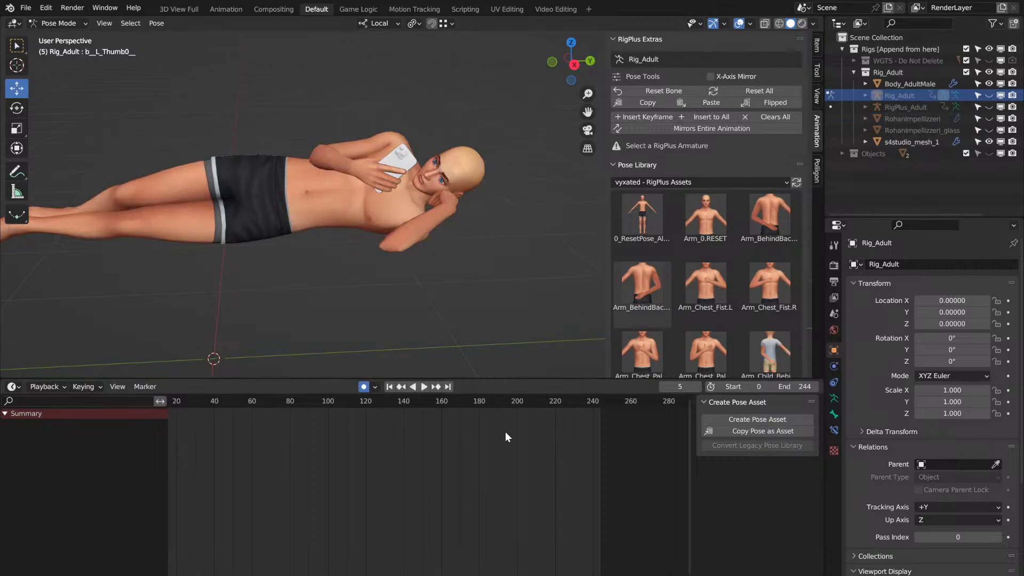
# Step: Play the animation on the default male body in close view, then return to frame 0
pyautogui.moveTo(170, 413); pyautogui.dragTo(262, 414, button='middle')
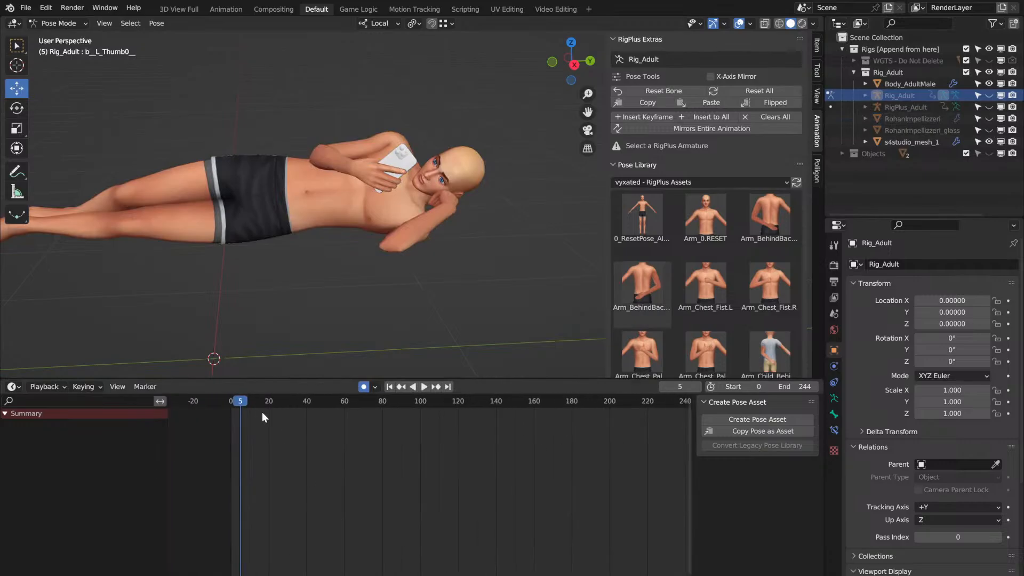
pyautogui.hotkey('shift', 'Left')
pyautogui.press('space')
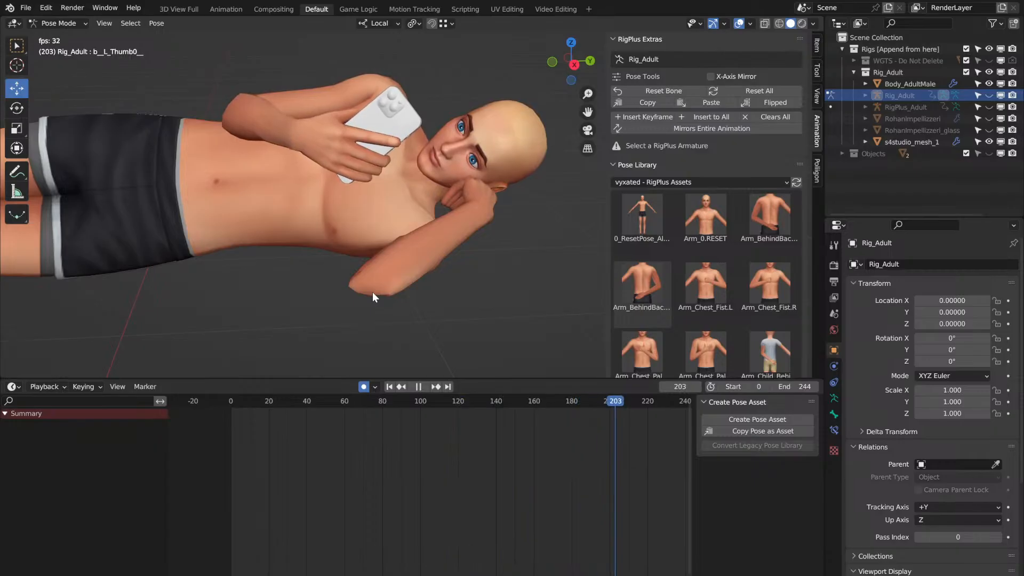
pyautogui.press('space')
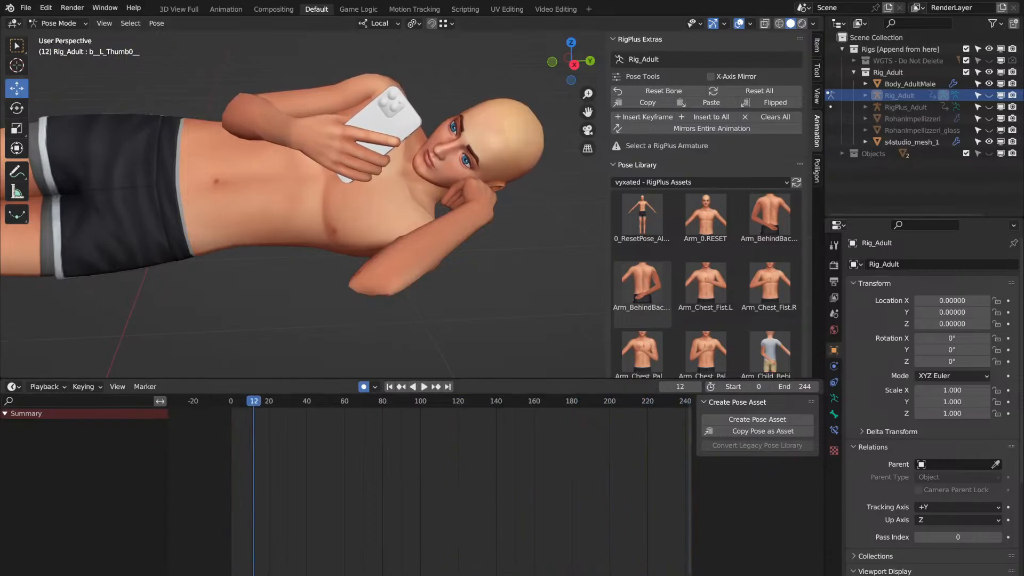
pyautogui.moveTo(251, 400); pyautogui.dragTo(226, 392)
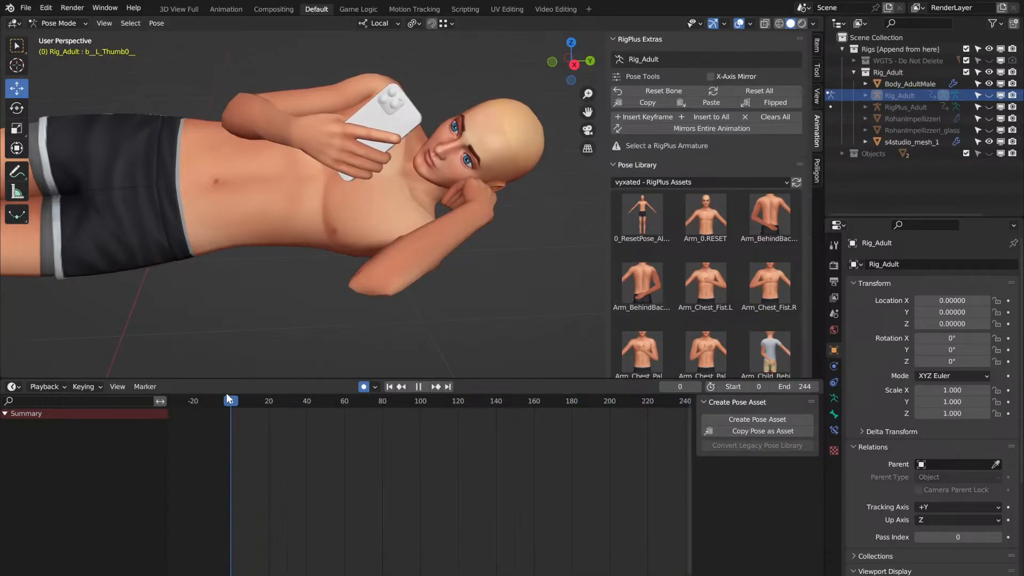
# Step: Show RigPlus_Adult, Rig_Adult and the clothed character's body and glass meshes again, and hide Body_AdultMale
pyautogui.click(989, 107)
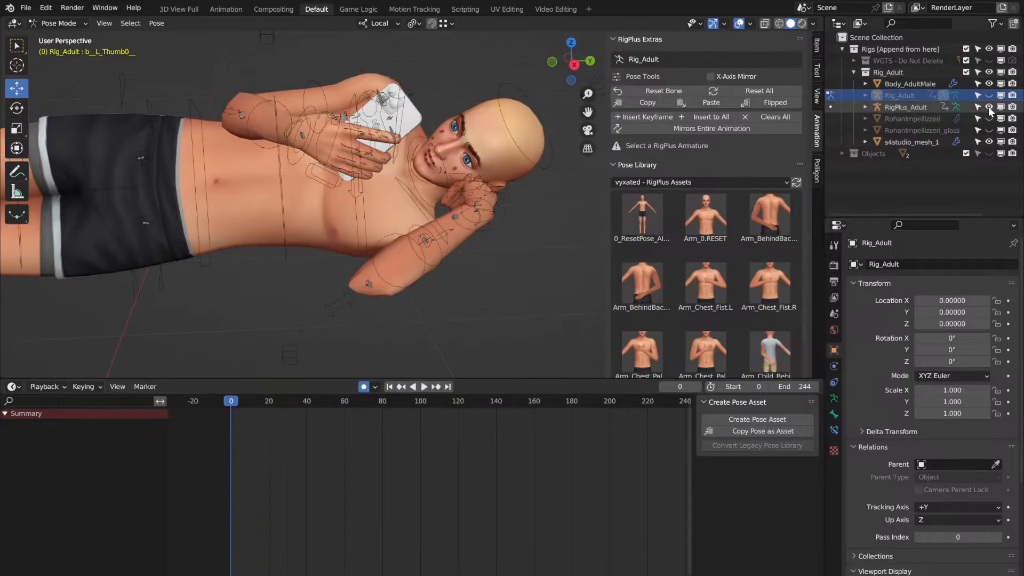
pyautogui.click(988, 94)
pyautogui.click(989, 119)
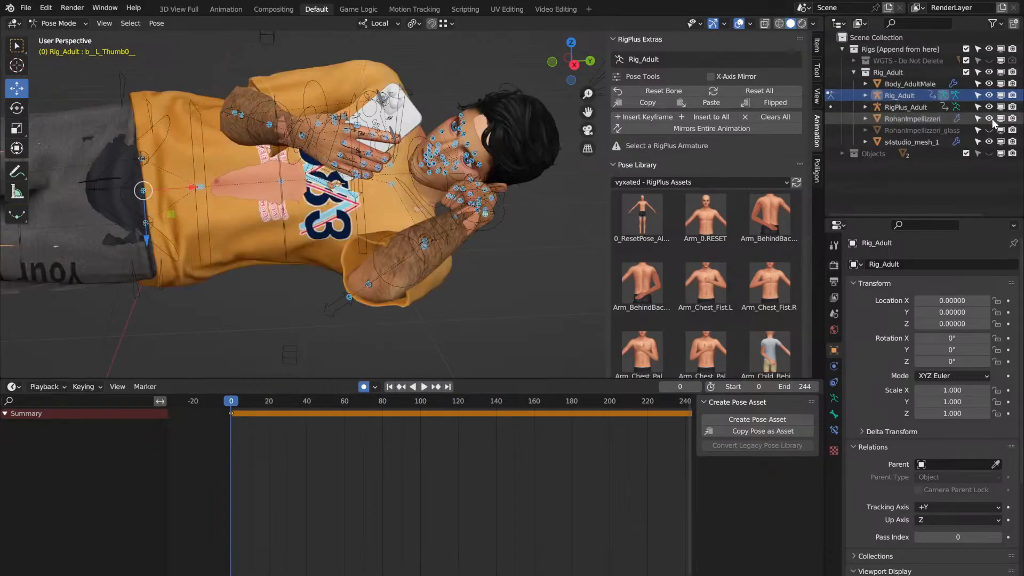
pyautogui.click(990, 130)
pyautogui.click(990, 130)
pyautogui.click(990, 130)
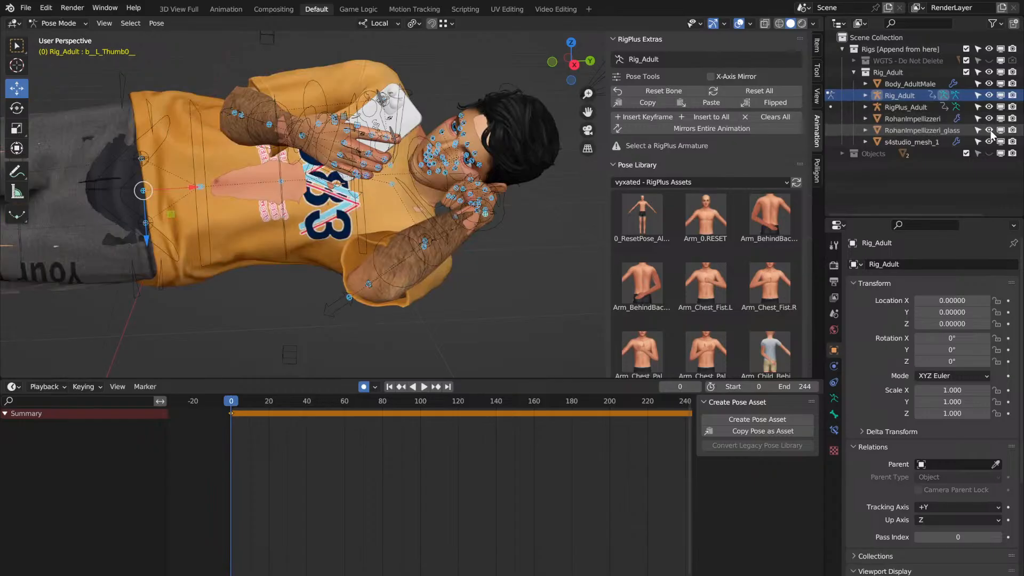
pyautogui.click(989, 84)
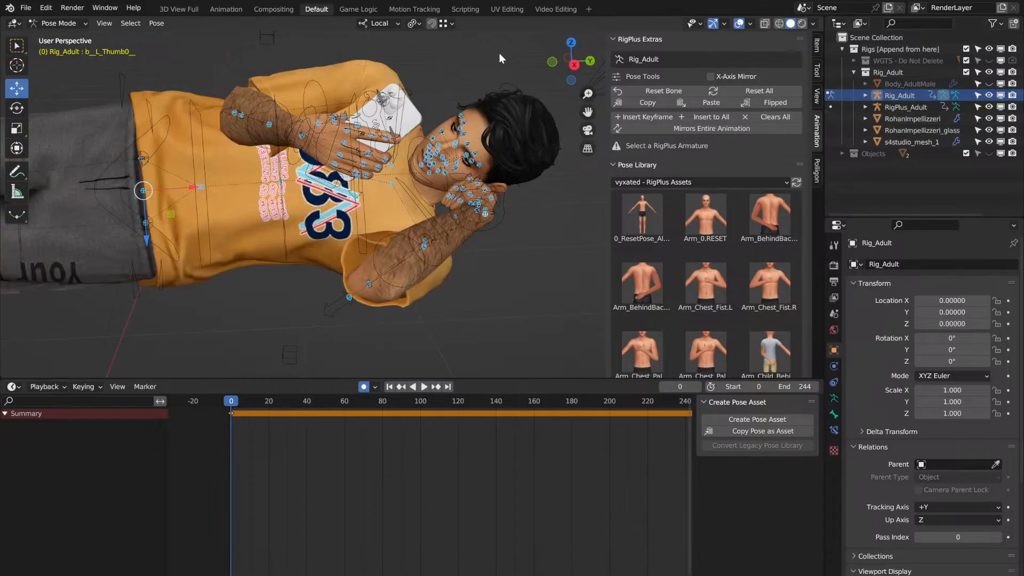
# Step: Move the playhead to frame 1 and save the file
pyautogui.scroll(-6, 436, 181)
pyautogui.moveTo(437, 179)
pyautogui.mouseDown(button='middle')
pyautogui.moveTo(427, 202)
pyautogui.moveTo(432, 189)
pyautogui.mouseUp(button='middle')
pyautogui.click(233, 398)
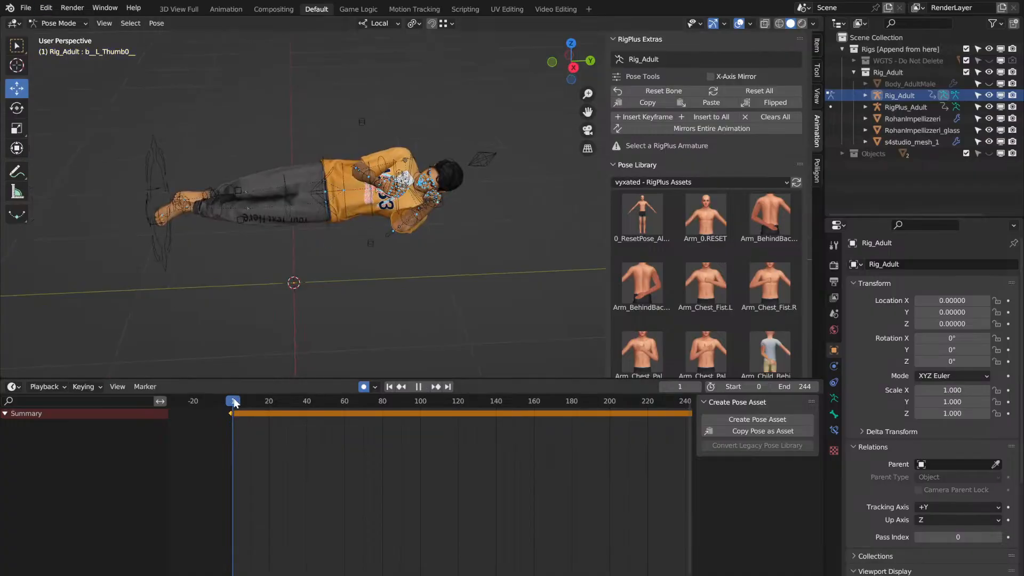
pyautogui.click(26, 7)
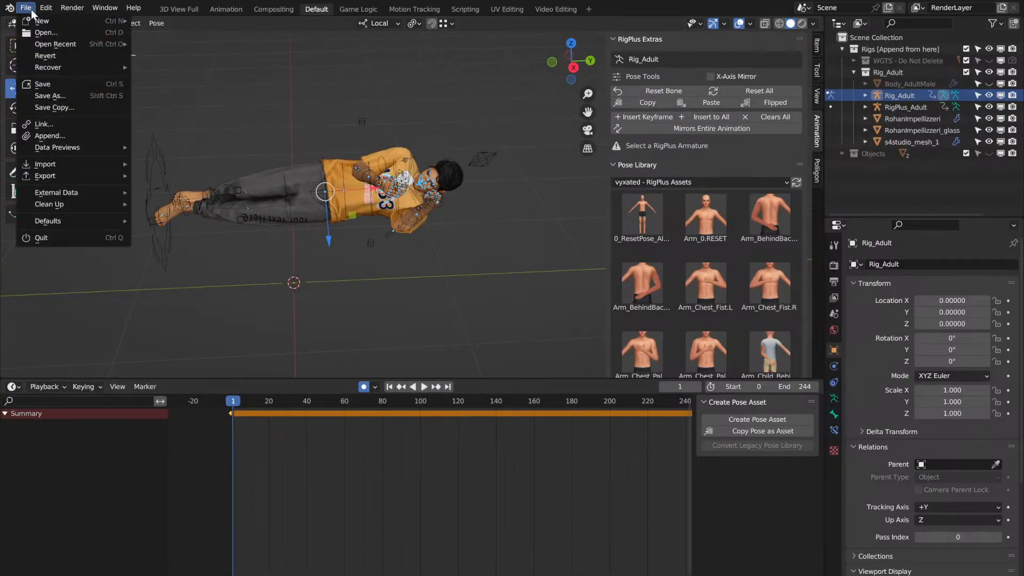
pyautogui.click(66, 84)
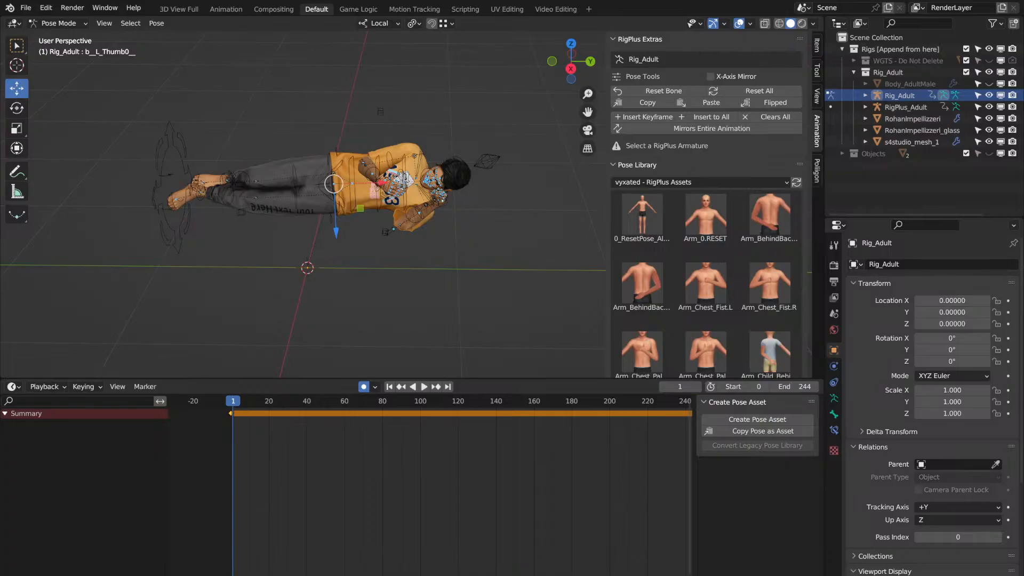
pyautogui.moveTo(408, 150); pyautogui.dragTo(408, 155, button='middle')
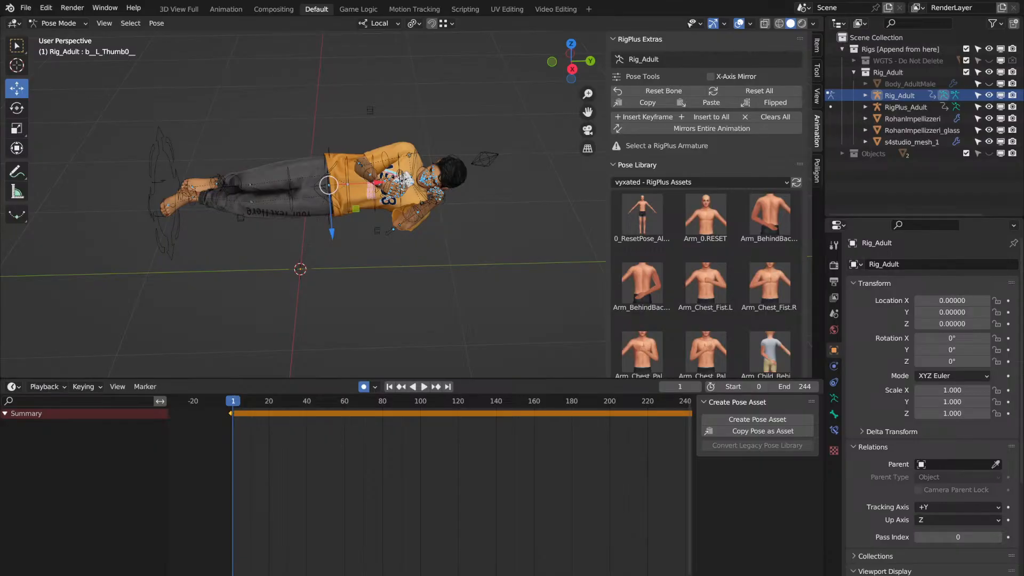
pyautogui.scroll(-2, 425, 206)
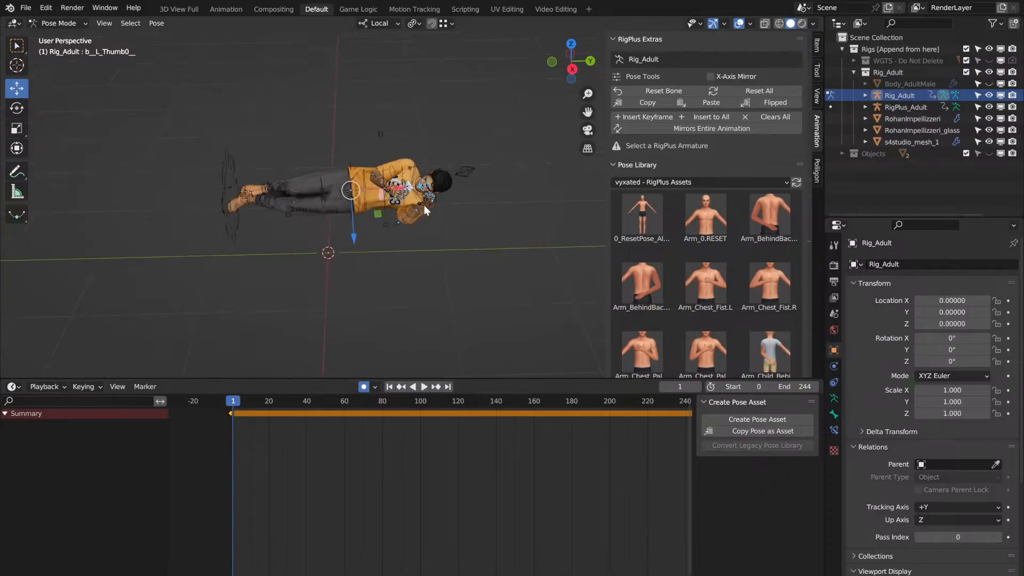
# Step: Open the recent file rohanphoneanimations.blend
pyautogui.moveTo(426, 206); pyautogui.dragTo(424, 206, button='middle')
pyautogui.click(26, 8)
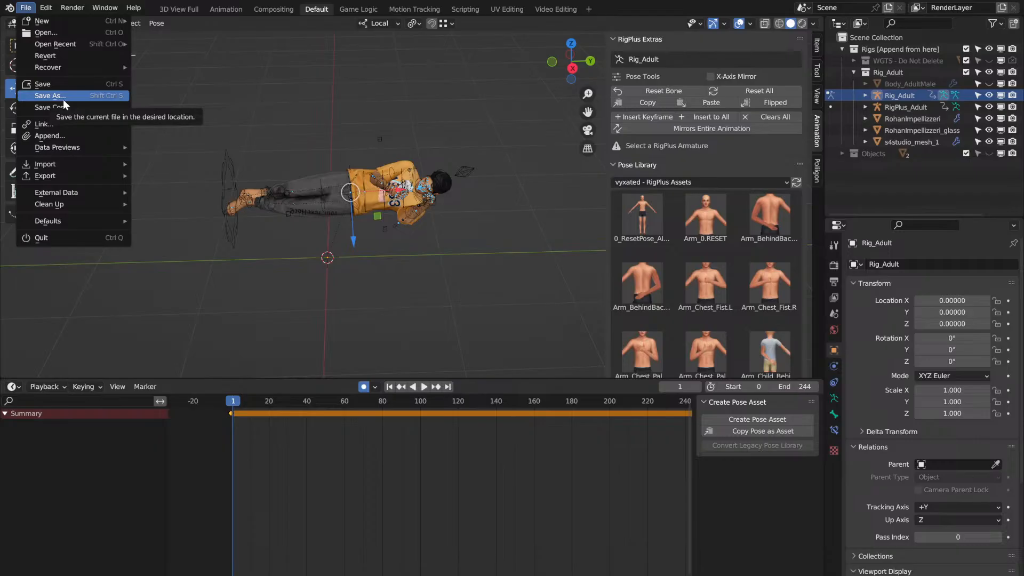
pyautogui.moveTo(72, 68)
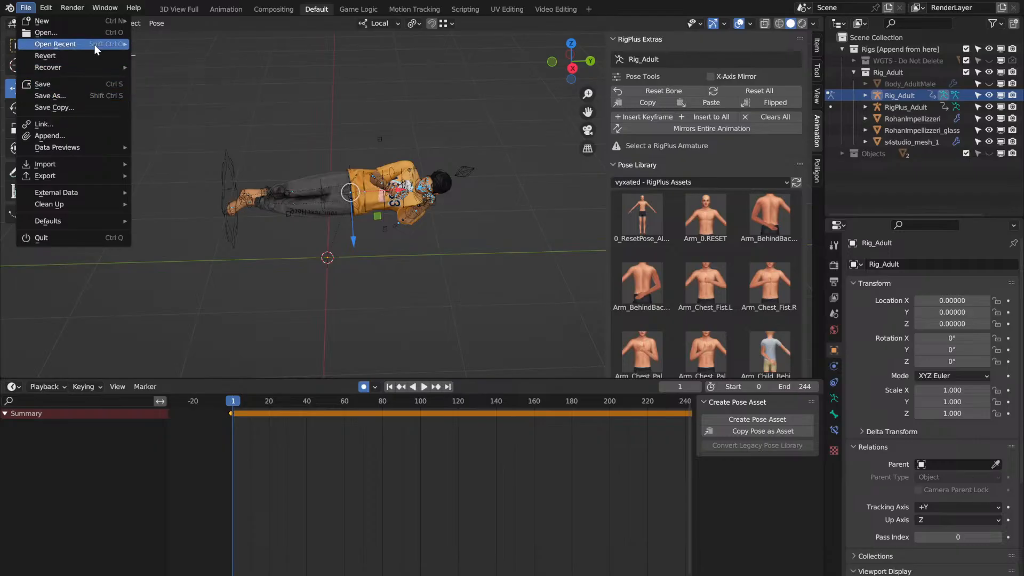
pyautogui.moveTo(95, 44)
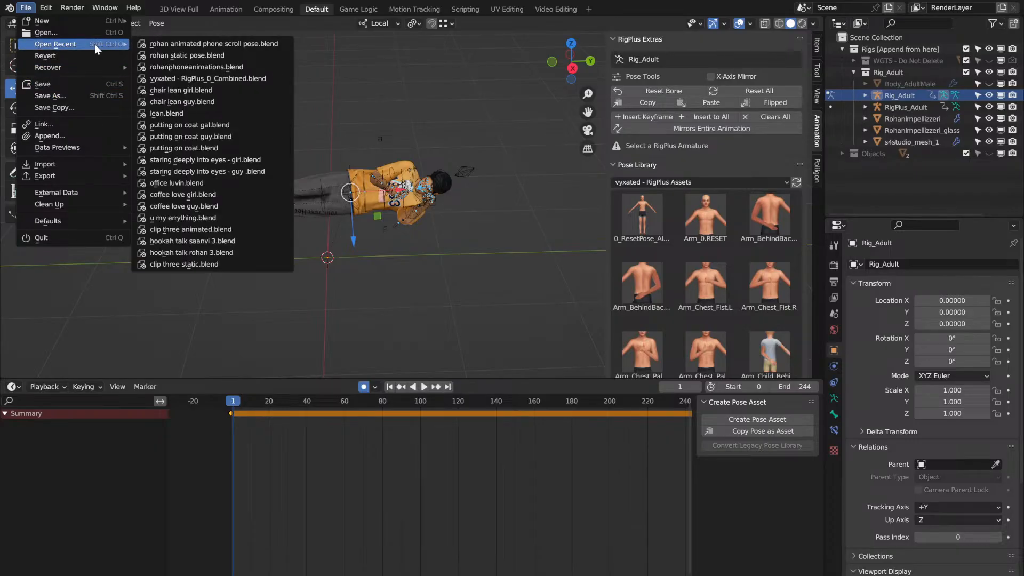
pyautogui.click(231, 69)
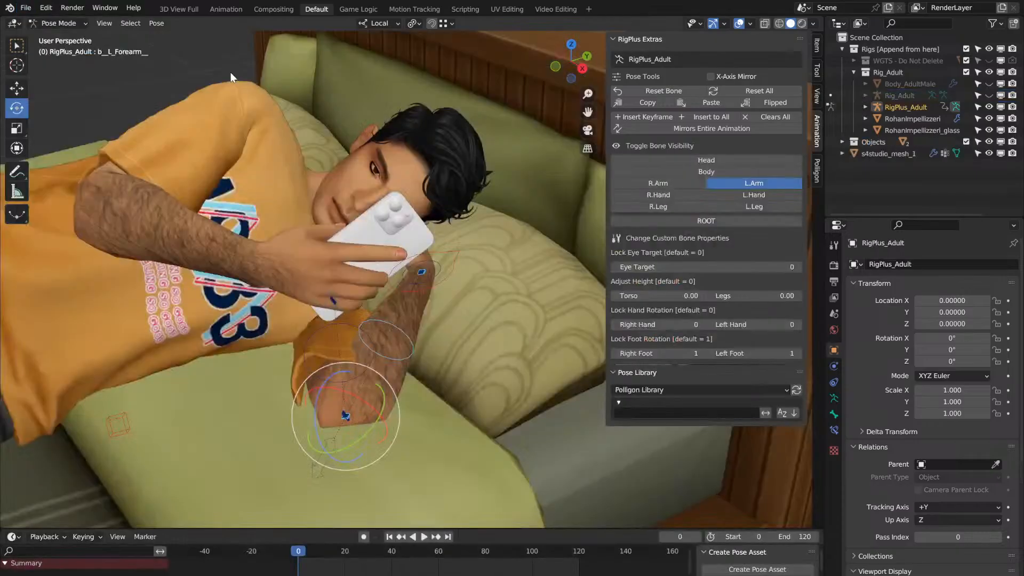
# Step: Show every bone group of RigPlus_Adult and reset all its bones to the default standing pose
pyautogui.press('KP_Decimal')
pyautogui.scroll(5, 230, 72)
pyautogui.scroll(-10, 230, 72)
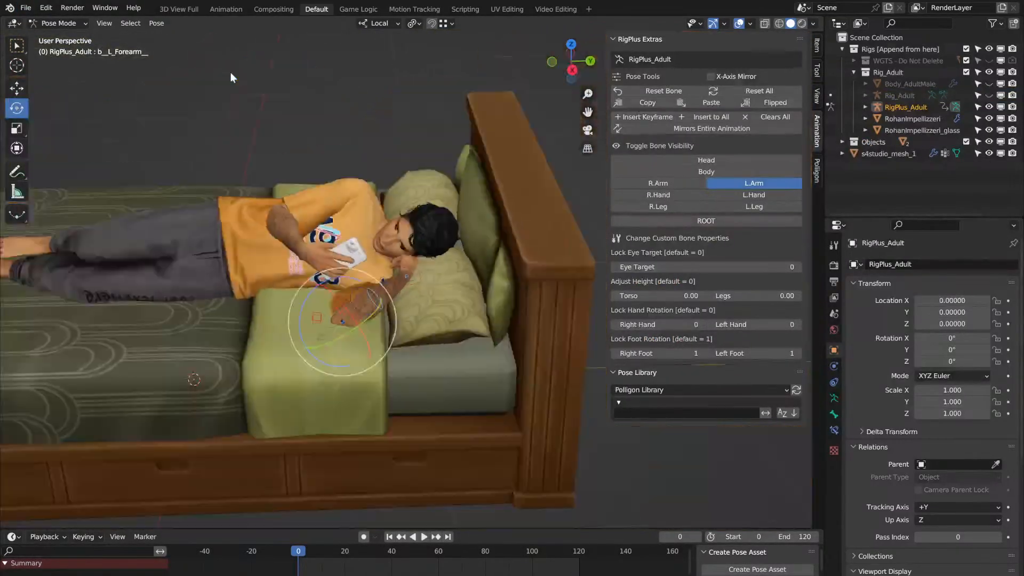
pyautogui.scroll(6, 230, 72)
pyautogui.moveTo(230, 72); pyautogui.dragTo(236, 66, button='middle')
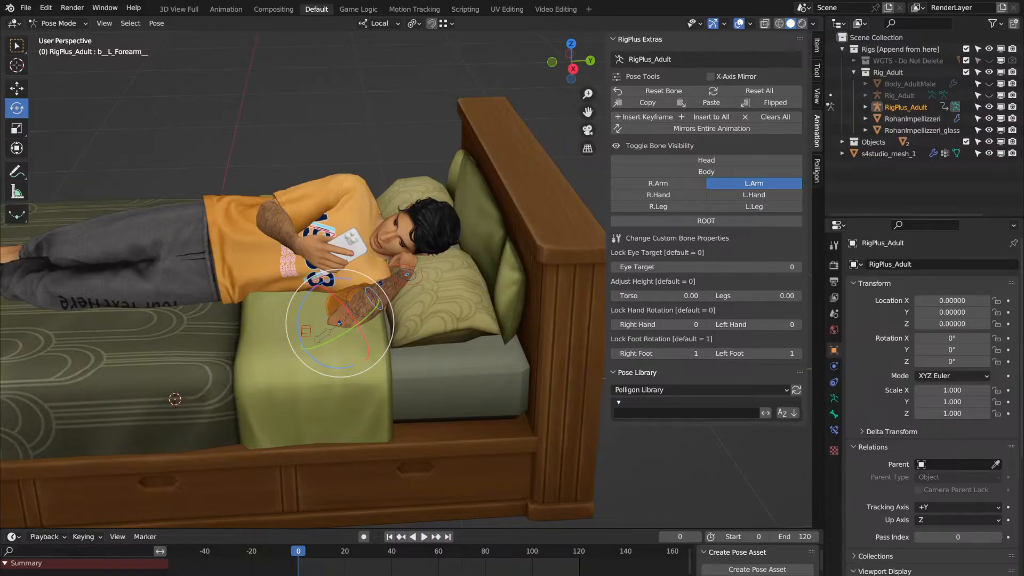
pyautogui.scroll(-1, 489, 255)
pyautogui.moveTo(489, 255)
pyautogui.mouseDown(button='middle')
pyautogui.moveTo(488, 239)
pyautogui.moveTo(489, 252)
pyautogui.mouseUp(button='middle')
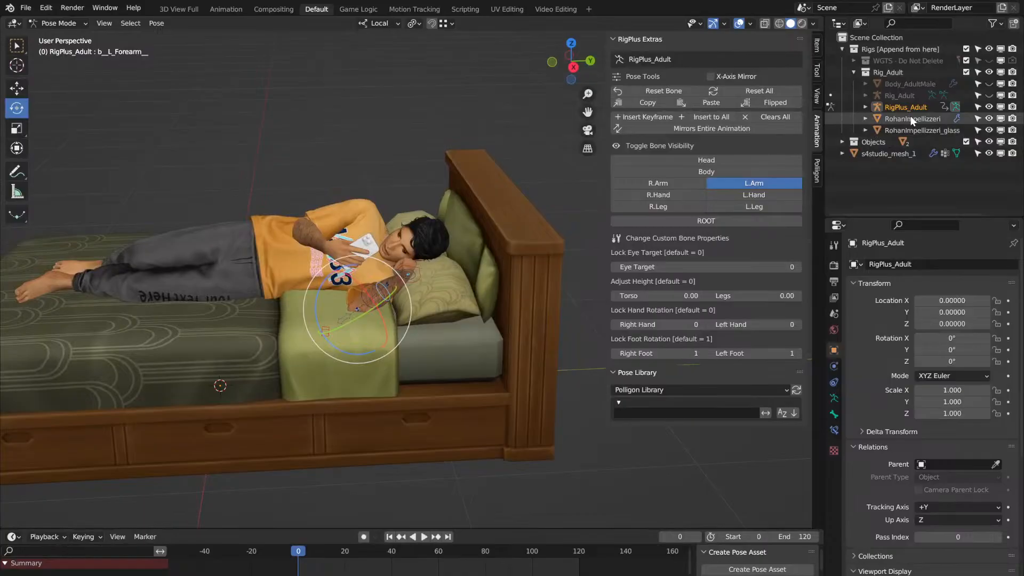
pyautogui.click(988, 96)
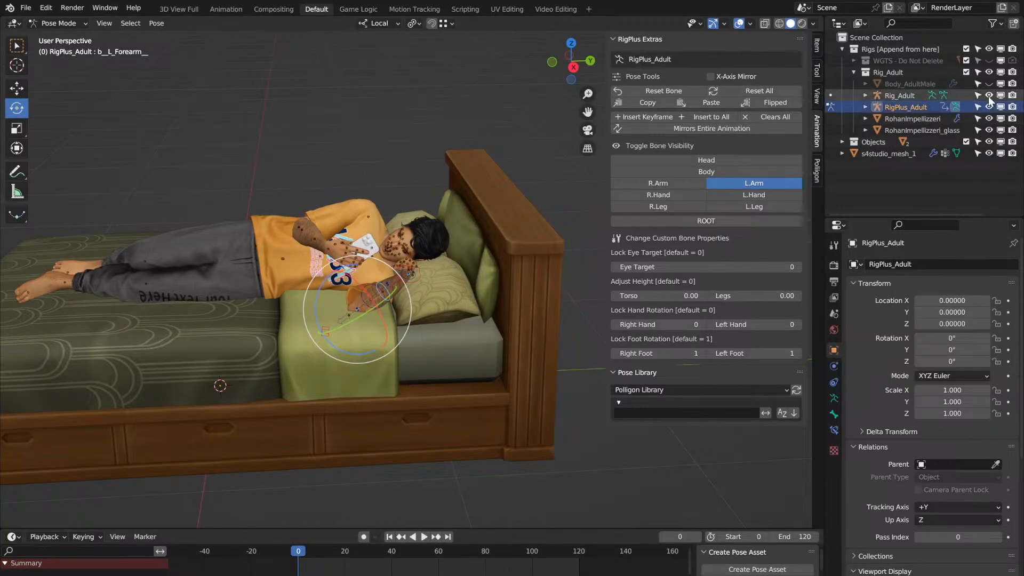
pyautogui.click(987, 96)
pyautogui.moveTo(371, 226); pyautogui.dragTo(370, 225, button='middle')
pyautogui.moveTo(738, 161); pyautogui.dragTo(670, 197)
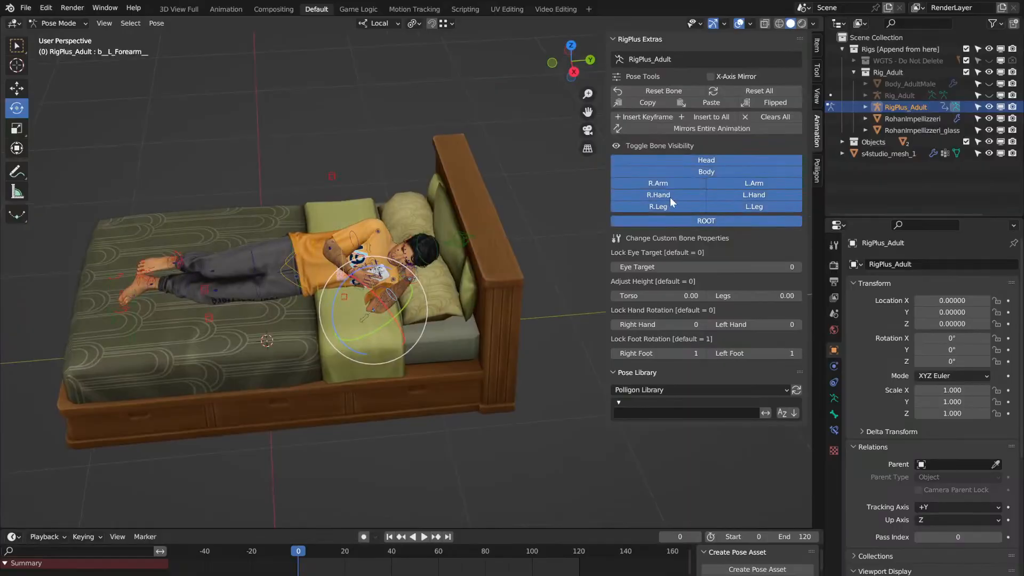
pyautogui.moveTo(420, 220); pyautogui.dragTo(419, 220, button='middle')
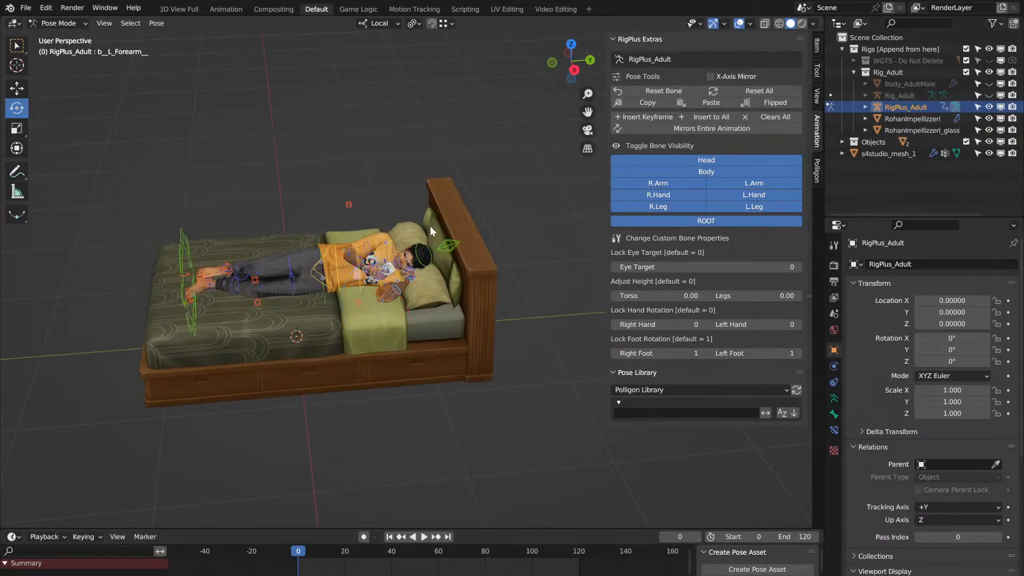
pyautogui.click(660, 86)
pyautogui.moveTo(347, 174); pyautogui.dragTo(347, 175, button='middle')
# Step: Show only the ROOT bone and rotate it about -72° plus about -21° around local Z to lay the character on his back
pyautogui.click(16, 88)
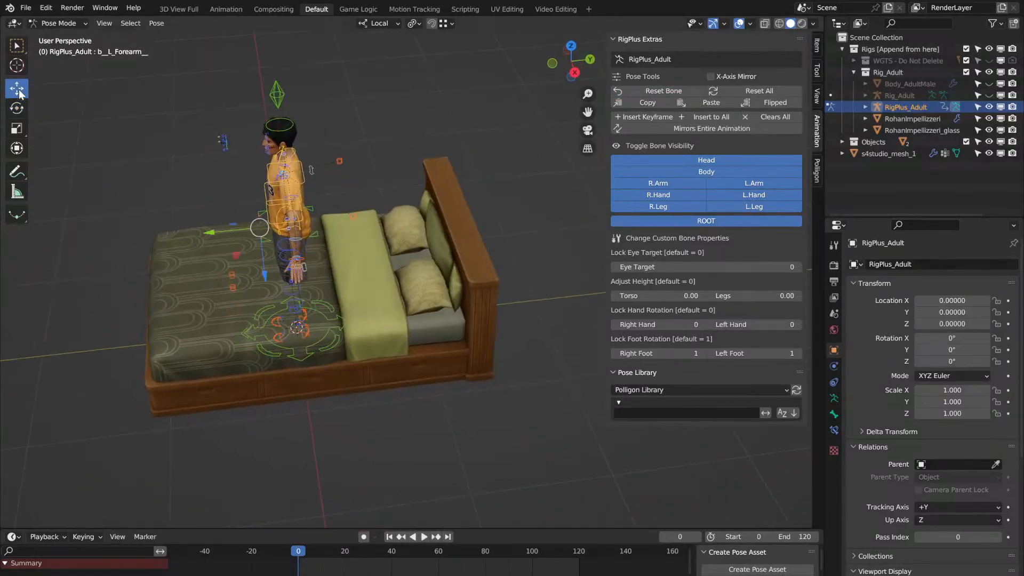
pyautogui.click(17, 108)
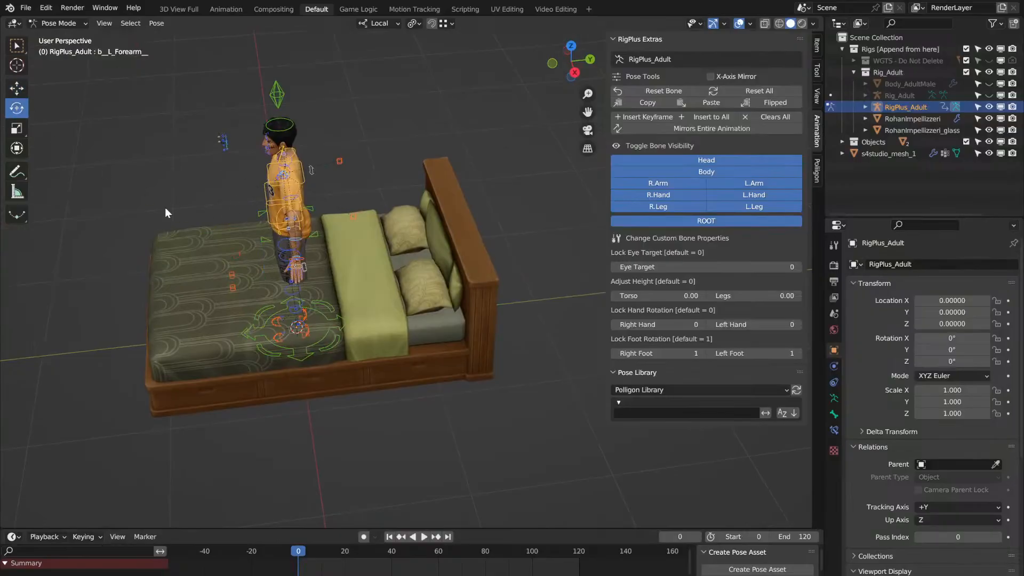
pyautogui.click(275, 344)
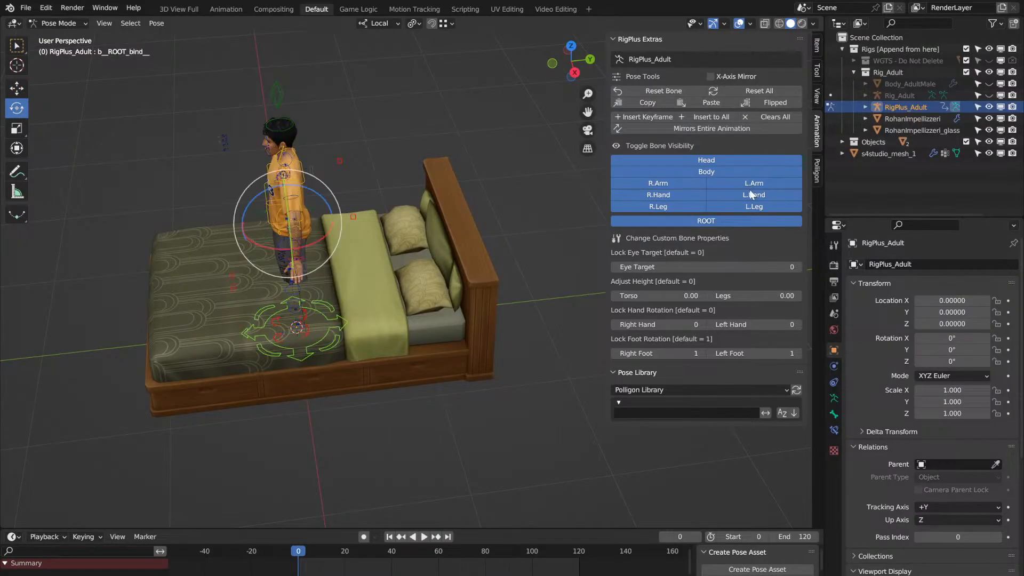
pyautogui.moveTo(760, 161); pyautogui.dragTo(667, 184)
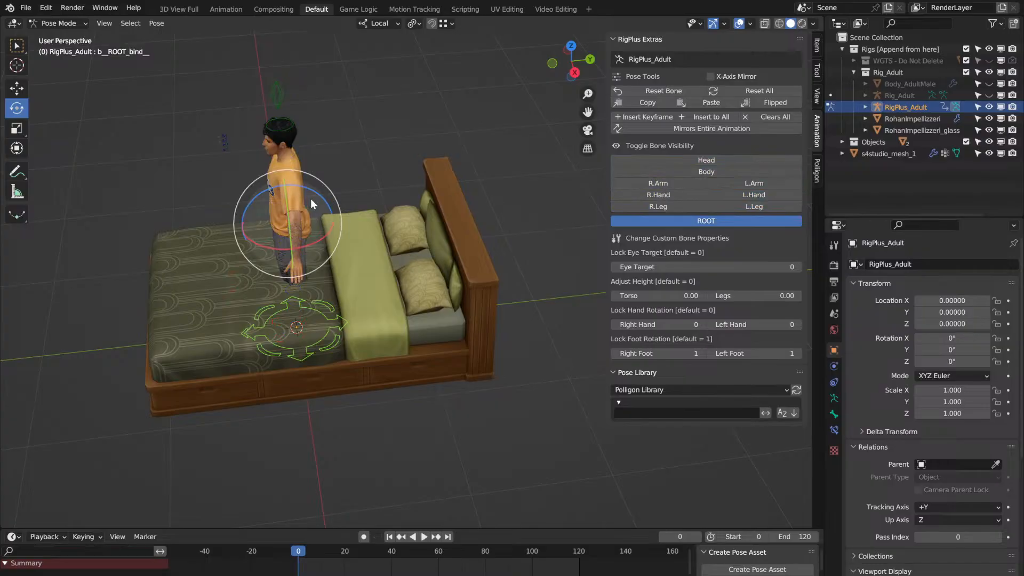
pyautogui.moveTo(309, 188); pyautogui.dragTo(444, 269)
pyautogui.moveTo(443, 269); pyautogui.dragTo(534, 251, button='middle')
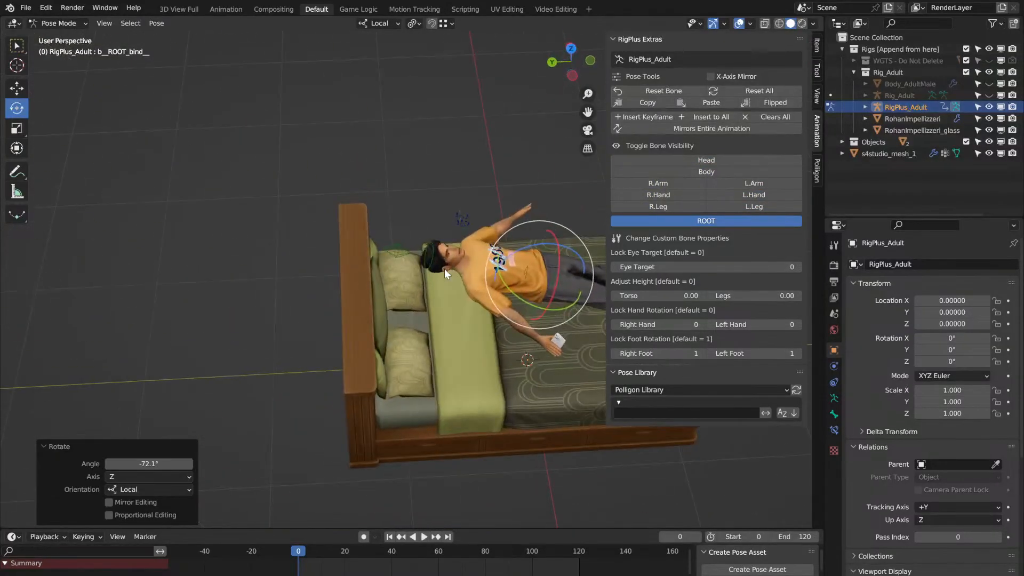
pyautogui.moveTo(540, 248); pyautogui.dragTo(533, 261)
pyautogui.moveTo(534, 260); pyautogui.dragTo(533, 260, button='middle')
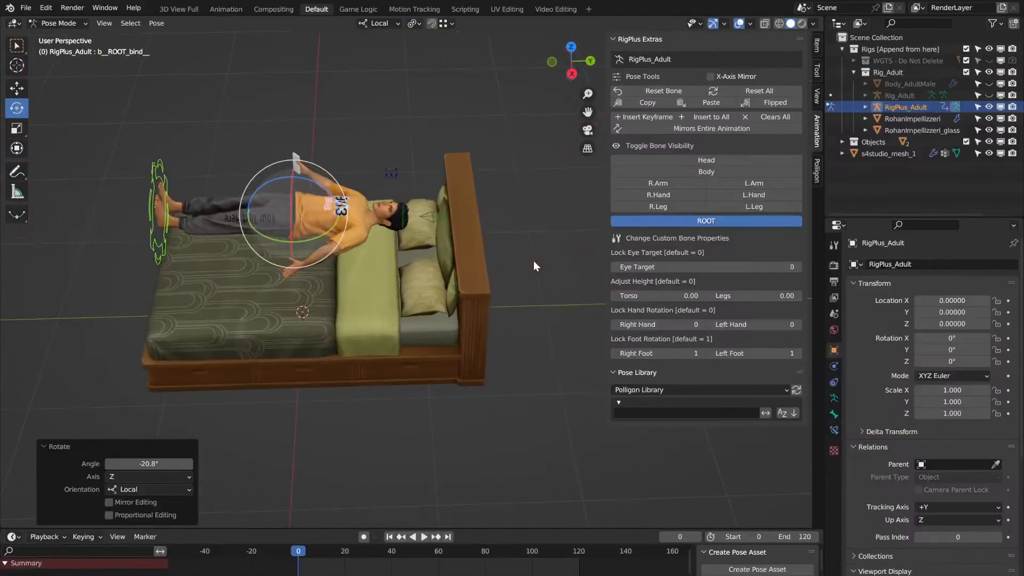
# Step: Lower the root bone onto the mattress by about 0.39 and 0.09 back up along local Y, and shift it about 0.21 along X toward the headboard
pyautogui.click(16, 88)
pyautogui.moveTo(295, 176); pyautogui.dragTo(293, 216)
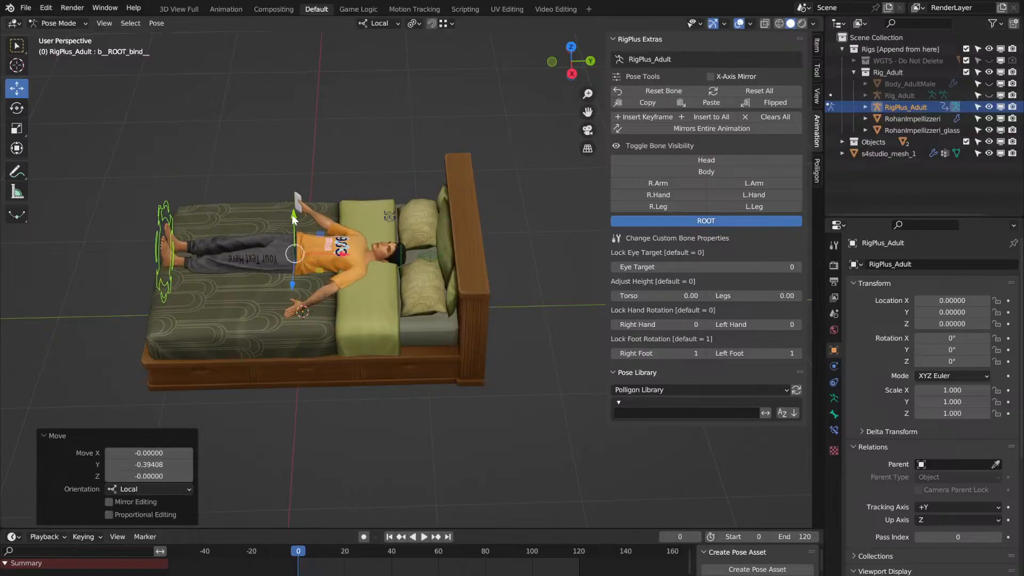
pyautogui.moveTo(292, 216); pyautogui.dragTo(292, 216, button='middle')
pyautogui.moveTo(441, 299); pyautogui.dragTo(434, 285)
pyautogui.moveTo(434, 285); pyautogui.dragTo(435, 285, button='middle')
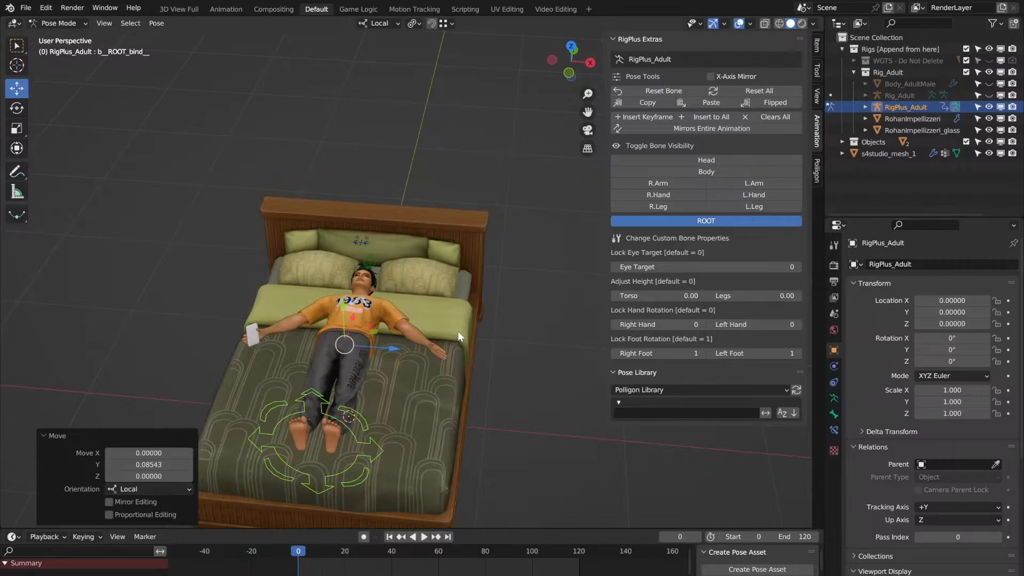
pyautogui.moveTo(457, 330); pyautogui.dragTo(458, 331, button='middle')
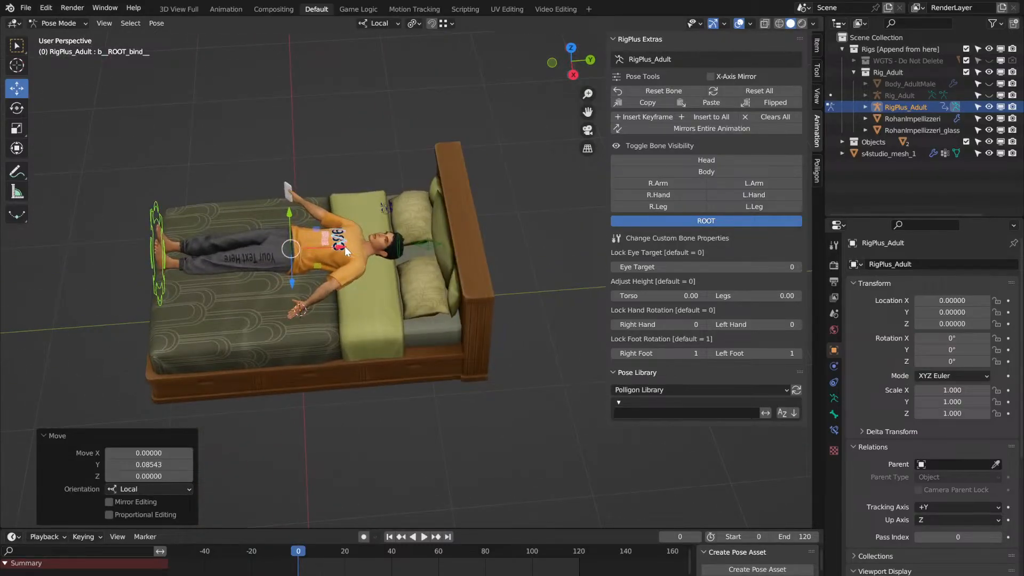
pyautogui.moveTo(344, 247); pyautogui.dragTo(372, 245)
pyautogui.scroll(5, 373, 245)
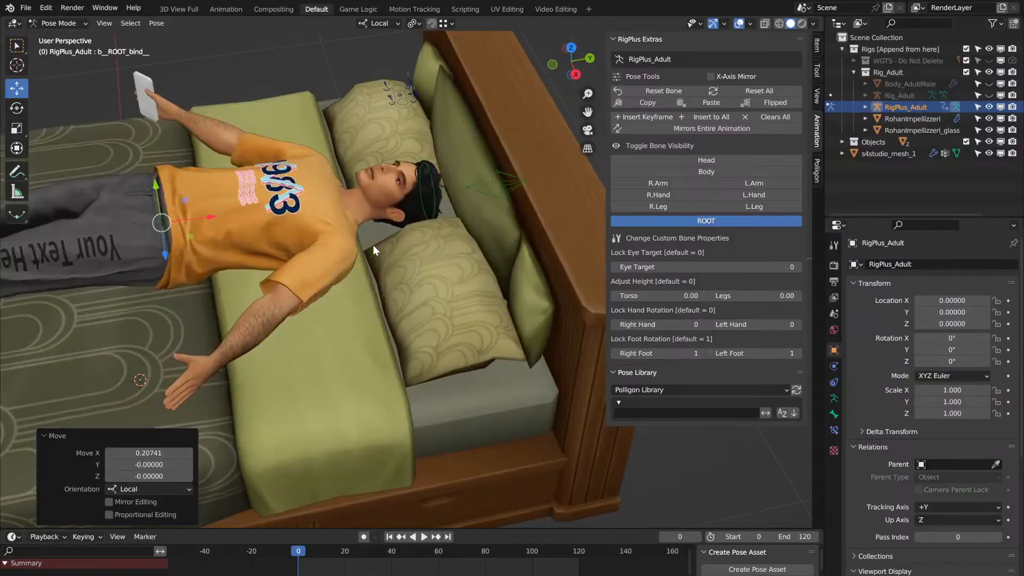
pyautogui.scroll(4, 373, 245)
pyautogui.scroll(-5, 373, 245)
pyautogui.moveTo(373, 245); pyautogui.dragTo(373, 245, button='middle')
pyautogui.scroll(2, 373, 245)
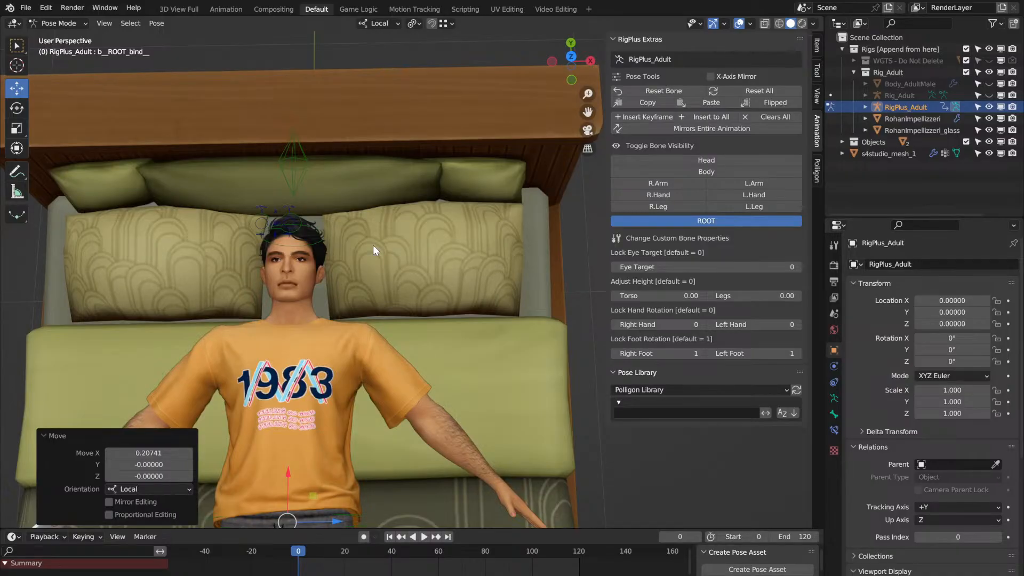
# Step: Show only the left leg's bones and rotate the left thigh about -6° in the view plane to lower the leg onto the bed
pyautogui.moveTo(479, 385); pyautogui.dragTo(478, 385, button='middle')
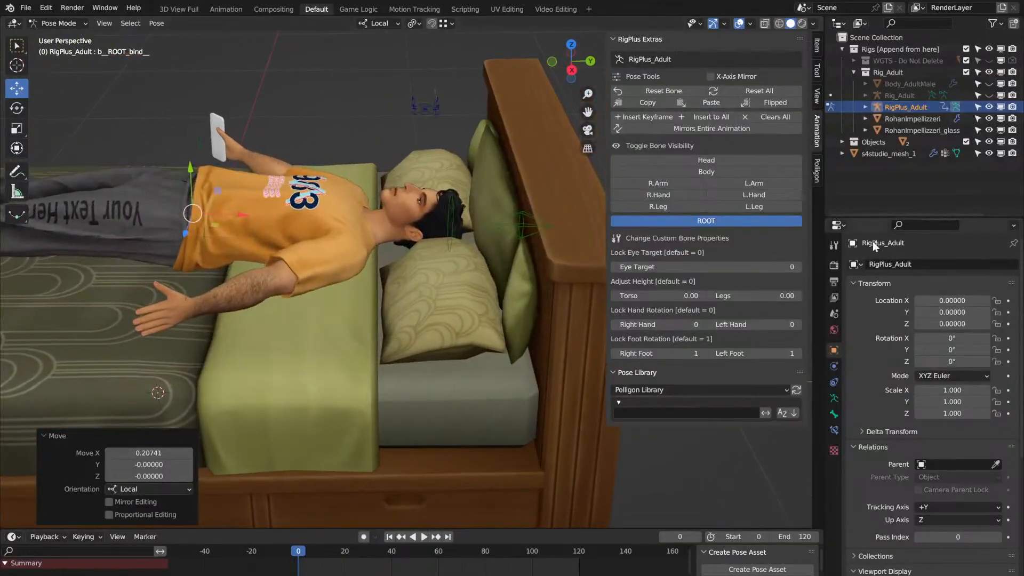
pyautogui.click(772, 200)
pyautogui.click(773, 210)
pyautogui.click(774, 209)
pyautogui.click(758, 195)
pyautogui.click(757, 206)
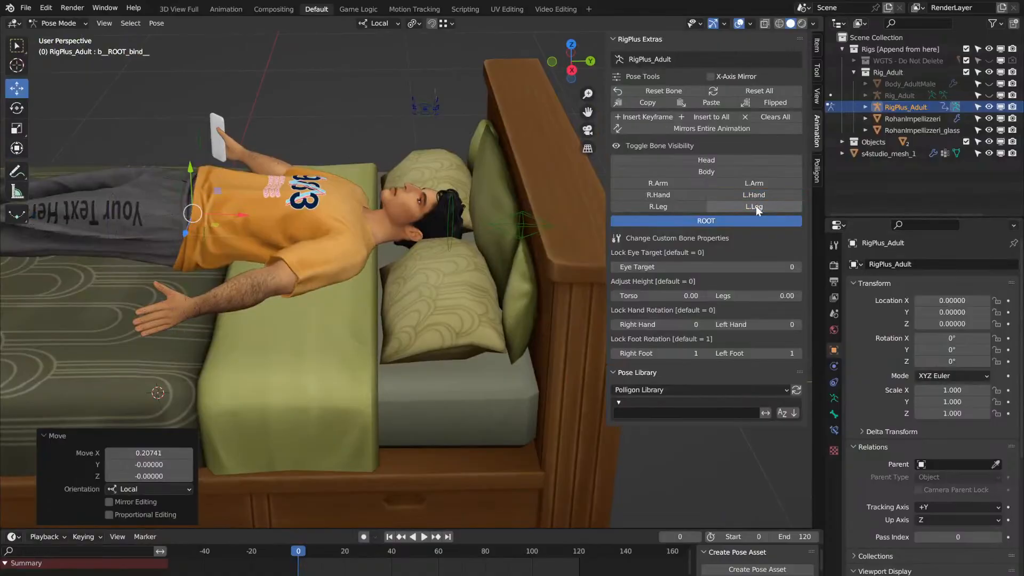
pyautogui.click(738, 221)
pyautogui.scroll(-2, 235, 163)
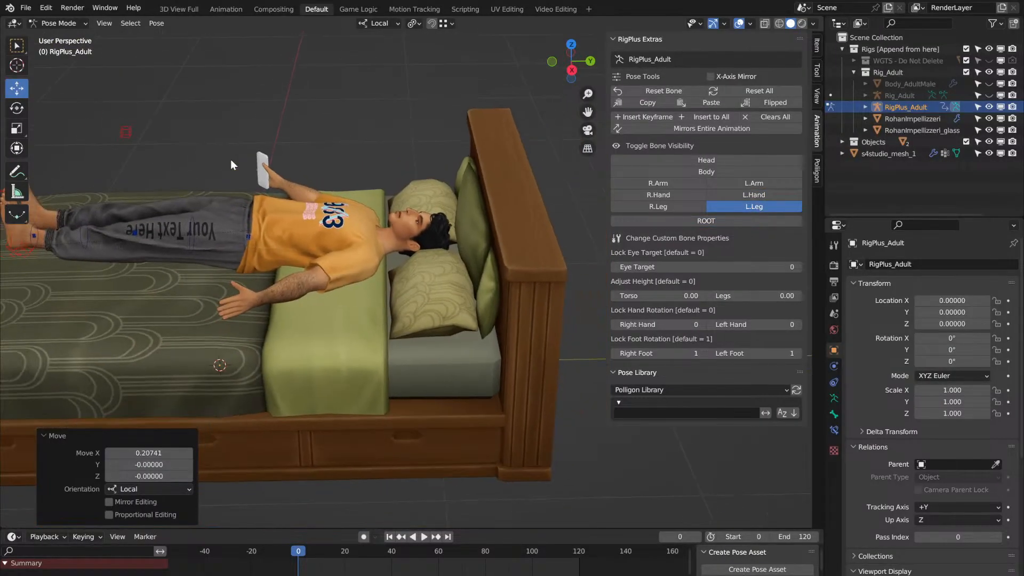
pyautogui.click(193, 223)
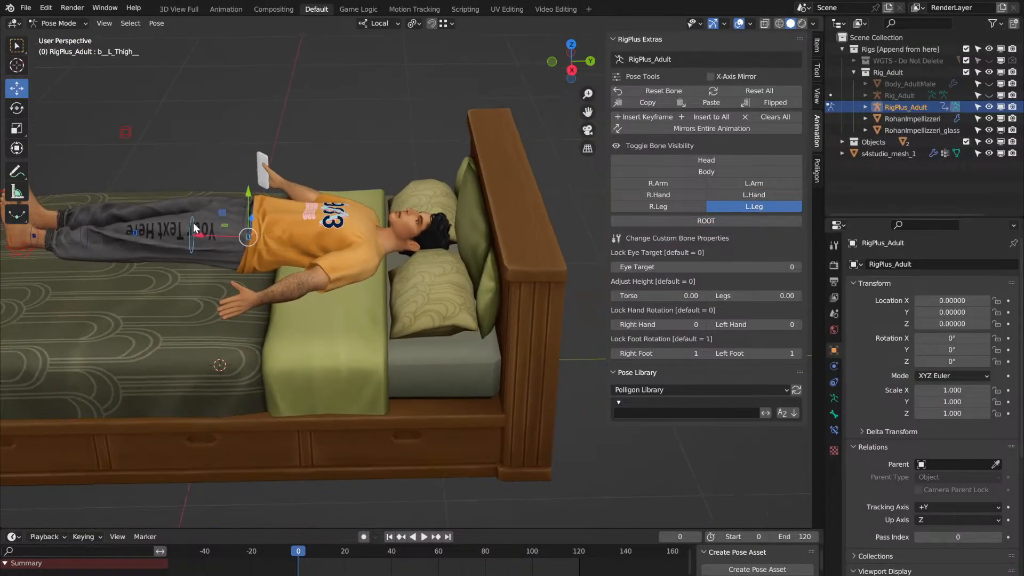
pyautogui.click(17, 108)
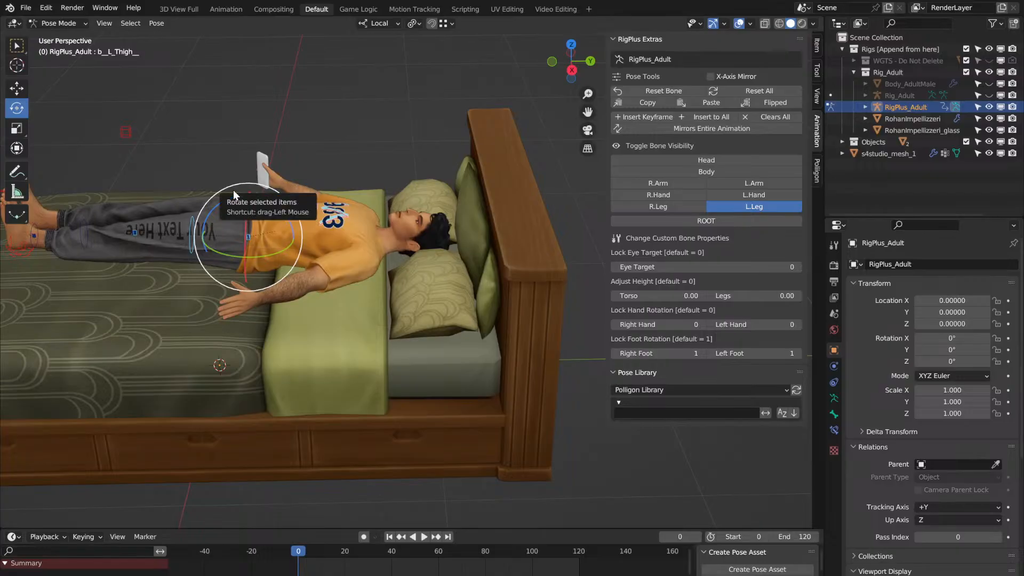
pyautogui.moveTo(233, 190); pyautogui.dragTo(226, 192)
pyautogui.moveTo(226, 192); pyautogui.dragTo(229, 192, button='middle')
# Step: Show only the right leg's bones and rotate the right thigh about -4° and about 25° in the view plane to raise the leg
pyautogui.click(681, 203)
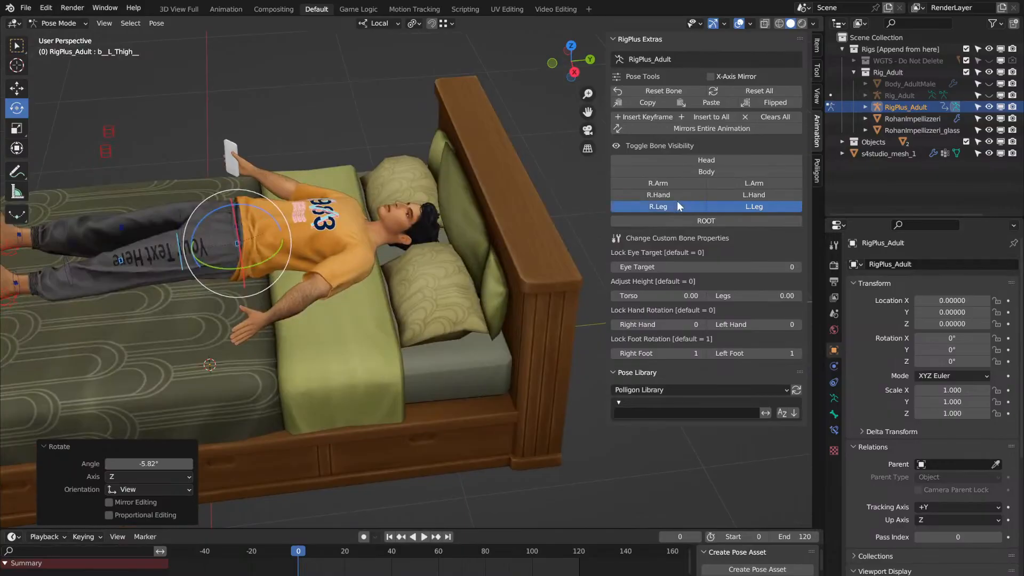
pyautogui.click(726, 205)
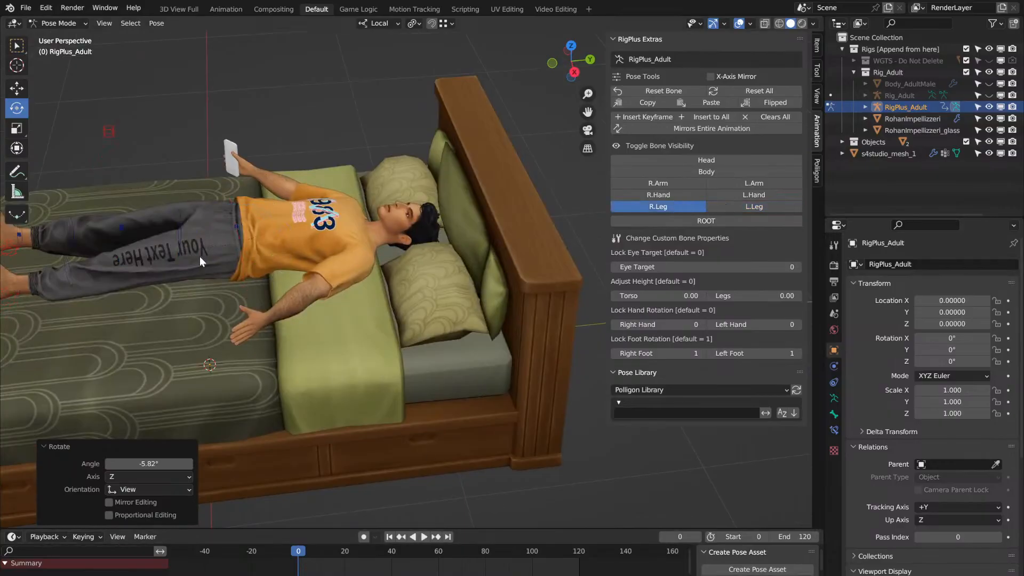
pyautogui.click(180, 213)
pyautogui.moveTo(180, 213); pyautogui.dragTo(181, 213, button='middle')
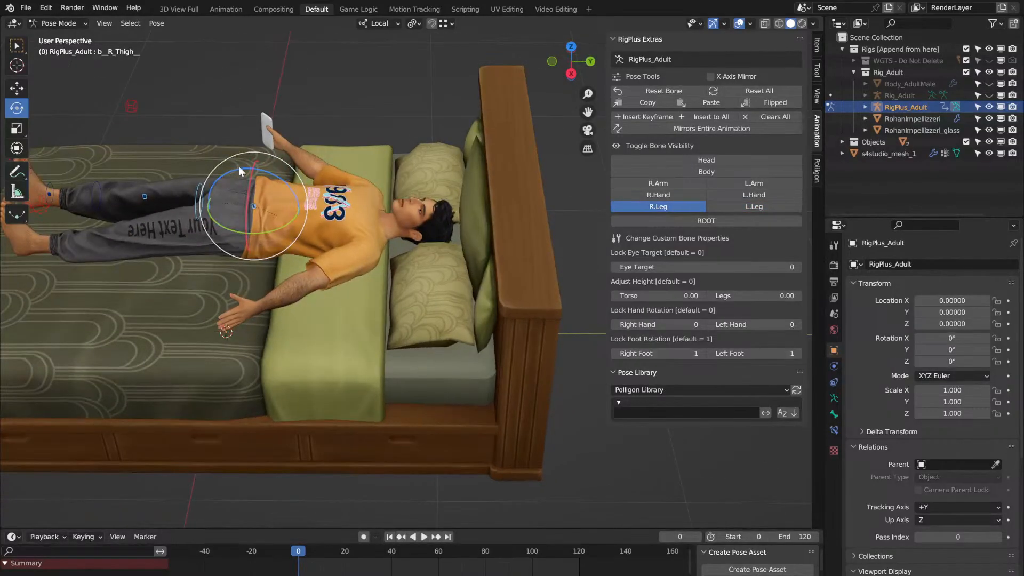
pyautogui.moveTo(258, 154); pyautogui.dragTo(251, 155)
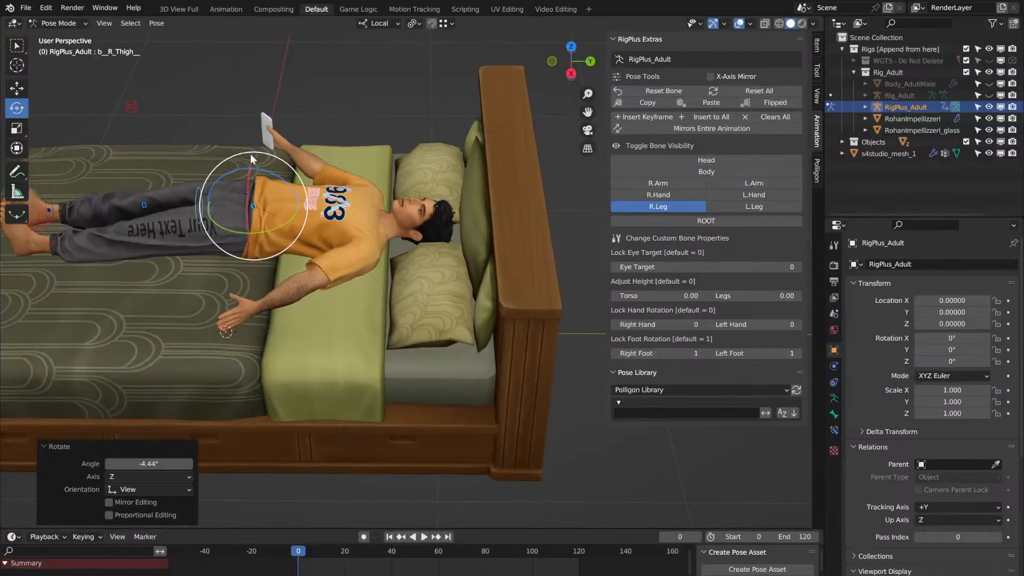
pyautogui.moveTo(251, 154); pyautogui.dragTo(251, 154, button='middle')
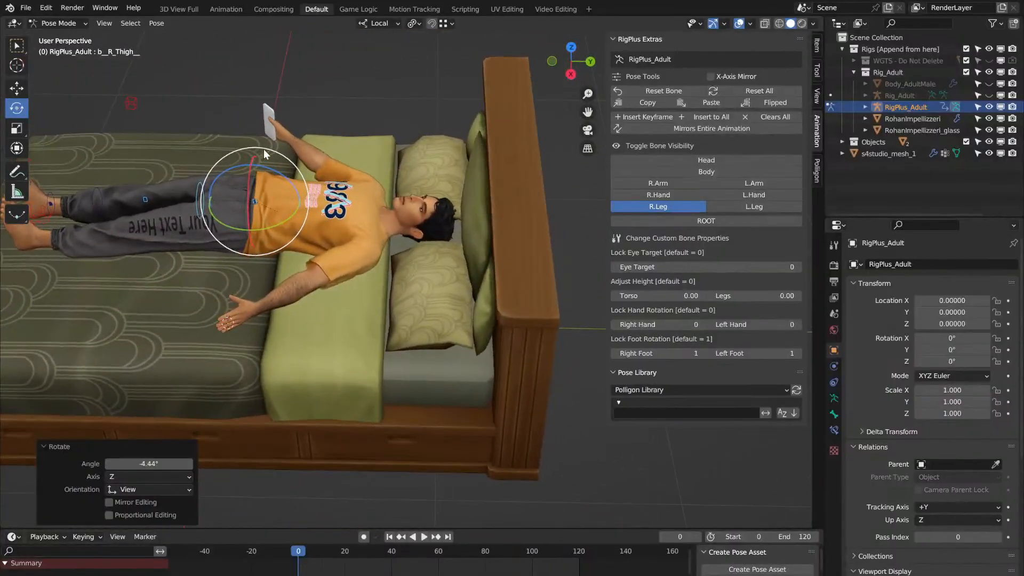
pyautogui.moveTo(267, 148); pyautogui.dragTo(301, 146)
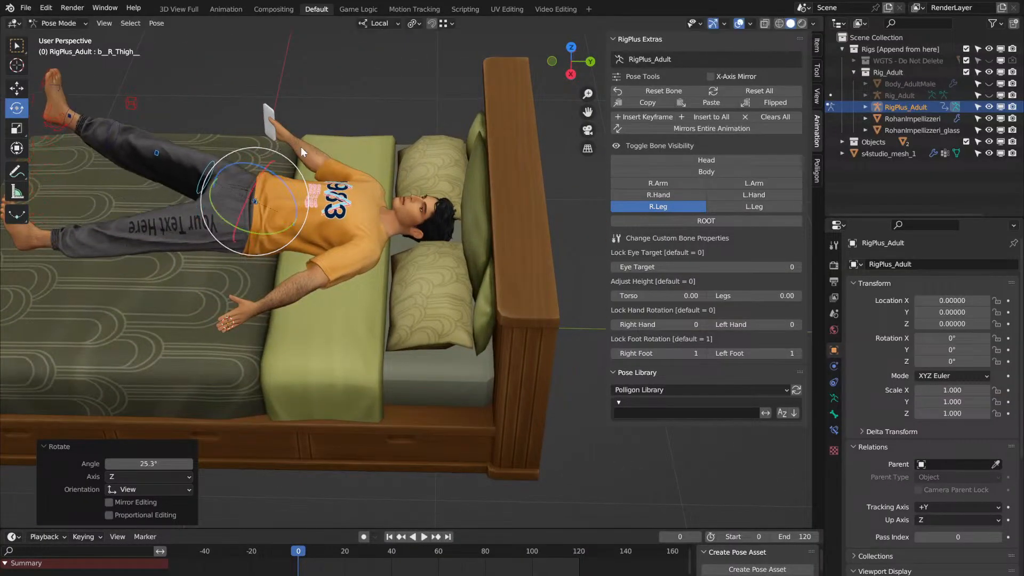
# Step: Rotate the right calf about -52° in the view plane to bend the knee and bring the foot down to the mattress
pyautogui.click(118, 132)
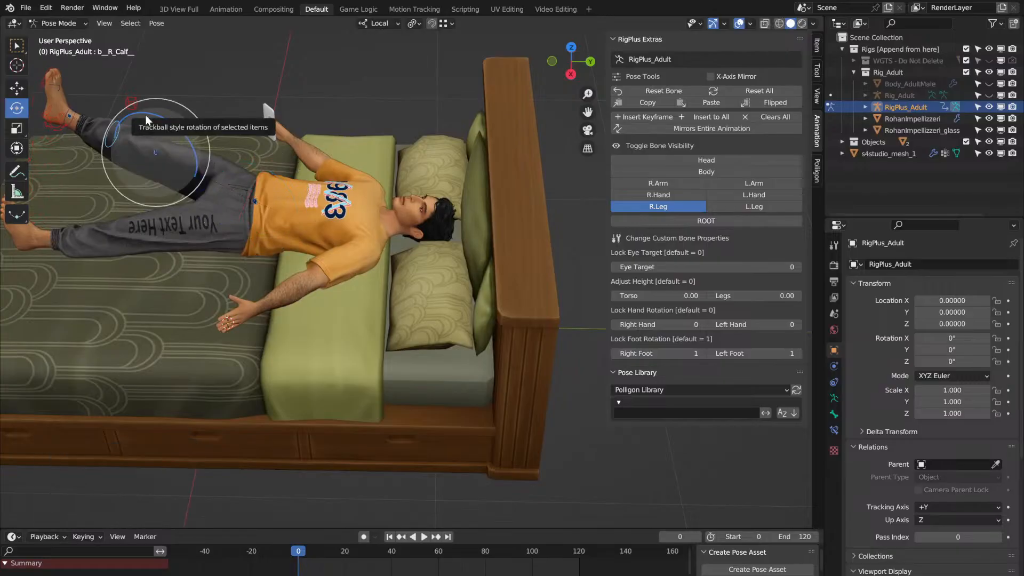
pyautogui.moveTo(153, 114); pyautogui.dragTo(78, 109)
pyautogui.moveTo(78, 109); pyautogui.dragTo(78, 109, button='middle')
pyautogui.scroll(-3, 78, 108)
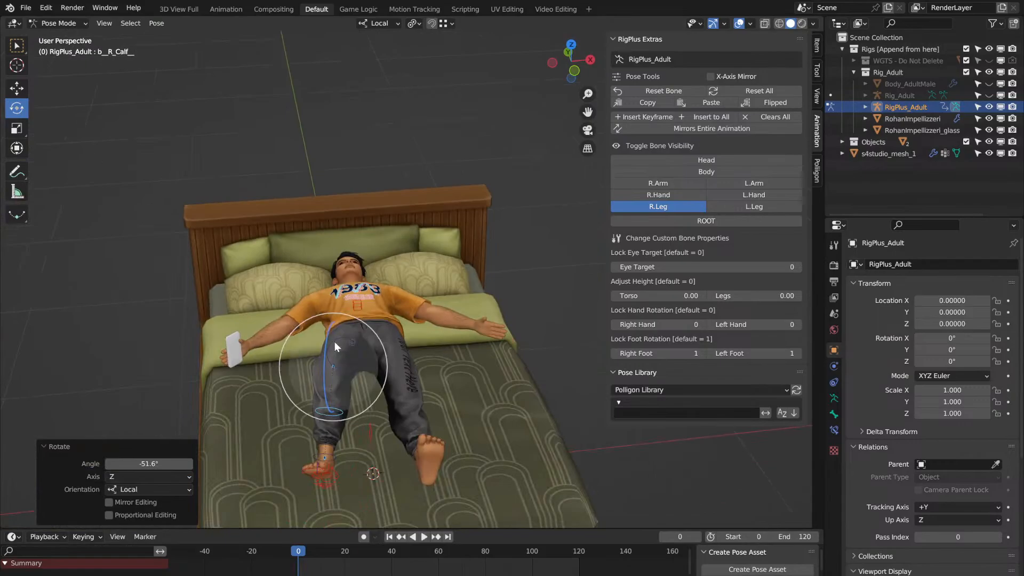
pyautogui.moveTo(373, 406); pyautogui.dragTo(355, 349)
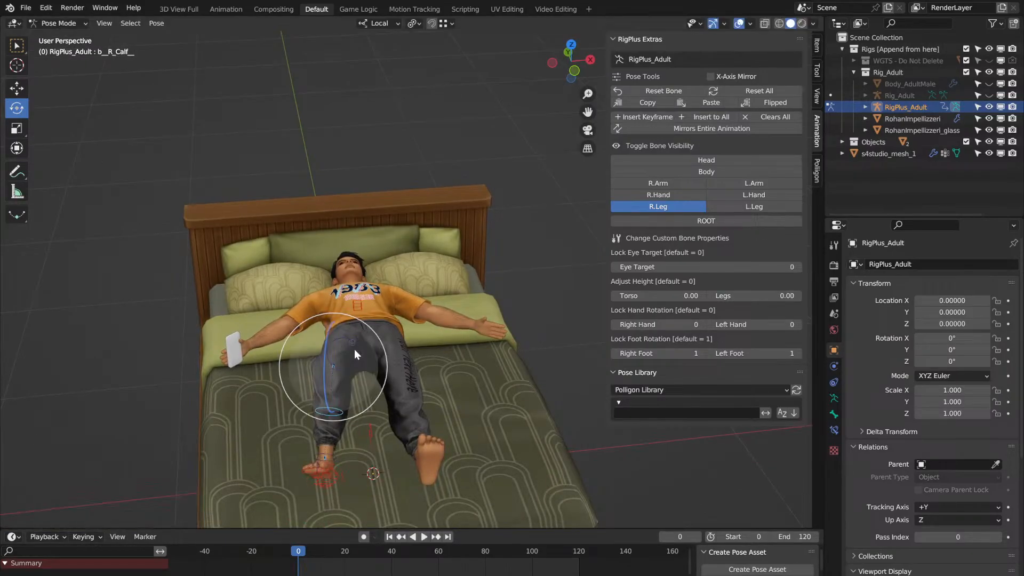
# Step: Rotate the right thigh about 2° around local Y, 4° around local Z, and another 9° around local Y
pyautogui.moveTo(354, 349)
pyautogui.mouseDown(button='middle')
pyautogui.moveTo(498, 364)
pyautogui.moveTo(360, 345)
pyautogui.mouseUp(button='middle')
pyautogui.click(498, 364)
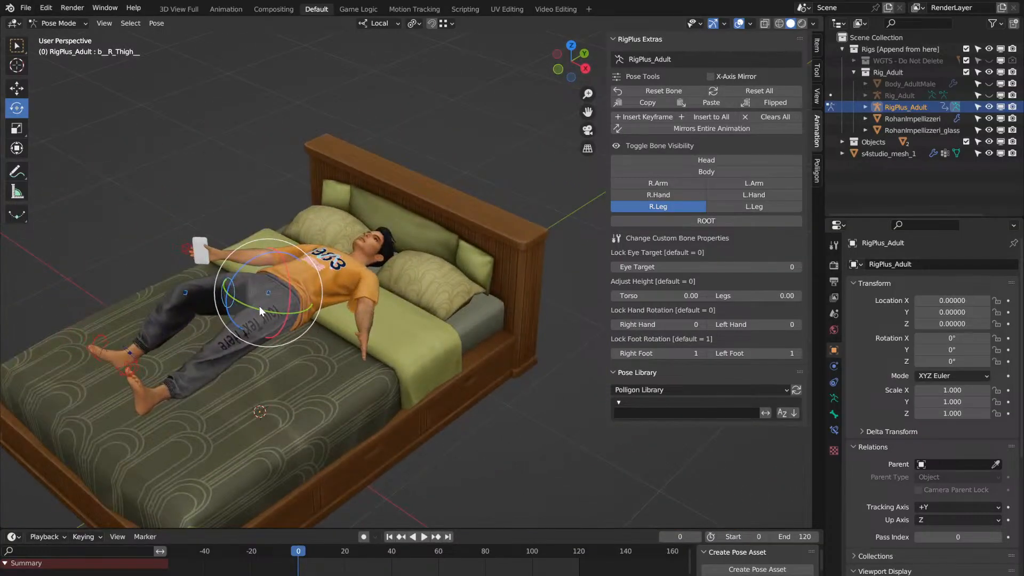
pyautogui.moveTo(261, 309)
pyautogui.mouseDown()
pyautogui.moveTo(255, 319)
pyautogui.moveTo(264, 309)
pyautogui.mouseUp()
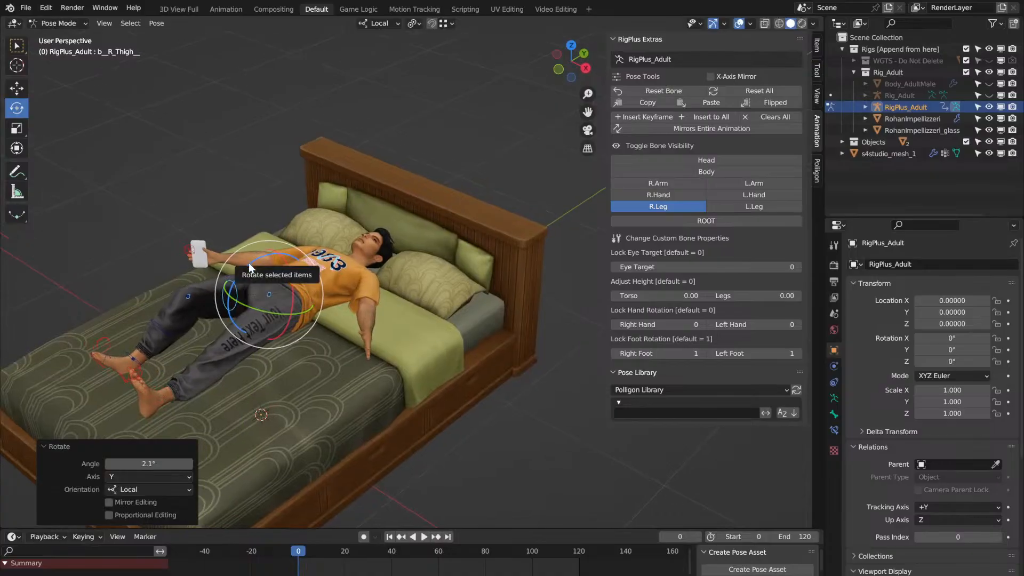
pyautogui.moveTo(249, 263); pyautogui.dragTo(251, 257)
pyautogui.moveTo(251, 257); pyautogui.dragTo(373, 369, button='middle')
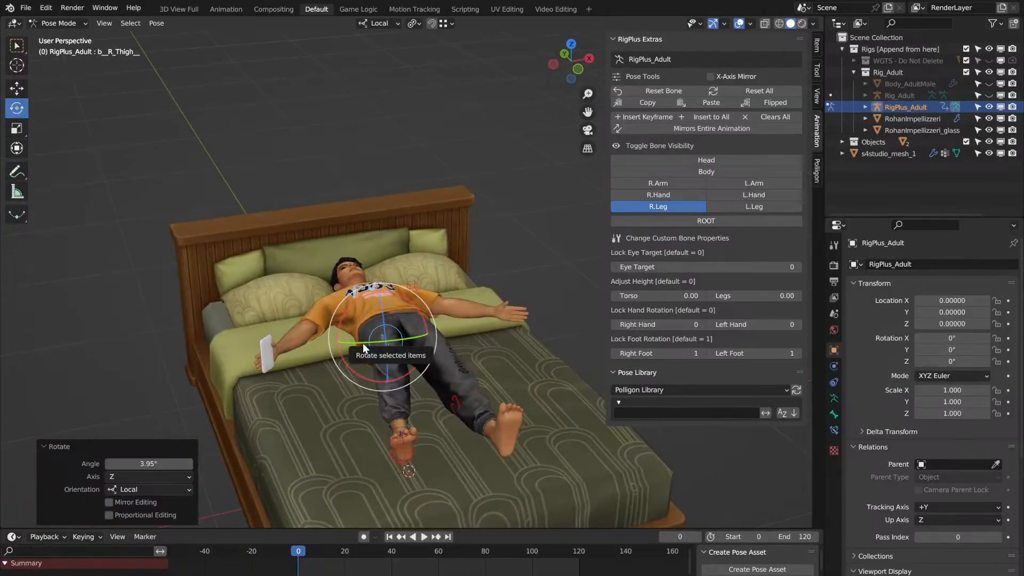
pyautogui.moveTo(363, 344); pyautogui.dragTo(374, 342)
pyautogui.moveTo(374, 342); pyautogui.dragTo(290, 341, button='middle')
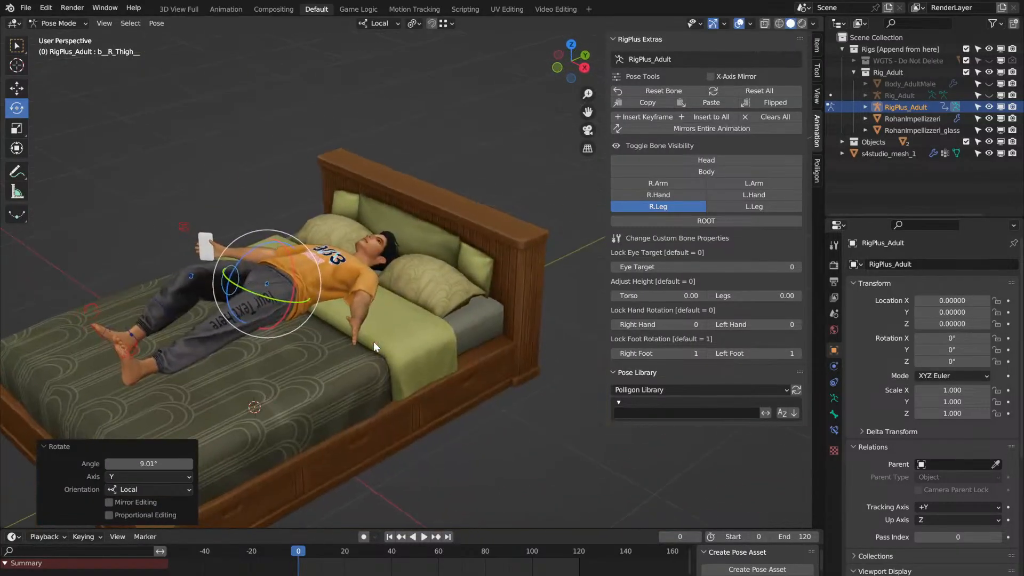
# Step: Rotate the right foot about -50° around its local Z axis
pyautogui.click(127, 331)
pyautogui.moveTo(117, 298); pyautogui.dragTo(70, 324)
pyautogui.moveTo(70, 323); pyautogui.dragTo(206, 304, button='middle')
pyautogui.scroll(3, 70, 323)
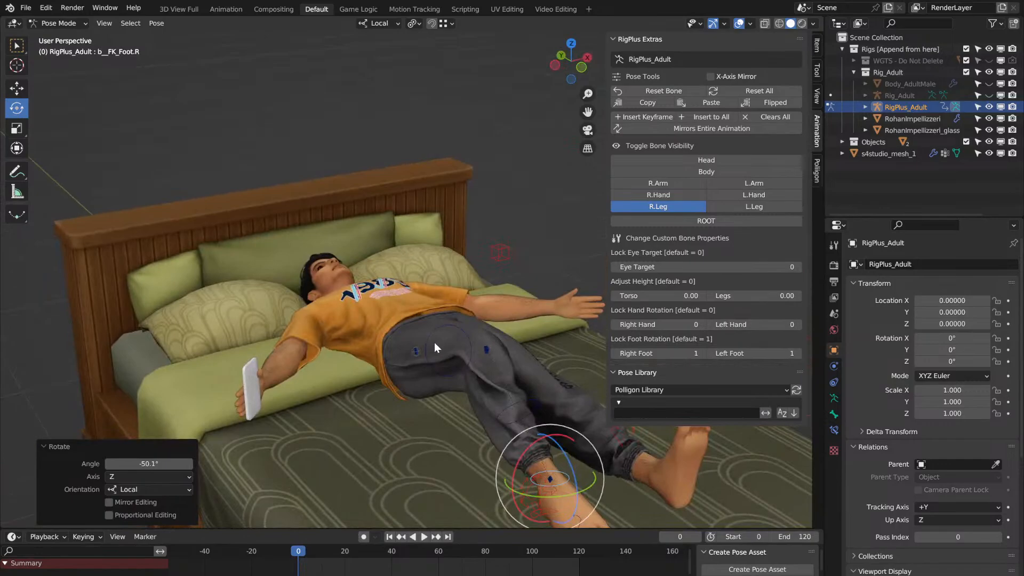
# Step: Rotate the right thigh about 5.8° around local Z, and trackball-rotate the right calf about 15.5° and -2.3°
pyautogui.click(466, 338)
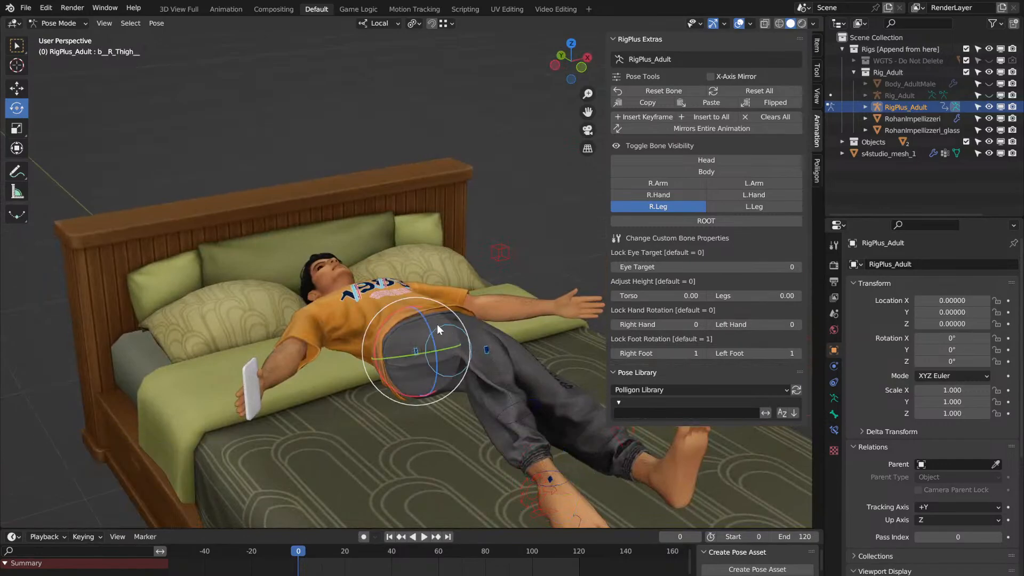
pyautogui.moveTo(427, 326); pyautogui.dragTo(426, 318)
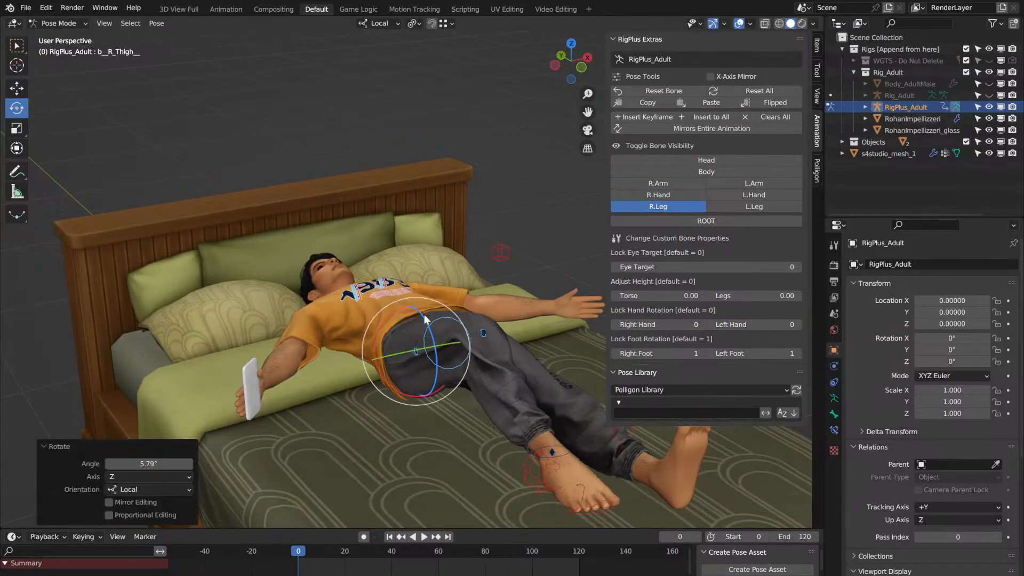
pyautogui.click(534, 376)
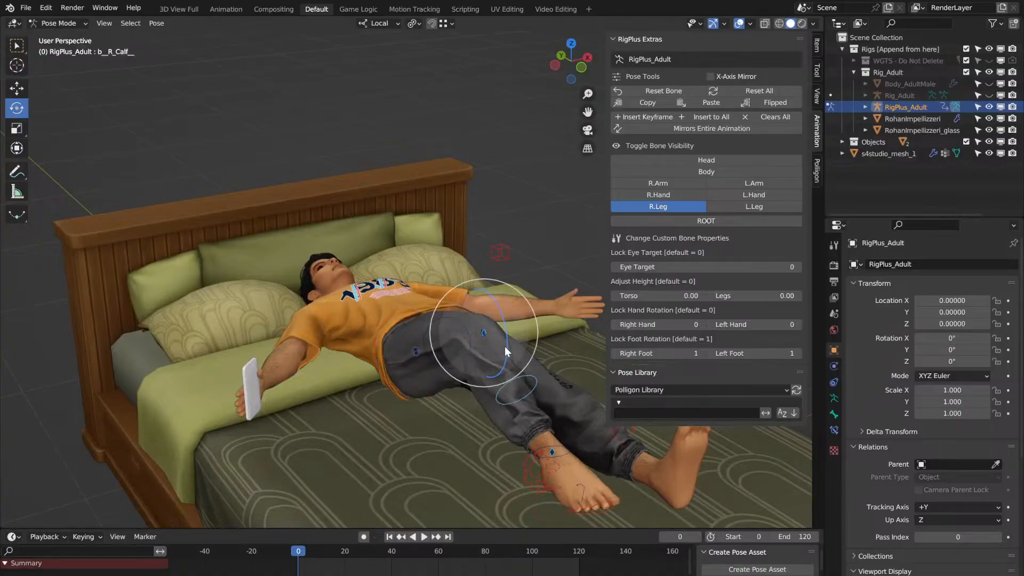
pyautogui.moveTo(504, 347)
pyautogui.mouseDown()
pyautogui.moveTo(511, 367)
pyautogui.moveTo(504, 360)
pyautogui.mouseUp()
pyautogui.moveTo(506, 360); pyautogui.dragTo(504, 360, button='middle')
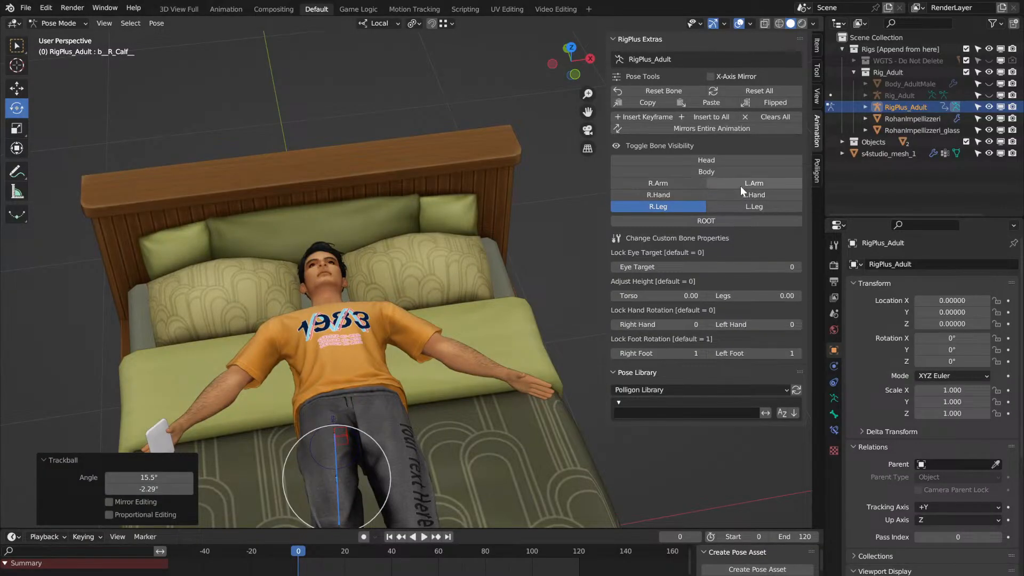
# Step: Show only the left arm's bones and rotate the left upper arm in toward the body
pyautogui.click(691, 207)
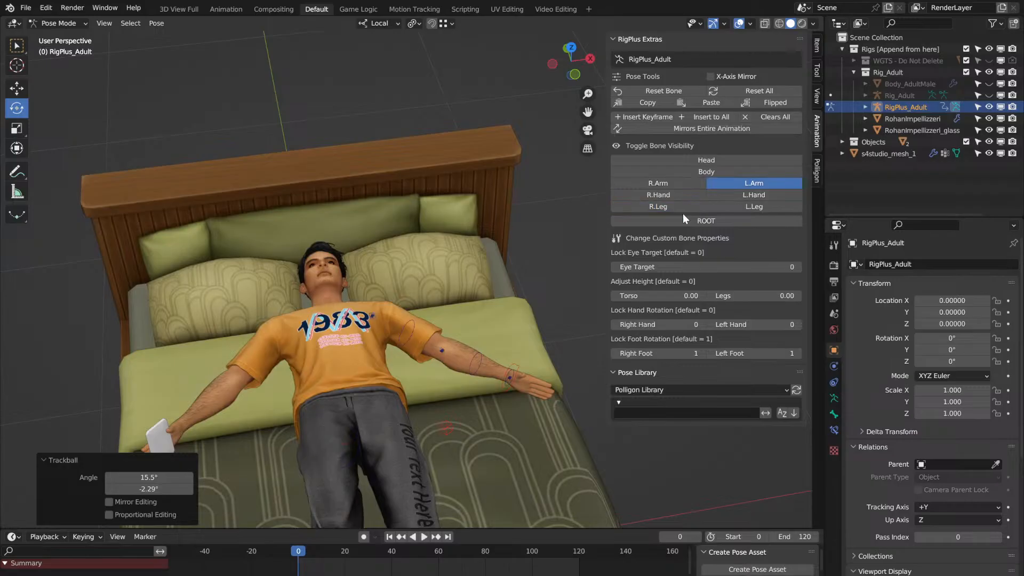
pyautogui.click(413, 331)
pyautogui.moveTo(413, 330); pyautogui.dragTo(425, 332, button='middle')
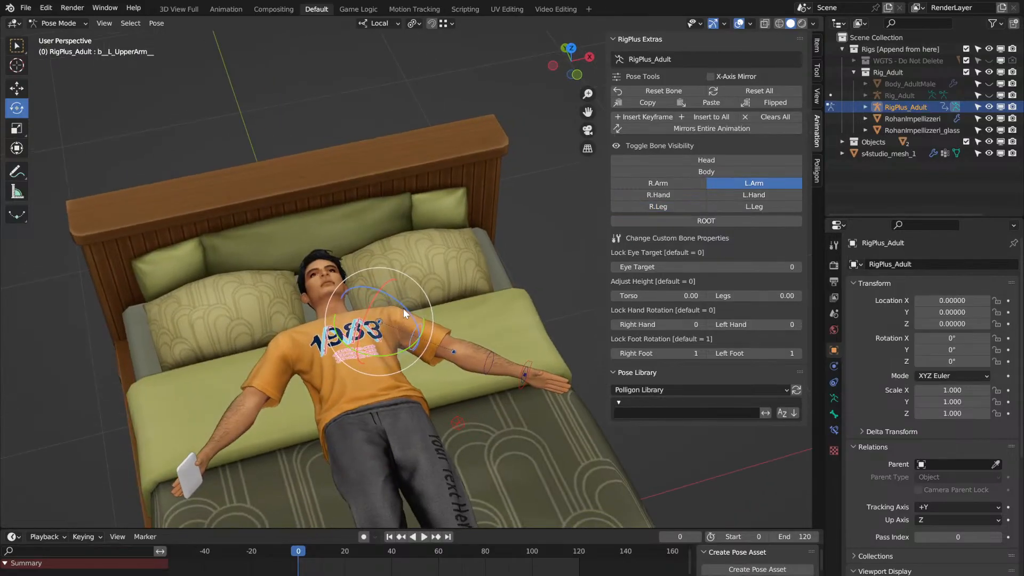
pyautogui.moveTo(422, 336); pyautogui.dragTo(408, 351)
pyautogui.moveTo(400, 317); pyautogui.dragTo(409, 322, button='middle')
pyautogui.scroll(5, 401, 318)
# Step: Bend the left forearm up over the torso, including a rotation of about -56° around local Y
pyautogui.click(158, 366)
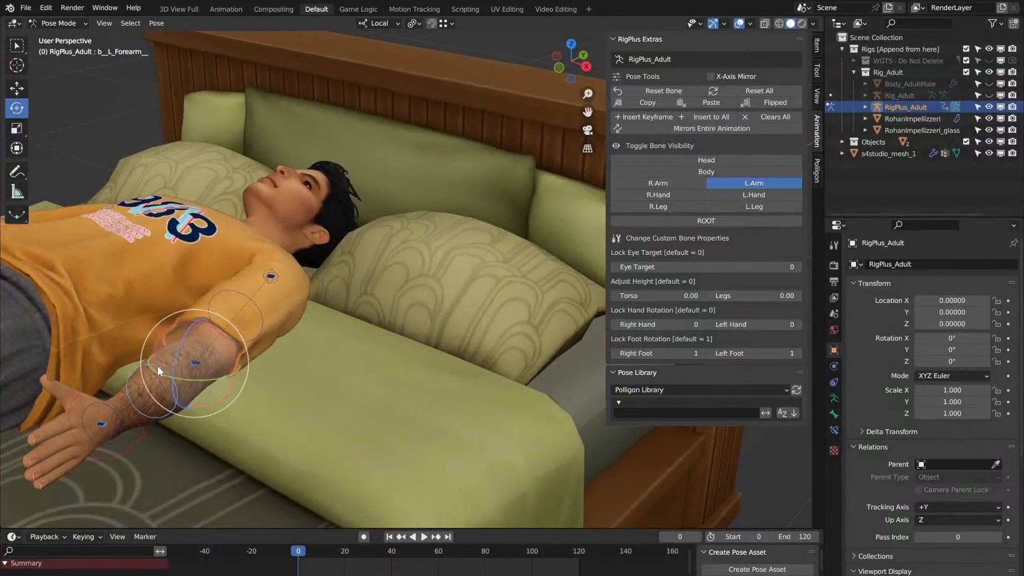
pyautogui.moveTo(158, 366); pyautogui.dragTo(158, 363, button='middle')
pyautogui.moveTo(144, 313); pyautogui.dragTo(217, 265)
pyautogui.moveTo(216, 264); pyautogui.dragTo(216, 264, button='middle')
pyautogui.moveTo(453, 440); pyautogui.dragTo(421, 459)
pyautogui.moveTo(421, 459); pyautogui.dragTo(402, 462, button='middle')
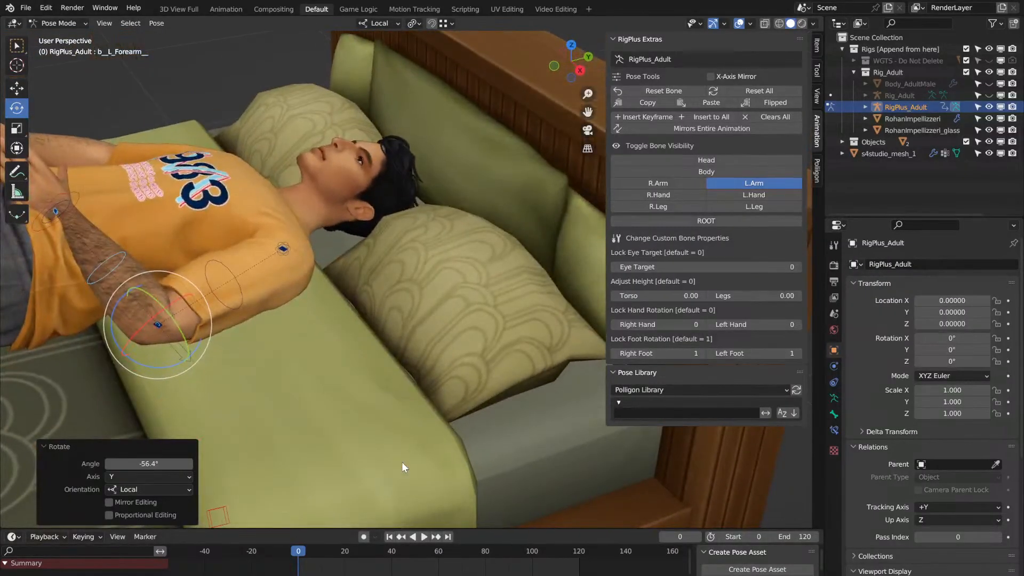
# Step: Rotate the left upper arm about 14° around its local Y axis
pyautogui.click(232, 306)
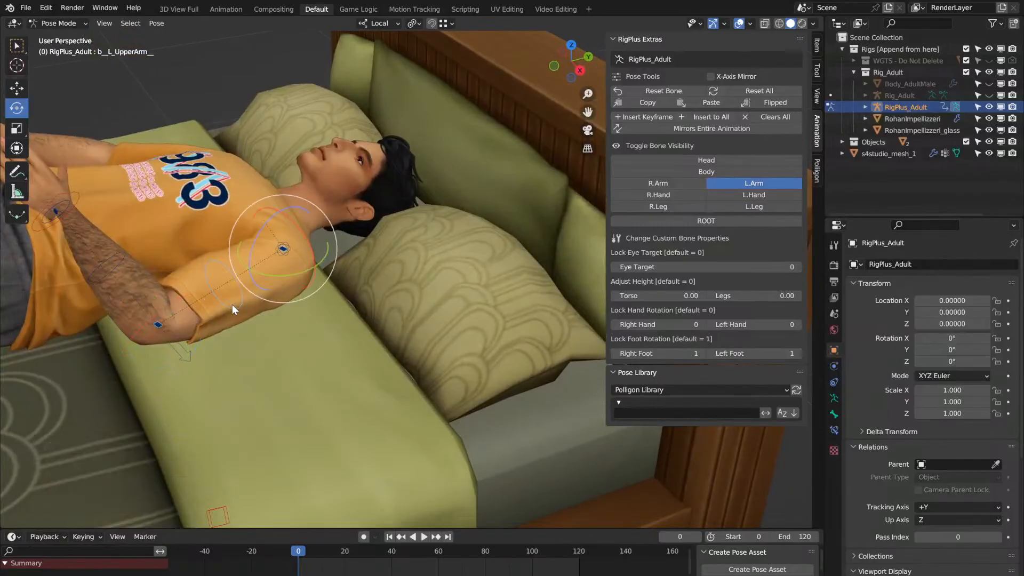
pyautogui.moveTo(232, 305); pyautogui.dragTo(232, 305, button='middle')
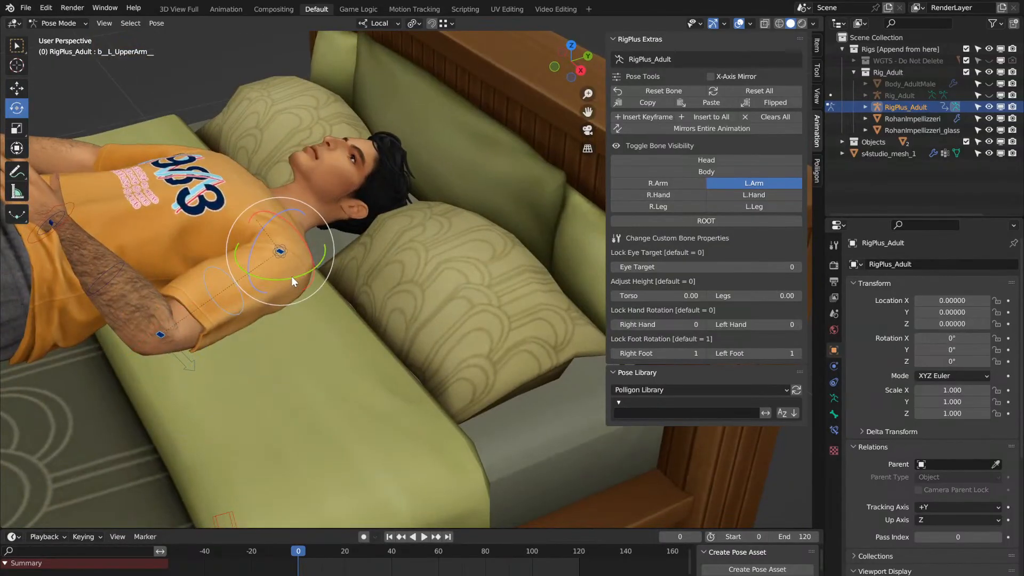
pyautogui.moveTo(292, 276); pyautogui.dragTo(305, 283)
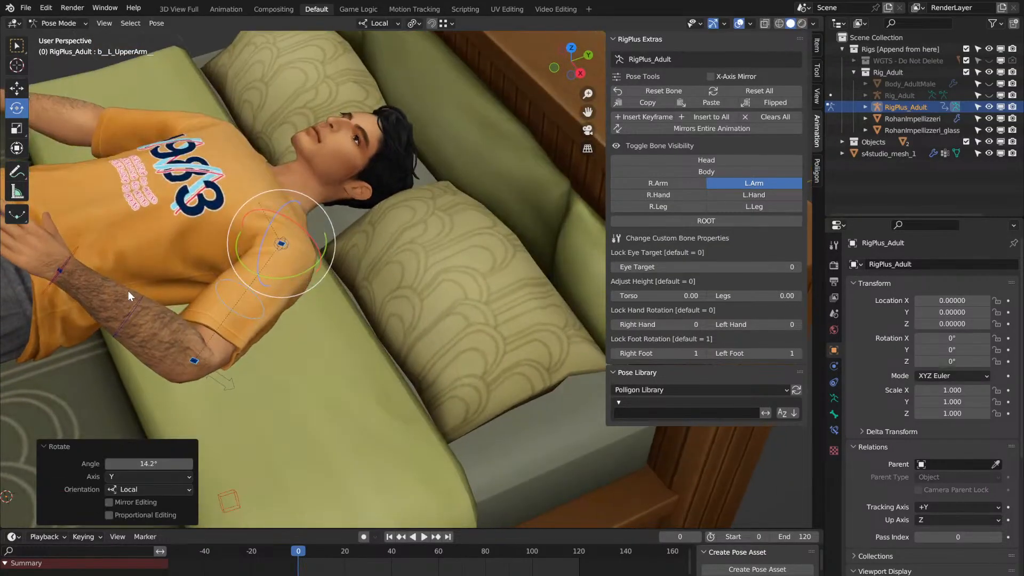
# Step: Adjust the left forearm's orientation, rotating it about 13° in the view plane and about -5° around local X
pyautogui.click(136, 307)
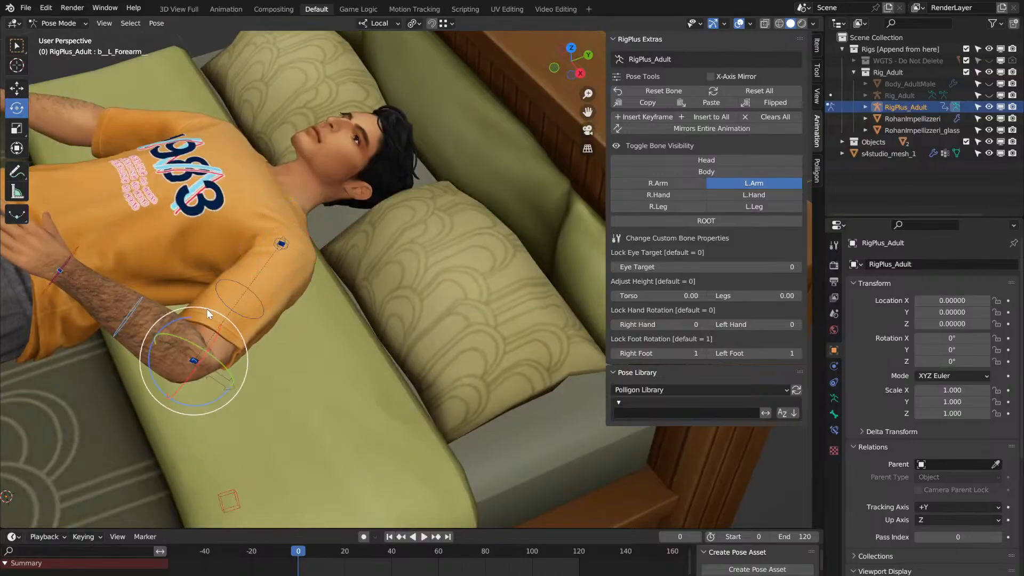
pyautogui.moveTo(206, 309); pyautogui.dragTo(237, 315)
pyautogui.moveTo(238, 315); pyautogui.dragTo(238, 315, button='middle')
pyautogui.moveTo(413, 361); pyautogui.dragTo(215, 328, button='middle')
pyautogui.moveTo(234, 325); pyautogui.dragTo(240, 366)
pyautogui.press('r')
pyautogui.press('x')
pyautogui.press('x')
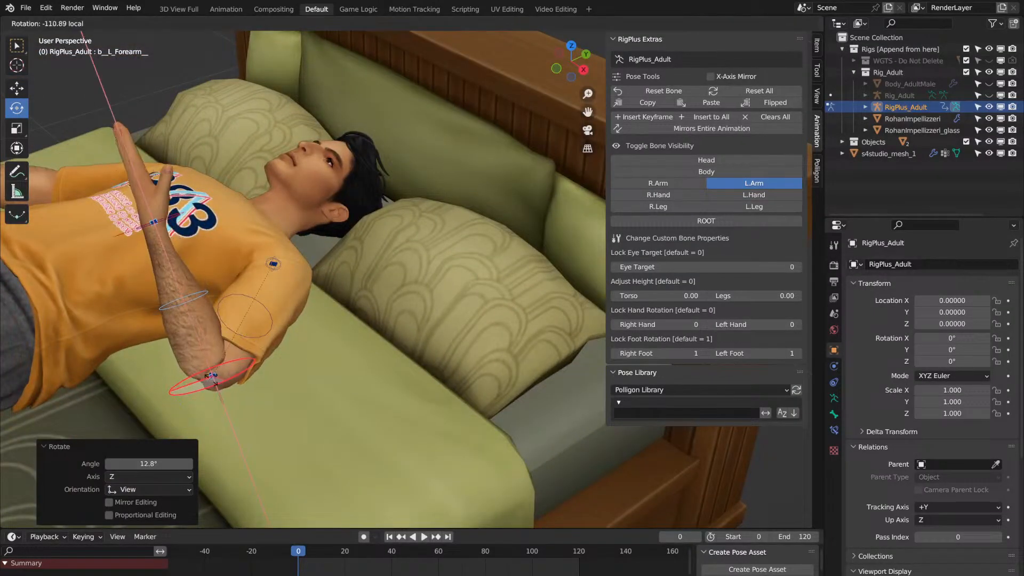
pyautogui.click(219, 376)
pyautogui.moveTo(220, 378); pyautogui.dragTo(320, 398, button='middle')
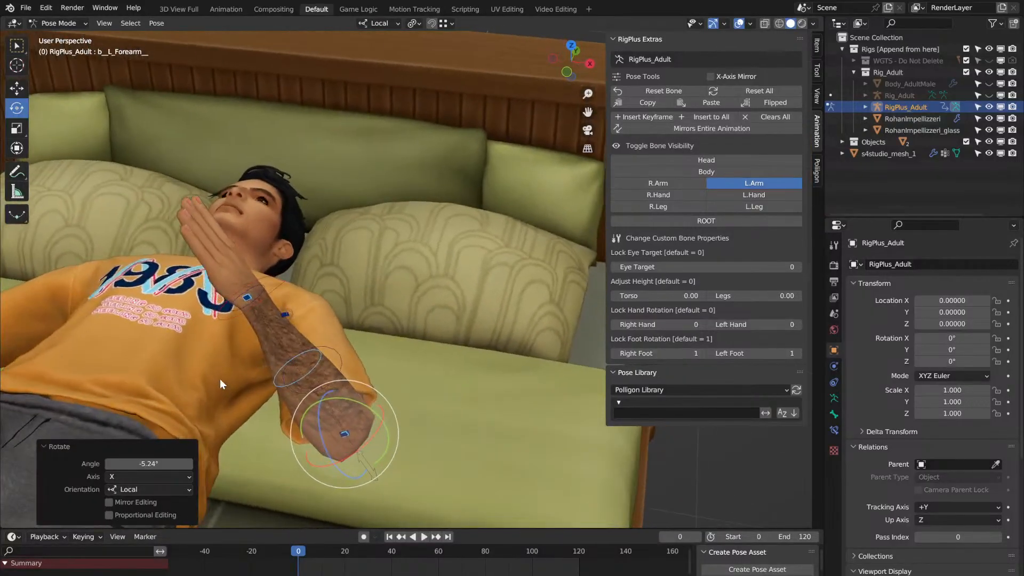
# Step: Rotate the left forearm about -25° around local Y to lower it across the chest
pyautogui.press('r')
pyautogui.press('y')
pyautogui.press('y')
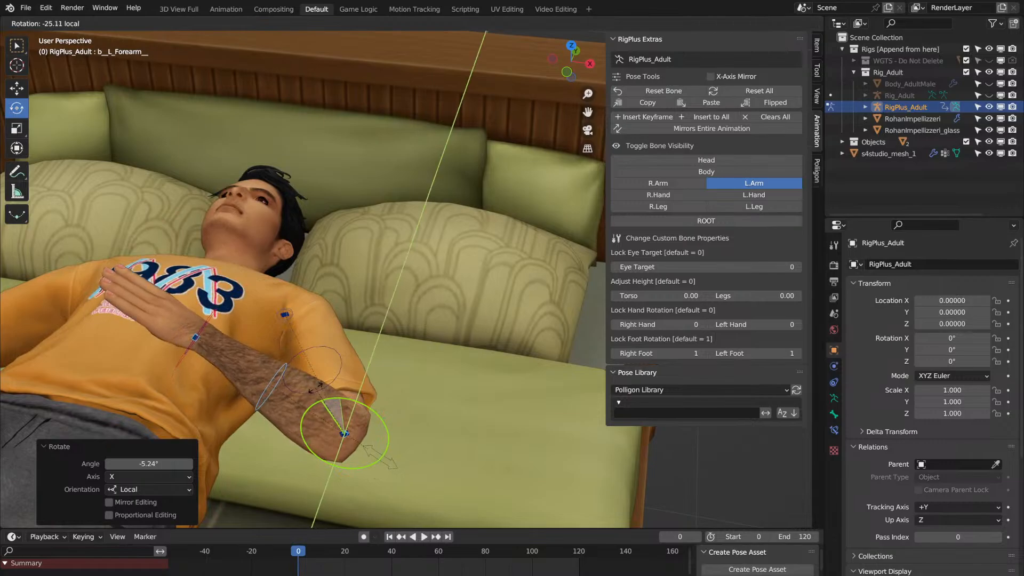
pyautogui.click(309, 386)
pyautogui.moveTo(290, 376); pyautogui.dragTo(315, 389, button='middle')
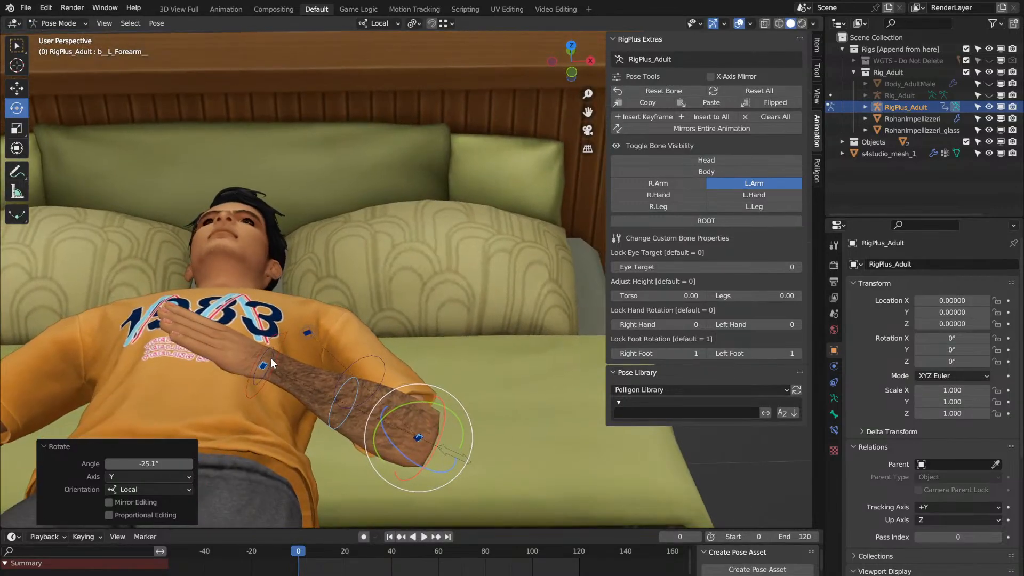
# Step: Rotate the left hand about 31° around local Z to lay it on the chest, and fine-tune it by about -3°
pyautogui.click(270, 358)
pyautogui.press('r')
pyautogui.press('z')
pyautogui.press('z')
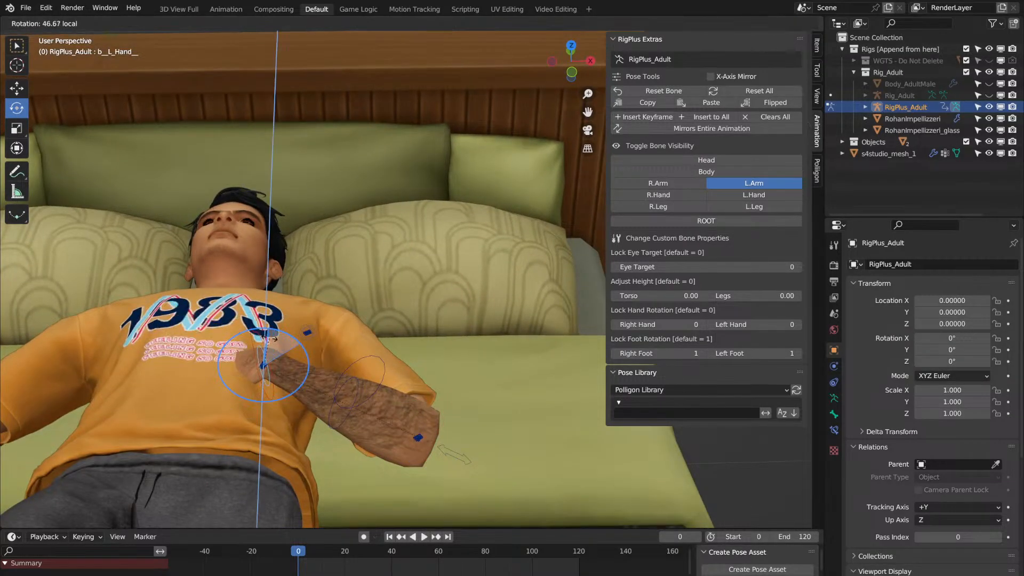
pyautogui.click(277, 341)
pyautogui.moveTo(277, 341); pyautogui.dragTo(276, 341, button='middle')
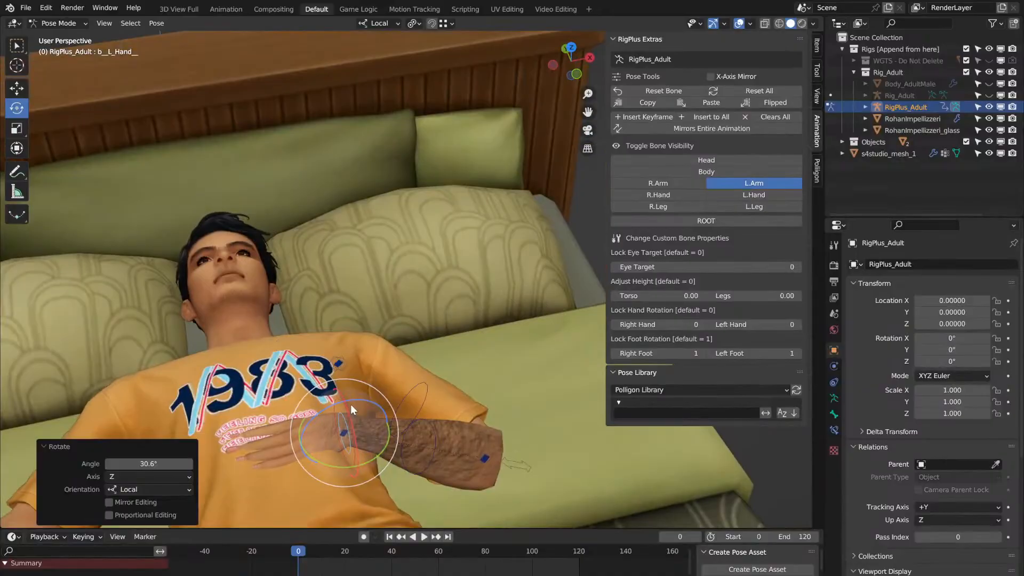
pyautogui.moveTo(354, 399); pyautogui.dragTo(358, 400)
pyautogui.moveTo(358, 400); pyautogui.dragTo(327, 422, button='middle')
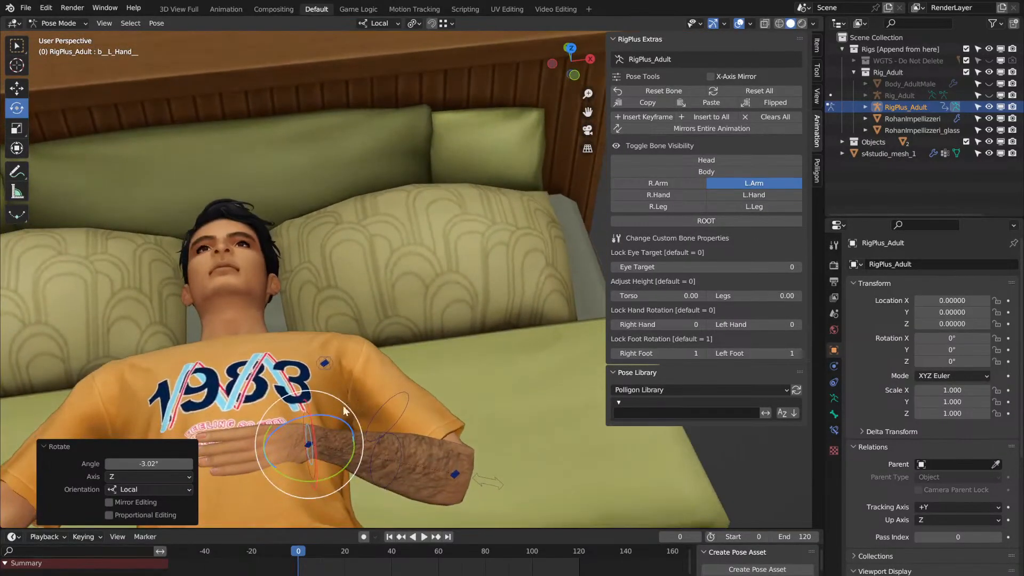
pyautogui.moveTo(329, 418)
pyautogui.mouseDown()
pyautogui.moveTo(346, 403)
pyautogui.moveTo(347, 424)
pyautogui.mouseUp()
pyautogui.moveTo(348, 424); pyautogui.dragTo(347, 422, button='middle')
pyautogui.hotkey('ctrl', 'z')
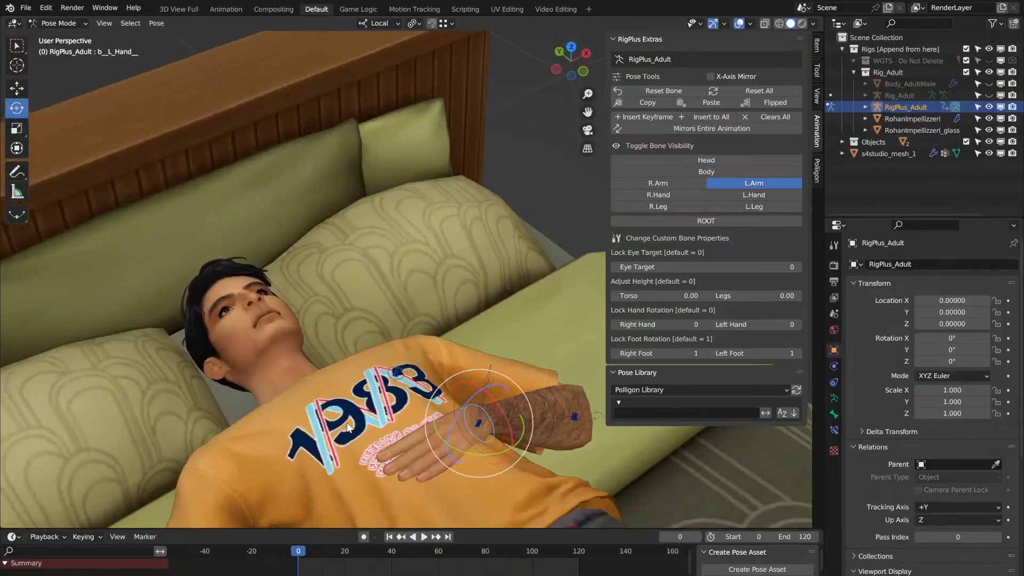
# Step: Rotate the left hand about -34° and then about 29° around local Z to rest it on the shirt
pyautogui.moveTo(457, 413); pyautogui.dragTo(470, 409)
pyautogui.moveTo(470, 409); pyautogui.dragTo(466, 348, button='middle')
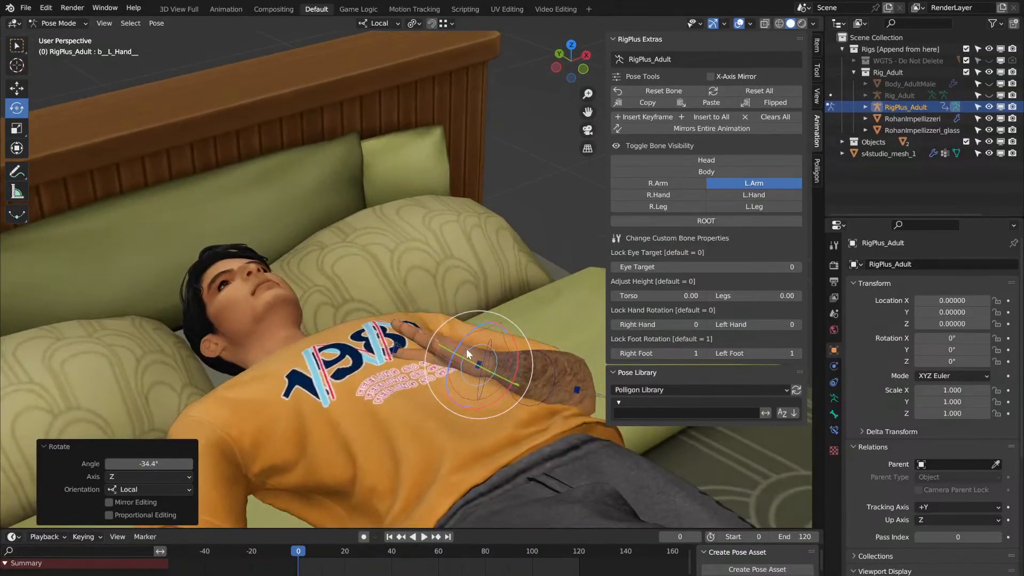
pyautogui.moveTo(459, 352); pyautogui.dragTo(453, 363)
pyautogui.moveTo(453, 363); pyautogui.dragTo(453, 363, button='middle')
# Step: Show the left hand's bones too and rotate the left thumb control about -46° around local Z and -33° in the view plane
pyautogui.scroll(4, 452, 363)
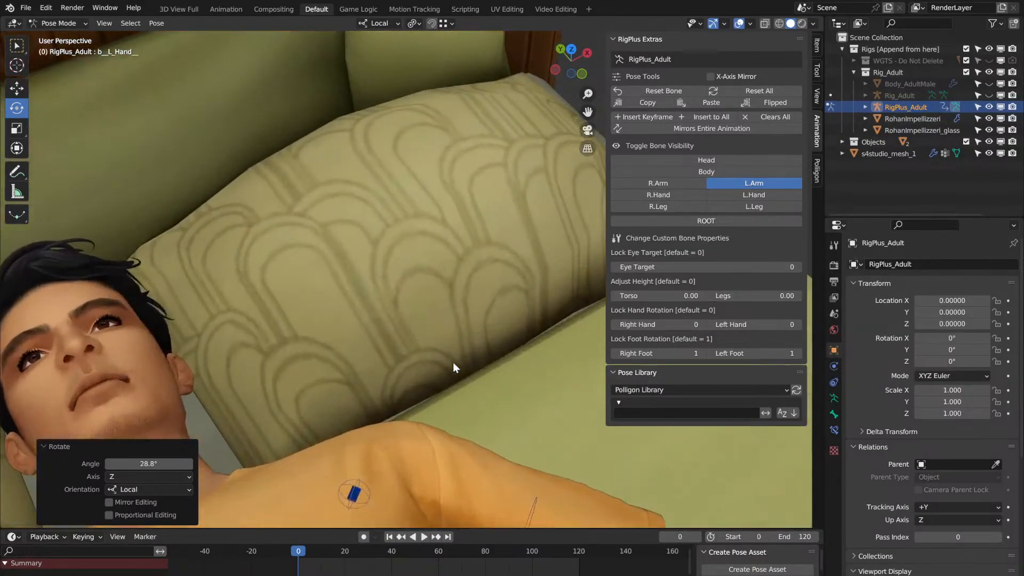
pyautogui.click(747, 192)
pyautogui.moveTo(457, 341); pyautogui.dragTo(456, 340, button='middle')
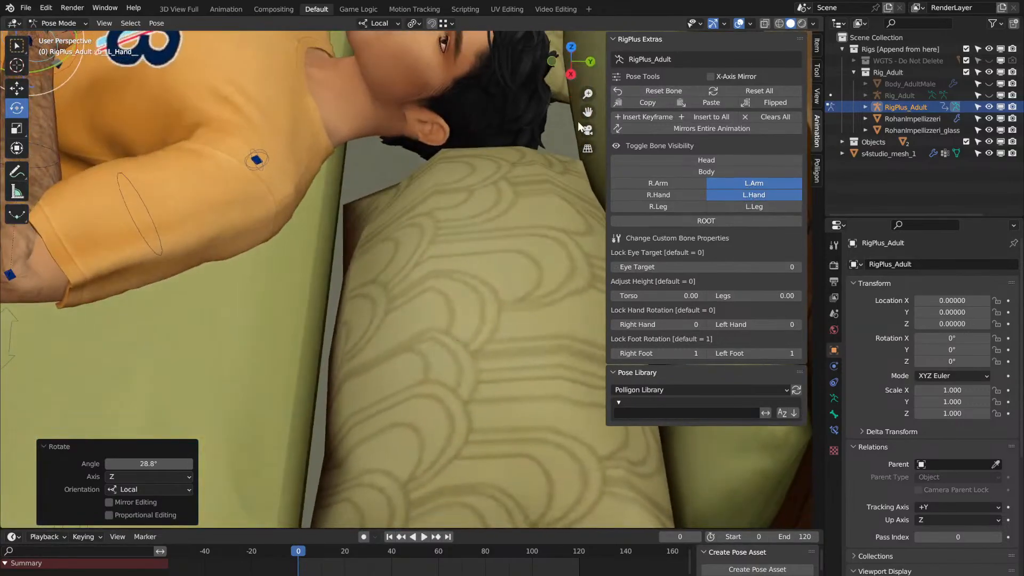
pyautogui.moveTo(588, 113); pyautogui.dragTo(776, 392)
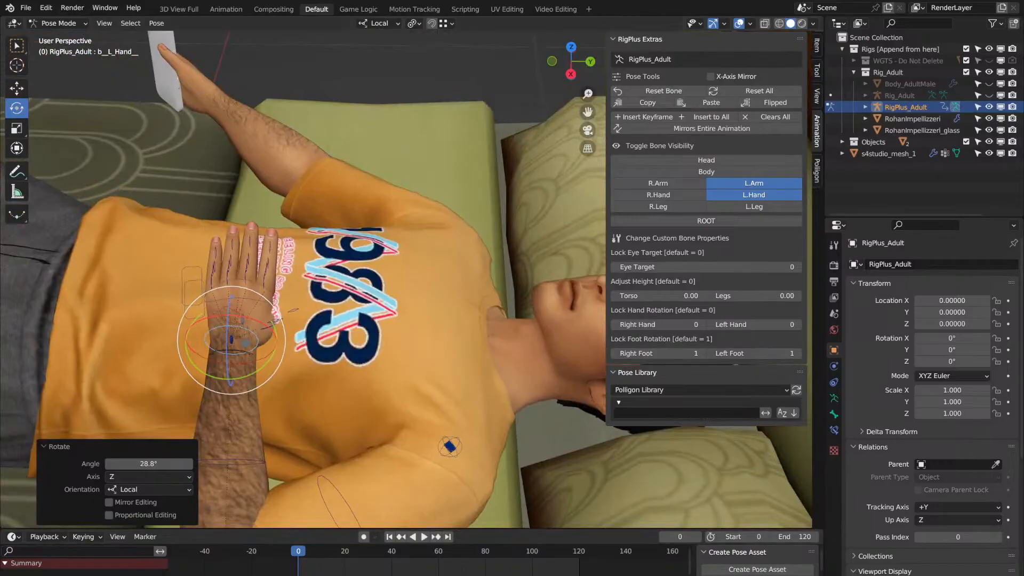
pyautogui.scroll(3, 172, 356)
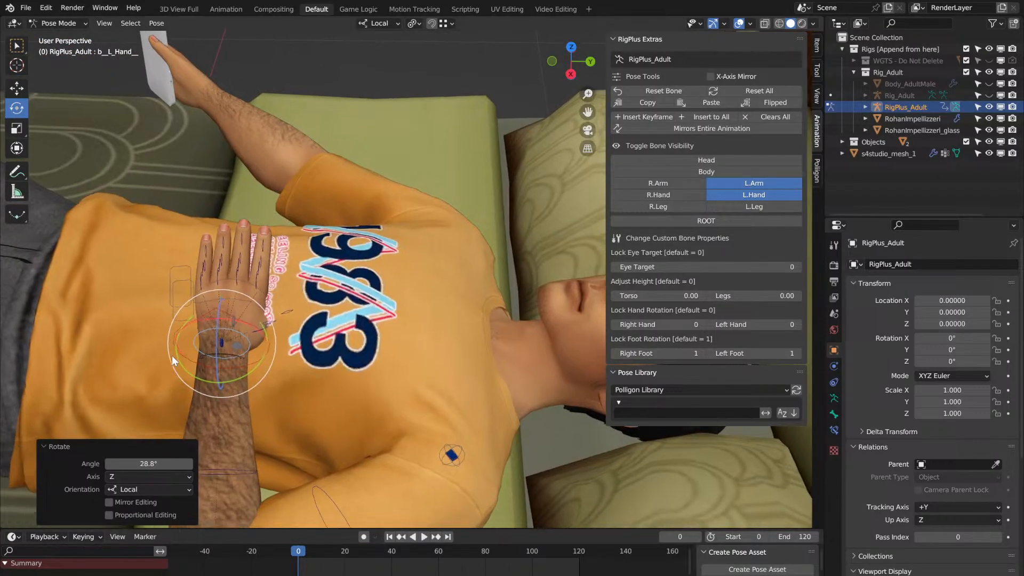
pyautogui.click(178, 355)
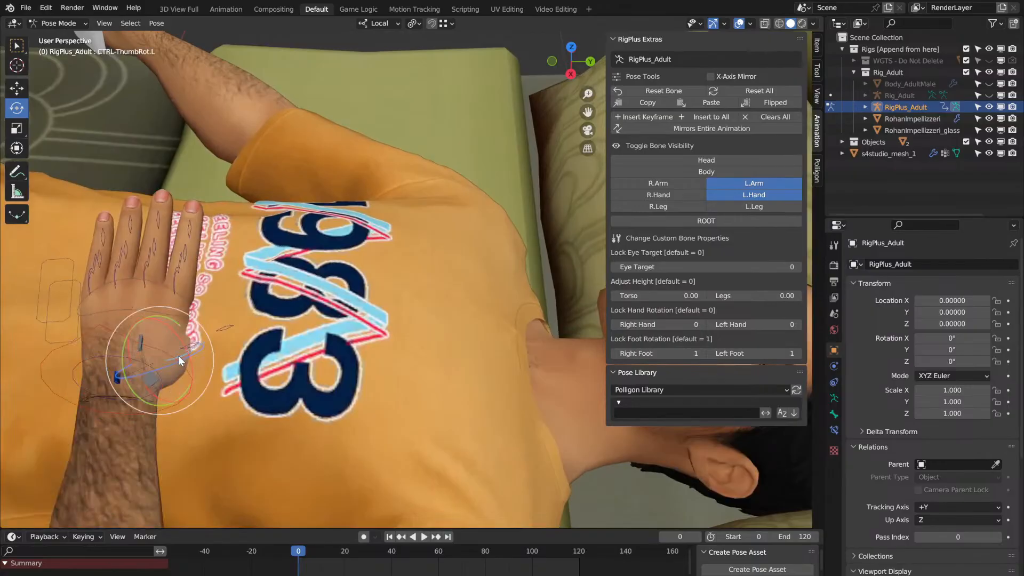
pyautogui.moveTo(197, 353); pyautogui.dragTo(164, 367)
pyautogui.moveTo(164, 367)
pyautogui.mouseDown(button='middle')
pyautogui.moveTo(171, 342)
pyautogui.moveTo(164, 367)
pyautogui.mouseUp(button='middle')
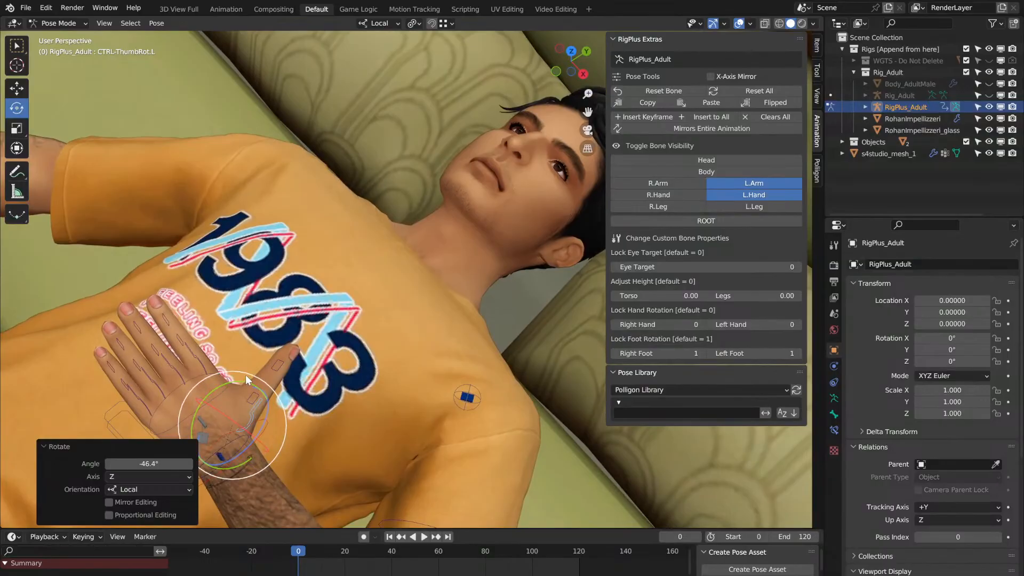
pyautogui.moveTo(246, 375); pyautogui.dragTo(214, 362)
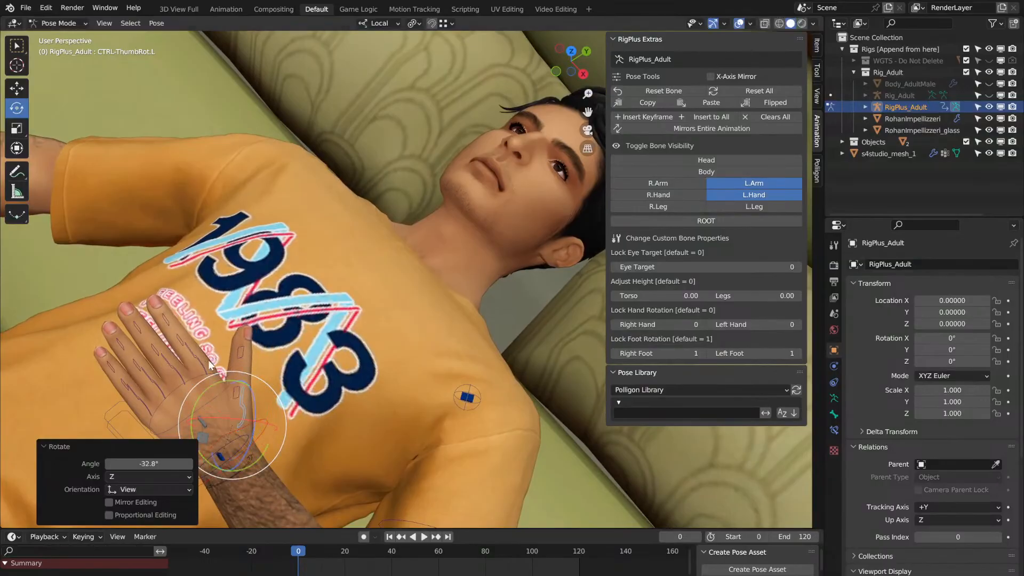
pyautogui.moveTo(214, 363); pyautogui.dragTo(208, 360, button='middle')
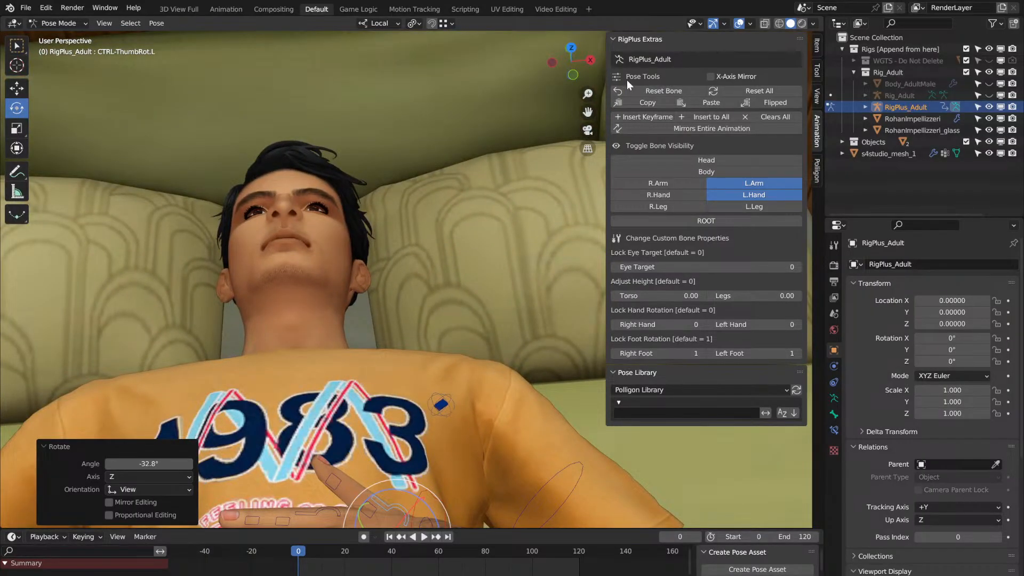
pyautogui.moveTo(588, 112); pyautogui.dragTo(579, 65)
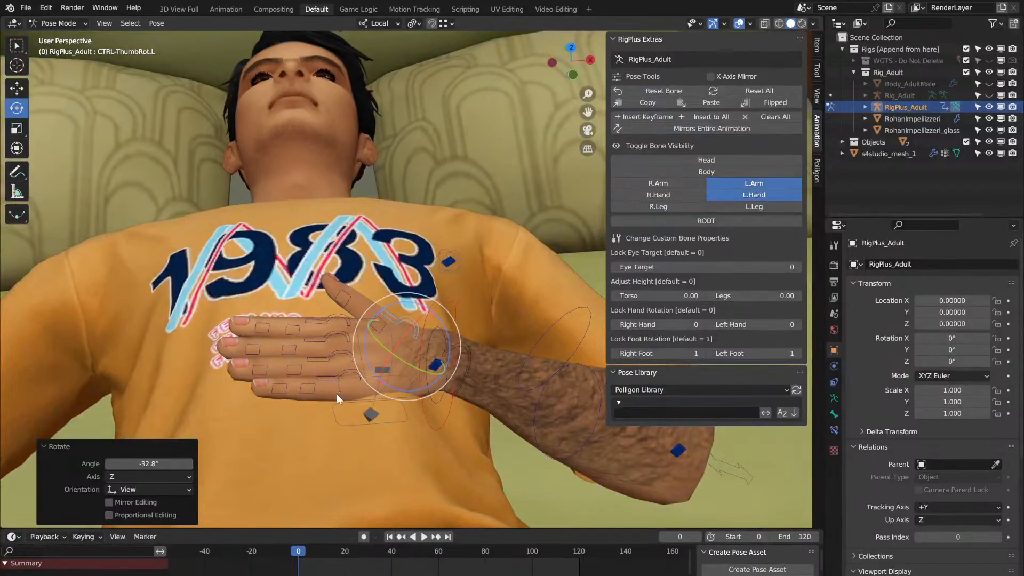
# Step: Rotate the left hand's grip control freely by about 0° and -15.5° to curl the fingers slightly toward the chest
pyautogui.click(361, 354)
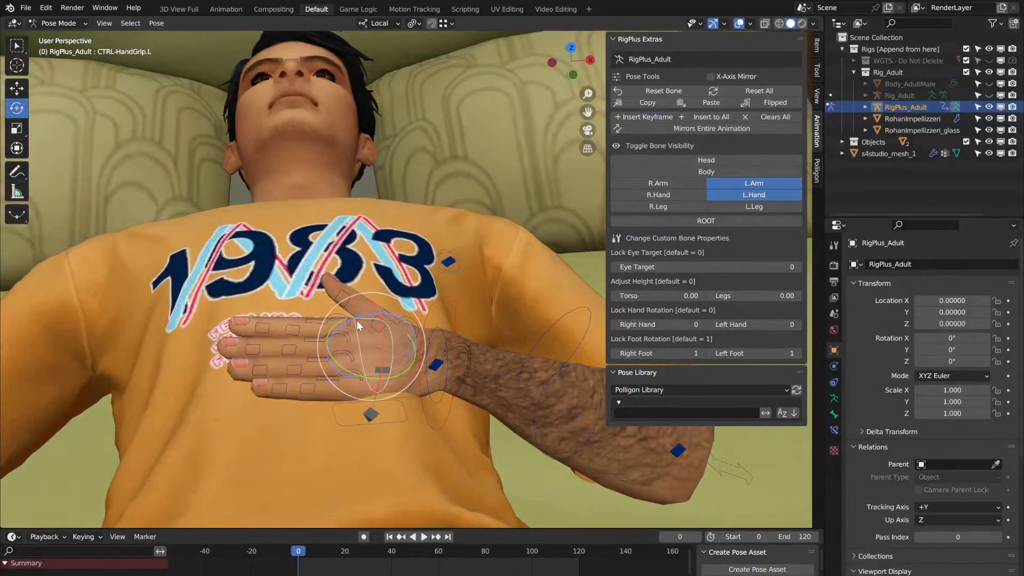
pyautogui.press('r')
pyautogui.press('r')
pyautogui.click(344, 322)
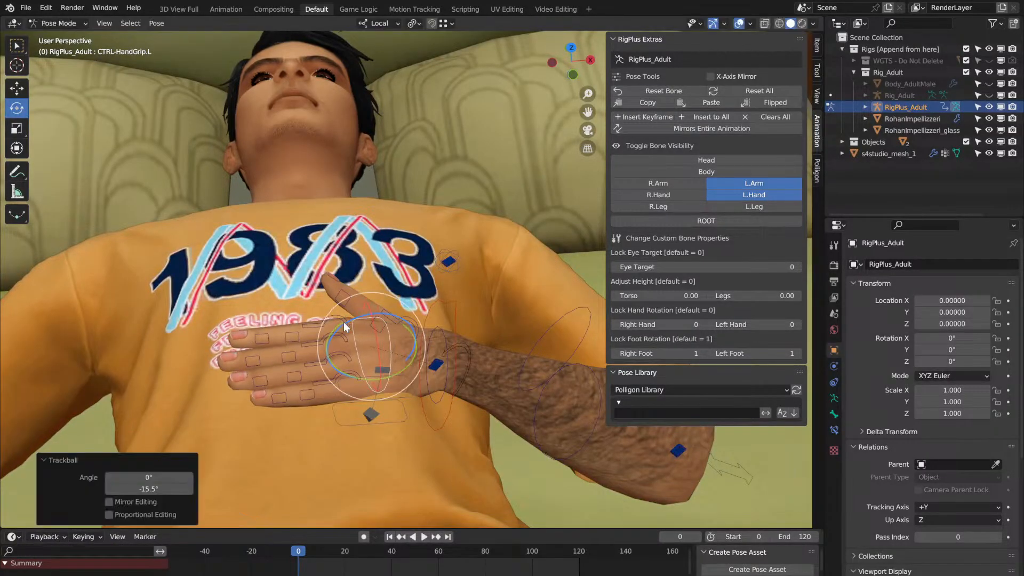
# Step: Rotate the left palm control about -13.6° around local Y to spread the fingers
pyautogui.click(389, 421)
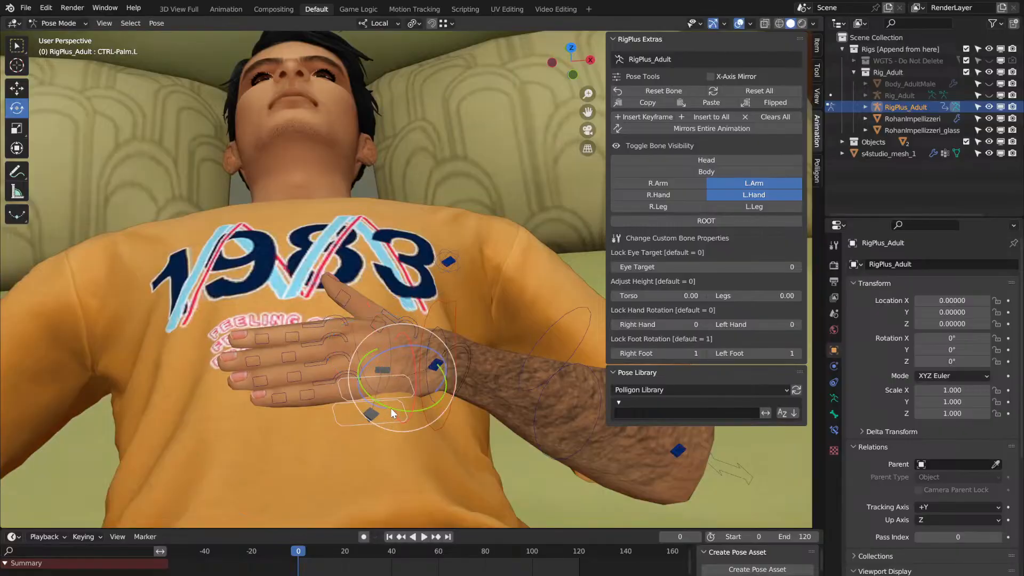
pyautogui.moveTo(391, 409)
pyautogui.mouseDown()
pyautogui.moveTo(409, 415)
pyautogui.moveTo(400, 415)
pyautogui.mouseUp()
pyautogui.moveTo(400, 415); pyautogui.dragTo(353, 447, button='middle')
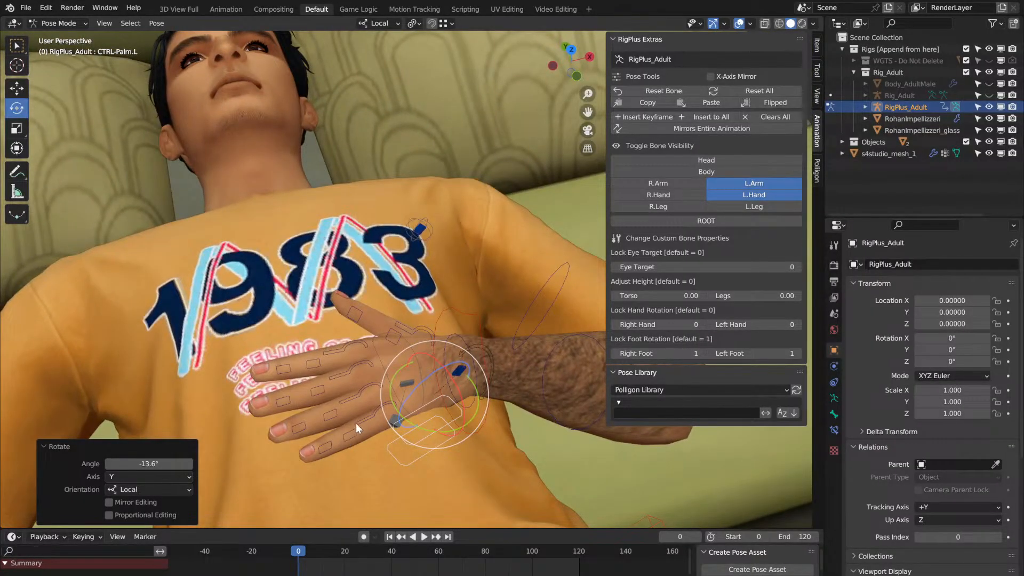
pyautogui.moveTo(367, 398); pyautogui.dragTo(366, 361, button='middle')
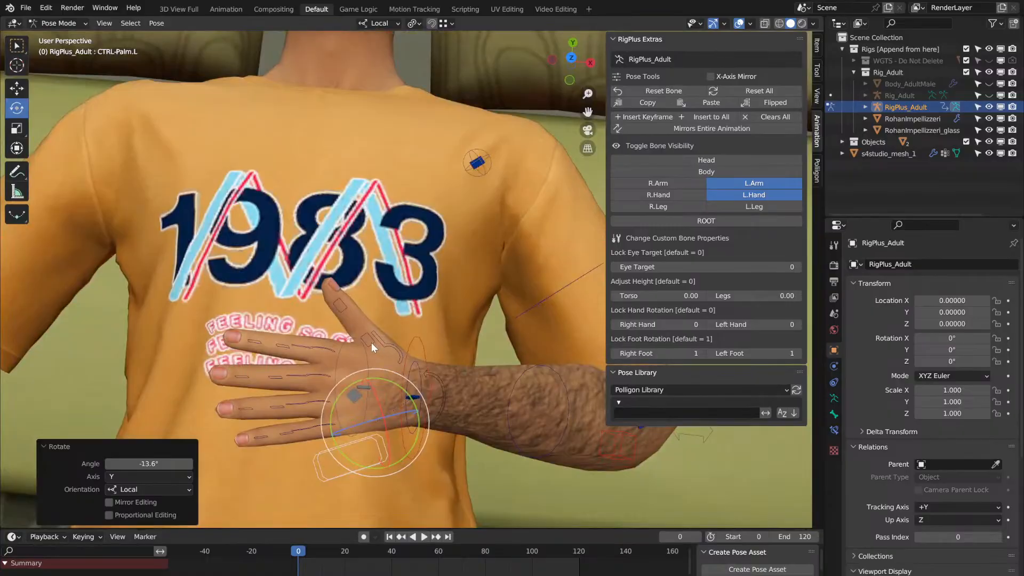
# Step: Rotate the left thumb's base bone about -21.8° in the view plane
pyautogui.click(371, 342)
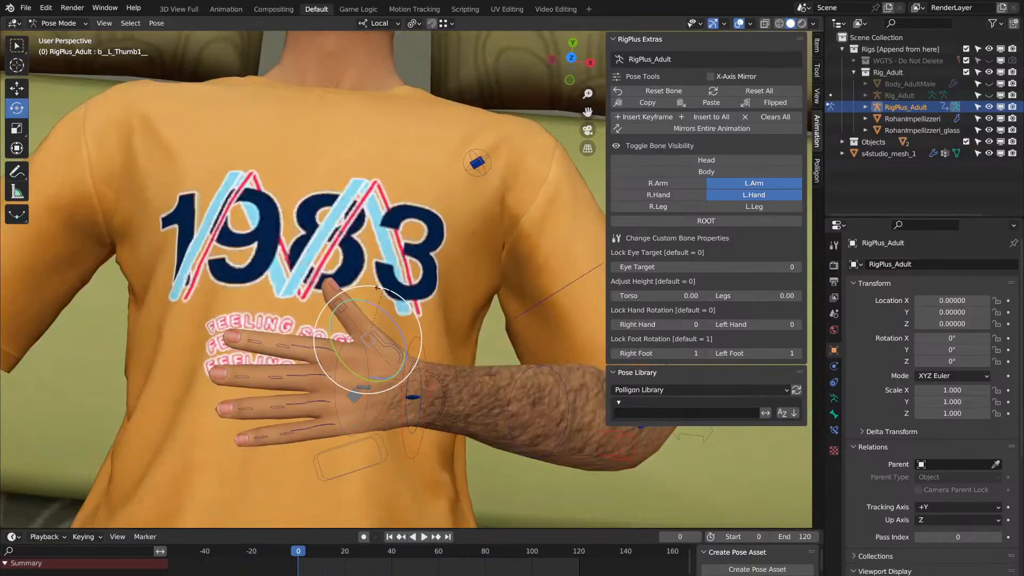
pyautogui.click(365, 287)
pyautogui.scroll(-4, 364, 287)
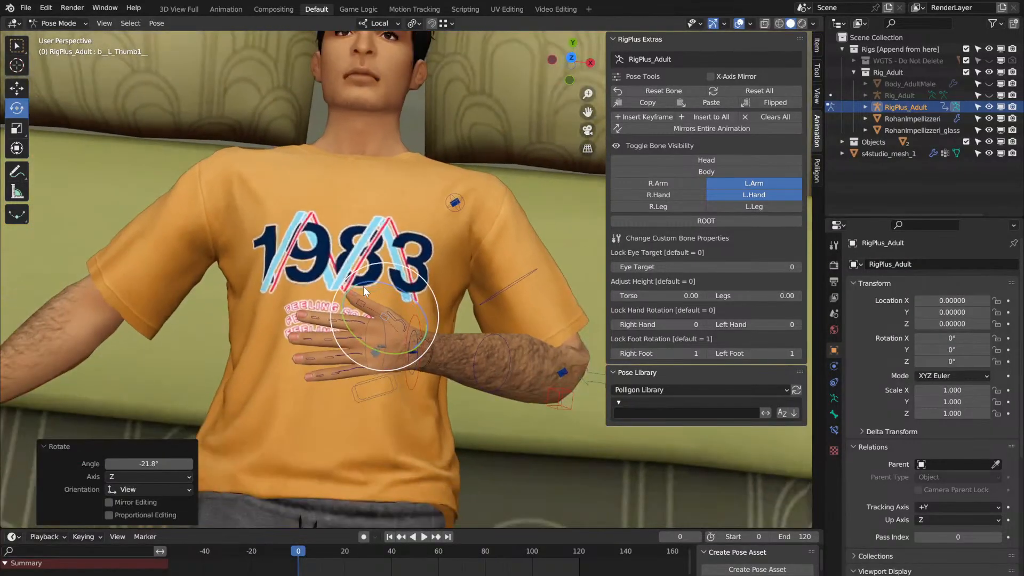
pyautogui.scroll(-4, 363, 286)
pyautogui.moveTo(363, 286); pyautogui.dragTo(364, 286, button='middle')
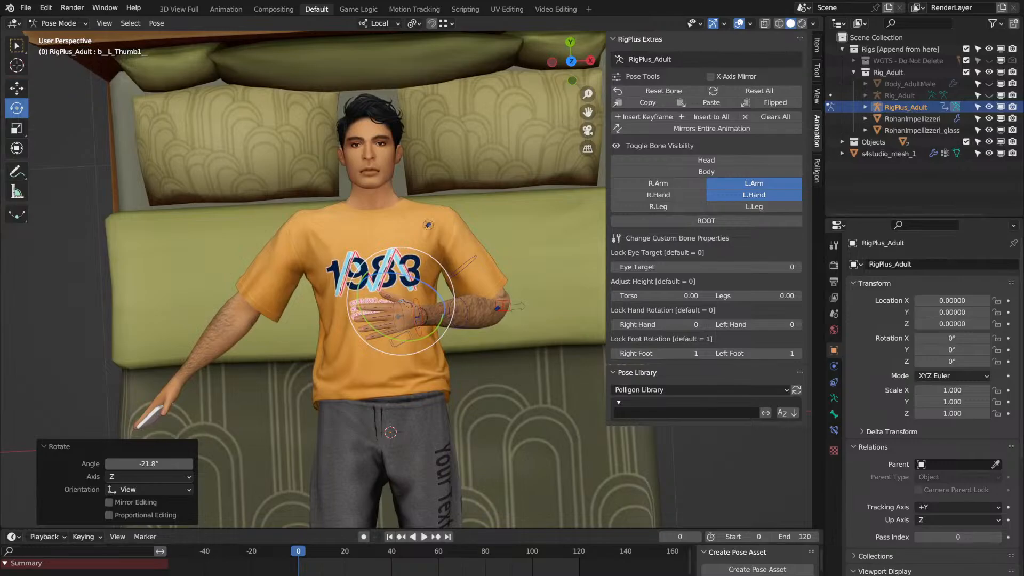
# Step: Hide the left hand's bones and show the right arm's bones alongside the left arm's
pyautogui.click(751, 186)
pyautogui.click(732, 184)
pyautogui.click(732, 194)
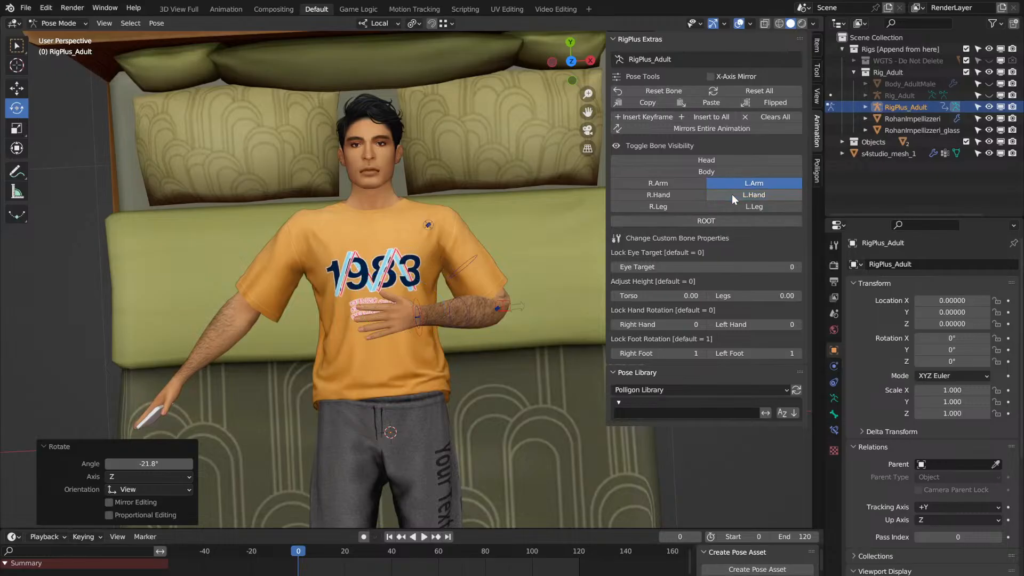
pyautogui.click(668, 183)
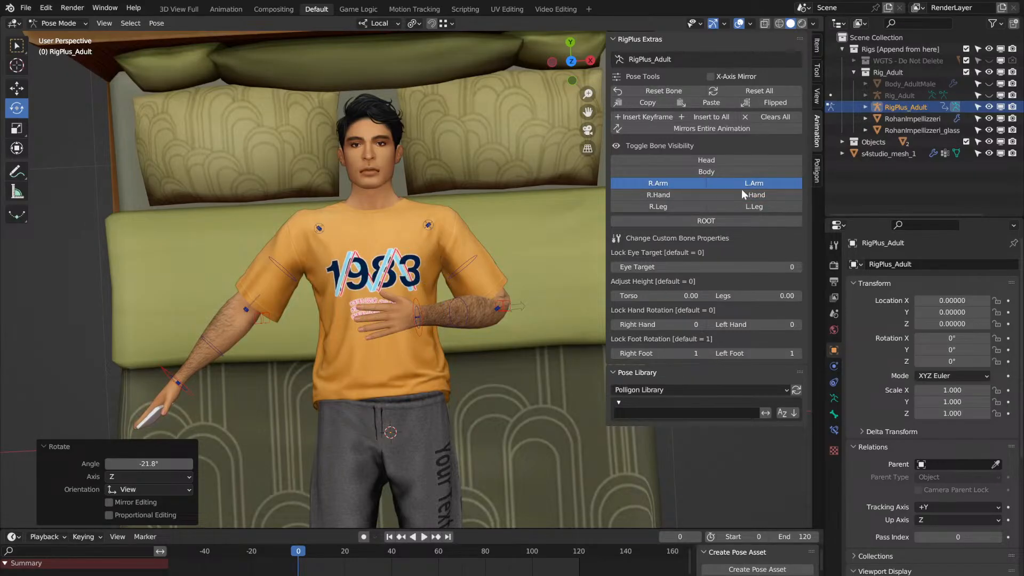
# Step: Rotate the right upper arm, including about 431° around local X, to turn the phone side of the arm upward
pyautogui.click(280, 261)
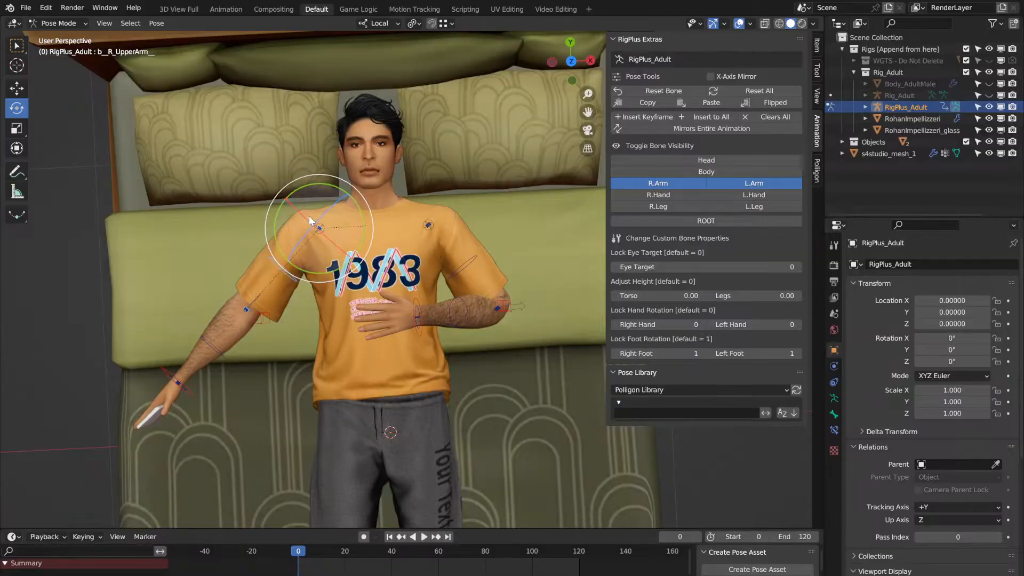
pyautogui.moveTo(299, 213); pyautogui.dragTo(237, 170)
pyautogui.moveTo(238, 174); pyautogui.dragTo(237, 168, button='middle')
pyautogui.moveTo(310, 215); pyautogui.dragTo(344, 222)
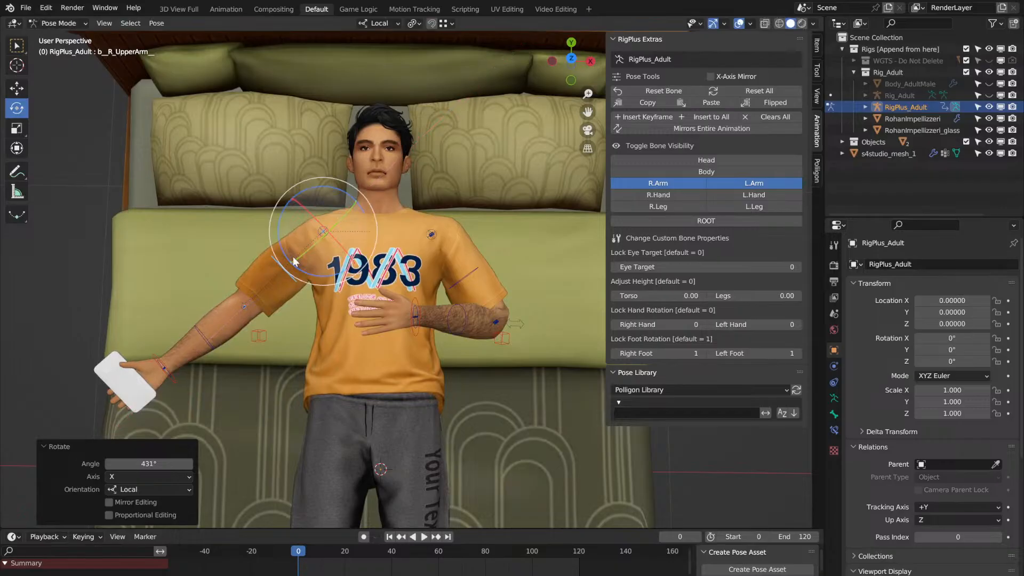
# Step: Bend the right forearm about 80° around local Z and fine-tune it by about 1° around local Y
pyautogui.click(200, 331)
pyautogui.moveTo(256, 262); pyautogui.dragTo(302, 316)
pyautogui.moveTo(409, 330); pyautogui.dragTo(408, 329, button='middle')
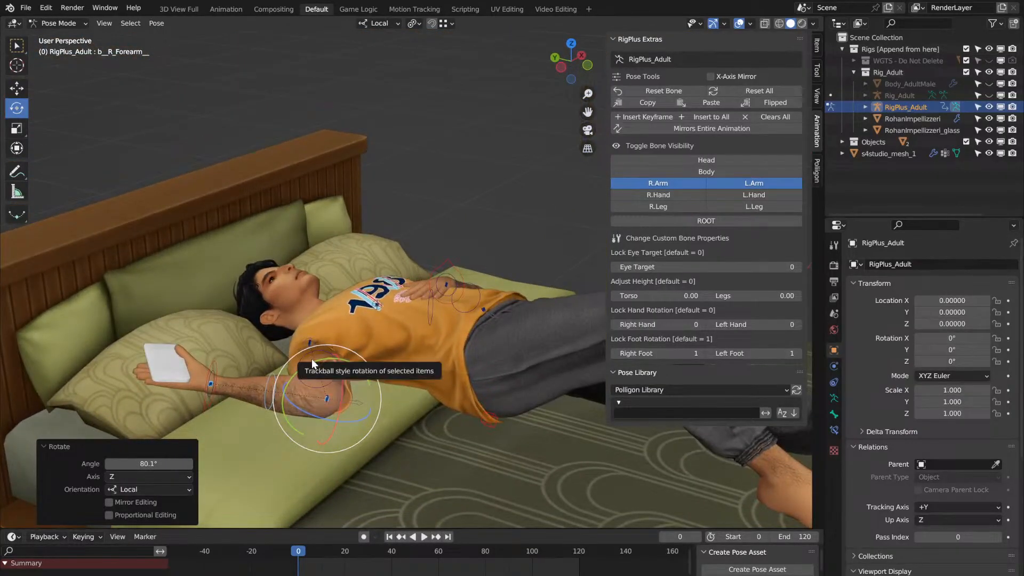
pyautogui.moveTo(311, 359); pyautogui.dragTo(279, 365)
pyautogui.moveTo(278, 365); pyautogui.dragTo(279, 365, button='middle')
pyautogui.moveTo(395, 312)
pyautogui.mouseDown()
pyautogui.moveTo(385, 315)
pyautogui.moveTo(395, 323)
pyautogui.mouseUp()
pyautogui.moveTo(395, 323); pyautogui.dragTo(395, 322, button='middle')
pyautogui.scroll(3, 395, 322)
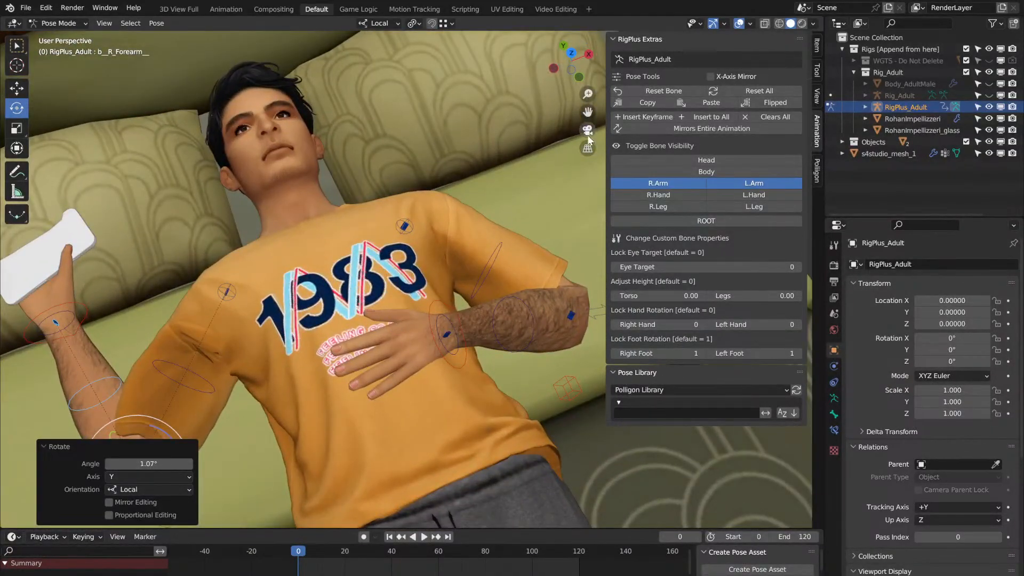
# Step: Rotate the right hand around local Z by about 8°, 10.8° and -0.3° to tilt the phone
pyautogui.moveTo(588, 112); pyautogui.dragTo(841, 85)
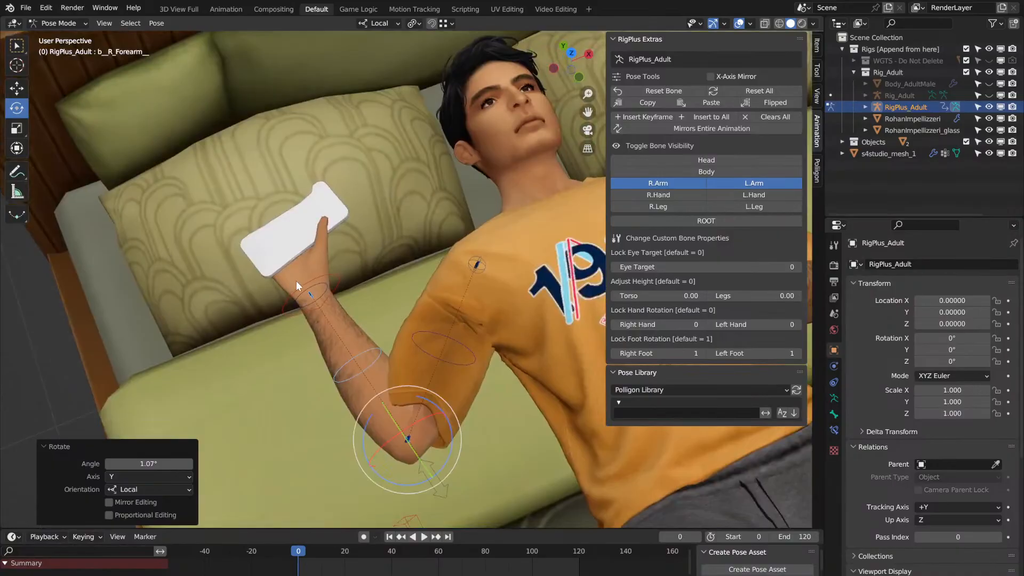
pyautogui.click(326, 285)
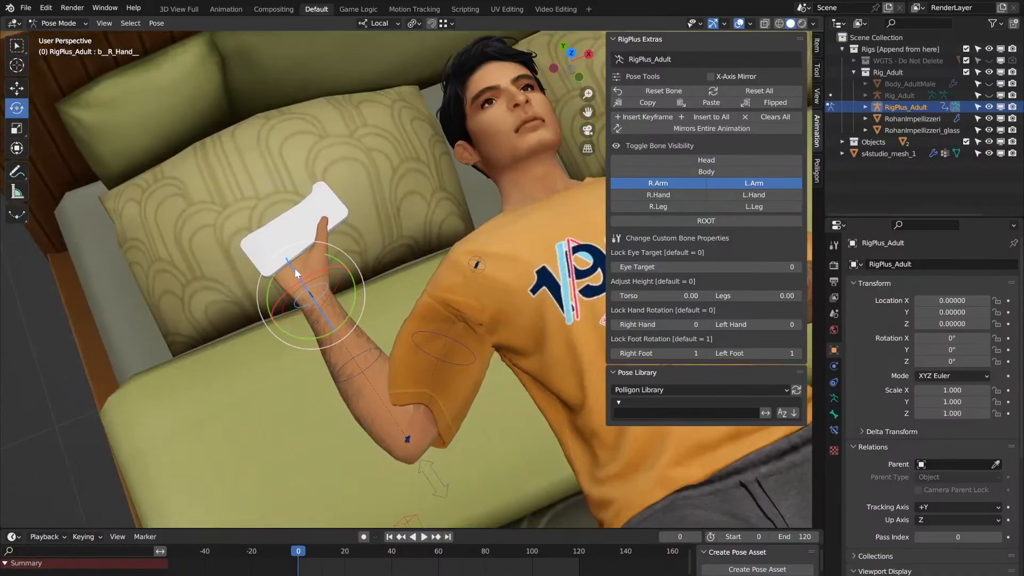
pyautogui.press('r')
pyautogui.press('z')
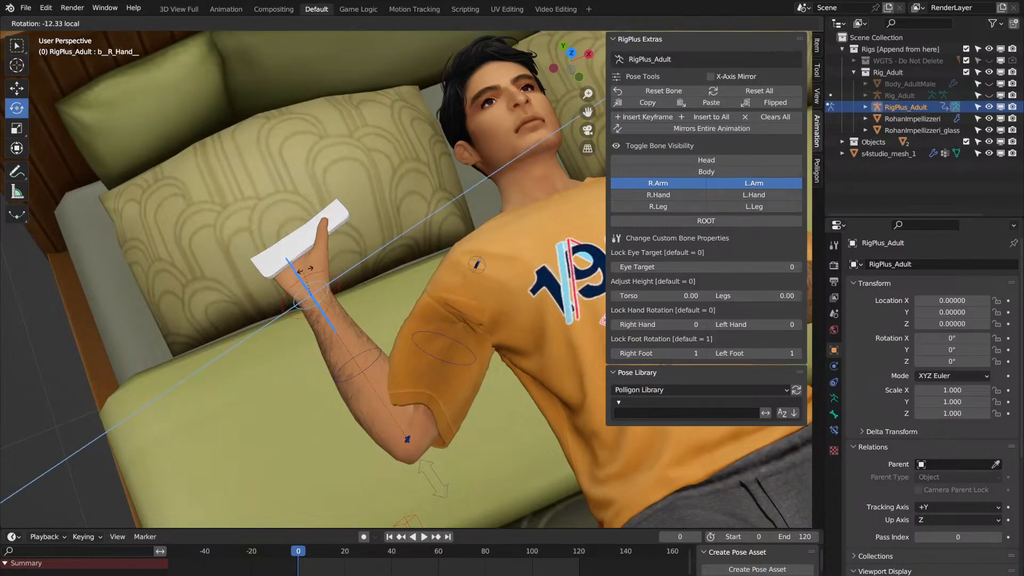
pyautogui.click(257, 228)
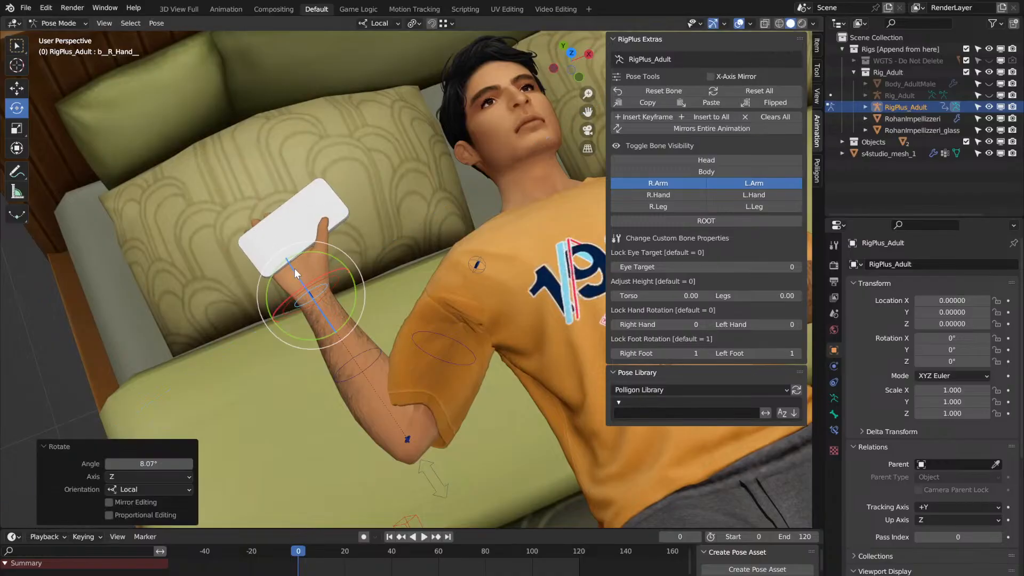
pyautogui.press('r')
pyautogui.press('z')
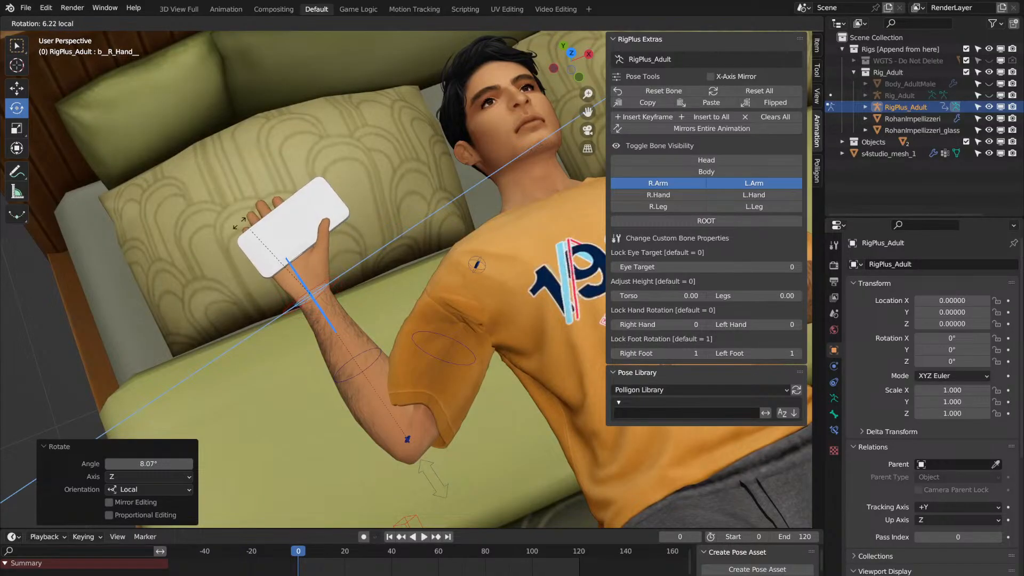
pyautogui.click(302, 264)
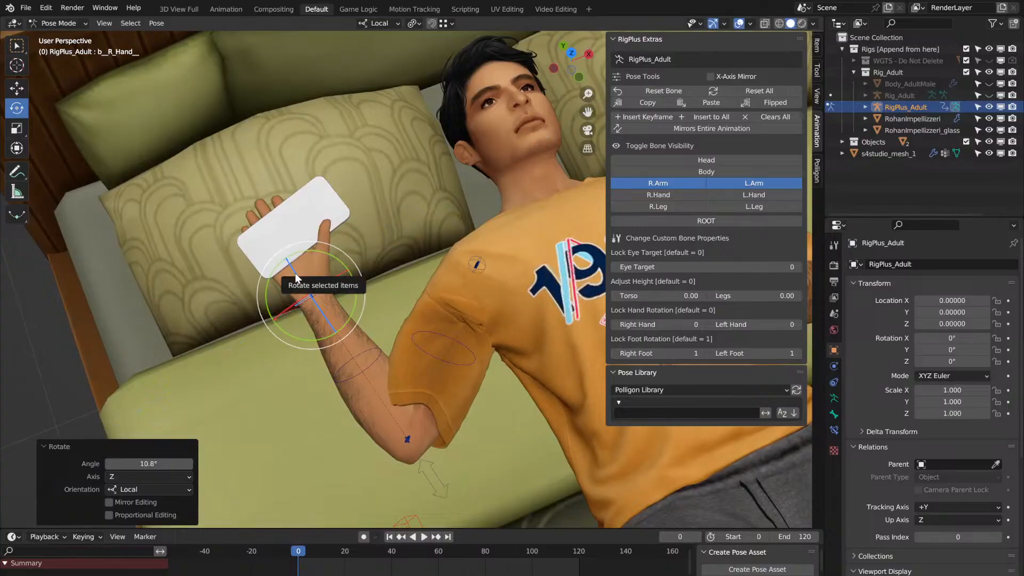
pyautogui.moveTo(295, 274); pyautogui.dragTo(276, 249)
# Step: Turn the right hand about 11.5° in the view plane, -12.5° around local Y and -16° in the view plane
pyautogui.moveTo(276, 249); pyautogui.dragTo(274, 245, button='middle')
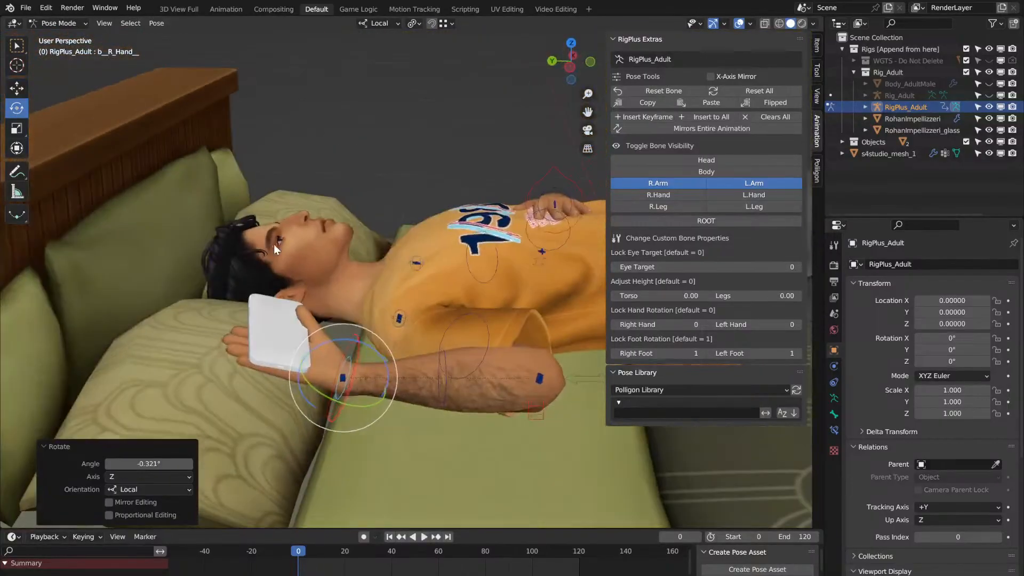
pyautogui.moveTo(339, 348); pyautogui.dragTo(379, 333)
pyautogui.moveTo(379, 333); pyautogui.dragTo(380, 333, button='middle')
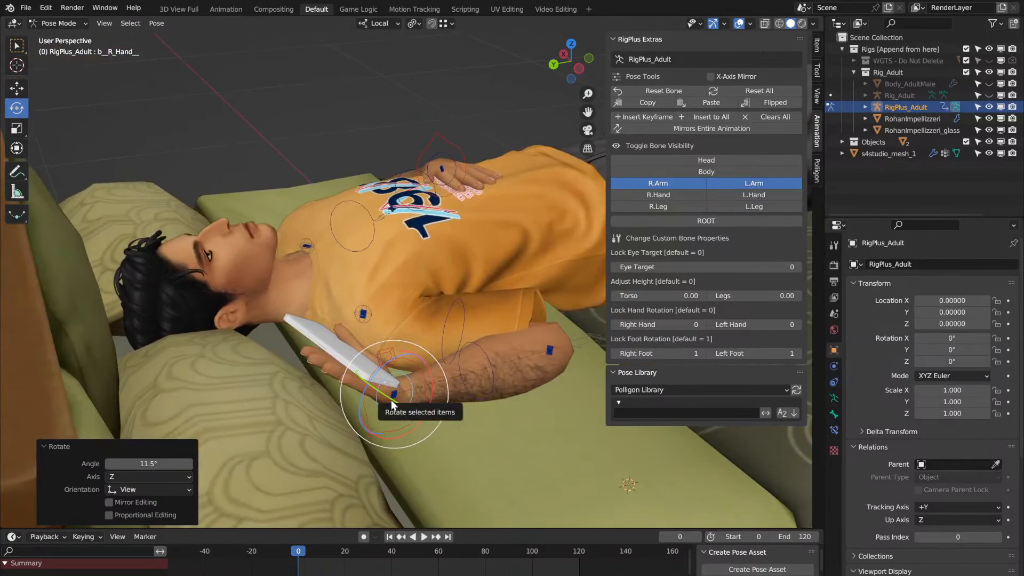
pyautogui.moveTo(391, 400); pyautogui.dragTo(387, 399)
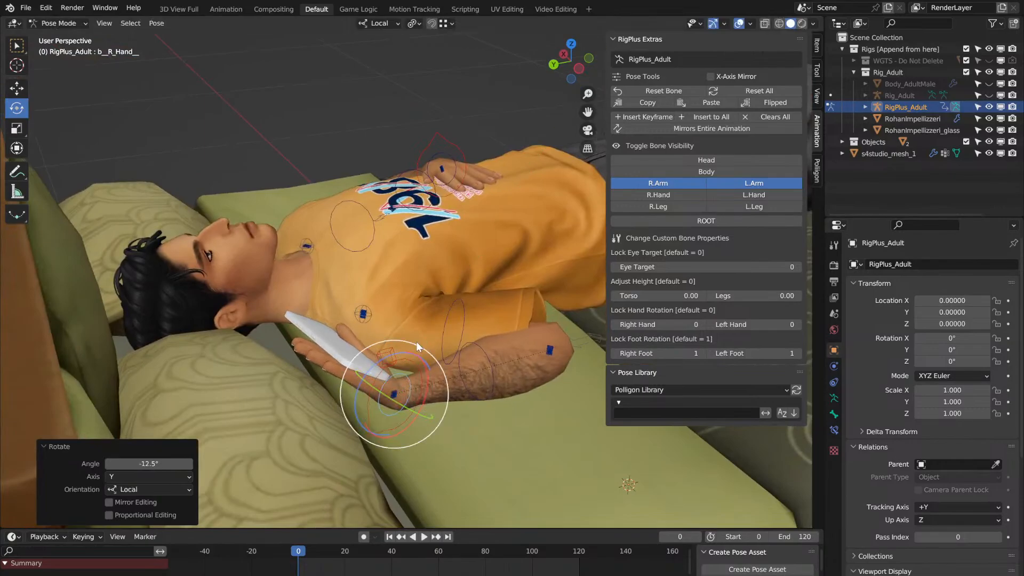
pyautogui.moveTo(416, 340); pyautogui.dragTo(399, 340)
pyautogui.moveTo(399, 341)
pyautogui.mouseDown(button='middle')
pyautogui.moveTo(301, 341)
pyautogui.moveTo(176, 368)
pyautogui.moveTo(59, 371)
pyautogui.moveTo(283, 340)
pyautogui.moveTo(399, 340)
pyautogui.mouseUp(button='middle')
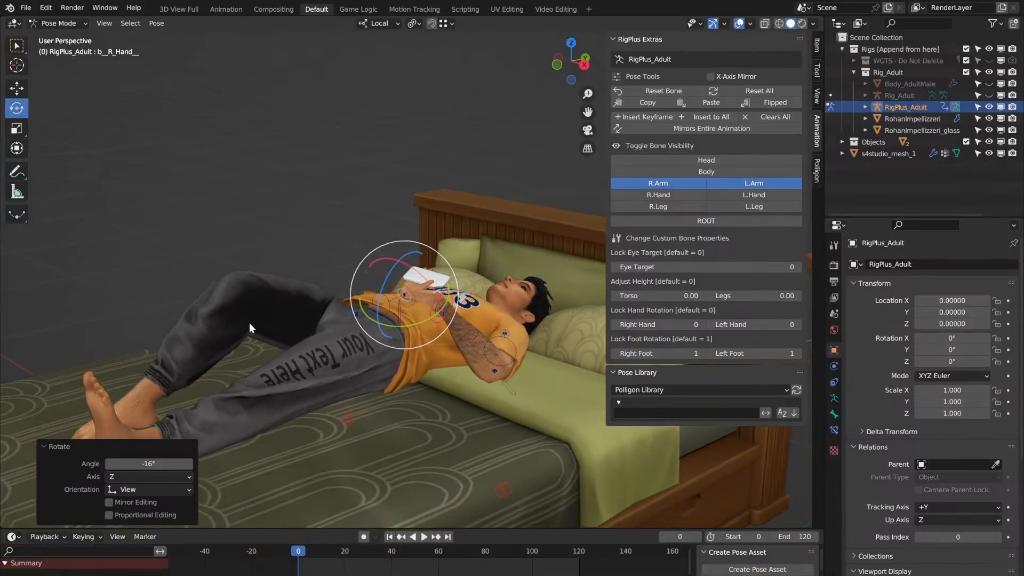
# Step: Replace the right arm's bones with the left leg's and rotate the left foot about -16.6° around local Z
pyautogui.scroll(-1, 249, 322)
pyautogui.click(693, 180)
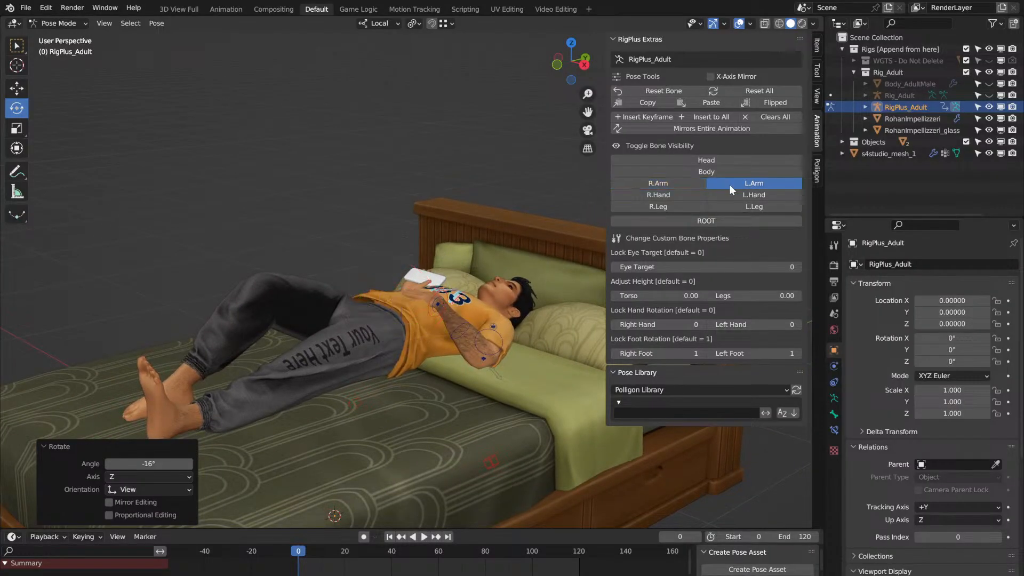
pyautogui.click(731, 206)
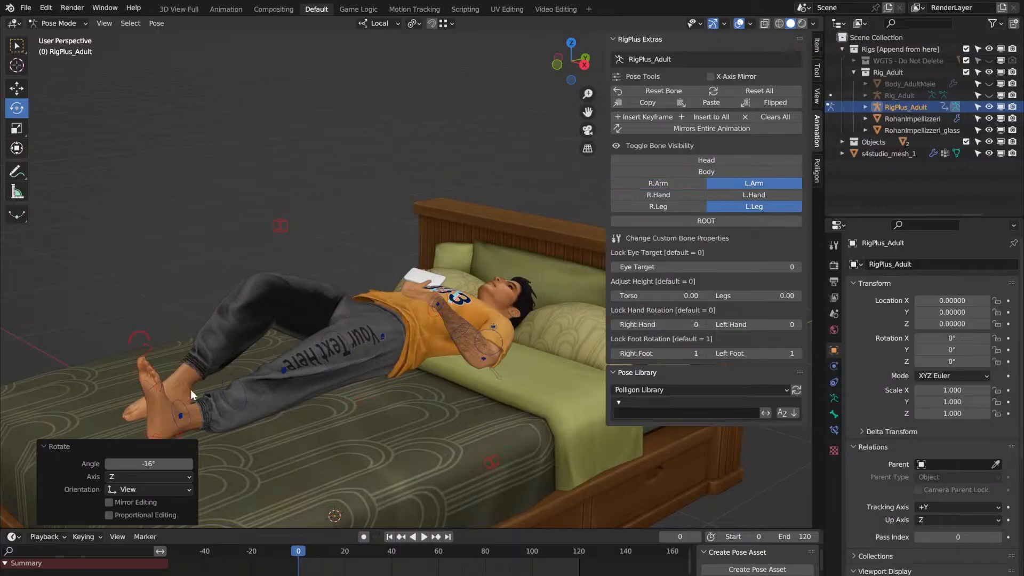
pyautogui.click(186, 407)
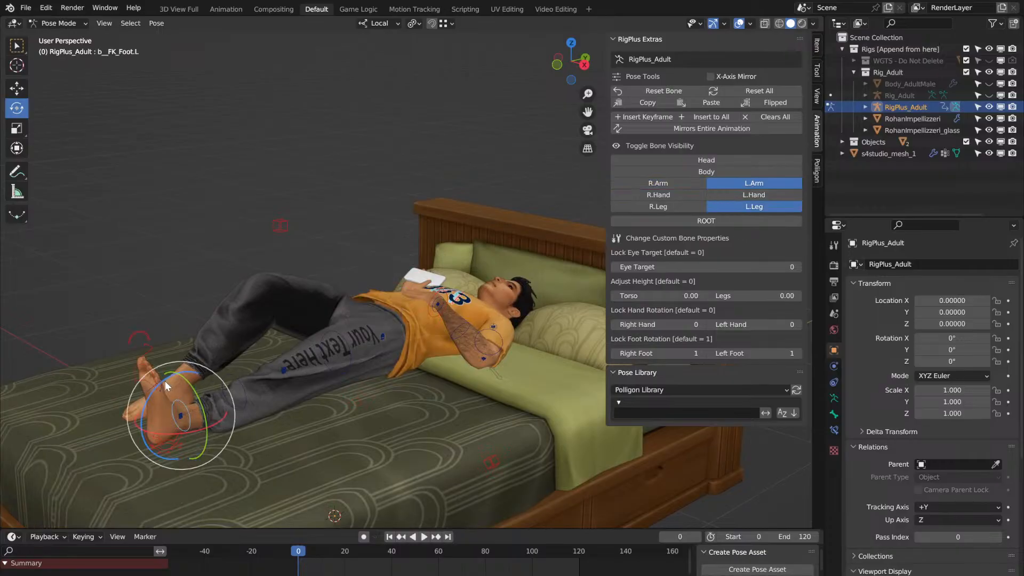
pyautogui.press('r')
pyautogui.press('z')
pyautogui.moveTo(162, 382); pyautogui.dragTo(151, 385)
pyautogui.moveTo(151, 385); pyautogui.dragTo(151, 385, button='middle')
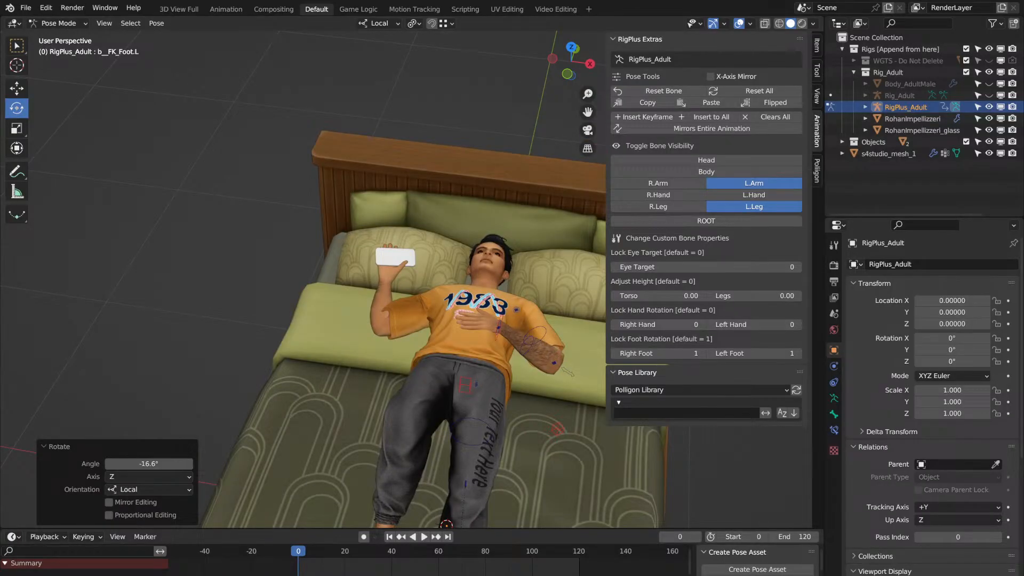
# Step: Show the right hand's bones and hide all other bone groups to work on the hand holding the phone
pyautogui.scroll(4, 494, 293)
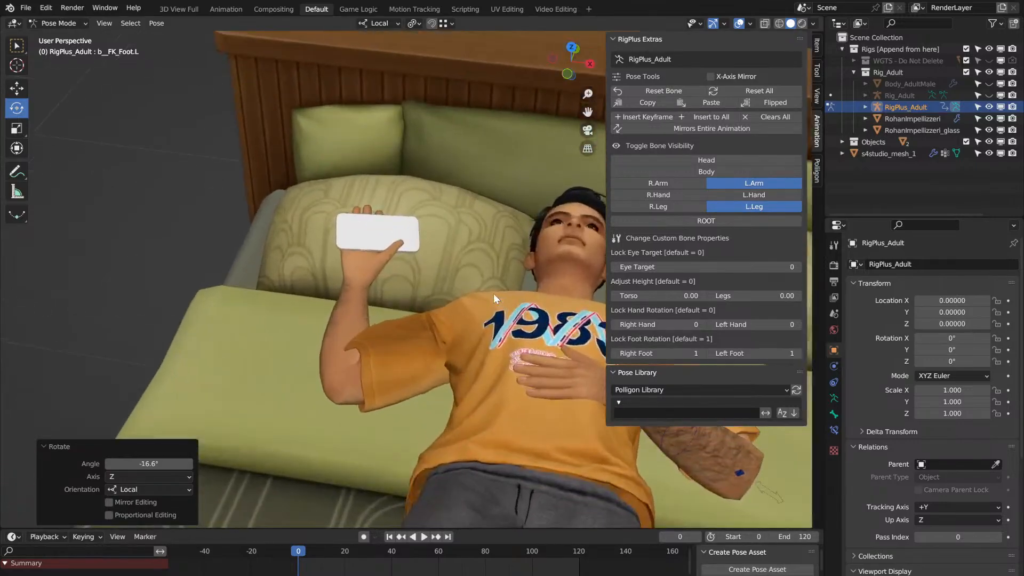
pyautogui.moveTo(494, 293); pyautogui.dragTo(495, 294, button='middle')
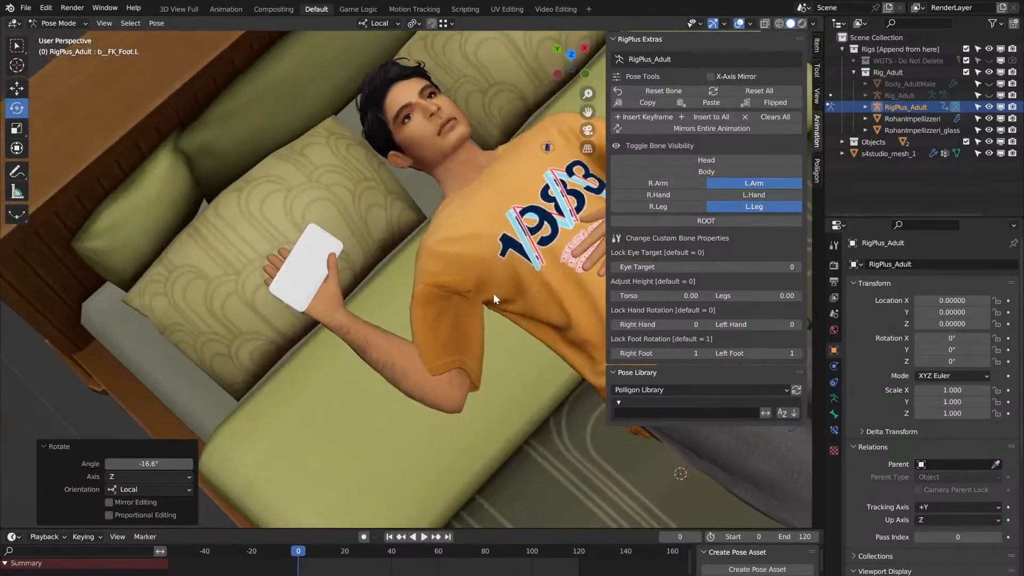
pyautogui.scroll(4, 252, 296)
pyautogui.moveTo(251, 297); pyautogui.dragTo(292, 296, button='middle')
pyautogui.scroll(4, 251, 297)
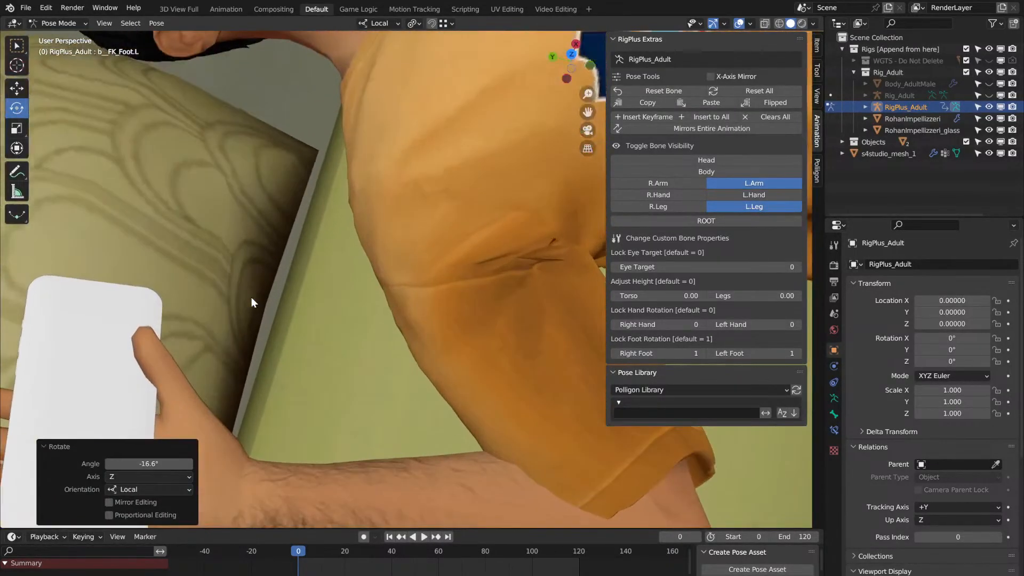
pyautogui.scroll(-2, 251, 297)
pyautogui.moveTo(588, 112); pyautogui.dragTo(666, 40)
pyautogui.click(679, 193)
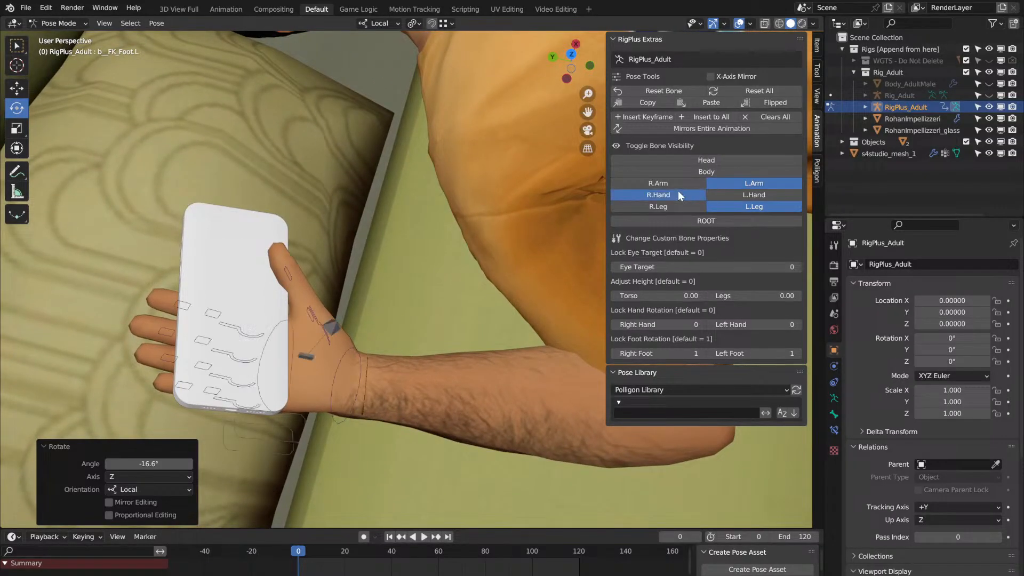
pyautogui.click(732, 174)
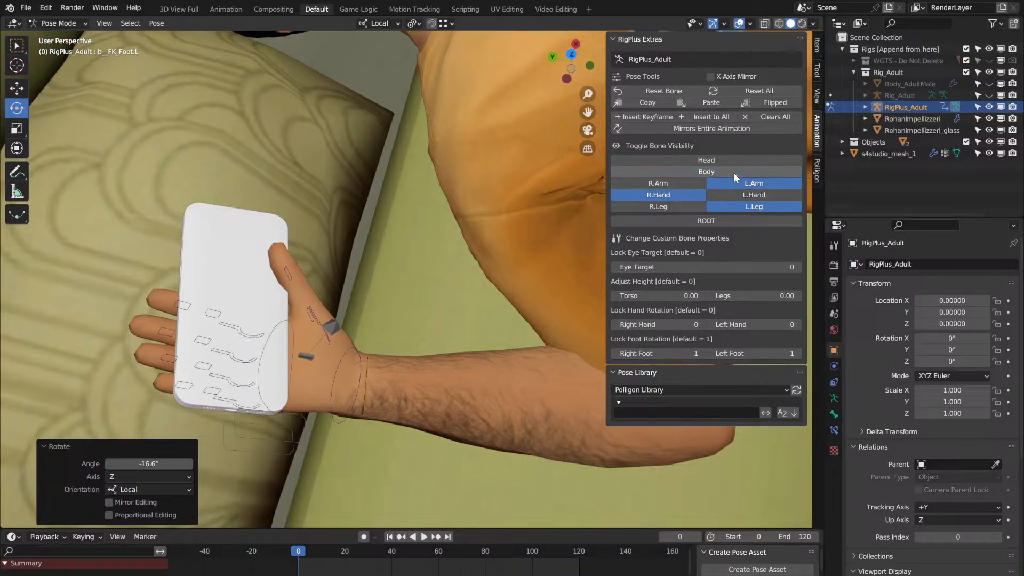
pyautogui.click(734, 172)
pyautogui.click(741, 181)
pyautogui.click(741, 207)
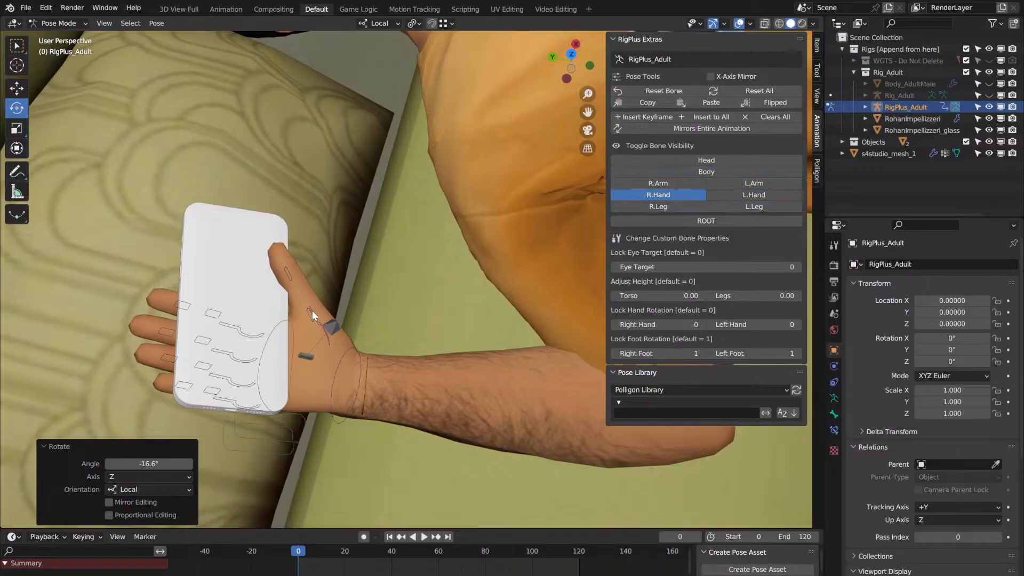
# Step: Rotate the right thumb control outward off the phone, finishing with a free rotation of about 1.15° and 2.86°
pyautogui.moveTo(315, 312); pyautogui.dragTo(360, 303)
pyautogui.moveTo(361, 302); pyautogui.dragTo(323, 300, button='middle')
pyautogui.moveTo(452, 312); pyautogui.dragTo(463, 335)
pyautogui.moveTo(462, 335); pyautogui.dragTo(463, 335, button='middle')
pyautogui.moveTo(365, 304); pyautogui.dragTo(356, 294)
pyautogui.moveTo(356, 293); pyautogui.dragTo(364, 298, button='middle')
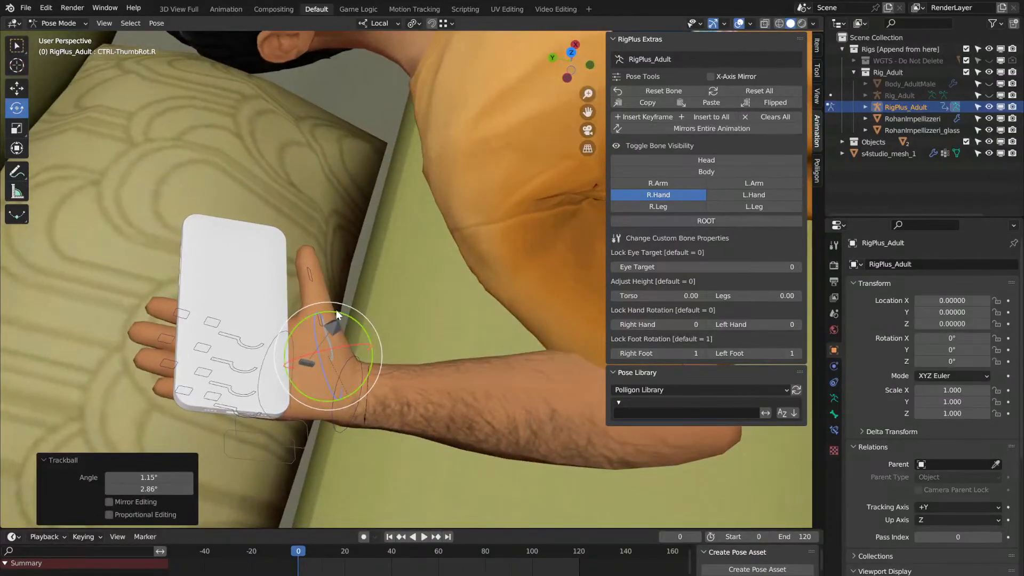
# Step: Adjust the right thumb control and rotate the thumb's second bone about -18.8° in the view plane toward the phone
pyautogui.moveTo(346, 309); pyautogui.dragTo(337, 305)
pyautogui.moveTo(338, 305); pyautogui.dragTo(335, 296, button='middle')
pyautogui.click(335, 232)
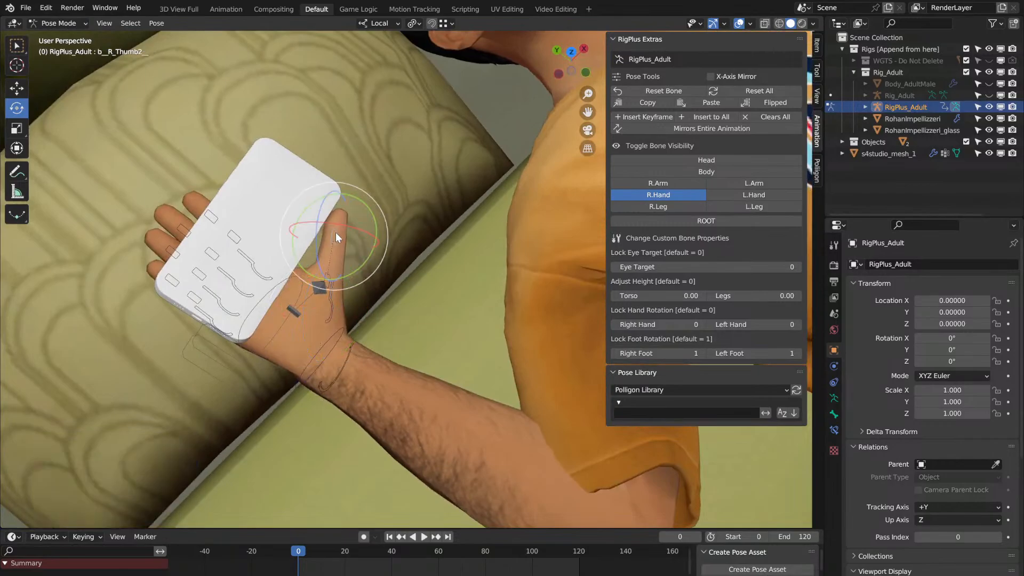
pyautogui.moveTo(375, 194); pyautogui.dragTo(352, 191)
pyautogui.moveTo(352, 191); pyautogui.dragTo(255, 305, button='middle')
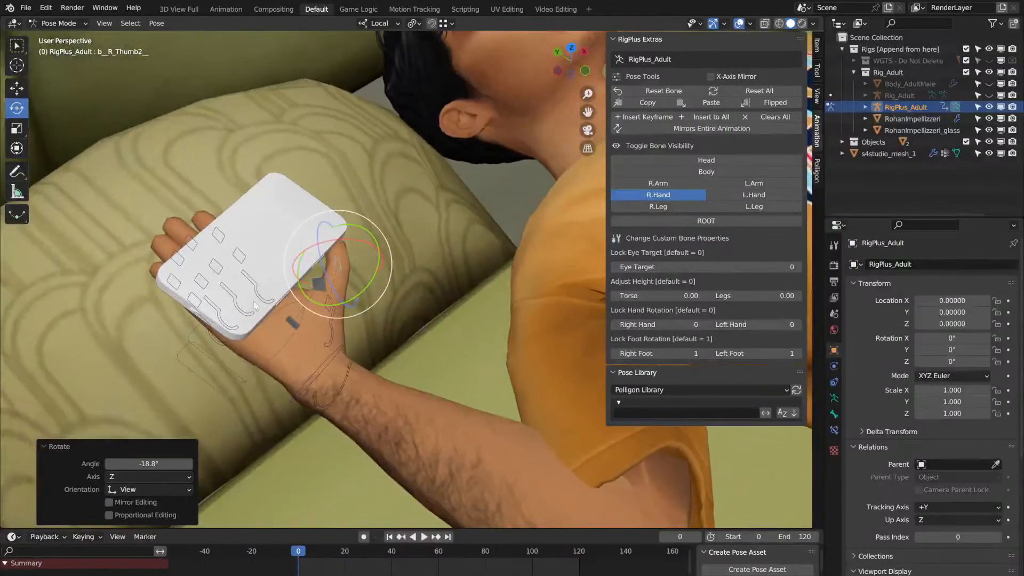
# Step: Rotate the right palm control about 8.09° around local Z and the thumb's second bone about -10.9° around local Y
pyautogui.click(214, 363)
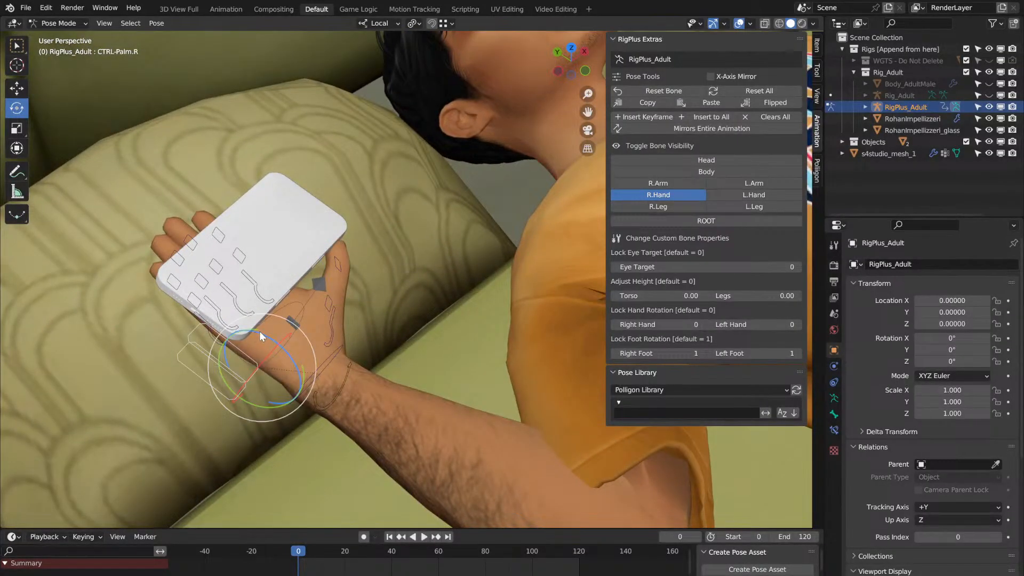
pyautogui.moveTo(261, 332)
pyautogui.mouseDown()
pyautogui.moveTo(282, 345)
pyautogui.moveTo(258, 337)
pyautogui.mouseUp()
pyautogui.moveTo(258, 337)
pyautogui.mouseDown(button='middle')
pyautogui.moveTo(322, 288)
pyautogui.moveTo(224, 408)
pyautogui.moveTo(134, 380)
pyautogui.moveTo(258, 337)
pyautogui.mouseUp(button='middle')
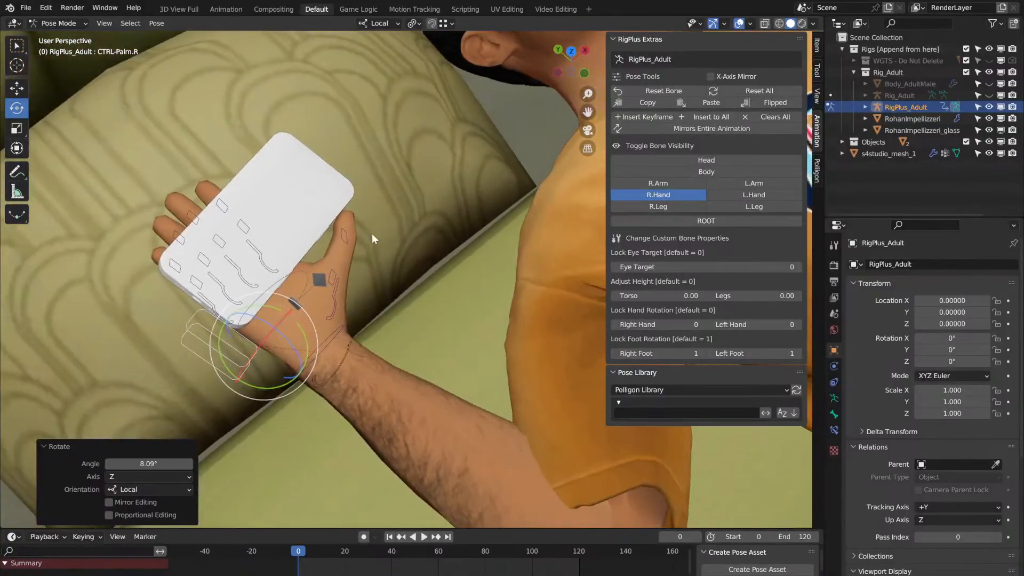
pyautogui.click(343, 239)
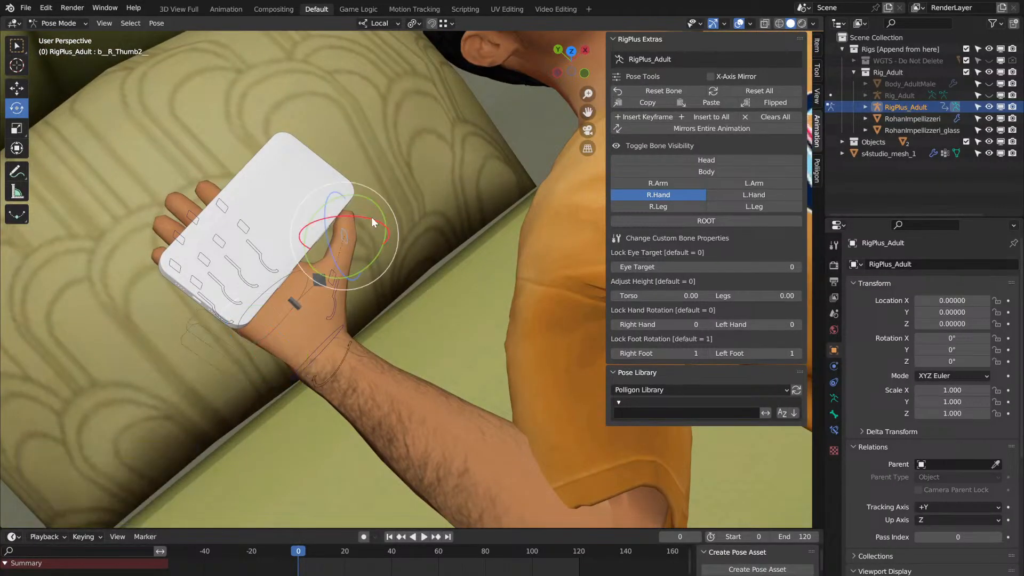
pyautogui.moveTo(384, 215); pyautogui.dragTo(381, 227)
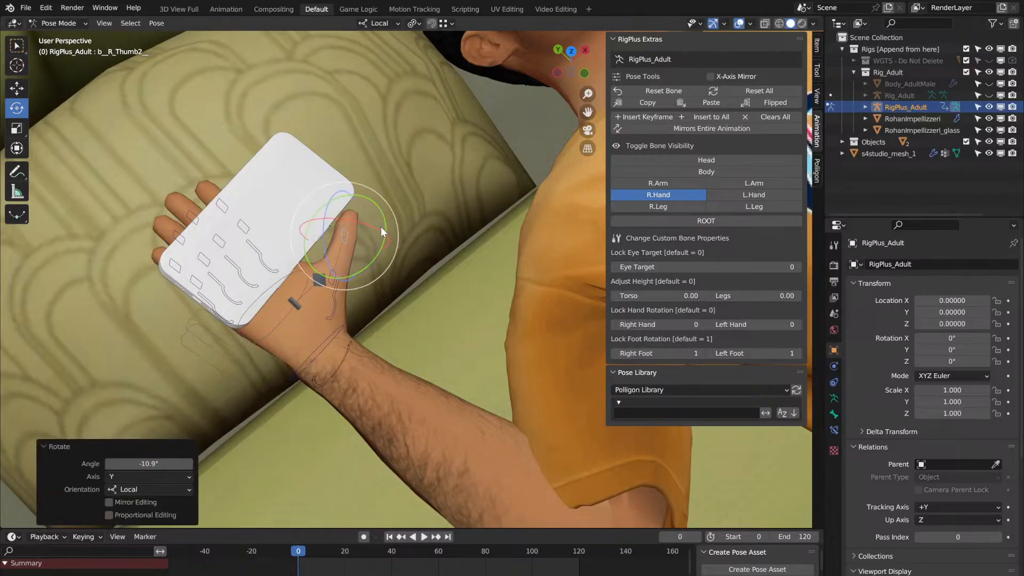
pyautogui.moveTo(247, 198); pyautogui.dragTo(247, 199, button='middle')
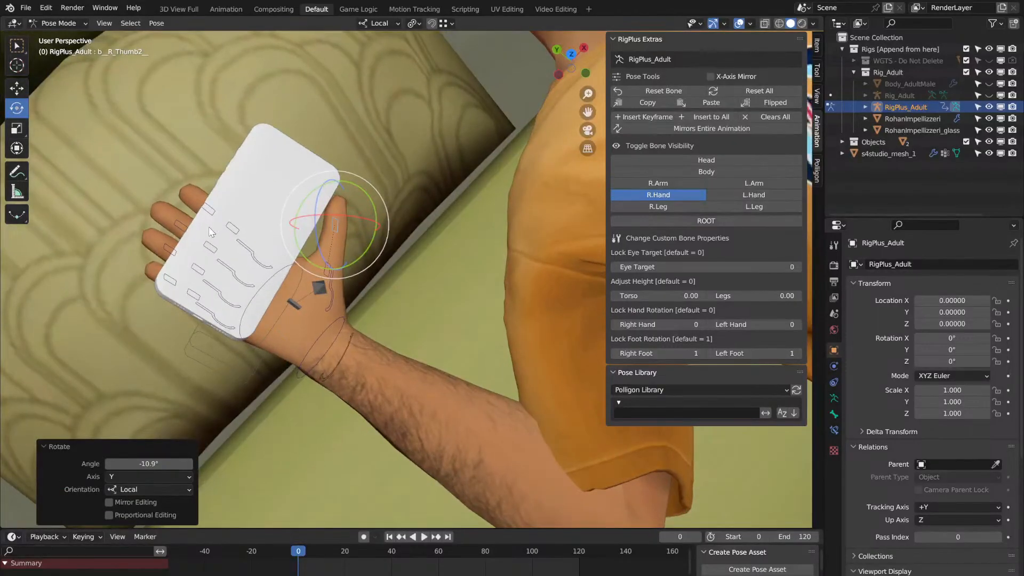
# Step: Curl the right index finger's outer bone around the phone by rotating it about 44.9° and a further 16° around local Z
pyautogui.click(214, 212)
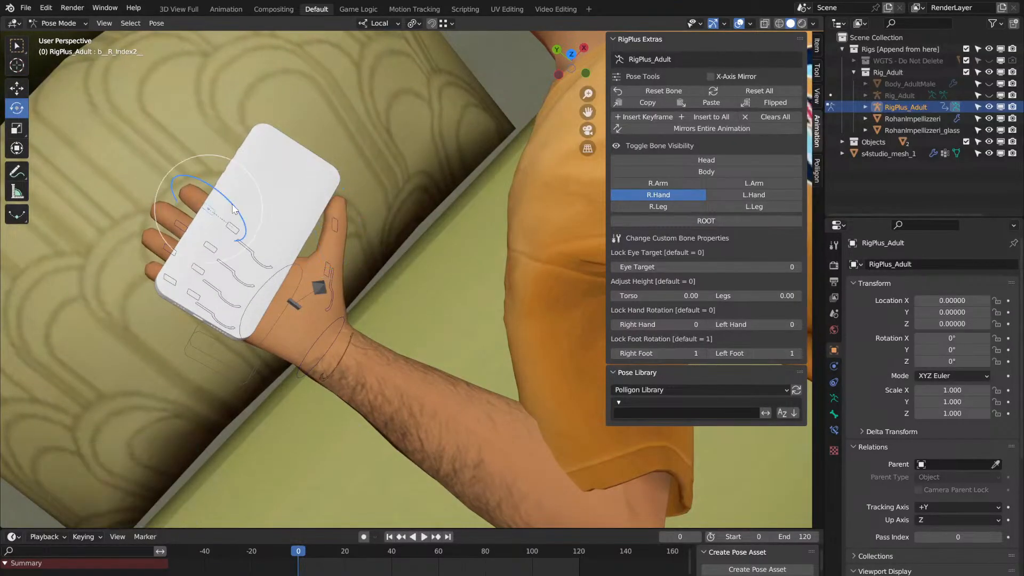
pyautogui.moveTo(233, 209); pyautogui.dragTo(241, 211)
pyautogui.moveTo(319, 288); pyautogui.dragTo(322, 291)
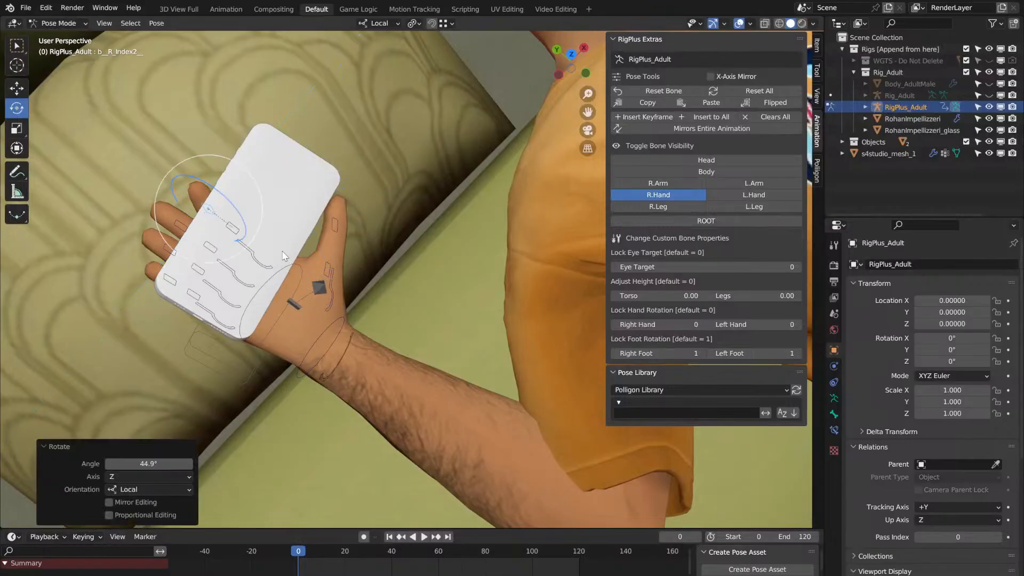
pyautogui.moveTo(322, 291); pyautogui.dragTo(175, 257, button='middle')
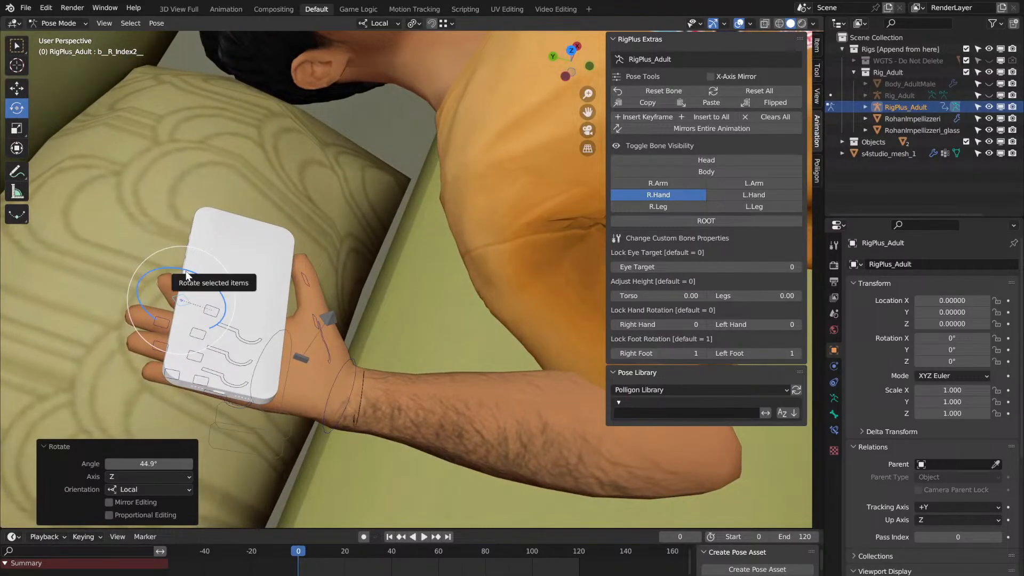
pyautogui.moveTo(185, 273); pyautogui.dragTo(214, 281)
pyautogui.click(191, 276)
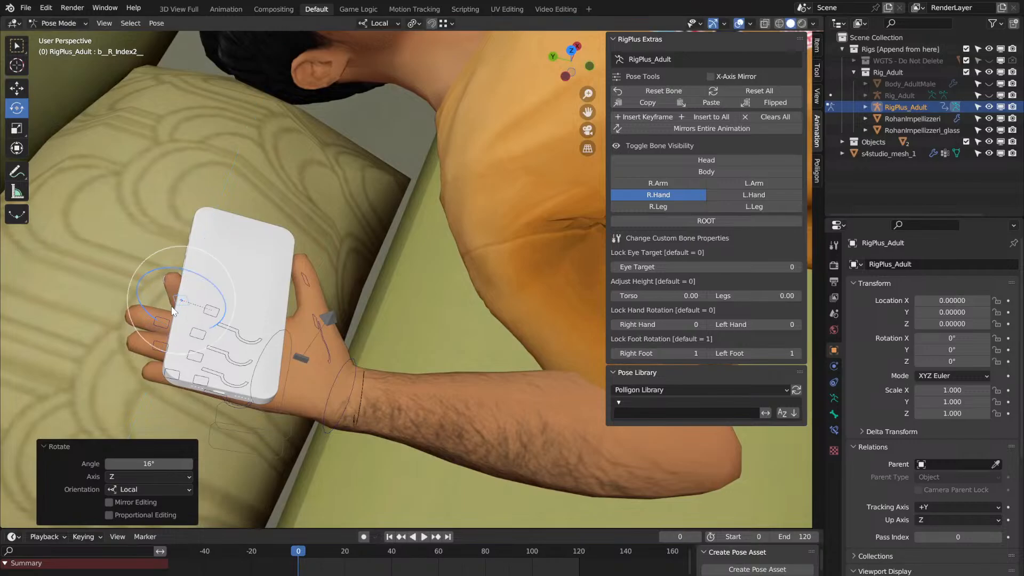
# Step: Curl the outer bones of the right middle, ring and pinky fingers around the phone, rotating the pinky about 63.1° around local Z
pyautogui.click(175, 319)
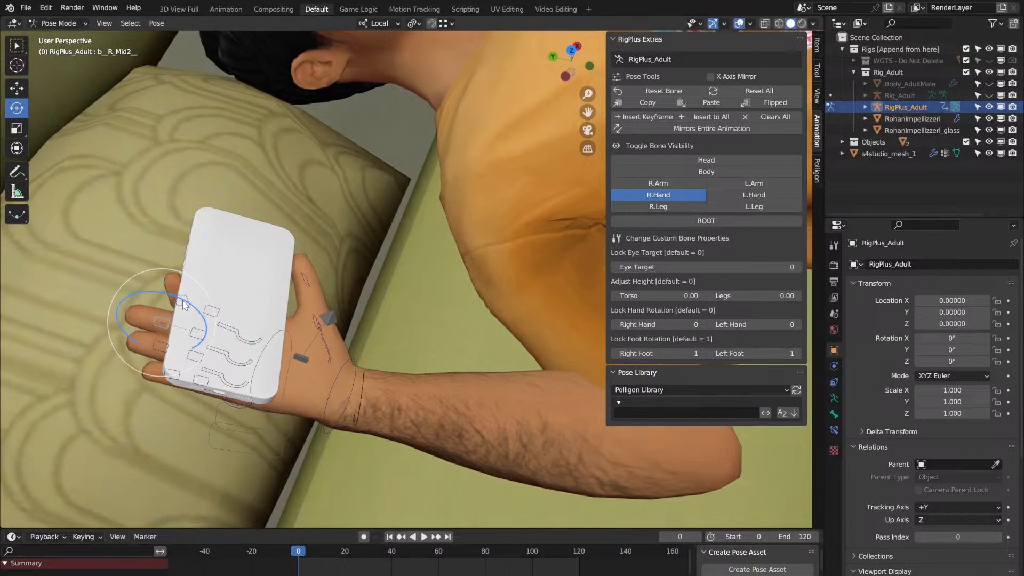
pyautogui.moveTo(181, 303); pyautogui.dragTo(309, 366)
pyautogui.moveTo(308, 366); pyautogui.dragTo(309, 366, button='middle')
pyautogui.click(171, 380)
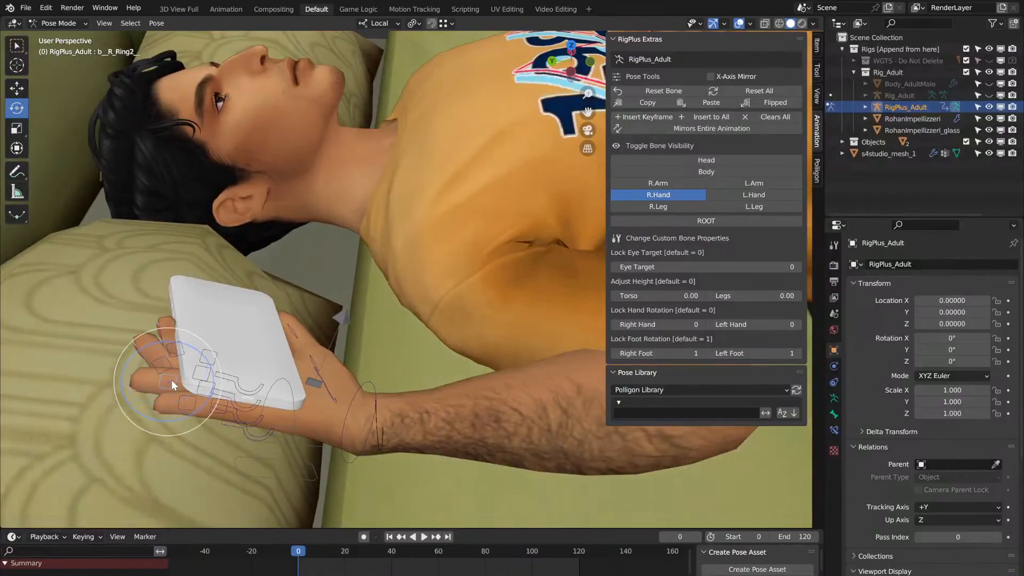
pyautogui.moveTo(197, 355); pyautogui.dragTo(213, 401)
pyautogui.click(194, 401)
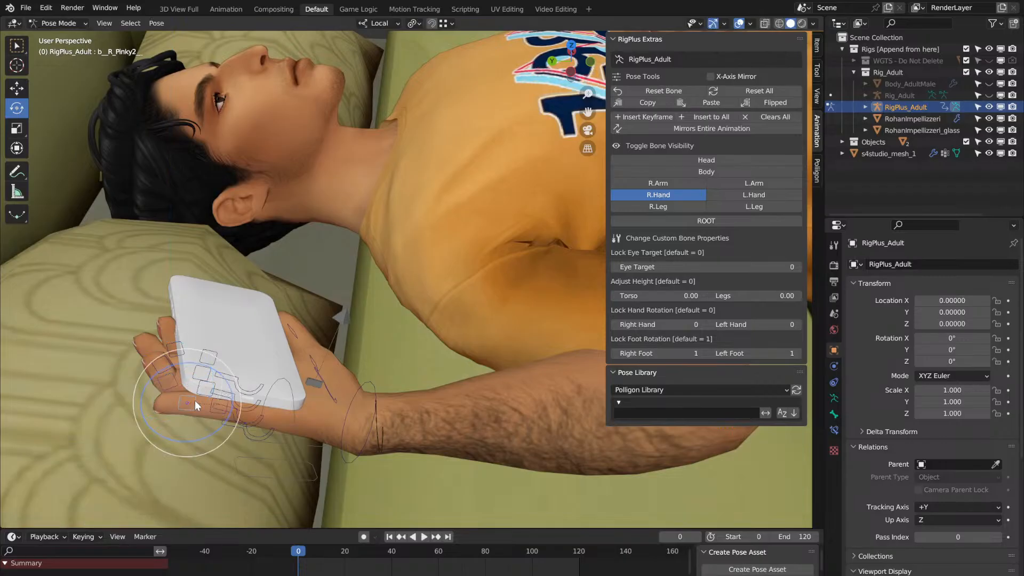
pyautogui.moveTo(206, 366); pyautogui.dragTo(282, 409)
pyautogui.moveTo(282, 409); pyautogui.dragTo(282, 409, button='middle')
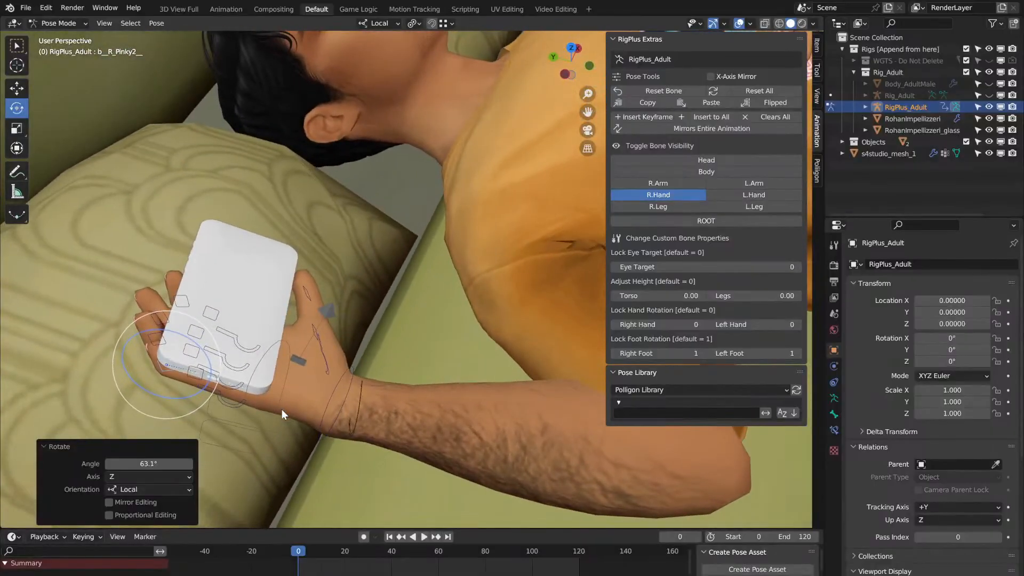
# Step: Rotate the right palm control about -4.33° around local Z and ready the phone's bone, b__R_Stigmata__, for moving
pyautogui.click(251, 422)
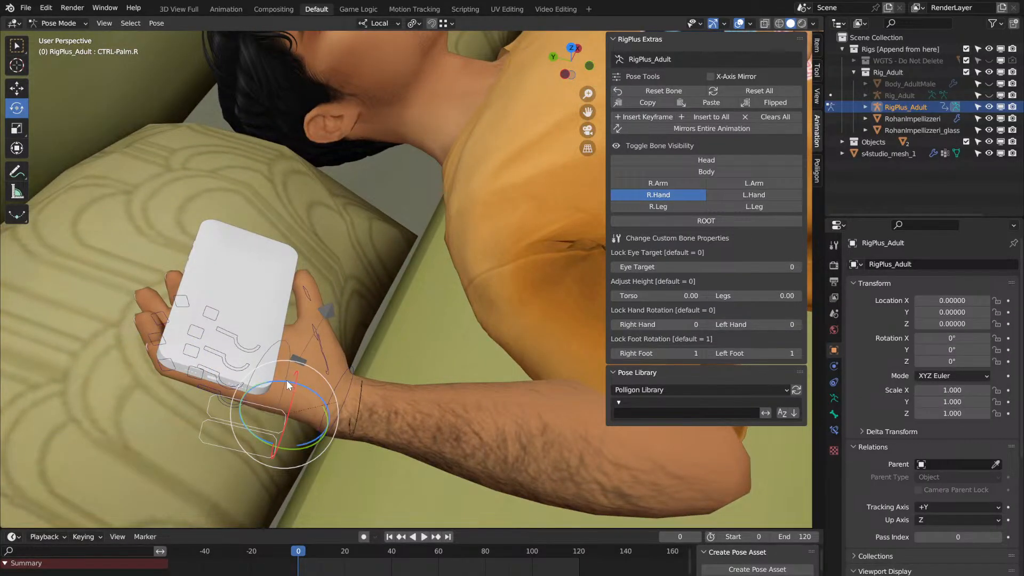
pyautogui.moveTo(286, 379); pyautogui.dragTo(290, 383)
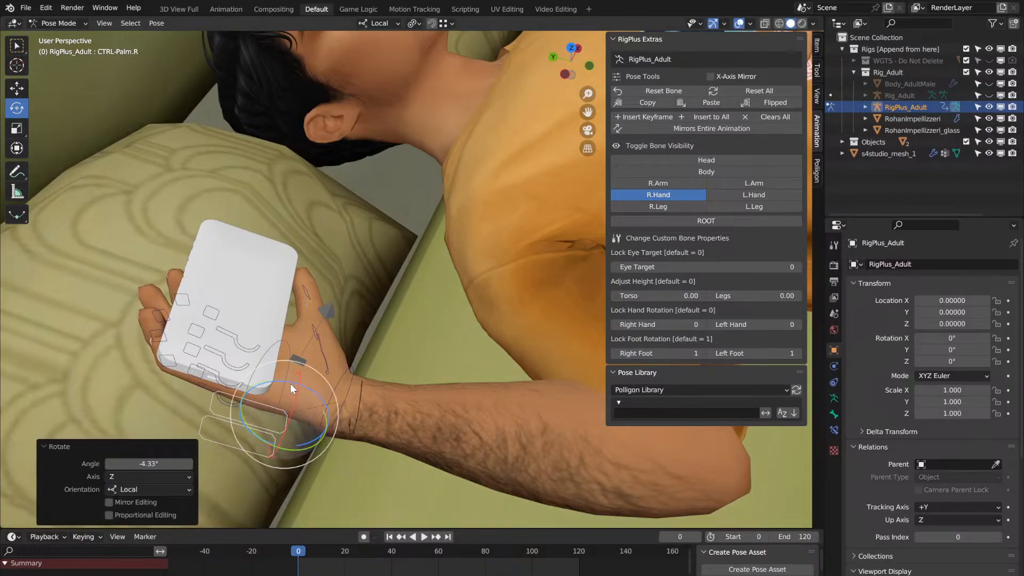
pyautogui.click(329, 309)
pyautogui.click(20, 93)
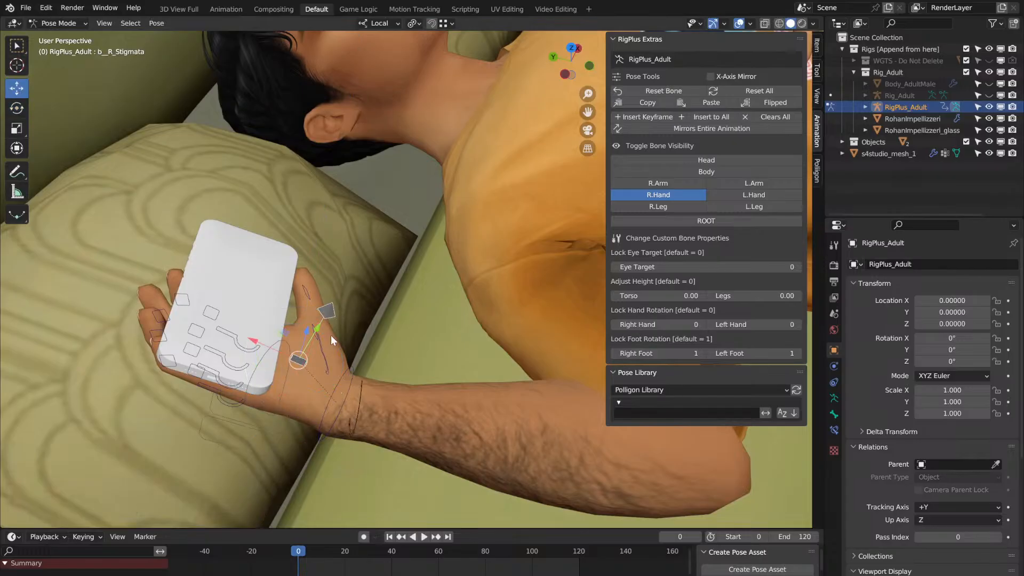
pyautogui.click(252, 349)
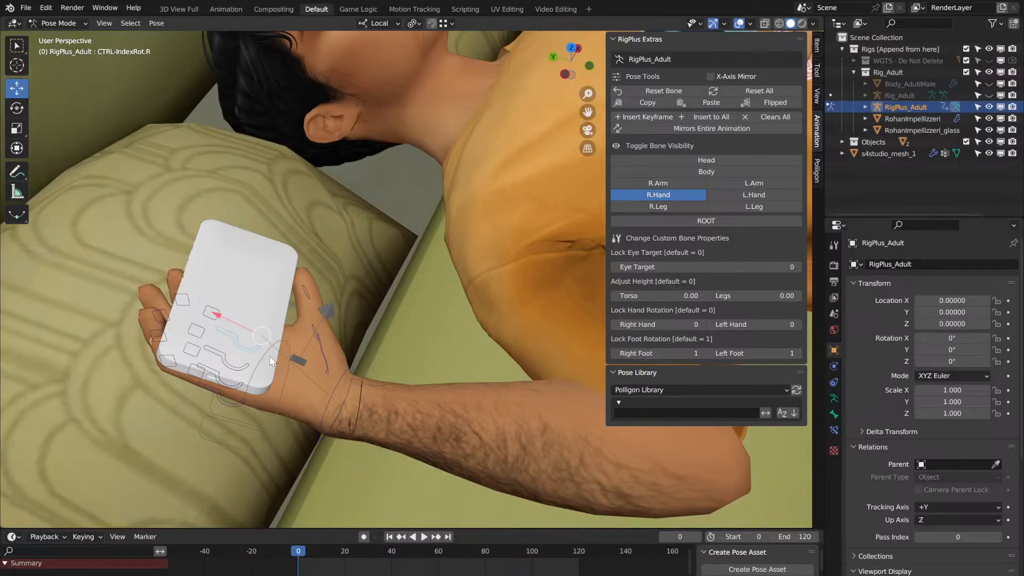
pyautogui.moveTo(222, 320); pyautogui.dragTo(223, 323)
pyautogui.hotkey('ctrl', 'z')
# Step: Move the phone's bone about -0.01439 along local X and -0.02609 along local Z to reposition the phone in the right hand
pyautogui.click(328, 312)
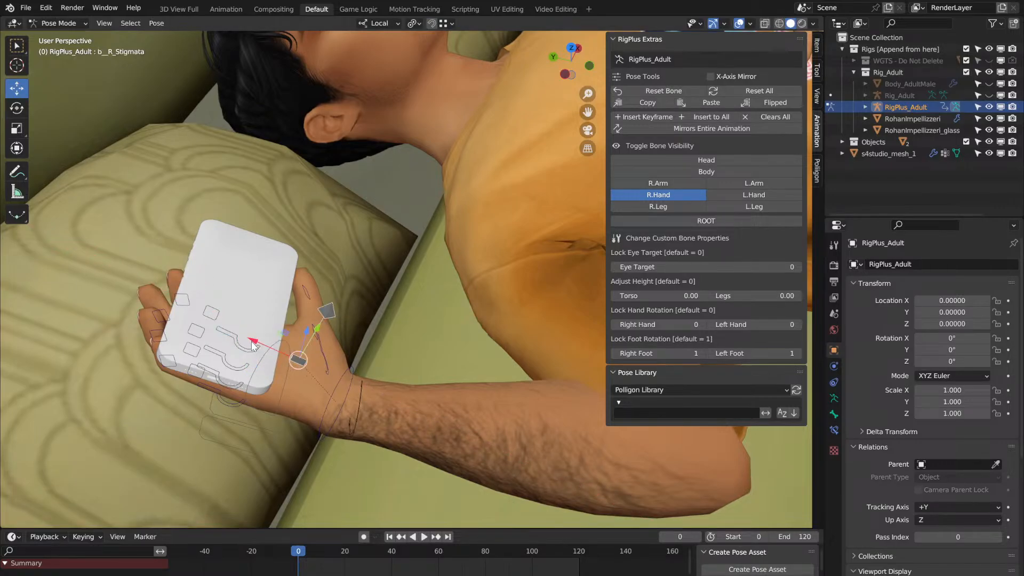
pyautogui.moveTo(253, 345); pyautogui.dragTo(270, 361)
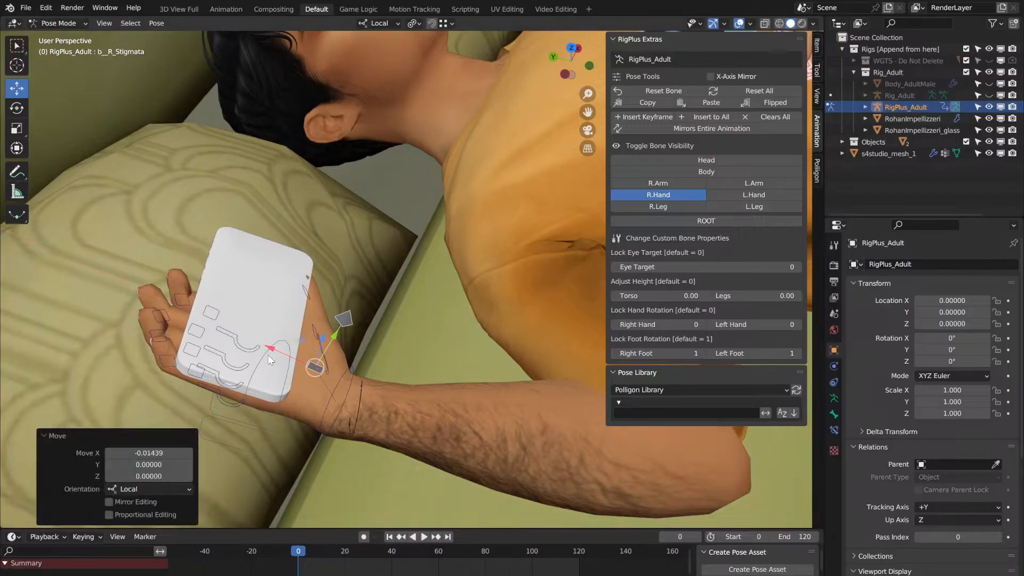
pyautogui.moveTo(270, 361); pyautogui.dragTo(185, 370, button='middle')
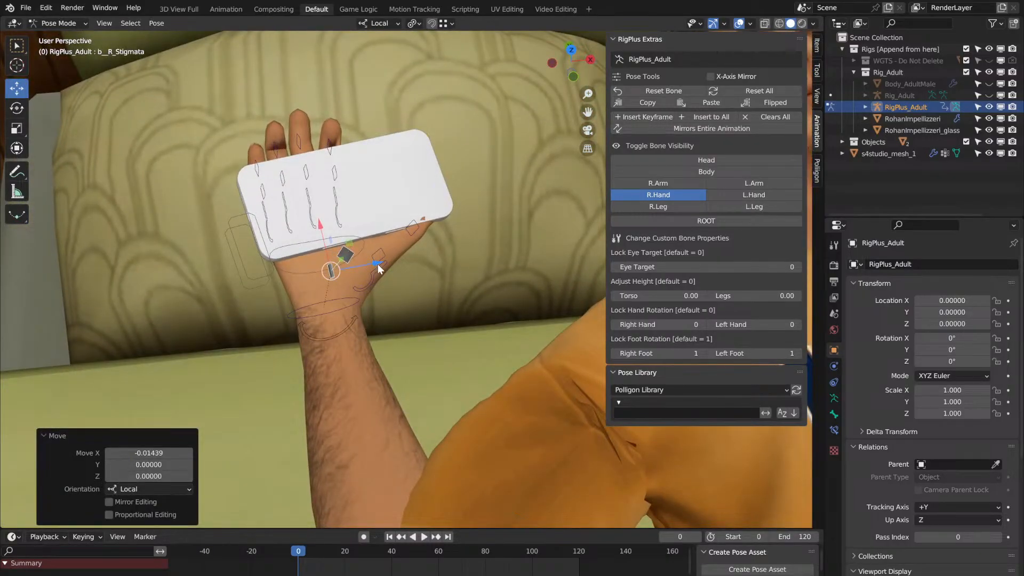
pyautogui.moveTo(378, 264); pyautogui.dragTo(344, 258)
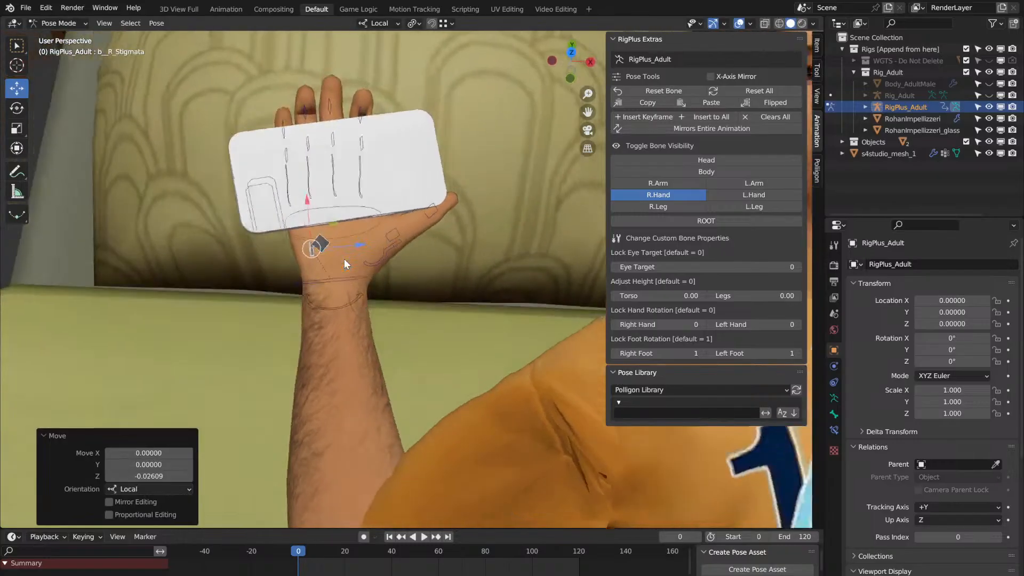
pyautogui.moveTo(344, 258); pyautogui.dragTo(344, 258, button='middle')
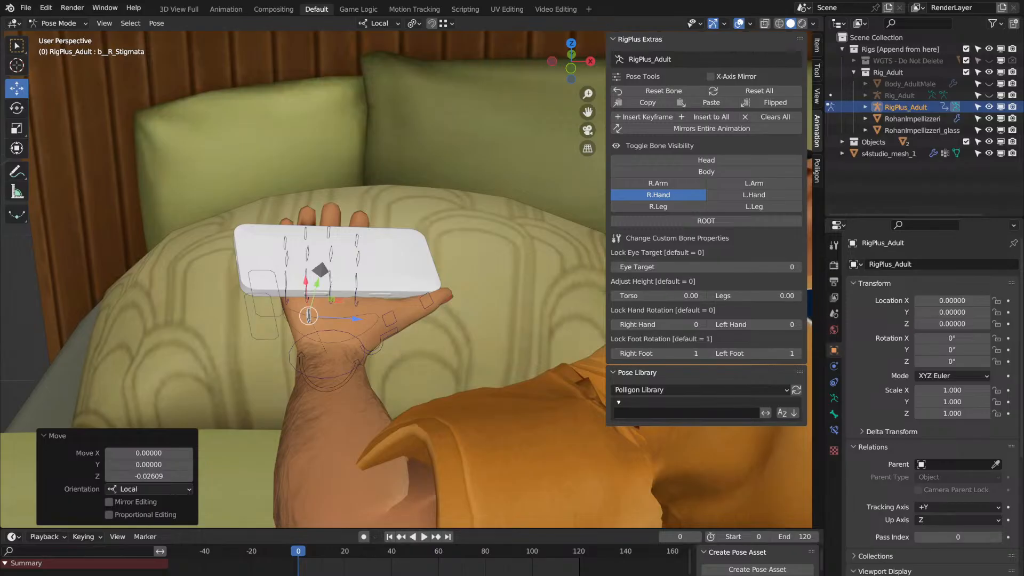
# Step: Curl the right middle finger's outer bone about 41.5° around local Z
pyautogui.moveTo(407, 233); pyautogui.dragTo(185, 390, button='middle')
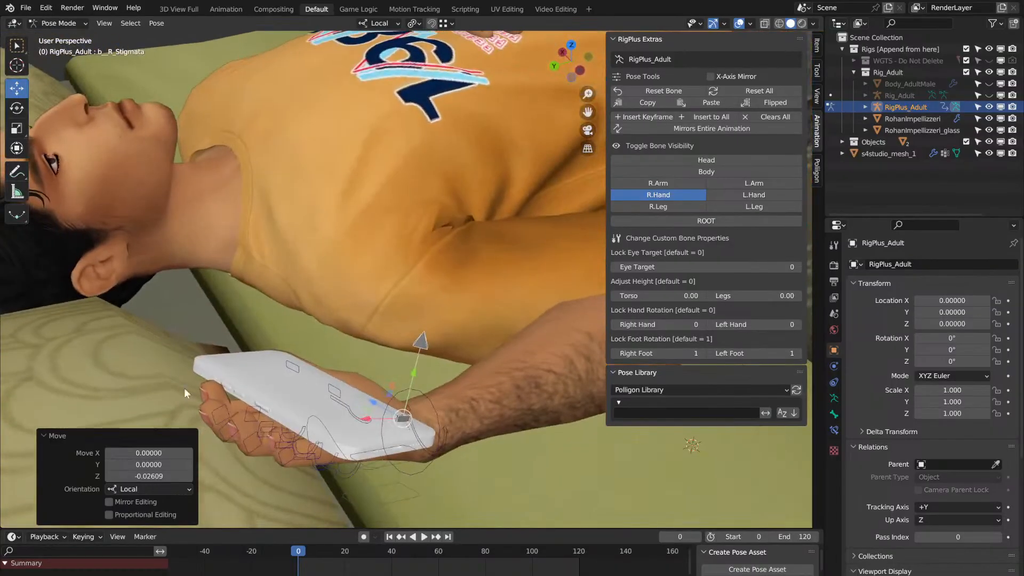
pyautogui.click(224, 437)
pyautogui.moveTo(223, 437); pyautogui.dragTo(214, 416, button='middle')
pyautogui.click(17, 108)
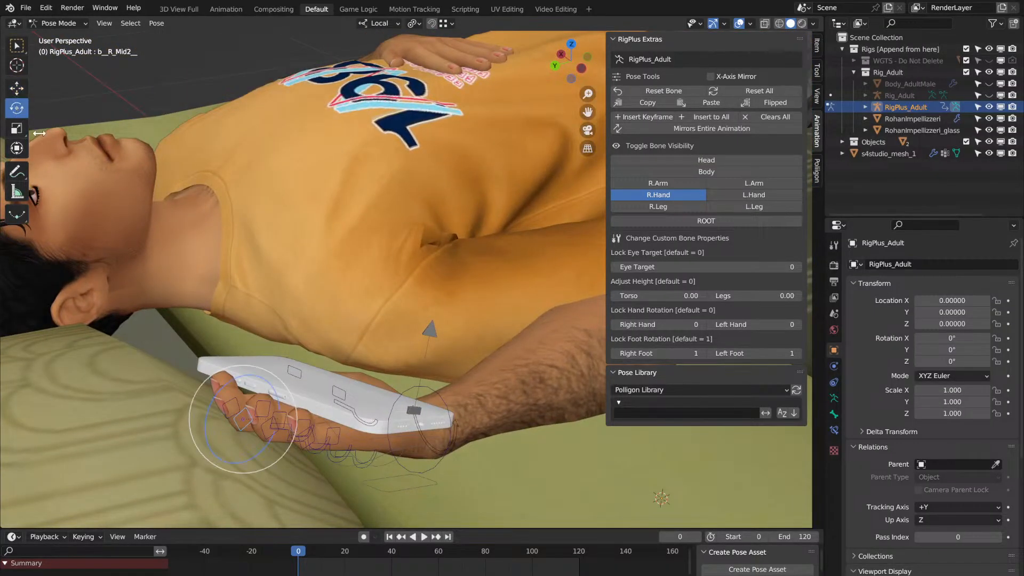
pyautogui.moveTo(341, 272); pyautogui.dragTo(208, 358, button='middle')
pyautogui.moveTo(201, 368); pyautogui.dragTo(277, 368)
pyautogui.moveTo(278, 368); pyautogui.dragTo(290, 391, button='middle')
# Step: Freely rotate the right pinky control by about 0.57° and 6.88° to fit the finger against the phone
pyautogui.moveTo(343, 408); pyautogui.dragTo(320, 446, button='middle')
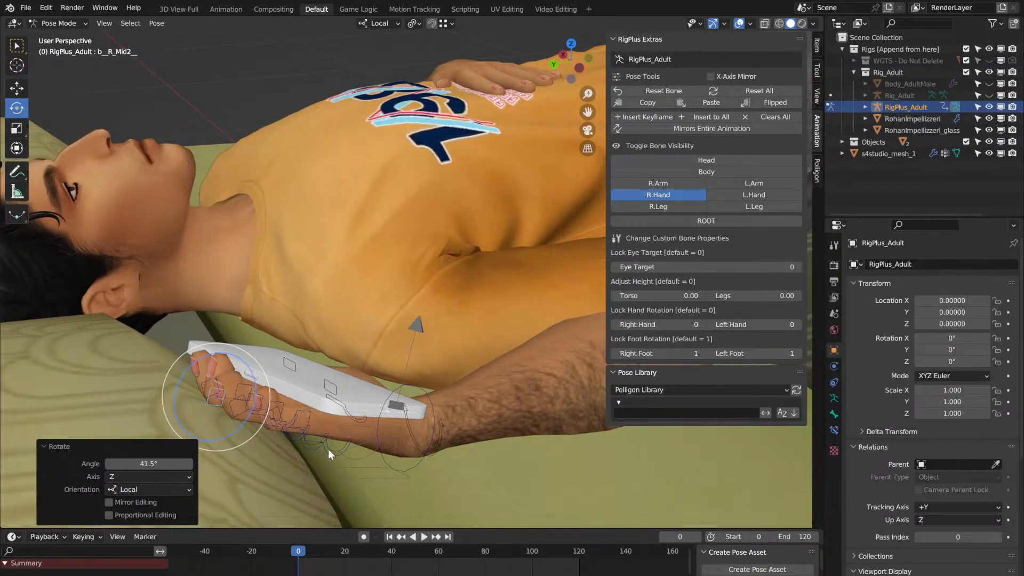
pyautogui.click(328, 450)
pyautogui.moveTo(259, 406); pyautogui.dragTo(258, 402, button='middle')
pyautogui.press('r')
pyautogui.press('r')
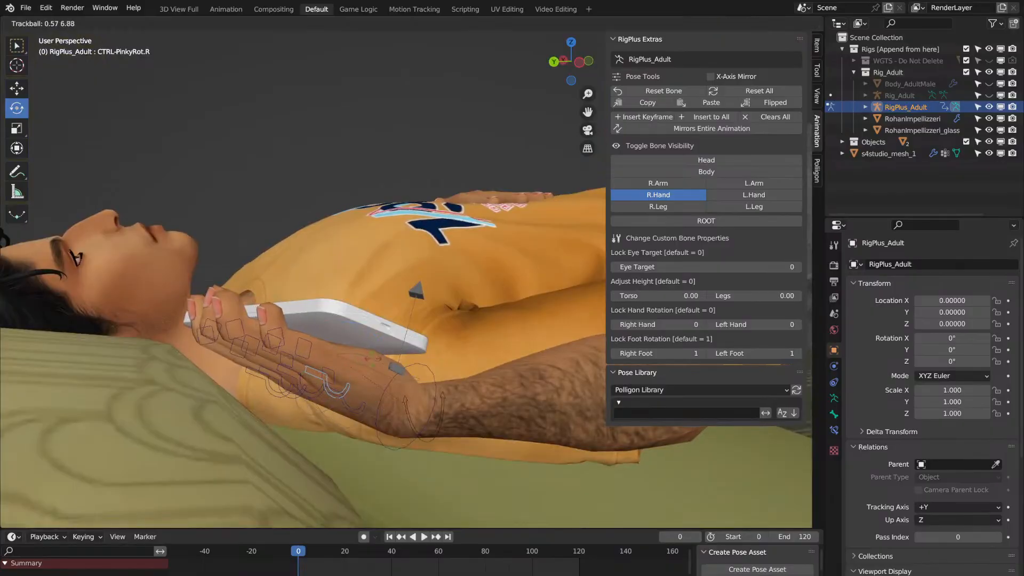
pyautogui.click(377, 359)
# Step: Rotate the right hand bone about -6.37° around its local X axis
pyautogui.moveTo(376, 358); pyautogui.dragTo(447, 337, button='middle')
pyautogui.scroll(-8, 376, 358)
pyautogui.click(447, 338)
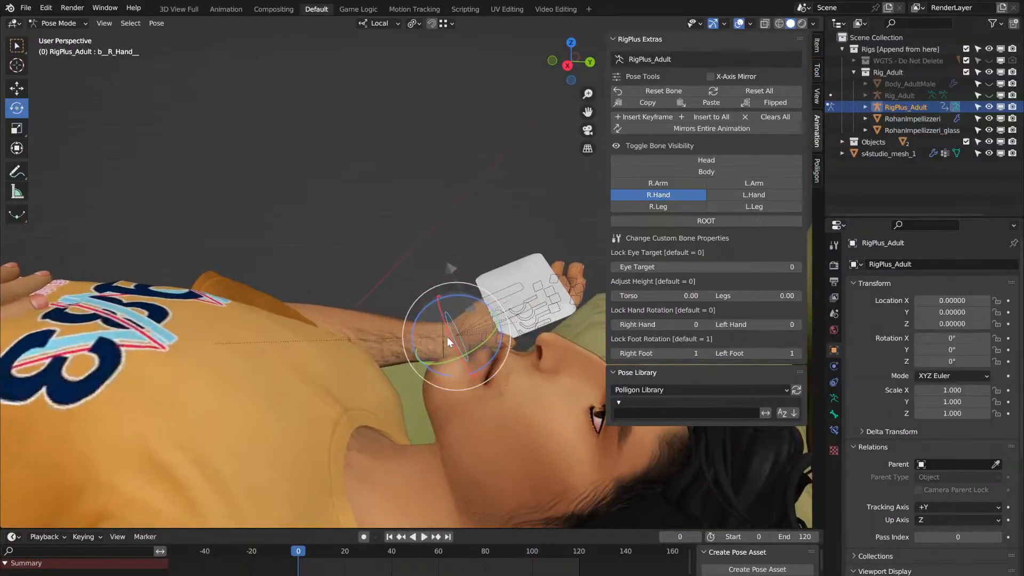
pyautogui.press('r')
pyautogui.press('x')
pyautogui.press('x')
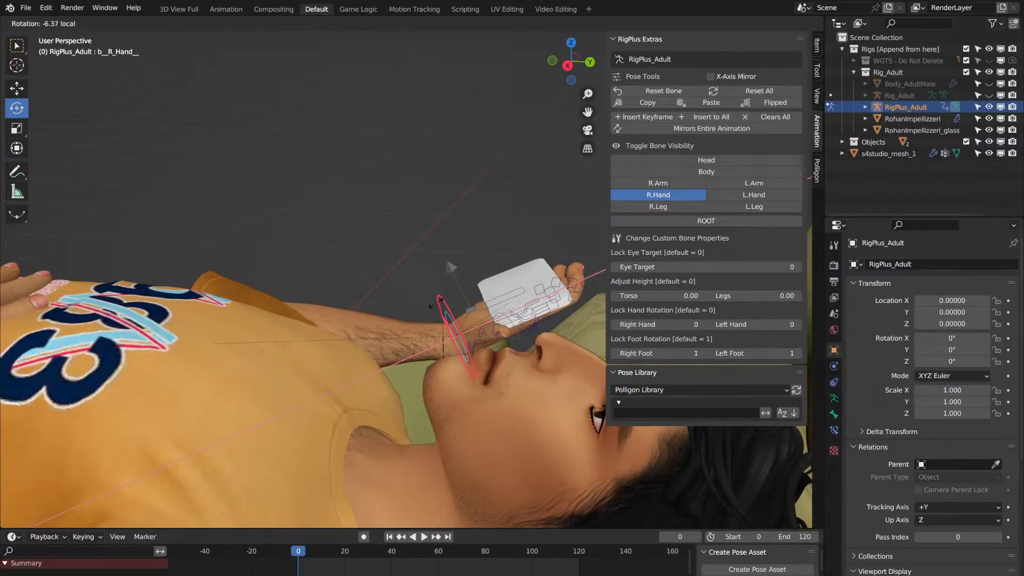
pyautogui.click(437, 303)
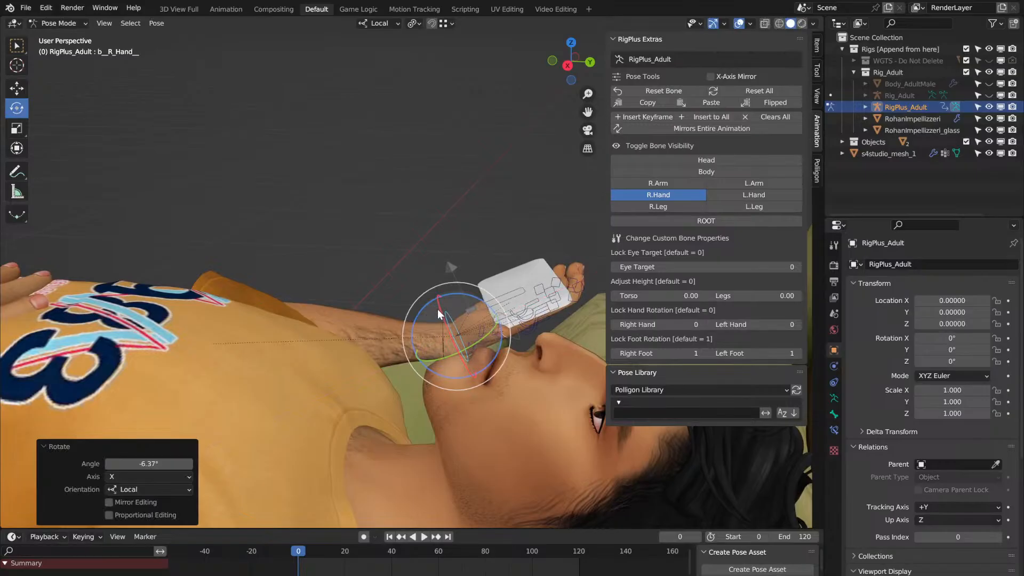
# Step: Tilt the right hand bone further around local X and rotate it about -11.5° around local Z
pyautogui.moveTo(438, 312); pyautogui.dragTo(437, 300)
pyautogui.moveTo(437, 300); pyautogui.dragTo(437, 300, button='middle')
pyautogui.moveTo(465, 293); pyautogui.dragTo(473, 297)
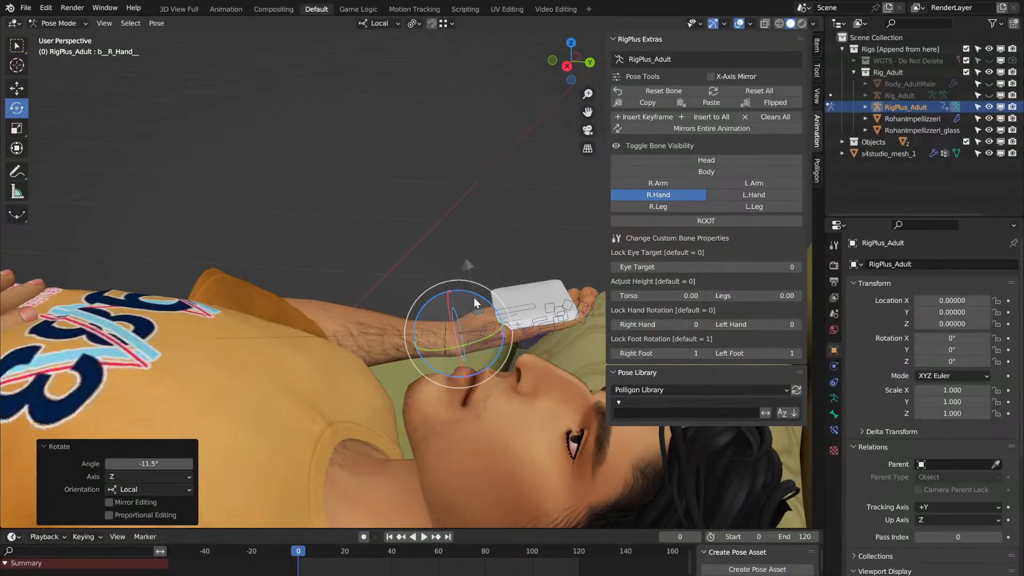
pyautogui.moveTo(474, 296); pyautogui.dragTo(473, 297, button='middle')
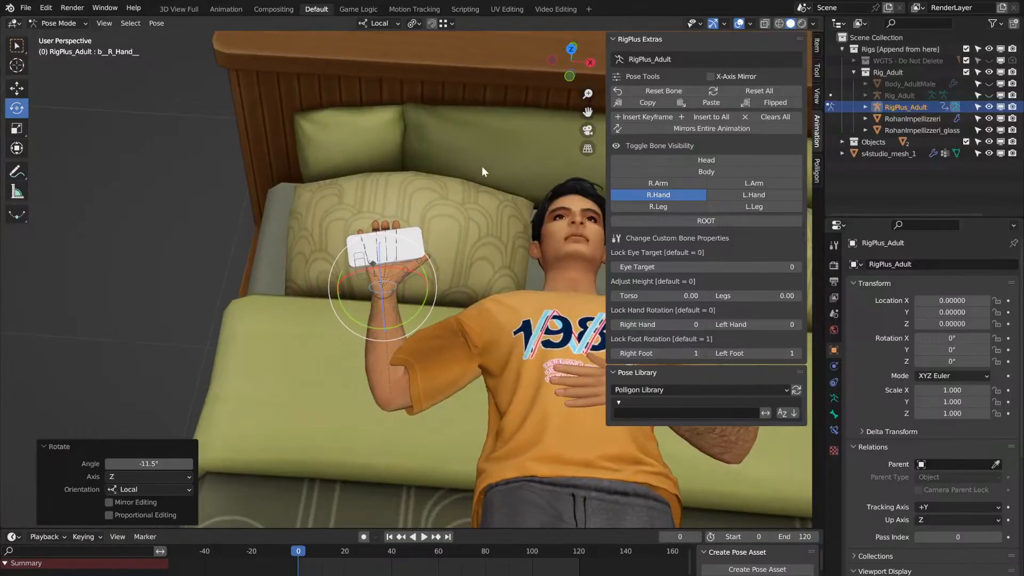
# Step: Show the Head and Body bone controls and rotate the neck bone about -10.9° around Z in View orientation
pyautogui.moveTo(482, 167); pyautogui.dragTo(482, 168, button='middle')
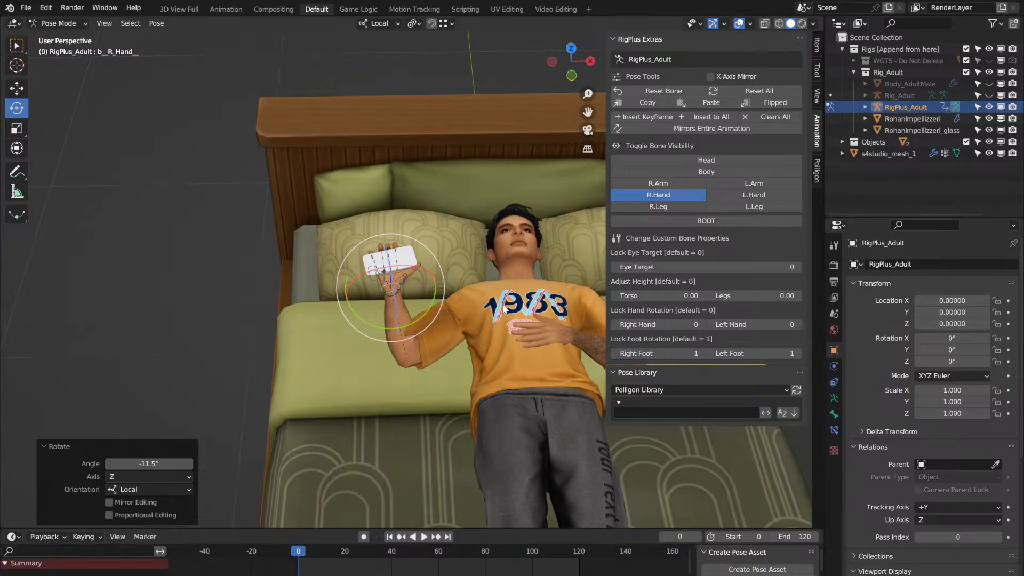
pyautogui.moveTo(503, 304); pyautogui.dragTo(503, 304, button='middle')
pyautogui.scroll(4, 503, 304)
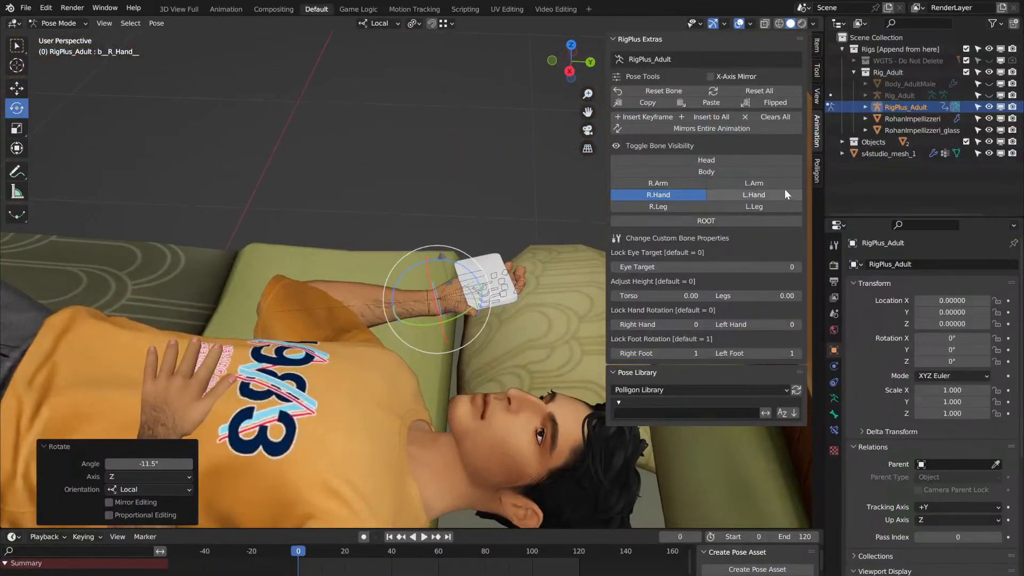
pyautogui.click(722, 160)
pyautogui.click(719, 170)
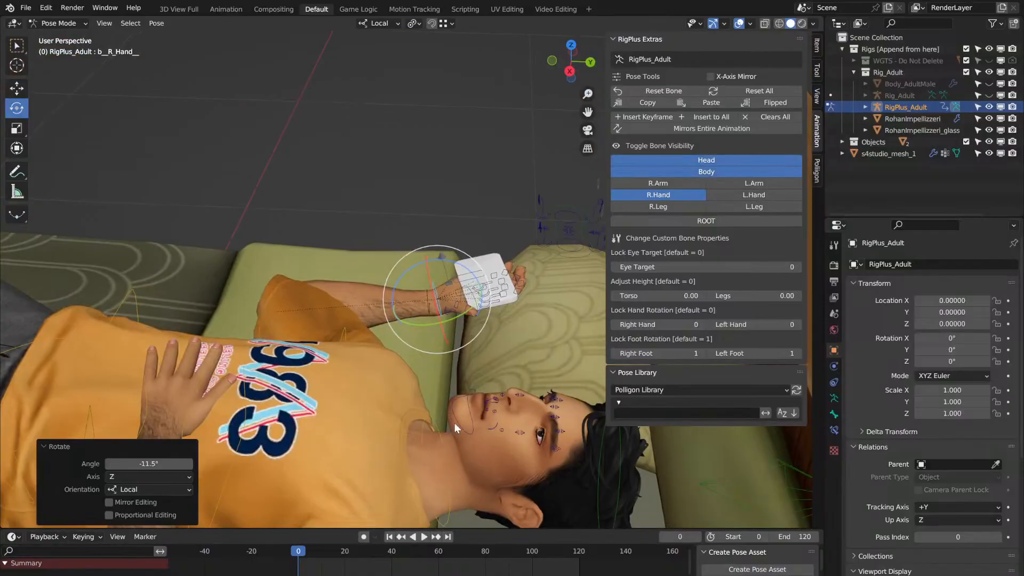
pyautogui.click(447, 443)
pyautogui.moveTo(447, 444); pyautogui.dragTo(447, 444, button='middle')
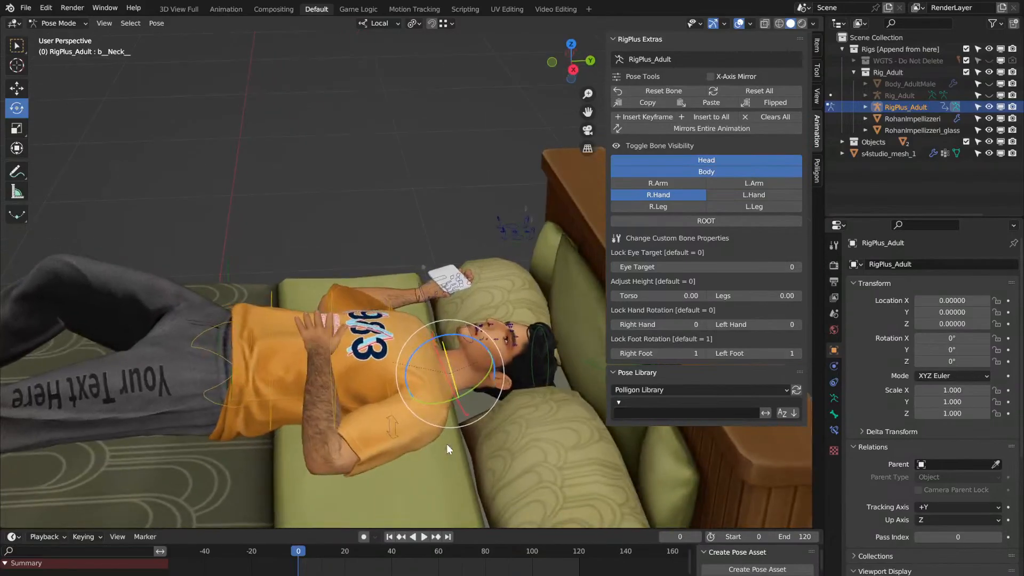
pyautogui.moveTo(472, 333)
pyautogui.mouseDown()
pyautogui.moveTo(460, 346)
pyautogui.moveTo(468, 319)
pyautogui.mouseUp()
pyautogui.moveTo(469, 319); pyautogui.dragTo(469, 319, button='middle')
pyautogui.moveTo(427, 229); pyautogui.dragTo(427, 229, button='middle')
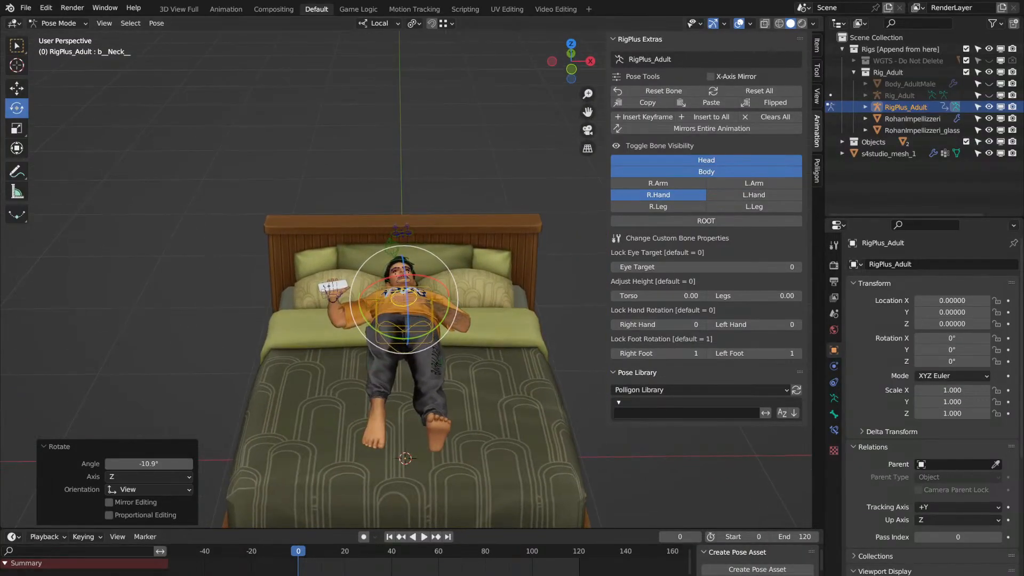
# Step: Show all bone groups, select every bone, and insert a Location & Rotation keyframe at frame 0
pyautogui.click(27, 10)
pyautogui.moveTo(417, 243)
pyautogui.mouseDown(button='middle')
pyautogui.moveTo(393, 304)
pyautogui.moveTo(404, 306)
pyautogui.moveTo(507, 200)
pyautogui.moveTo(747, 173)
pyautogui.moveTo(465, 250)
pyautogui.moveTo(537, 243)
pyautogui.moveTo(605, 264)
pyautogui.moveTo(523, 277)
pyautogui.moveTo(430, 255)
pyautogui.moveTo(419, 287)
pyautogui.moveTo(427, 237)
pyautogui.moveTo(568, 171)
pyautogui.moveTo(417, 242)
pyautogui.mouseUp(button='middle')
pyautogui.scroll(8, 417, 243)
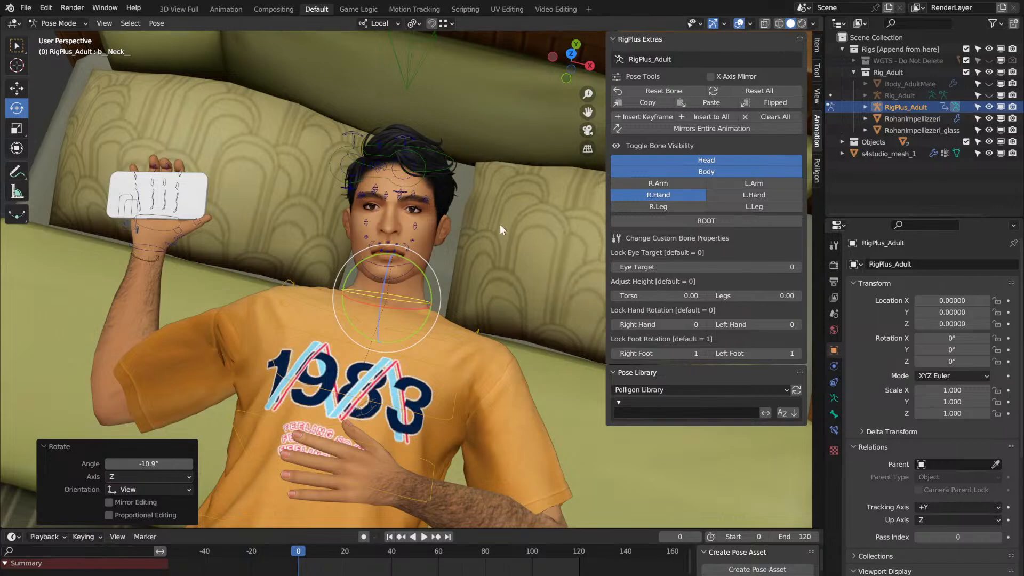
pyautogui.moveTo(500, 225); pyautogui.dragTo(500, 224, button='middle')
pyautogui.scroll(3, 500, 224)
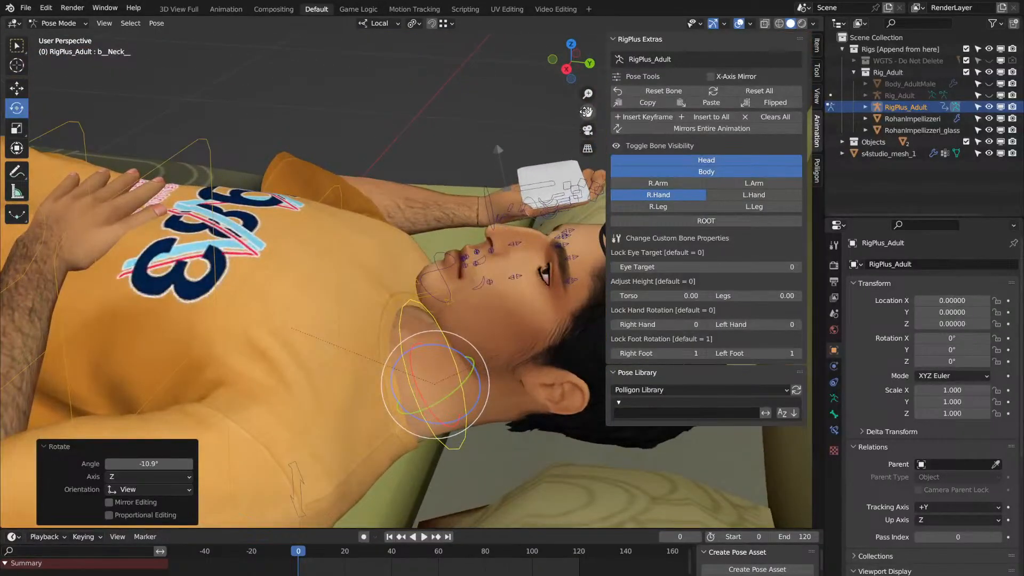
pyautogui.moveTo(586, 112); pyautogui.dragTo(489, 84)
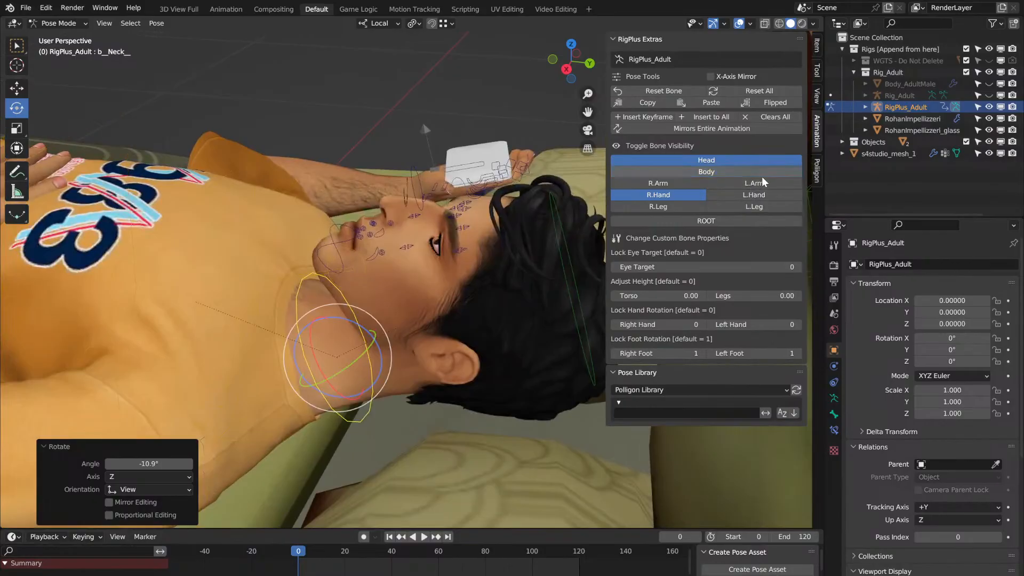
pyautogui.moveTo(746, 171); pyautogui.dragTo(729, 224)
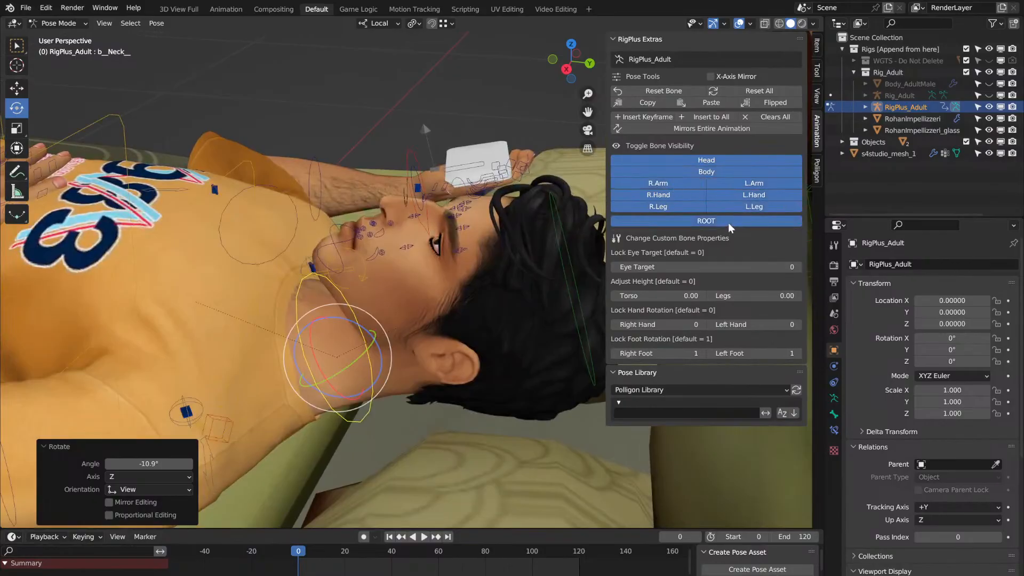
pyautogui.press('a')
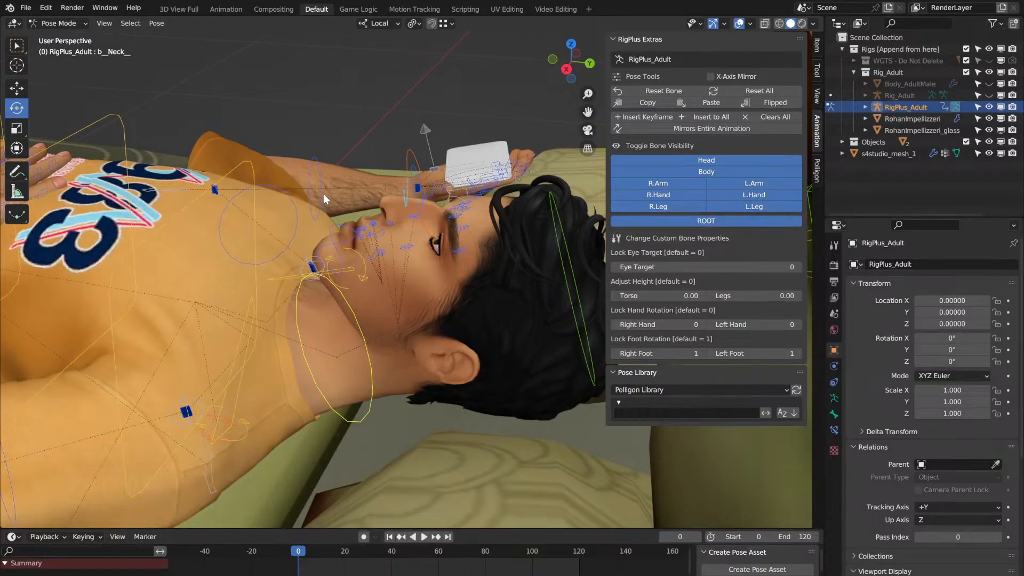
pyautogui.scroll(-4, 273, 148)
pyautogui.scroll(2, 273, 148)
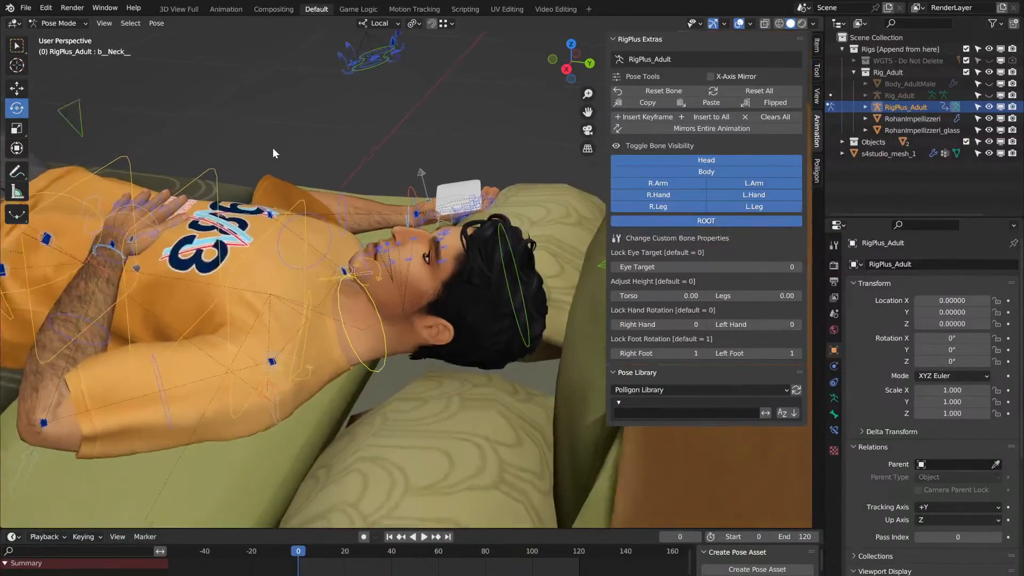
pyautogui.press('i')
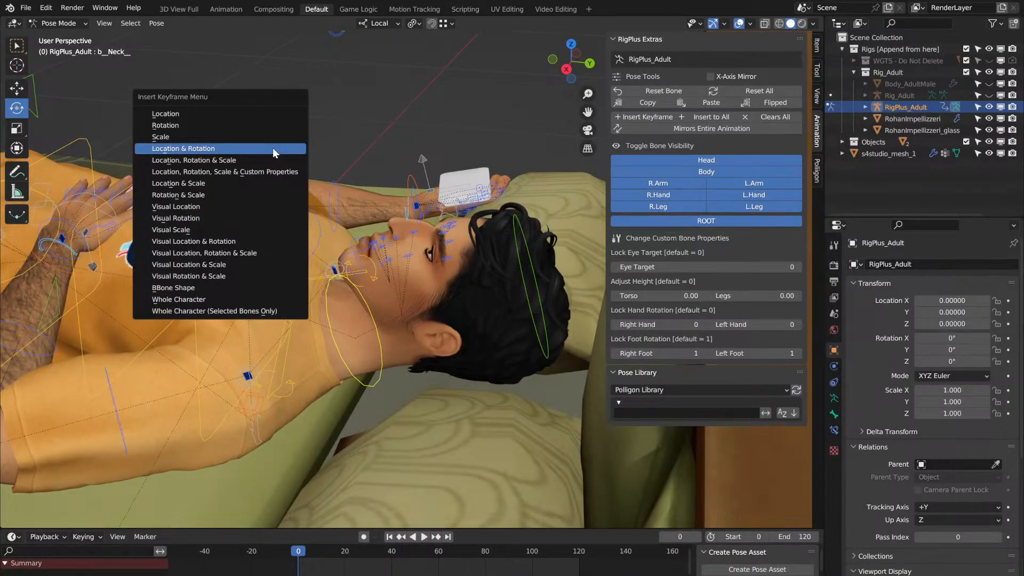
pyautogui.click(273, 149)
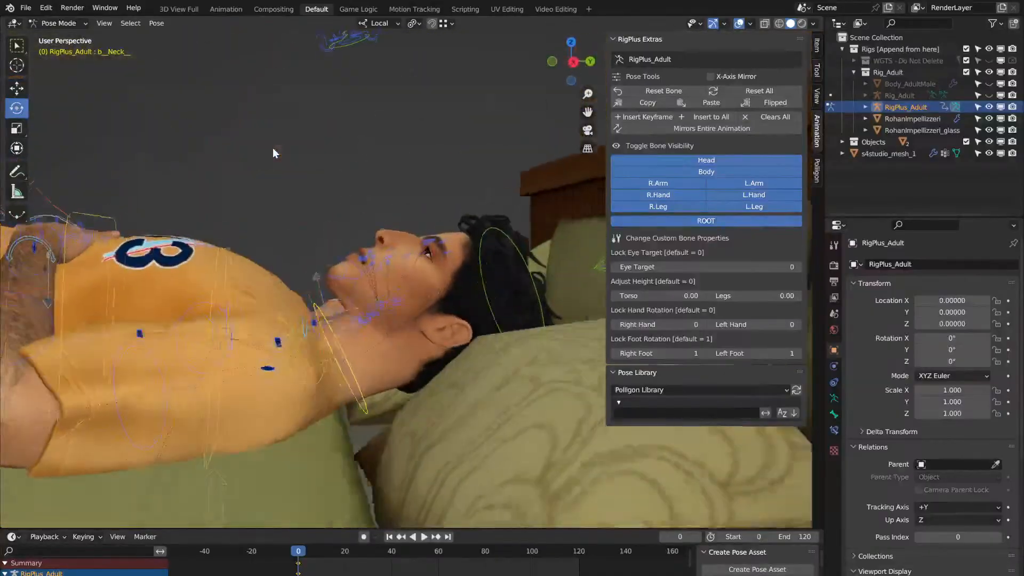
# Step: Hide every bone group except Head and rotate the neck bone about 2.33° around local Z at frame 43
pyautogui.moveTo(273, 149)
pyautogui.mouseDown(button='middle')
pyautogui.moveTo(267, 186)
pyautogui.moveTo(260, 183)
pyautogui.mouseUp(button='middle')
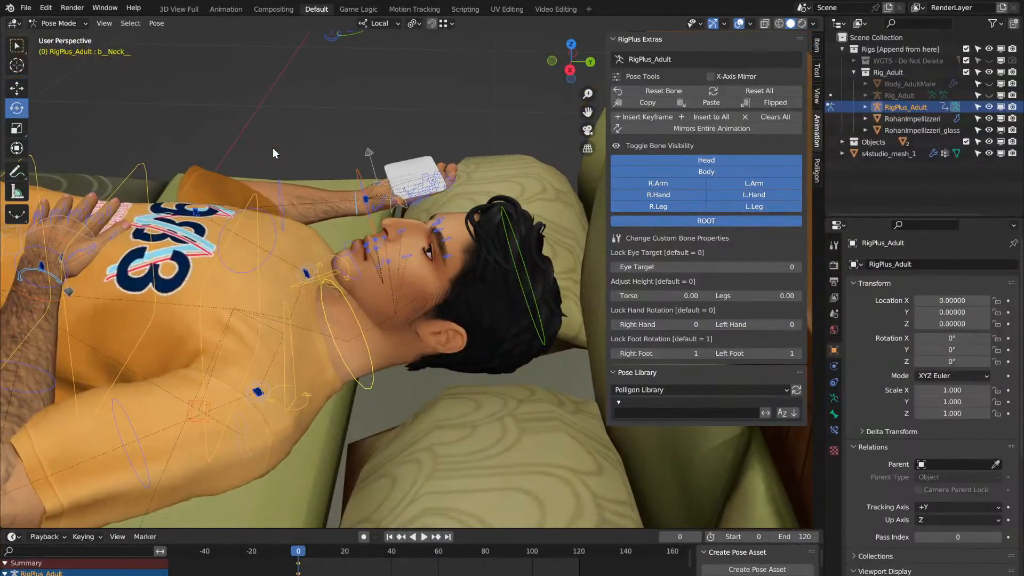
pyautogui.press('space')
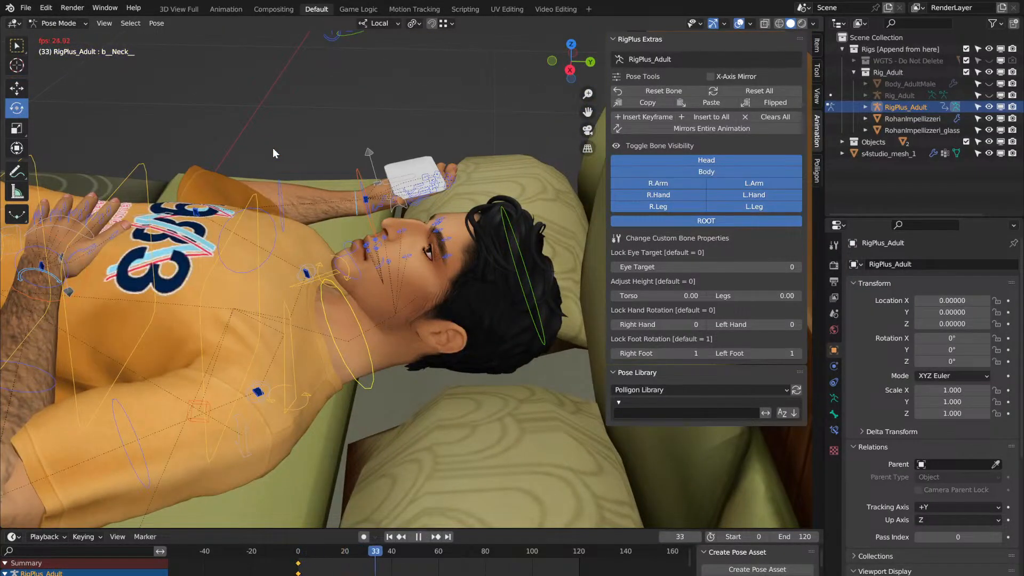
pyautogui.press('space')
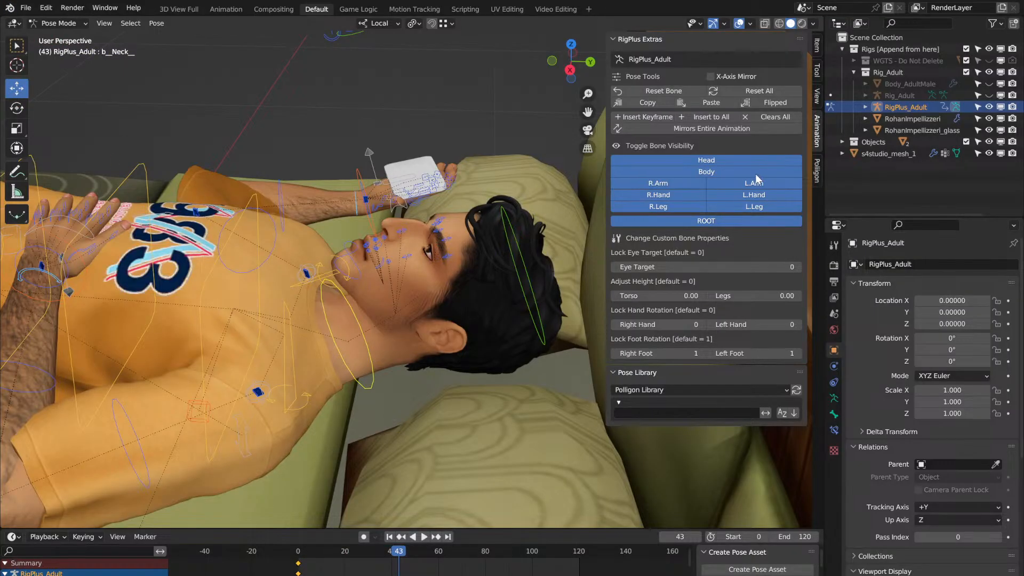
pyautogui.moveTo(755, 174); pyautogui.dragTo(671, 184)
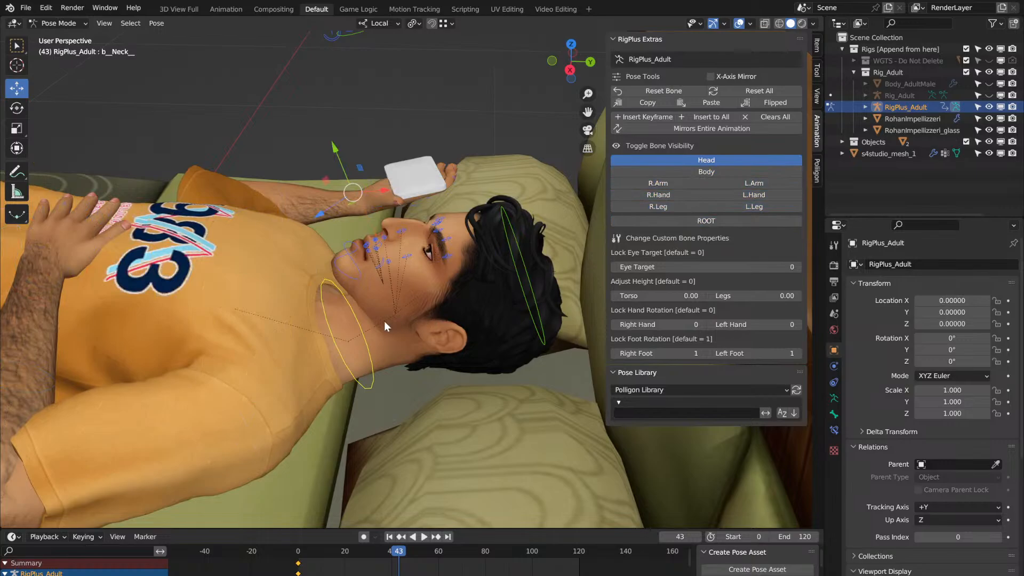
pyautogui.click(353, 322)
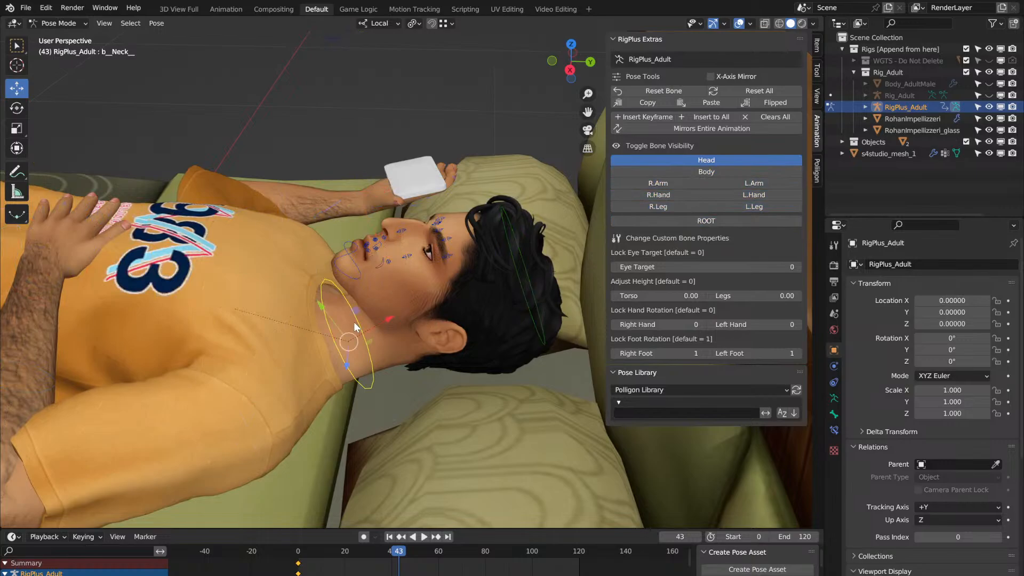
pyautogui.click(21, 108)
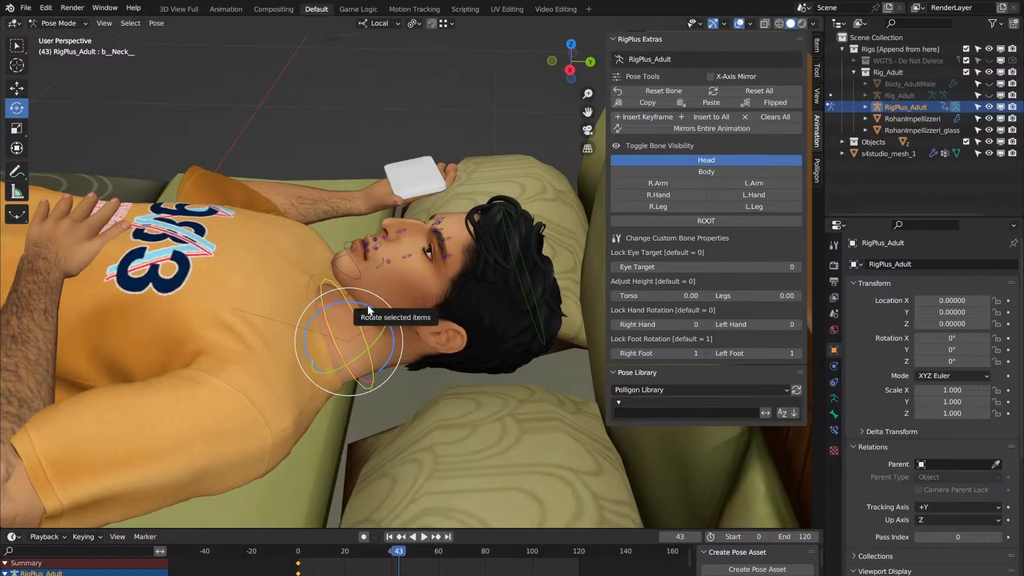
pyautogui.moveTo(367, 306); pyautogui.dragTo(364, 304)
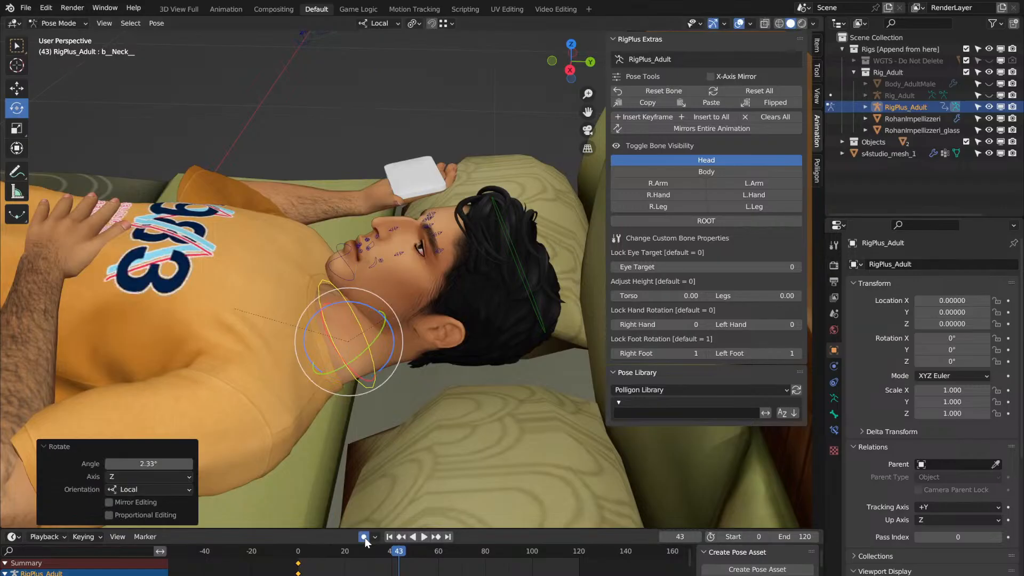
# Step: With auto keying on, play from frame 0 to frame 35 and rotate the neck bone about 1.8° around local Z
pyautogui.click(300, 555)
pyautogui.press('space')
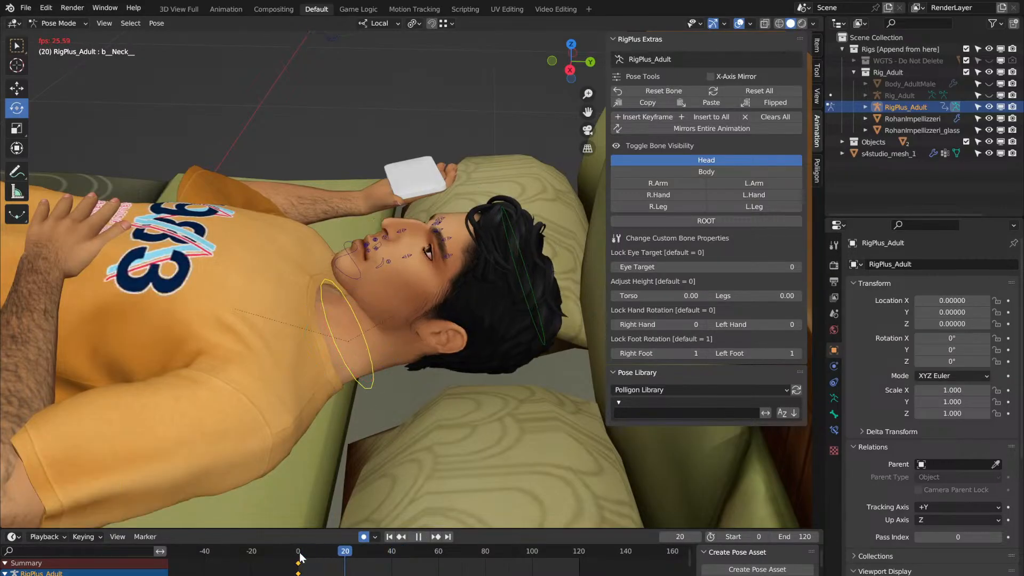
pyautogui.press('space')
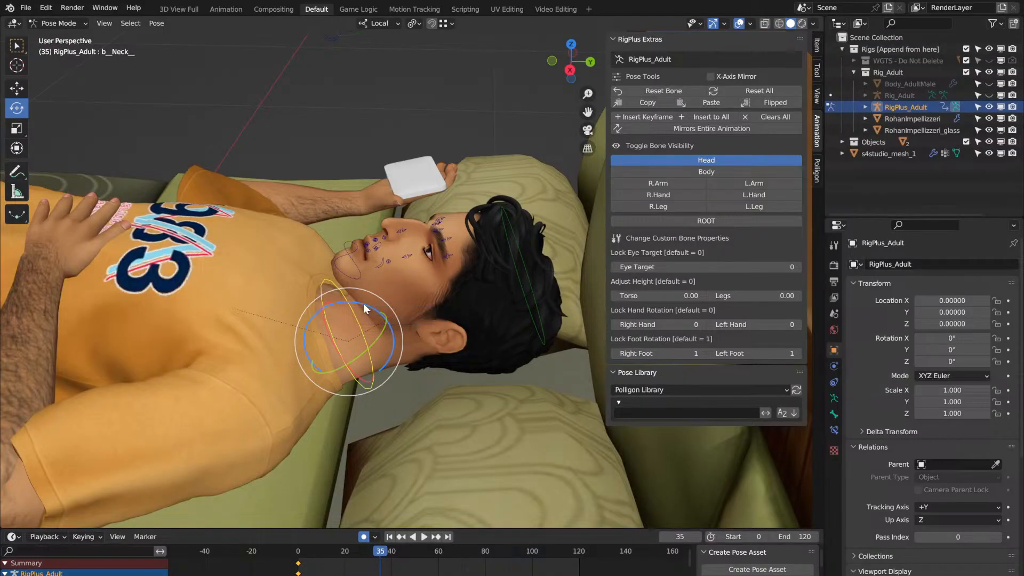
pyautogui.moveTo(364, 303); pyautogui.dragTo(359, 303)
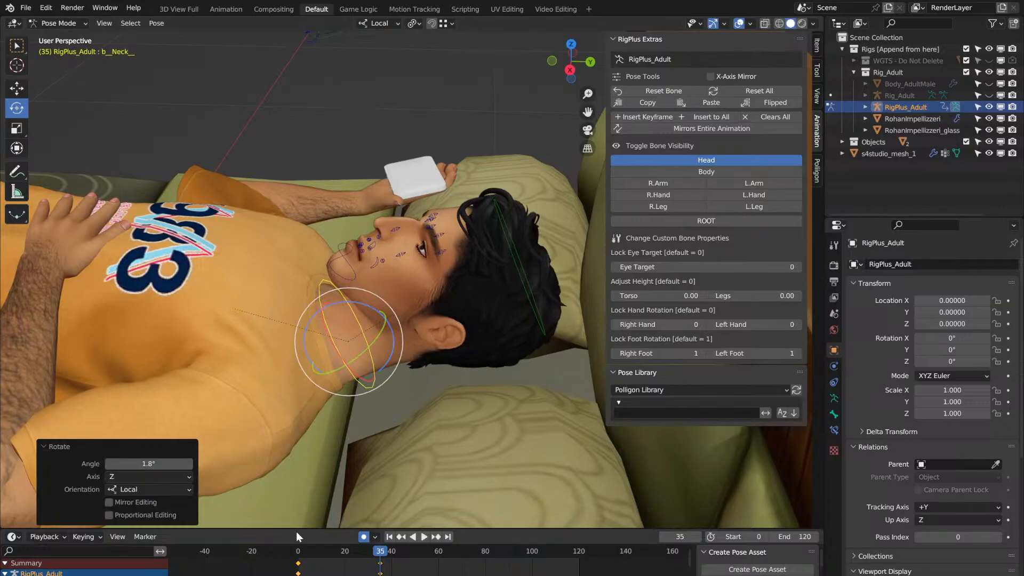
# Step: Play back to frame 87 and rotate the neck bone about -4.73° around local Z there
pyautogui.press('space')
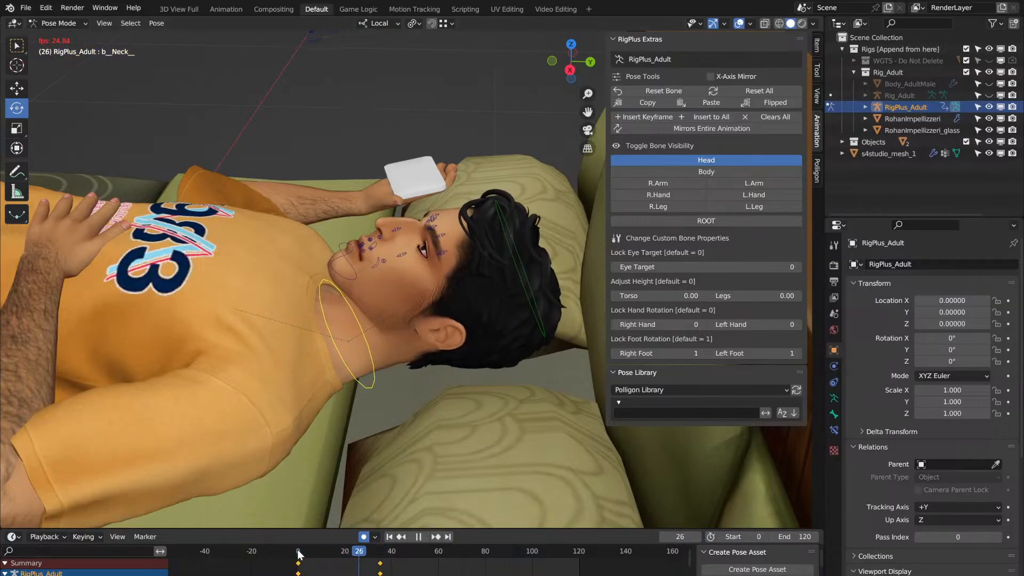
pyautogui.press('space')
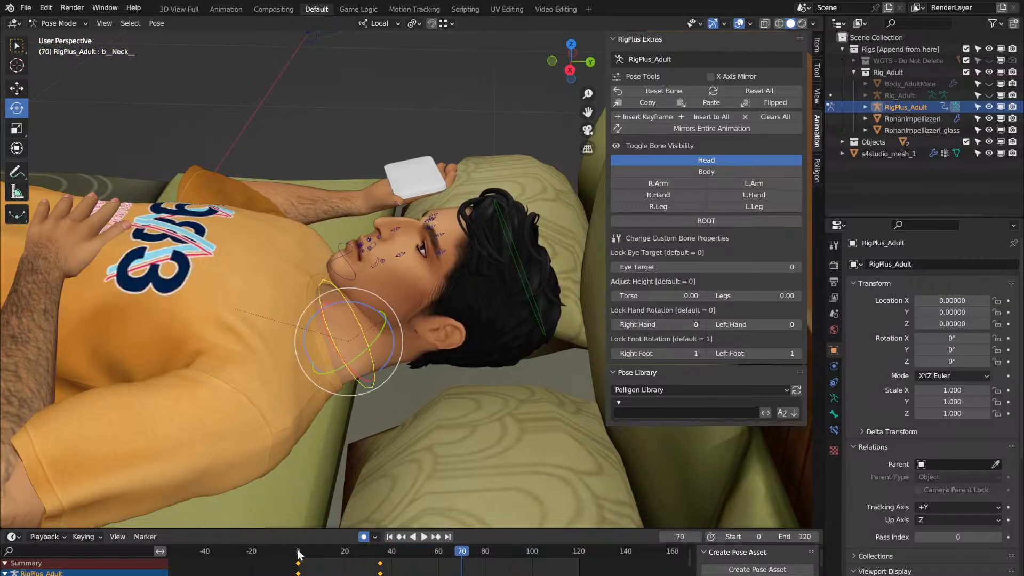
pyautogui.press('space')
pyautogui.press('space')
pyautogui.moveTo(364, 305); pyautogui.dragTo(364, 327)
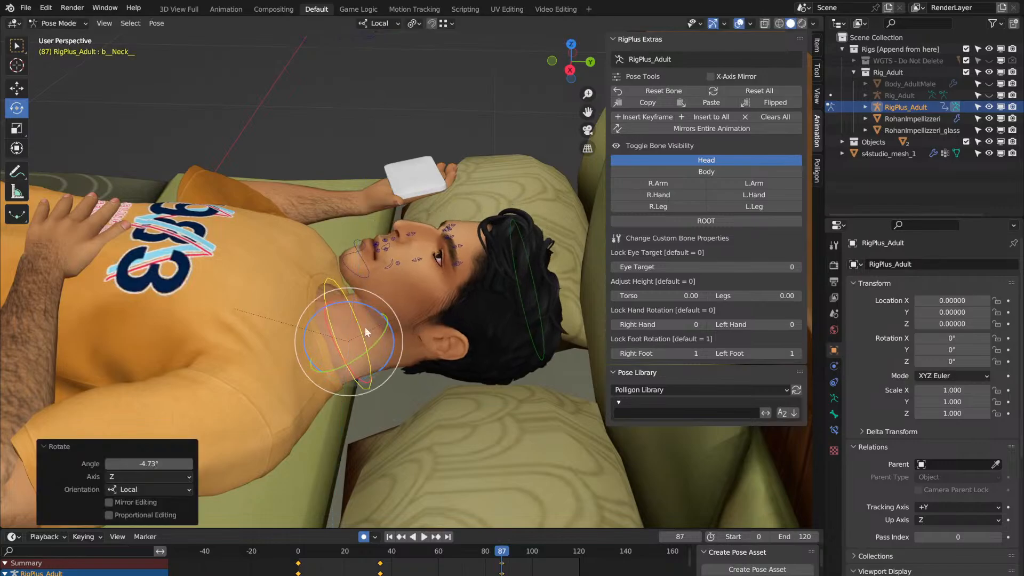
# Step: Play back the neck motion from frame 0 and set the animation's end frame to 211
pyautogui.click(298, 552)
pyautogui.press('space')
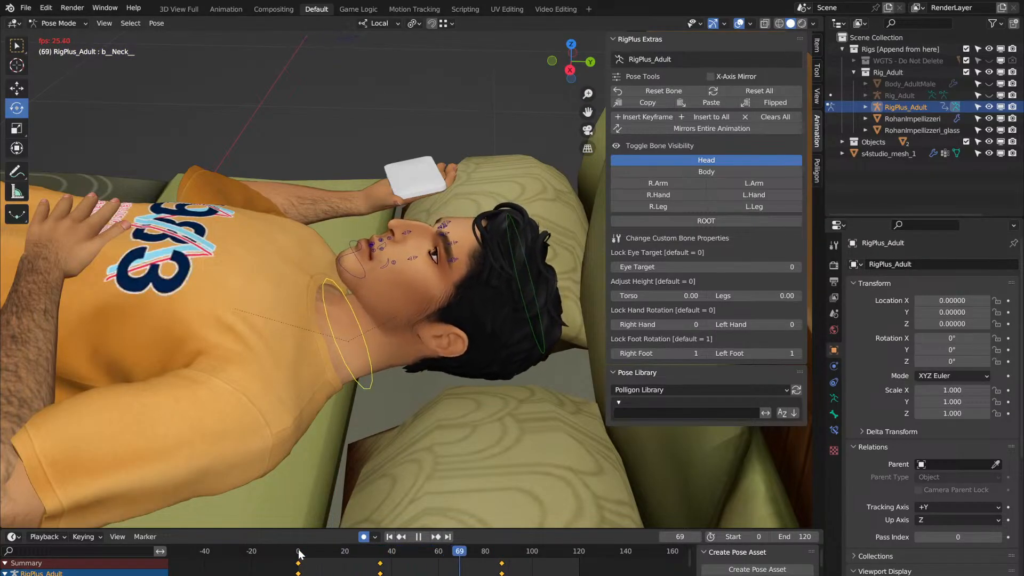
pyautogui.press('space')
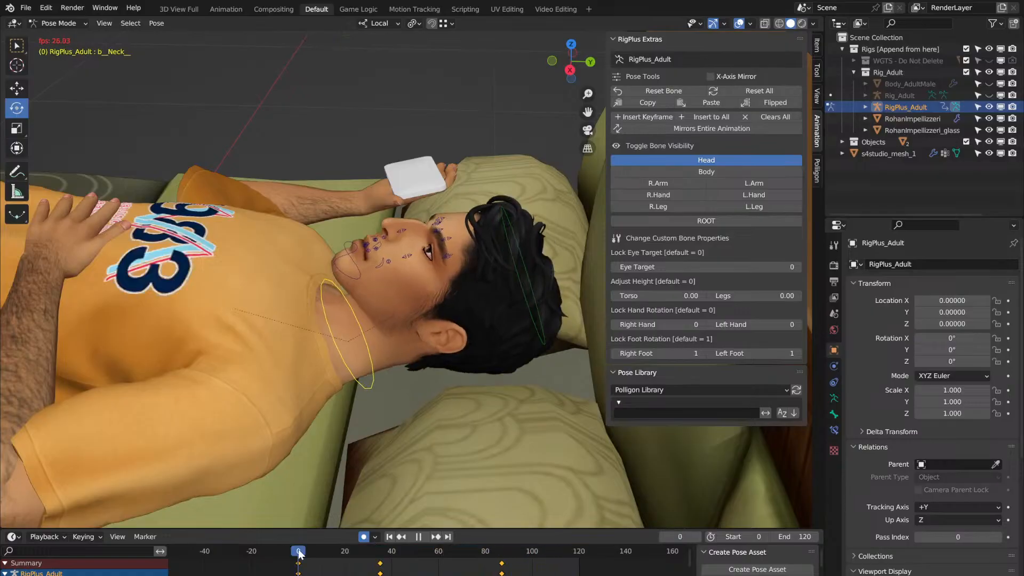
pyautogui.click(804, 535)
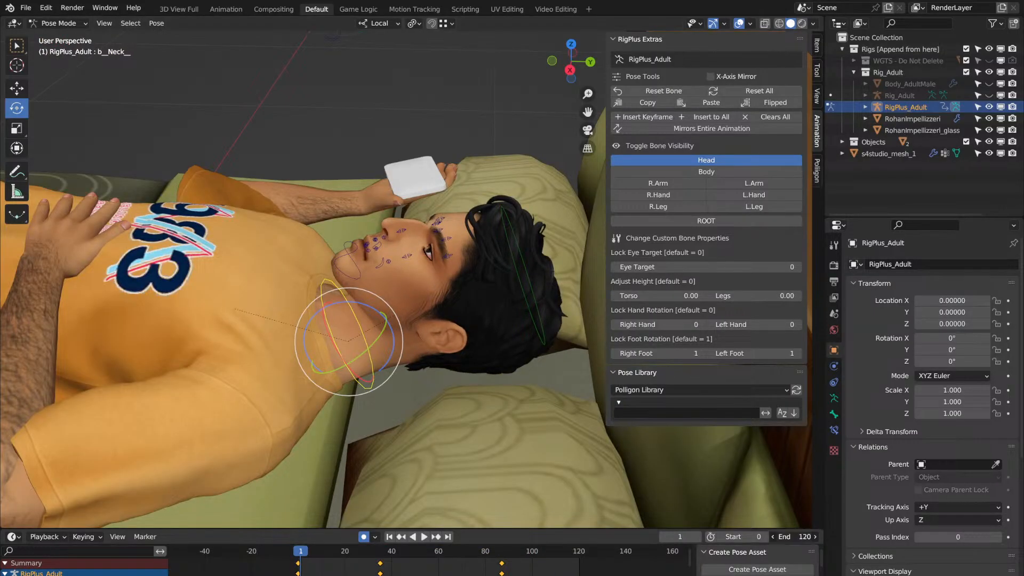
pyautogui.moveTo(804, 536); pyautogui.dragTo(822, 536)
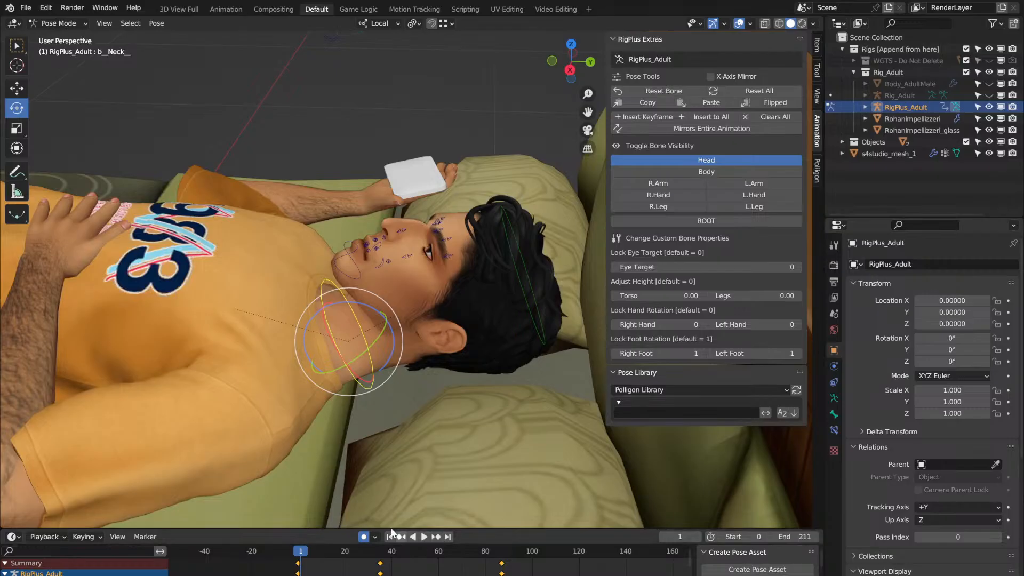
# Step: Play back the extended animation, then paste the copied neck keyframe at frame 149
pyautogui.press('space')
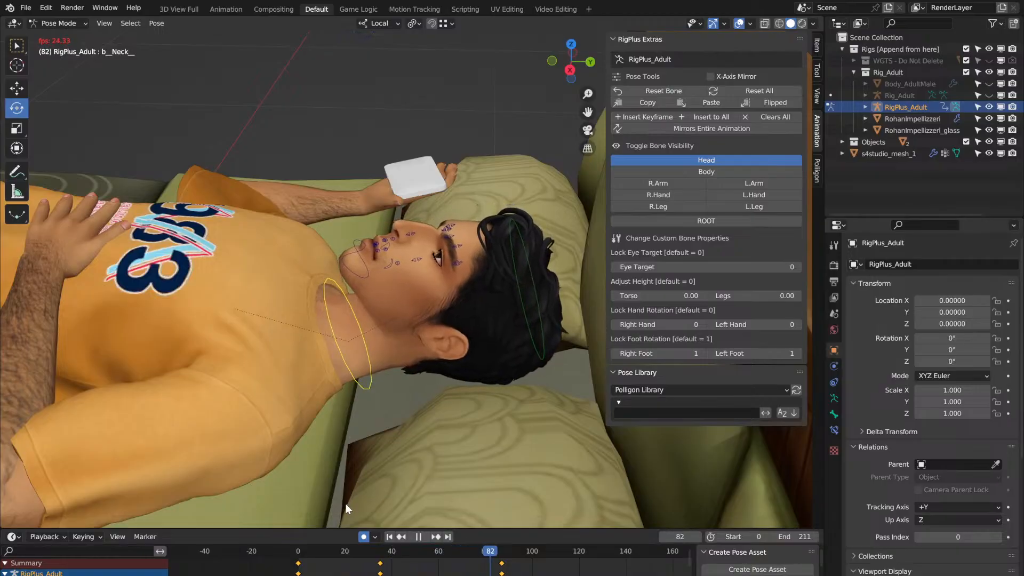
pyautogui.press('space')
pyautogui.press('space')
pyautogui.press('space')
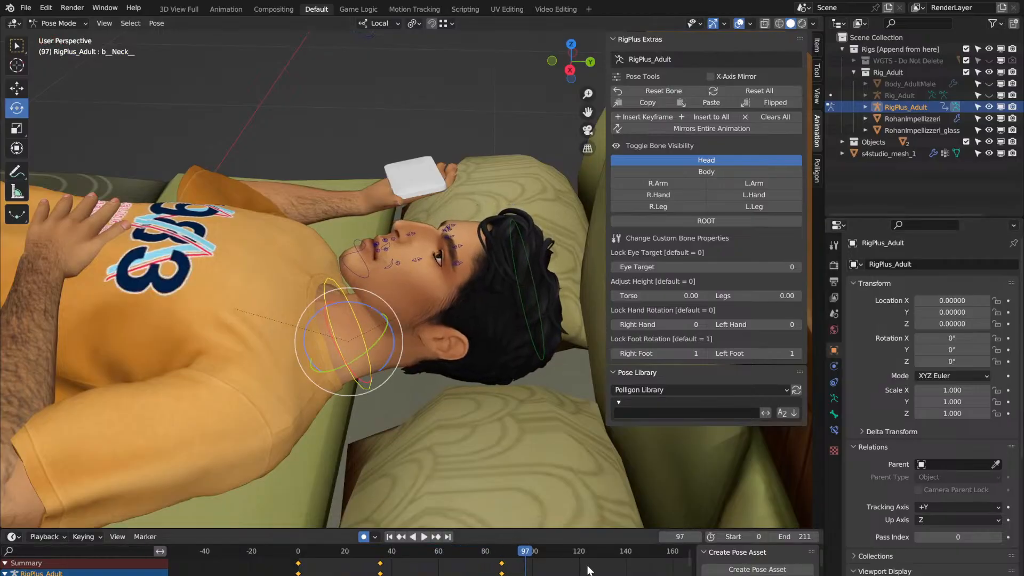
pyautogui.moveTo(588, 567); pyautogui.dragTo(375, 575)
pyautogui.moveTo(628, 566); pyautogui.dragTo(460, 564, button='middle')
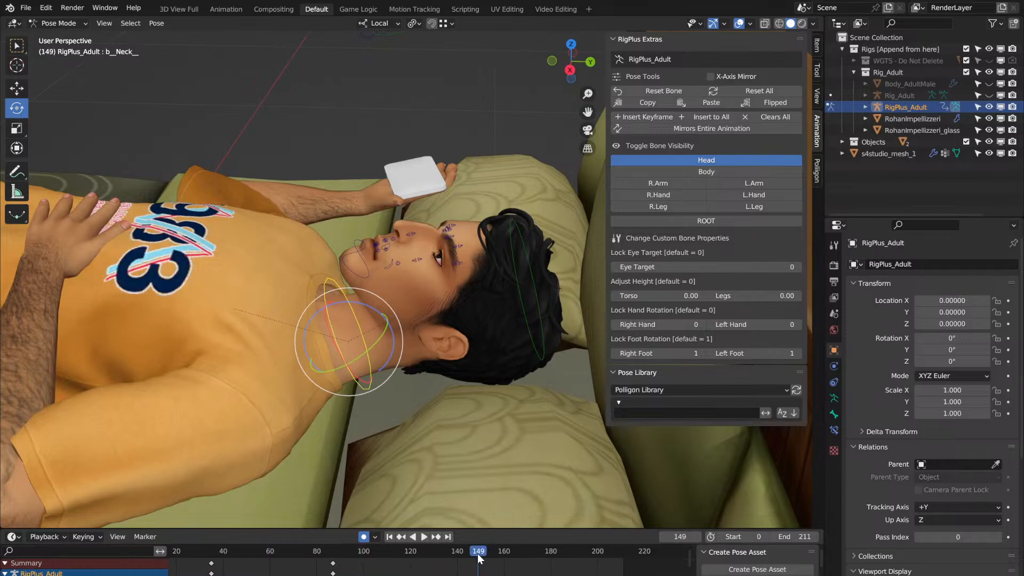
pyautogui.click(478, 554)
pyautogui.hotkey('ctrl', 'v')
# Step: Play the animation from frame 0 to review the looping neck movement
pyautogui.moveTo(478, 568); pyautogui.dragTo(625, 568, button='middle')
pyautogui.click(276, 554)
pyautogui.press('space')
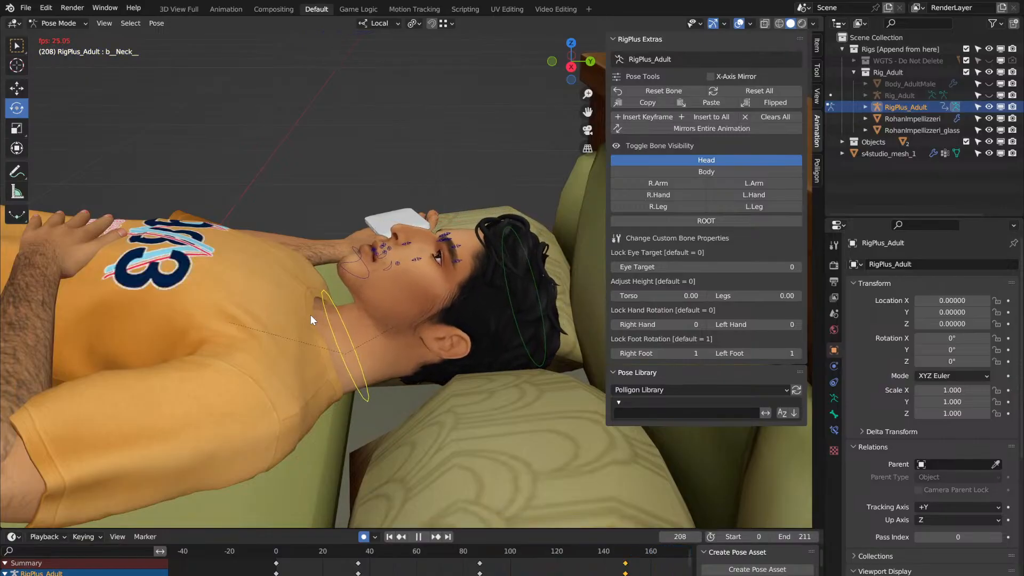
pyautogui.press('space')
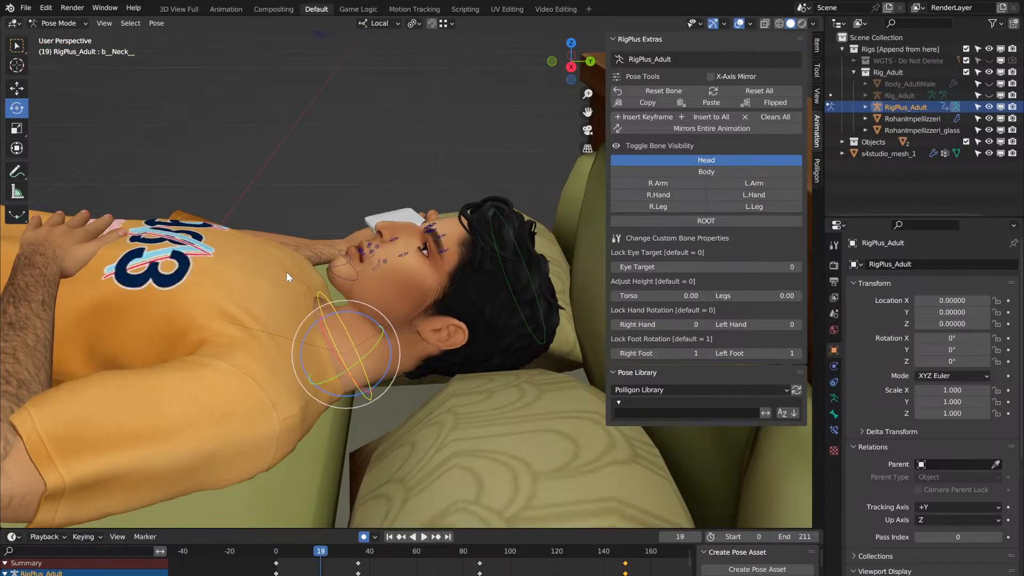
# Step: Play back the looping neck animation and review it from a closer view of the head
pyautogui.moveTo(286, 273); pyautogui.dragTo(287, 272, button='middle')
pyautogui.press('space')
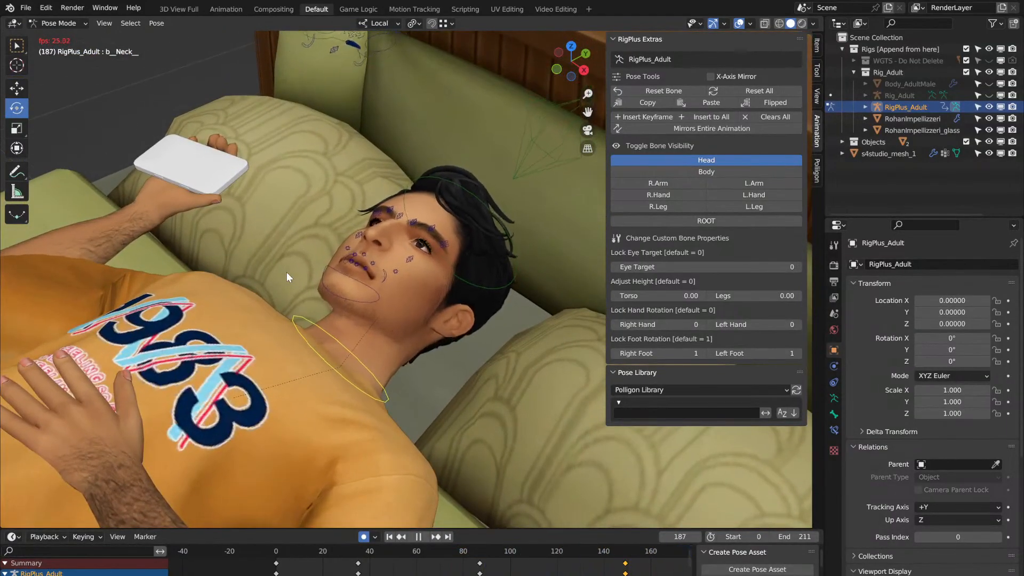
pyautogui.press('space')
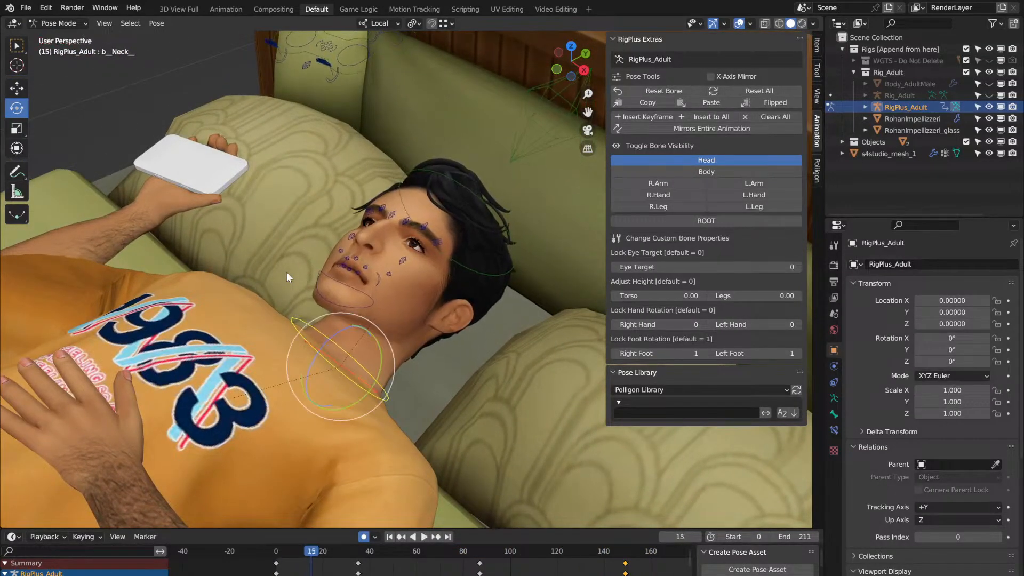
# Step: Return to frame 0, show the right-hand bones and hide the head bones
pyautogui.click(276, 559)
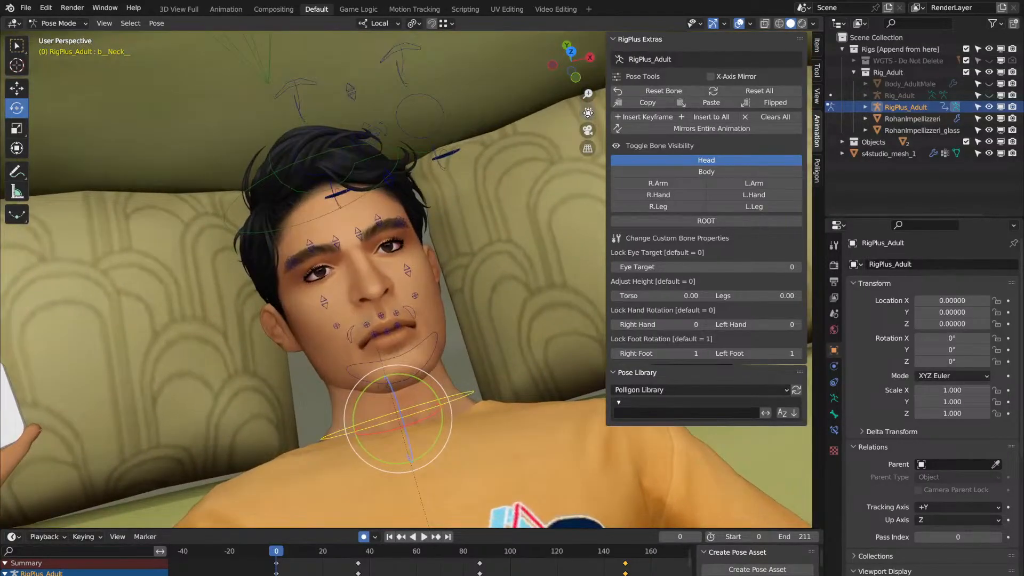
pyautogui.moveTo(588, 112); pyautogui.dragTo(817, 27)
pyautogui.moveTo(69, 416)
pyautogui.mouseDown(button='middle')
pyautogui.moveTo(117, 397)
pyautogui.moveTo(171, 340)
pyautogui.moveTo(60, 429)
pyautogui.mouseUp(button='middle')
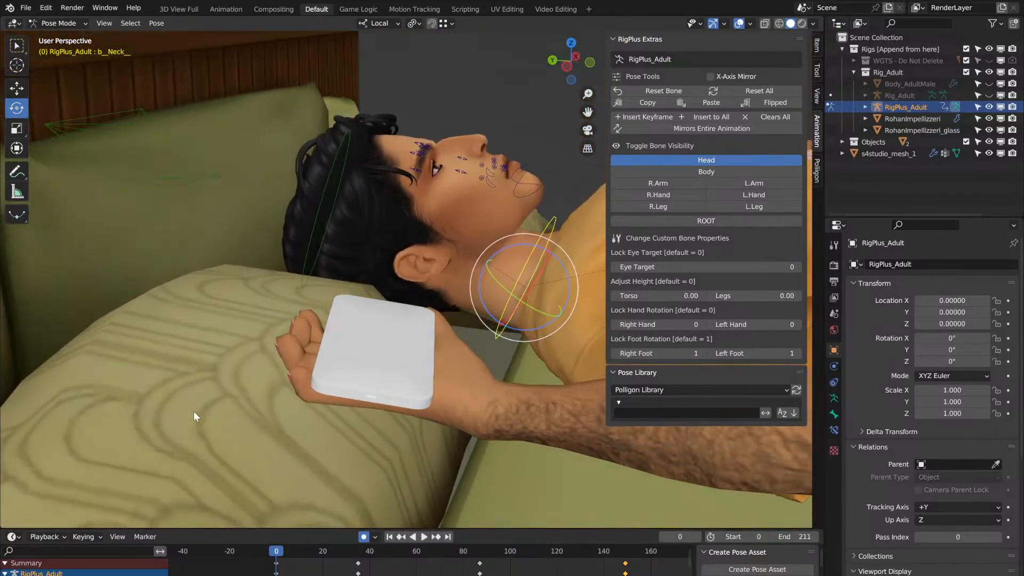
pyautogui.moveTo(193, 412); pyautogui.dragTo(194, 411, button='middle')
pyautogui.click(657, 196)
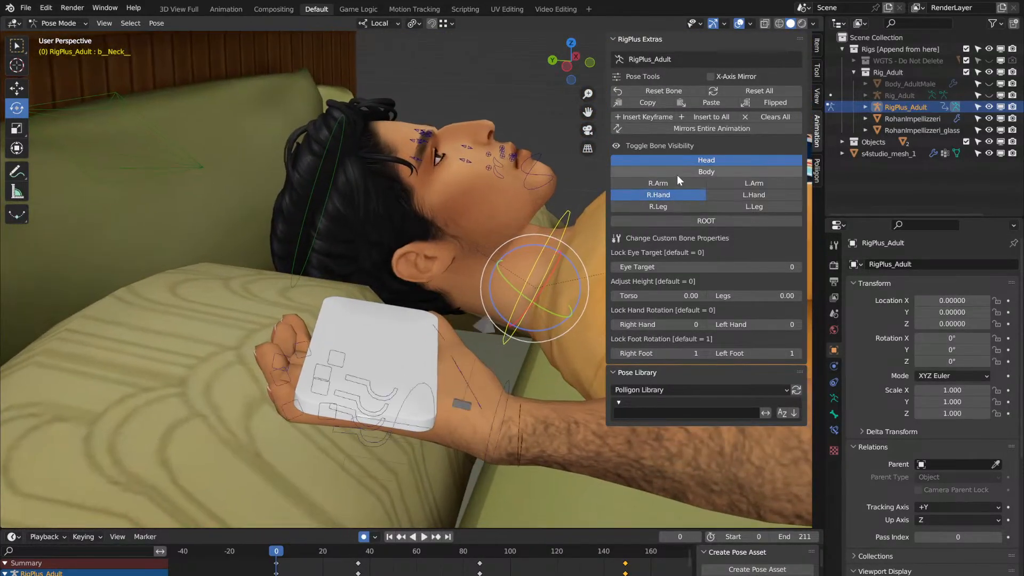
pyautogui.click(668, 160)
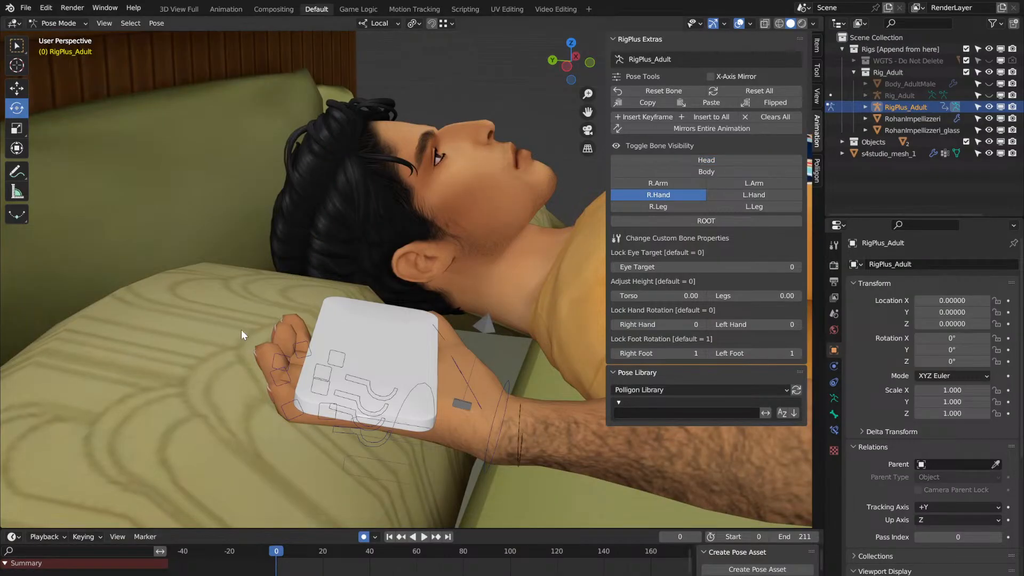
# Step: Rotate the right ring finger's second bone about 7.91° around local Z, then refine it with a free rotation
pyautogui.moveTo(257, 343); pyautogui.dragTo(257, 343, button='middle')
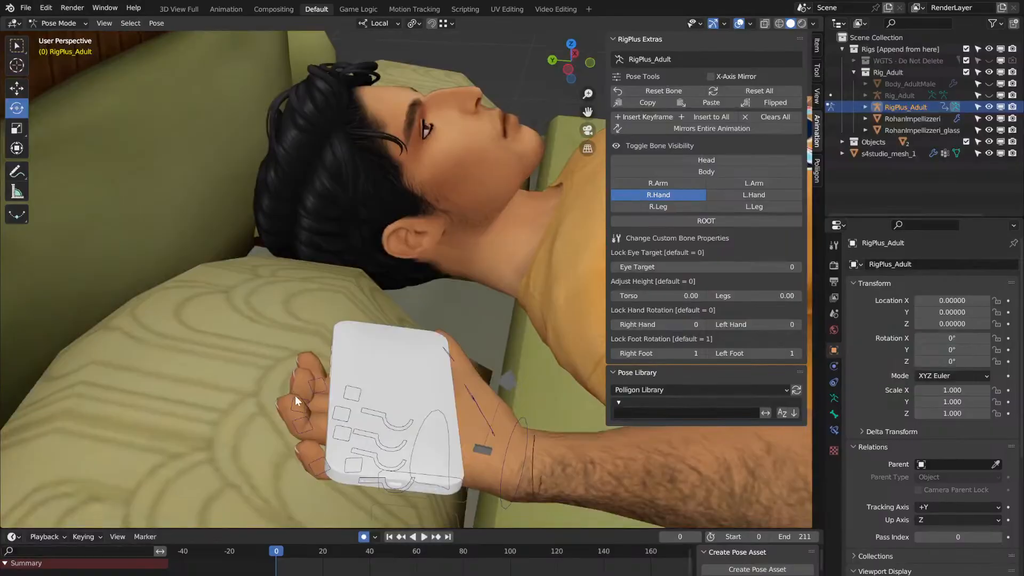
pyautogui.click(309, 421)
pyautogui.moveTo(309, 421); pyautogui.dragTo(371, 379, button='middle')
pyautogui.moveTo(371, 379)
pyautogui.mouseDown()
pyautogui.moveTo(396, 380)
pyautogui.moveTo(379, 386)
pyautogui.mouseUp()
pyautogui.press('r')
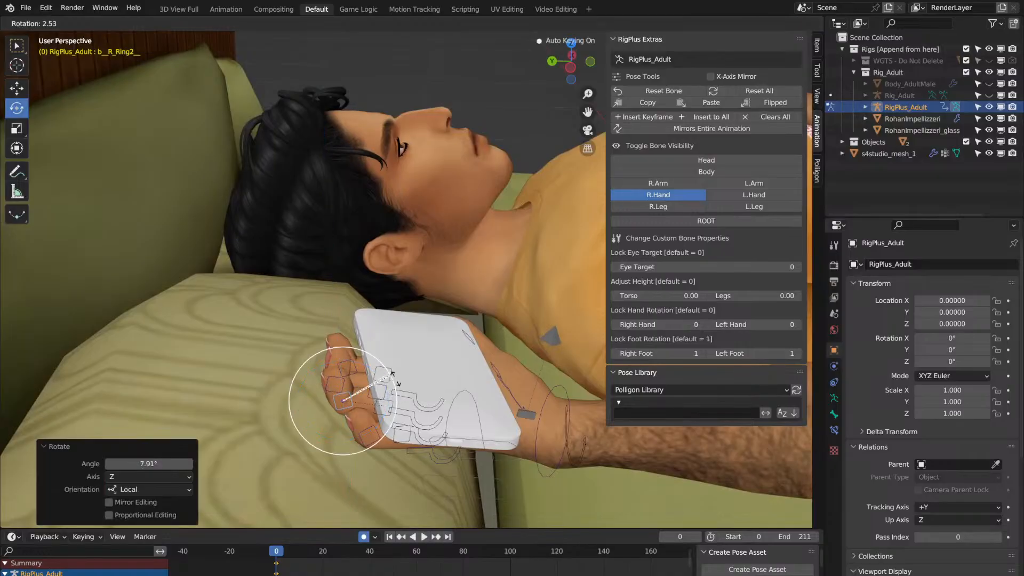
pyautogui.click(399, 393)
pyautogui.moveTo(399, 392); pyautogui.dragTo(401, 393, button='middle')
# Step: Move the right-hand Stigmata bone holding the phone about 0.00716 along local X
pyautogui.click(511, 374)
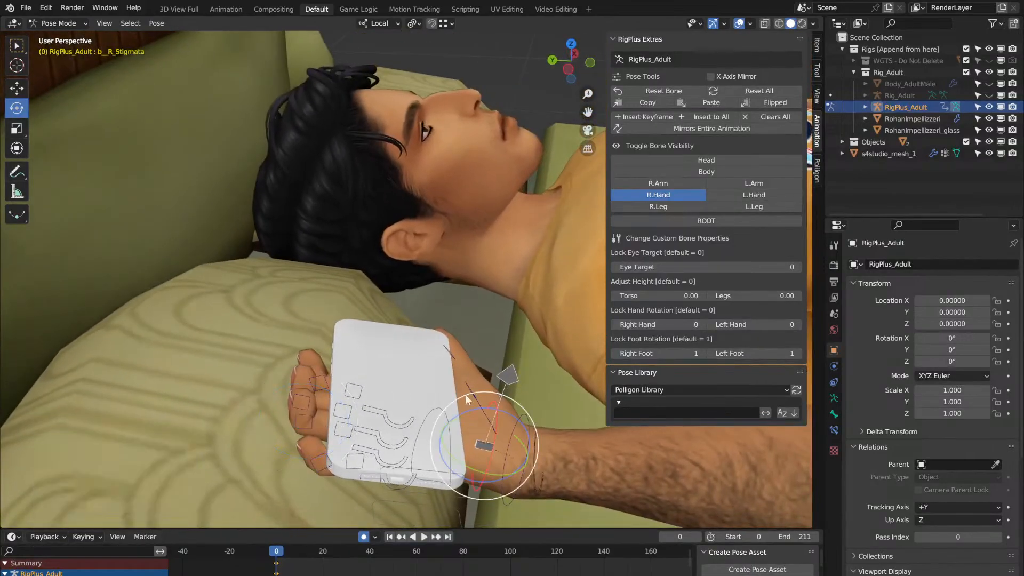
pyautogui.click(18, 88)
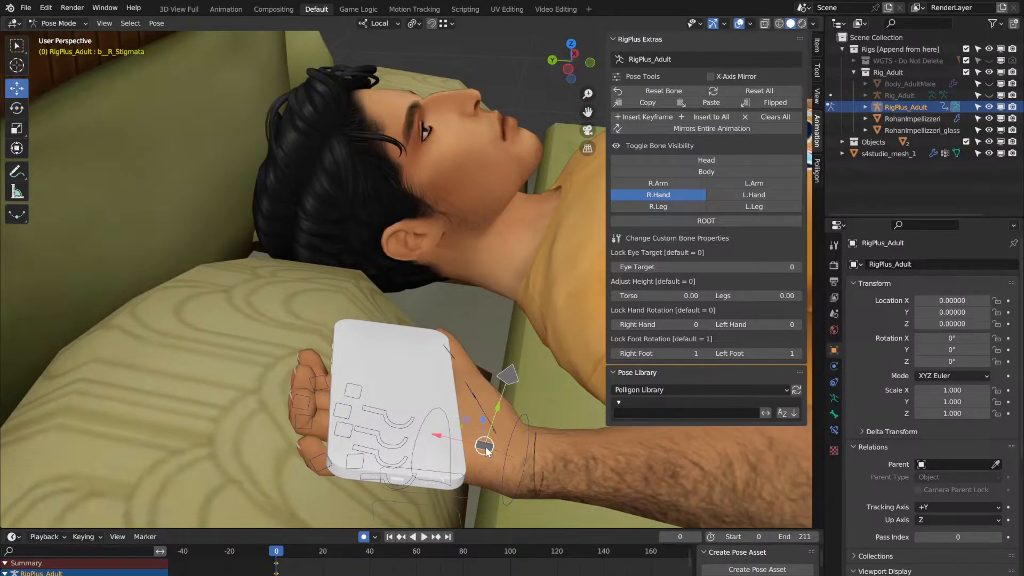
pyautogui.moveTo(438, 437); pyautogui.dragTo(420, 431)
pyautogui.moveTo(420, 431); pyautogui.dragTo(419, 431, button='middle')
pyautogui.moveTo(420, 431); pyautogui.dragTo(419, 459, button='middle')
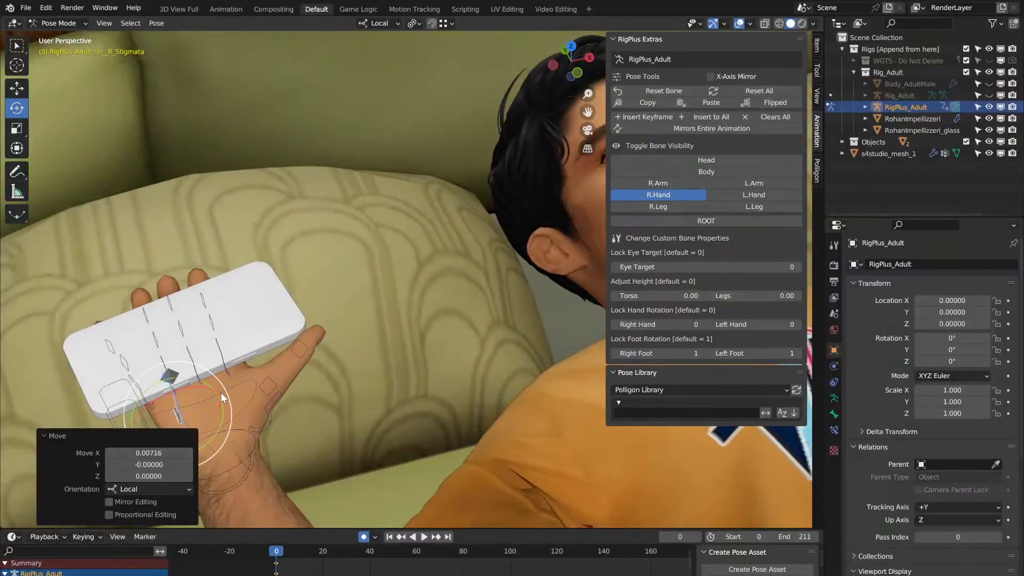
# Step: Rotate the Stigmata bone about 6.21° around its local X axis to tilt the phone
pyautogui.press('r')
pyautogui.press('x')
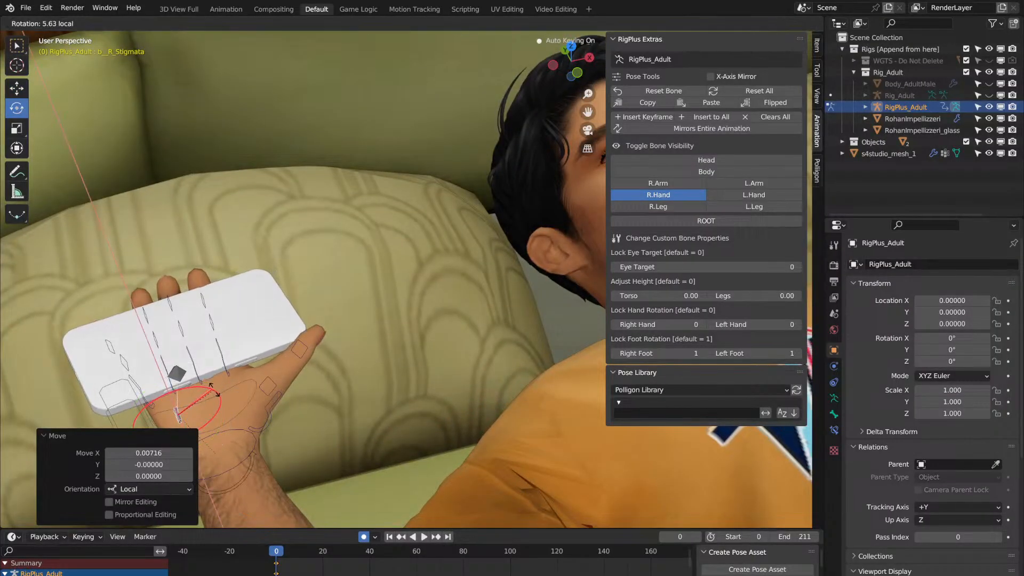
pyautogui.moveTo(215, 390); pyautogui.dragTo(215, 391)
pyautogui.moveTo(215, 391); pyautogui.dragTo(195, 410, button='middle')
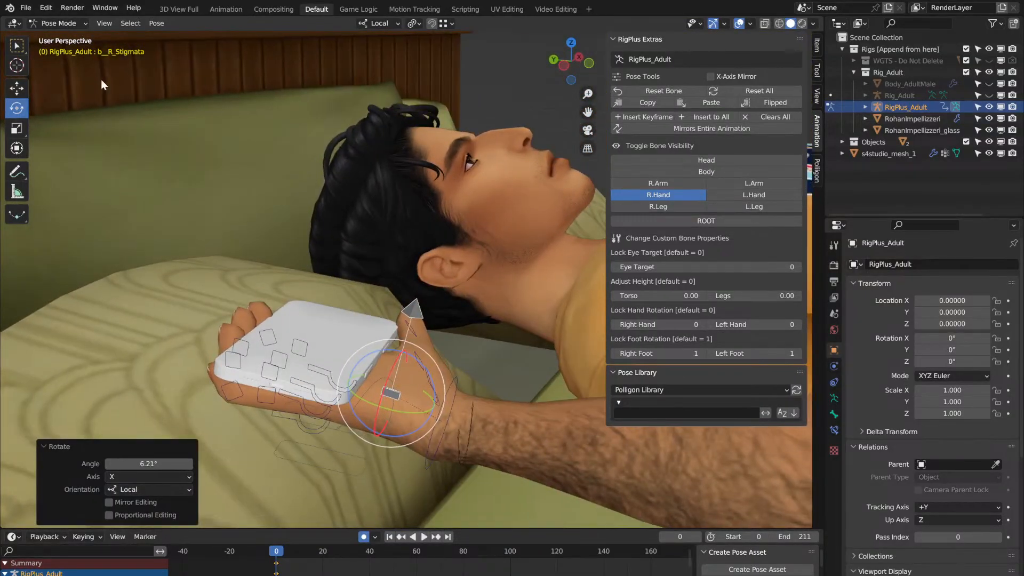
# Step: Move the Stigmata bone about -0.00387 along local Y and about -0.00173 along local X to seat the phone in the palm
pyautogui.click(14, 89)
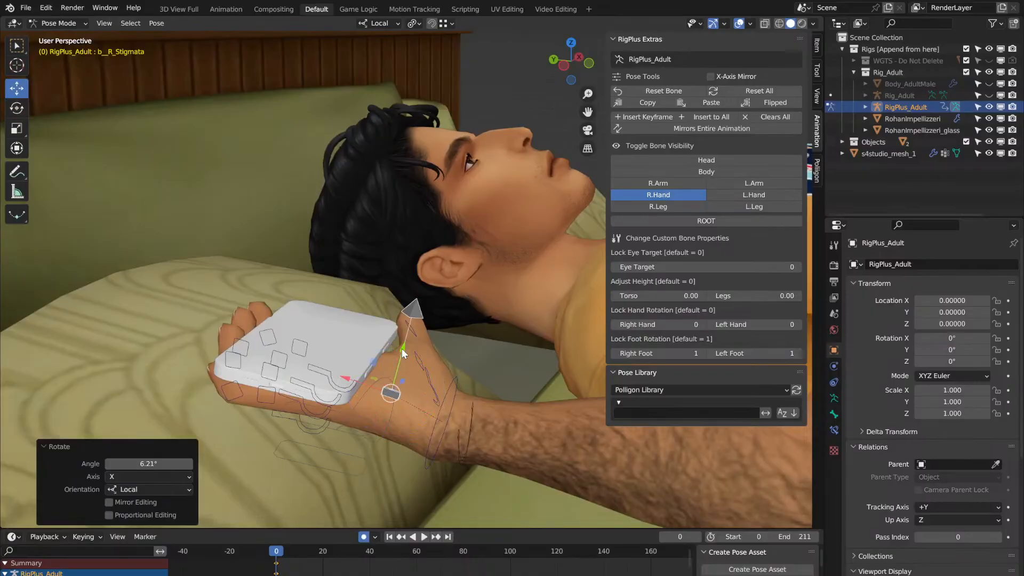
pyautogui.moveTo(403, 354)
pyautogui.mouseDown()
pyautogui.moveTo(401, 371)
pyautogui.moveTo(412, 360)
pyautogui.mouseUp()
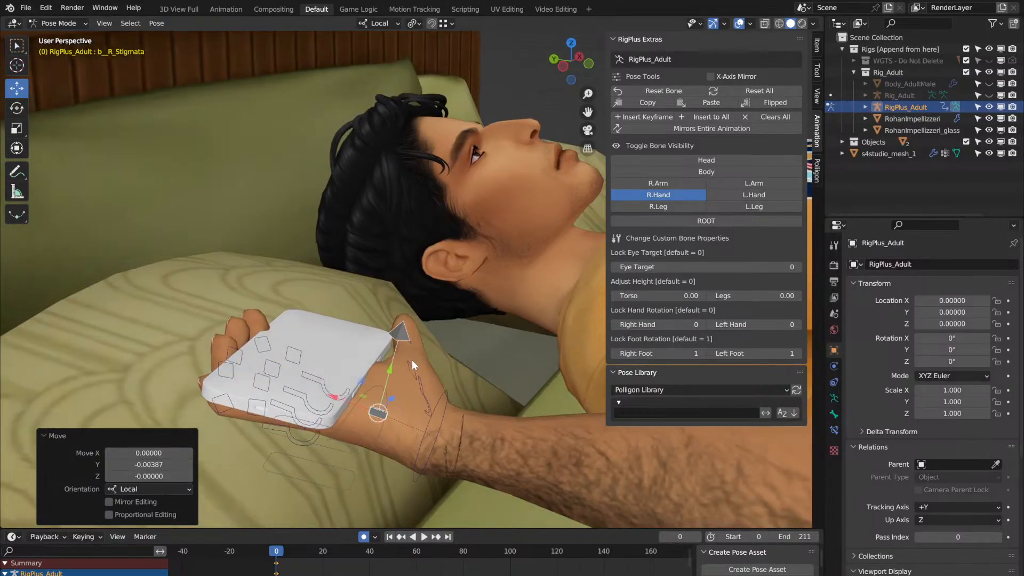
pyautogui.press('g')
pyautogui.press('x')
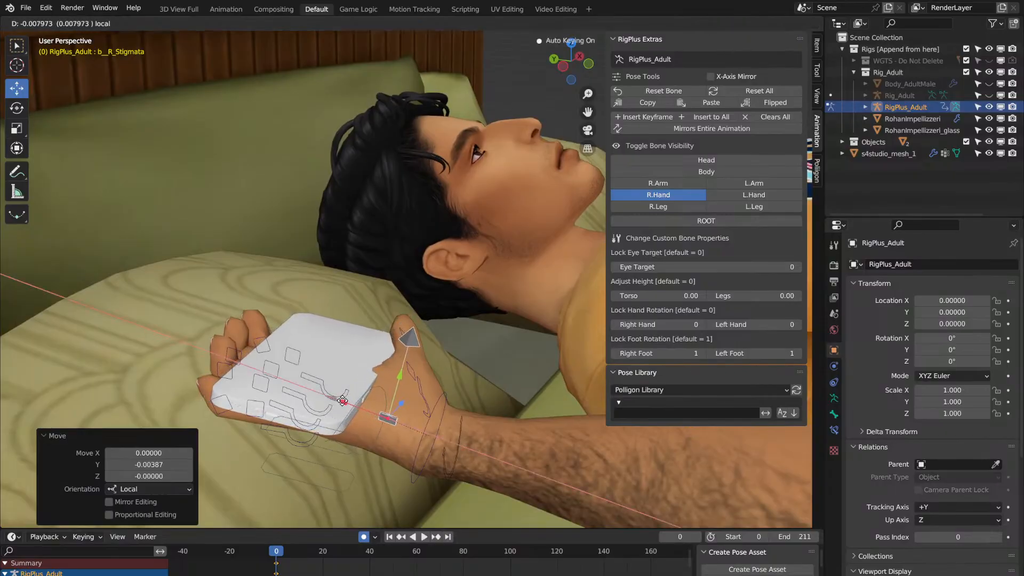
pyautogui.moveTo(343, 400); pyautogui.dragTo(334, 397)
pyautogui.moveTo(334, 397); pyautogui.dragTo(369, 409, button='middle')
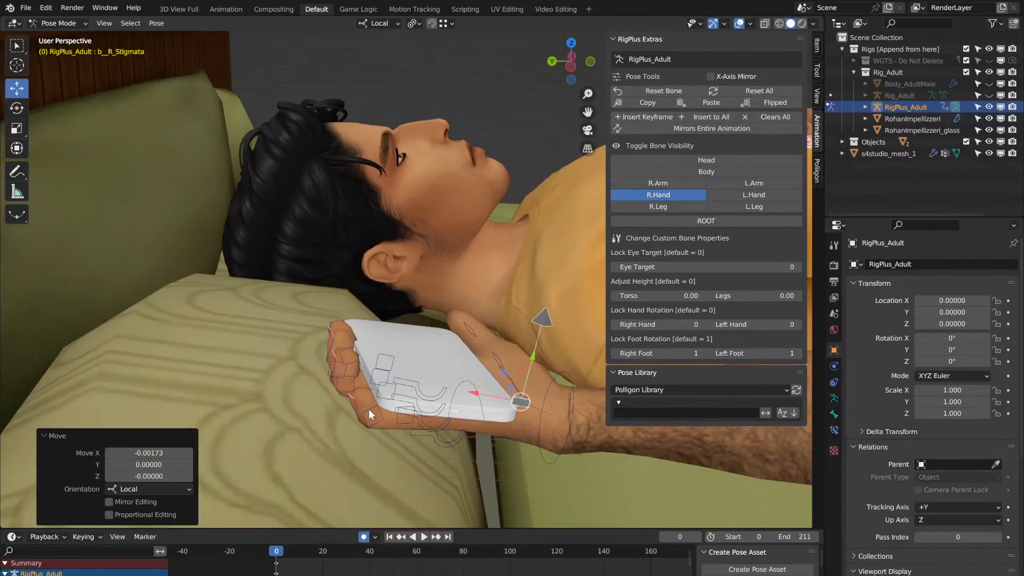
# Step: Rotate the right pinky's second bone about 7.43° in the view plane
pyautogui.click(369, 408)
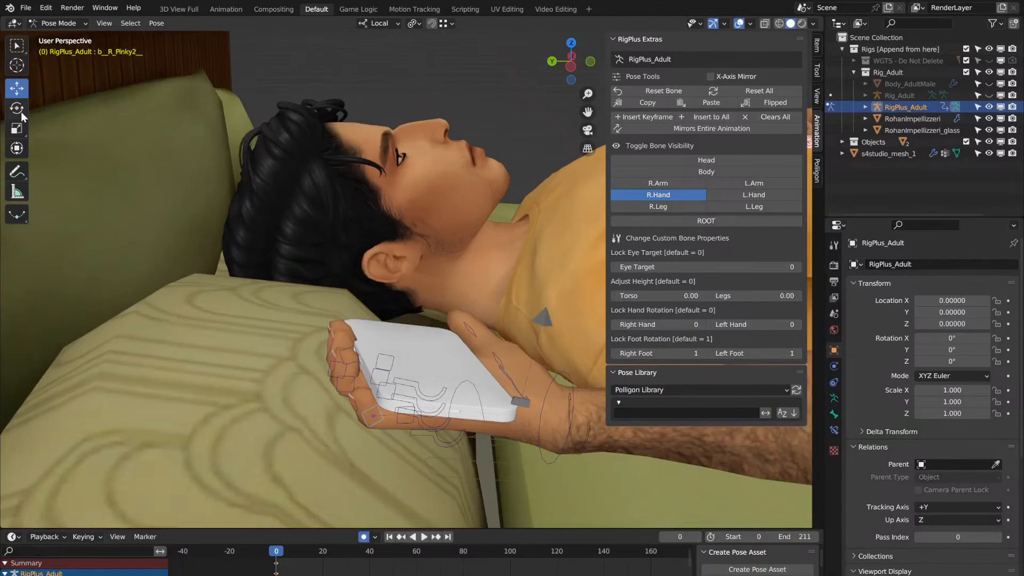
pyautogui.moveTo(388, 366); pyautogui.dragTo(395, 366)
pyautogui.moveTo(395, 367); pyautogui.dragTo(394, 369, button='middle')
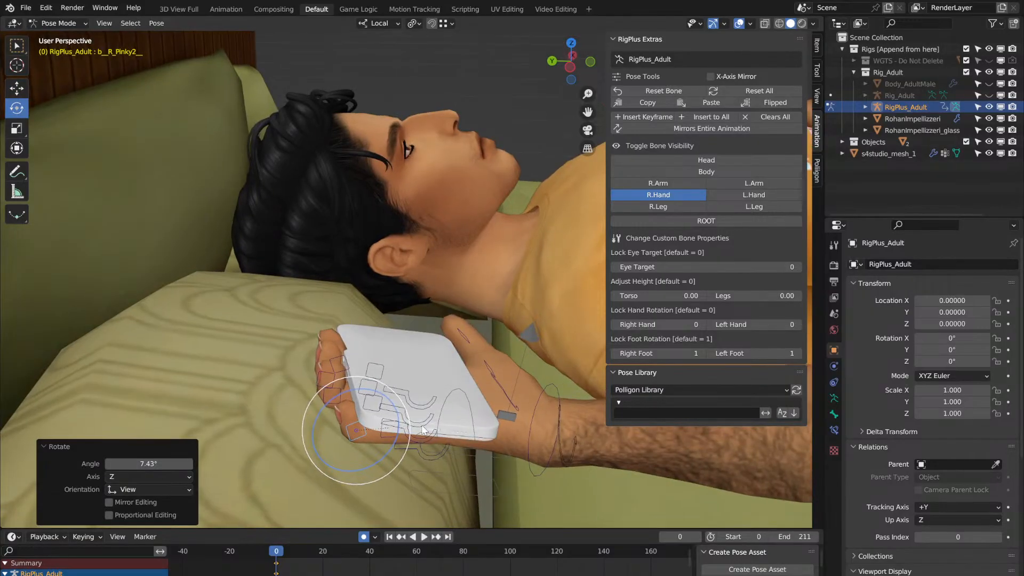
# Step: Try rotating the right palm control, then undo the rotation
pyautogui.click(419, 446)
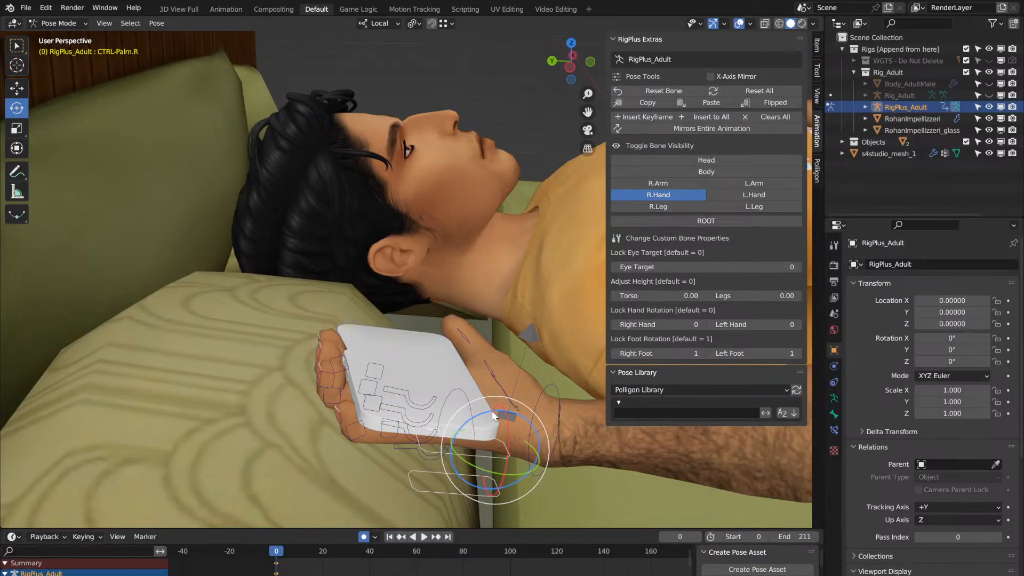
pyautogui.moveTo(487, 414); pyautogui.dragTo(491, 412)
pyautogui.moveTo(491, 412); pyautogui.dragTo(491, 412, button='middle')
pyautogui.hotkey('ctrl', 'z')
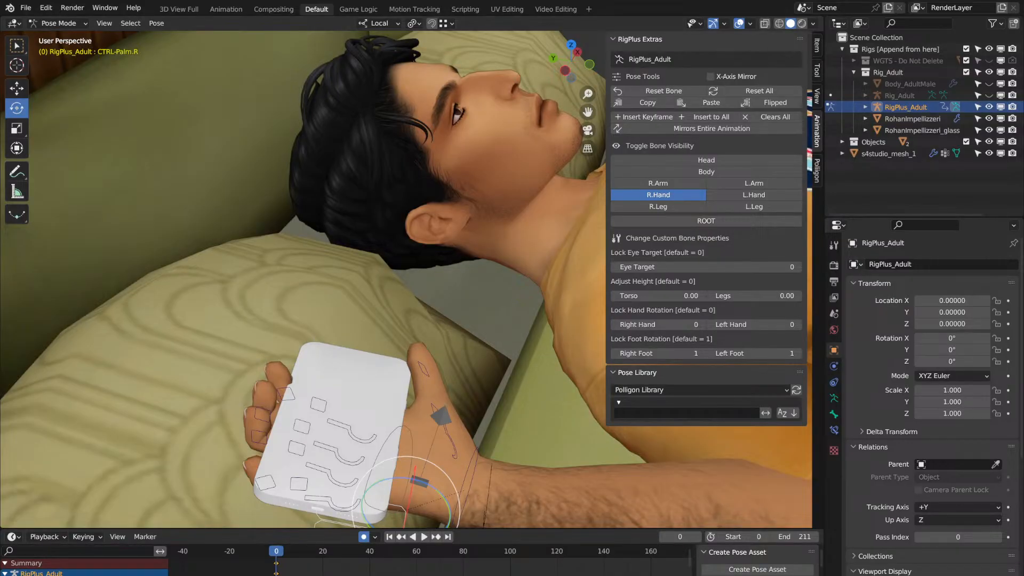
# Step: Play back the animation to review the phone hand together with the head and upper body
pyautogui.moveTo(421, 239); pyautogui.dragTo(288, 236, button='middle')
pyautogui.scroll(-1, 421, 239)
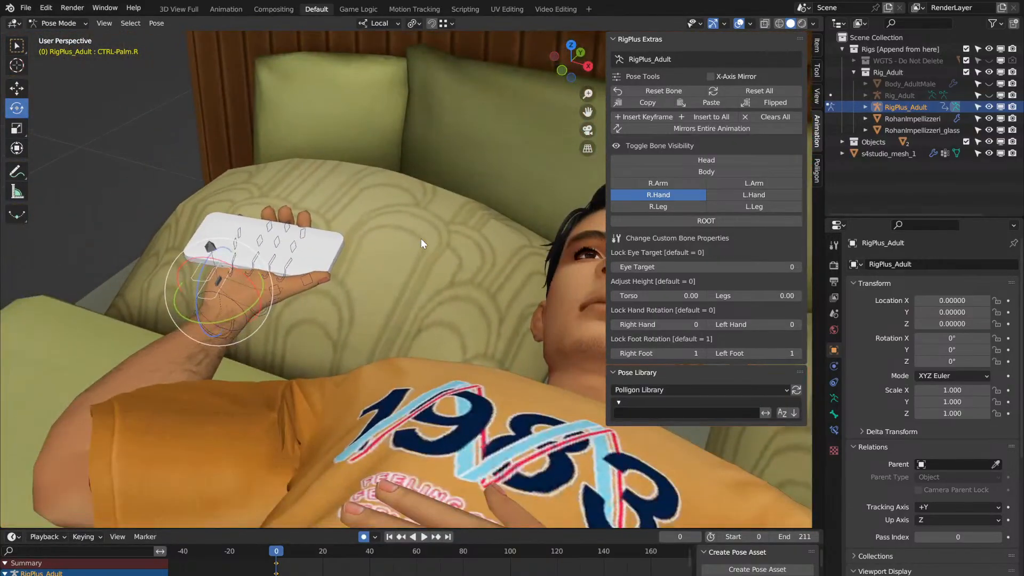
pyautogui.scroll(-2, 421, 238)
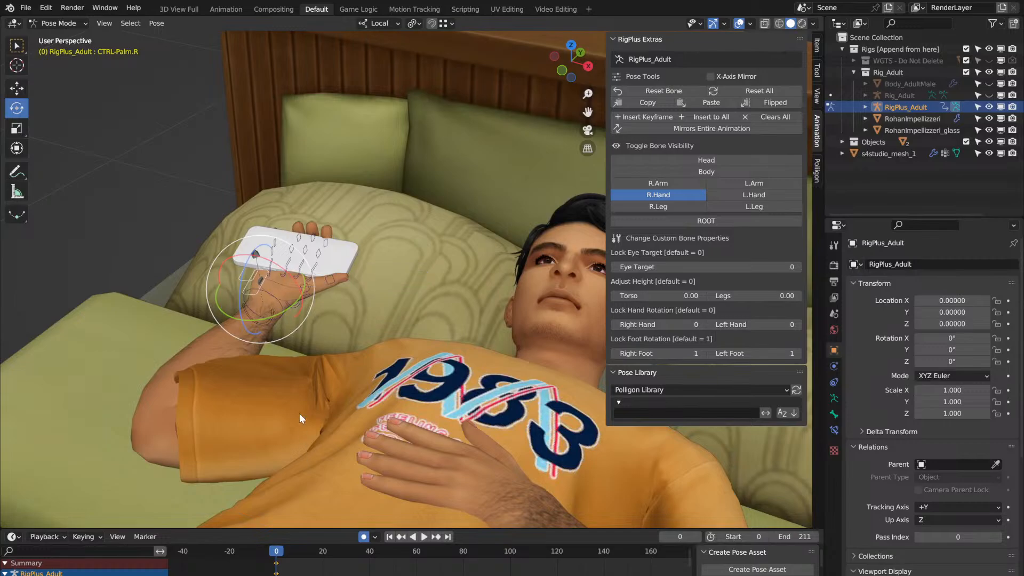
pyautogui.press('space')
pyautogui.scroll(-3, 454, 347)
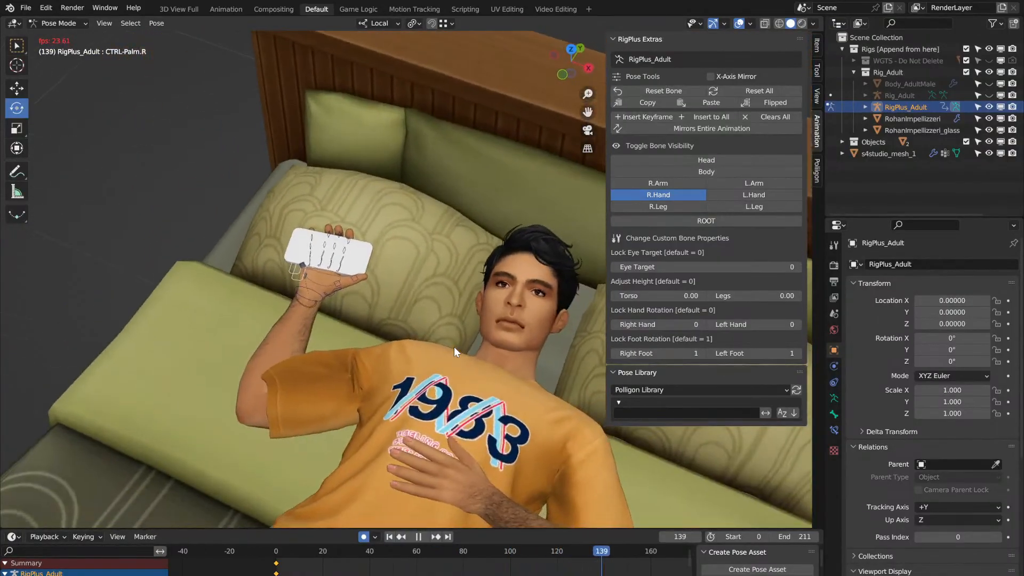
pyautogui.press('space')
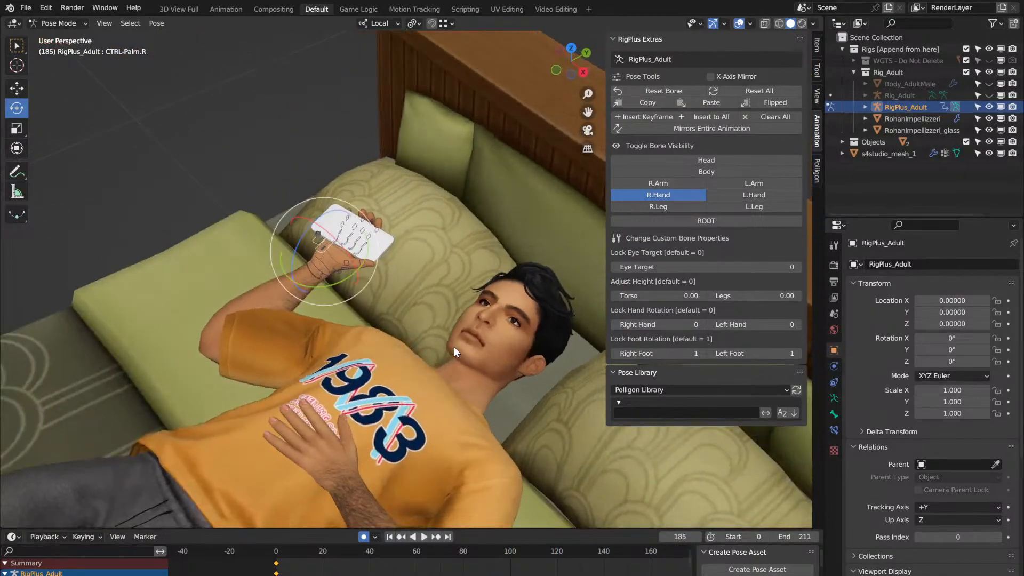
pyautogui.moveTo(454, 348); pyautogui.dragTo(425, 395, button='middle')
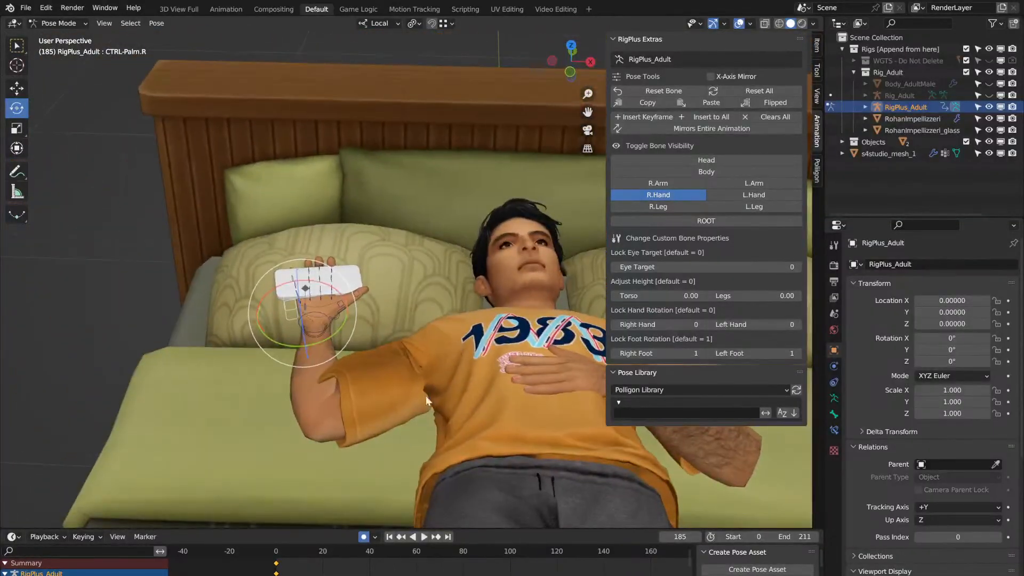
# Step: Return to frame 0, show the body bones and hide the right-hand bones
pyautogui.click(277, 559)
pyautogui.click(681, 170)
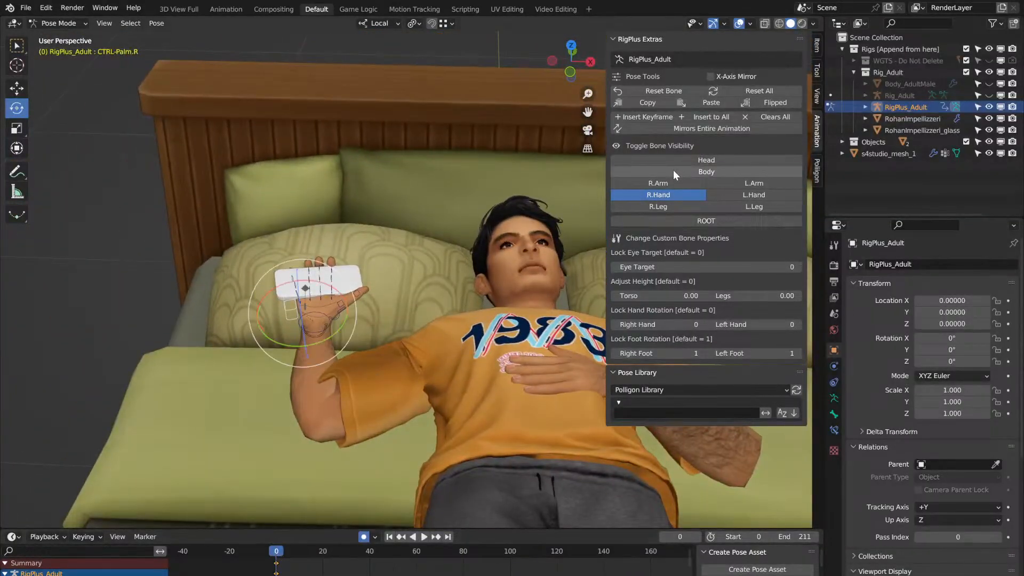
pyautogui.click(663, 194)
pyautogui.scroll(-3, 277, 382)
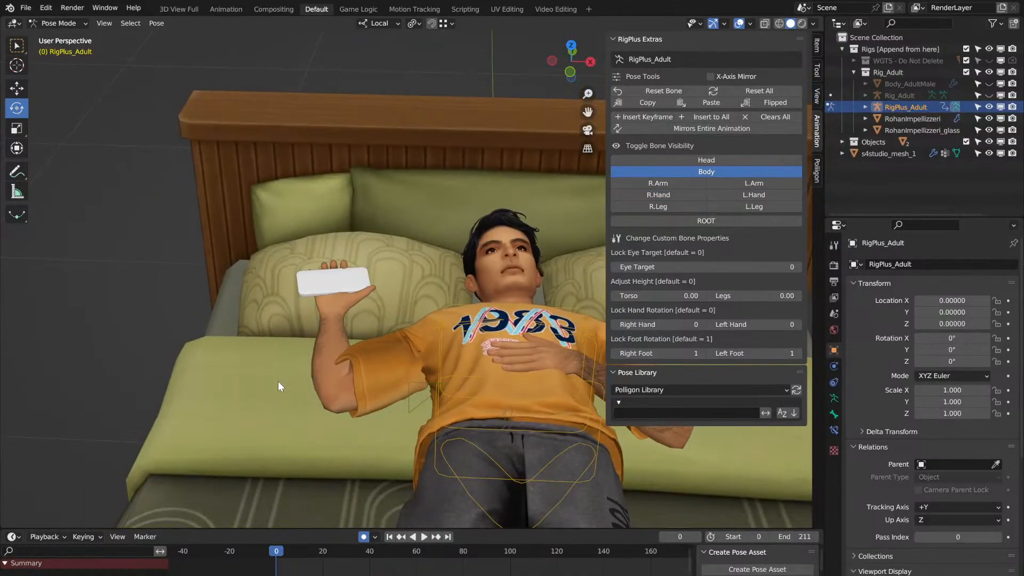
# Step: Play the animation forward from frame 0 and stop at frame 37
pyautogui.moveTo(277, 382); pyautogui.dragTo(268, 455, button='middle')
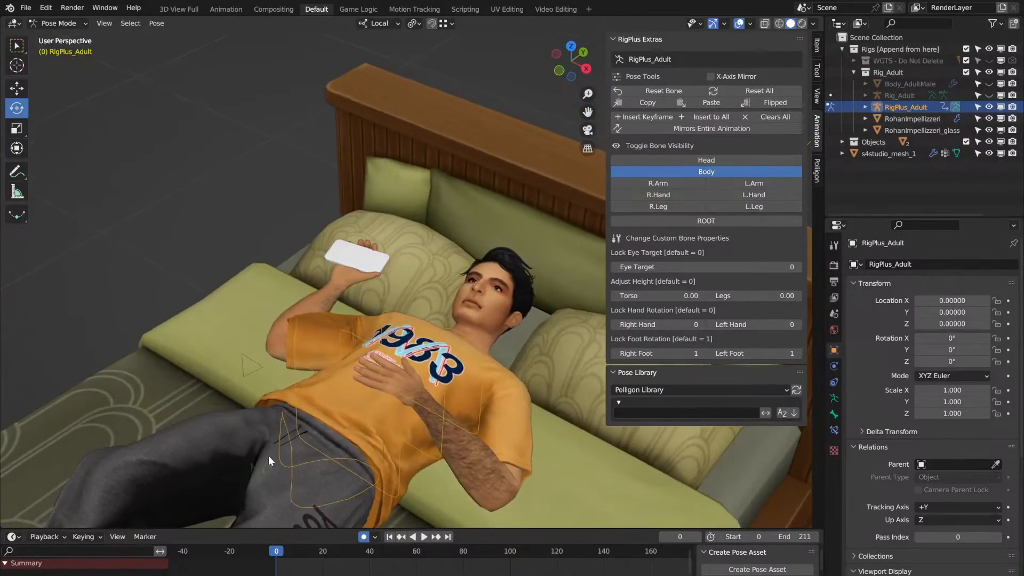
pyautogui.press('space')
pyautogui.press('space')
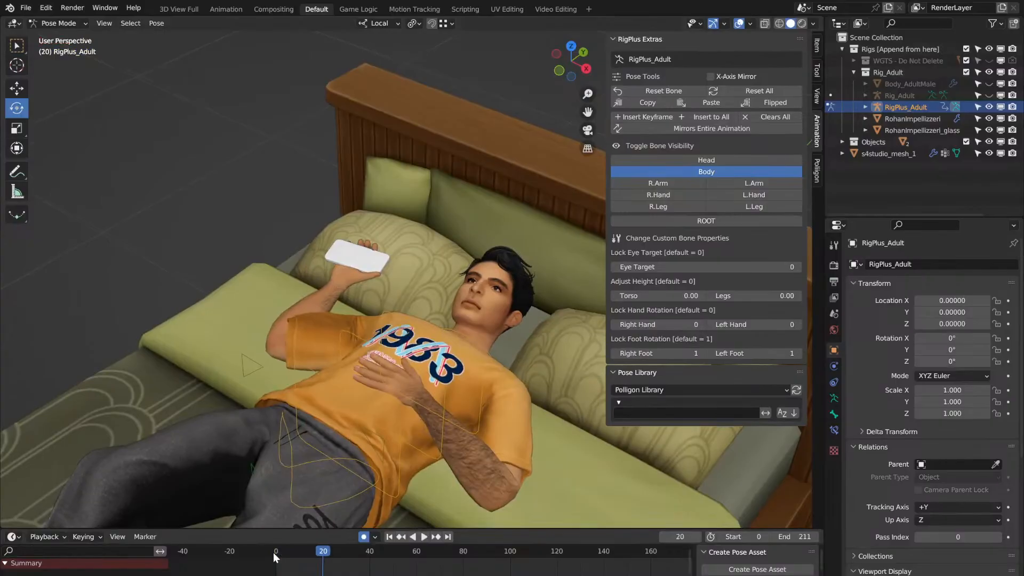
pyautogui.press('space')
pyautogui.press('space')
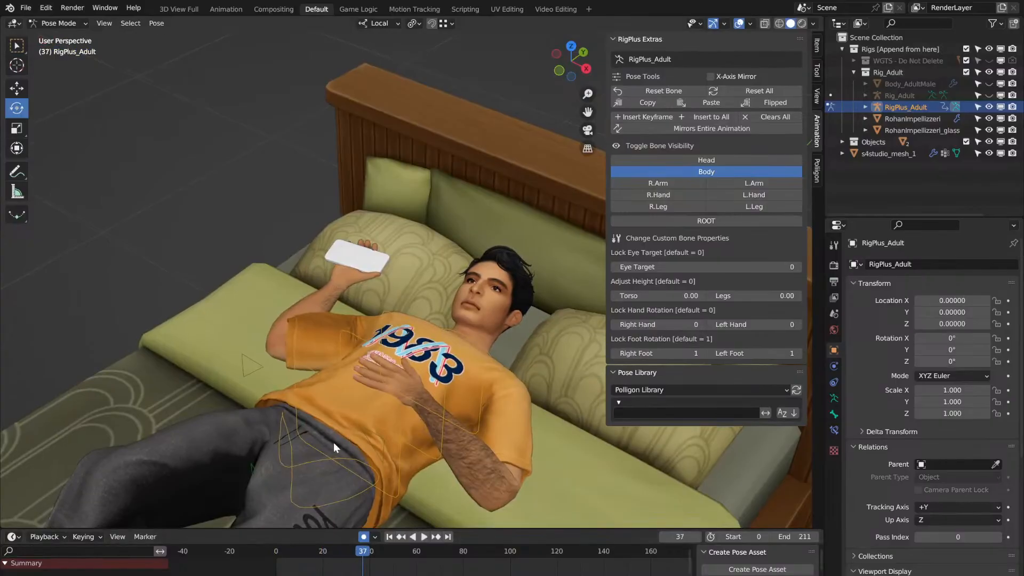
# Step: Move the upper-body control 0.00215 along its local Y axis at frame 37
pyautogui.moveTo(334, 442); pyautogui.dragTo(344, 435, button='middle')
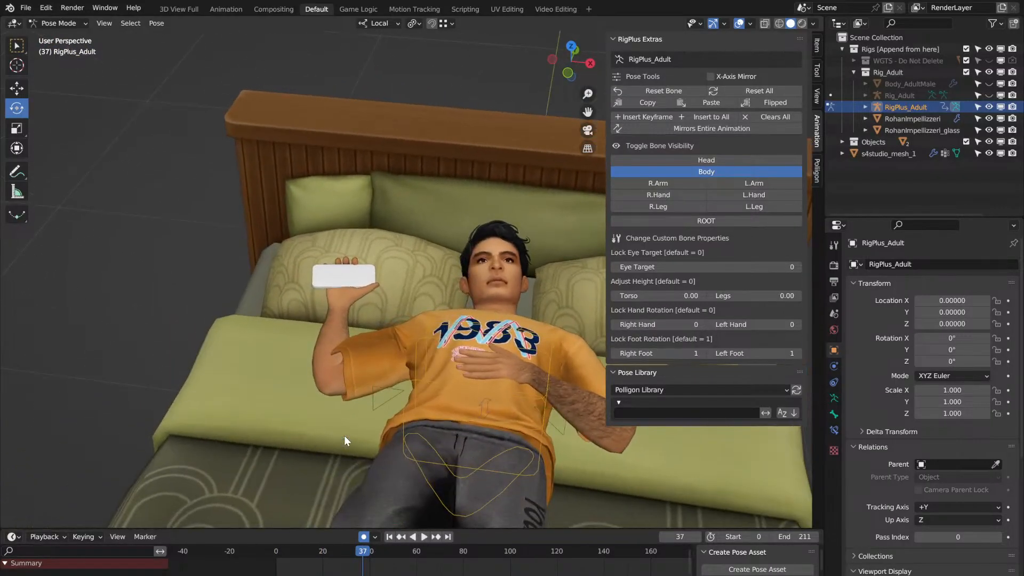
pyautogui.click(417, 379)
pyautogui.moveTo(417, 379); pyautogui.dragTo(283, 315, button='middle')
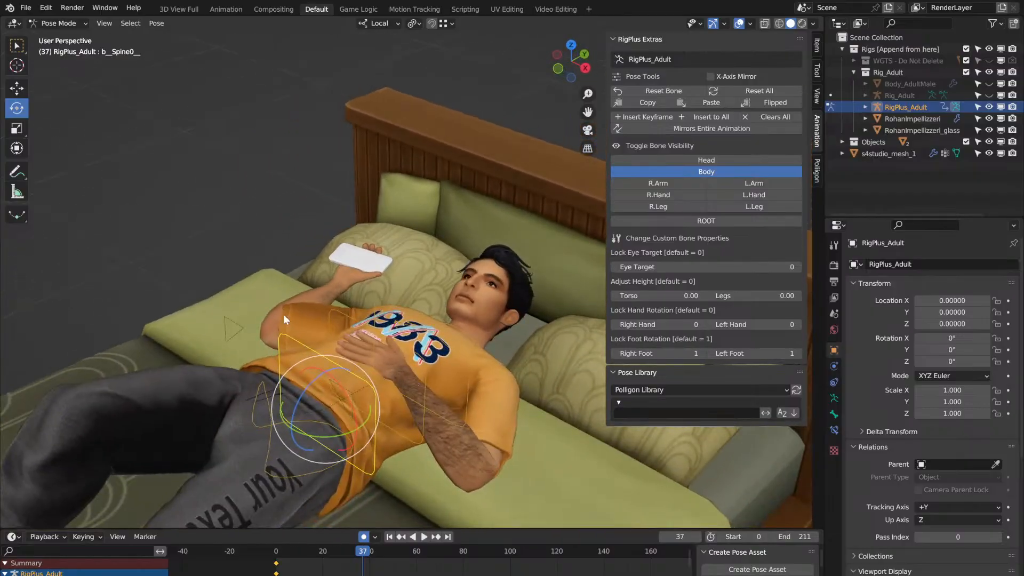
pyautogui.click(21, 92)
pyautogui.moveTo(360, 387); pyautogui.dragTo(341, 376, button='middle')
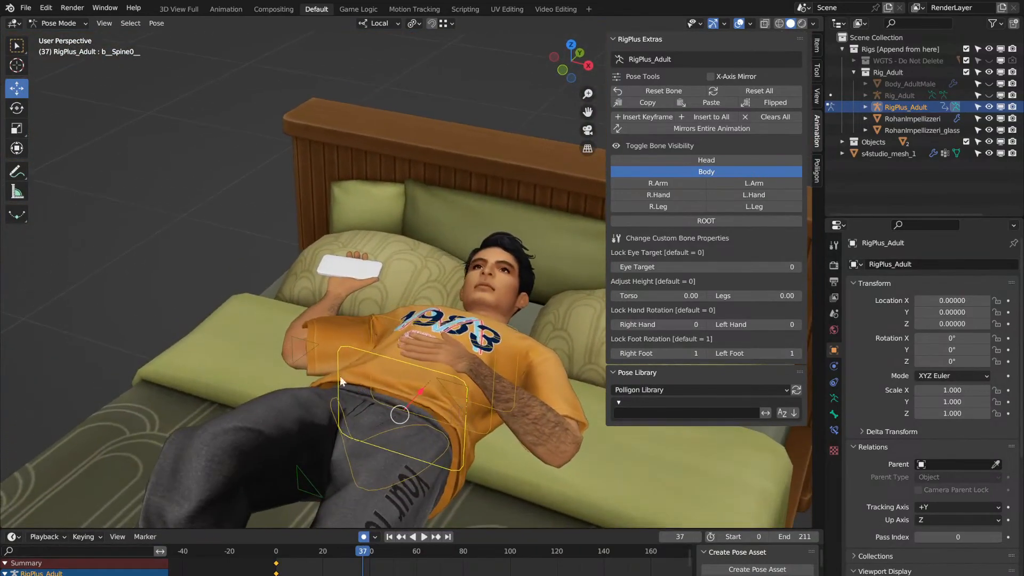
pyautogui.click(313, 348)
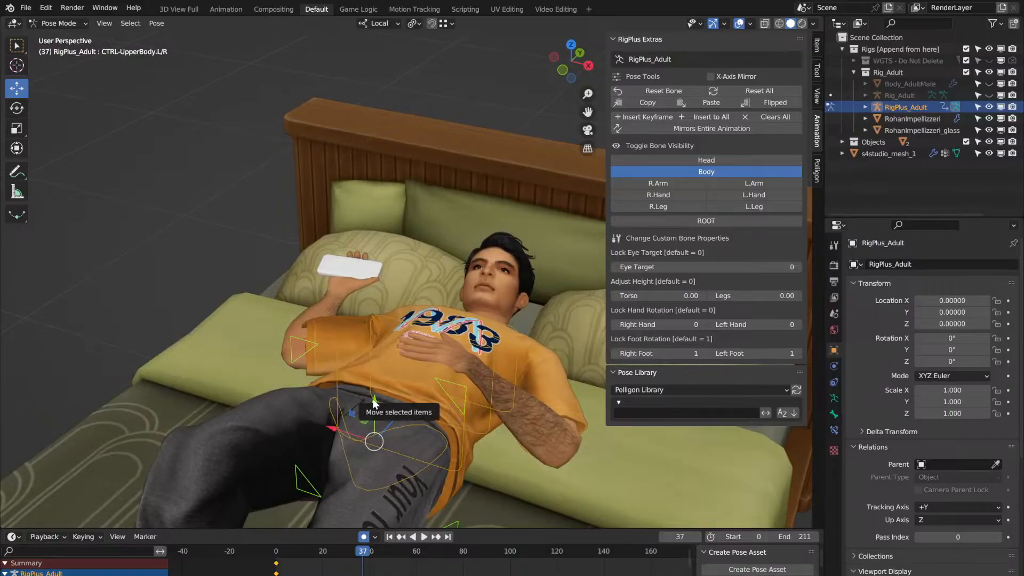
pyautogui.moveTo(376, 401); pyautogui.dragTo(375, 402)
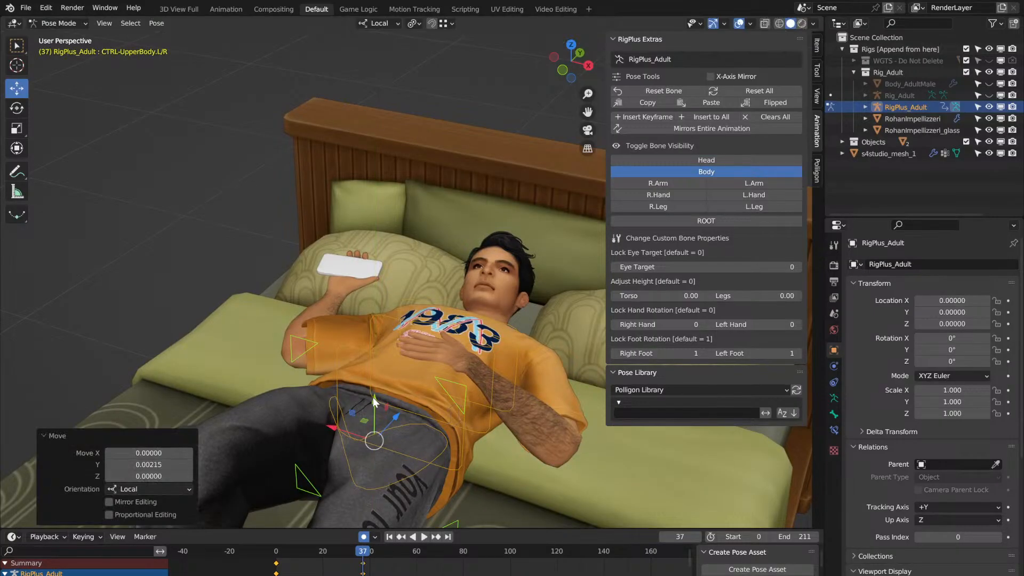
# Step: Play the animation from frame 0, stop at frame 100 and shift the upper-body control slightly along its local Y axis there
pyautogui.click(276, 551)
pyautogui.press('space')
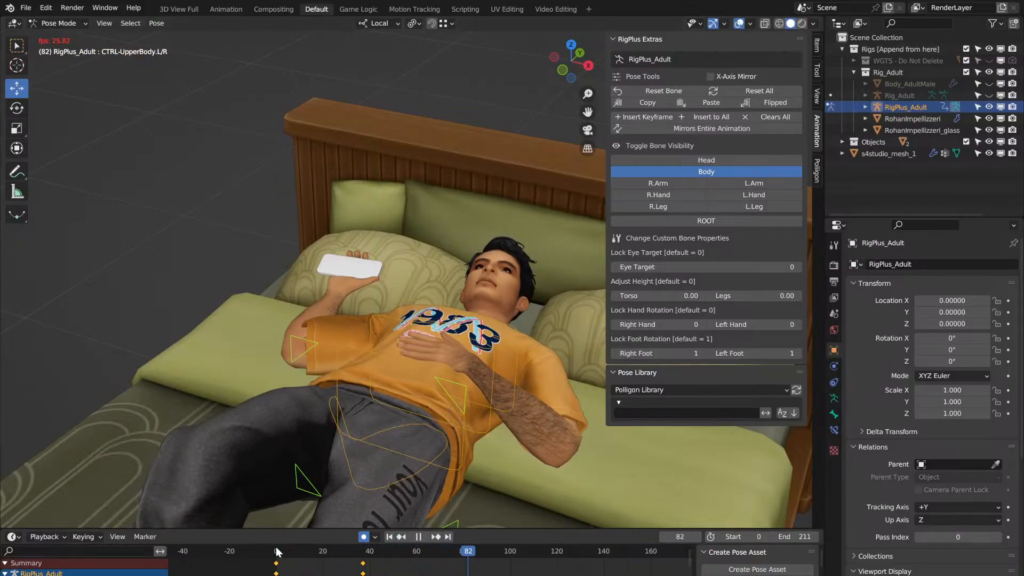
pyautogui.press('space')
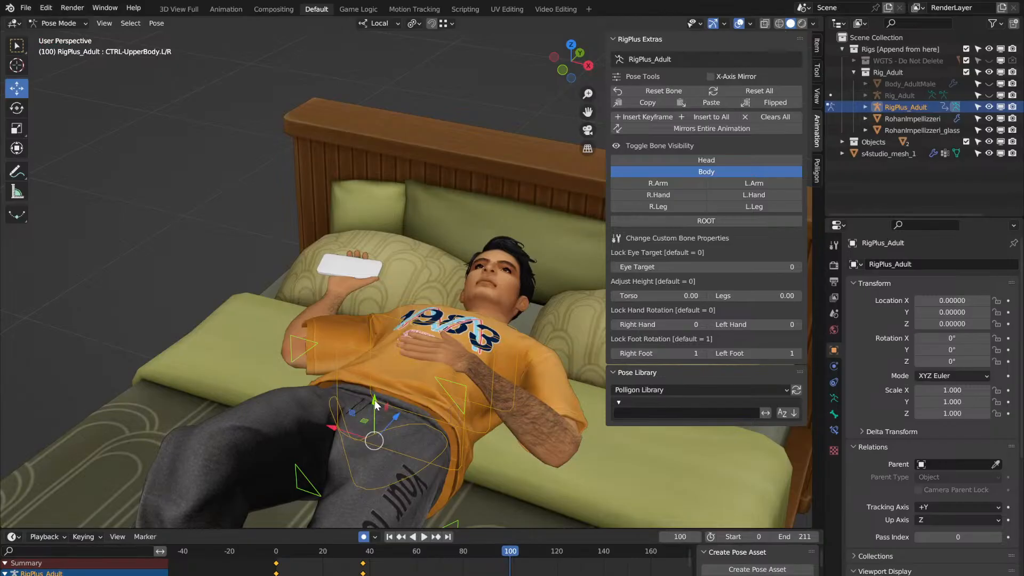
pyautogui.moveTo(375, 404); pyautogui.dragTo(374, 402)
# Step: Play the animation from frame 0 and review the torso movement from the character's side, stopping at frame 124
pyautogui.click(276, 555)
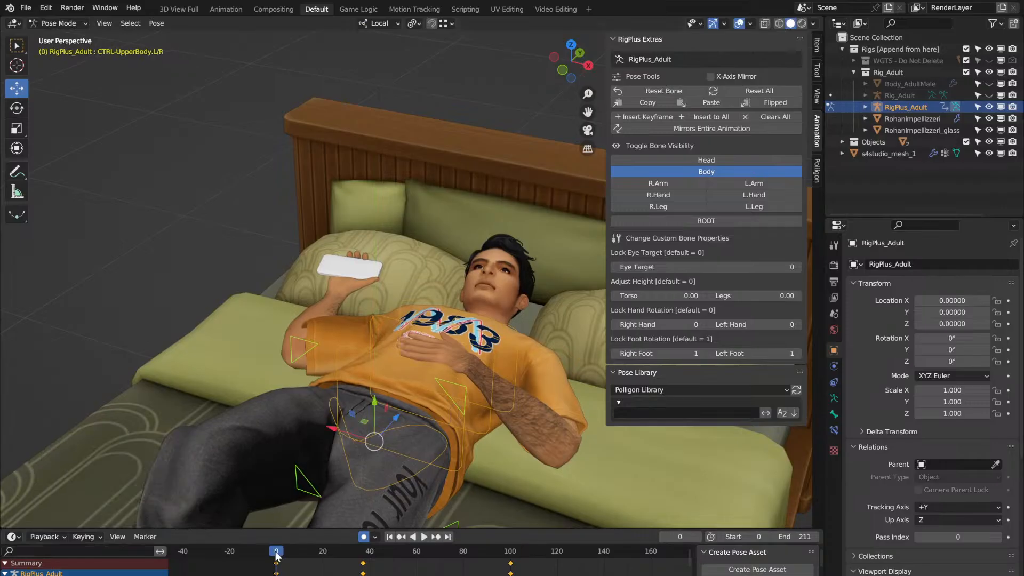
pyautogui.press('space')
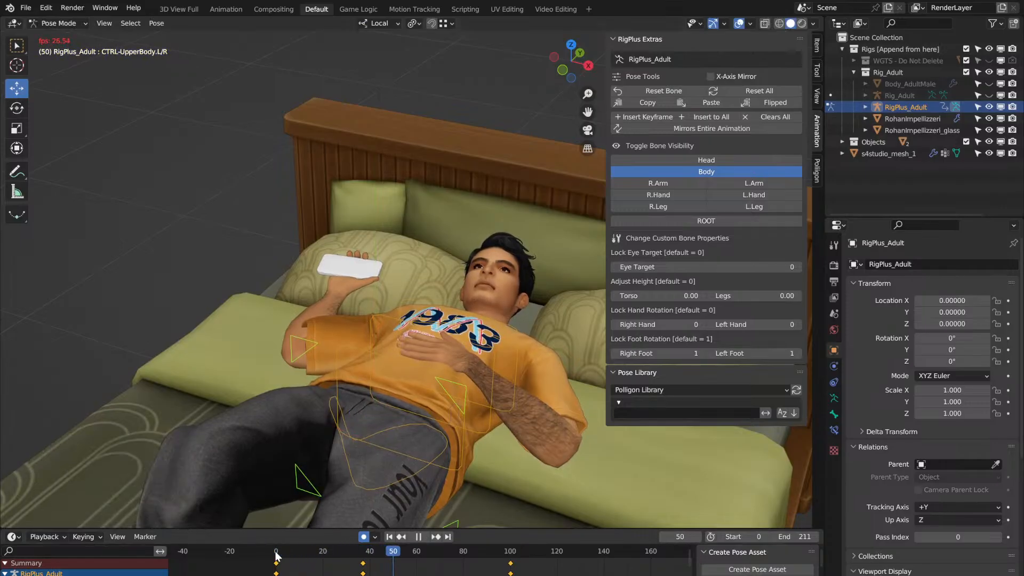
pyautogui.moveTo(421, 264); pyautogui.dragTo(376, 254, button='middle')
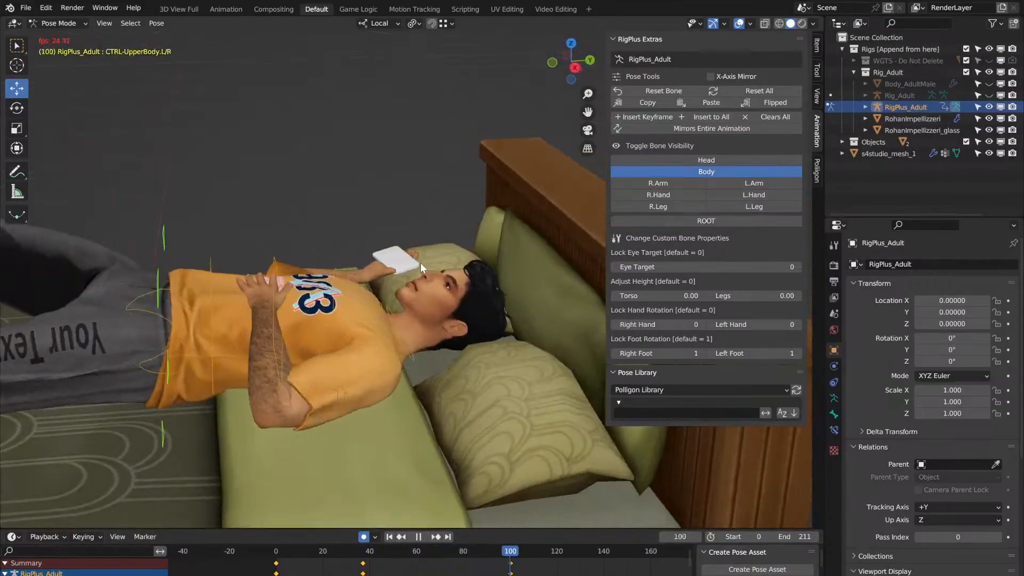
pyautogui.press('space')
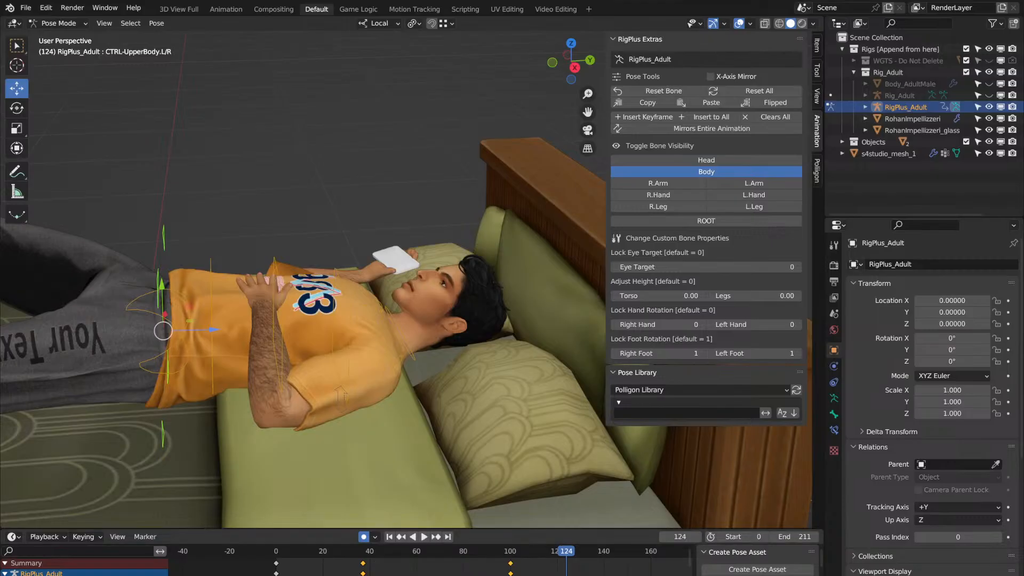
# Step: Copy the upper-body keyframes at frames 37 and 100 and paste them starting at frame 155
pyautogui.moveTo(449, 566)
pyautogui.mouseDown(button='middle')
pyautogui.moveTo(317, 566)
pyautogui.moveTo(434, 567)
pyautogui.mouseUp(button='middle')
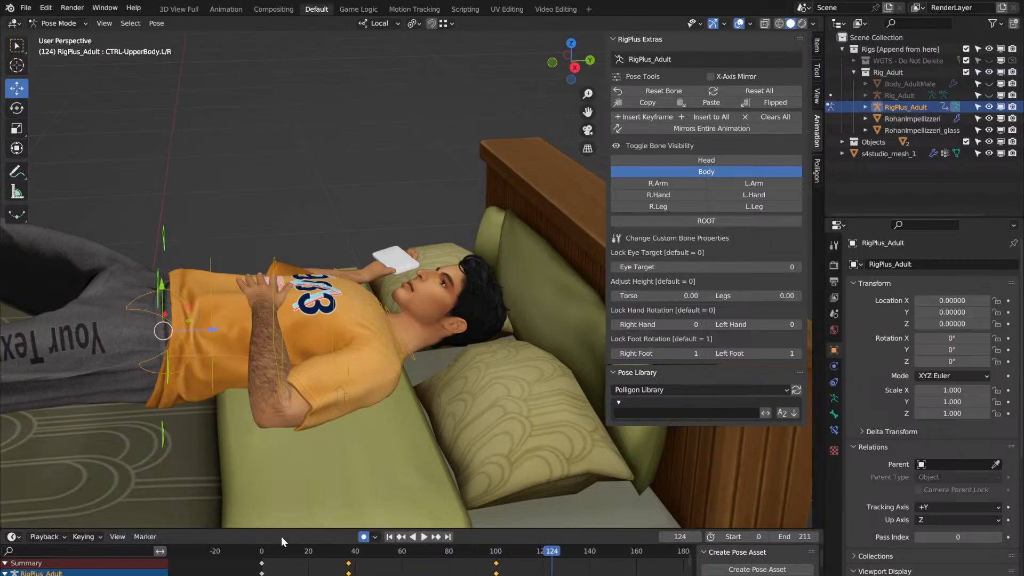
pyautogui.click(263, 554)
pyautogui.press('space')
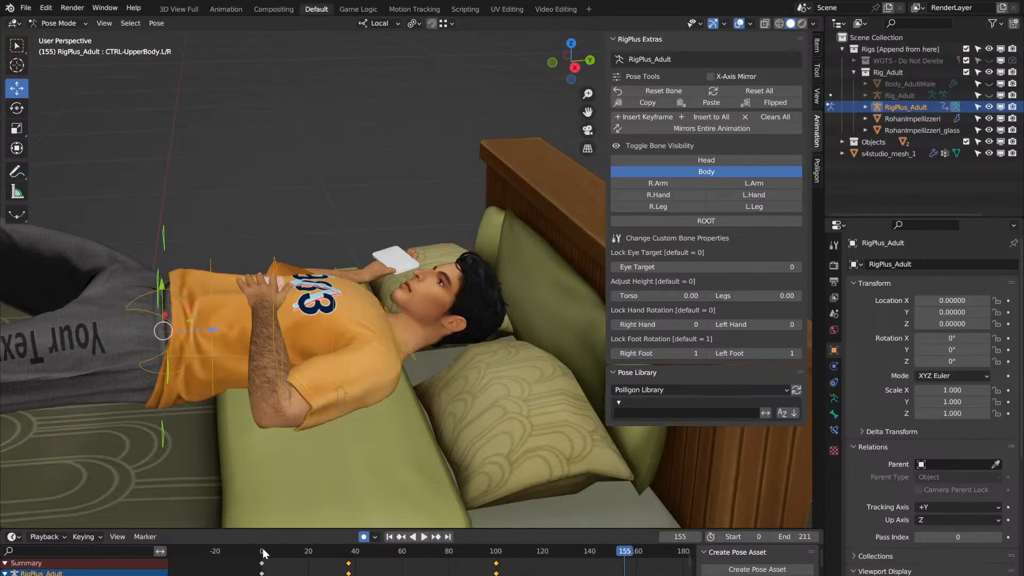
pyautogui.hotkey('ctrl', 'v')
# Step: Play the animation from the start, then move the last upper-body keyframe back to about frame 210
pyautogui.click(265, 550)
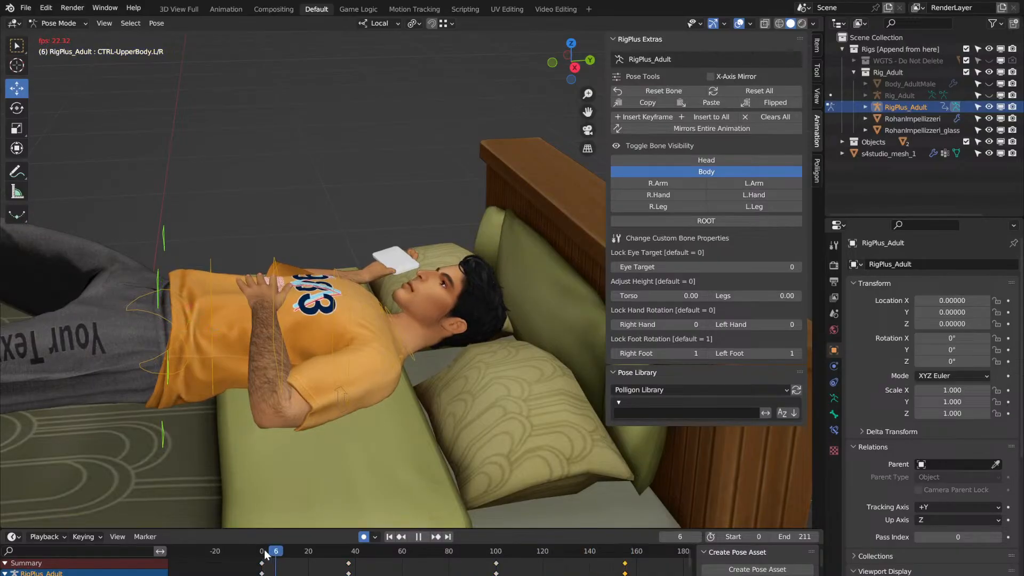
pyautogui.scroll(8, 357, 258)
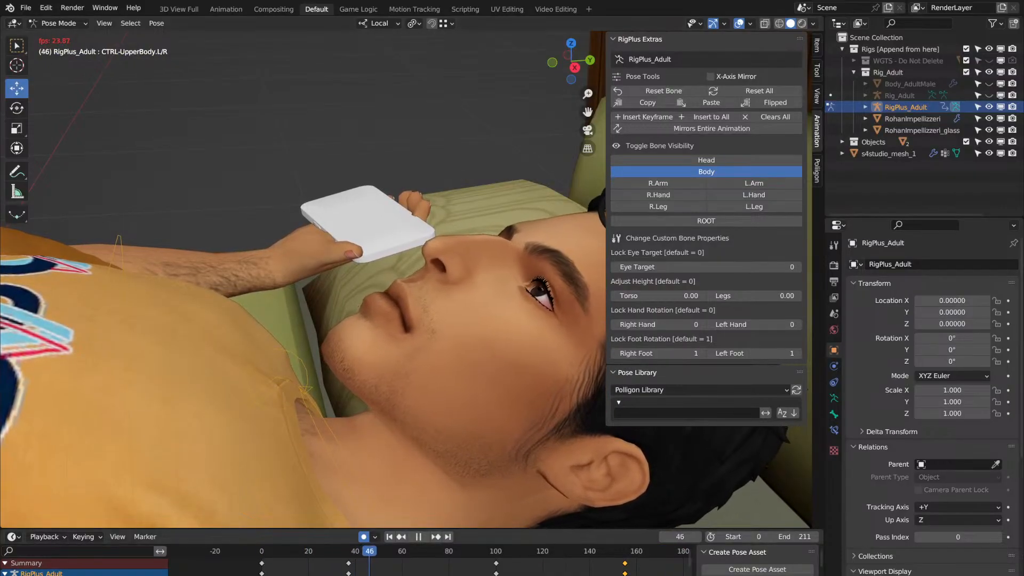
pyautogui.moveTo(667, 571); pyautogui.dragTo(484, 570, button='middle')
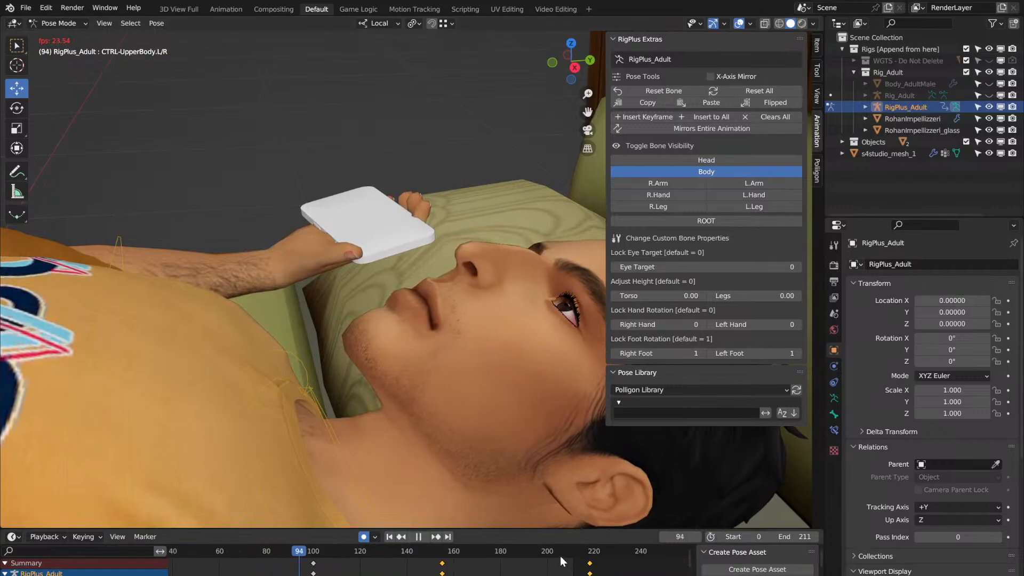
pyautogui.press('space')
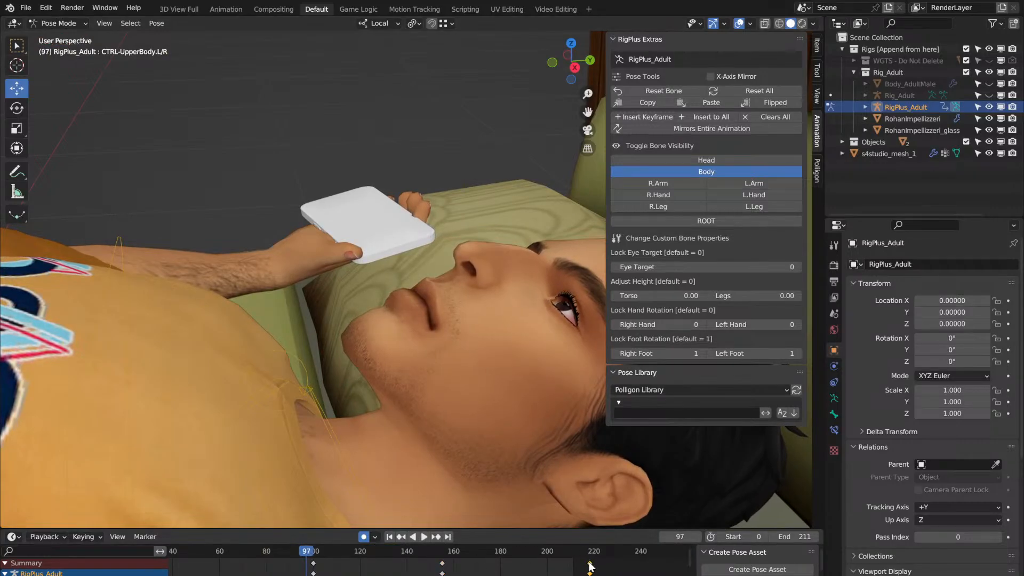
pyautogui.moveTo(590, 564); pyautogui.dragTo(567, 564)
# Step: Play back the animation and review the combined head and torso motion from the front and the side
pyautogui.press('space')
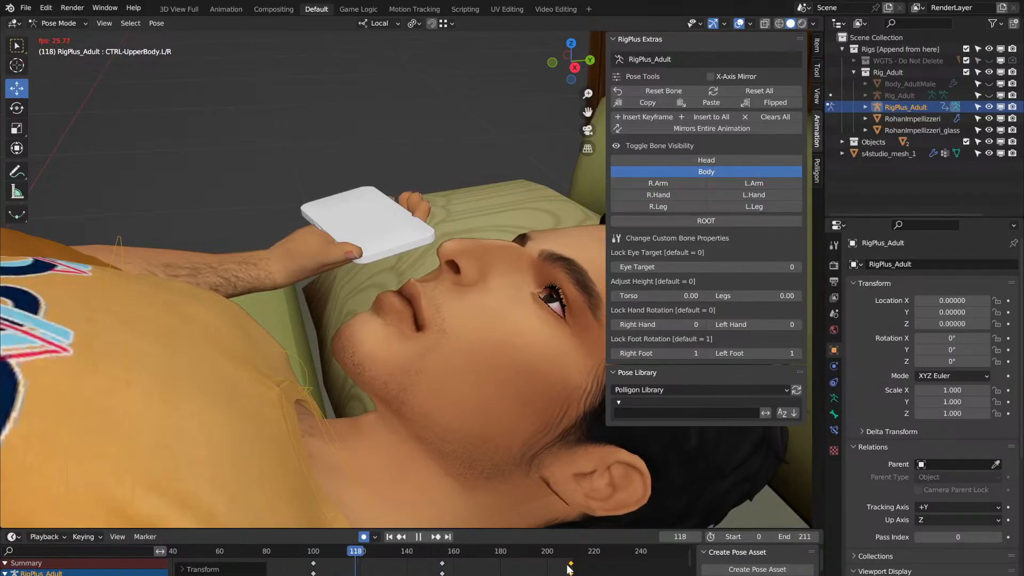
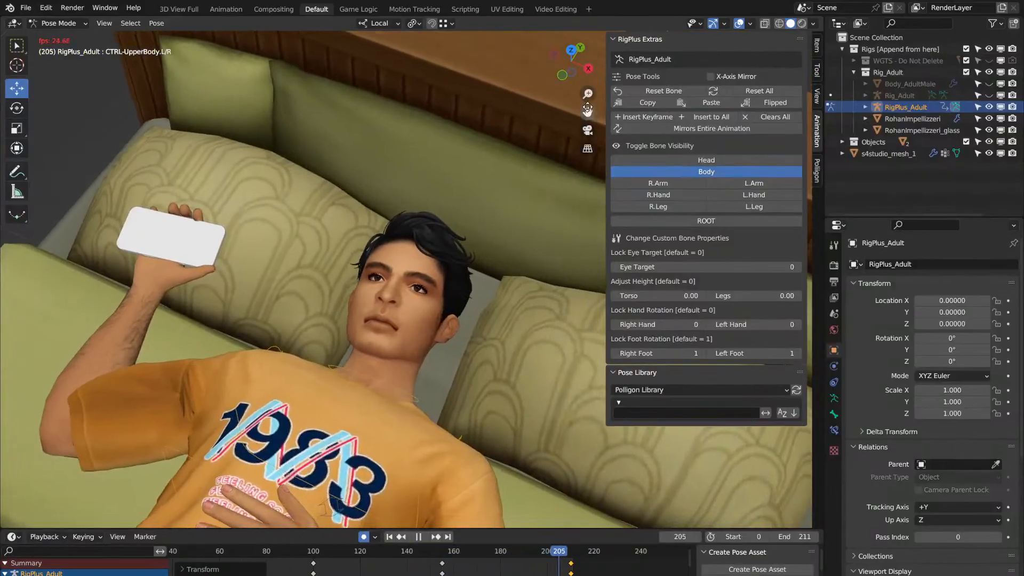
pyautogui.press('space')
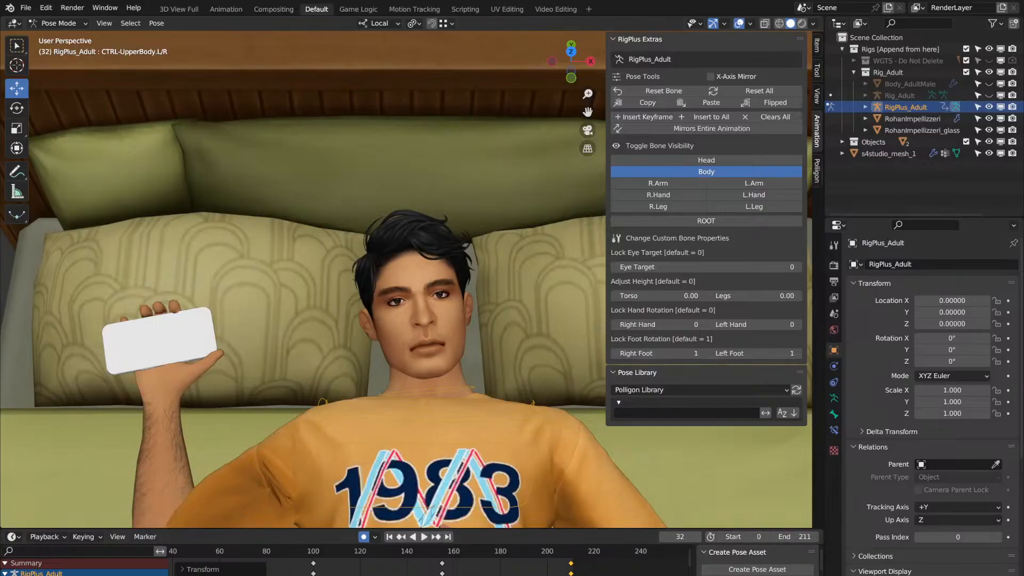
pyautogui.moveTo(341, 566); pyautogui.dragTo(559, 567, button='middle')
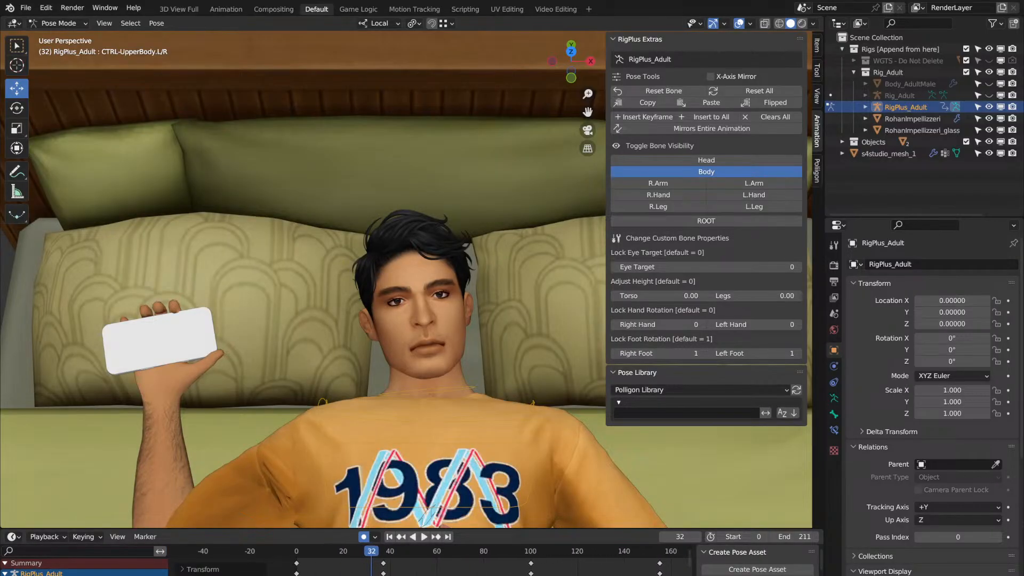
pyautogui.click(296, 547)
pyautogui.press('space')
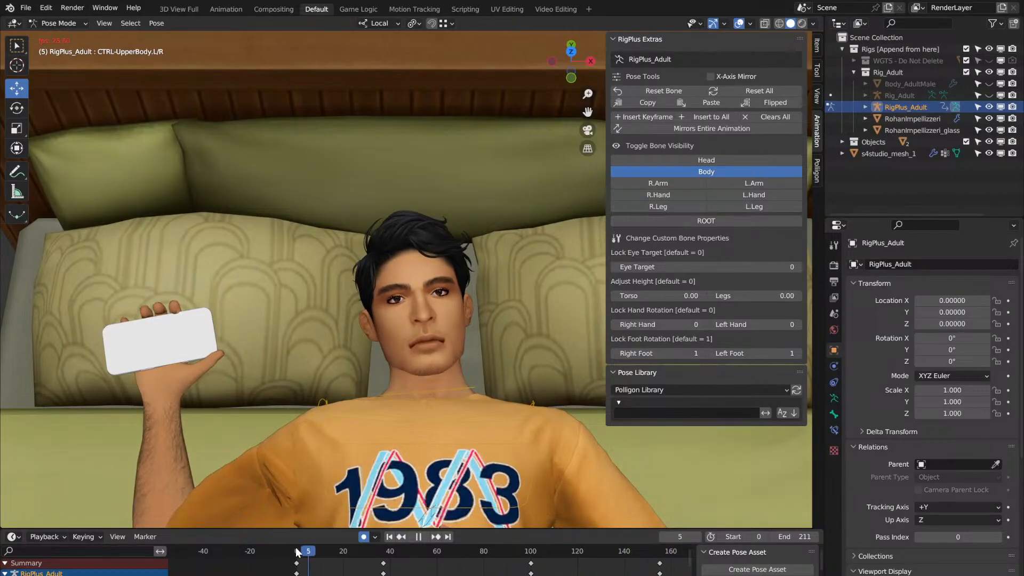
pyautogui.moveTo(432, 399); pyautogui.dragTo(432, 399, button='middle')
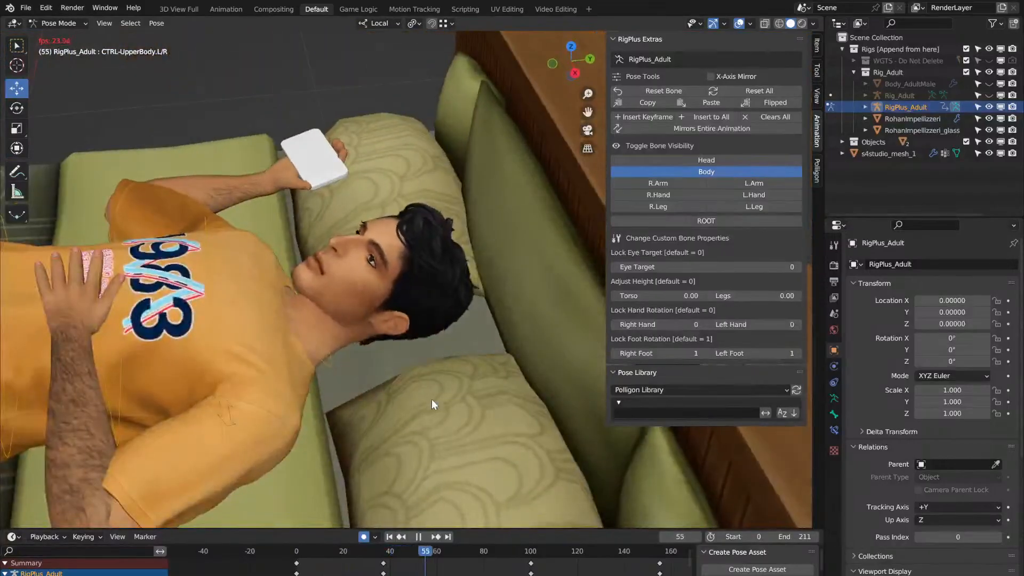
pyautogui.press('space')
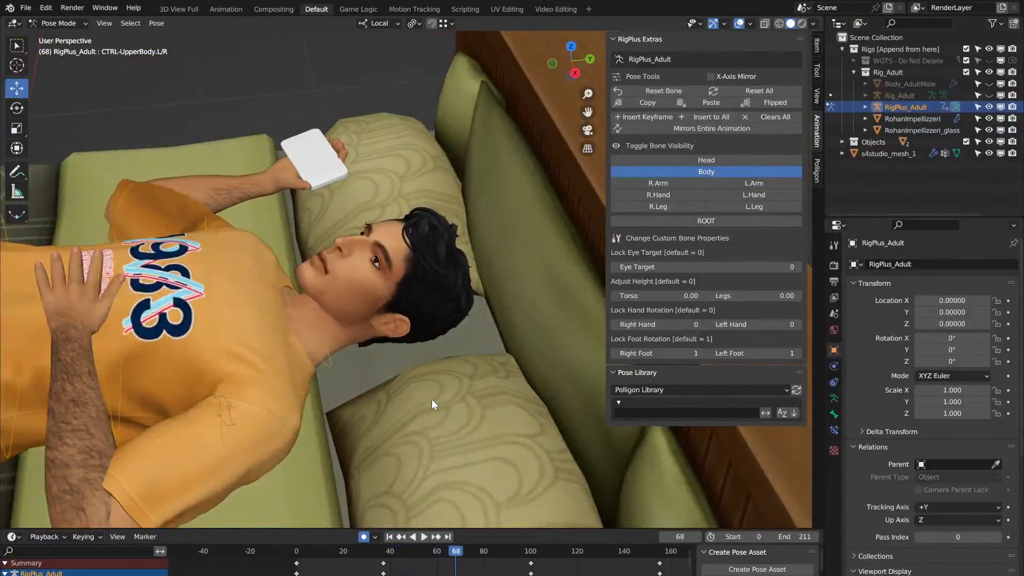
# Step: Select the neck bone, select all visible bones, show the head bones and hide the body bones
pyautogui.click(328, 351)
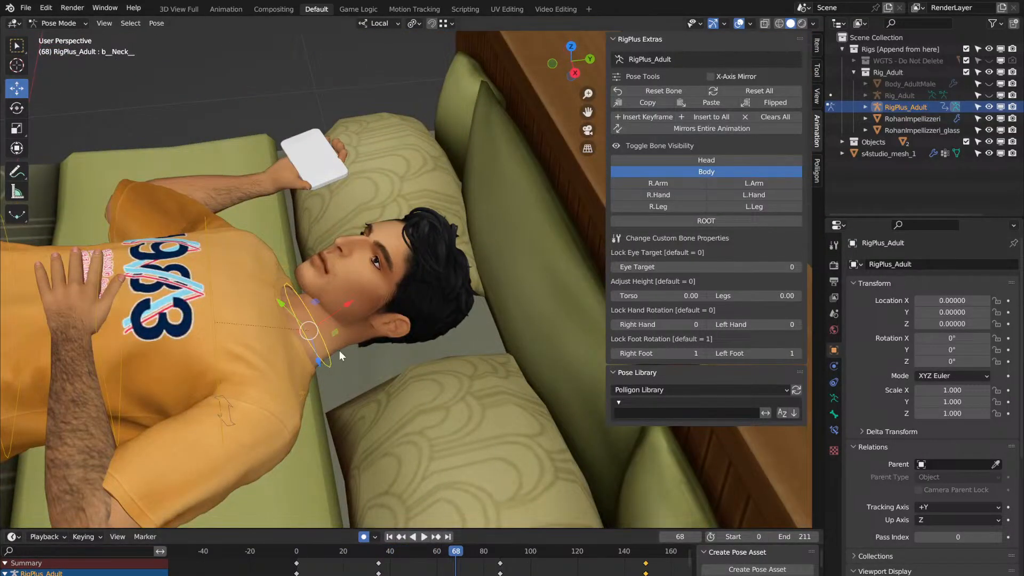
pyautogui.press('a')
pyautogui.click(716, 158)
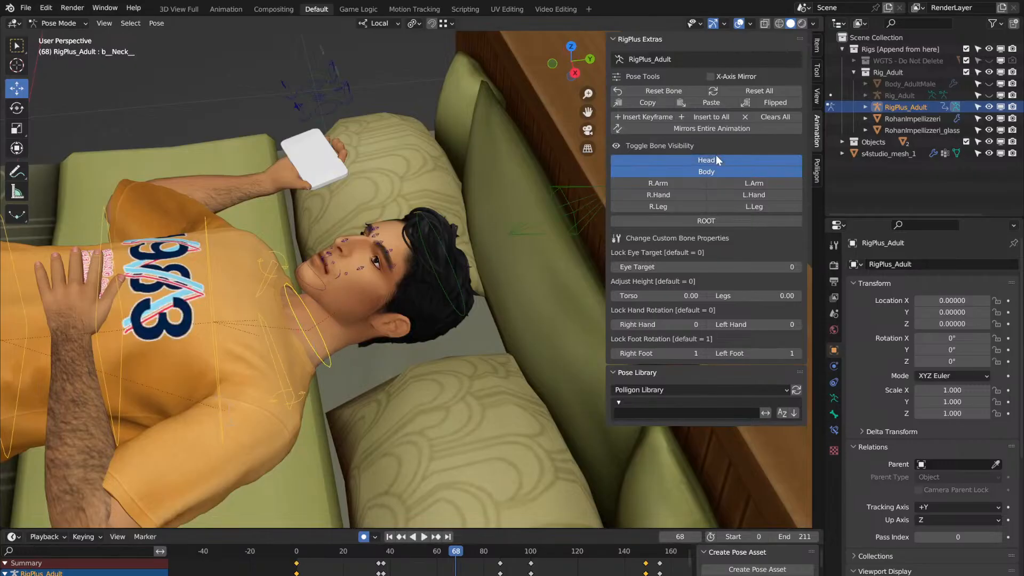
# Step: Play the animation from frame 0 to review the head motion, checking the neck bone and selecting all head bones
pyautogui.click(299, 547)
pyautogui.press('space')
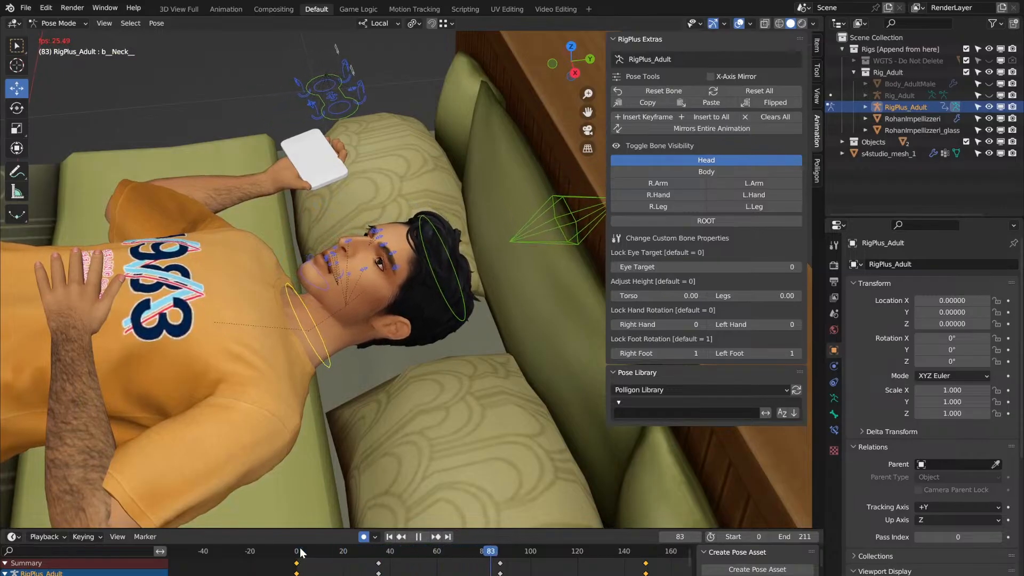
pyautogui.press('space')
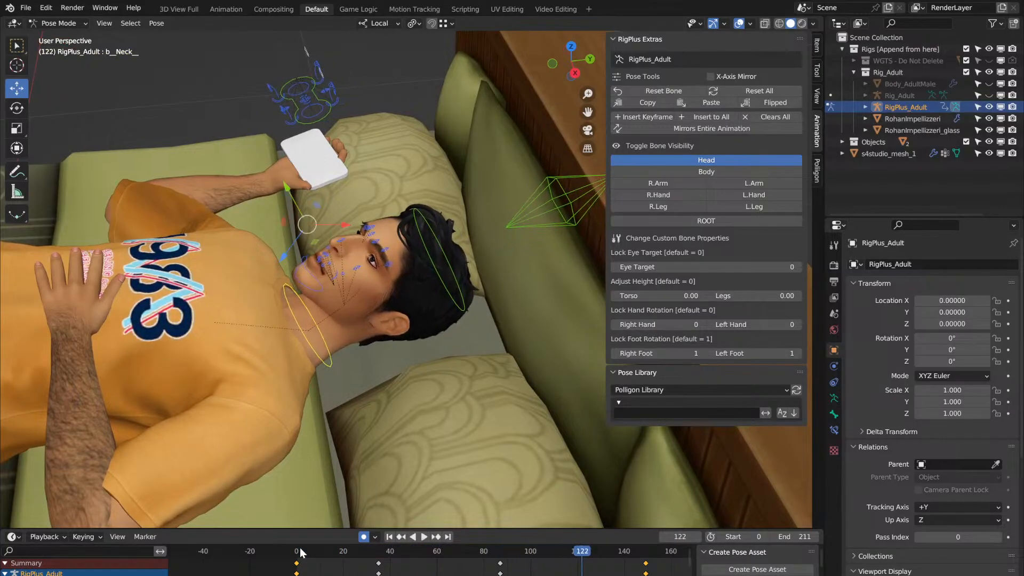
pyautogui.click(310, 320)
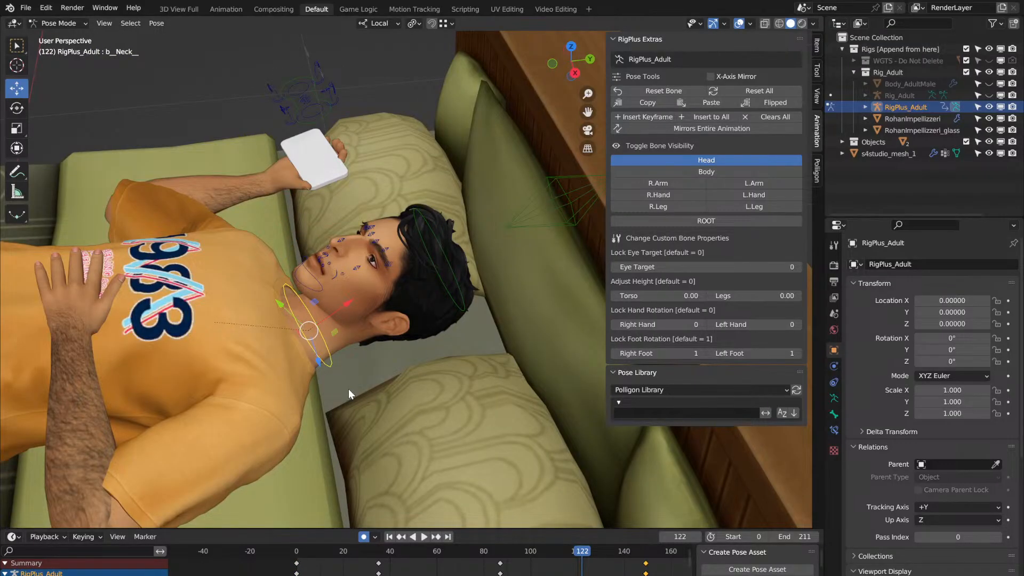
pyautogui.press('a')
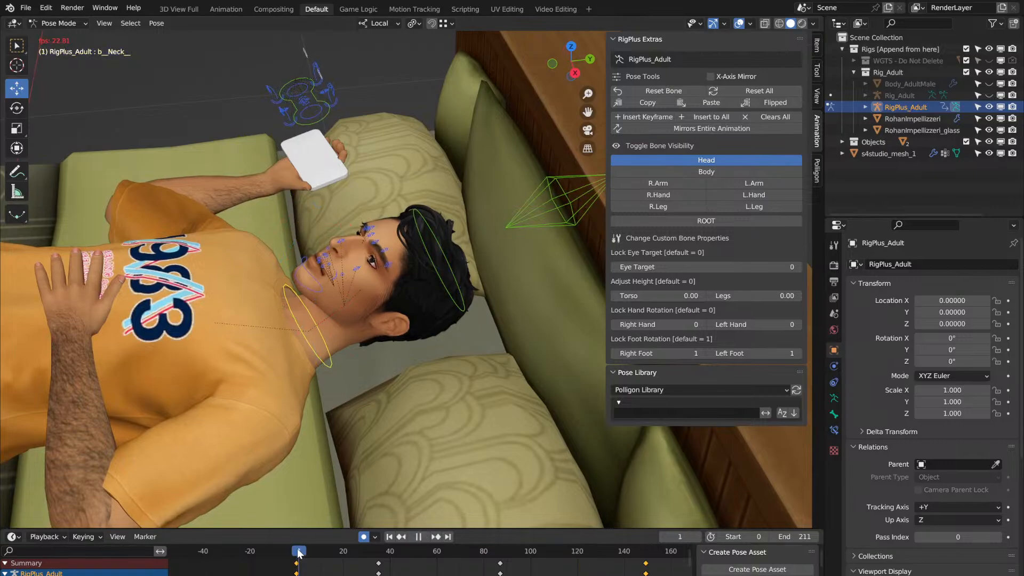
pyautogui.press('space')
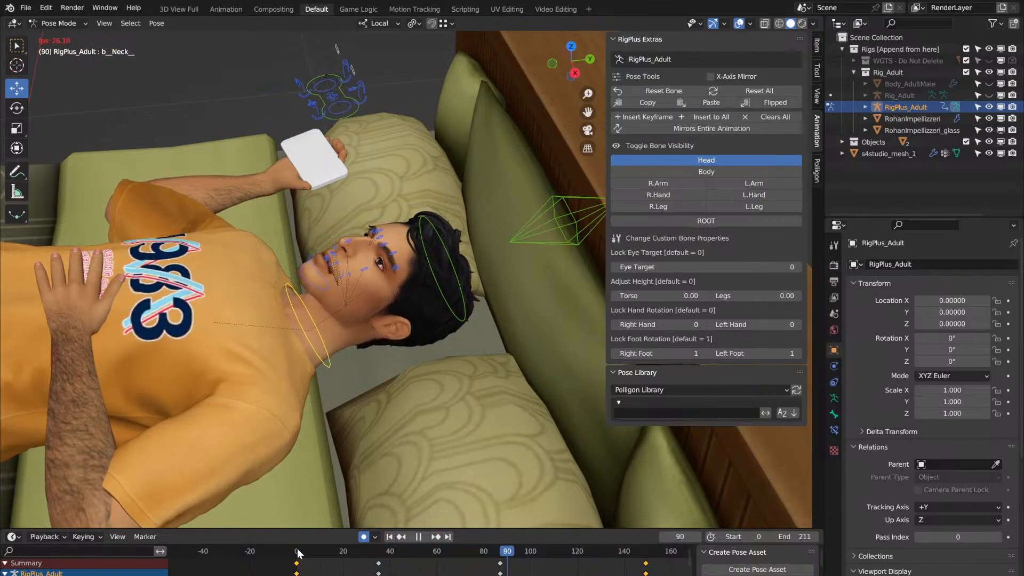
pyautogui.press('space')
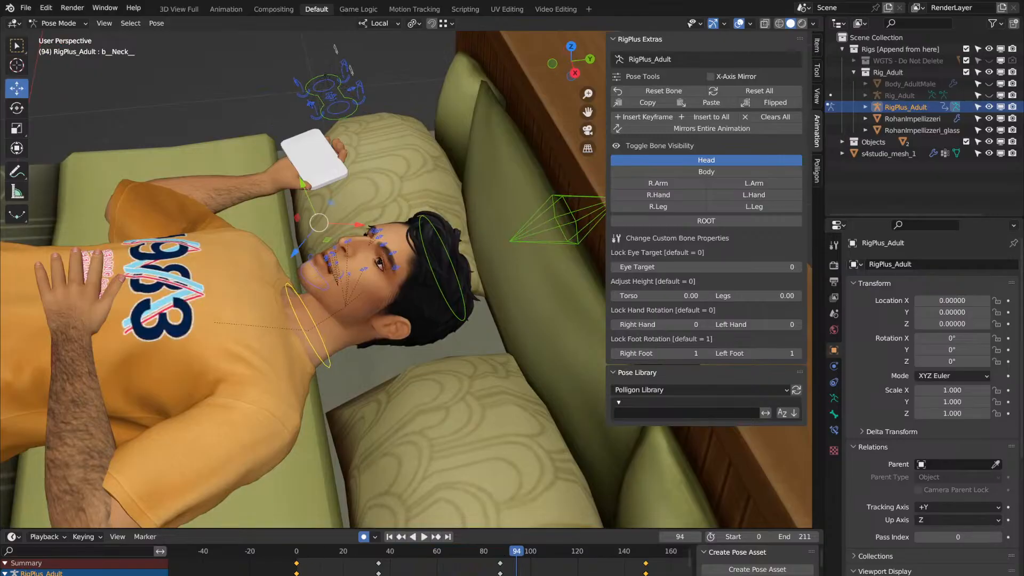
# Step: Delete the last two head-bone keyframes, at about frames 149 and 201
pyautogui.moveTo(661, 558); pyautogui.dragTo(511, 557, button='middle')
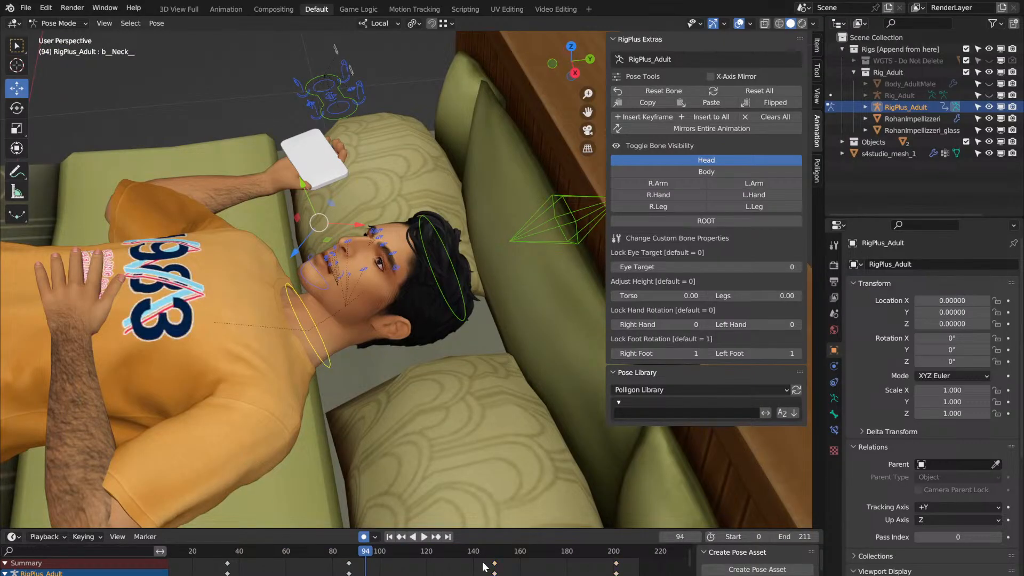
pyautogui.moveTo(473, 566); pyautogui.dragTo(626, 574)
pyautogui.rightClick(618, 567)
pyautogui.click(588, 557)
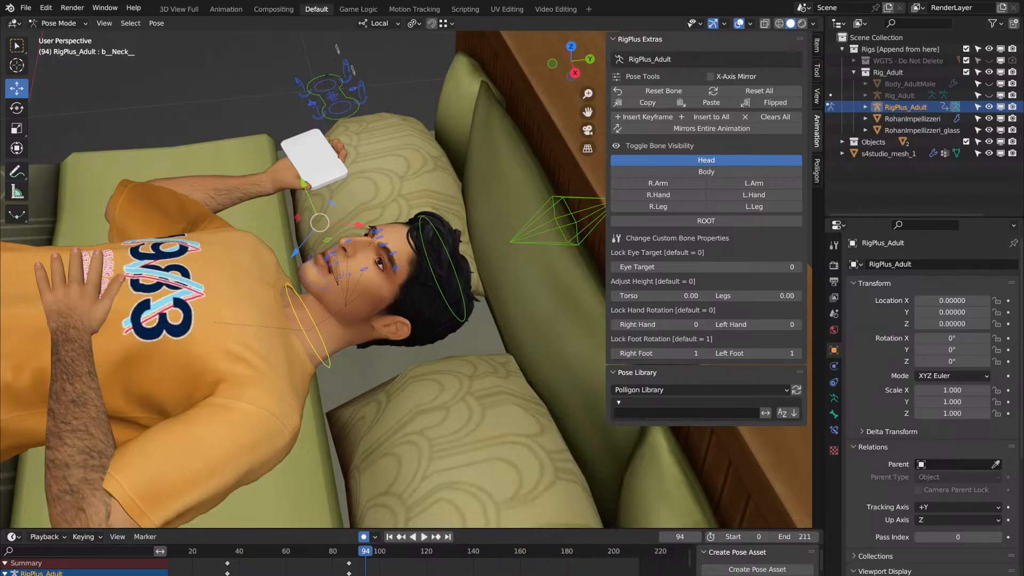
pyautogui.press('Home')
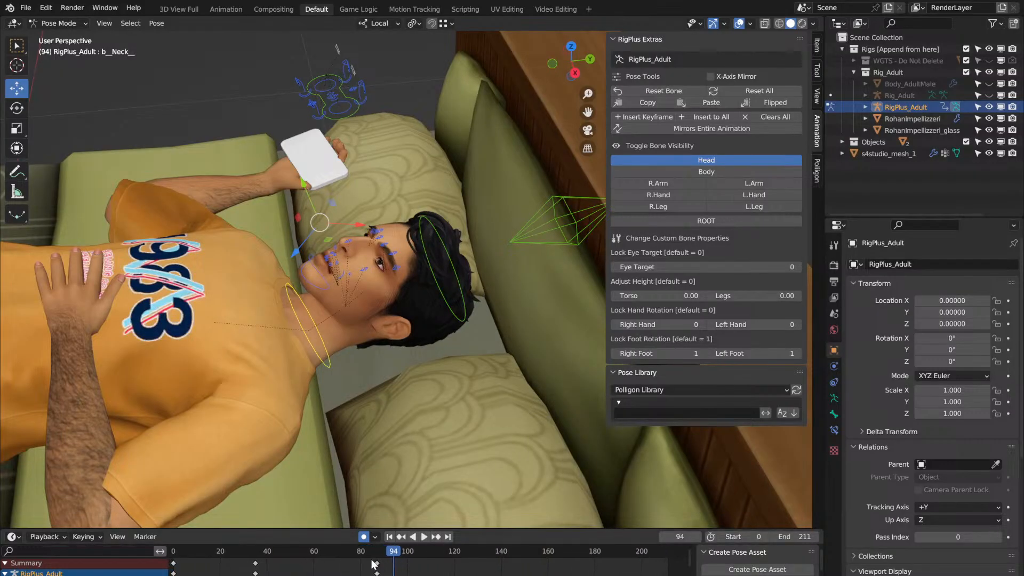
# Step: Move the last head-bone keyframe to about frame 197 and the middle one to about frame 70, then play from frame 0
pyautogui.press('g')
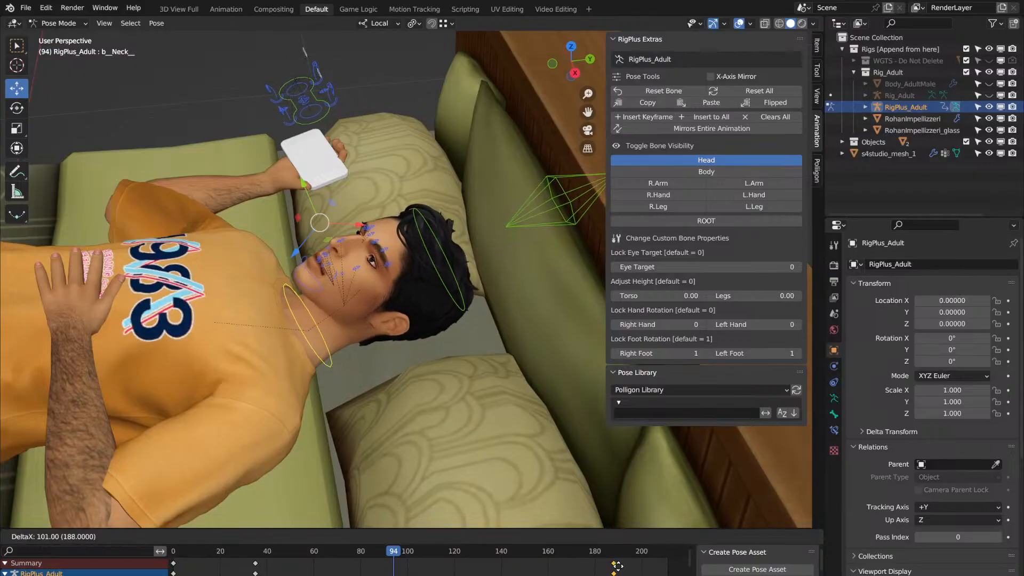
pyautogui.click(651, 564)
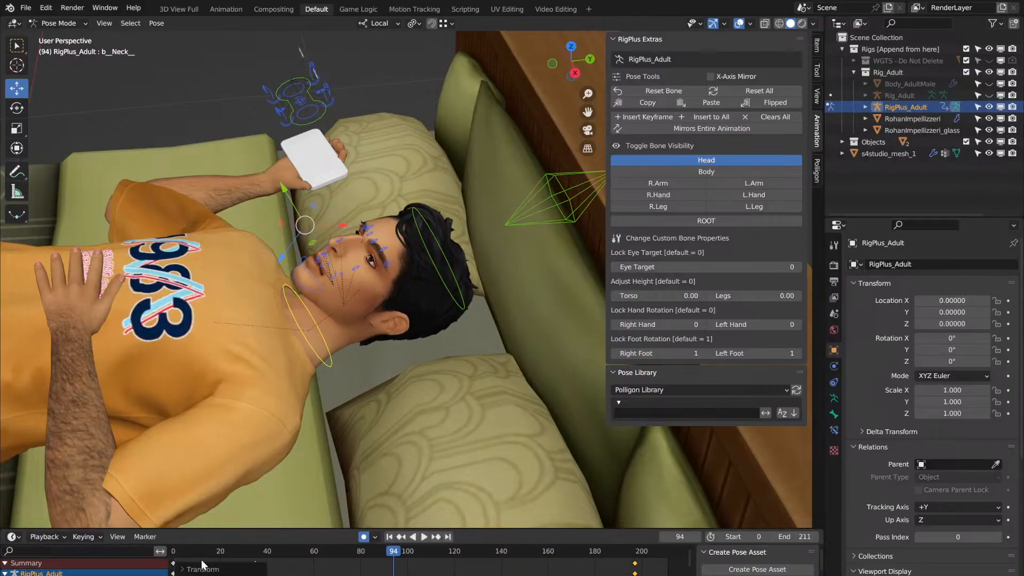
pyautogui.click(256, 562)
pyautogui.press('g')
pyautogui.click(341, 559)
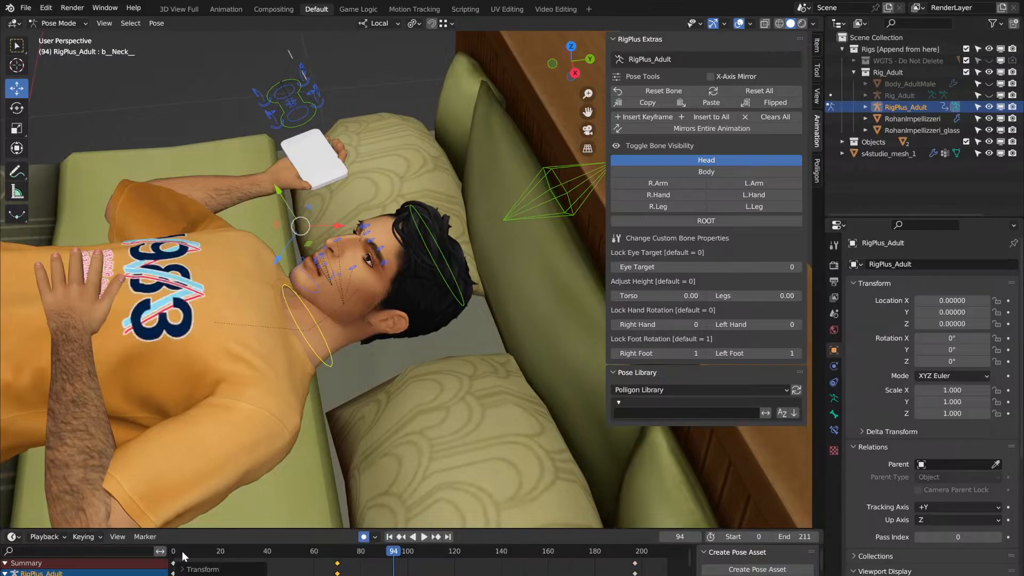
pyautogui.click(175, 550)
pyautogui.press('space')
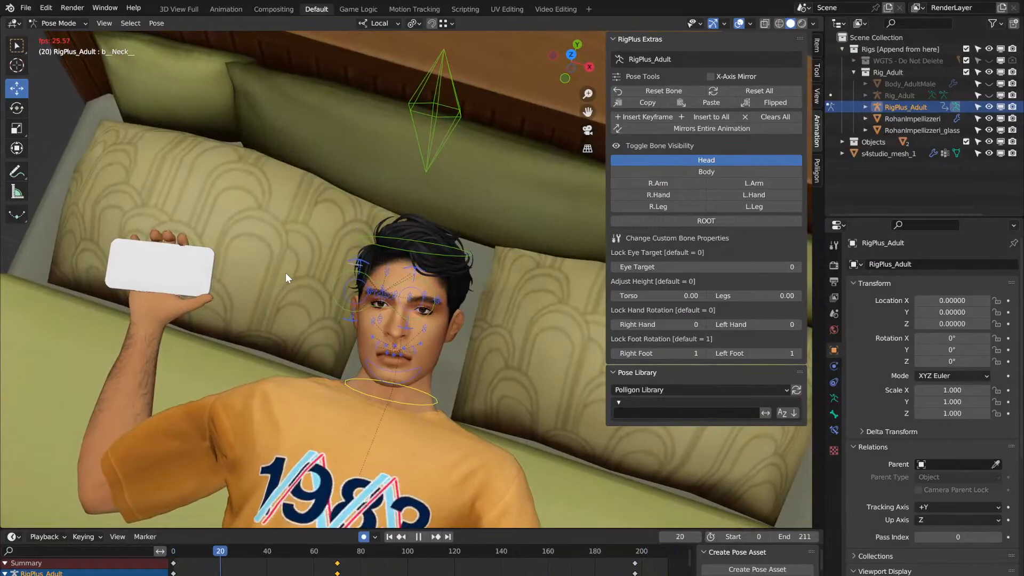
pyautogui.press('space')
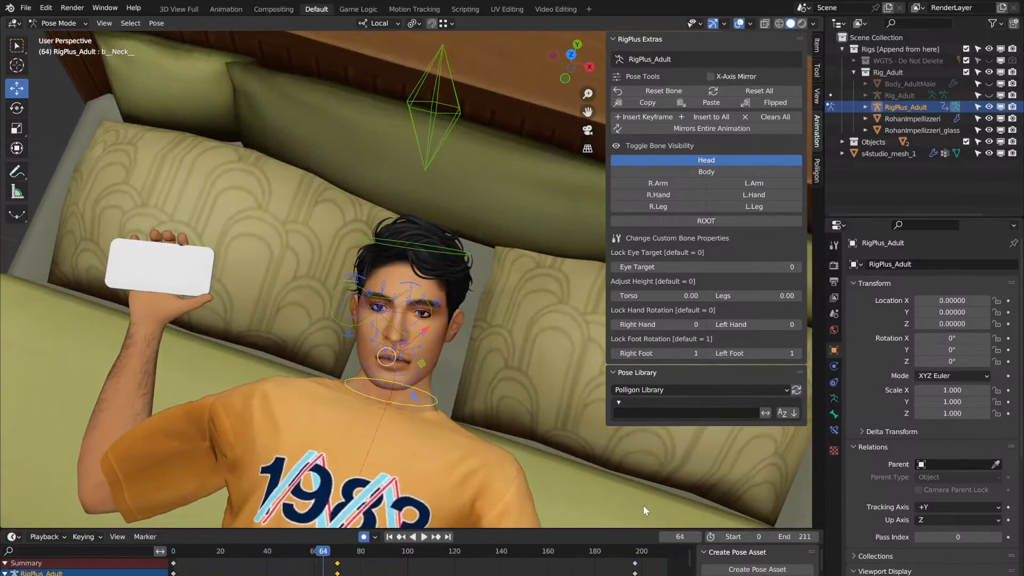
# Step: Move the last head-bone keyframe to about frame 210 and the middle one to about frame 89, checking the timing in playback
pyautogui.moveTo(639, 567); pyautogui.dragTo(667, 565)
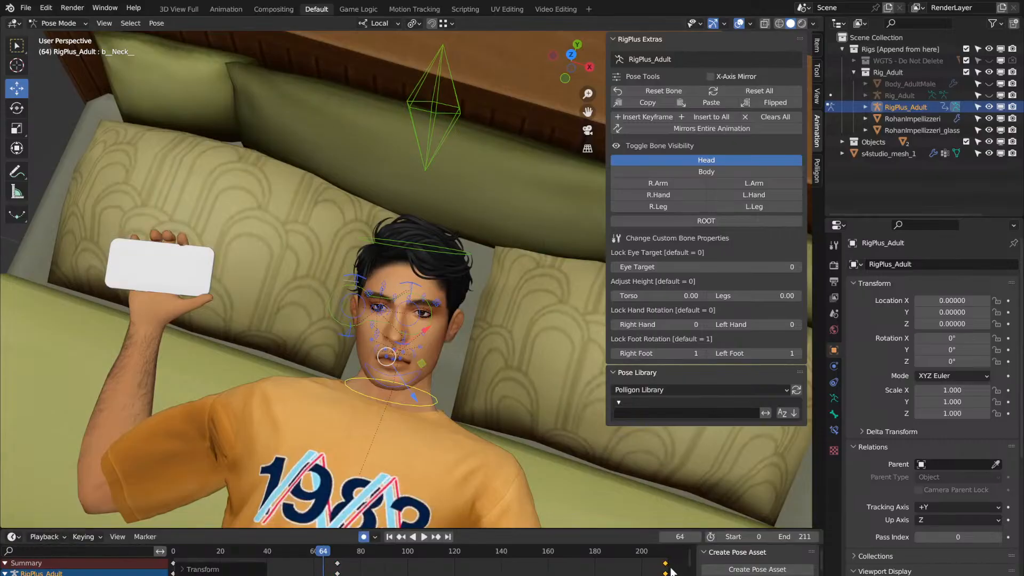
pyautogui.press('space')
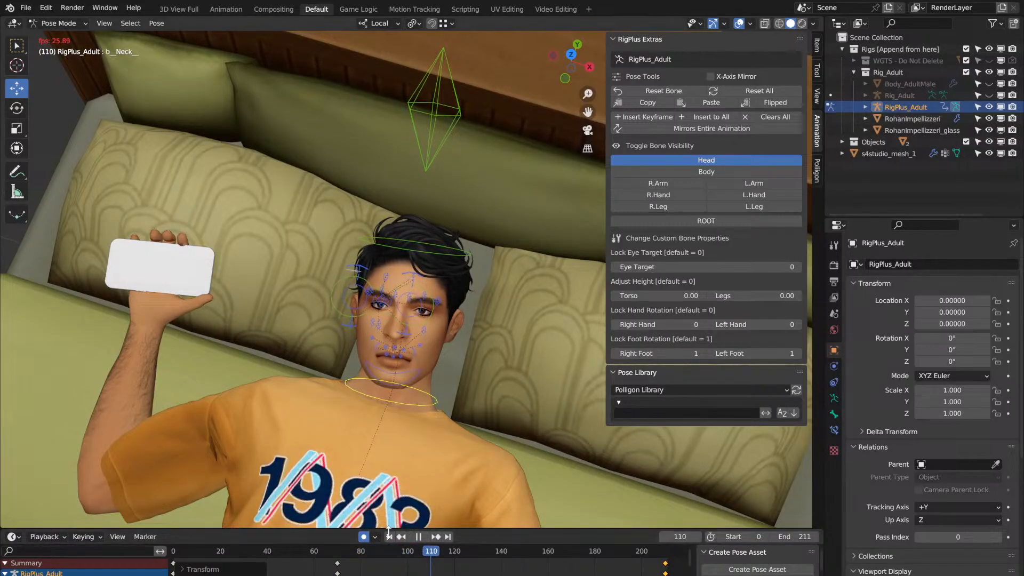
pyautogui.press('space')
pyautogui.moveTo(338, 564); pyautogui.dragTo(384, 567)
pyautogui.click(317, 551)
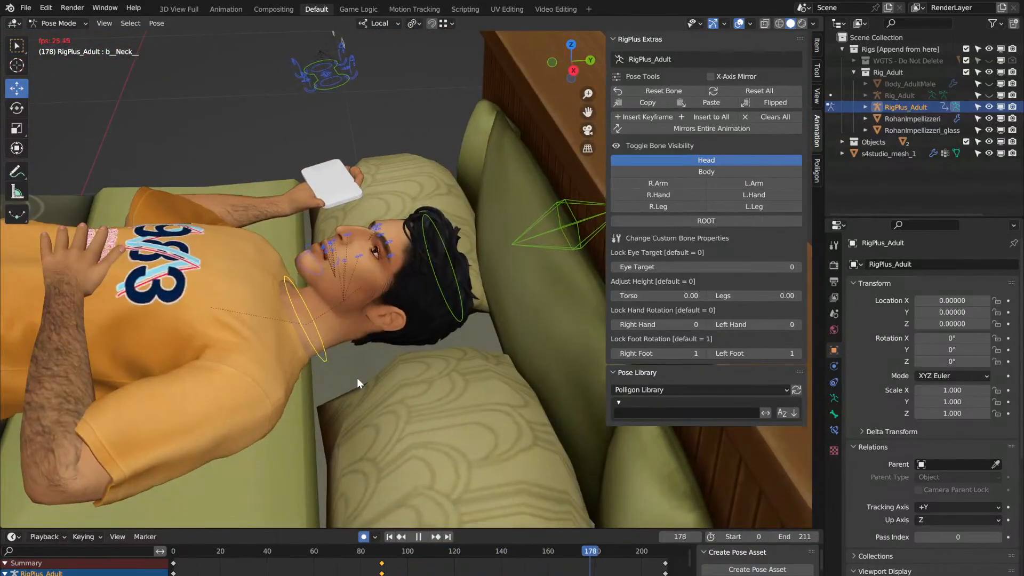
pyautogui.press('space')
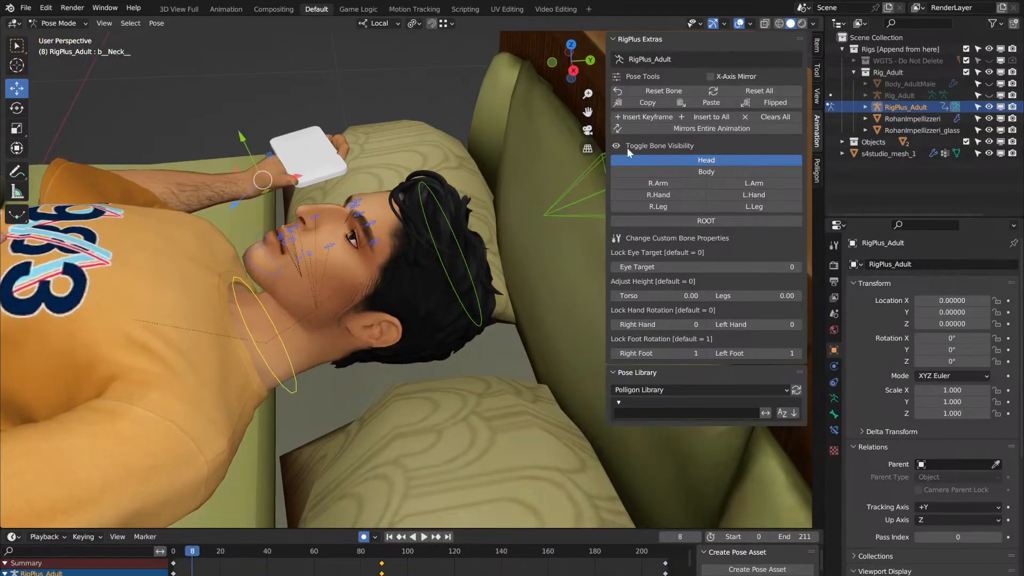
# Step: Play the animation and examine the torso and the hand resting on it from above the shoulder
pyautogui.moveTo(587, 113); pyautogui.dragTo(907, 142)
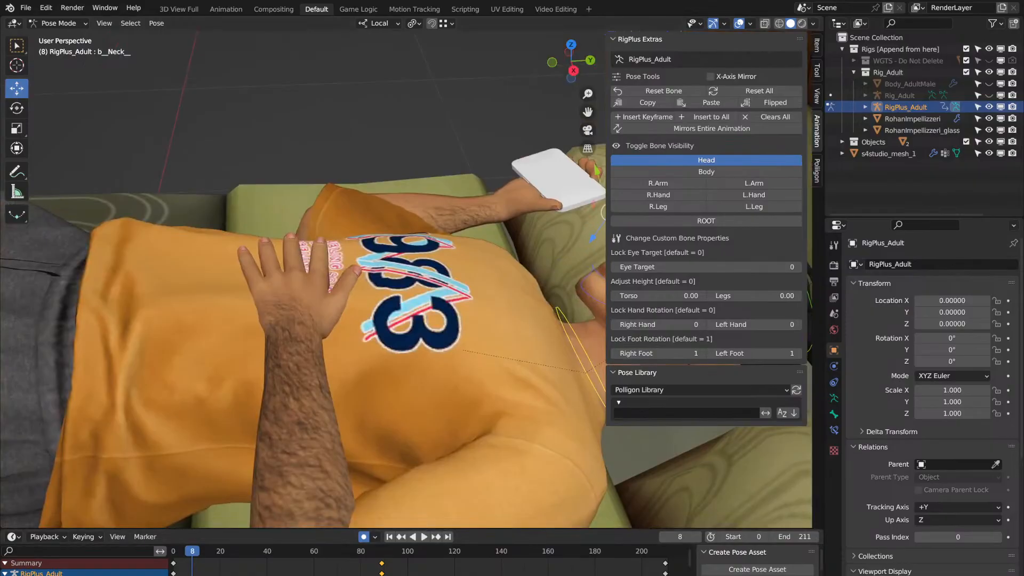
pyautogui.moveTo(436, 415); pyautogui.dragTo(413, 380, button='middle')
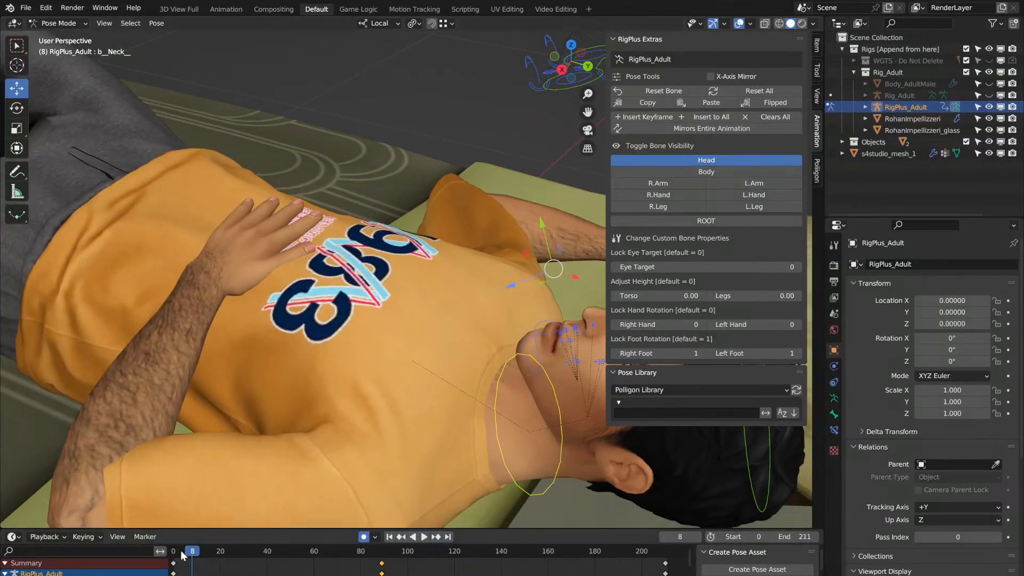
pyautogui.press('space')
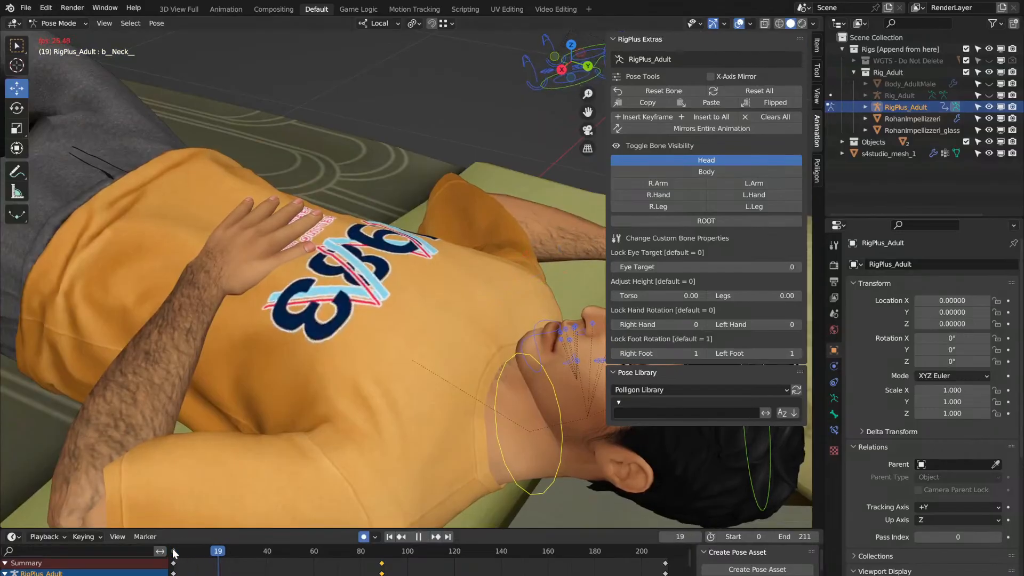
pyautogui.press('space')
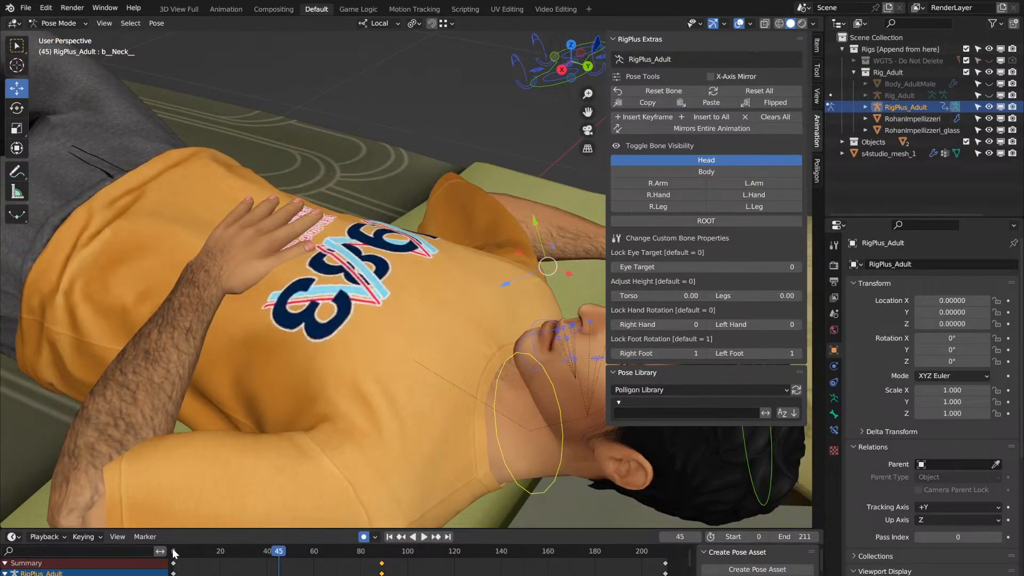
pyautogui.press('space')
pyautogui.press('space')
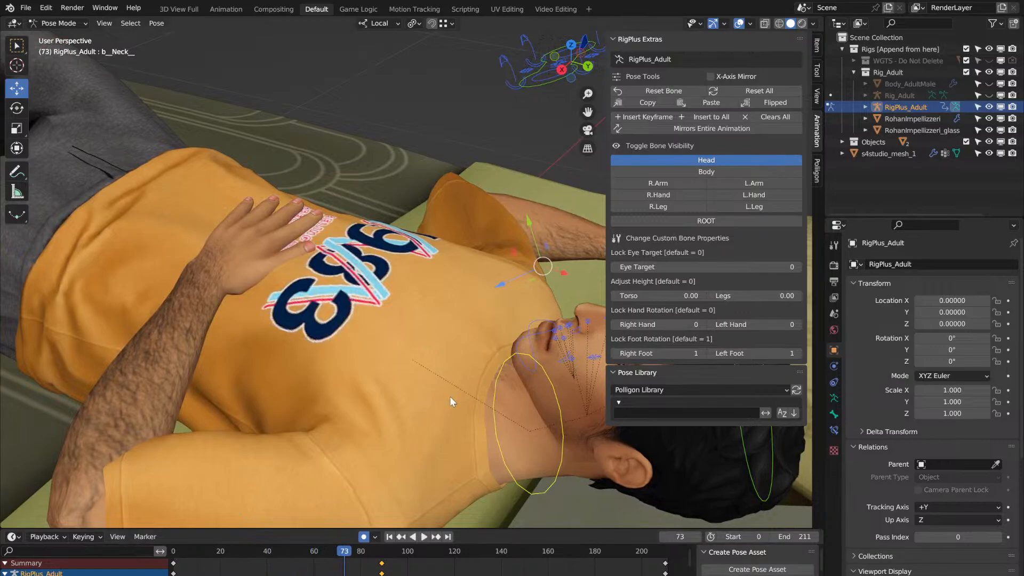
# Step: Hide the head bones, show only the left-hand bones, and select the left hand bone
pyautogui.click(638, 194)
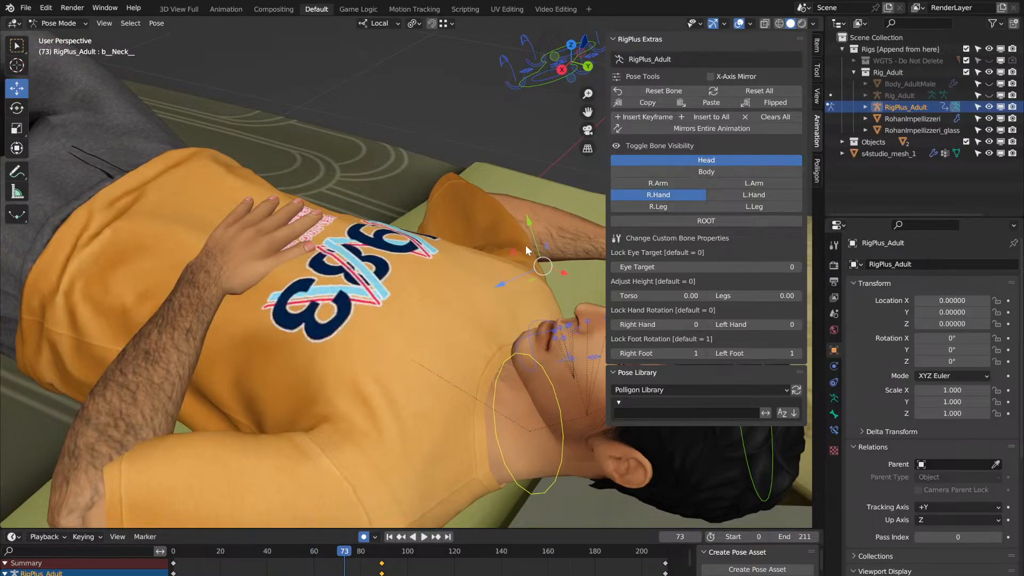
pyautogui.click(679, 159)
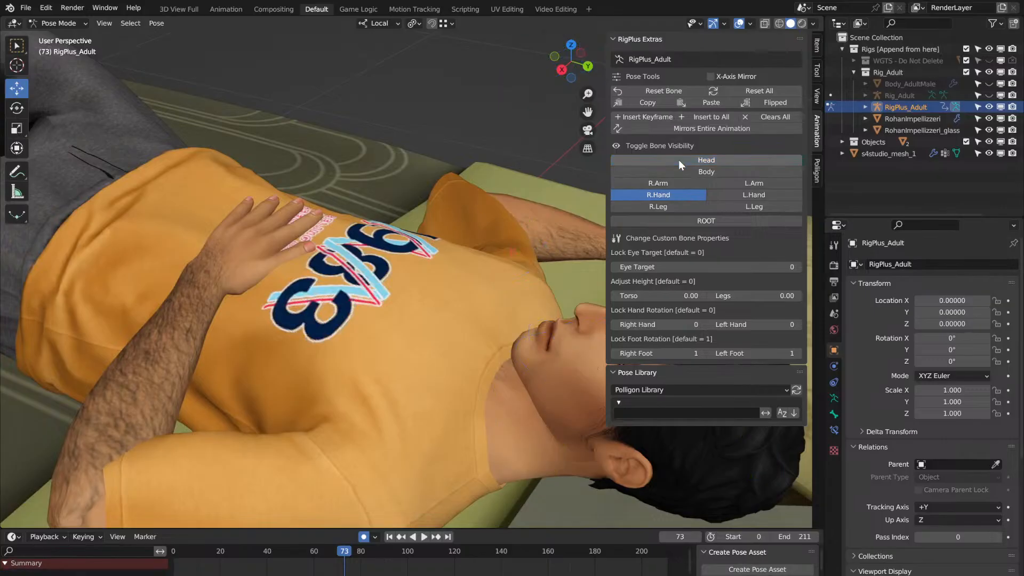
pyautogui.click(741, 195)
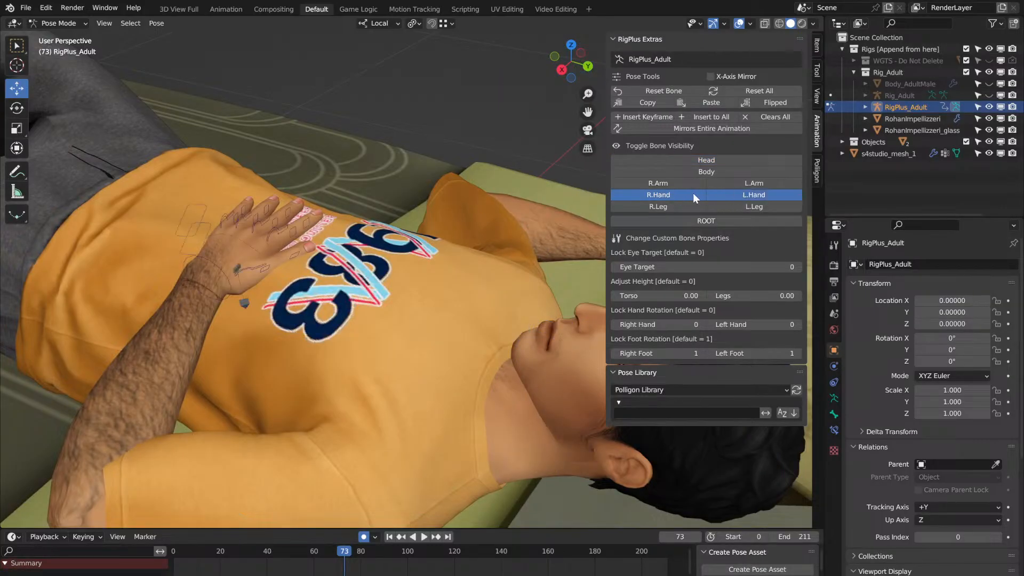
pyautogui.click(693, 193)
pyautogui.click(216, 267)
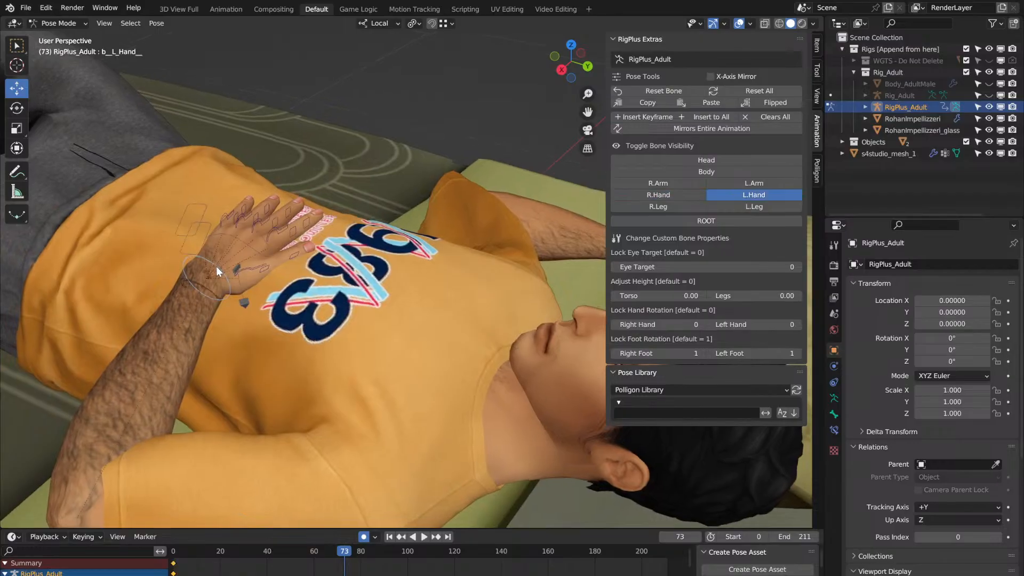
# Step: Rotate the left hand bone about -1.66° around its local Z axis at frame 73 and play the animation from frame 0
pyautogui.click(17, 109)
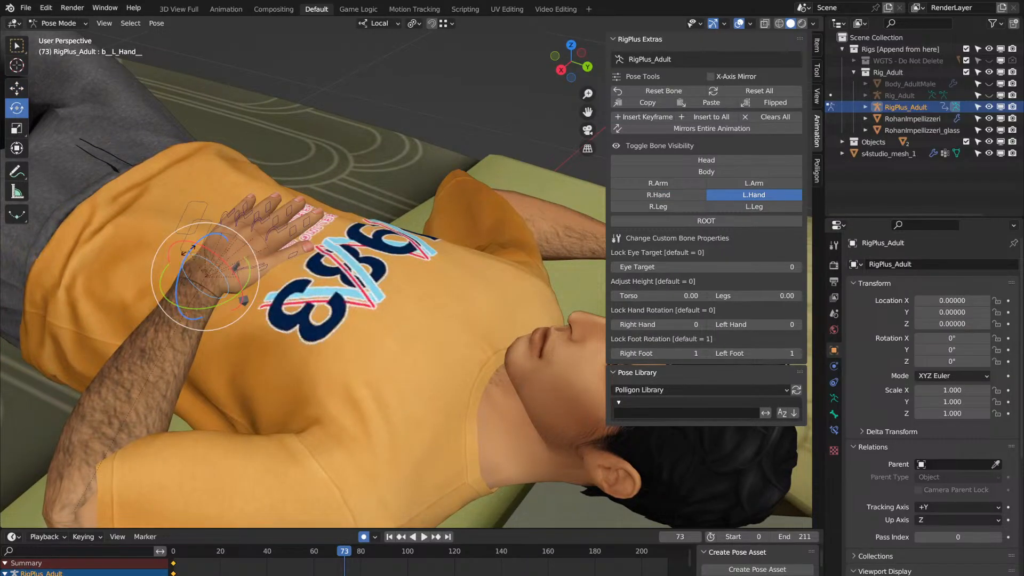
pyautogui.moveTo(190, 249); pyautogui.dragTo(188, 250)
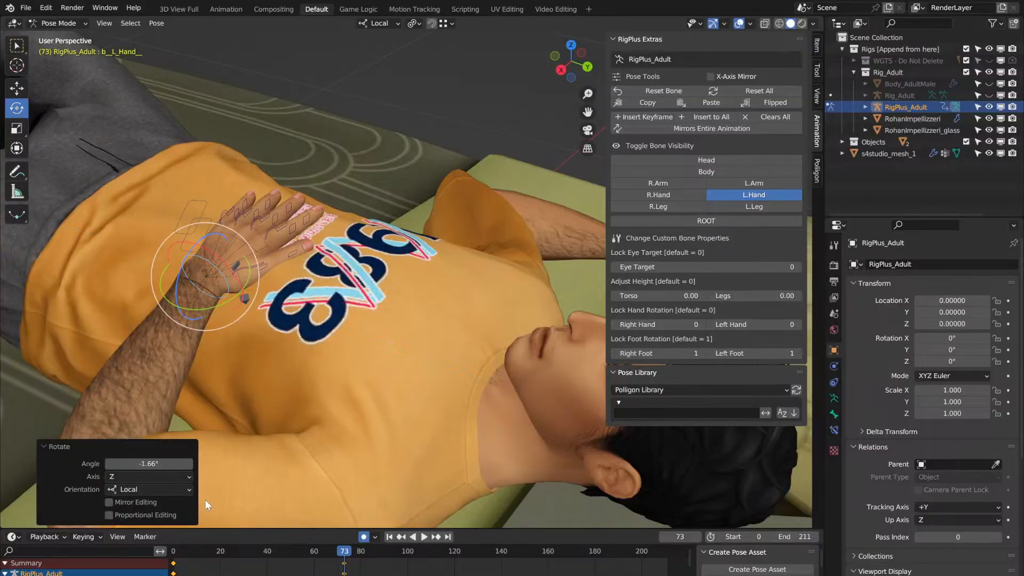
pyautogui.click(172, 552)
pyautogui.press('space')
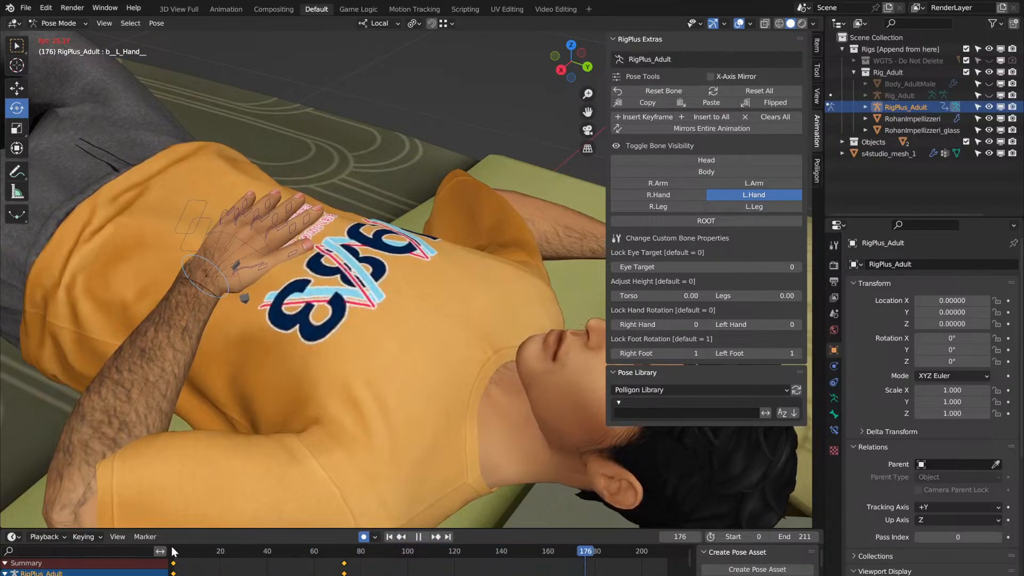
pyautogui.press('space')
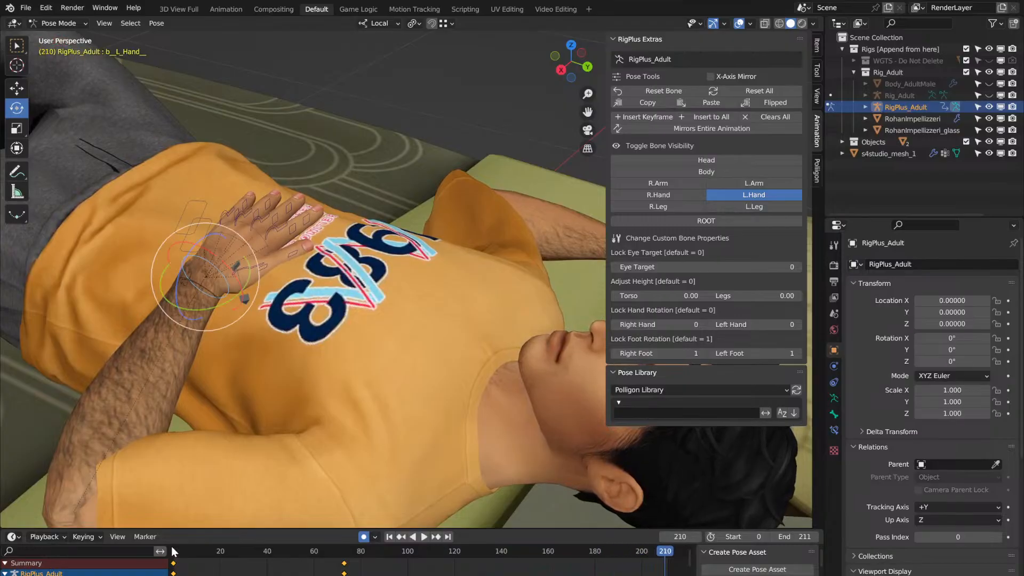
# Step: Rotate the left hand bone about 2.65° around its local Z axis at frame 210 and play back the hand motion
pyautogui.moveTo(178, 300); pyautogui.dragTo(179, 297)
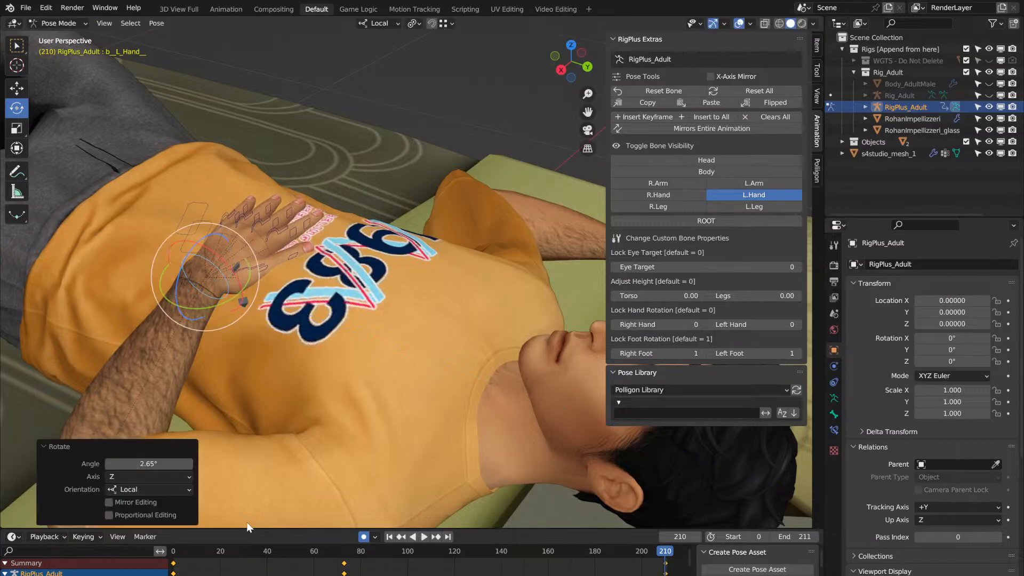
pyautogui.click(179, 557)
pyautogui.press('space')
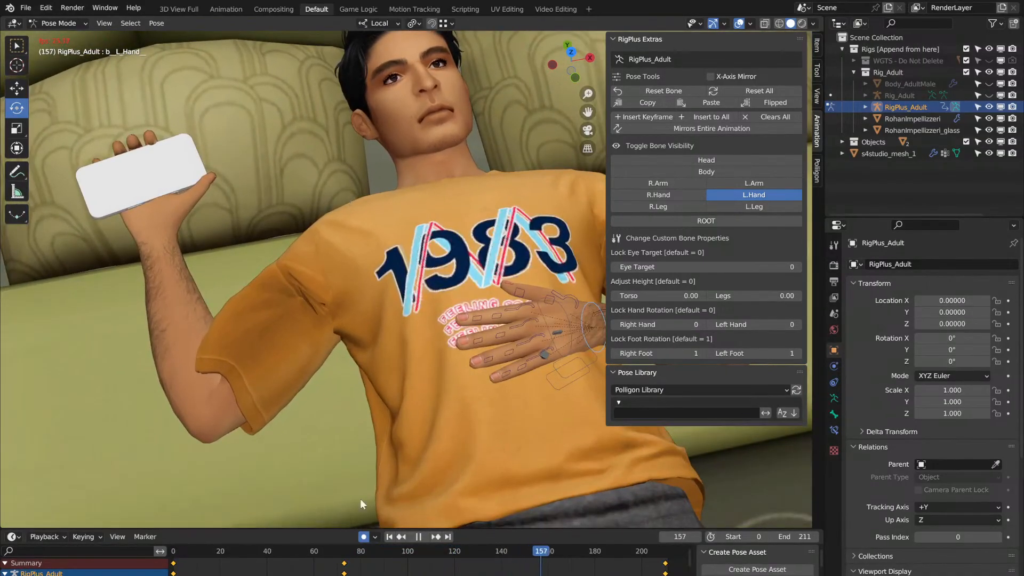
pyautogui.click(175, 554)
pyautogui.press('space')
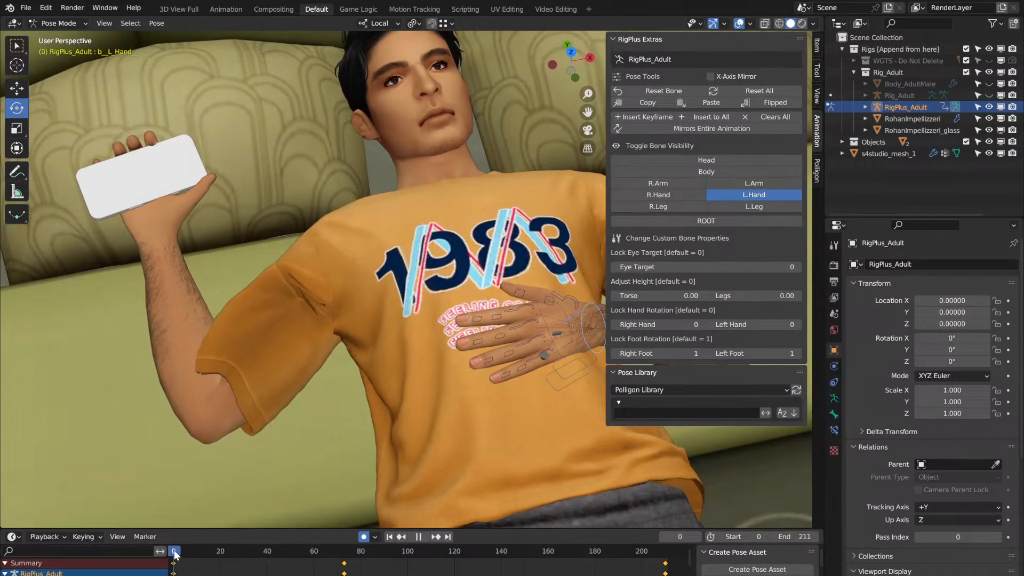
pyautogui.press('space')
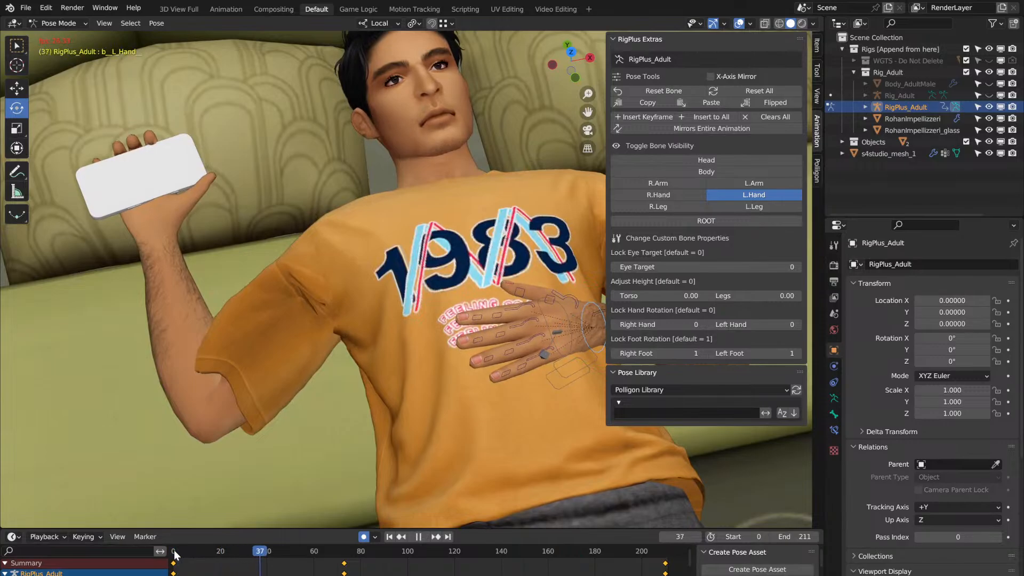
pyautogui.press('space')
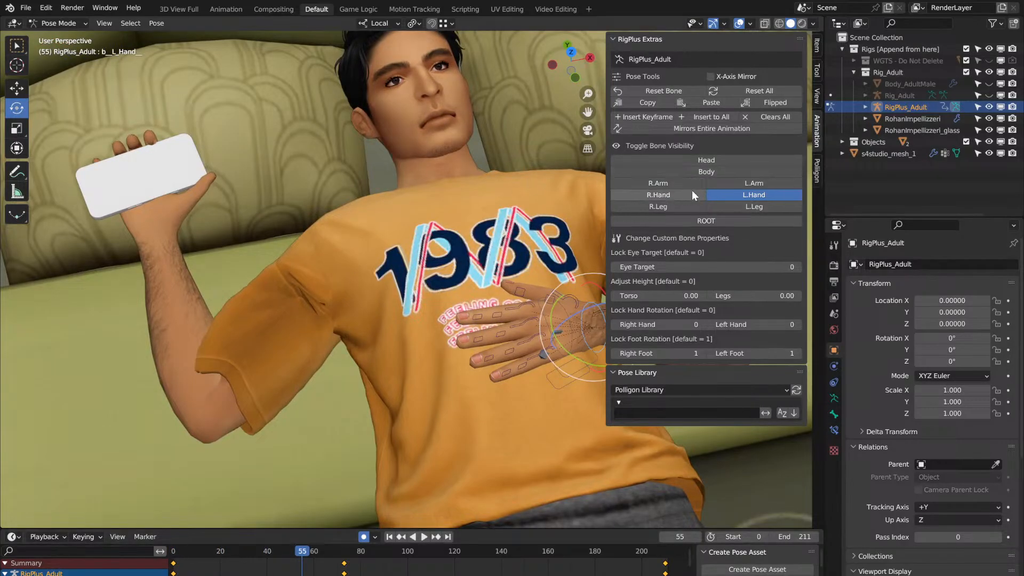
# Step: Show the body bones, hide the left-hand bones, and select the right clavicle control
pyautogui.click(702, 169)
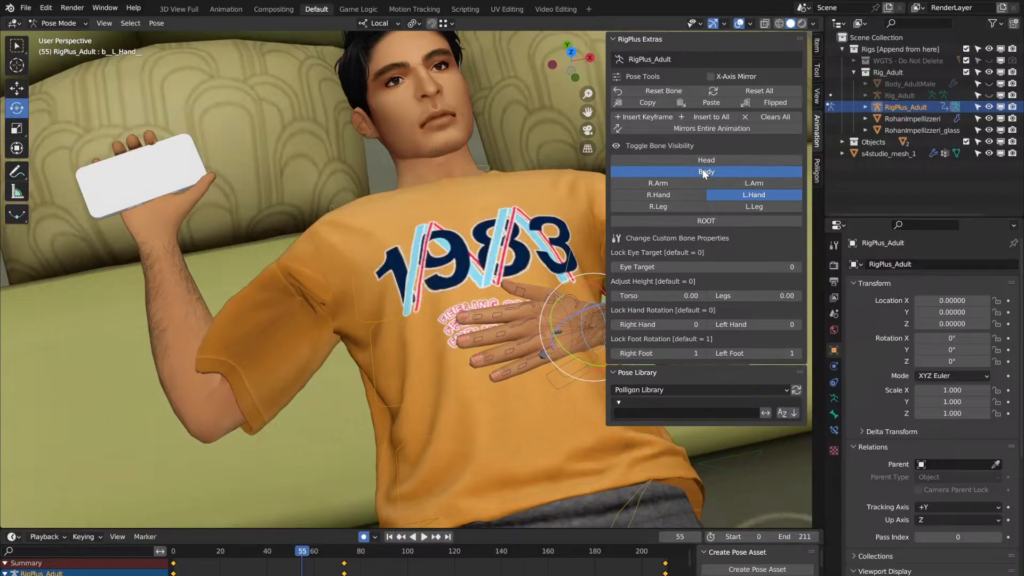
pyautogui.click(731, 193)
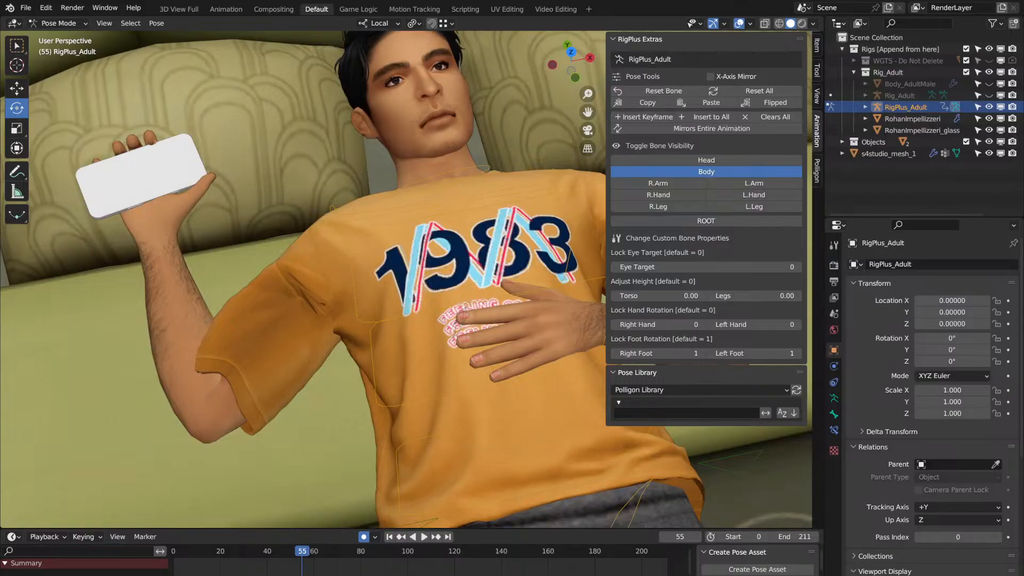
pyautogui.click(357, 216)
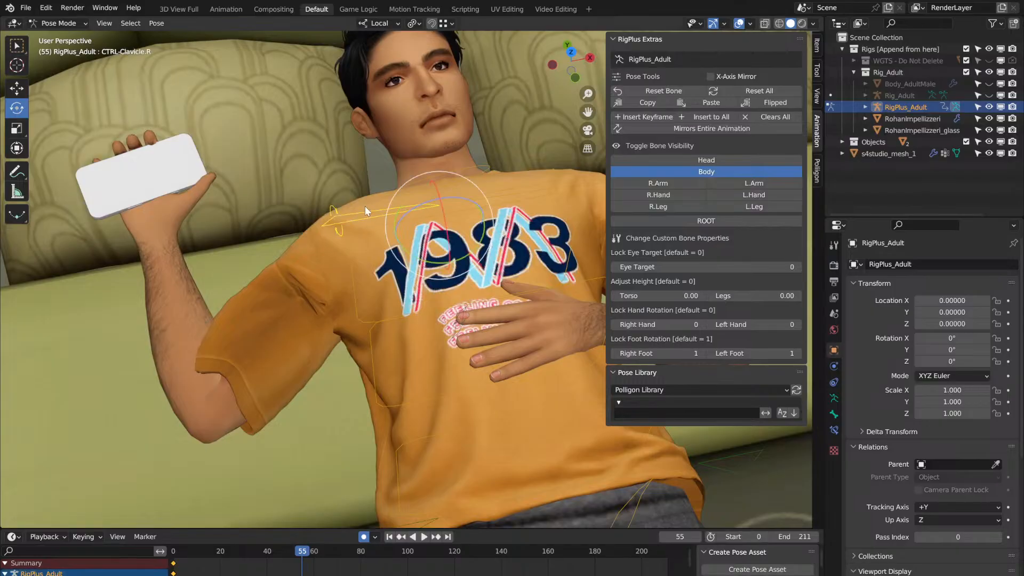
# Step: Try rotating the right clavicle control about 0.88° in the view plane at frame 55 and checking it in playback
pyautogui.moveTo(403, 186); pyautogui.dragTo(406, 188)
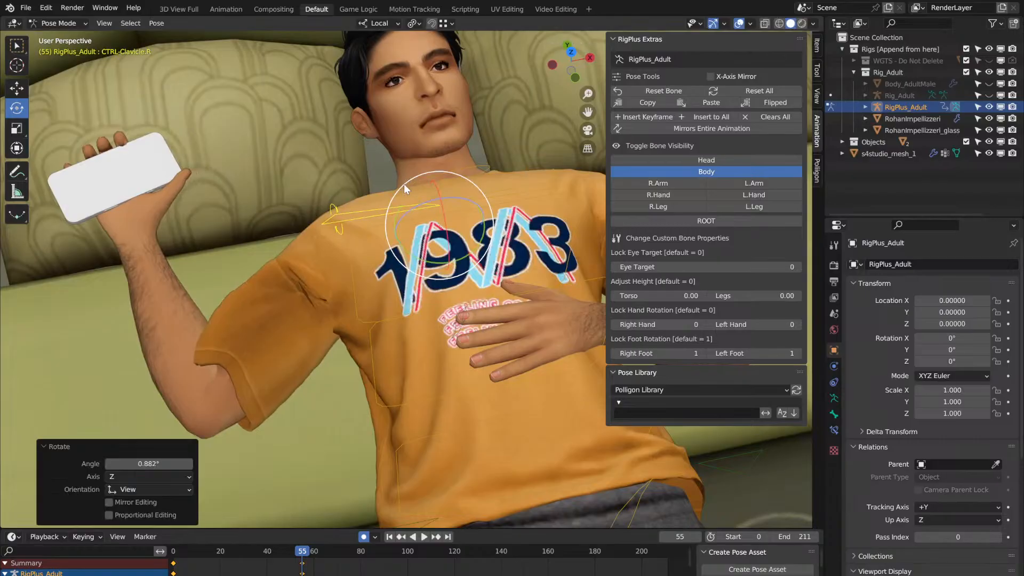
pyautogui.click(174, 556)
pyautogui.press('space')
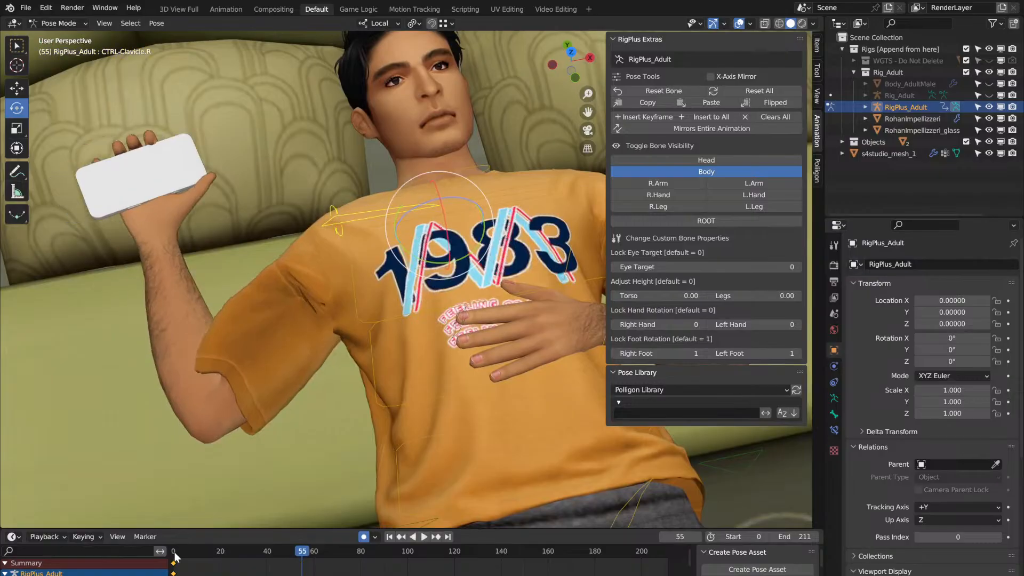
# Step: Play the animation from frame 0 and review the whole upper body from the front
pyautogui.click(175, 552)
pyautogui.press('space')
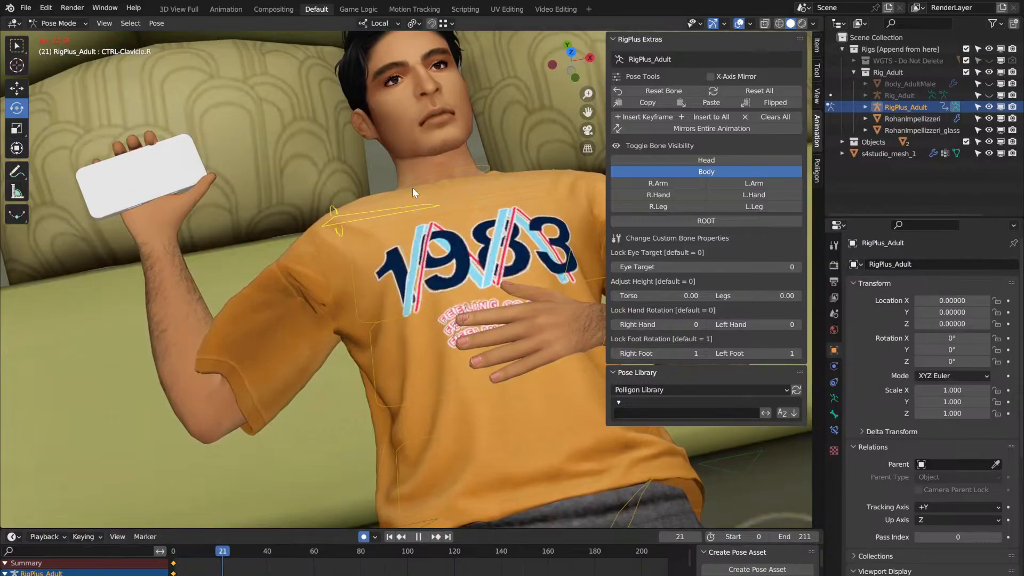
pyautogui.moveTo(412, 187); pyautogui.dragTo(412, 188, button='middle')
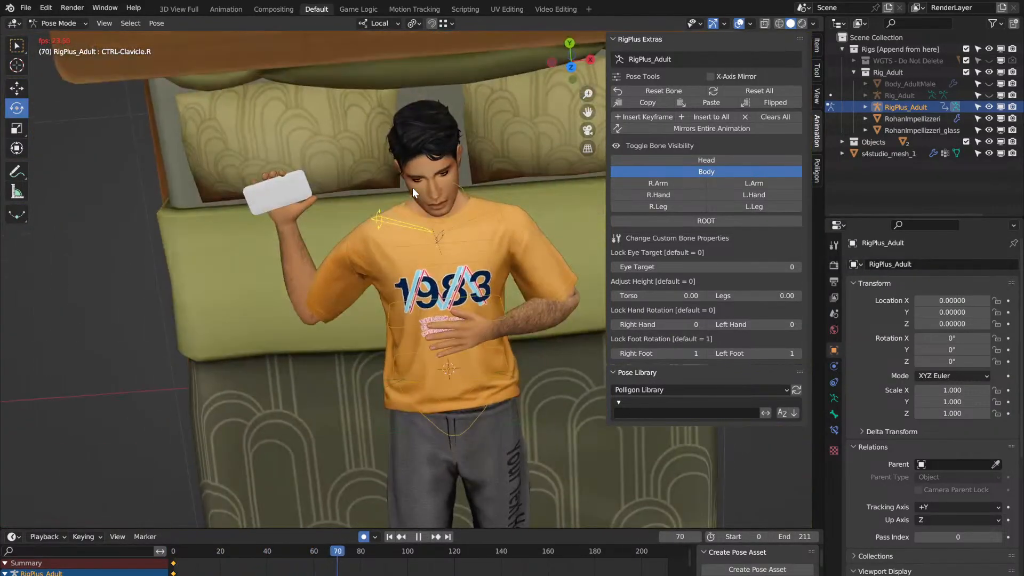
pyautogui.scroll(5, 466, 251)
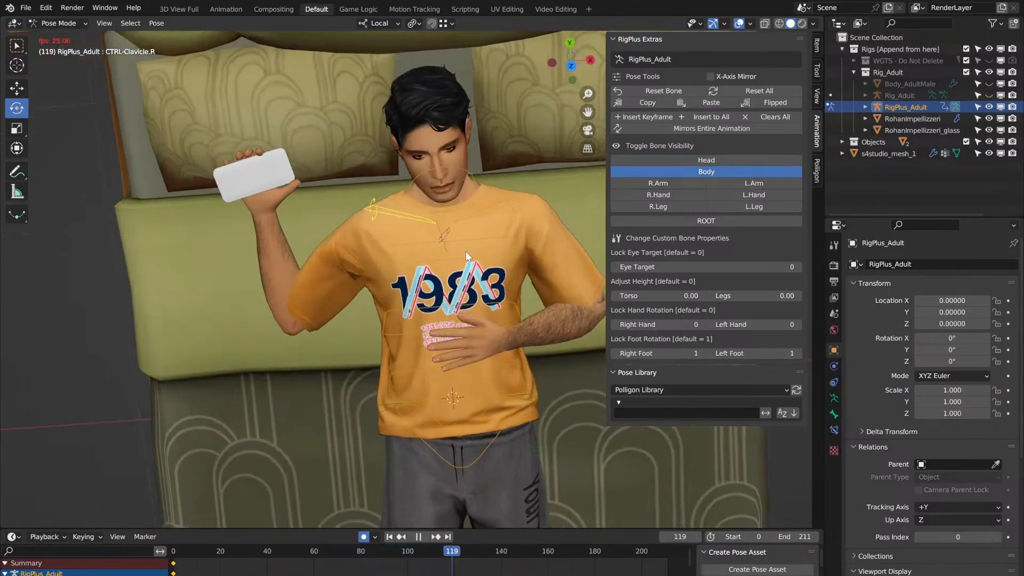
# Step: Play back the pose from the side and examine the upper body, phone hand and face up close
pyautogui.scroll(-4, 466, 251)
pyautogui.moveTo(466, 251); pyautogui.dragTo(465, 251, button='middle')
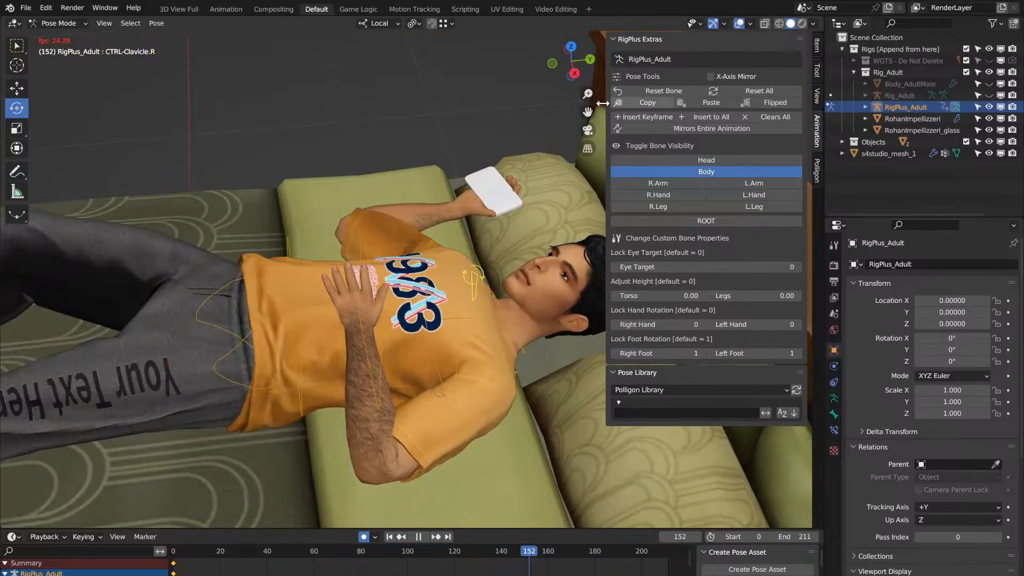
pyautogui.moveTo(588, 112); pyautogui.dragTo(589, 110)
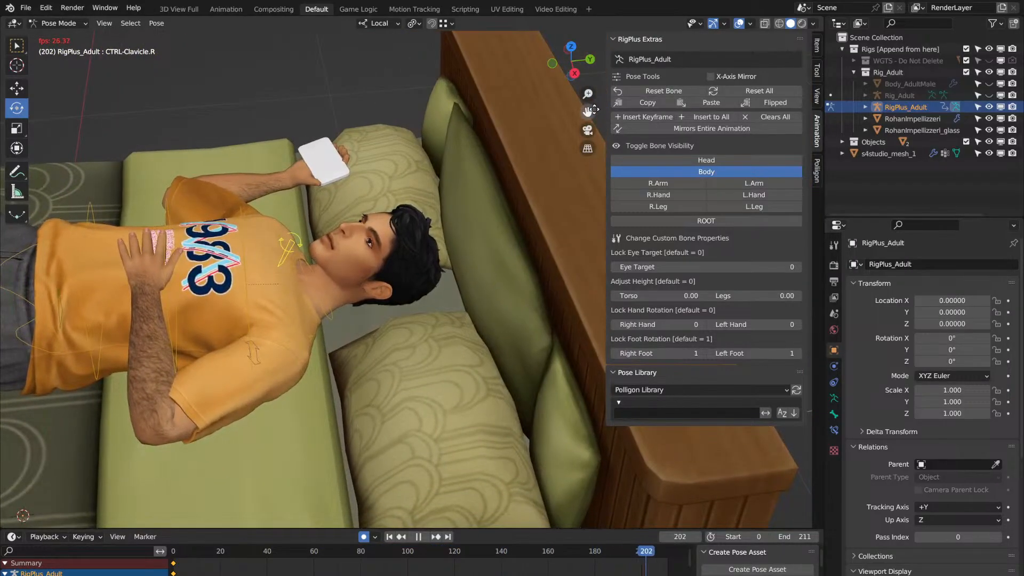
pyautogui.press('space')
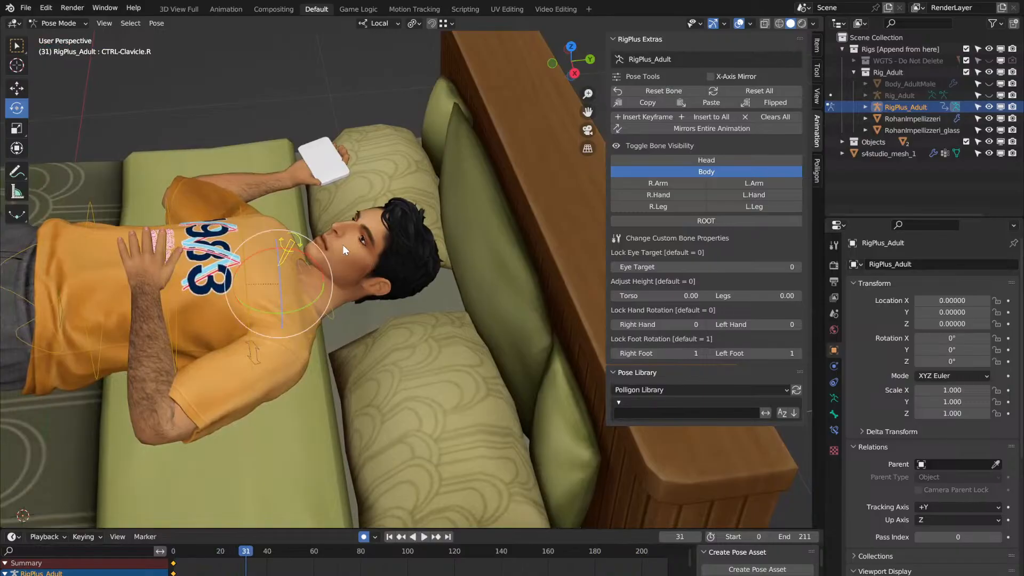
pyautogui.scroll(5, 409, 218)
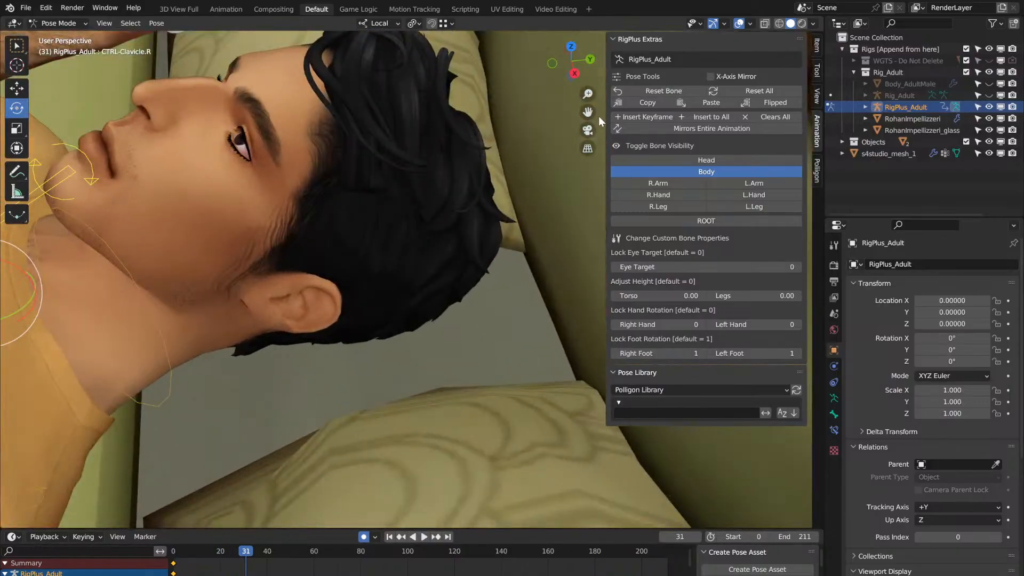
pyautogui.moveTo(589, 112); pyautogui.dragTo(555, 157)
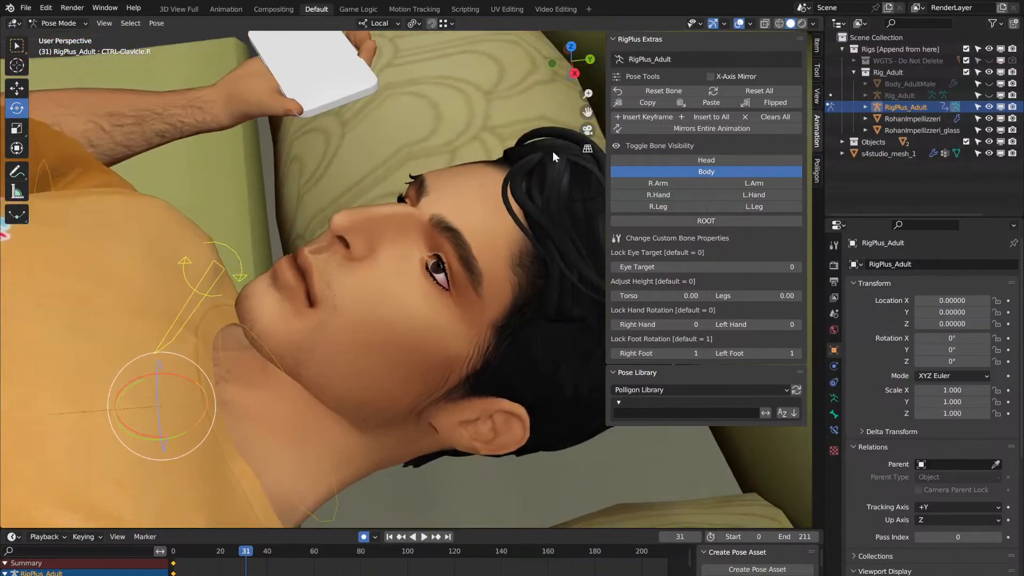
# Step: Return to frame 0 and save the project with Save As
pyautogui.click(173, 553)
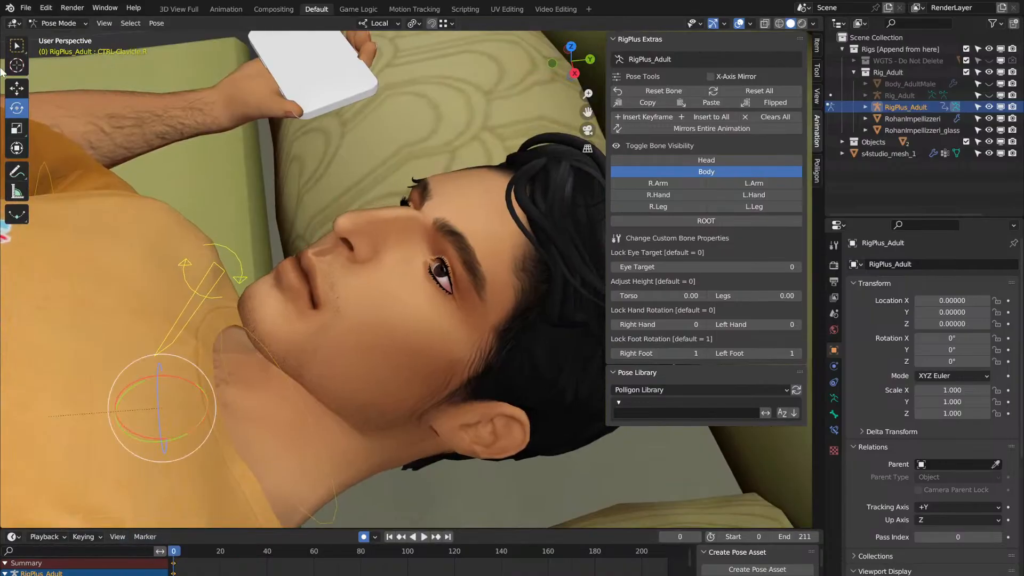
pyautogui.click(25, 8)
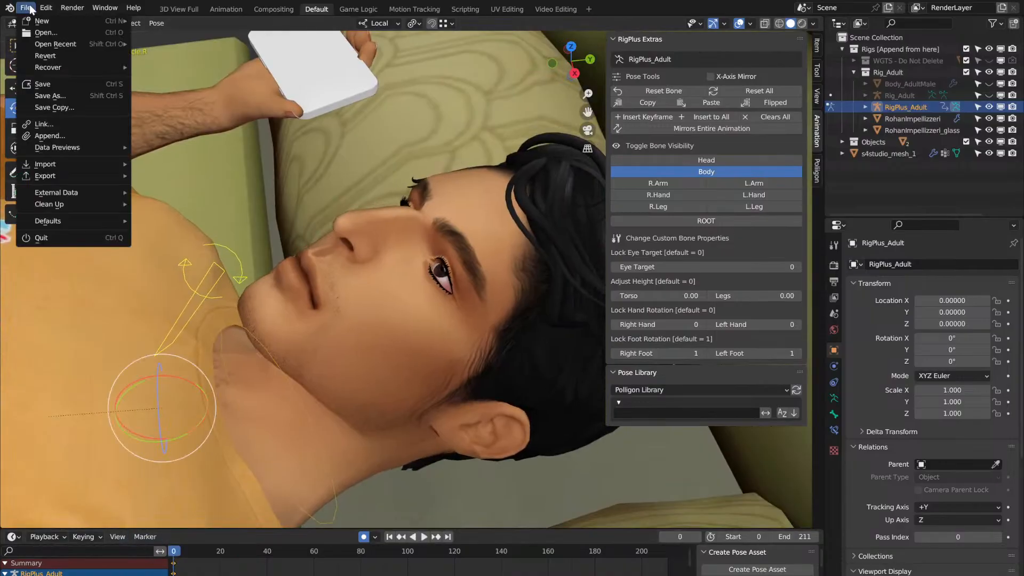
pyautogui.click(84, 94)
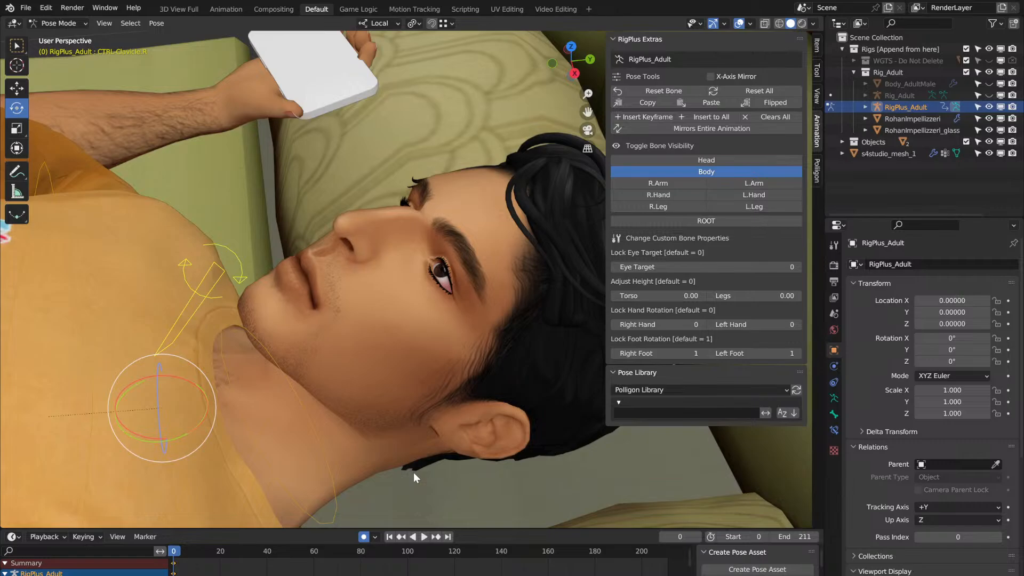
# Step: Show the head bones, hide the body bones, and select the upper-eyelid close control from a front view of the face
pyautogui.press('space')
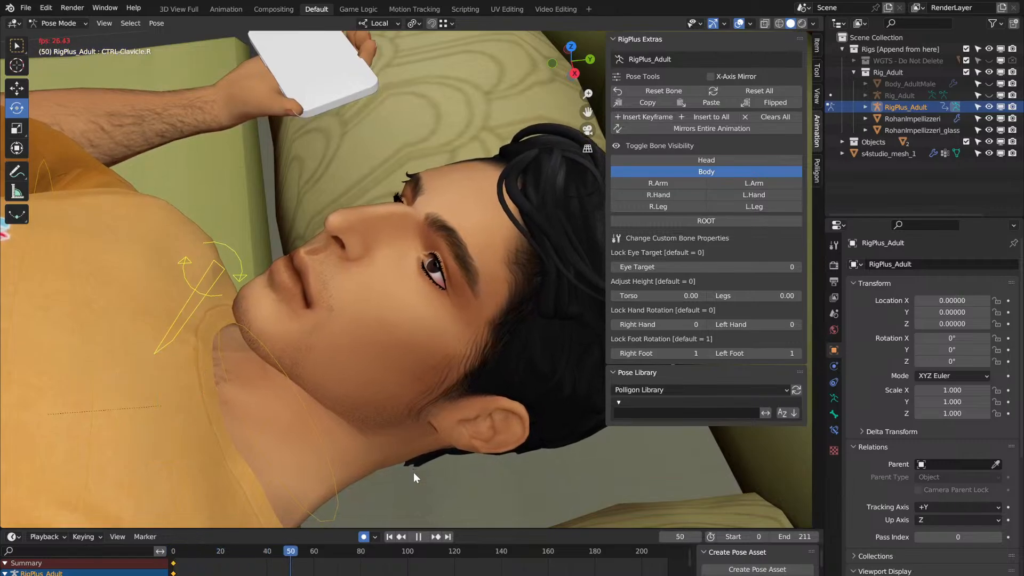
pyautogui.press('space')
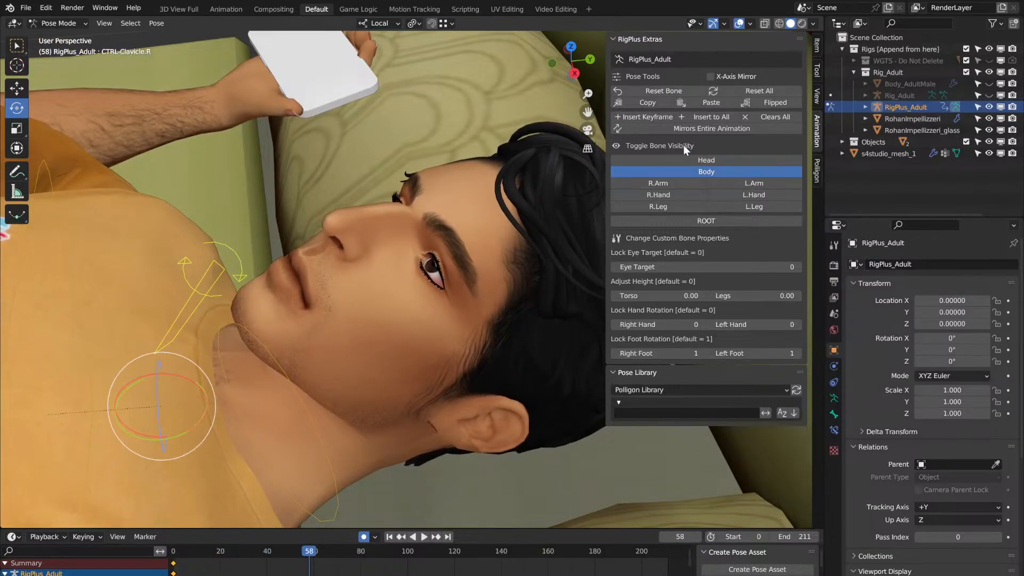
pyautogui.click(694, 159)
pyautogui.click(693, 172)
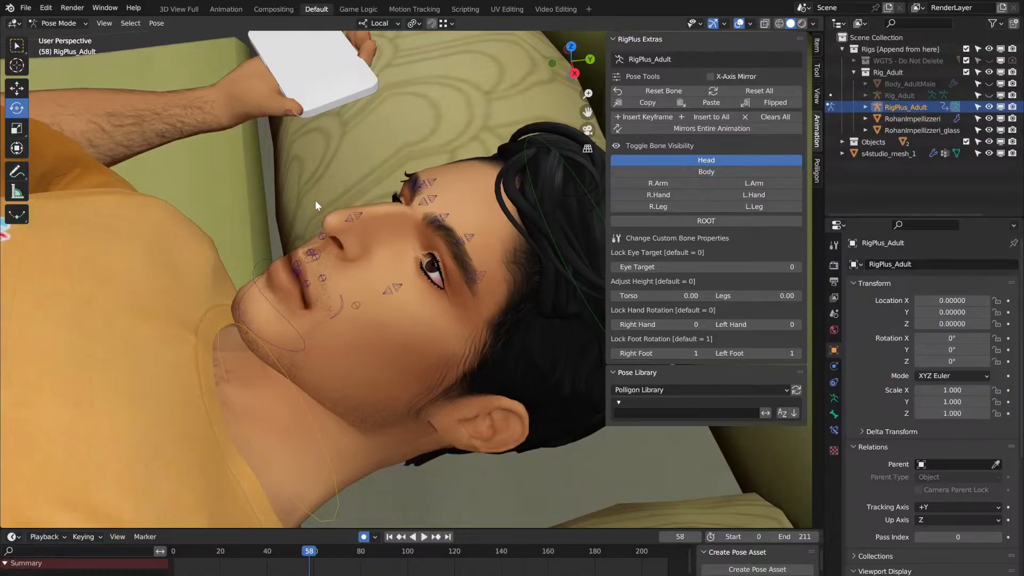
pyautogui.moveTo(315, 201); pyautogui.dragTo(316, 205, button='middle')
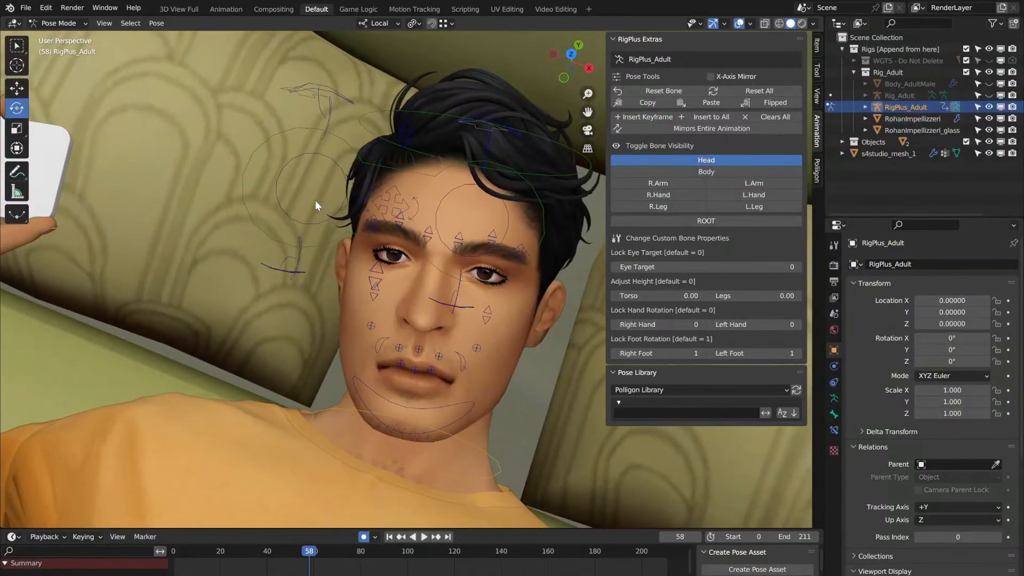
pyautogui.click(404, 138)
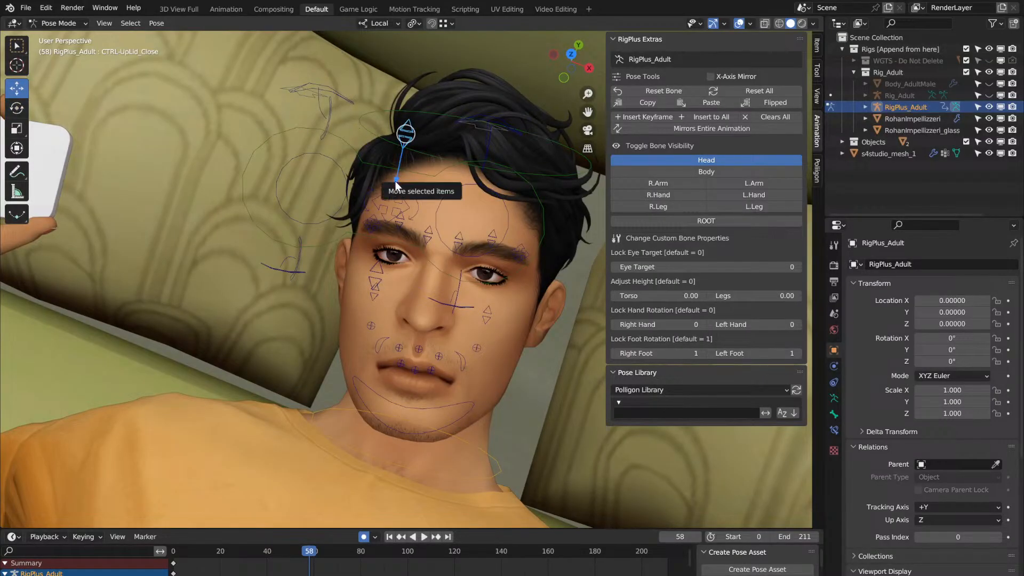
# Step: Move the upper-eyelid control down at frame 58 to close both eyes, and play the motion from frame 0
pyautogui.moveTo(397, 184); pyautogui.dragTo(392, 228)
pyautogui.click(172, 555)
pyautogui.press('space')
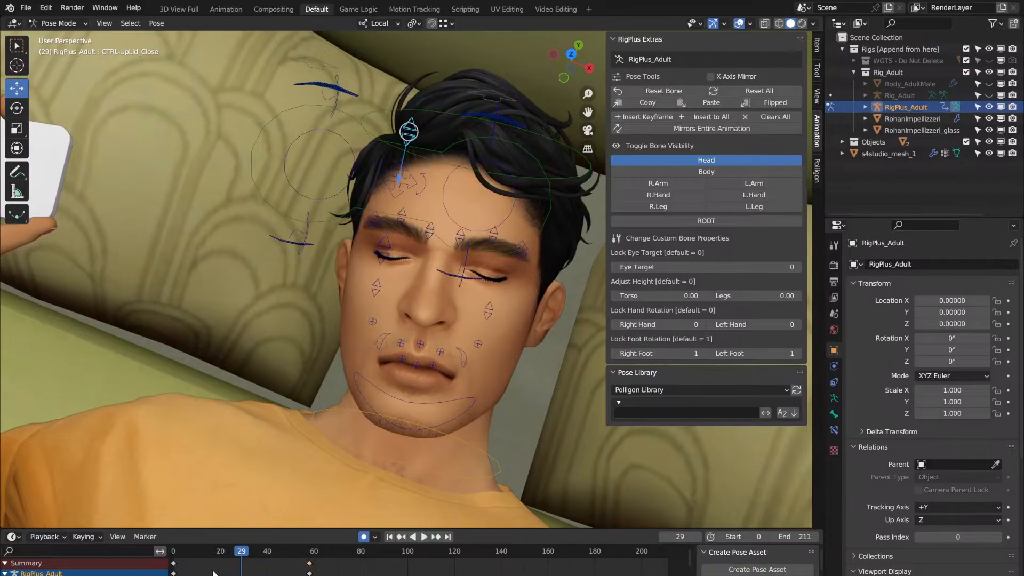
# Step: Retime the closed-eyelid keyframe to about frame 13 and check the speed of the blink in playback
pyautogui.hotkey('shift', 'Left')
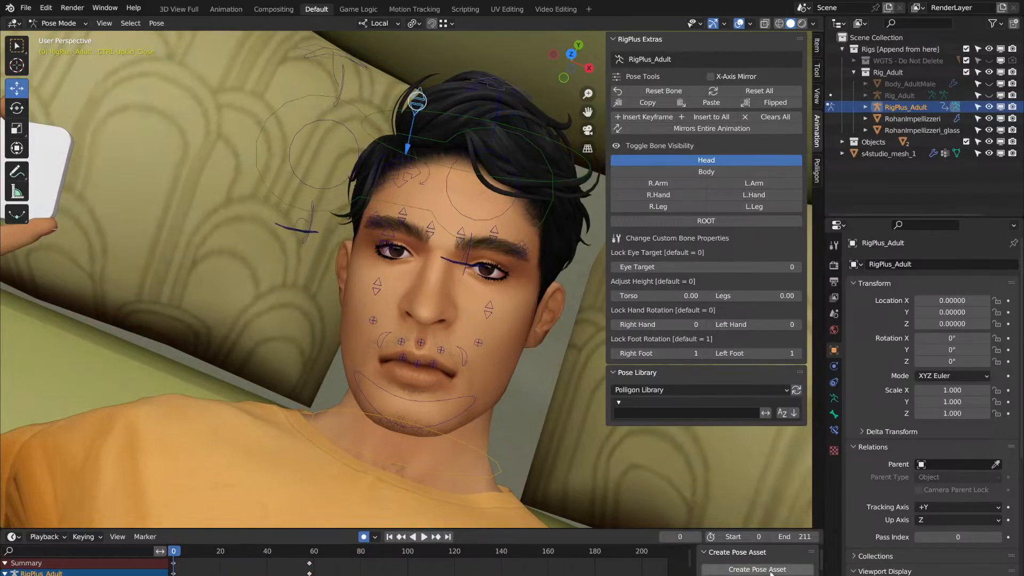
pyautogui.moveTo(311, 566); pyautogui.dragTo(183, 573)
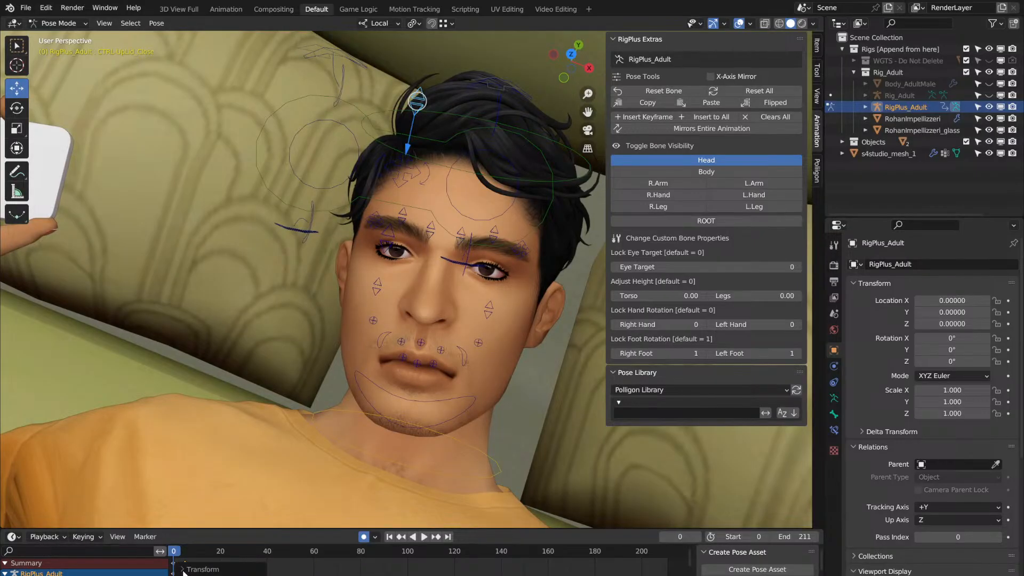
pyautogui.click(424, 536)
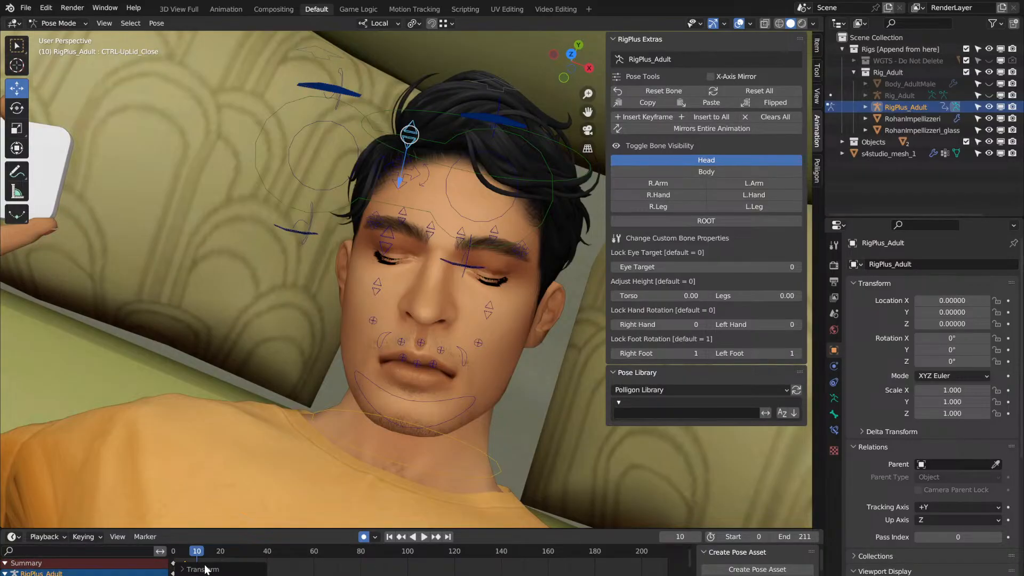
pyautogui.moveTo(186, 562); pyautogui.dragTo(206, 566)
pyautogui.press('space')
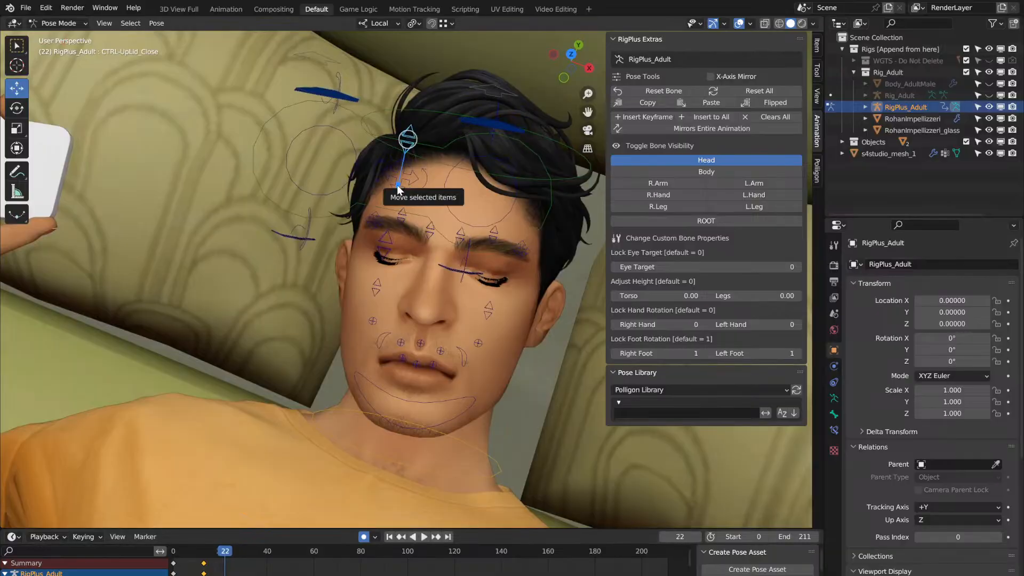
# Step: Reopen the eyes at frame 22 by moving the upper-eyelid control -0.01946 along its local Z axis, and play the blink from frame 0
pyautogui.moveTo(401, 190); pyautogui.dragTo(427, 149)
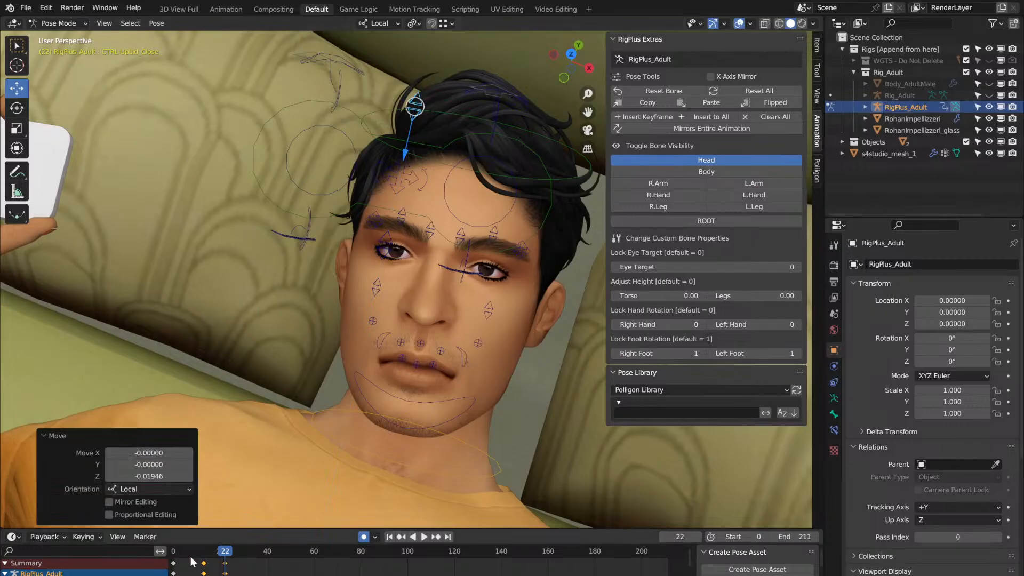
pyautogui.click(171, 550)
pyautogui.press('space')
pyautogui.press('space')
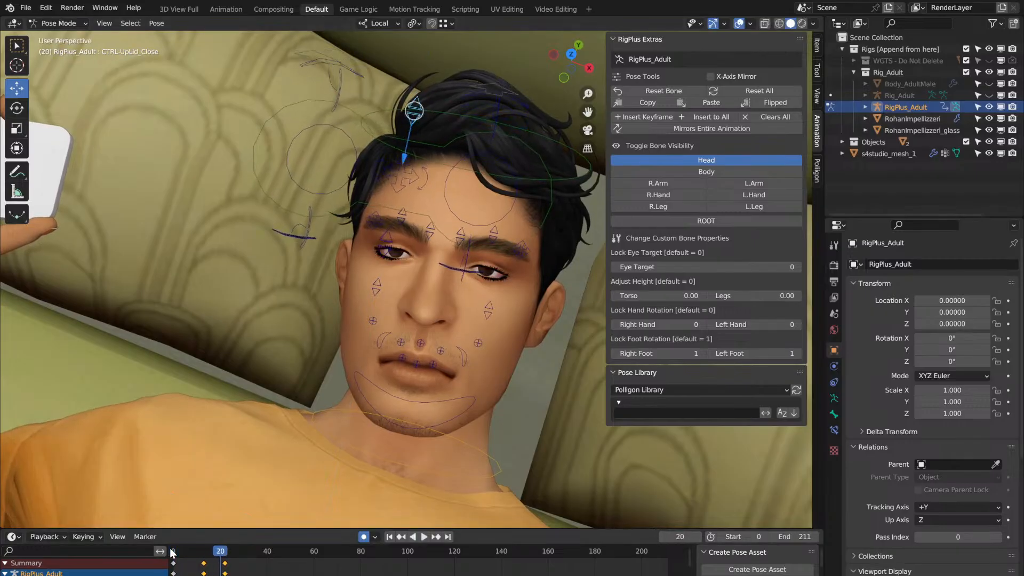
pyautogui.press('space')
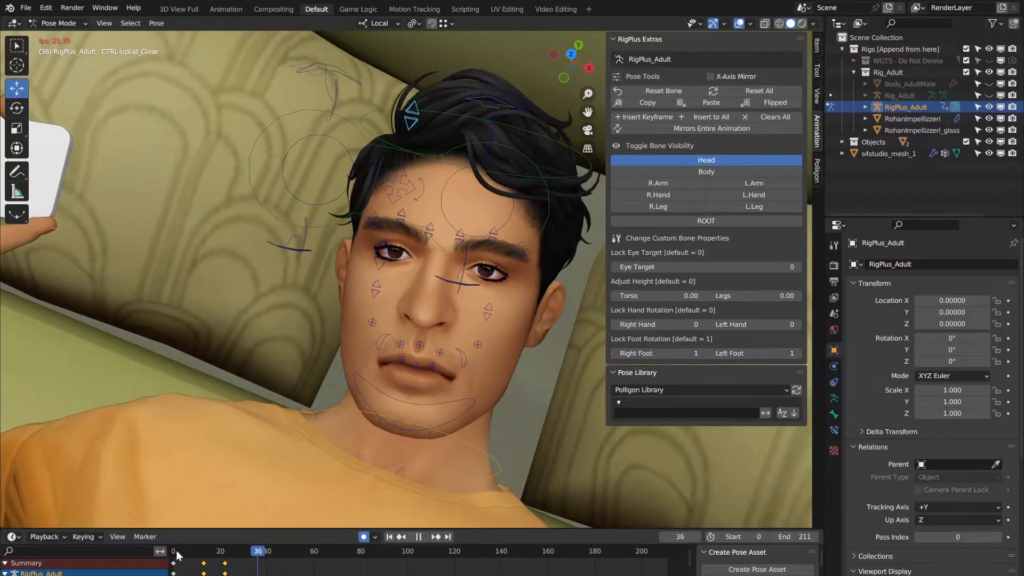
pyautogui.press('space')
pyautogui.click(176, 551)
pyautogui.press('space')
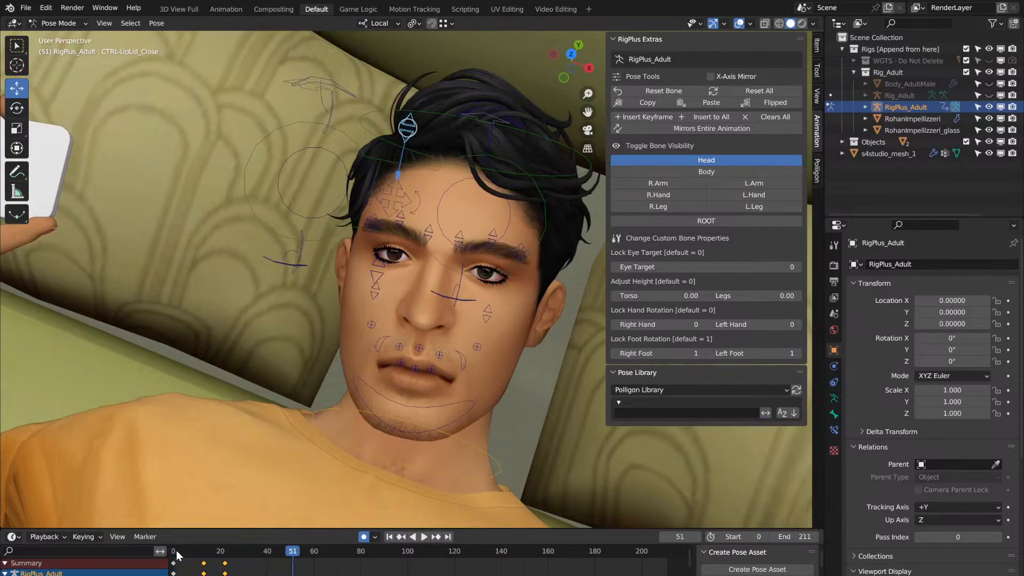
# Step: Try moving the upper-eyelid control 0.0012 along its local Z axis at frame 64 and checking it in playback
pyautogui.press('space')
pyautogui.press('Right')
pyautogui.press('Right')
pyautogui.press('Right')
pyautogui.press('Right')
pyautogui.press('Right')
pyautogui.press('Right')
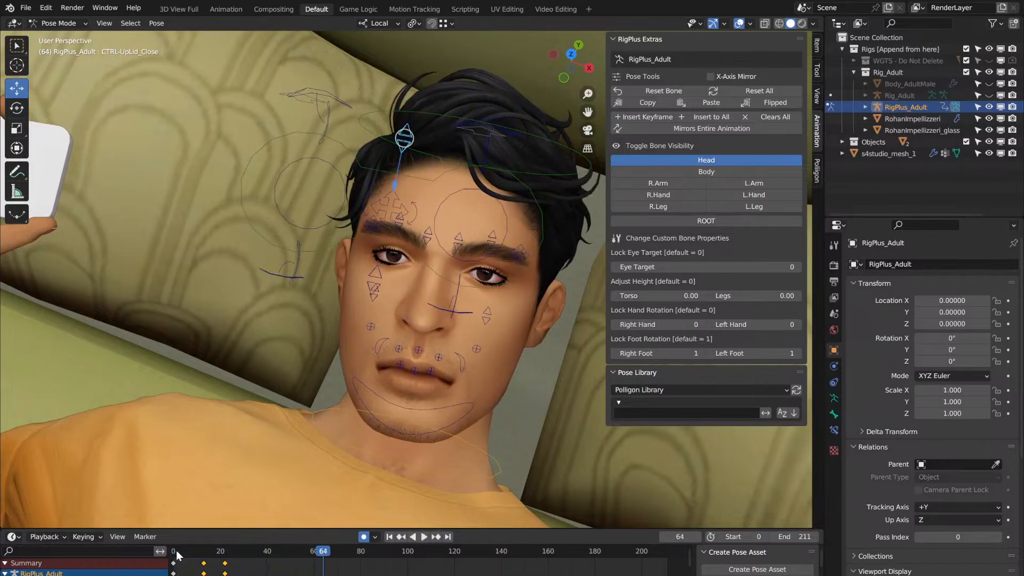
pyautogui.moveTo(397, 183); pyautogui.dragTo(397, 187)
pyautogui.click(174, 557)
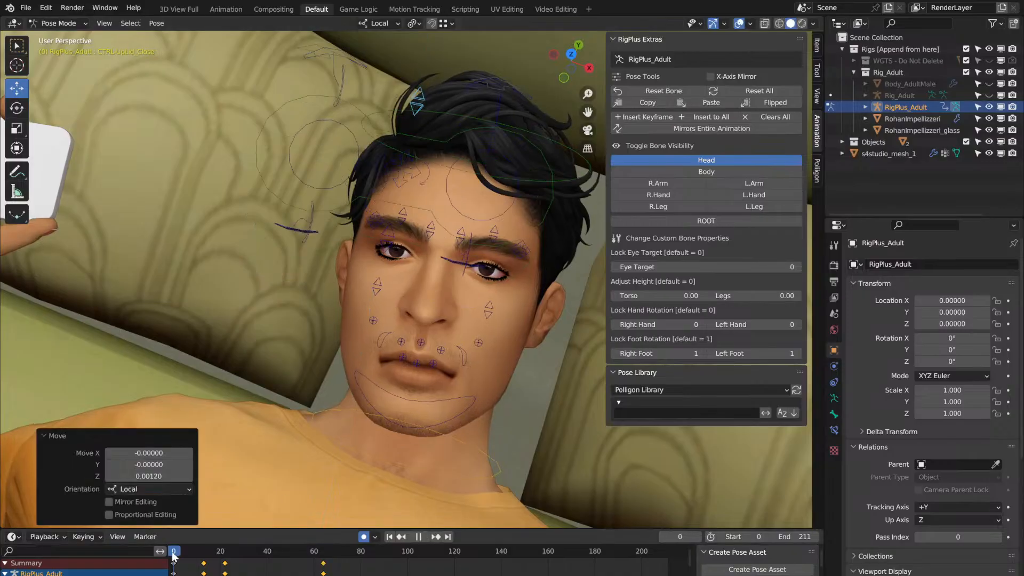
pyautogui.press('space')
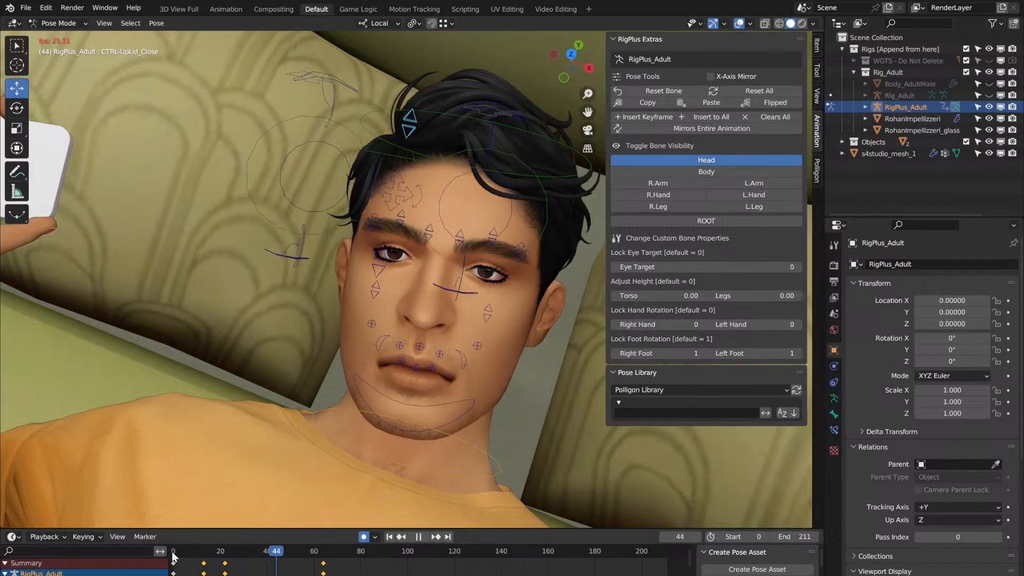
pyautogui.press('space')
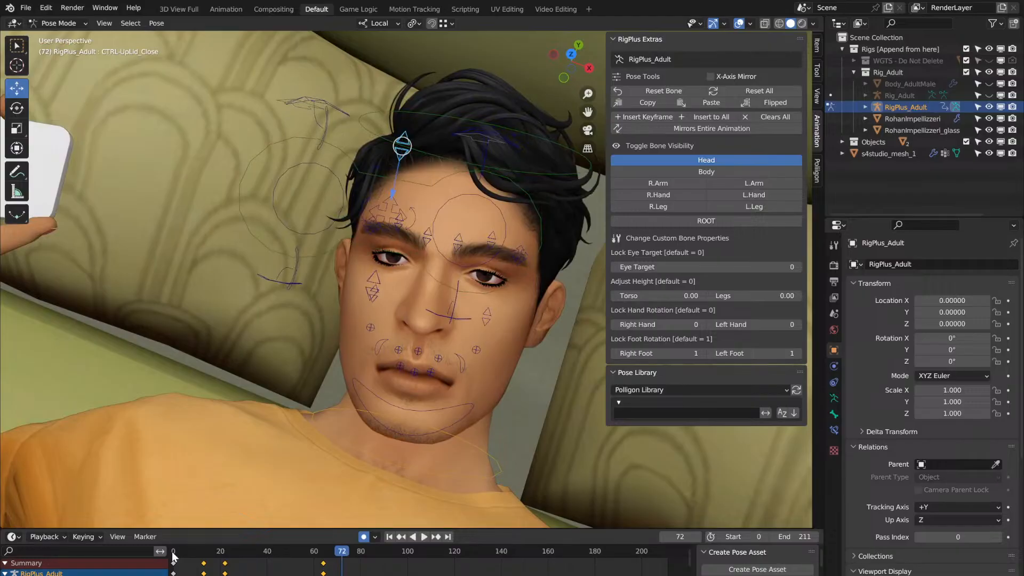
# Step: Play the blink from frame 0 and review it from the front and the side of the face
pyautogui.click(173, 558)
pyautogui.press('space')
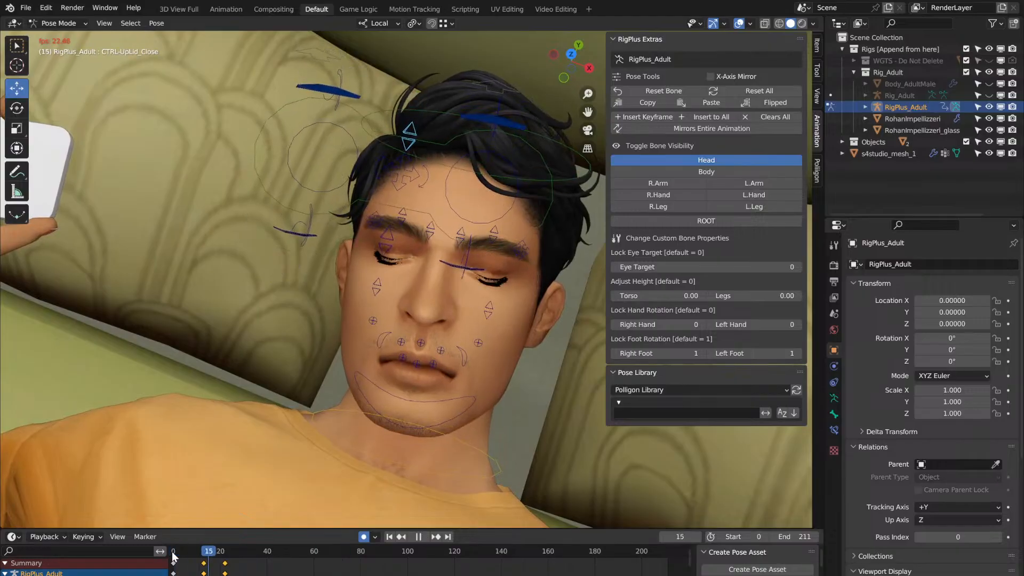
pyautogui.press('space')
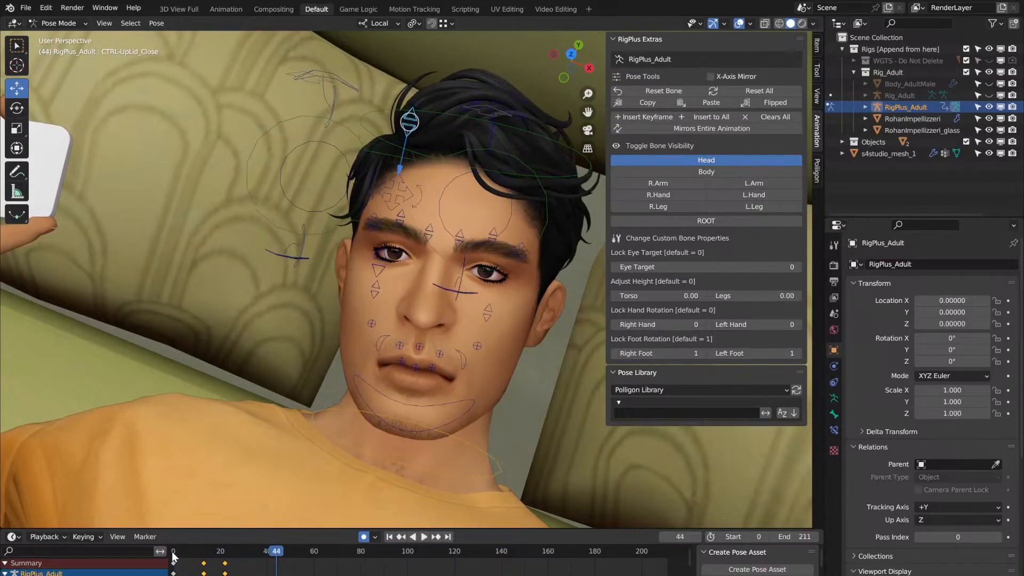
pyautogui.press('space')
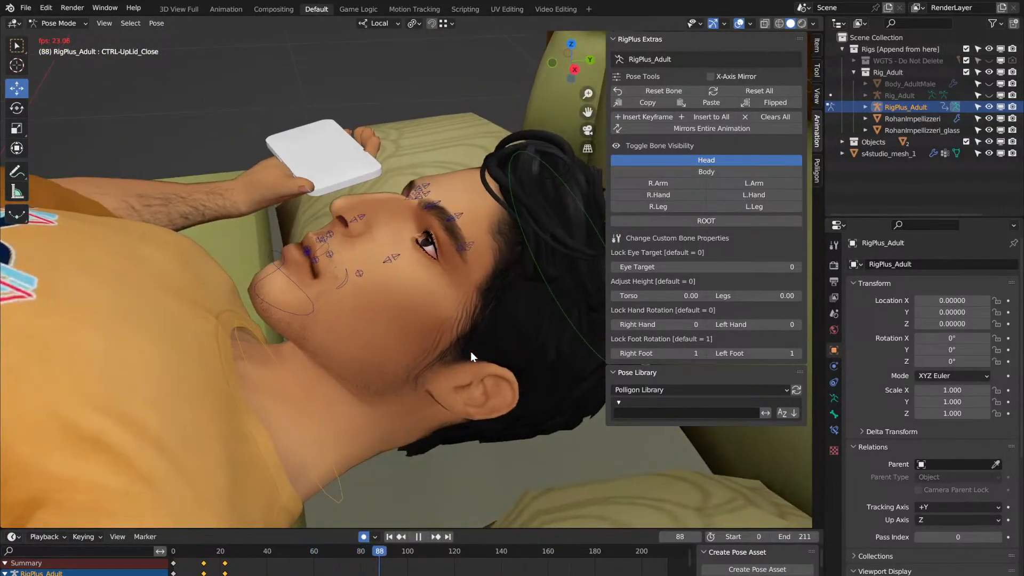
pyautogui.click(172, 554)
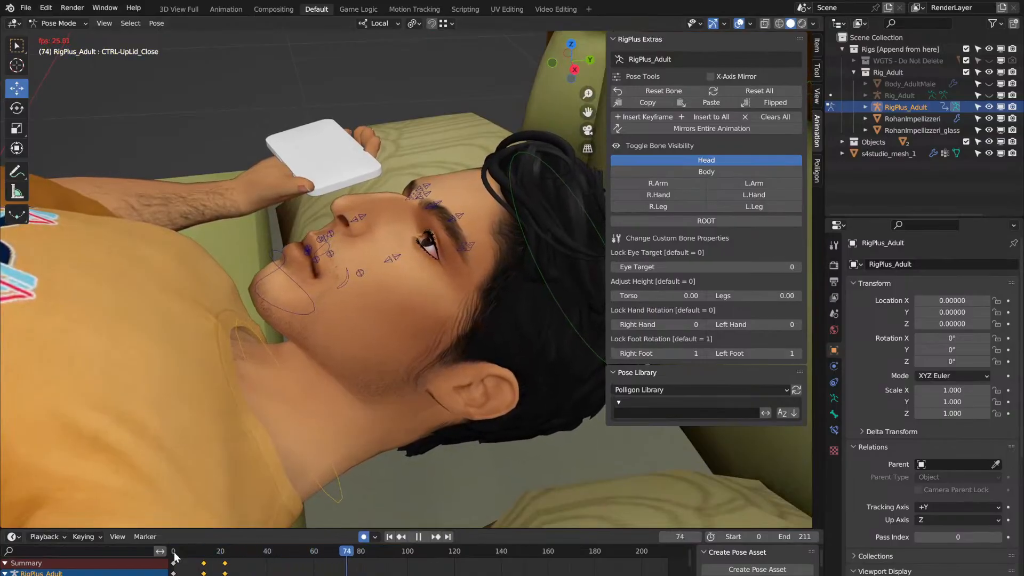
pyautogui.press('space')
# Step: Select all the mouth controls together with the jaw control and play the animation from the start to check the mouth
pyautogui.moveTo(290, 326); pyautogui.dragTo(231, 434, button='middle')
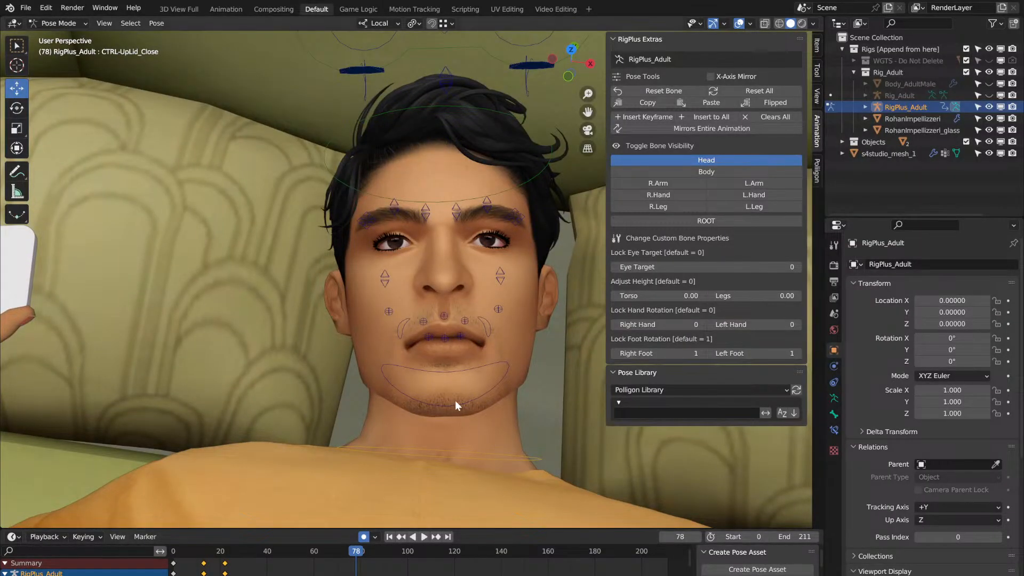
pyautogui.moveTo(455, 400); pyautogui.dragTo(455, 405, button='middle')
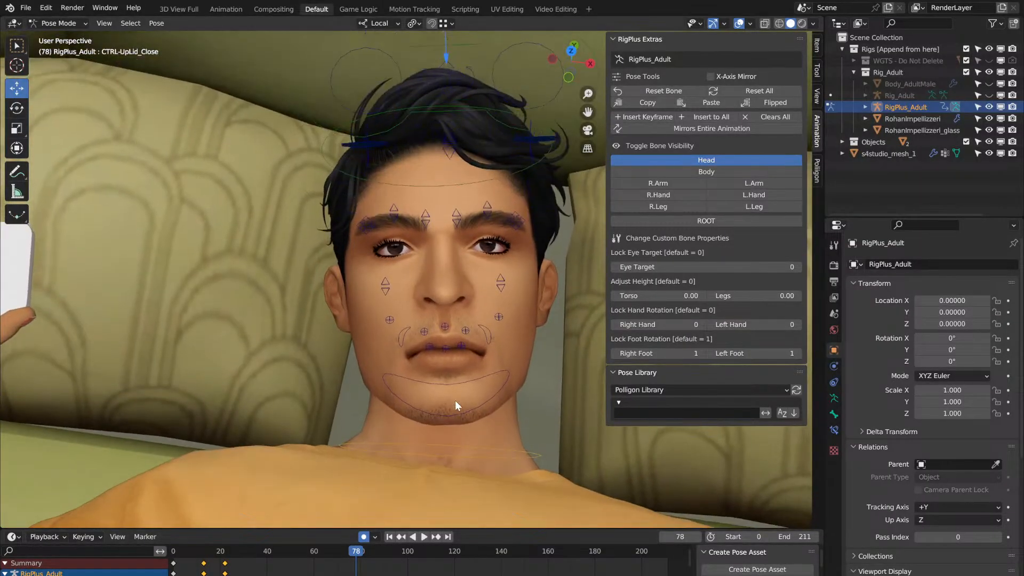
pyautogui.click(382, 316)
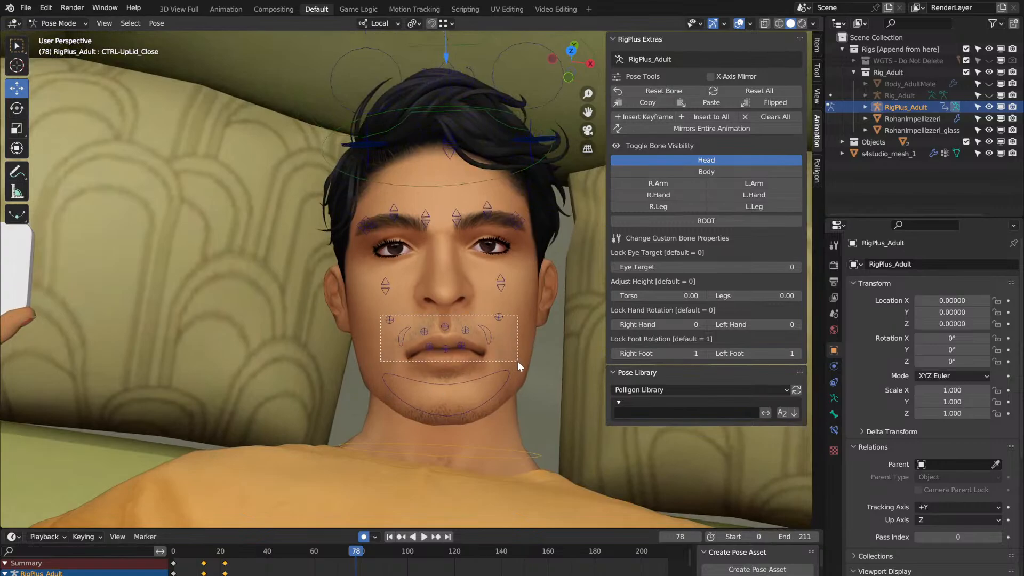
pyautogui.click(485, 375)
pyautogui.hotkey('shift', 'Left')
pyautogui.press('space')
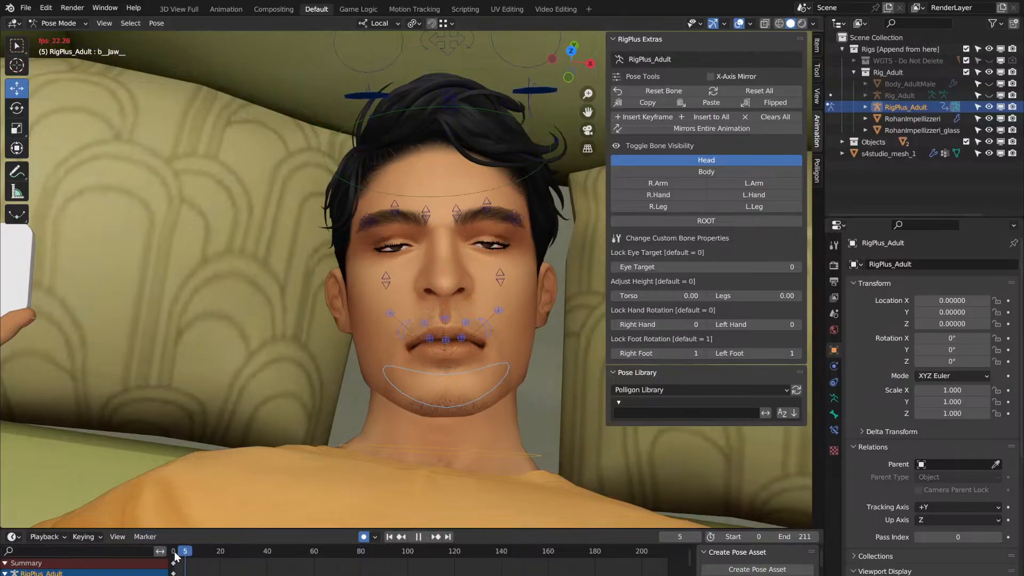
pyautogui.press('space')
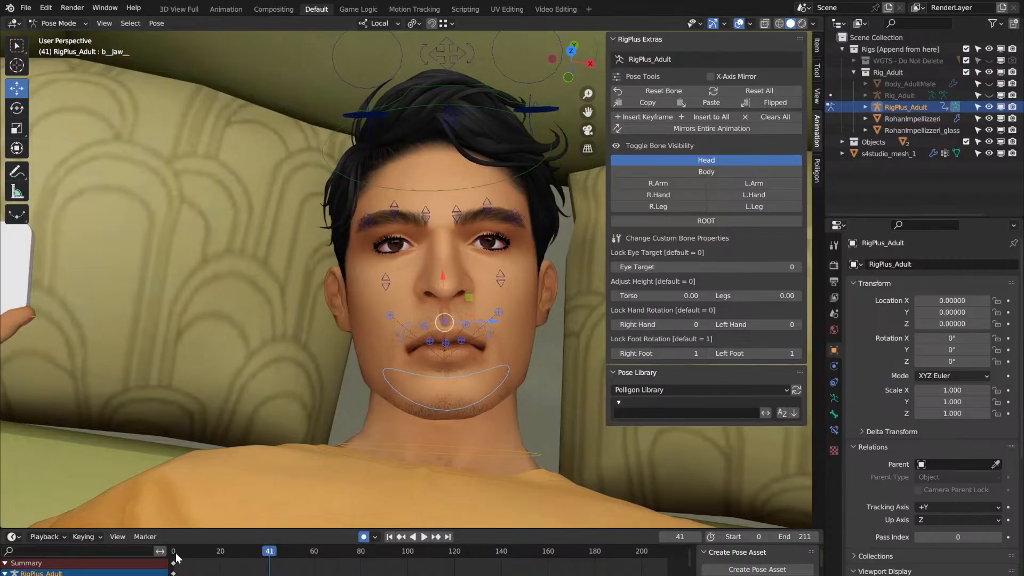
# Step: Return to frame 0, switch the pose library to vyxated - RigPlus Assets and browse to its mouth poses
pyautogui.click(176, 553)
pyautogui.click(173, 555)
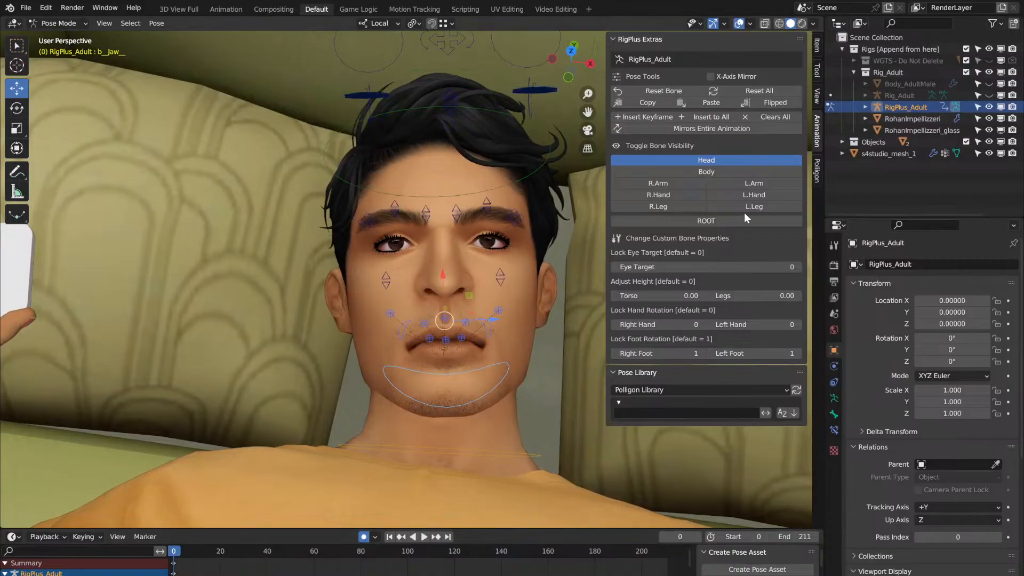
pyautogui.click(699, 388)
pyautogui.click(699, 479)
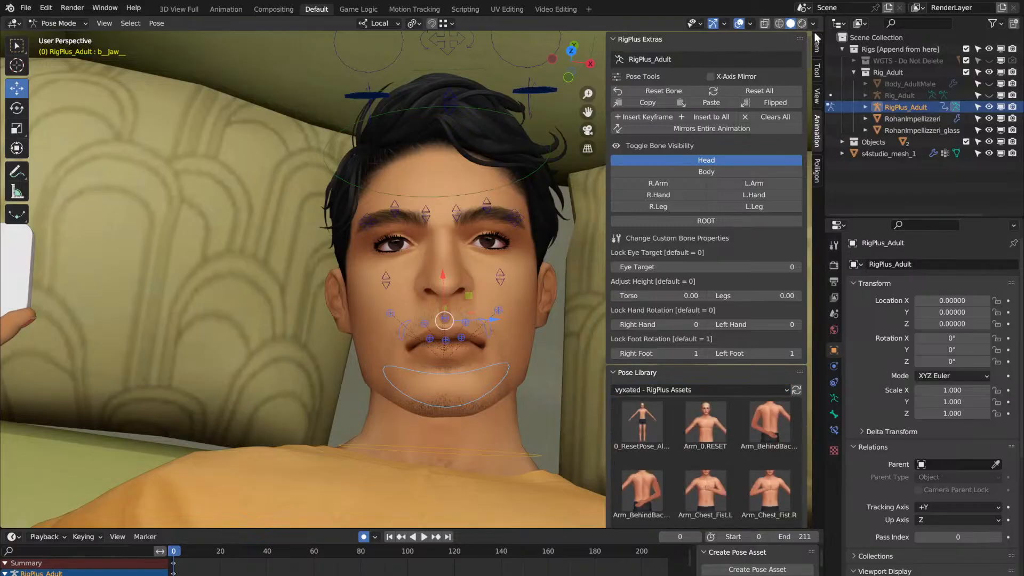
pyautogui.moveTo(808, 50); pyautogui.dragTo(797, 367)
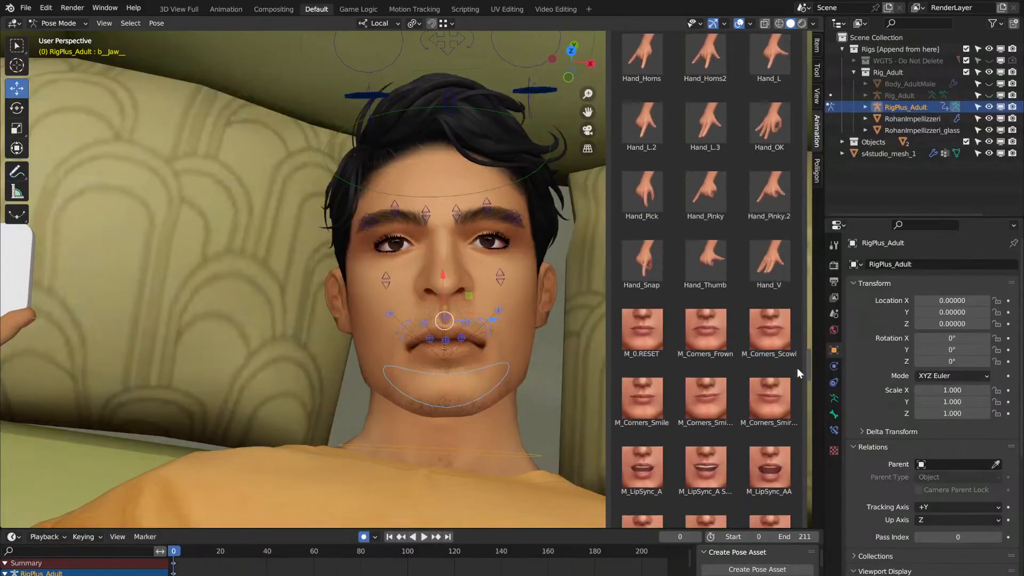
# Step: Try the M_Corners_Scowl and M_Corners_Frown poses on the mouth at frame 0, and reset it with M_0.RESET
pyautogui.doubleClick(777, 328)
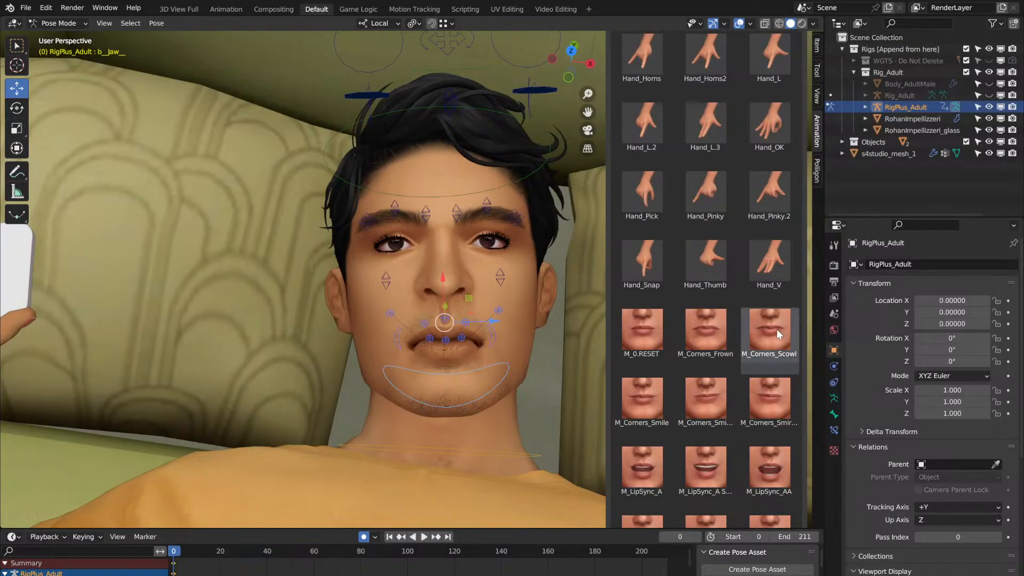
pyautogui.click(718, 323)
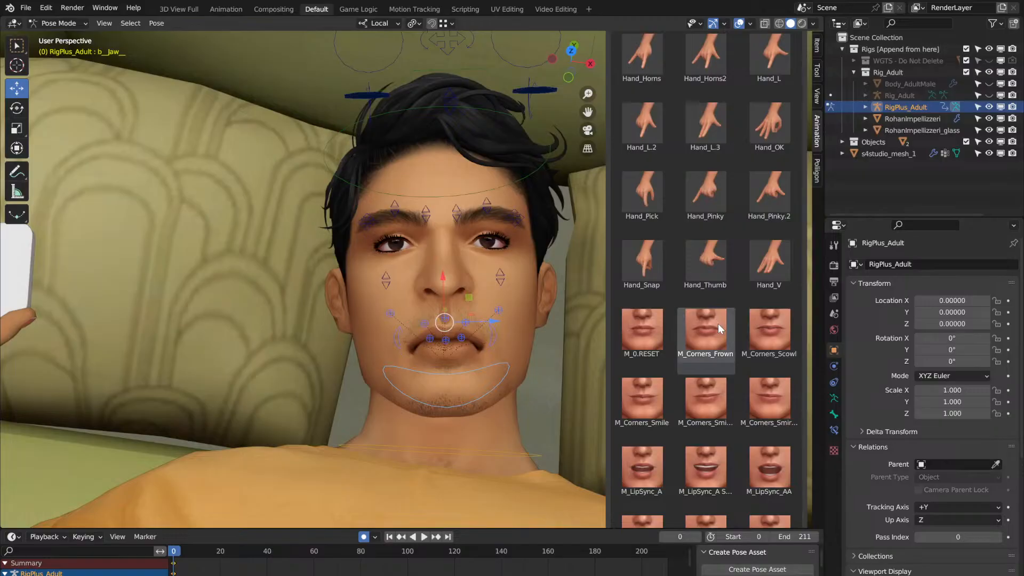
pyautogui.click(650, 337)
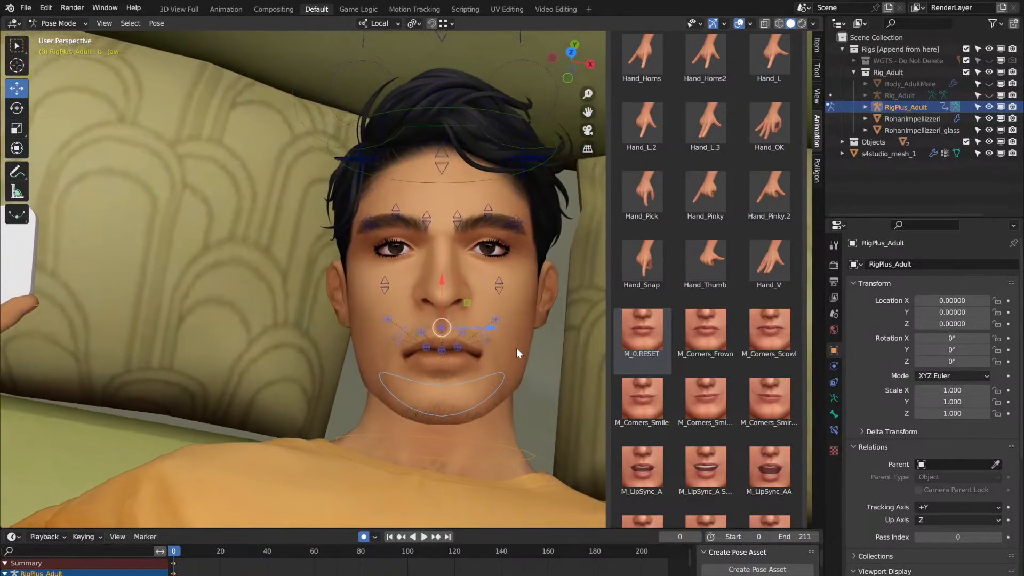
pyautogui.moveTo(516, 348); pyautogui.dragTo(519, 346, button='middle')
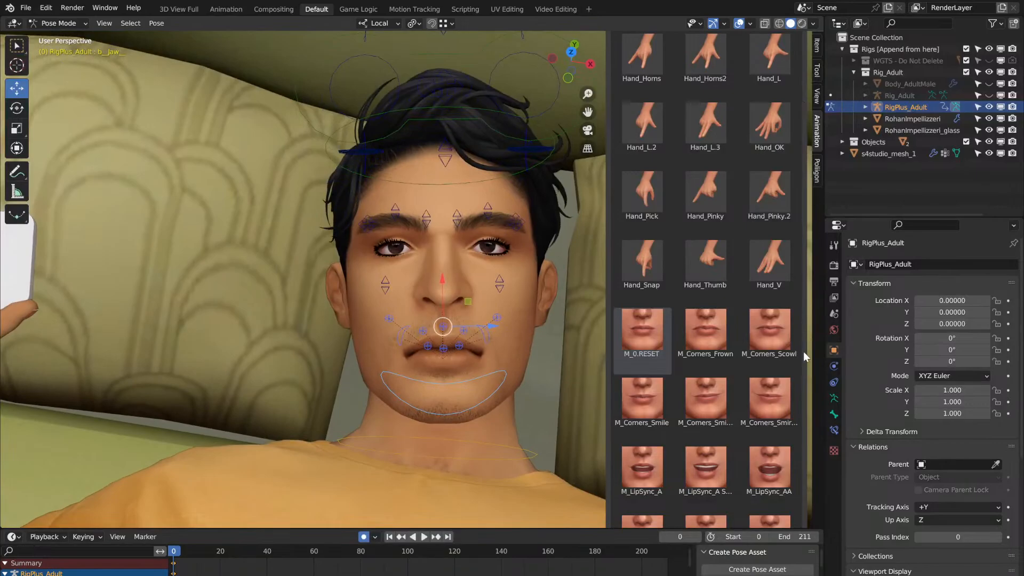
# Step: Try the Mouth_Scowl and M_LipSync_MBP poses on the mouth at frame 0
pyautogui.moveTo(809, 362); pyautogui.dragTo(812, 409)
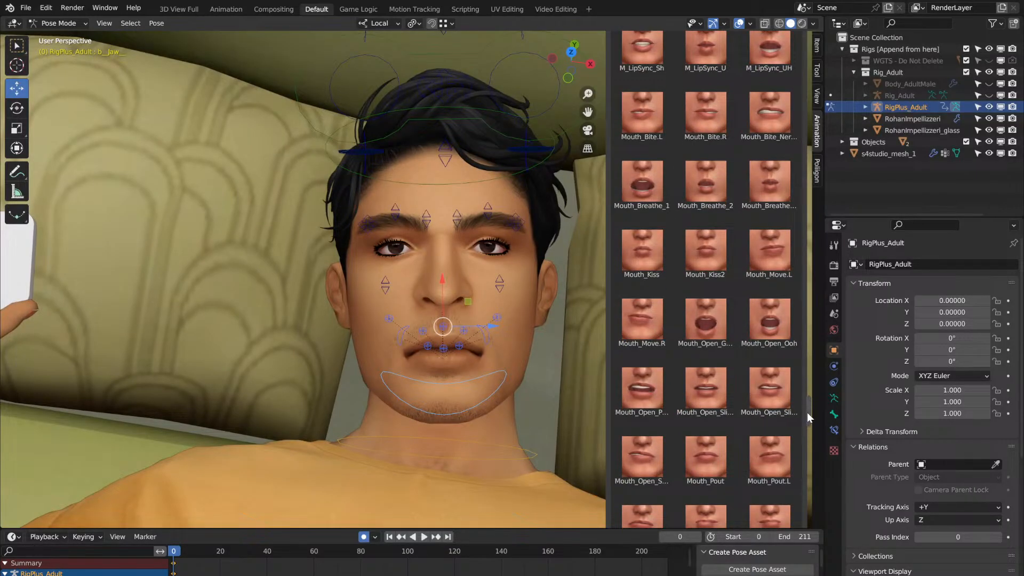
pyautogui.moveTo(808, 412); pyautogui.dragTo(809, 430)
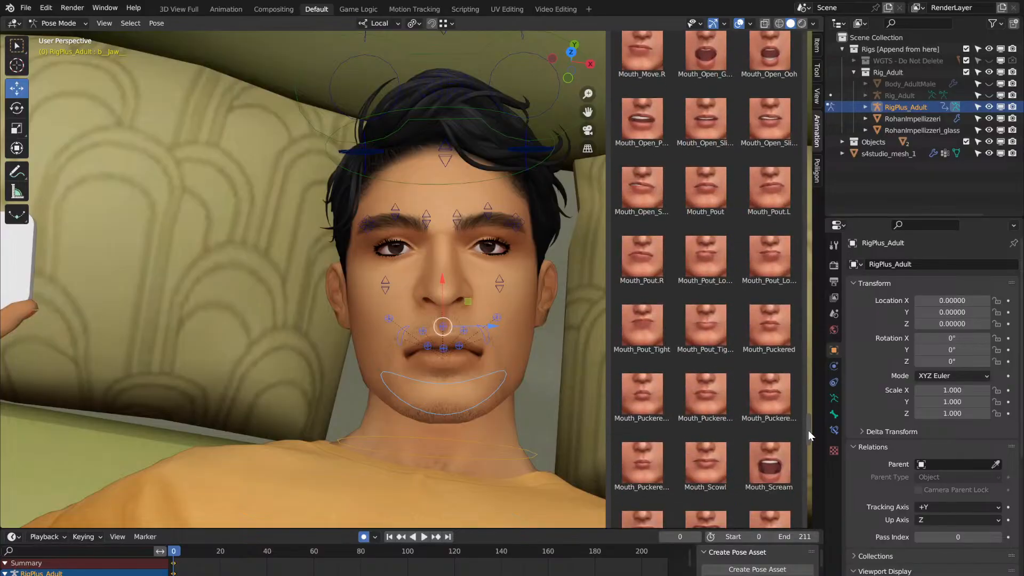
pyautogui.click(710, 459)
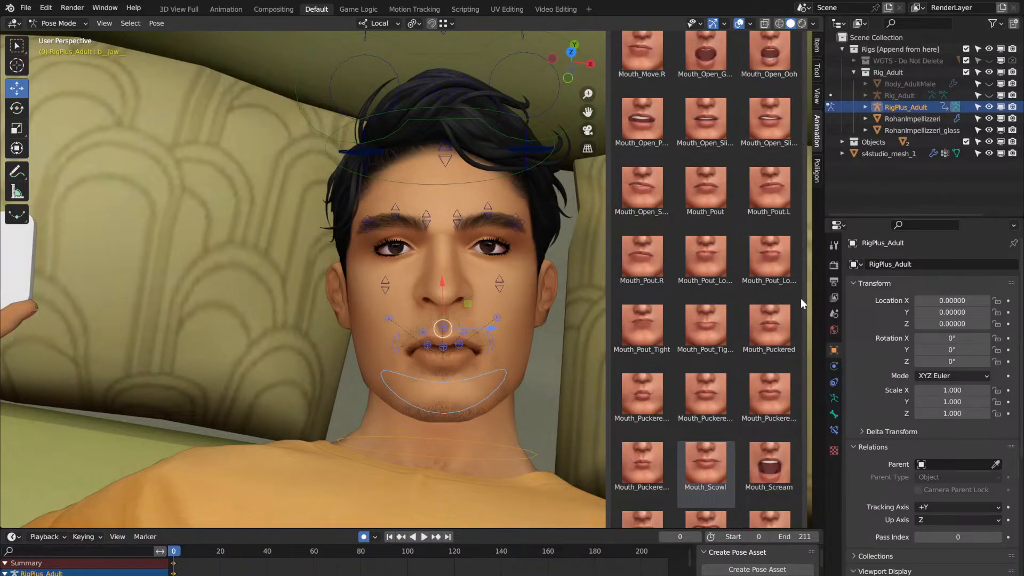
pyautogui.moveTo(811, 428); pyautogui.dragTo(794, 387)
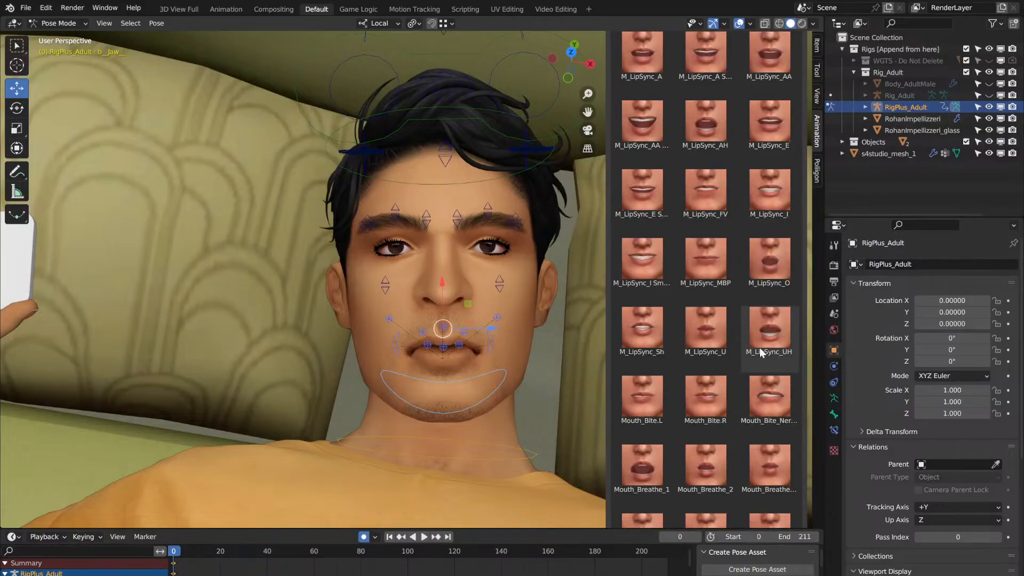
pyautogui.doubleClick(715, 287)
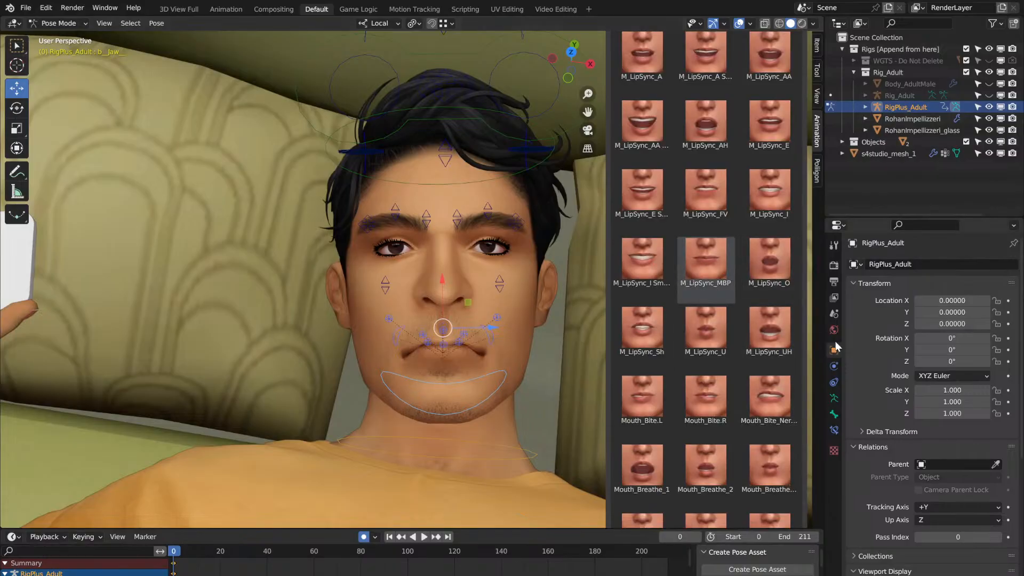
pyautogui.moveTo(808, 387); pyautogui.dragTo(798, 365)
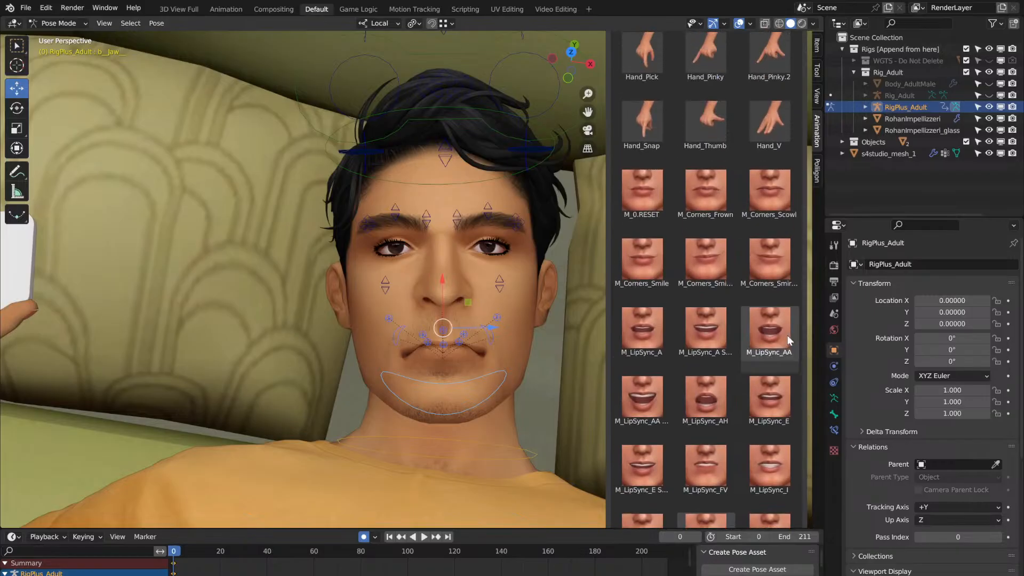
# Step: Try the M_Corners_Scowl pose once more, and restore the mouth at frame 0 with the M_0.RESET pose
pyautogui.doubleClick(764, 194)
pyautogui.moveTo(491, 318); pyautogui.dragTo(464, 329, button='middle')
pyautogui.doubleClick(635, 192)
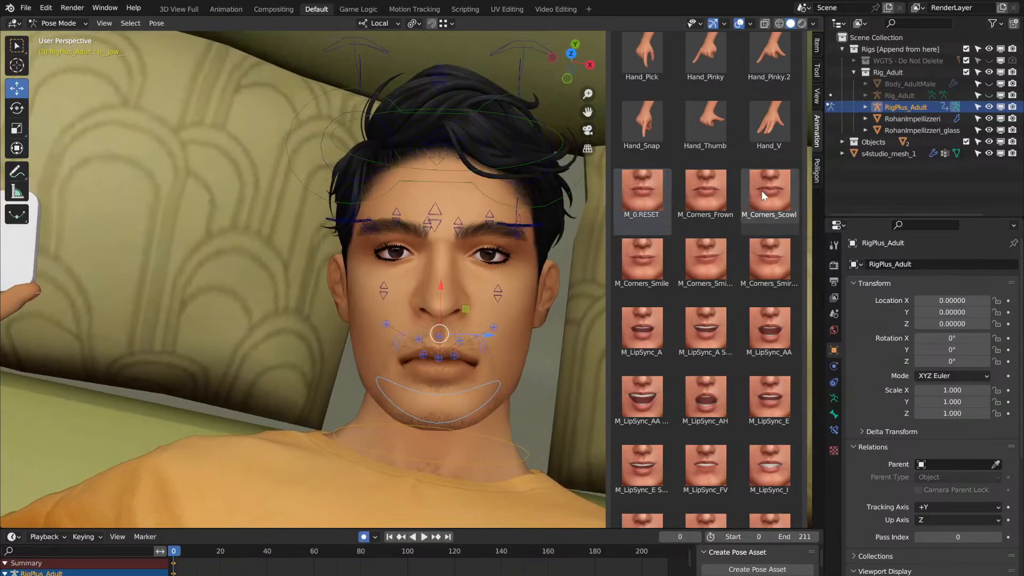
pyautogui.doubleClick(629, 189)
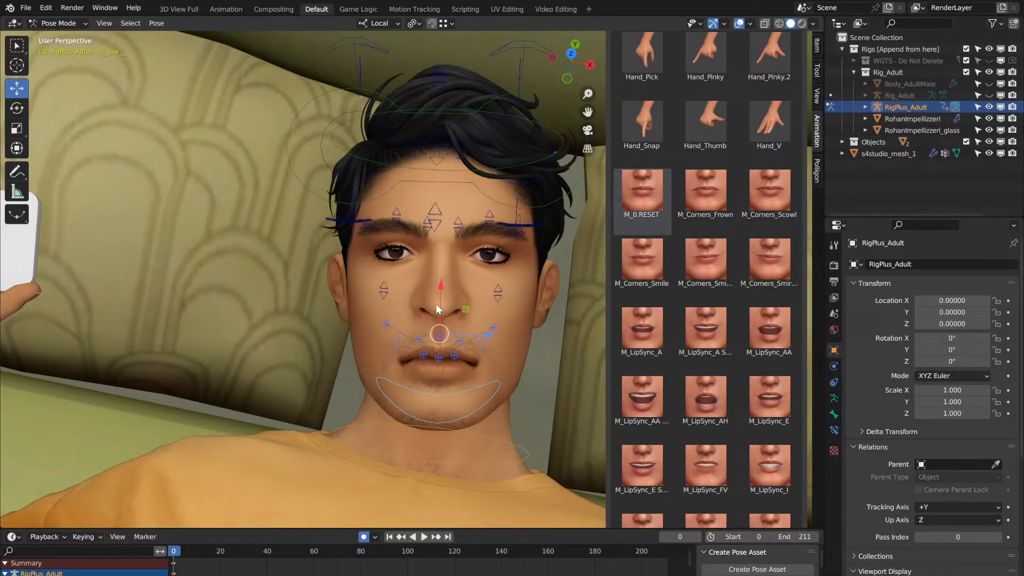
# Step: At frame 62, move both mouth-corner controls outward, the character's right one by -0.00121 in X and -0.00795 in Z locally
pyautogui.press('space')
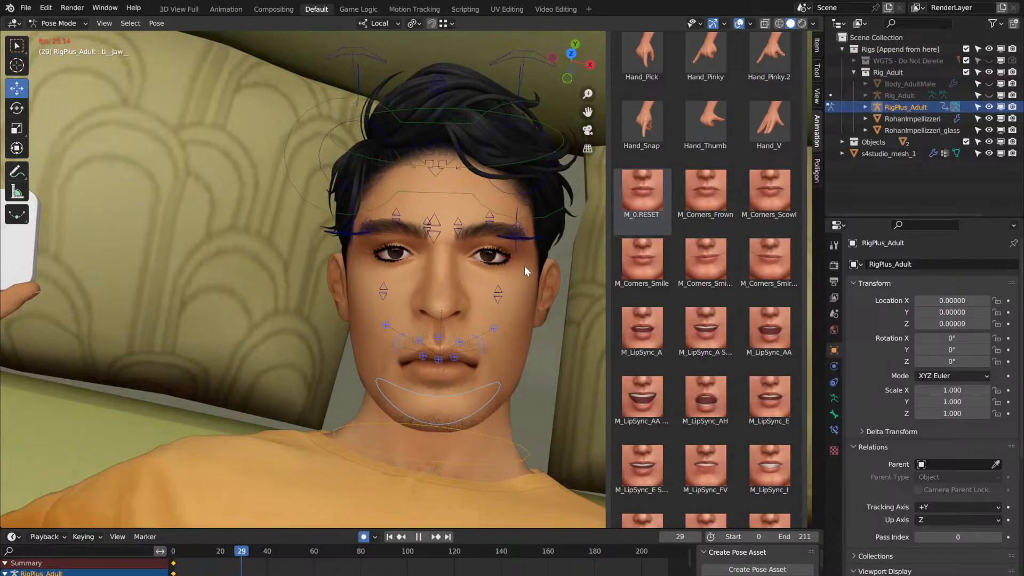
pyautogui.press('space')
pyautogui.scroll(2, 506, 395)
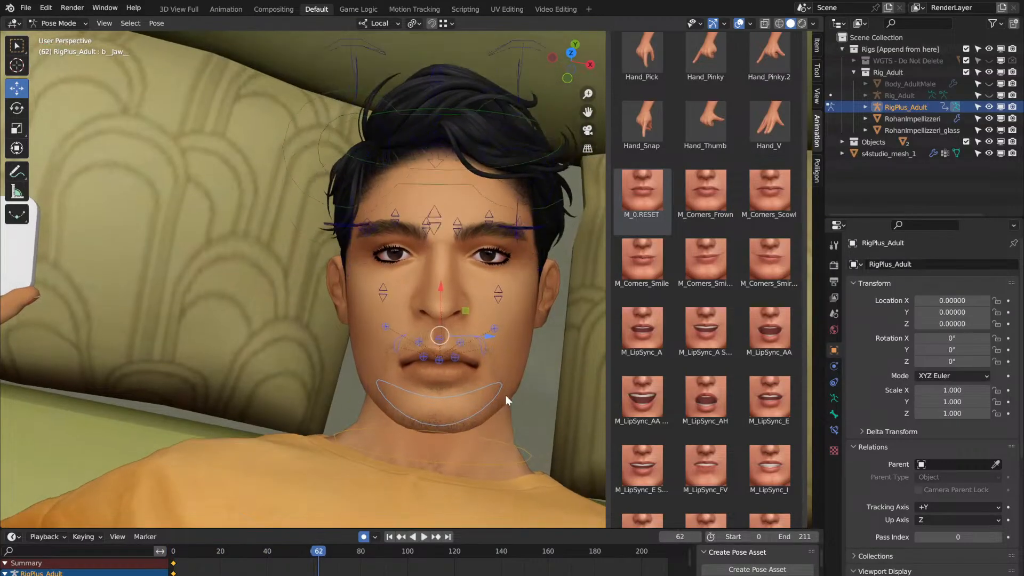
pyautogui.scroll(2, 506, 395)
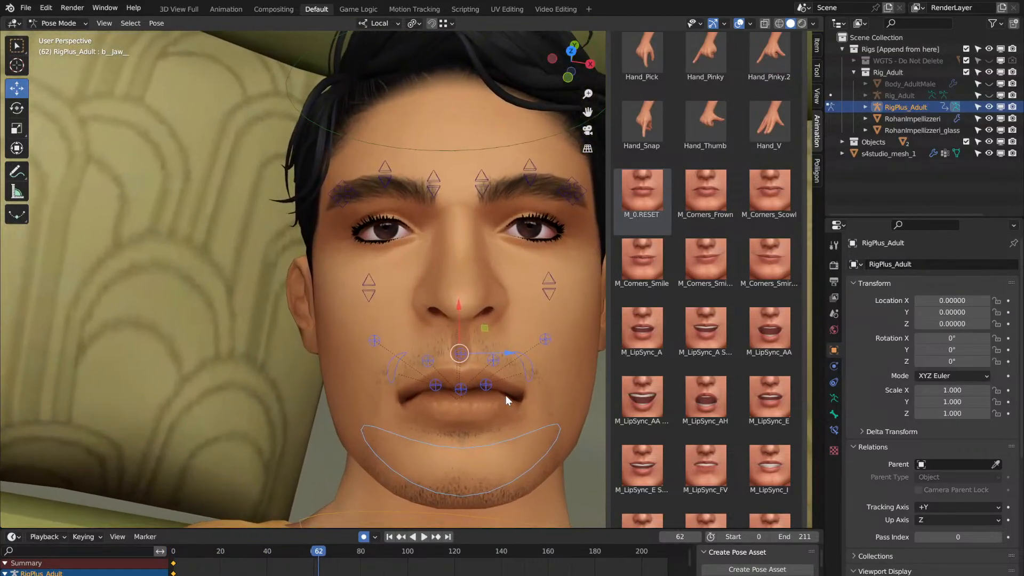
pyautogui.click(530, 377)
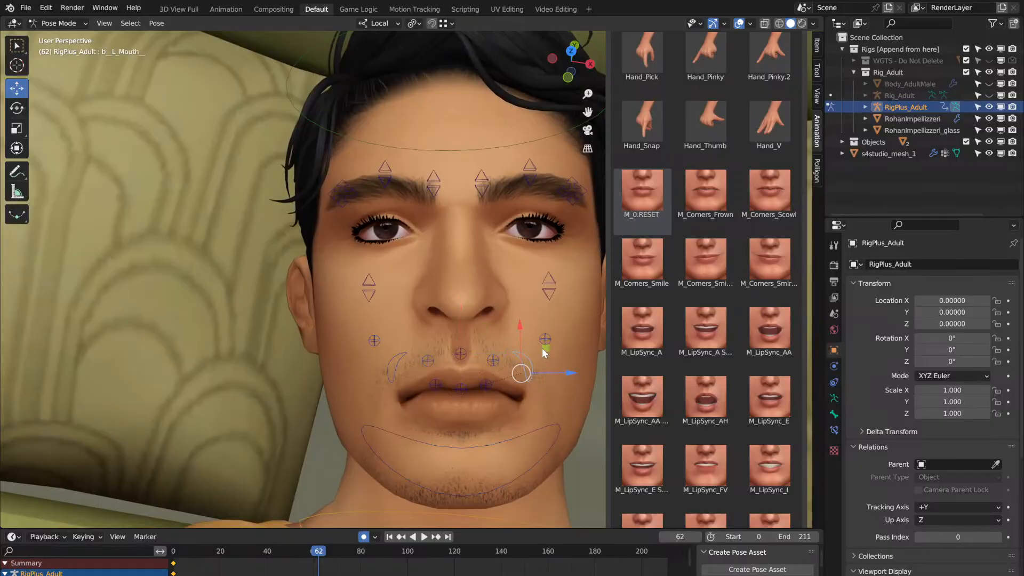
pyautogui.moveTo(545, 351); pyautogui.dragTo(563, 359)
pyautogui.click(398, 370)
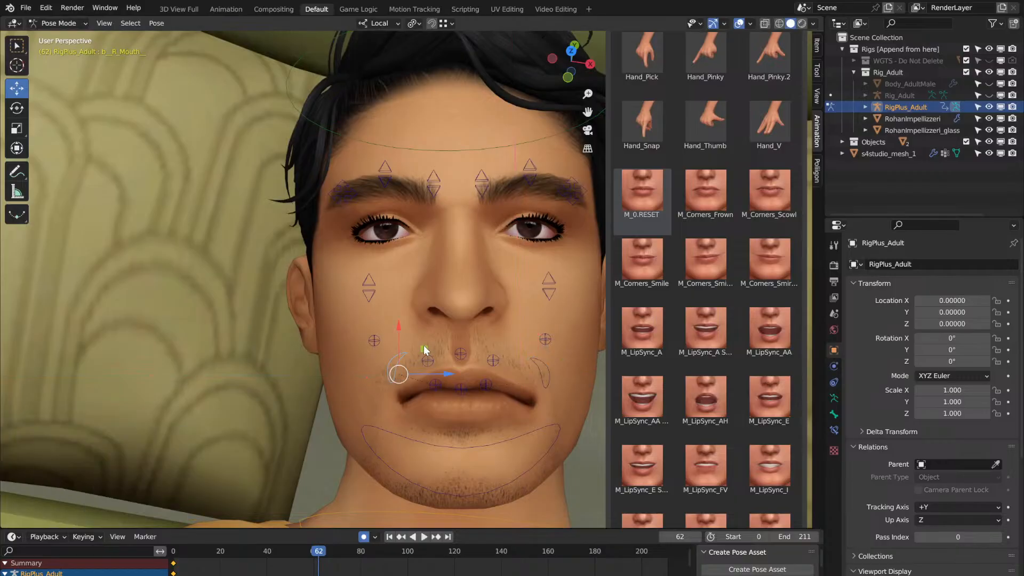
pyautogui.moveTo(409, 350); pyautogui.dragTo(407, 351)
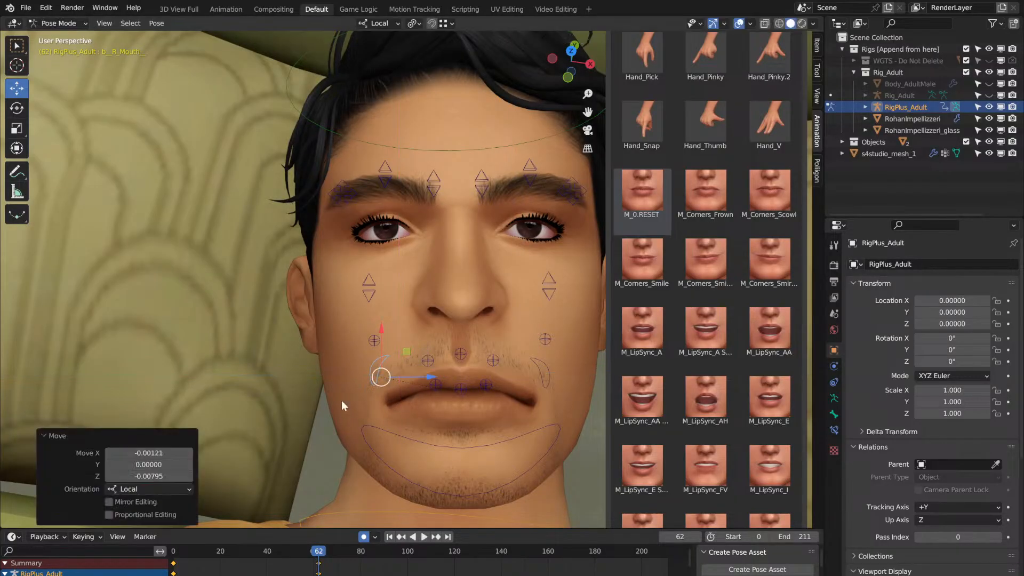
# Step: Play the animation from frame 0 and review the mouth movement from the front and the side of the face
pyautogui.click(173, 553)
pyautogui.press('space')
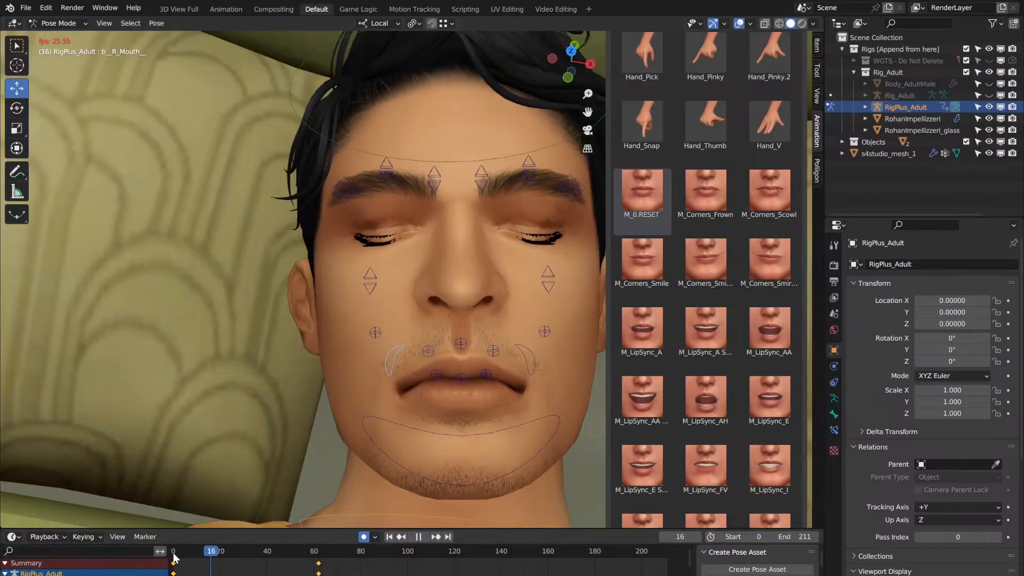
pyautogui.moveTo(273, 336); pyautogui.dragTo(273, 336, button='middle')
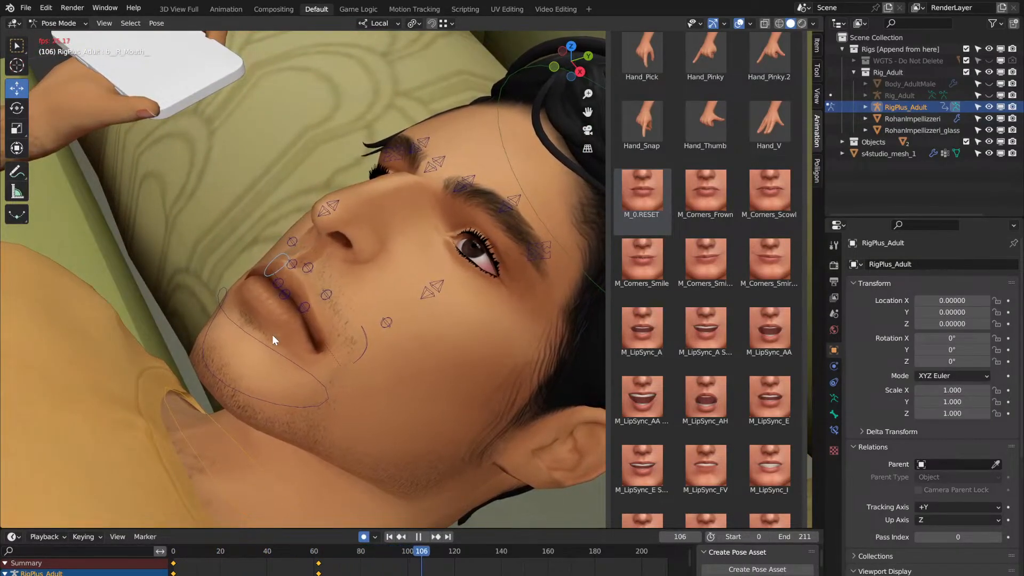
pyautogui.press('space')
# Step: Rotate the neck control -9.86° about its local X axis at frame 126
pyautogui.scroll(-5, 276, 280)
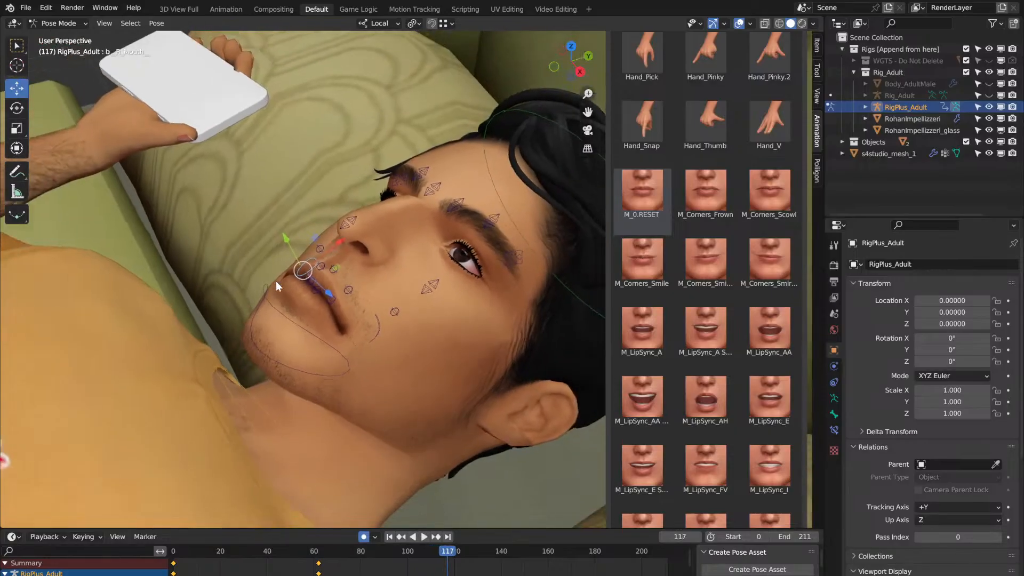
pyautogui.scroll(-4, 276, 281)
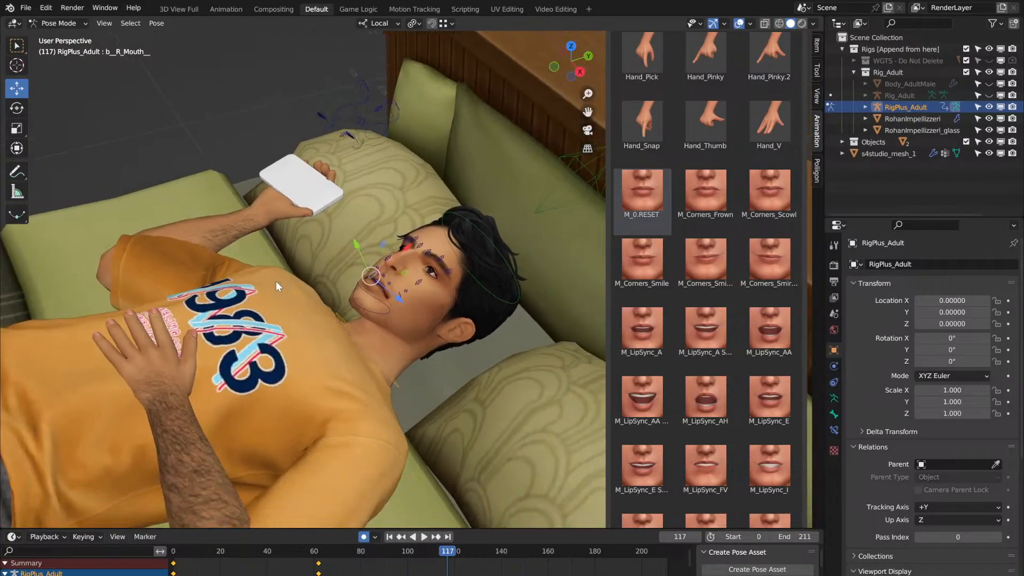
pyautogui.press('Right')
pyautogui.press('Right')
pyautogui.press('Right')
pyautogui.press('Right')
pyautogui.press('Right')
pyautogui.press('Right')
pyautogui.press('Right')
pyautogui.press('Right')
pyautogui.press('Right')
pyautogui.moveTo(276, 280); pyautogui.dragTo(283, 300, button='middle')
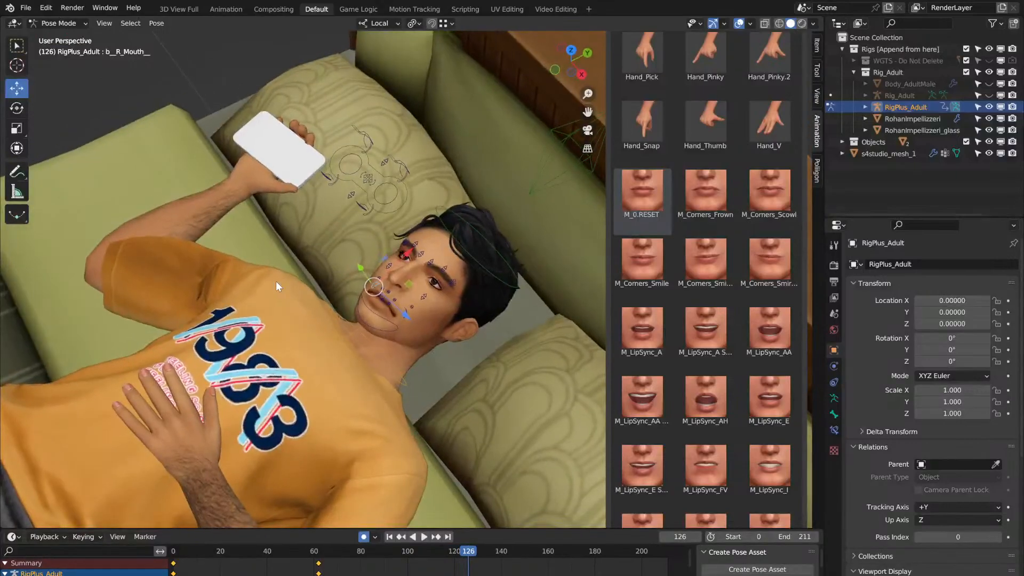
pyautogui.click(361, 345)
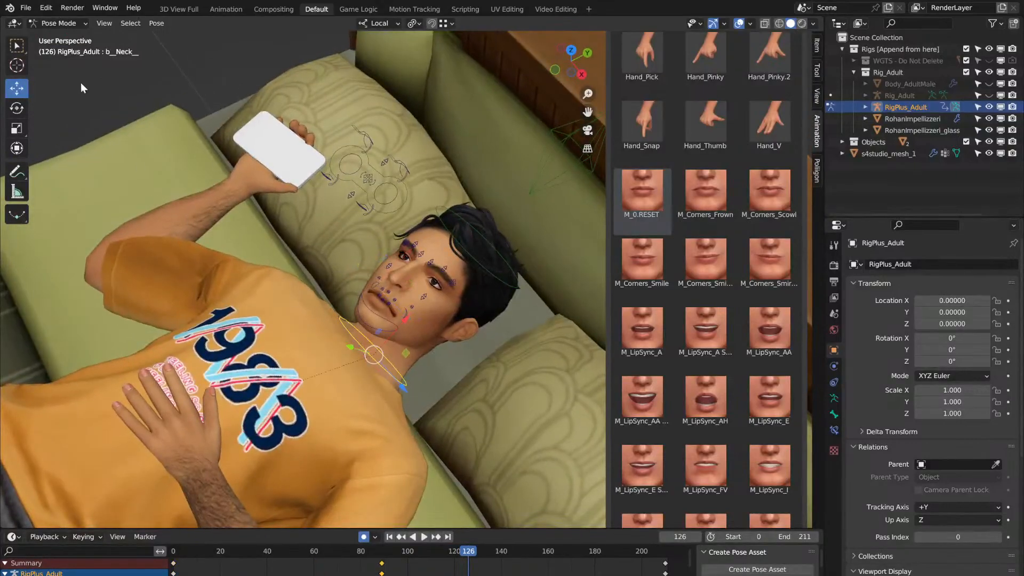
pyautogui.click(14, 112)
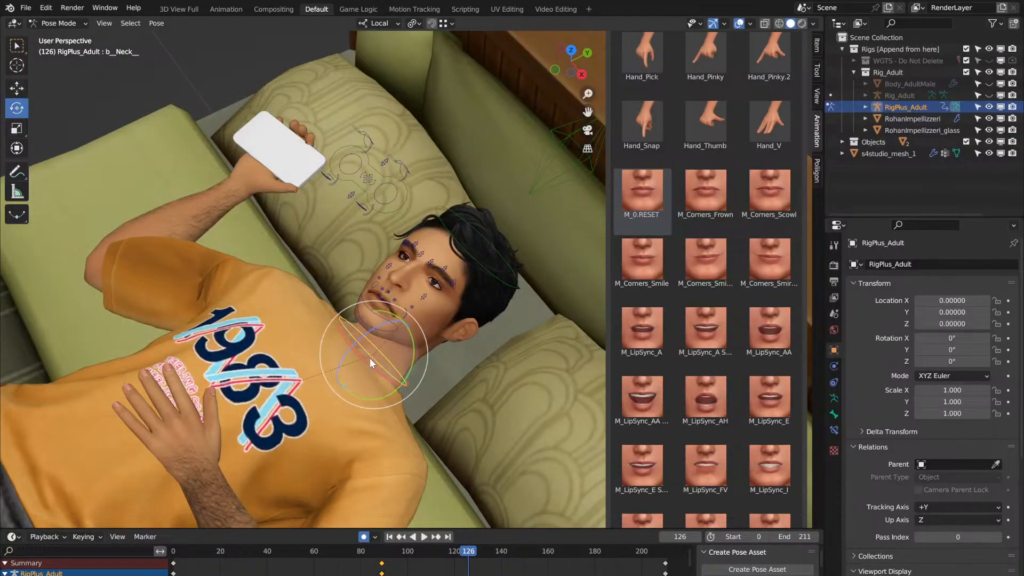
pyautogui.moveTo(363, 362); pyautogui.dragTo(361, 360)
# Step: Play on to frame 178 and rotate the neck control -21.2° about its local X axis there
pyautogui.press('space')
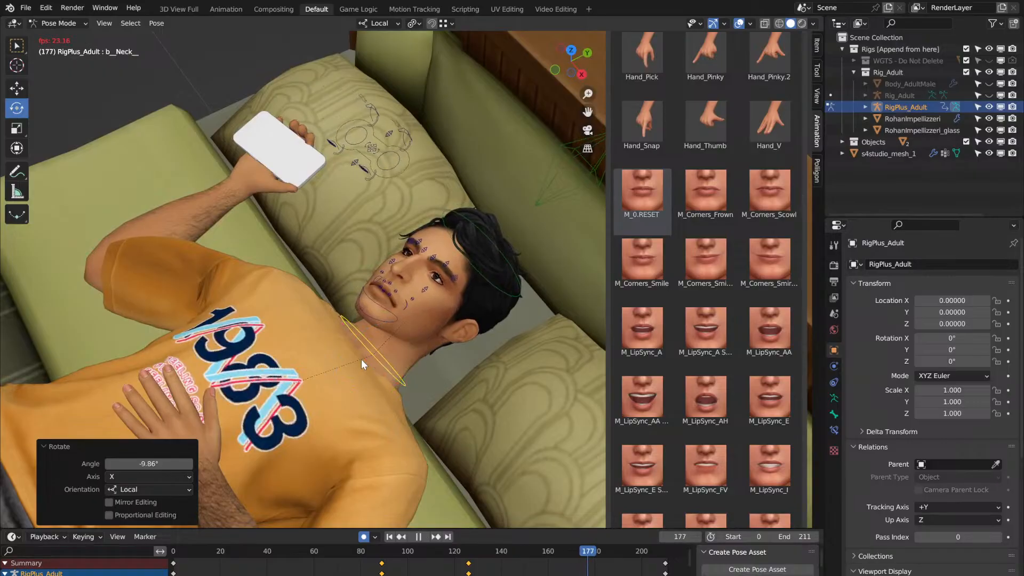
pyautogui.press('space')
pyautogui.moveTo(365, 359); pyautogui.dragTo(353, 354)
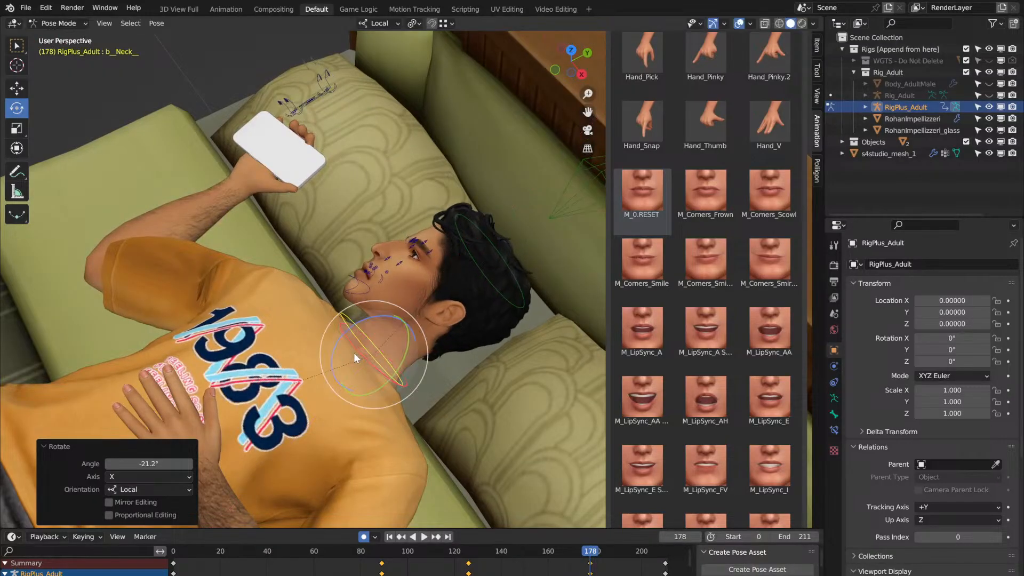
# Step: Review playback from frame 0 and undo the neck rotations keyed at frames 178 and 126
pyautogui.click(175, 551)
pyautogui.press('space')
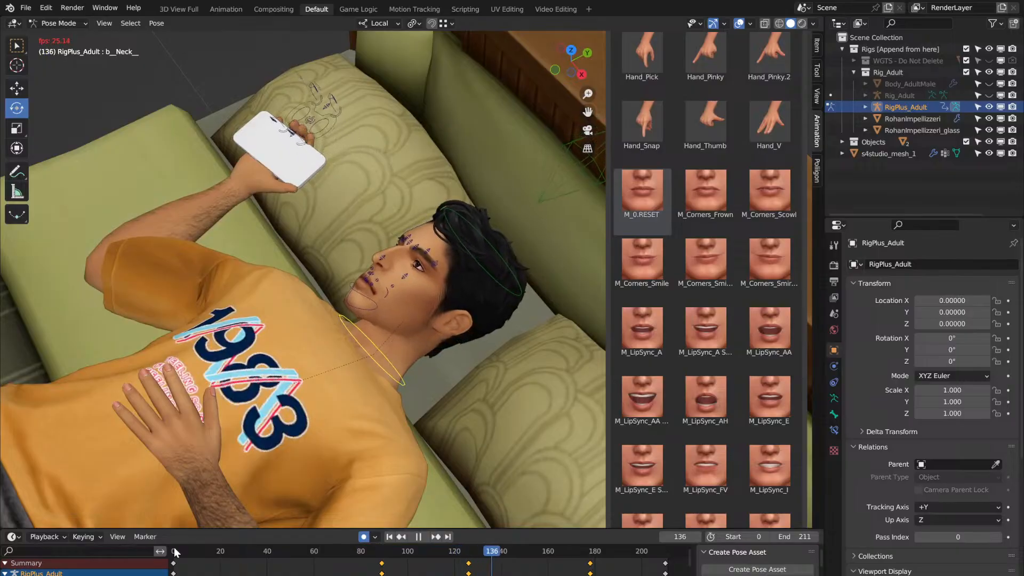
pyautogui.press('space')
pyautogui.hotkey('ctrl', 'z')
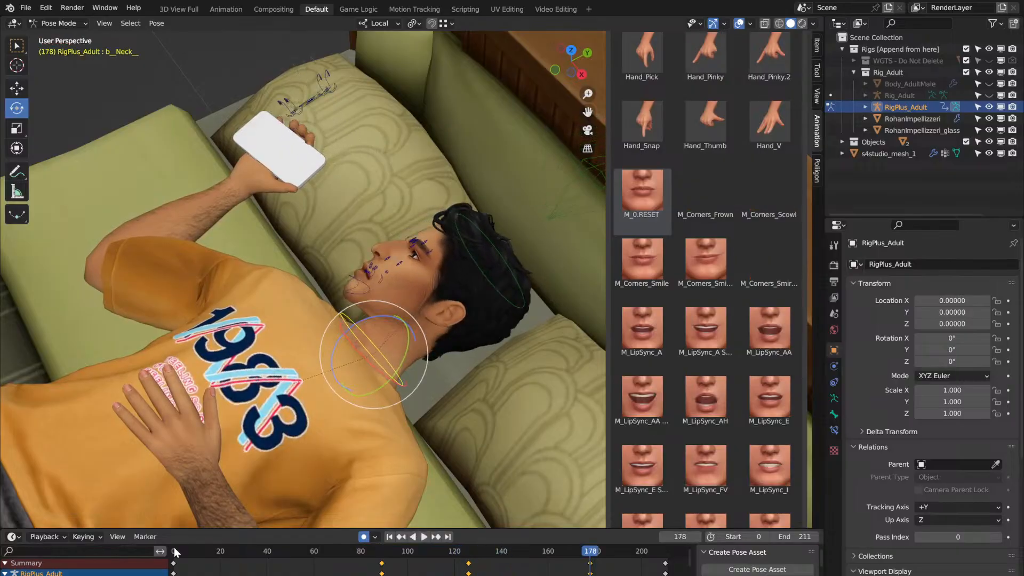
pyautogui.hotkey('ctrl', 'z')
pyautogui.hotkey('ctrl', 'z')
pyautogui.hotkey('ctrl', 'z')
# Step: Play the animation from frame 0 to around frame 140 and review the head turn
pyautogui.click(174, 553)
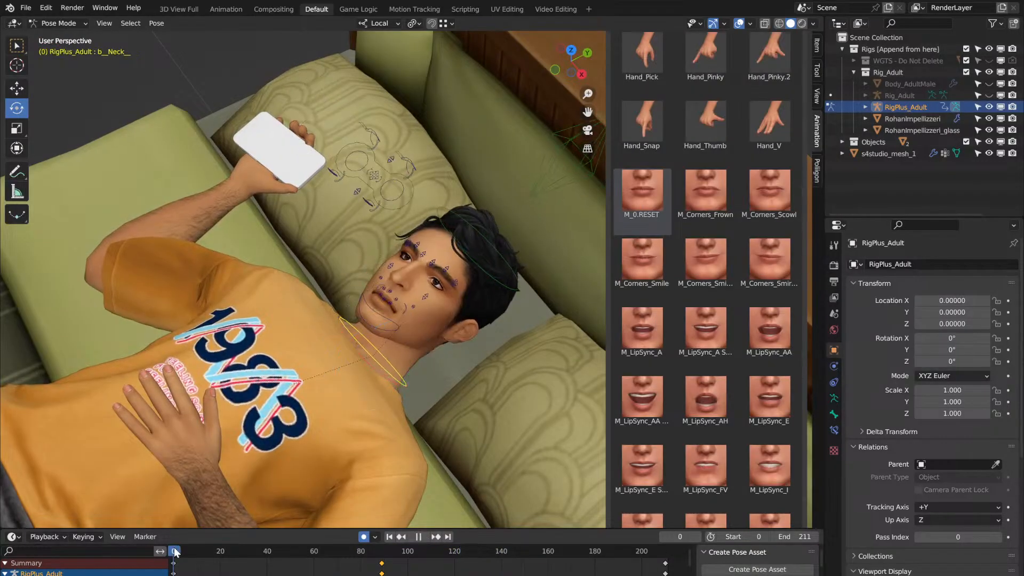
pyautogui.press('space')
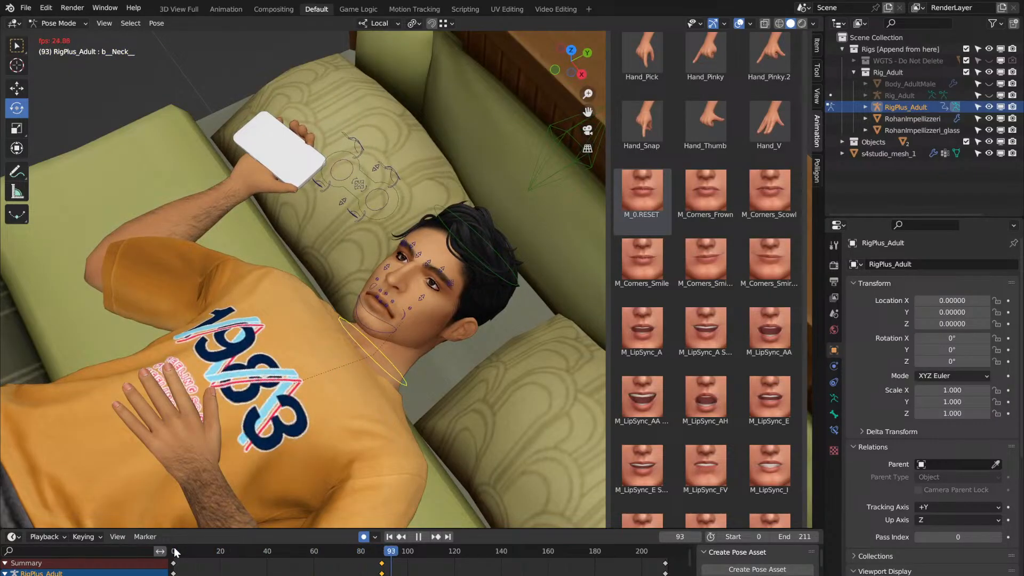
pyautogui.press('space')
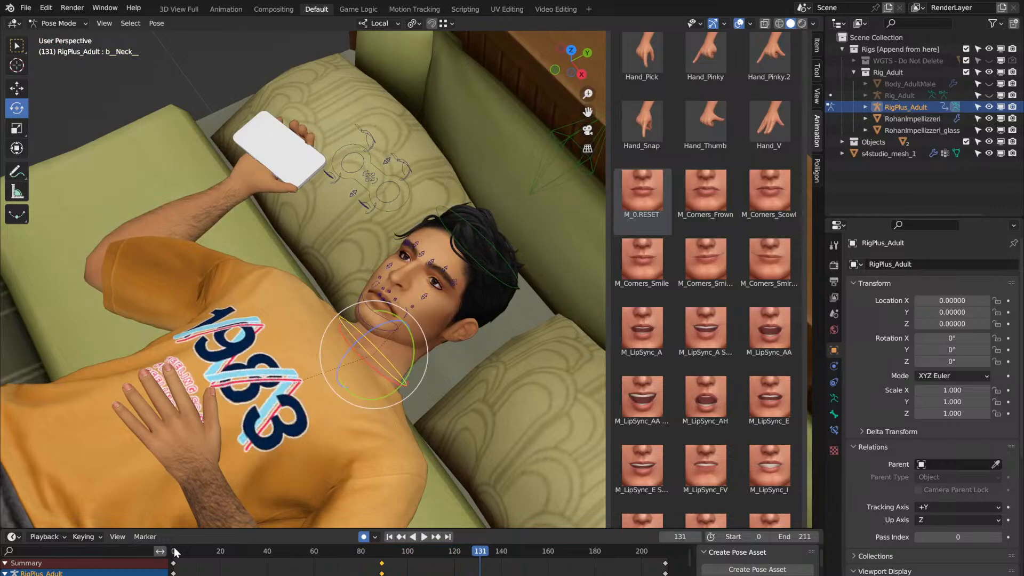
pyautogui.press('Right')
pyautogui.press('Right')
pyautogui.press('Right')
pyautogui.press('Right')
pyautogui.press('Right')
pyautogui.press('Right')
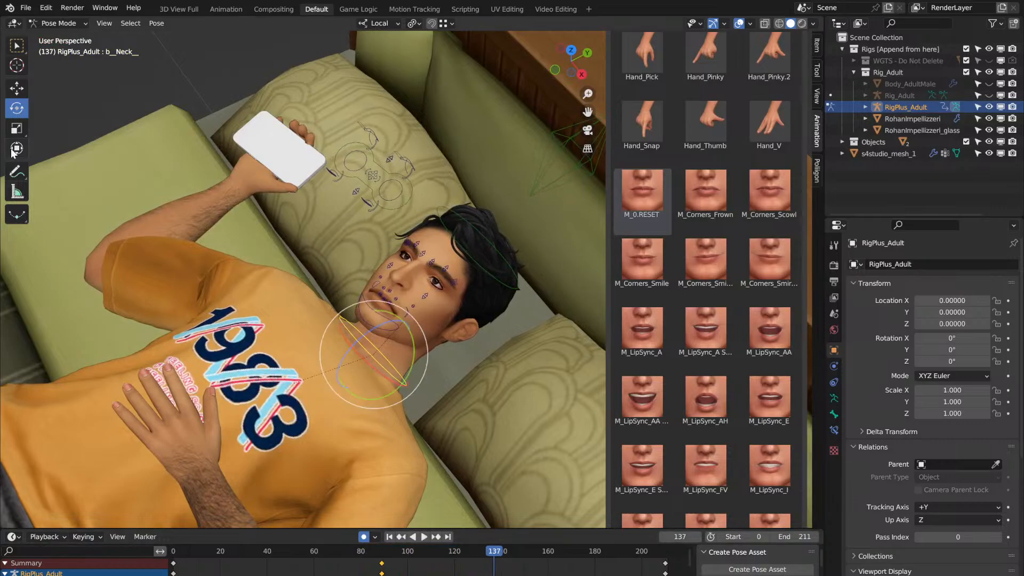
pyautogui.press('space')
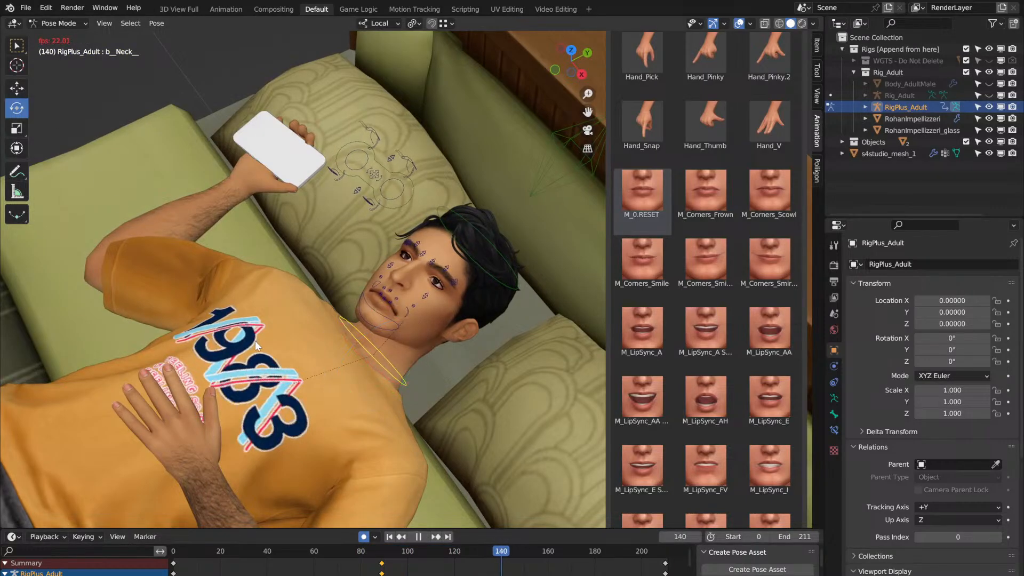
pyautogui.press('space')
# Step: Replay the opening of the animation and examine the head and neck motion from the character's side and front
pyautogui.press('KP_1')
pyautogui.moveTo(239, 309); pyautogui.dragTo(239, 308, button='middle')
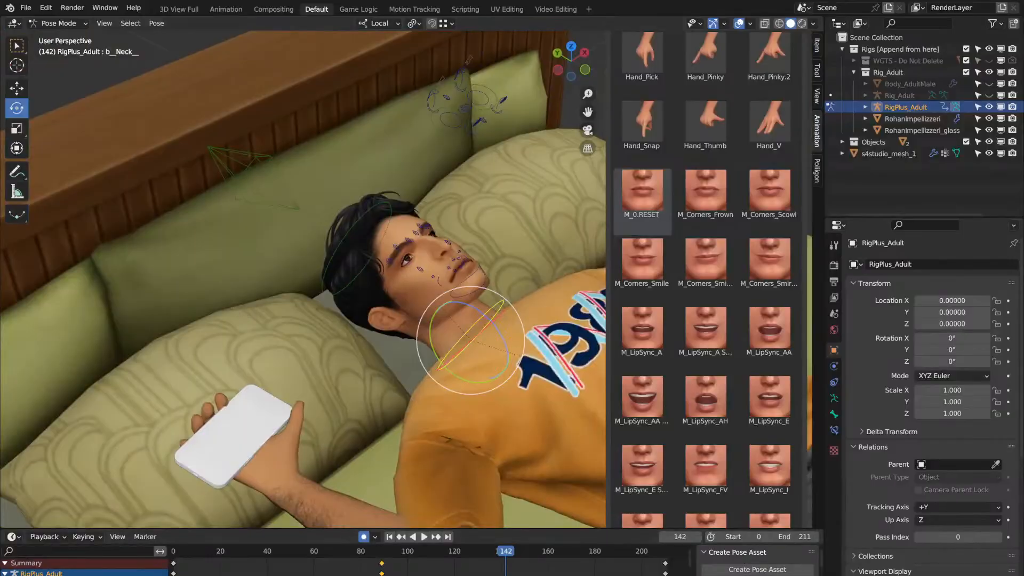
pyautogui.click(174, 555)
pyautogui.press('space')
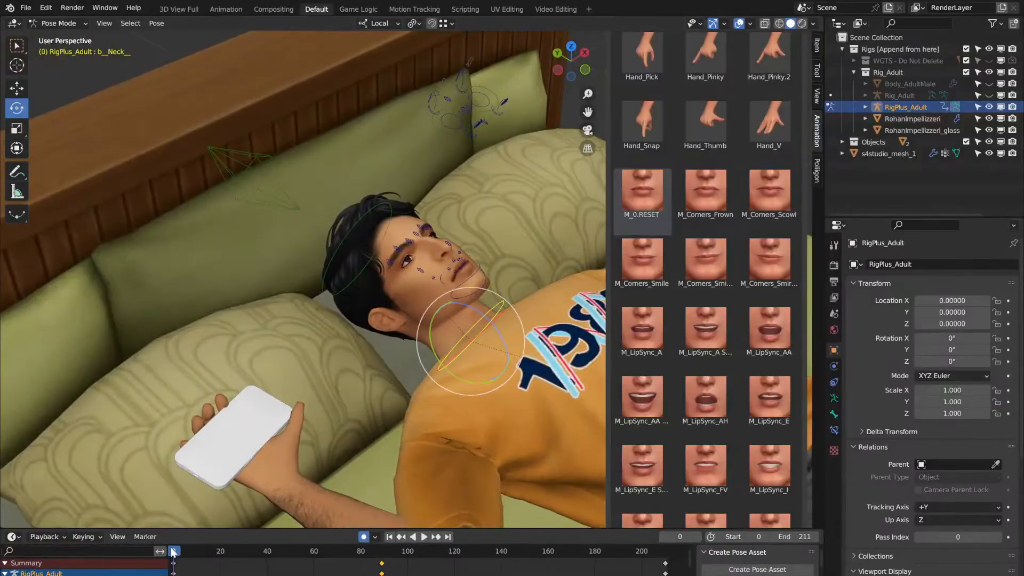
pyautogui.press('space')
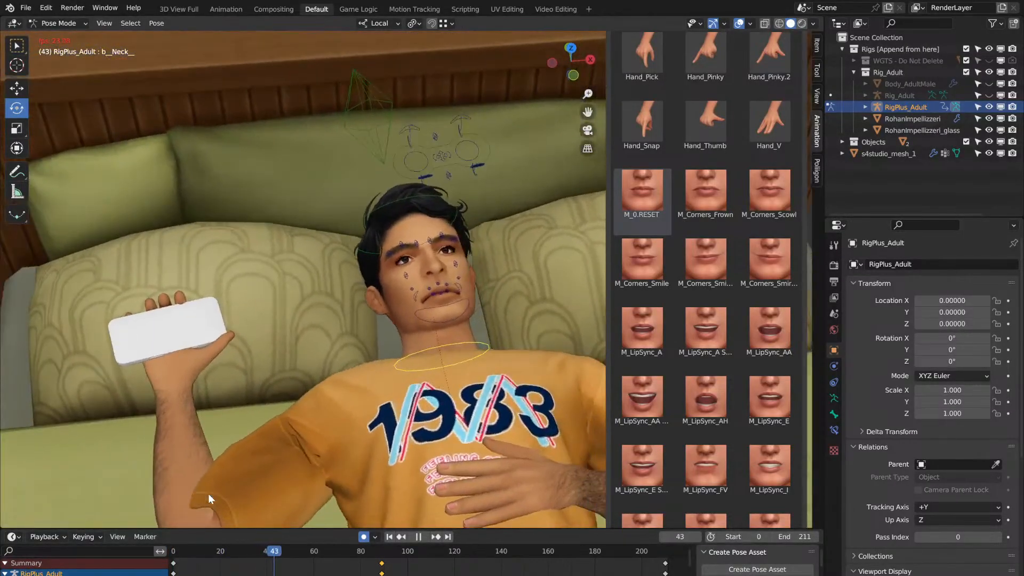
pyautogui.press('space')
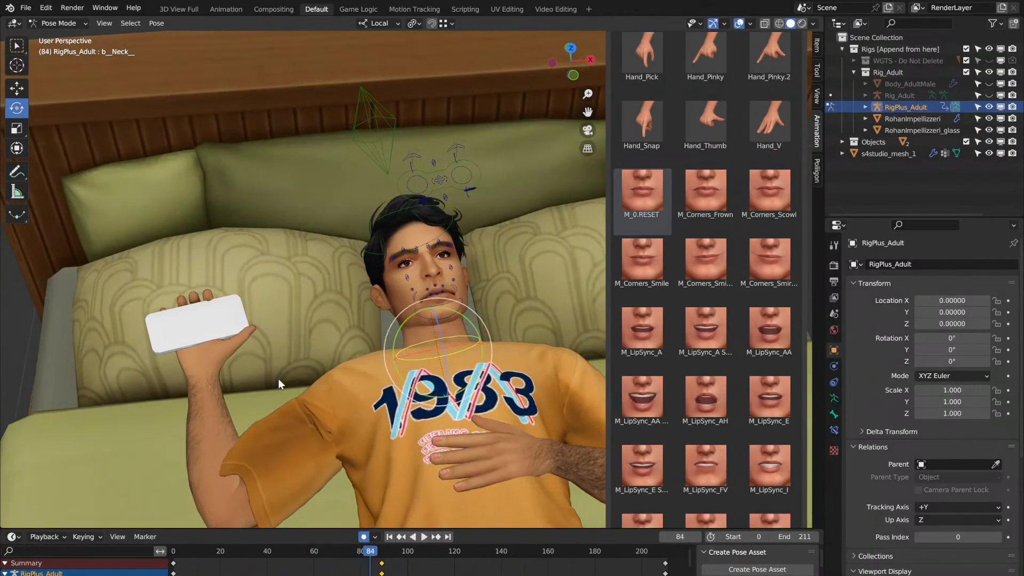
pyautogui.click(173, 555)
pyautogui.press('space')
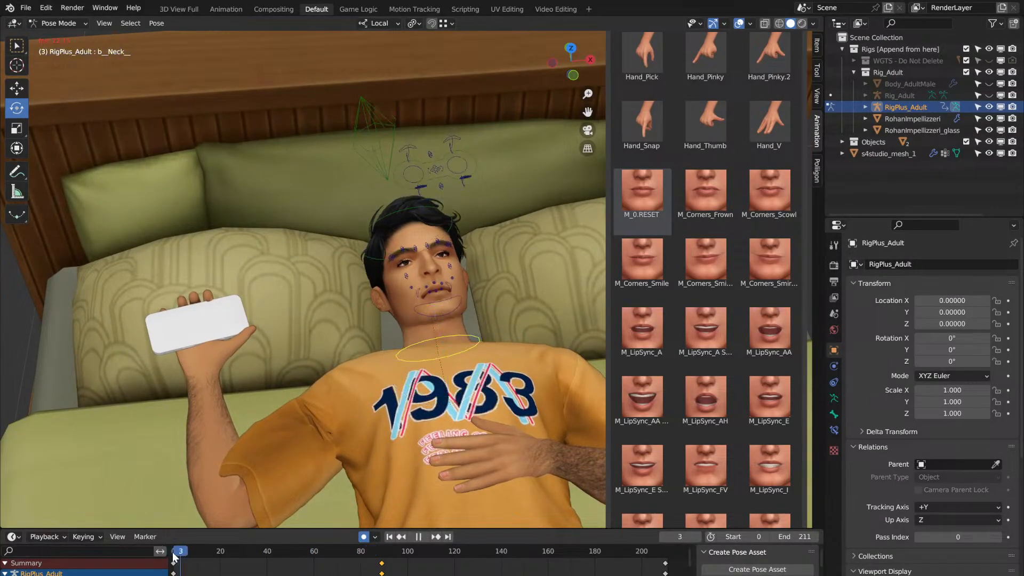
pyautogui.press('space')
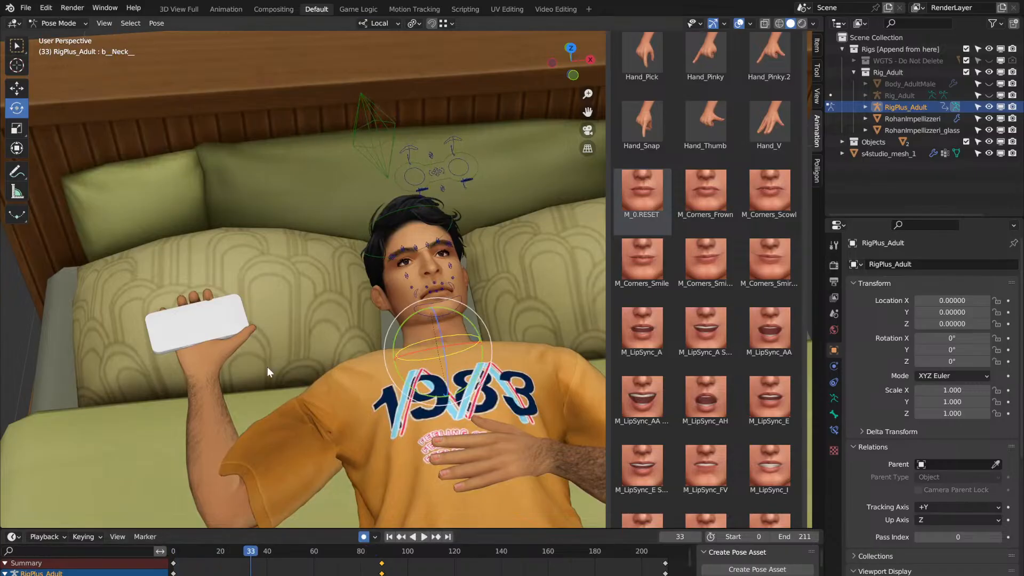
pyautogui.press('space')
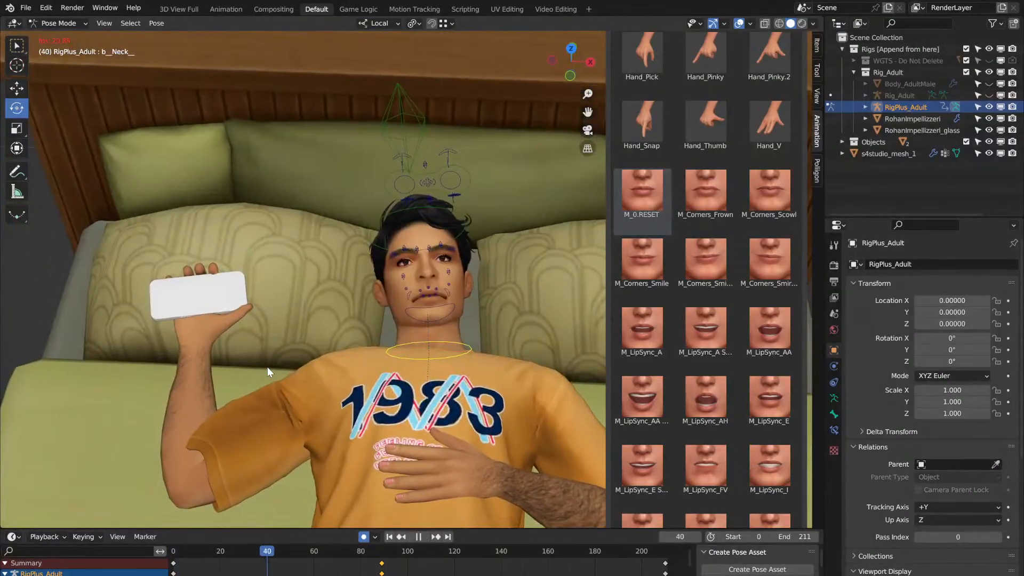
pyautogui.press('space')
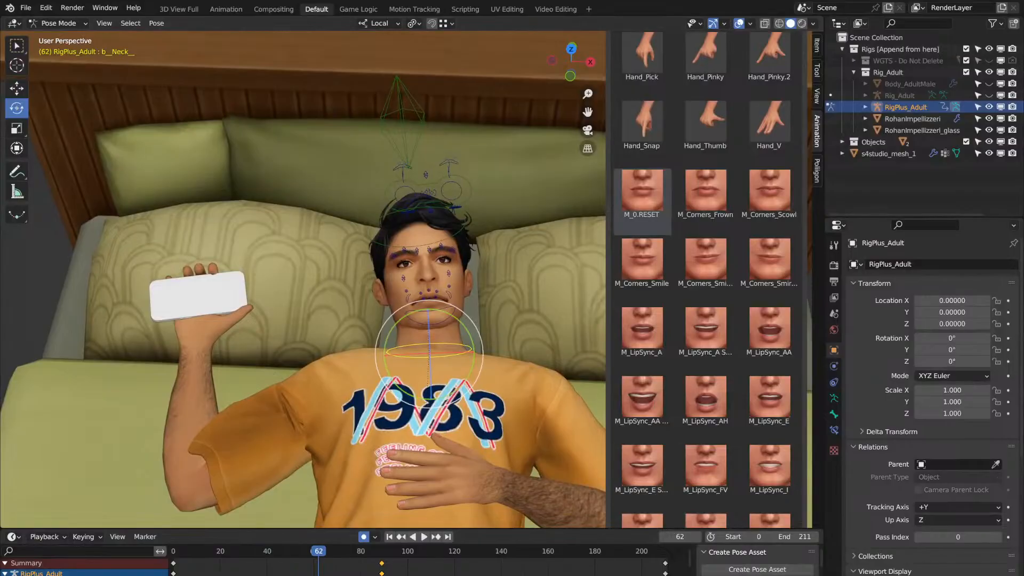
# Step: Try deleting the neck control's keyframe at frame 89 and preview the result from frame 0
pyautogui.rightClick(383, 568)
pyautogui.click(372, 563)
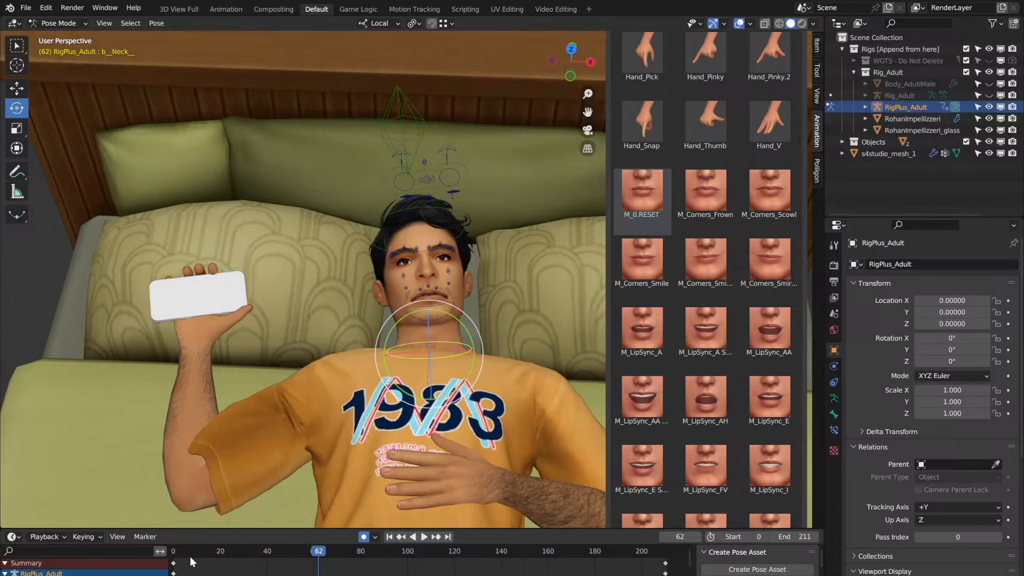
pyautogui.click(173, 550)
pyautogui.press('space')
pyautogui.press('space')
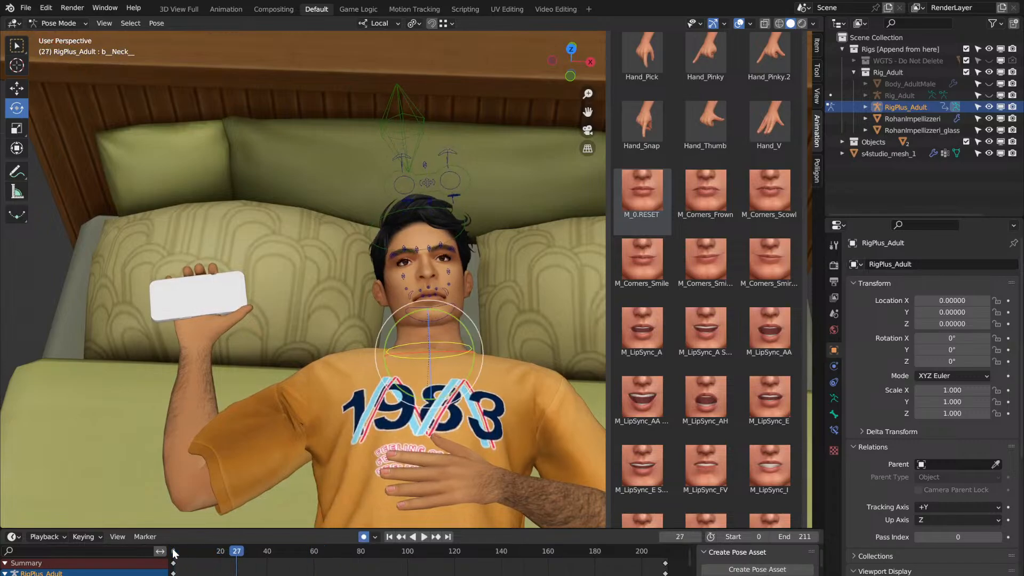
pyautogui.hotkey('ctrl', 'z')
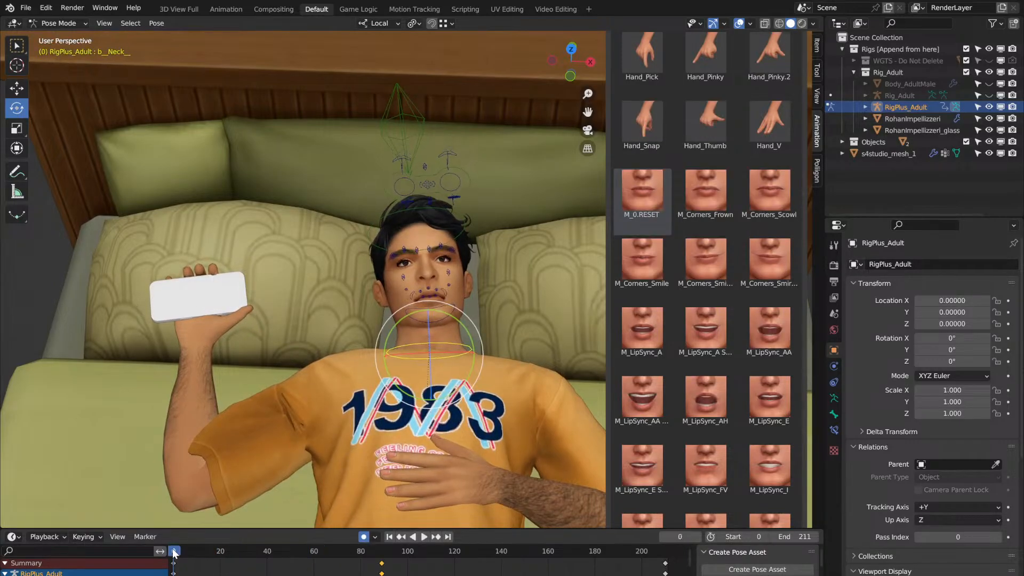
# Step: Select the mouth and jaw controls and delete their keyframes at frames 0 and 62
pyautogui.moveTo(394, 305); pyautogui.dragTo(402, 326, button='middle')
pyautogui.scroll(4, 403, 315)
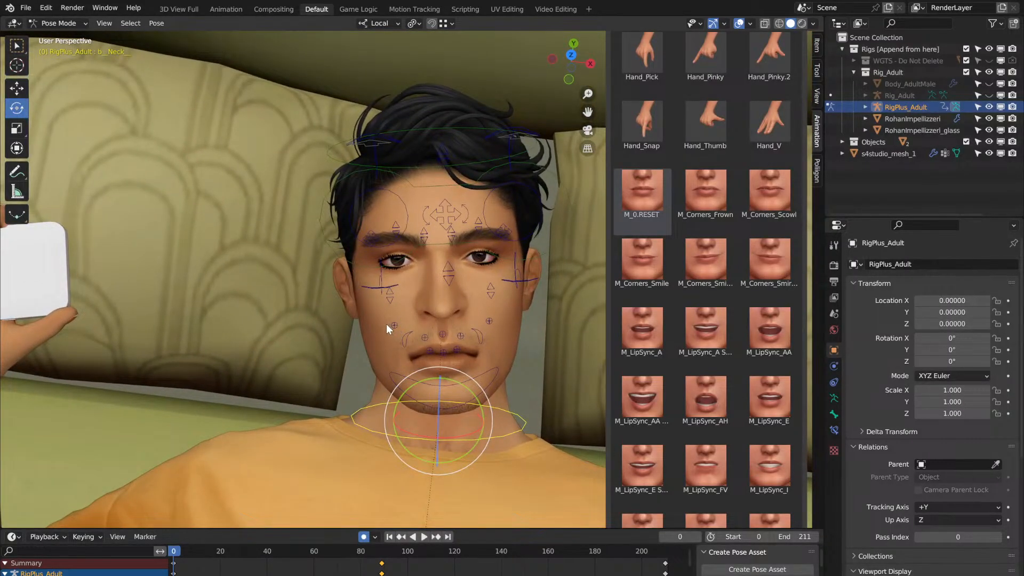
pyautogui.click(498, 377)
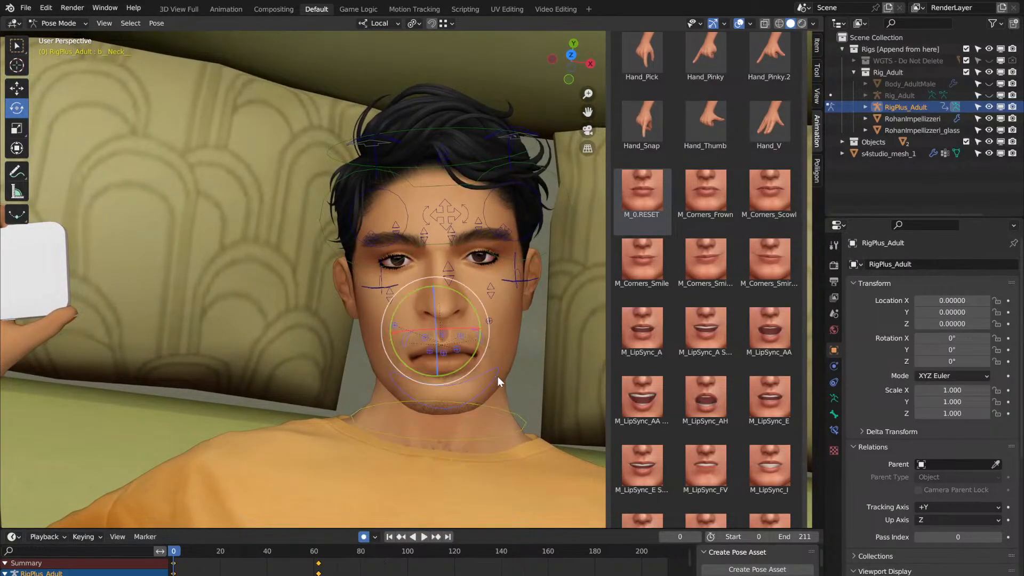
pyautogui.rightClick(319, 566)
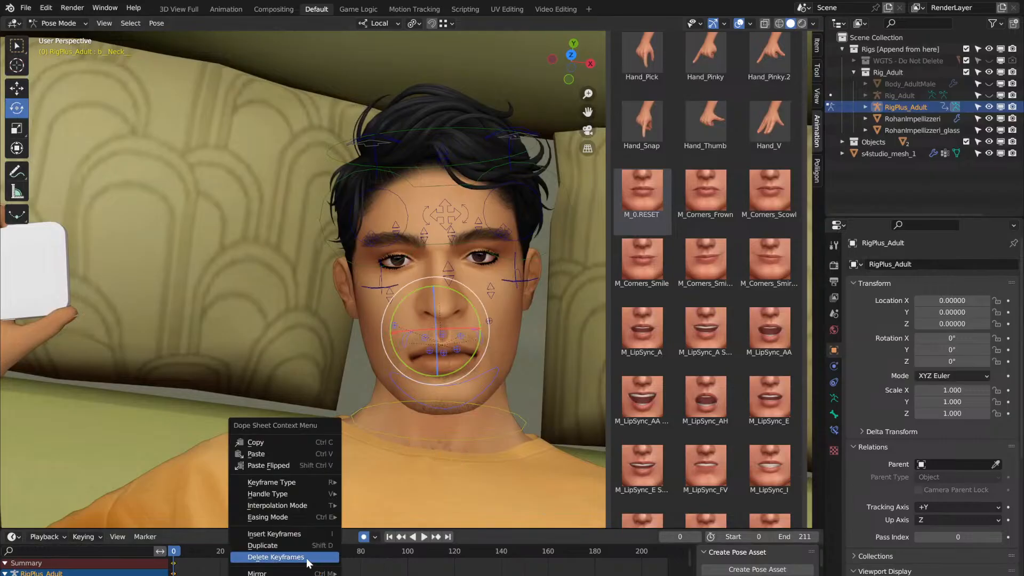
pyautogui.click(308, 558)
# Step: Play the animation up to frame 131 and review the face from several angles
pyautogui.press('space')
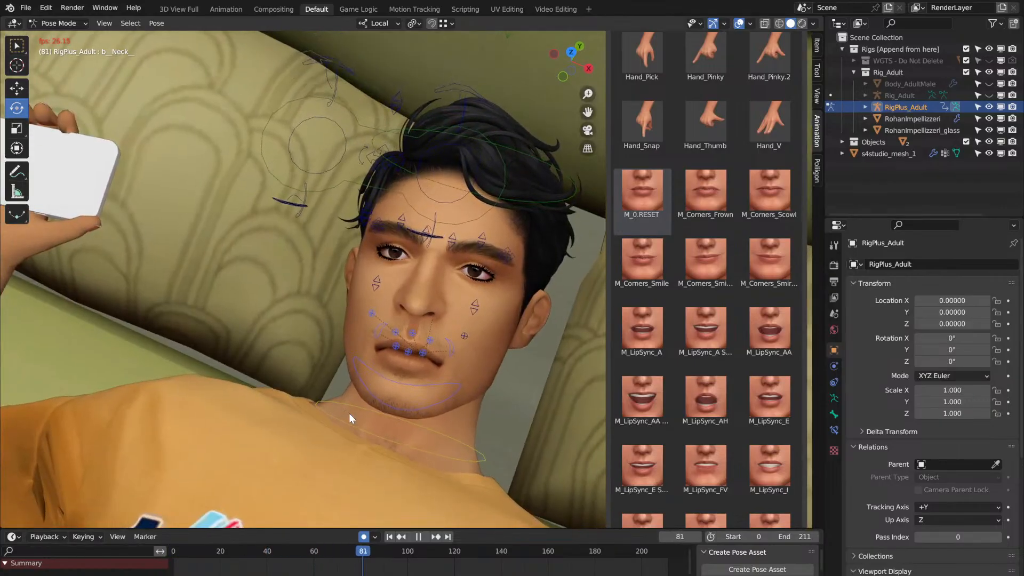
pyautogui.press('space')
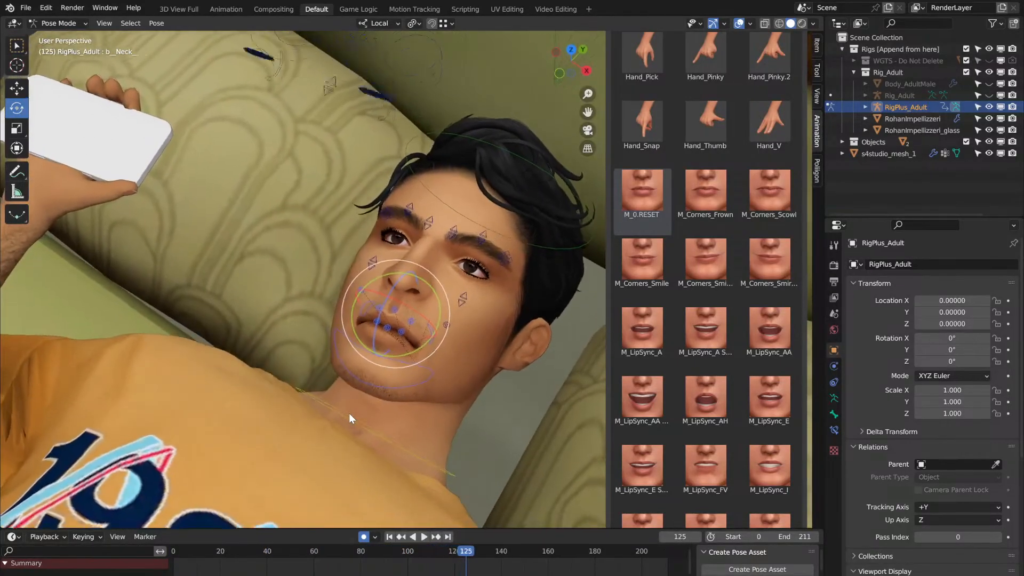
pyautogui.moveTo(350, 414); pyautogui.dragTo(350, 414, button='middle')
pyautogui.press('space')
pyautogui.press('space')
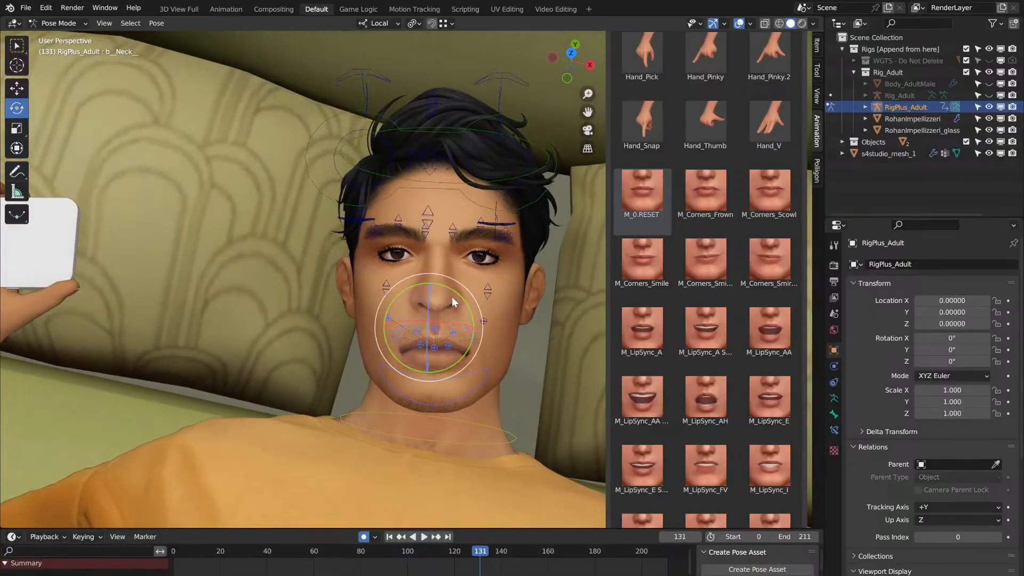
# Step: At frame 131, select both cheek controls and move them slightly along their local Y axis
pyautogui.click(485, 319)
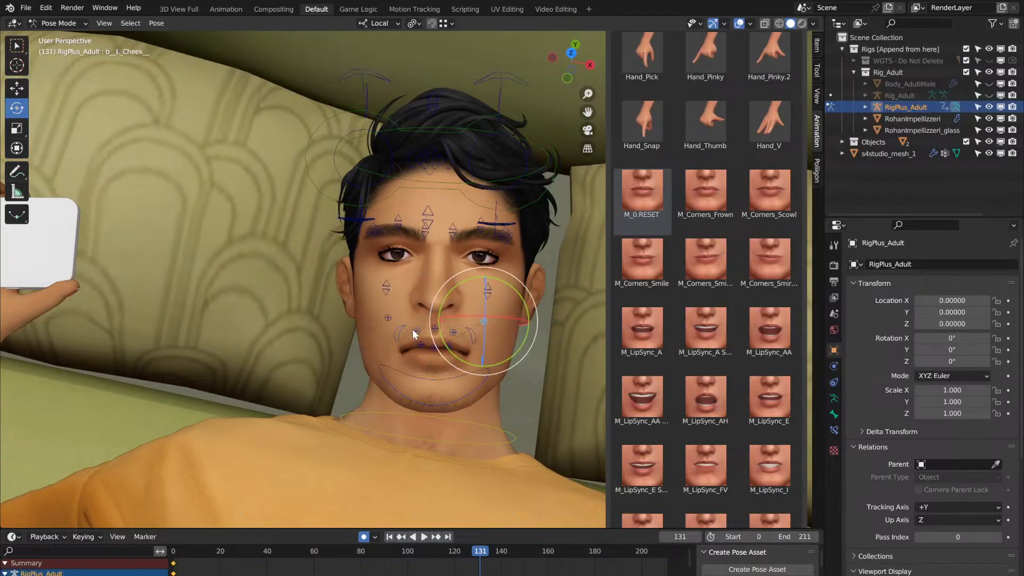
pyautogui.keyDown('shift'); pyautogui.click(386, 319); pyautogui.keyUp('shift')
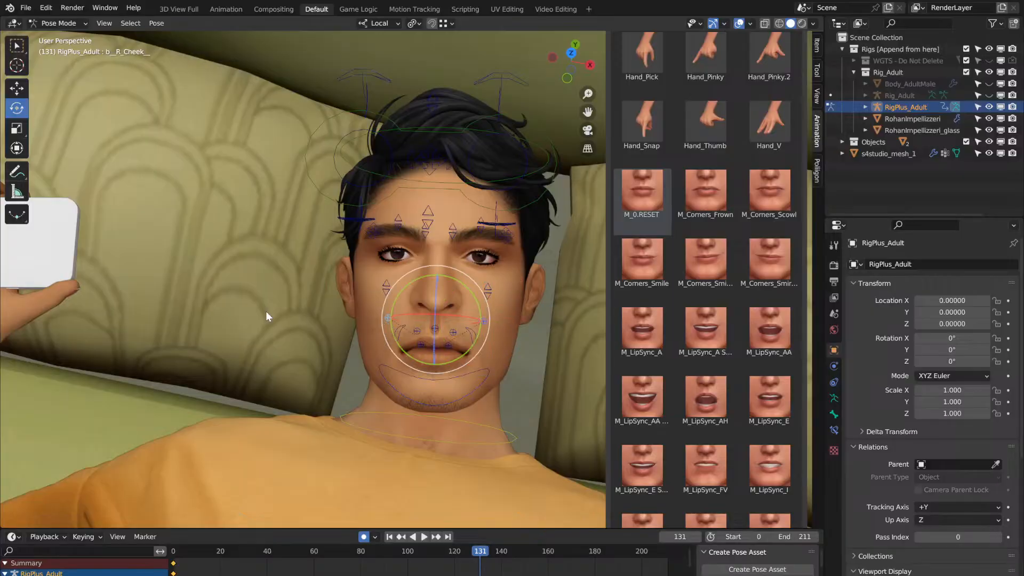
pyautogui.click(16, 88)
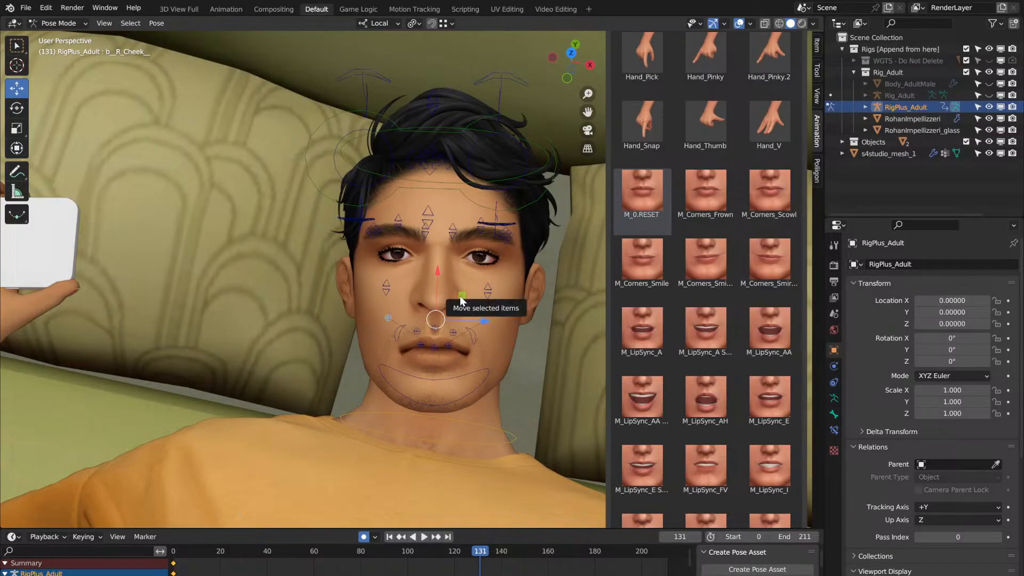
pyautogui.moveTo(460, 296); pyautogui.dragTo(463, 311)
# Step: Play the animation from the start and examine the cheek movement from the front and the side of the face
pyautogui.hotkey('shift', 'Left')
pyautogui.press('space')
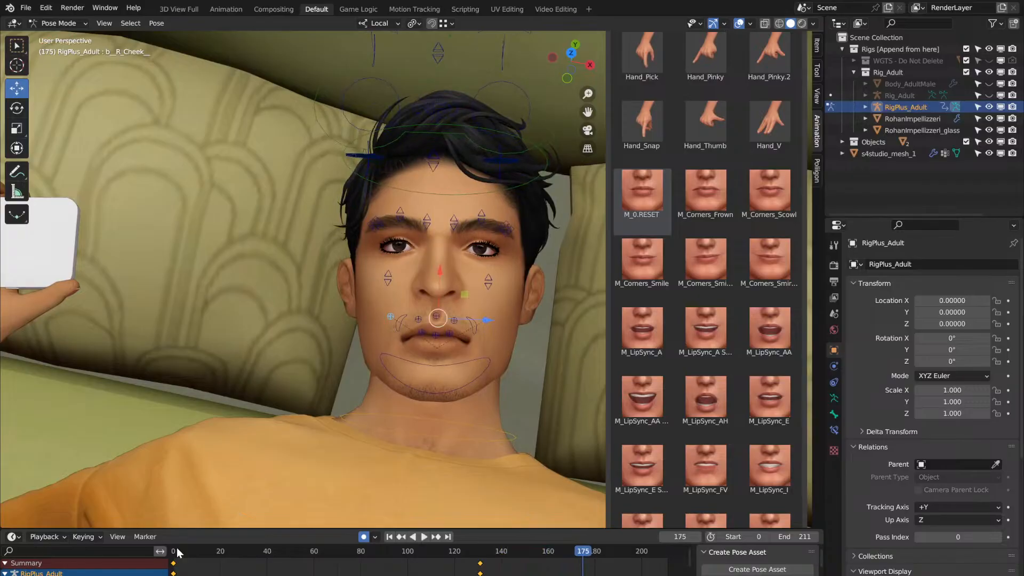
pyautogui.press('space')
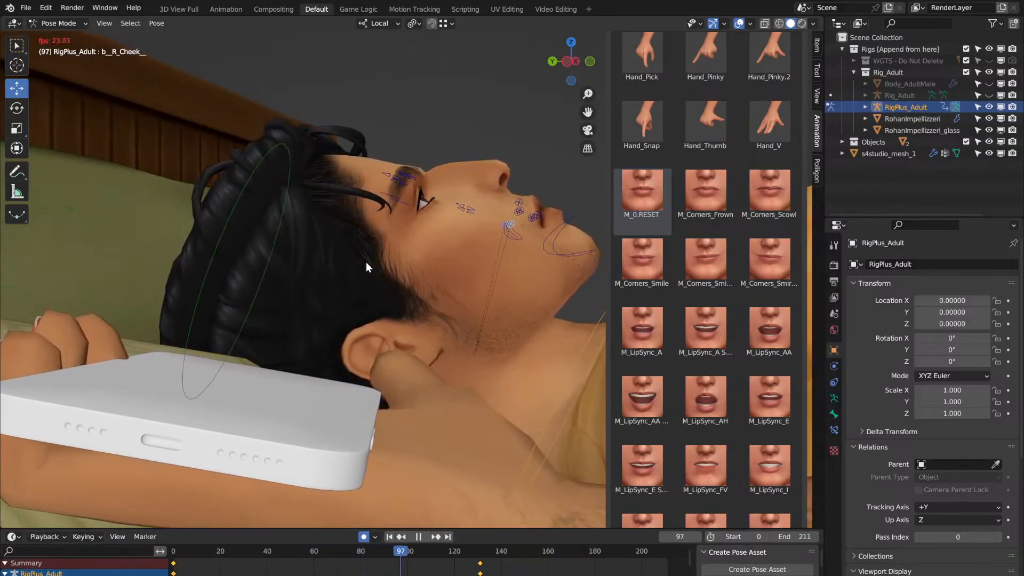
pyautogui.press('space')
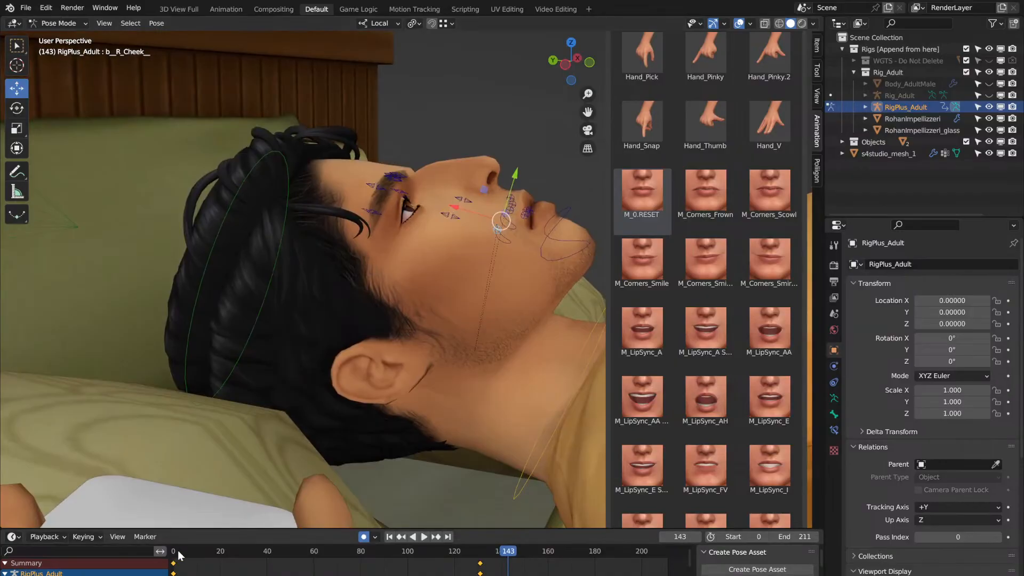
pyautogui.click(178, 551)
pyautogui.press('space')
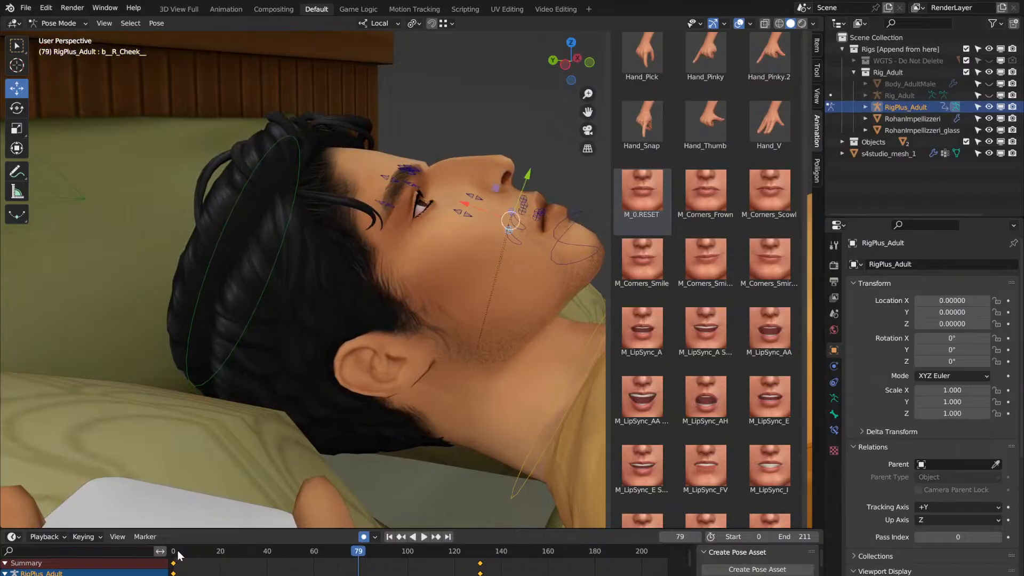
pyautogui.moveTo(329, 449); pyautogui.dragTo(329, 453, button='middle')
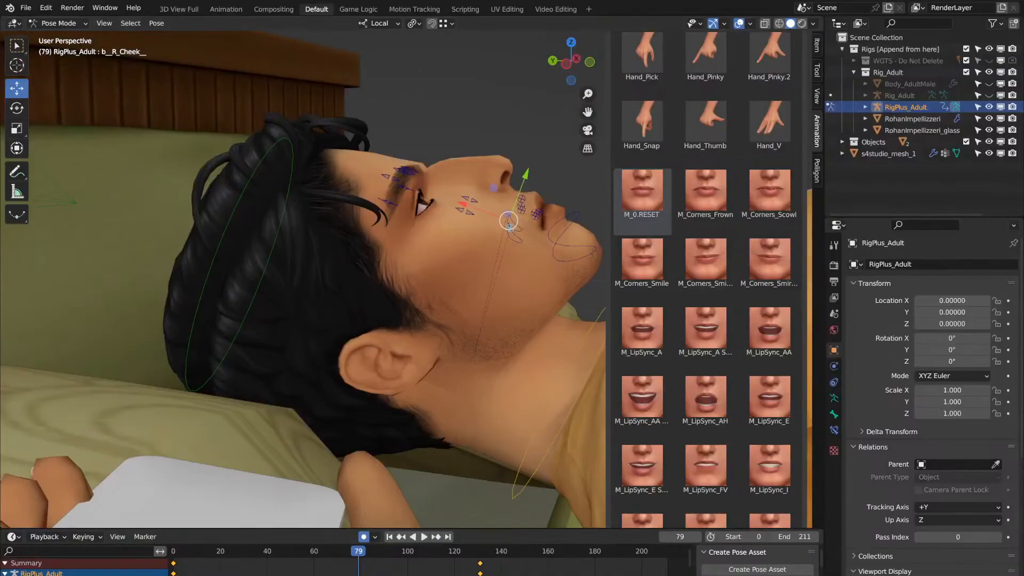
pyautogui.click(172, 555)
pyautogui.press('space')
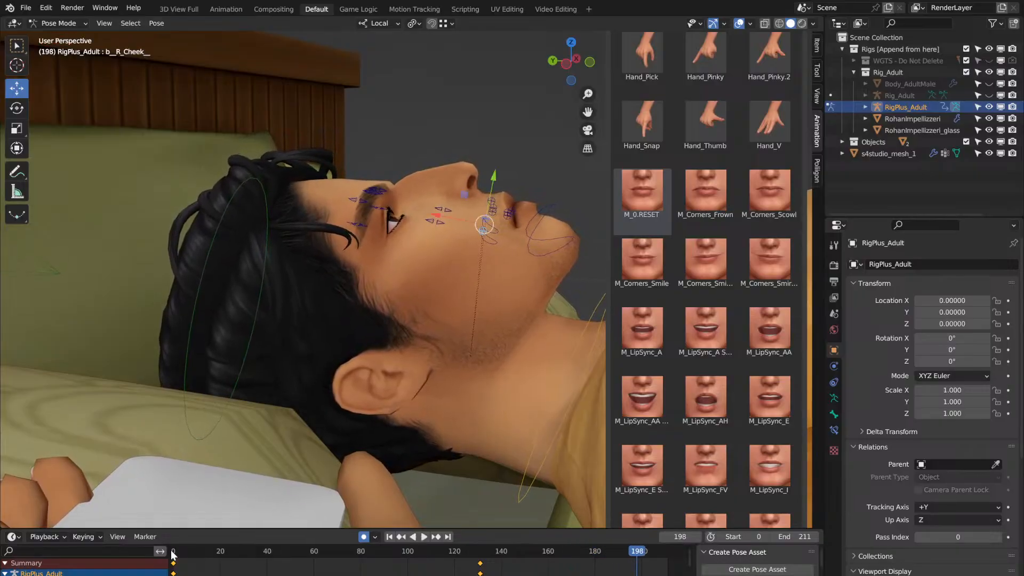
# Step: Check the cheeks around frame 130 from the front and replay the animation from the start
pyautogui.moveTo(357, 408); pyautogui.dragTo(358, 407, button='middle')
pyautogui.click(487, 556)
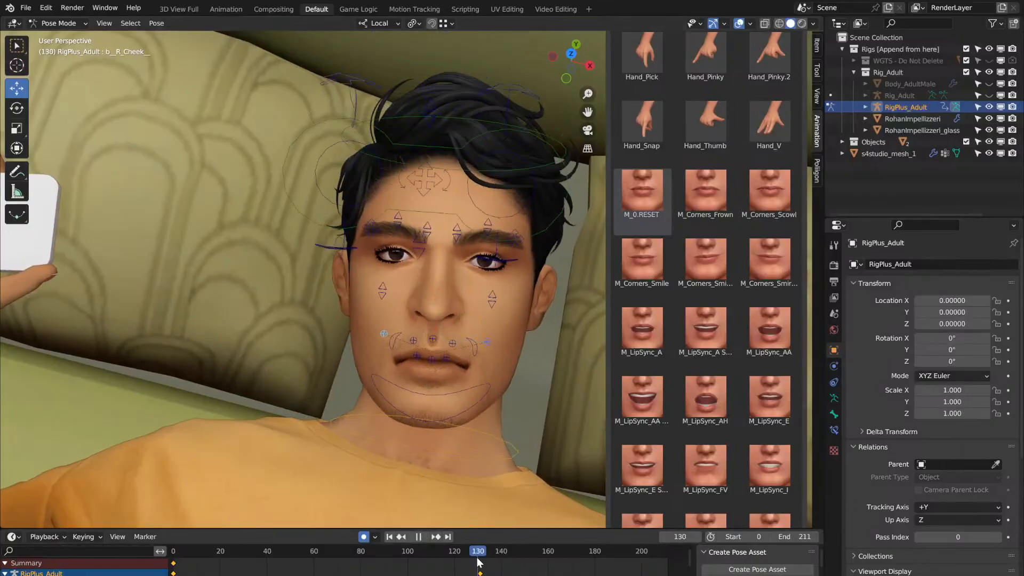
pyautogui.click(178, 557)
pyautogui.press('space')
pyautogui.press('space')
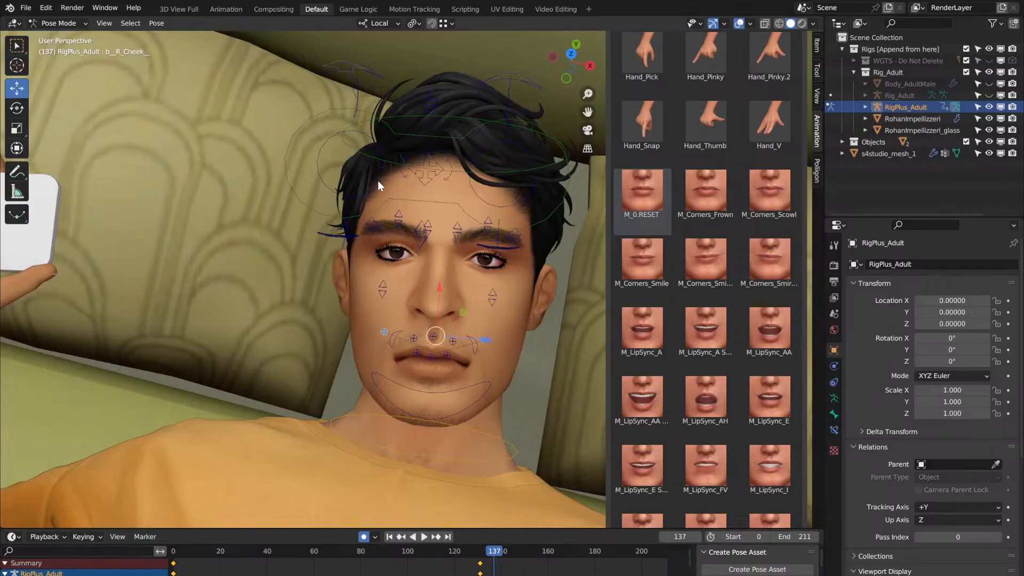
# Step: Select both eye controls and insert a Whole Character keyframe at frame 137
pyautogui.click(376, 183)
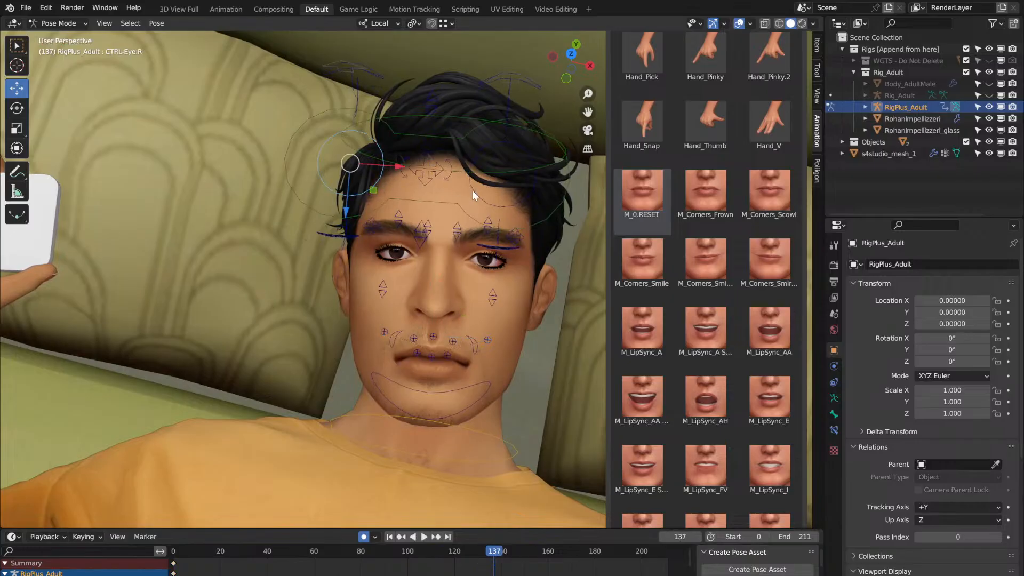
pyautogui.click(474, 190)
pyautogui.press('i')
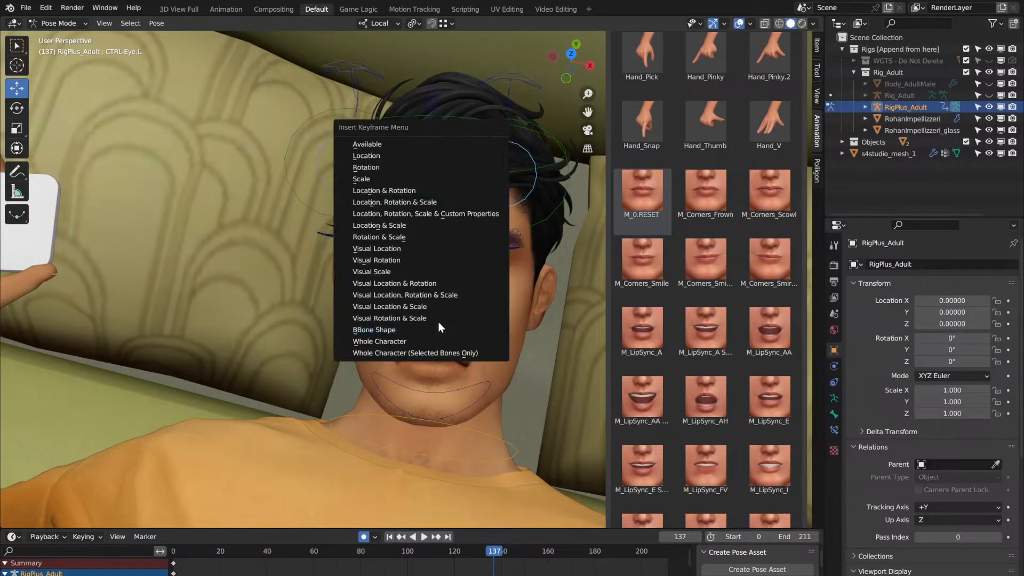
pyautogui.click(453, 341)
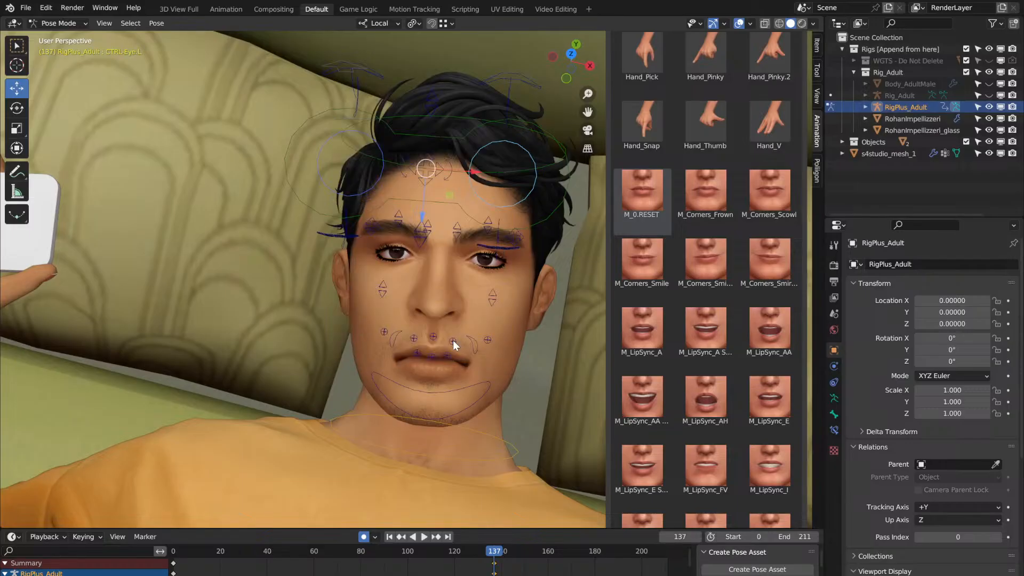
# Step: Advance to frame 150 and move the upper eyelid close control 0.00037 along its local Z axis
pyautogui.press('space')
pyautogui.press('space')
pyautogui.press('space')
pyautogui.press('space')
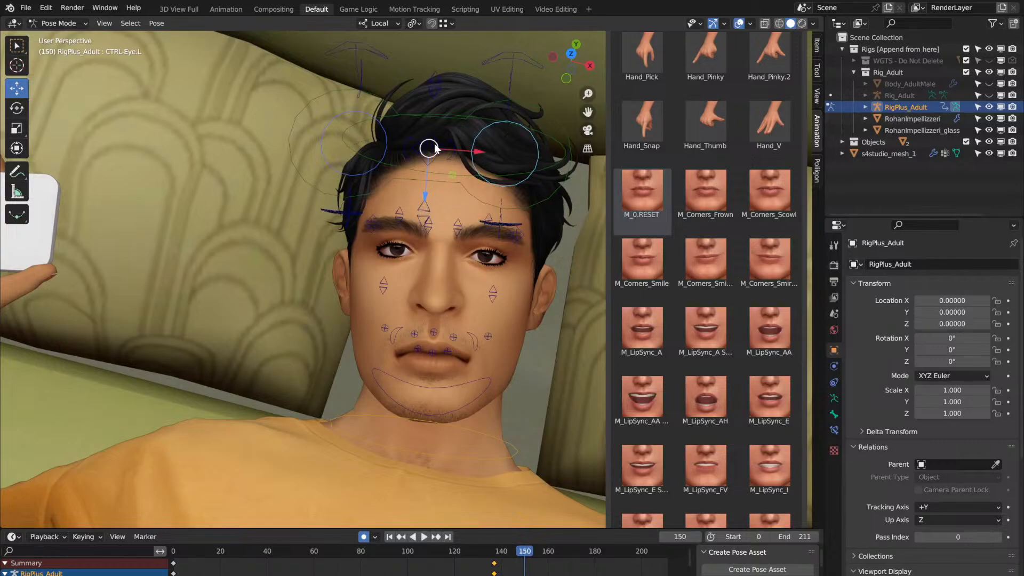
pyautogui.click(432, 94)
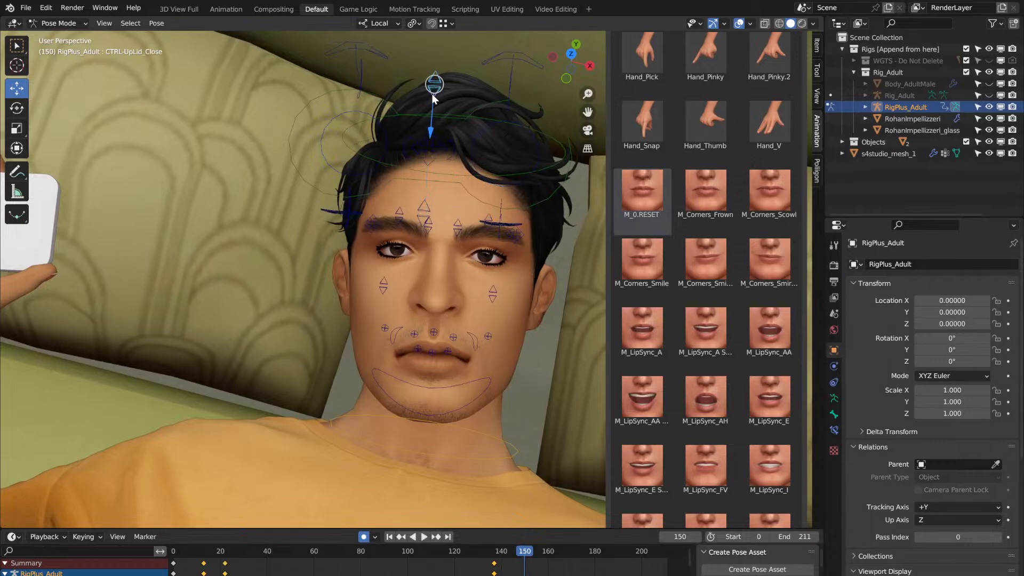
pyautogui.moveTo(431, 141); pyautogui.dragTo(431, 143)
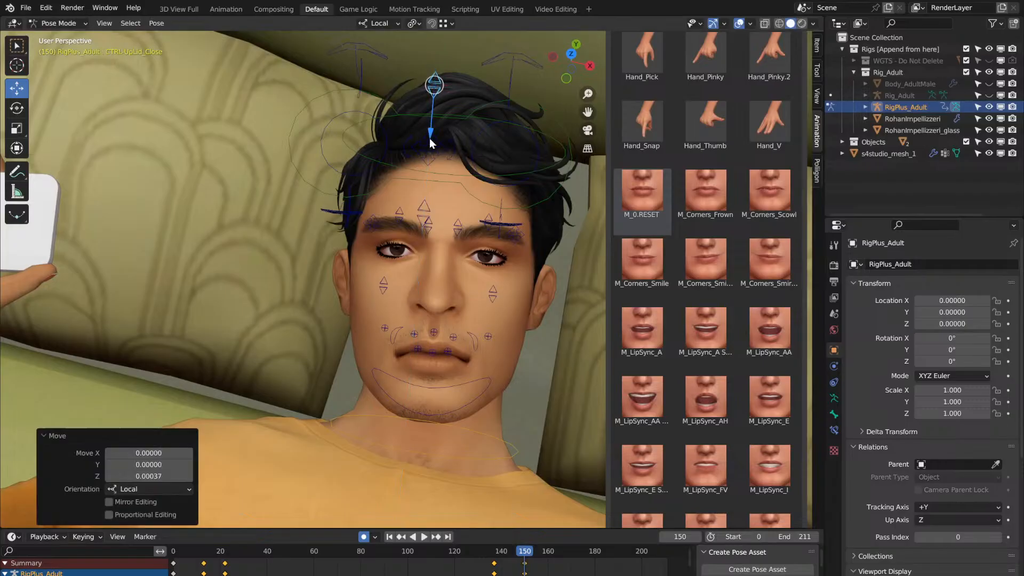
# Step: Replay the eyelid motion from about frame 137, and at frame 189 move the eyelid close control -0.00086 along local Z
pyautogui.click(497, 552)
pyautogui.press('space')
pyautogui.click(497, 552)
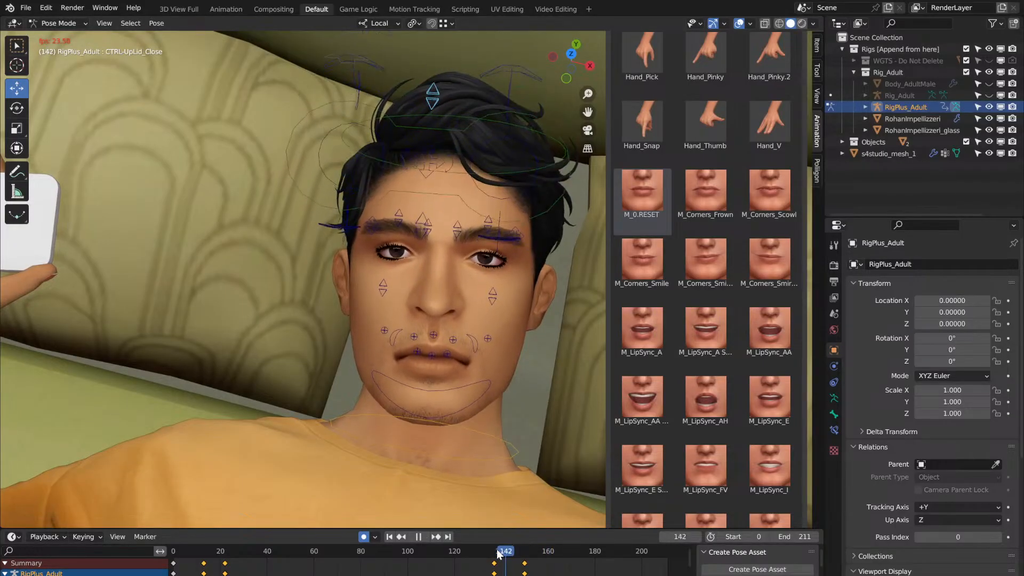
pyautogui.press('space')
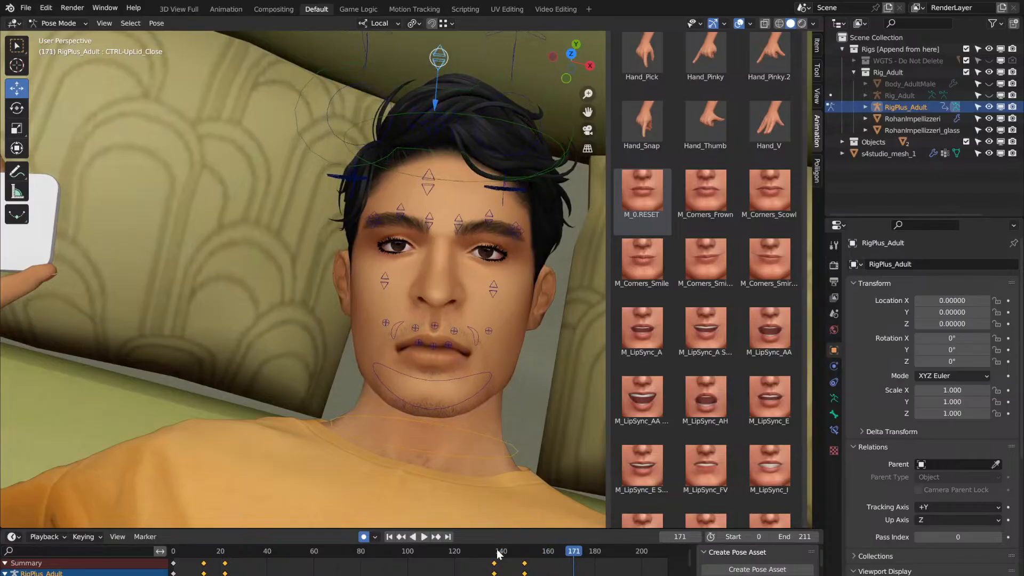
pyautogui.press('space')
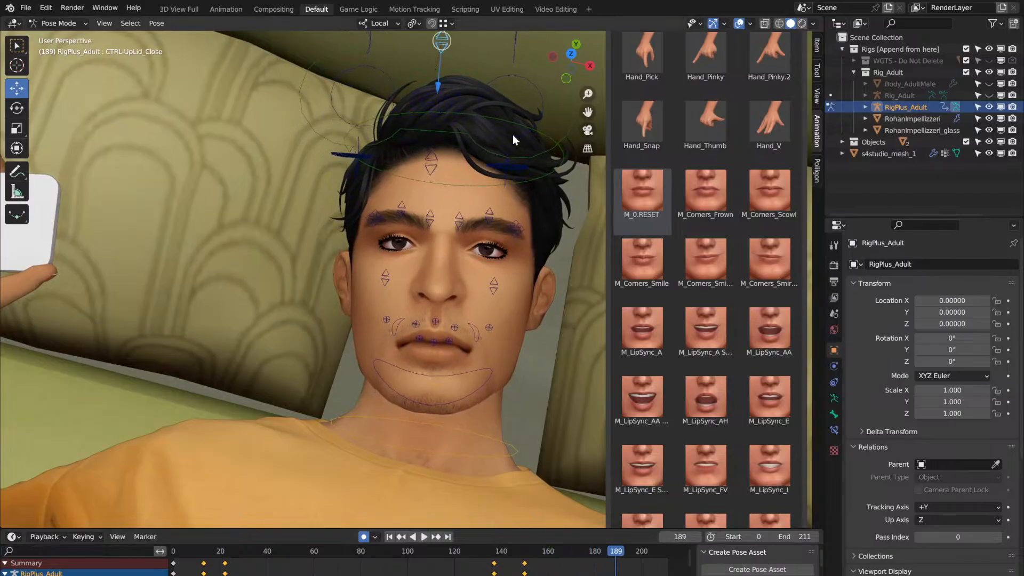
pyautogui.moveTo(435, 87); pyautogui.dragTo(437, 85)
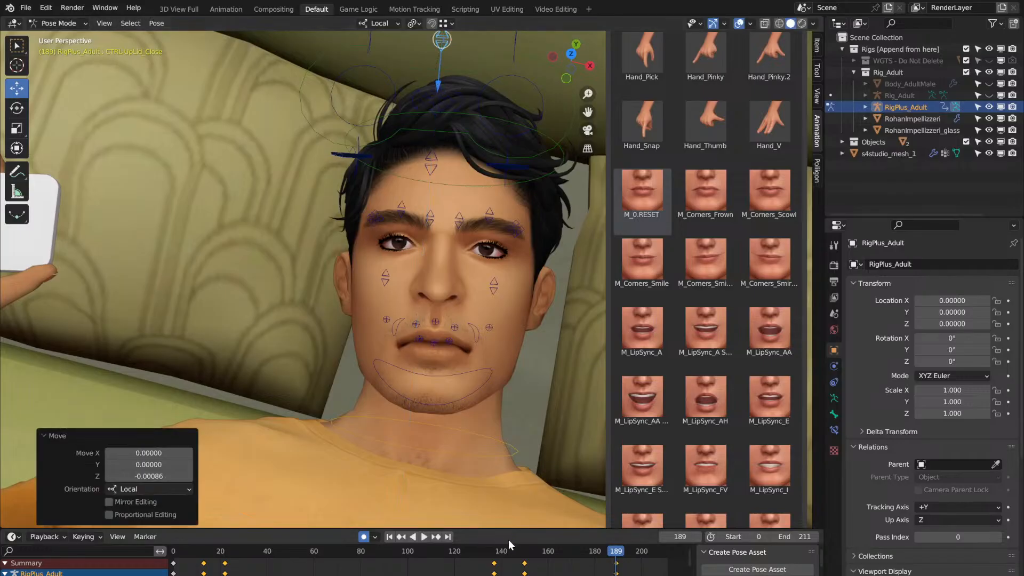
# Step: Replay the eyelid motion, and at frame 210 move the upper eyelid close control 0.00046 along its local Z axis
pyautogui.click(492, 554)
pyautogui.press('space')
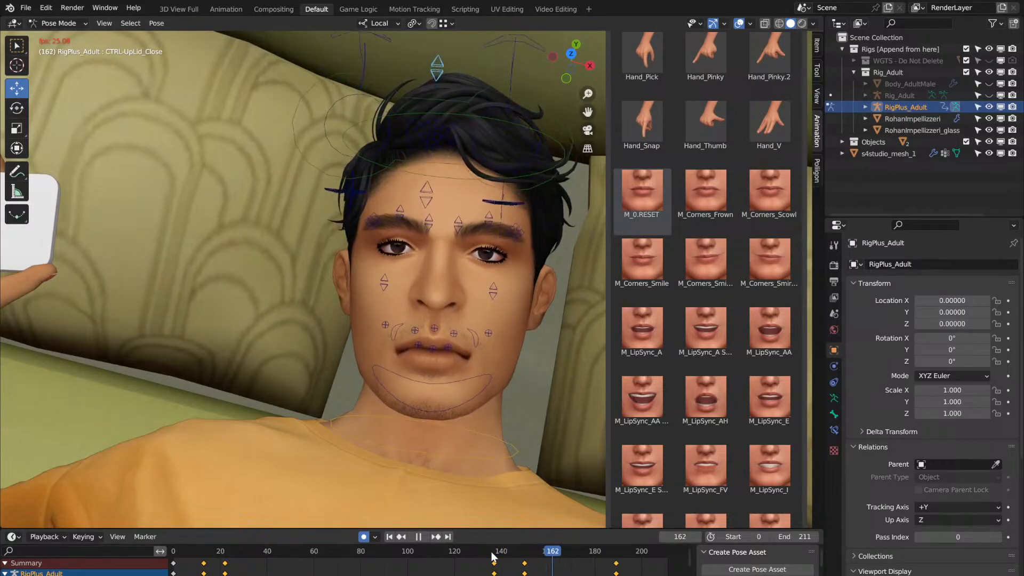
pyautogui.press('space')
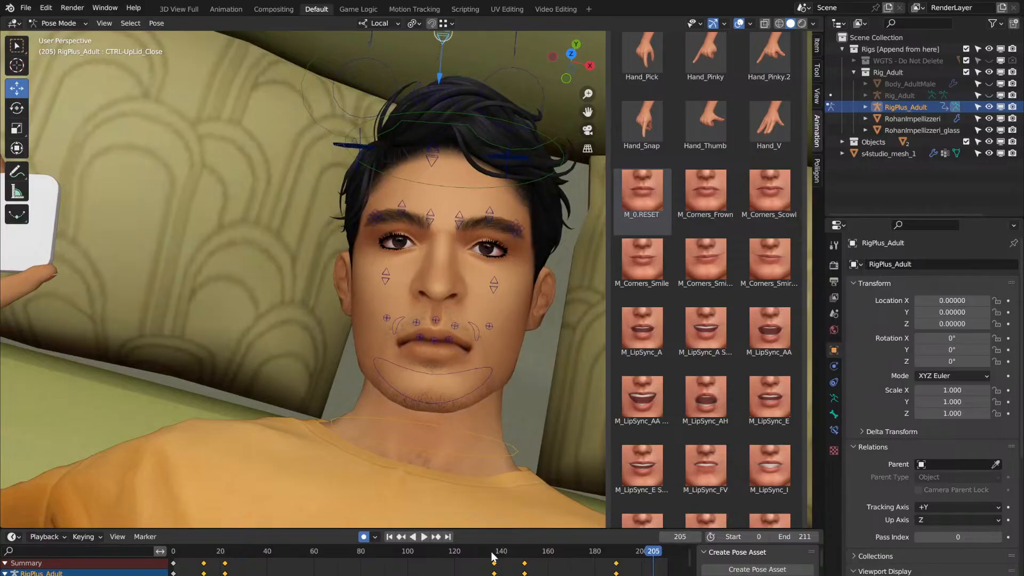
pyautogui.press('space')
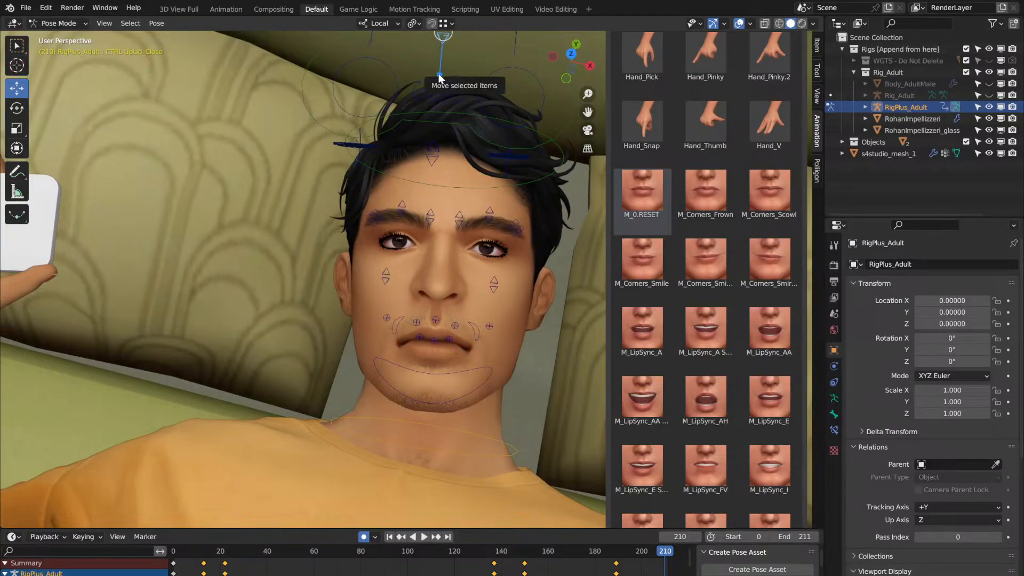
pyautogui.click(438, 76)
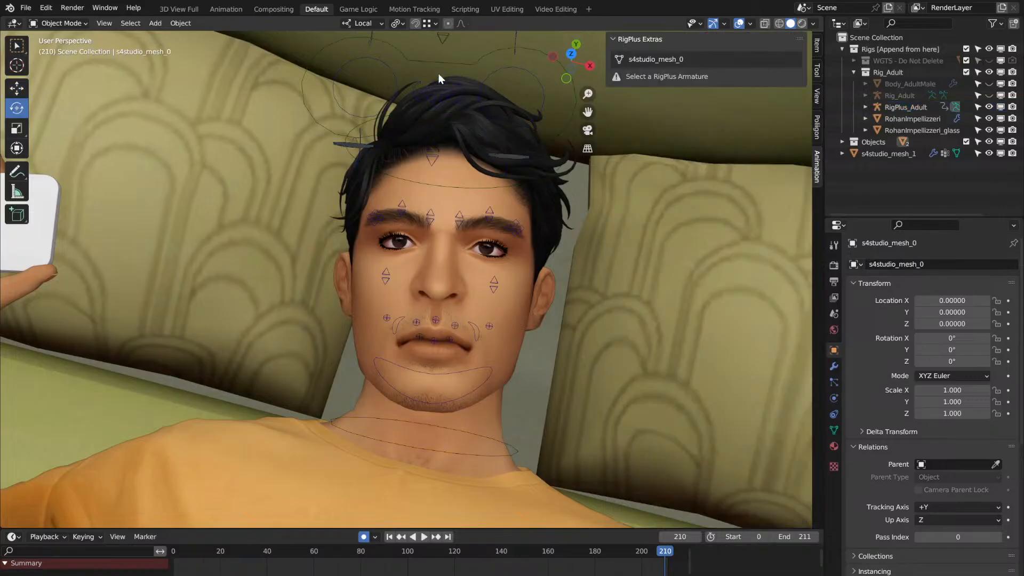
pyautogui.moveTo(438, 73); pyautogui.dragTo(463, 81, button='middle')
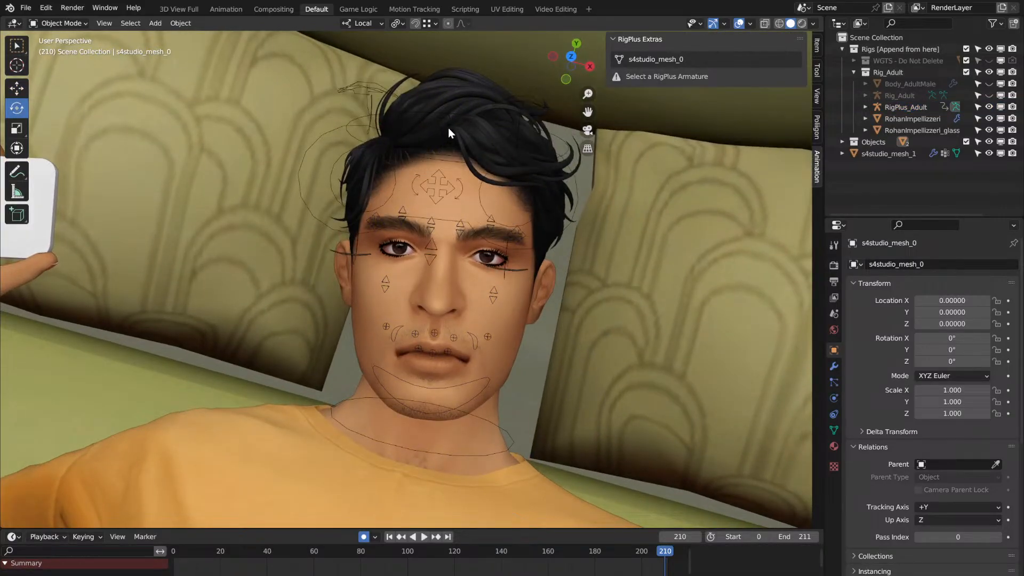
pyautogui.click(448, 128)
pyautogui.moveTo(441, 171); pyautogui.dragTo(441, 178)
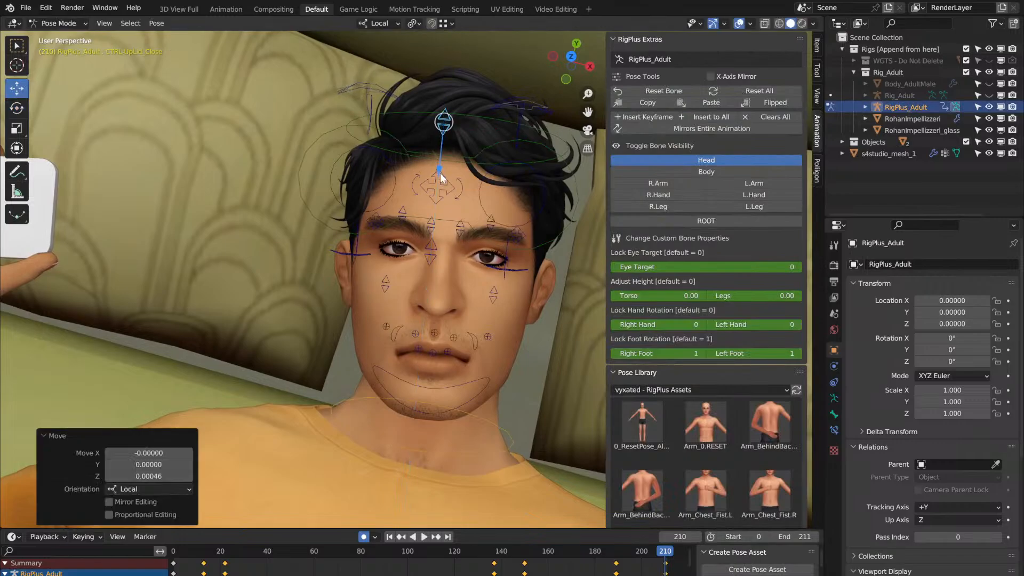
# Step: Play the animation from the start and examine the hand resting on the chest up close
pyautogui.click(173, 554)
pyautogui.press('space')
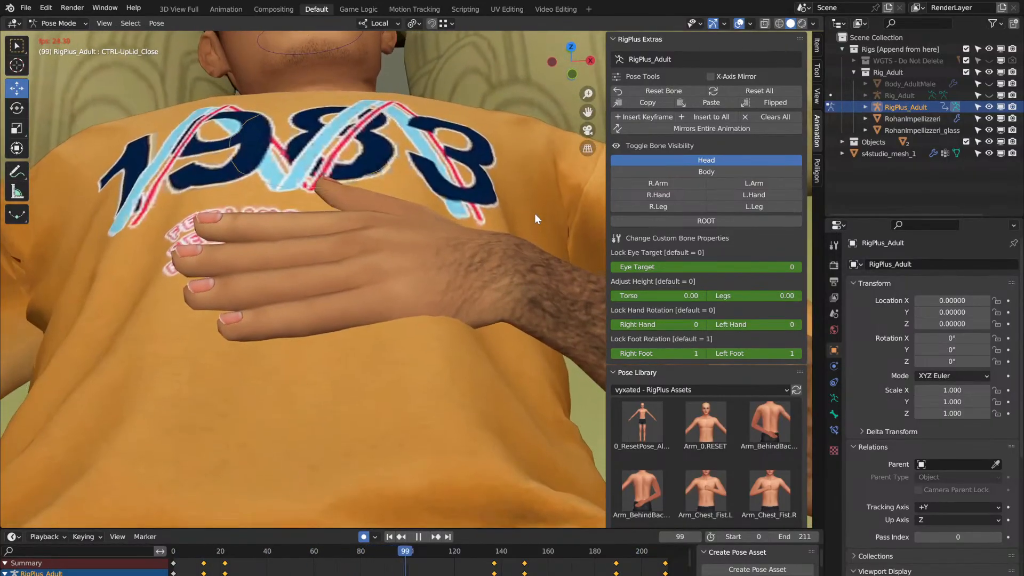
pyautogui.press('space')
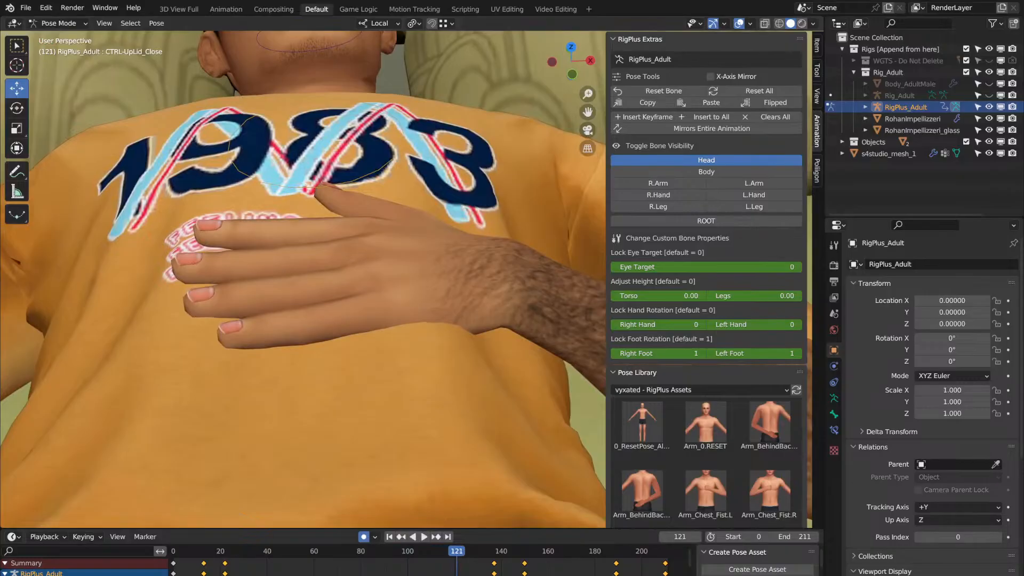
# Step: Replay the animation and examine the whole body on the bed, from the head down to the feet
pyautogui.press('space')
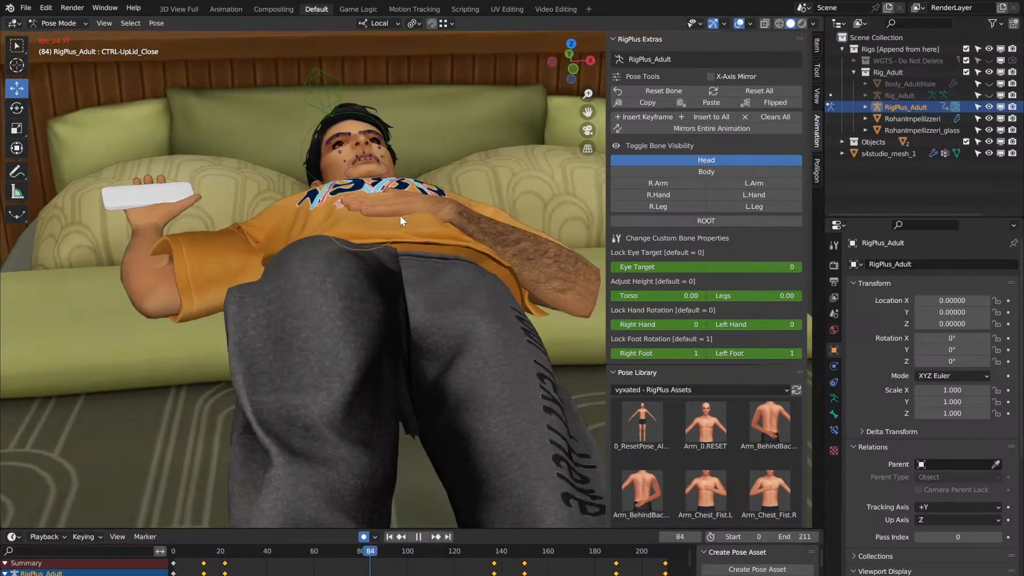
pyautogui.press('space')
pyautogui.press('KP_0')
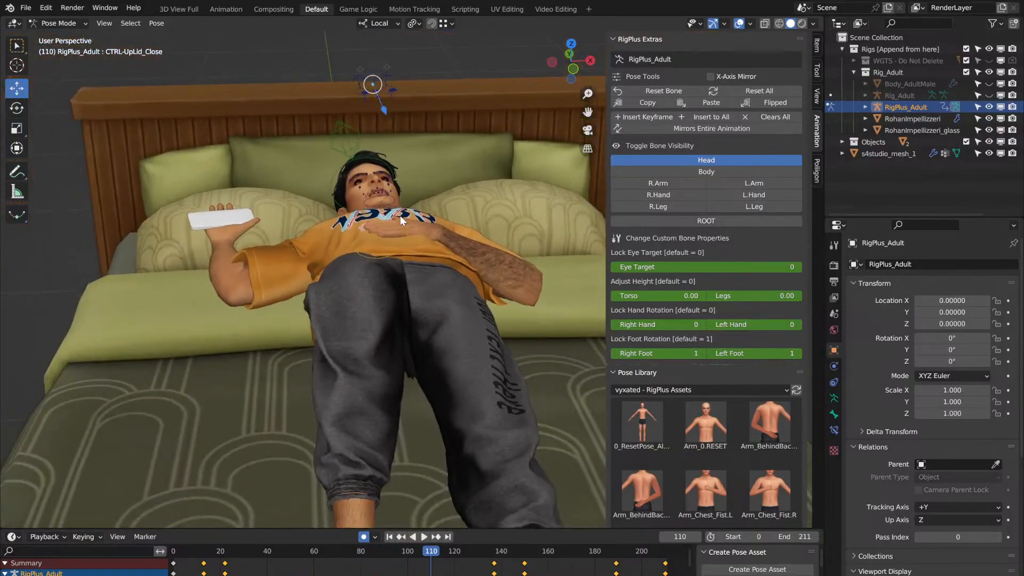
pyautogui.press('space')
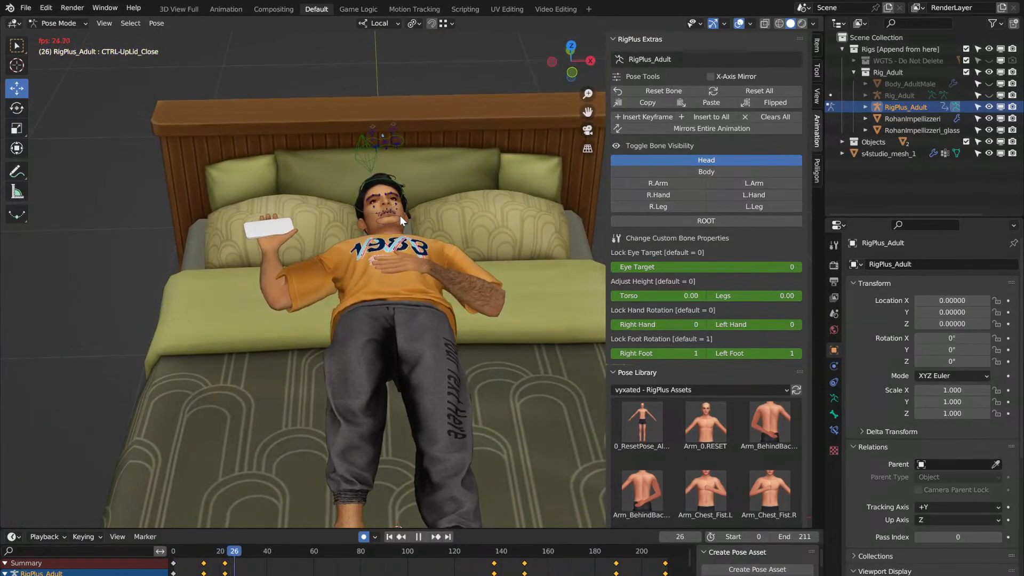
pyautogui.moveTo(588, 112); pyautogui.dragTo(604, 24)
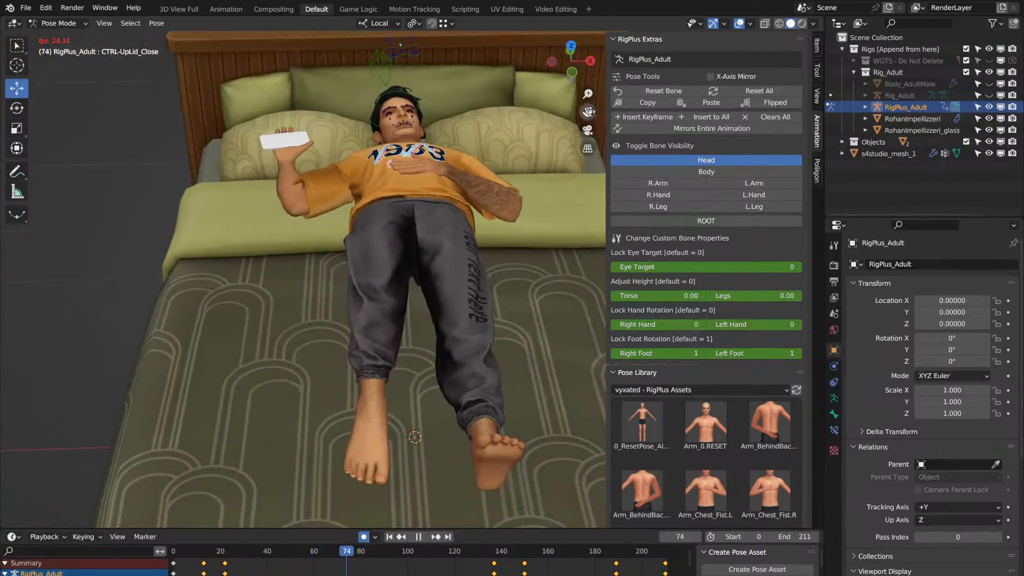
pyautogui.press('space')
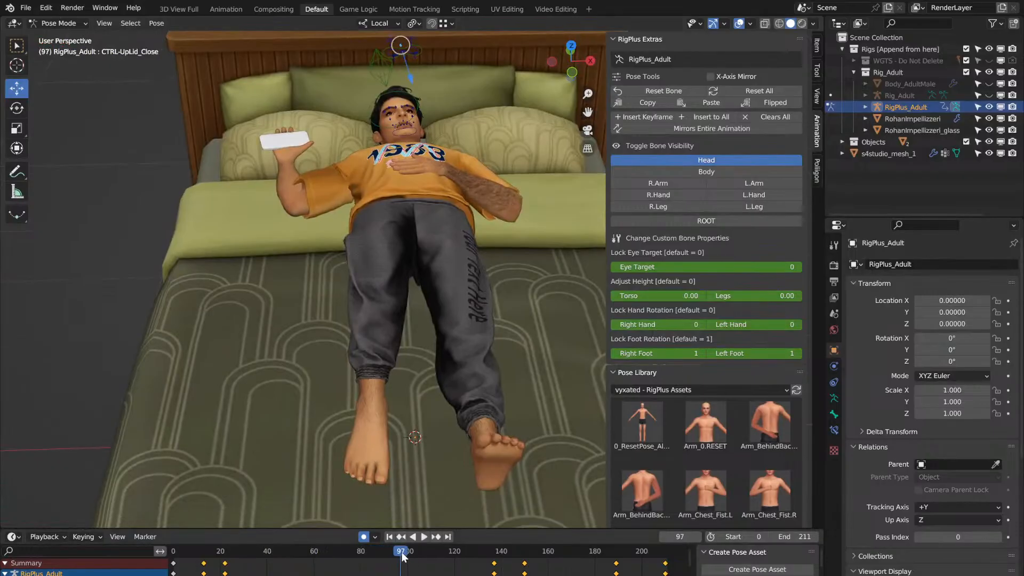
pyautogui.hotkey('shift', 'Left')
pyautogui.press('space')
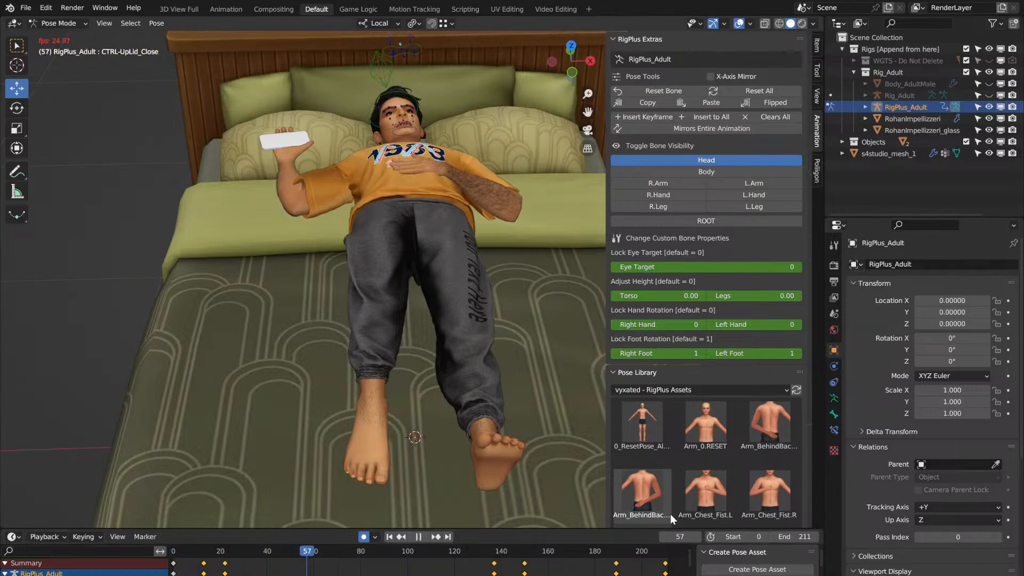
pyautogui.press('space')
# Step: Show the right leg controls, hide the head controls, and select the right calf control
pyautogui.click(677, 207)
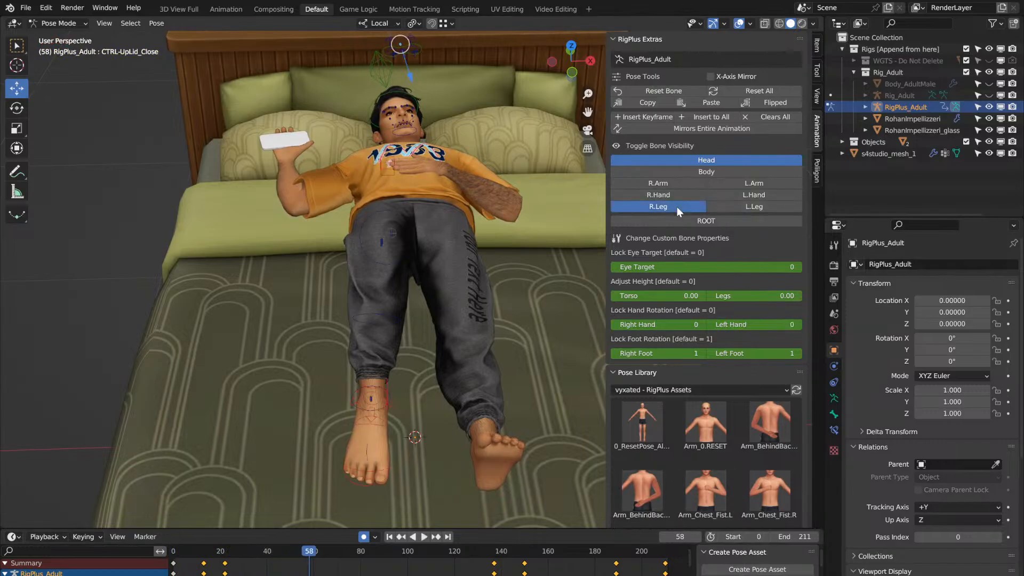
pyautogui.click(693, 155)
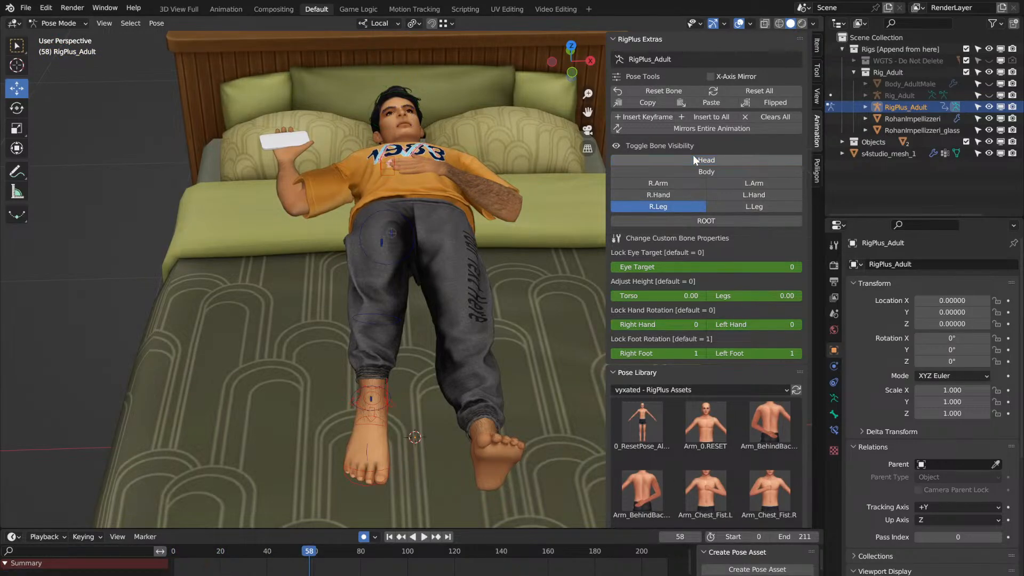
pyautogui.click(393, 321)
pyautogui.moveTo(415, 276); pyautogui.dragTo(406, 275, button='middle')
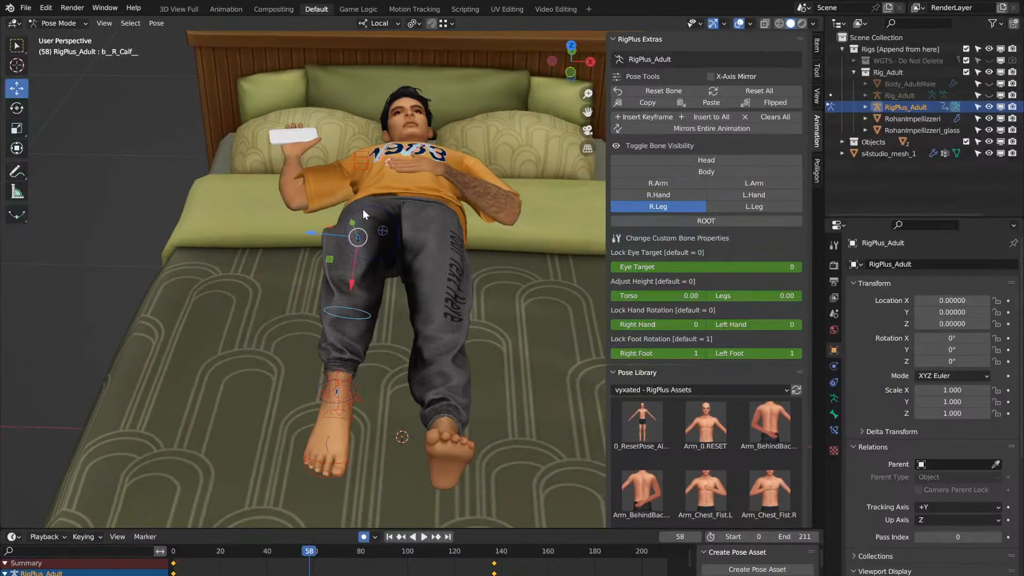
pyautogui.moveTo(363, 209); pyautogui.dragTo(354, 218, button='middle')
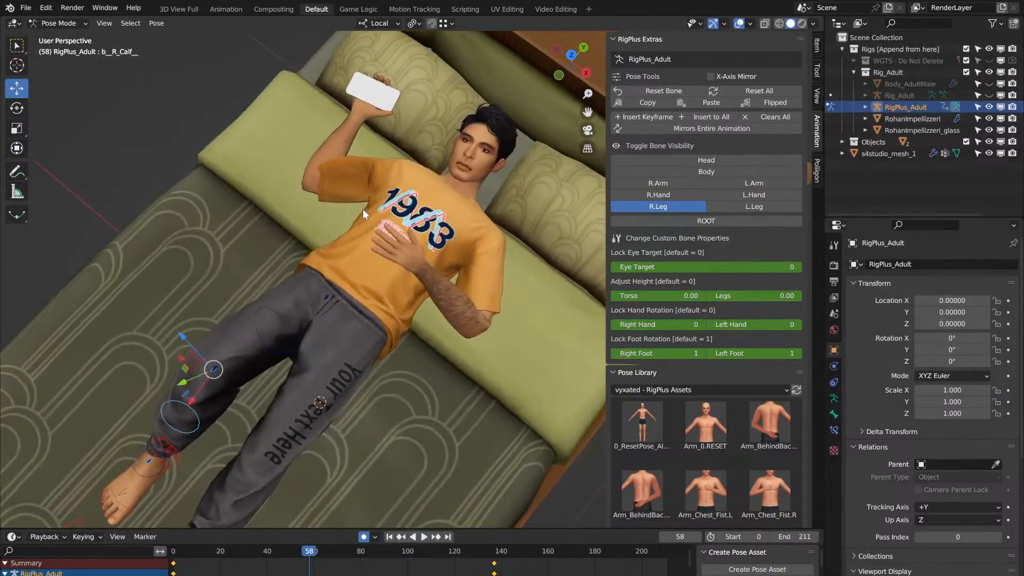
# Step: Try to rotate the right thigh control slightly at frame 58, and undo the rotation
pyautogui.click(289, 333)
pyautogui.moveTo(289, 333); pyautogui.dragTo(69, 223, button='middle')
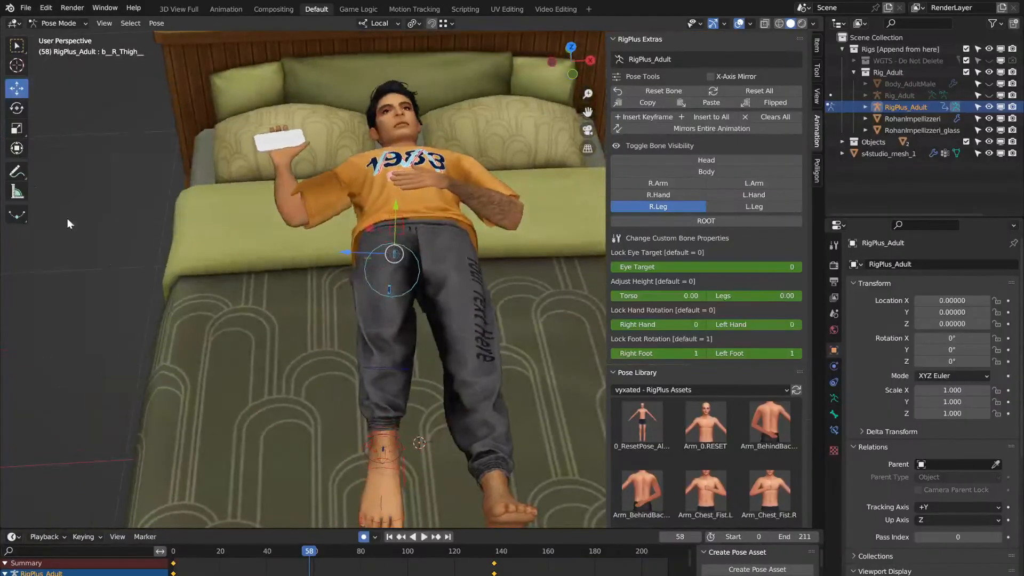
pyautogui.click(18, 109)
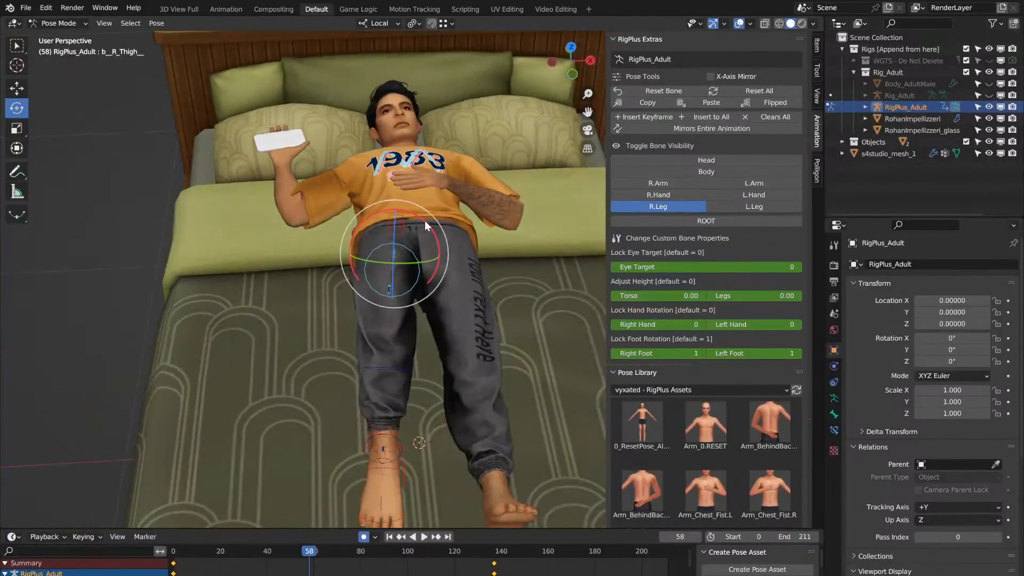
pyautogui.moveTo(424, 222); pyautogui.dragTo(416, 221)
pyautogui.moveTo(416, 221)
pyautogui.mouseDown(button='middle')
pyautogui.moveTo(381, 205)
pyautogui.moveTo(428, 222)
pyautogui.mouseUp(button='middle')
pyautogui.hotkey('ctrl', 'z')
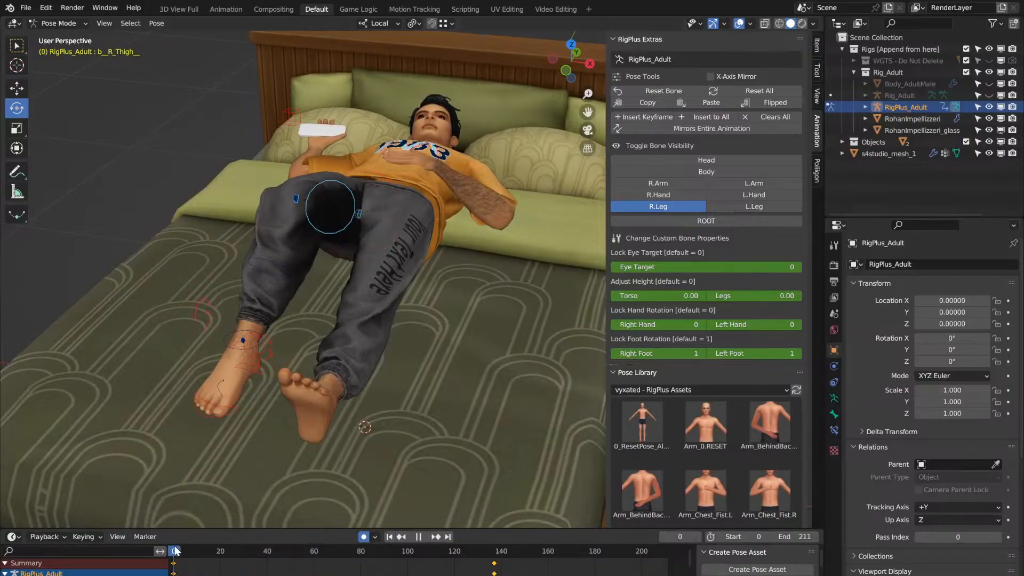
# Step: Play the animation up to frame 33 and try to rotate the right calf control
pyautogui.moveTo(176, 550); pyautogui.dragTo(222, 551)
pyautogui.moveTo(213, 414); pyautogui.dragTo(238, 435, button='middle')
pyautogui.press('space')
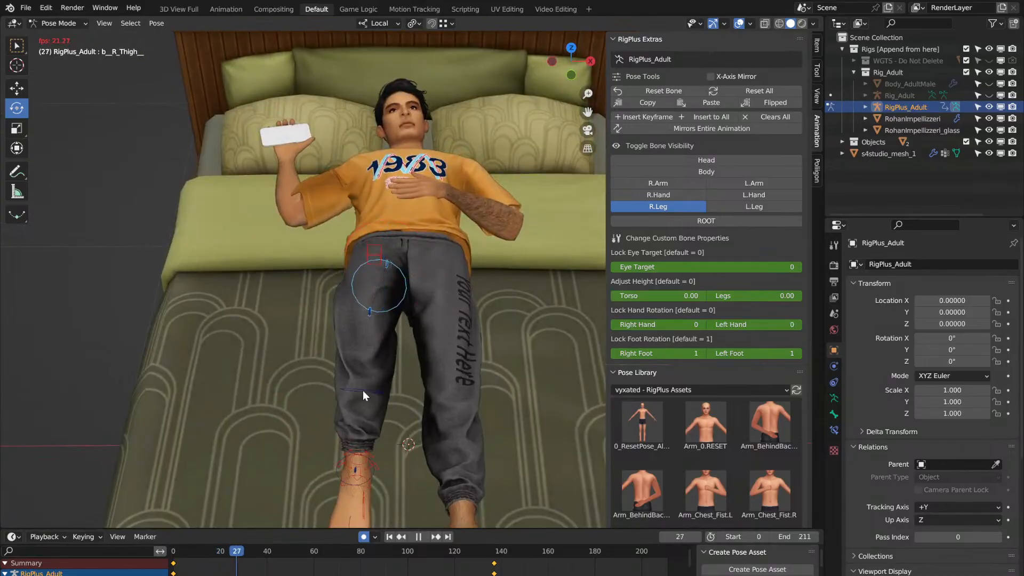
pyautogui.press('space')
pyautogui.click(363, 391)
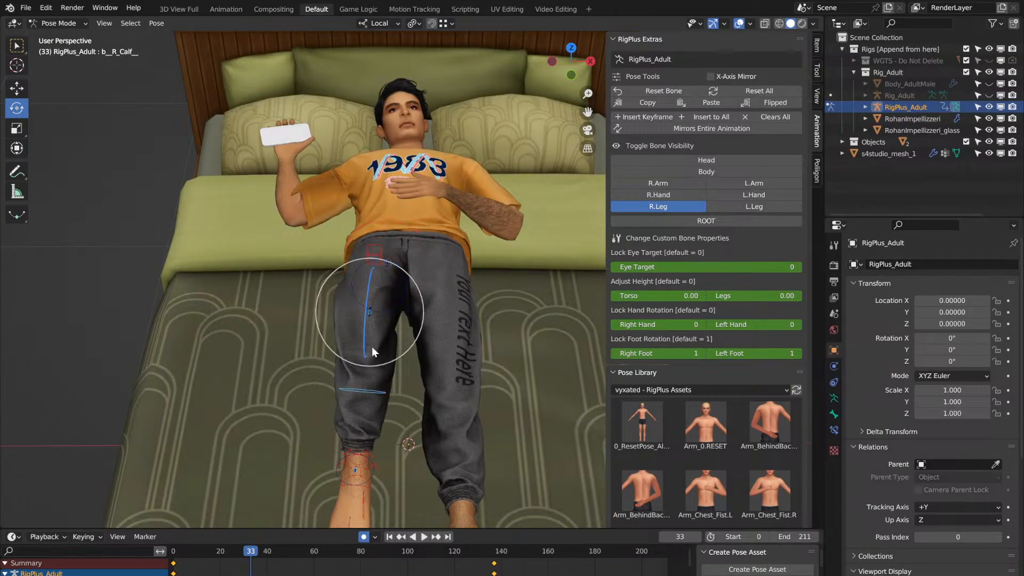
pyautogui.moveTo(406, 273); pyautogui.dragTo(323, 284)
pyautogui.moveTo(323, 284); pyautogui.dragTo(331, 261, button='middle')
# Step: Try rotating the right thigh twist control -2.57° about its local X axis at frame 33, and undo the rotation
pyautogui.click(331, 261)
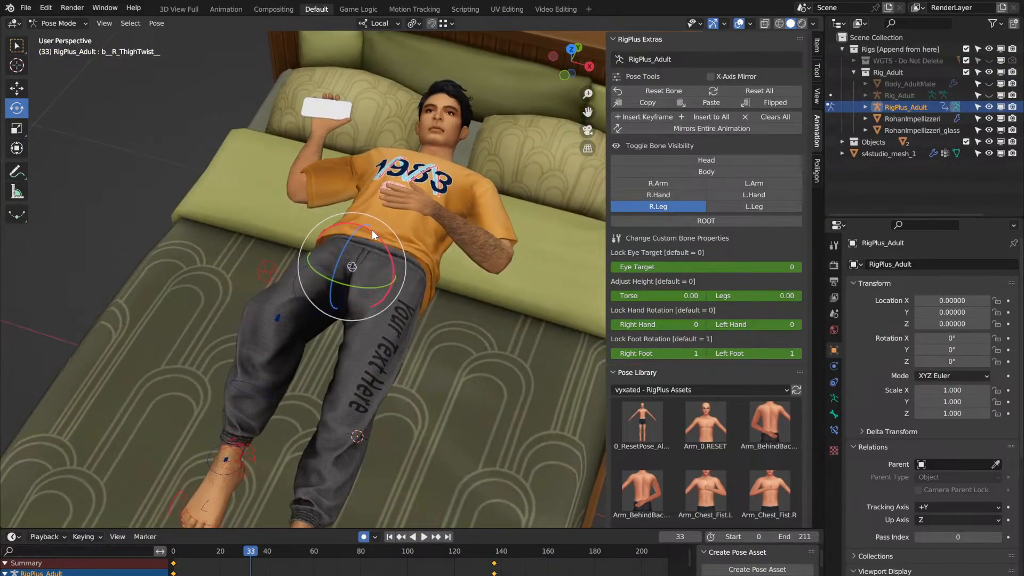
pyautogui.moveTo(372, 230); pyautogui.dragTo(374, 233)
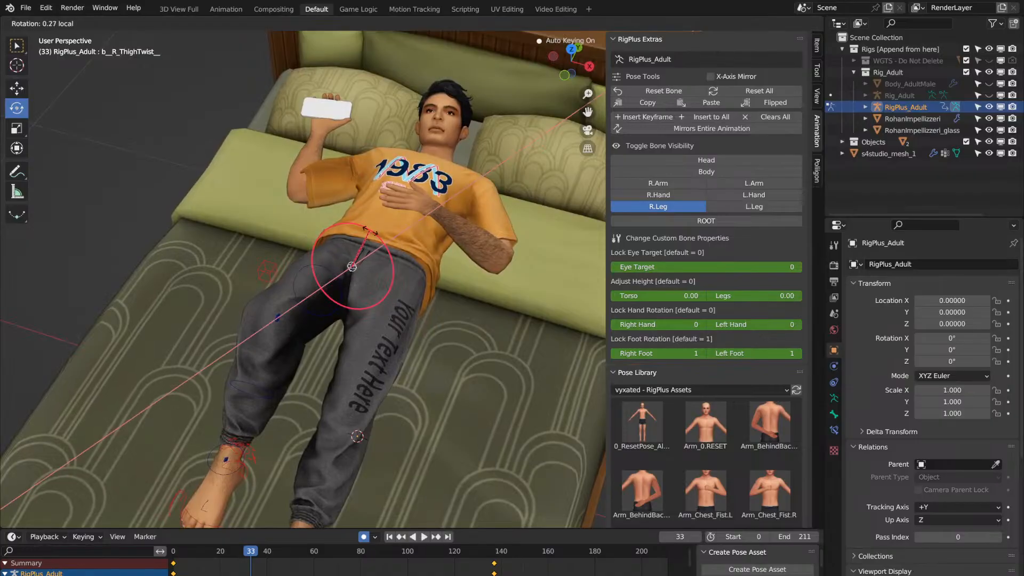
pyautogui.moveTo(371, 230); pyautogui.dragTo(371, 231)
pyautogui.moveTo(372, 232); pyautogui.dragTo(371, 232, button='middle')
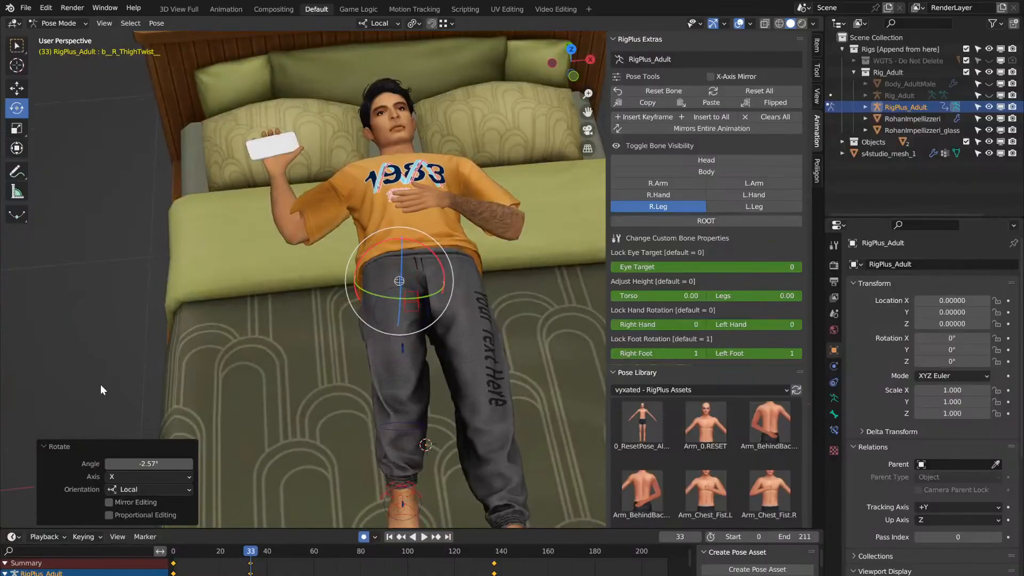
pyautogui.hotkey('ctrl', 'z')
# Step: Play from the start to frame 60 and rotate the right thigh control 2.64° about its local X axis
pyautogui.click(175, 551)
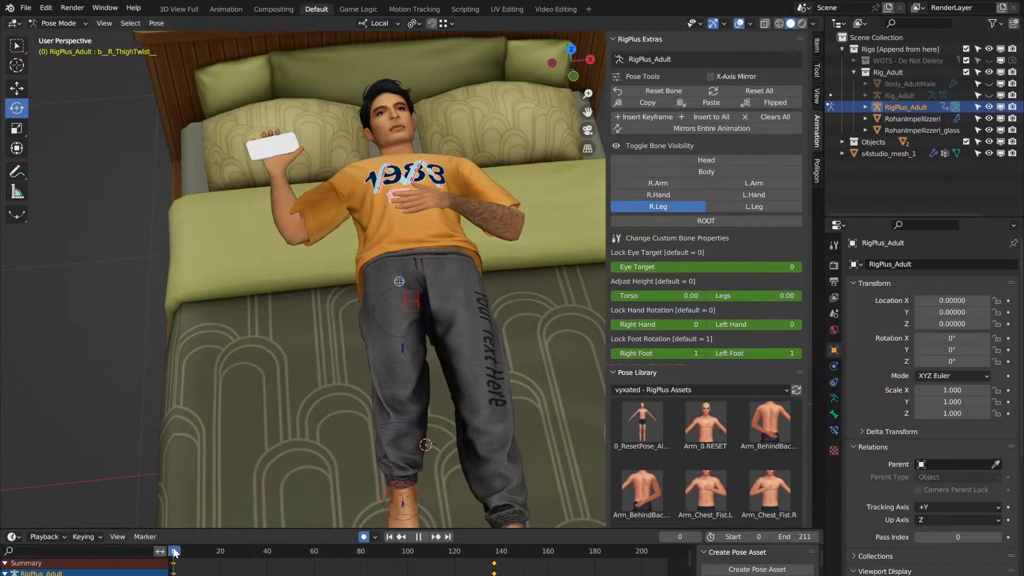
pyautogui.press('space')
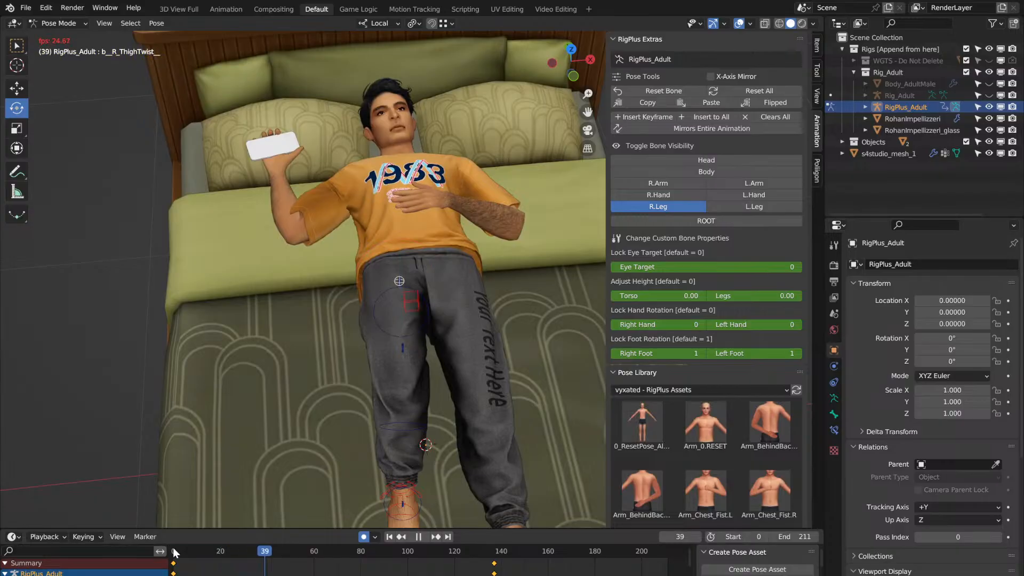
pyautogui.press('space')
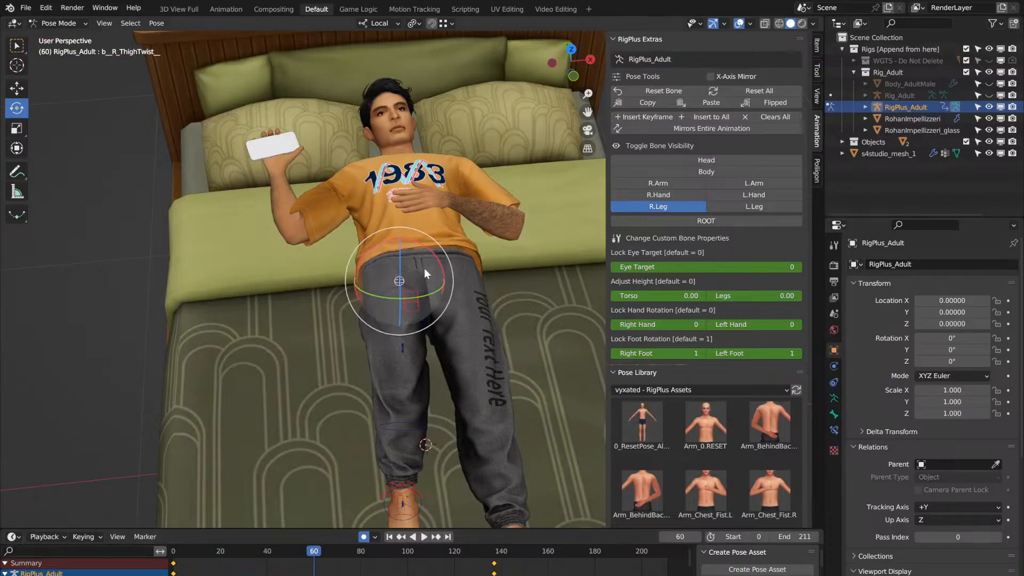
pyautogui.moveTo(429, 245); pyautogui.dragTo(418, 246)
pyautogui.click(426, 297)
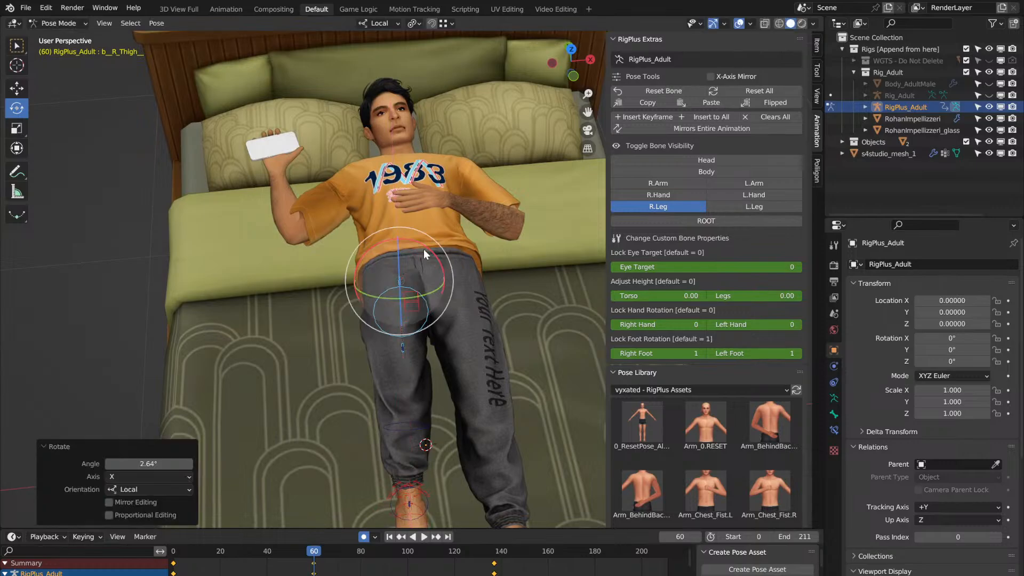
# Step: Replay the animation to examine the leg motion, undo the right thigh rotation at frame 60, and play it again
pyautogui.click(175, 555)
pyautogui.press('space')
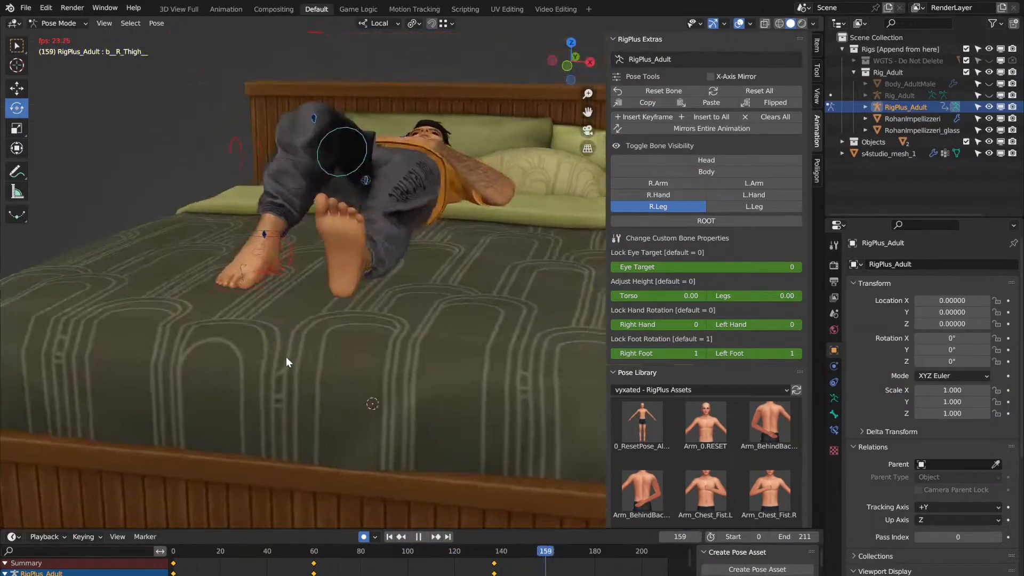
pyautogui.press('Escape')
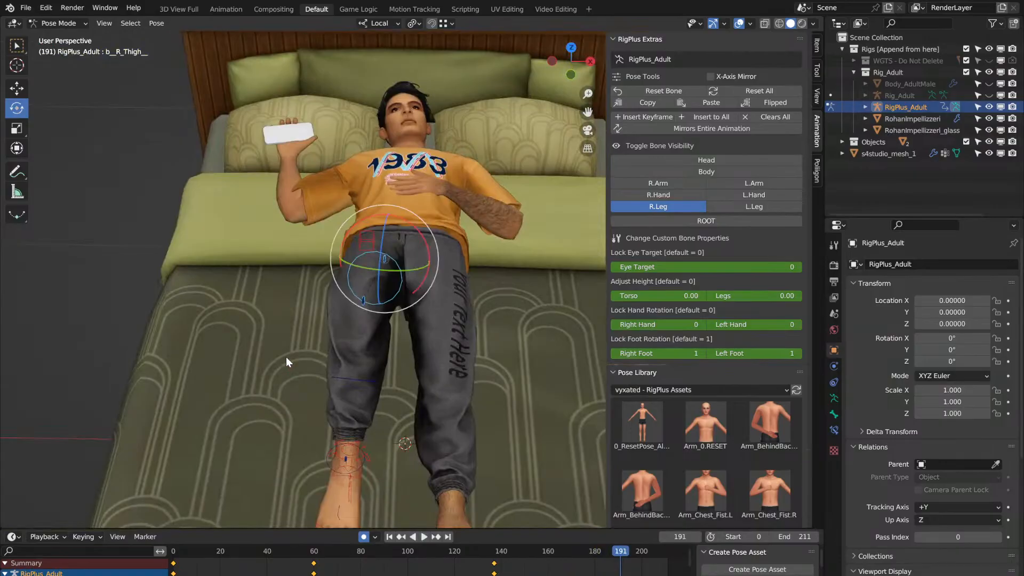
pyautogui.hotkey('shift', 'Left')
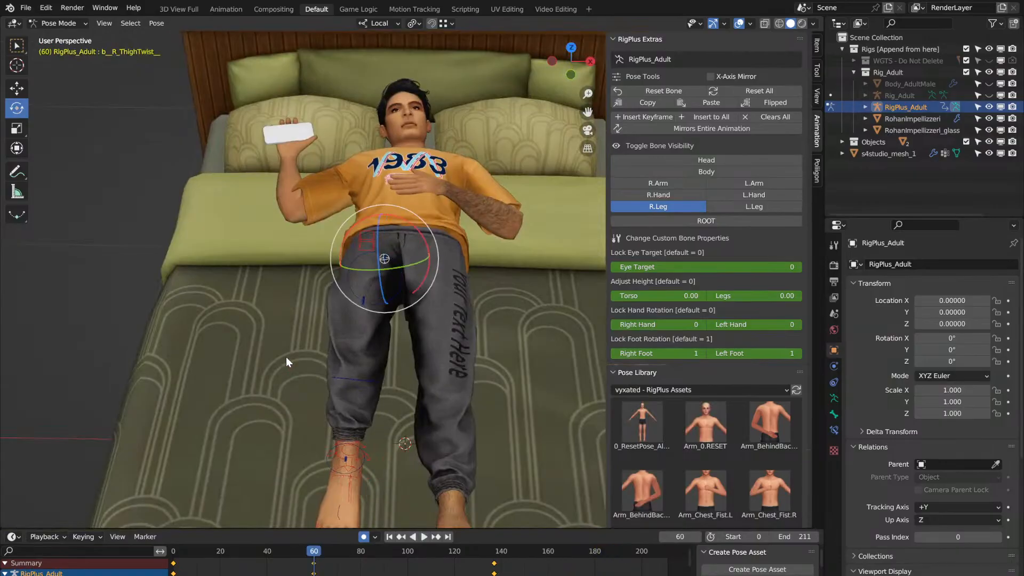
pyautogui.press('space')
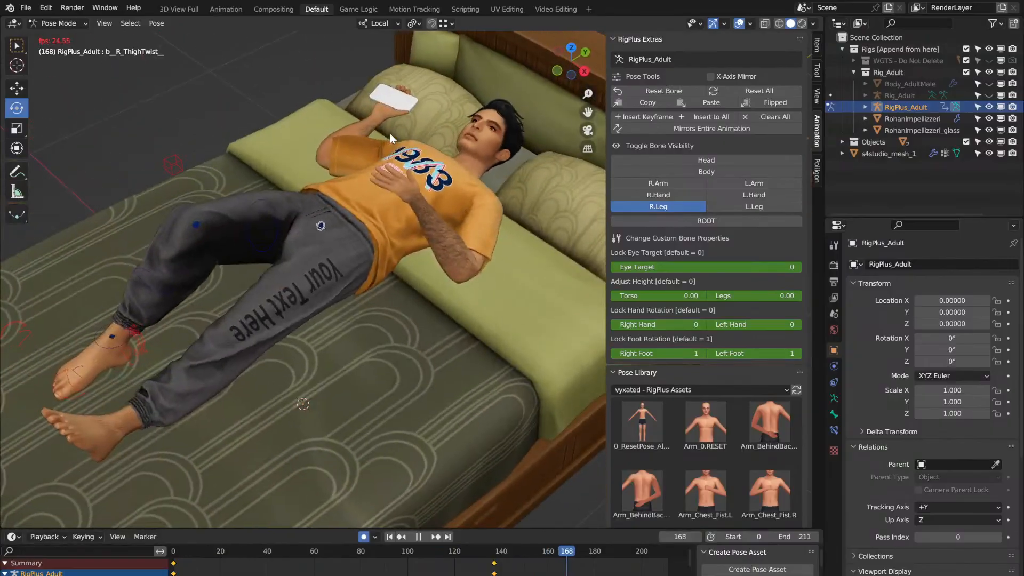
pyautogui.press('space')
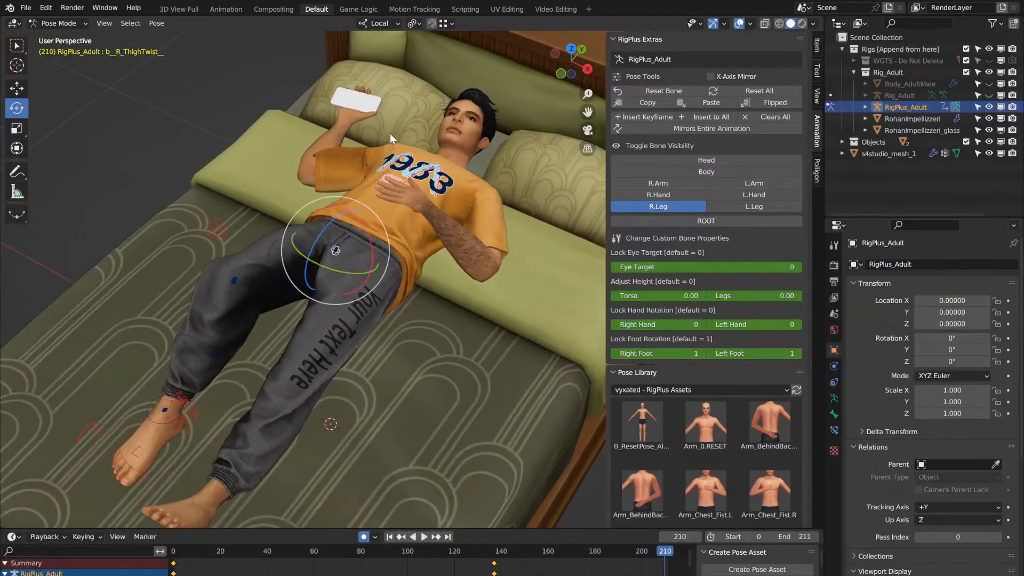
# Step: Hide the right leg controls, show the head controls, and select all of them
pyautogui.moveTo(613, 566); pyautogui.dragTo(508, 565, button='middle')
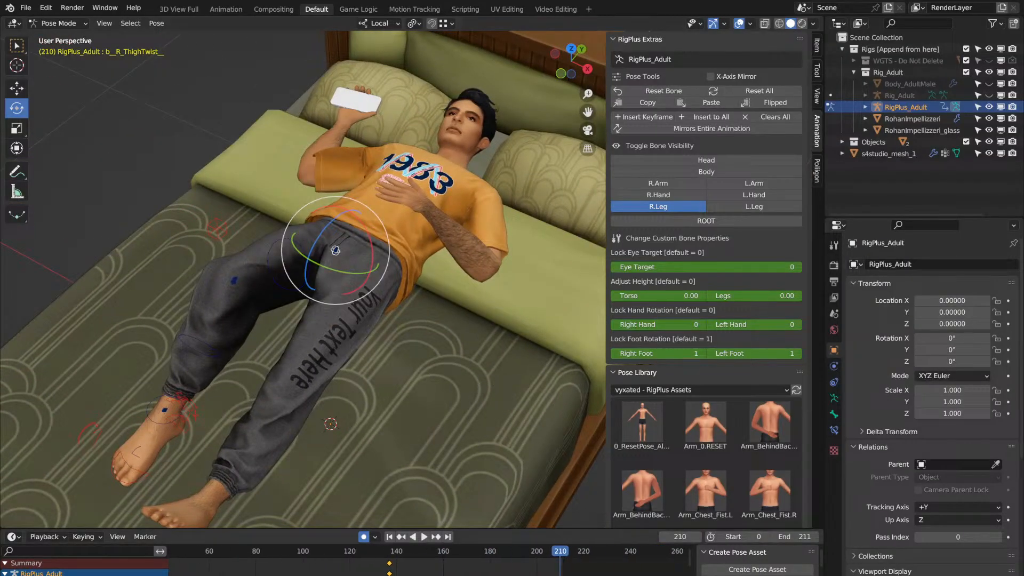
pyautogui.scroll(3, 478, 102)
pyautogui.moveTo(478, 103)
pyautogui.mouseDown(button='middle')
pyautogui.moveTo(518, 349)
pyautogui.moveTo(492, 63)
pyautogui.moveTo(498, 104)
pyautogui.moveTo(475, 83)
pyautogui.moveTo(484, 85)
pyautogui.moveTo(488, 59)
pyautogui.moveTo(479, 95)
pyautogui.mouseUp(button='middle')
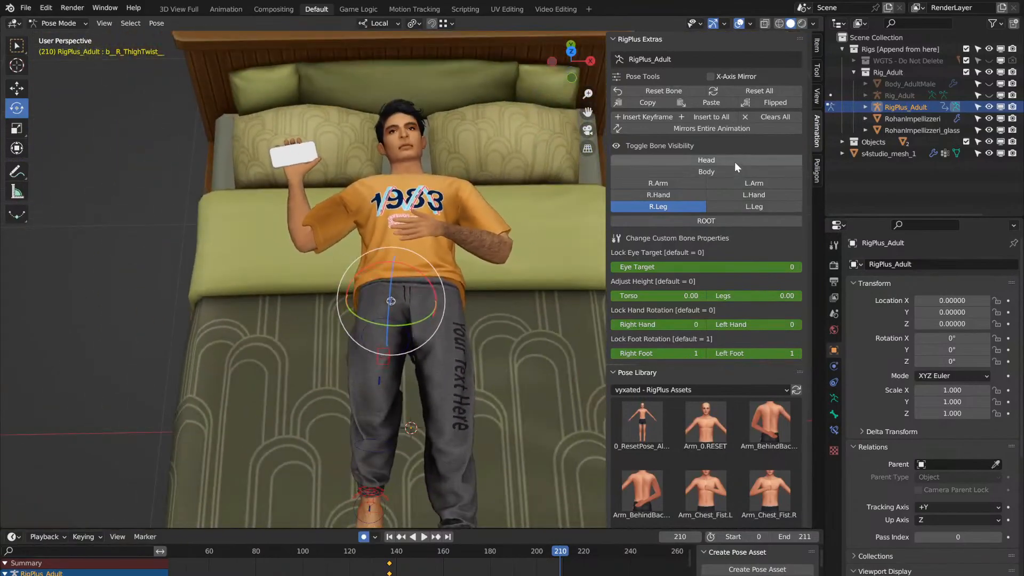
pyautogui.click(690, 207)
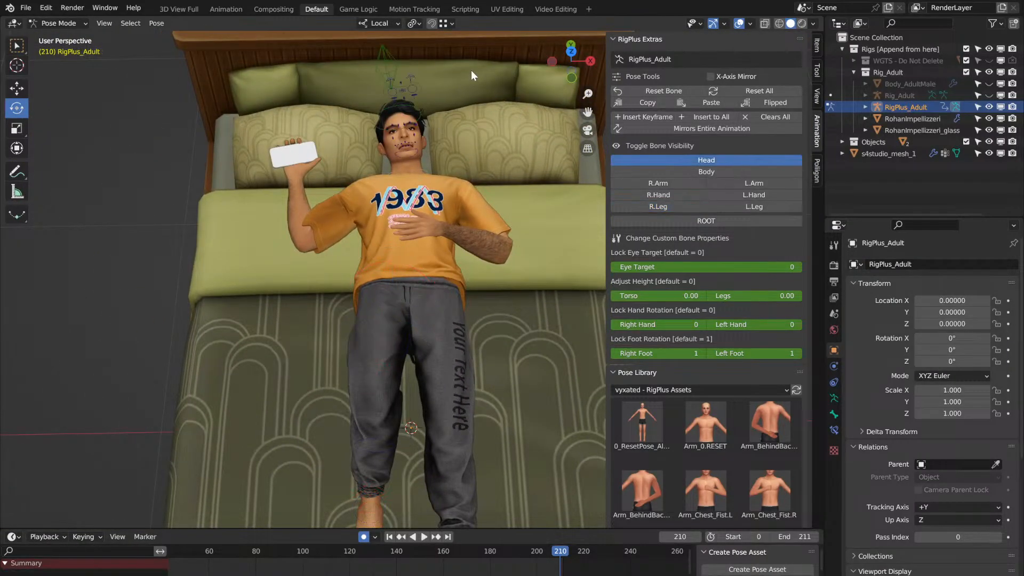
pyautogui.press('a')
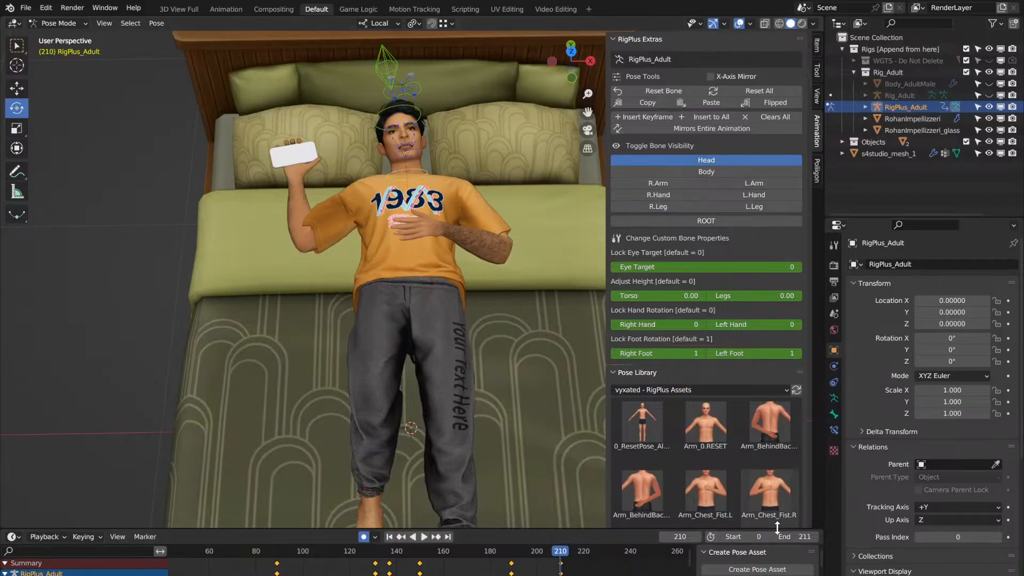
# Step: Extend the animation's end frame to 280 and insert a keyframe for all head controls at frame 213
pyautogui.moveTo(800, 537); pyautogui.dragTo(826, 536)
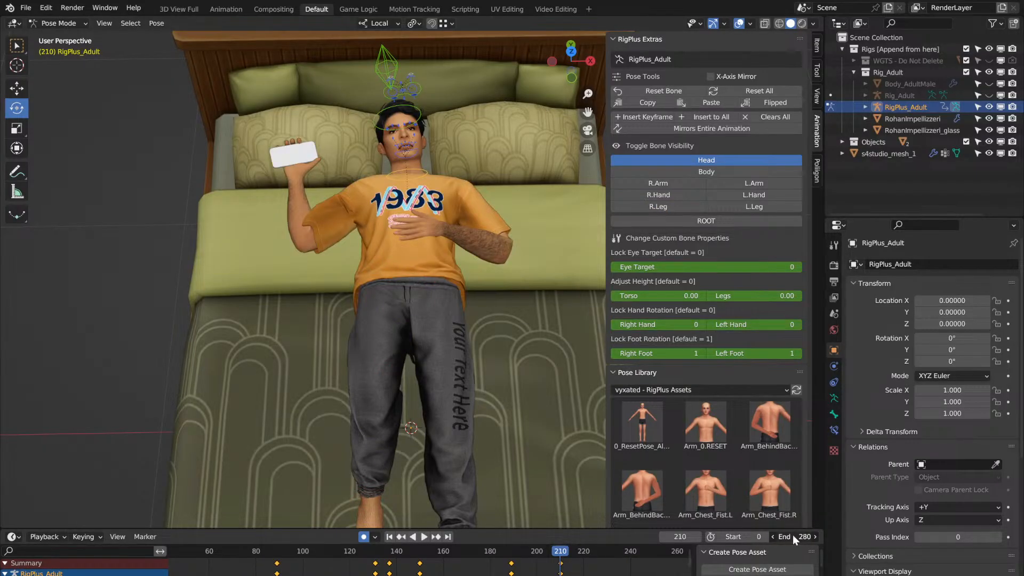
pyautogui.press('space')
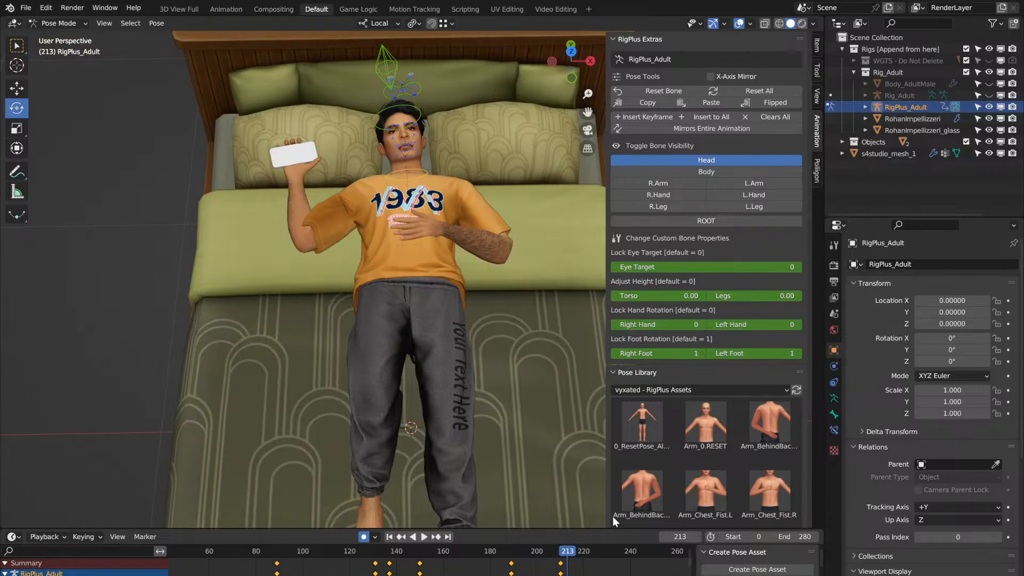
pyautogui.press('k')
pyautogui.click(398, 226)
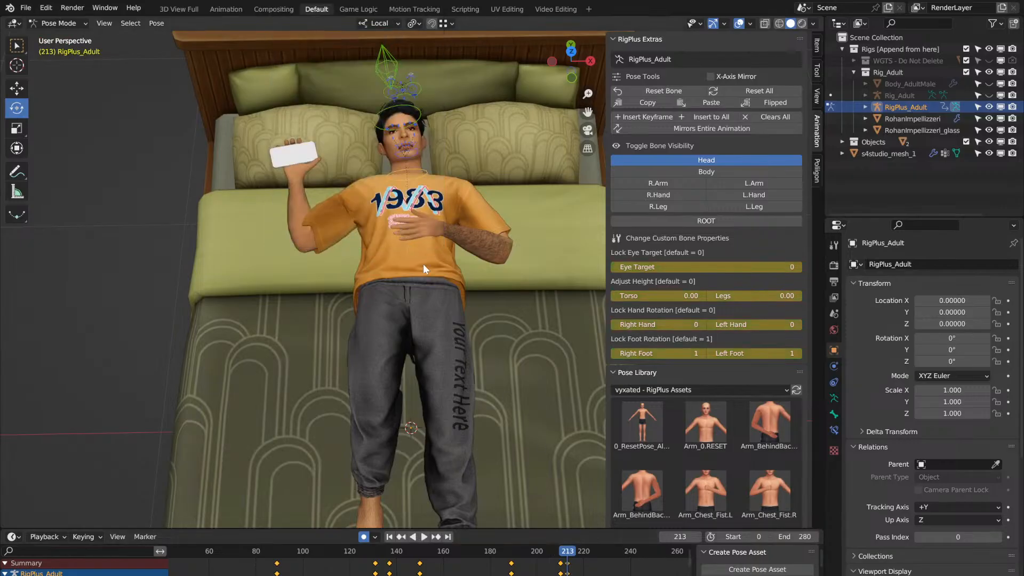
# Step: At frame 265, rotate the neck control -28.3° about its local X axis to turn the head toward the phone
pyautogui.scroll(5, 424, 264)
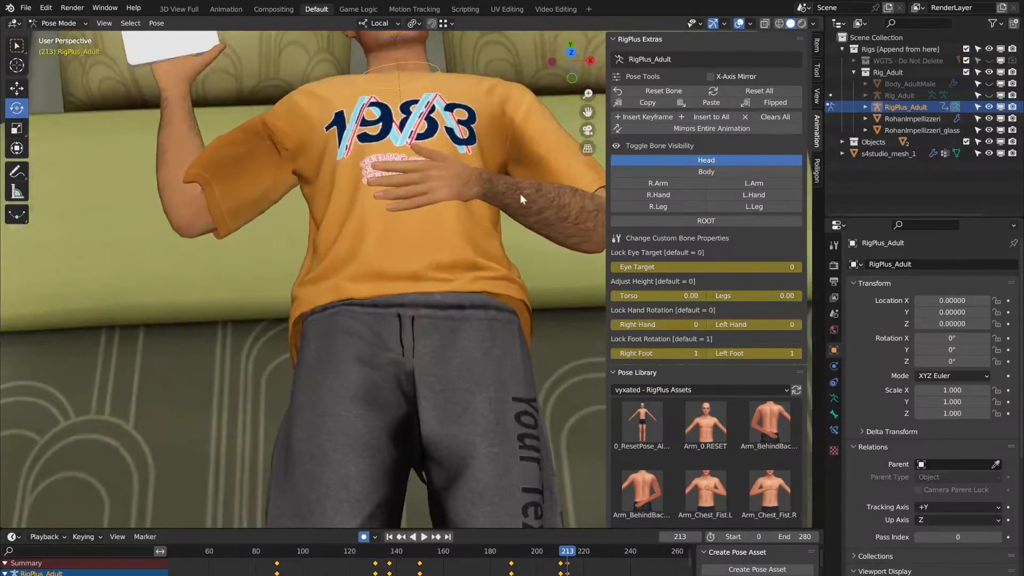
pyautogui.moveTo(588, 111); pyautogui.dragTo(547, 309)
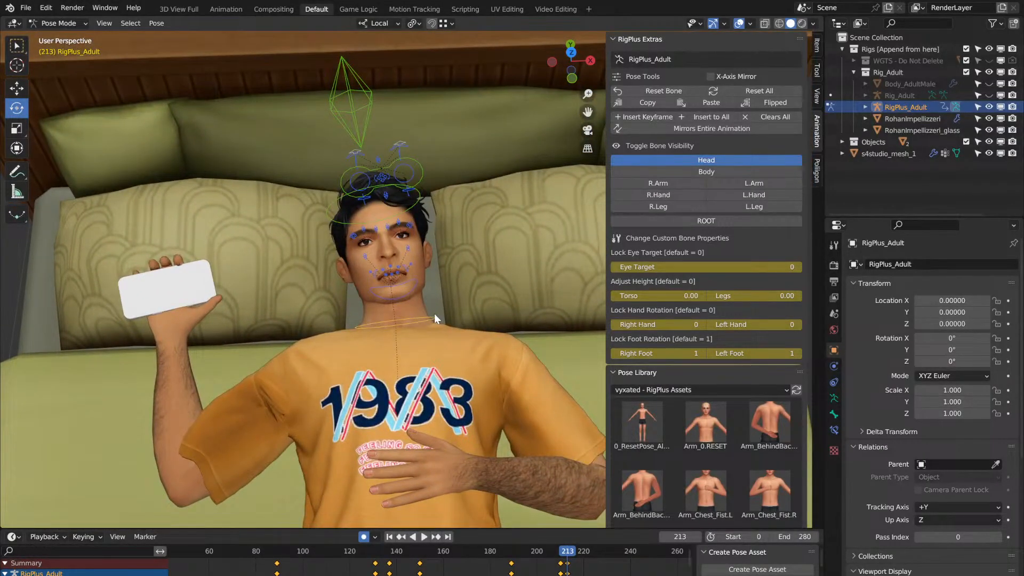
pyautogui.press('space')
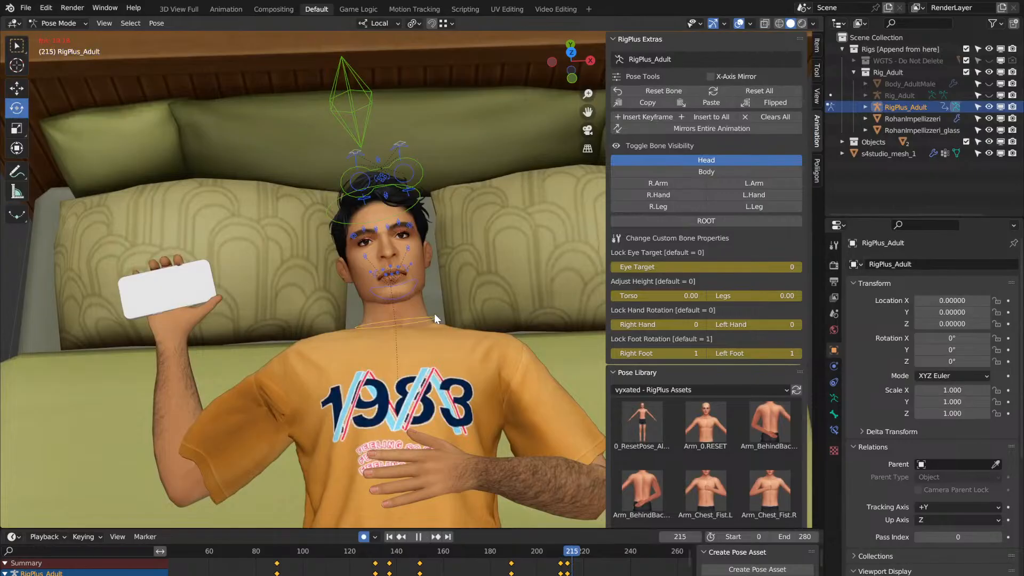
pyautogui.press('space')
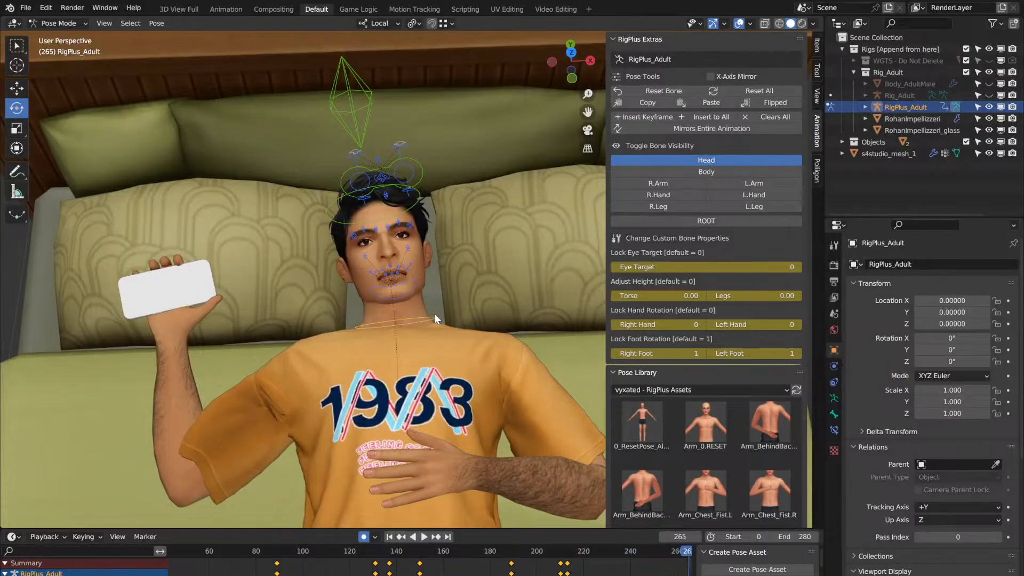
pyautogui.click(421, 316)
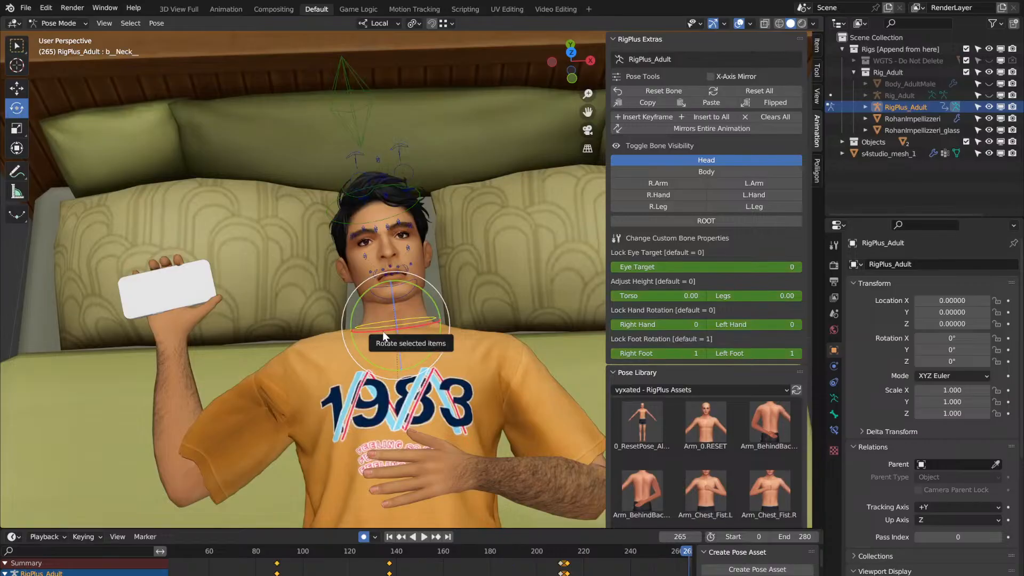
pyautogui.moveTo(382, 331); pyautogui.dragTo(184, 304)
pyautogui.moveTo(184, 304); pyautogui.dragTo(144, 308, button='middle')
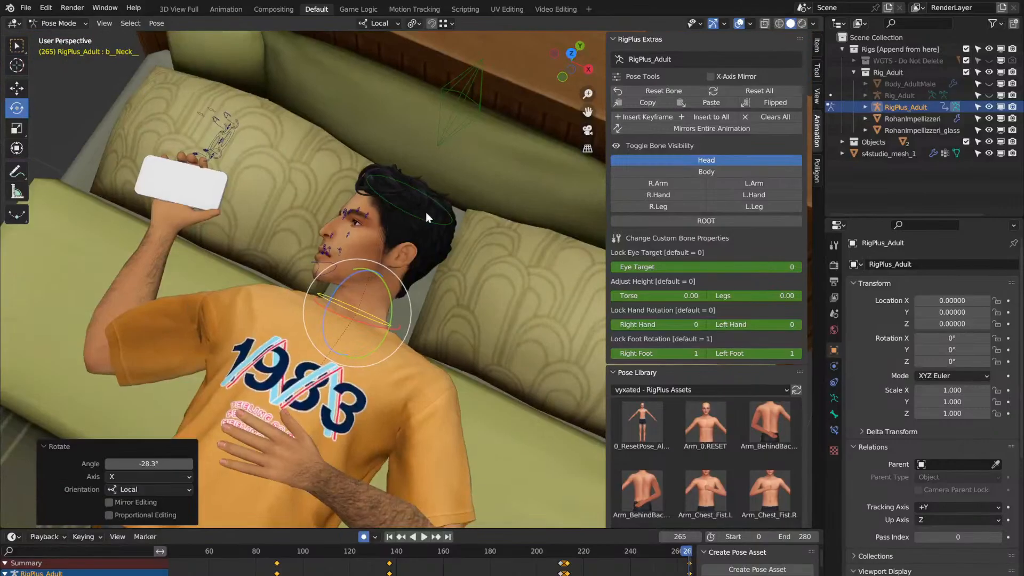
# Step: Rotate the head control 3.88° about the view Z axis and -18.6° about its local X axis at frame 265
pyautogui.click(427, 195)
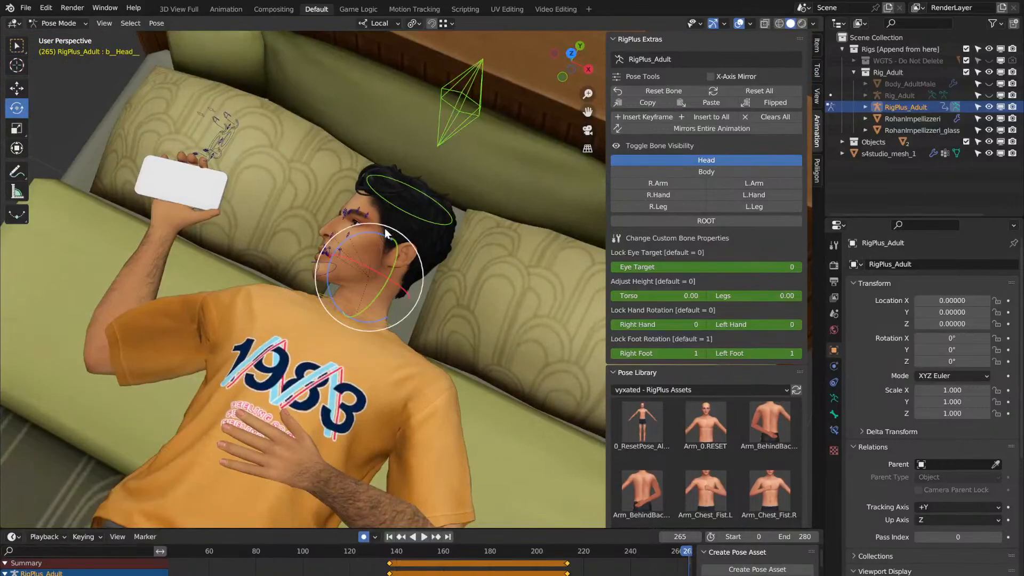
pyautogui.moveTo(388, 233); pyautogui.dragTo(390, 229)
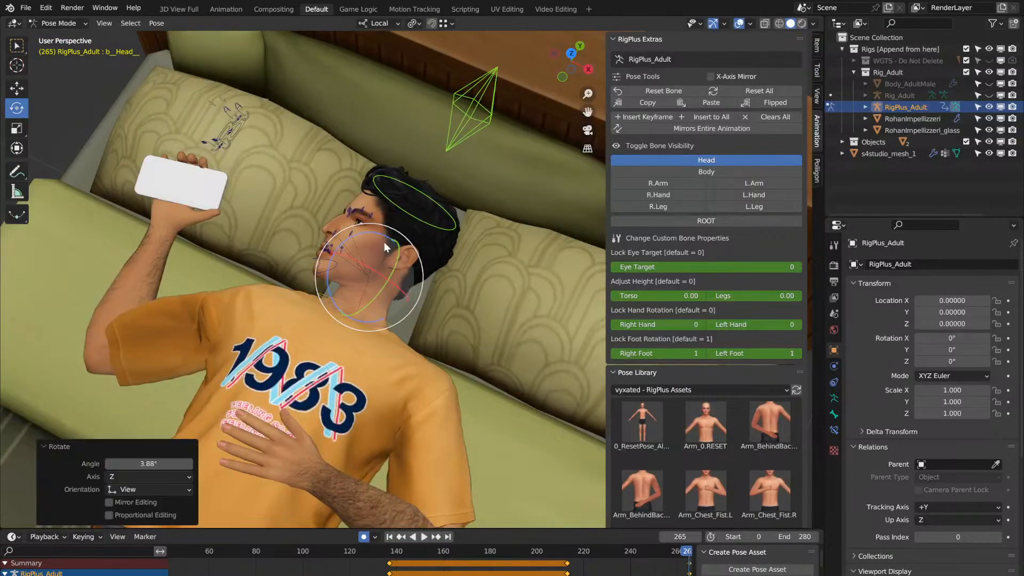
pyautogui.moveTo(366, 268); pyautogui.dragTo(453, 360)
# Step: Play the animation from frame 213 and examine the head turn toward the phone up close
pyautogui.click(566, 551)
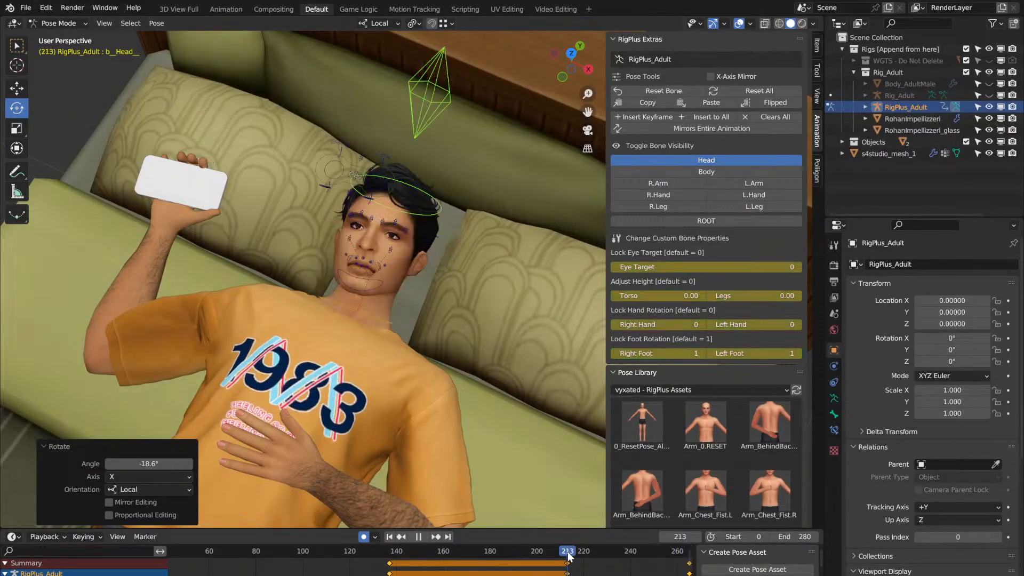
pyautogui.press('space')
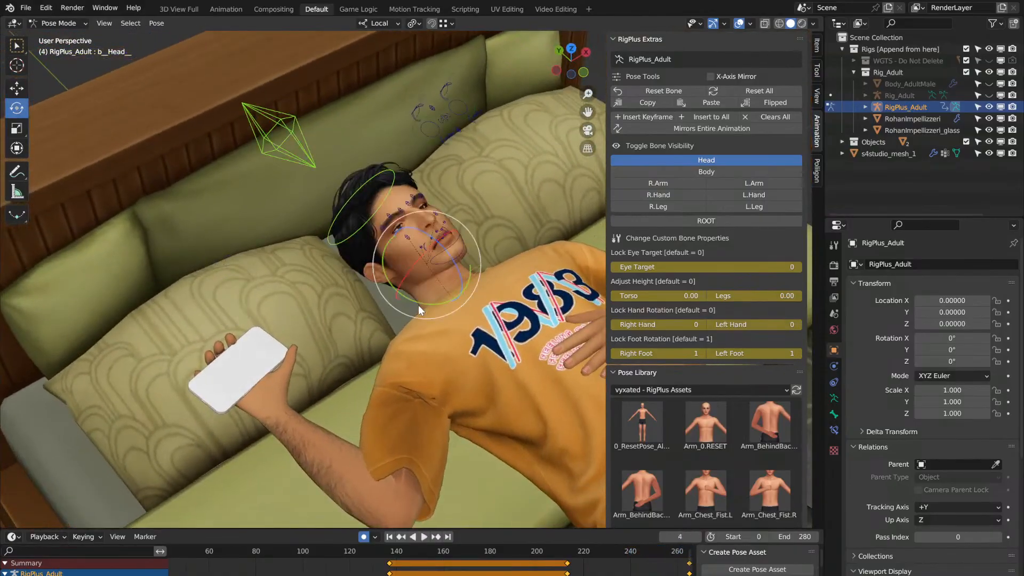
pyautogui.press('space')
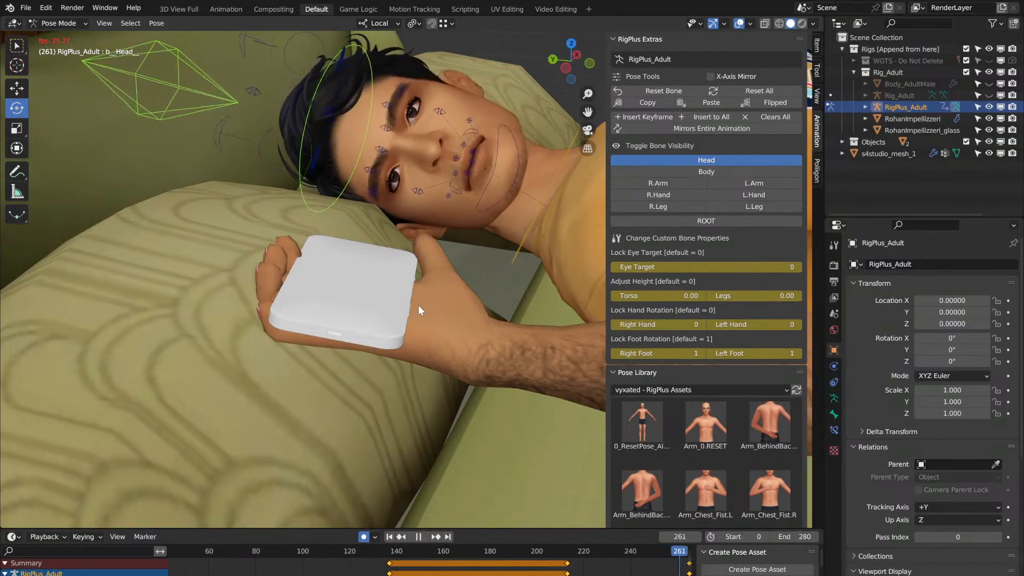
pyautogui.press('space')
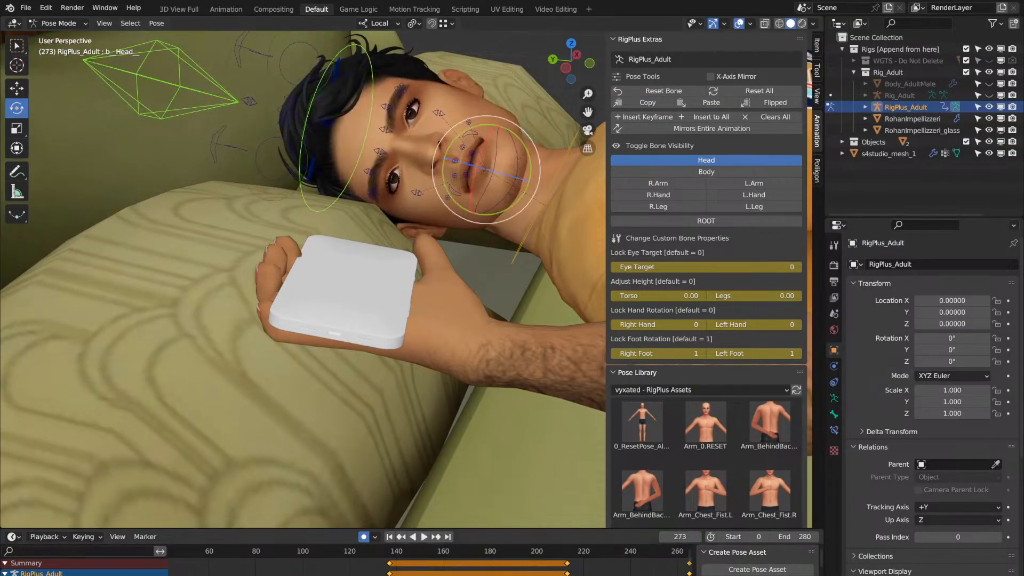
# Step: Replay the head turn toward the phone from frame 217 and stop at frame 254 with the face in view
pyautogui.moveTo(566, 565); pyautogui.dragTo(403, 565, button='middle')
pyautogui.click(415, 558)
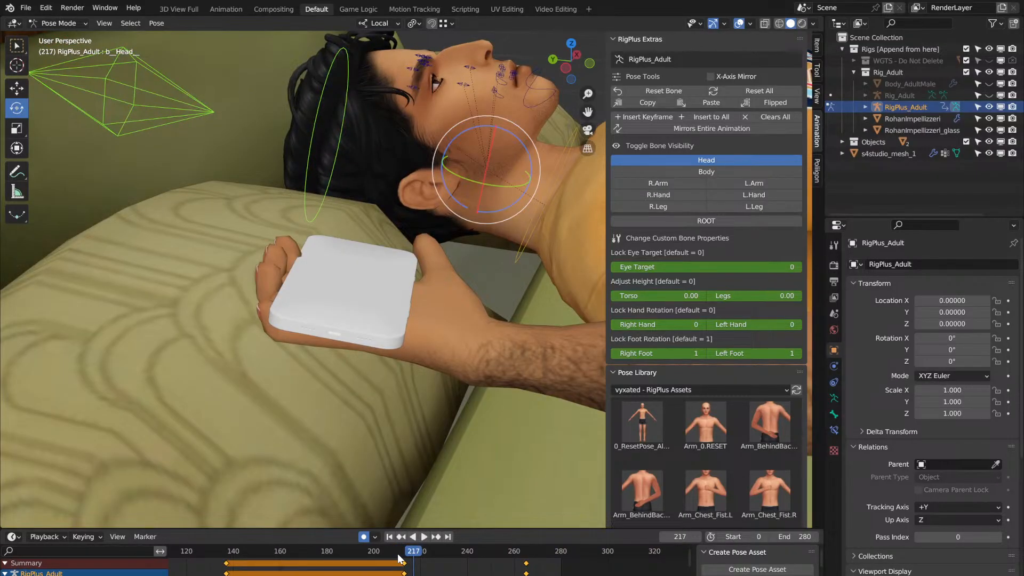
pyautogui.press('space')
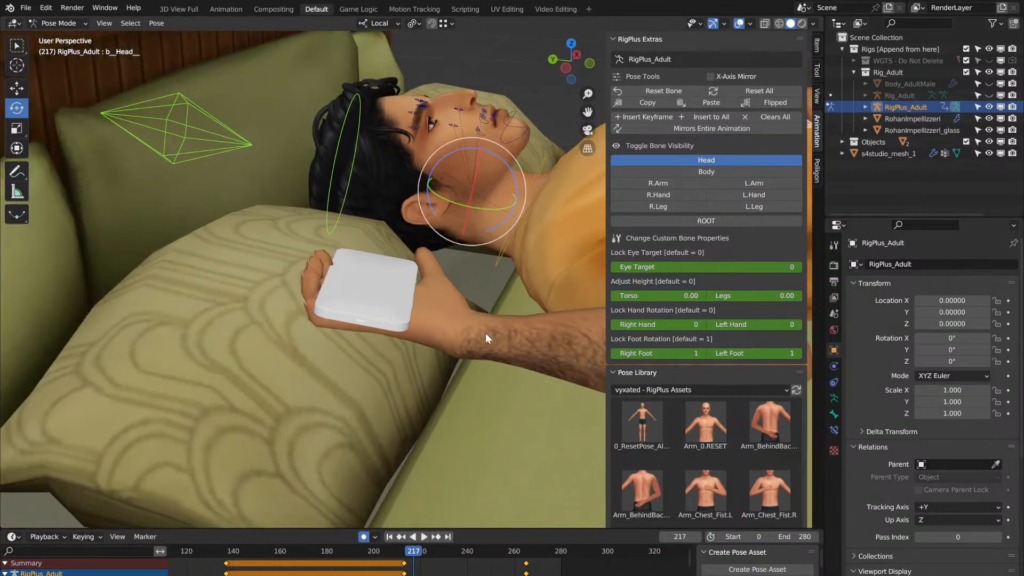
pyautogui.press('space')
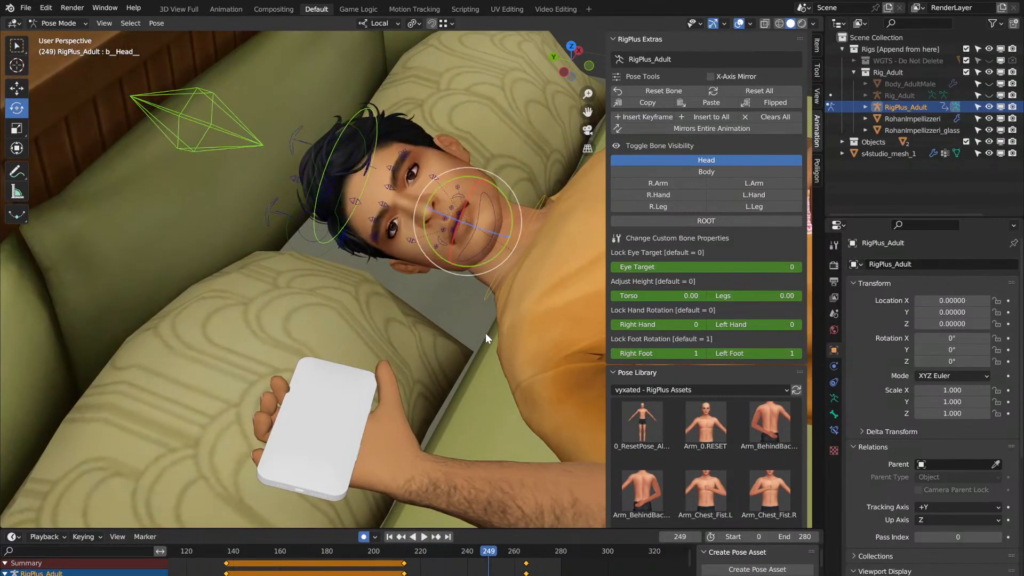
pyautogui.moveTo(486, 333); pyautogui.dragTo(439, 263, button='middle')
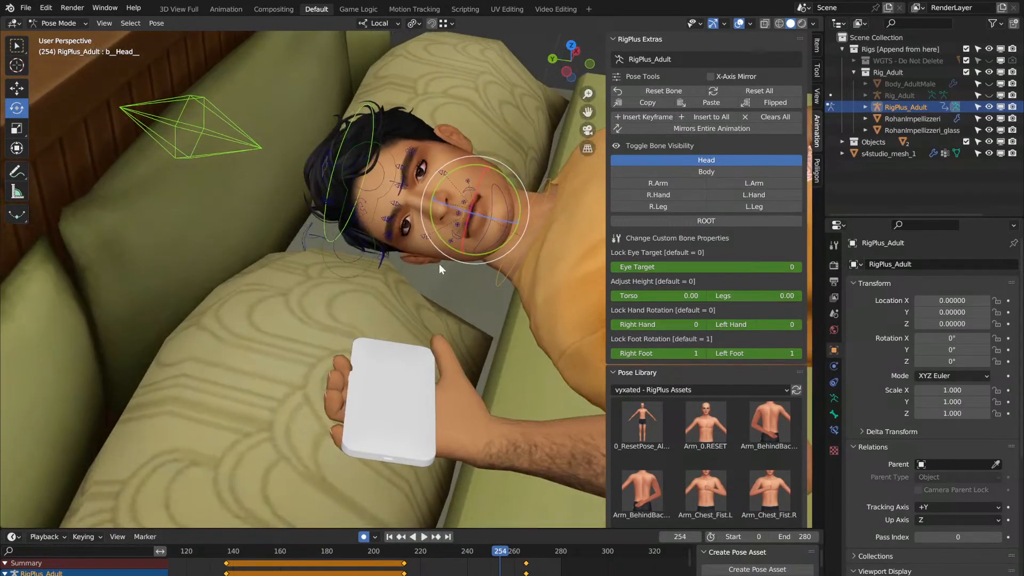
# Step: At frame 254, move both eye controls together -0.06413 along local X and 0.06164 along local Z, toward the phone
pyautogui.click(383, 171)
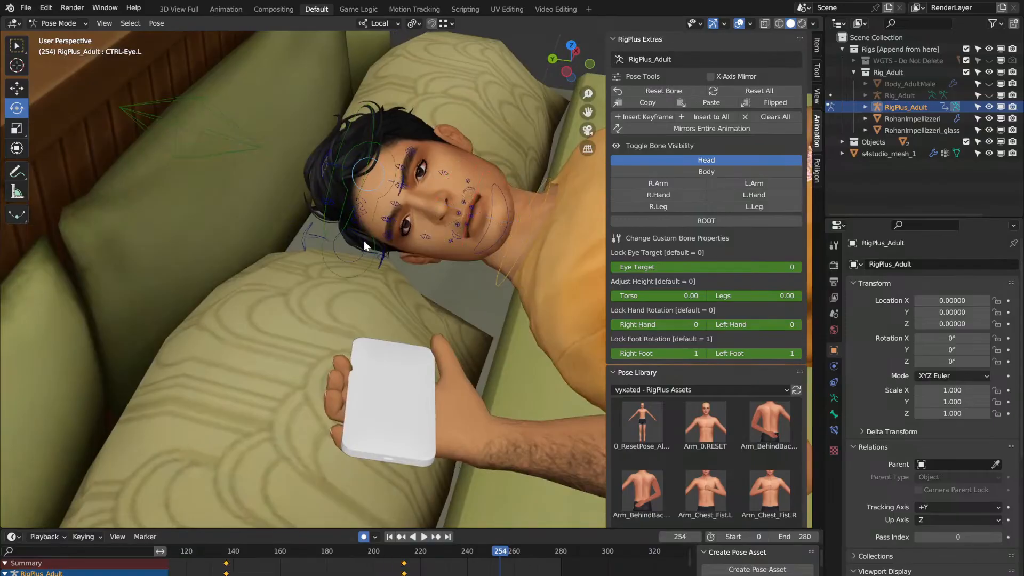
pyautogui.click(349, 249)
pyautogui.moveTo(324, 184); pyautogui.dragTo(323, 184, button='middle')
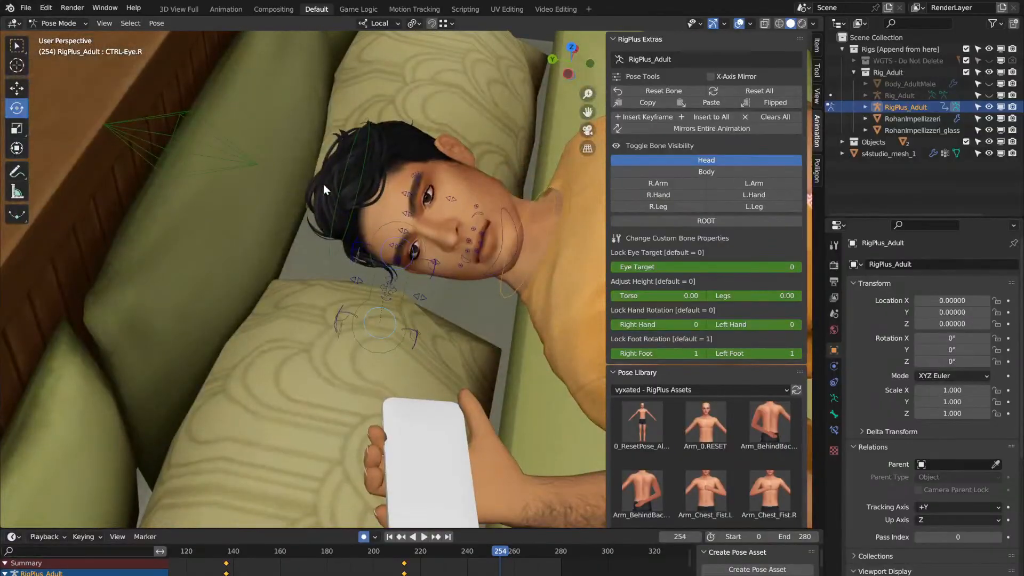
pyautogui.click(16, 89)
pyautogui.moveTo(374, 329); pyautogui.dragTo(375, 328, button='middle')
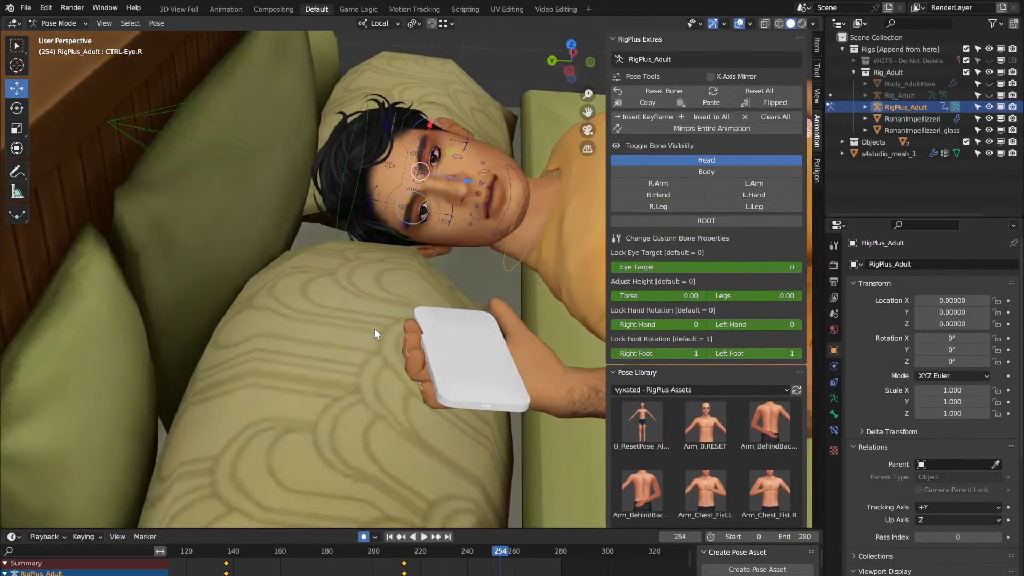
pyautogui.moveTo(451, 150); pyautogui.dragTo(500, 231)
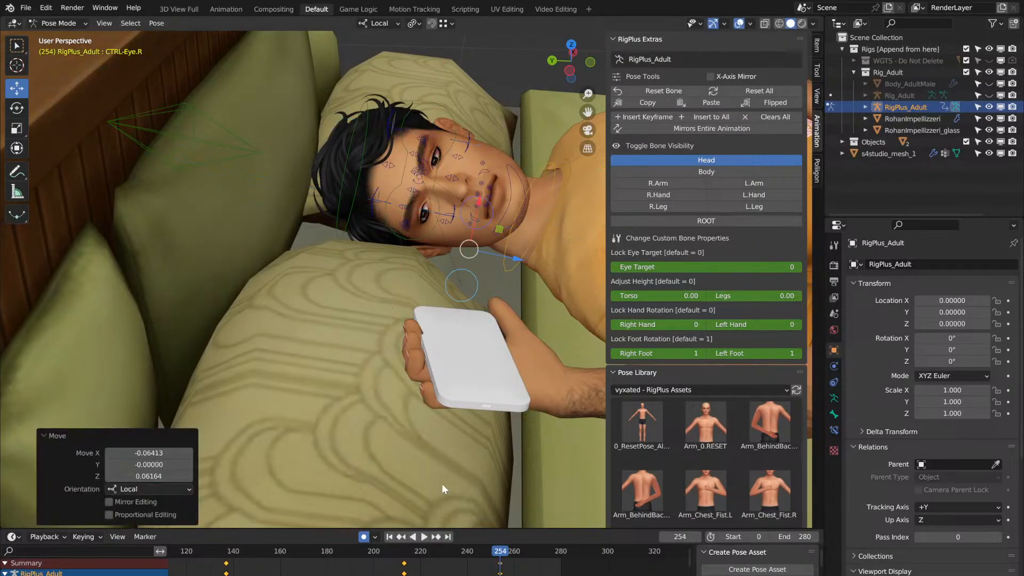
# Step: Replay the animation leading into the head turn and examine the eye movement, stopping at frame 227
pyautogui.click(408, 553)
pyautogui.press('space')
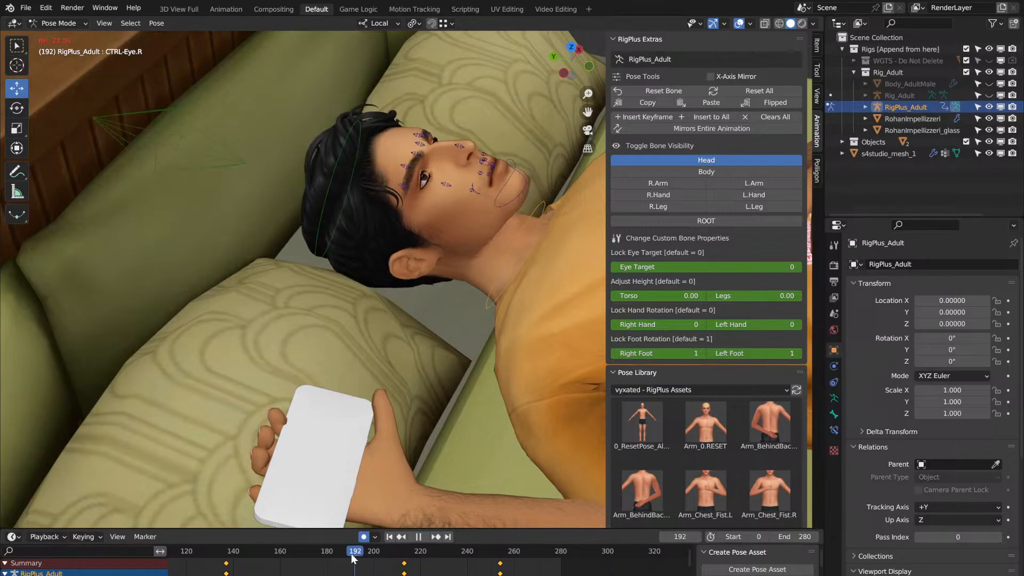
pyautogui.click(351, 553)
pyautogui.moveTo(418, 379); pyautogui.dragTo(373, 413, button='middle')
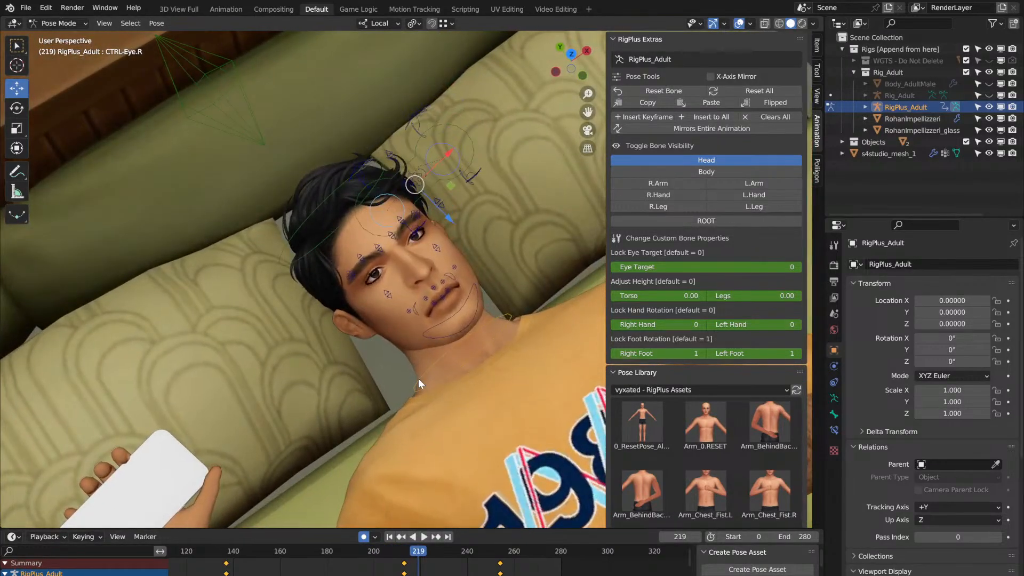
pyautogui.click(405, 553)
pyautogui.press('space')
pyautogui.press('space')
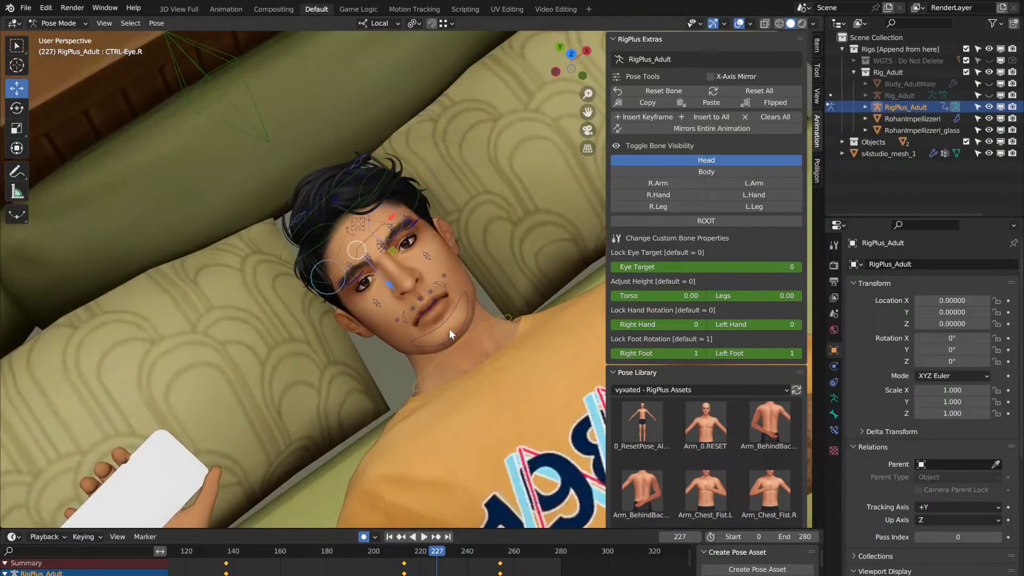
# Step: Select the eyebrow controls on both sides and apply the E_Surprised library pose to them at frame 233
pyautogui.scroll(6, 449, 329)
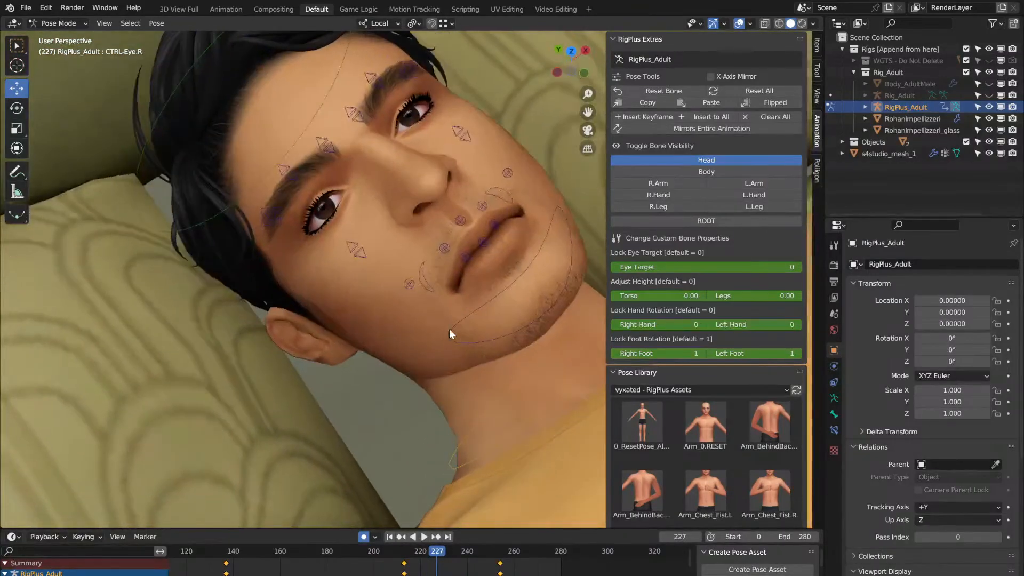
pyautogui.scroll(-2, 450, 328)
pyautogui.moveTo(449, 328); pyautogui.dragTo(451, 257, button='middle')
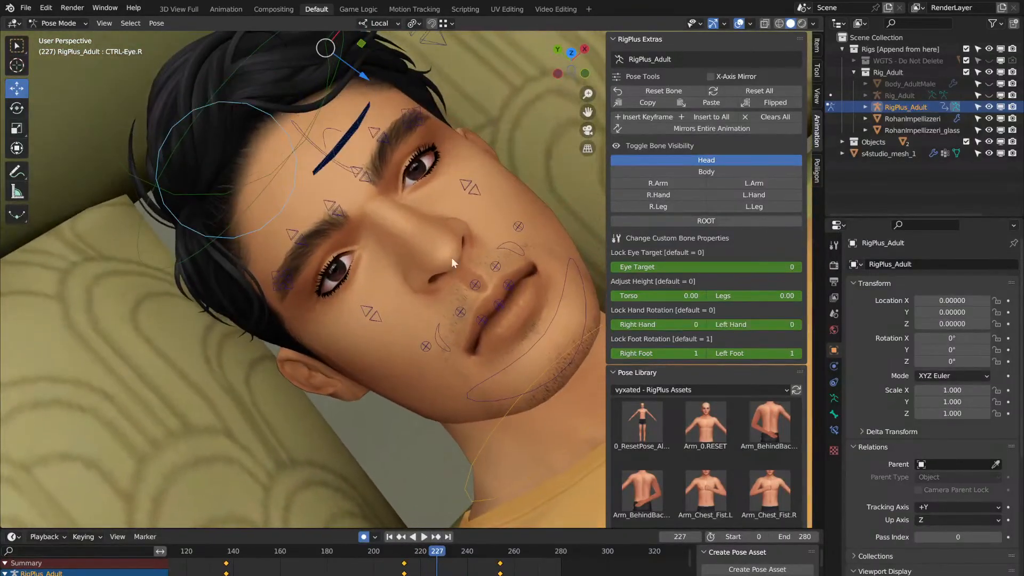
pyautogui.click(412, 114)
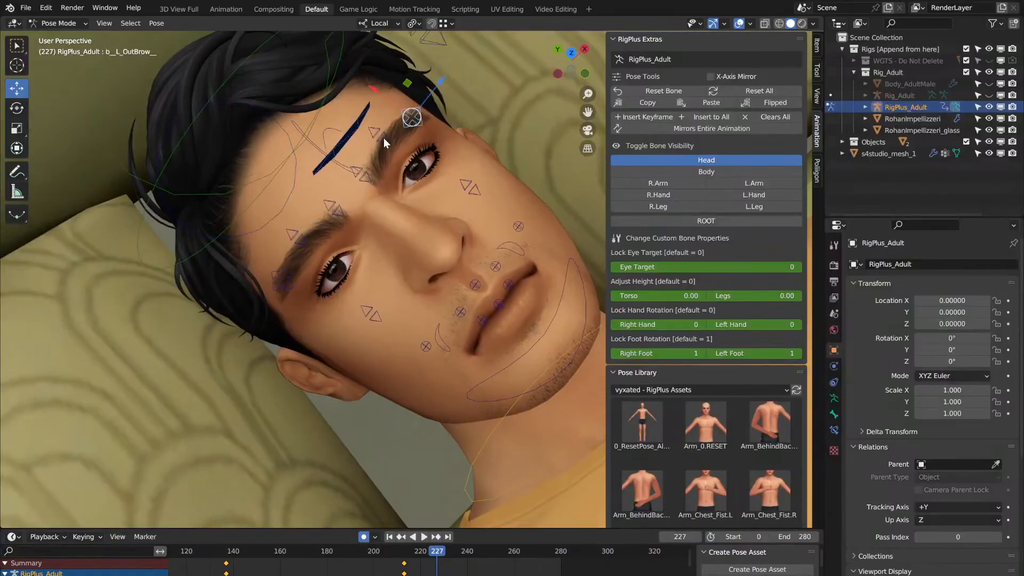
pyautogui.click(368, 177)
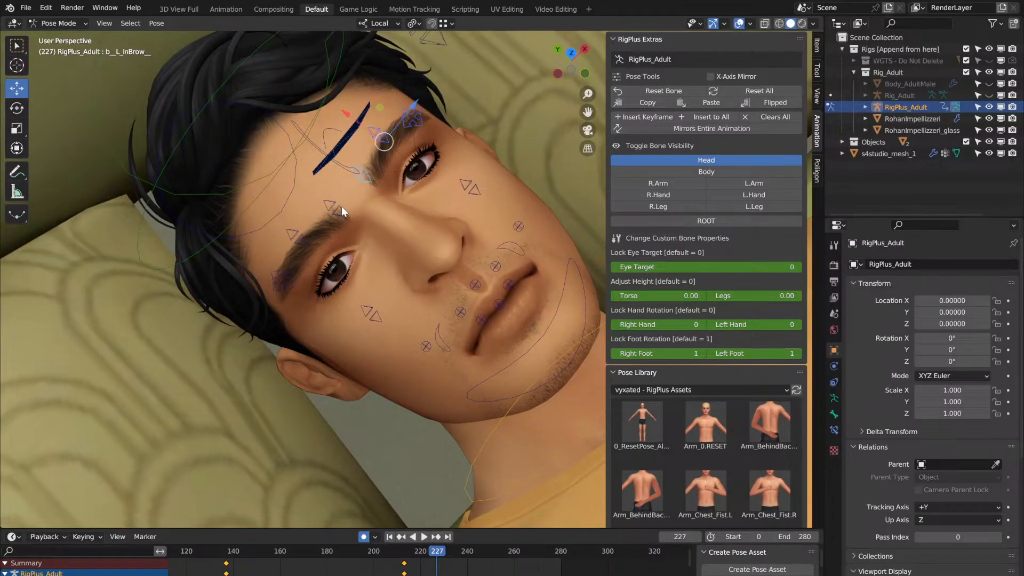
pyautogui.click(301, 237)
pyautogui.click(293, 273)
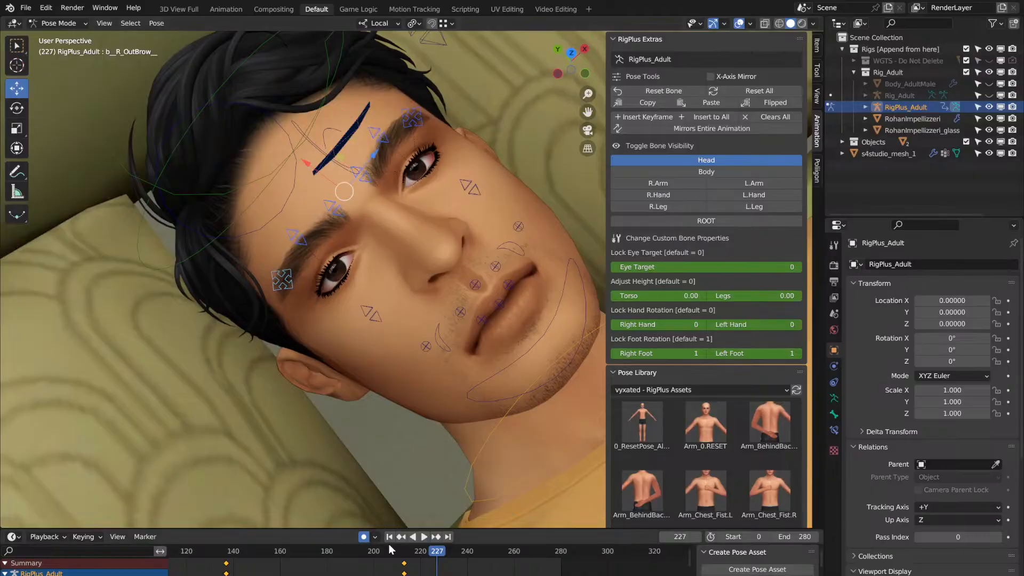
pyautogui.click(405, 558)
pyautogui.press('space')
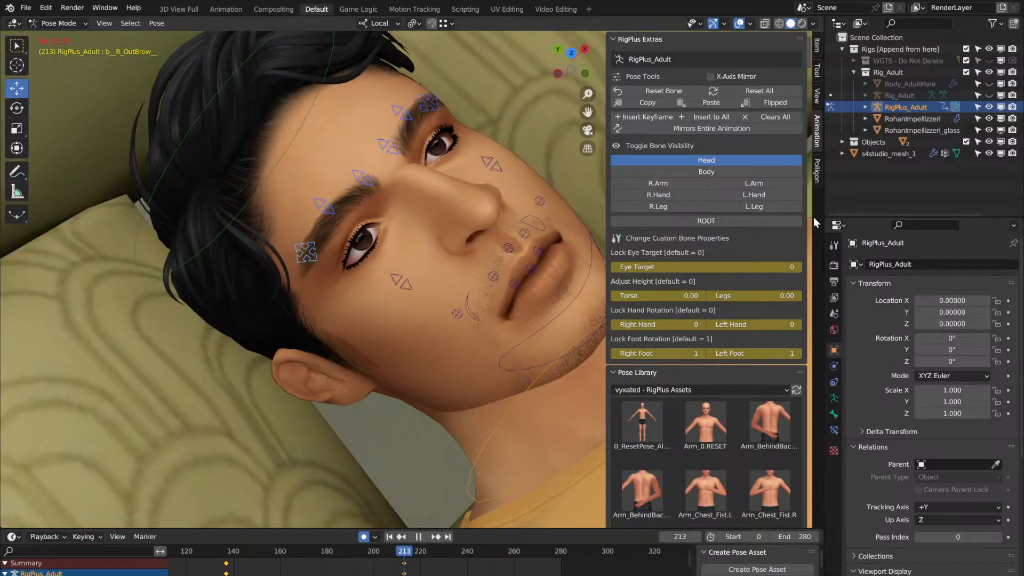
pyautogui.press('space')
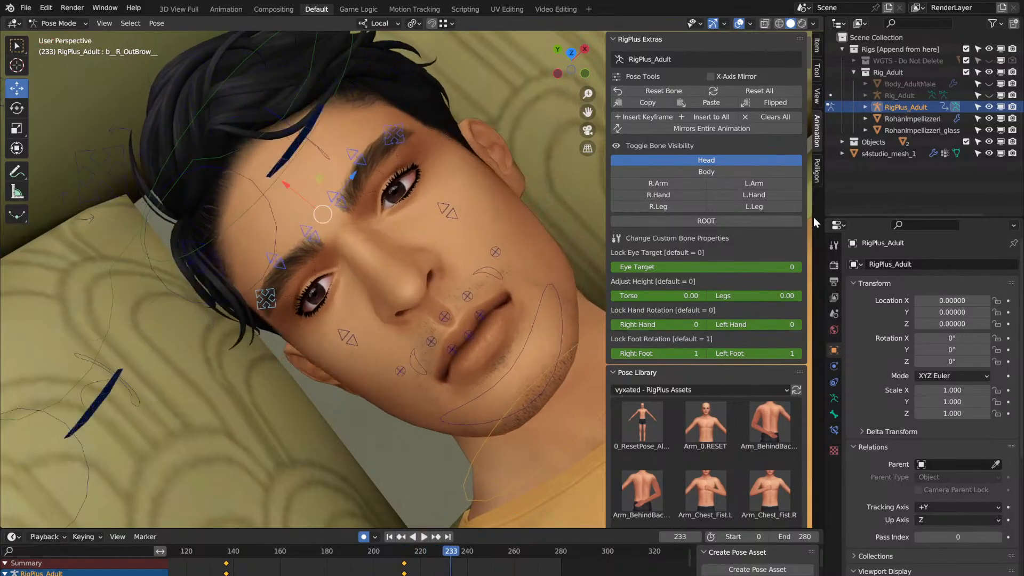
pyautogui.moveTo(806, 45); pyautogui.dragTo(818, 241)
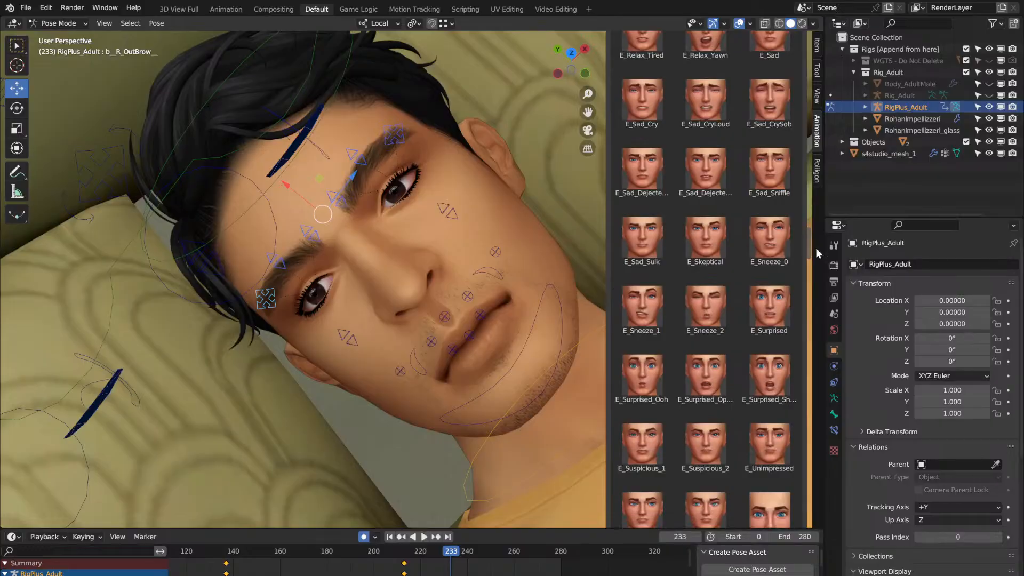
pyautogui.click(783, 327)
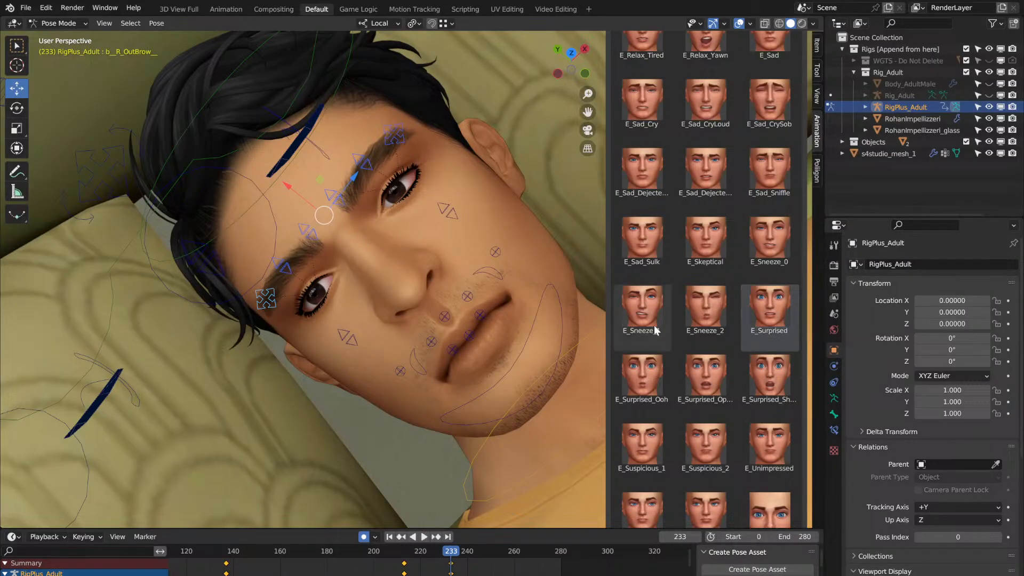
# Step: Play the animation repeatedly from frame 213 and examine the eyebrow motion during the head turn from different angles
pyautogui.moveTo(466, 327); pyautogui.dragTo(466, 327, button='middle')
pyautogui.scroll(-4, 466, 327)
pyautogui.press('space')
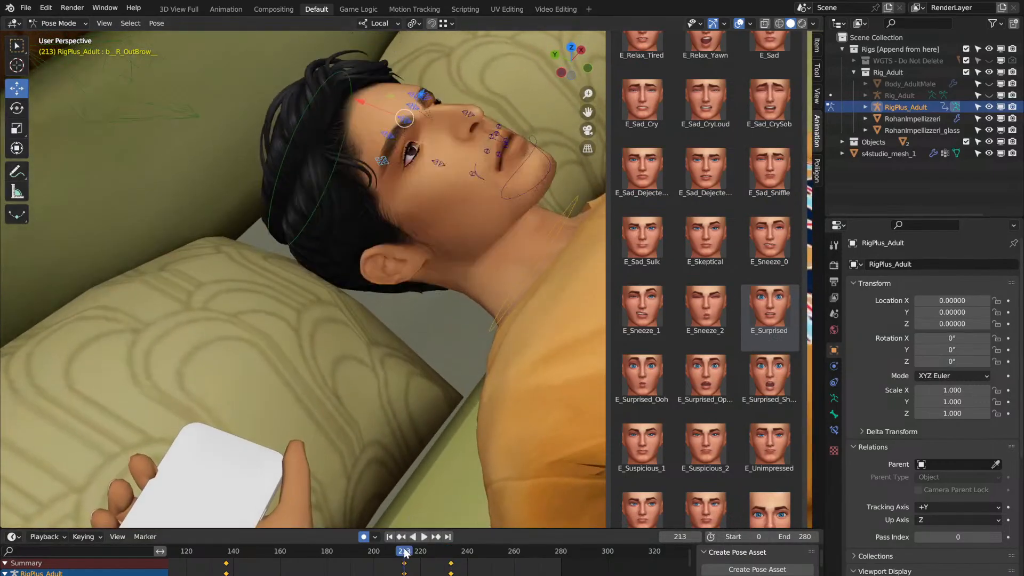
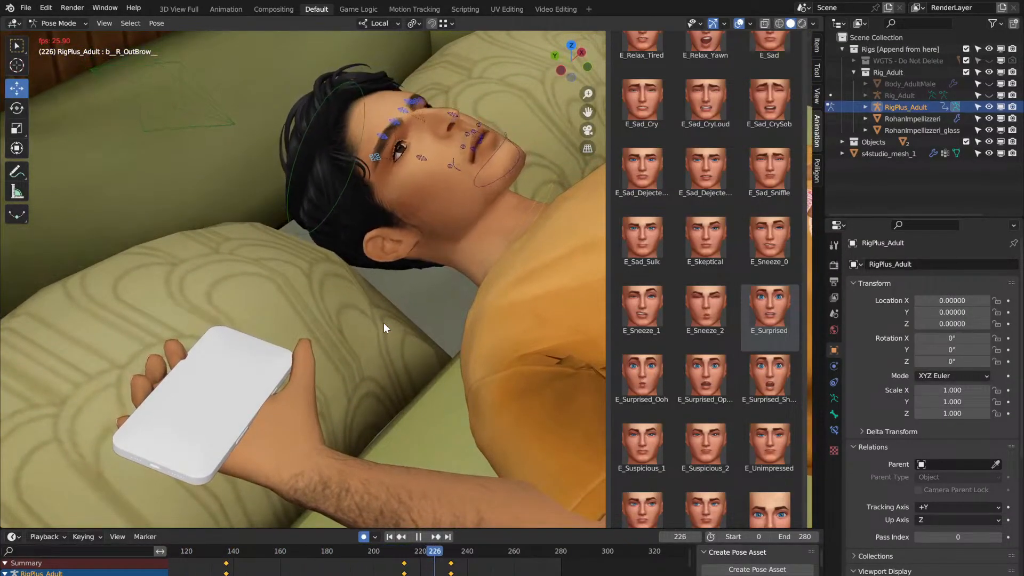
pyautogui.press('space')
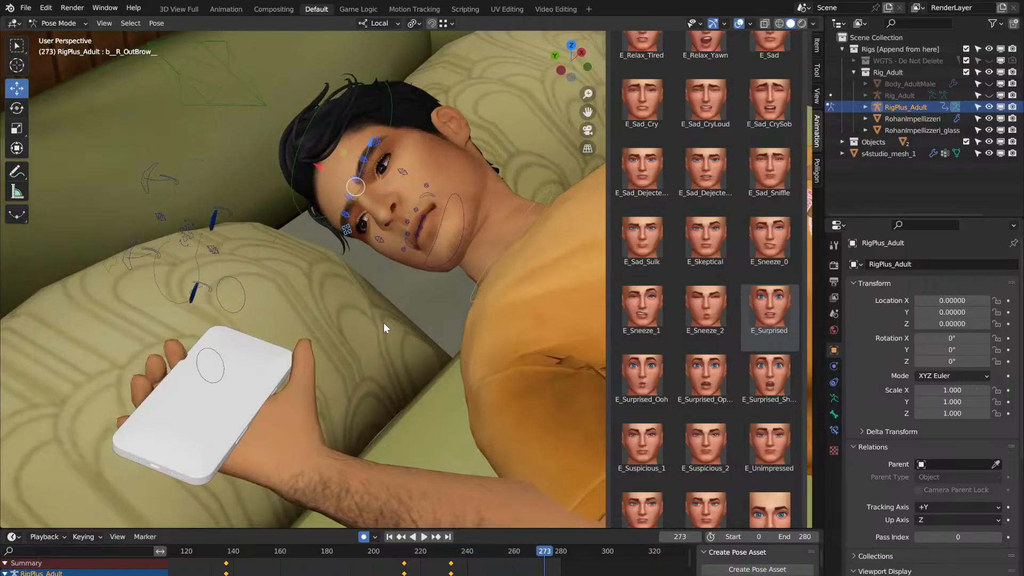
pyautogui.press('space')
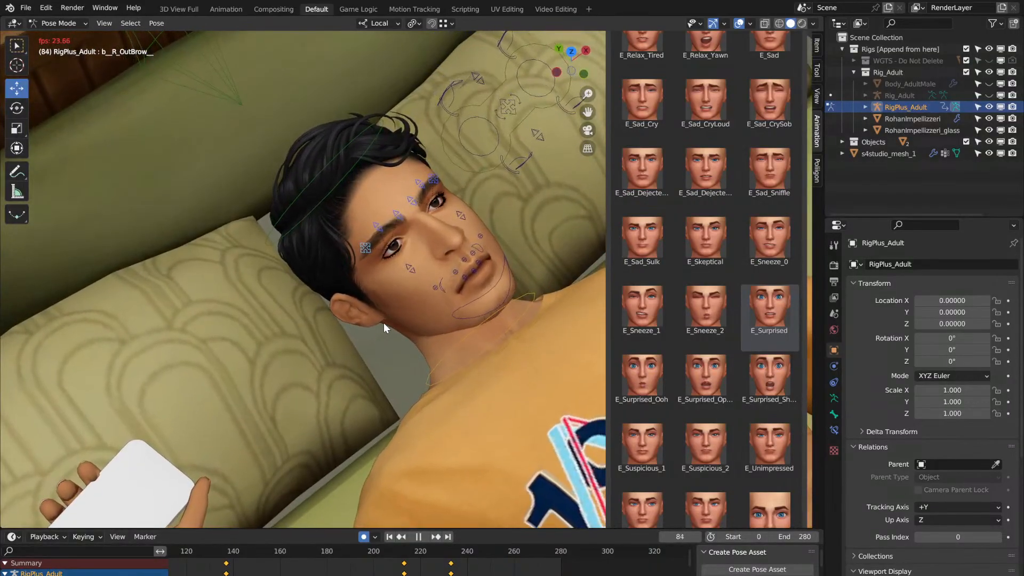
pyautogui.click(405, 550)
pyautogui.press('space')
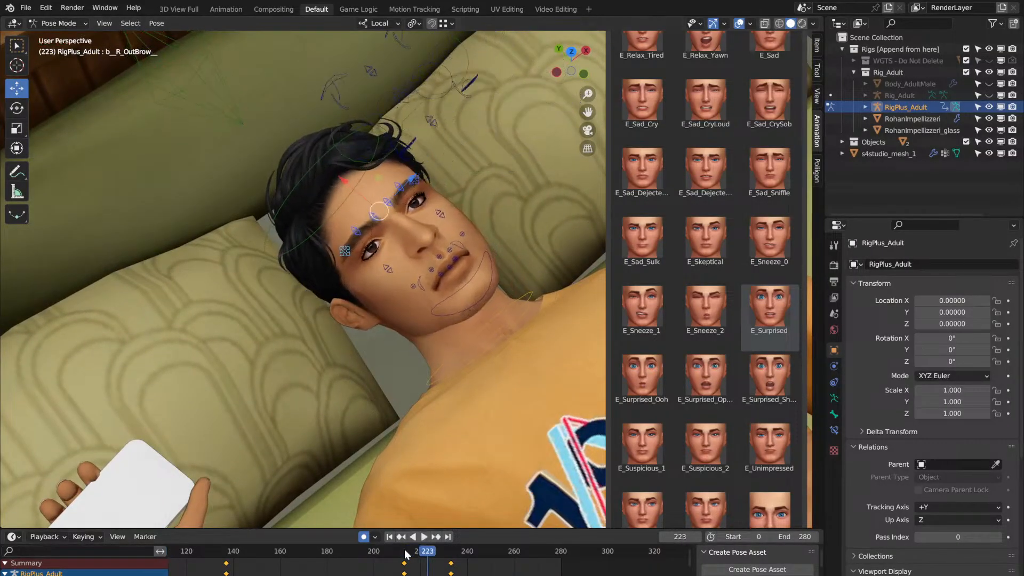
pyautogui.press('space')
pyautogui.click(405, 551)
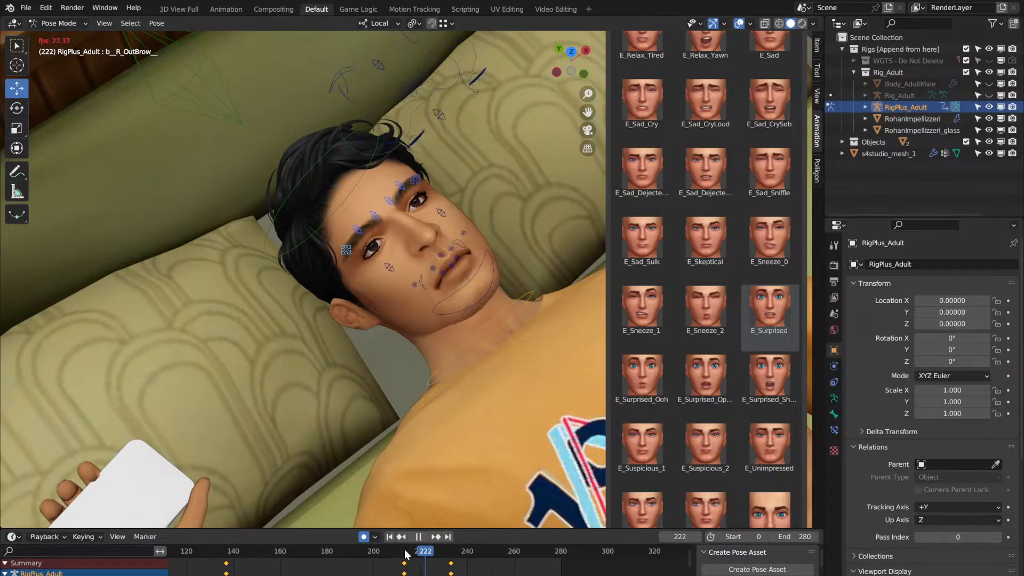
pyautogui.moveTo(456, 436); pyautogui.dragTo(457, 442, button='middle')
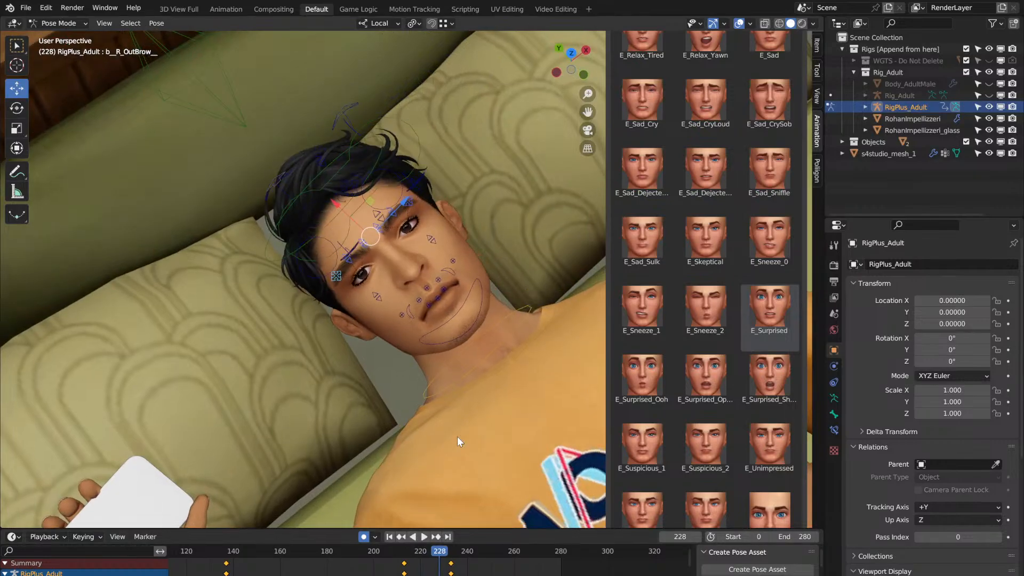
# Step: Shift the upper-eyelid close control slightly along its local Z axis at frame 228 and play the animation on to frame 264
pyautogui.click(321, 161)
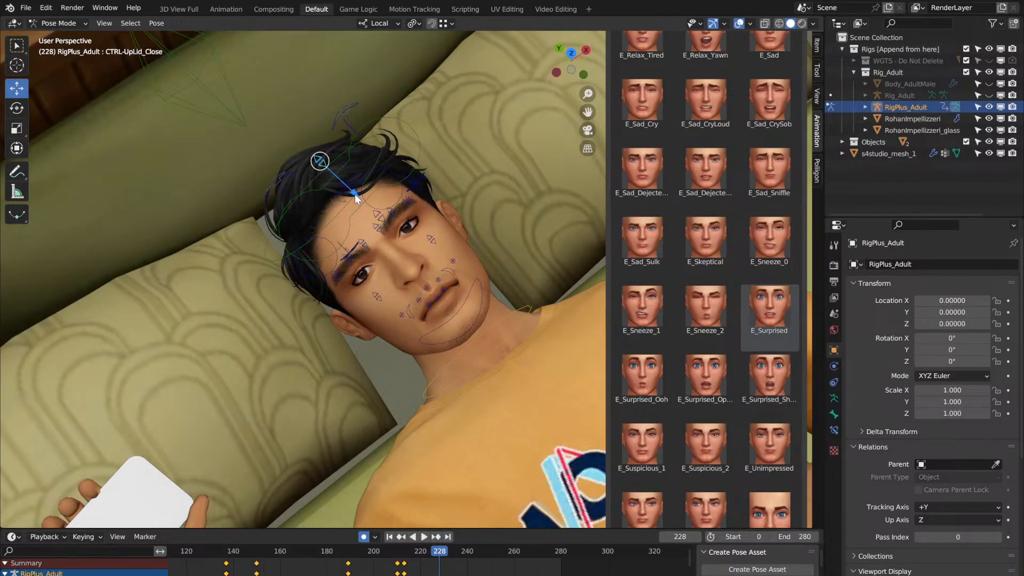
pyautogui.moveTo(354, 194); pyautogui.dragTo(353, 196)
pyautogui.press('space')
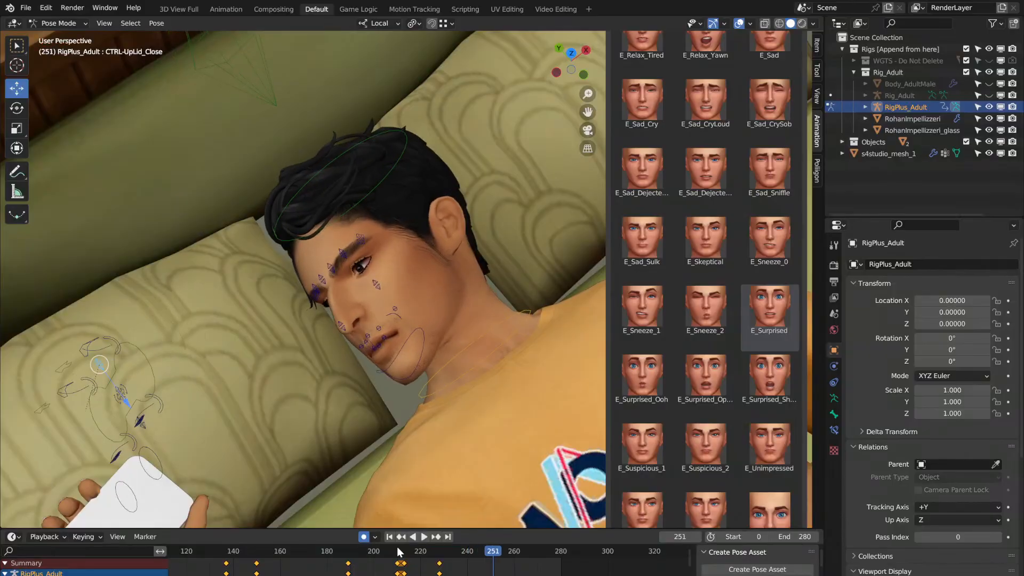
pyautogui.press('space')
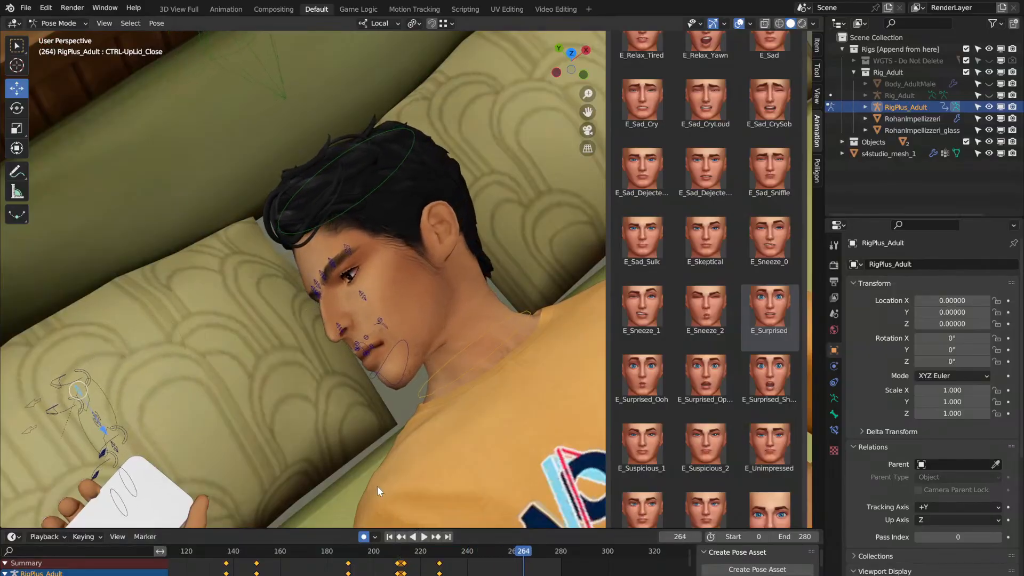
# Step: Move the upper-eyelid close control 0.00123 along its local Z axis at frame 264 and play back the head turn
pyautogui.moveTo(376, 395); pyautogui.dragTo(367, 386, button='middle')
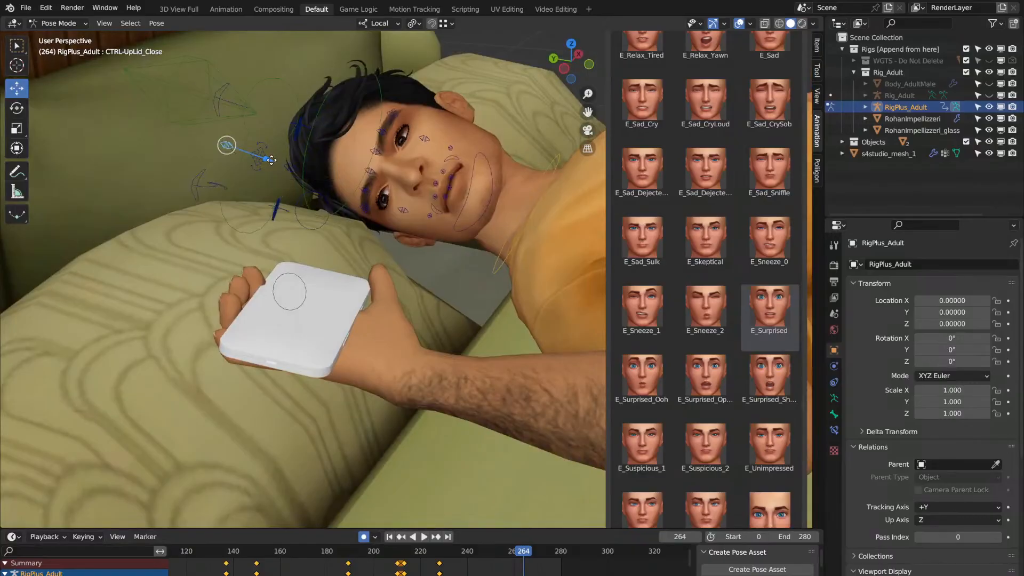
pyautogui.moveTo(268, 158); pyautogui.dragTo(273, 161)
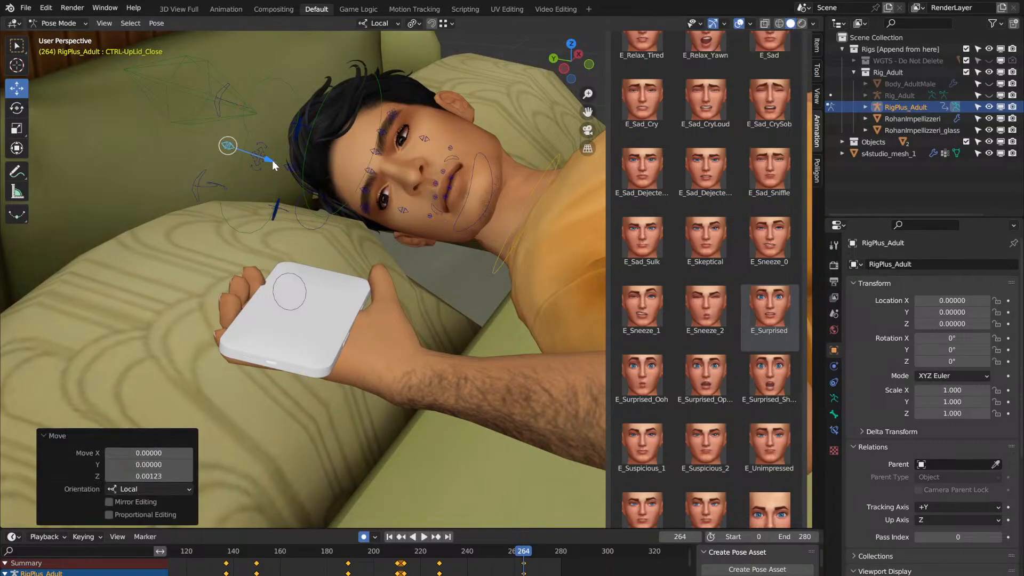
pyautogui.click(401, 556)
pyautogui.press('space')
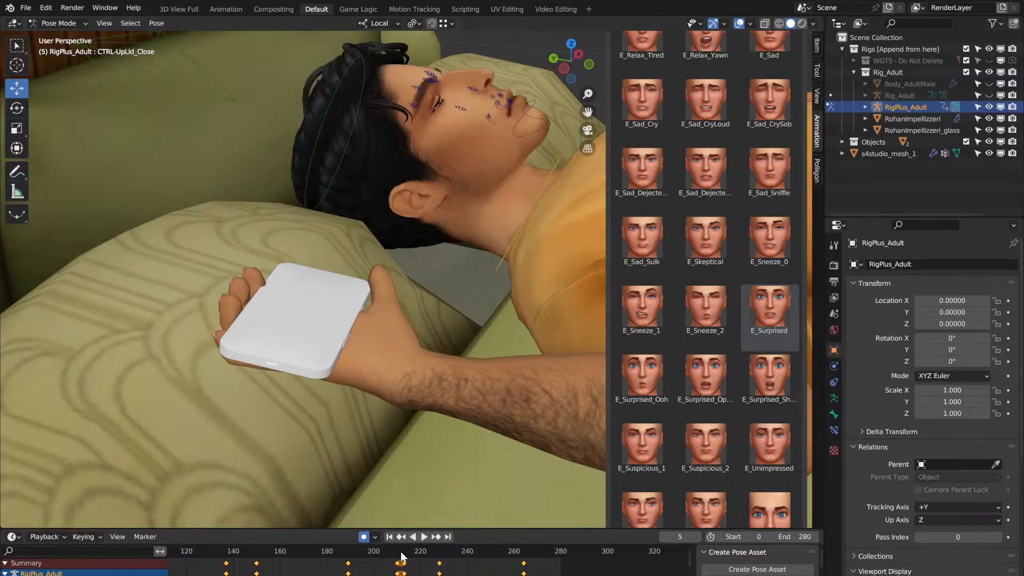
pyautogui.press('space')
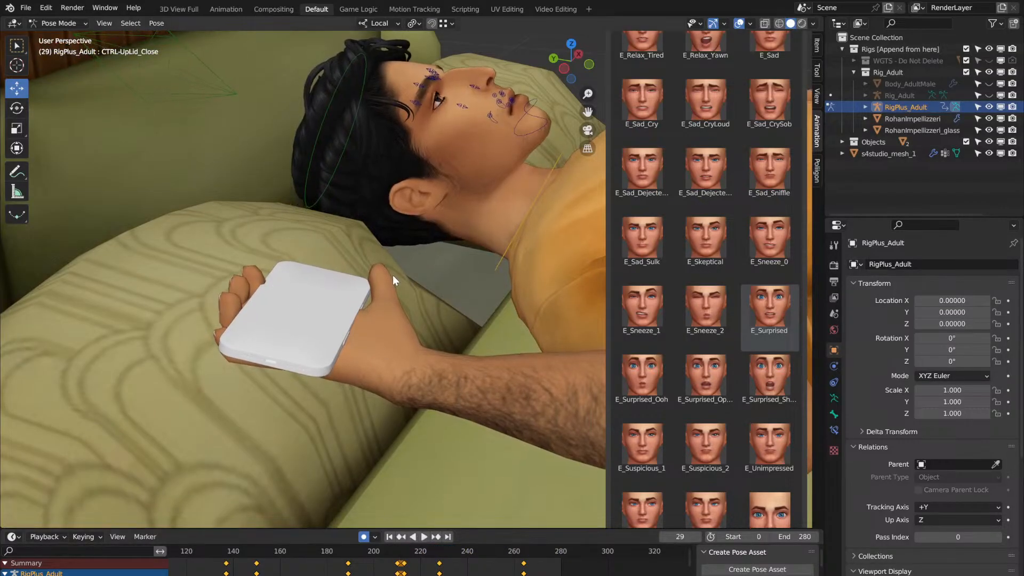
# Step: Play the animation from about frame 137 to frame 265 and inspect the character's head turn and phone hand
pyautogui.scroll(-3, 393, 275)
pyautogui.moveTo(393, 275); pyautogui.dragTo(315, 301, button='middle')
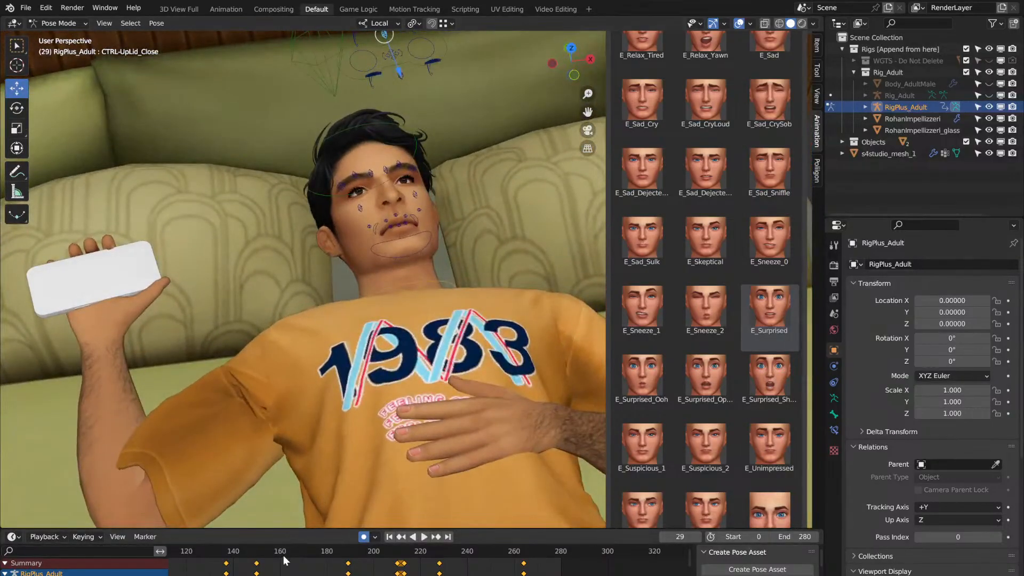
pyautogui.click(227, 552)
pyautogui.press('space')
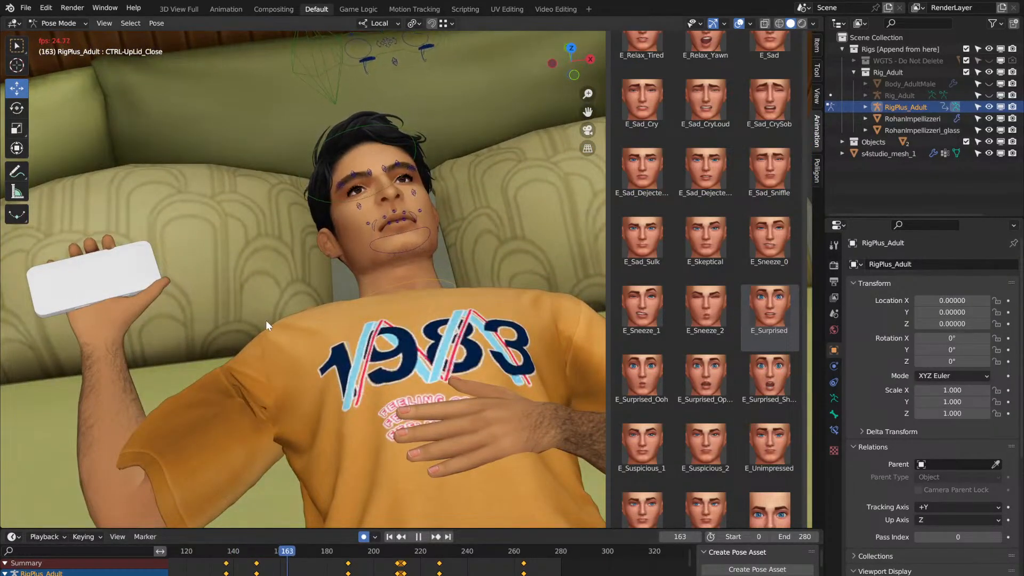
pyautogui.moveTo(265, 320); pyautogui.dragTo(265, 320, button='middle')
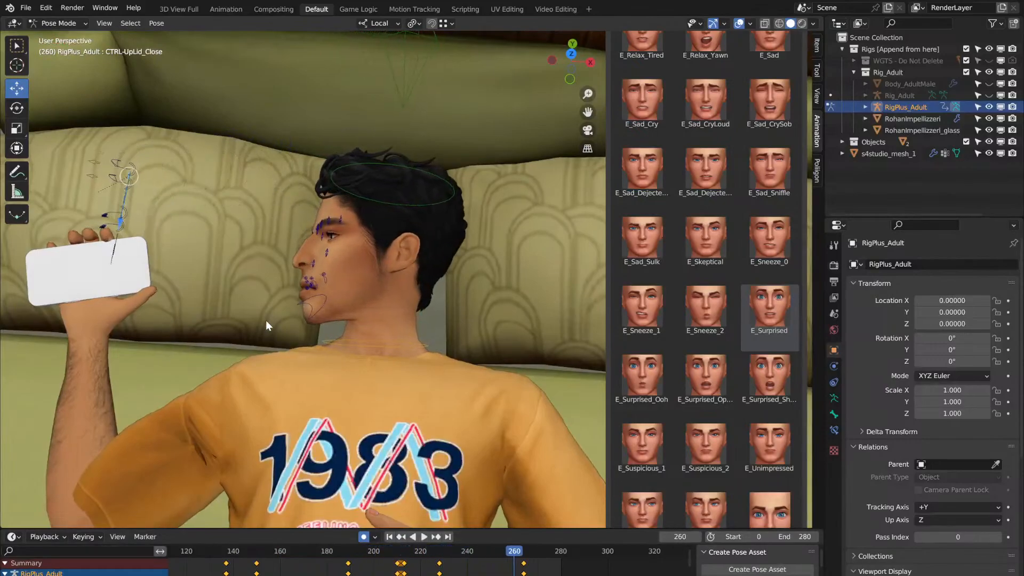
pyautogui.press('space')
pyautogui.moveTo(335, 281); pyautogui.dragTo(335, 281, button='middle')
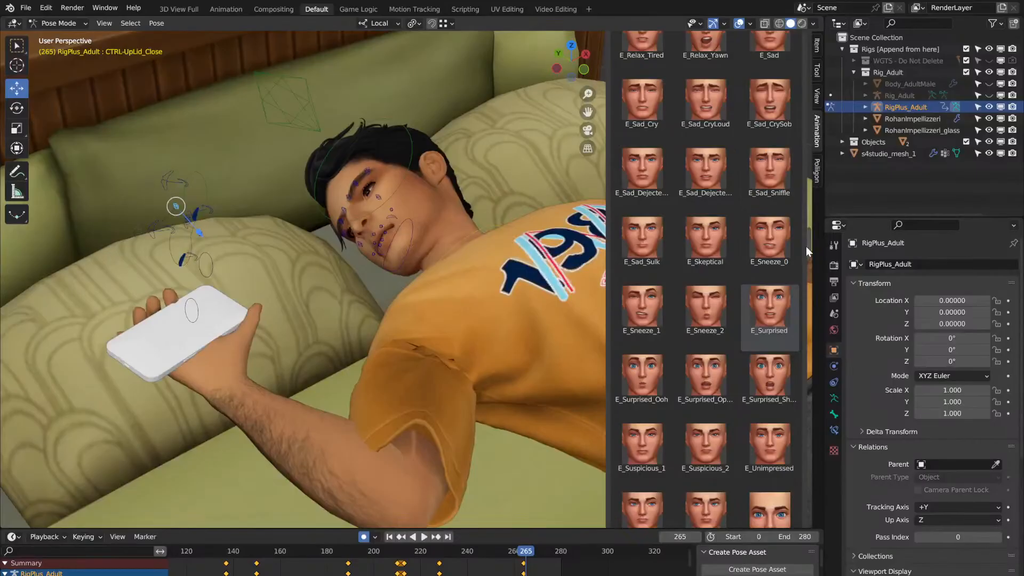
# Step: Show the right-arm bones and, at frame 265, rotate the right forearm 54.2° about local X and -9.03° about local Z
pyautogui.moveTo(809, 239); pyautogui.dragTo(818, 28)
pyautogui.click(693, 153)
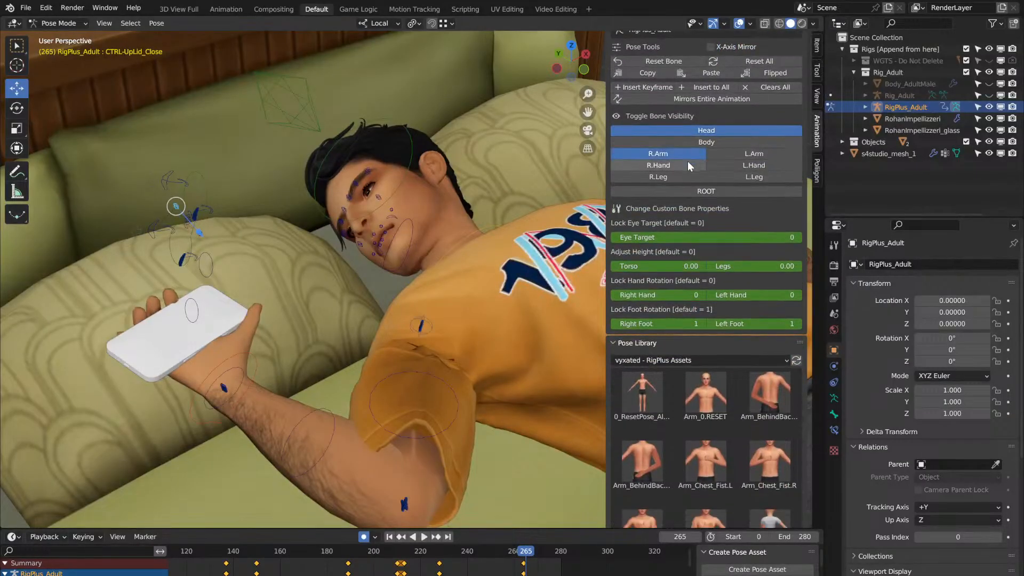
pyautogui.click(323, 454)
pyautogui.press('KP_Decimal')
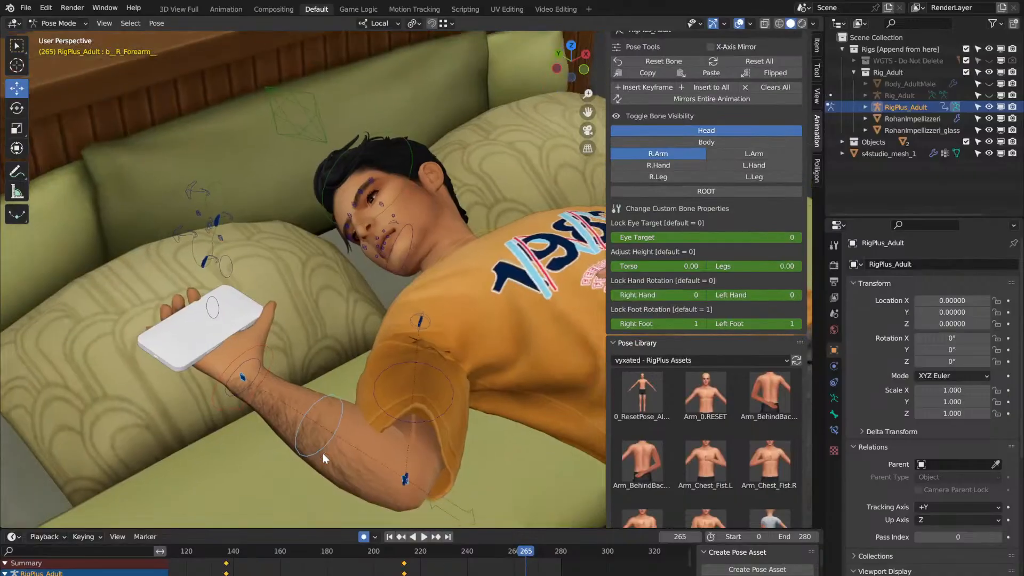
pyautogui.click(13, 110)
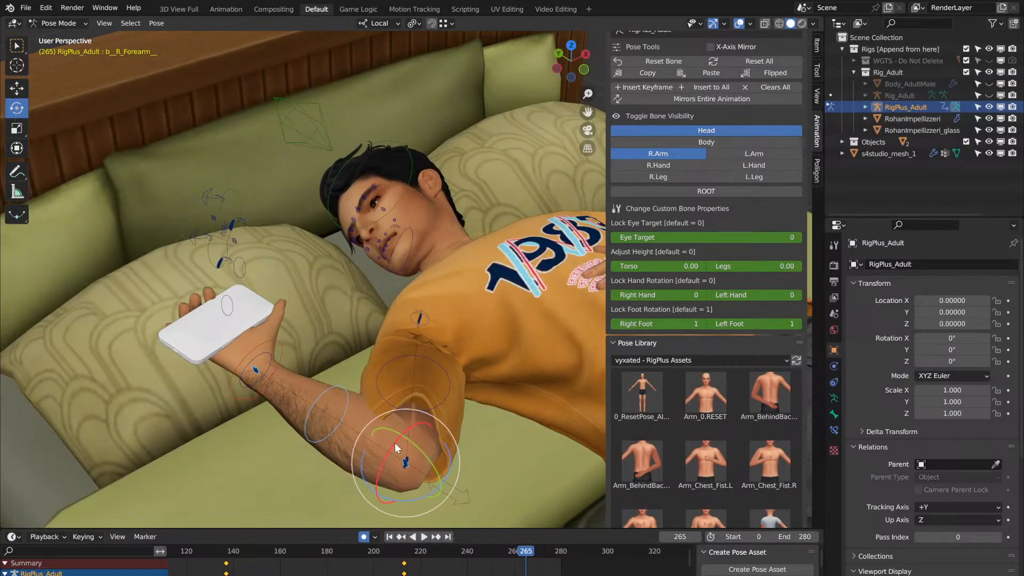
pyautogui.moveTo(389, 450); pyautogui.dragTo(410, 425)
pyautogui.moveTo(410, 425)
pyautogui.mouseDown(button='middle')
pyautogui.moveTo(423, 408)
pyautogui.moveTo(441, 411)
pyautogui.moveTo(422, 416)
pyautogui.mouseUp(button='middle')
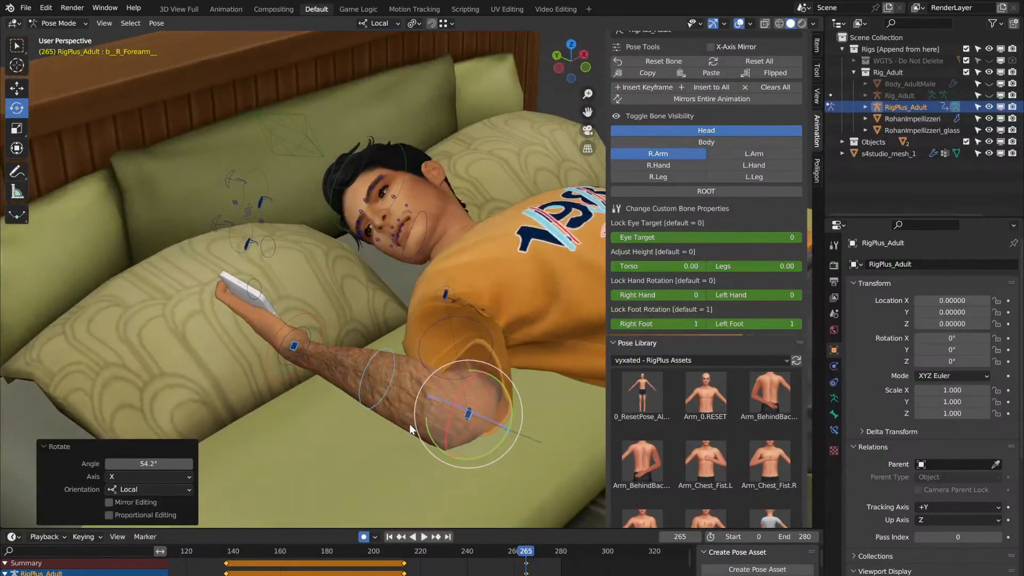
pyautogui.press('r')
pyautogui.press('z')
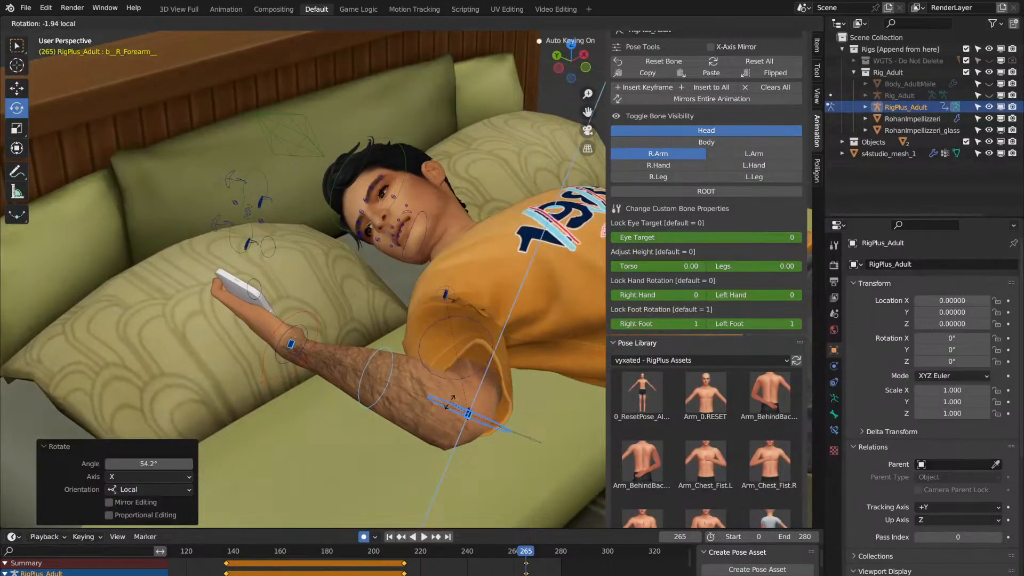
pyautogui.click(453, 401)
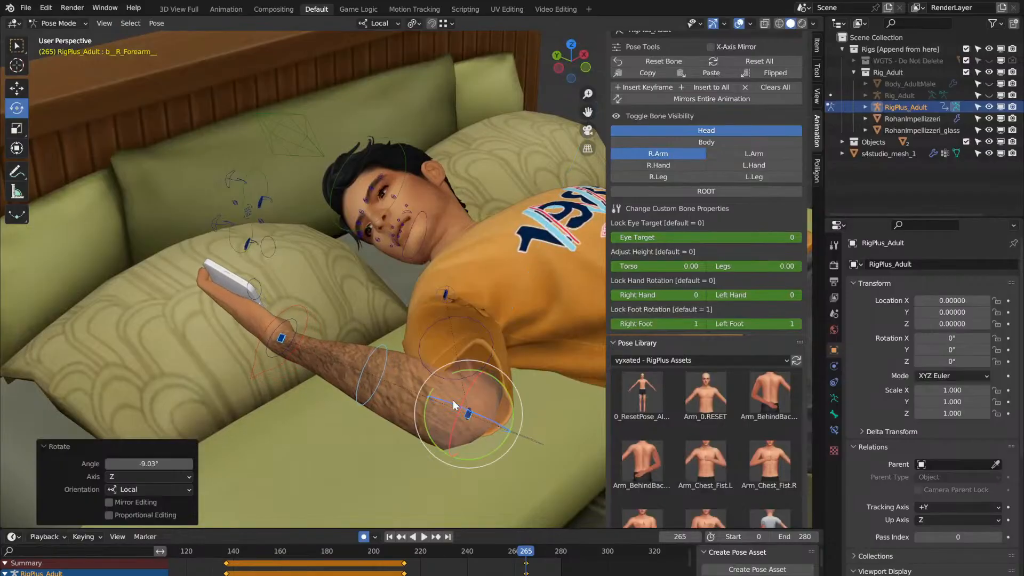
# Step: Rotate the right hand bone at frame 265 to turn the phone toward the face, finishing with 23.2° about local Y
pyautogui.moveTo(452, 400); pyautogui.dragTo(431, 357, button='middle')
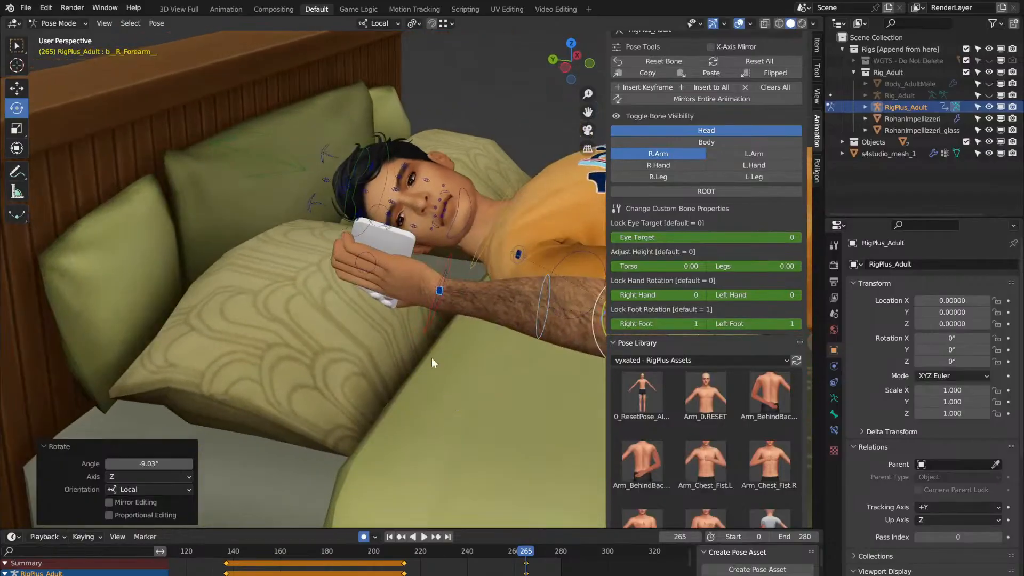
pyautogui.click(449, 273)
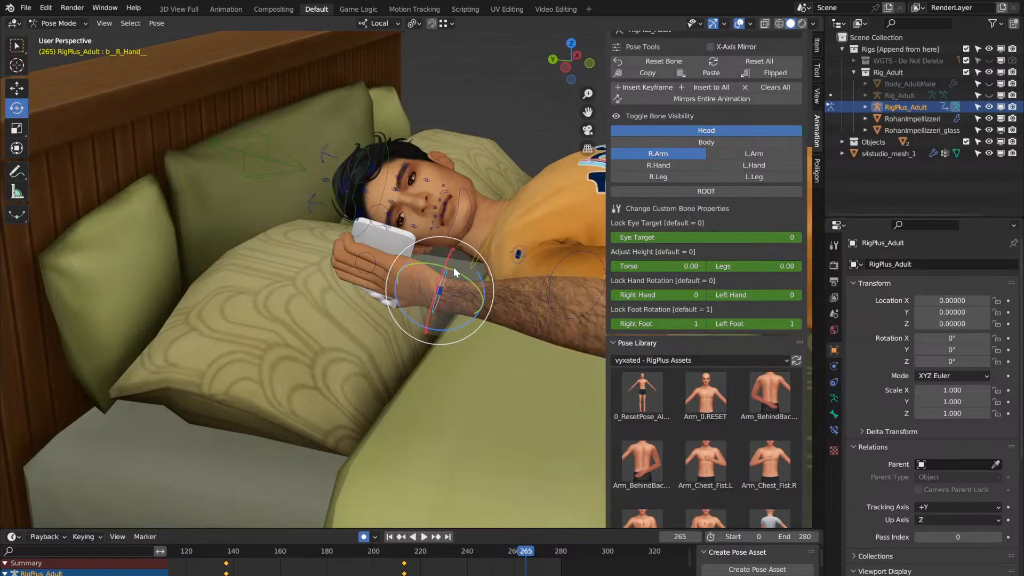
pyautogui.press('r')
pyautogui.press('z')
pyautogui.moveTo(470, 278); pyautogui.dragTo(496, 299)
pyautogui.moveTo(496, 299); pyautogui.dragTo(496, 298, button='middle')
pyautogui.moveTo(450, 267); pyautogui.dragTo(464, 274)
pyautogui.moveTo(464, 274); pyautogui.dragTo(464, 274, button='middle')
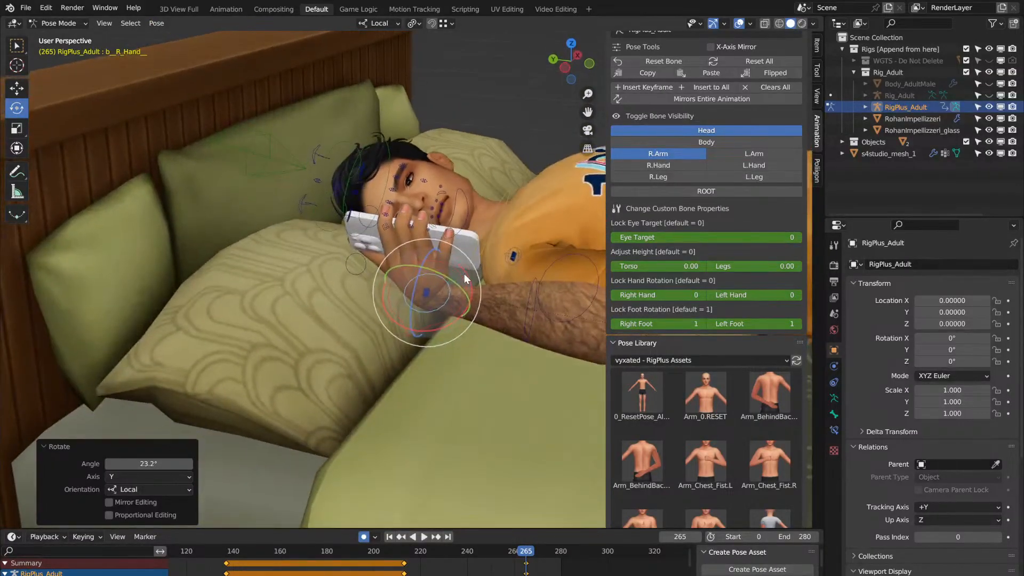
# Step: Play the animation from about frame 213 to frame 276 and examine the right arm and phone movement up close
pyautogui.click(405, 552)
pyautogui.press('space')
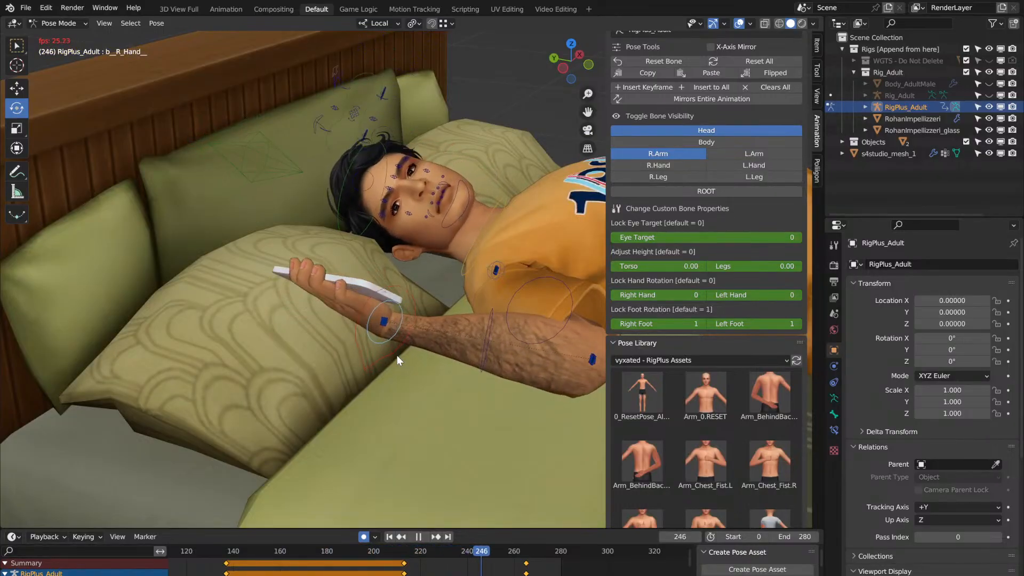
pyautogui.press('space')
pyautogui.scroll(8, 397, 355)
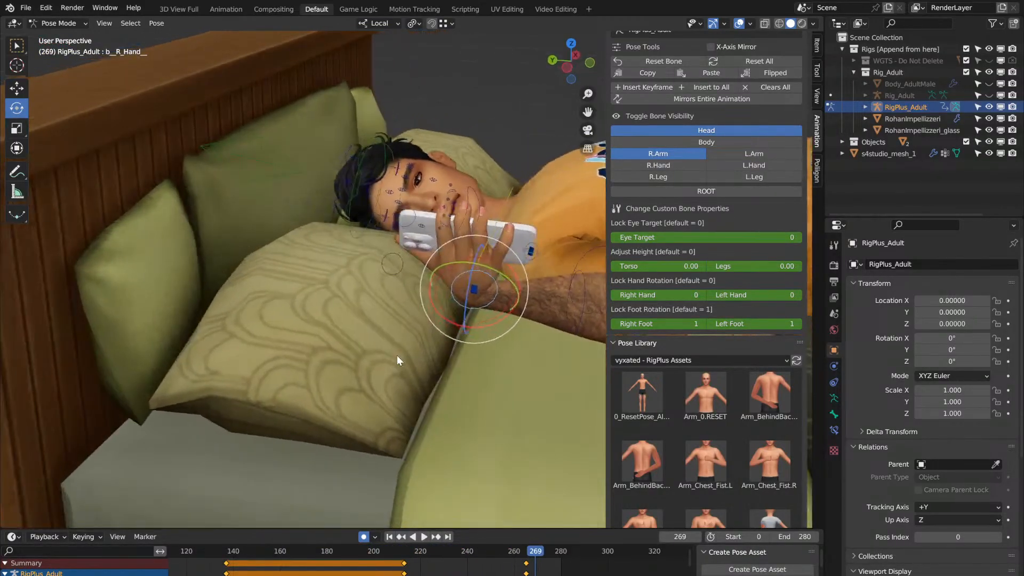
pyautogui.scroll(-2, 397, 356)
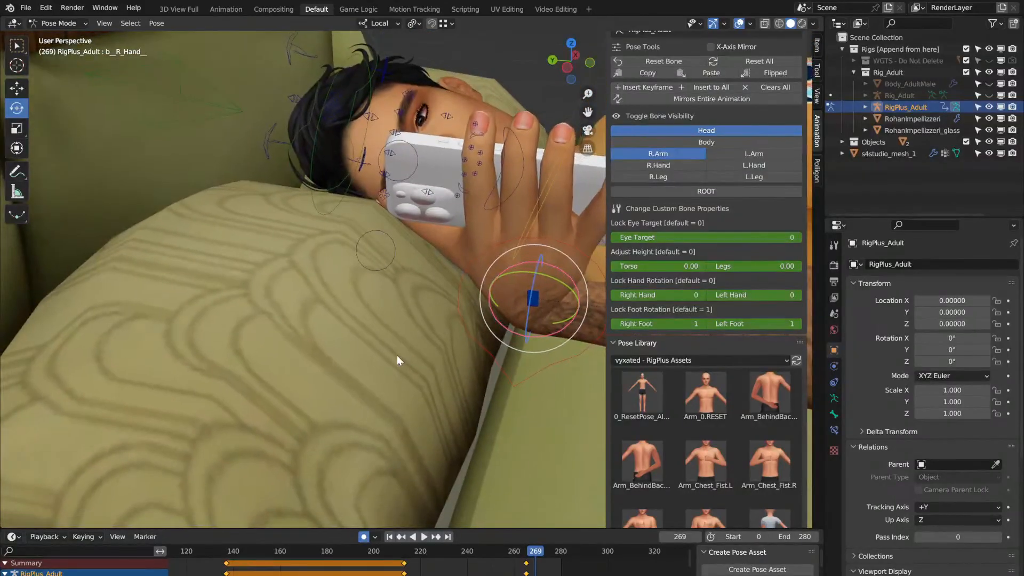
pyautogui.scroll(-1, 463, 363)
pyautogui.press('space')
pyautogui.press('space')
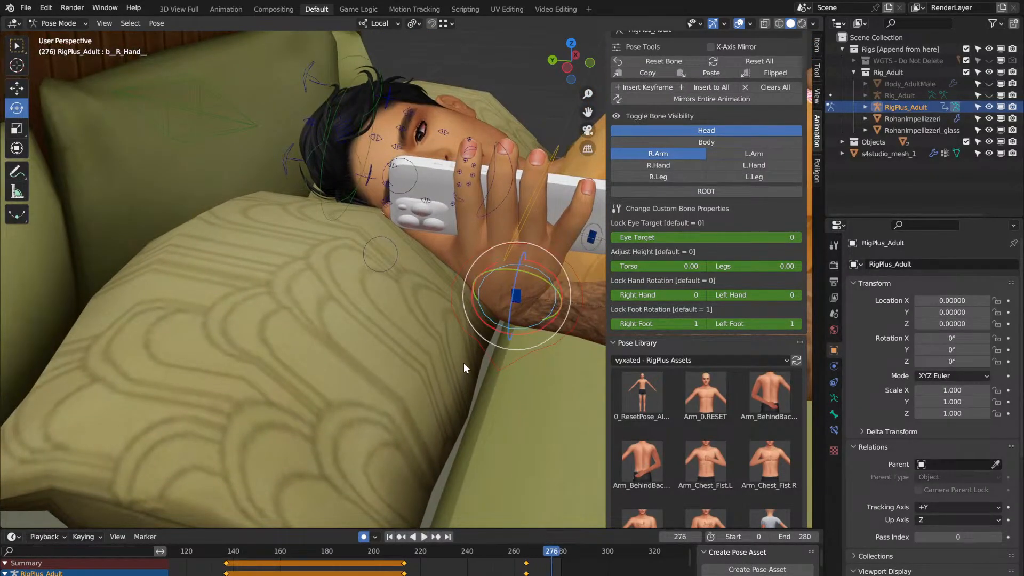
# Step: Extend the animation's end frame to 344 and play forward to frame 303
pyautogui.moveTo(794, 537); pyautogui.dragTo(816, 538)
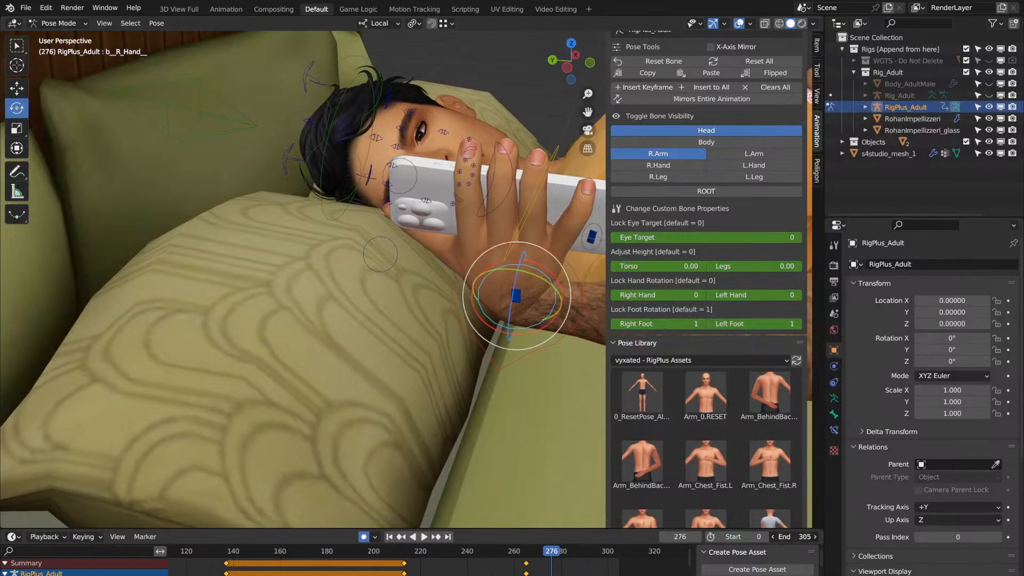
pyautogui.press('space')
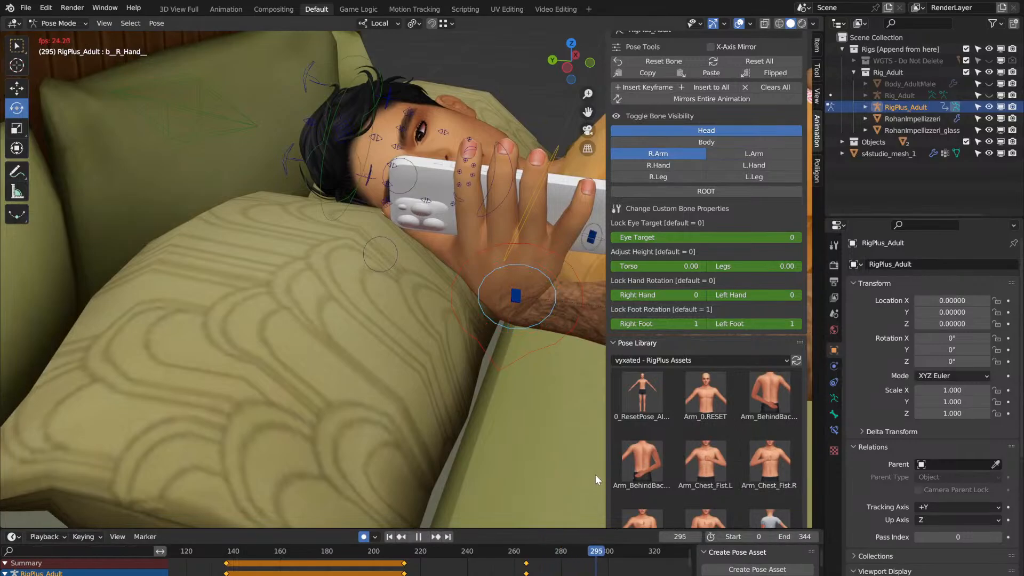
pyautogui.press('space')
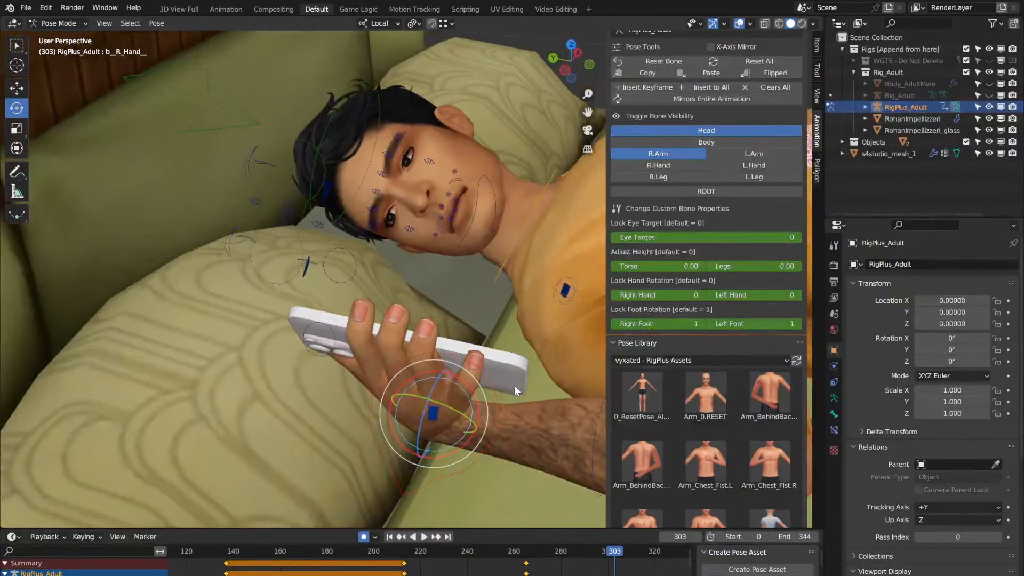
# Step: Rotate the right hand at frame 303 to tilt the phone upward, finishing with -21.4° about local Y, and play back the motion
pyautogui.moveTo(424, 417)
pyautogui.mouseDown()
pyautogui.moveTo(406, 352)
pyautogui.moveTo(422, 411)
pyautogui.mouseUp()
pyautogui.moveTo(442, 390)
pyautogui.mouseDown()
pyautogui.moveTo(443, 414)
pyautogui.moveTo(435, 389)
pyautogui.mouseUp()
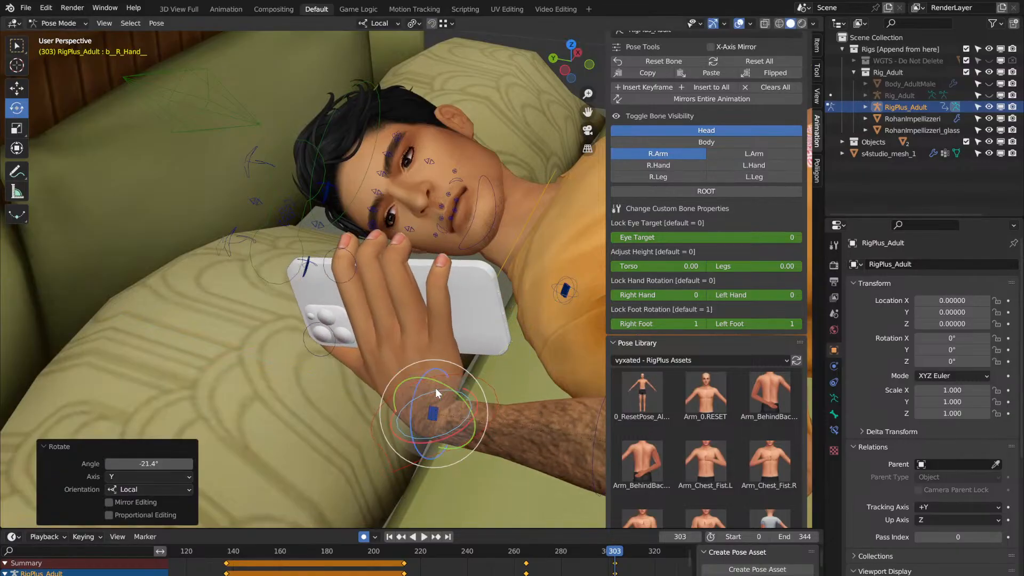
pyautogui.click(524, 550)
pyautogui.press('space')
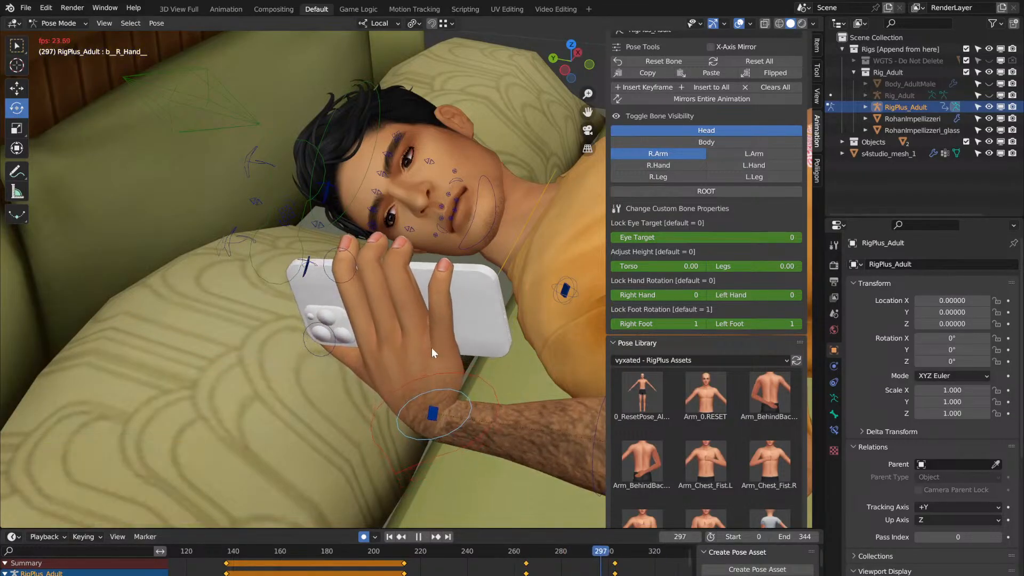
pyautogui.press('space')
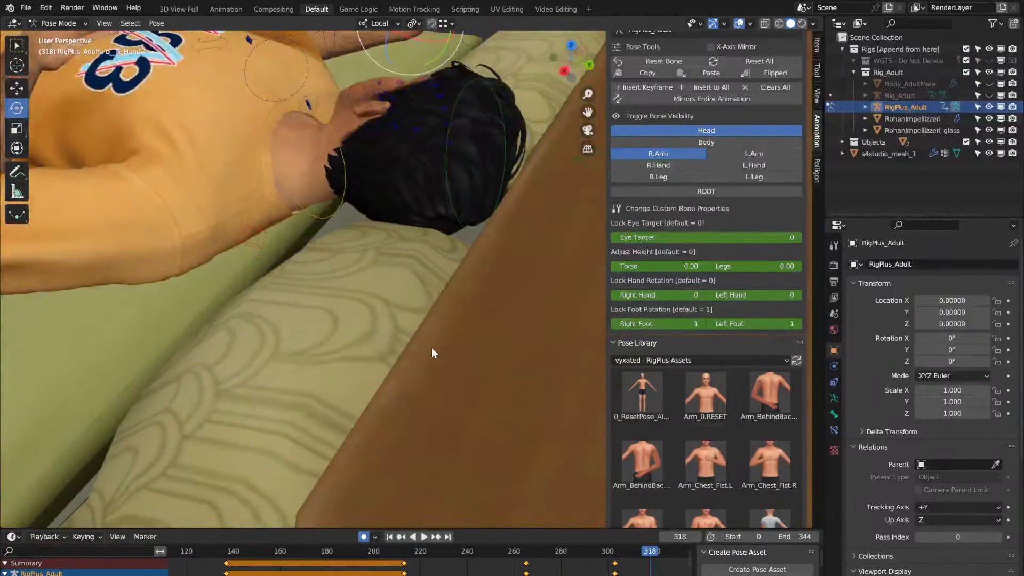
# Step: Advance to frame 330 and rotate the right hand 14.3° about local Y
pyautogui.moveTo(432, 348); pyautogui.dragTo(431, 348, button='middle')
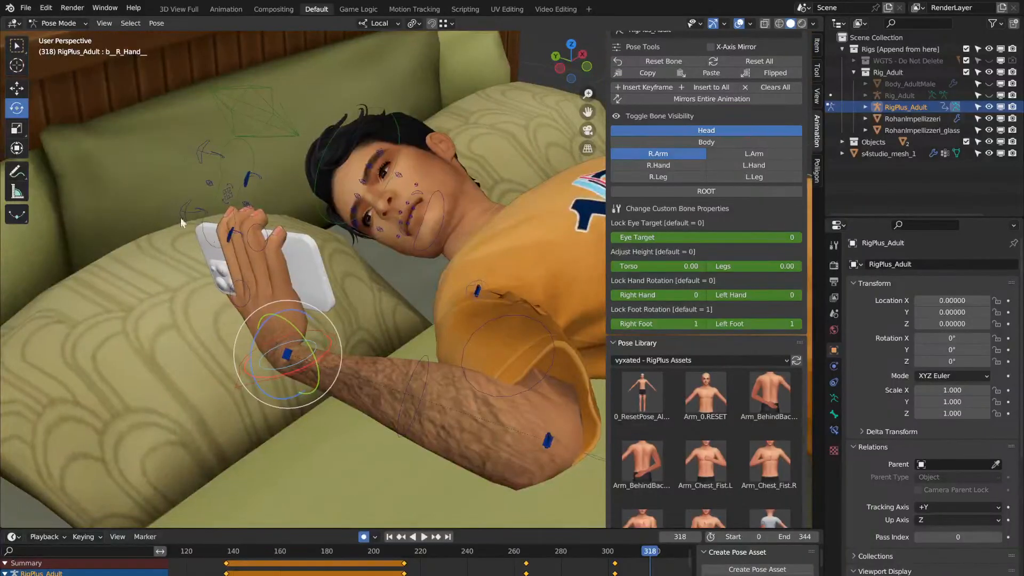
pyautogui.moveTo(168, 210); pyautogui.dragTo(168, 210, button='middle')
pyautogui.press('space')
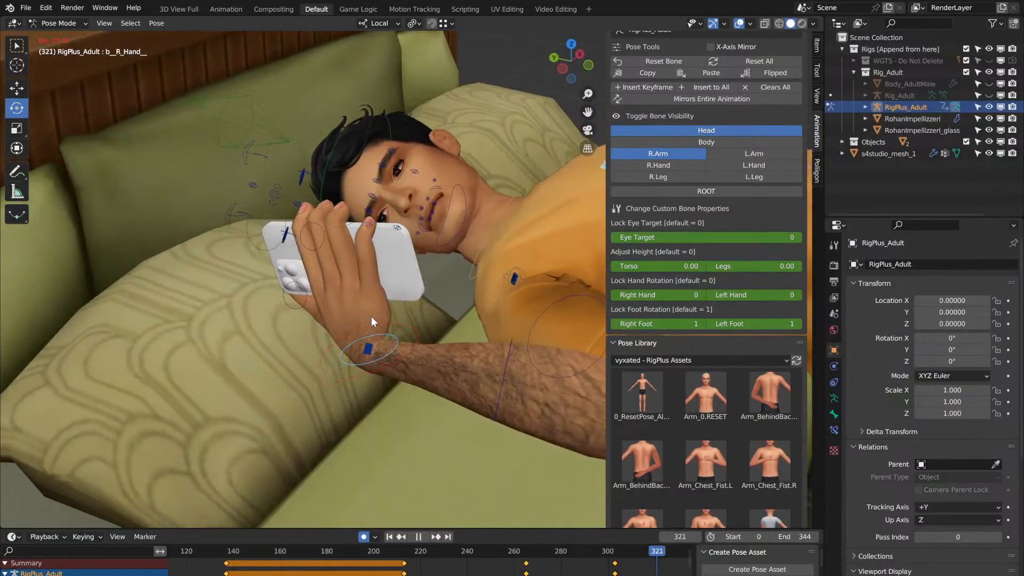
pyautogui.press('space')
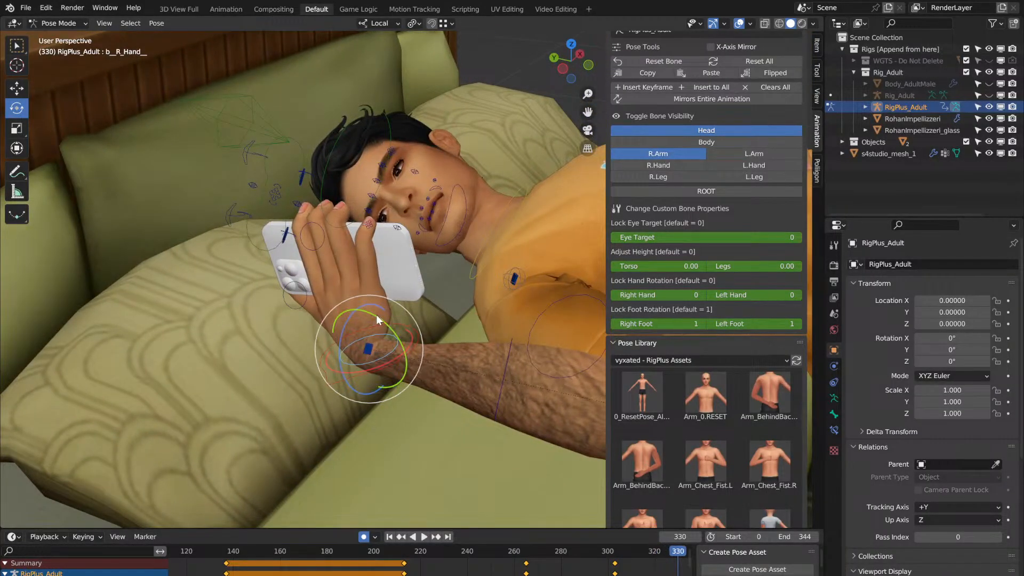
pyautogui.moveTo(376, 315); pyautogui.dragTo(384, 321)
pyautogui.moveTo(384, 322)
pyautogui.mouseDown(button='middle')
pyautogui.moveTo(323, 352)
pyautogui.moveTo(385, 323)
pyautogui.mouseUp(button='middle')
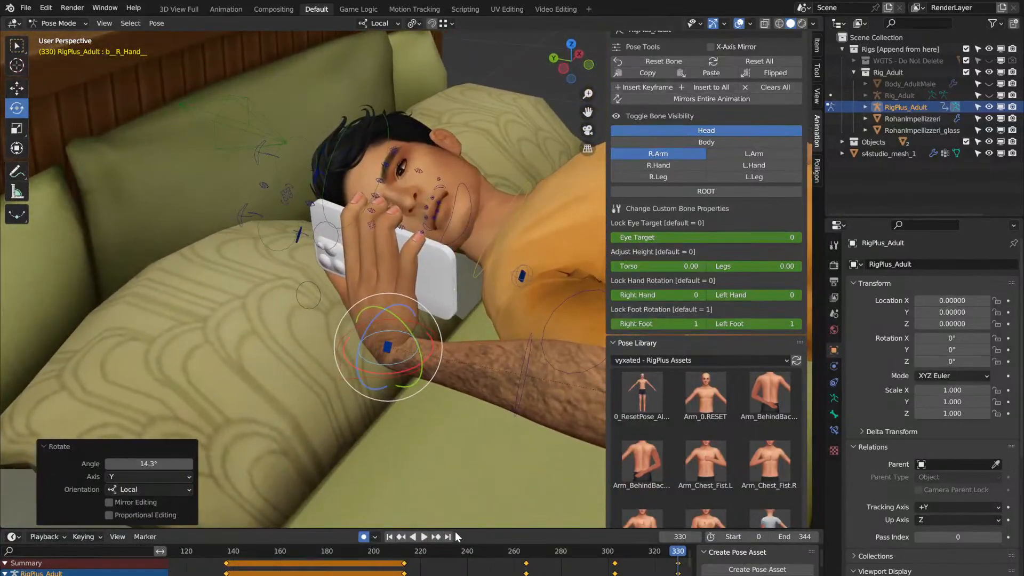
# Step: Play the animation from about frame 213 to check the right hand's motion through its new keyframes
pyautogui.click(402, 554)
pyautogui.press('space')
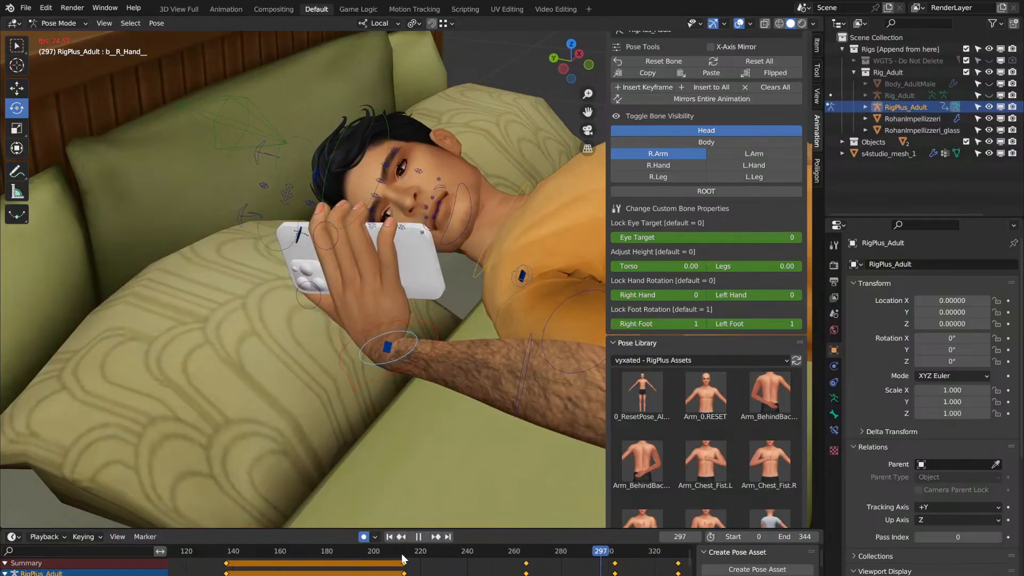
pyautogui.press('space')
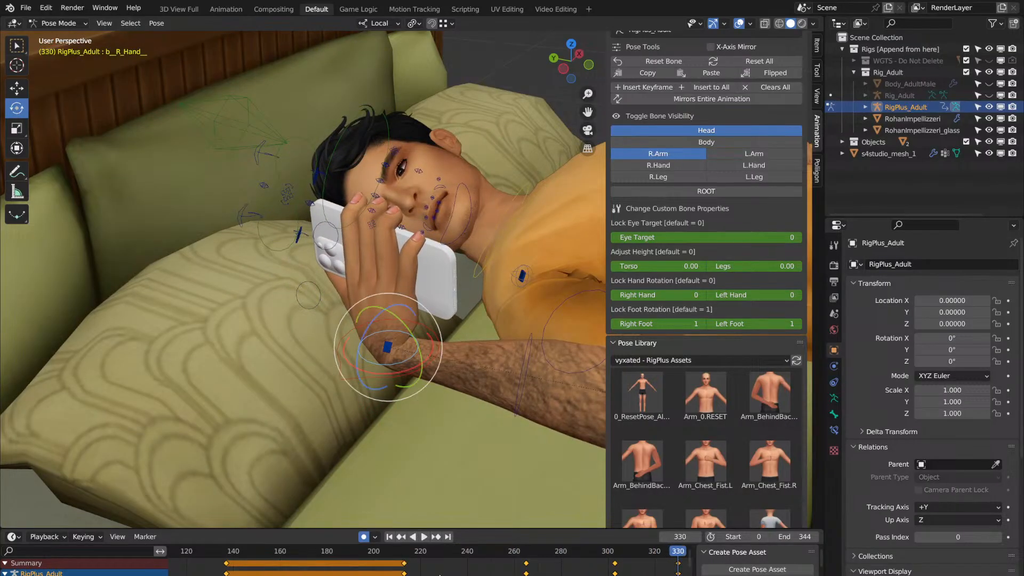
# Step: Try moving the right hand's last keyframe to about frame 310 and play back the timing
pyautogui.keyDown('ctrl'); pyautogui.hscroll(5, 605, 566); pyautogui.keyUp('ctrl')
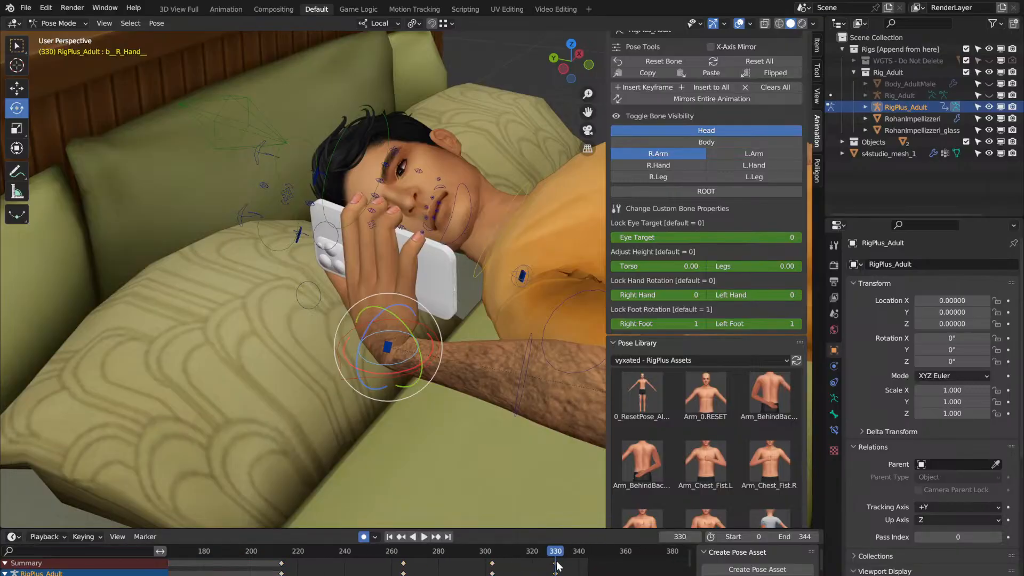
pyautogui.moveTo(556, 565); pyautogui.dragTo(507, 565)
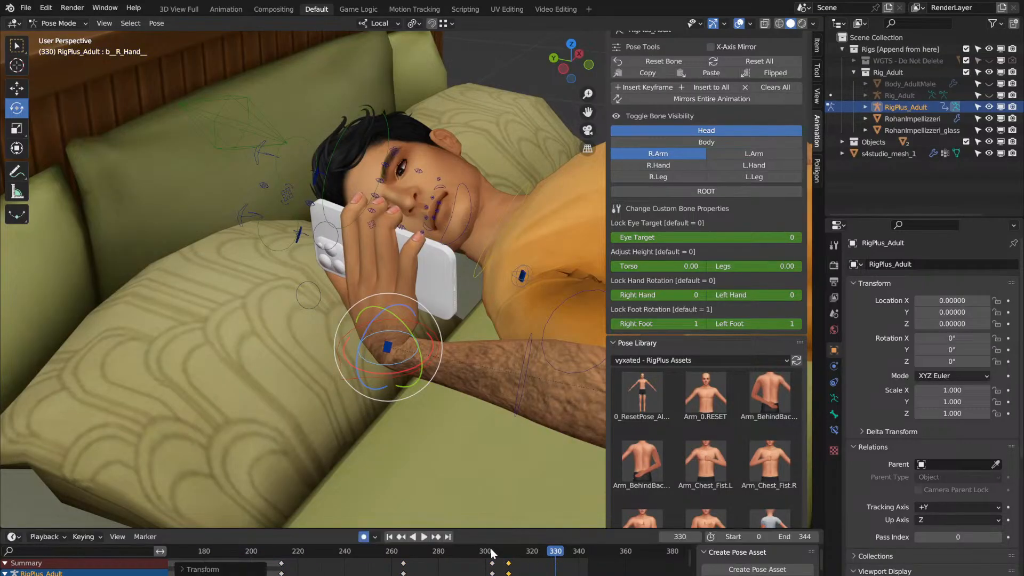
pyautogui.press('space')
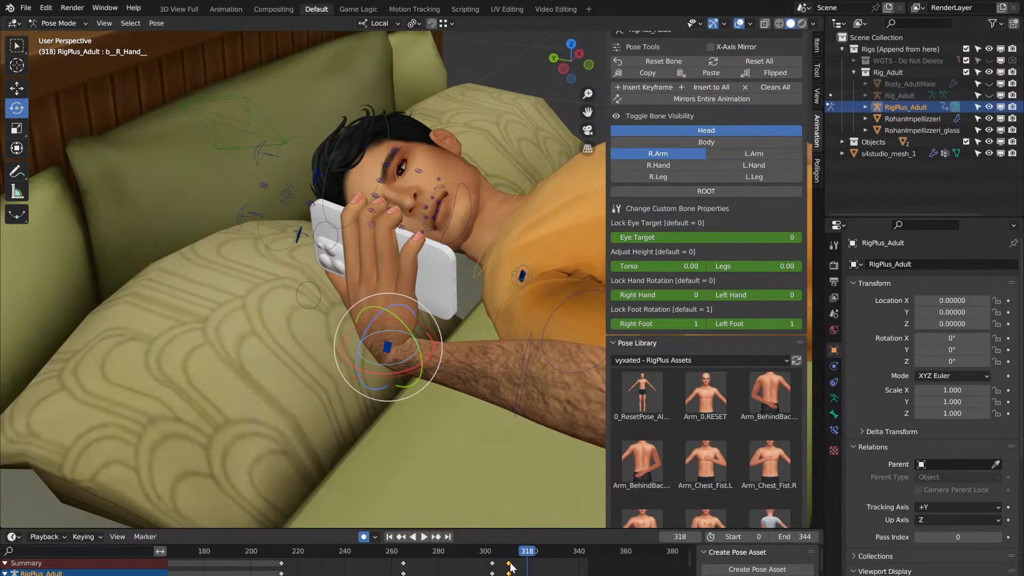
# Step: Try the right hand's last keyframe at frame 320 and replay from about frame 265
pyautogui.moveTo(510, 564); pyautogui.dragTo(534, 566)
pyautogui.click(492, 552)
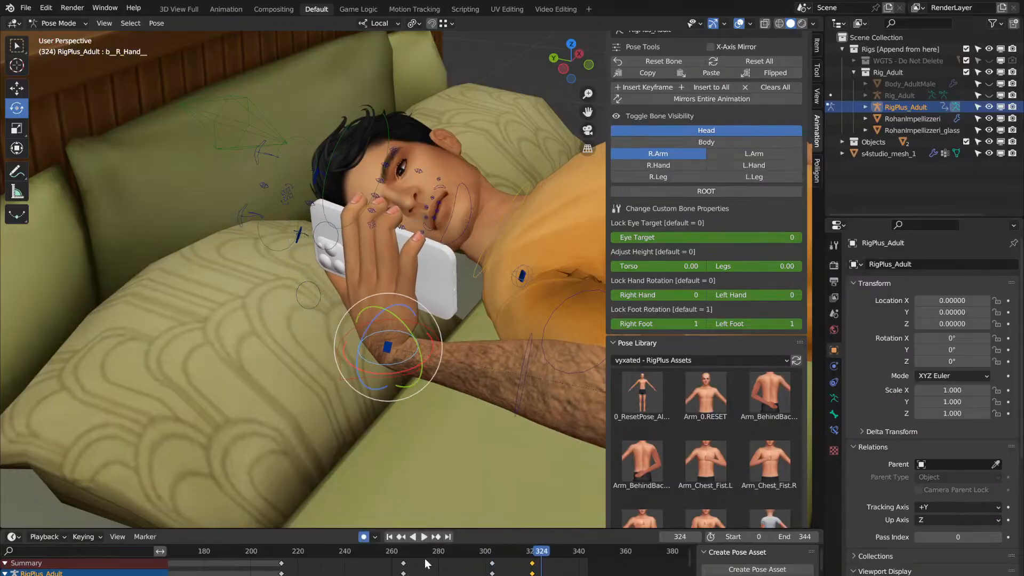
pyautogui.click(405, 553)
pyautogui.press('space')
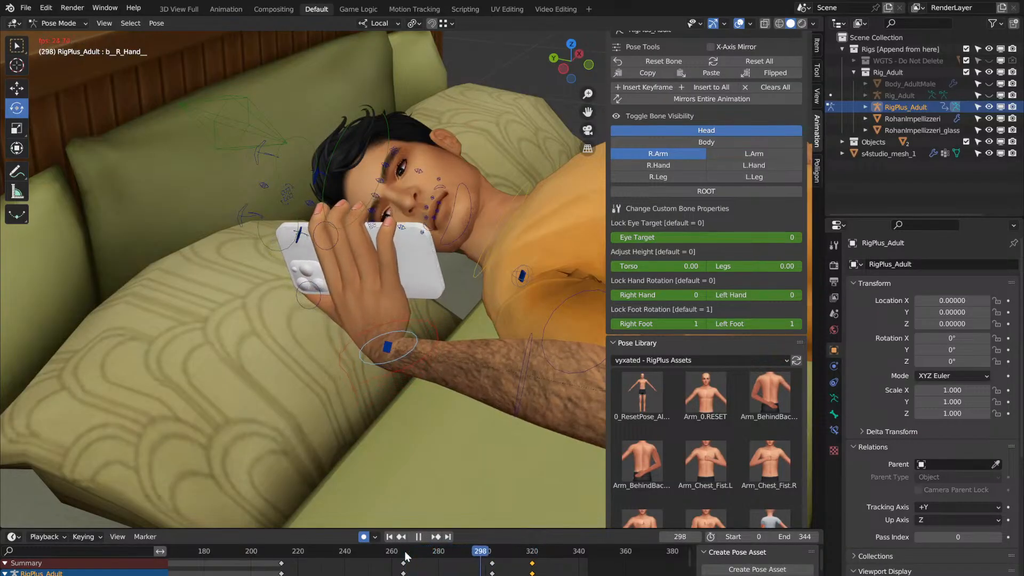
# Step: Move the right hand's last keyframe to about frame 329 and replay from about frame 303
pyautogui.moveTo(534, 565); pyautogui.dragTo(554, 563)
pyautogui.click(491, 554)
pyautogui.press('space')
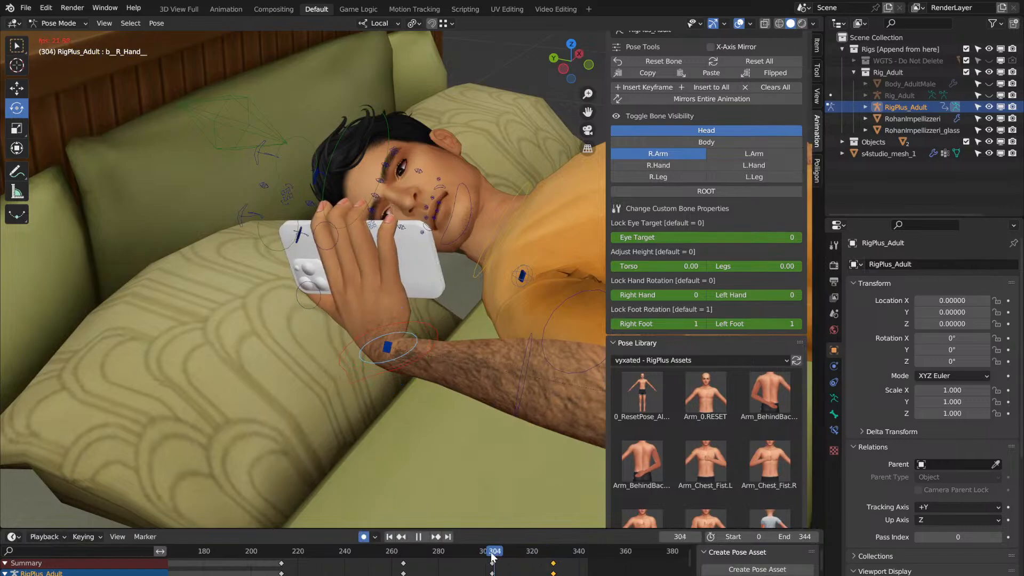
# Step: Replay the right hand's motion from about frame 260 and again from about frame 216
pyautogui.press('space')
pyautogui.press('space')
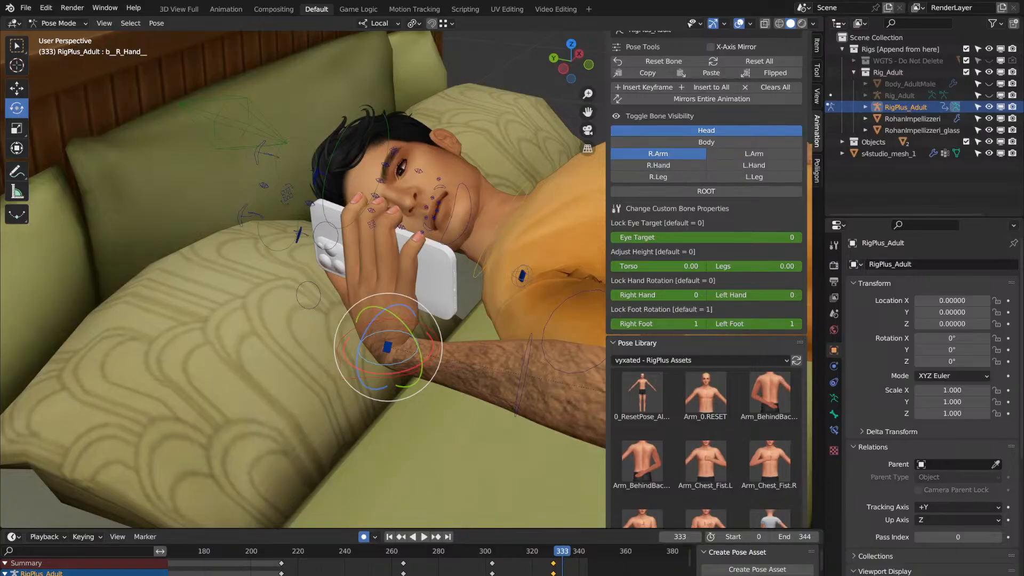
pyautogui.click(390, 553)
pyautogui.press('space')
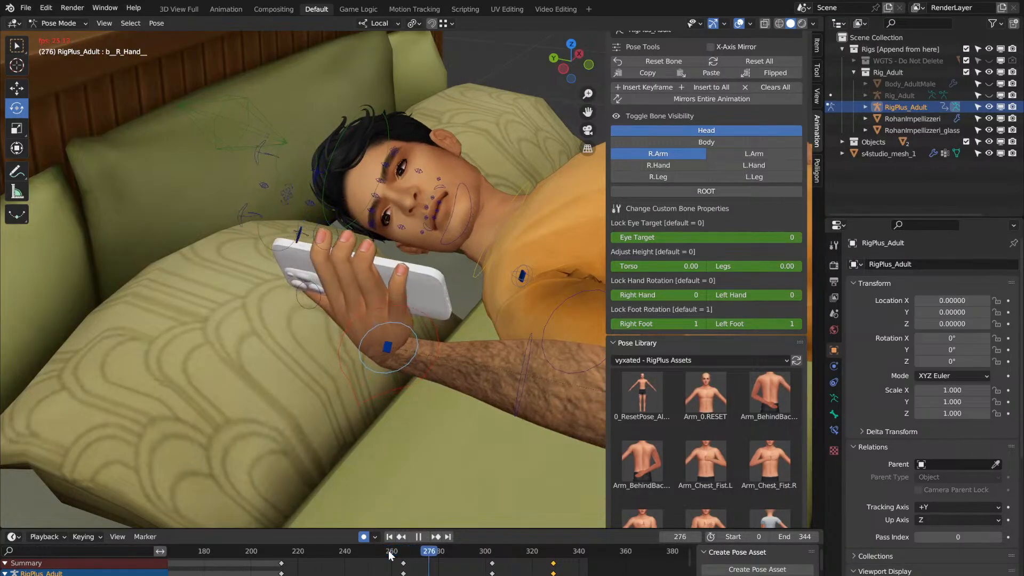
pyautogui.click(288, 555)
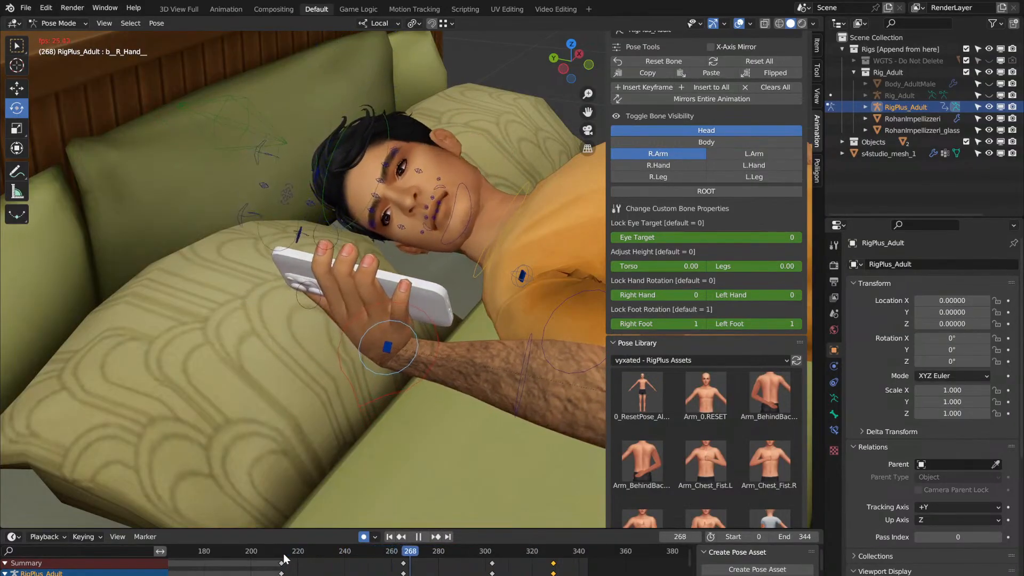
pyautogui.press('space')
pyautogui.press('space')
pyautogui.press('space')
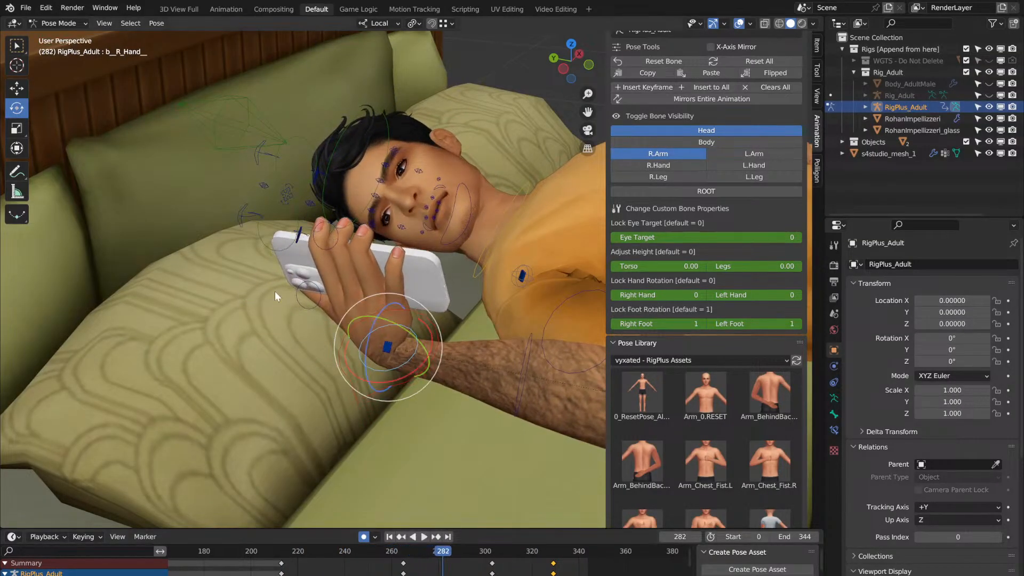
# Step: Show the right-hand bones instead of the right-arm ones and slightly rotate the phone's bone b__R_Stigmata__ at frame 282
pyautogui.click(670, 164)
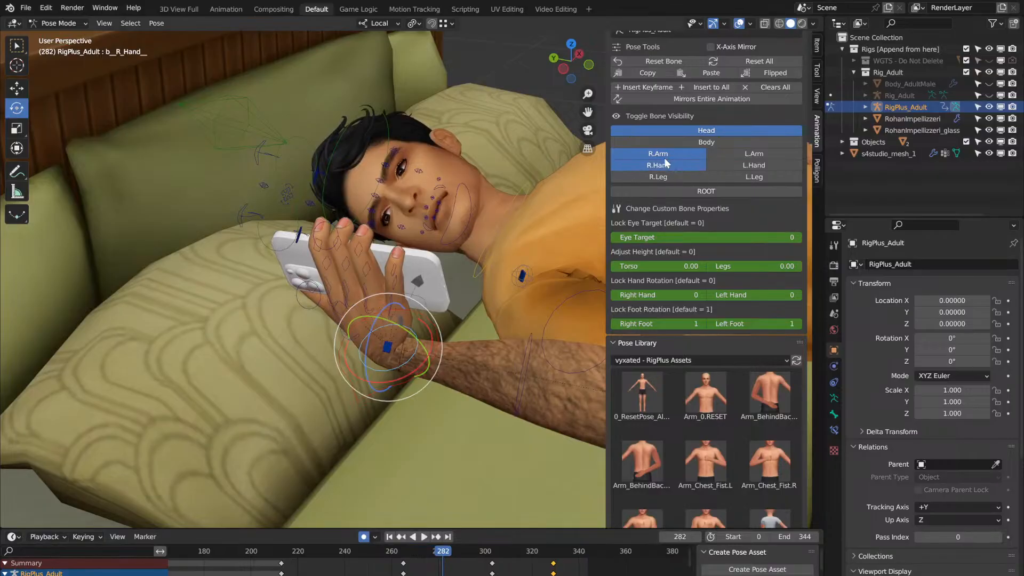
pyautogui.click(662, 155)
pyautogui.click(418, 283)
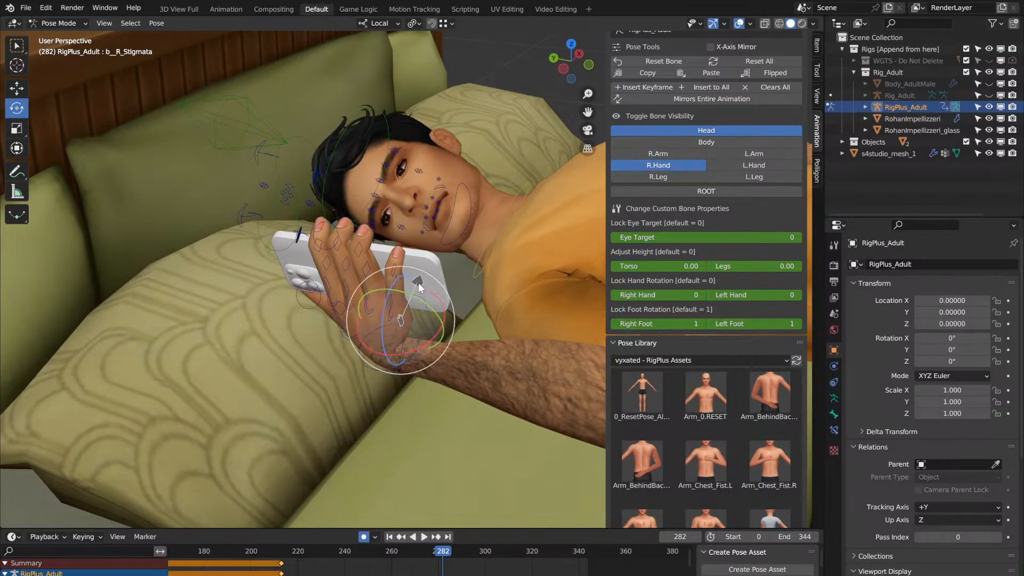
pyautogui.press('KP_Decimal')
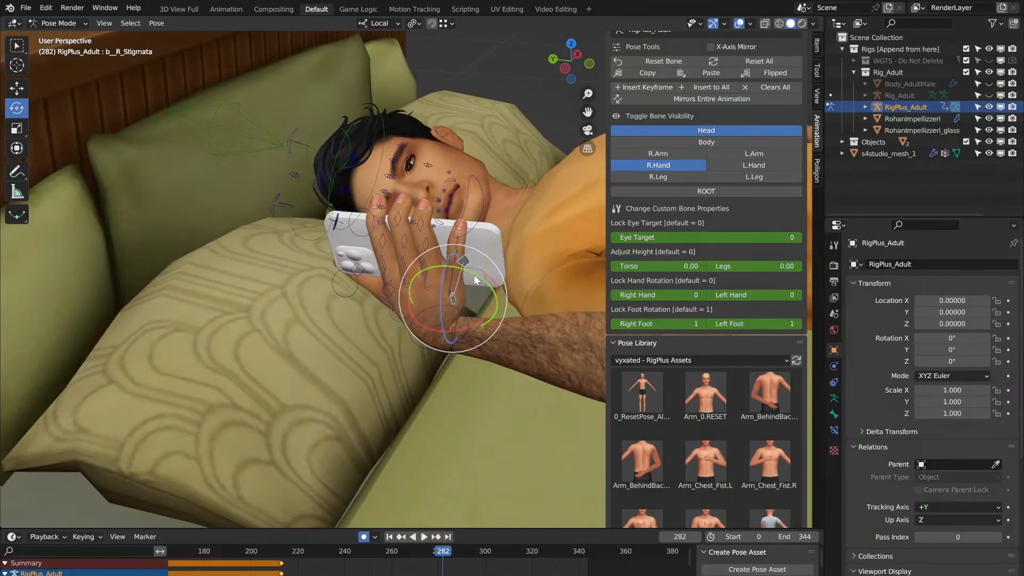
pyautogui.moveTo(475, 276); pyautogui.dragTo(478, 281)
# Step: Replay from about frame 213, and rotate the phone's bone 4.2° about its local X axis at frame 308
pyautogui.click(282, 559)
pyautogui.press('space')
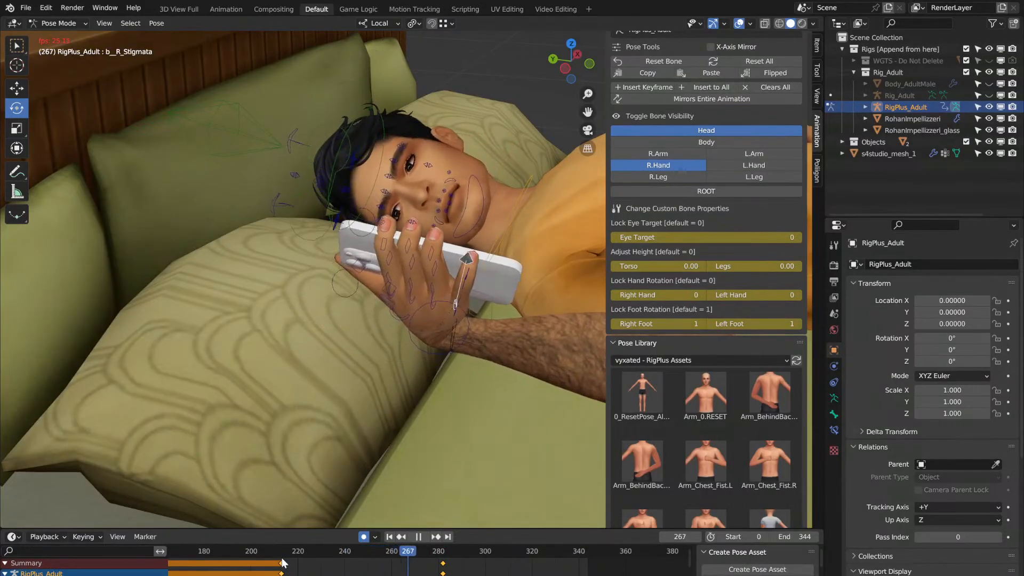
pyautogui.press('space')
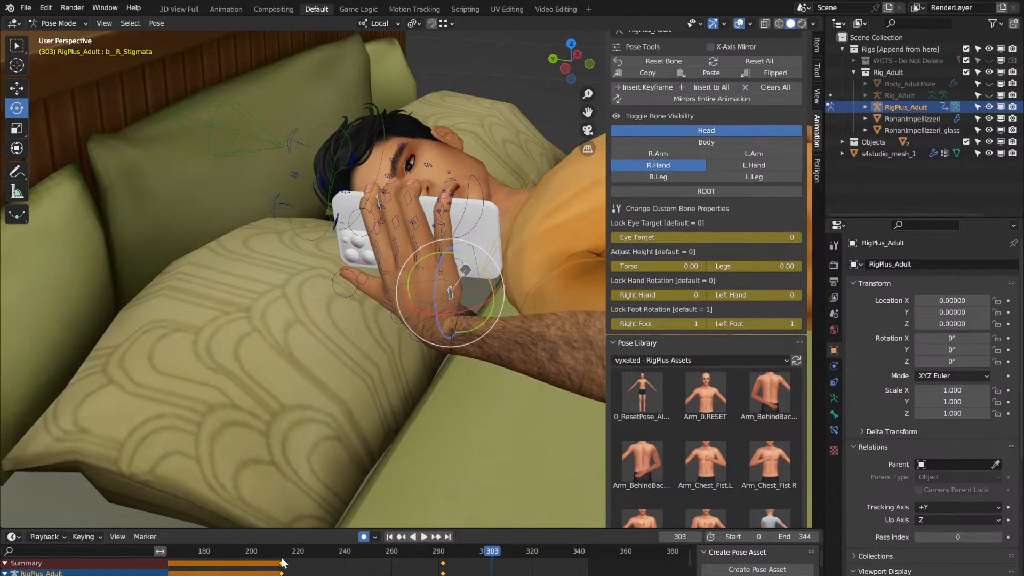
pyautogui.press('Right')
pyautogui.press('Right')
pyautogui.press('Right')
pyautogui.press('Right')
pyautogui.press('Right')
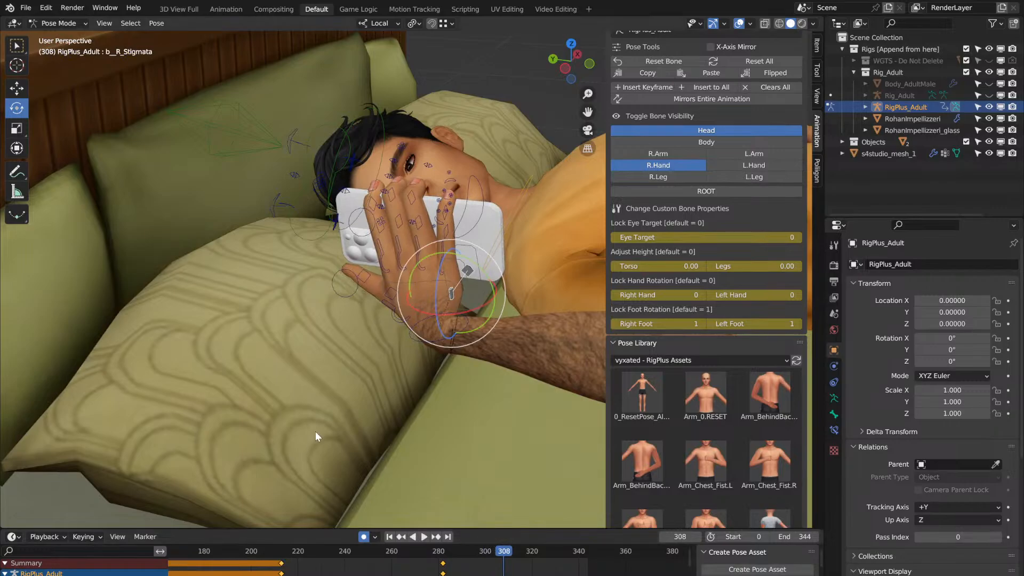
pyautogui.moveTo(316, 431); pyautogui.dragTo(315, 432, button='middle')
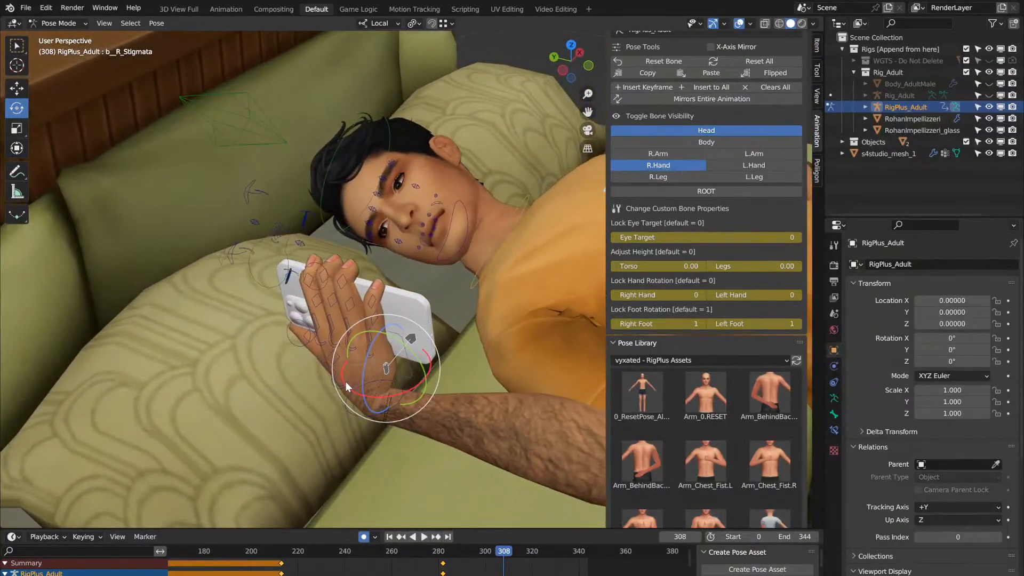
pyautogui.moveTo(347, 382); pyautogui.dragTo(354, 383)
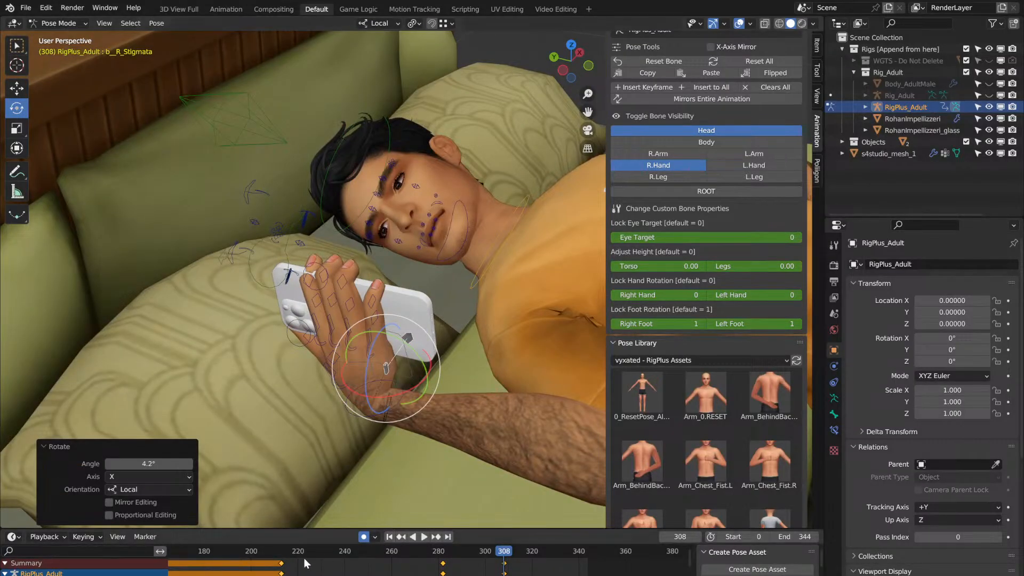
# Step: Replay the animation from about frame 213 to check how the phone rotates in the hand
pyautogui.click(278, 552)
pyautogui.press('space')
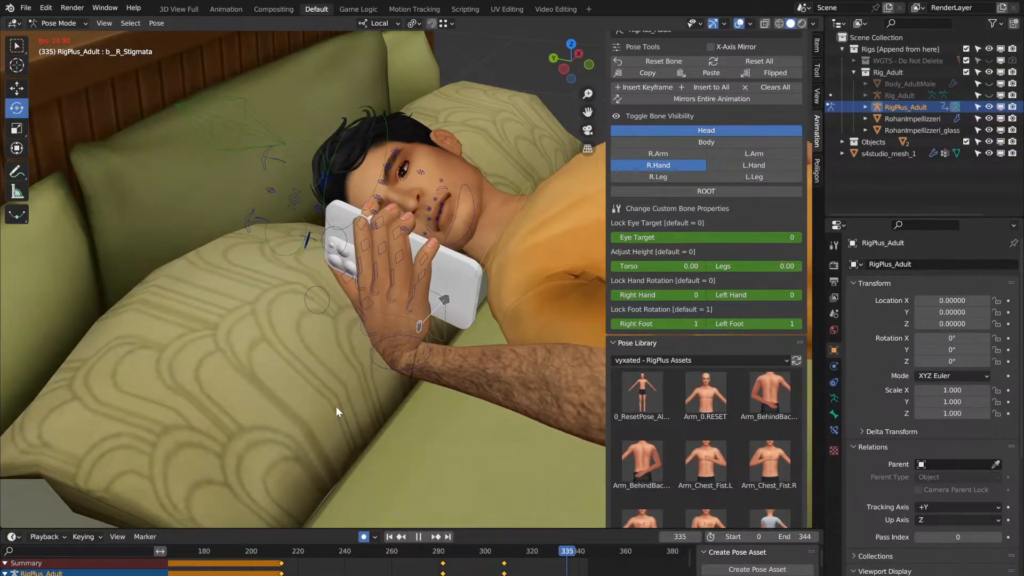
pyautogui.click(281, 553)
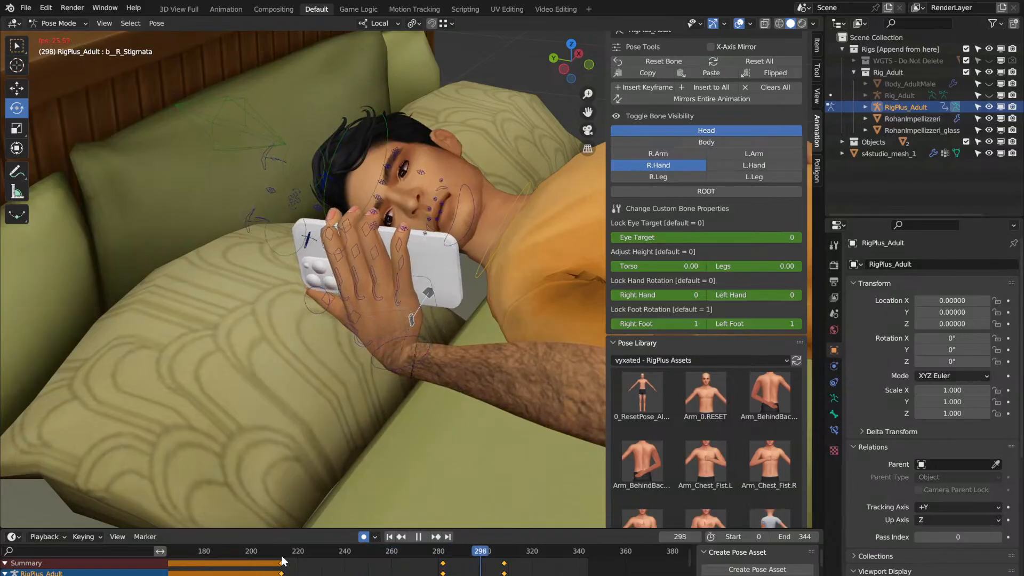
pyautogui.press('space')
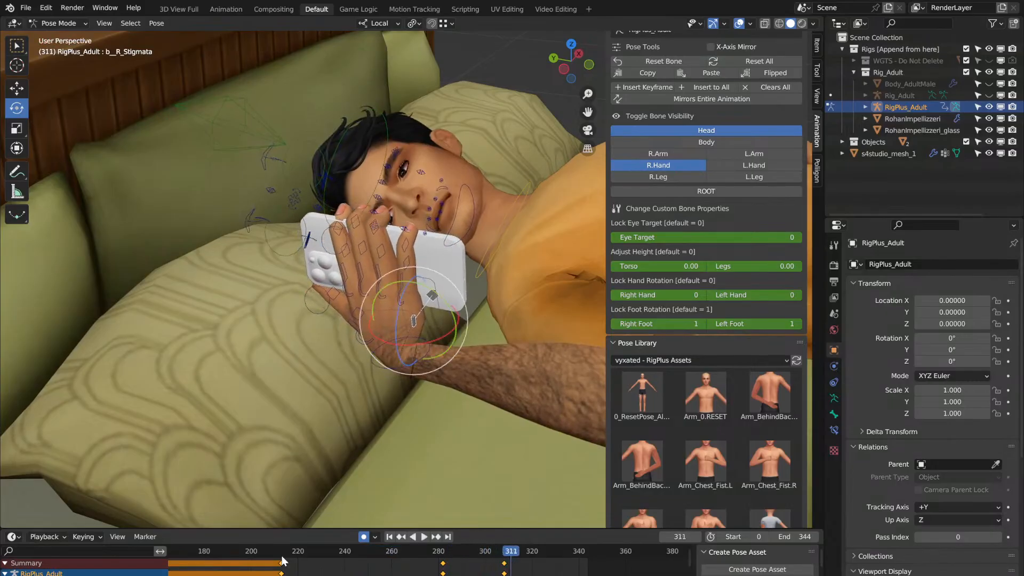
pyautogui.press('space')
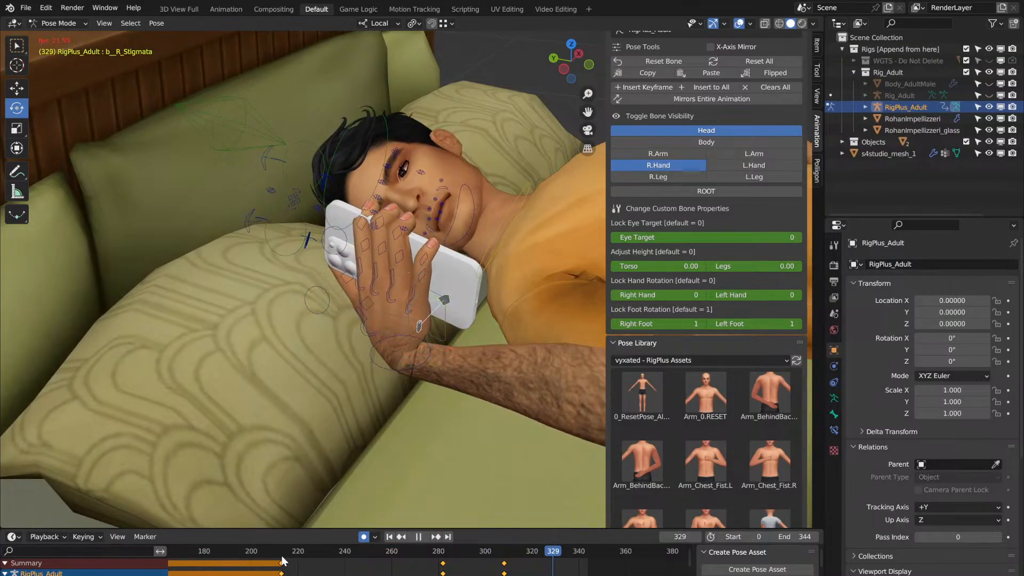
pyautogui.press('space')
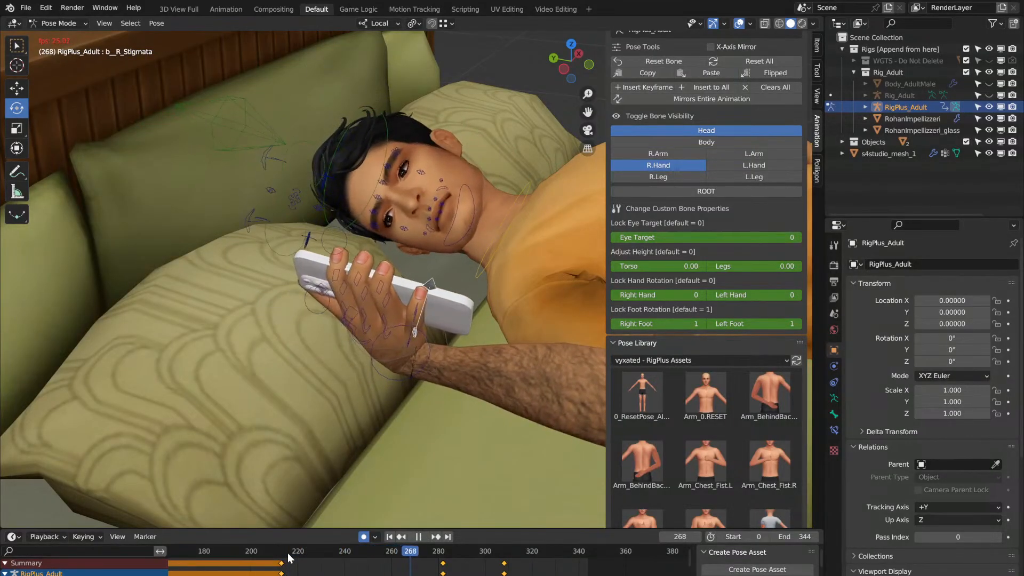
pyautogui.press('space')
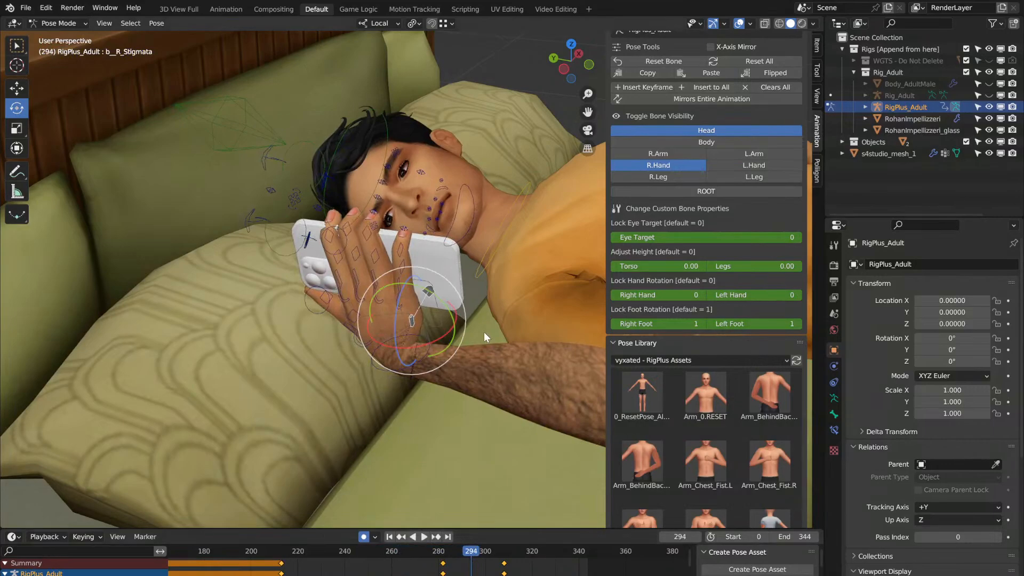
# Step: Select the b__R_Hand__ bone and replay its keyframed motion from about frame 213
pyautogui.click(431, 350)
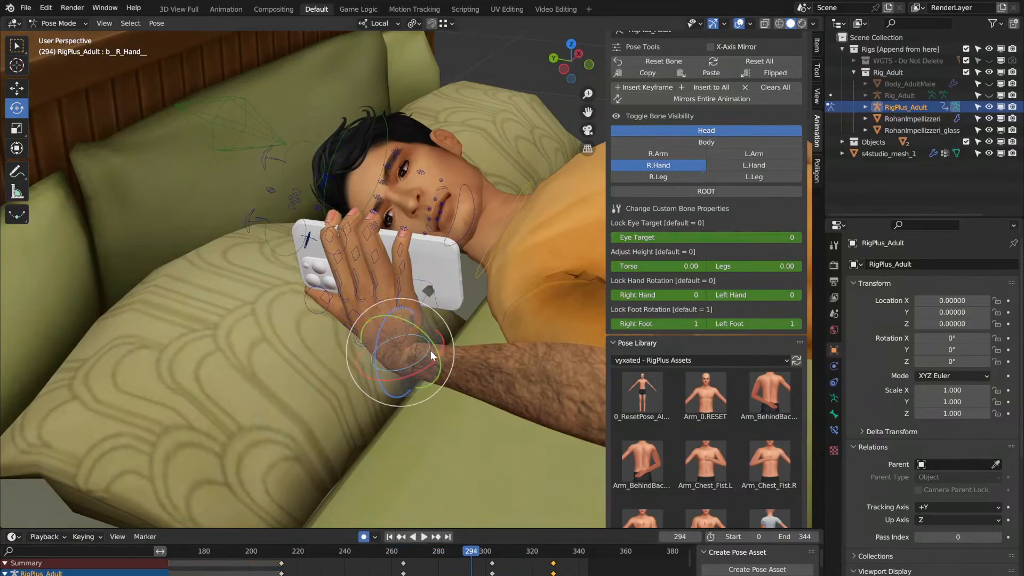
pyautogui.click(281, 553)
pyautogui.press('space')
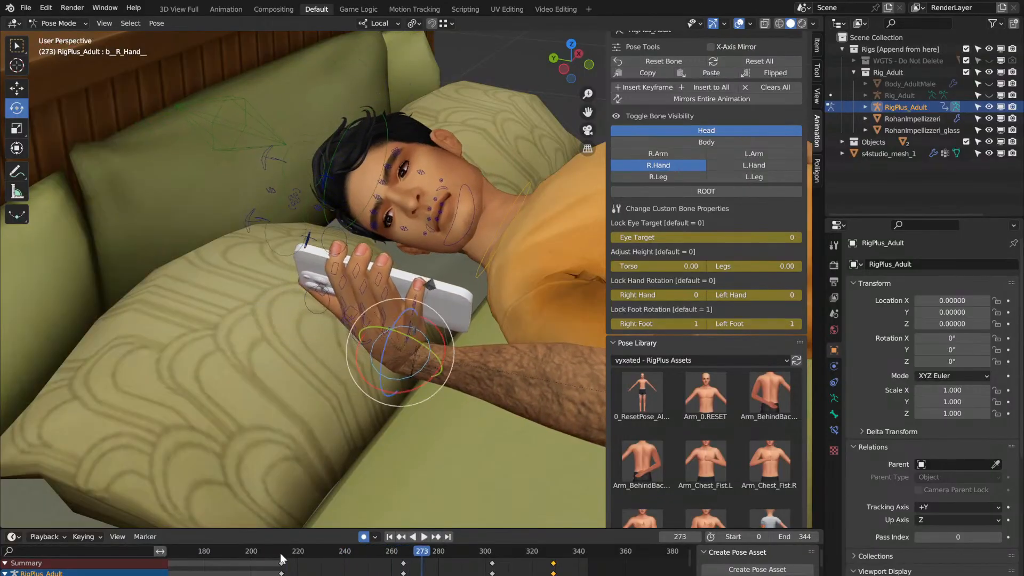
pyautogui.press('space')
pyautogui.press('space')
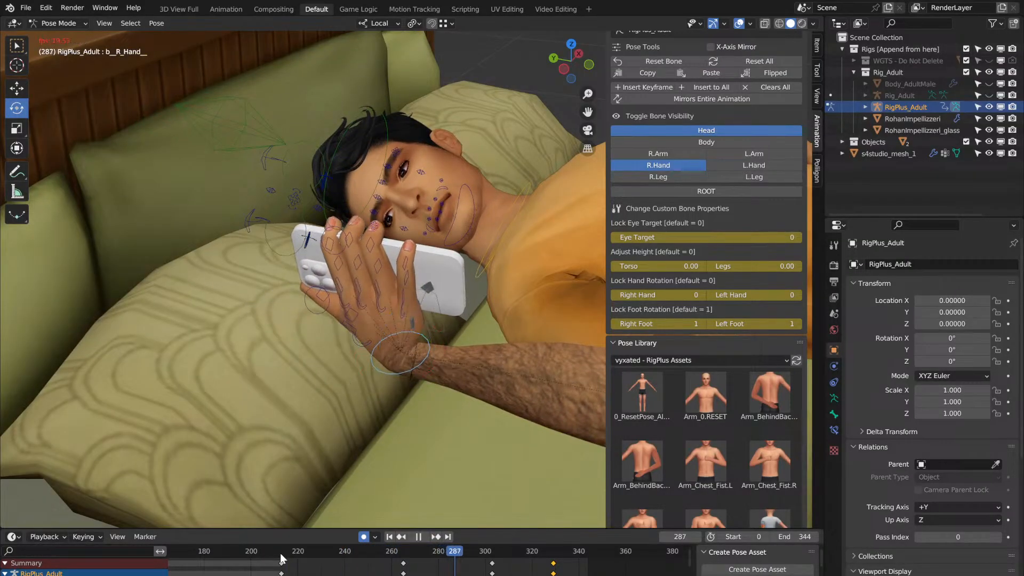
pyautogui.press('space')
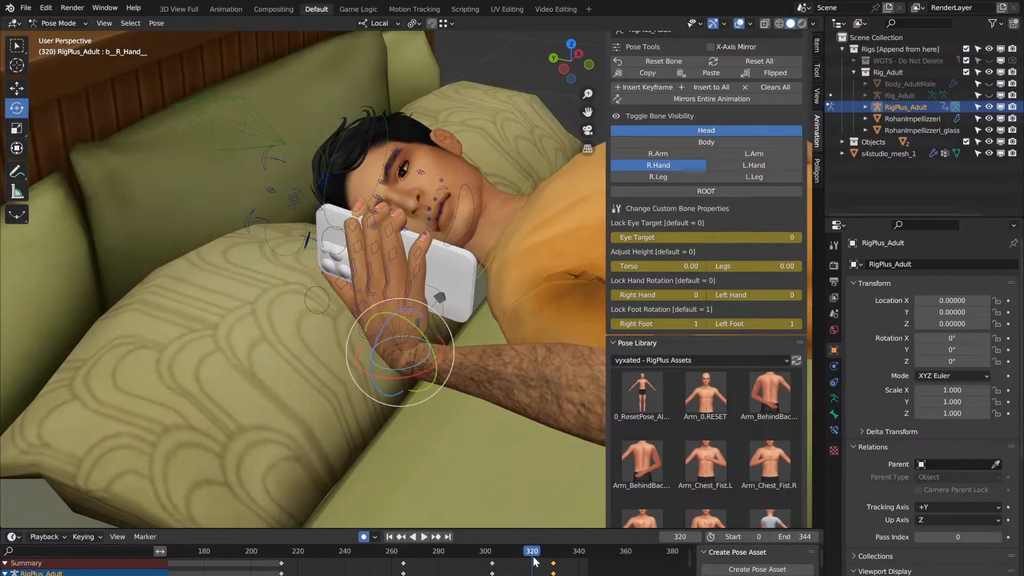
# Step: Check the right hand's pose at frame 299 and replay its motion from about frame 216
pyautogui.click(484, 556)
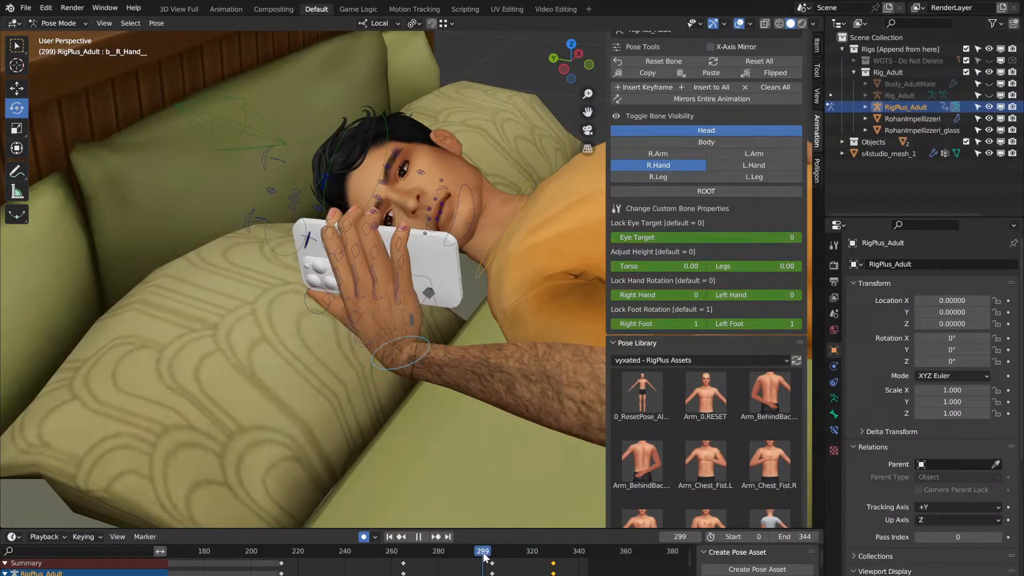
pyautogui.rightClick(555, 567)
pyautogui.click(533, 557)
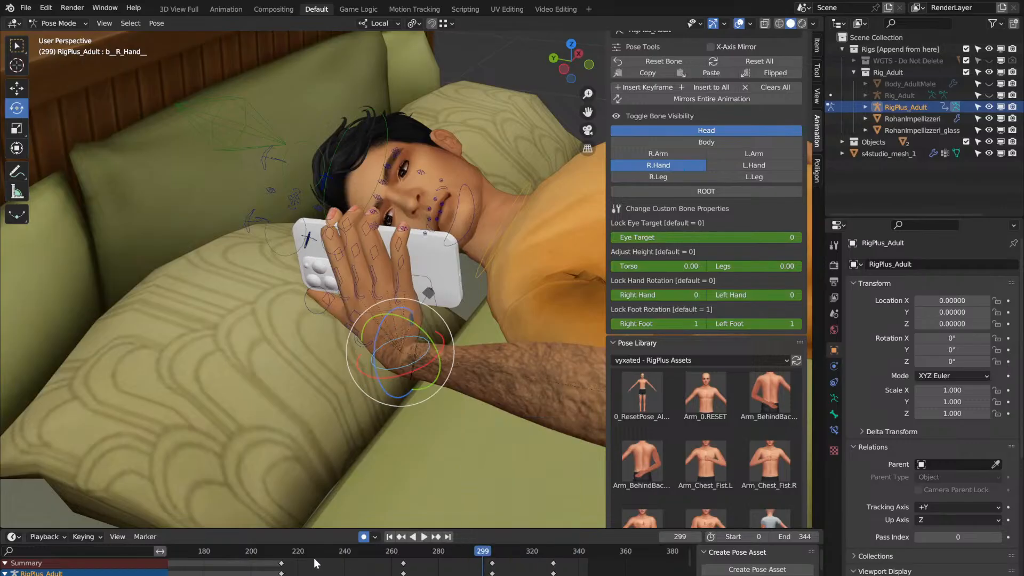
pyautogui.click(289, 557)
pyautogui.press('space')
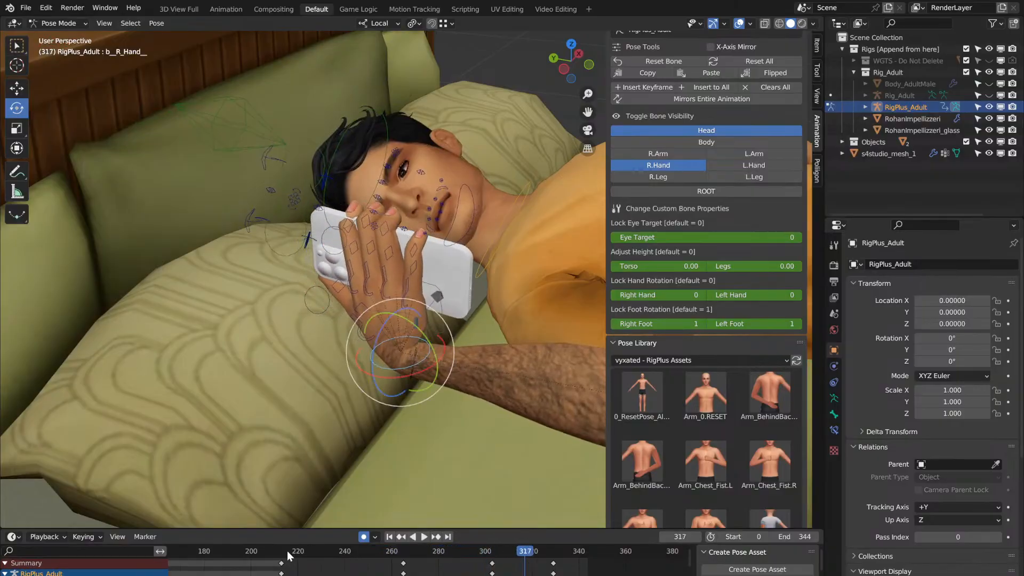
pyautogui.press('space')
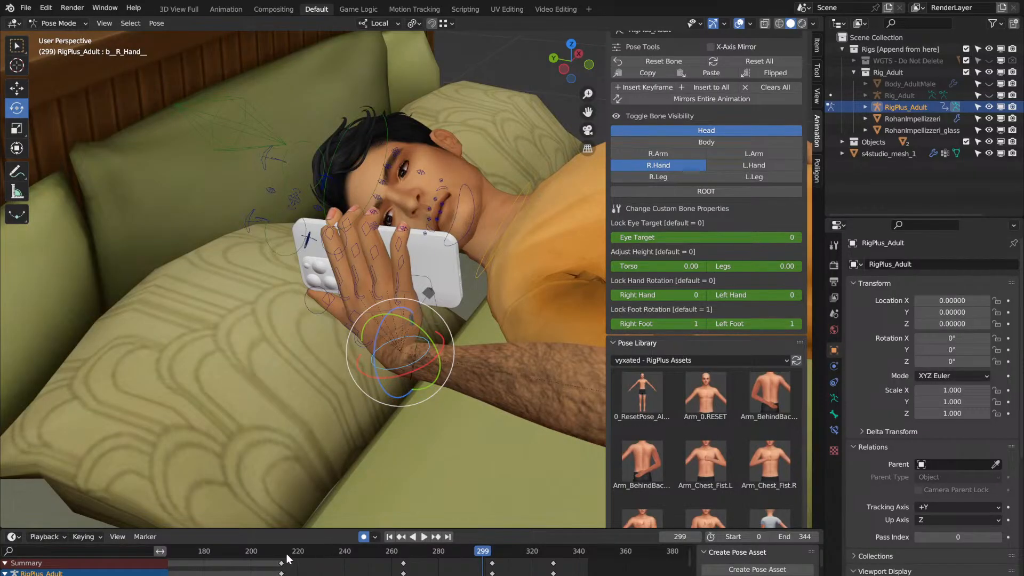
# Step: Replay the motion from about frame 215 and select all visible bones to show their combined keyframes
pyautogui.click(287, 554)
pyautogui.press('space')
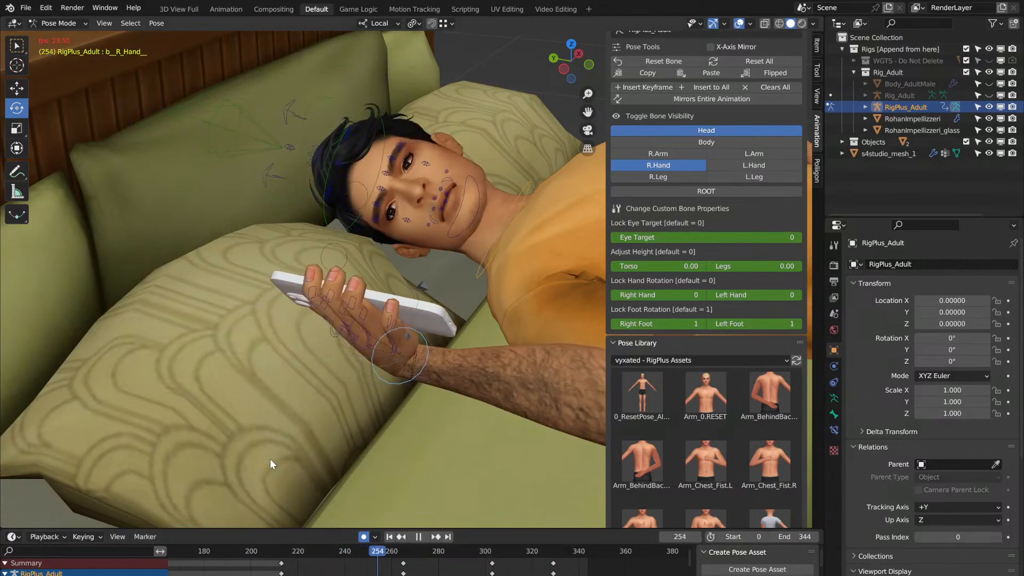
pyautogui.press('space')
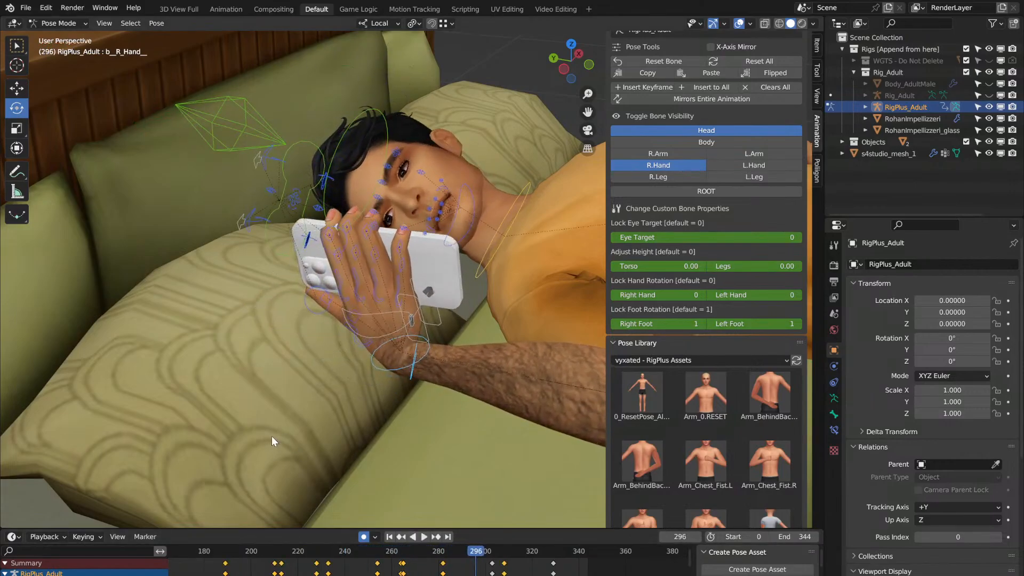
pyautogui.press('space')
pyautogui.press('space')
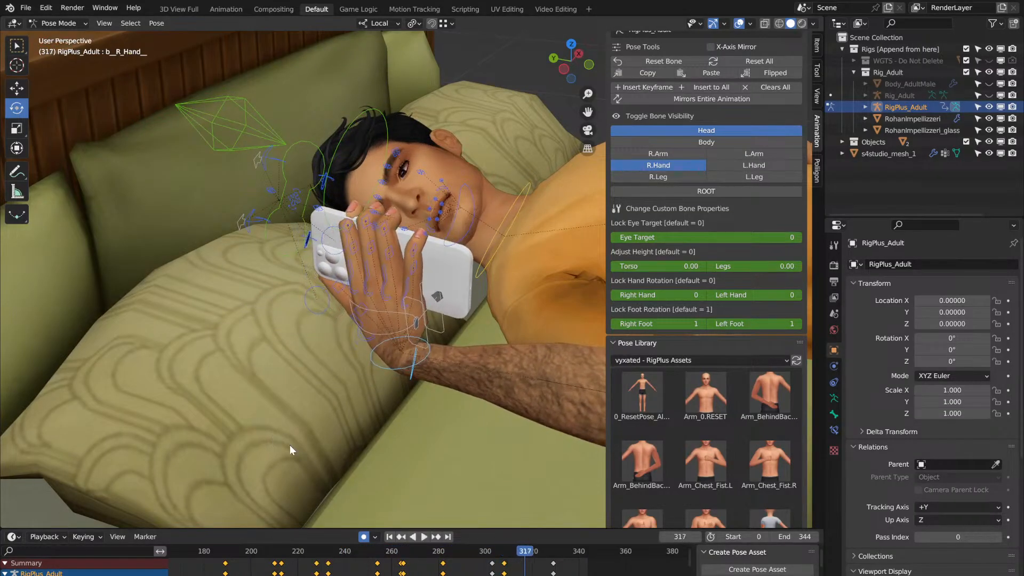
pyautogui.rightClick(505, 568)
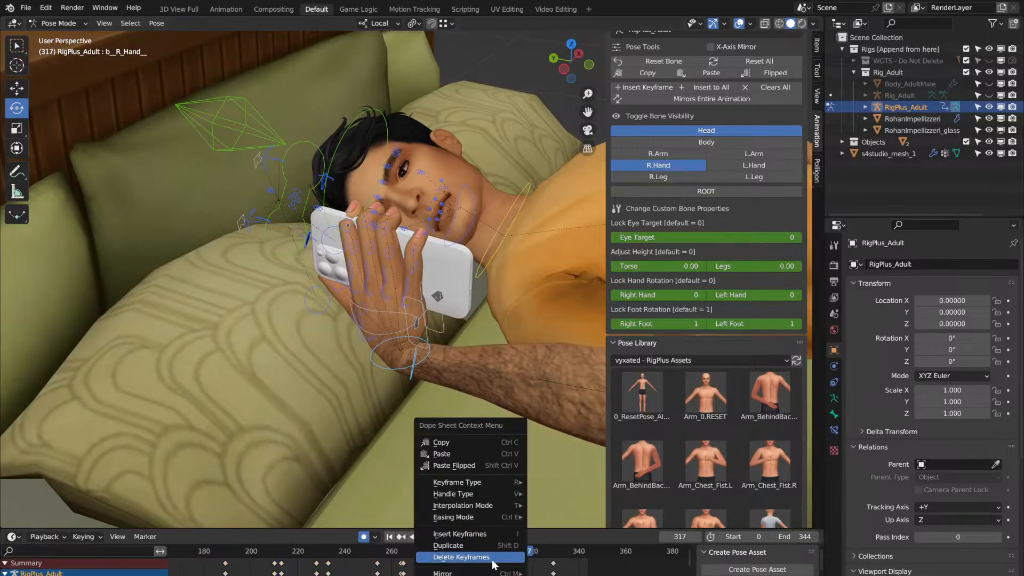
pyautogui.click(492, 560)
pyautogui.hotkey('ctrl', 'z')
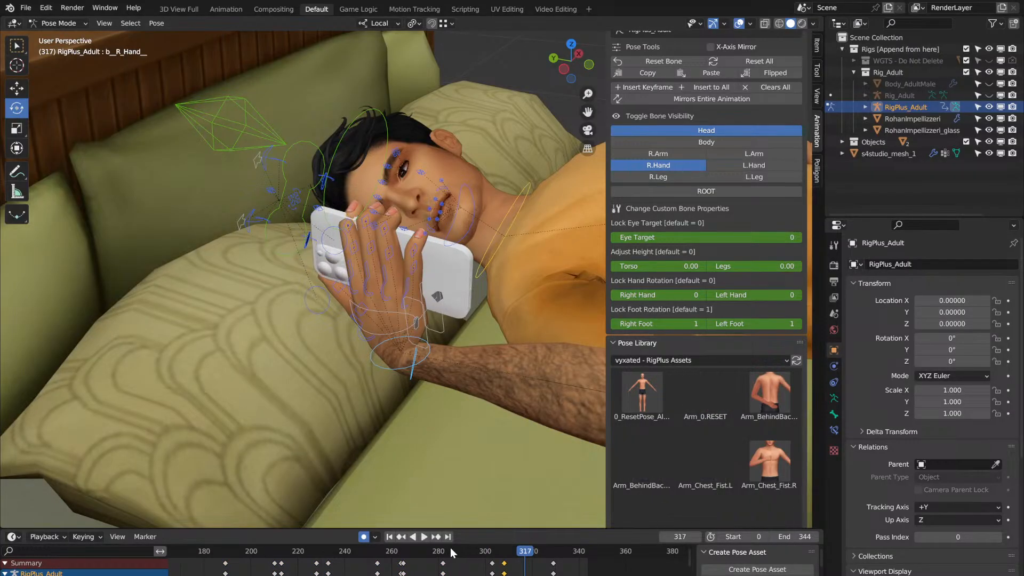
# Step: Delete the selected bones' keyframe at about frame 303 and replay the animation from about frame 217
pyautogui.rightClick(493, 570)
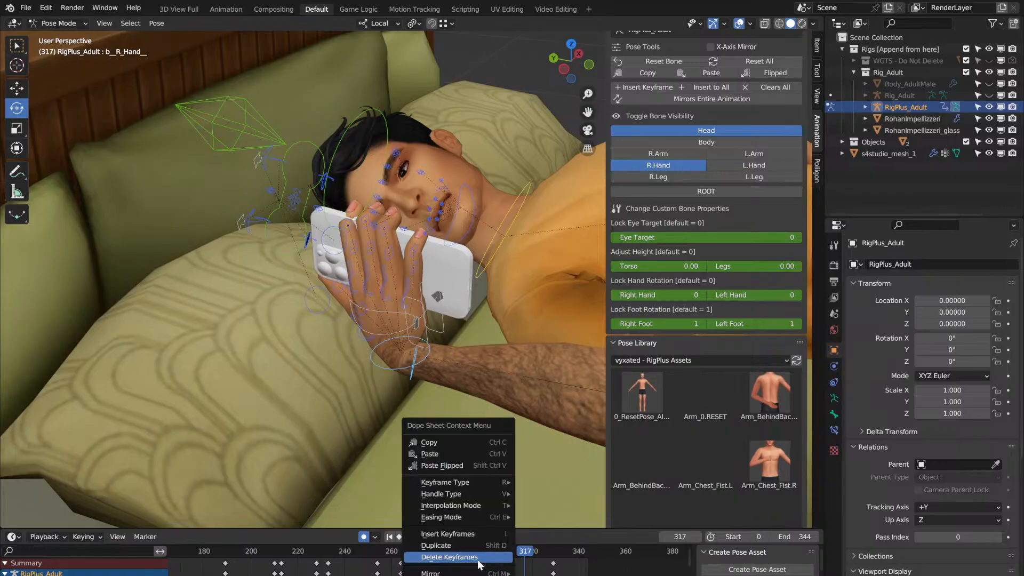
pyautogui.click(479, 560)
pyautogui.click(284, 553)
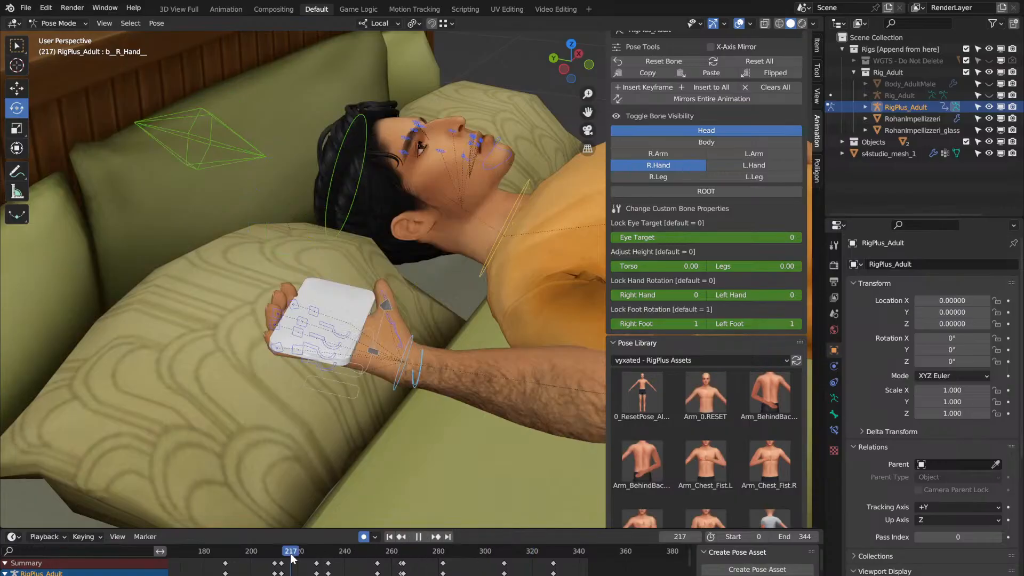
pyautogui.press('space')
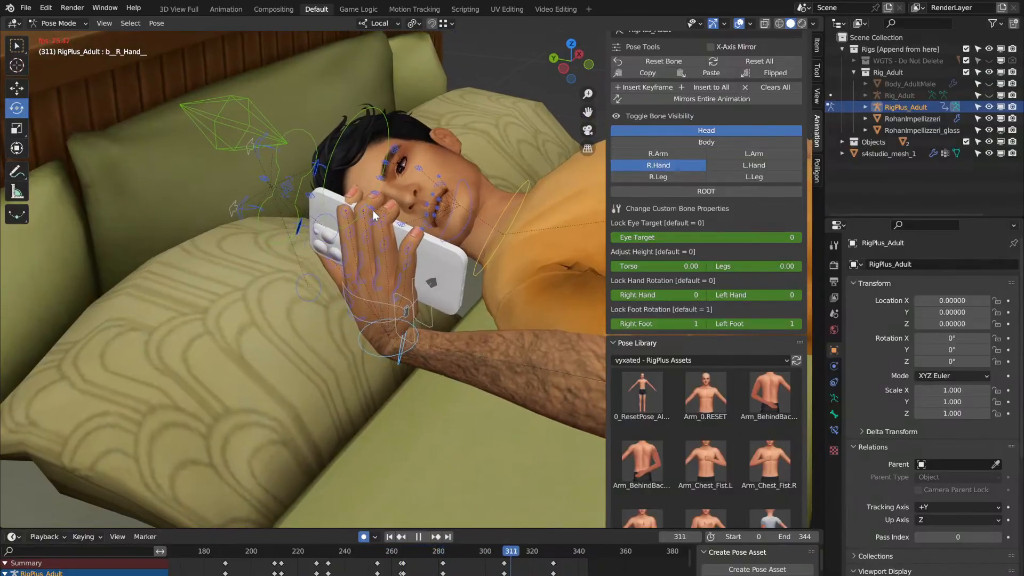
pyautogui.press('space')
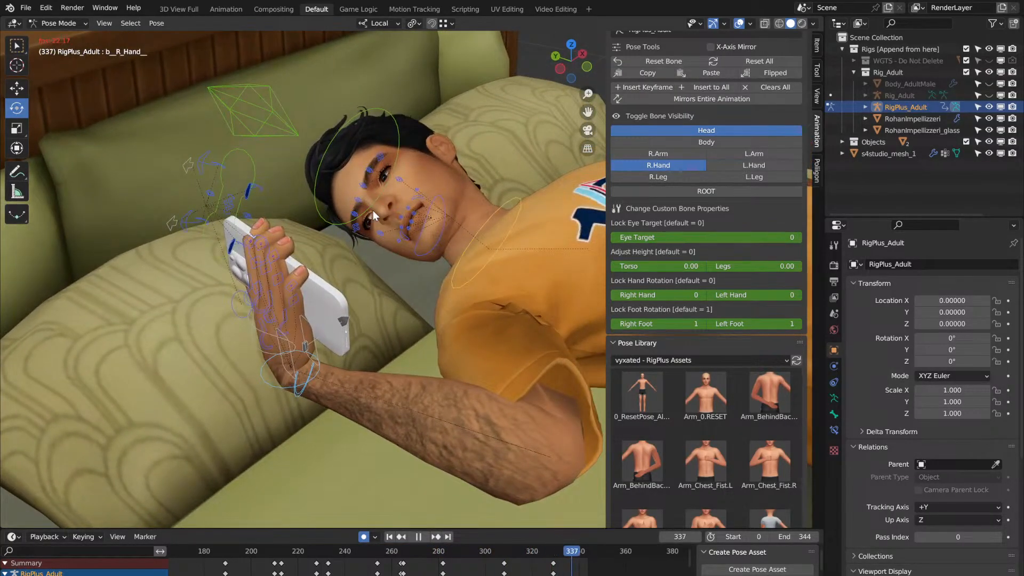
# Step: Select the b__Neck__ bone and replay its motion from about frame 208
pyautogui.click(515, 197)
pyautogui.click(269, 546)
pyautogui.press('space')
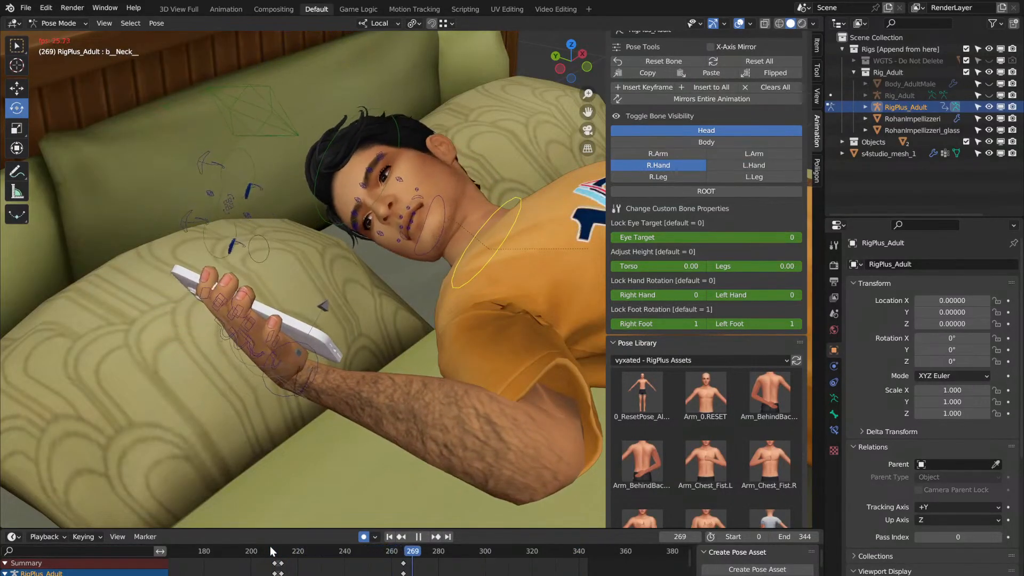
pyautogui.press('space')
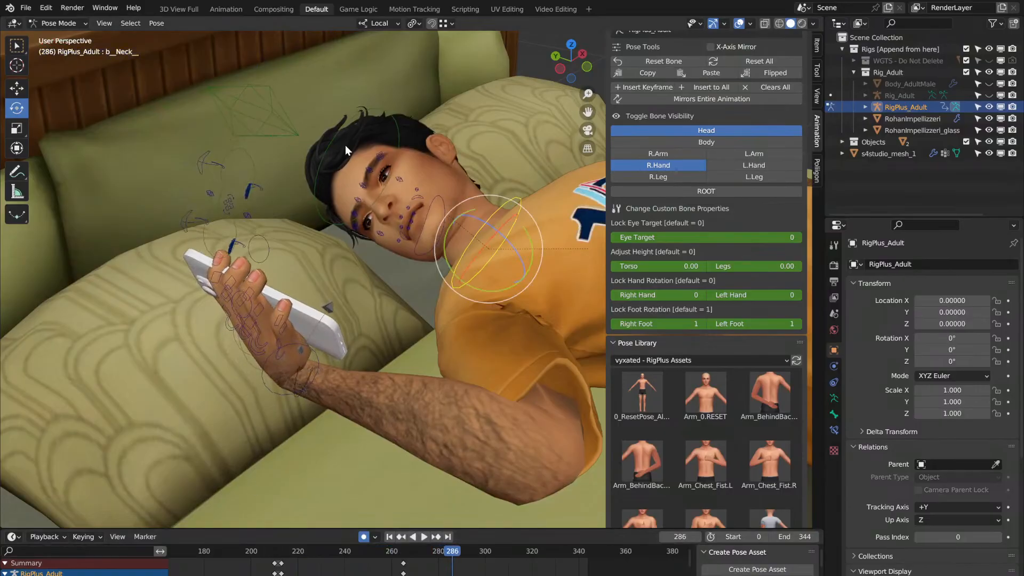
# Step: Select the b__Head__ bone and rotate it about -6.3° in the view plane at frame 303
pyautogui.moveTo(345, 145)
pyautogui.mouseDown(button='middle')
pyautogui.moveTo(365, 125)
pyautogui.moveTo(340, 142)
pyautogui.mouseUp(button='middle')
pyautogui.click(358, 125)
pyautogui.press('space')
pyautogui.press('space')
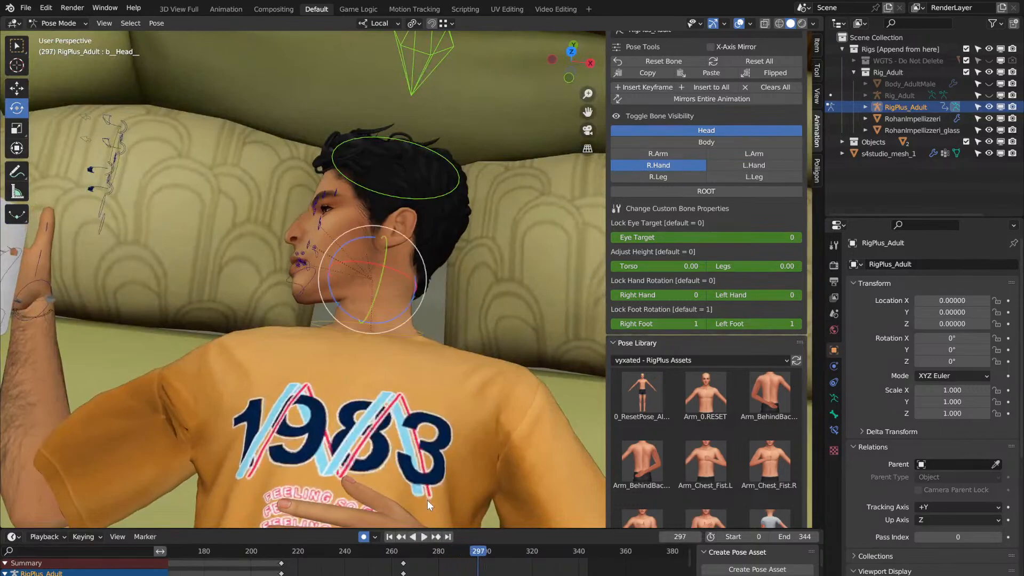
pyautogui.press('space')
pyautogui.press('space')
pyautogui.moveTo(325, 211); pyautogui.dragTo(324, 207, button='middle')
pyautogui.moveTo(373, 201); pyautogui.dragTo(365, 201)
pyautogui.moveTo(365, 198); pyautogui.dragTo(369, 198, button='middle')
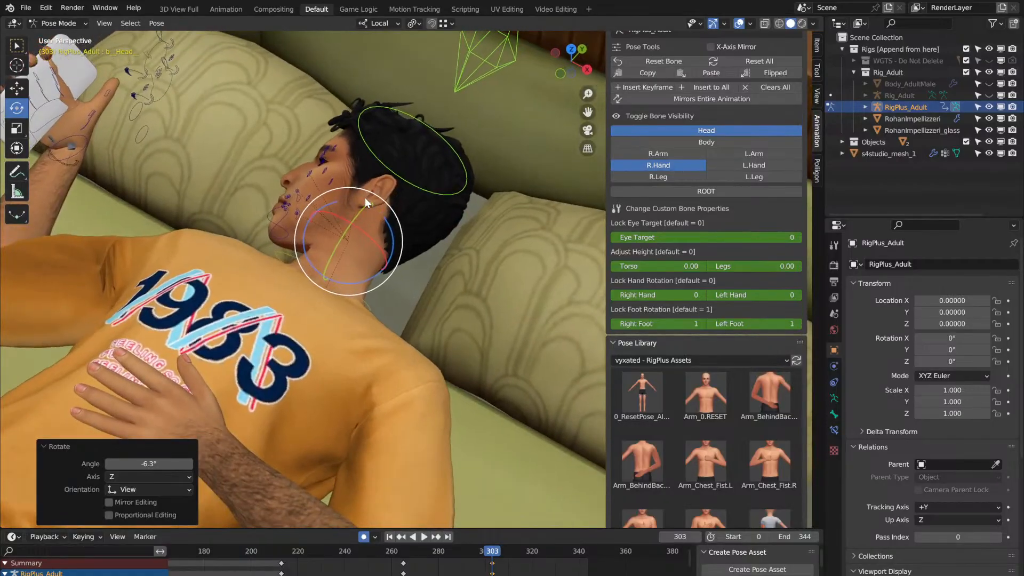
# Step: Replay the head's motion from frame 265 while viewing the face and phone from the character's right side
pyautogui.click(404, 551)
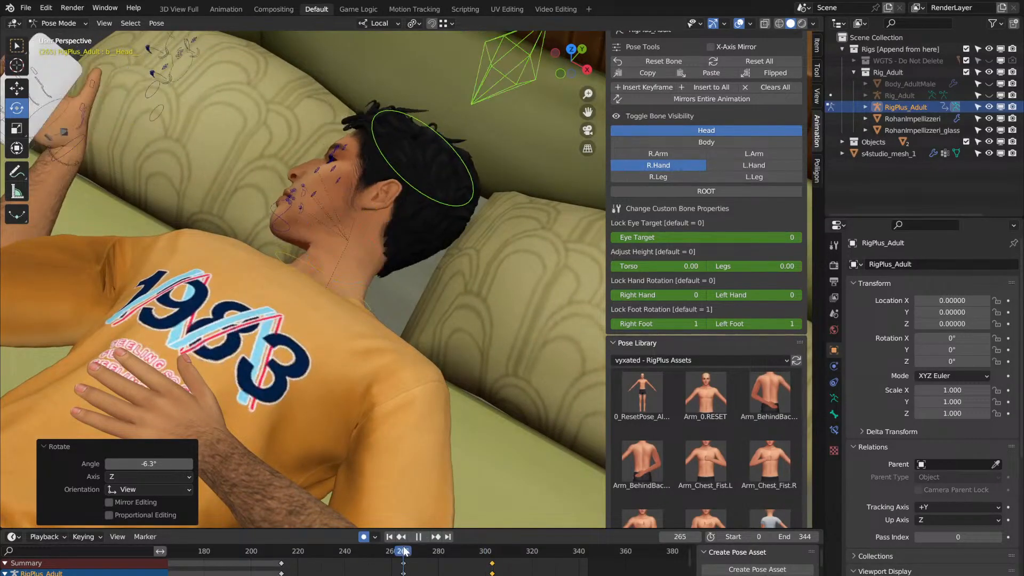
pyautogui.press('space')
pyautogui.moveTo(264, 226); pyautogui.dragTo(261, 220, button='middle')
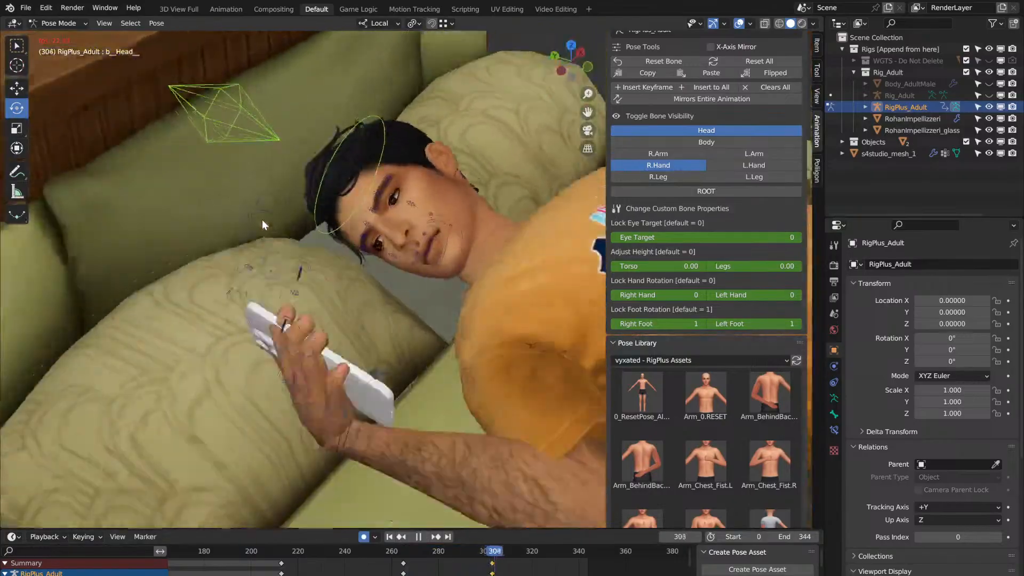
pyautogui.press('space')
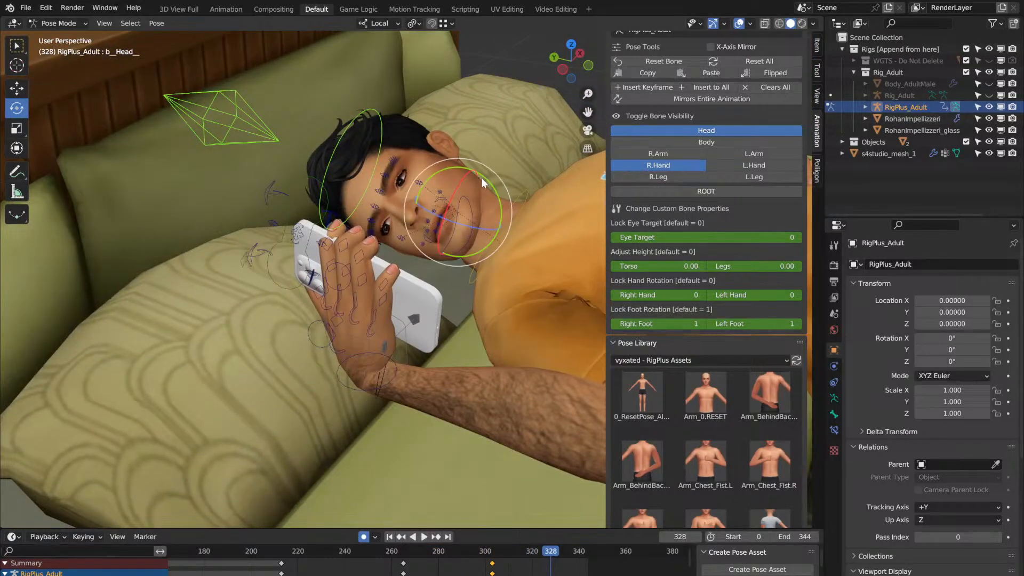
# Step: Rotate the head bone slightly at about frame 336 to key a further head movement
pyautogui.press('space')
pyautogui.press('space')
pyautogui.press('space')
pyautogui.press('space')
pyautogui.moveTo(486, 177); pyautogui.dragTo(490, 184)
# Step: Play back the whole animation and examine the head, hand and phone from several angles
pyautogui.press('space')
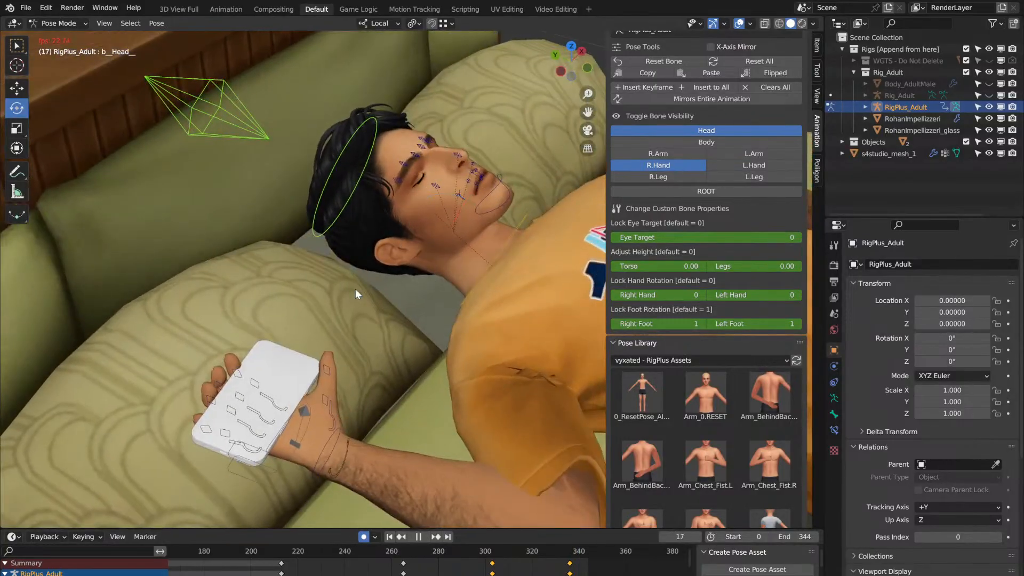
pyautogui.scroll(5, 355, 290)
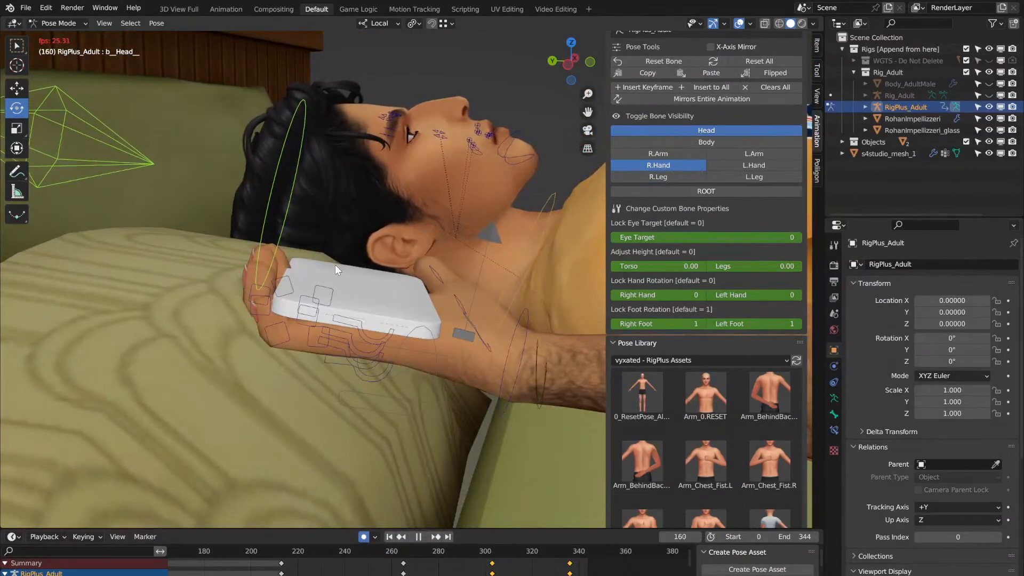
pyautogui.moveTo(587, 112); pyautogui.dragTo(524, 149)
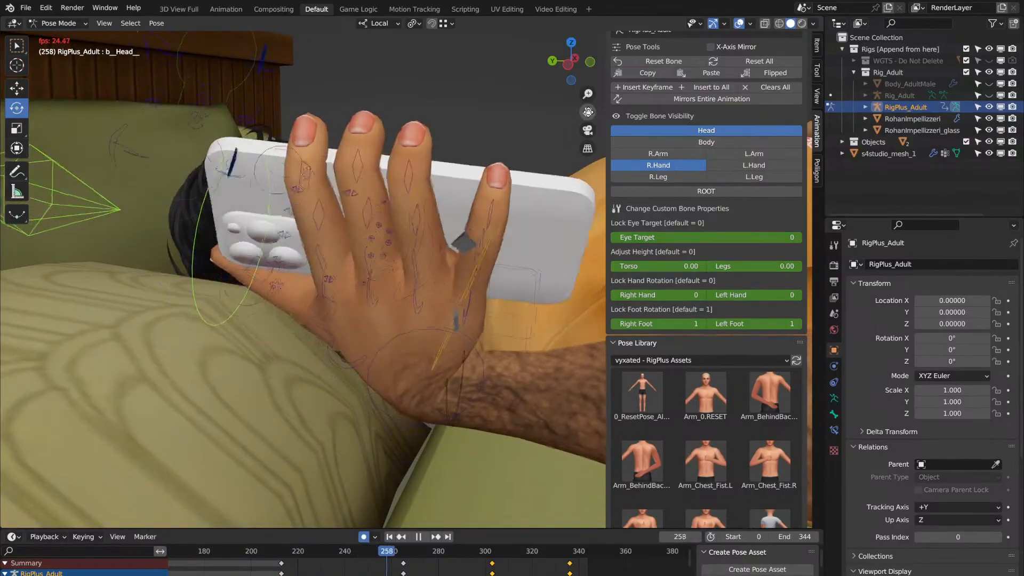
pyautogui.press('space')
pyautogui.press('space')
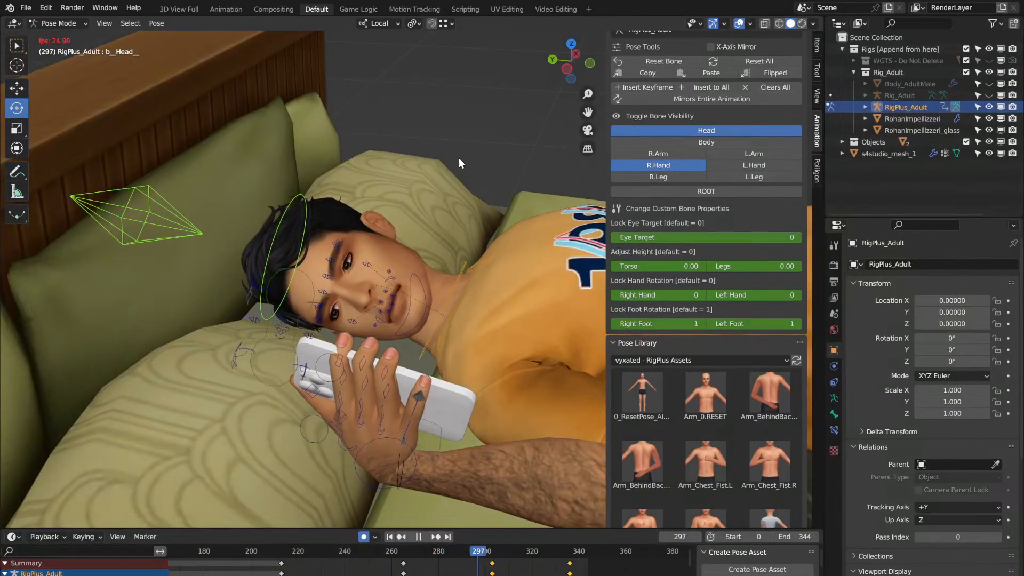
pyautogui.press('space')
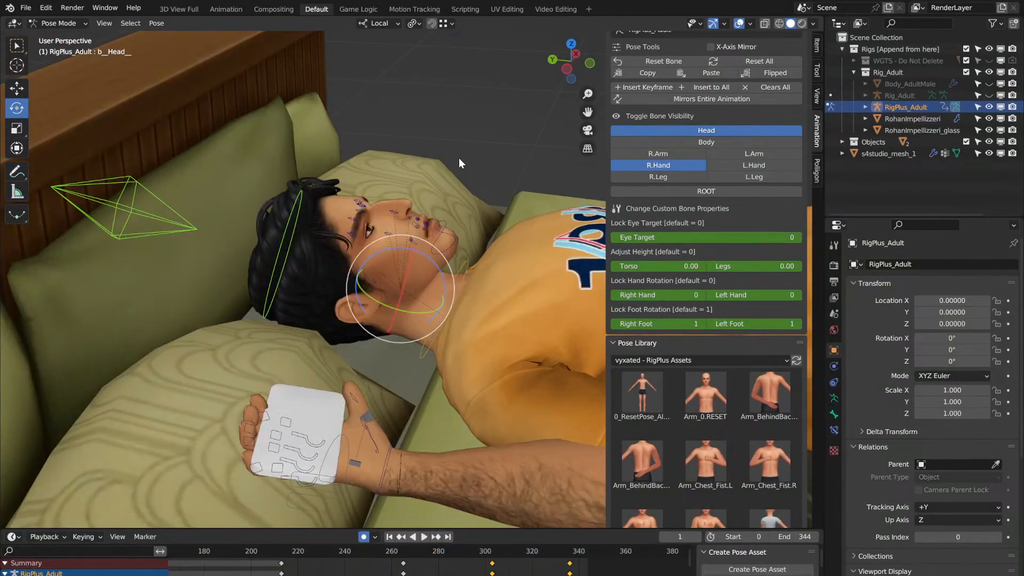
pyautogui.press('space')
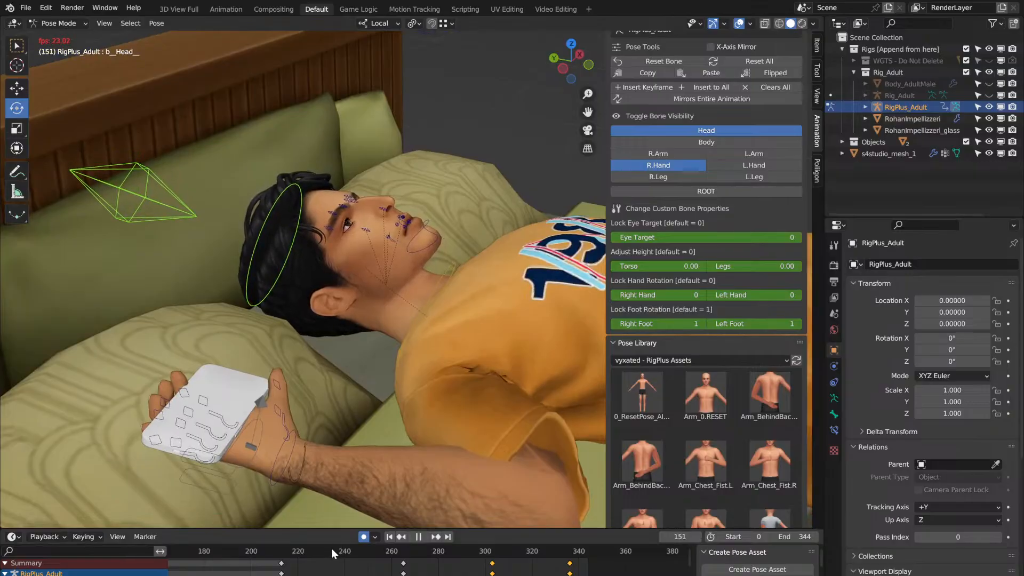
pyautogui.press('space')
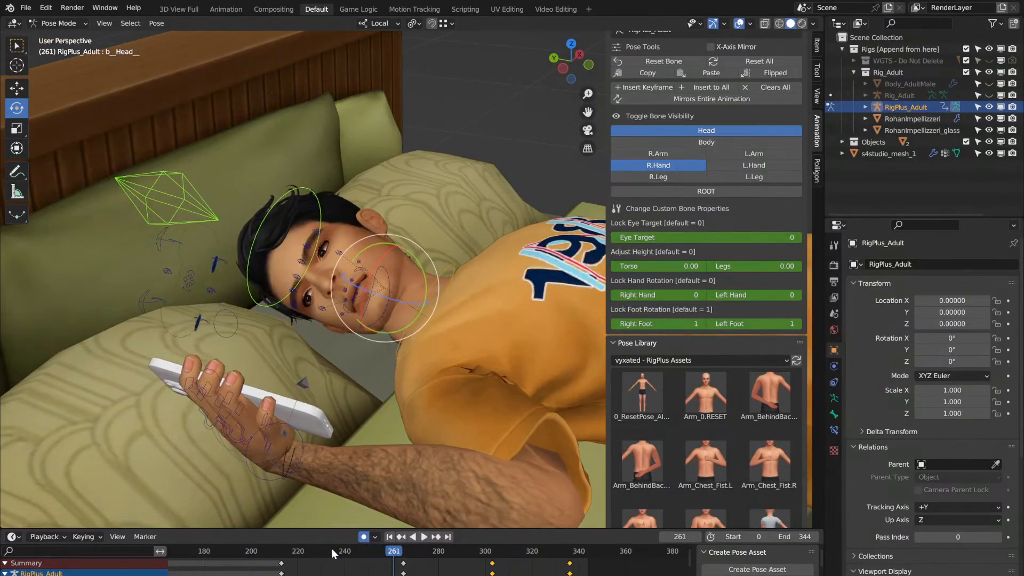
# Step: Rotate the CTRL-ThumbRot.R bone about 33.6° in the view plane at frame 261 and replay from about frame 213
pyautogui.moveTo(367, 410); pyautogui.dragTo(367, 409, button='middle')
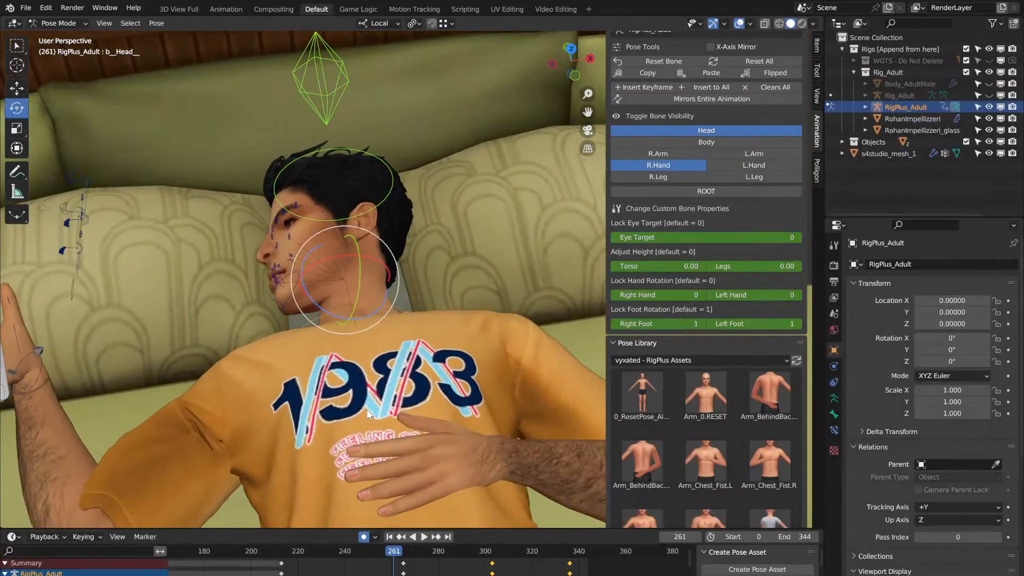
pyautogui.click(17, 338)
pyautogui.moveTo(16, 338); pyautogui.dragTo(16, 342, button='middle')
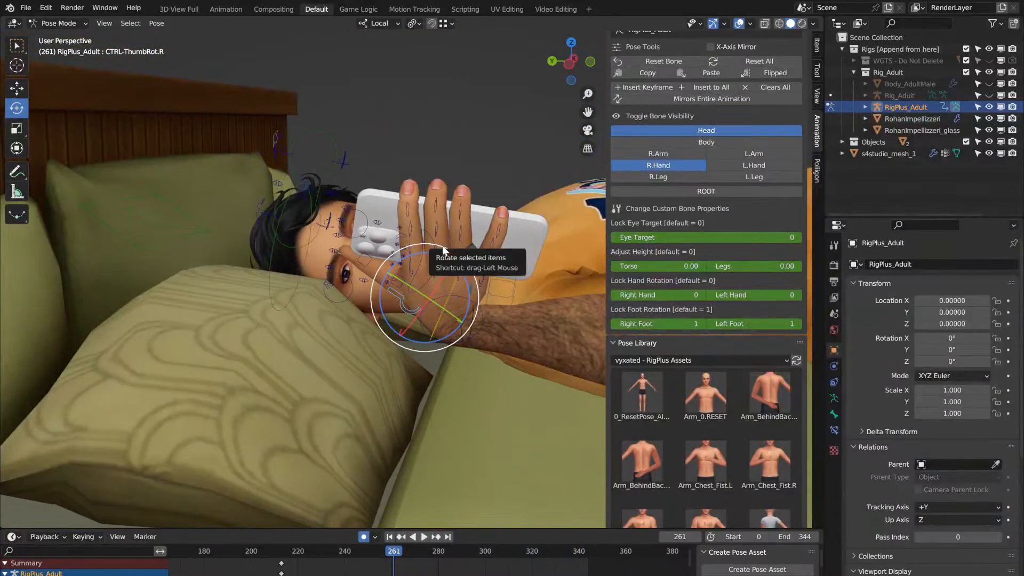
pyautogui.moveTo(440, 248); pyautogui.dragTo(476, 261)
pyautogui.moveTo(476, 261); pyautogui.dragTo(473, 265, button='middle')
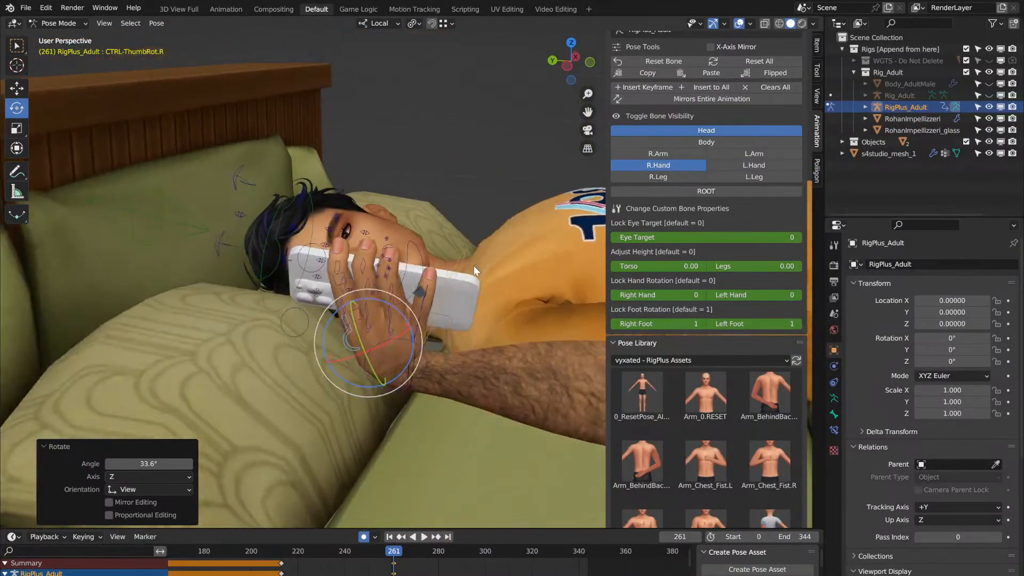
pyautogui.click(283, 549)
pyautogui.press('space')
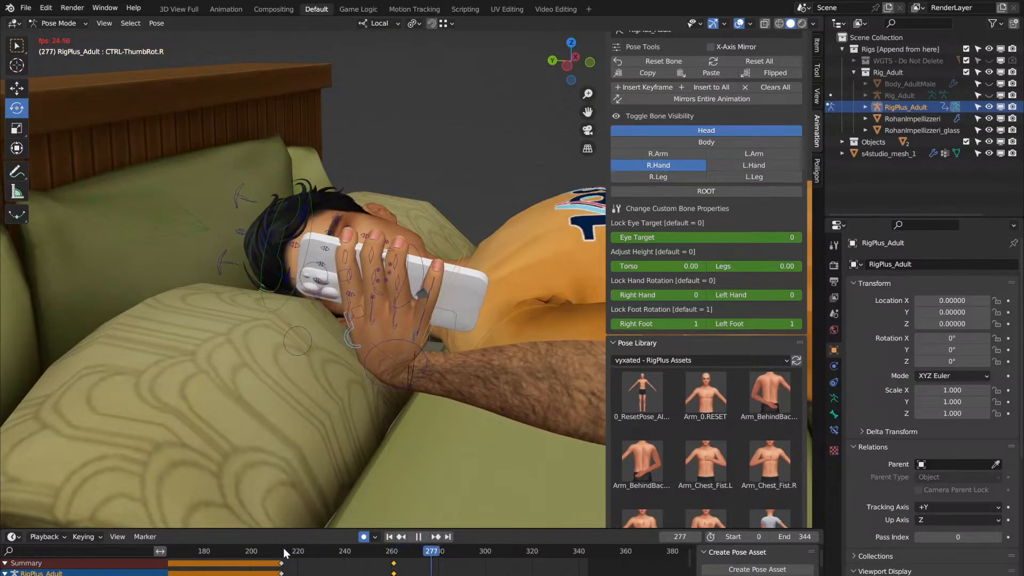
pyautogui.press('space')
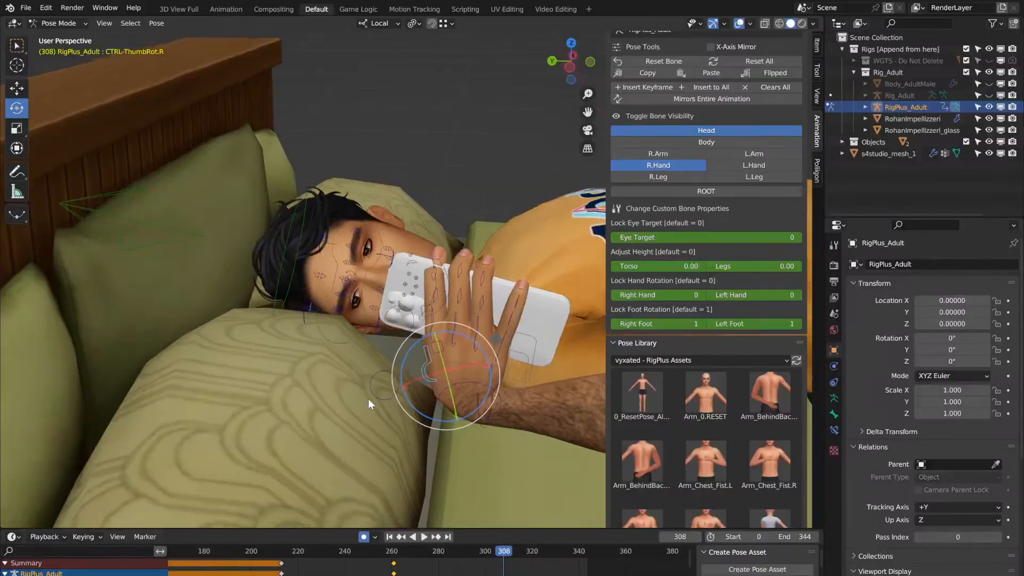
# Step: Rotate the CTRL-IndexRot.R bone about 8.63° around its local Z axis at frame 312 and replay from about frame 216
pyautogui.press('Right')
pyautogui.press('Right')
pyautogui.press('Right')
pyautogui.press('Right')
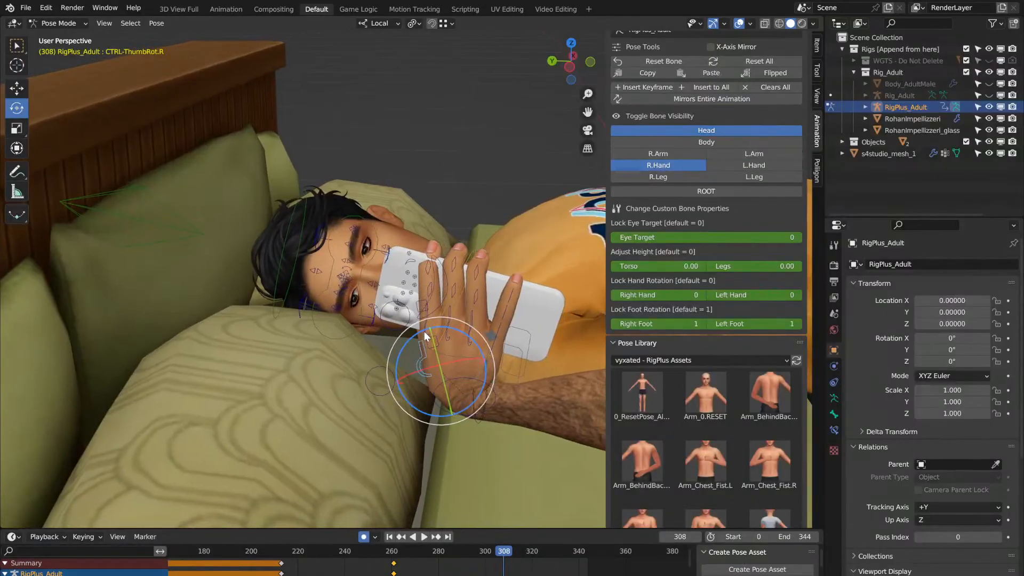
pyautogui.click(424, 332)
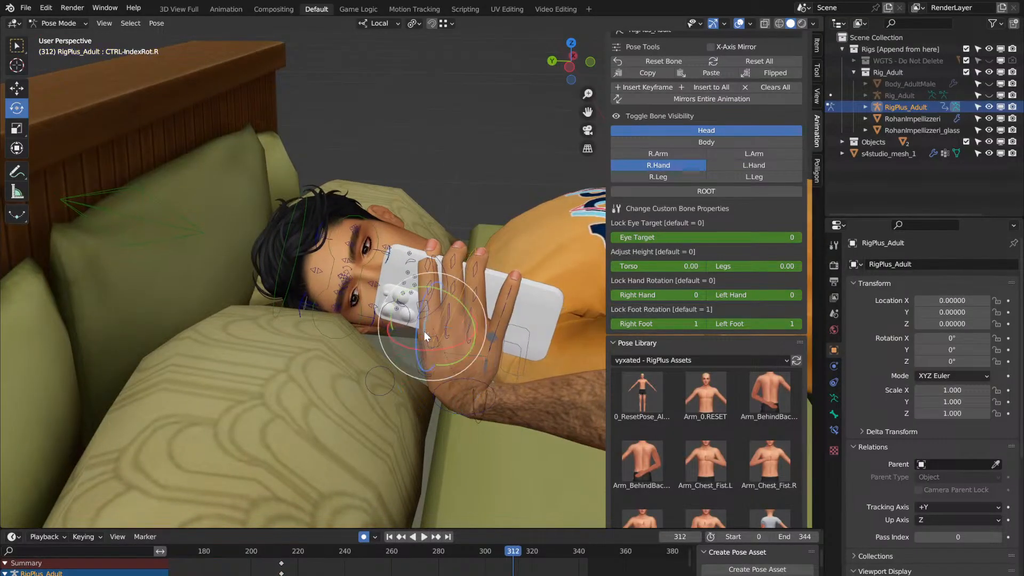
pyautogui.moveTo(418, 319); pyautogui.dragTo(417, 318)
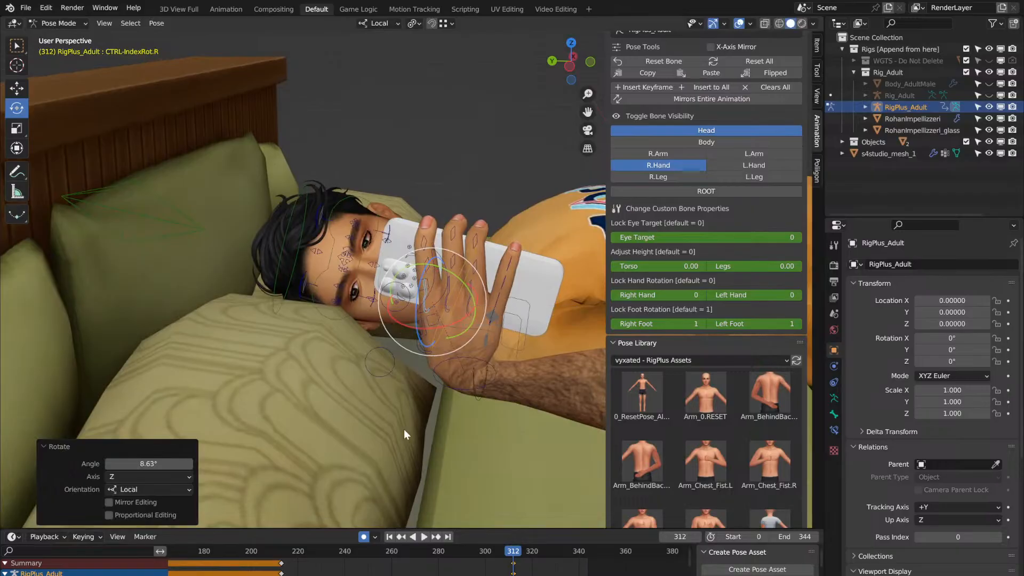
pyautogui.click(290, 552)
pyautogui.press('space')
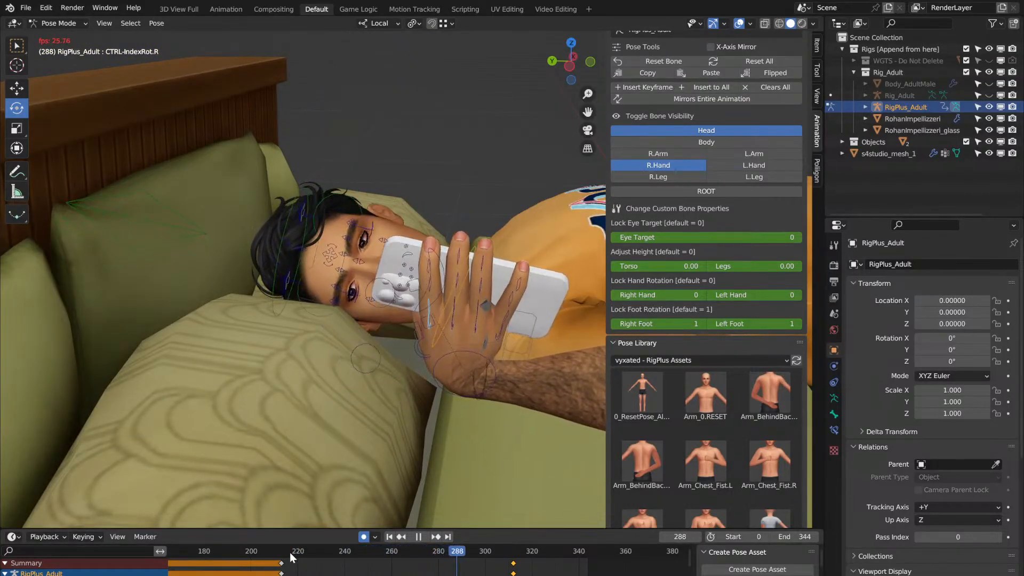
pyautogui.press('space')
# Step: Rotate the CTRL-PinkyRot.R bone slightly at frame 303
pyautogui.press('Right')
pyautogui.press('Right')
pyautogui.press('Right')
pyautogui.press('Right')
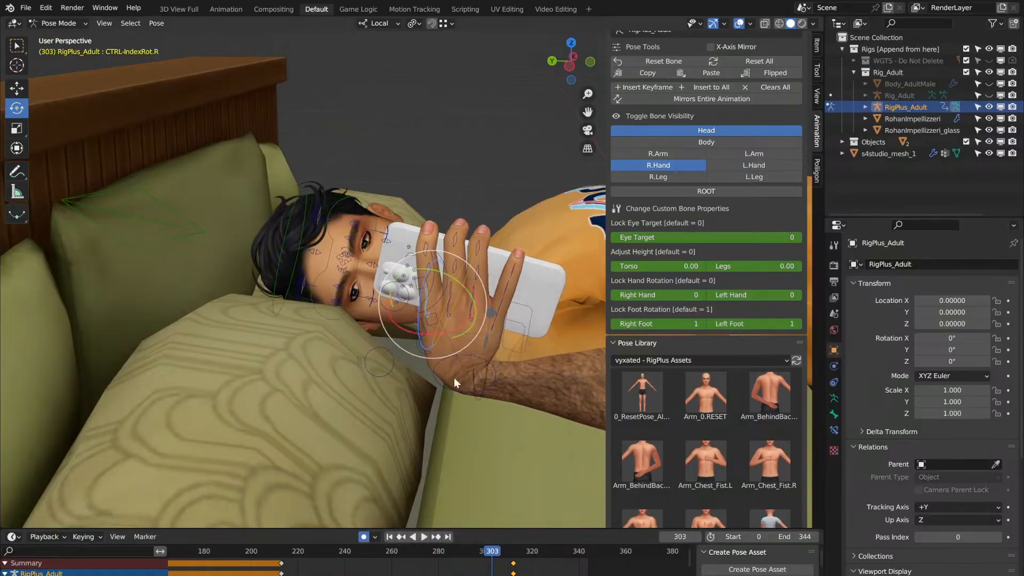
pyautogui.click(492, 325)
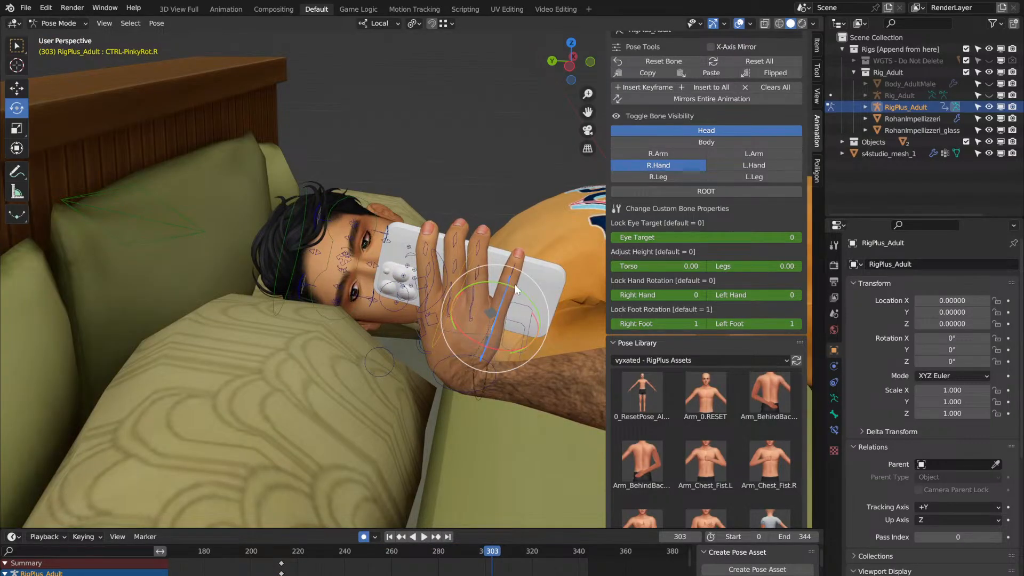
pyautogui.moveTo(515, 285); pyautogui.dragTo(518, 290)
# Step: Replay the hand and finger motion from about frame 213 and check the grip around frames 280 to 343
pyautogui.click(283, 558)
pyautogui.press('space')
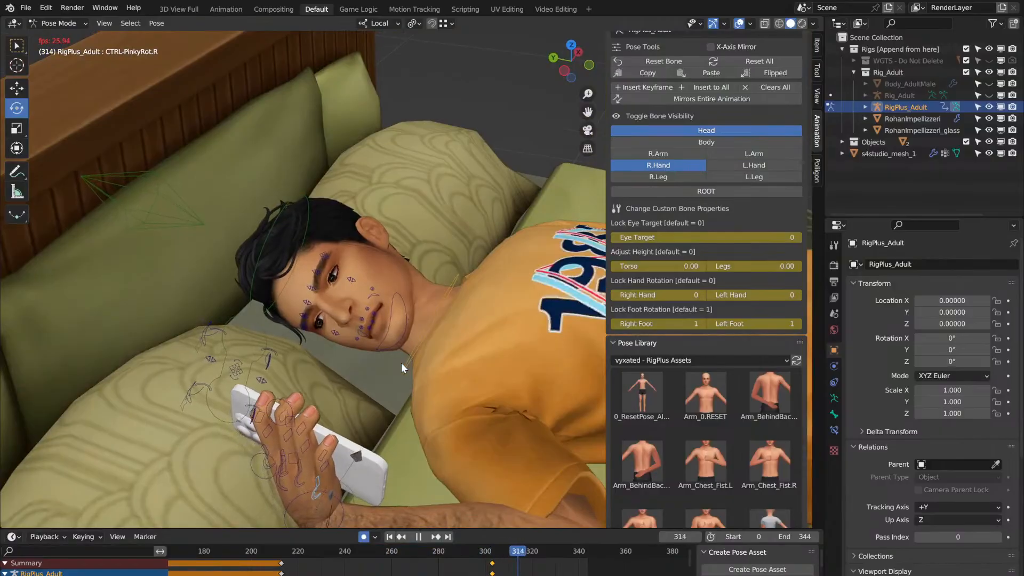
pyautogui.press('space')
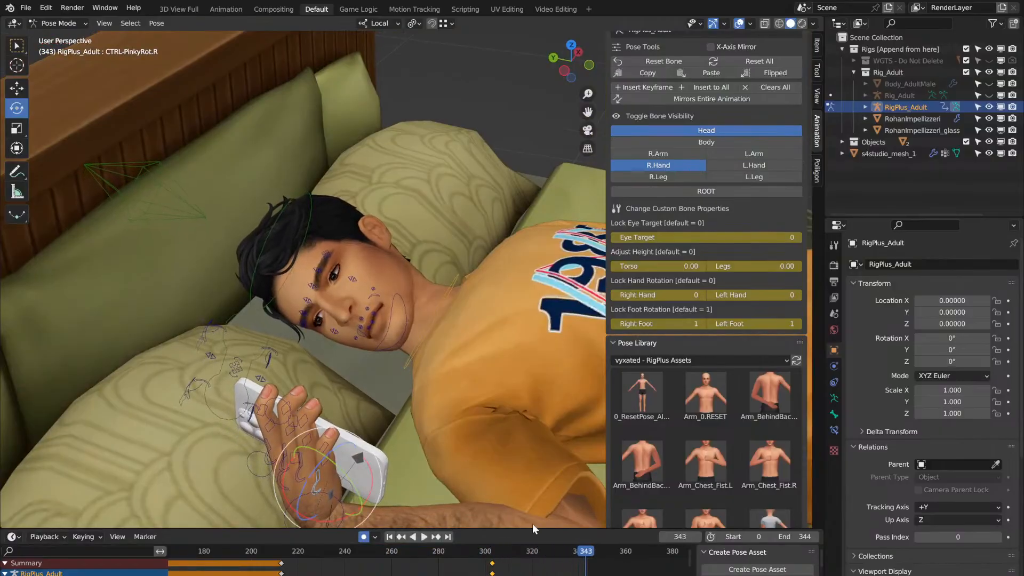
pyautogui.click(407, 554)
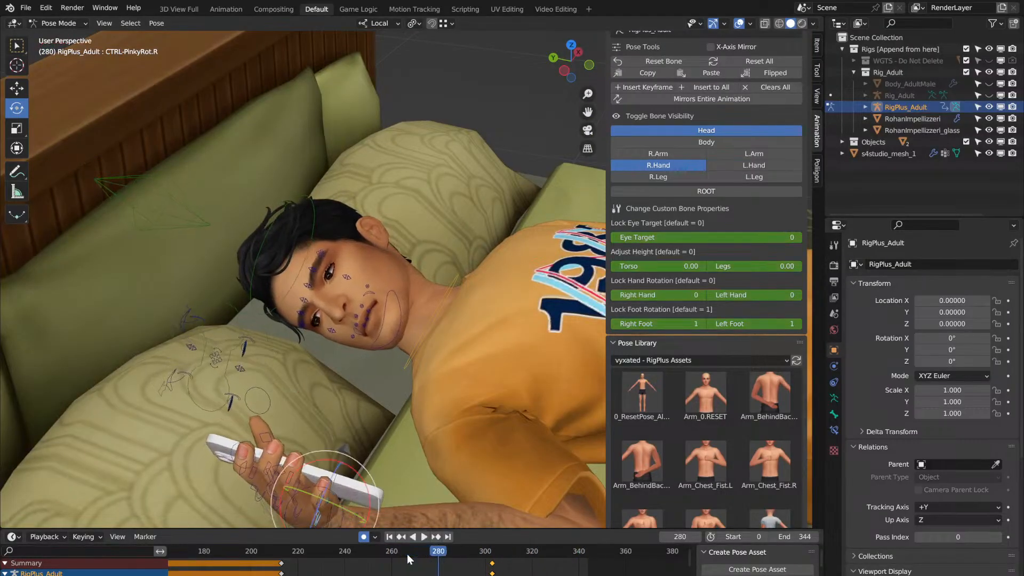
pyautogui.click(287, 558)
pyautogui.press('space')
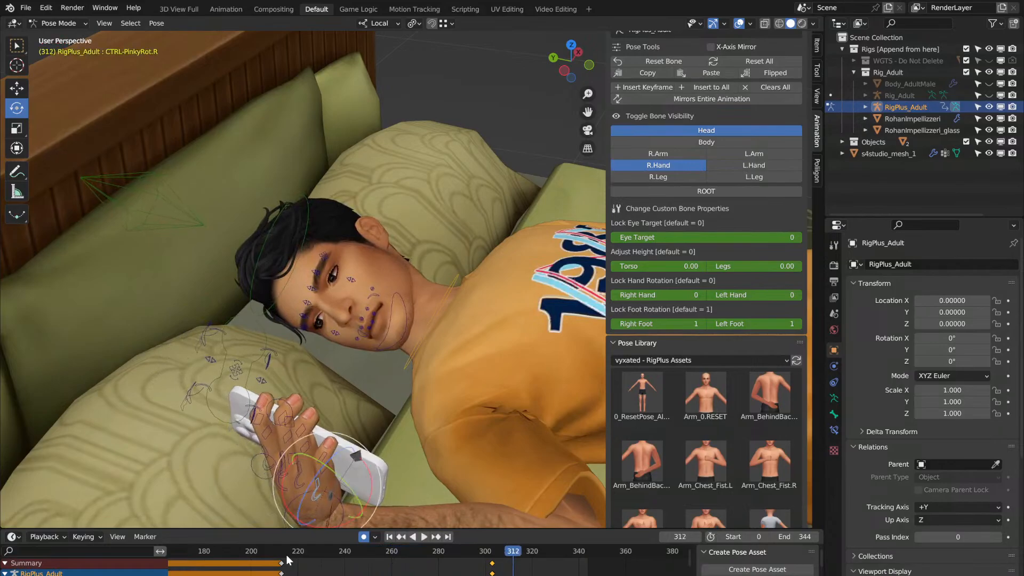
pyautogui.press('space')
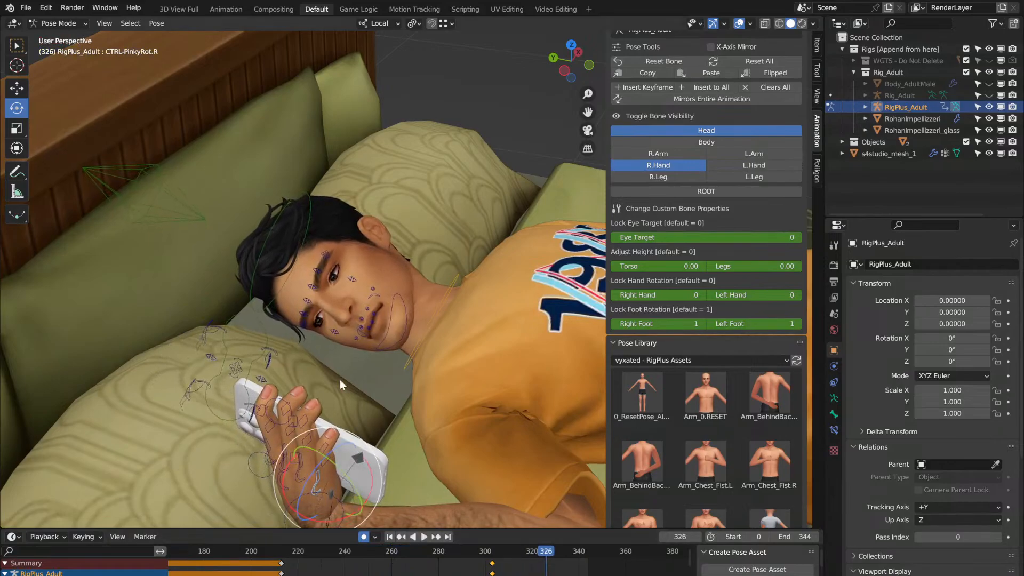
# Step: Move the CTRL-Eye.L bone about 0.057 at frame 326, excluding the local Y axis, and replay from about frame 213
pyautogui.moveTo(341, 379); pyautogui.dragTo(328, 278, button='middle')
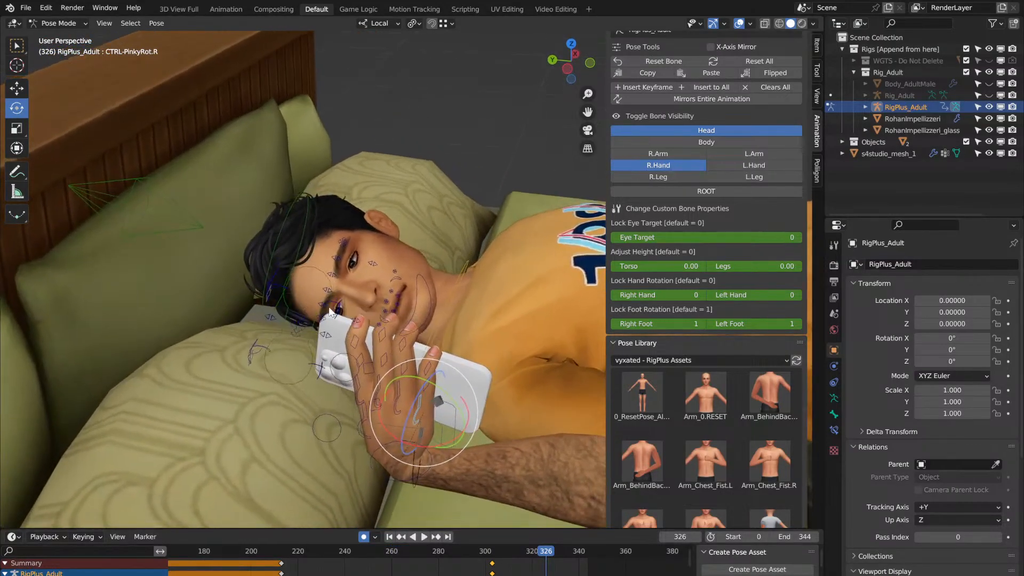
pyautogui.click(327, 279)
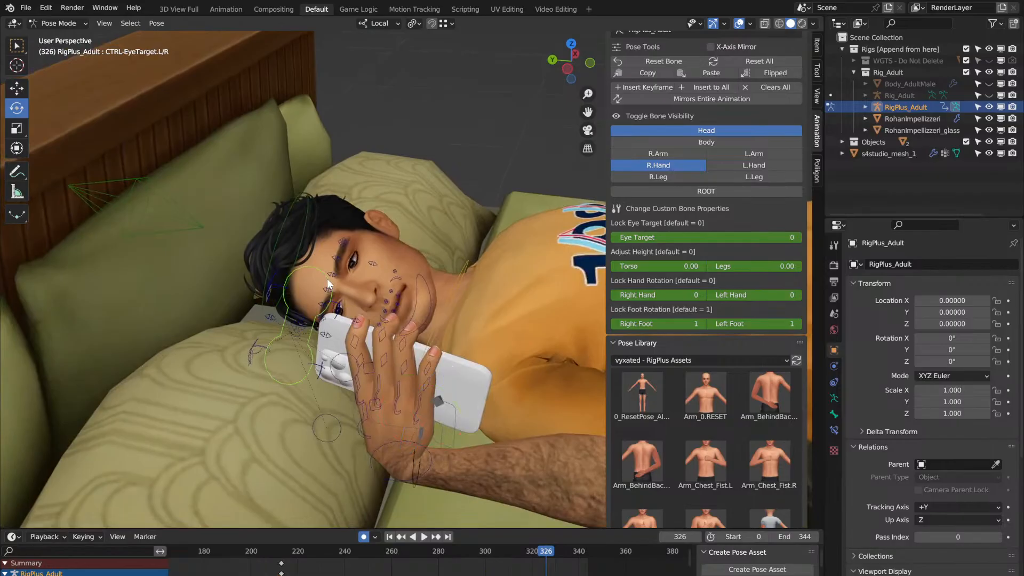
pyautogui.click(334, 415)
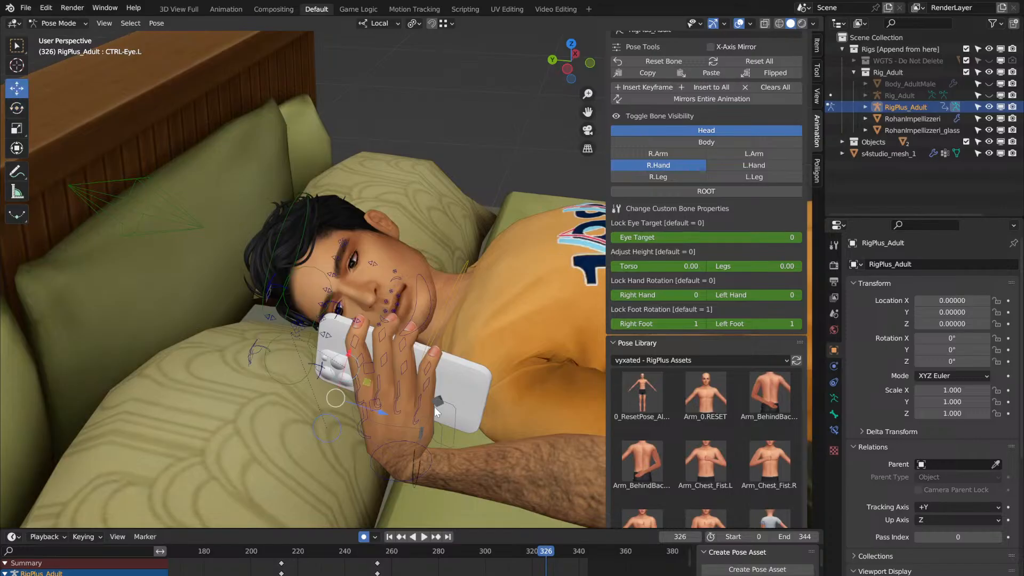
pyautogui.press('g')
pyautogui.hotkey('shift', 'y')
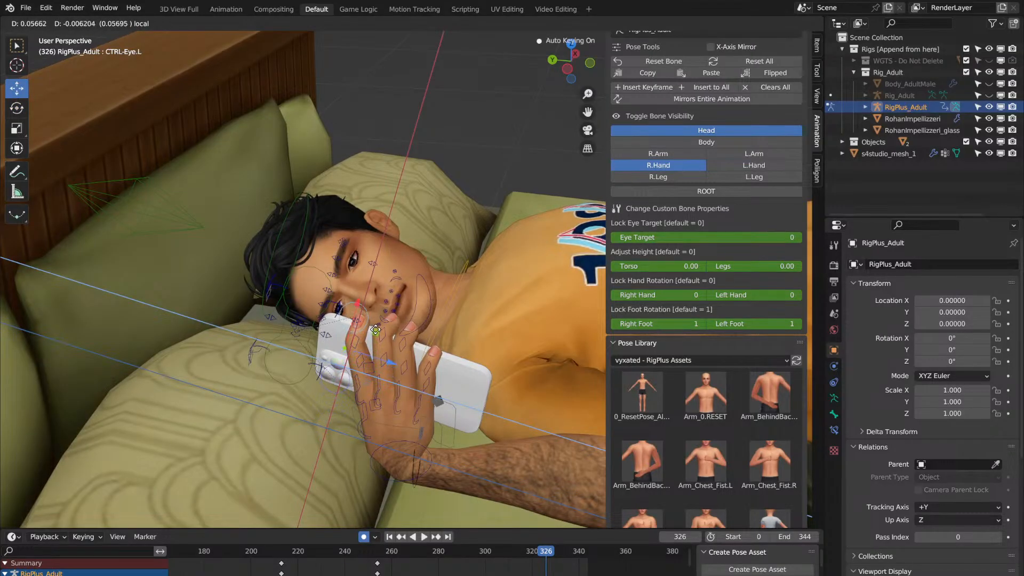
pyautogui.click(376, 329)
pyautogui.click(282, 551)
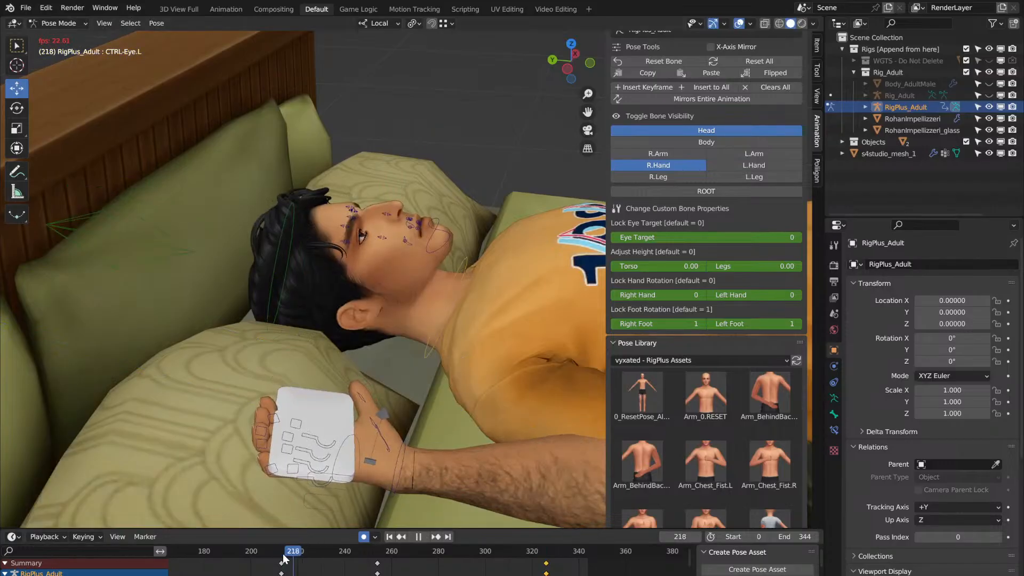
# Step: Replay the head turn and phone movement from about frame 213 and examine the face near frame 339
pyautogui.press('space')
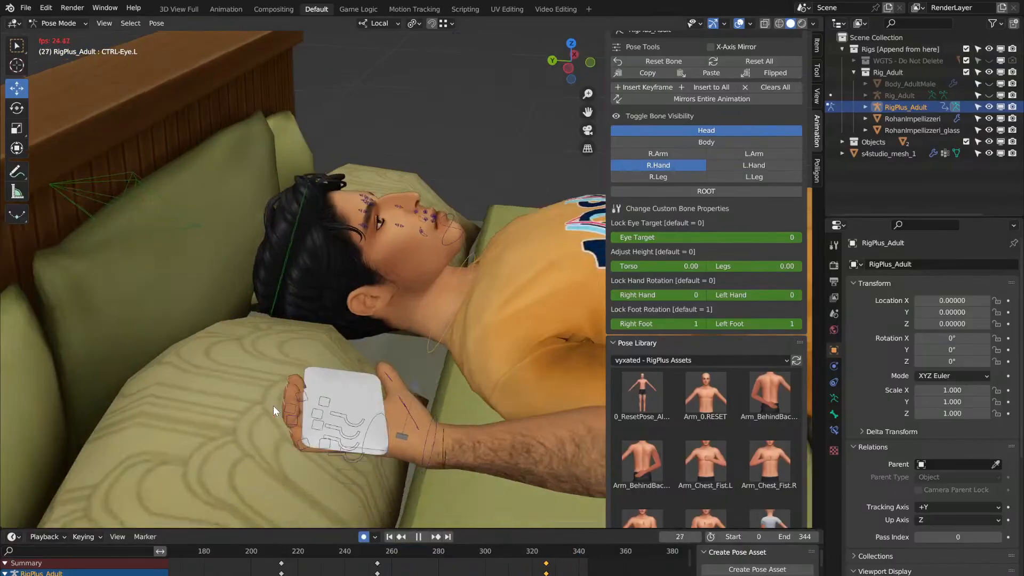
pyautogui.click(282, 552)
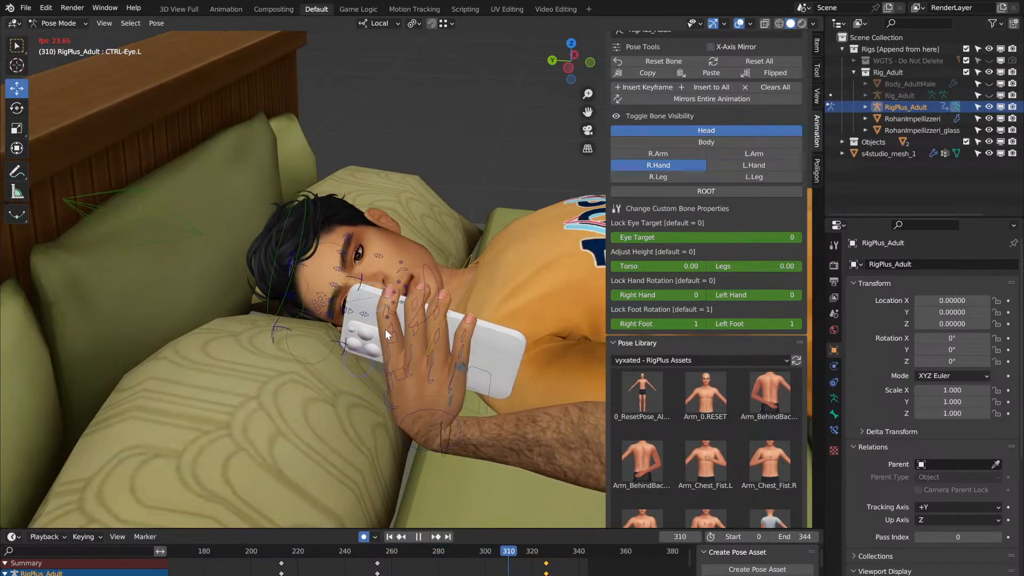
pyautogui.press('space')
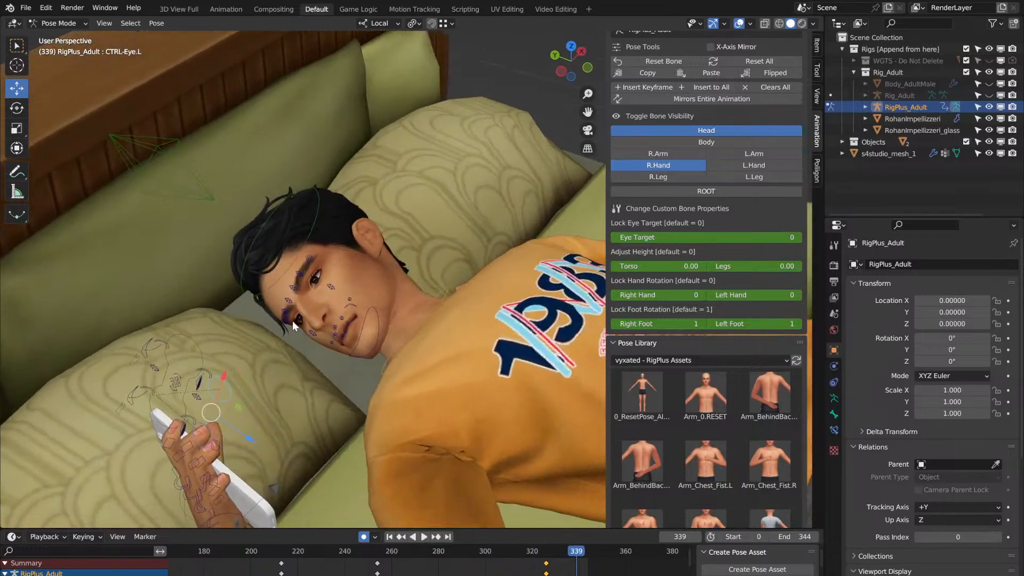
pyautogui.scroll(5, 292, 321)
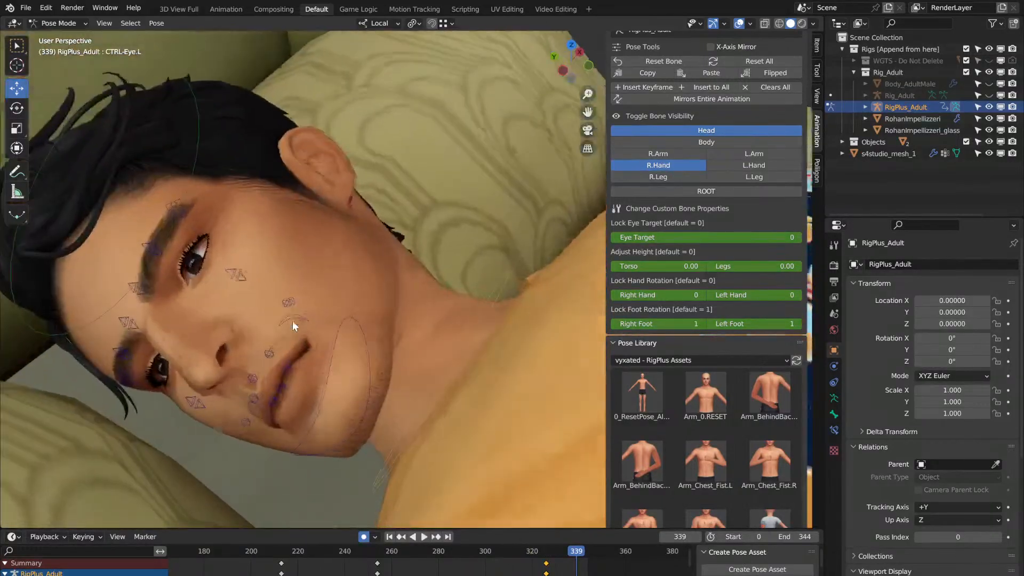
pyautogui.press('space')
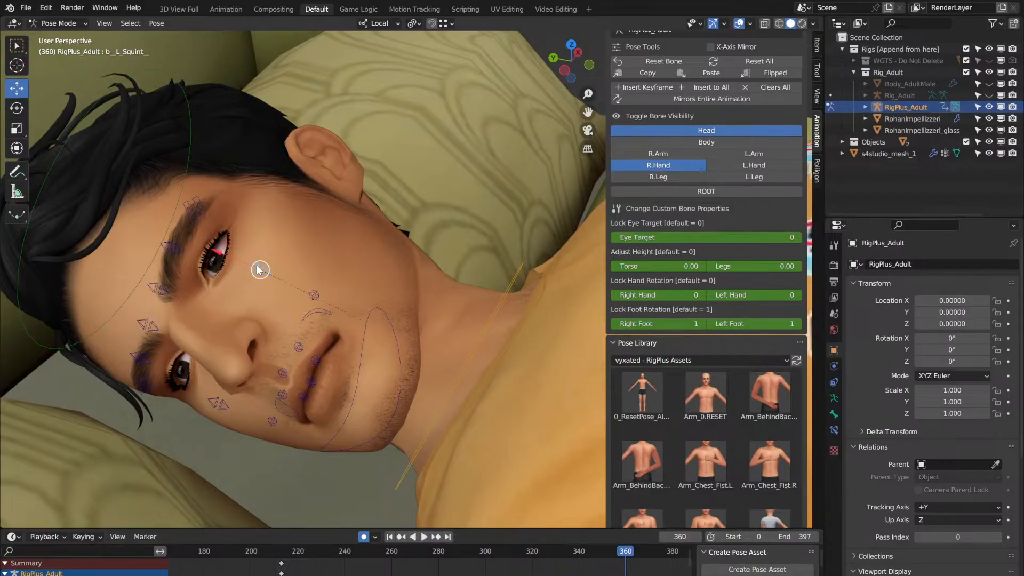
# Step: Move the left and right squint bones about 0.0041 along local X at frame 360 and replay from about frame 281
pyautogui.click(214, 398)
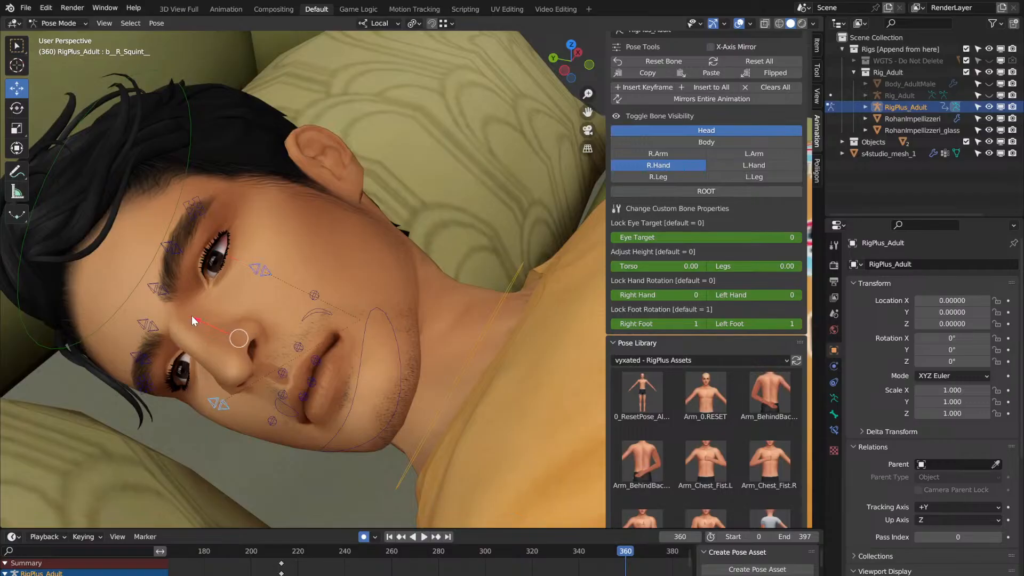
pyautogui.moveTo(191, 315); pyautogui.dragTo(188, 320)
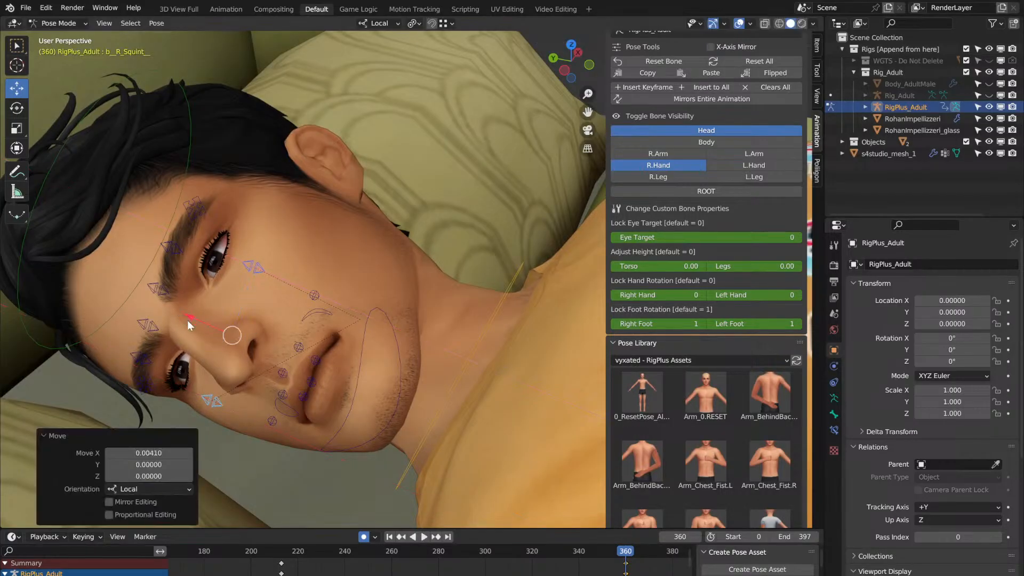
pyautogui.click(440, 558)
pyautogui.press('space')
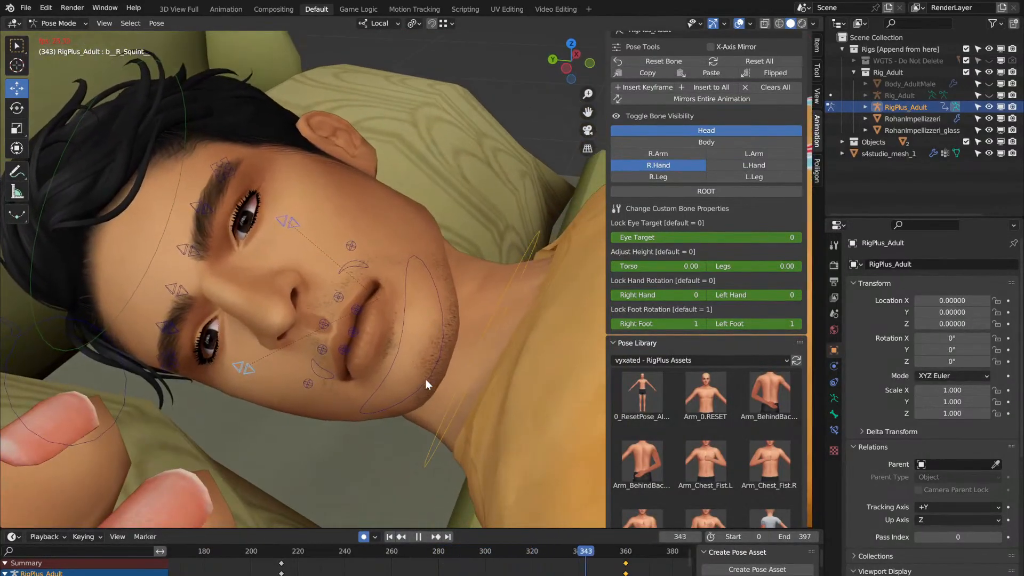
pyautogui.press('space')
pyautogui.press('space')
pyautogui.press('space')
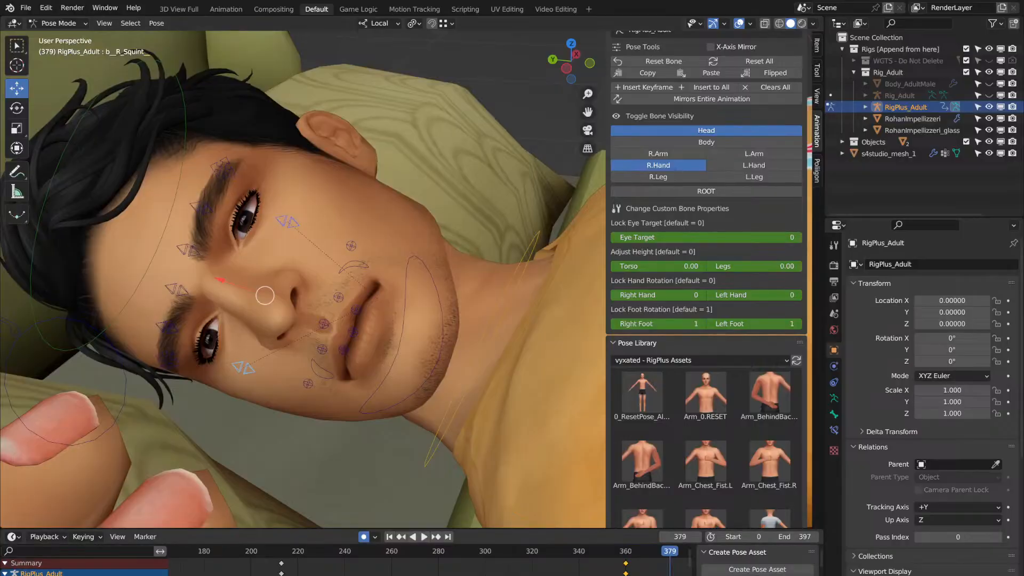
pyautogui.keyDown('ctrl'); pyautogui.hscroll(4, 587, 571); pyautogui.keyUp('ctrl')
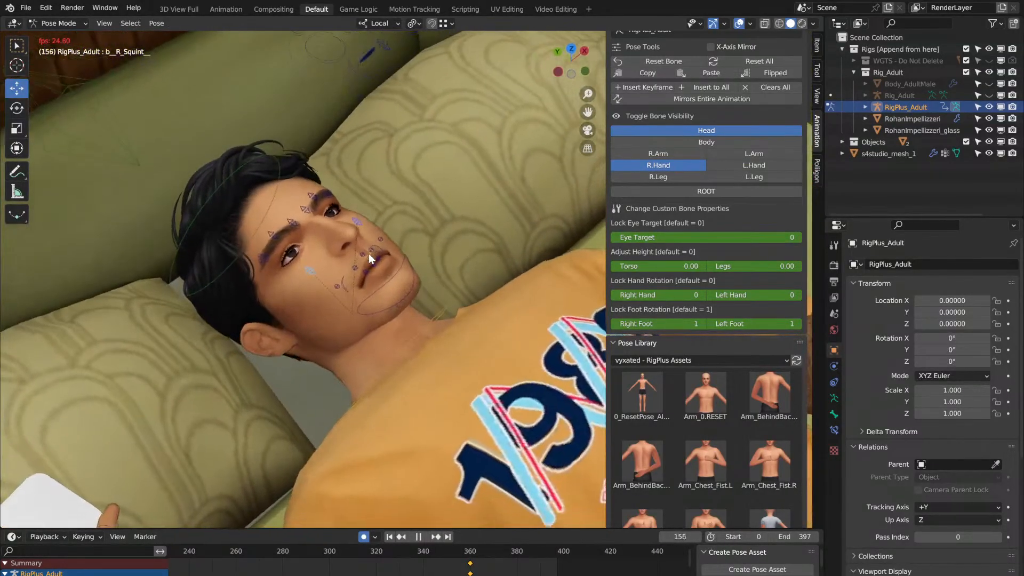
# Step: Replay the animation, including from about frames 320 and 213, and check the squint and head turn from several angles
pyautogui.rightClick(369, 254)
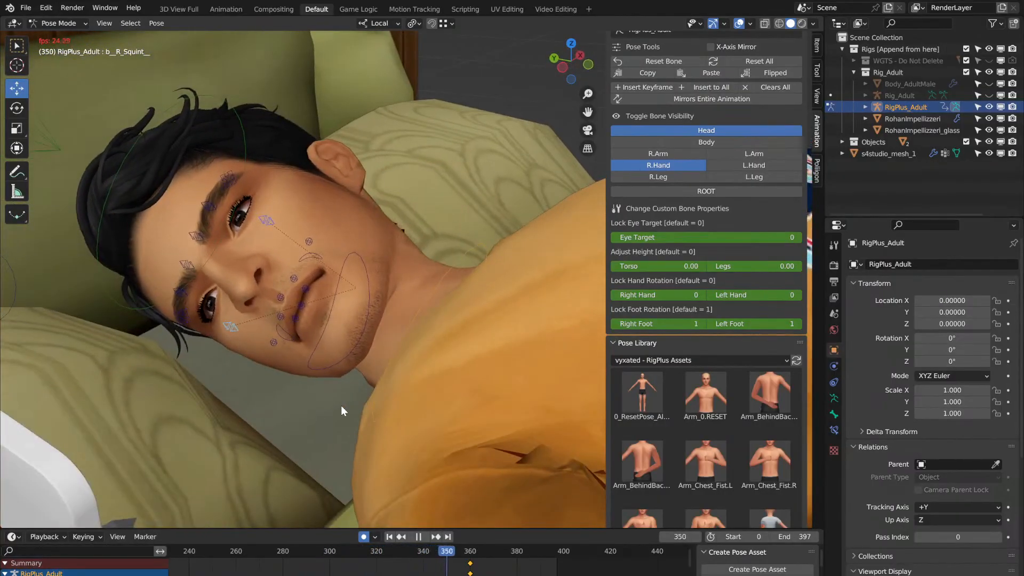
pyautogui.press('space')
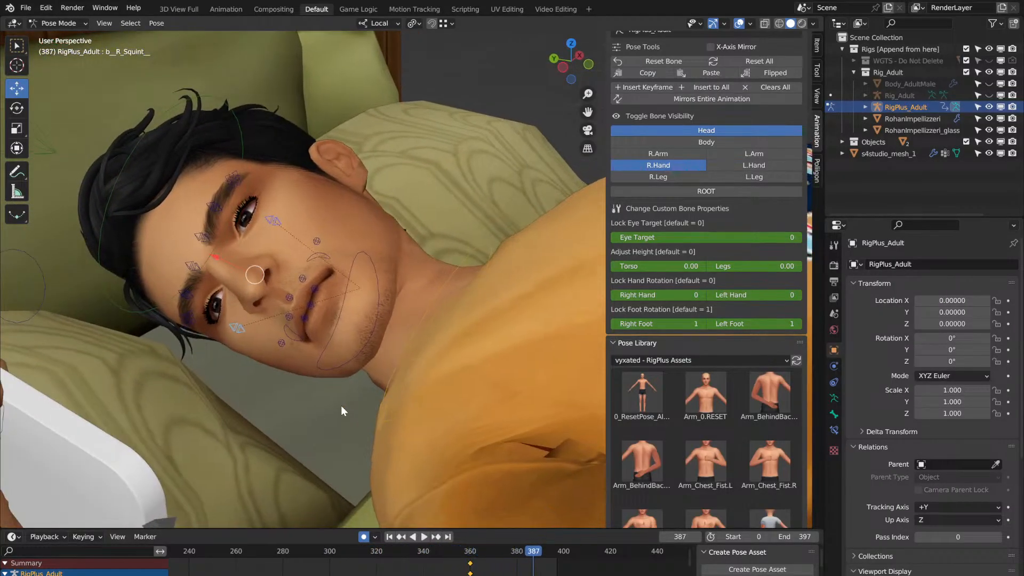
pyautogui.moveTo(341, 405)
pyautogui.mouseDown(button='middle')
pyautogui.moveTo(382, 370)
pyautogui.moveTo(345, 403)
pyautogui.mouseUp(button='middle')
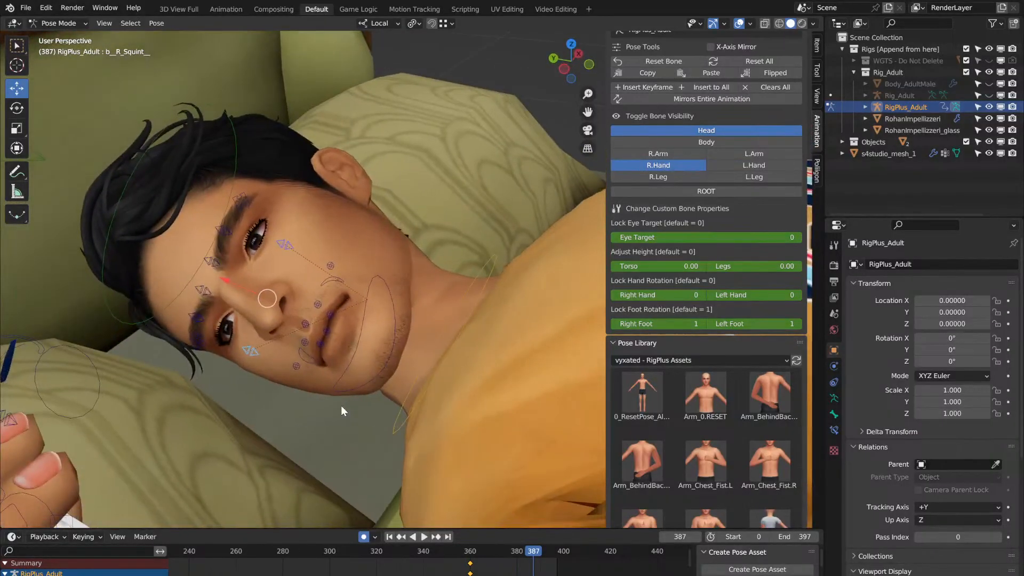
pyautogui.click(376, 552)
pyautogui.press('space')
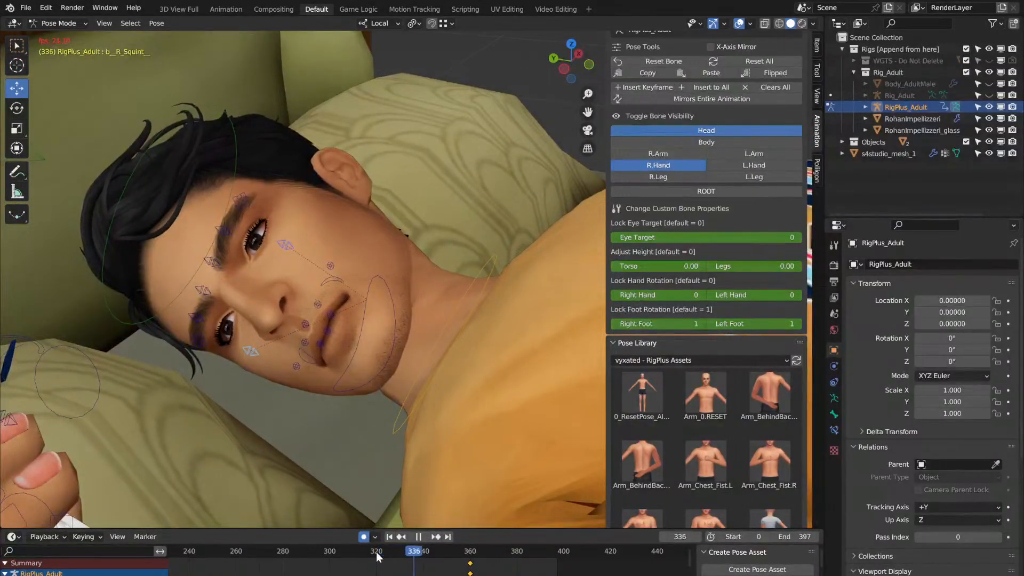
pyautogui.press('space')
pyautogui.moveTo(390, 438); pyautogui.dragTo(344, 451, button='middle')
pyautogui.moveTo(266, 565); pyautogui.dragTo(137, 566, button='middle')
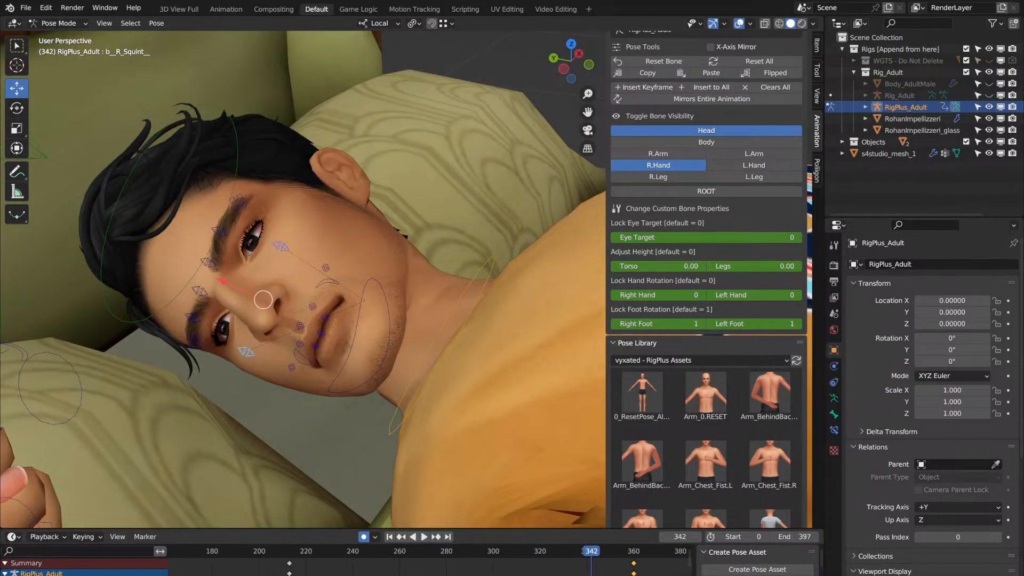
pyautogui.click(288, 559)
pyautogui.press('space')
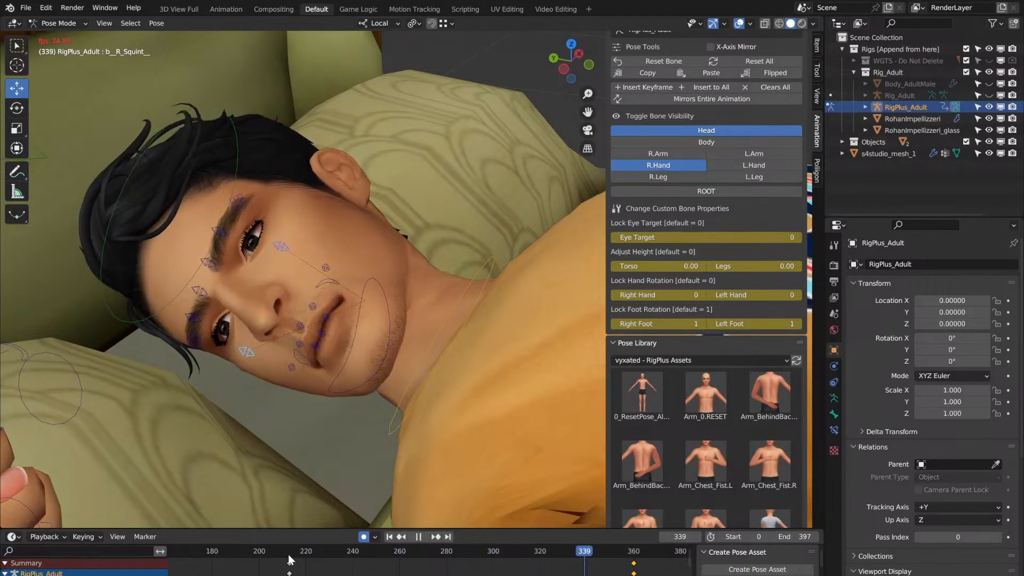
pyautogui.moveTo(367, 427); pyautogui.dragTo(367, 428, button='middle')
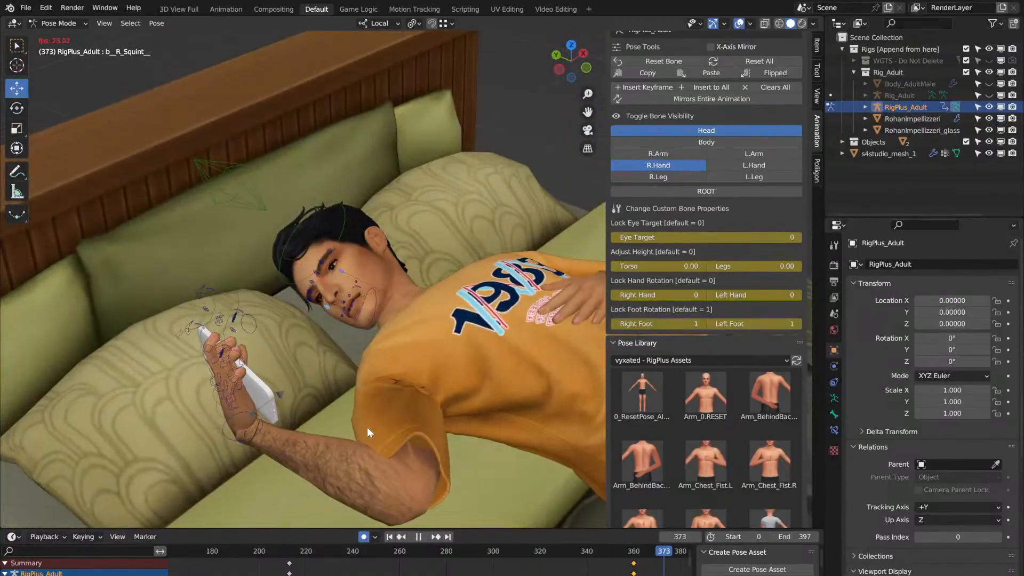
# Step: Select the inner, middle and outer left eyebrow bones and move them slightly toward the eye at frame 378
pyautogui.scroll(8, 296, 338)
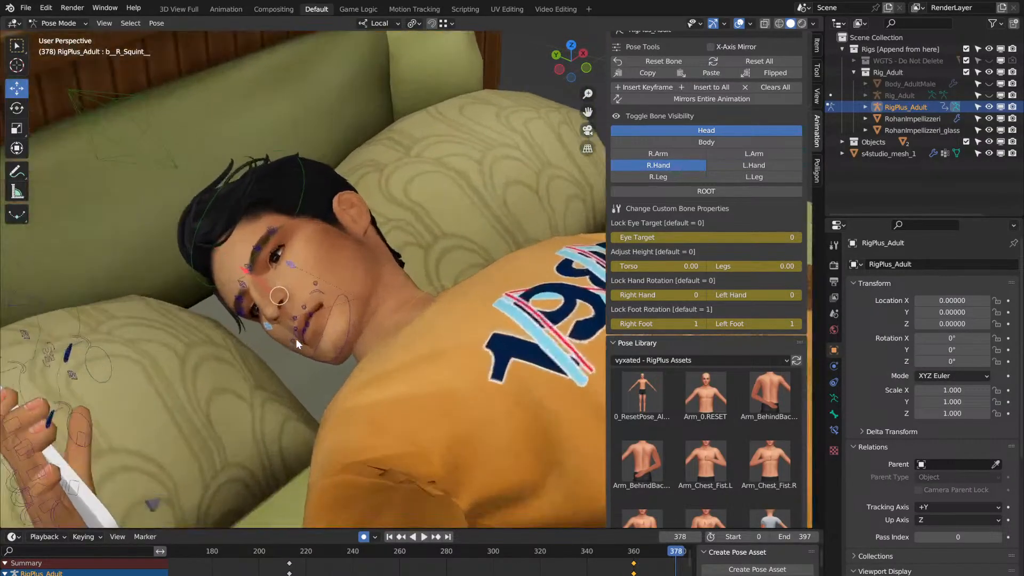
pyautogui.scroll(3, 297, 343)
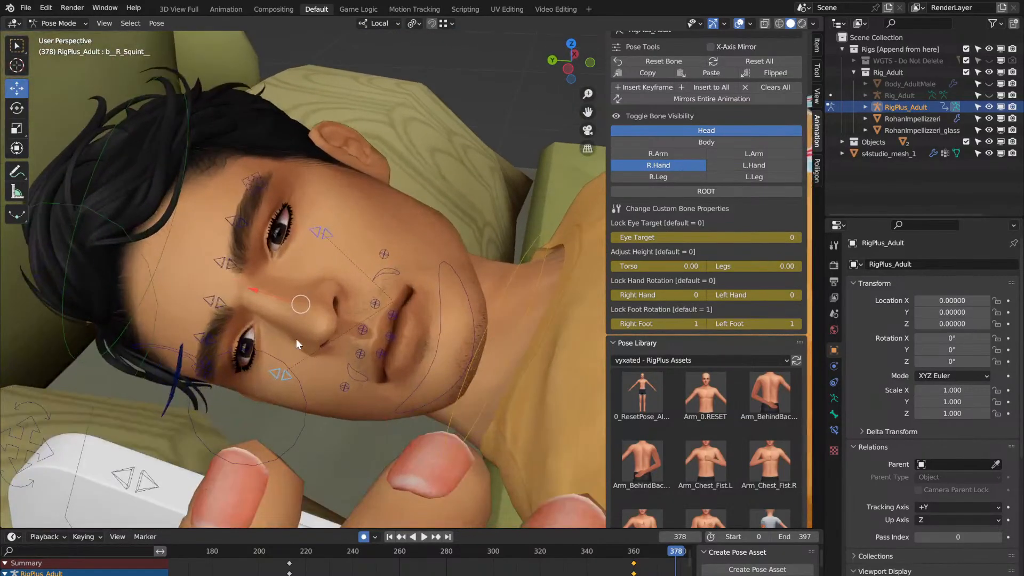
pyautogui.click(254, 190)
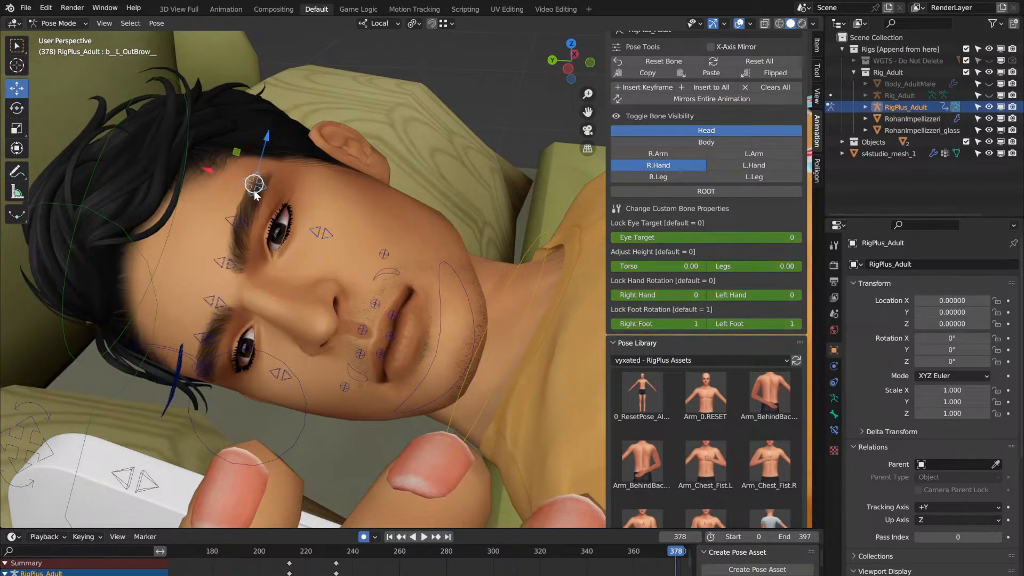
pyautogui.press('g')
pyautogui.click(236, 155)
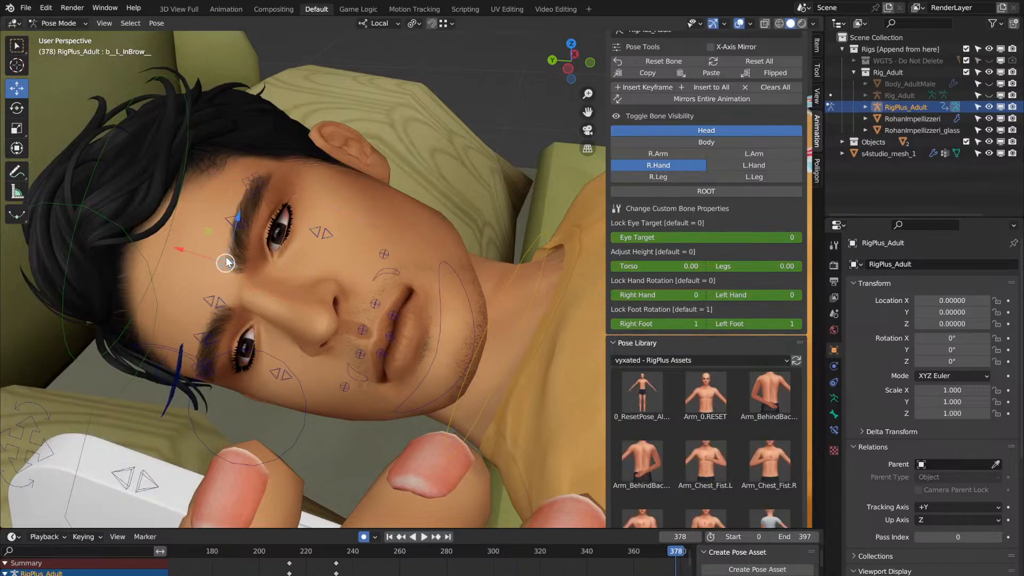
pyautogui.click(245, 222)
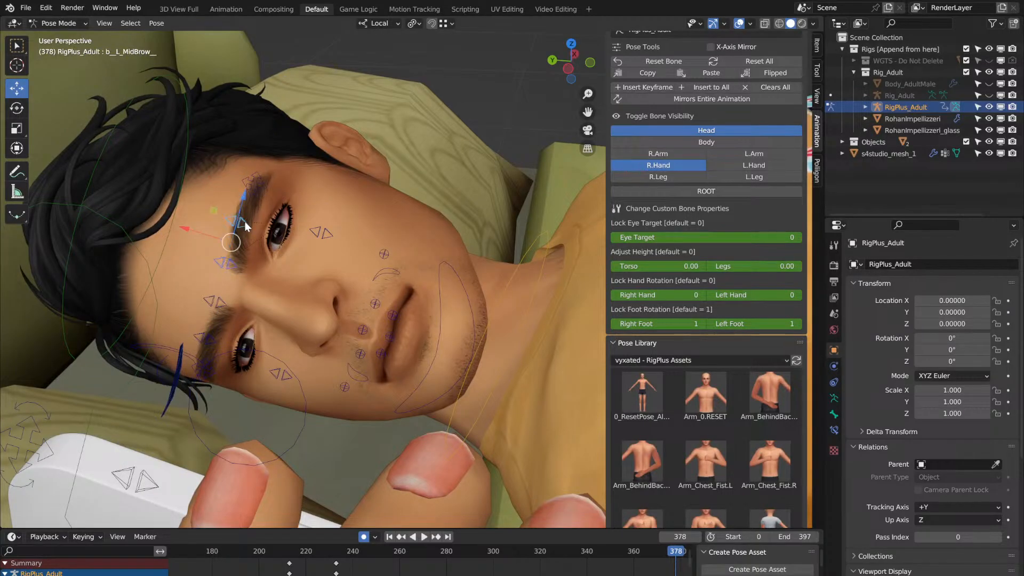
pyautogui.click(259, 185)
pyautogui.press('g')
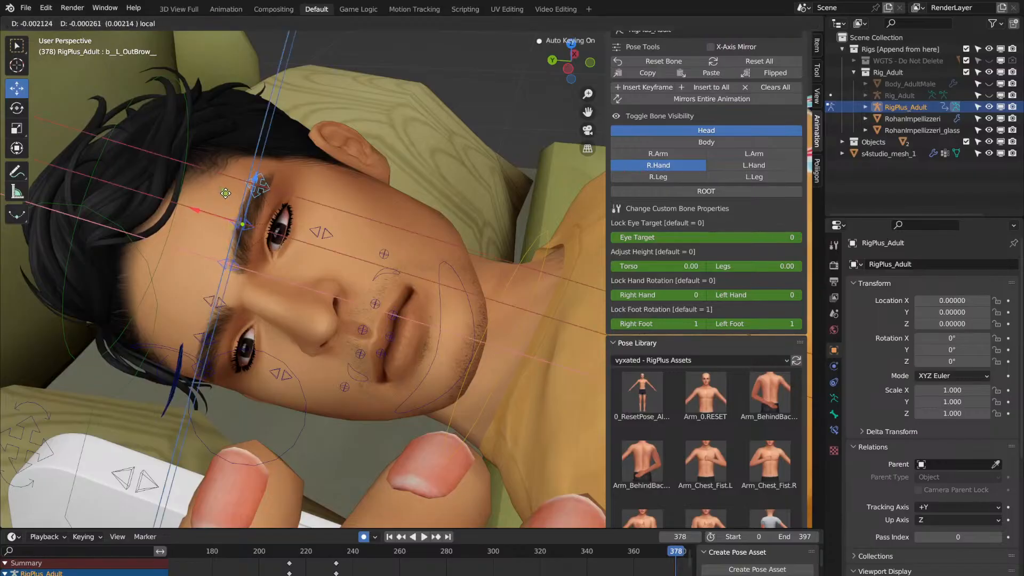
pyautogui.click(226, 215)
# Step: Move the three right eyebrow bones about -0.00286 in local X and -0.00028 in local Z at frame 378, and replay from about frame 237
pyautogui.click(222, 303)
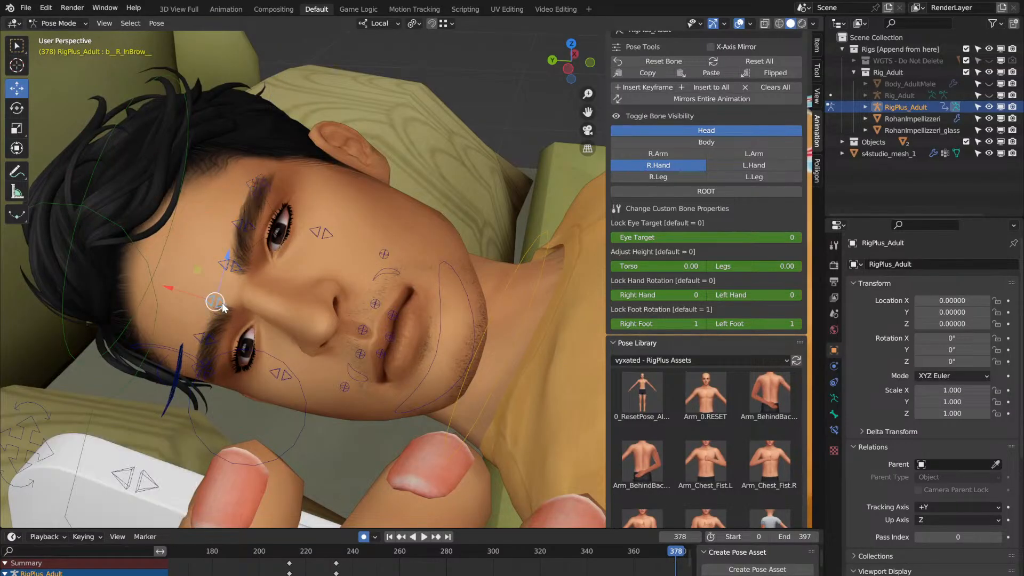
pyautogui.click(212, 370)
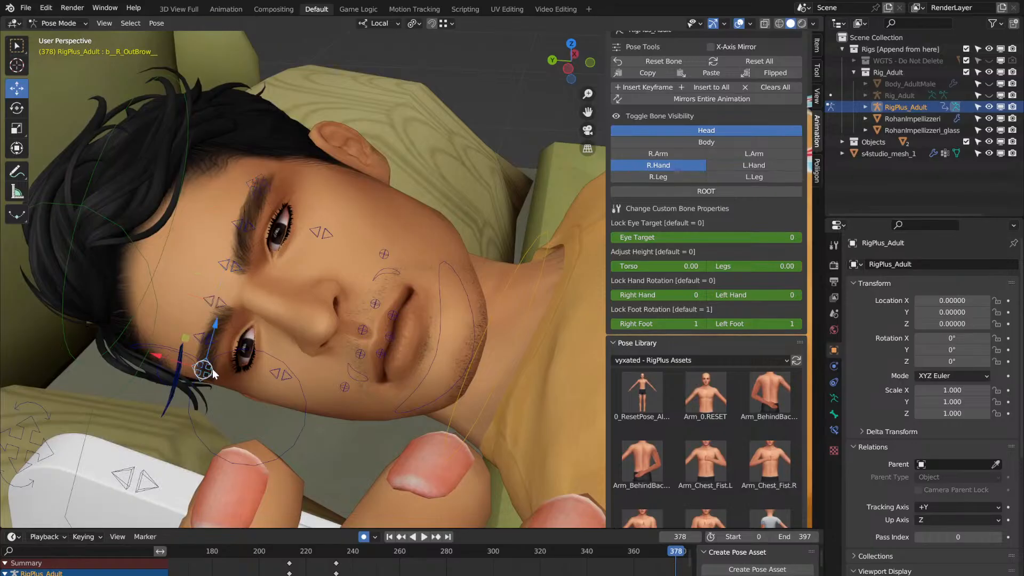
pyautogui.click(203, 337)
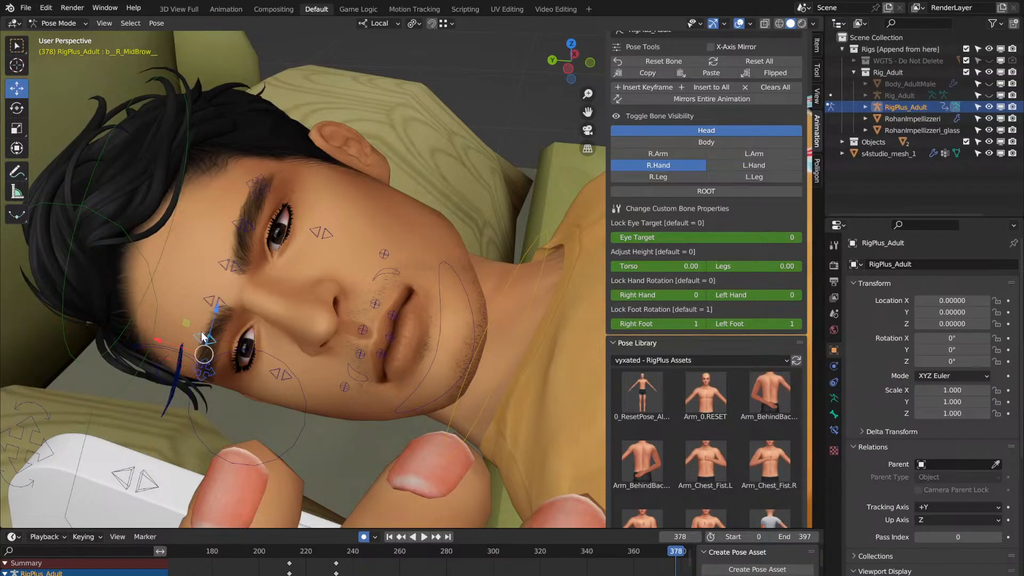
pyautogui.click(212, 307)
pyautogui.moveTo(191, 309); pyautogui.dragTo(198, 311)
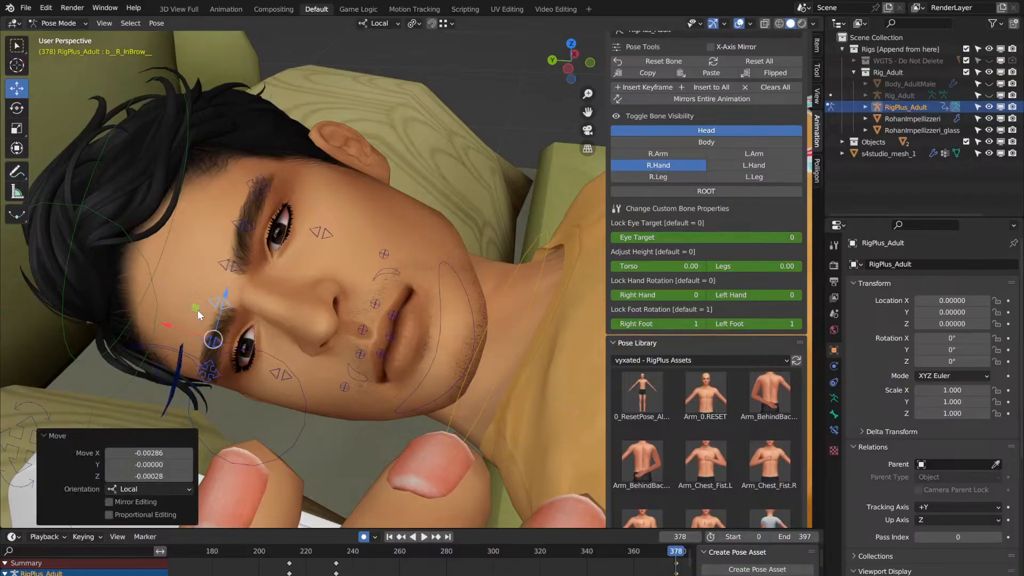
pyautogui.click(346, 555)
pyautogui.press('space')
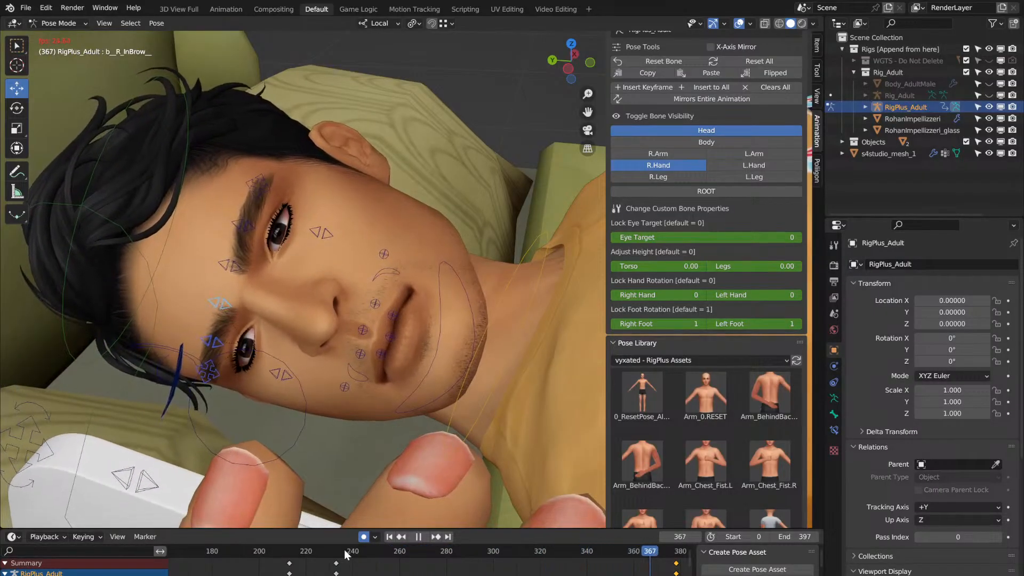
pyautogui.press('space')
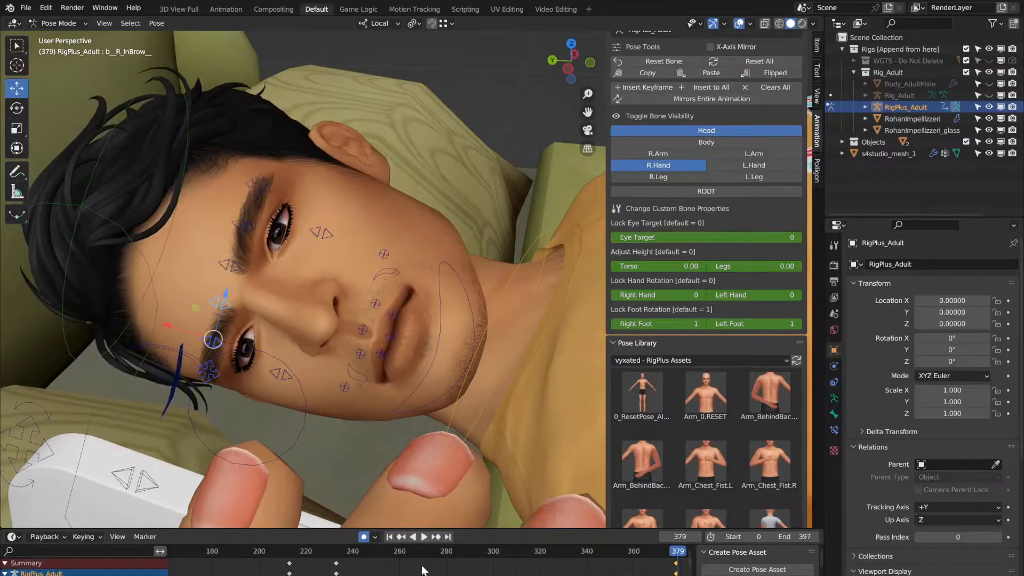
# Step: Replay the eyebrow motion from about frames 378 and 233 and check the expression around frame 378
pyautogui.moveTo(676, 550); pyautogui.dragTo(597, 542)
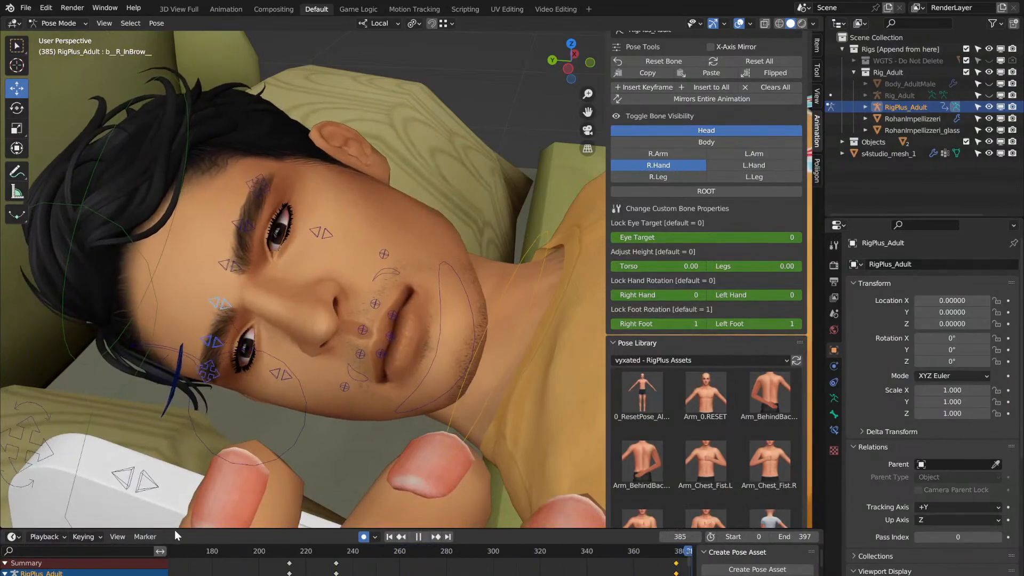
pyautogui.press('space')
pyautogui.moveTo(597, 564); pyautogui.dragTo(469, 564, button='middle')
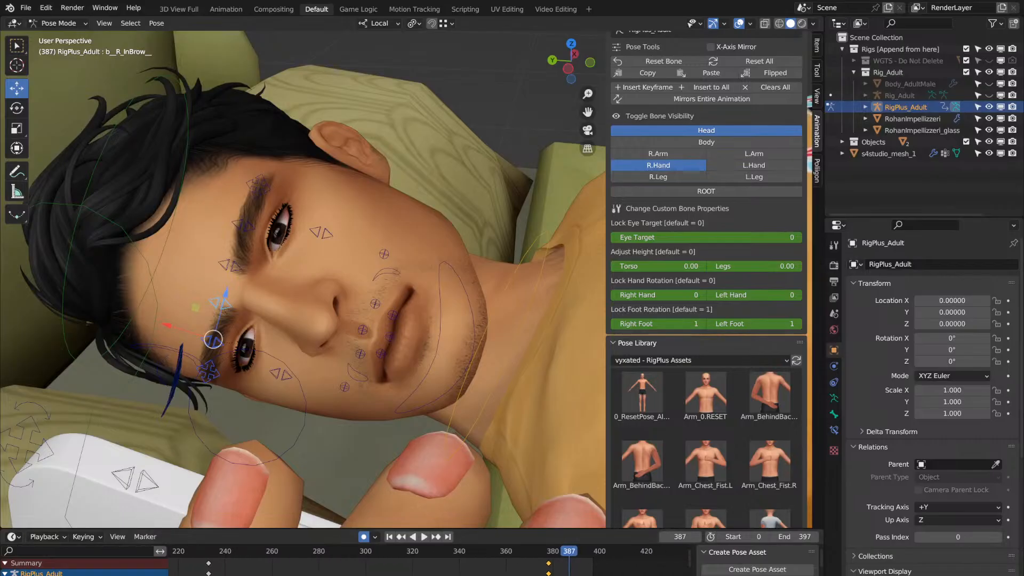
pyautogui.click(546, 558)
pyautogui.press('space')
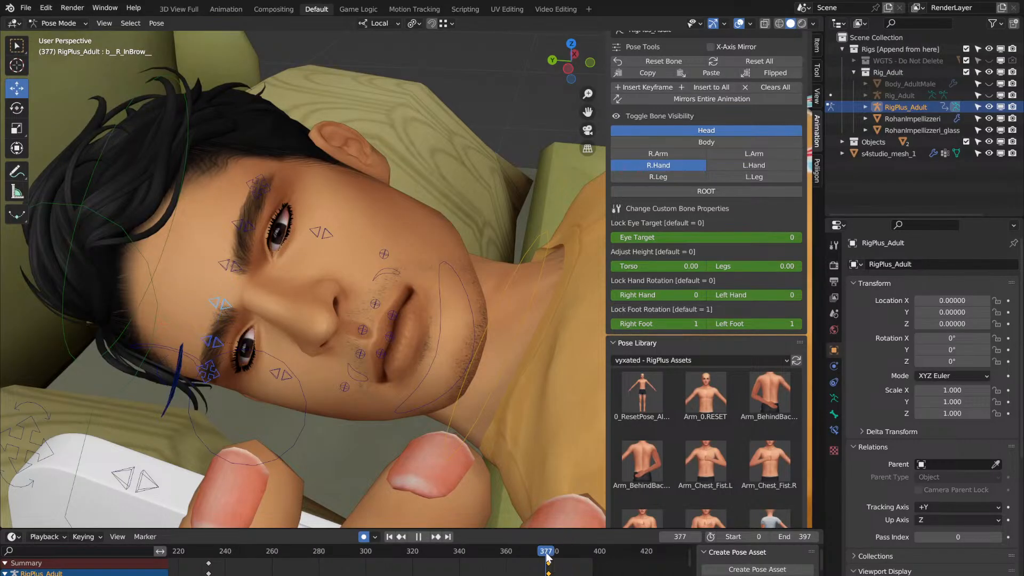
pyautogui.press('space')
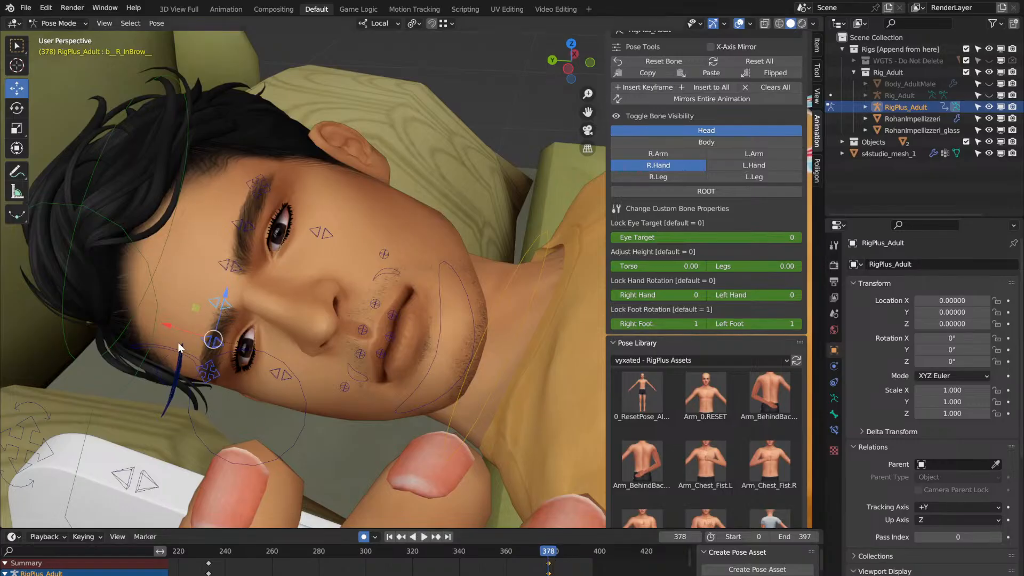
pyautogui.click(209, 558)
pyautogui.press('space')
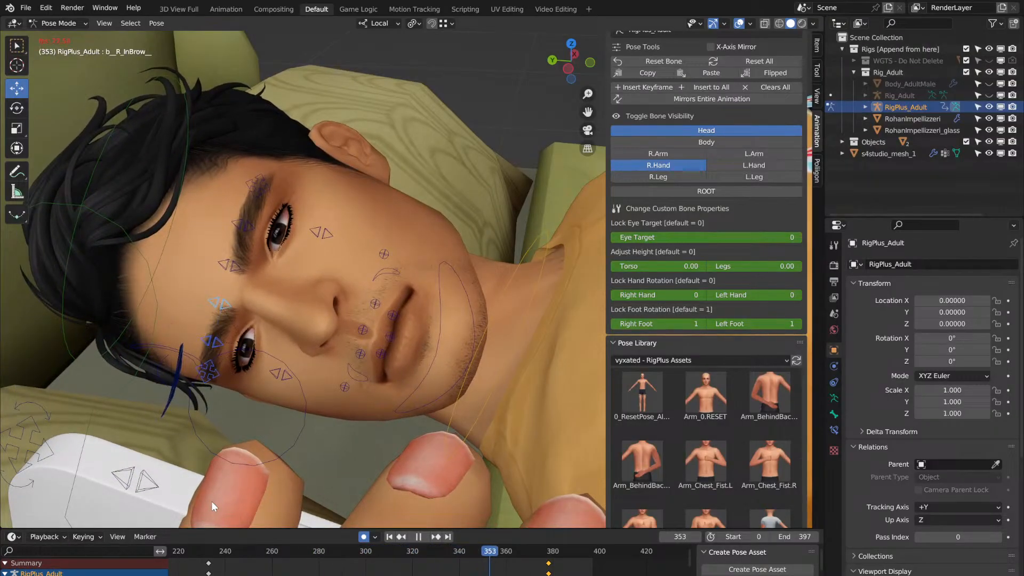
pyautogui.press('space')
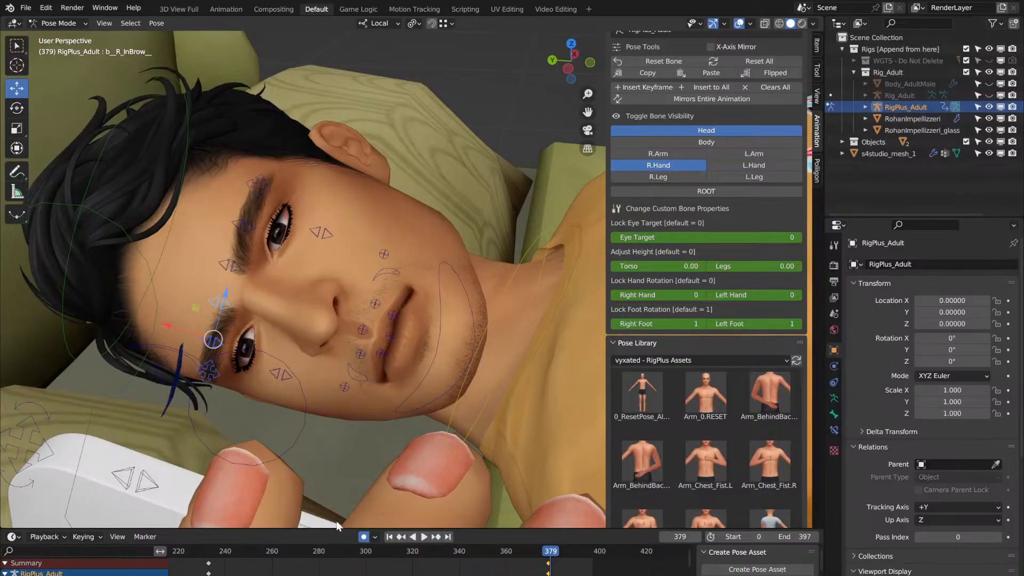
# Step: Go to frame 372 and keyframe the rig's pose there with the left and right eye controls selected
pyautogui.click(502, 553)
pyautogui.press('Right')
pyautogui.press('Right')
pyautogui.press('Right')
pyautogui.press('Right')
pyautogui.press('Right')
pyautogui.press('Right')
pyautogui.press('Right')
pyautogui.press('Right')
pyautogui.press('Right')
pyautogui.press('Right')
pyautogui.press('Right')
pyautogui.press('Right')
pyautogui.moveTo(279, 374); pyautogui.dragTo(299, 390, button='middle')
pyautogui.click(345, 429)
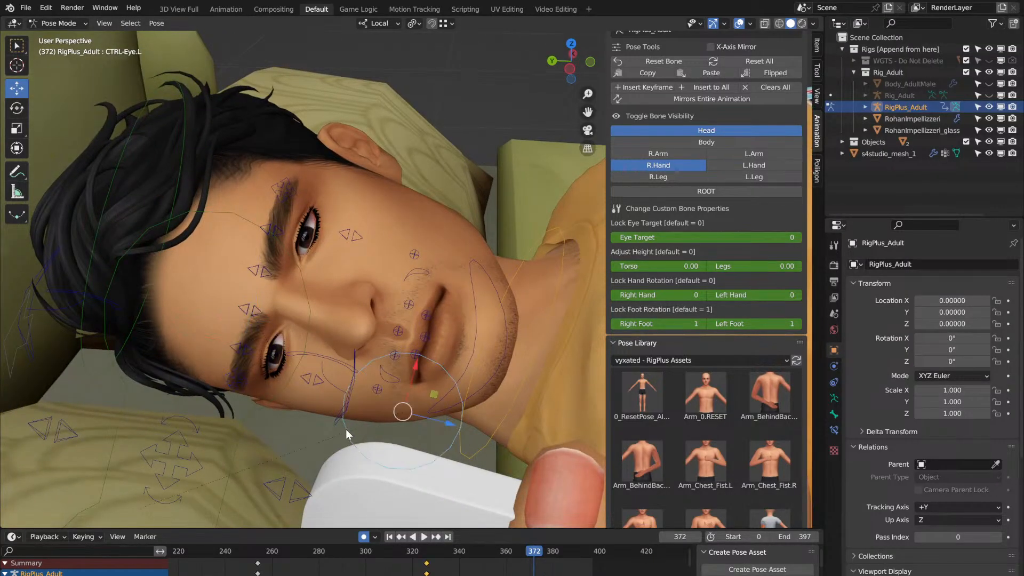
pyautogui.scroll(-2, 346, 429)
pyautogui.moveTo(346, 429); pyautogui.dragTo(346, 423, button='middle')
pyautogui.keyDown('shift'); pyautogui.click(346, 424); pyautogui.keyUp('shift')
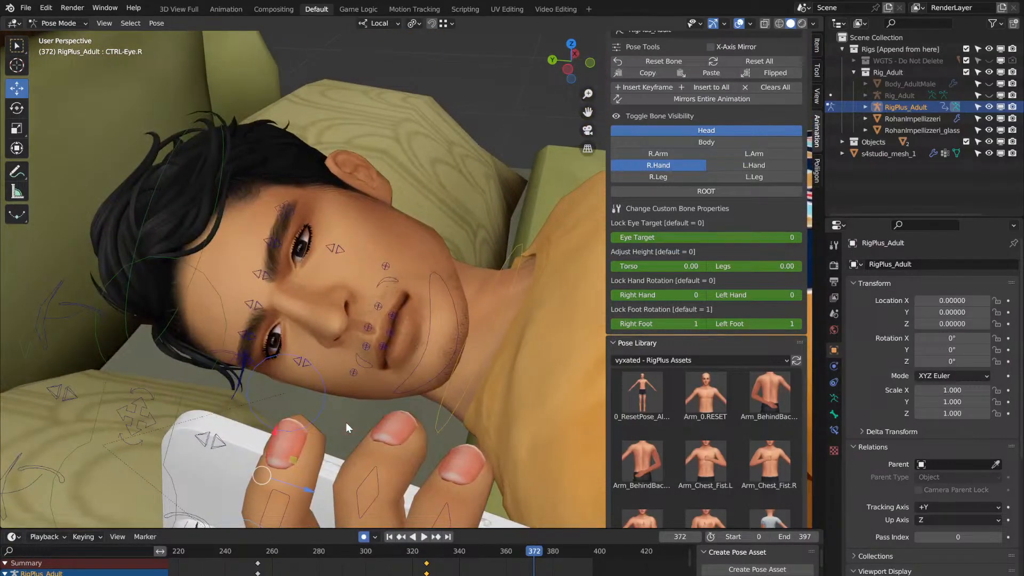
pyautogui.press('i')
pyautogui.click(363, 393)
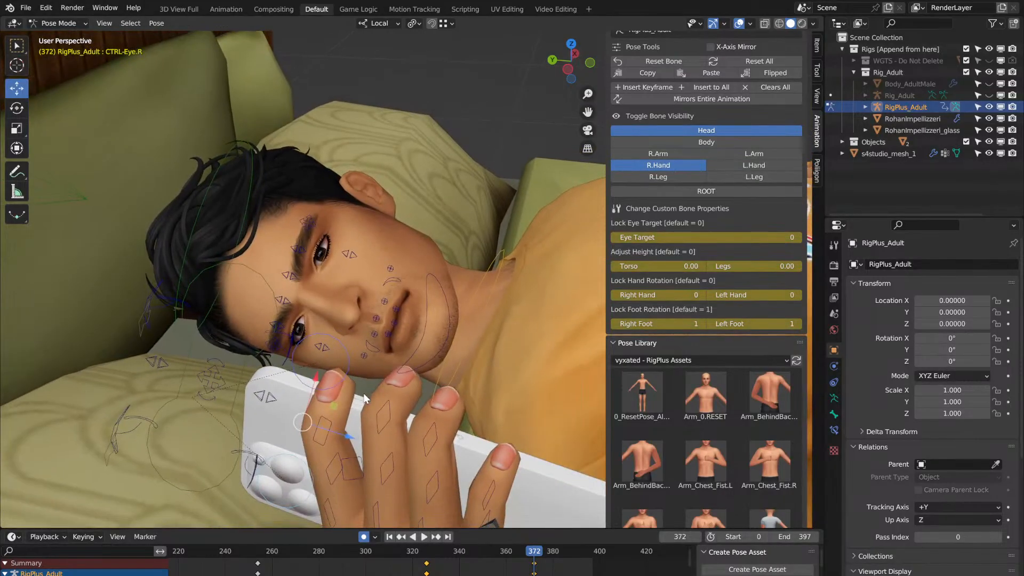
pyautogui.moveTo(363, 393); pyautogui.dragTo(362, 395, button='middle')
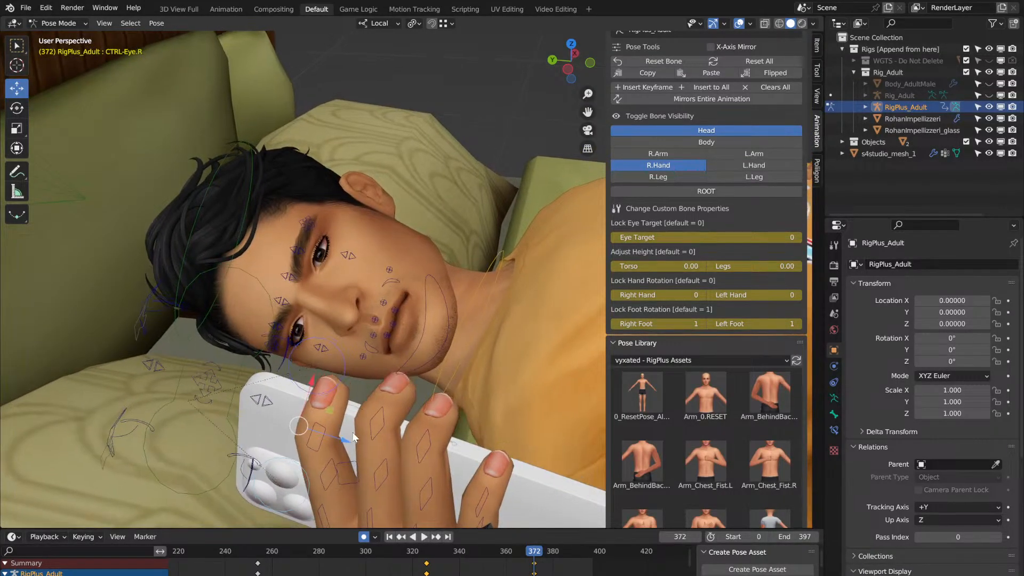
pyautogui.moveTo(353, 446); pyautogui.dragTo(416, 469)
pyautogui.hotkey('ctrl', 'z')
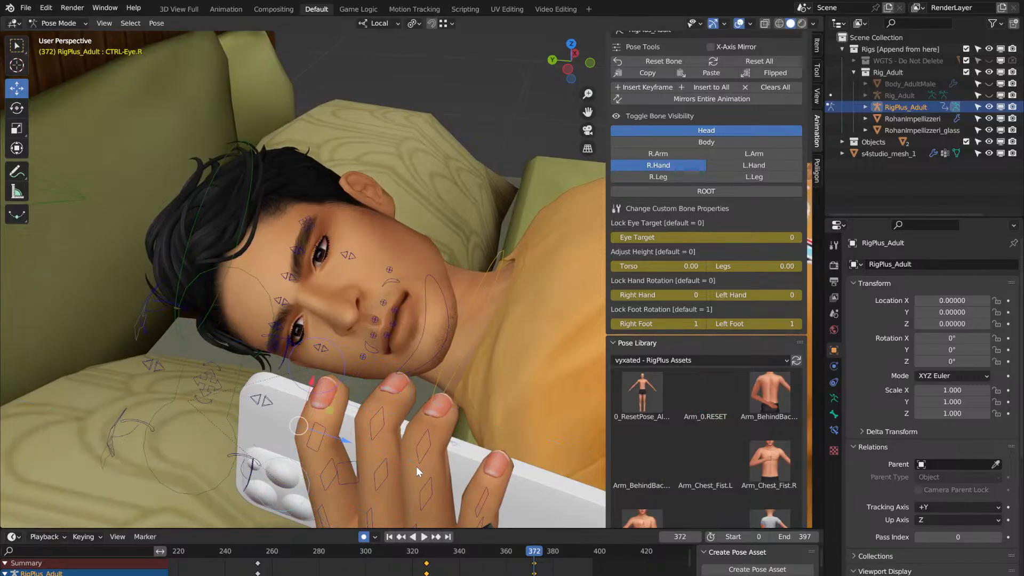
# Step: Close the eyes at frame 380 by moving the upper-eyelid close control about 0.02357 along local Z
pyautogui.press('space')
pyautogui.press('space')
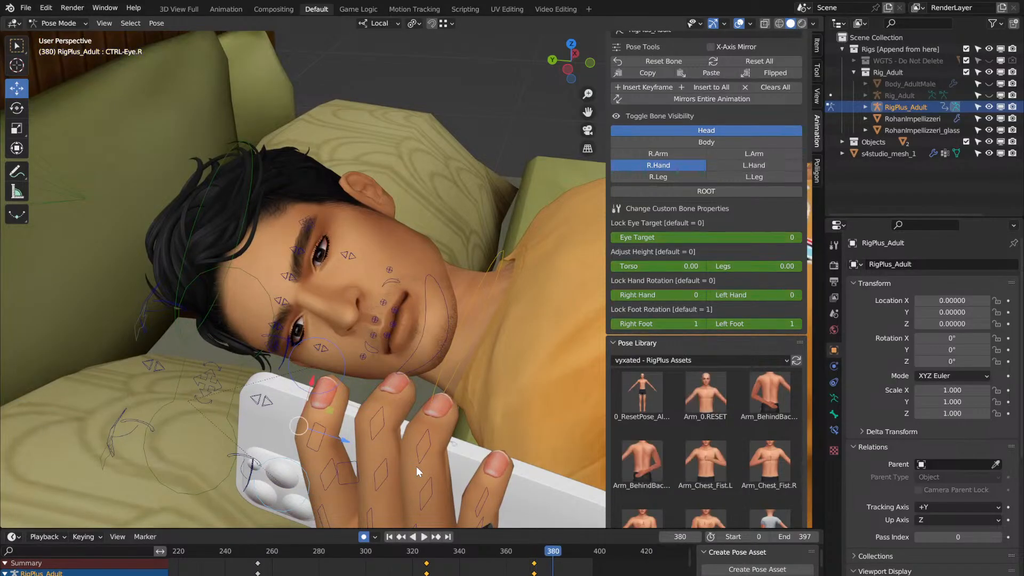
pyautogui.click(155, 365)
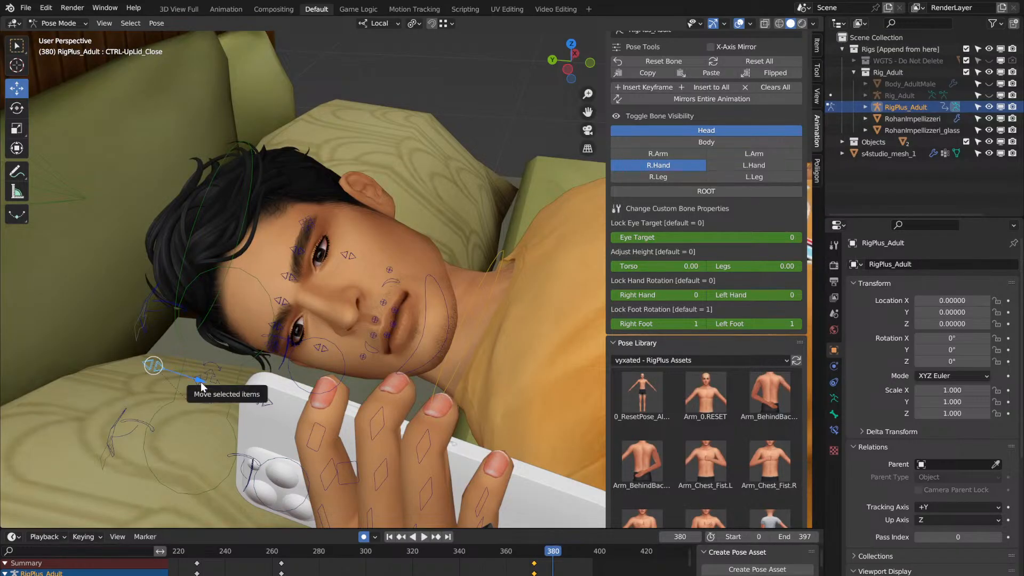
pyautogui.moveTo(211, 388); pyautogui.dragTo(242, 402)
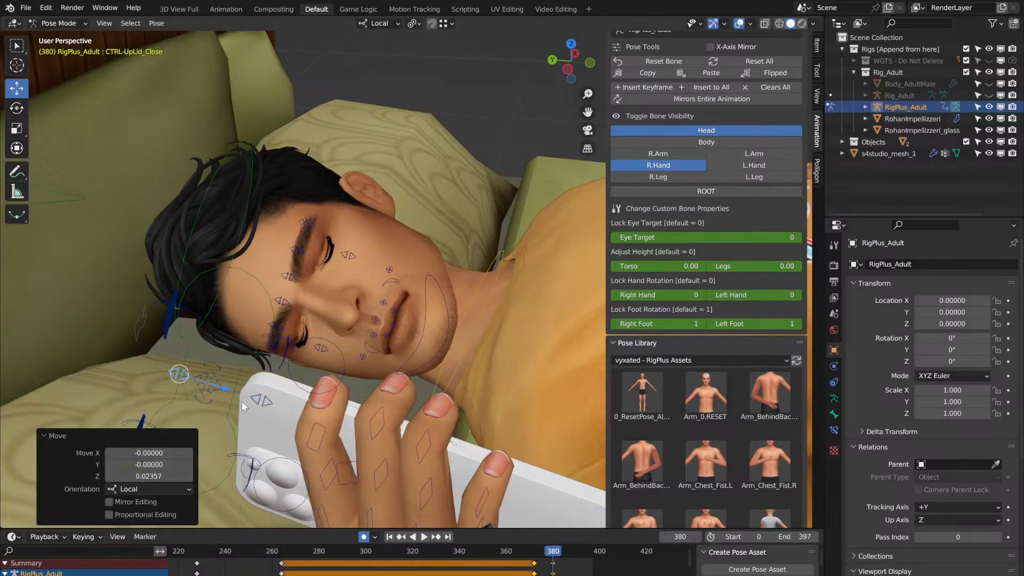
# Step: Reopen the eyes at frame 390 by moving the upper-eyelid close control back, and replay the blink from frame 373
pyautogui.press('space')
pyautogui.press('space')
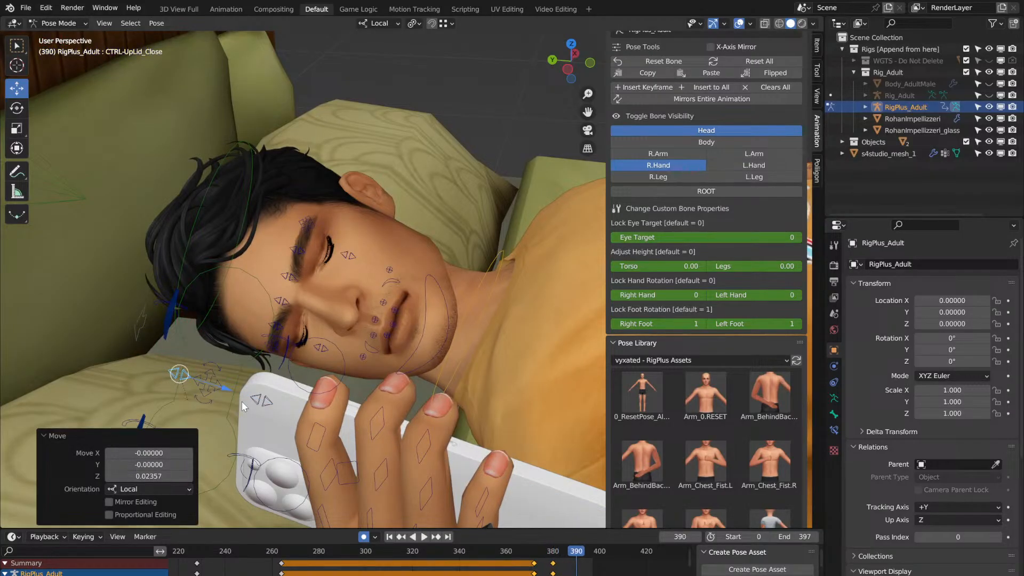
pyautogui.moveTo(229, 394); pyautogui.dragTo(184, 381)
pyautogui.click(536, 554)
pyautogui.press('space')
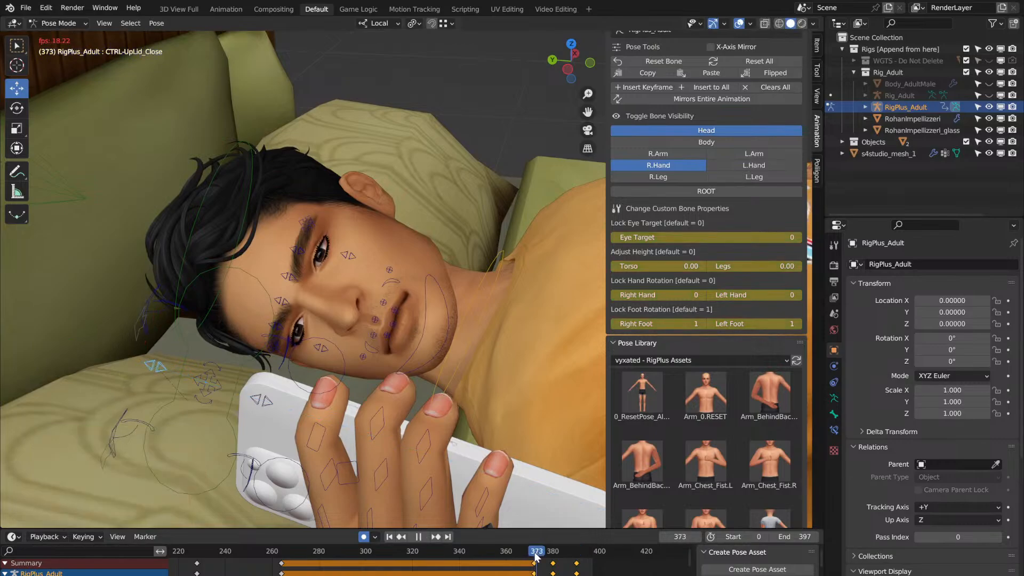
pyautogui.press('space')
pyautogui.press('space')
pyautogui.press('space')
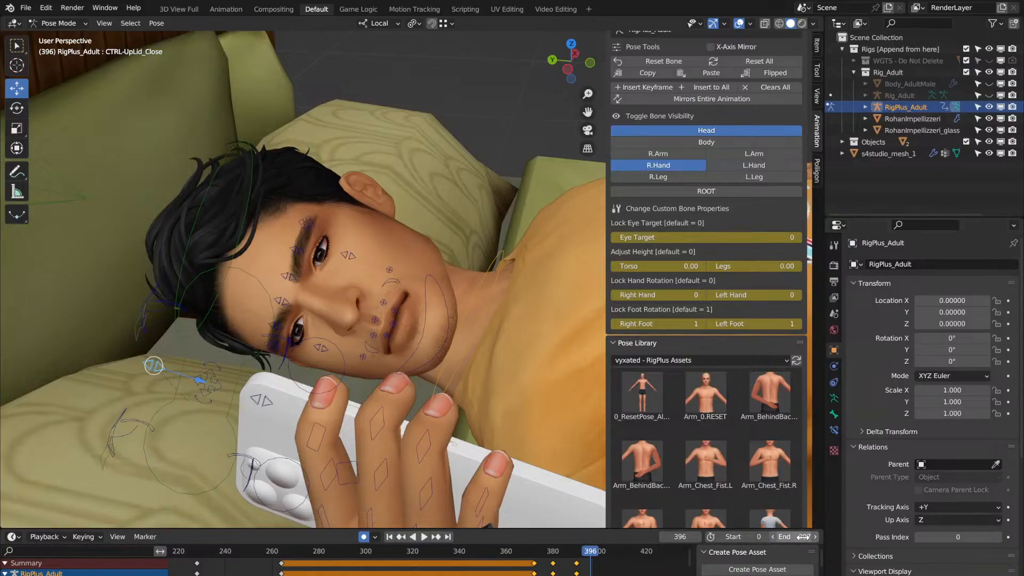
# Step: Extend the animation's end frame to 458 and move the eyes-open keyframe to about frame 420
pyautogui.moveTo(806, 537); pyautogui.dragTo(839, 537)
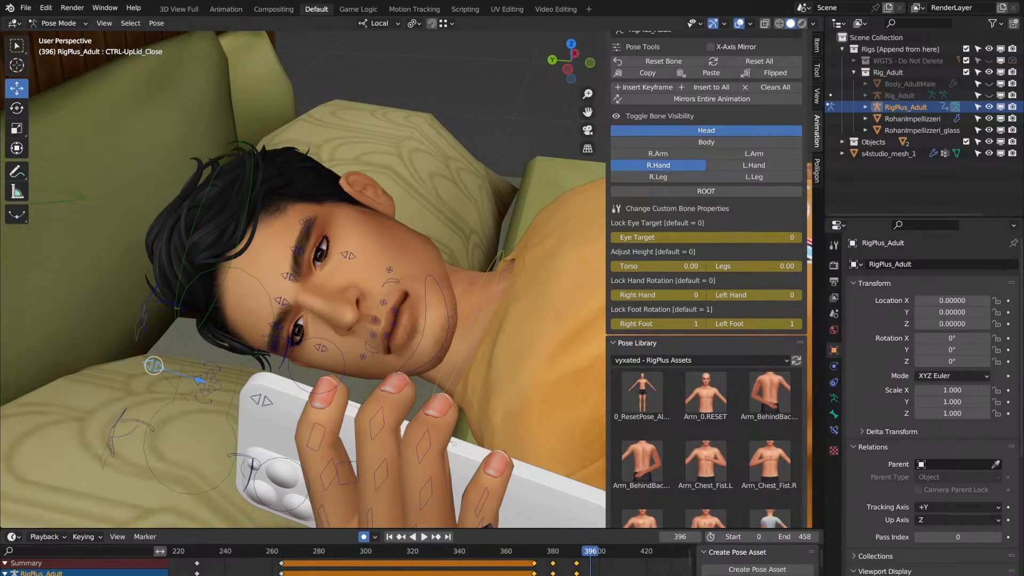
pyautogui.hotkey('alt', 'a')
pyautogui.moveTo(614, 566); pyautogui.dragTo(421, 565, button='middle')
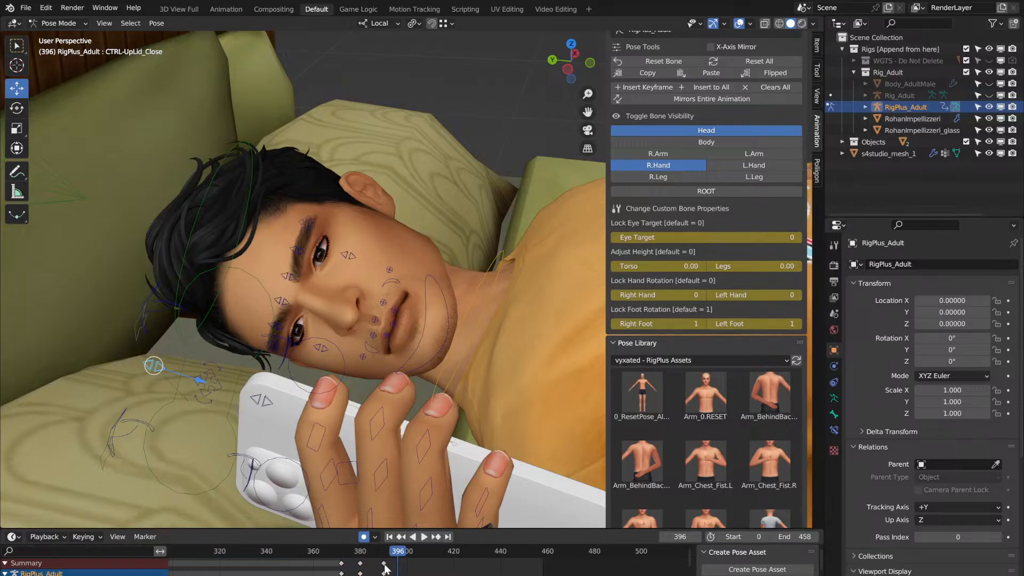
pyautogui.moveTo(386, 569); pyautogui.dragTo(456, 573)
pyautogui.press('space')
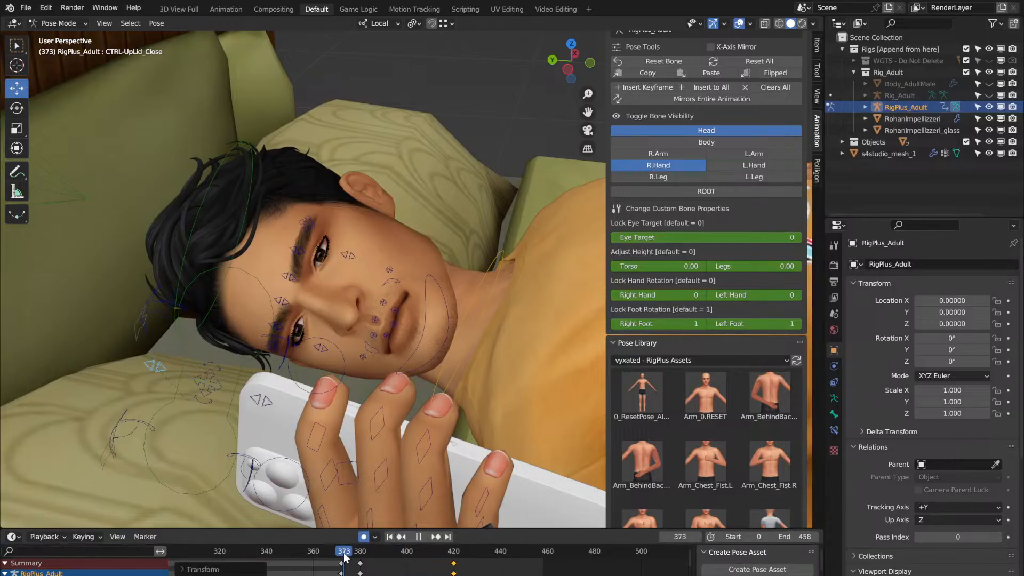
pyautogui.press('space')
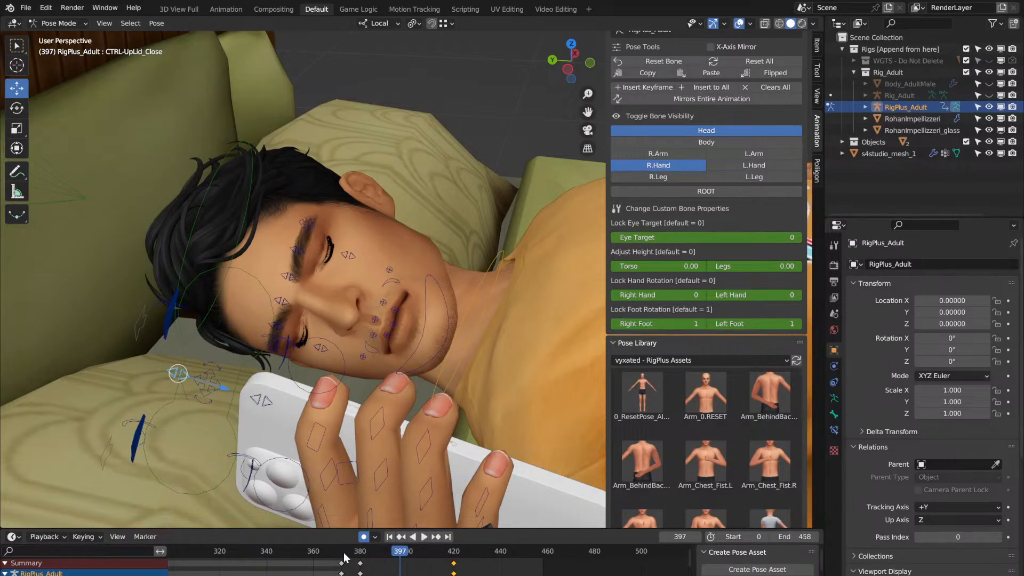
pyautogui.press('space')
pyautogui.press('space')
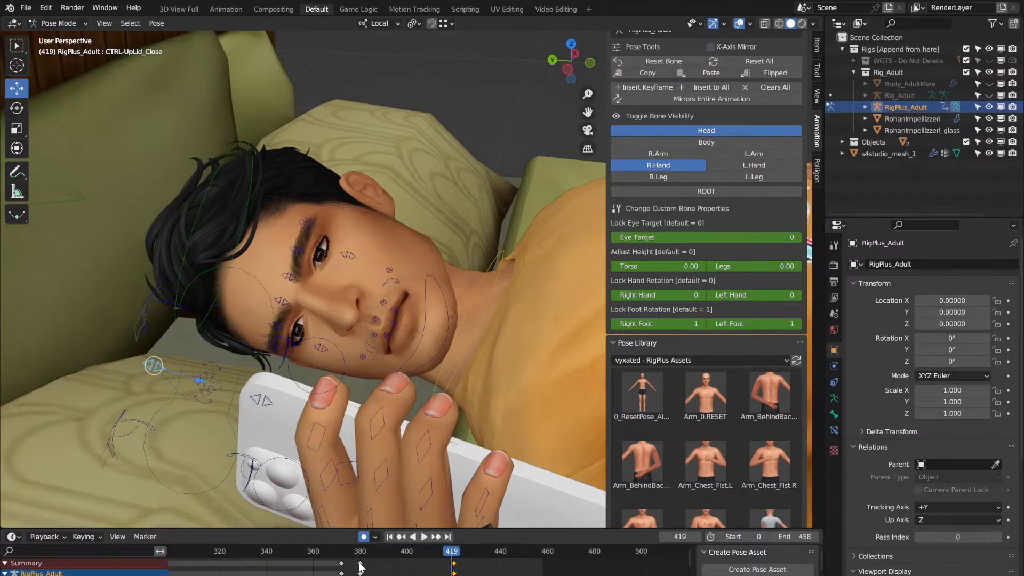
# Step: Move the closed-eyes keyframe from frame 380 to about frame 401 and replay the blink from frame 373
pyautogui.click(360, 564)
pyautogui.moveTo(361, 566); pyautogui.dragTo(408, 570)
pyautogui.click(342, 554)
pyautogui.press('space')
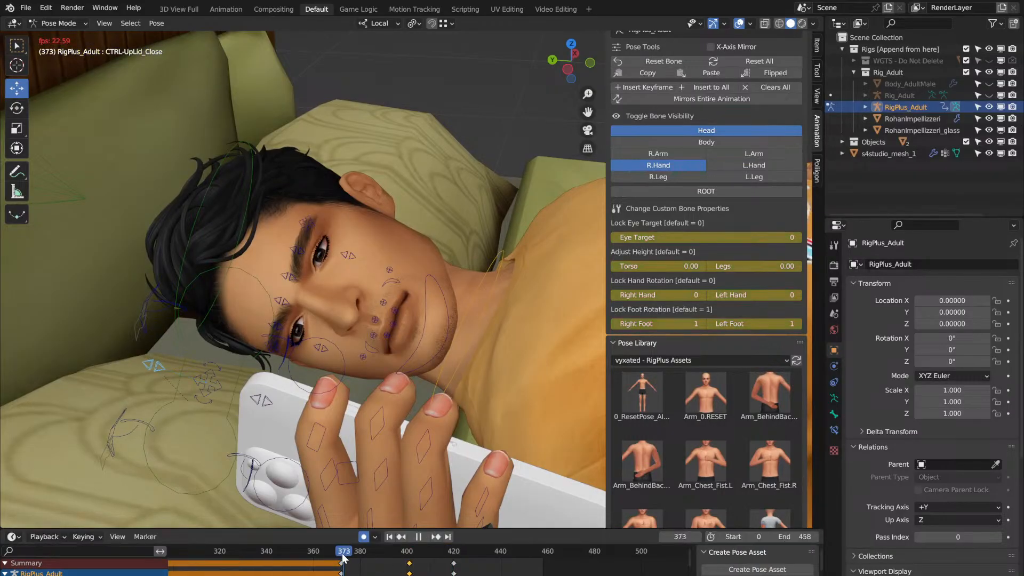
pyautogui.press('space')
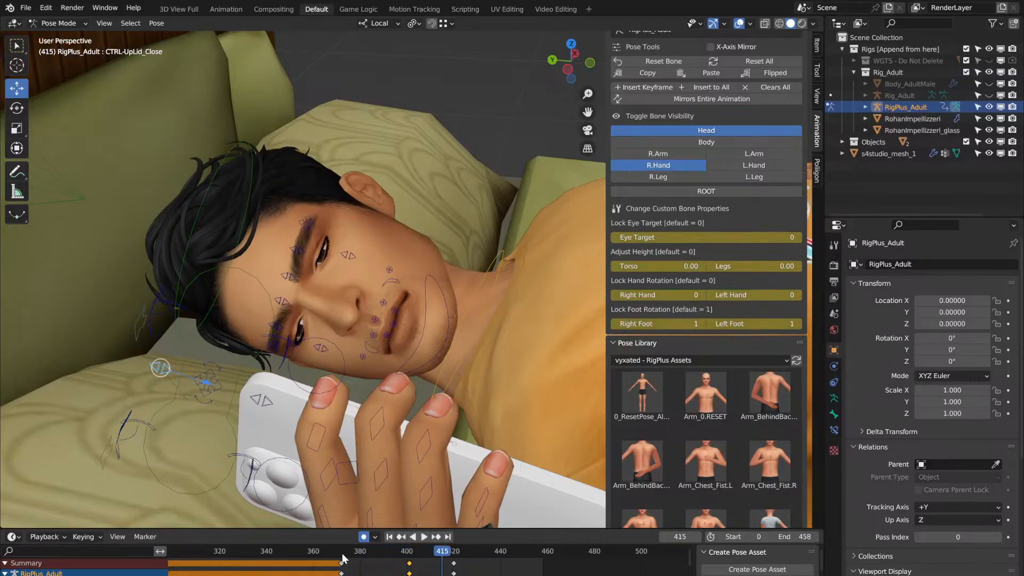
# Step: Move the eyes-open keyframe to frame 409 and replay the blink from about frame 375
pyautogui.click(454, 564)
pyautogui.moveTo(455, 564); pyautogui.dragTo(429, 565)
pyautogui.click(408, 551)
pyautogui.press('space')
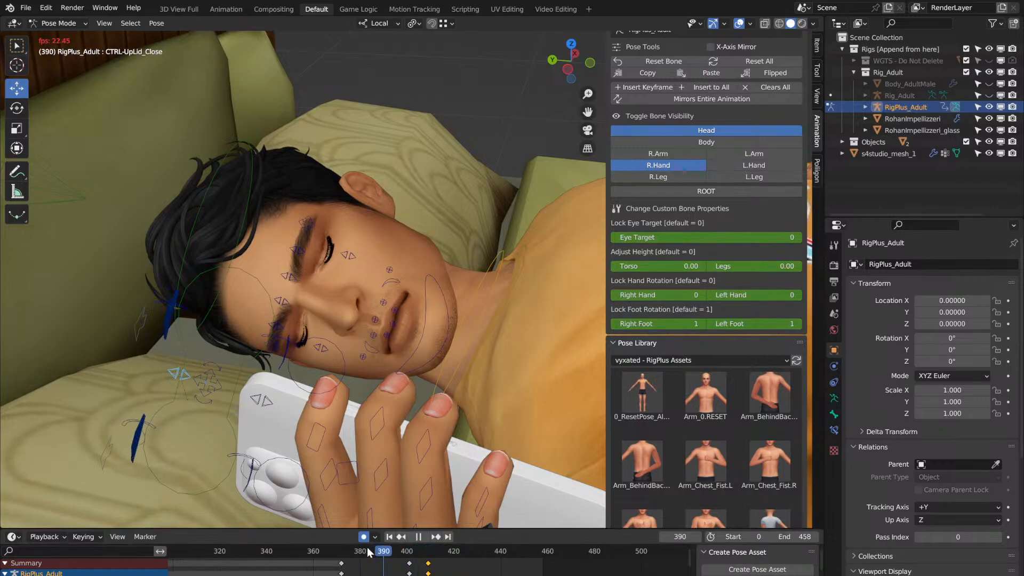
pyautogui.press('space')
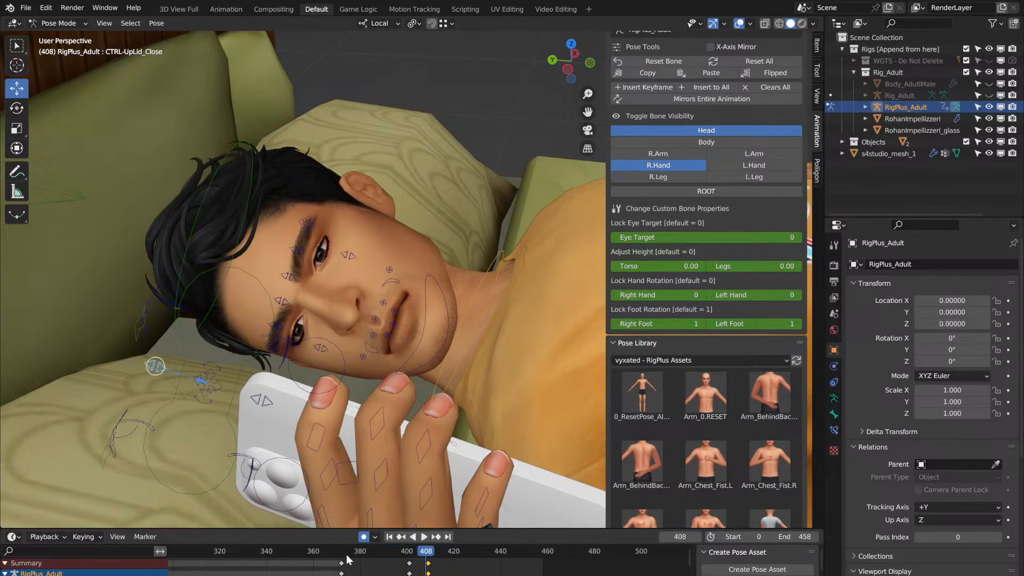
pyautogui.click(348, 552)
pyautogui.press('space')
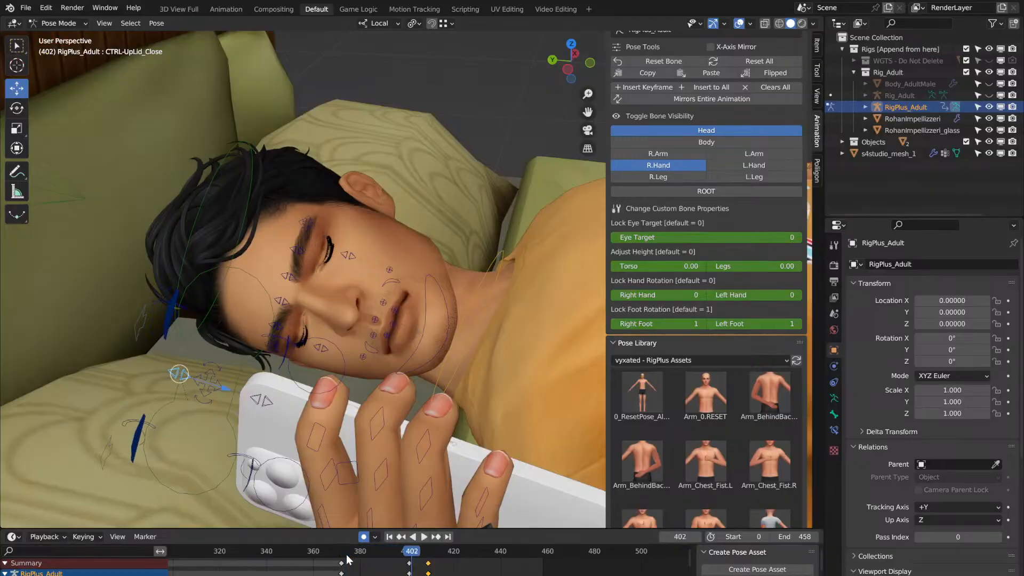
pyautogui.press('space')
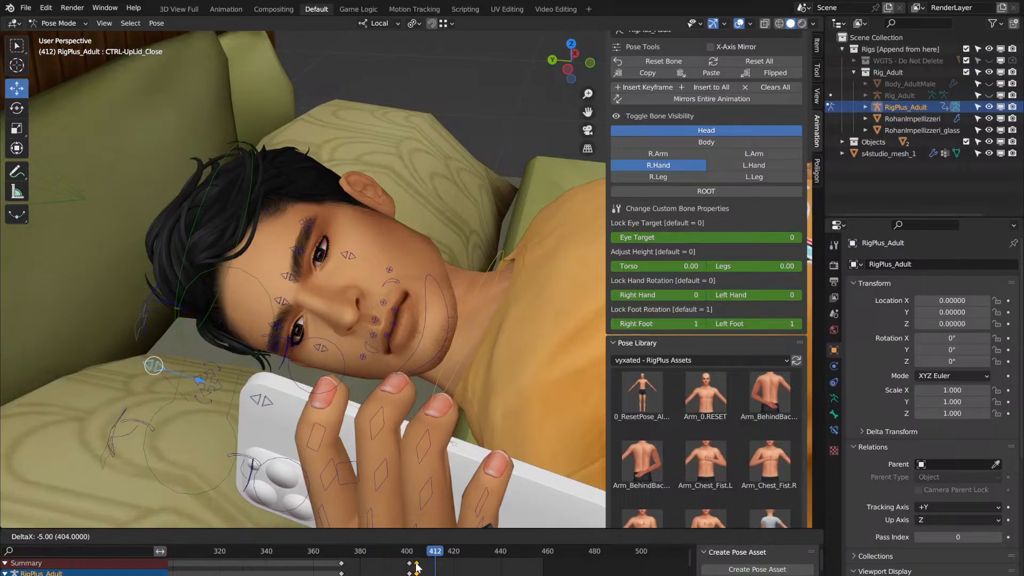
# Step: Move the eyes-open keyframe to frame 404 and replay the blink from about frame 373
pyautogui.click(408, 557)
pyautogui.press('space')
pyautogui.press('space')
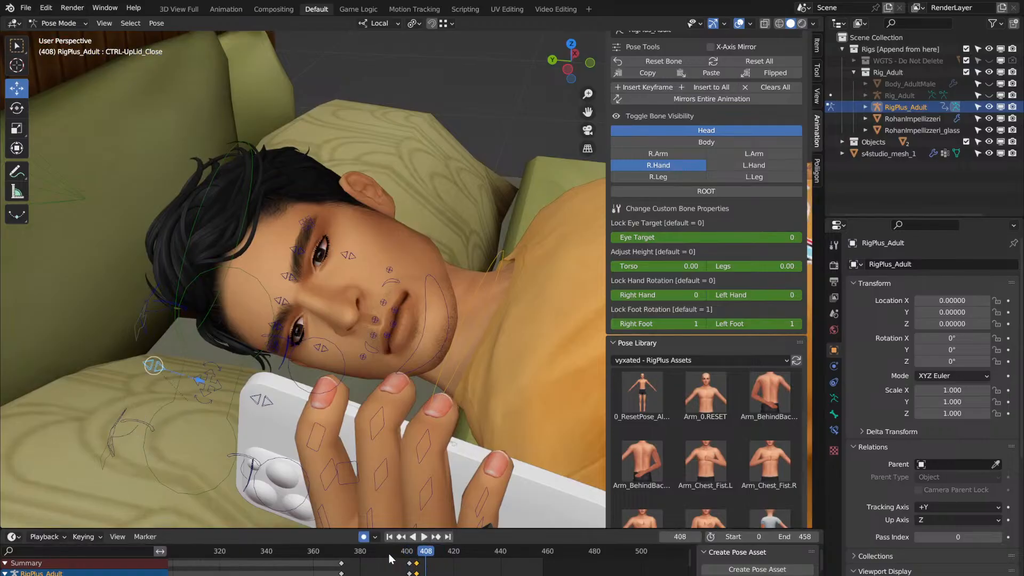
pyautogui.click(342, 551)
pyautogui.press('space')
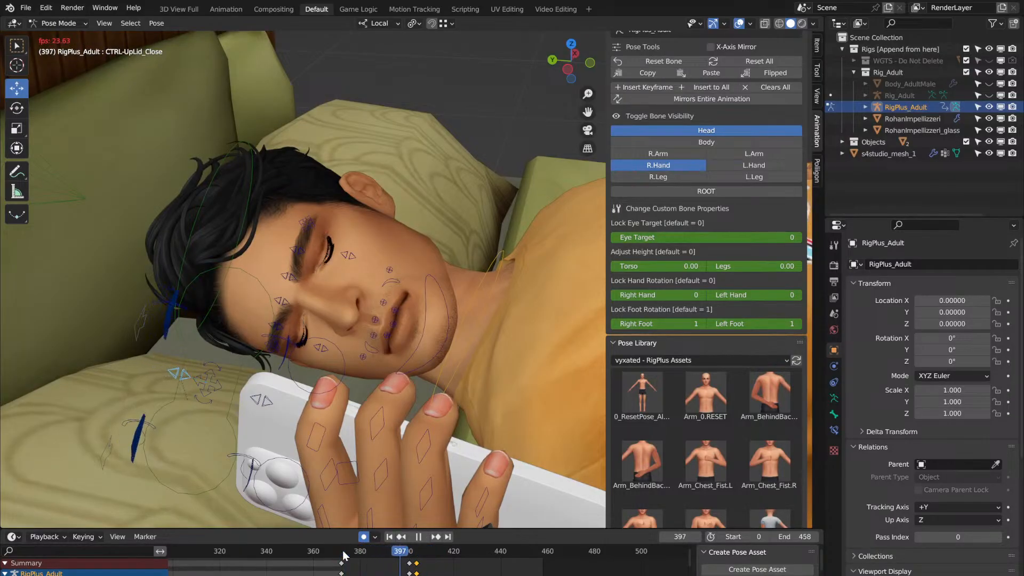
pyautogui.press('space')
pyautogui.press('space')
pyautogui.press('space')
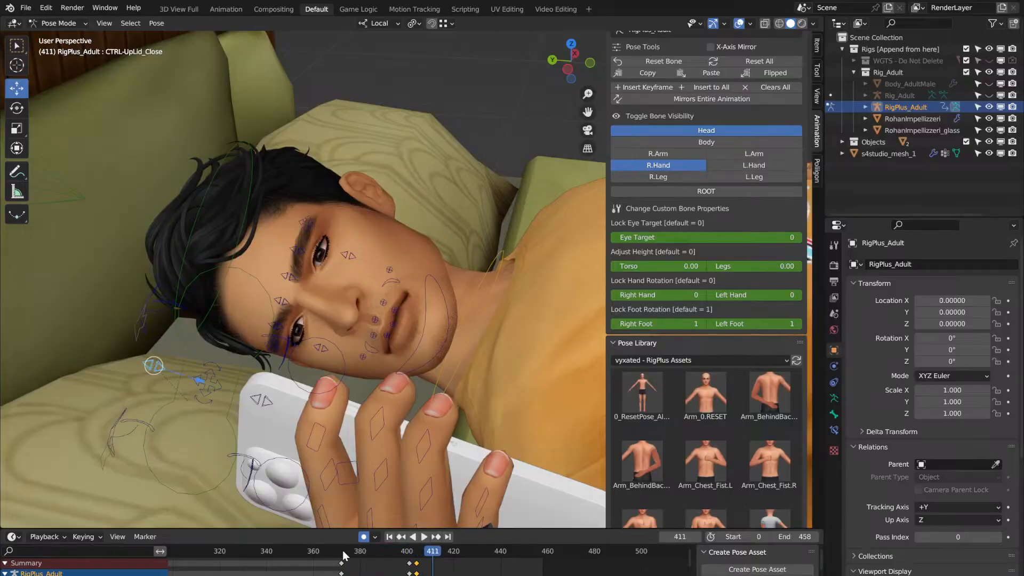
# Step: Move the eyes-open keyframe to about frame 414 and replay the eye opening from about frame 400
pyautogui.moveTo(418, 565); pyautogui.dragTo(442, 569)
pyautogui.click(411, 553)
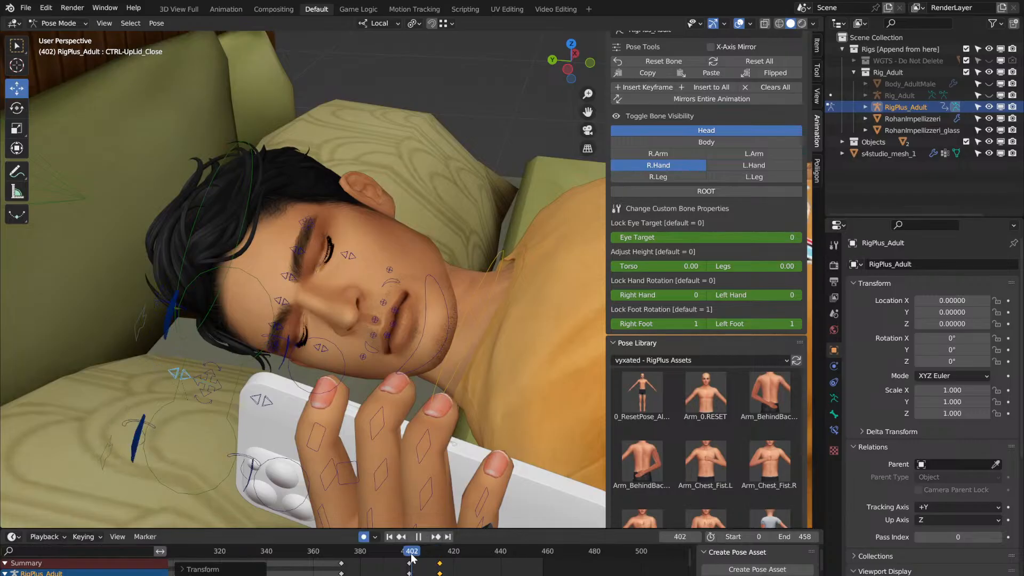
pyautogui.press('space')
pyautogui.click(407, 553)
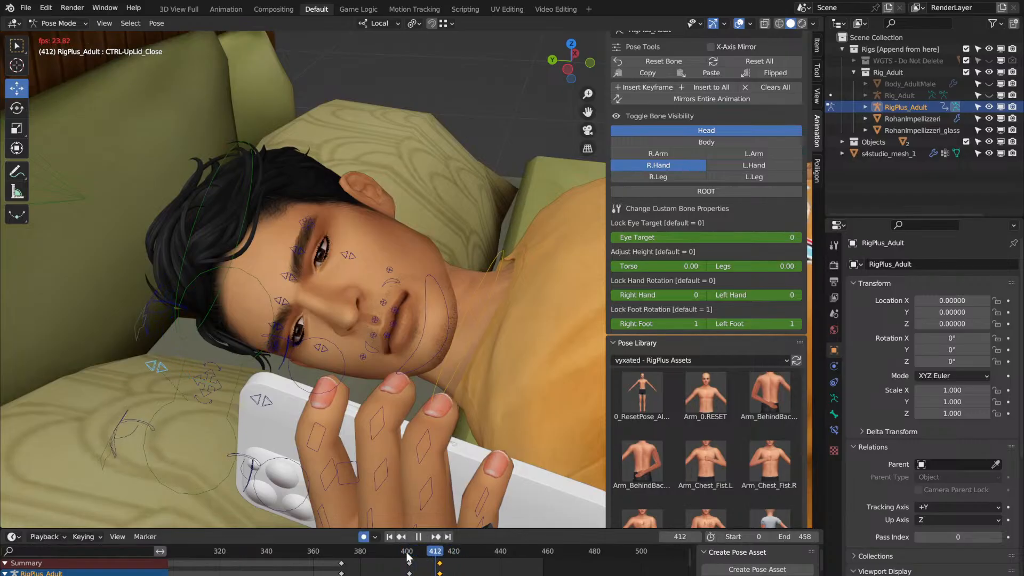
pyautogui.press('space')
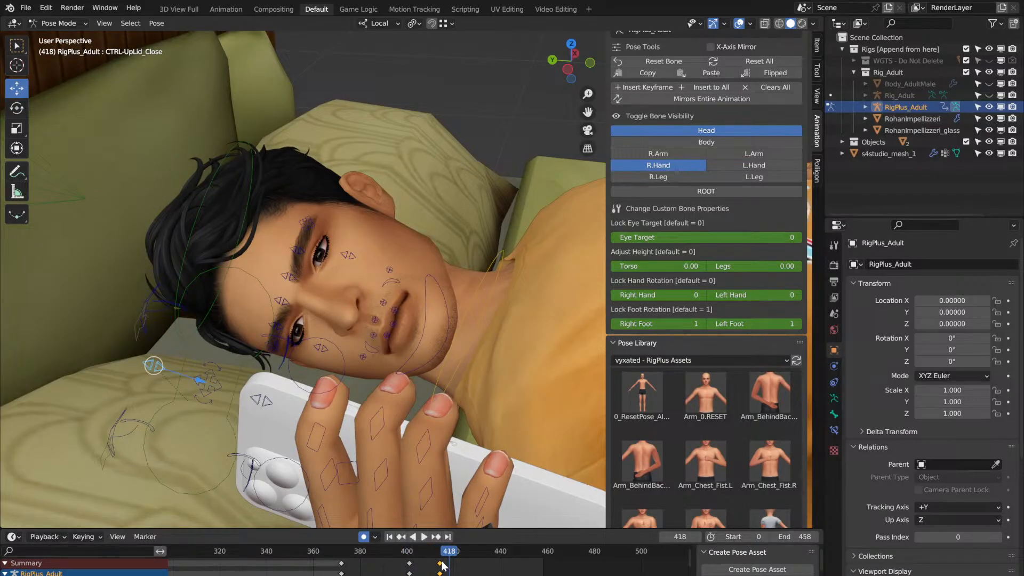
# Step: Move the eyes-open keyframe to about frame 433 and replay the eye opening from about frame 402
pyautogui.moveTo(441, 565); pyautogui.dragTo(491, 571)
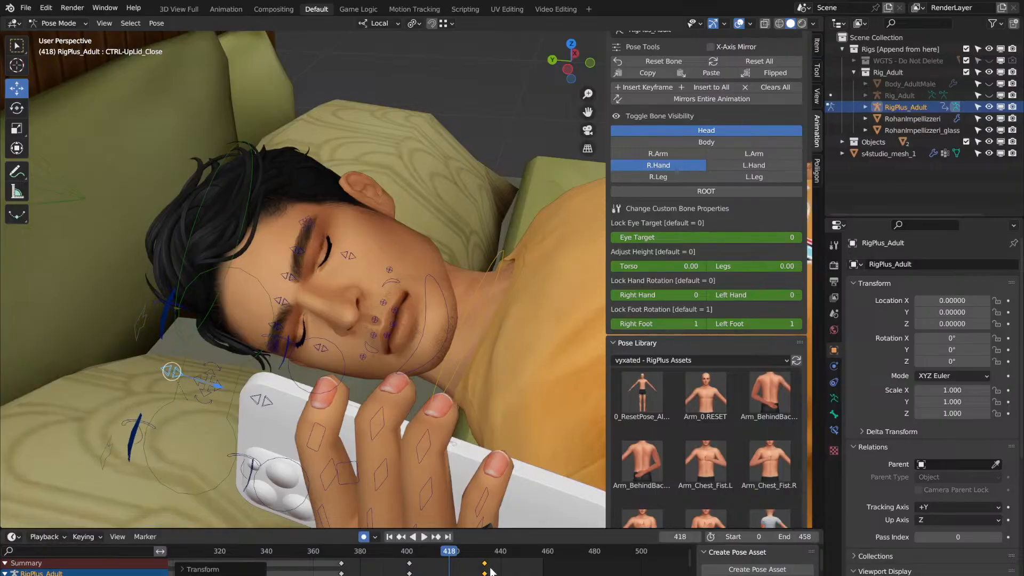
pyautogui.click(411, 557)
pyautogui.press('space')
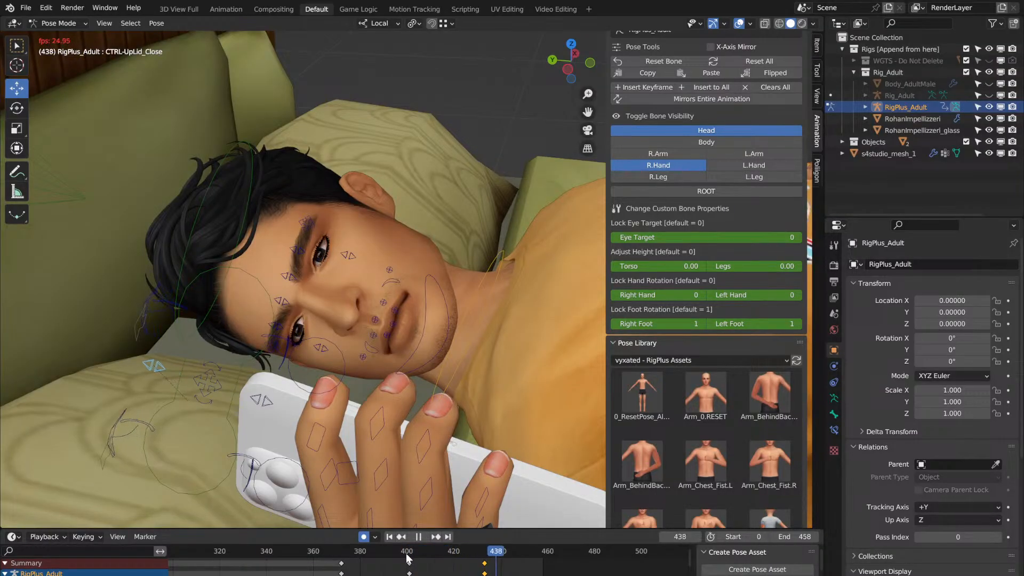
# Step: Replay the slow blink repeatedly from about frames 400 and 373, and check the eyelids from in front of the phone
pyautogui.click(407, 557)
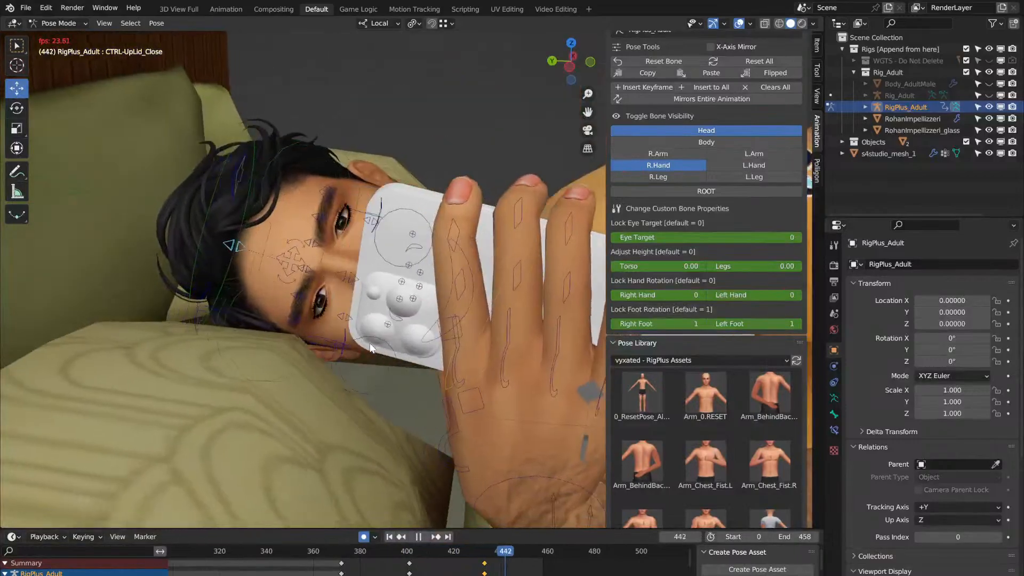
pyautogui.press('space')
pyautogui.click(347, 557)
pyautogui.press('space')
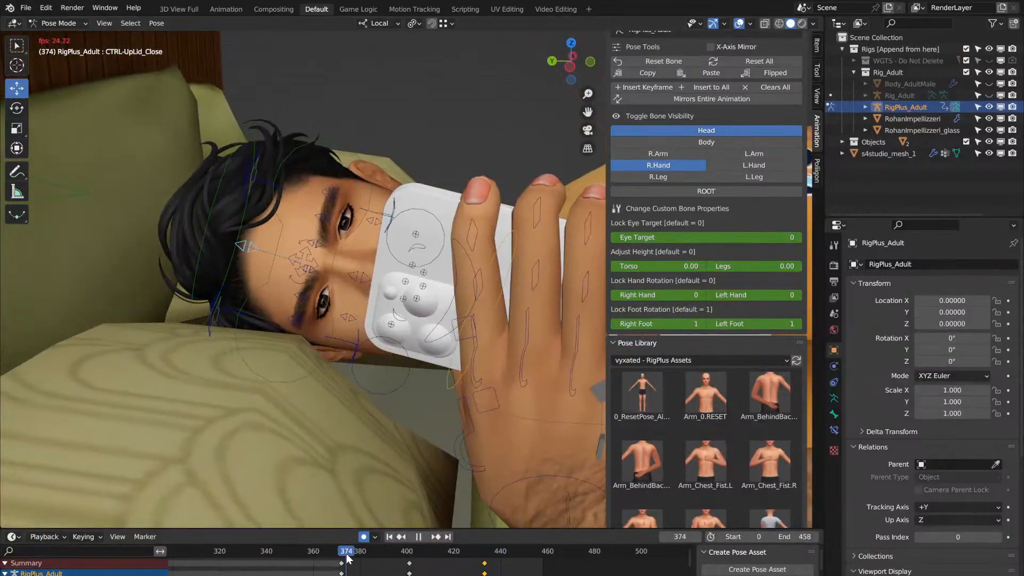
pyautogui.press('space')
pyautogui.press('space')
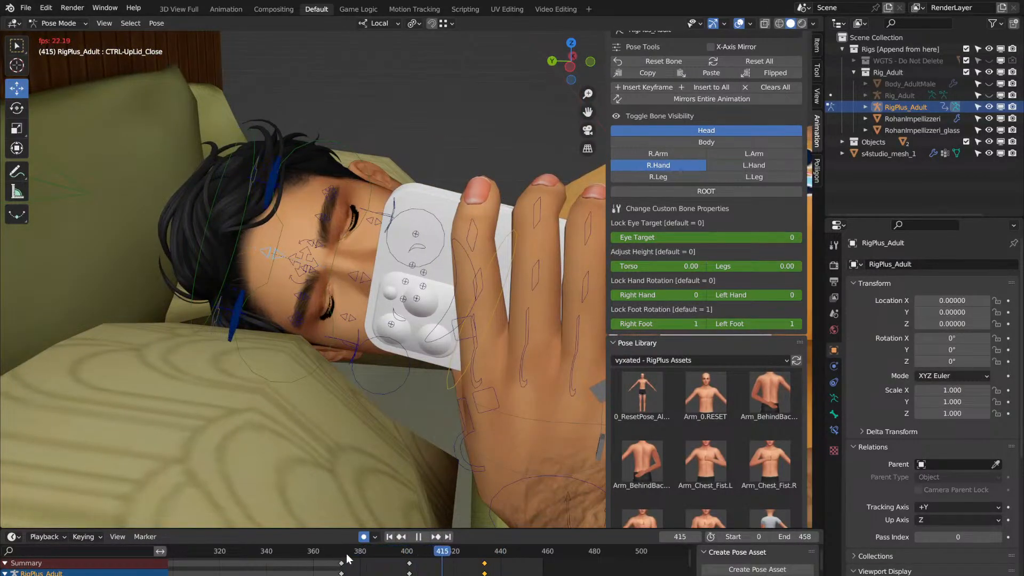
pyautogui.press('space')
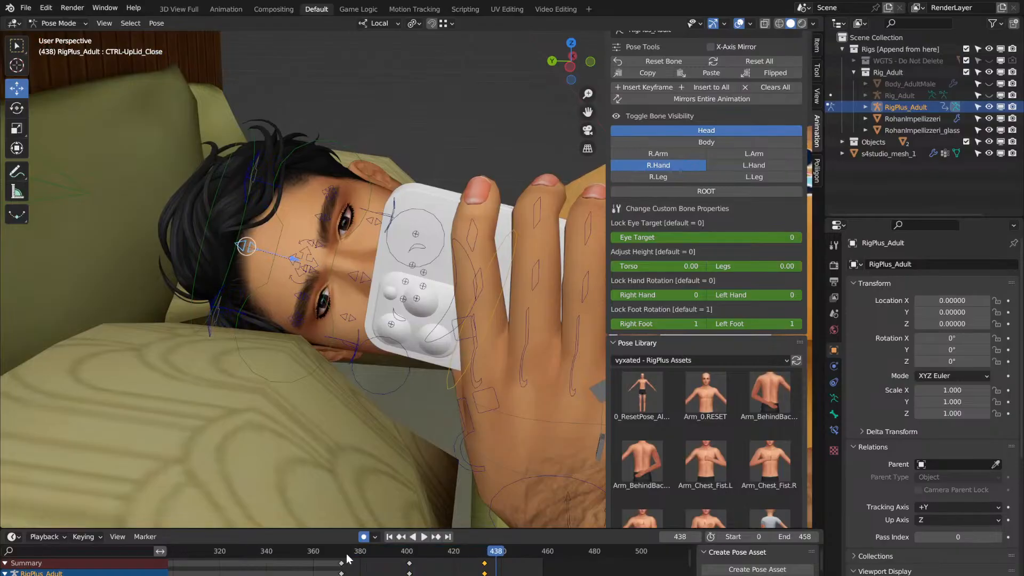
pyautogui.click(340, 557)
pyautogui.press('space')
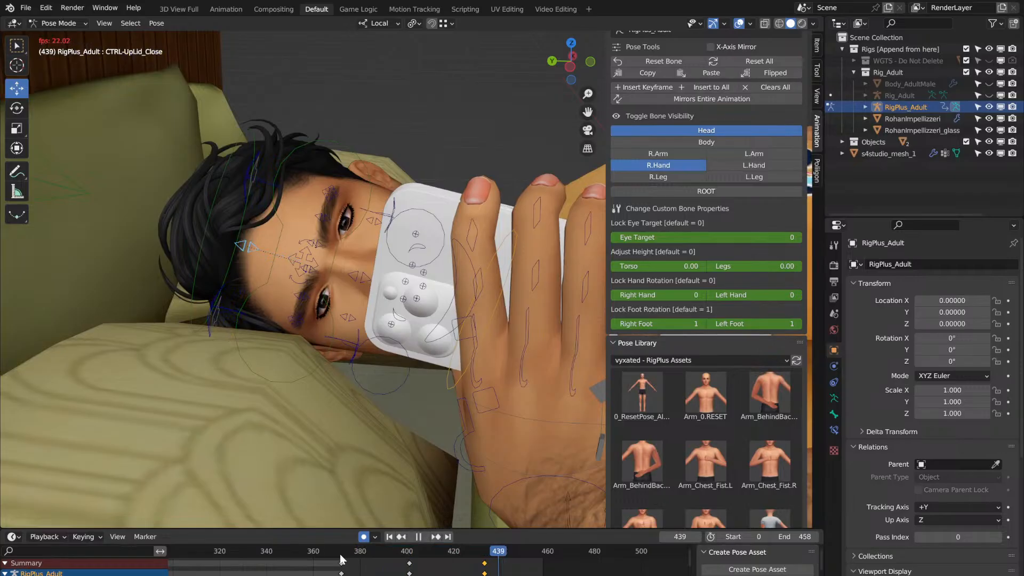
# Step: Stop the playback and select the outer, middle and inner eyebrow bones on both sides of the face
pyautogui.press('space')
pyautogui.moveTo(366, 387); pyautogui.dragTo(368, 378, button='middle')
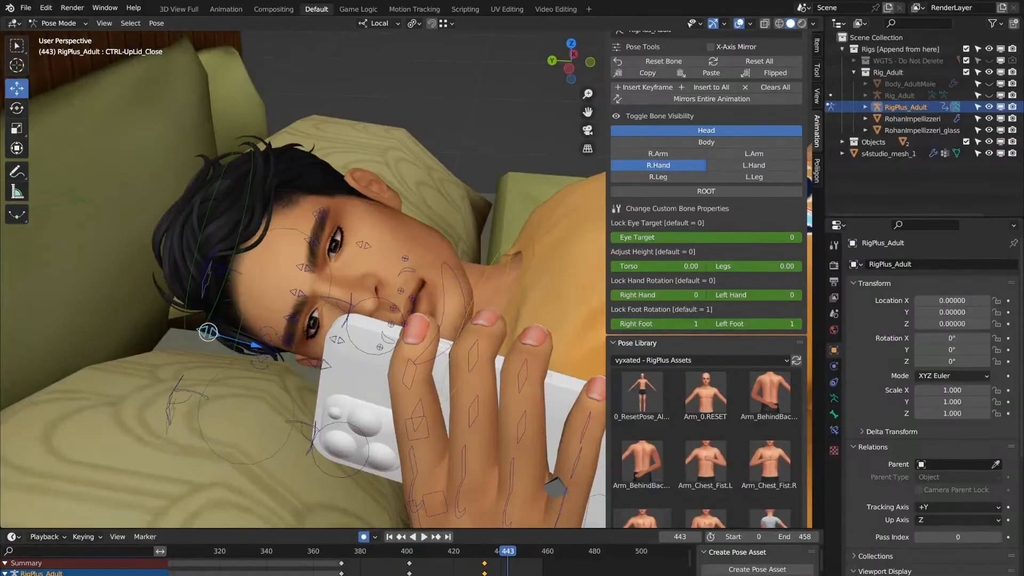
pyautogui.moveTo(416, 278); pyautogui.dragTo(415, 276, button='middle')
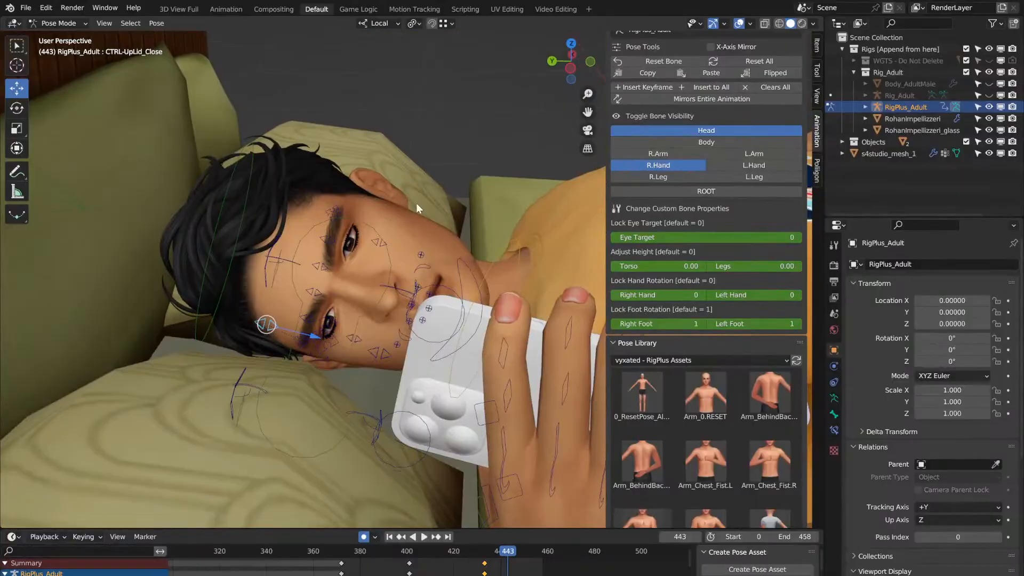
pyautogui.moveTo(417, 203); pyautogui.dragTo(376, 205, button='middle')
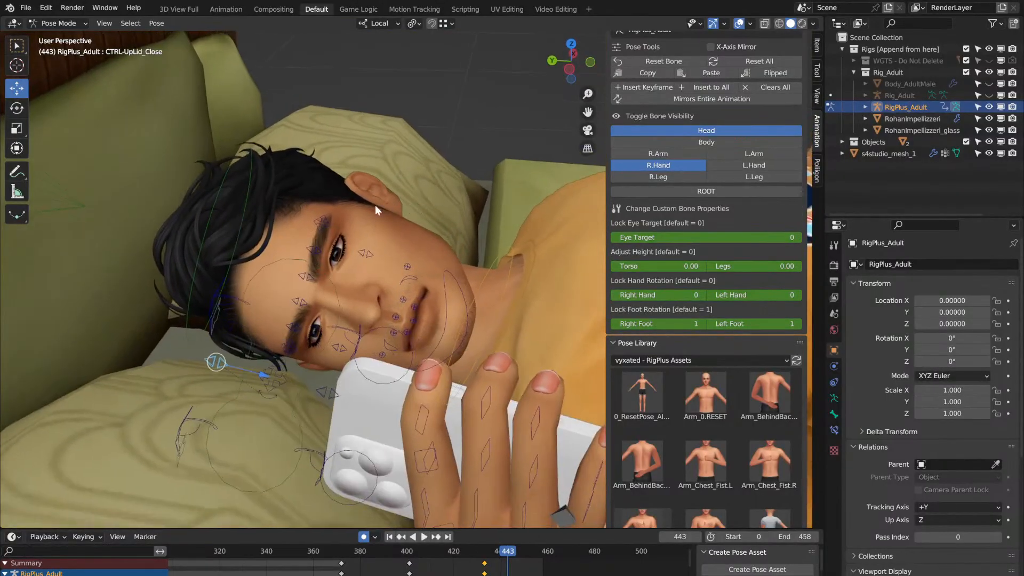
pyautogui.click(327, 222)
pyautogui.click(315, 251)
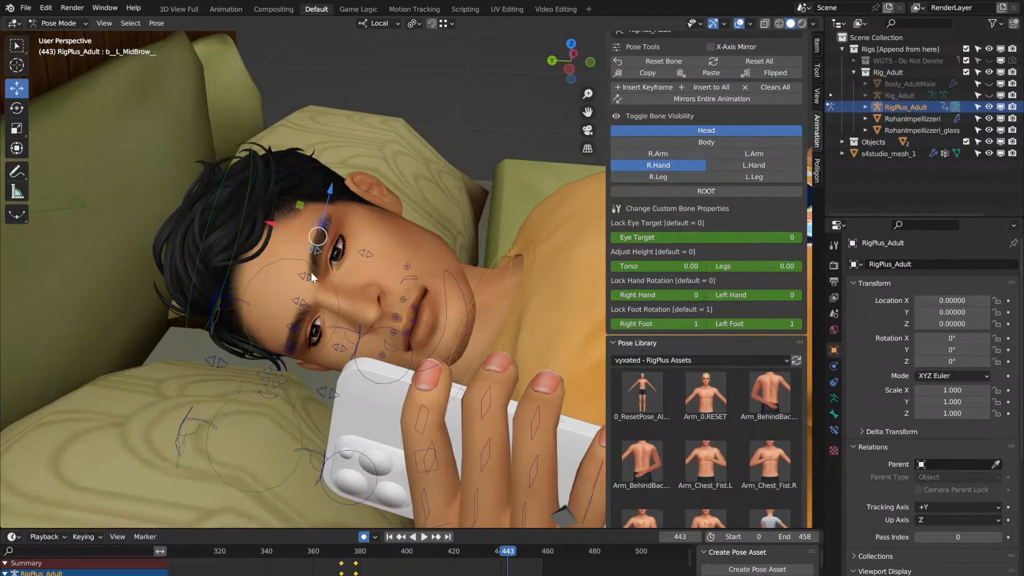
pyautogui.click(310, 277)
pyautogui.click(301, 304)
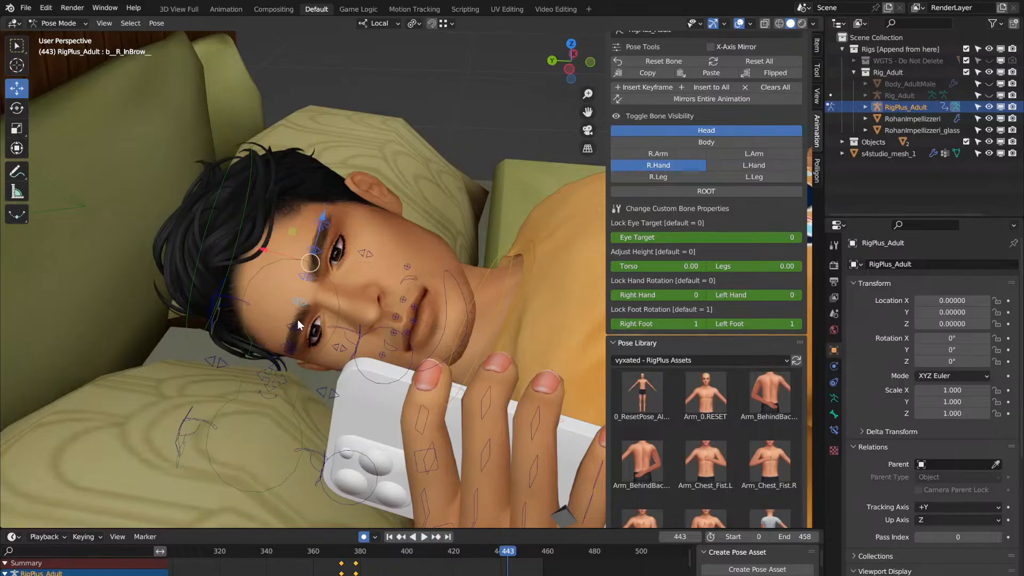
pyautogui.click(297, 330)
pyautogui.click(292, 344)
# Step: Replay the blink repeatedly from about frame 373, watching the eyebrows as the eyes close
pyautogui.click(344, 557)
pyautogui.press('space')
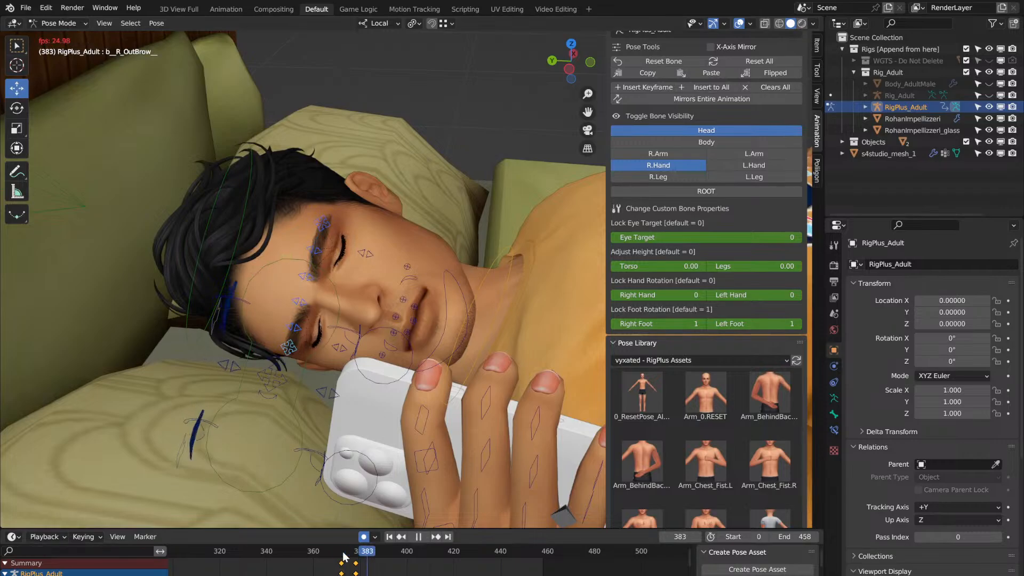
pyautogui.click(344, 557)
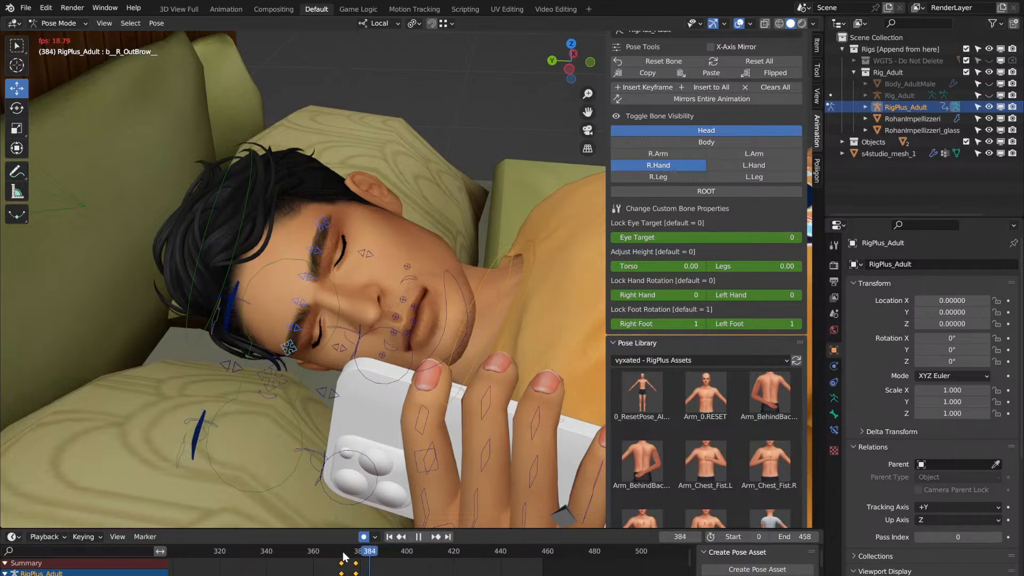
pyautogui.press('space')
pyautogui.click(349, 556)
pyautogui.press('space')
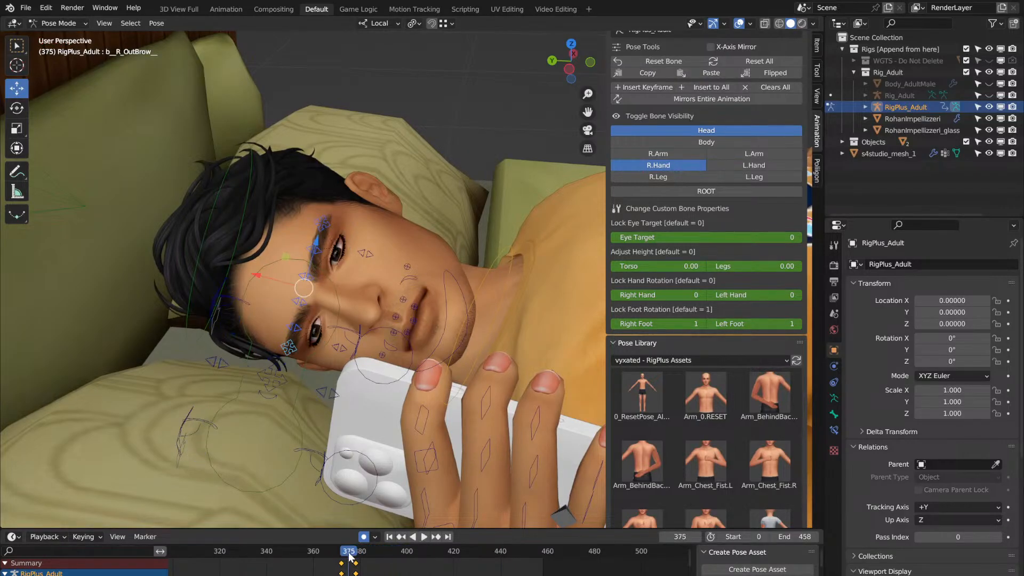
pyautogui.press('space')
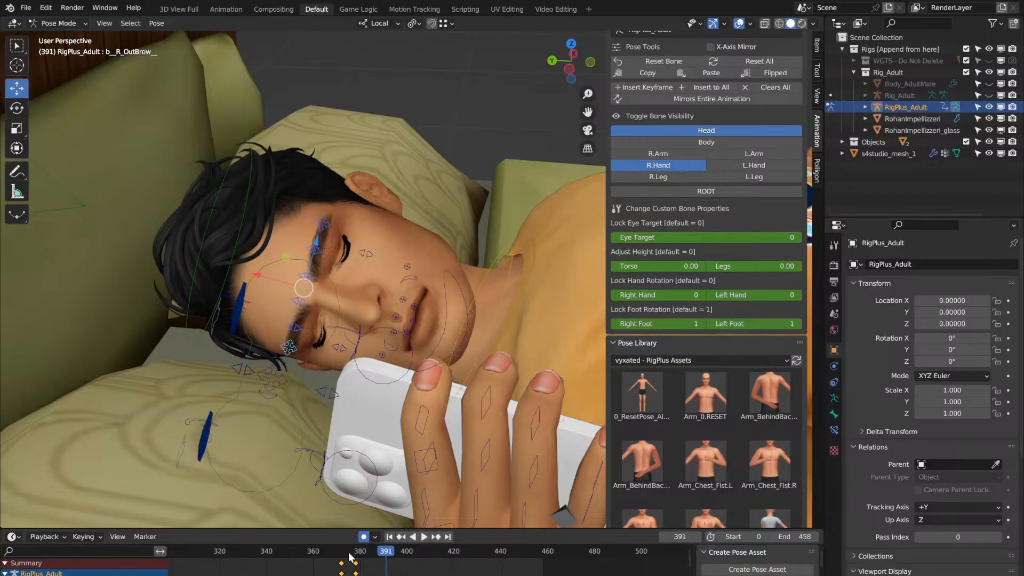
pyautogui.click(350, 557)
pyautogui.press('space')
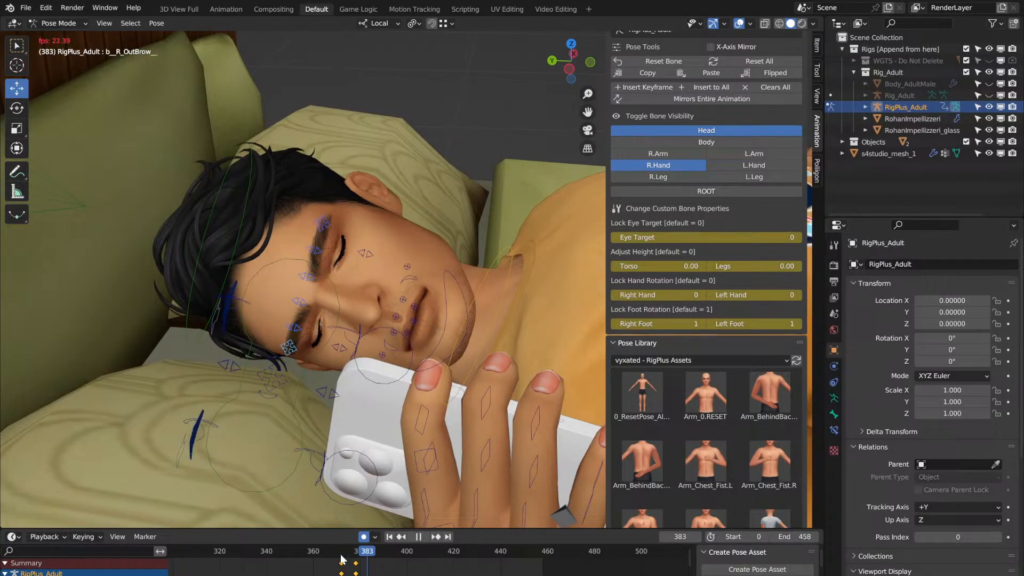
pyautogui.press('space')
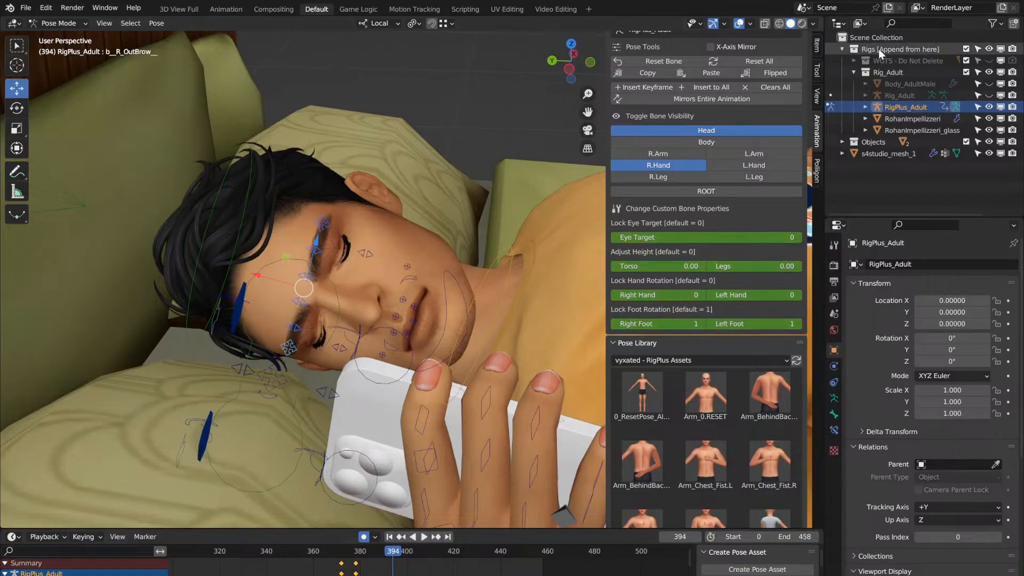
# Step: Try the Eyes_SET_Sad pose on the selected eyebrows at frame 394, then undo it
pyautogui.moveTo(809, 50); pyautogui.dragTo(825, 315)
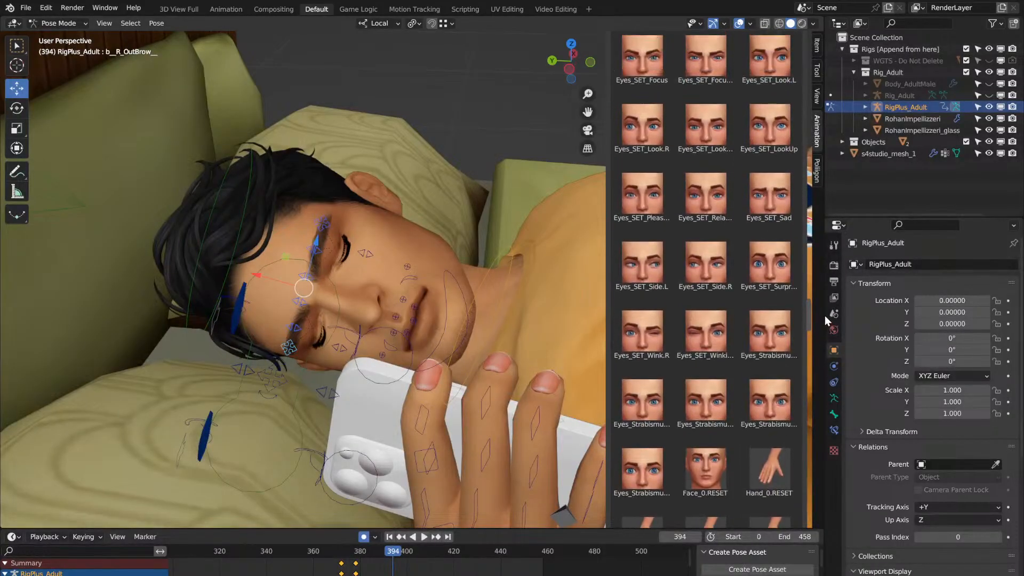
pyautogui.click(764, 198)
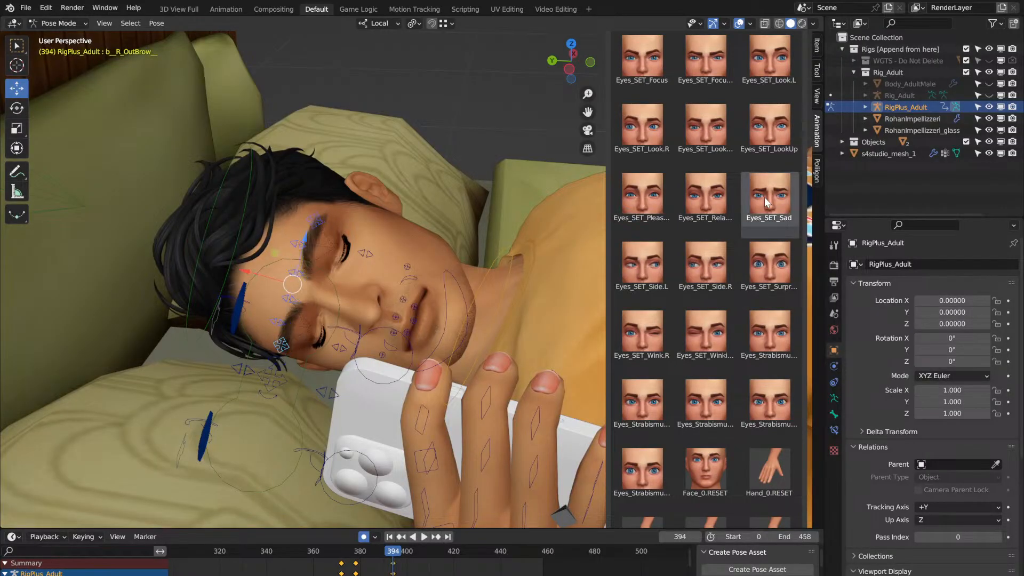
pyautogui.hotkey('ctrl', 'z')
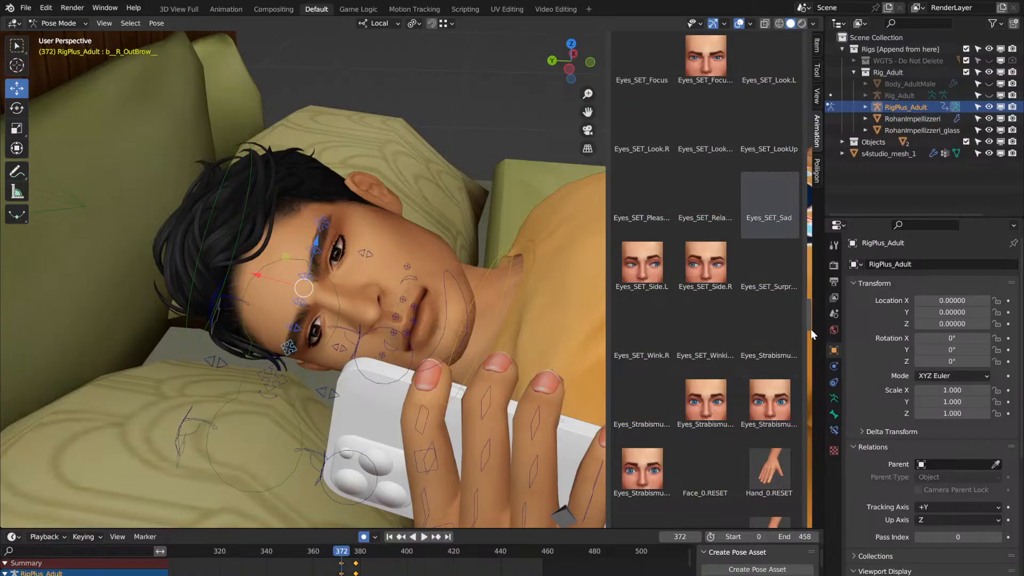
pyautogui.moveTo(811, 327); pyautogui.dragTo(795, 245)
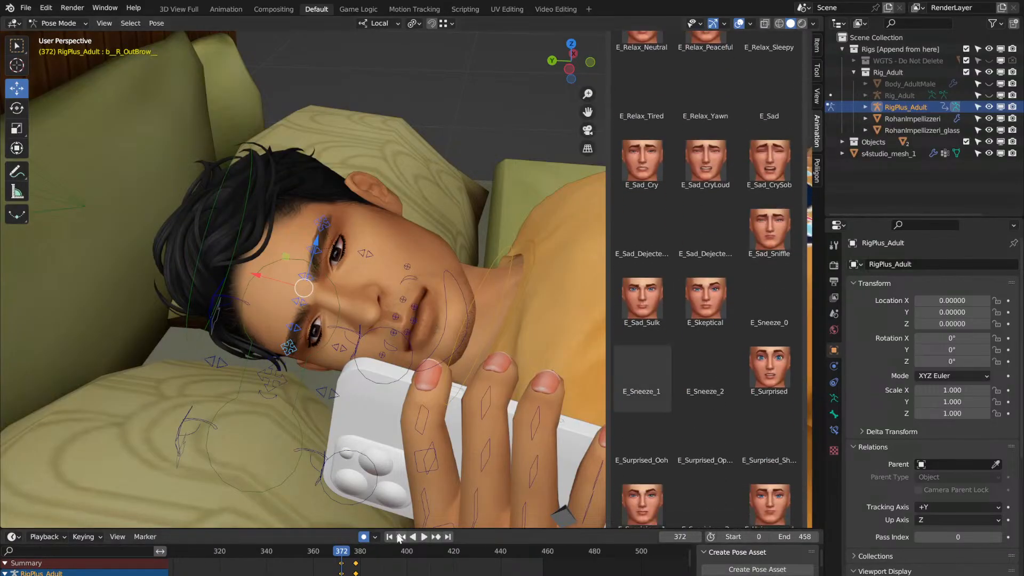
# Step: Replay the animation from about frame 337 and watch the eyes close
pyautogui.click(260, 561)
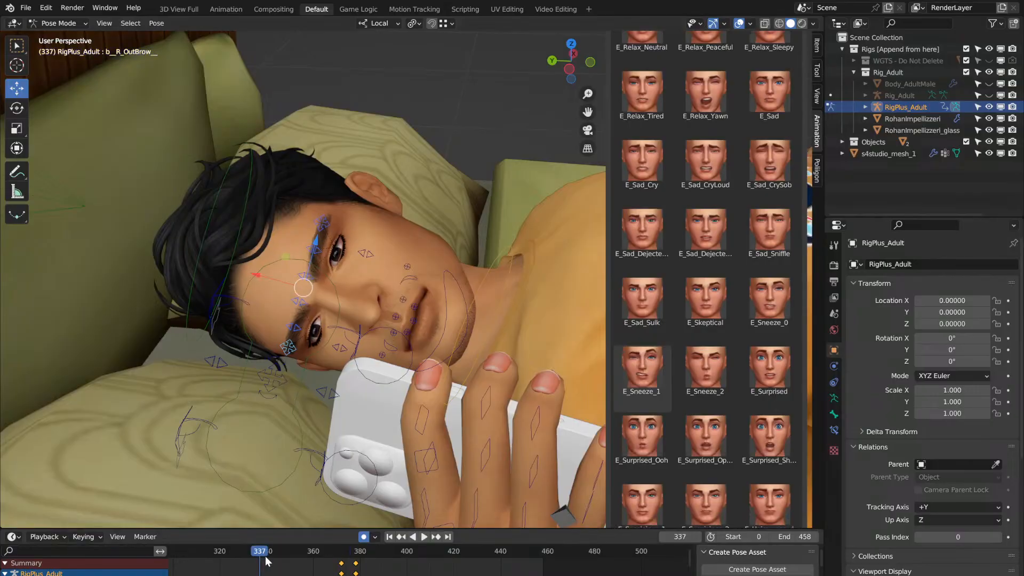
pyautogui.press('space')
pyautogui.press('space')
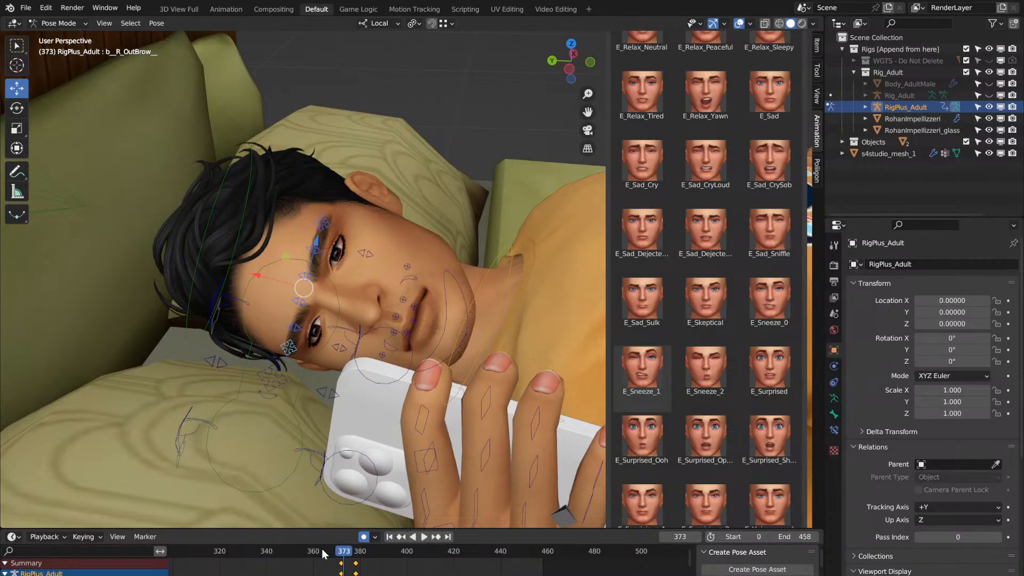
pyautogui.press('space')
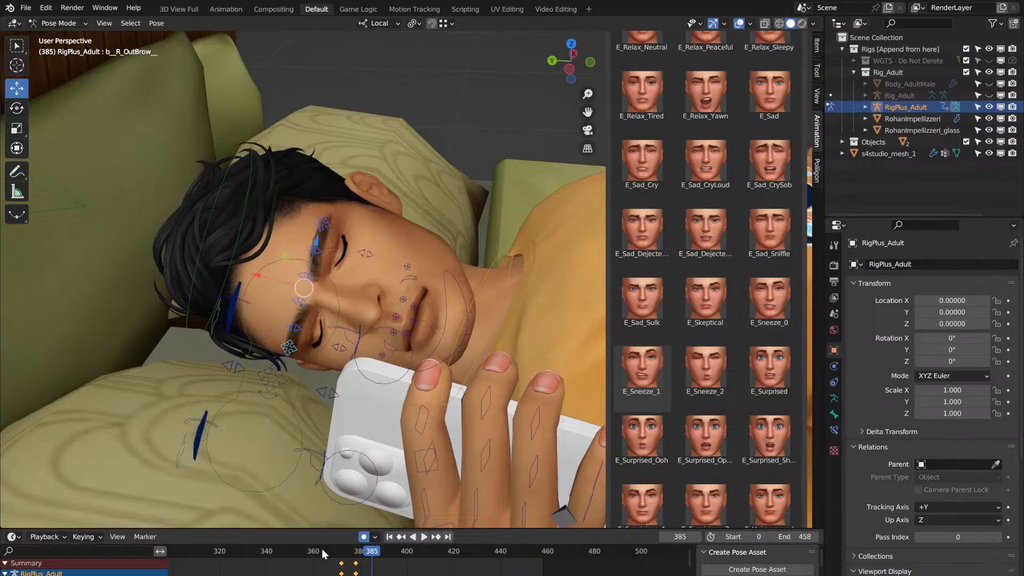
pyautogui.press('space')
# Step: At frame 400, apply the Eyebrow_0.RESET pose and the second Eyebrow_Inner pose to the selected eyebrow bones
pyautogui.press('Right')
pyautogui.press('Right')
pyautogui.press('Right')
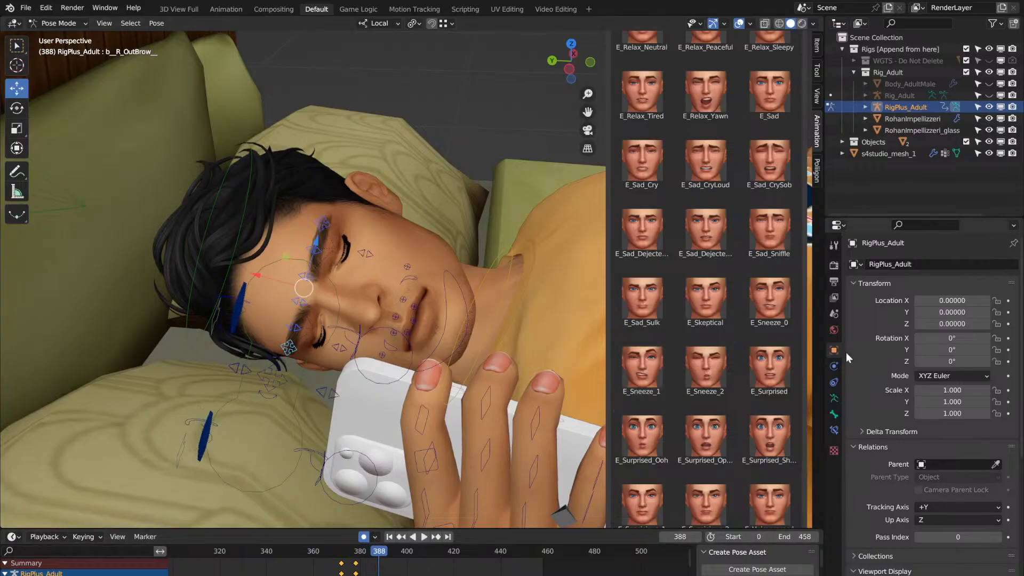
pyautogui.press('space')
pyautogui.press('space')
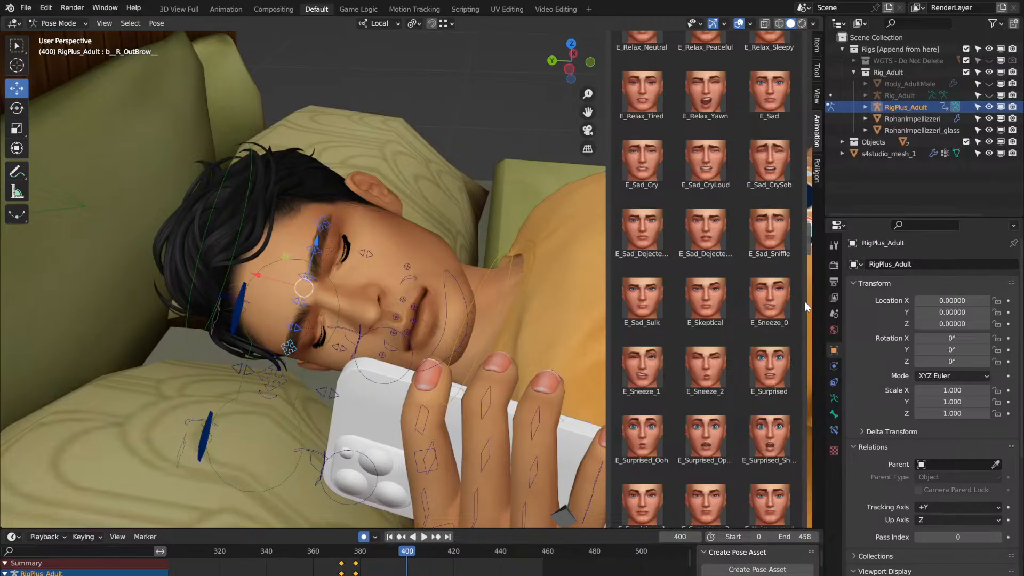
pyautogui.moveTo(809, 238); pyautogui.dragTo(789, 265)
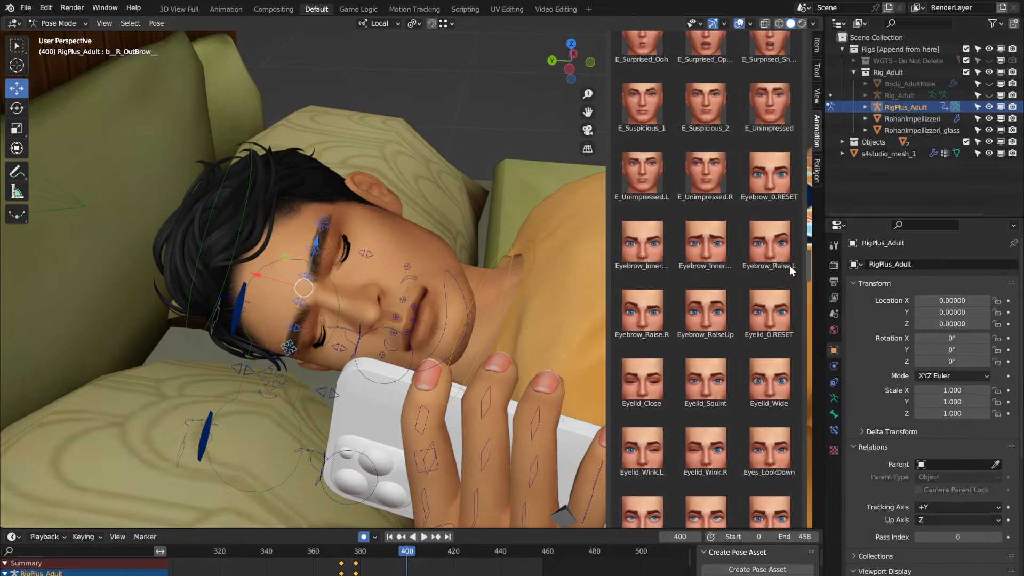
pyautogui.doubleClick(773, 195)
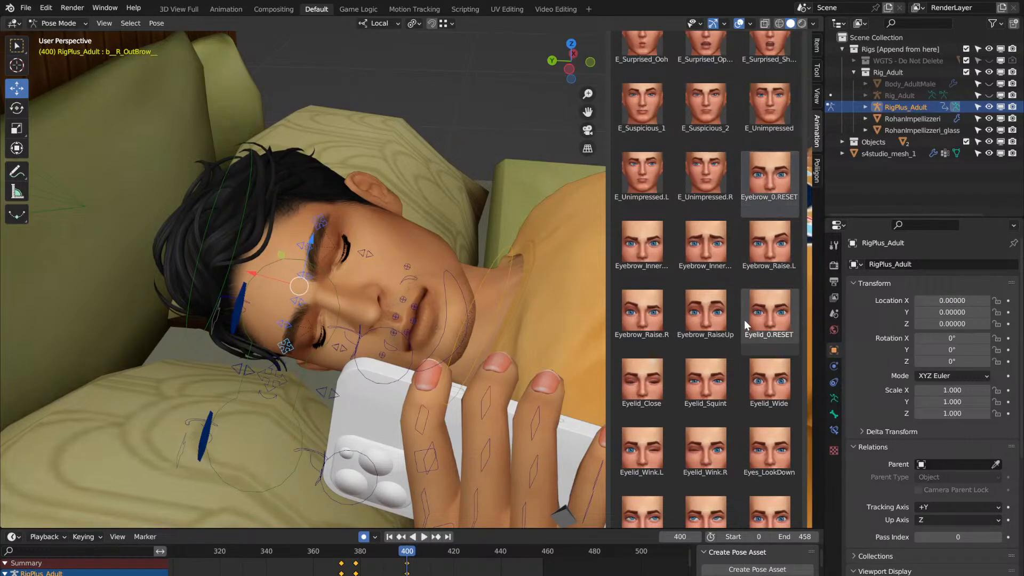
pyautogui.doubleClick(714, 262)
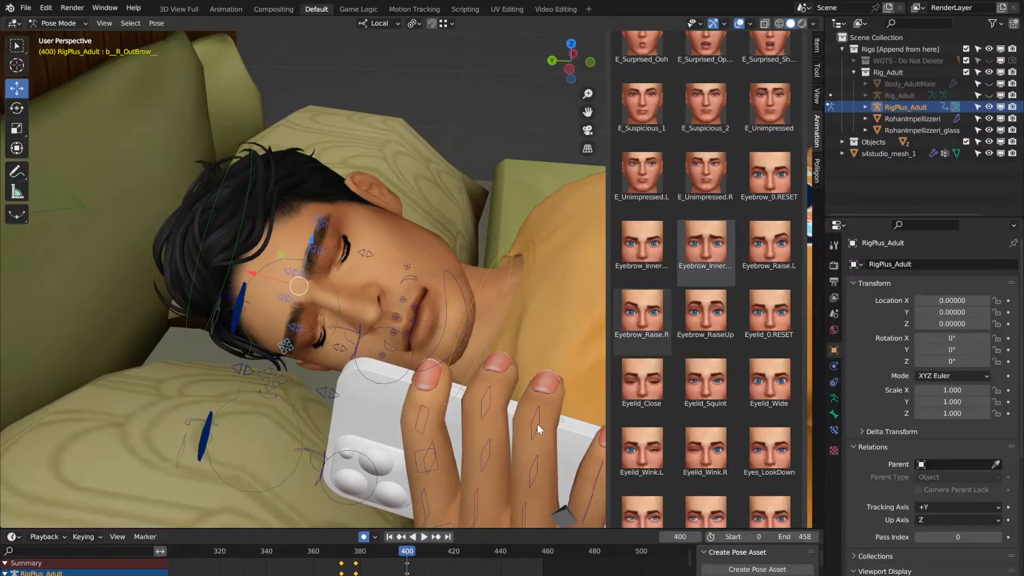
# Step: Play the eyebrow movement through the eye opening and replay it from about frame 372
pyautogui.press('space')
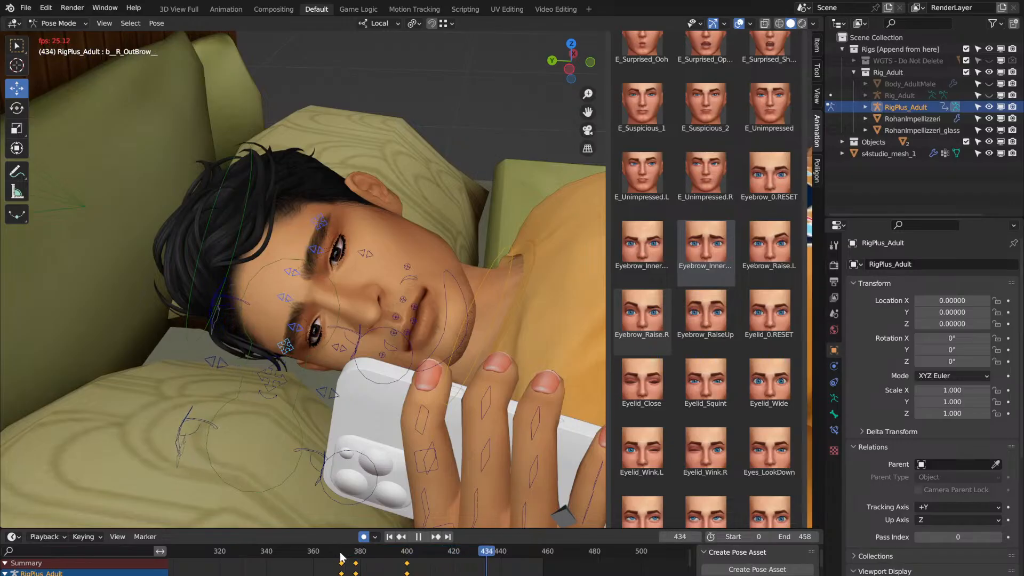
pyautogui.click(341, 558)
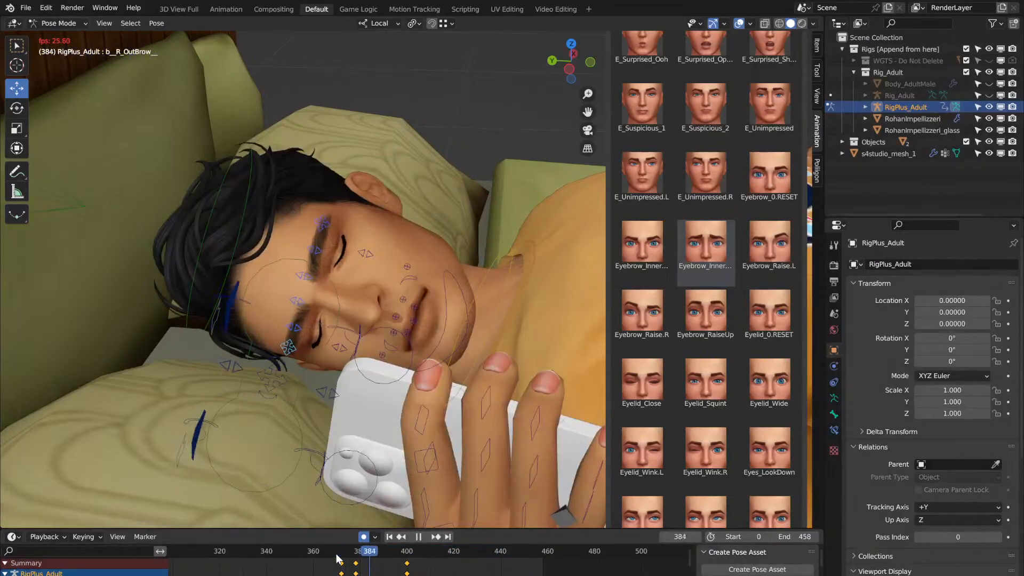
pyautogui.press('space')
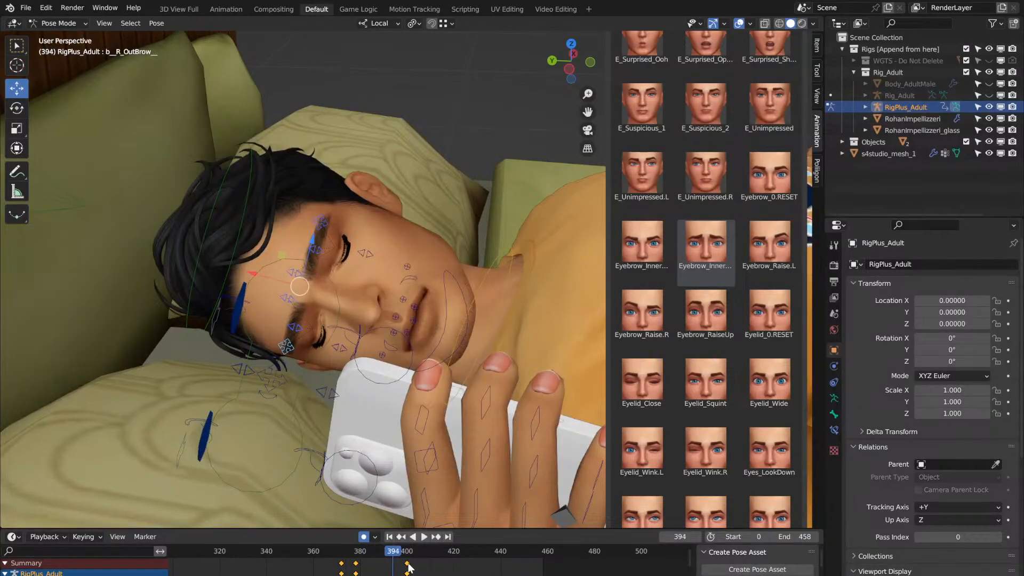
# Step: Move the eyebrow keyframe from frame 400 to about frame 452 and replay the slow blink from about frame 372
pyautogui.moveTo(408, 564); pyautogui.dragTo(531, 569)
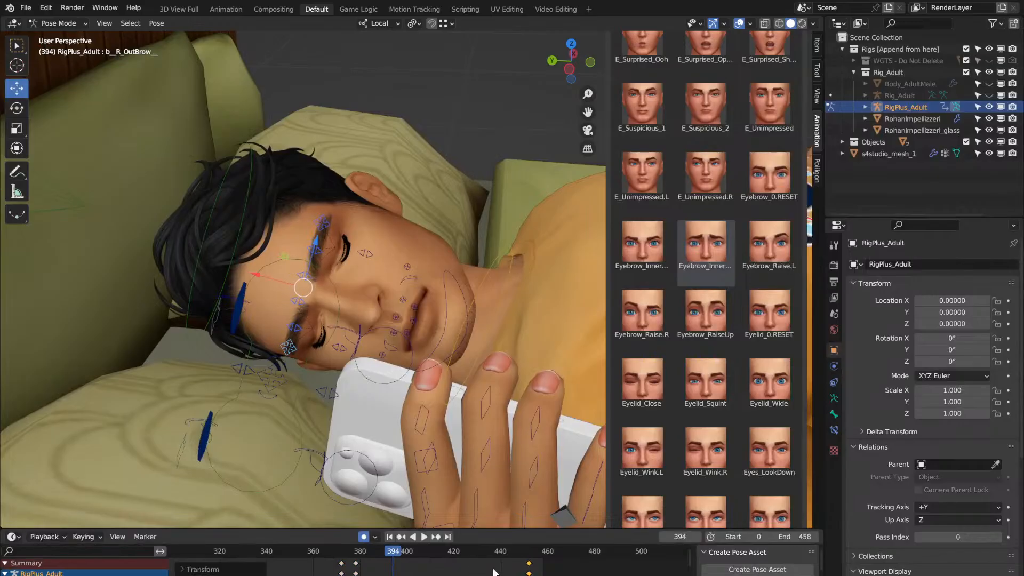
pyautogui.press('space')
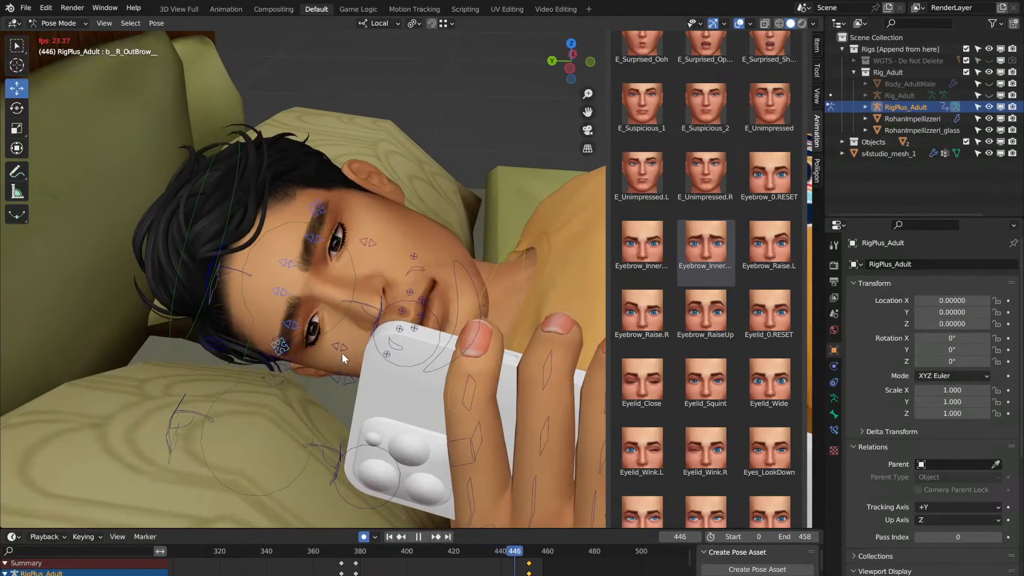
pyautogui.press('space')
pyautogui.press('space')
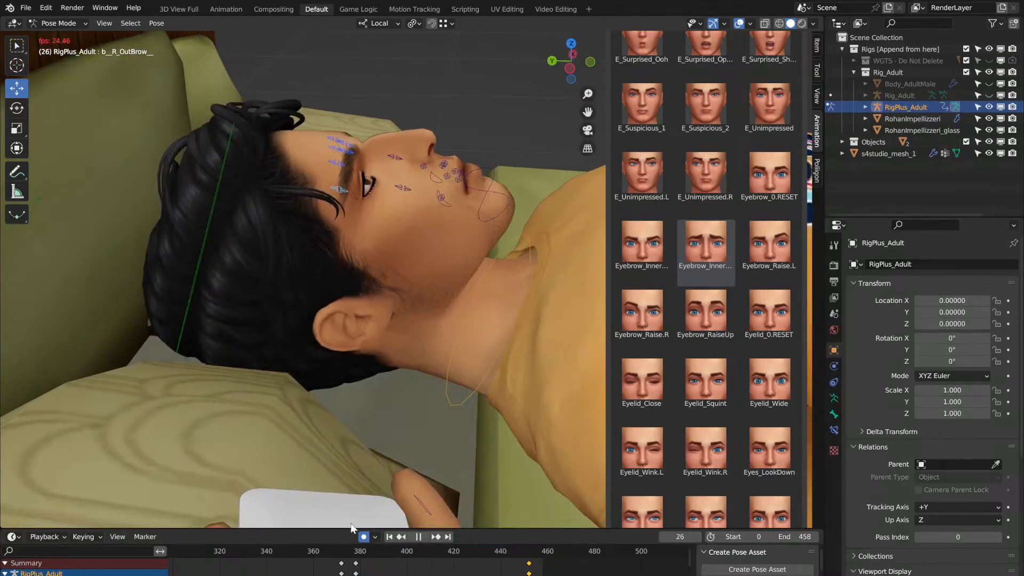
pyautogui.click(342, 552)
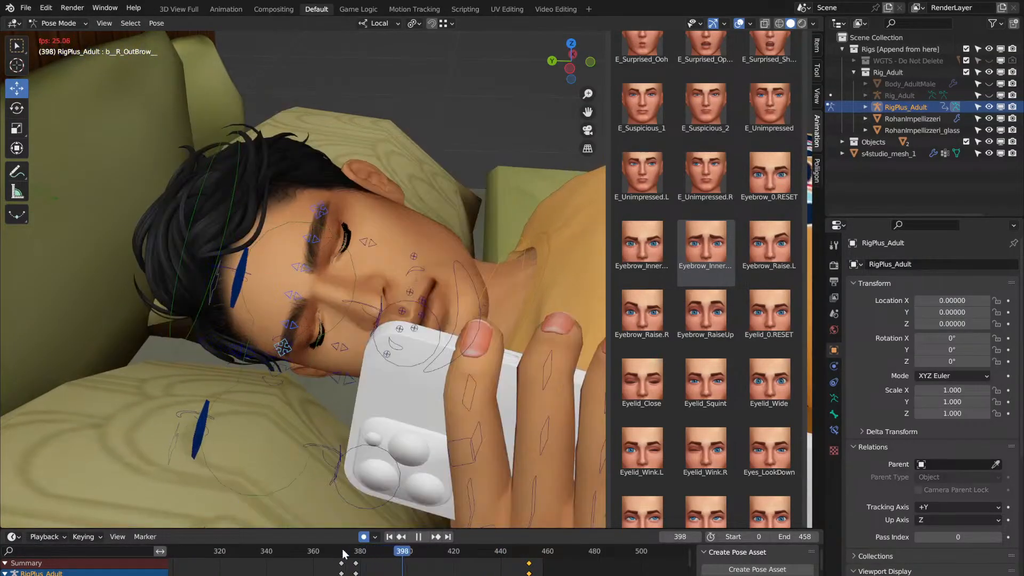
pyautogui.press('space')
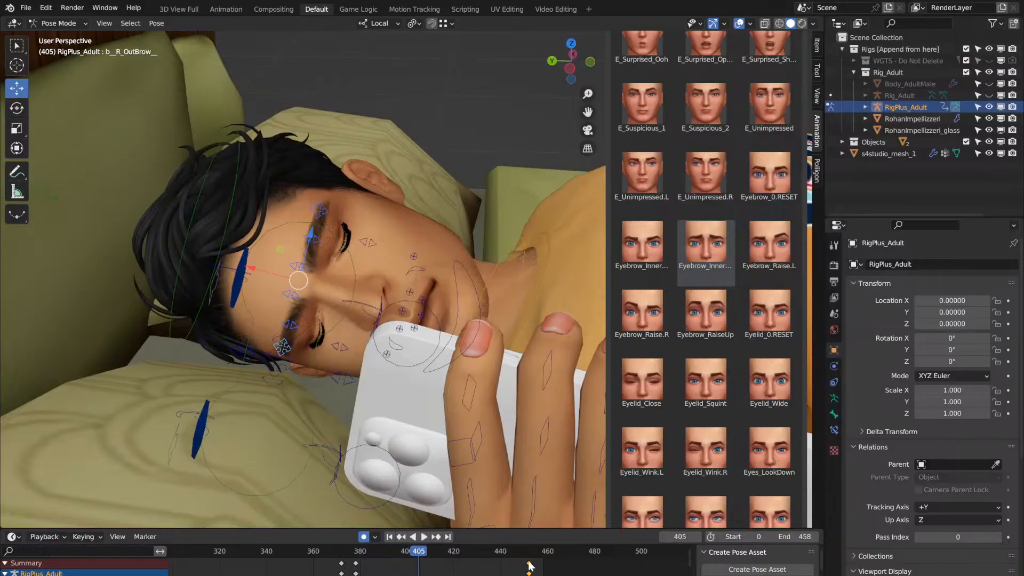
pyautogui.press('space')
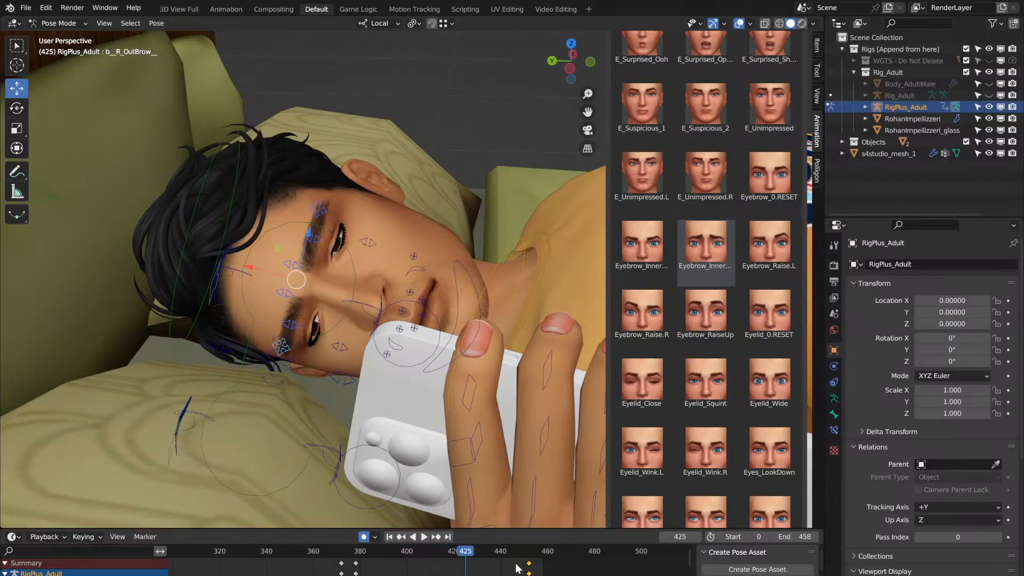
pyautogui.press('space')
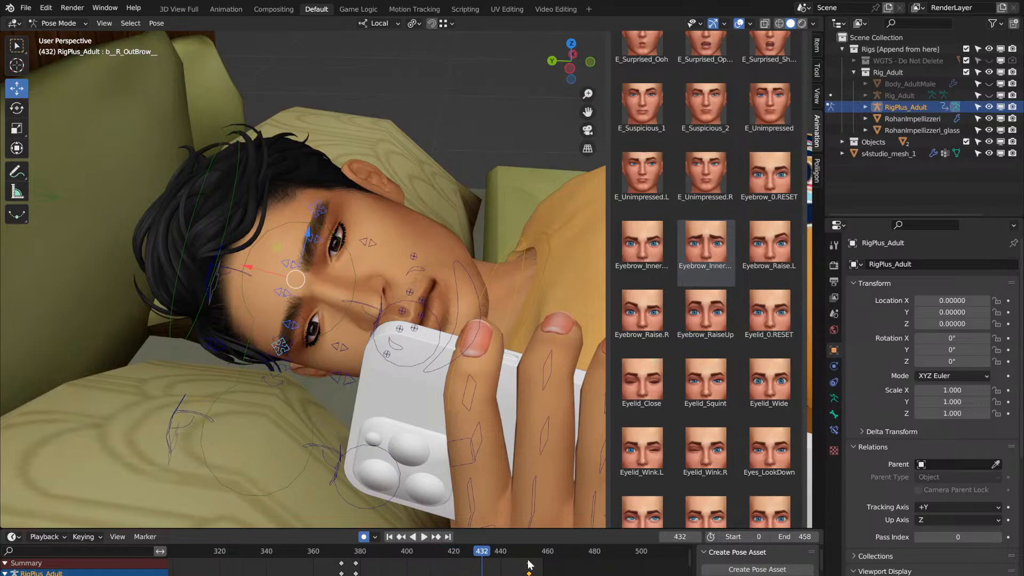
# Step: Move the last eyebrow keyframe to about frame 432 and replay the blink from about frame 371
pyautogui.moveTo(530, 565); pyautogui.dragTo(482, 570)
pyautogui.click(330, 561)
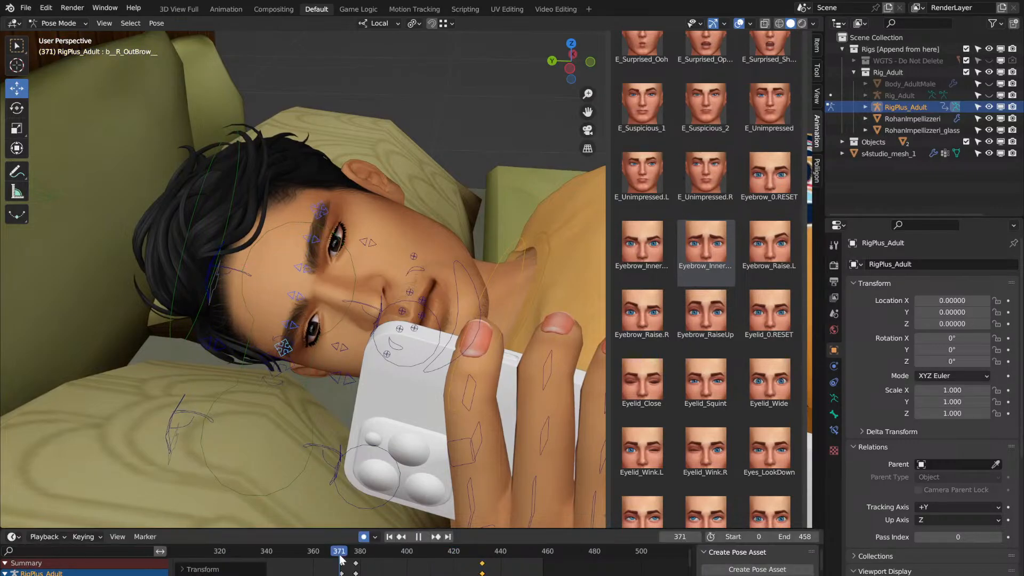
pyautogui.press('space')
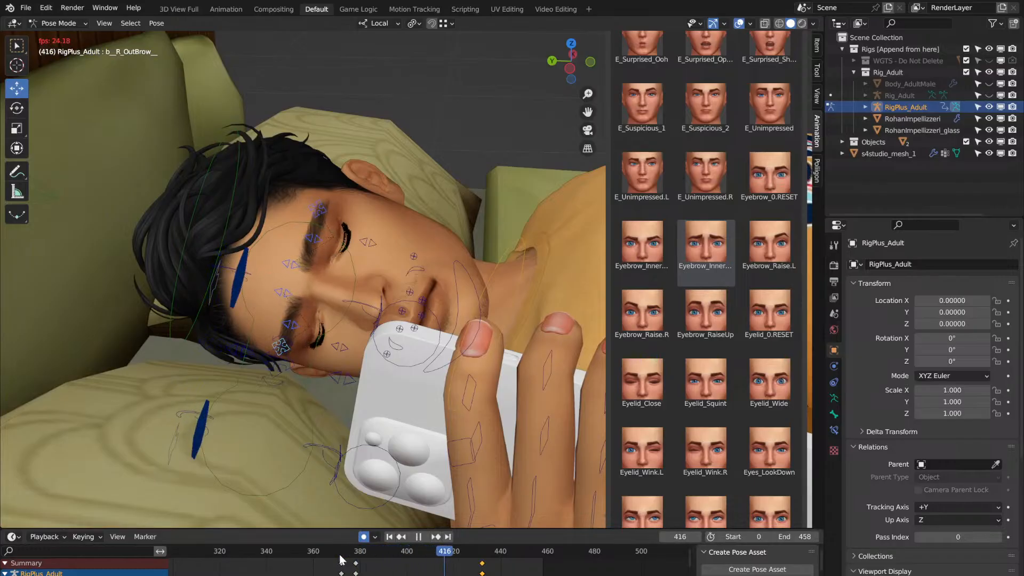
# Step: Replay the slow blink with its eyebrow movement from about frame 371
pyautogui.press('space')
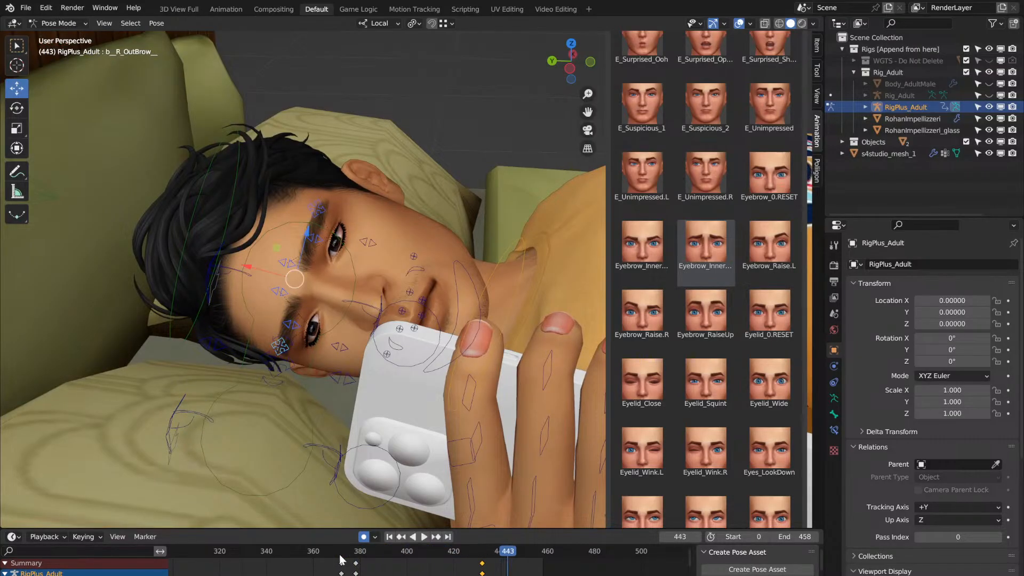
pyautogui.click(339, 560)
pyautogui.press('space')
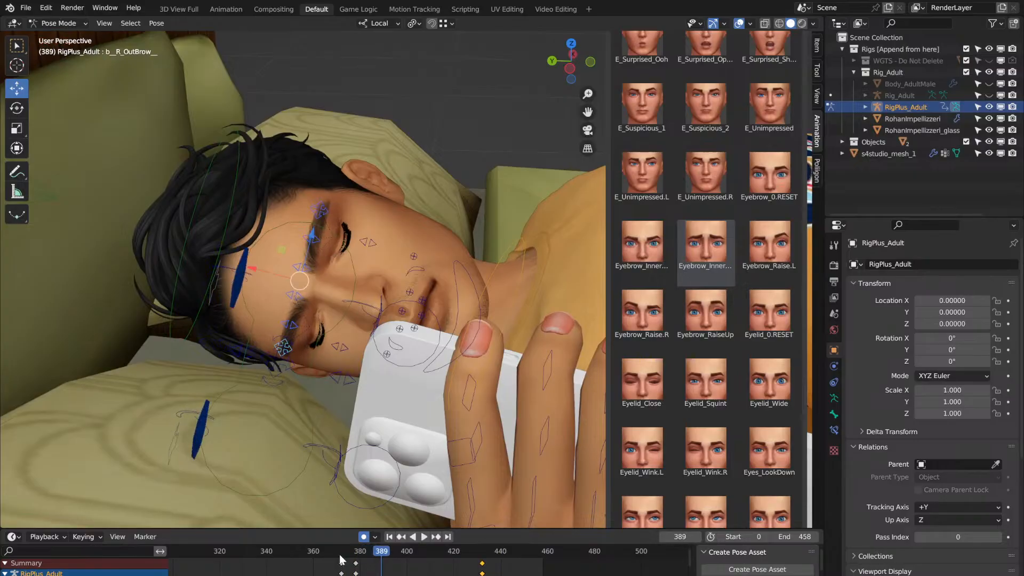
pyautogui.press('space')
pyautogui.click(340, 560)
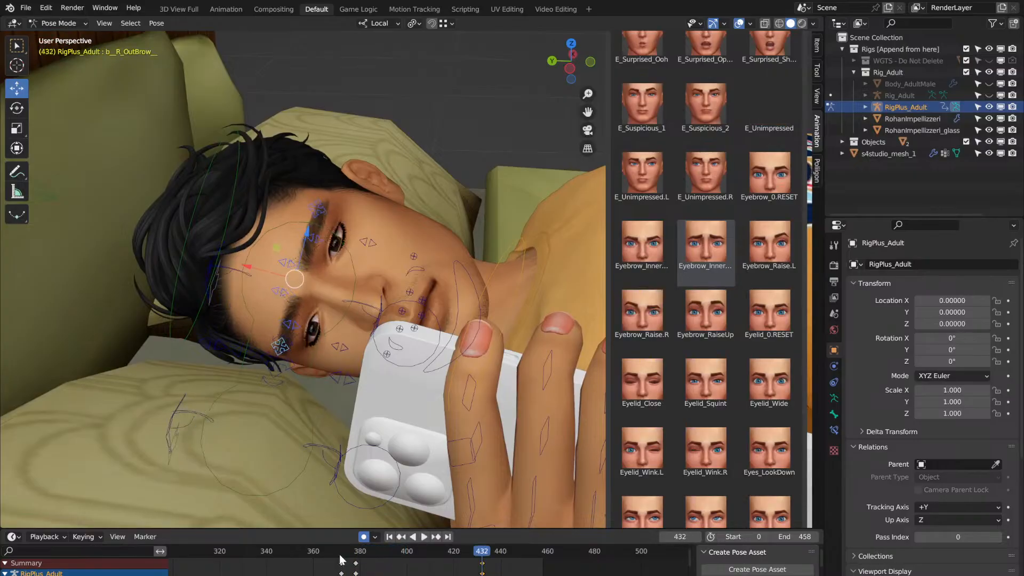
# Step: Undo the last eyebrow keyframe moves and the eyebrow pose applied at frame 400
pyautogui.hotkey('ctrl', 'z')
pyautogui.hotkey('ctrl', 'z')
pyautogui.hotkey('ctrl', 'z')
pyautogui.hotkey('ctrl', 'z')
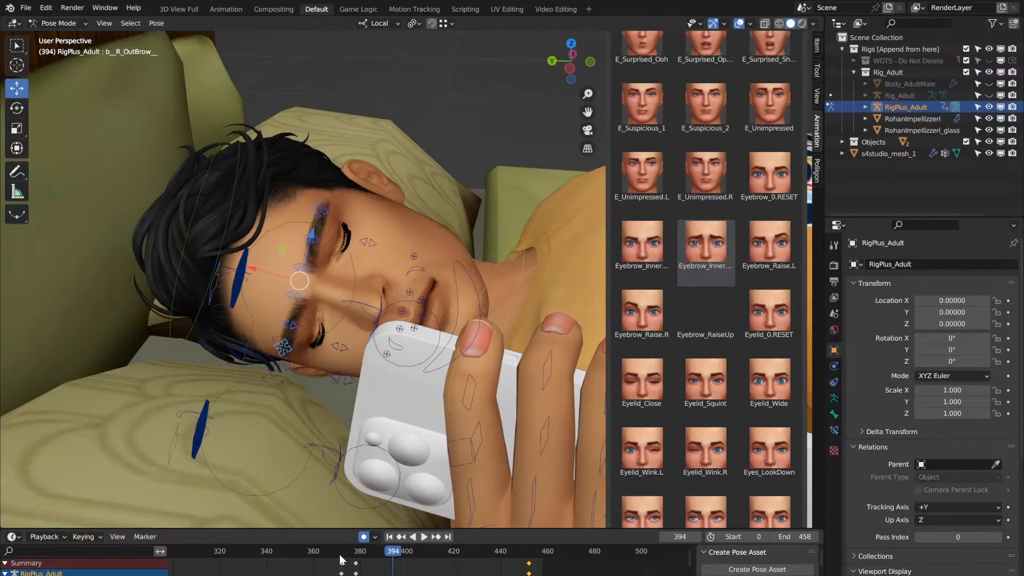
pyautogui.hotkey('ctrl', 'z')
pyautogui.hotkey('ctrl', 'z')
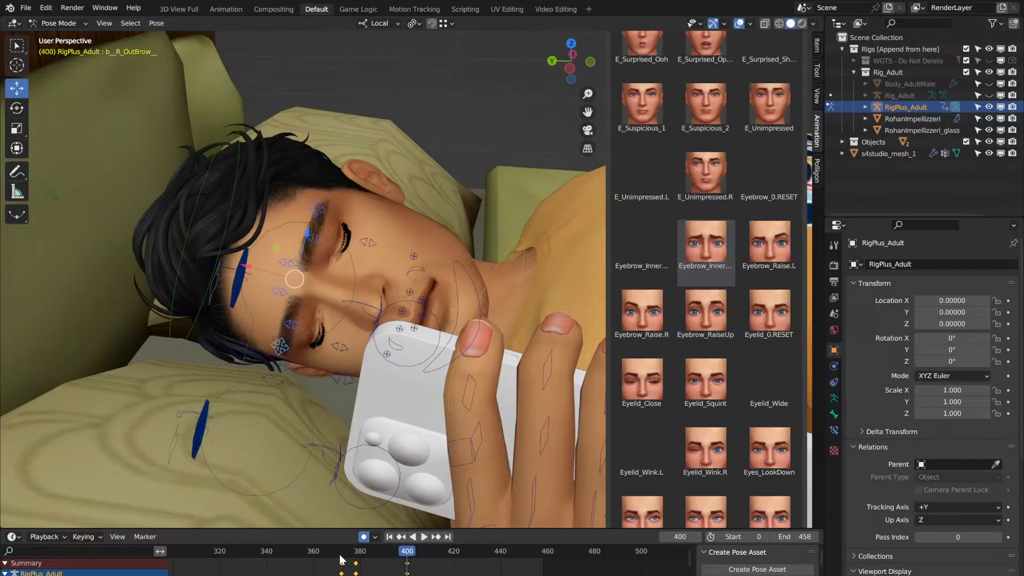
# Step: Play the blink through to frame 434 and insert a Whole Character keyframe there
pyautogui.press('space')
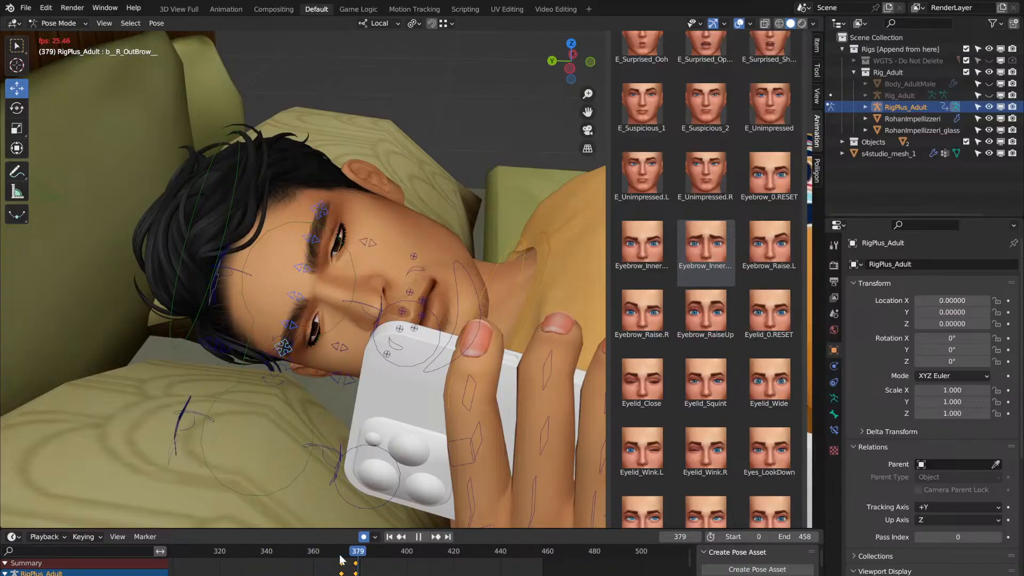
pyautogui.press('space')
pyautogui.press('space')
pyautogui.press('space')
pyautogui.press('space')
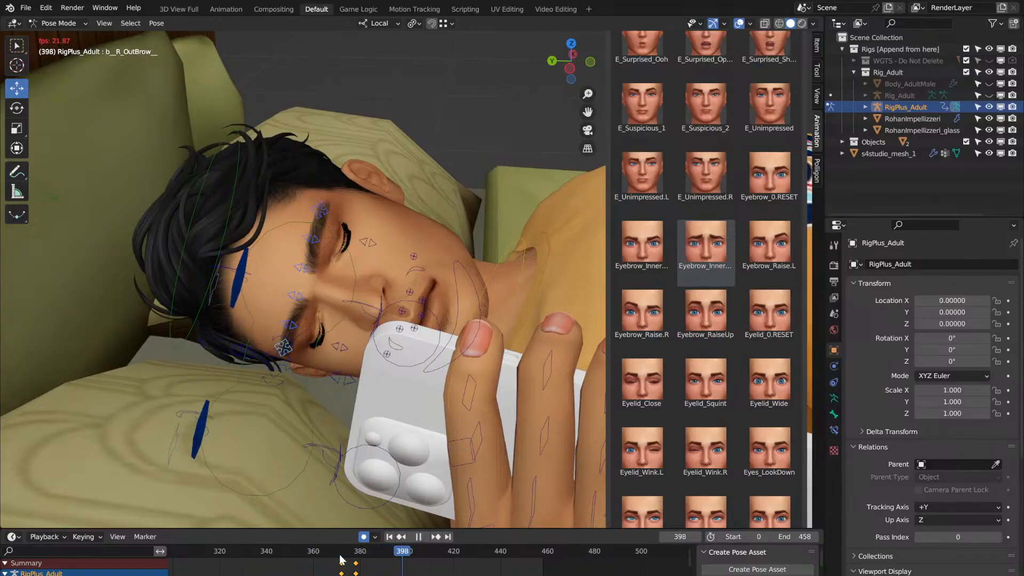
pyautogui.press('space')
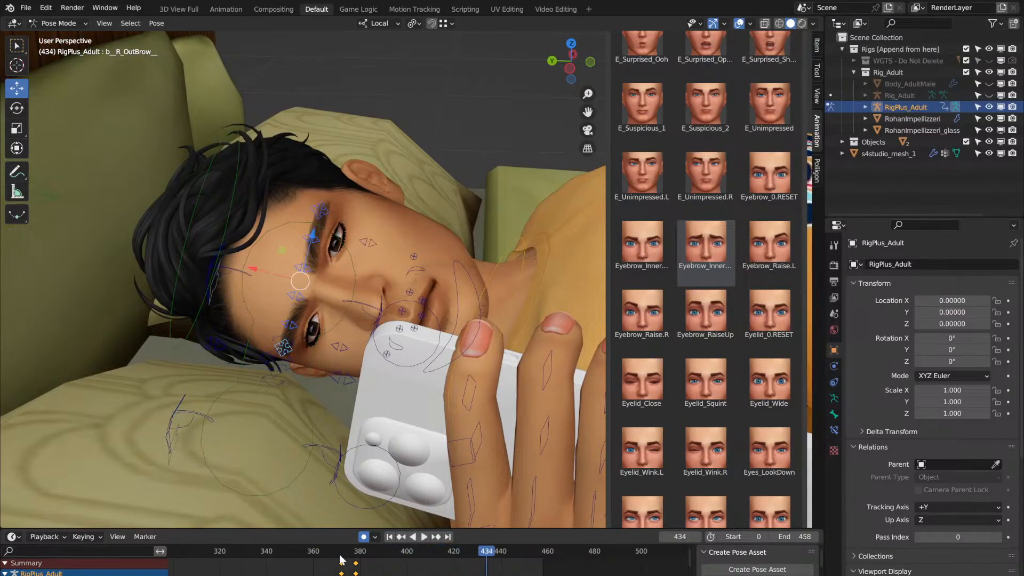
pyautogui.press('i')
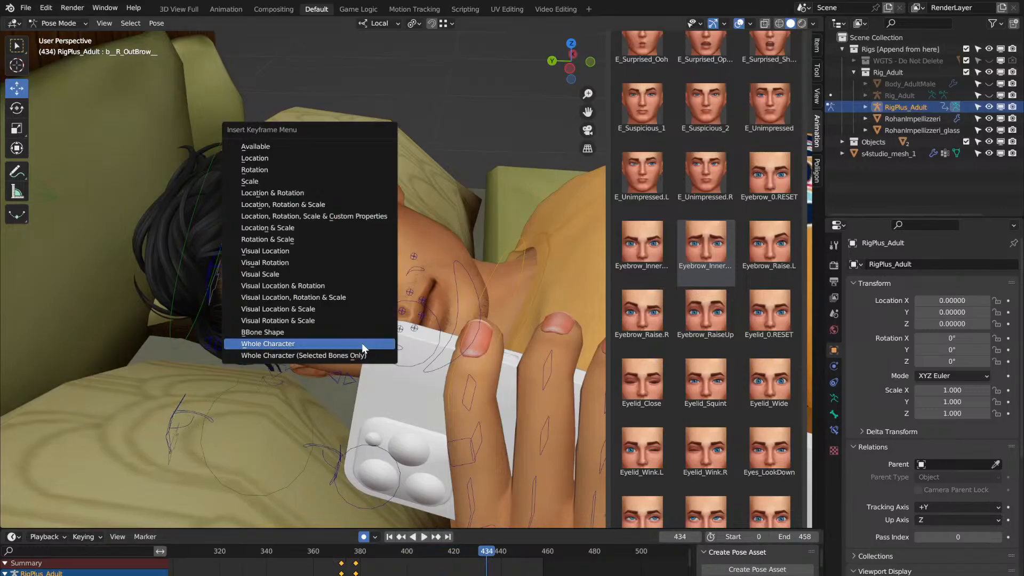
pyautogui.click(360, 343)
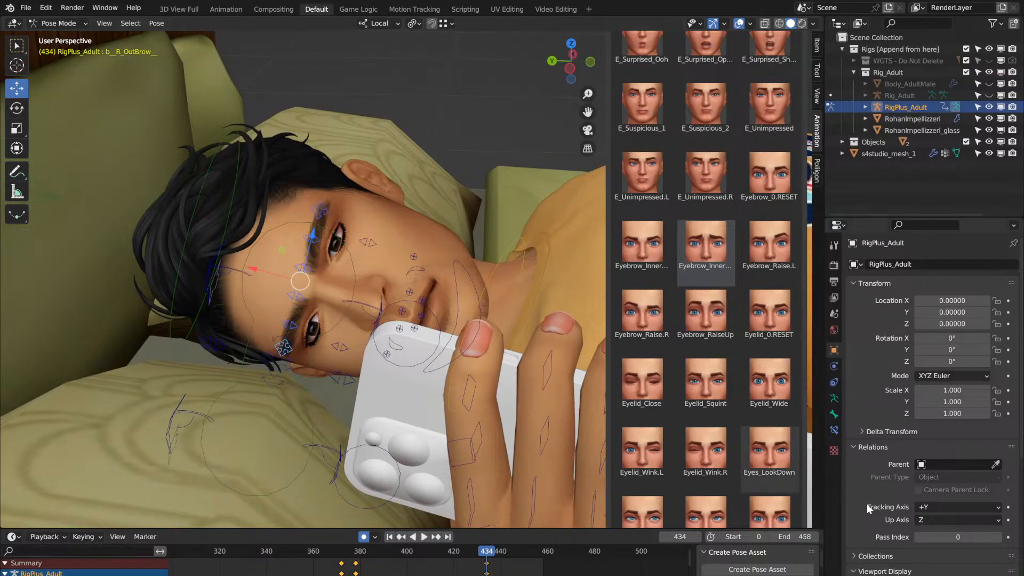
# Step: Extend the animation range by setting its end frame to 529
pyautogui.moveTo(800, 537); pyautogui.dragTo(844, 537)
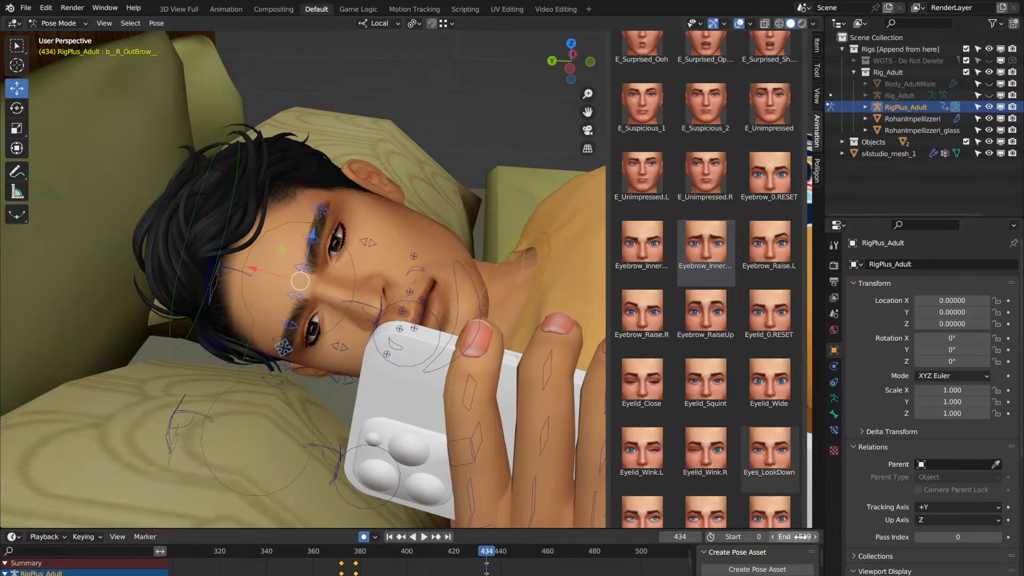
pyautogui.press('Right')
pyautogui.press('Right')
pyautogui.press('Right')
pyautogui.press('Right')
pyautogui.press('Right')
# Step: Apply the second Eyebrow_Inner pose to the selected eyebrow bones at frame 471 and replay from about frame 371
pyautogui.press('space')
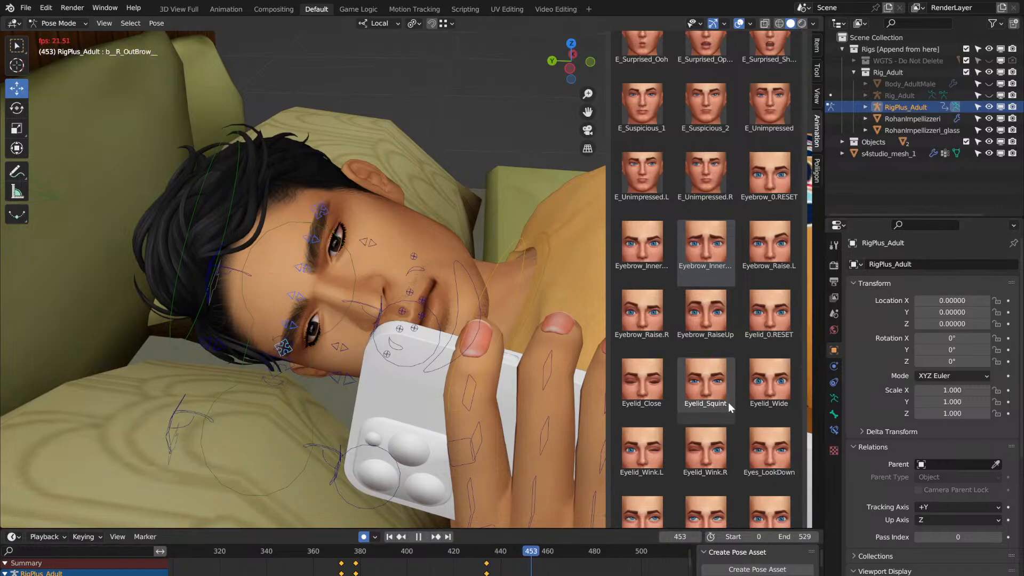
pyautogui.press('space')
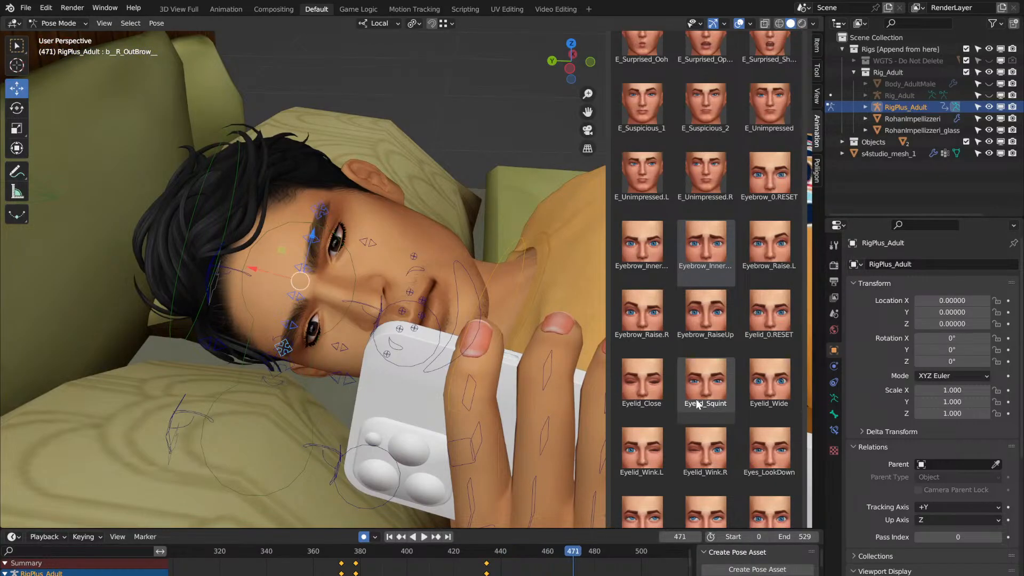
pyautogui.doubleClick(705, 256)
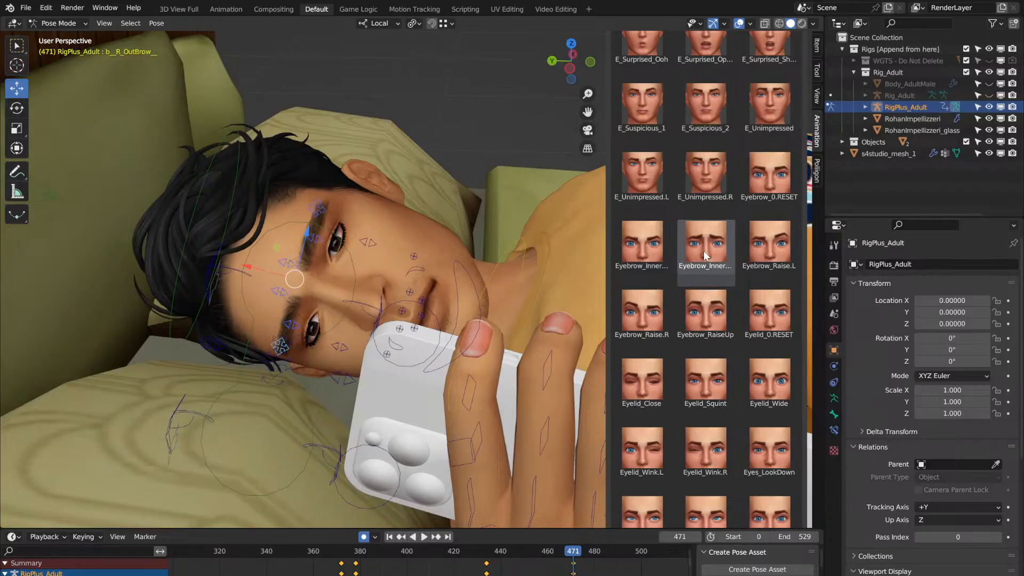
pyautogui.click(339, 559)
pyautogui.press('space')
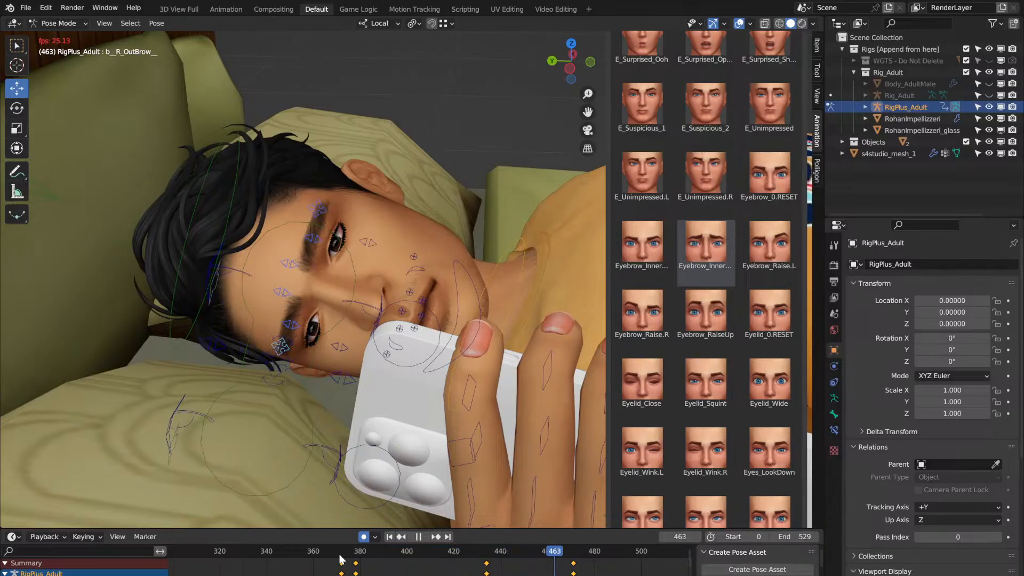
pyautogui.press('space')
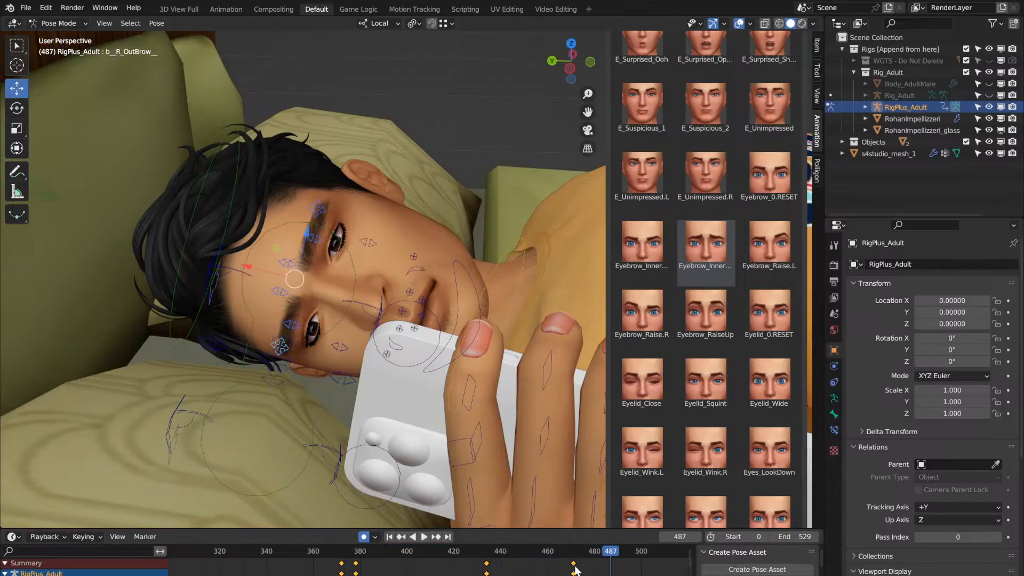
# Step: Move the last eyebrow keyframe to about frame 446 and replay the eyebrow movement from about frames 433 and 402
pyautogui.moveTo(574, 569); pyautogui.dragTo(515, 572)
pyautogui.click(476, 555)
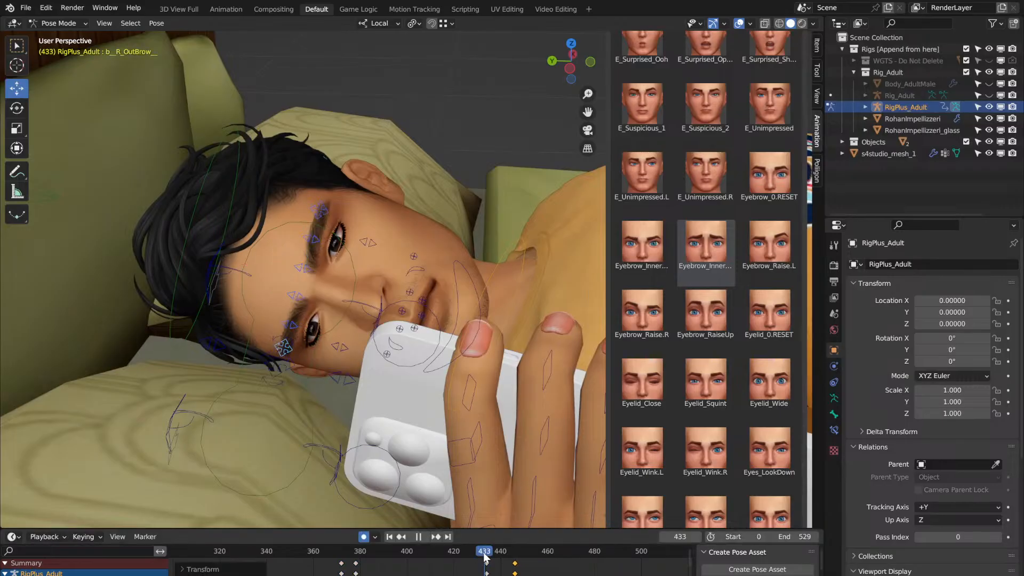
pyautogui.press('space')
pyautogui.press('space')
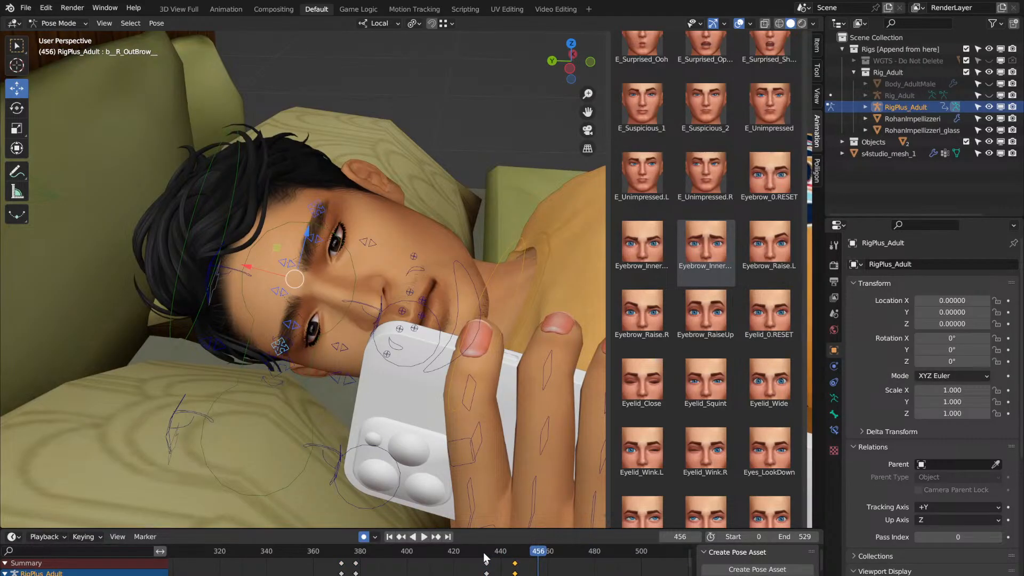
pyautogui.click(411, 555)
pyautogui.press('space')
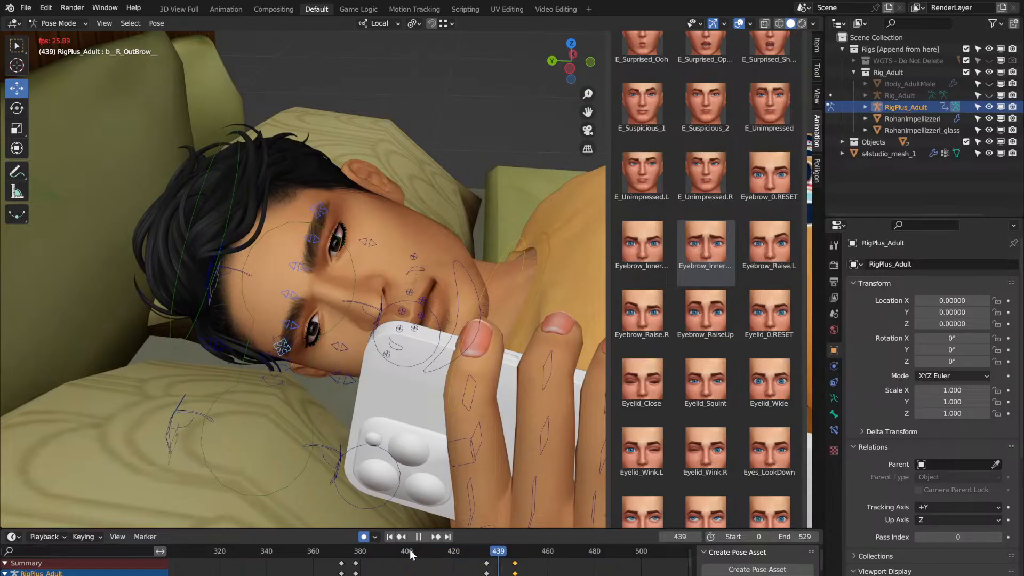
pyautogui.press('space')
pyautogui.press('space')
pyautogui.press('space')
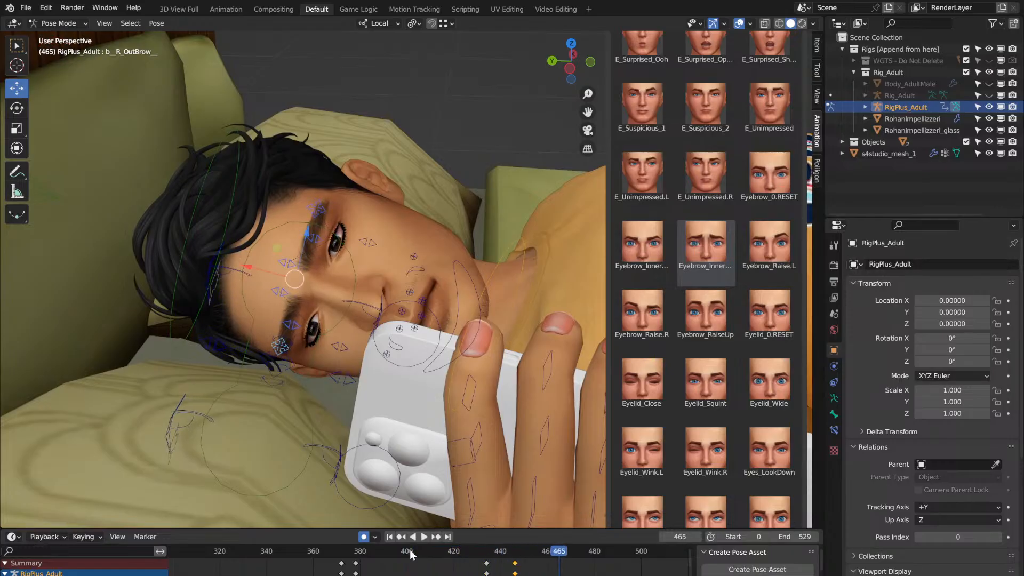
# Step: Move the last eyebrow keyframe to frame 465 and replay the blink and eyebrow movement from about frame 370
pyautogui.moveTo(516, 565); pyautogui.dragTo(560, 574)
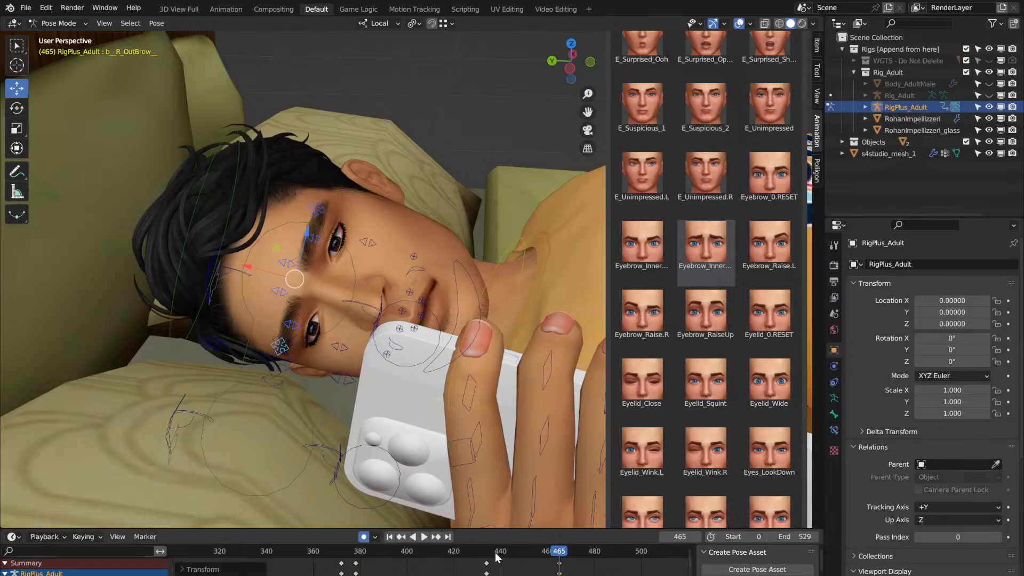
pyautogui.press('space')
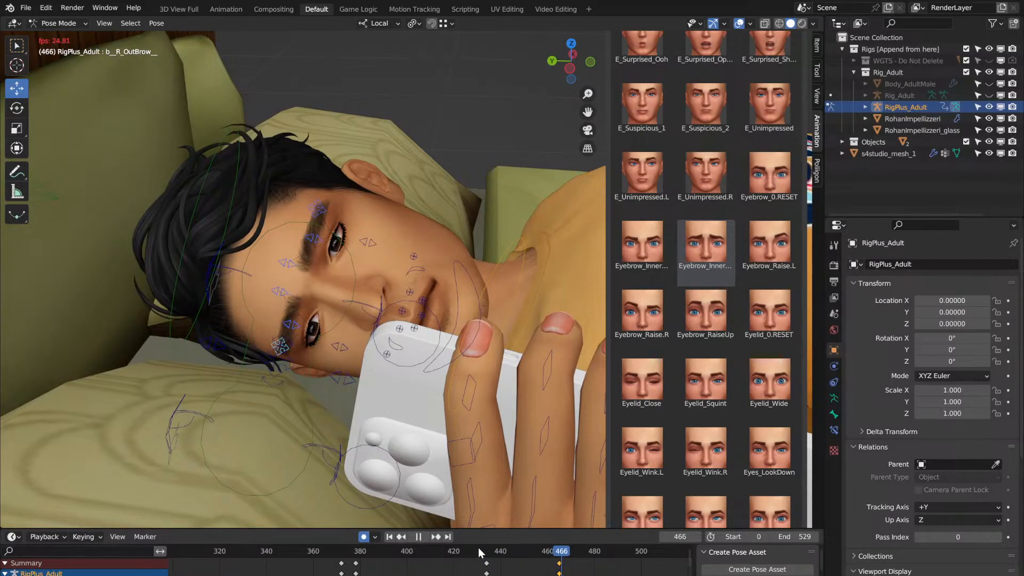
pyautogui.press('space')
pyautogui.moveTo(483, 559); pyautogui.dragTo(486, 558)
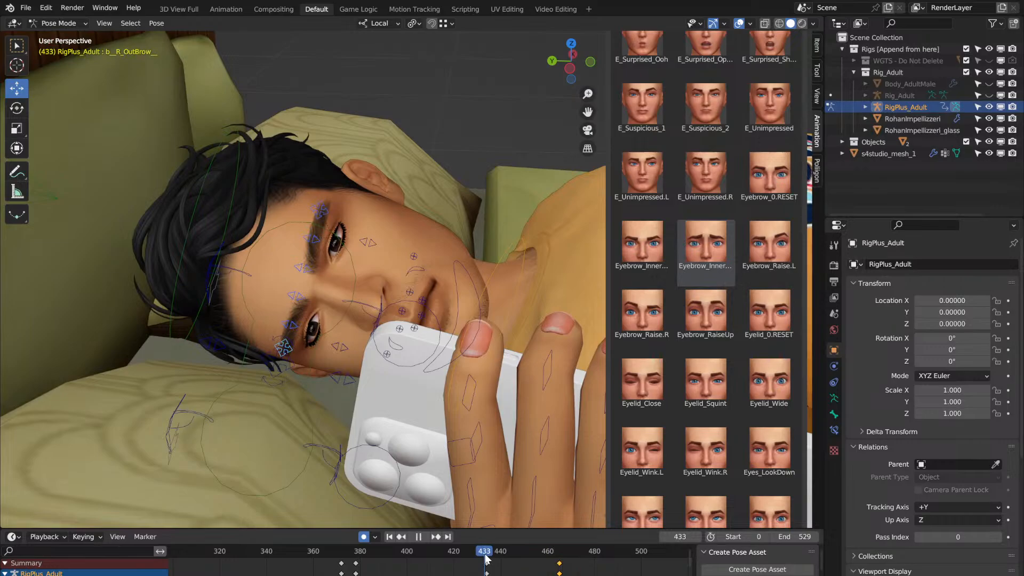
pyautogui.click(330, 556)
pyautogui.press('space')
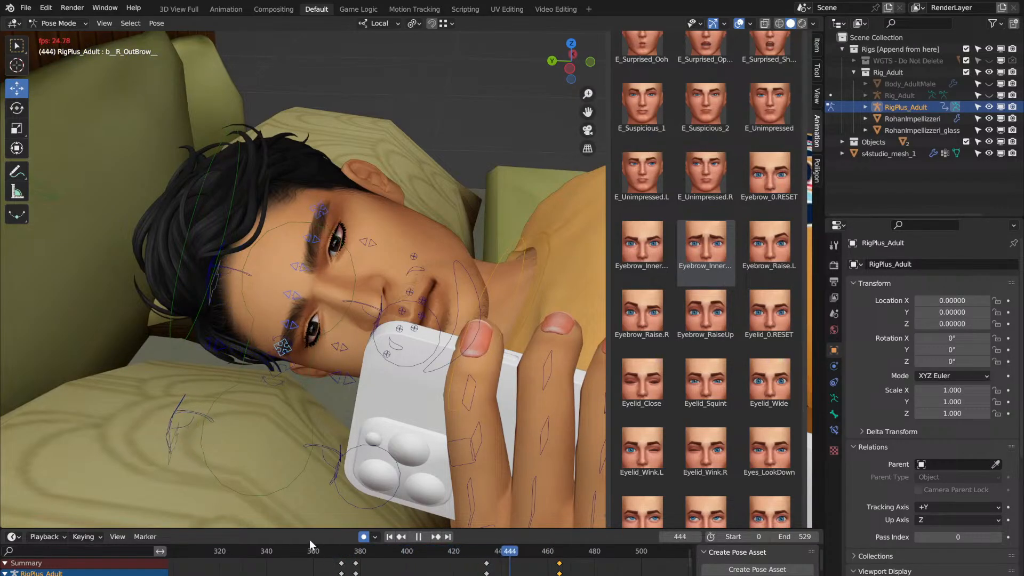
pyautogui.press('space')
pyautogui.click(338, 555)
pyautogui.press('space')
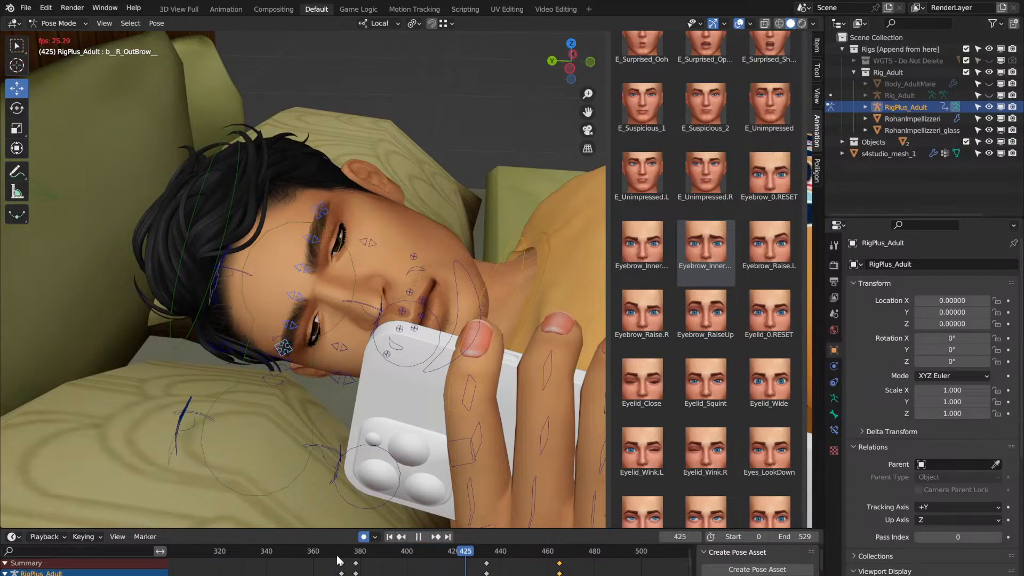
pyautogui.press('space')
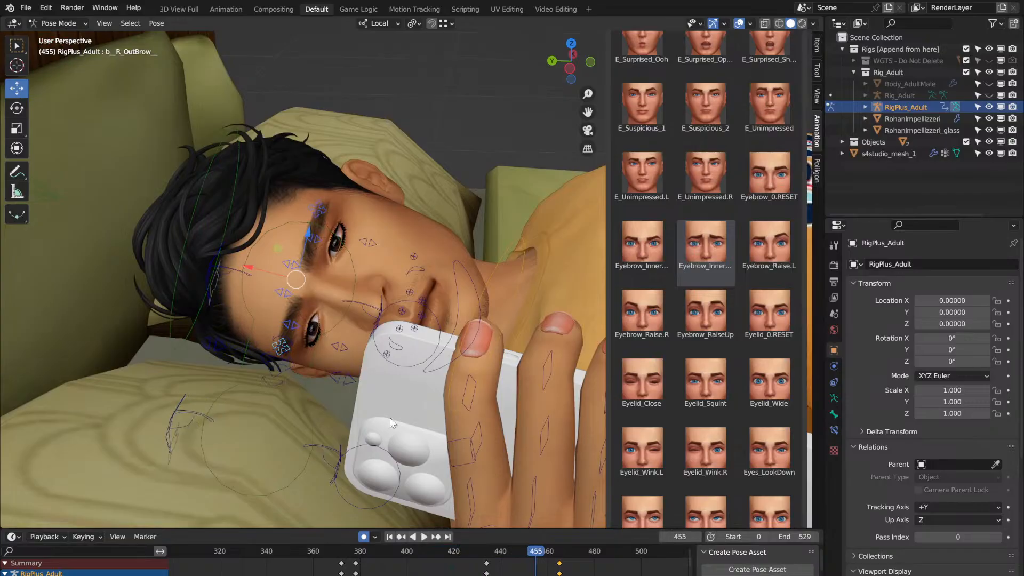
# Step: Rotate the head bone 3.09° about its local Z axis at frame 402, during the closed-eye phase, and replay the blink
pyautogui.moveTo(389, 418); pyautogui.dragTo(389, 418, button='middle')
pyautogui.press('space')
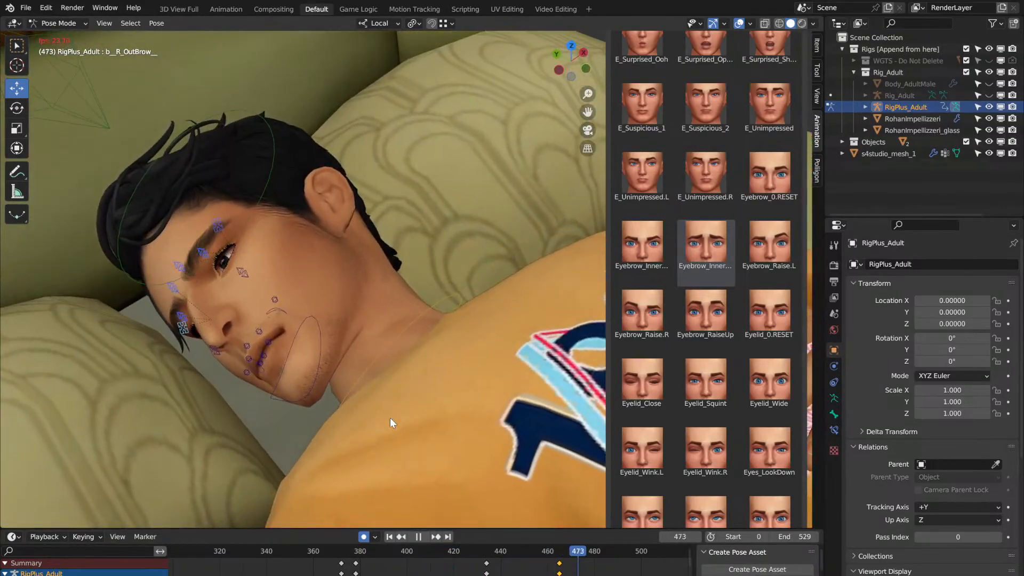
pyautogui.press('space')
pyautogui.click(338, 549)
pyautogui.press('space')
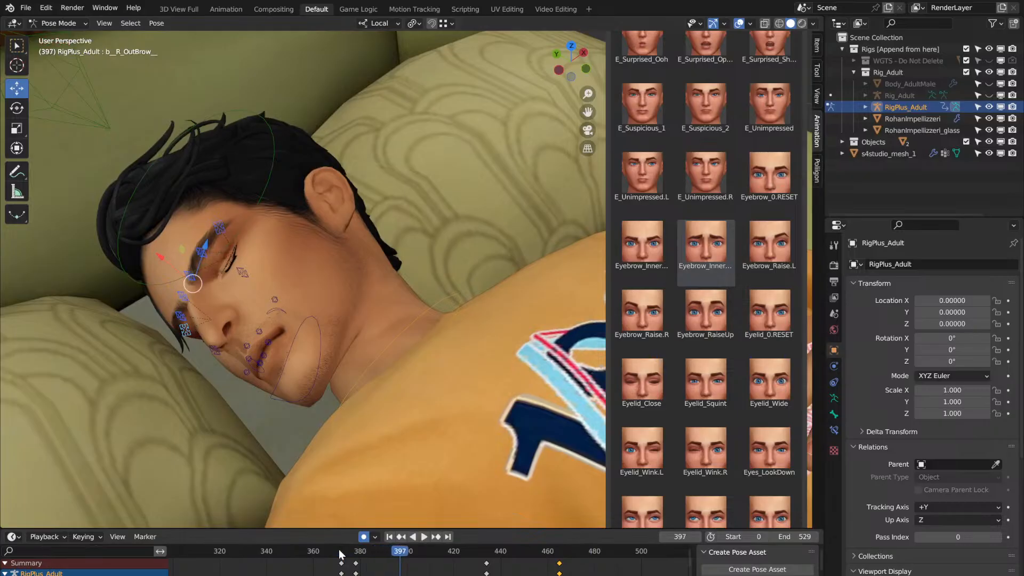
pyautogui.click(141, 178)
pyautogui.click(16, 110)
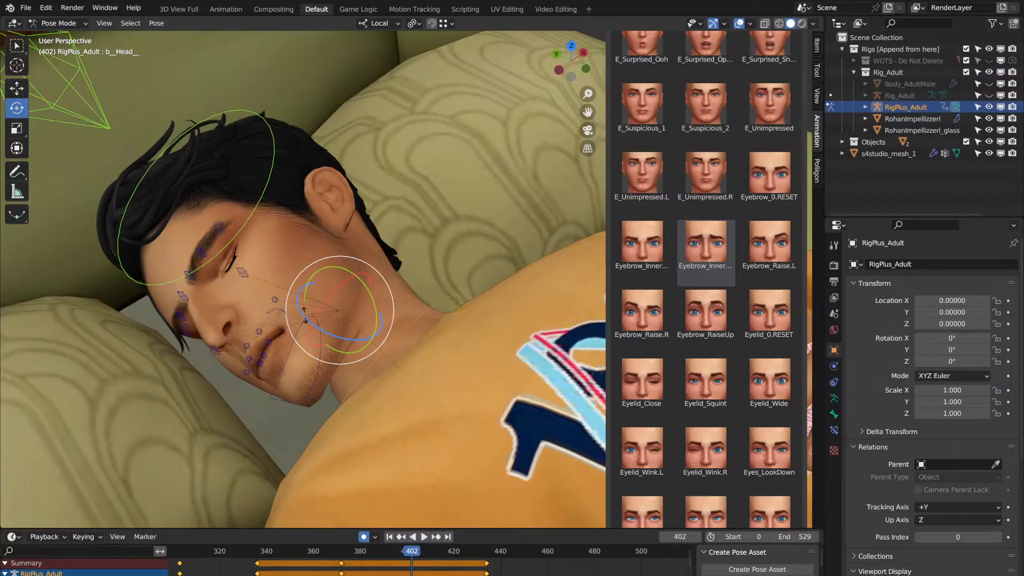
pyautogui.moveTo(303, 313); pyautogui.dragTo(310, 321)
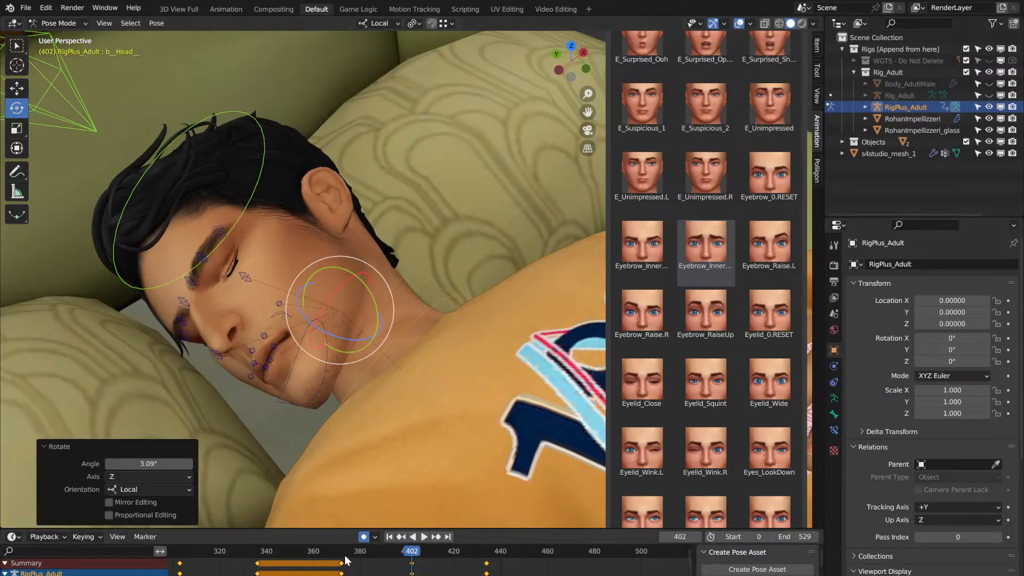
pyautogui.press('space')
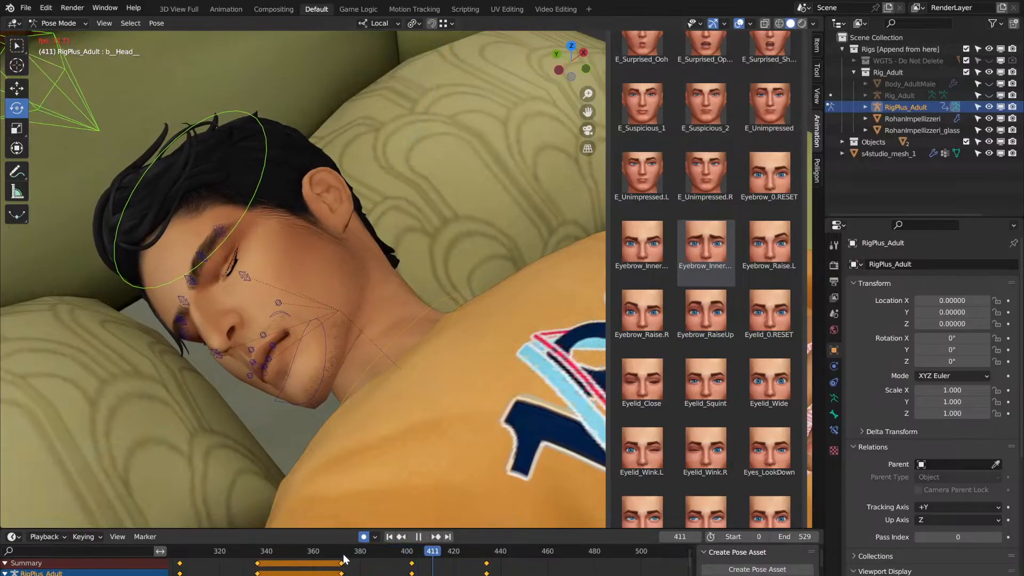
pyautogui.press('space')
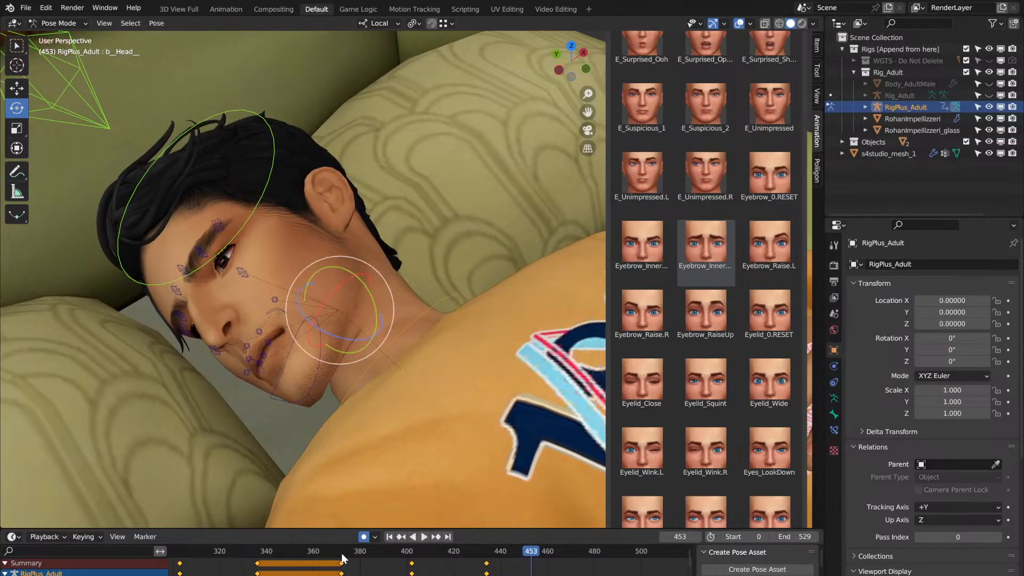
# Step: Rotate the head bone -4.94° about its local Z axis at frame 481
pyautogui.press('space')
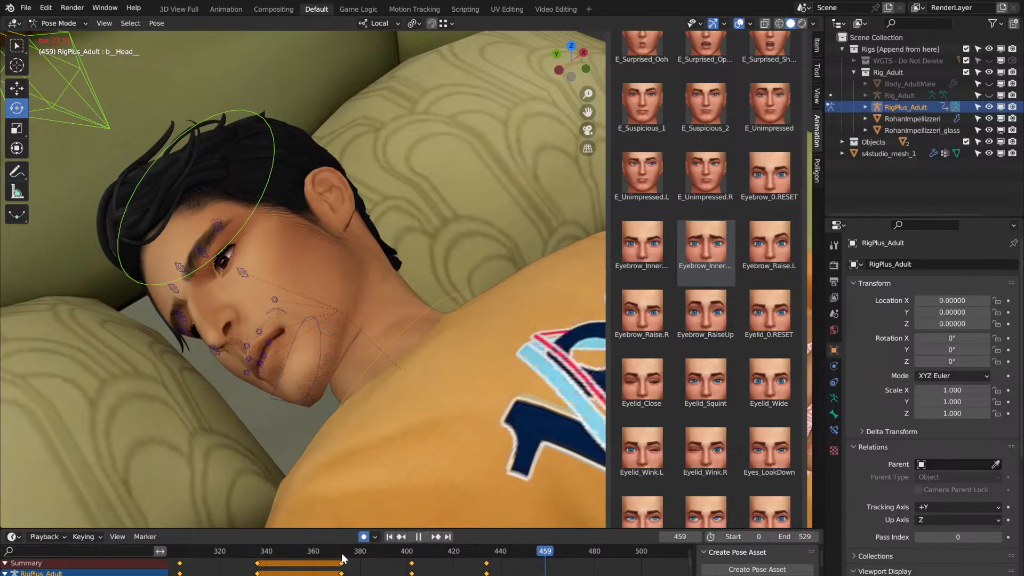
pyautogui.press('space')
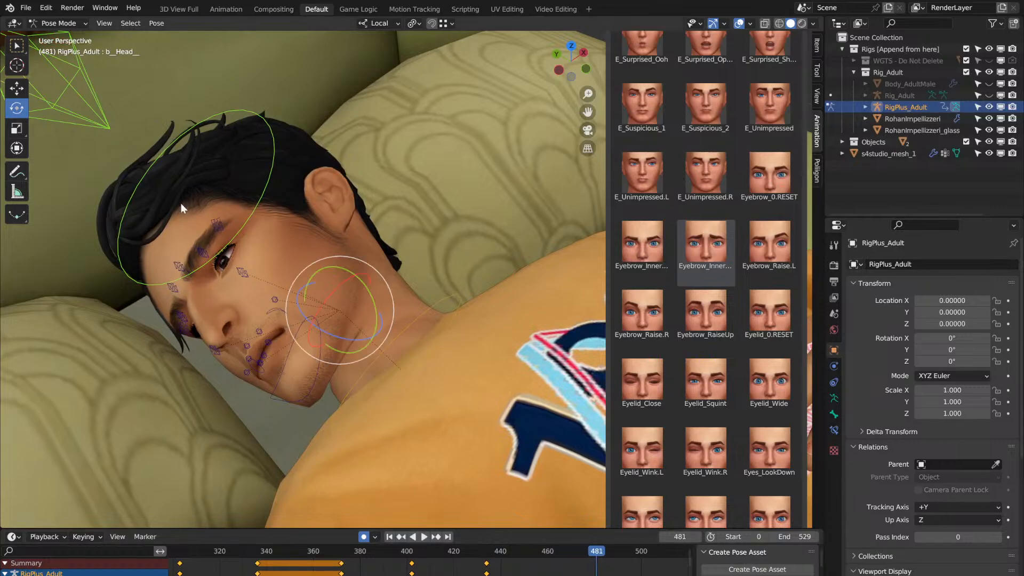
pyautogui.moveTo(300, 311); pyautogui.dragTo(297, 307)
pyautogui.moveTo(296, 307); pyautogui.dragTo(297, 307, button='middle')
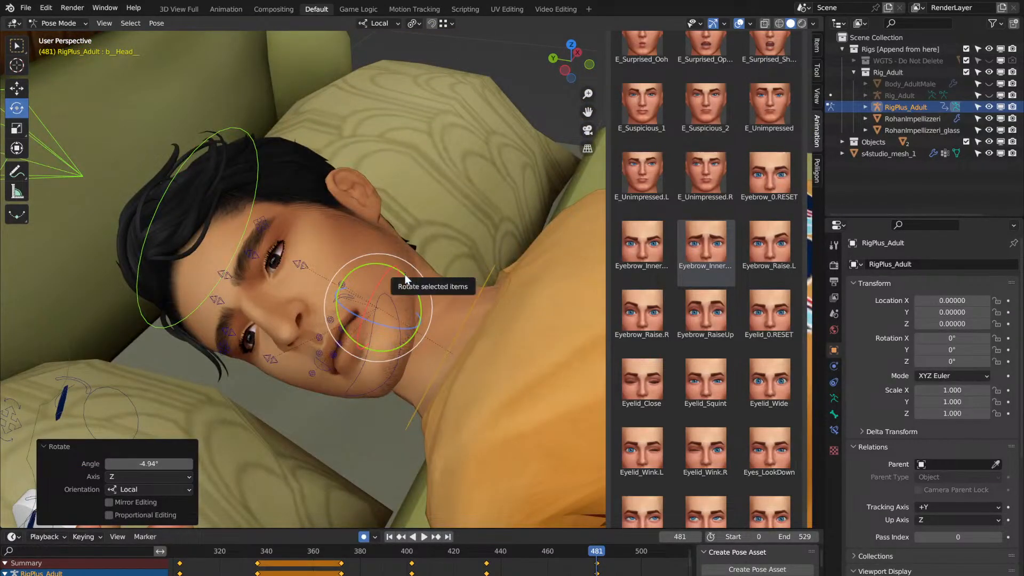
# Step: Rotate the head bone about its local Y axis at frame 481 and replay the movement from frame 435
pyautogui.moveTo(406, 280); pyautogui.dragTo(411, 291)
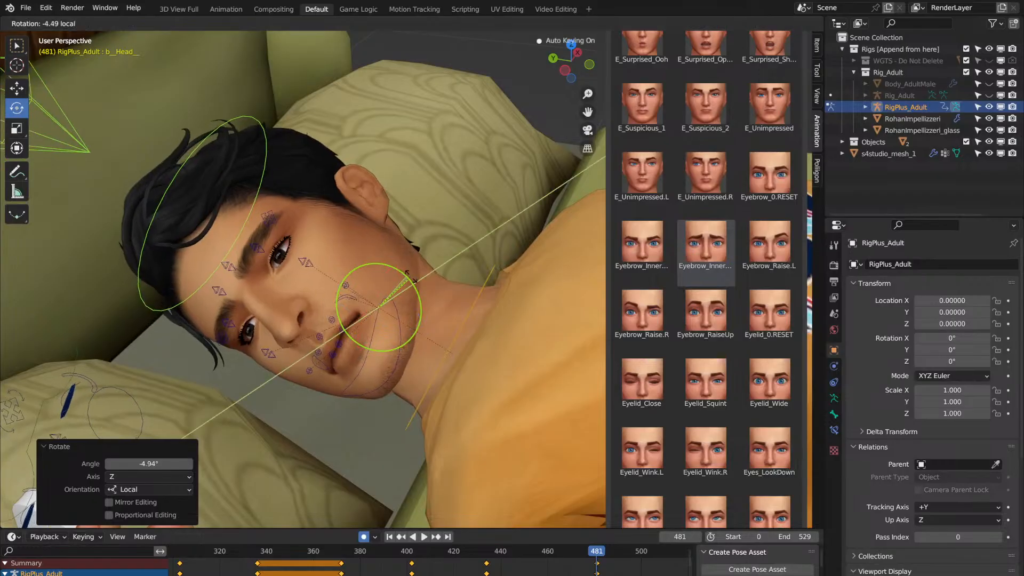
pyautogui.click(490, 556)
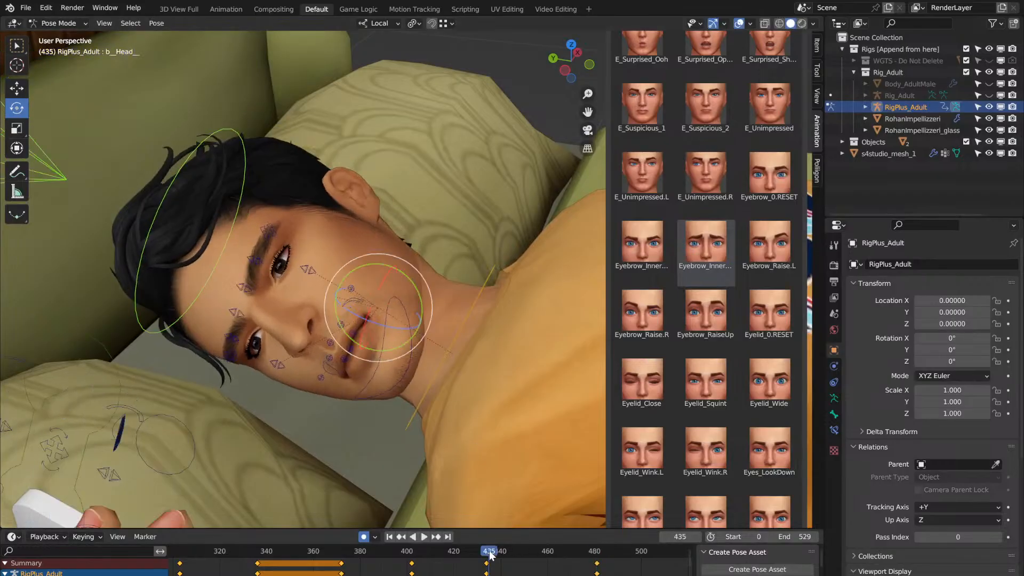
pyautogui.press('space')
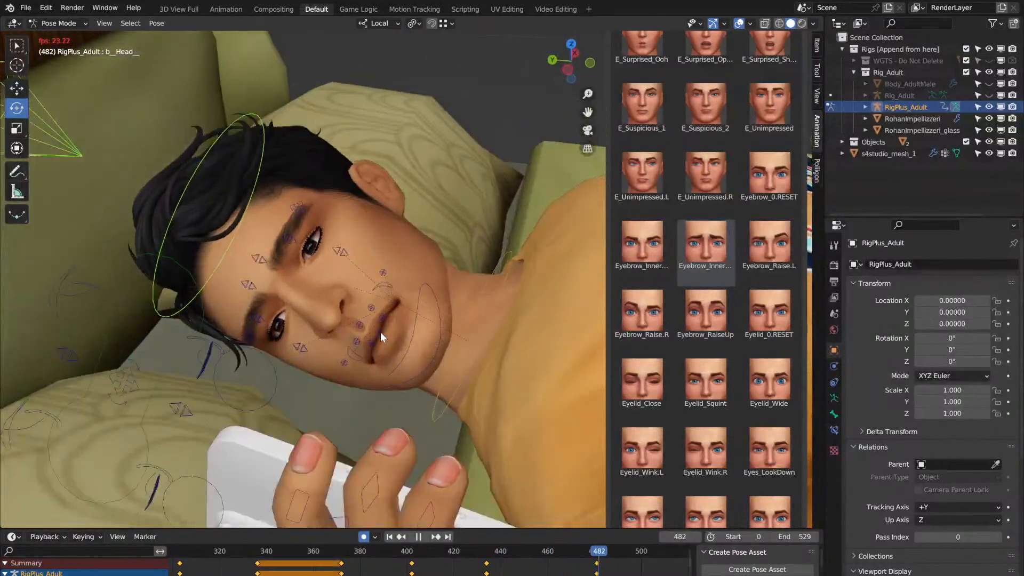
pyautogui.press('space')
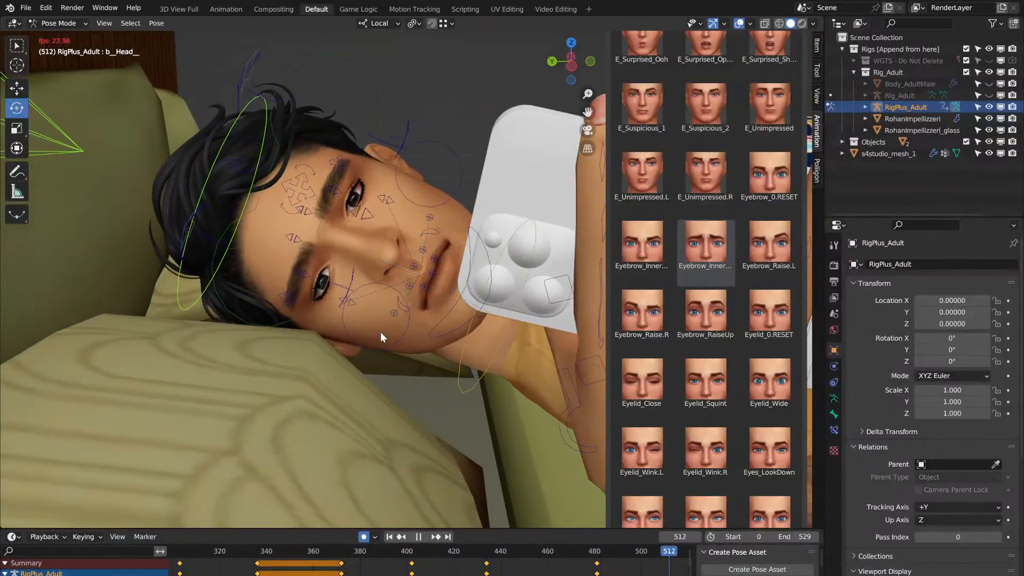
pyautogui.press('Up')
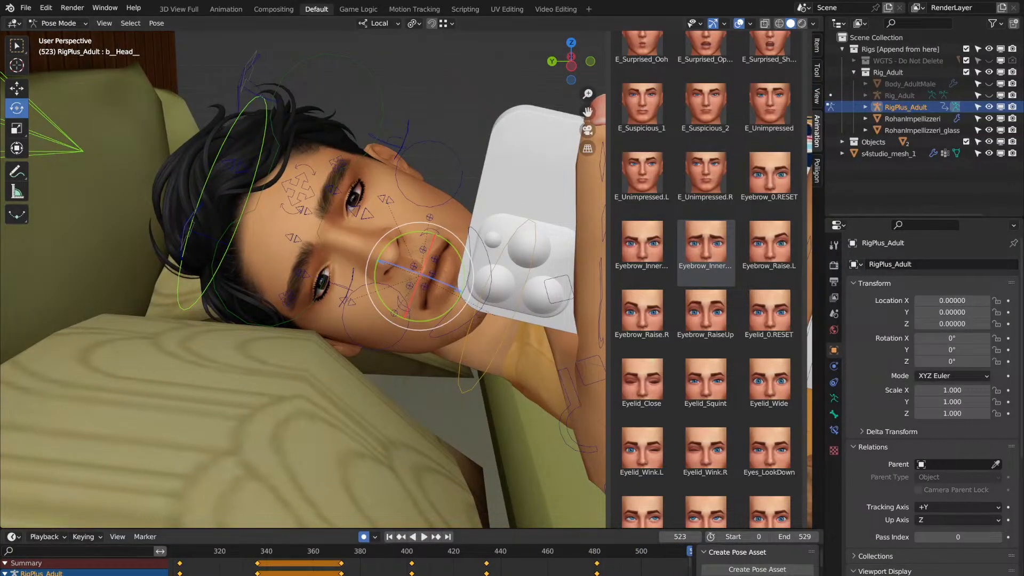
# Step: Replay the blink and accompanying head movement from about frame 363 to frame 490
pyautogui.scroll(-4, 427, 565)
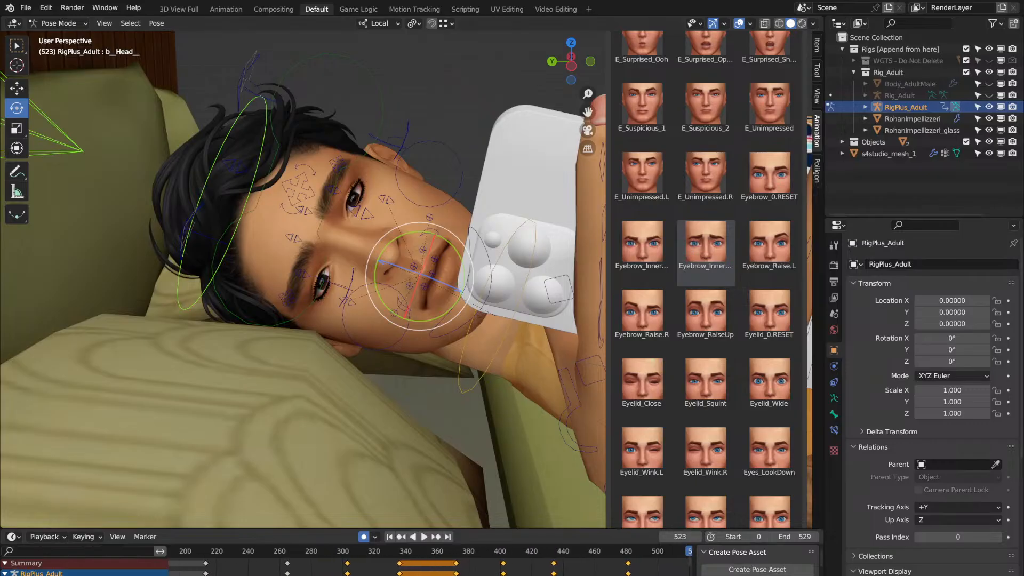
pyautogui.scroll(1, 427, 566)
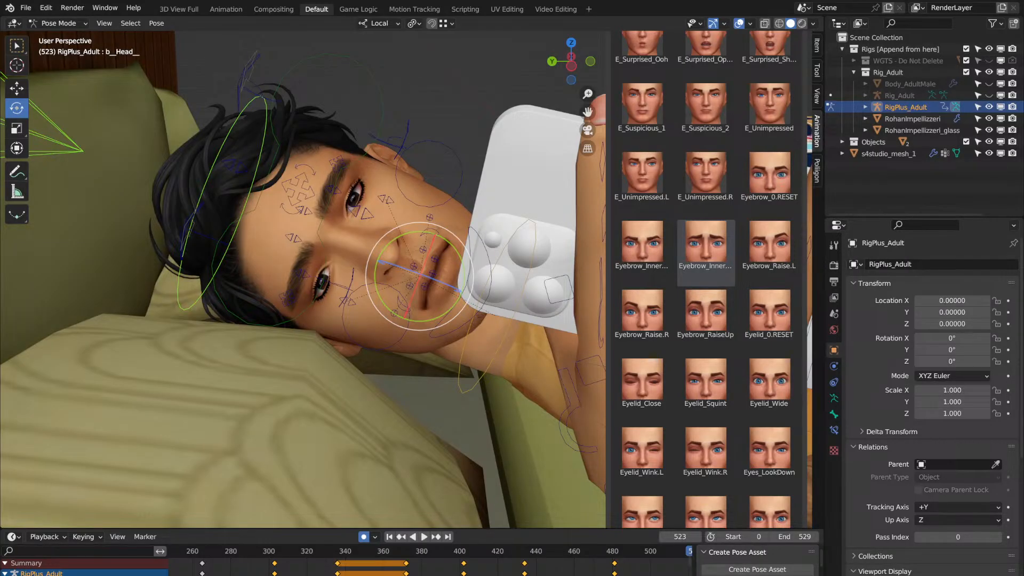
pyautogui.click(388, 553)
pyautogui.press('space')
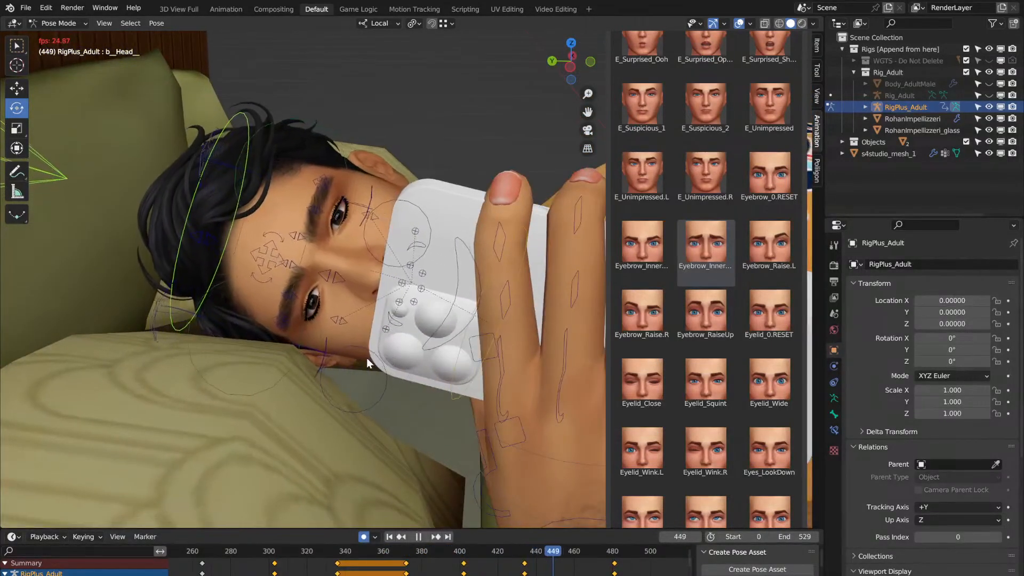
pyautogui.press('space')
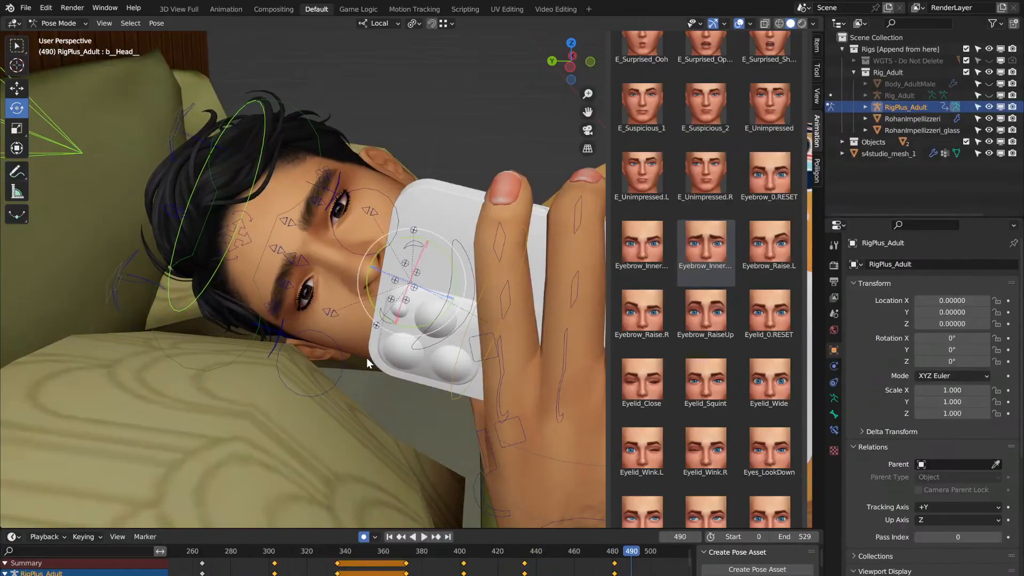
# Step: Move the right eye control 0.02701 along local X and 0.003 along local Z at frame 490, and replay from frame 435
pyautogui.moveTo(367, 358); pyautogui.dragTo(472, 478, button='middle')
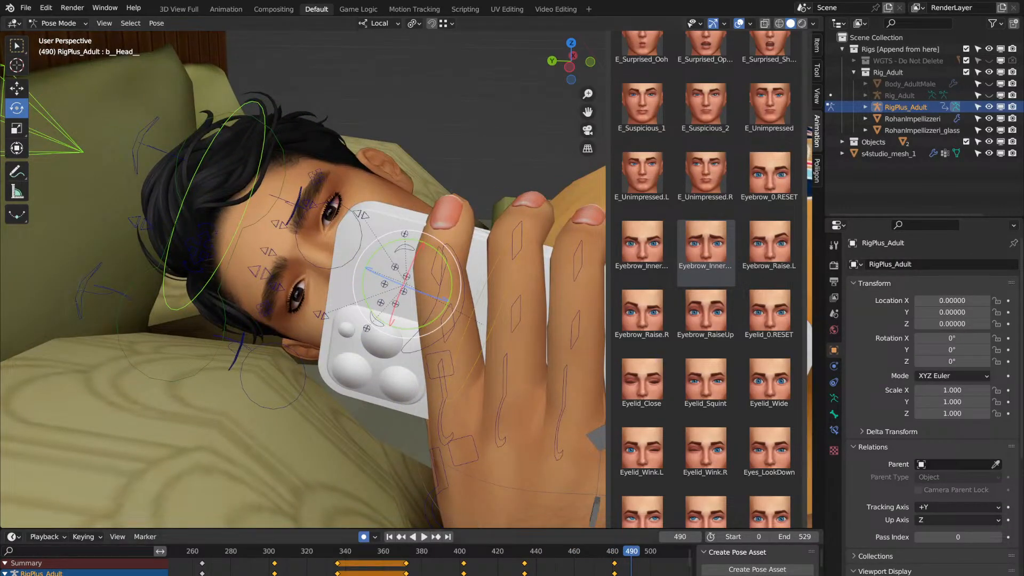
pyautogui.keyDown('ctrl'); pyautogui.hscroll(3, 426, 561); pyautogui.keyUp('ctrl')
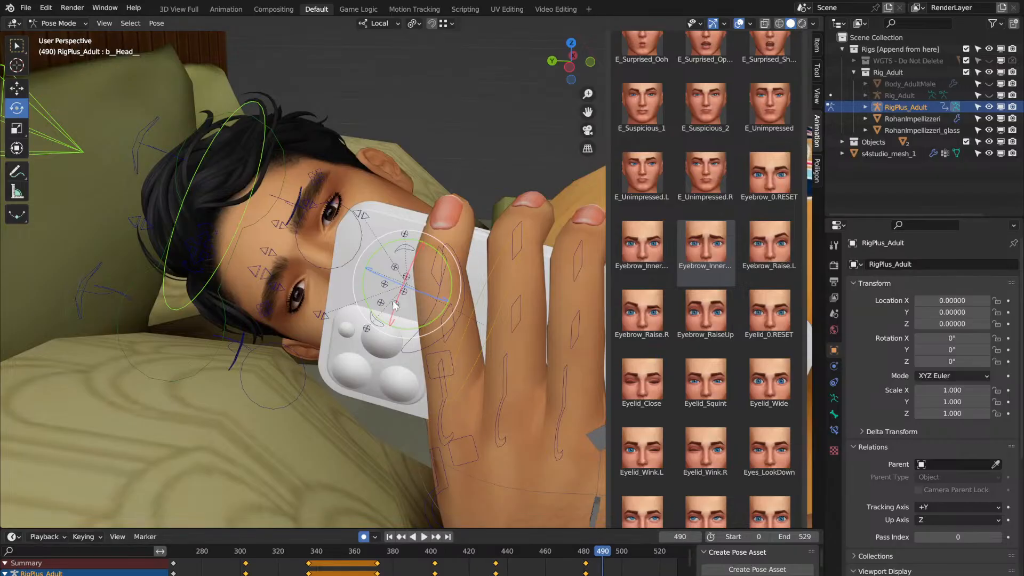
pyautogui.click(344, 266)
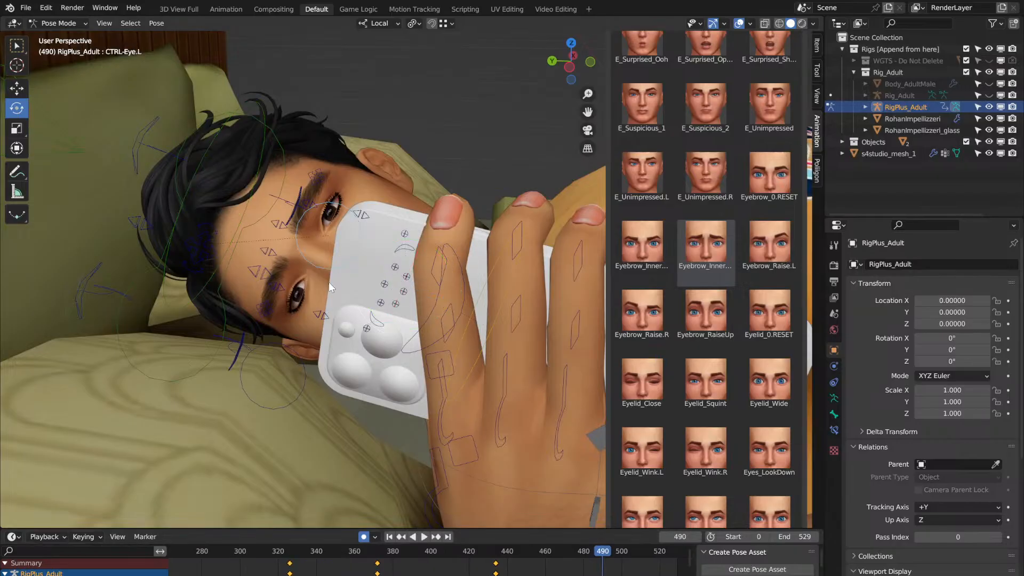
pyautogui.click(299, 355)
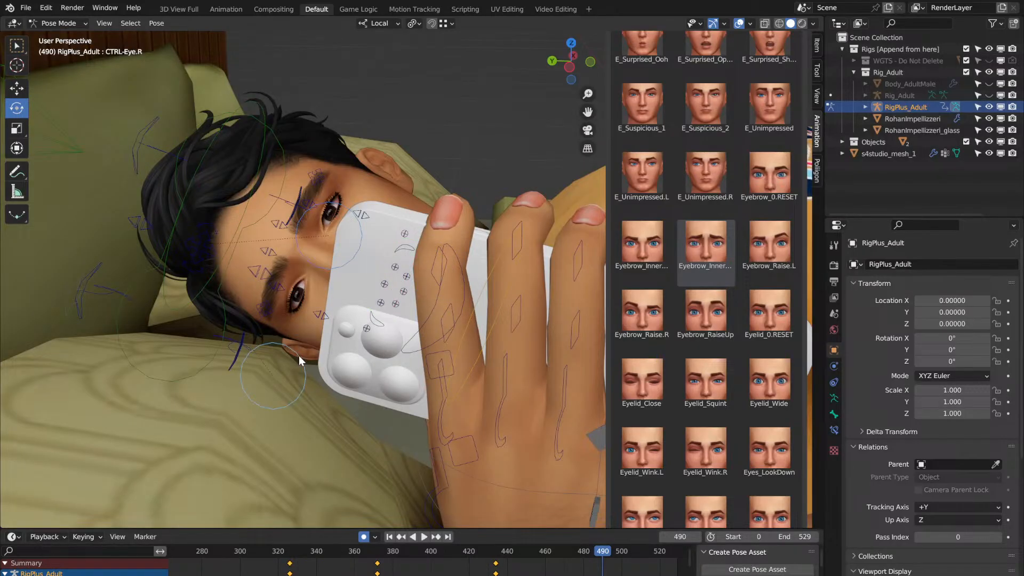
pyautogui.click(17, 89)
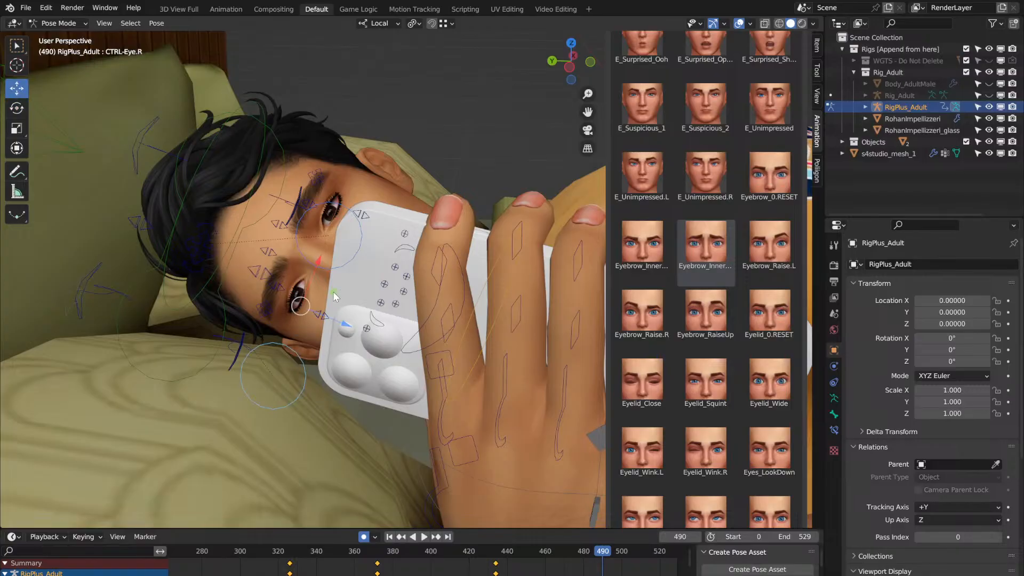
pyautogui.moveTo(333, 291); pyautogui.dragTo(362, 242)
pyautogui.moveTo(505, 555); pyautogui.dragTo(497, 549)
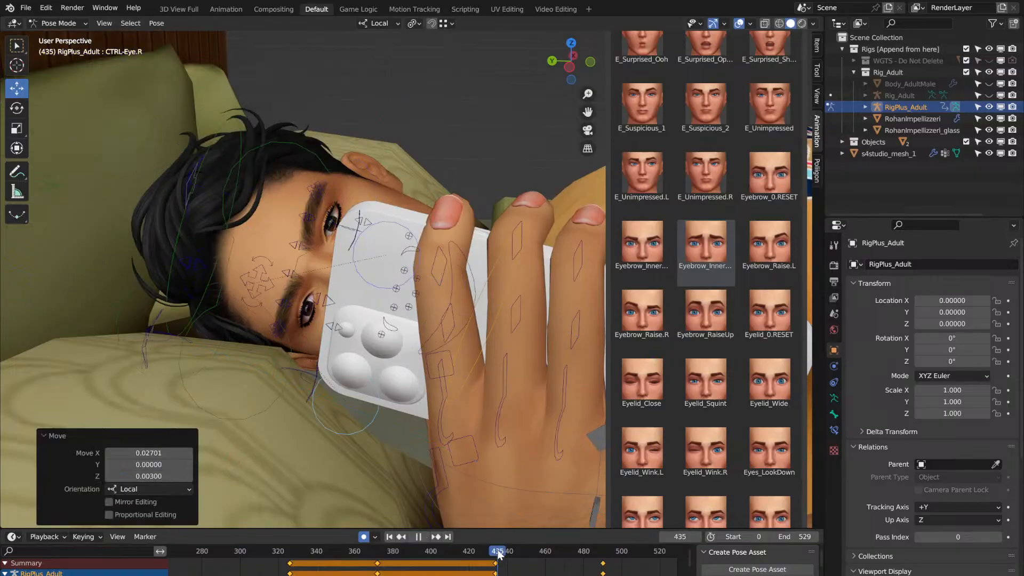
pyautogui.press('space')
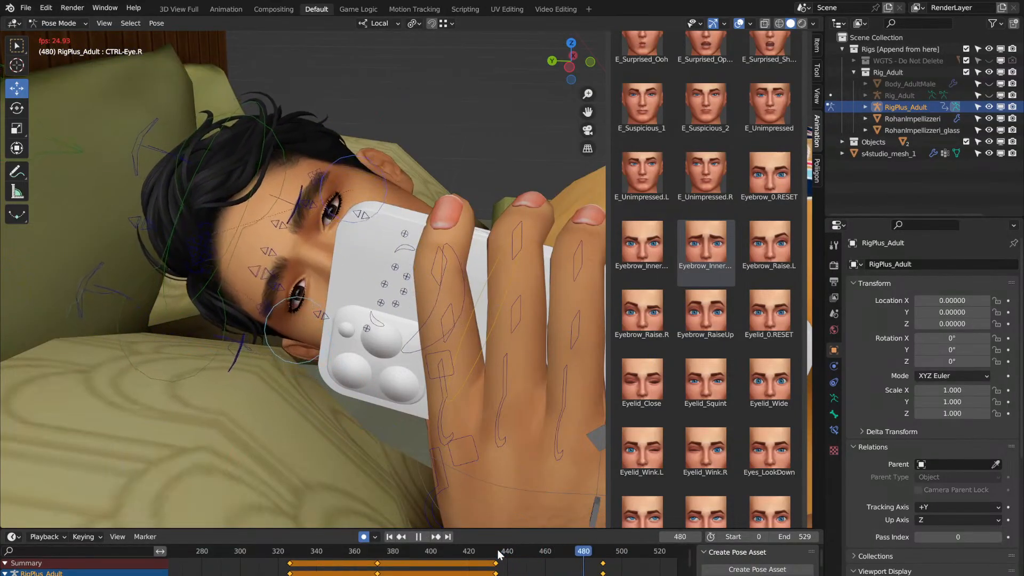
pyautogui.press('space')
pyautogui.press('space')
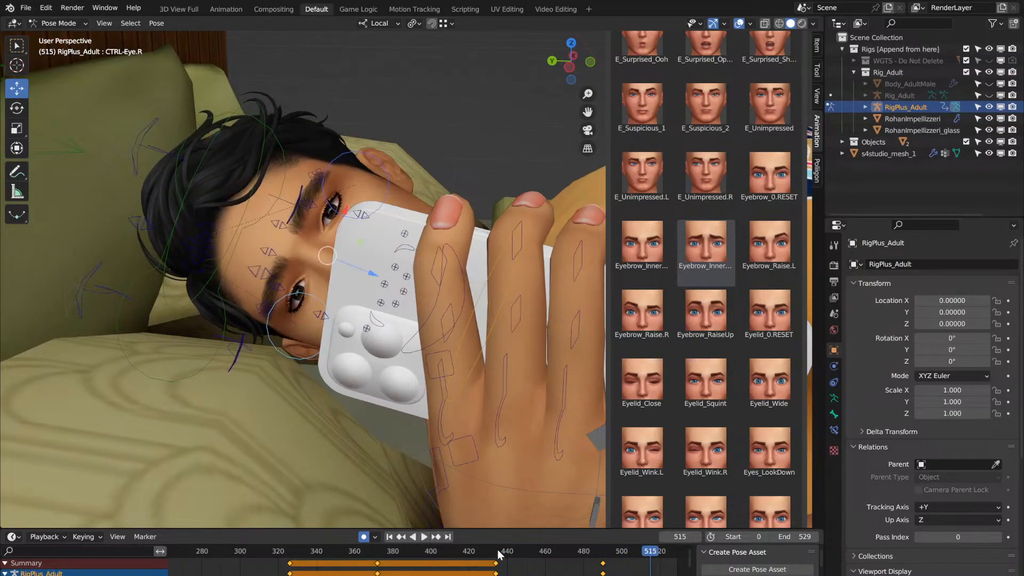
pyautogui.press('space')
# Step: Replay the blink from about frames 324 and 301, stopping just before the eyes close at frame 368
pyautogui.click(286, 557)
pyautogui.press('space')
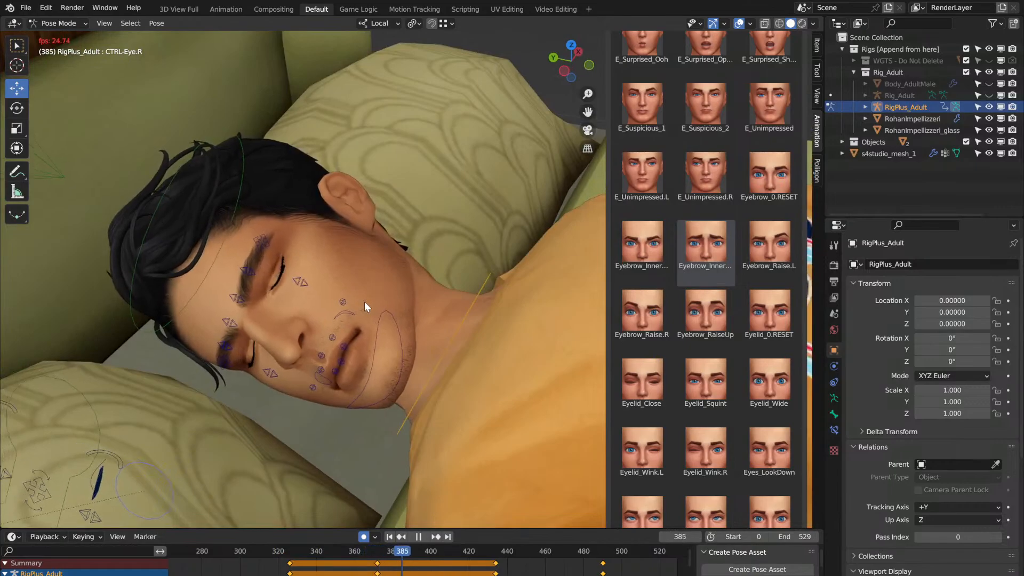
pyautogui.click(242, 549)
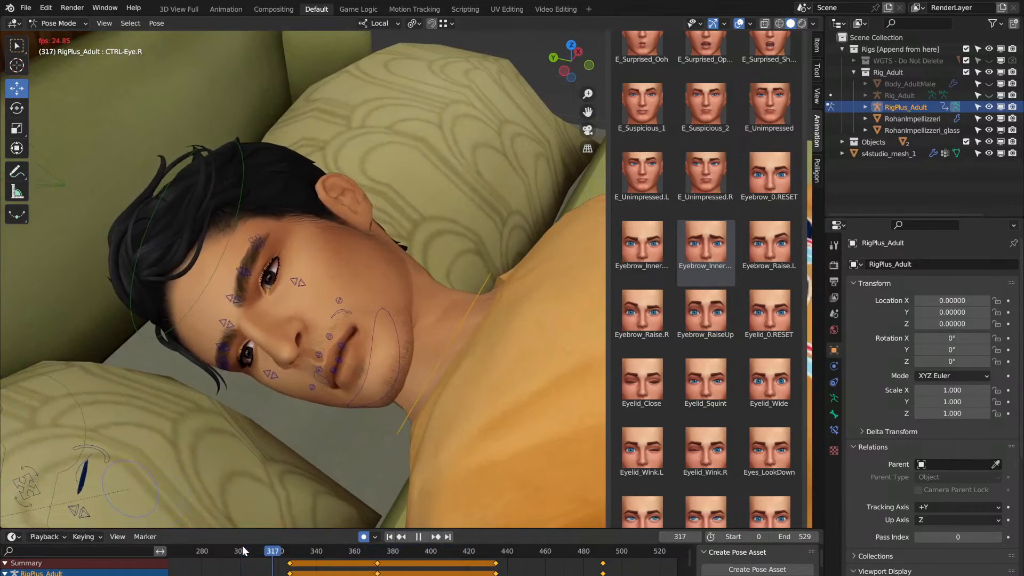
pyautogui.press('space')
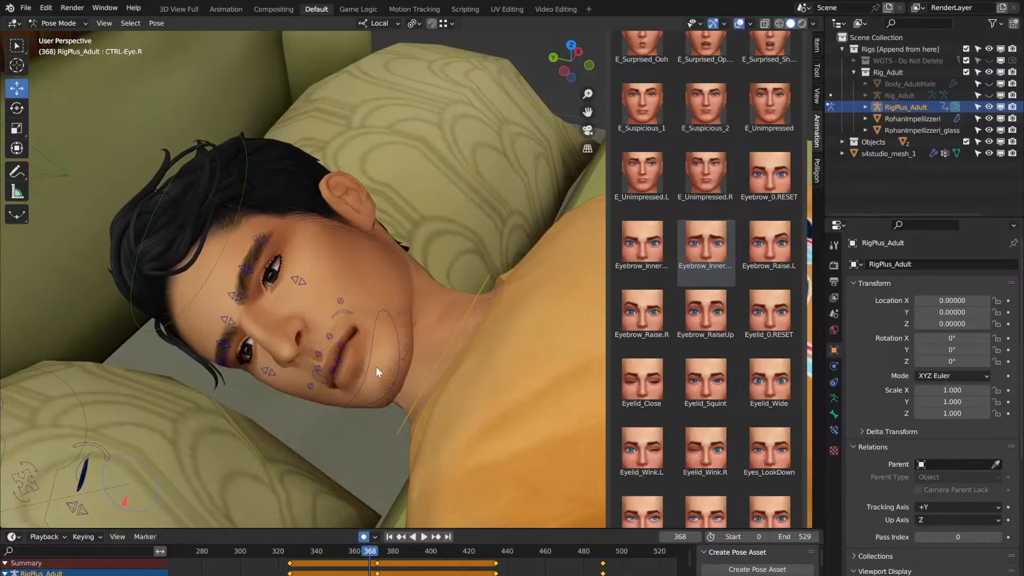
# Step: Try a slight rotation of the neck bone at frame 368, replay it from about frames 340 and 308, and undo it
pyautogui.click(429, 385)
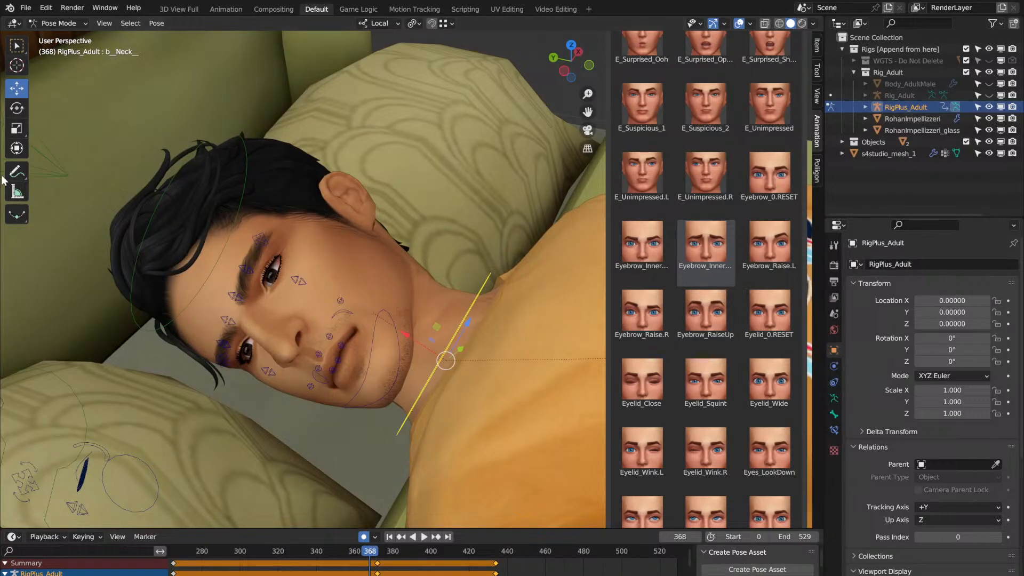
pyautogui.click(9, 112)
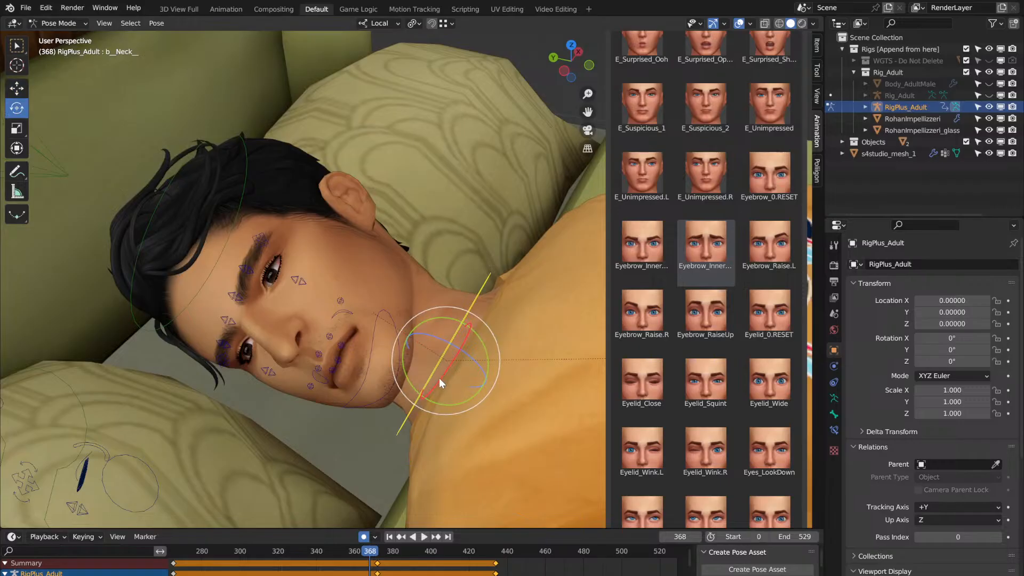
pyautogui.moveTo(411, 379); pyautogui.dragTo(409, 380)
pyautogui.click(316, 560)
pyautogui.press('space')
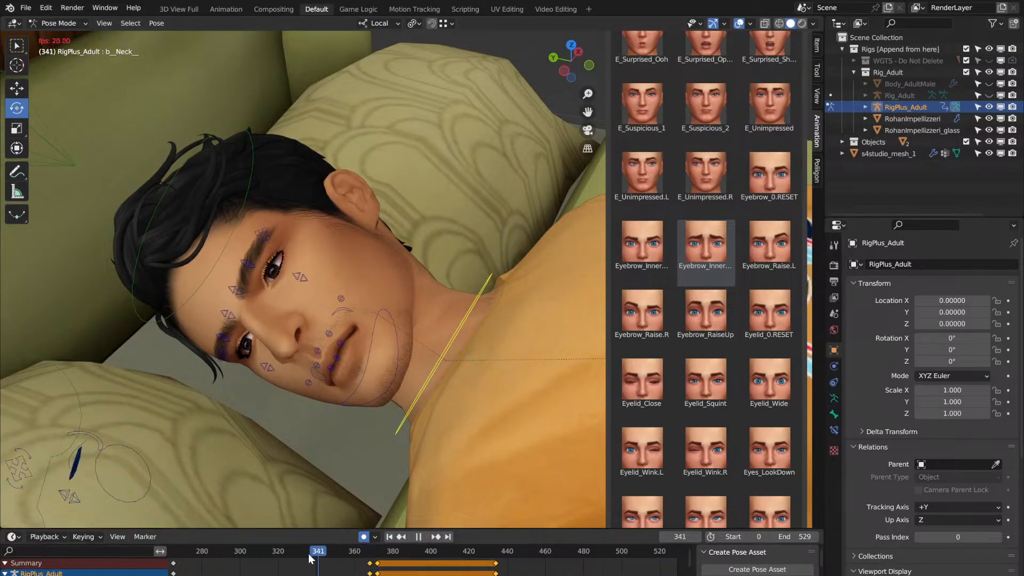
pyautogui.click(256, 553)
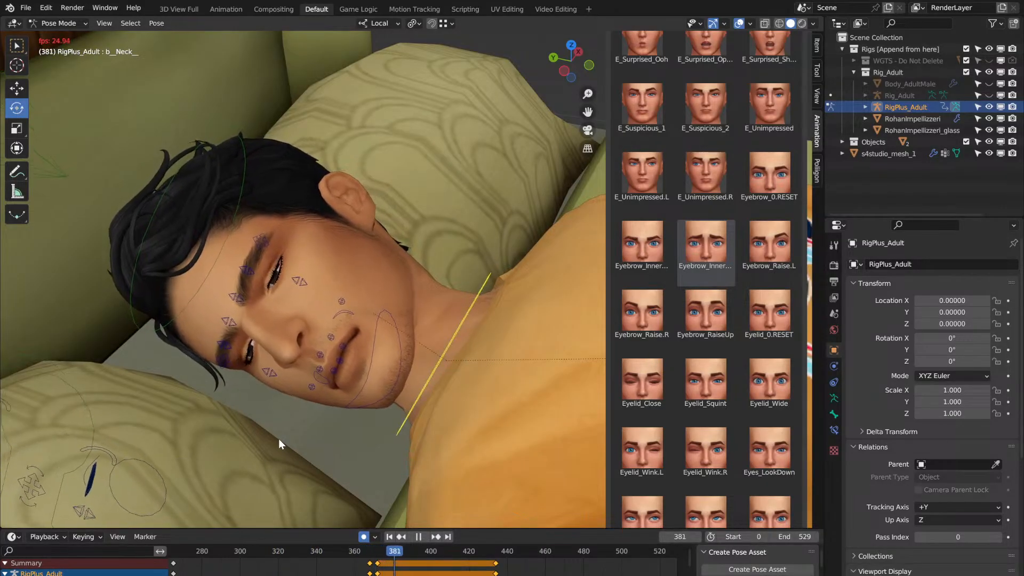
pyautogui.press('space')
pyautogui.hotkey('ctrl', 'z')
pyautogui.hotkey('ctrl', 'z')
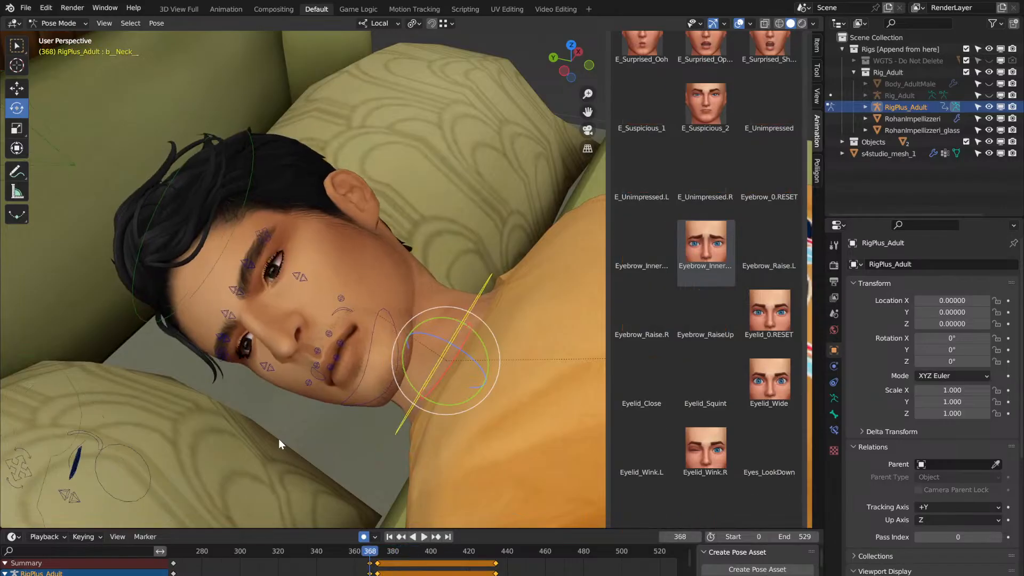
# Step: Replay the animation from about frame 268 to its end and on through the opening frames up to frame 82
pyautogui.click(179, 549)
pyautogui.press('space')
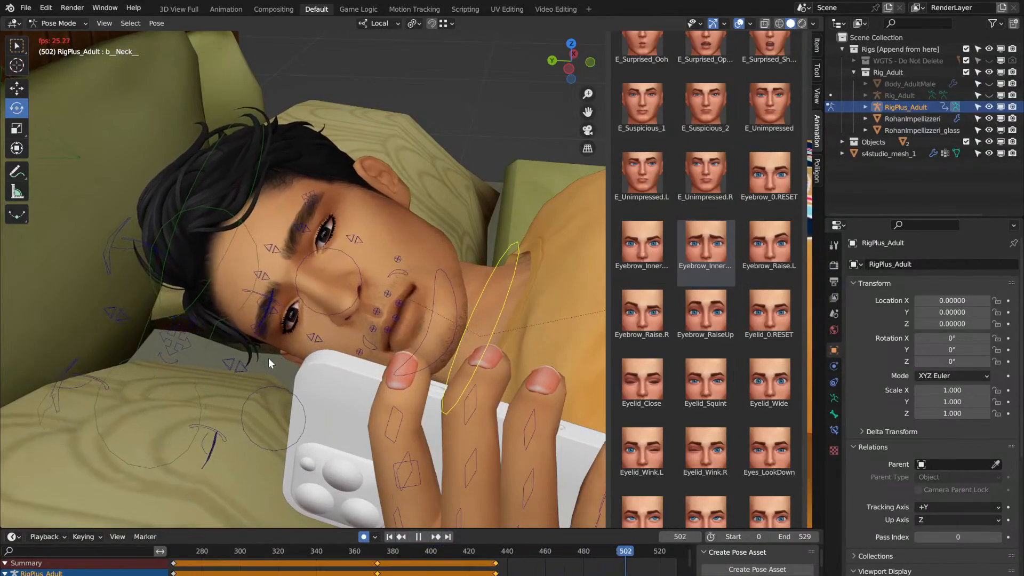
pyautogui.press('space')
pyautogui.scroll(-2, 328, 290)
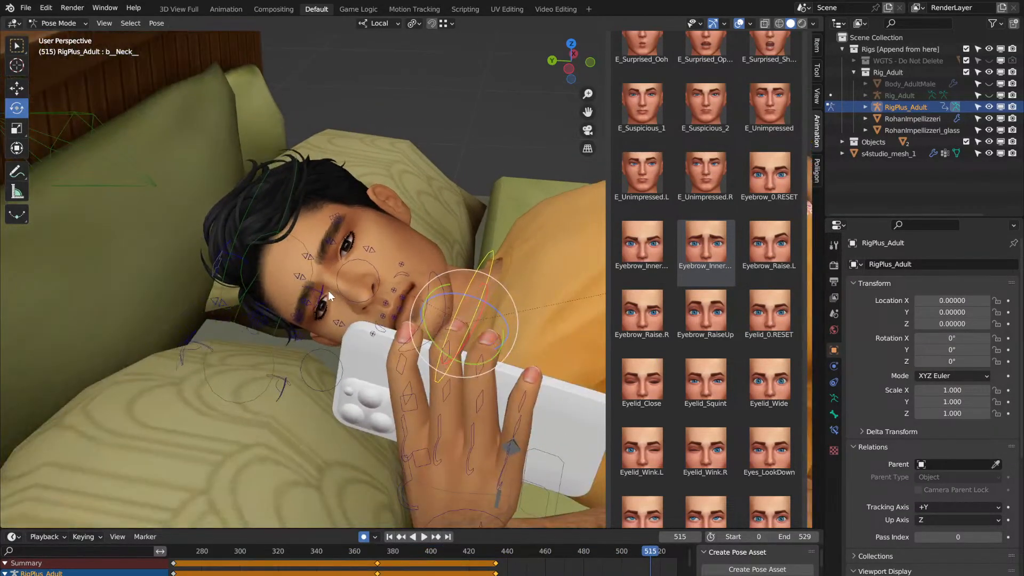
pyautogui.press('space')
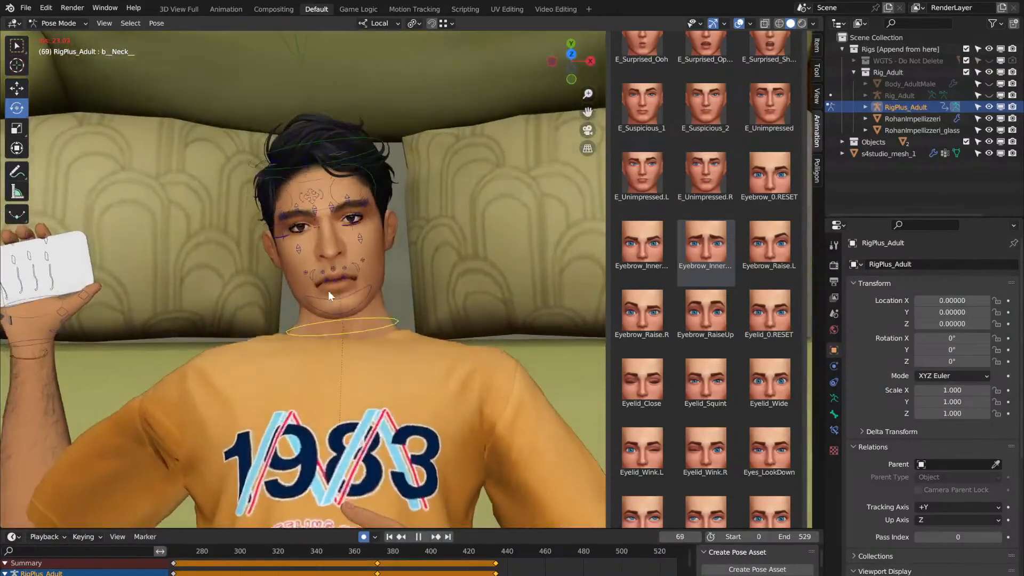
pyautogui.scroll(-1, 328, 291)
pyautogui.press('space')
pyautogui.moveTo(442, 332)
pyautogui.mouseDown(button='middle')
pyautogui.moveTo(447, 309)
pyautogui.moveTo(447, 325)
pyautogui.mouseUp(button='middle')
pyautogui.scroll(-3, 447, 309)
pyautogui.scroll(-1, 447, 309)
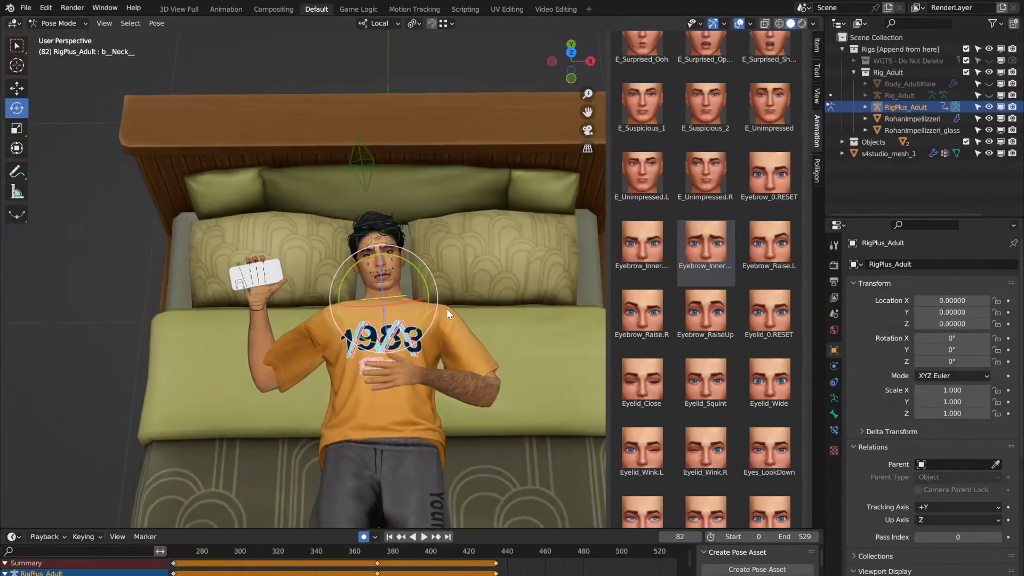
pyautogui.click(26, 8)
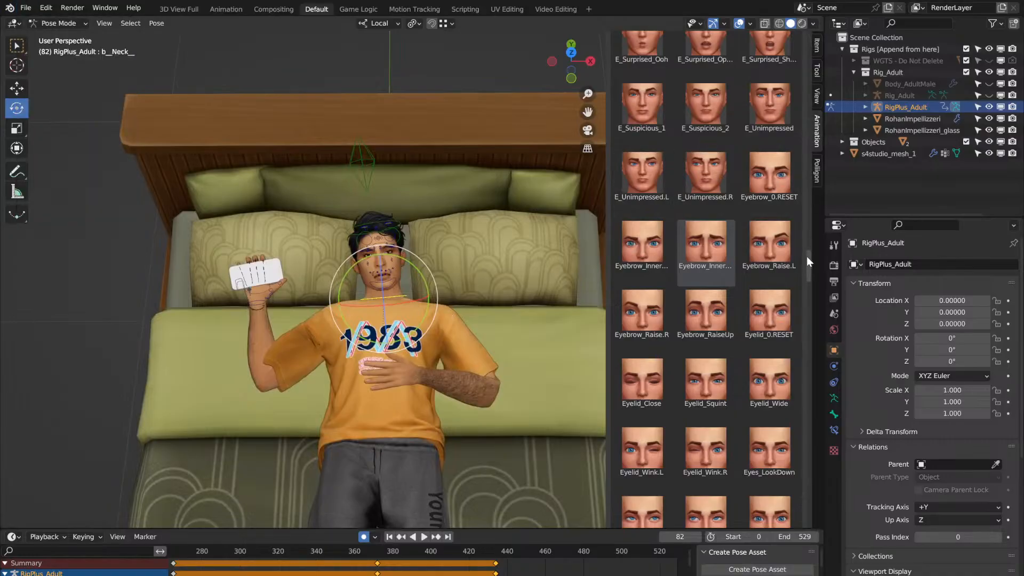
# Step: Show the rig's body bones and hide the head and right-hand bones
pyautogui.moveTo(807, 256); pyautogui.dragTo(788, 26)
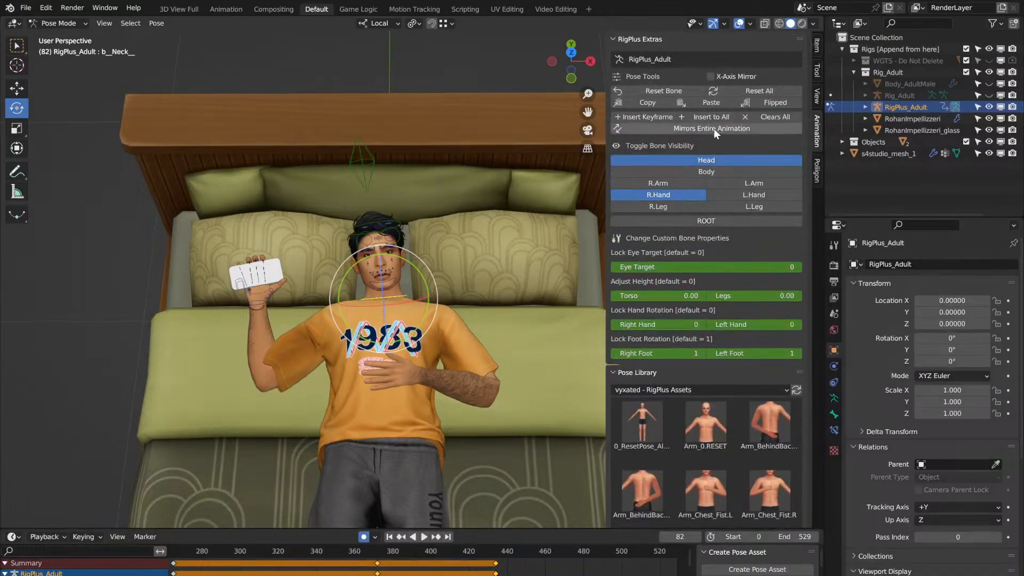
pyautogui.click(718, 171)
pyautogui.click(699, 161)
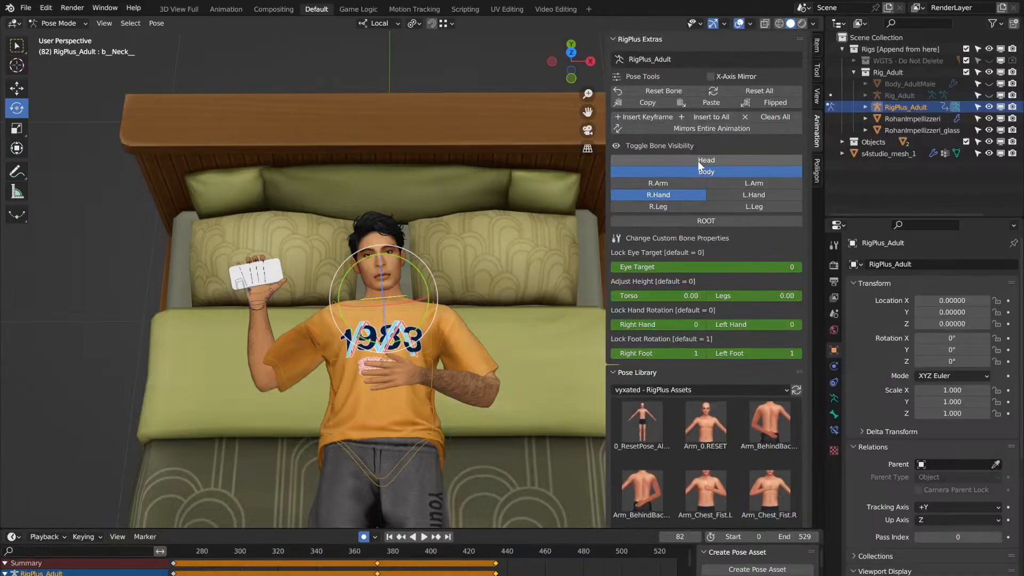
pyautogui.click(686, 196)
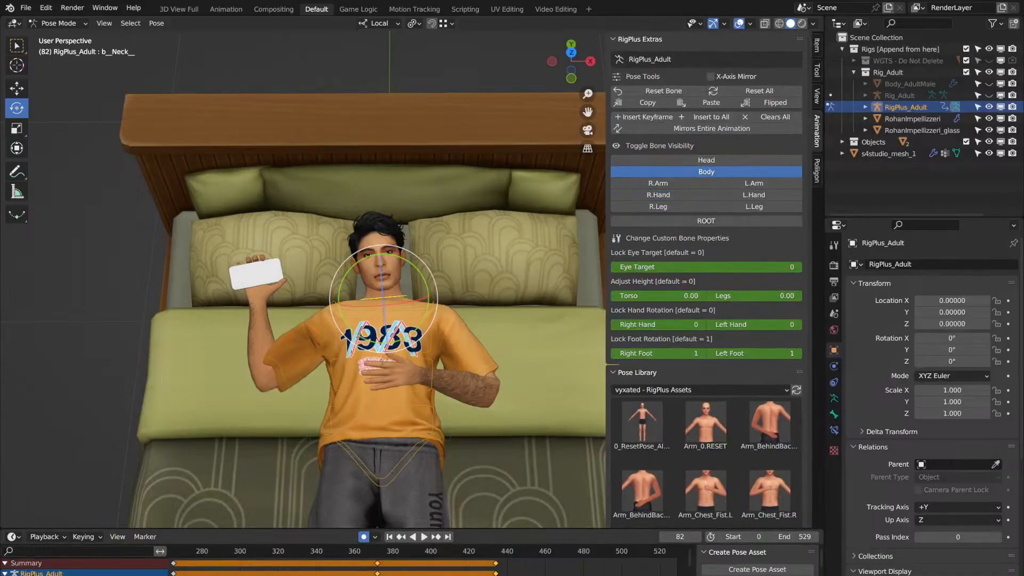
# Step: Play the animation from frame 82 to frame 231 to review the body movement, looking closer at the upper body
pyautogui.moveTo(182, 564); pyautogui.dragTo(725, 565, button='middle')
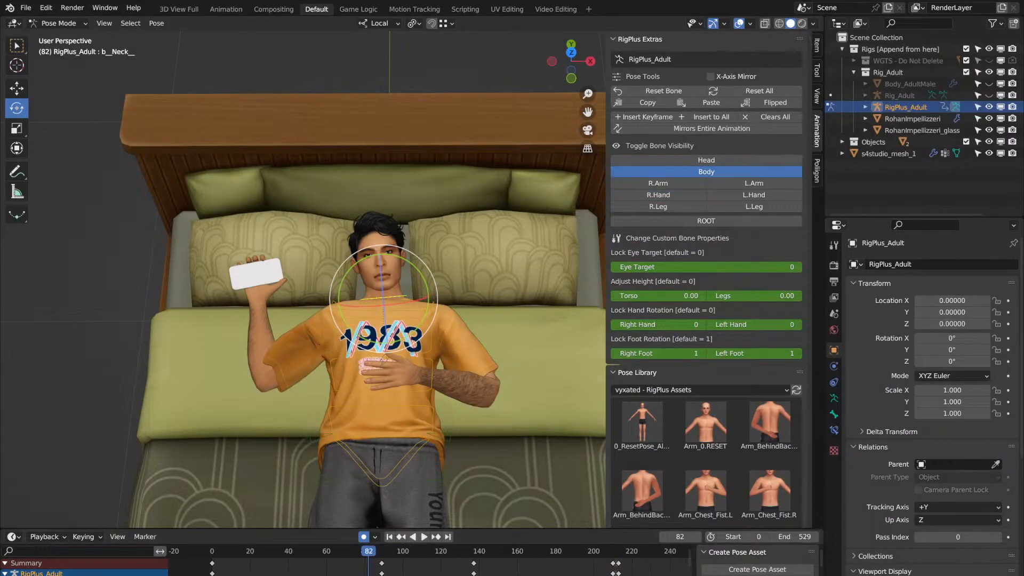
pyautogui.click(424, 537)
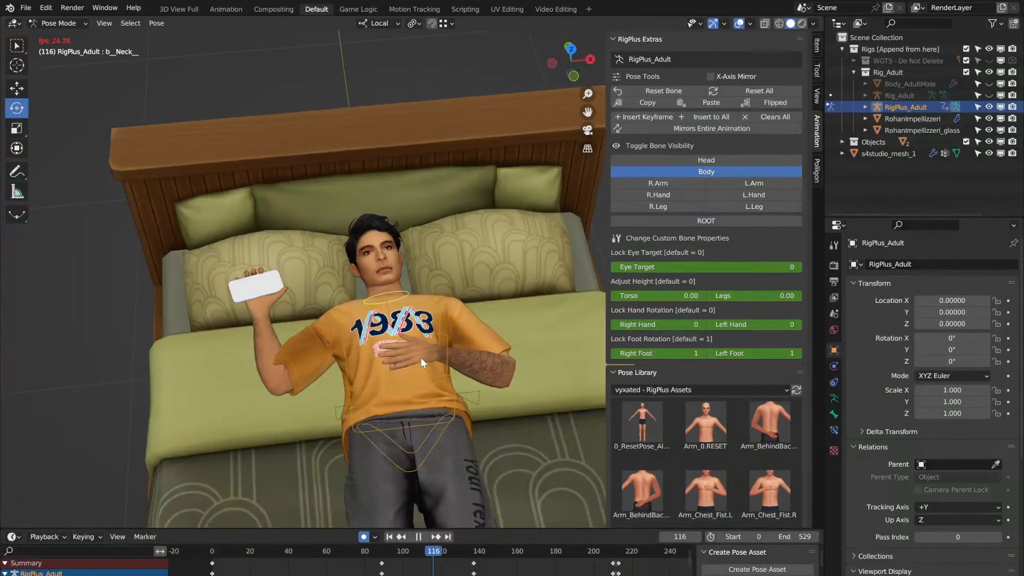
pyautogui.scroll(5, 422, 361)
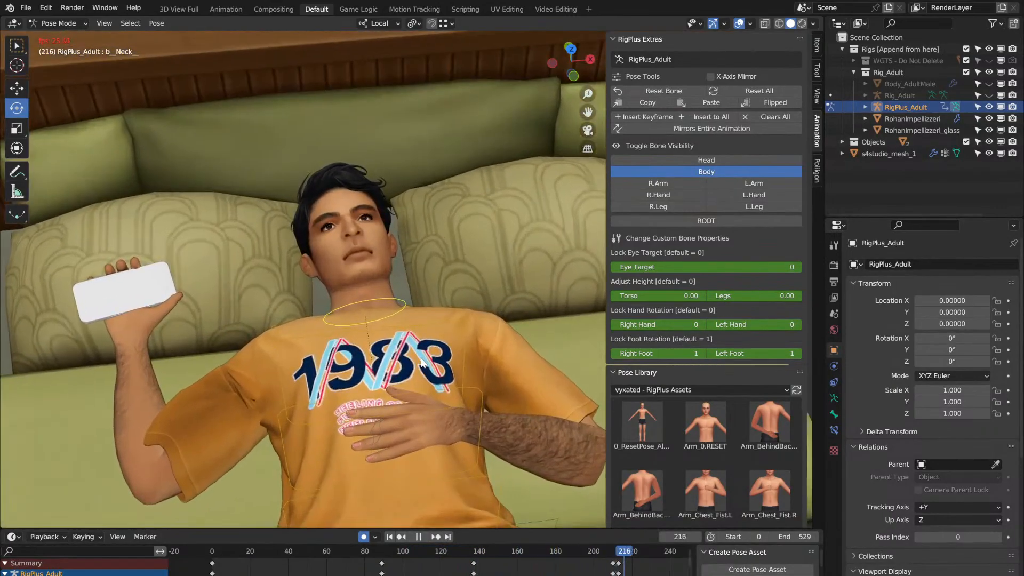
pyautogui.press('space')
pyautogui.moveTo(421, 358); pyautogui.dragTo(414, 354, button='middle')
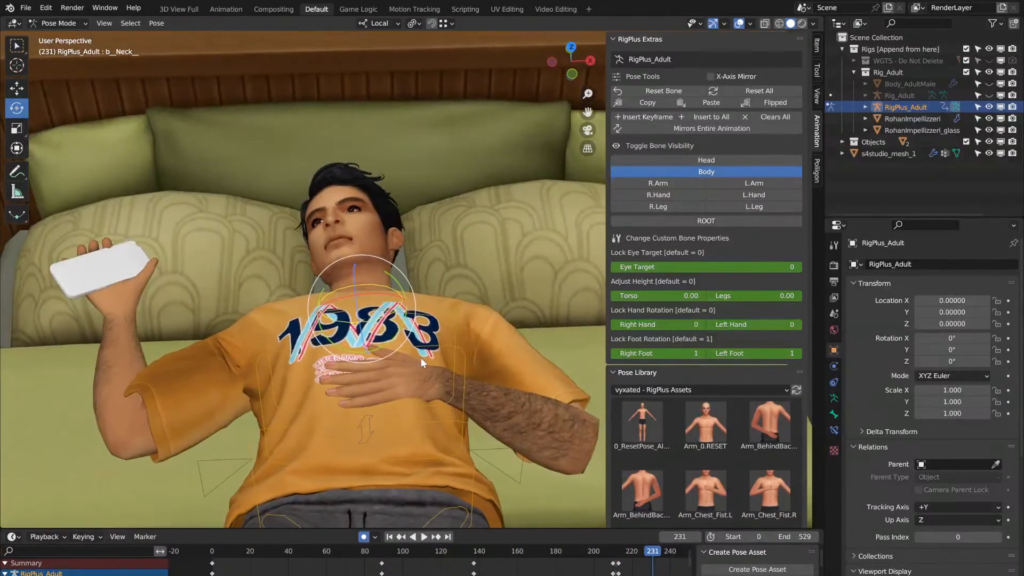
# Step: Play the head turn in short stretches from frame 231 to frame 314 to examine how the torso follows
pyautogui.moveTo(560, 563); pyautogui.dragTo(296, 563, button='middle')
pyautogui.press('space')
pyautogui.press('space')
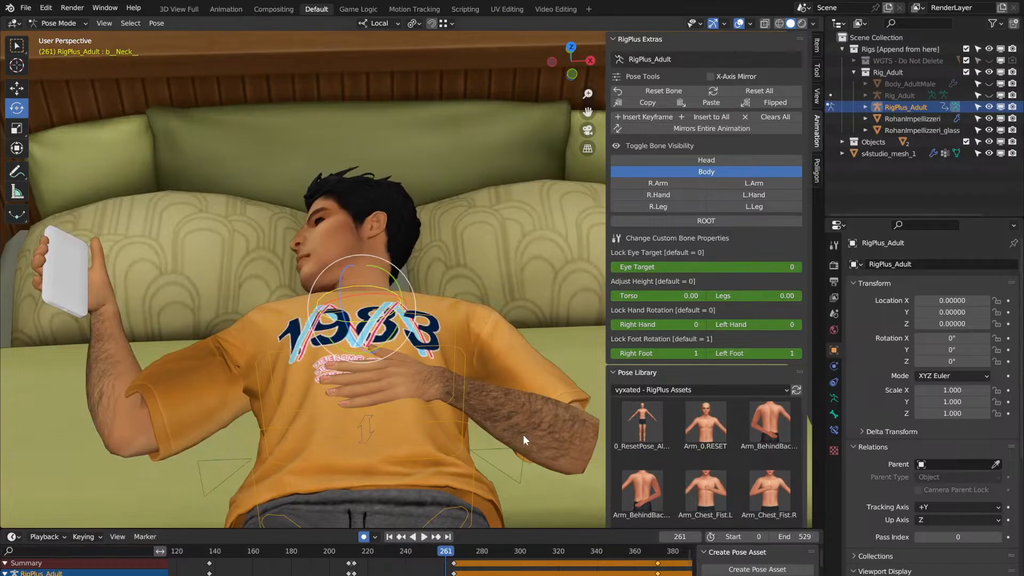
pyautogui.press('space')
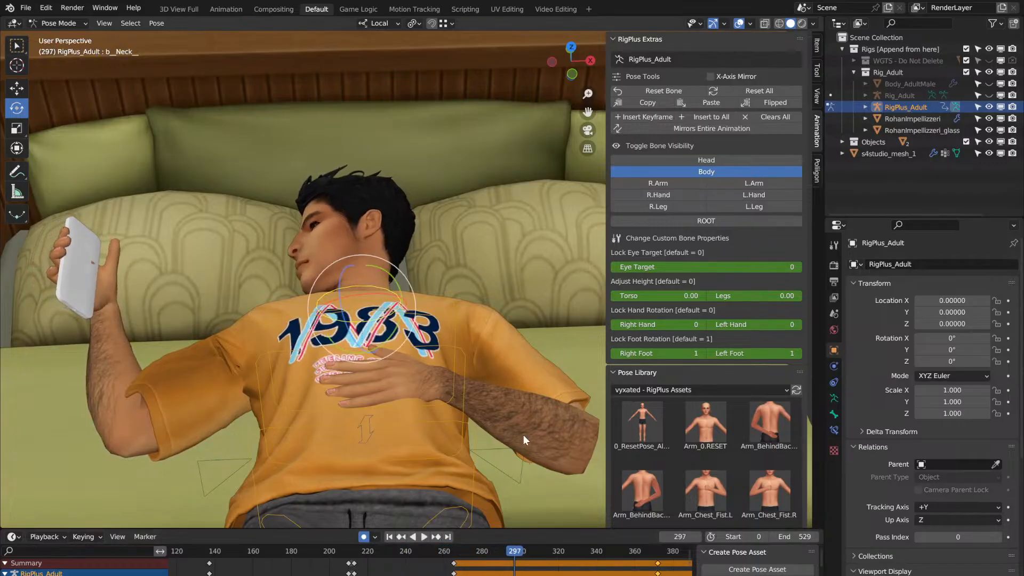
pyautogui.press('space')
pyautogui.scroll(-3, 524, 434)
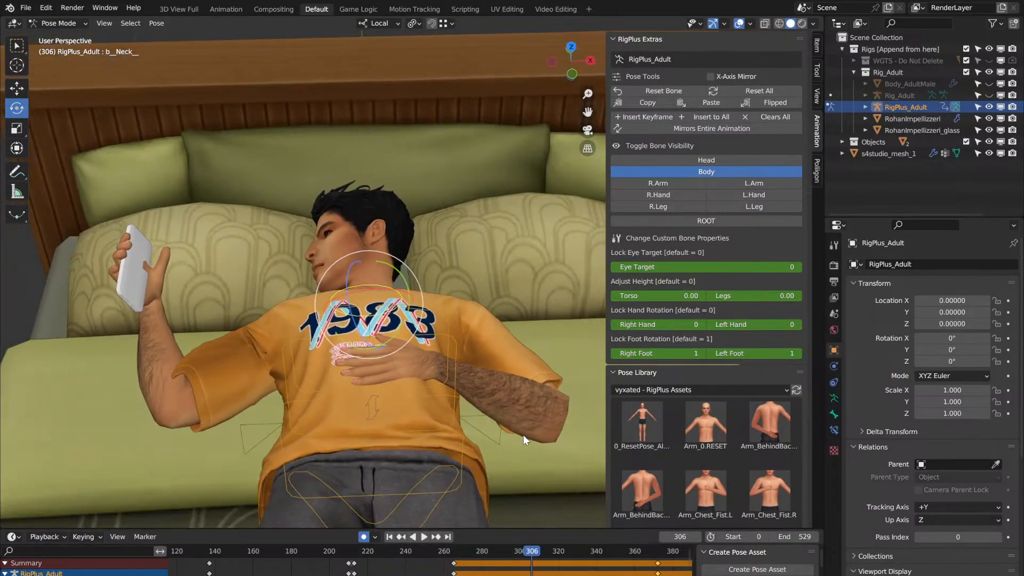
pyautogui.press('space')
pyautogui.press('space')
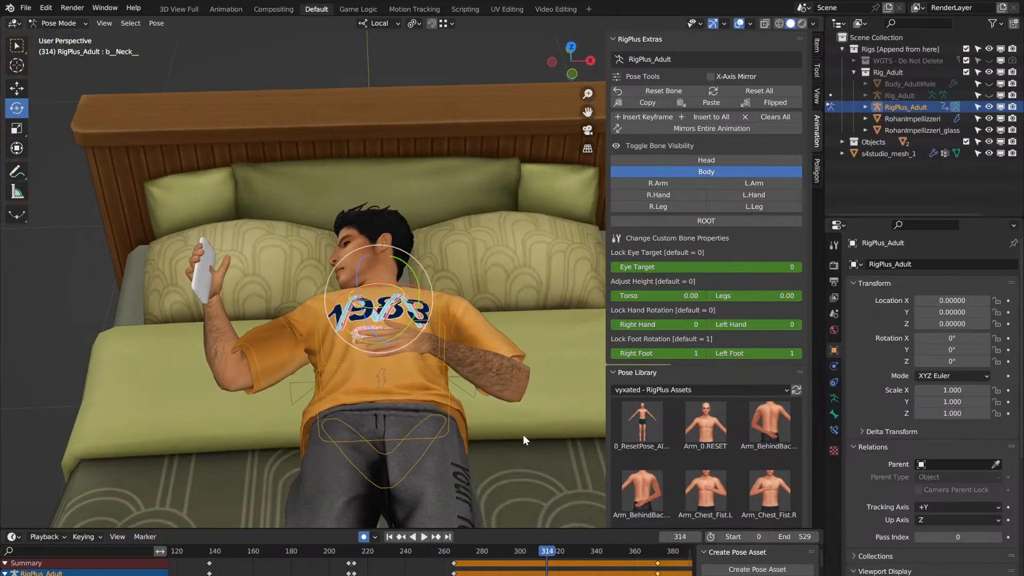
# Step: Select the upper-body control, replay from about frame 210, and move it about 0.0039 along its local Z axis at frame 278
pyautogui.click(299, 398)
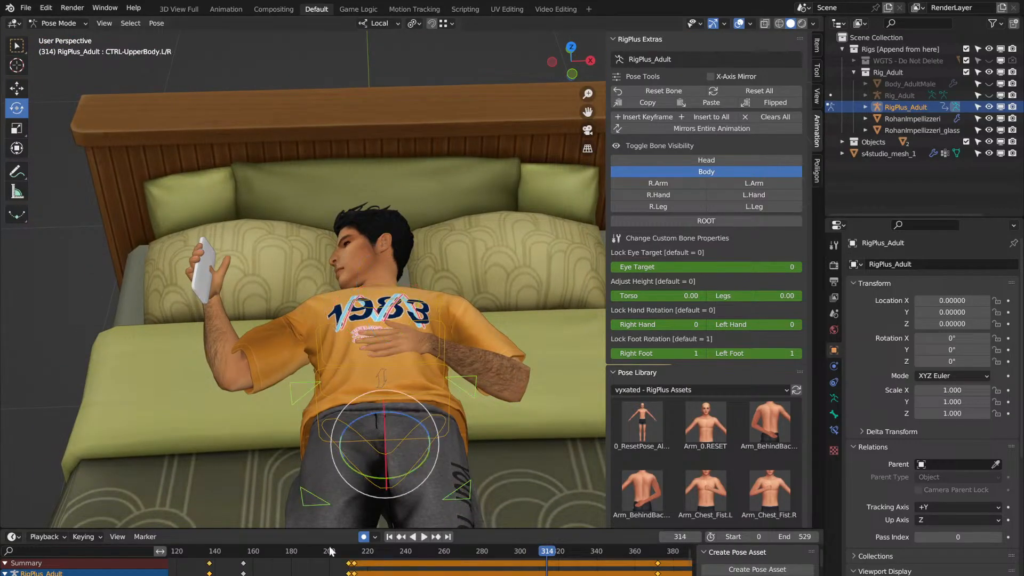
pyautogui.press('space')
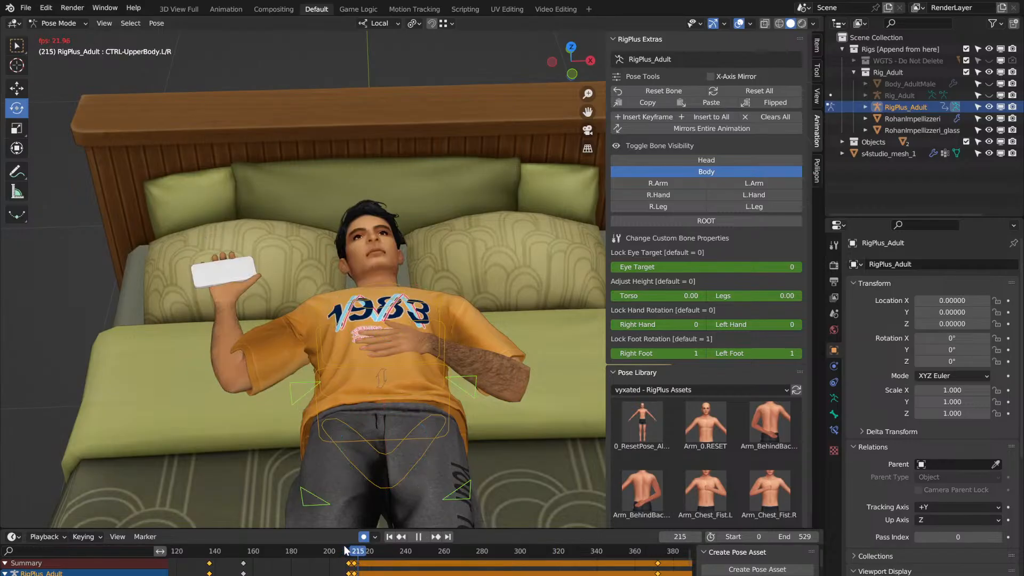
pyautogui.press('space')
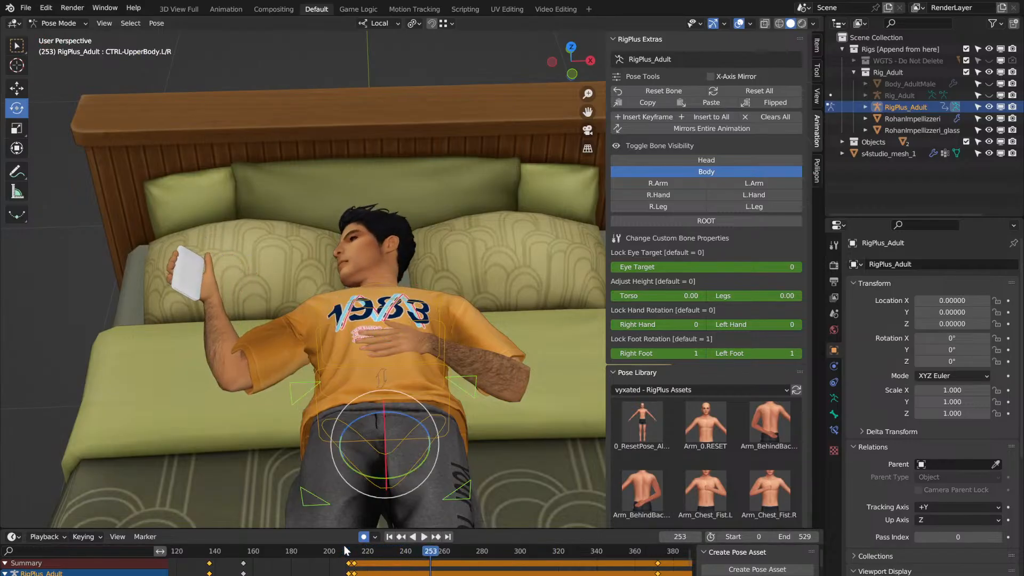
pyautogui.press('space')
pyautogui.press('space')
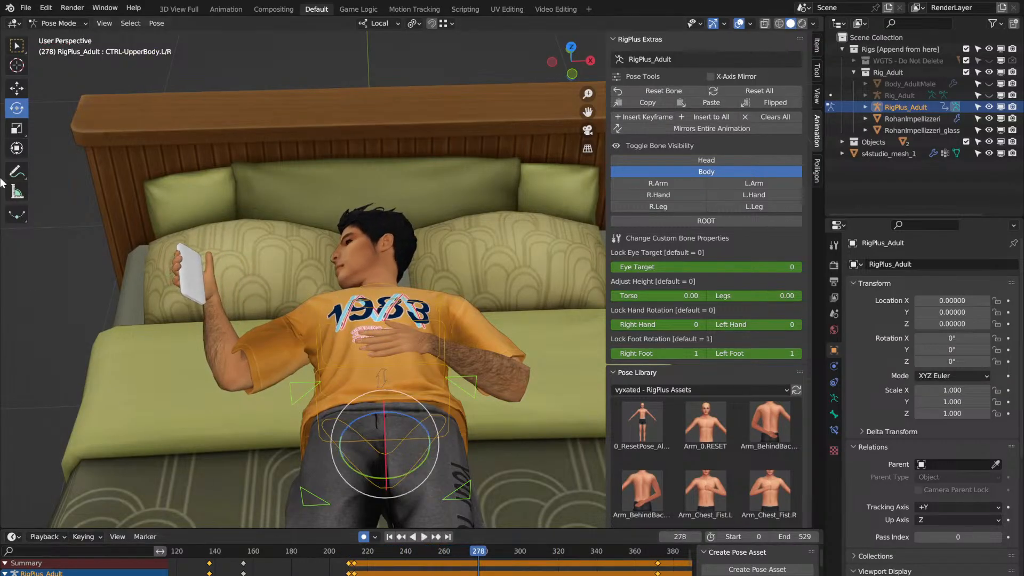
pyautogui.click(17, 88)
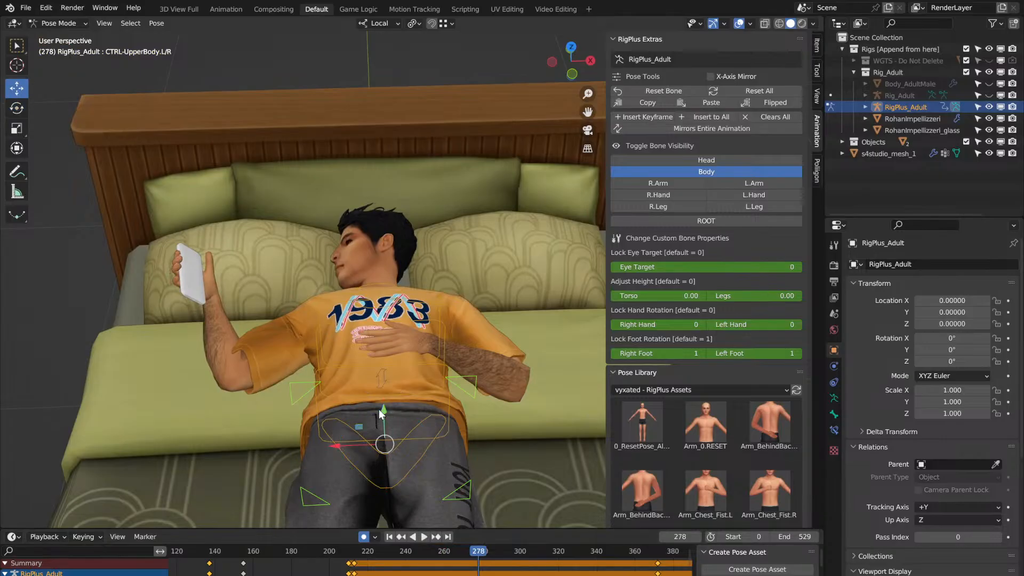
pyautogui.moveTo(383, 410); pyautogui.dragTo(382, 406)
pyautogui.moveTo(382, 406); pyautogui.dragTo(382, 406, button='middle')
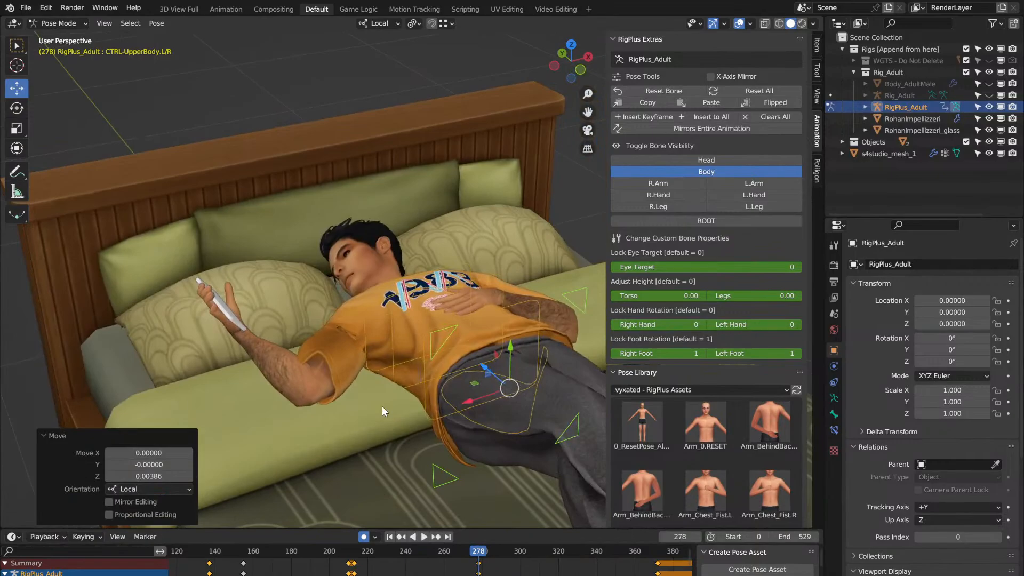
# Step: Replay the movement from about frame 210 and shift the upper-body control slightly down at frame 342
pyautogui.click(348, 554)
pyautogui.press('space')
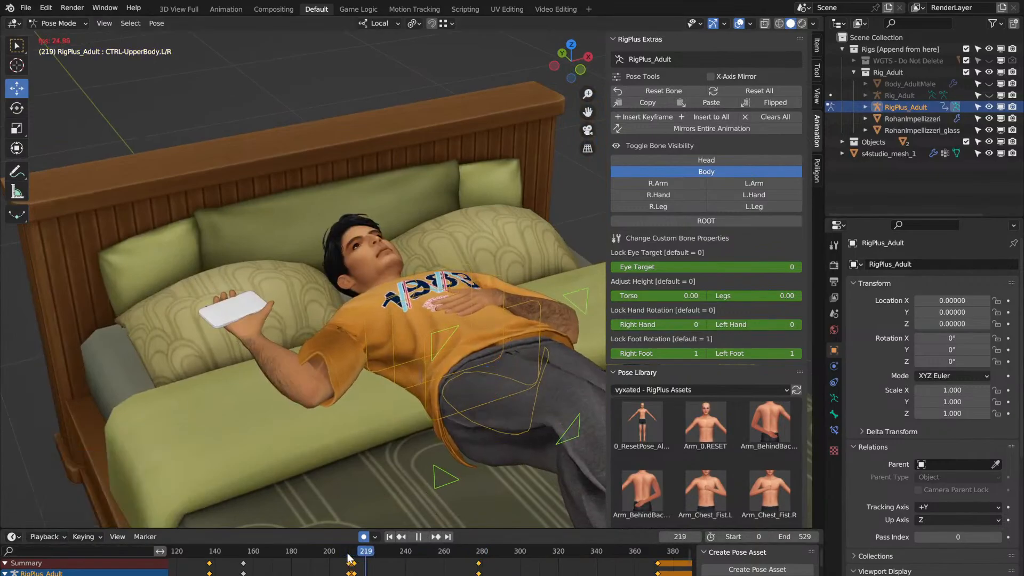
pyautogui.press('space')
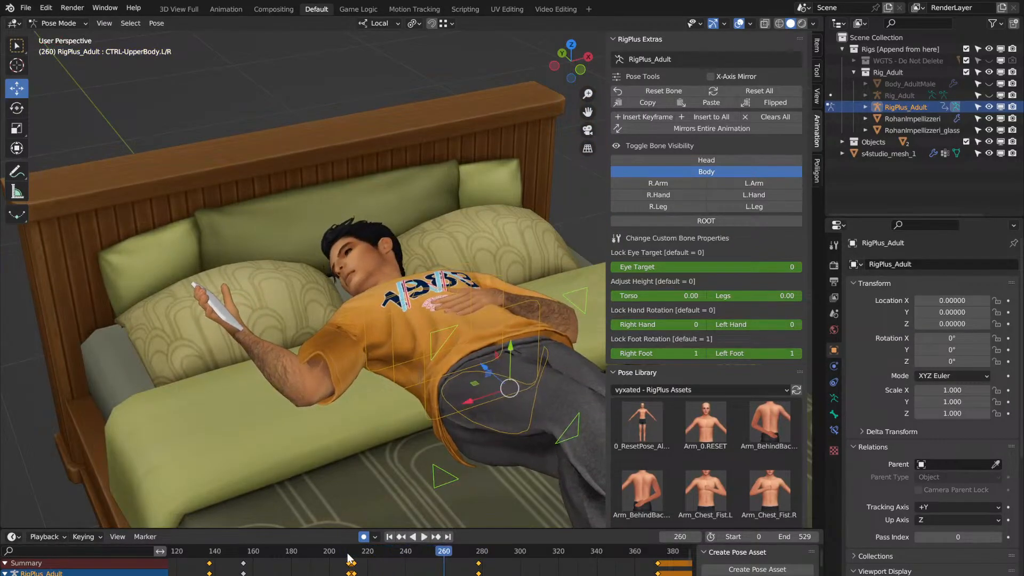
pyautogui.press('space')
pyautogui.press('space')
pyautogui.press('space')
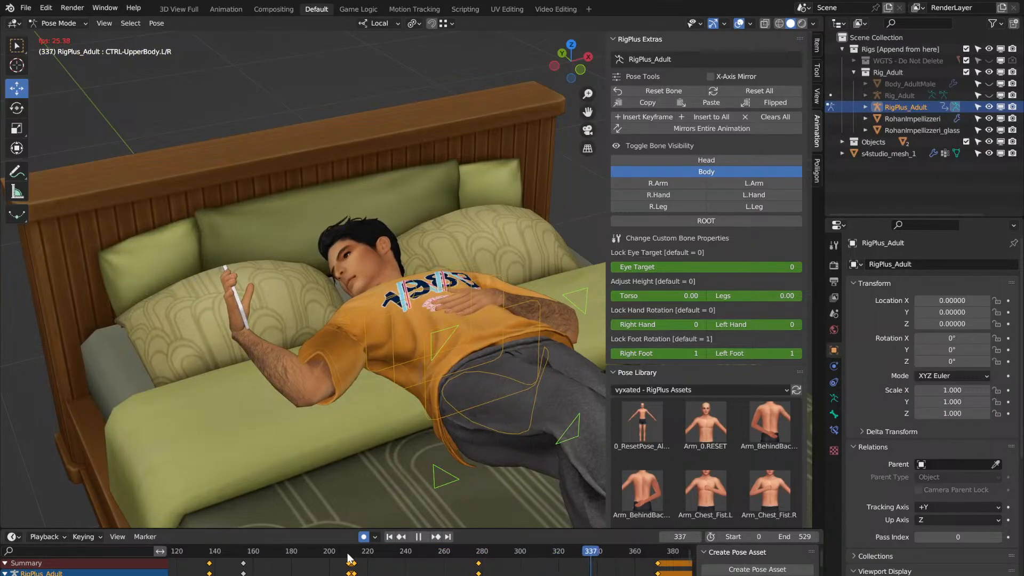
pyautogui.press('space')
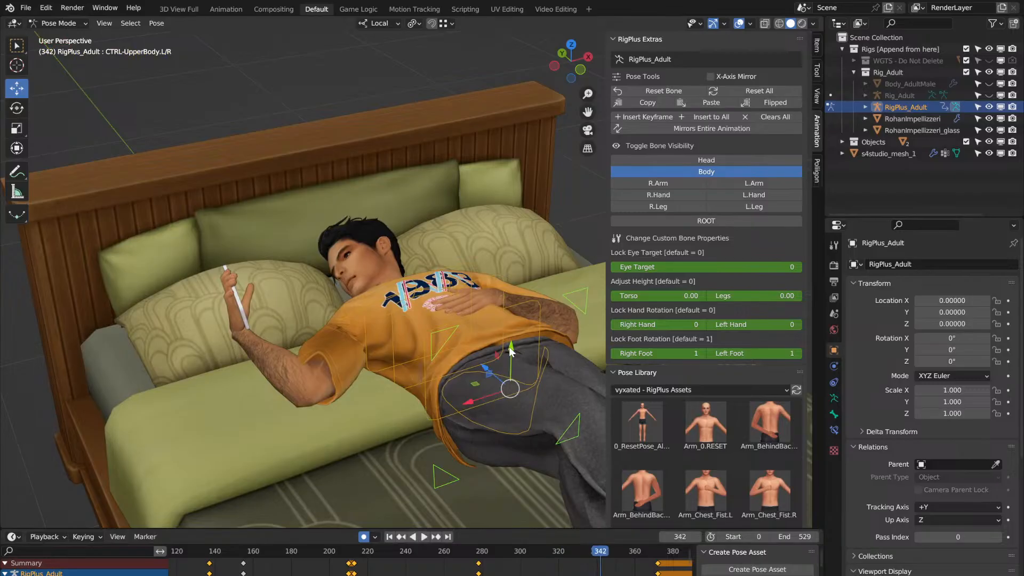
pyautogui.moveTo(510, 352); pyautogui.dragTo(511, 354)
# Step: Replay the upper-body motion from about frame 223 past frame 391
pyautogui.click(373, 553)
pyautogui.press('space')
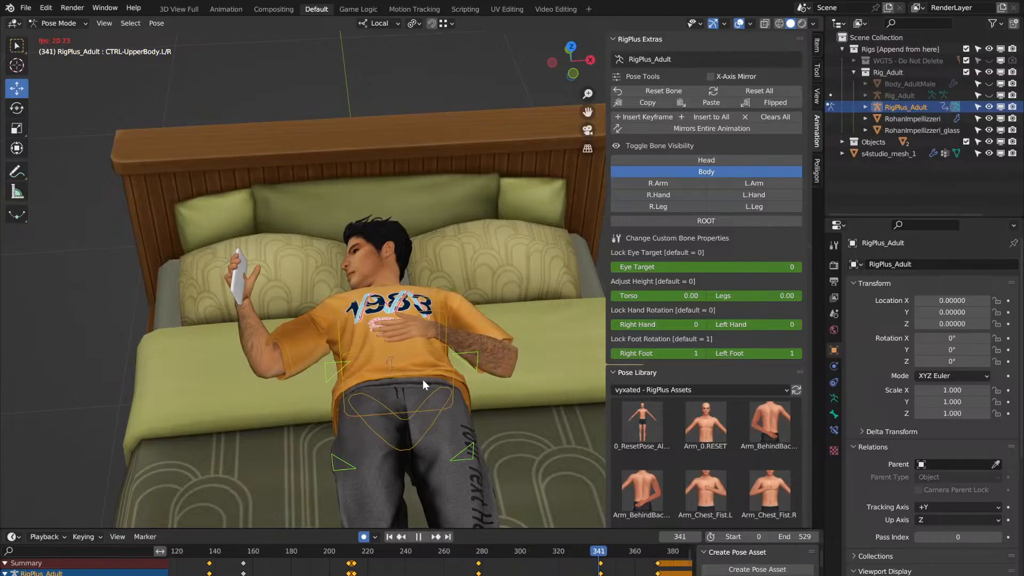
pyautogui.press('space')
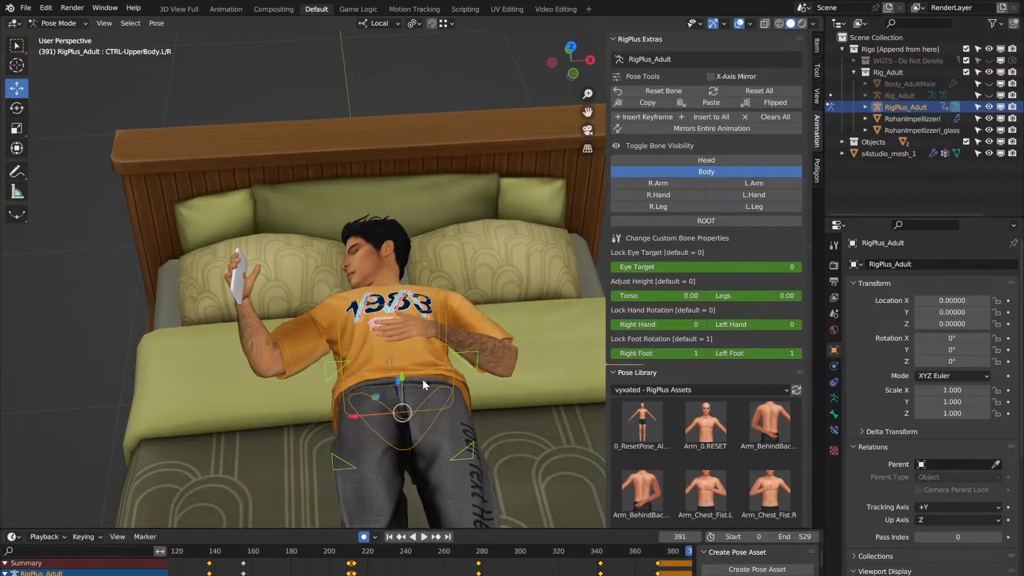
pyautogui.press('space')
pyautogui.press('space')
# Step: Advance to frame 444 and move the upper-body control about -0.0027 along its local Y axis
pyautogui.moveTo(688, 571); pyautogui.dragTo(444, 572, button='middle')
pyautogui.press('Right')
pyautogui.press('Right')
pyautogui.press('Right')
pyautogui.press('Right')
pyautogui.press('Right')
pyautogui.press('Right')
pyautogui.press('Right')
pyautogui.press('Right')
pyautogui.press('Right')
pyautogui.press('Right')
pyautogui.press('Right')
pyautogui.press('Right')
pyautogui.press('Right')
pyautogui.press('Right')
pyautogui.press('Right')
pyautogui.press('Right')
pyautogui.press('Right')
pyautogui.press('Right')
pyautogui.press('Right')
pyautogui.press('Right')
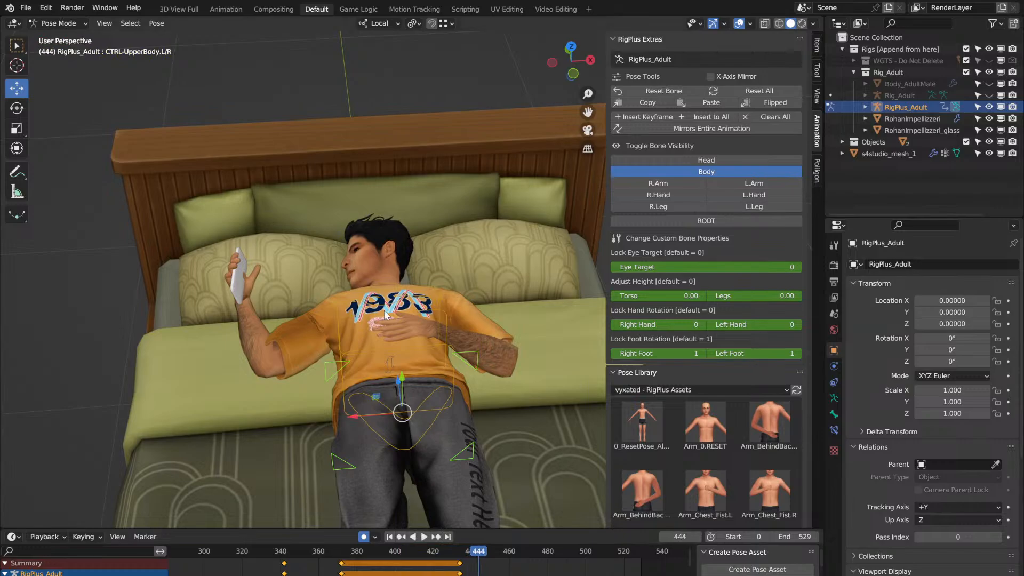
pyautogui.moveTo(385, 315); pyautogui.dragTo(384, 309, button='middle')
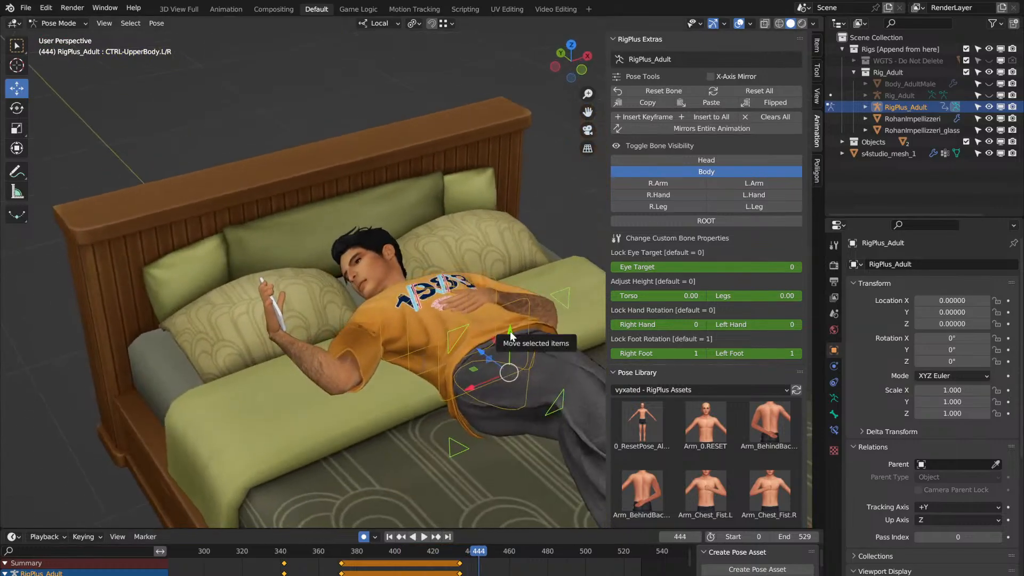
pyautogui.moveTo(511, 336); pyautogui.dragTo(511, 335)
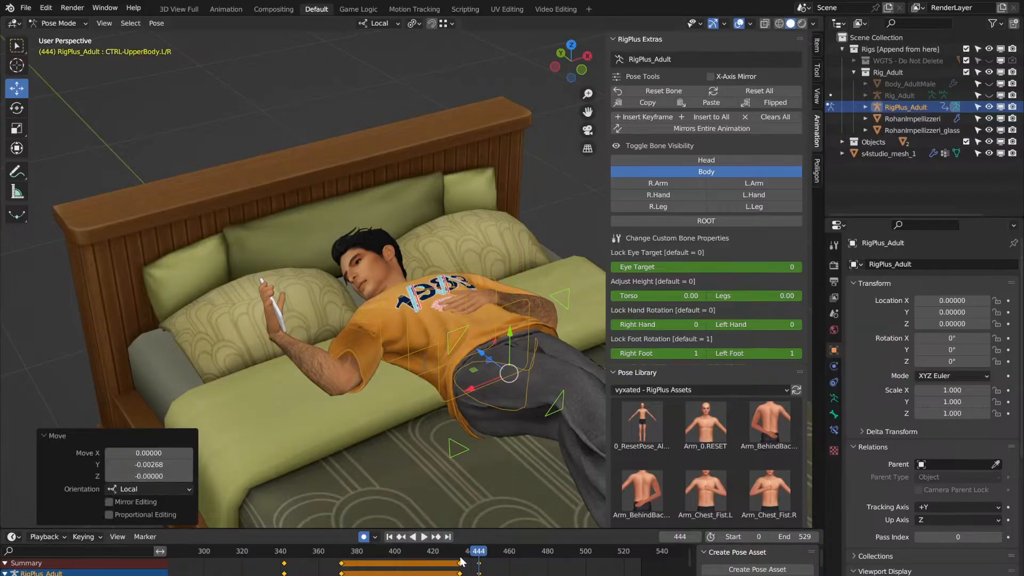
# Step: Play on to frame 466 and shift the upper-body keyframe from frame 444 to about frame 522
pyautogui.press('space')
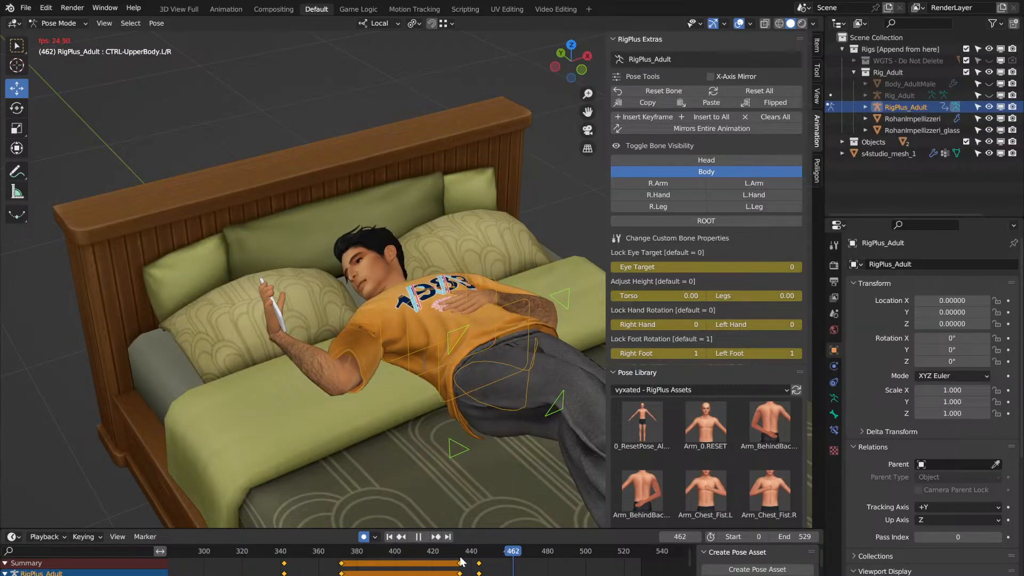
pyautogui.press('space')
pyautogui.click(479, 568)
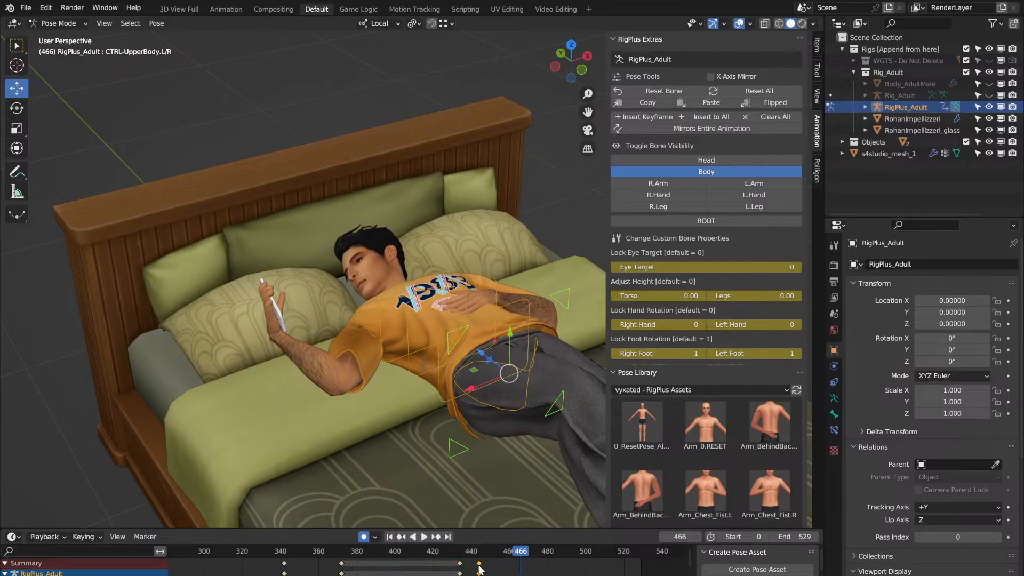
pyautogui.moveTo(479, 567); pyautogui.dragTo(633, 572)
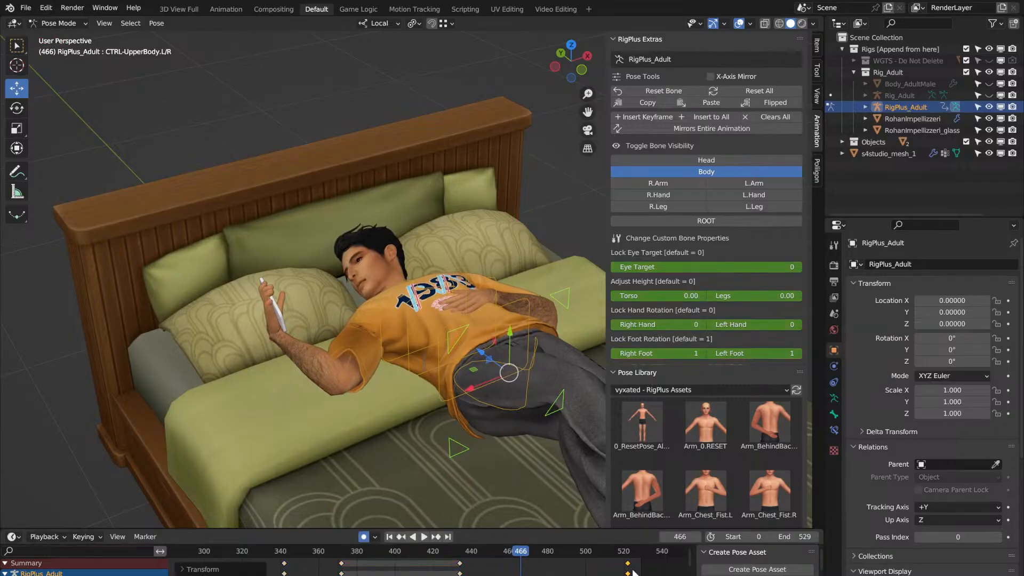
# Step: Replay the end of the animation through frame 500 and the stretch around frame 440, stopping at frame 460
pyautogui.press('space')
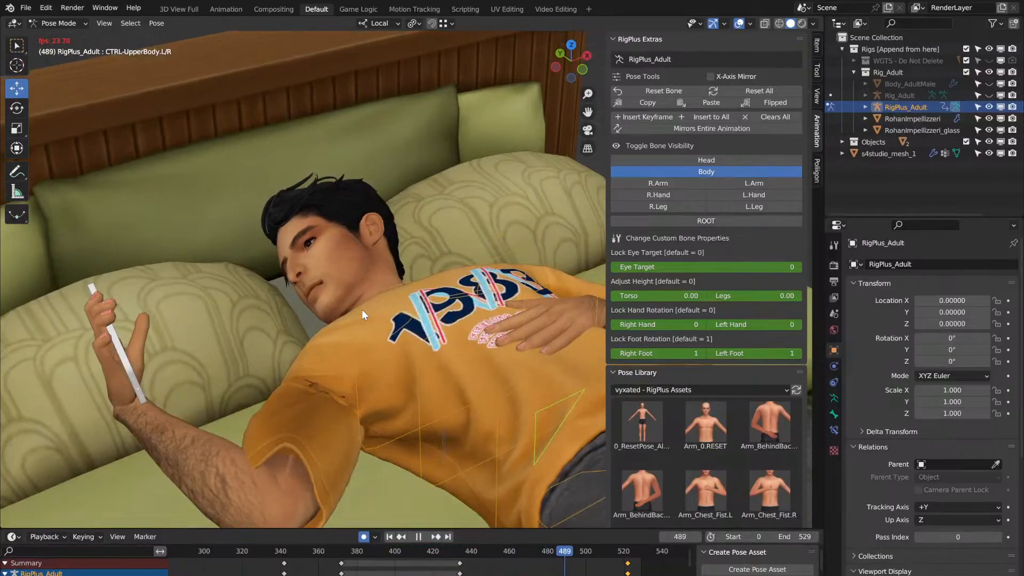
pyautogui.press('space')
pyautogui.moveTo(362, 310); pyautogui.dragTo(317, 310, button='middle')
pyautogui.press('space')
pyautogui.press('space')
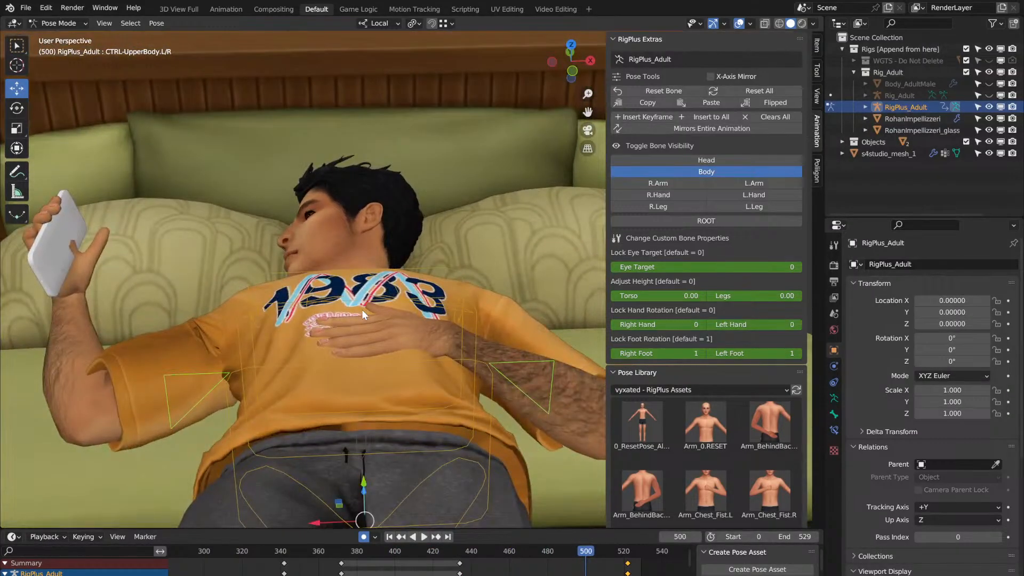
pyautogui.click(459, 557)
pyautogui.press('space')
pyautogui.press('space')
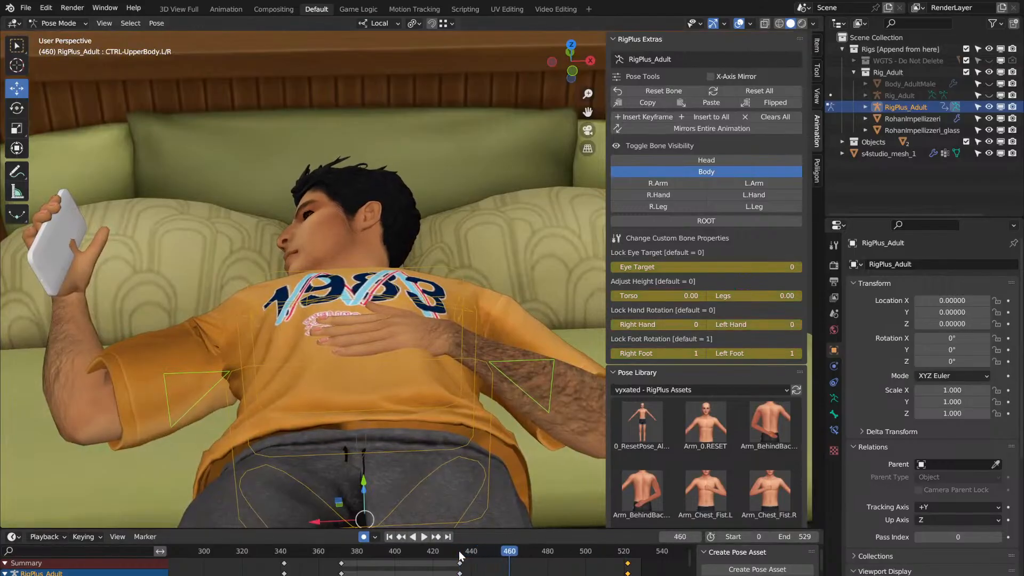
# Step: Show only the rig's left-hand bones, hiding the body, right-arm and right-hand bones
pyautogui.click(681, 192)
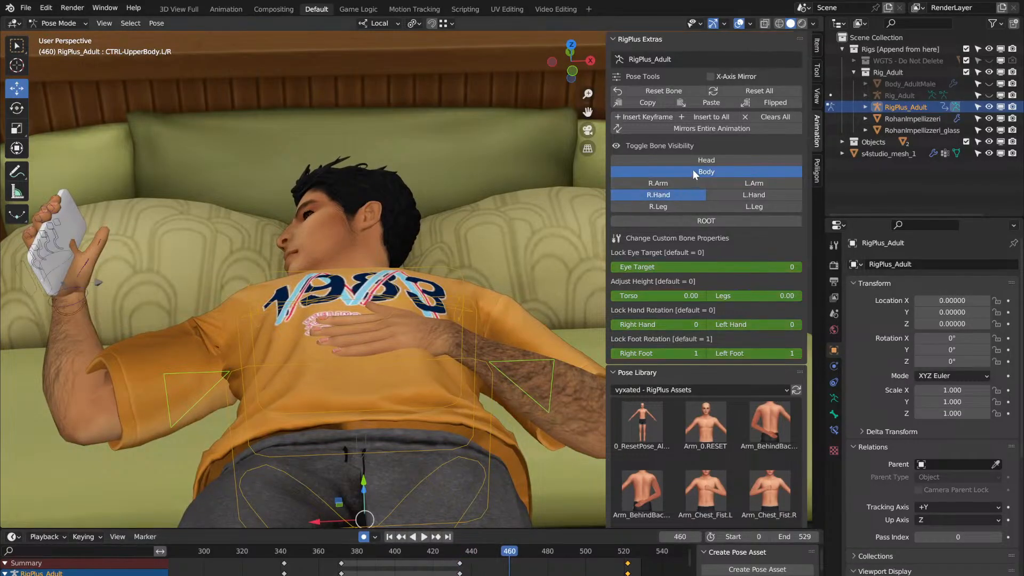
pyautogui.click(693, 170)
pyautogui.click(665, 184)
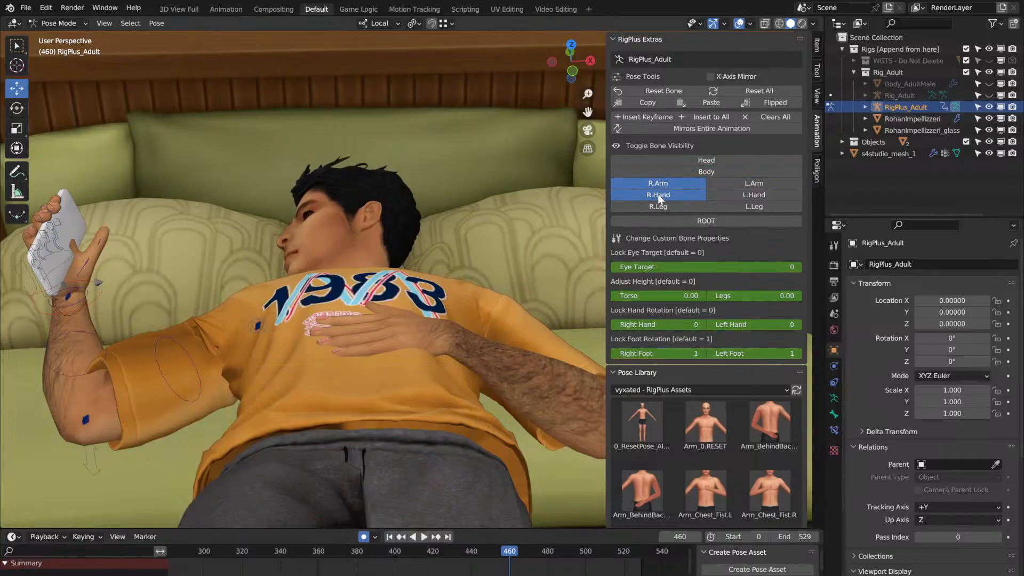
pyautogui.click(657, 194)
pyautogui.click(747, 195)
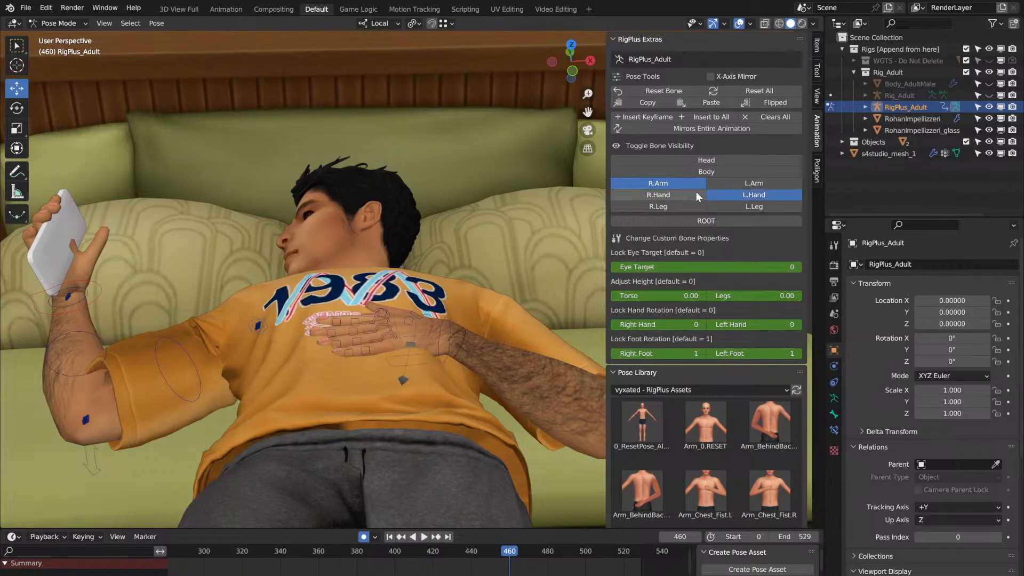
pyautogui.click(679, 183)
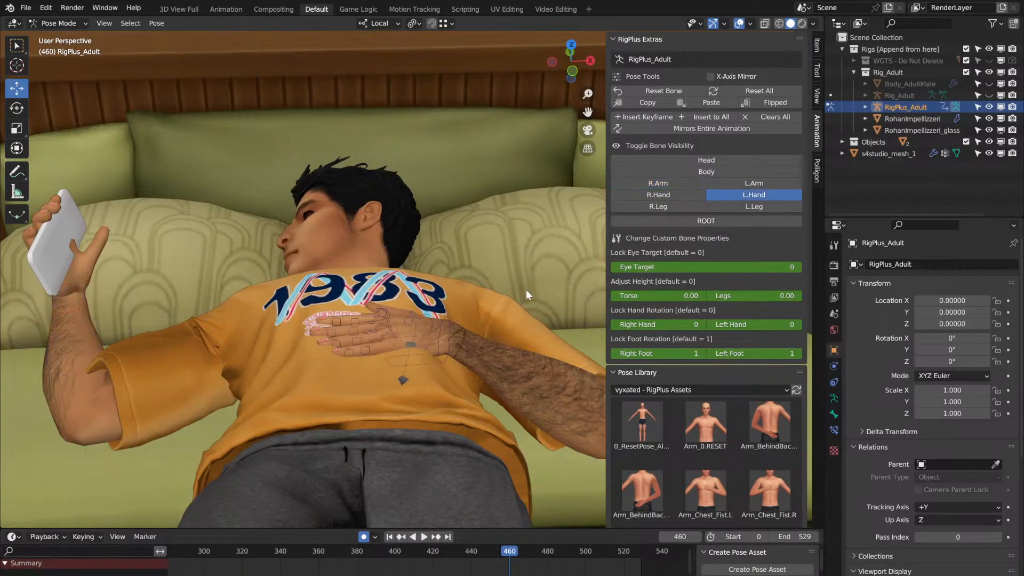
# Step: Rotate the left hand bone -3.38° about its local Z axis at frame 460
pyautogui.click(451, 342)
pyautogui.click(16, 108)
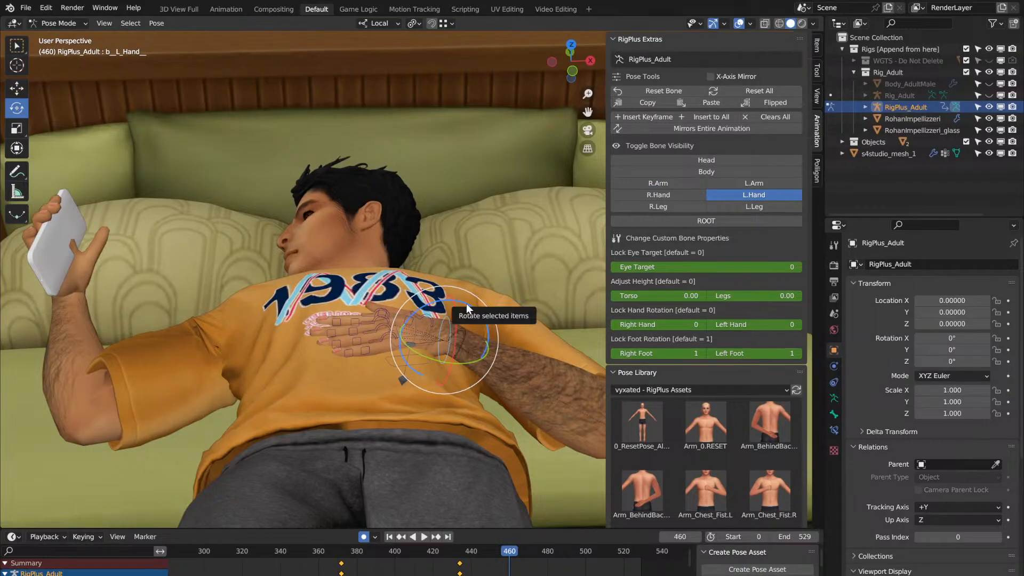
pyautogui.moveTo(467, 303); pyautogui.dragTo(469, 306)
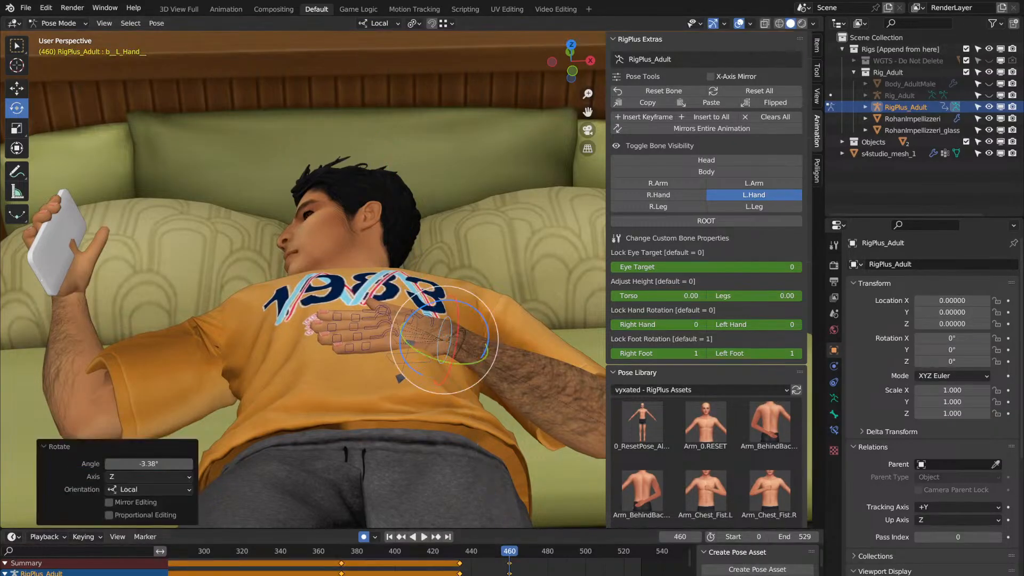
# Step: Play on to frame 526 and rotate the left hand bone 2.35° about its local Z axis
pyautogui.press('space')
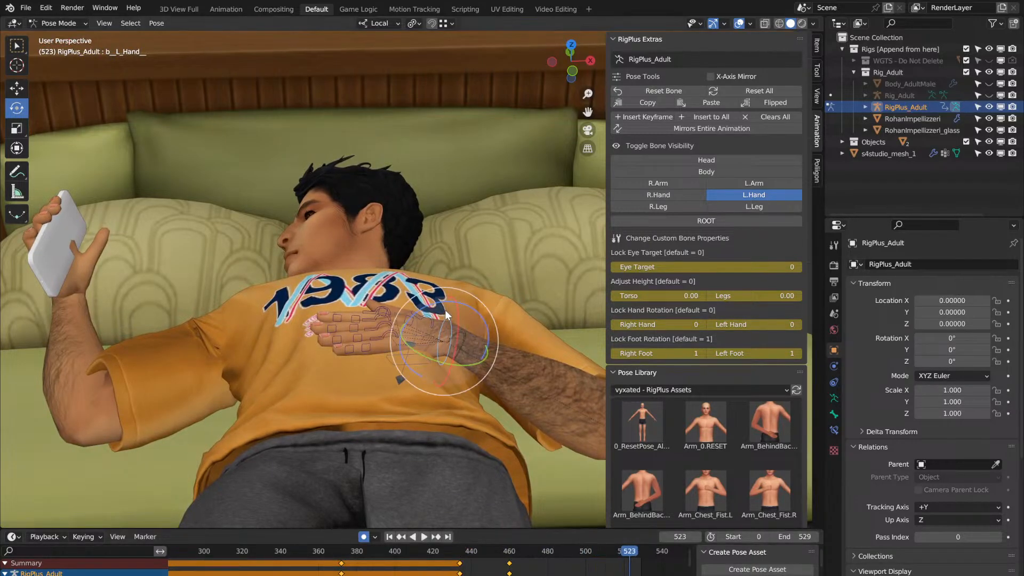
pyautogui.press('space')
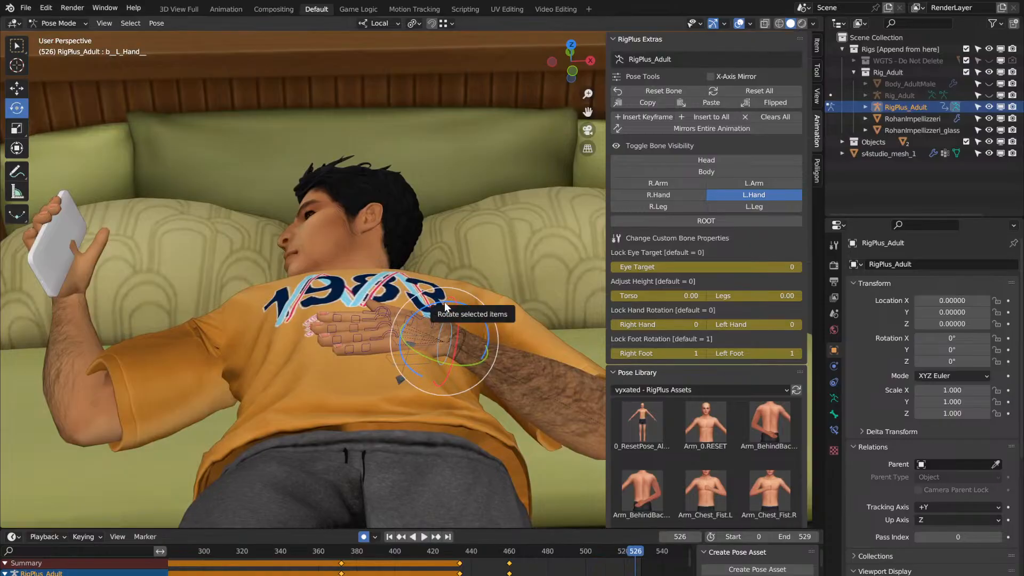
pyautogui.press('r')
pyautogui.press('z')
pyautogui.click(442, 307)
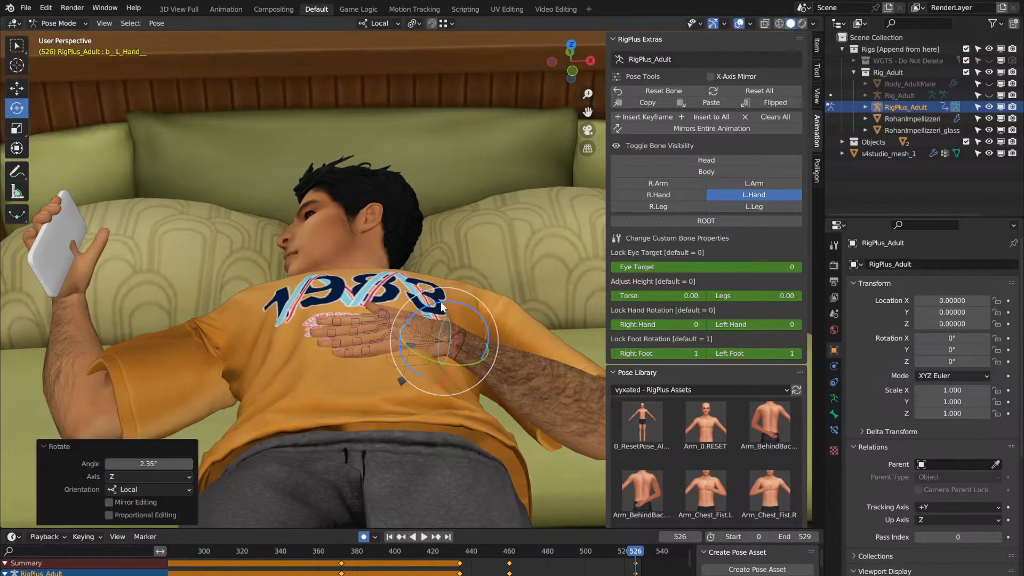
pyautogui.click(466, 564)
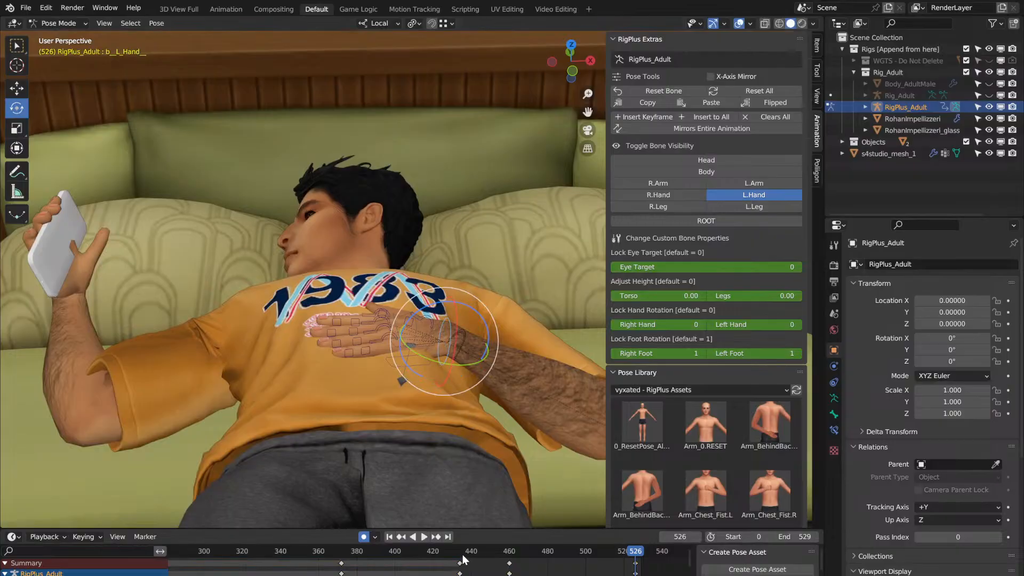
# Step: Replay the animation up to frame 399 and show only the rig's head bones, hiding the left-hand bones
pyautogui.press('space')
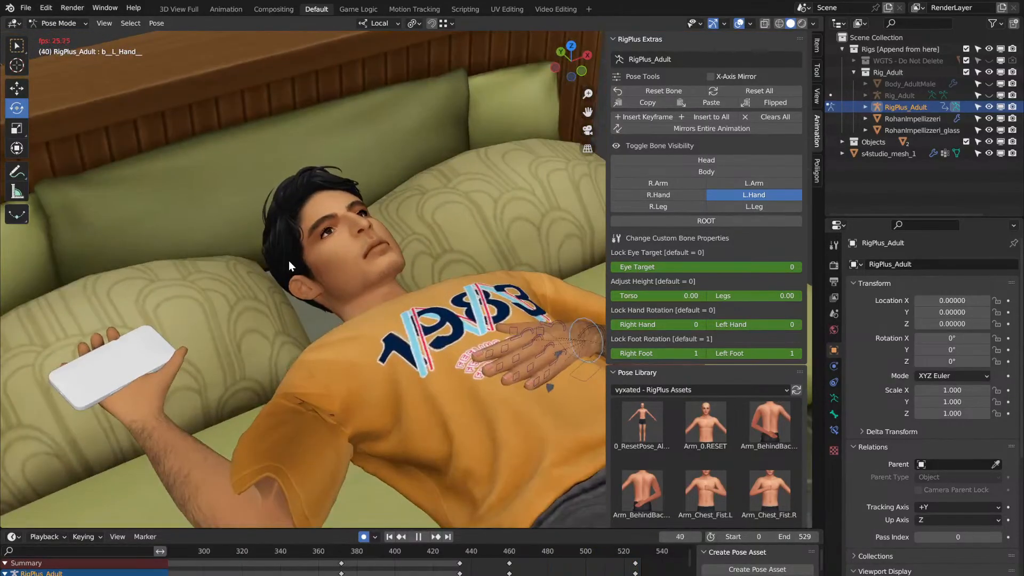
pyautogui.scroll(3, 290, 265)
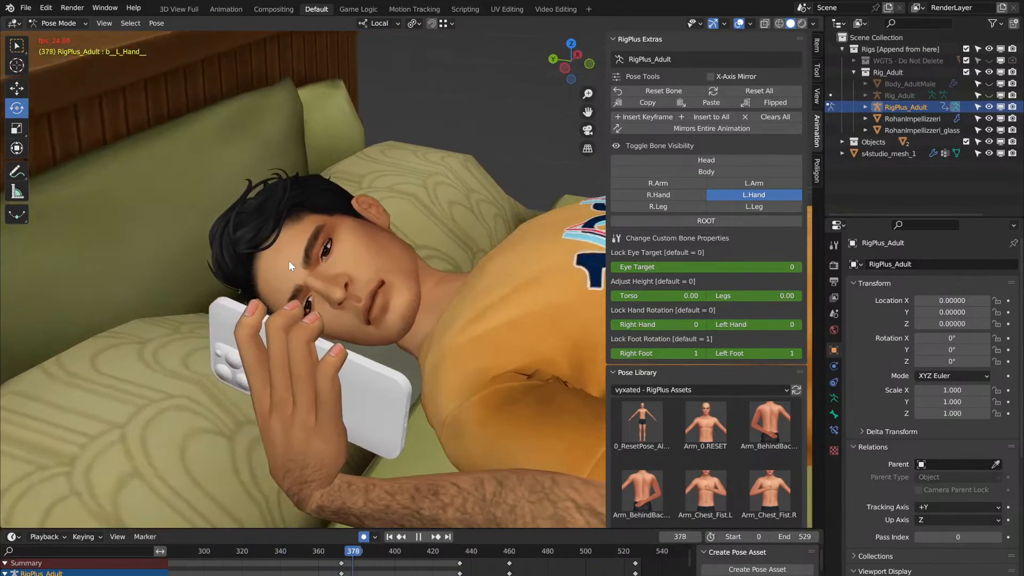
pyautogui.press('space')
pyautogui.scroll(2, 338, 274)
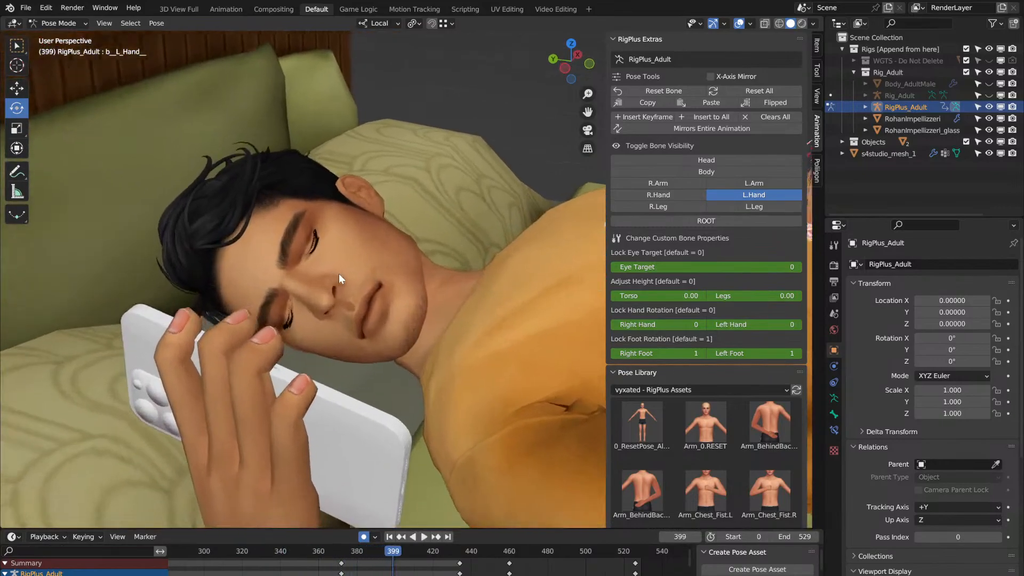
pyautogui.scroll(3, 339, 274)
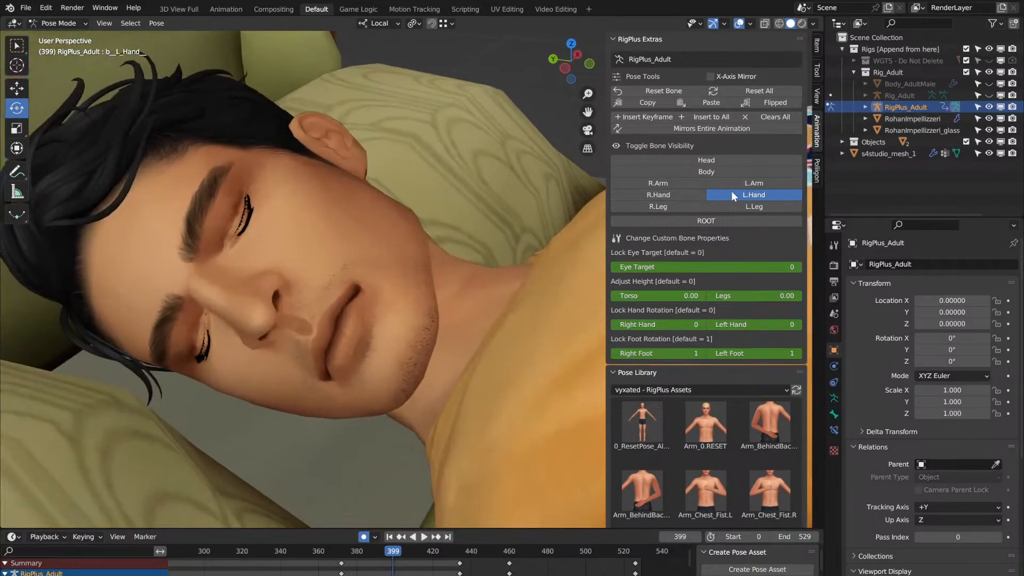
pyautogui.click(706, 159)
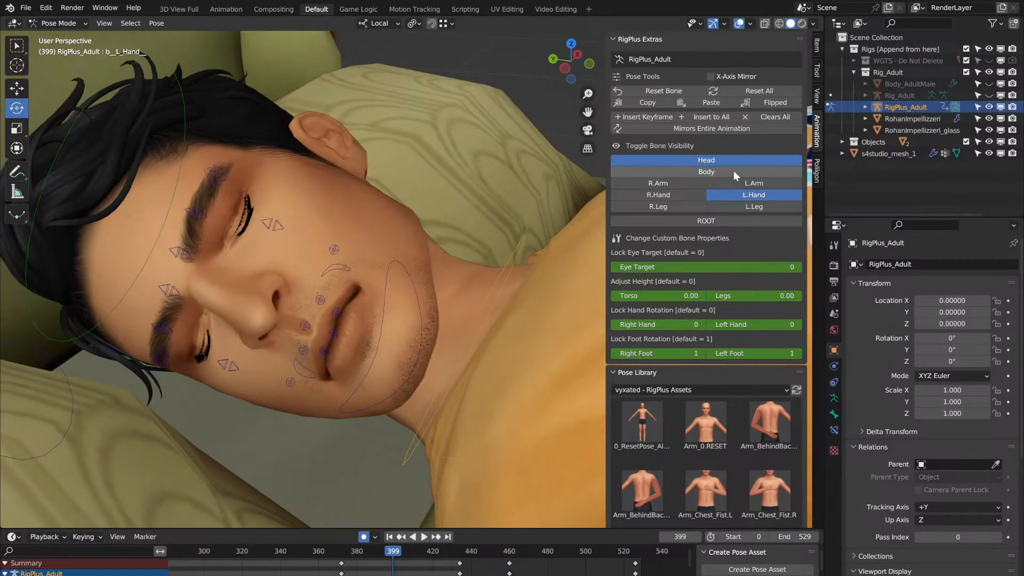
pyautogui.click(737, 196)
# Step: At frame 399, move the left mouth-corner bone 0.00275 and the right one -0.00106 along their local Z axes
pyautogui.click(338, 266)
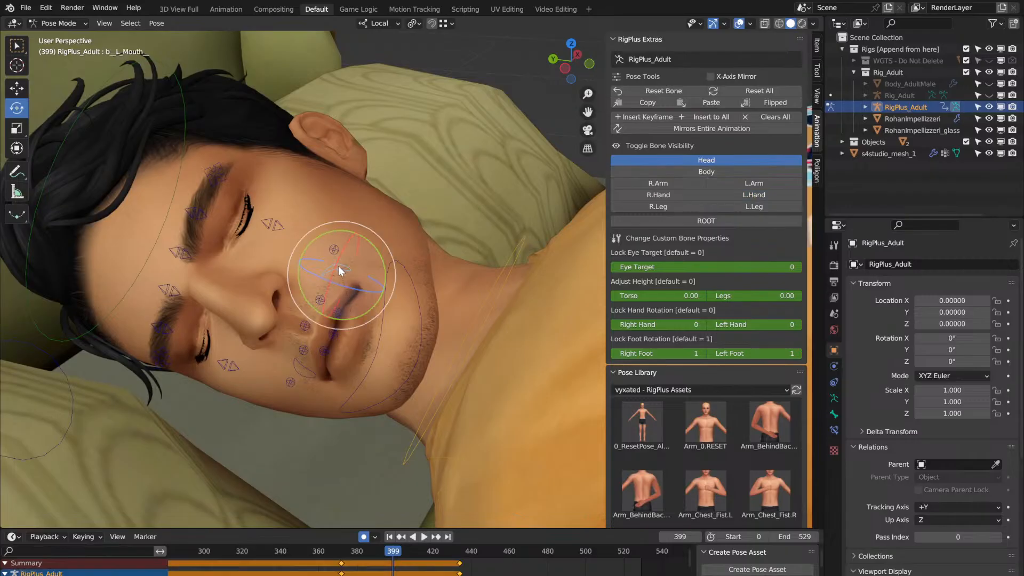
pyautogui.click(16, 88)
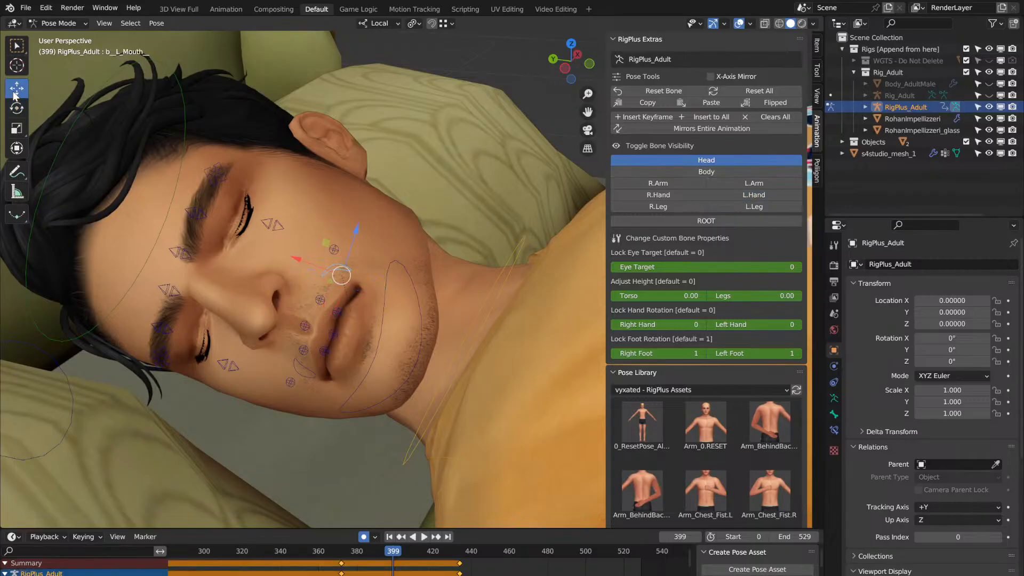
pyautogui.moveTo(355, 230); pyautogui.dragTo(361, 227)
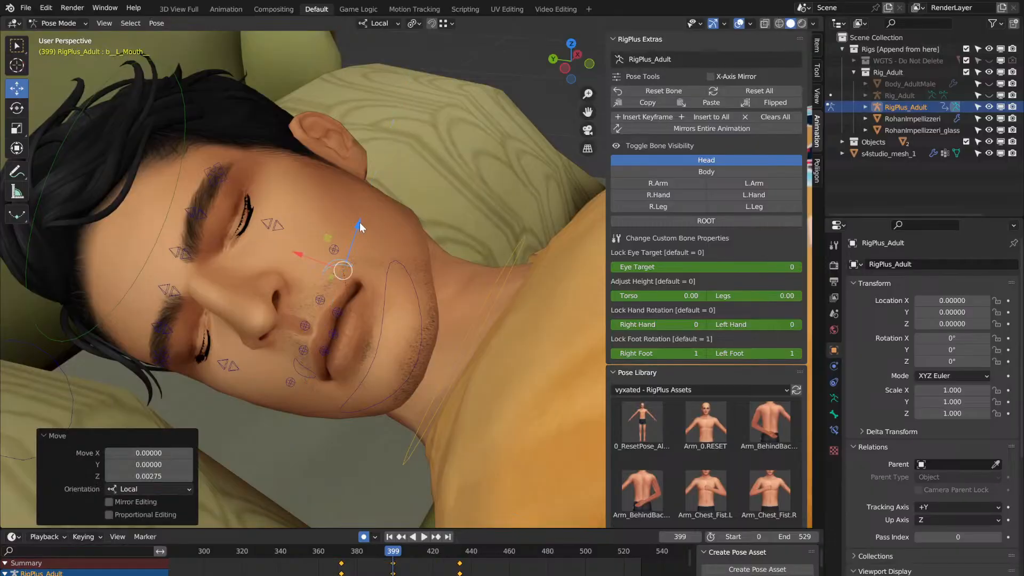
pyautogui.click(313, 370)
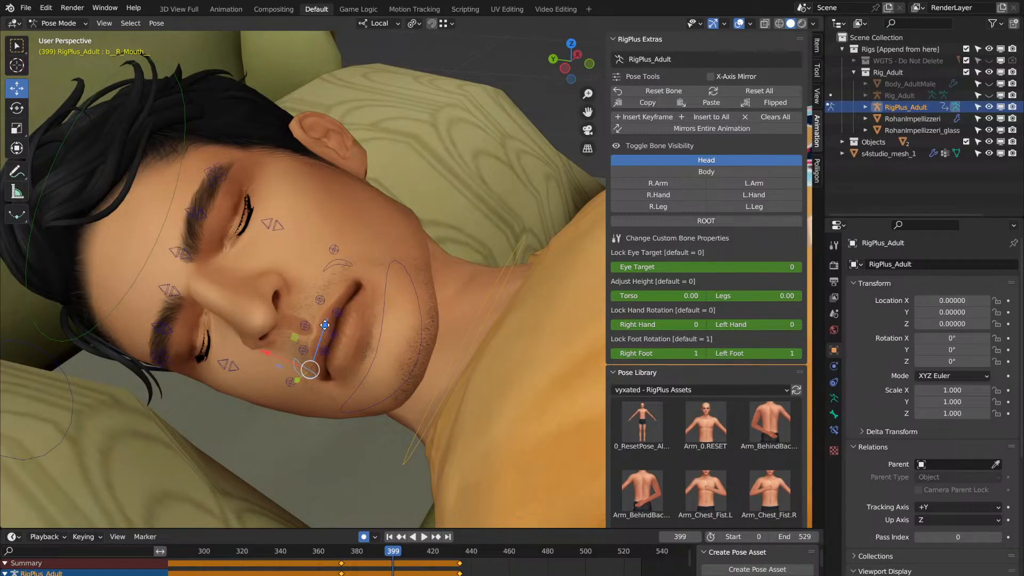
pyautogui.moveTo(325, 325); pyautogui.dragTo(316, 337)
# Step: Replay the animation to check the mouth and head motion, including the ending from frame 434, and stop at frame 9
pyautogui.press('space')
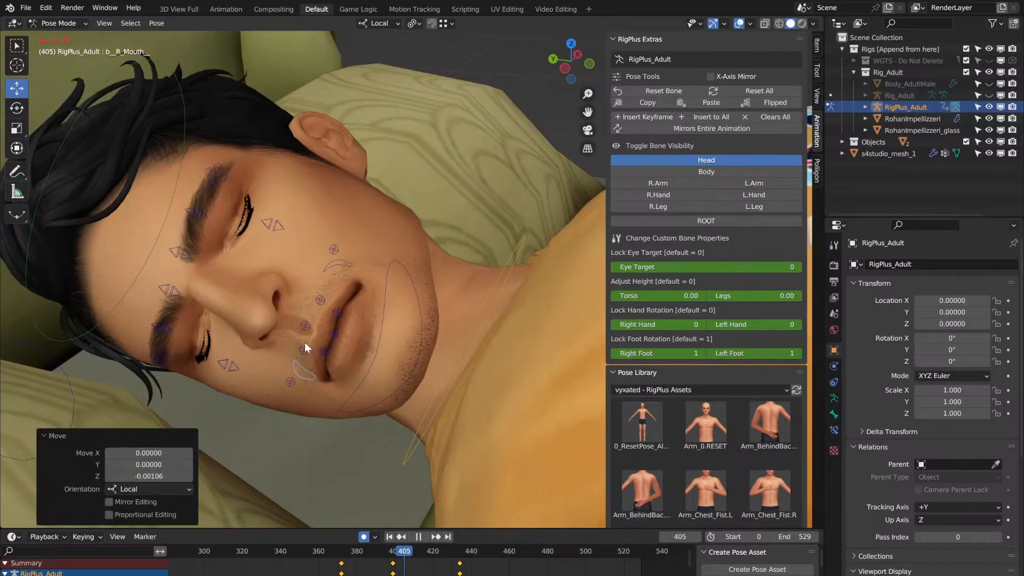
pyautogui.click(328, 549)
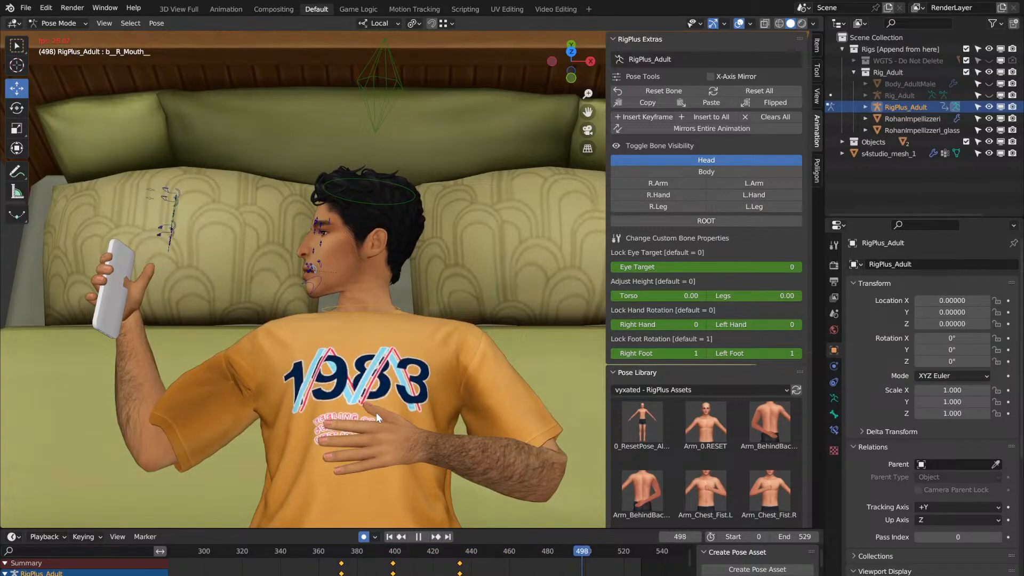
pyautogui.press('space')
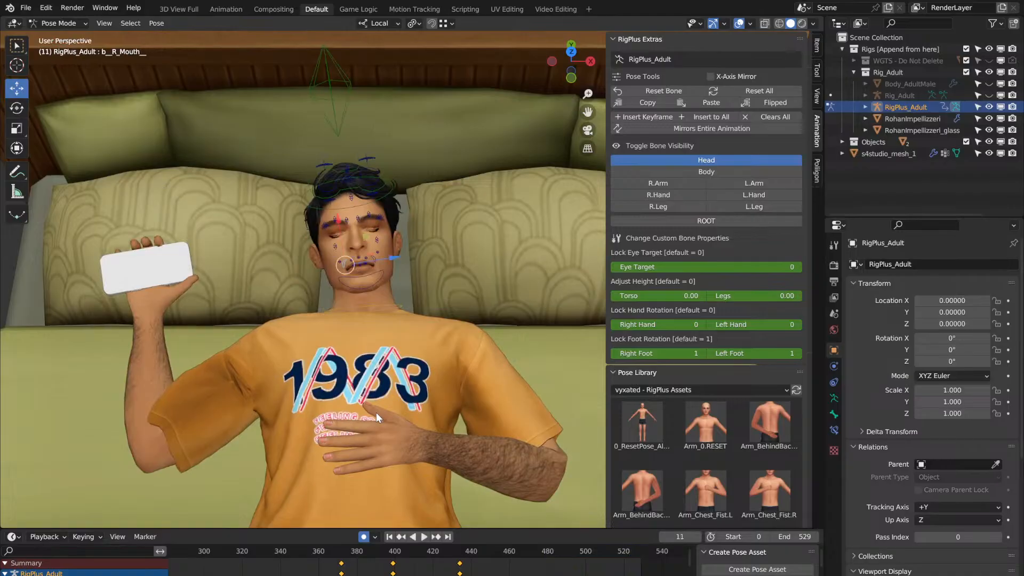
pyautogui.click(460, 552)
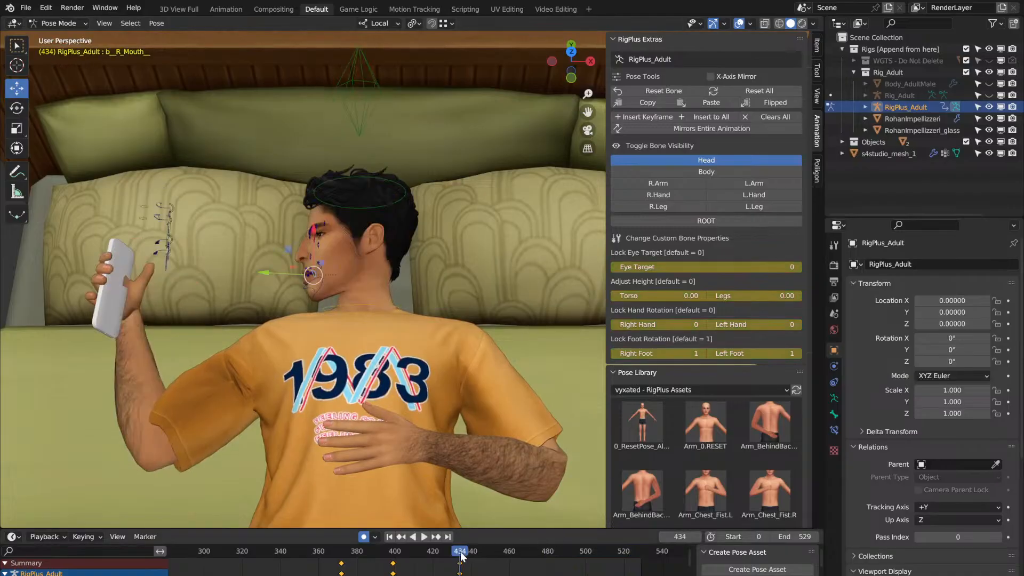
pyautogui.press('space')
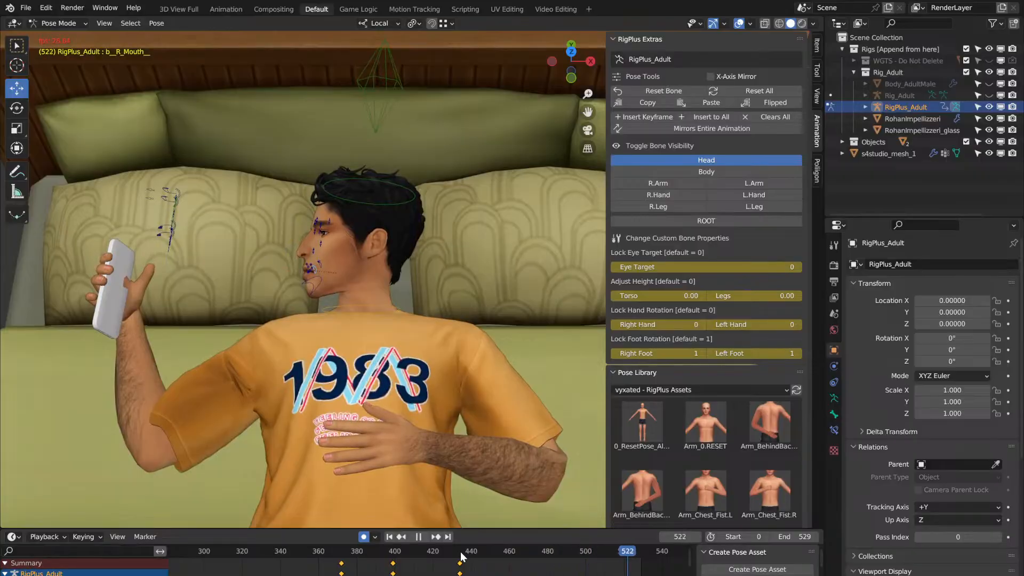
pyautogui.press('space')
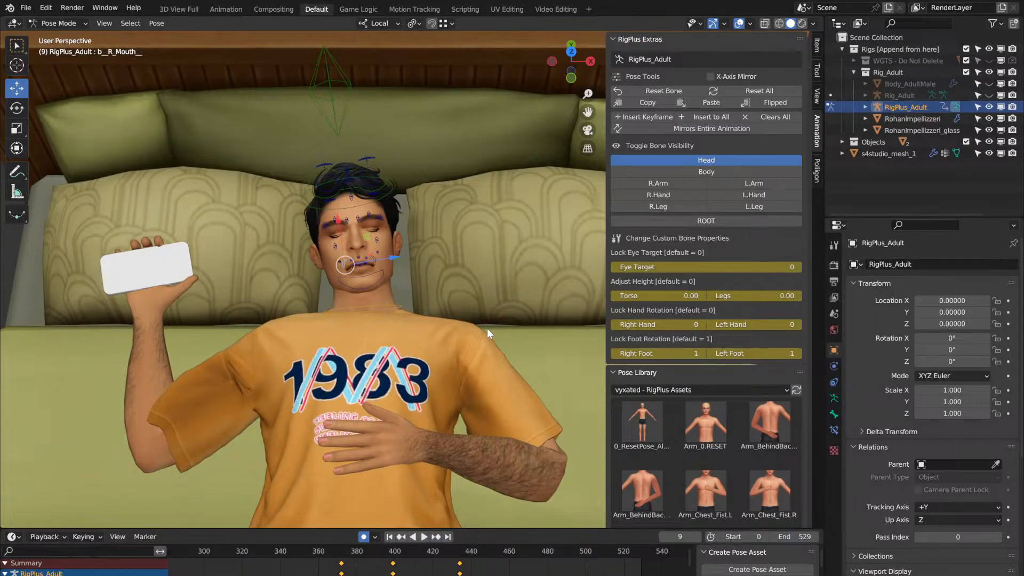
pyautogui.scroll(-1, 488, 328)
pyautogui.moveTo(487, 328)
pyautogui.mouseDown(button='middle')
pyautogui.moveTo(491, 320)
pyautogui.moveTo(488, 328)
pyautogui.mouseUp(button='middle')
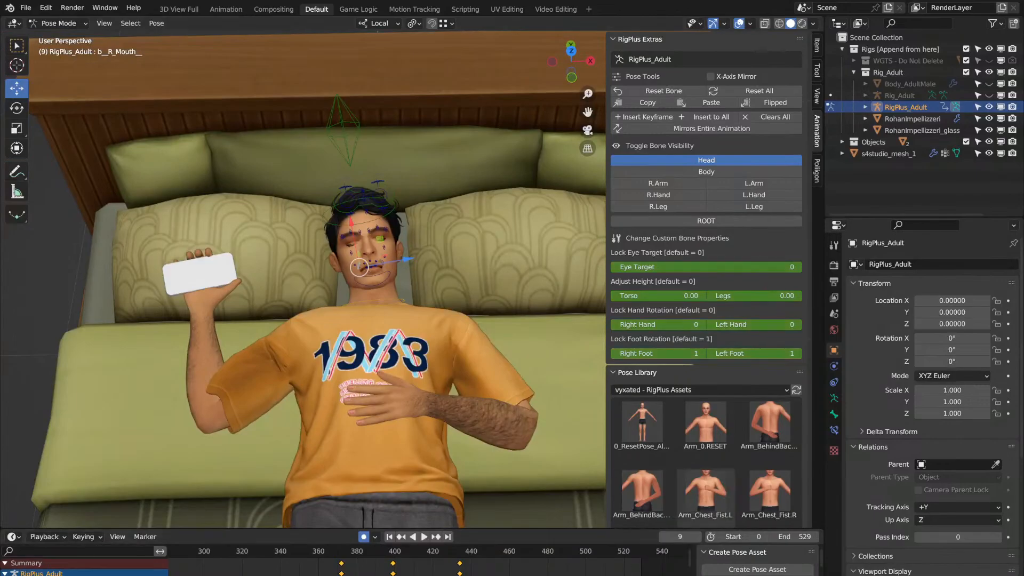